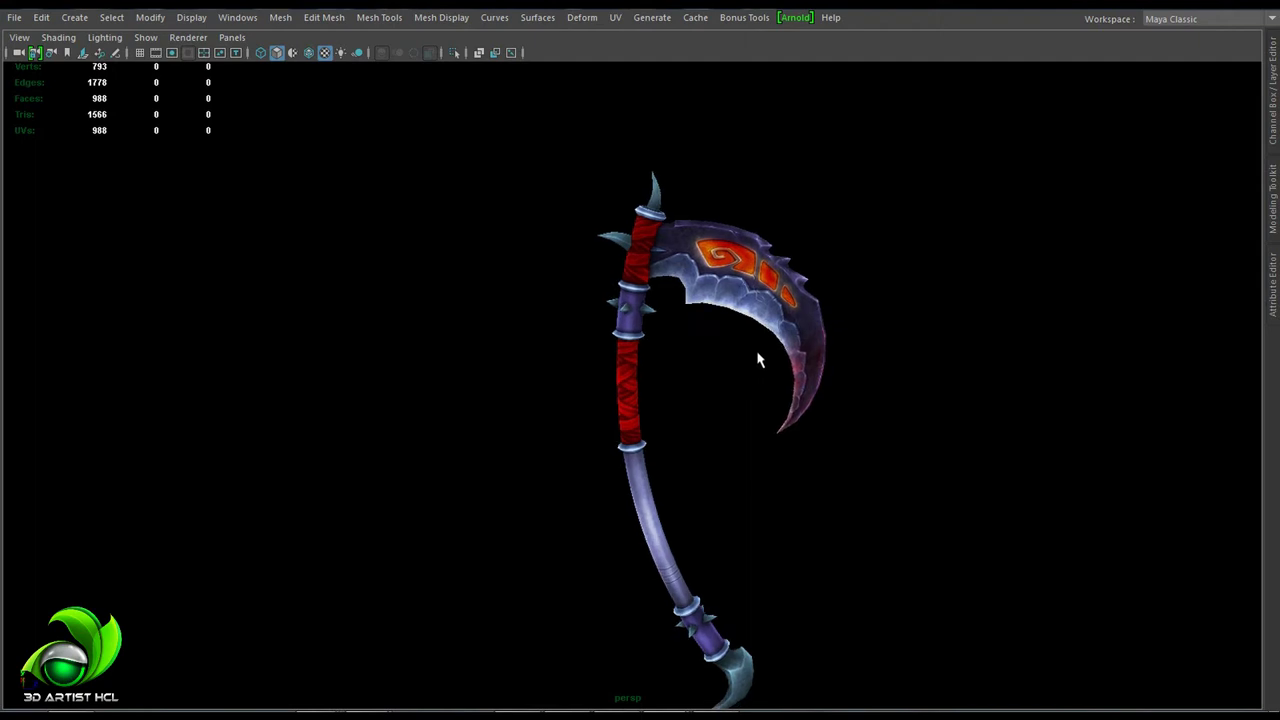
# Step: Group the blade paint layers from Color Fill 2 upward into one group
pyautogui.scroll(3, 963, 389)
pyautogui.scroll(2, 835, 424)
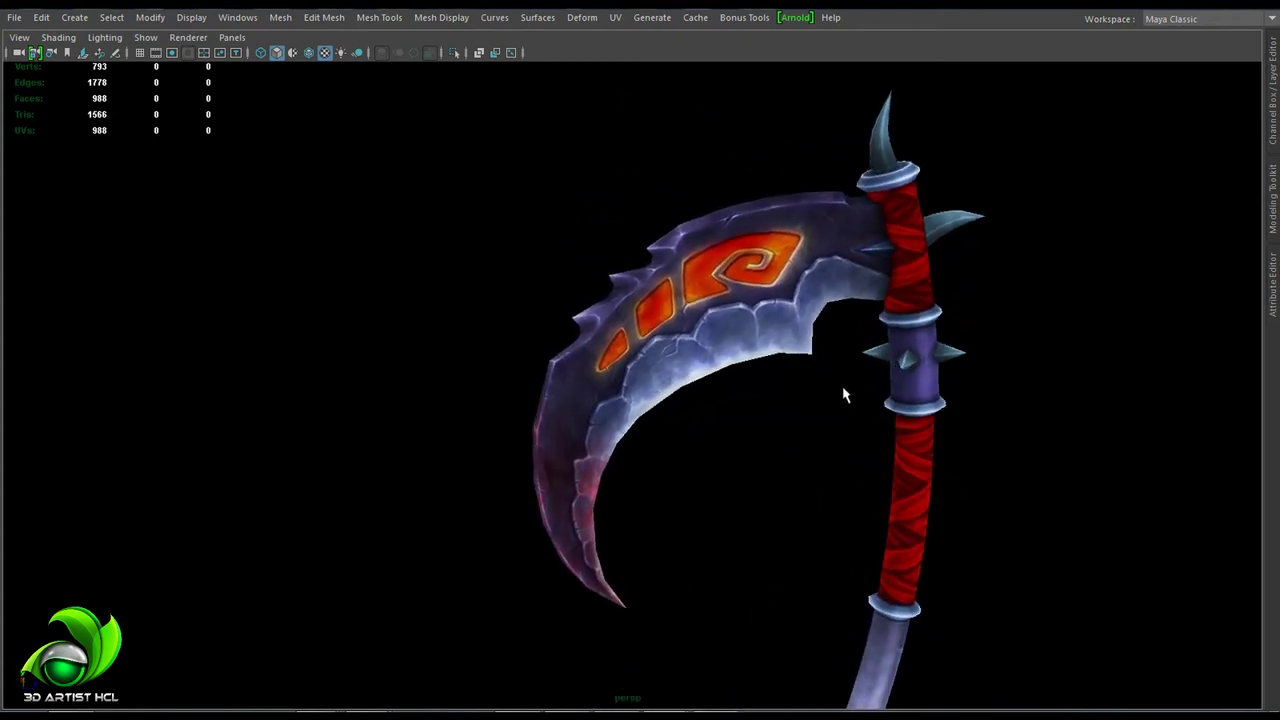
pyautogui.moveTo(843, 395)
pyautogui.mouseDown()
pyautogui.moveTo(771, 200)
pyautogui.moveTo(851, 286)
pyautogui.mouseUp()
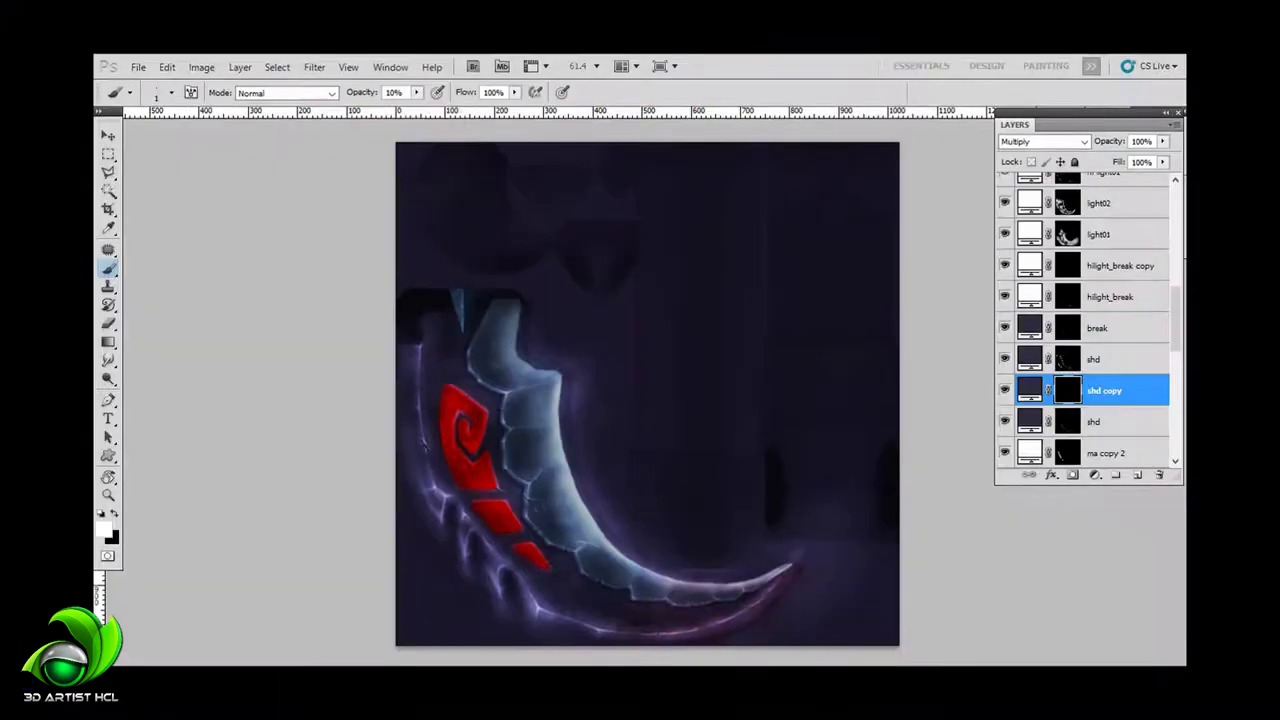
pyautogui.keyDown('shift'); pyautogui.click(1098, 437); pyautogui.keyUp('shift')
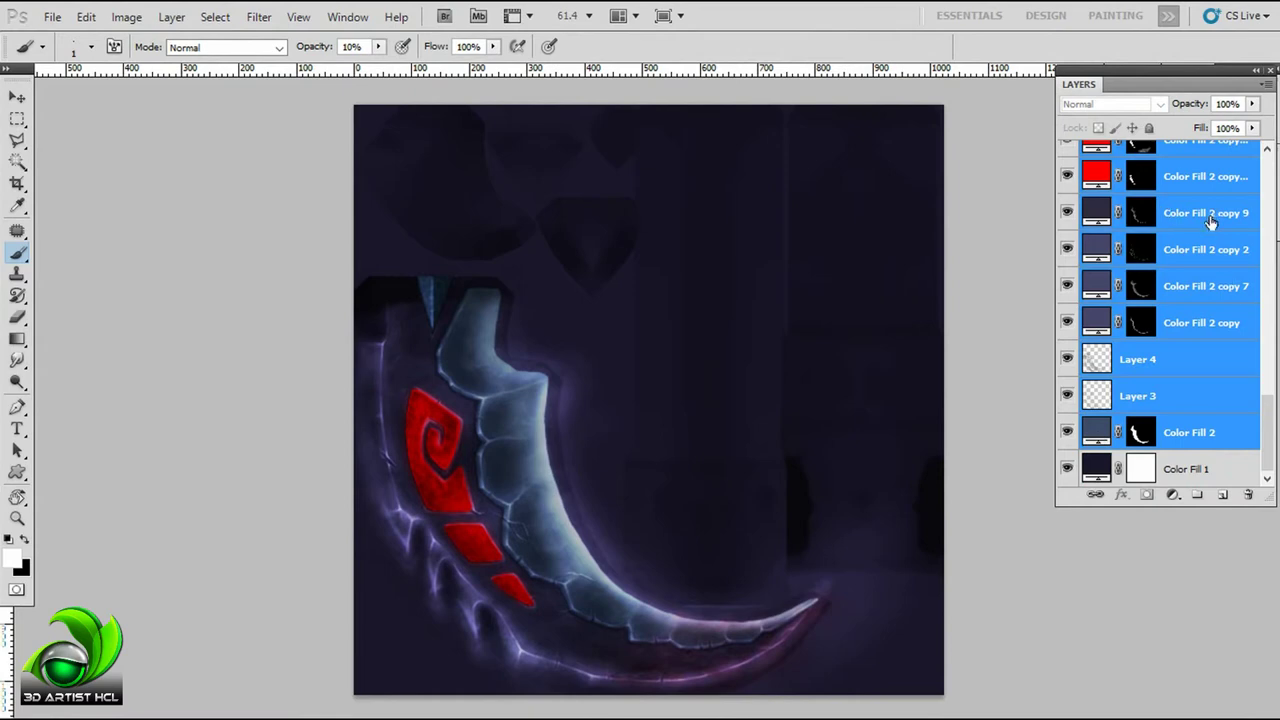
pyautogui.hotkey('ctrl', 'g')
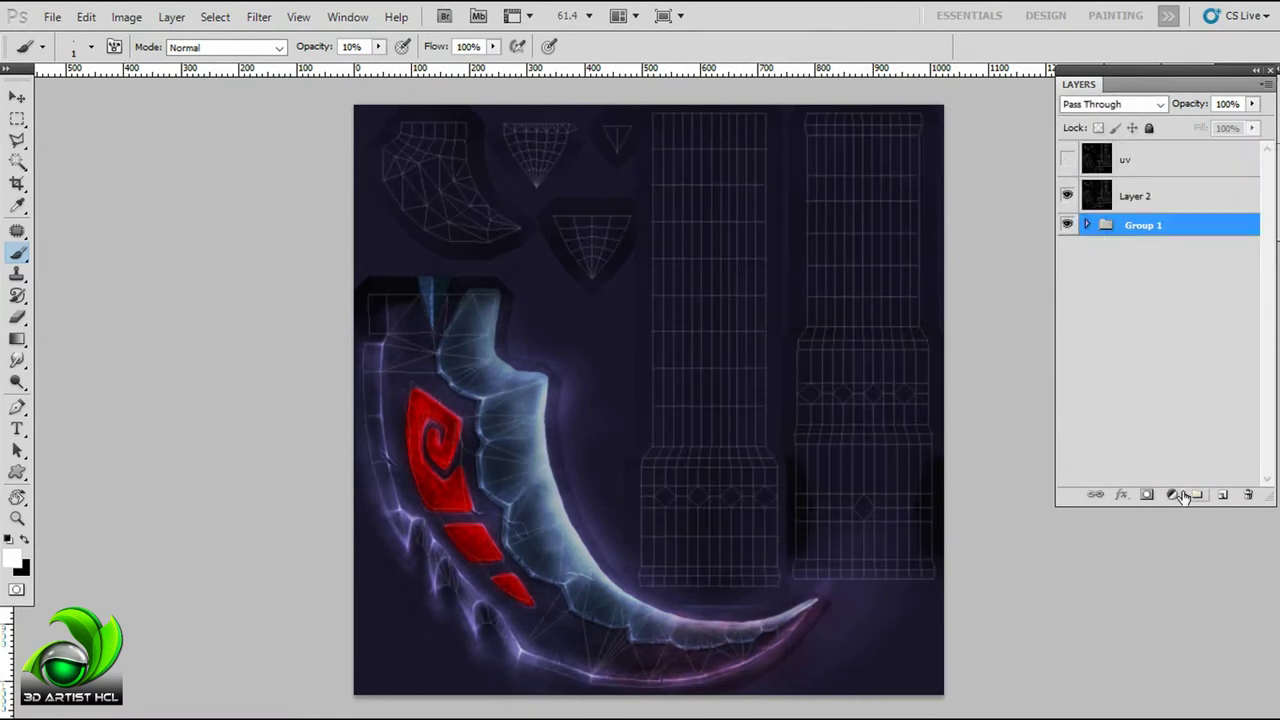
# Step: Add a black Solid Color fill layer
pyautogui.click(1181, 497)
pyautogui.click(1190, 262)
pyautogui.click(1211, 240)
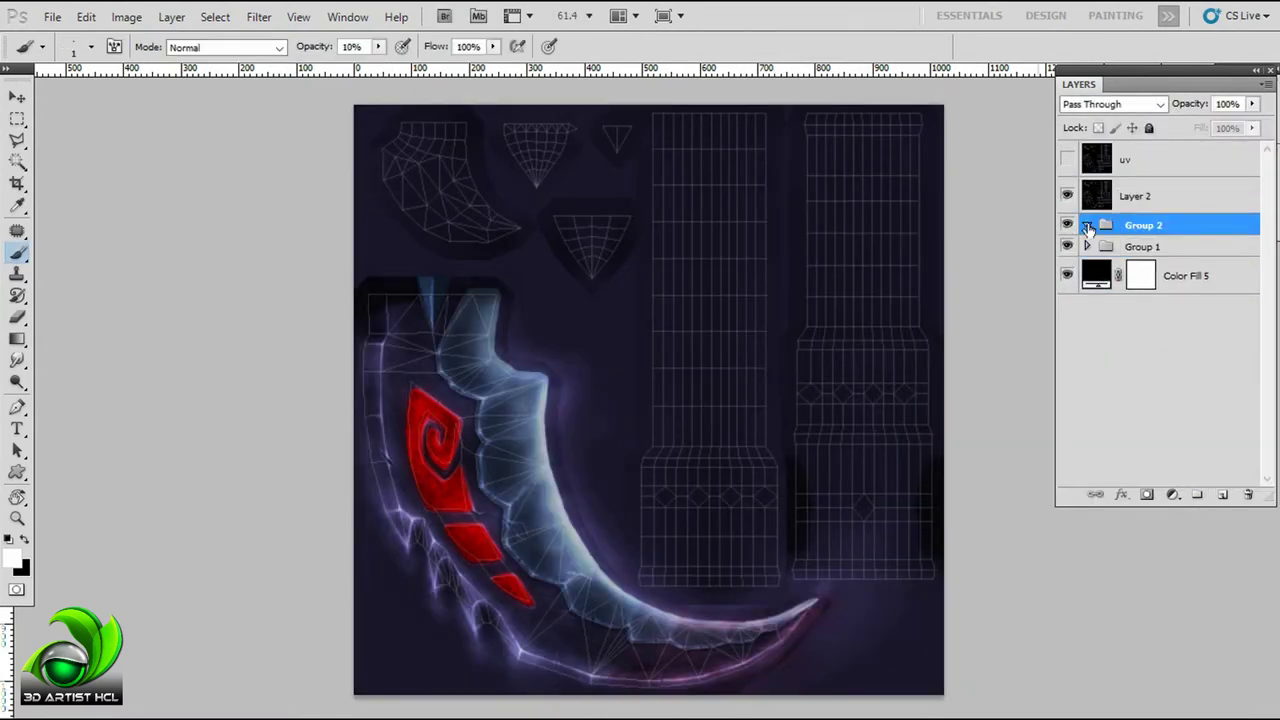
# Step: Add red Color Fill 6 inside Group 2 and invert its mask to hide it
pyautogui.click(1173, 494)
pyautogui.click(1157, 111)
pyautogui.click(1006, 331)
pyautogui.click(1211, 240)
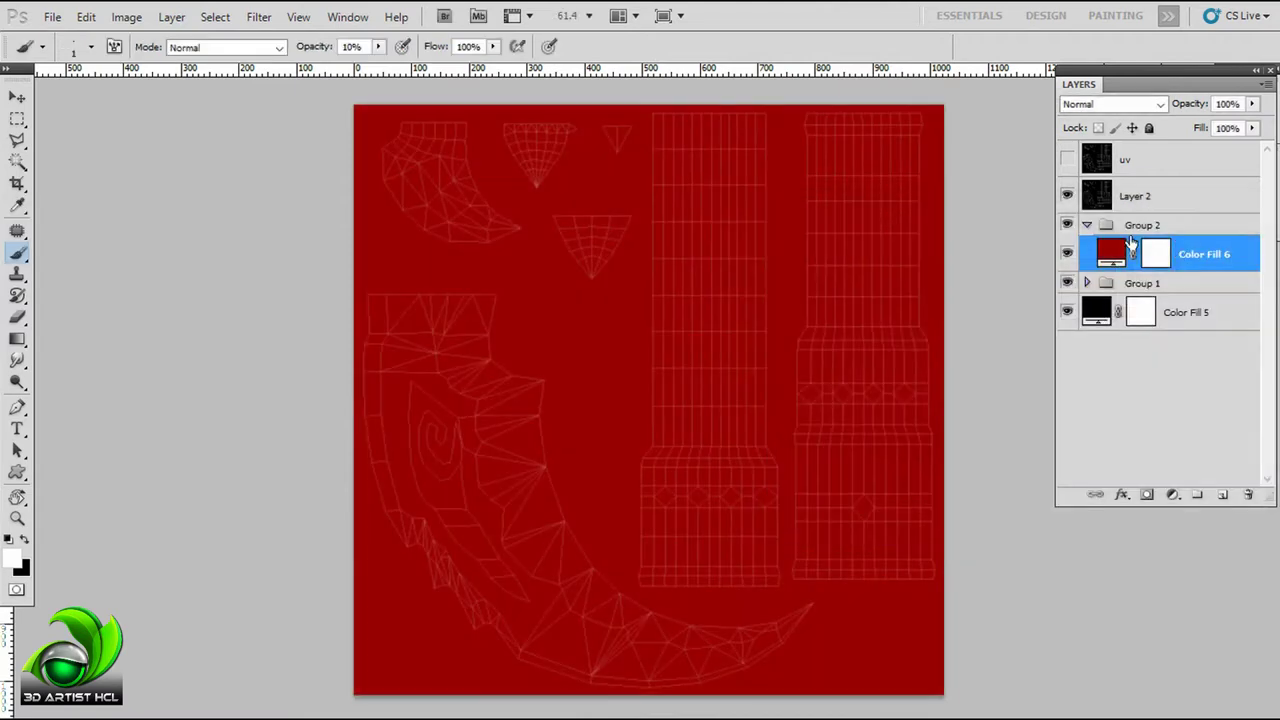
pyautogui.hotkey('ctrl', 'i')
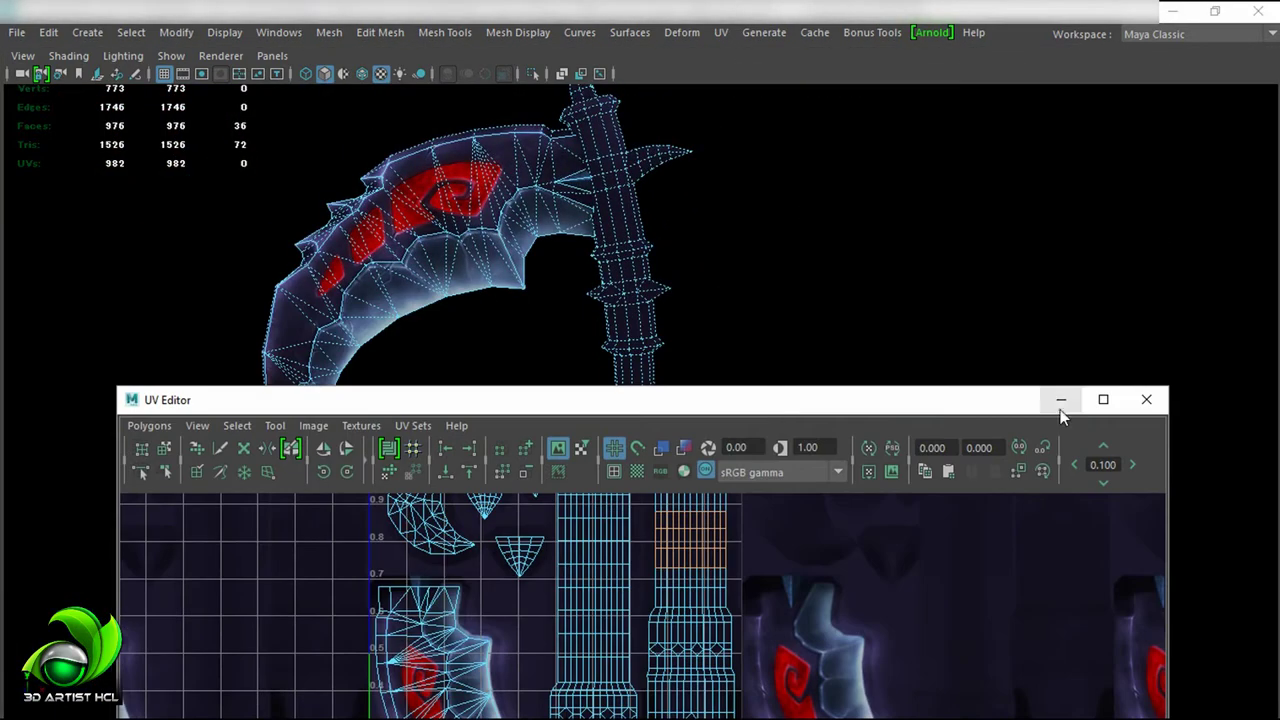
pyautogui.click(1061, 402)
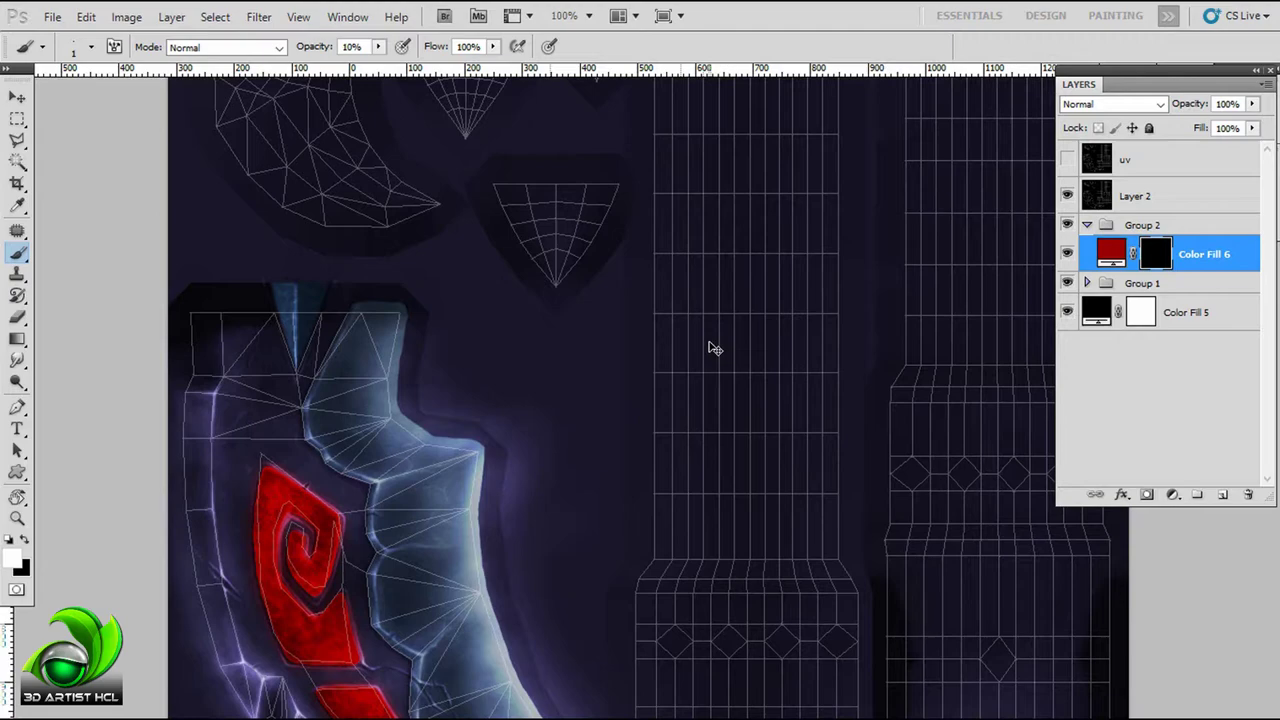
# Step: Reveal the red fill in two handle bands using rectangular marquee selections
pyautogui.press('m')
pyautogui.hotkey('ctrl', '+')
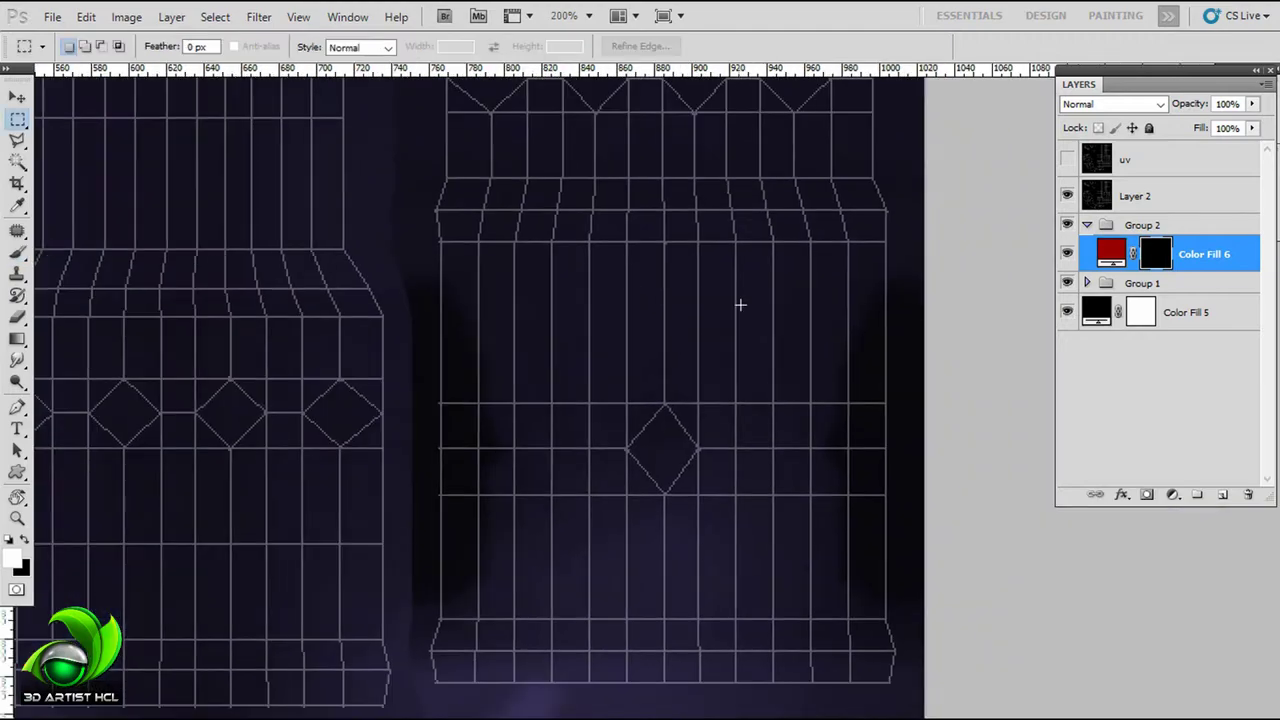
pyautogui.moveTo(457, 251); pyautogui.dragTo(986, 634)
pyautogui.hotkey('alt', 'BackSpace')
pyautogui.hotkey('ctrl', 'd')
pyautogui.hotkey('ctrl', '-')
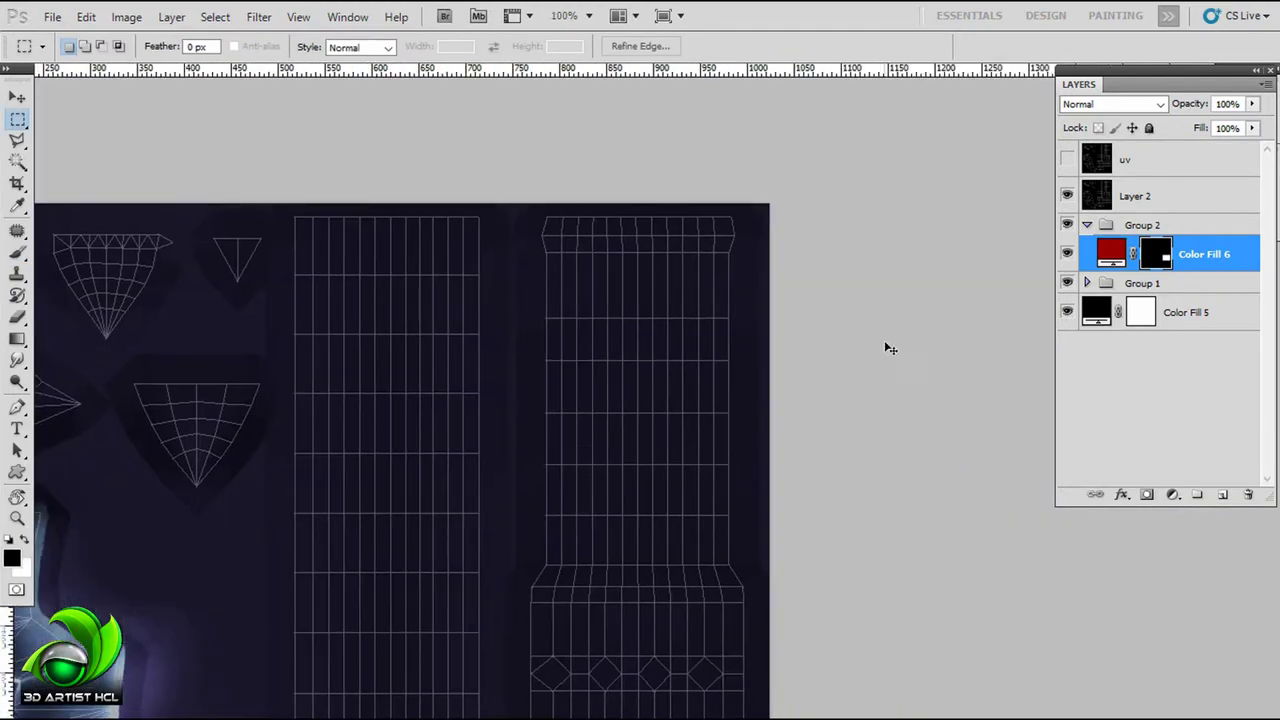
pyautogui.hotkey('ctrl', 'BackSpace')
pyautogui.hotkey('ctrl', 'd')
# Step: Create a purple fill layer sampled from the blade, with its mask hidden
pyautogui.moveTo(709, 596); pyautogui.dragTo(809, 306)
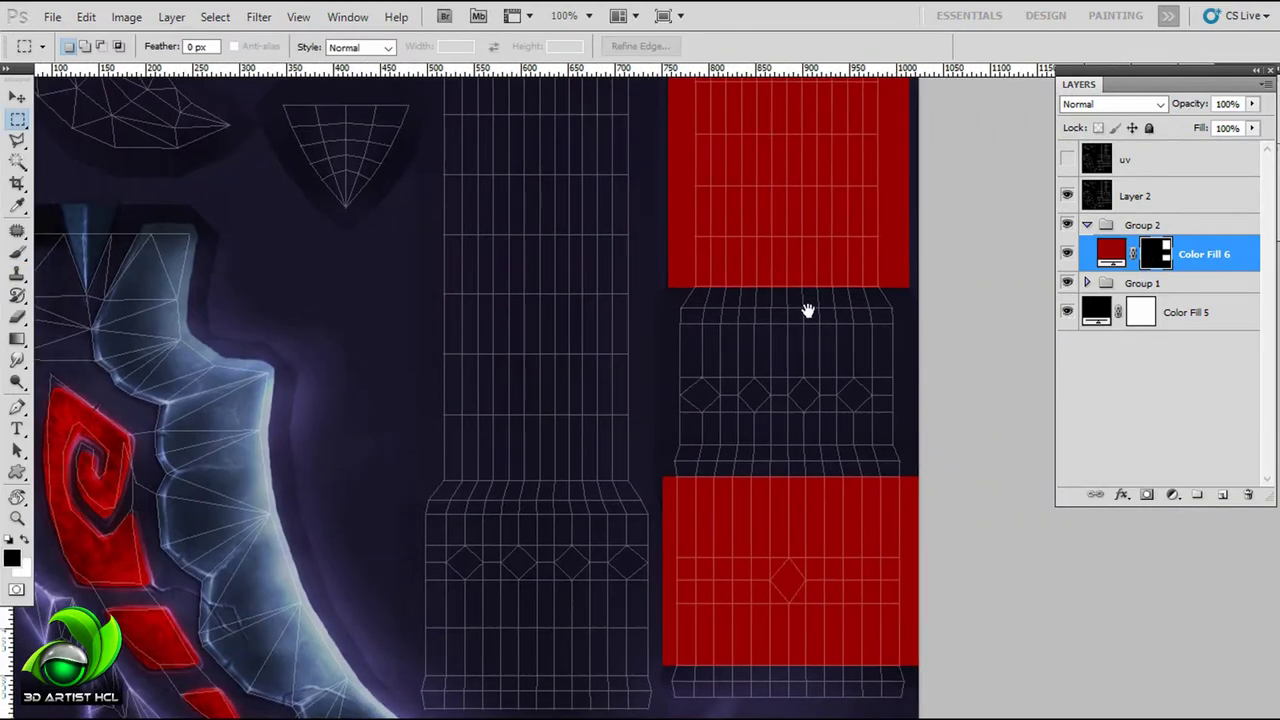
pyautogui.doubleClick(1108, 262)
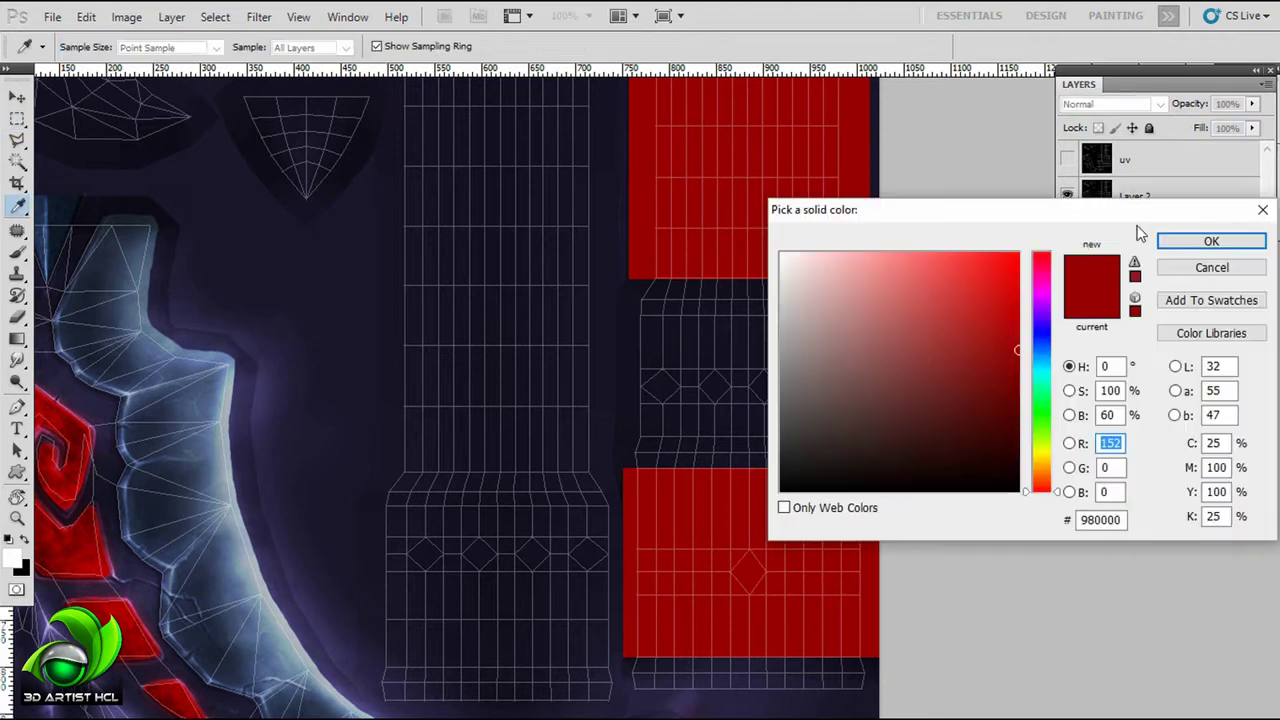
pyautogui.click(143, 565)
pyautogui.press('Return')
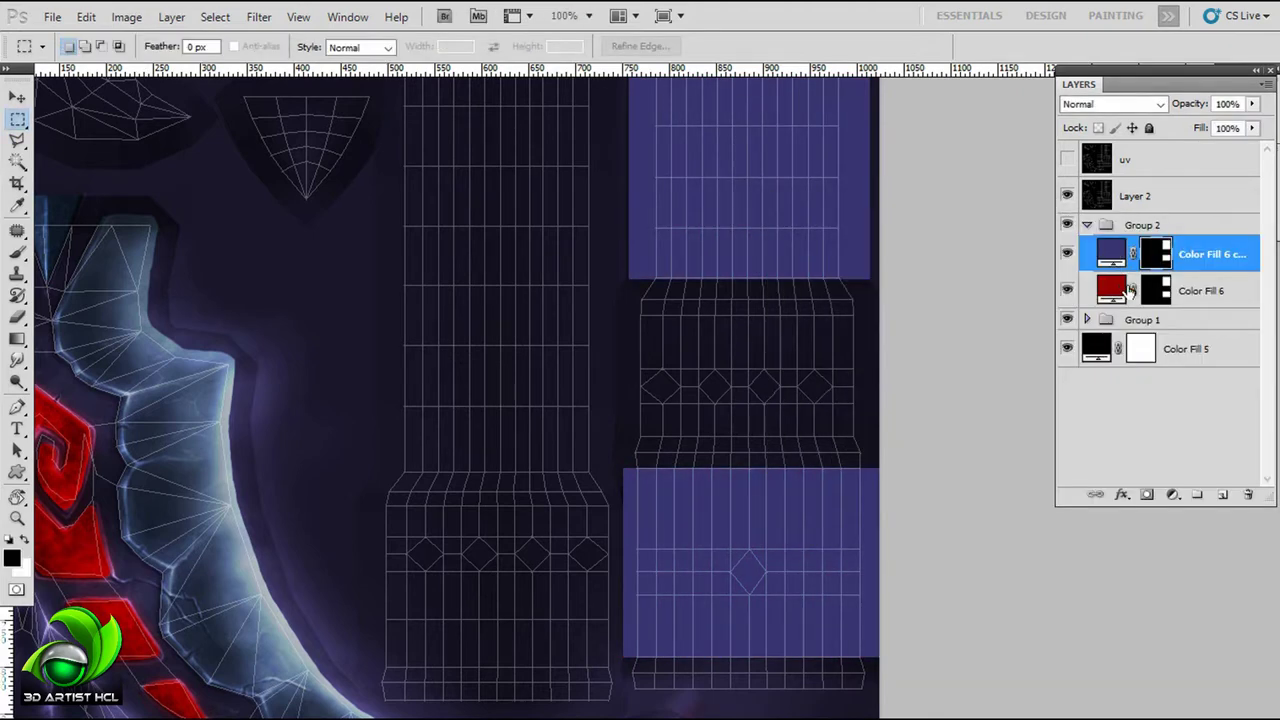
pyautogui.hotkey('alt', 'BackSpace')
# Step: Move the purple layer below the red layer and reveal purple in the middle band
pyautogui.hotkey('ctrl', '+')
pyautogui.press('x')
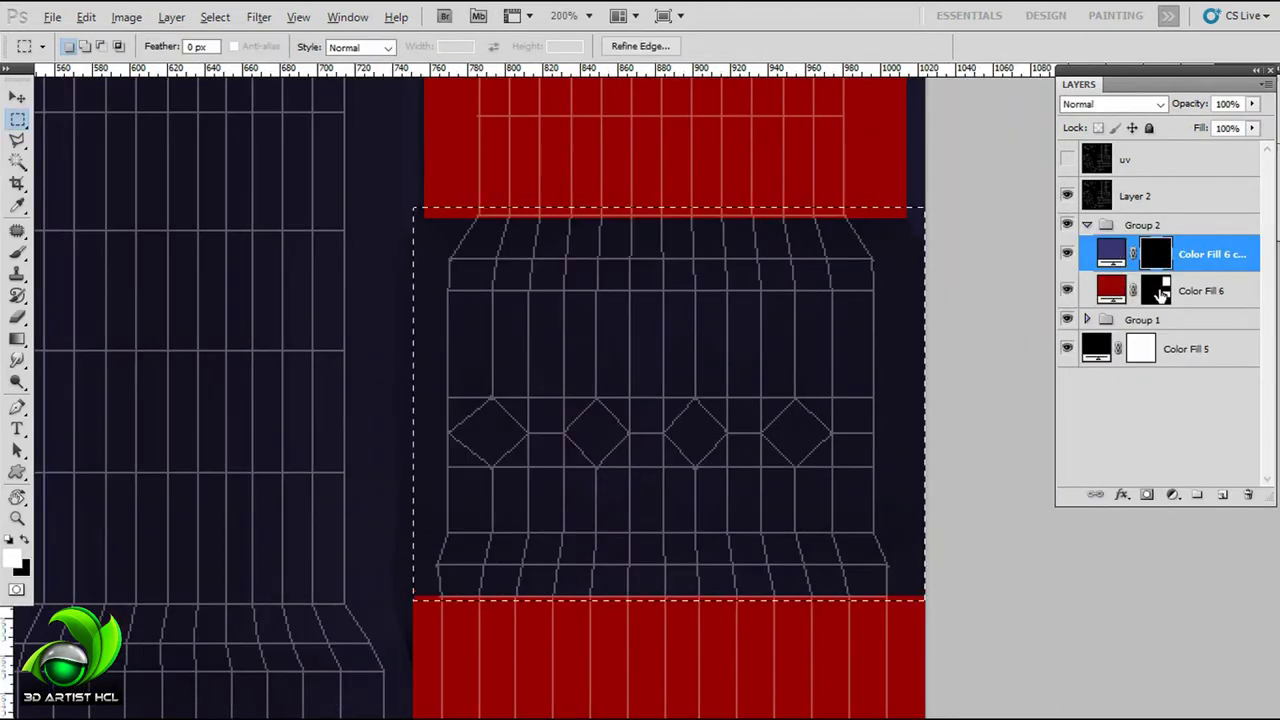
pyautogui.moveTo(807, 333); pyautogui.dragTo(845, 347)
pyautogui.moveTo(1045, 230); pyautogui.dragTo(1008, 137)
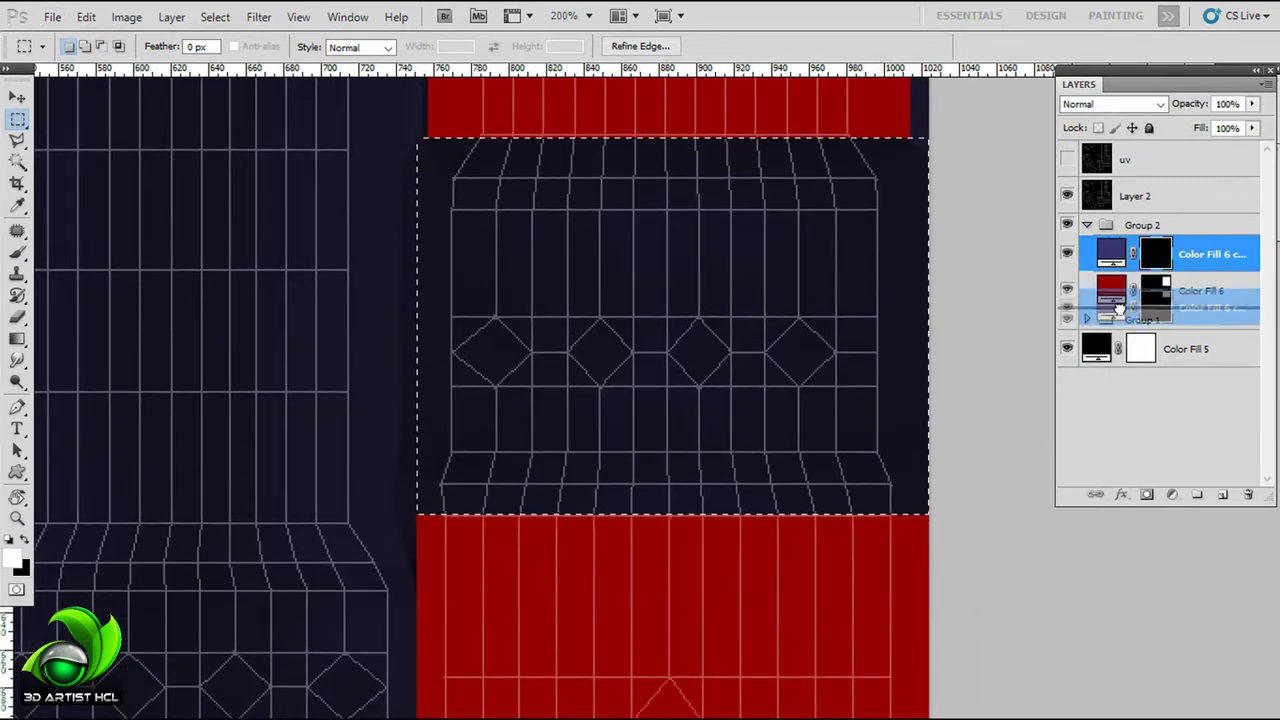
pyautogui.moveTo(1118, 310); pyautogui.dragTo(1118, 308)
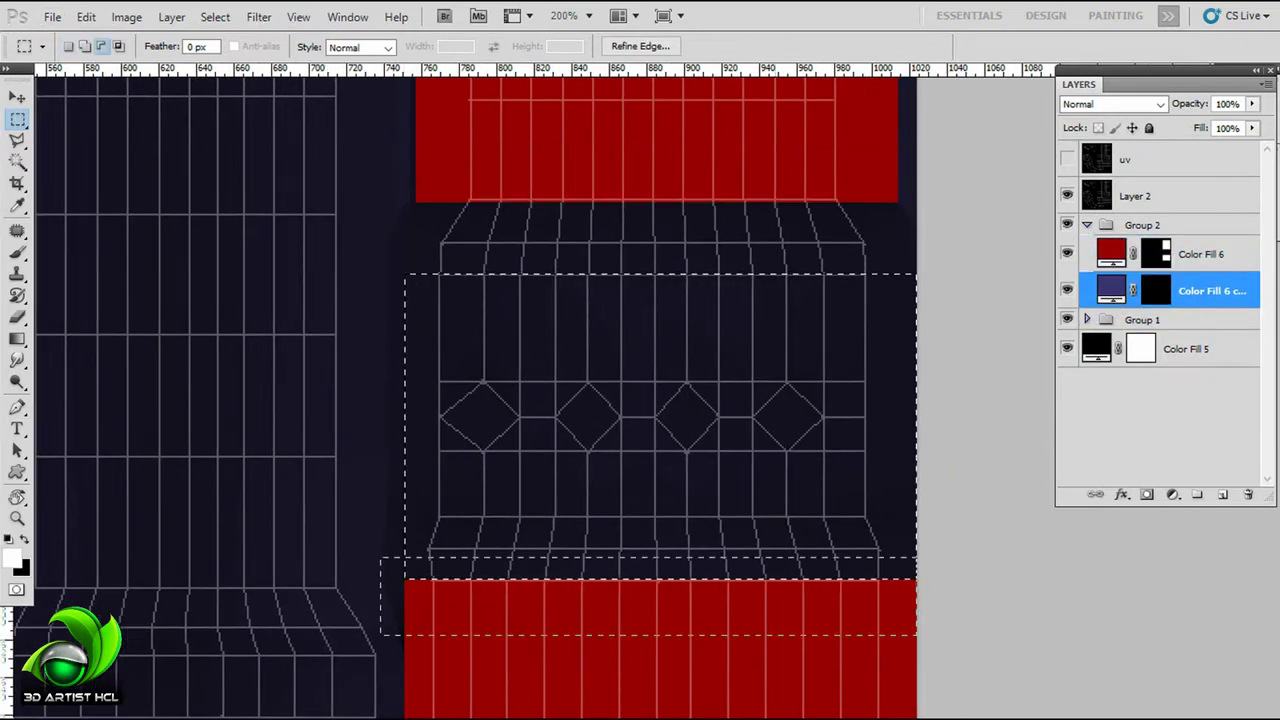
pyautogui.press('x')
pyautogui.hotkey('ctrl', 'BackSpace')
# Step: Reveal purple in the remaining band between the red bands
pyautogui.hotkey('ctrl', 'd')
pyautogui.scroll(5, 846, 234)
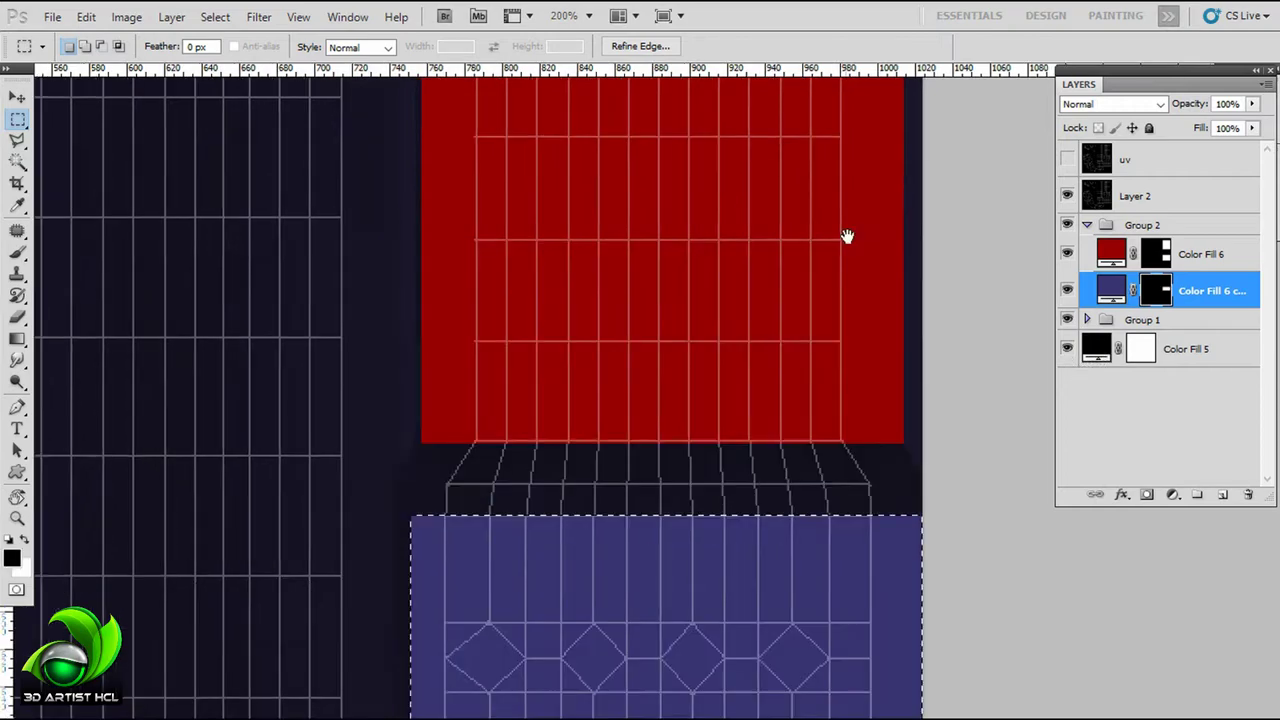
pyautogui.hscroll(-10, 980, 471)
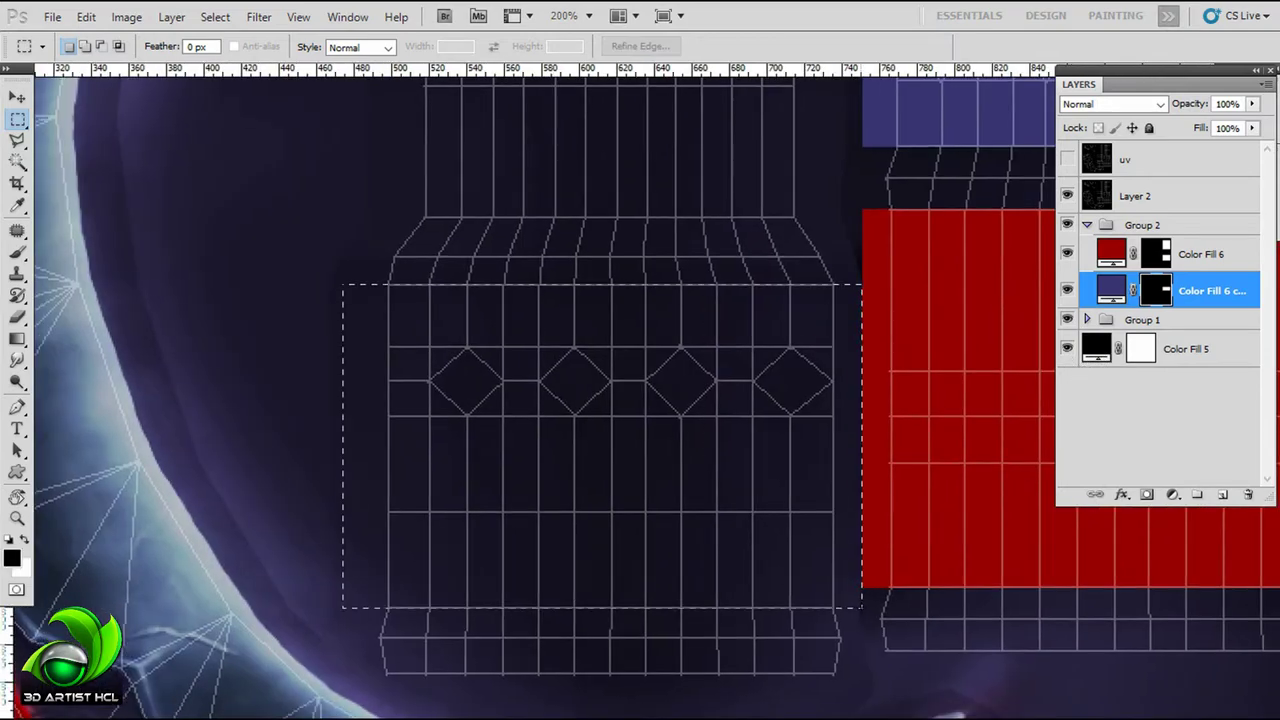
pyautogui.hotkey('ctrl', 'BackSpace')
pyautogui.press('v')
pyautogui.scroll(3, 780, 606)
pyautogui.hscroll(-5, 780, 606)
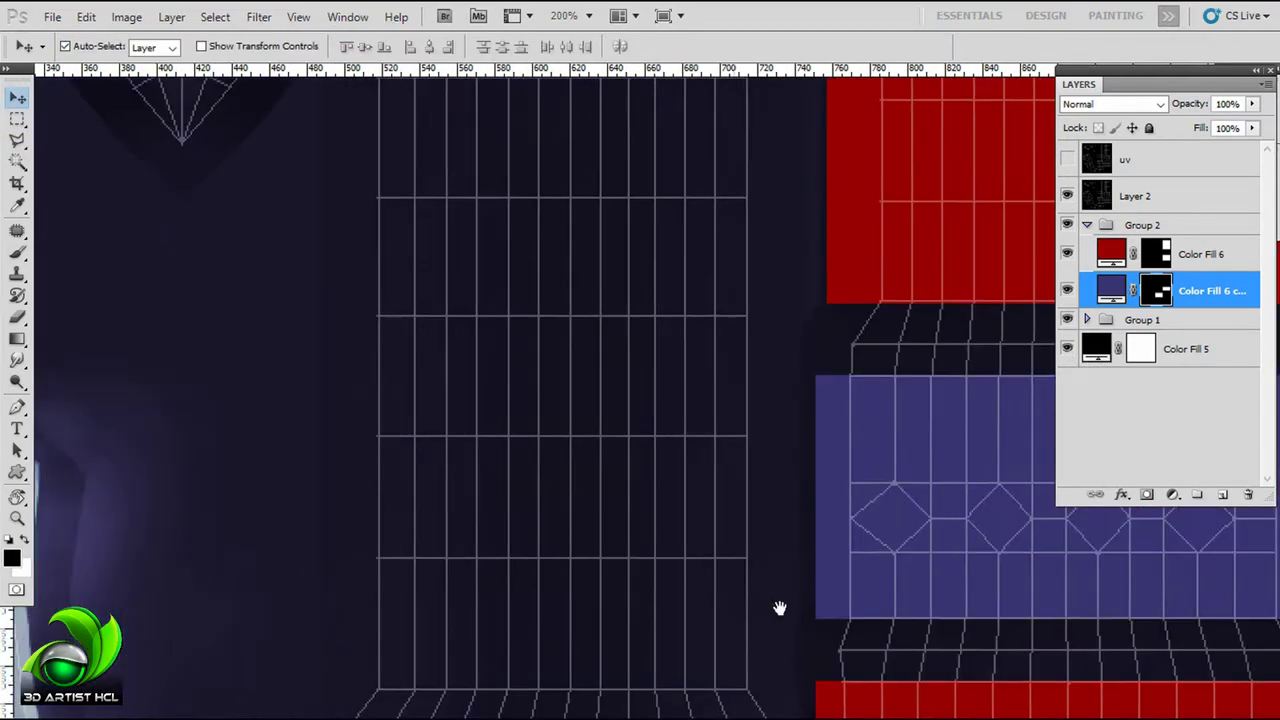
pyautogui.scroll(-5, 759, 551)
# Step: Duplicate the purple fill layer and select the long shaft strip
pyautogui.moveTo(1200, 290); pyautogui.dragTo(1222, 494)
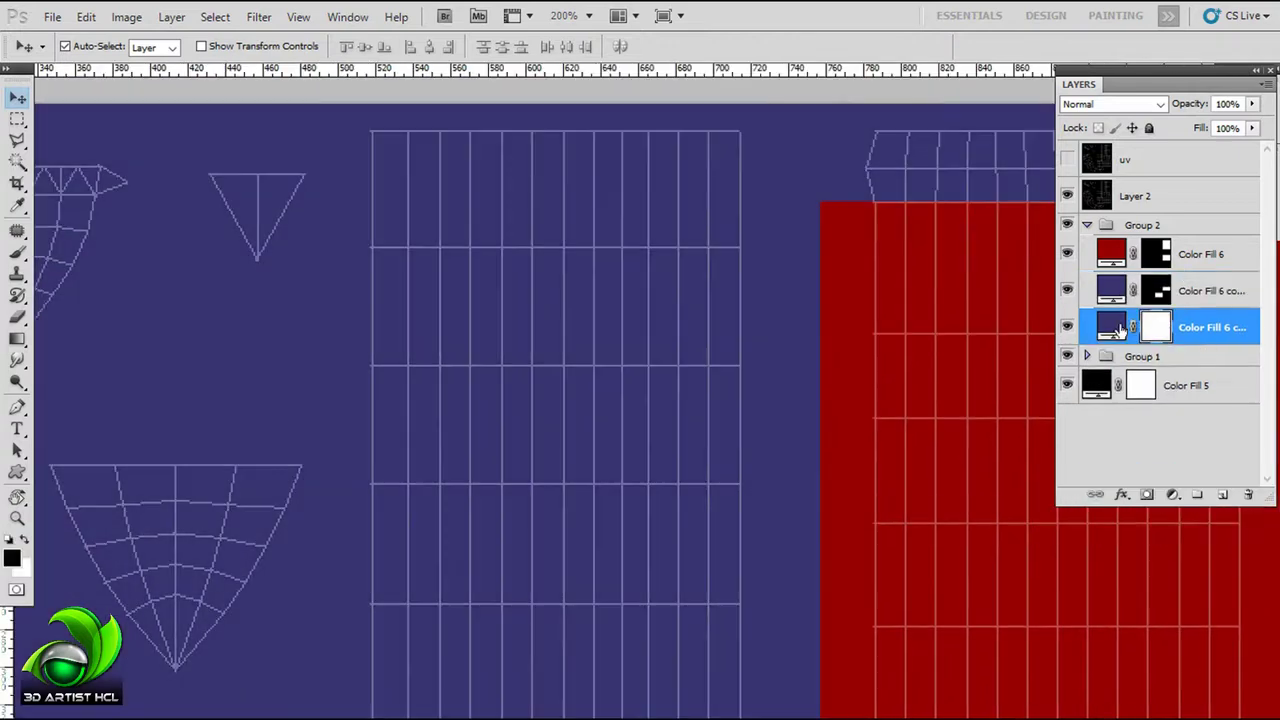
pyautogui.doubleClick(1111, 327)
pyautogui.press('Escape')
pyautogui.hotkey('ctrl', '-')
pyautogui.press('m')
pyautogui.moveTo(715, 245); pyautogui.dragTo(502, 715)
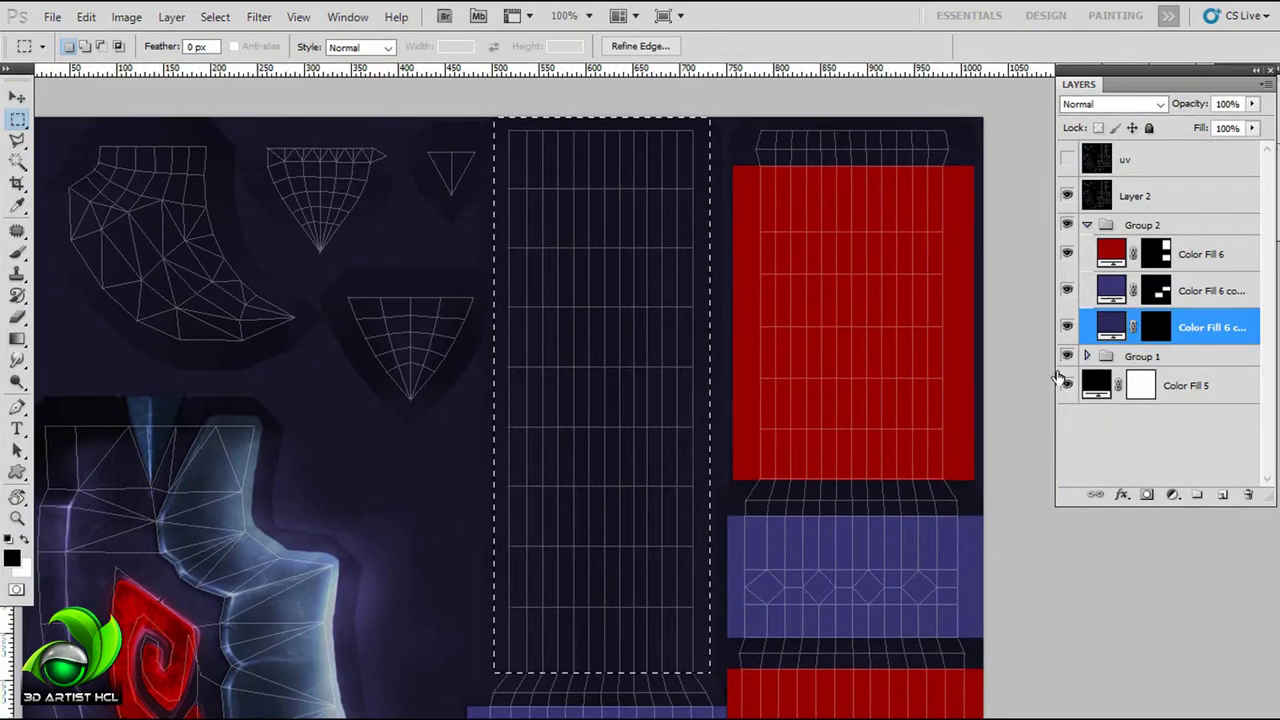
# Step: Reveal the fill across the shaft strip and give it a darker colour
pyautogui.scroll(-1, 1023, 429)
pyautogui.hotkey('ctrl', 'BackSpace')
pyautogui.hotkey('ctrl', 'd')
pyautogui.doubleClick(1111, 321)
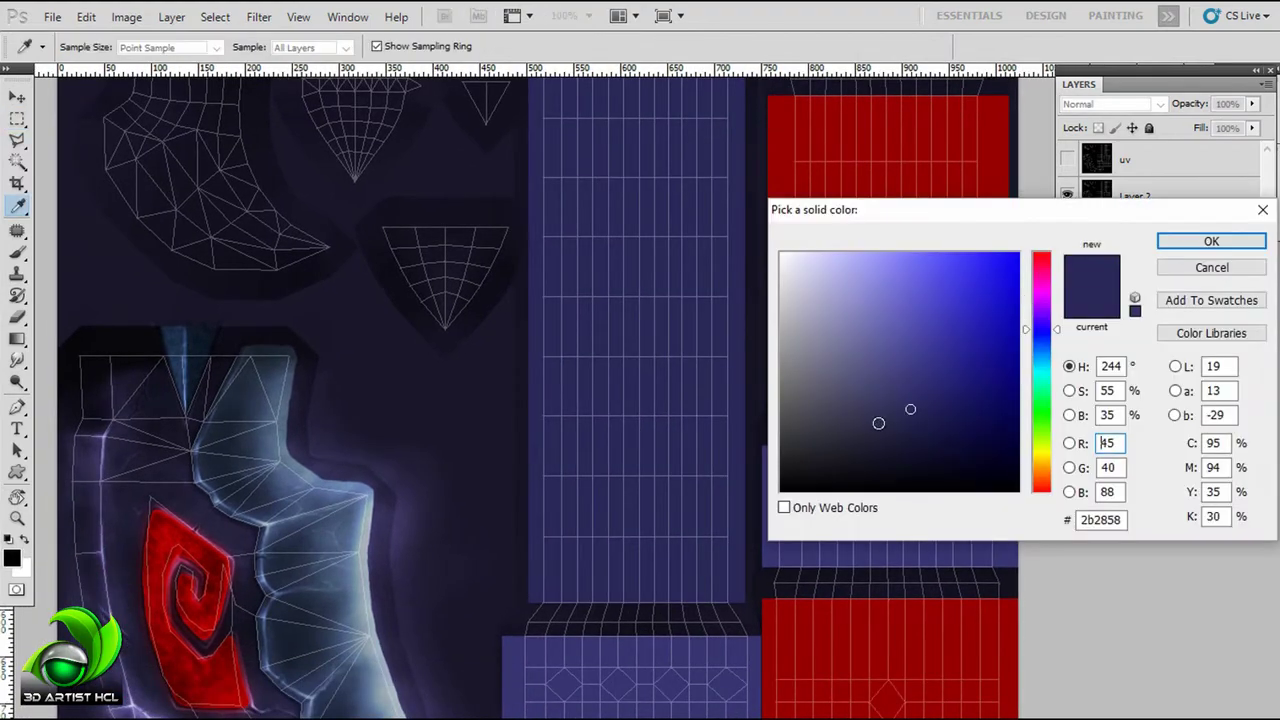
pyautogui.press('Return')
# Step: Recolour Color Fill 1 copy as the dark navy #282d4b background
pyautogui.hotkey('ctrl', '+')
pyautogui.moveTo(1058, 531); pyautogui.dragTo(945, 370)
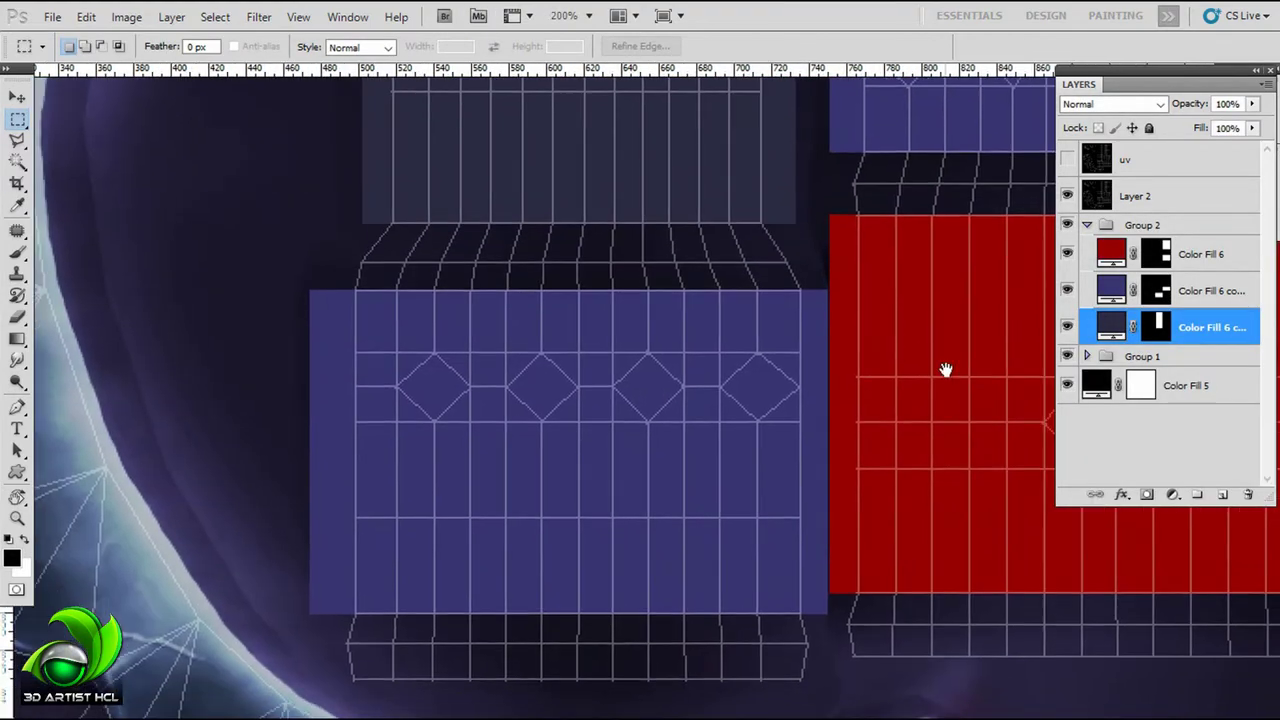
pyautogui.click(1087, 356)
pyautogui.scroll(-5, 1252, 460)
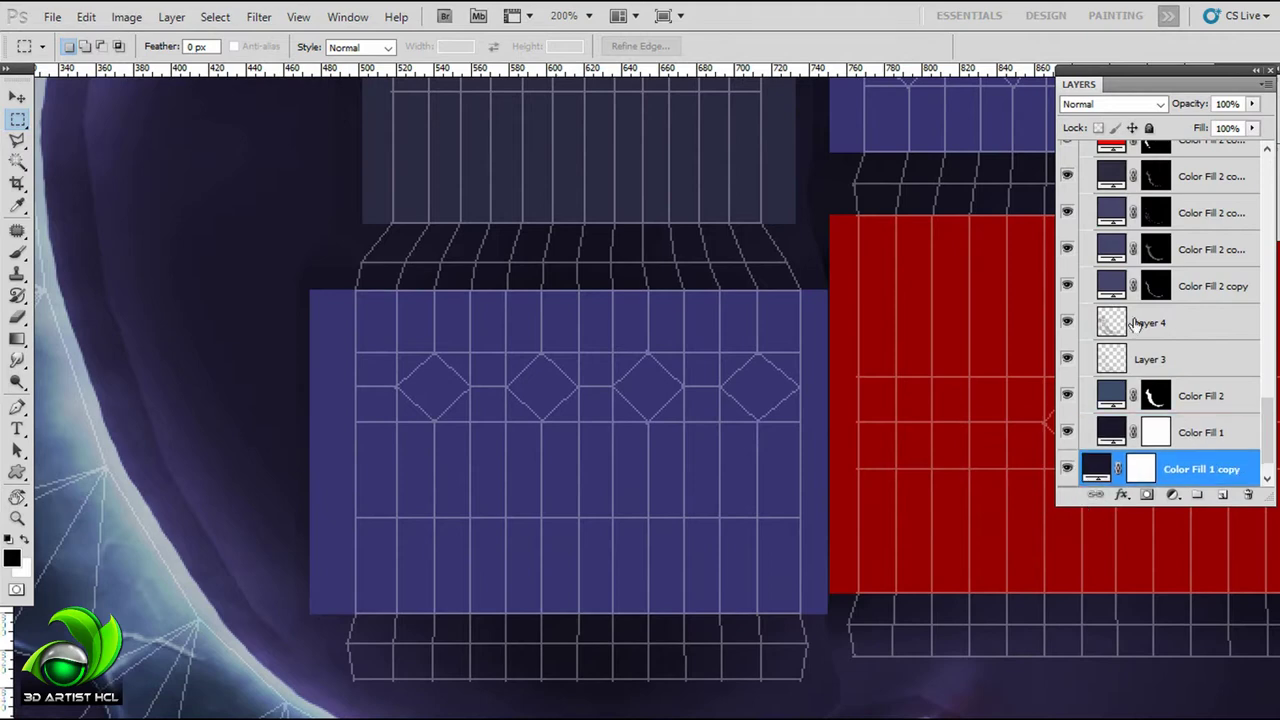
pyautogui.scroll(5, 1135, 322)
pyautogui.doubleClick(1100, 377)
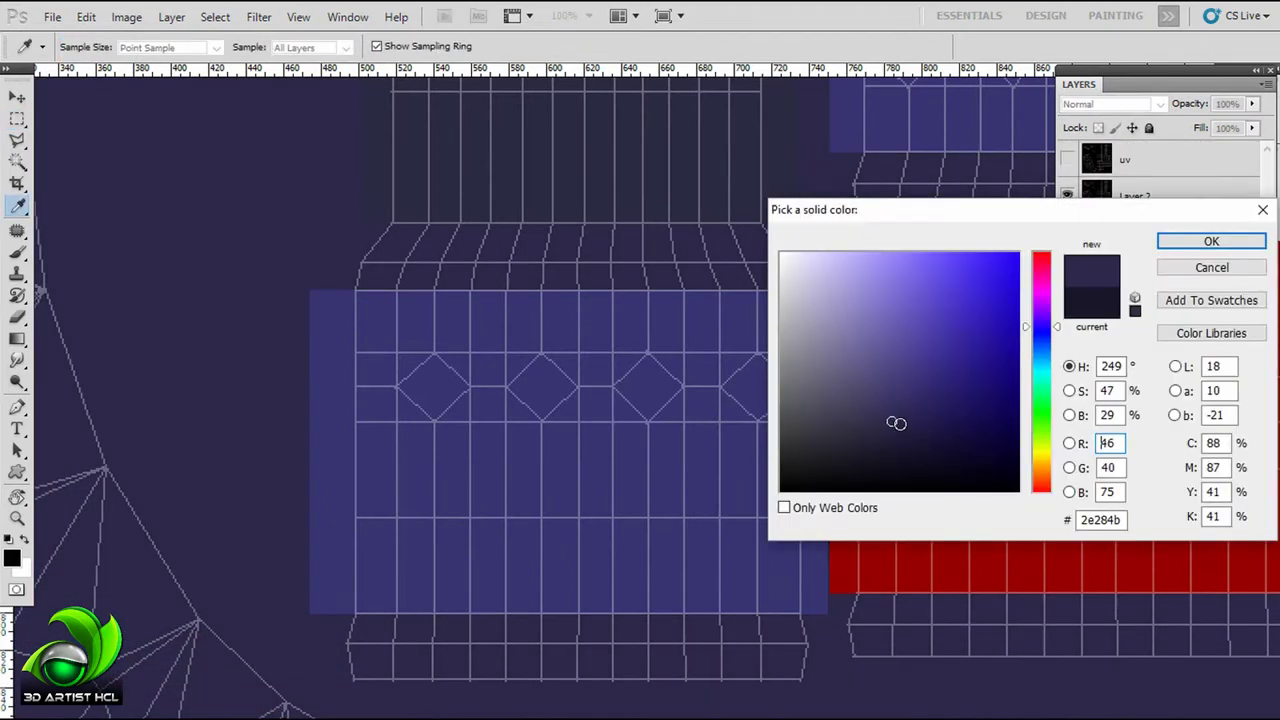
pyautogui.press('Return')
# Step: Mask Group 1 to a lasso selection of the blade and set the fill hue to 230
pyautogui.hotkey('ctrl', '-')
pyautogui.hotkey('ctrl', '-')
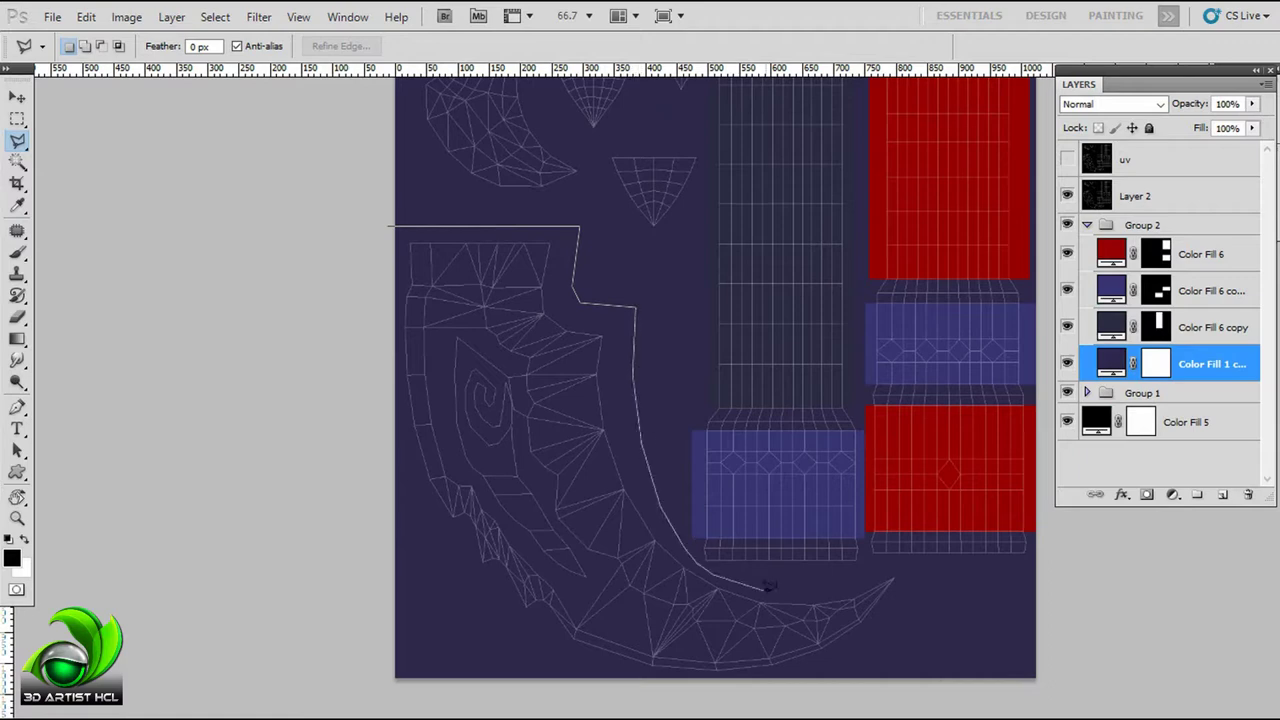
pyautogui.click(910, 570)
pyautogui.click(855, 659)
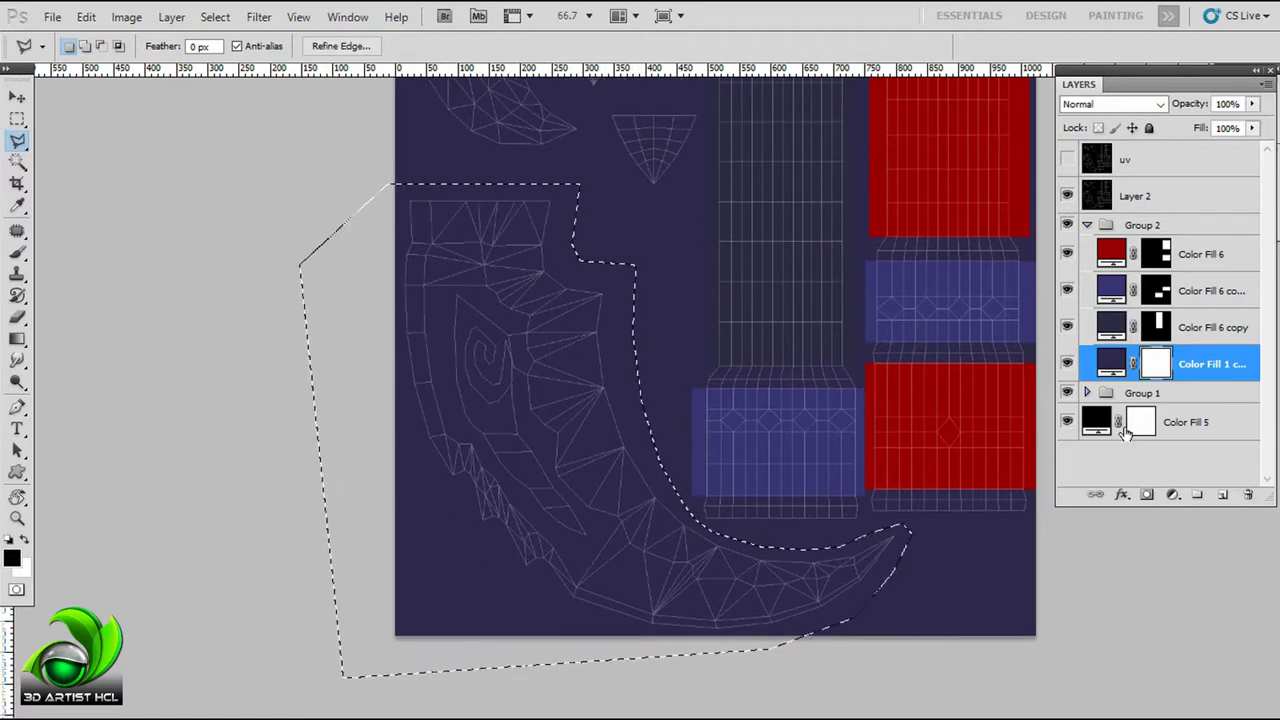
pyautogui.click(1142, 392)
pyautogui.click(1147, 494)
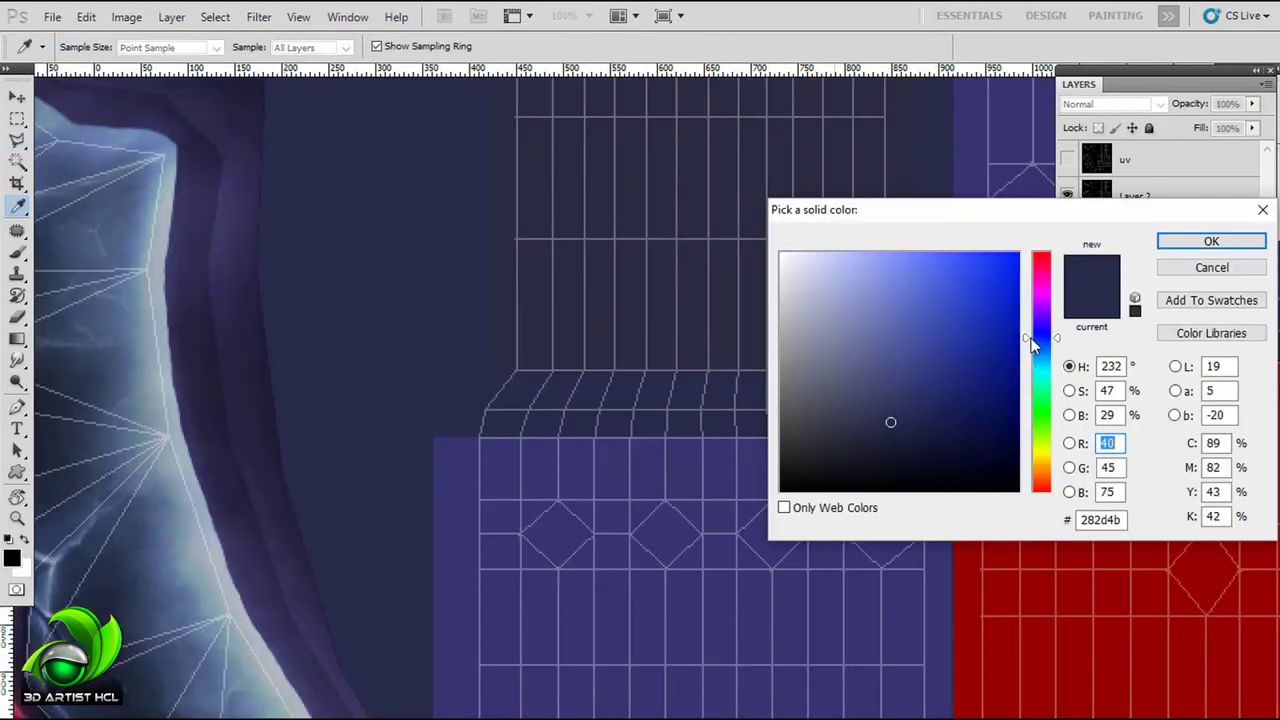
pyautogui.moveTo(1027, 336); pyautogui.dragTo(1026, 338)
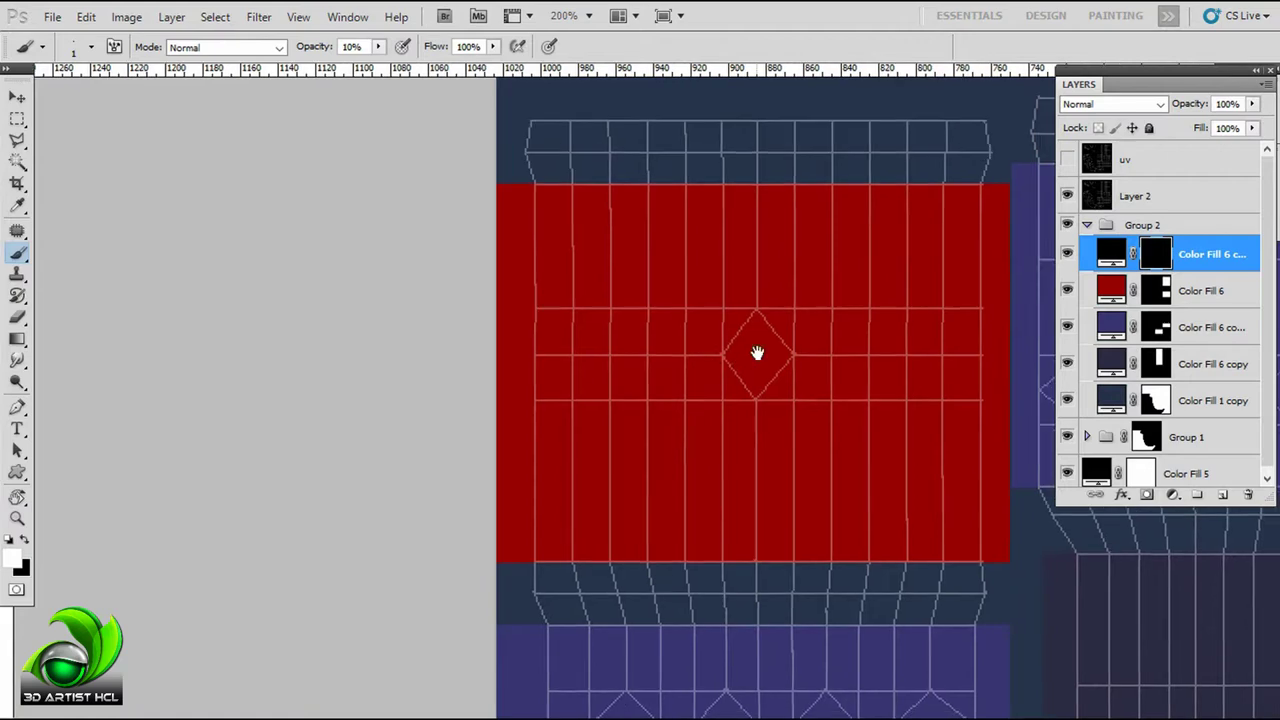
# Step: Switch to black and softly darken the third diamond on the upper purple band
pyautogui.moveTo(757, 352); pyautogui.dragTo(799, 352)
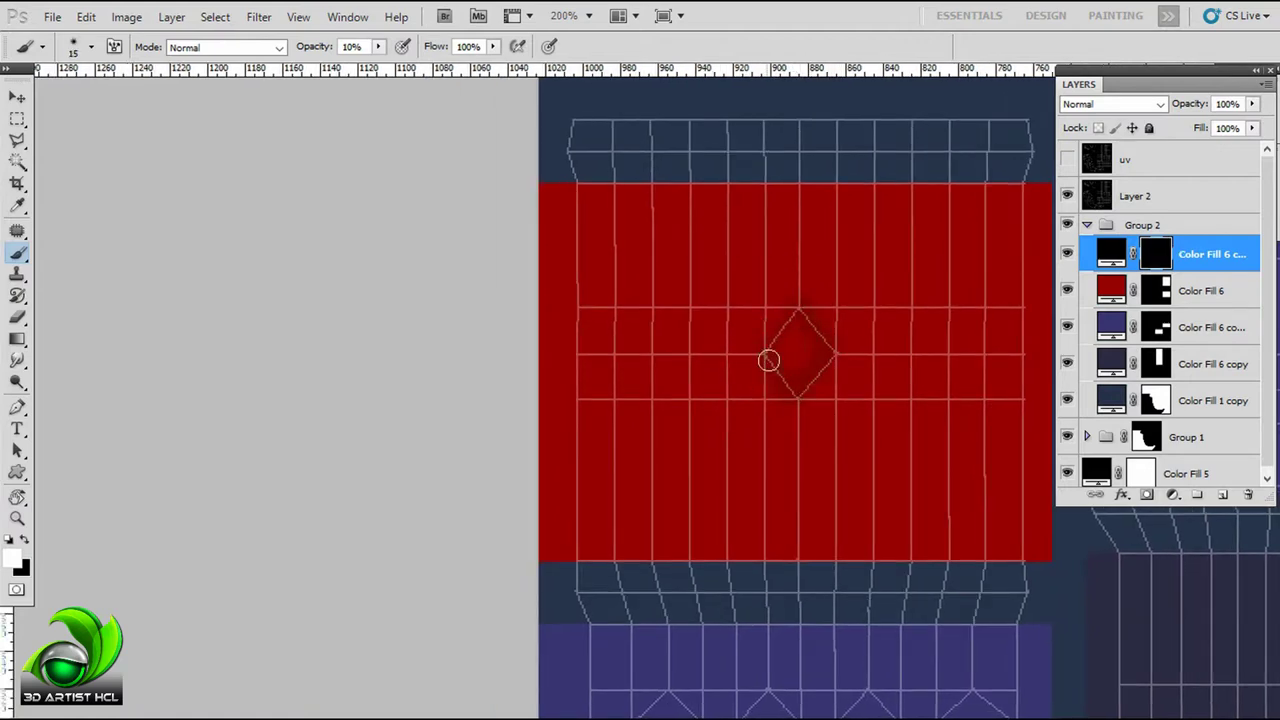
pyautogui.press('x')
pyautogui.hscroll(4, 737, 423)
pyautogui.hscroll(1, 737, 423)
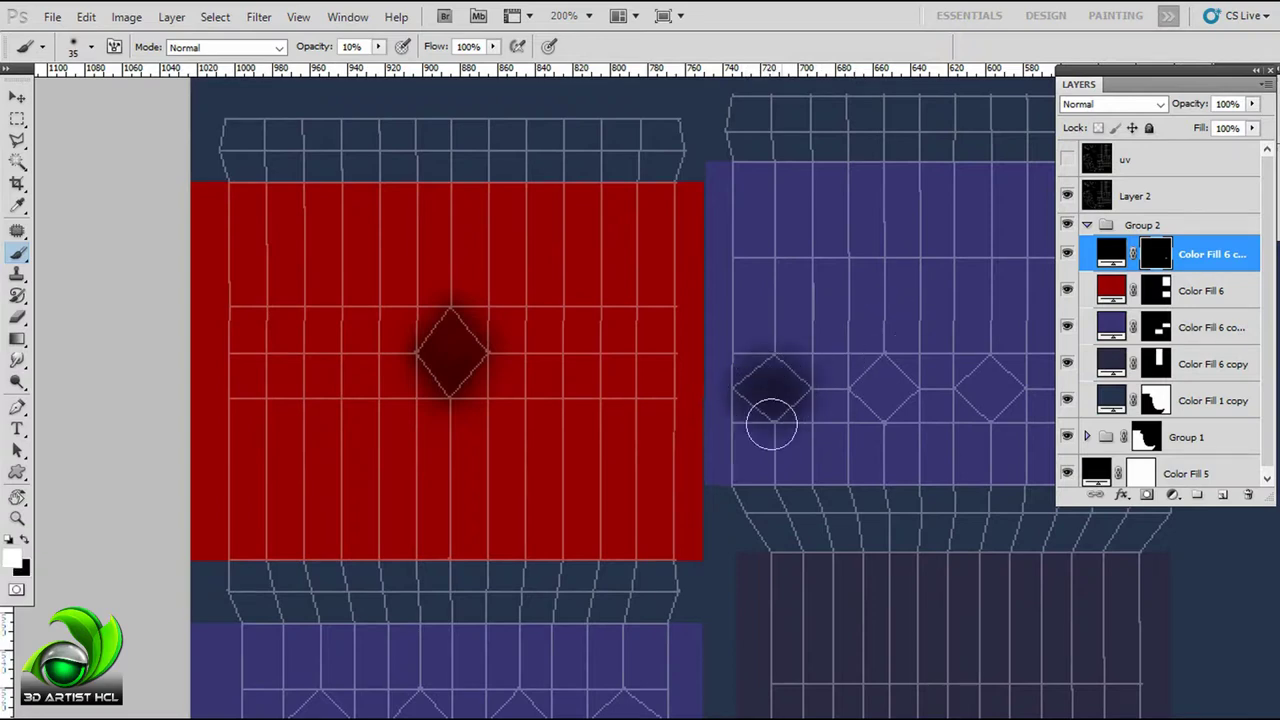
pyautogui.hscroll(1, 814, 392)
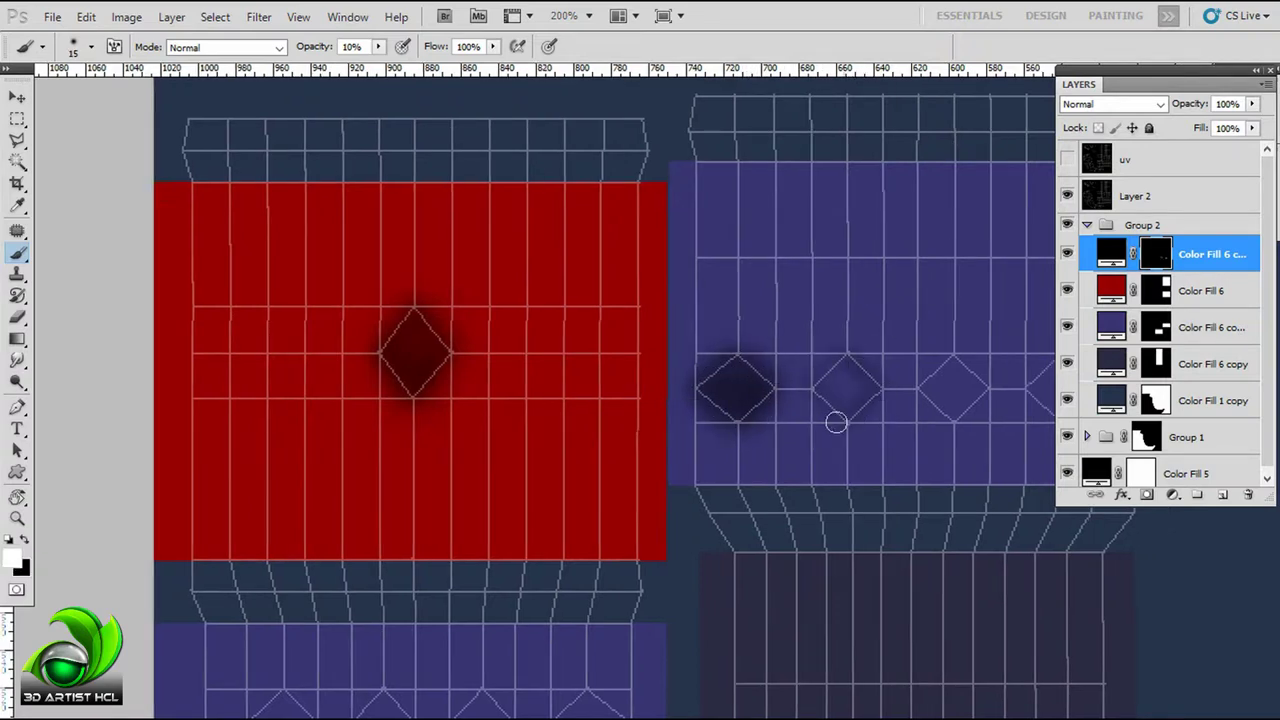
pyautogui.hscroll(2, 853, 372)
pyautogui.hscroll(2, 709, 374)
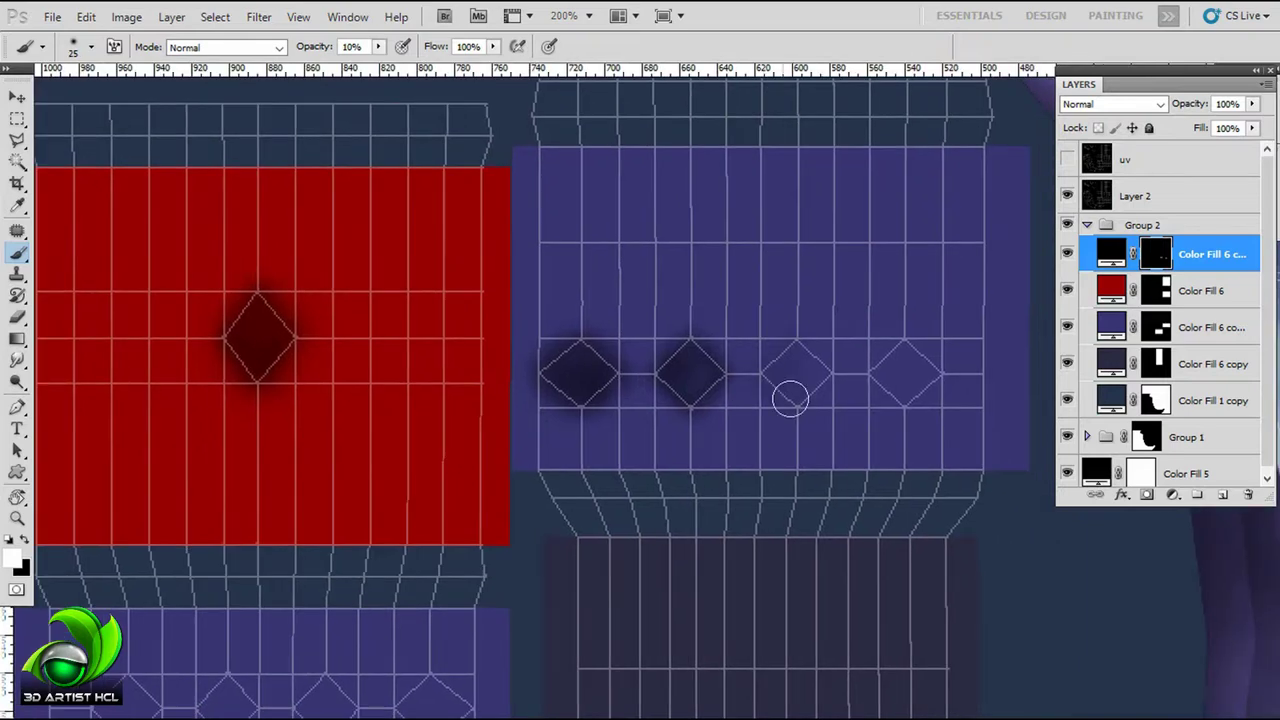
pyautogui.click(807, 378)
pyautogui.hscroll(1, 884, 349)
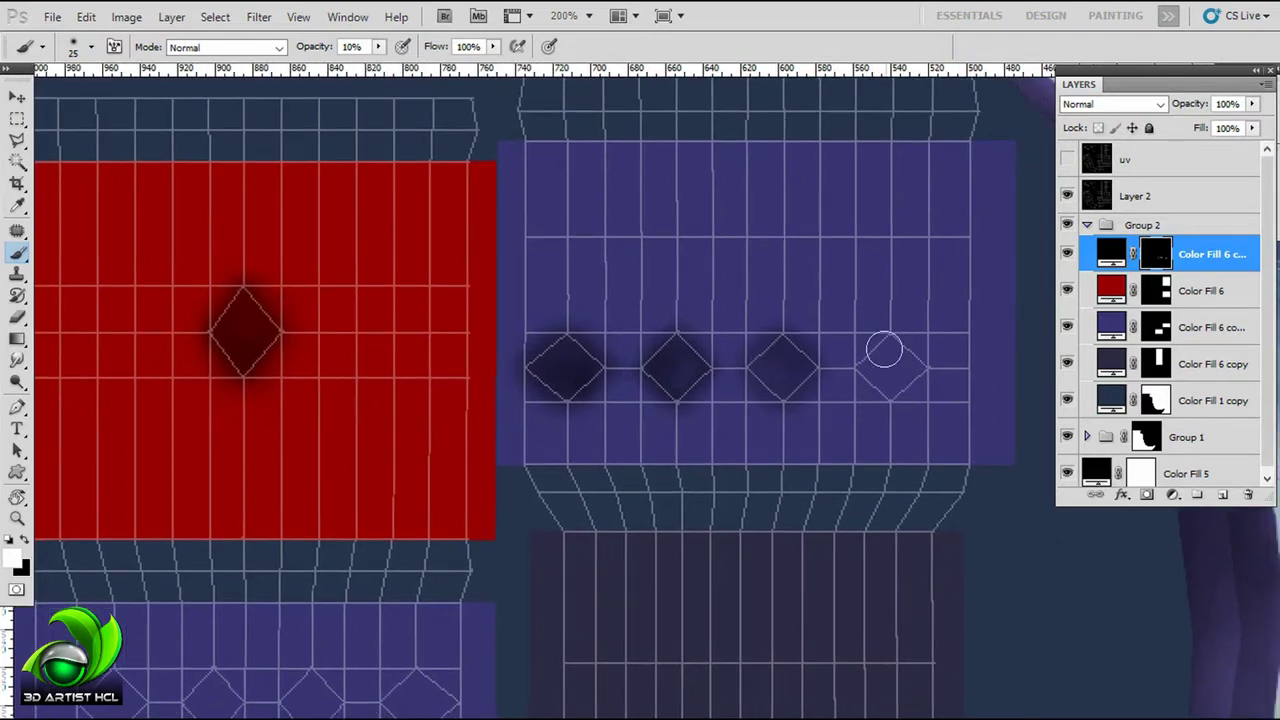
pyautogui.scroll(1, 907, 358)
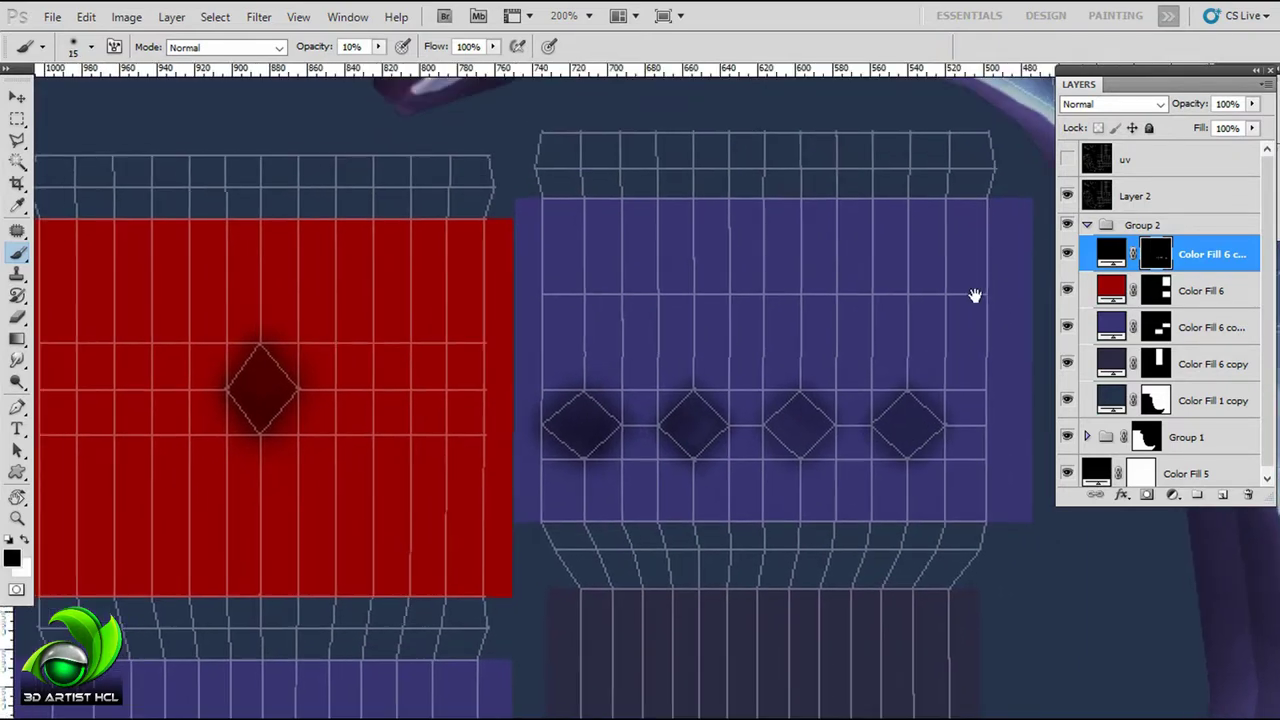
# Step: Hide the UV wireframe and darken the fourth diamond with a smaller brush
pyautogui.click(1067, 196)
pyautogui.press('[')
pyautogui.click(838, 397)
pyautogui.hscroll(1, 901, 384)
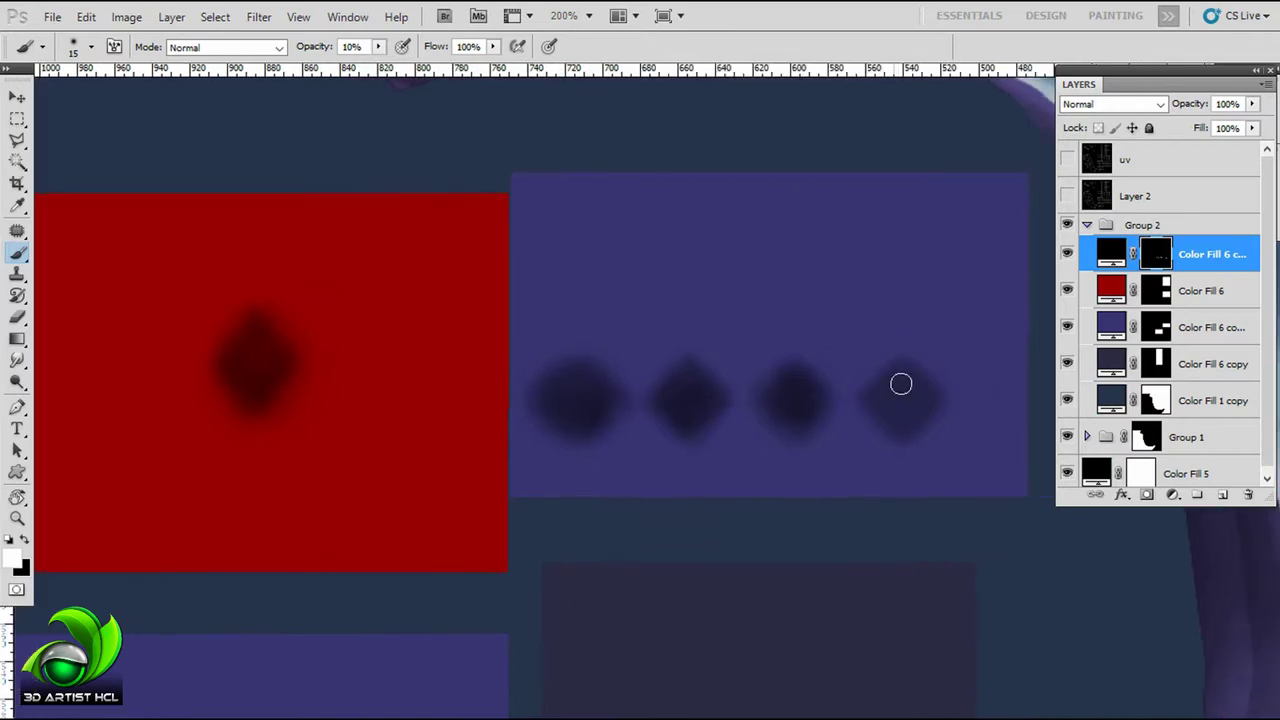
pyautogui.hscroll(-2, 694, 431)
pyautogui.hscroll(-3, 557, 449)
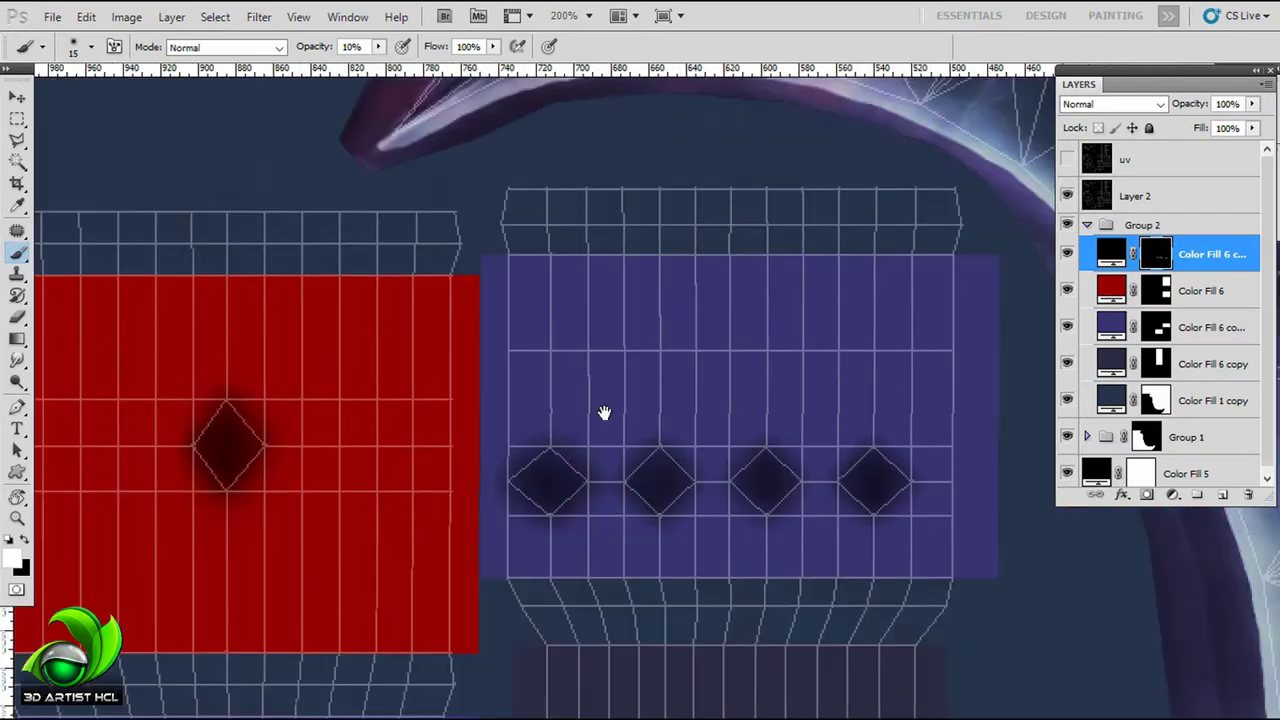
# Step: Darken the diamonds on the lower purple band, then hide the wireframe to preview
pyautogui.moveTo(603, 414); pyautogui.dragTo(763, 520)
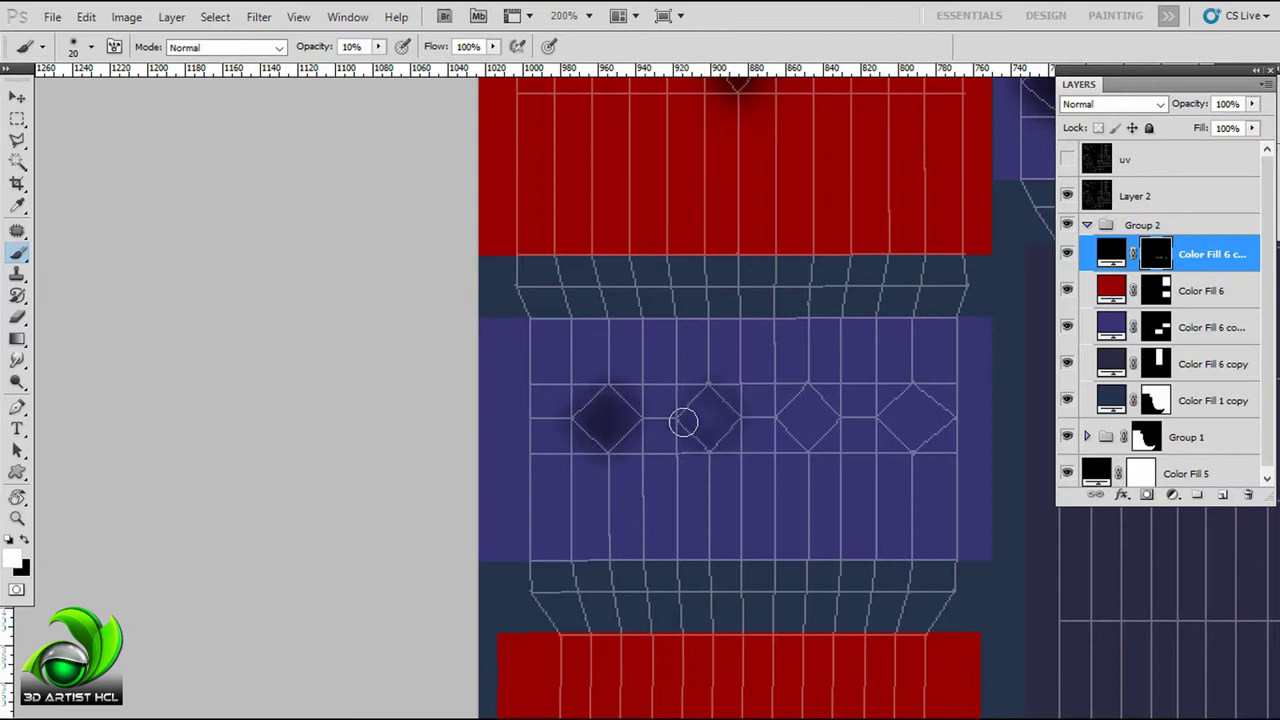
pyautogui.click(714, 447)
pyautogui.hscroll(1, 757, 381)
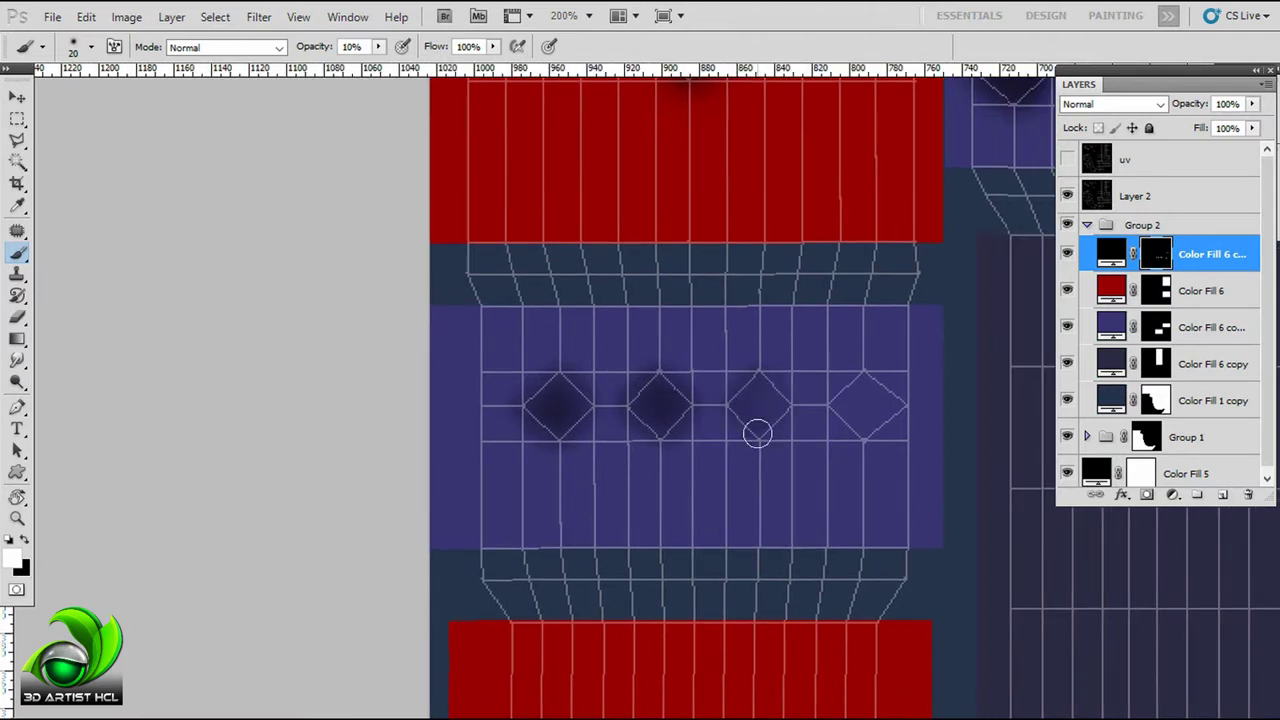
pyautogui.hscroll(1, 776, 401)
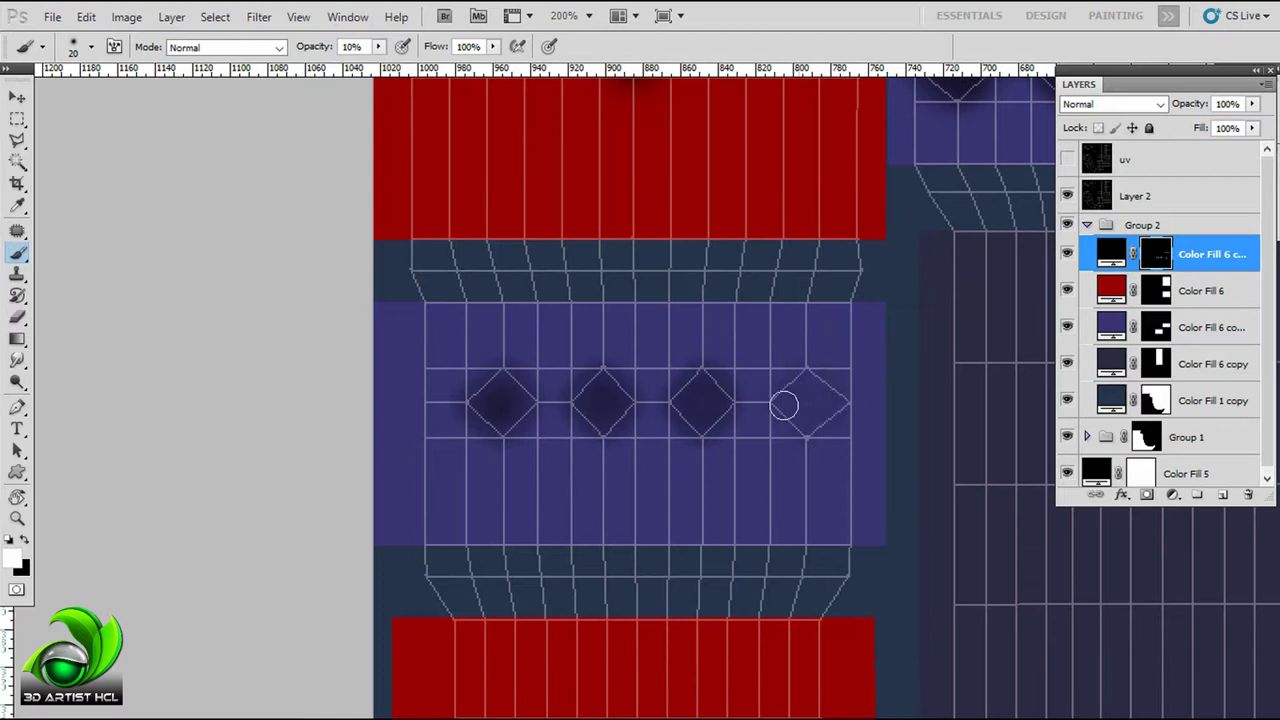
pyautogui.scroll(-2, 811, 377)
pyautogui.scroll(-1, 843, 309)
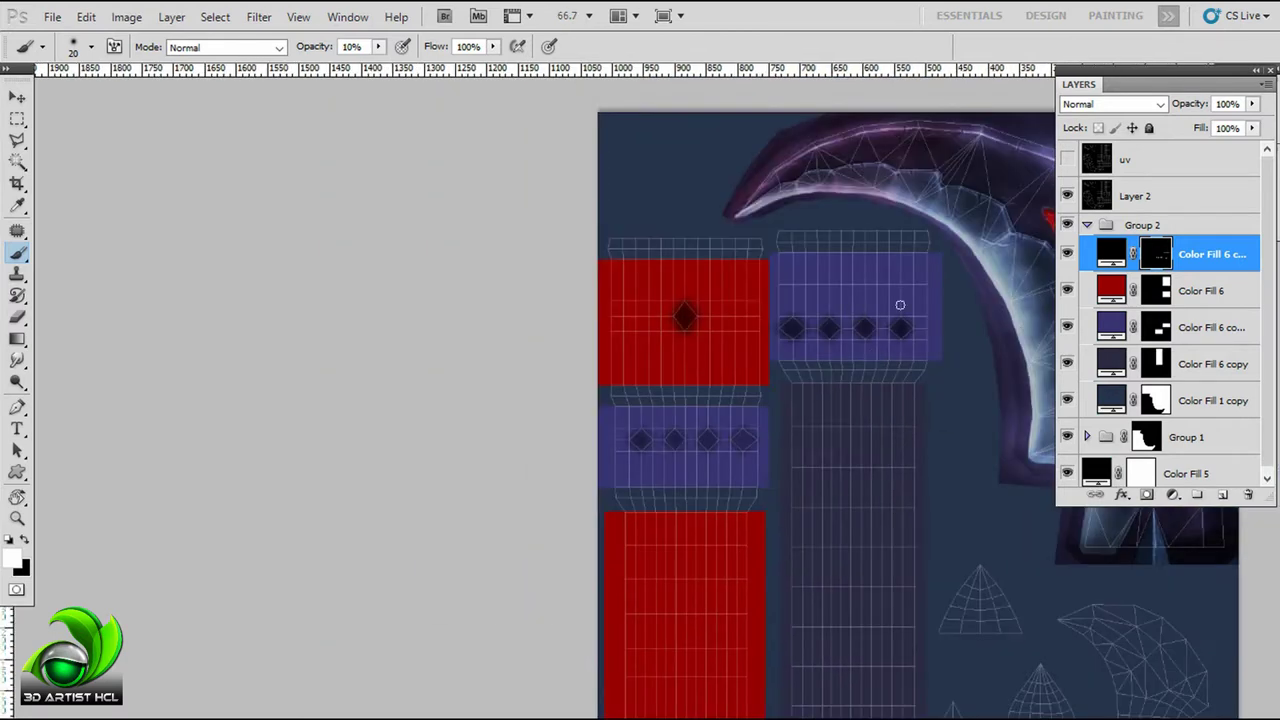
pyautogui.click(1067, 192)
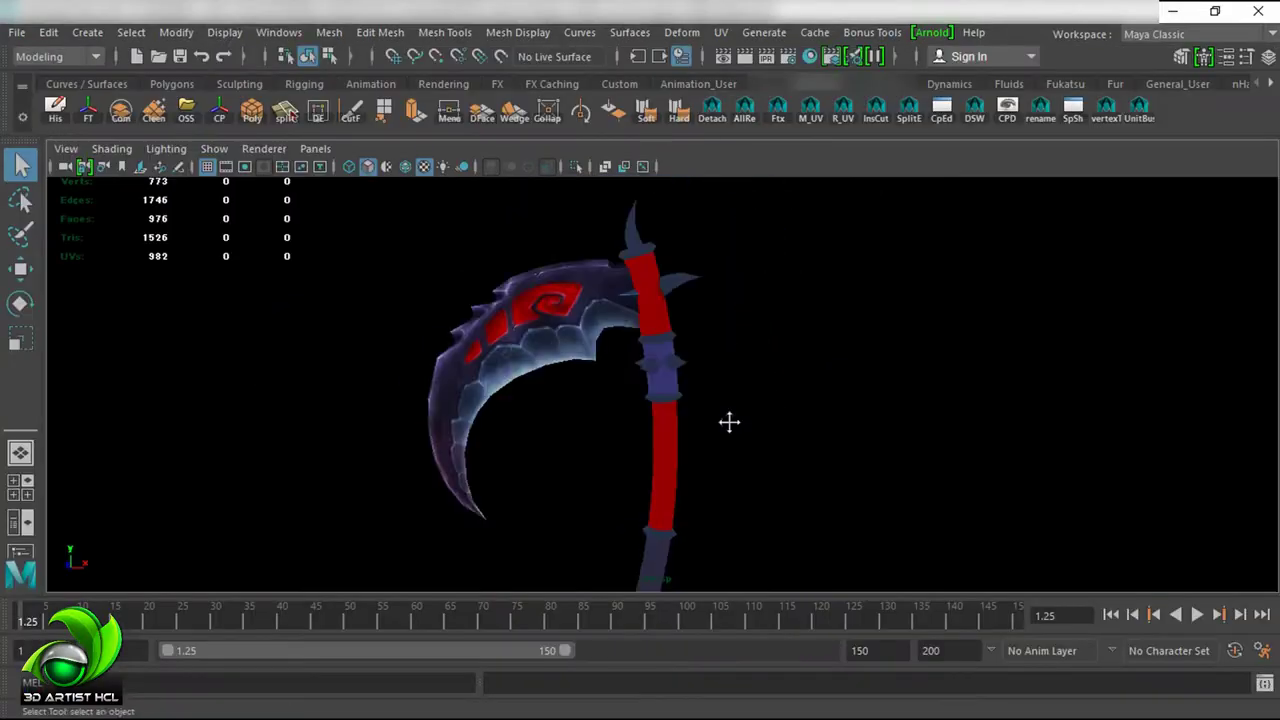
pyautogui.scroll(3, 716, 412)
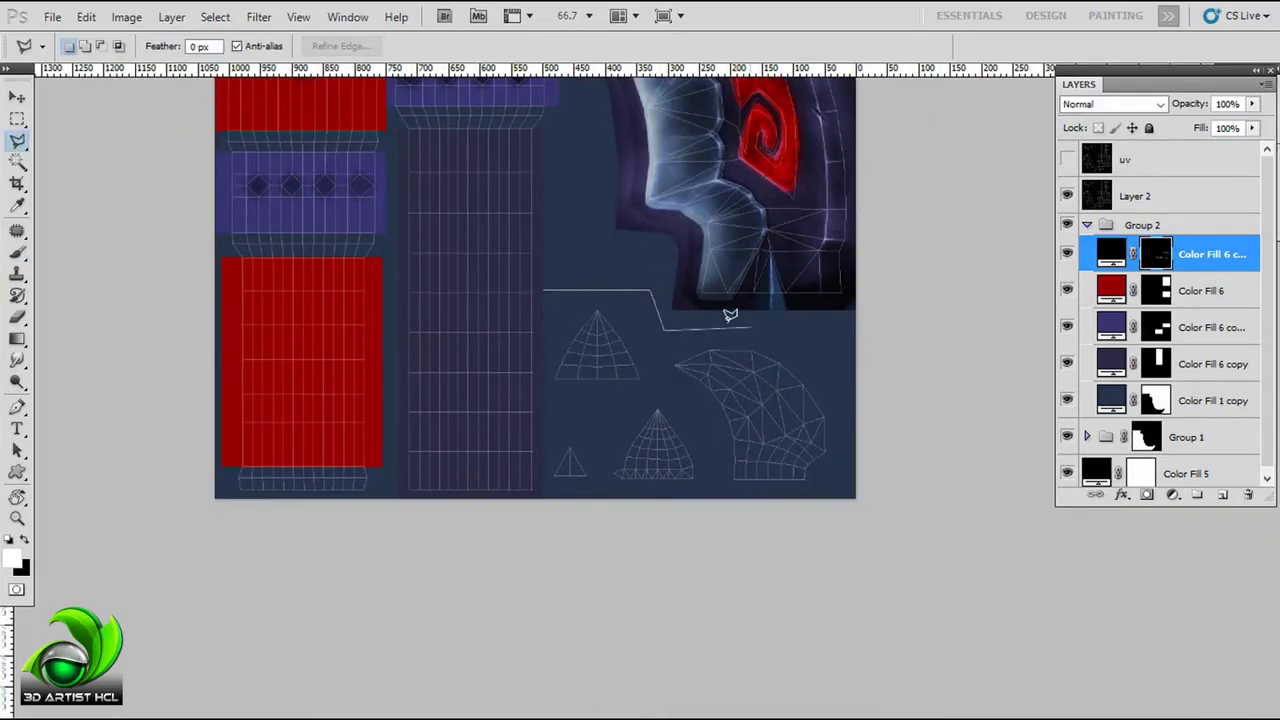
# Step: Fill a polygonal lasso selection around the lower-right shells with a new solid colour layer
pyautogui.doubleClick(548, 498)
pyautogui.click(1172, 495)
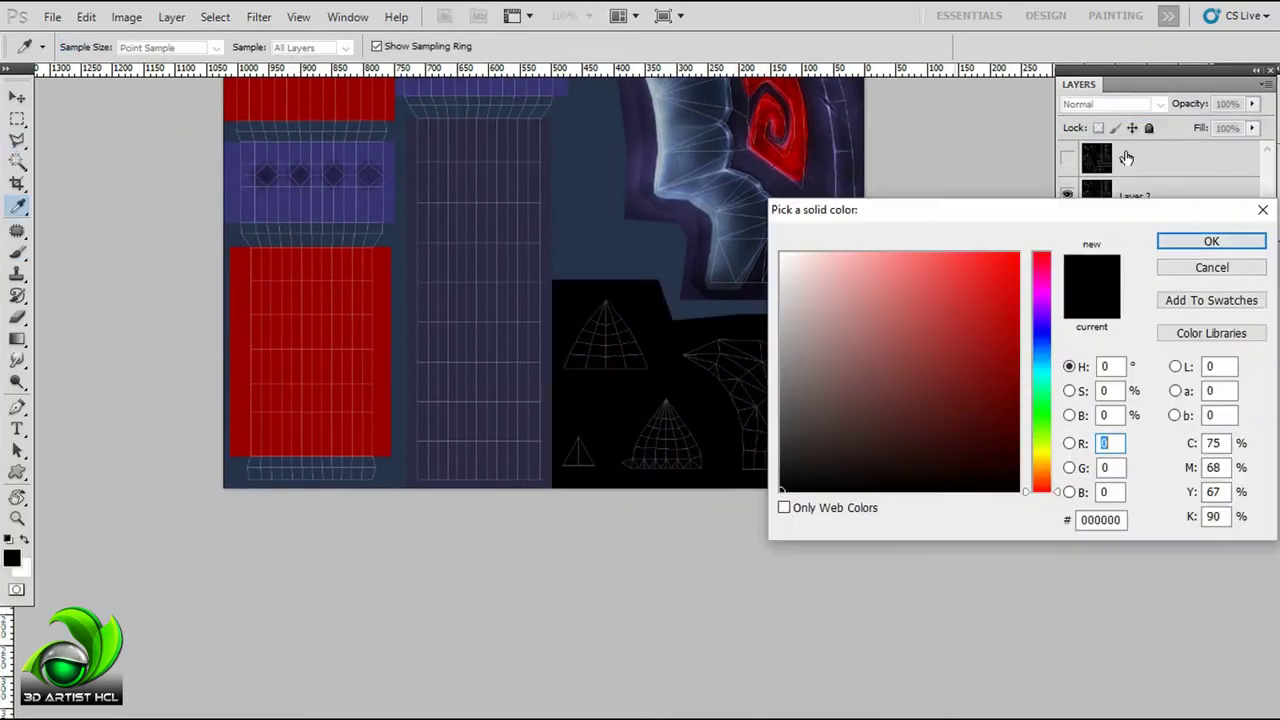
pyautogui.click(1211, 240)
# Step: Set Color Fill 7 to a dark muted teal-blue and move it below the top shading layer
pyautogui.doubleClick(1110, 254)
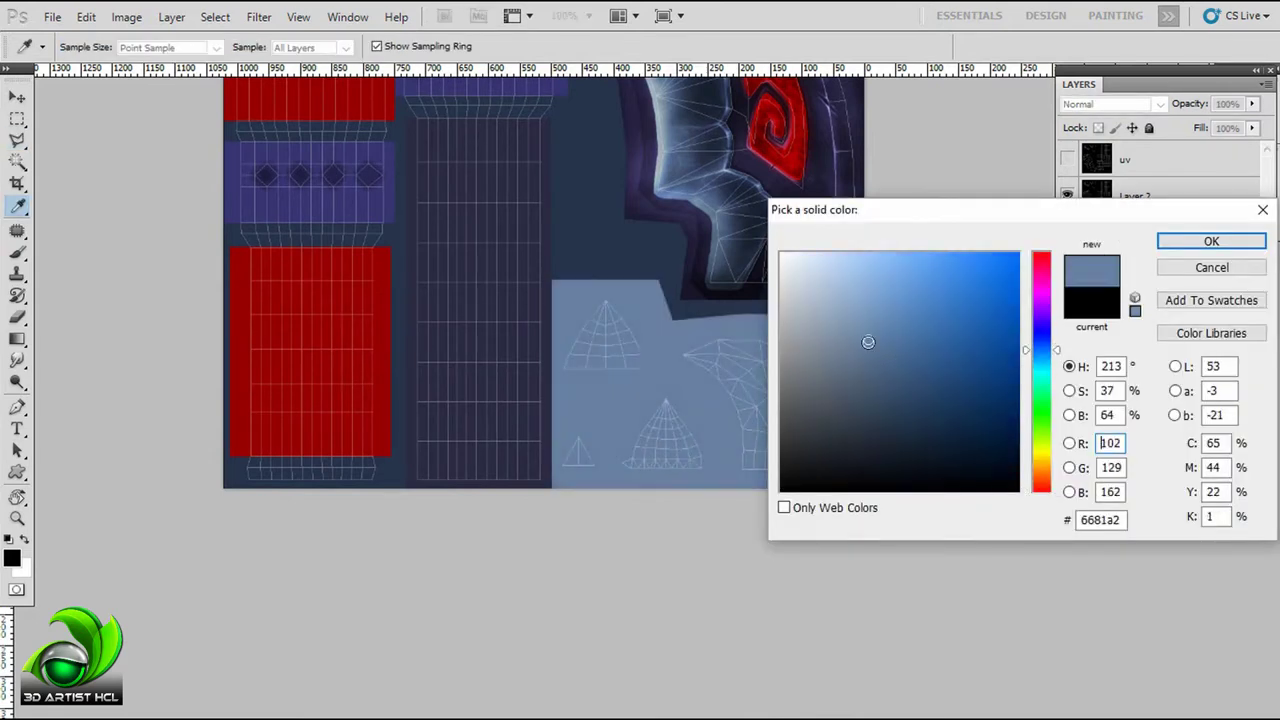
pyautogui.click(1026, 350)
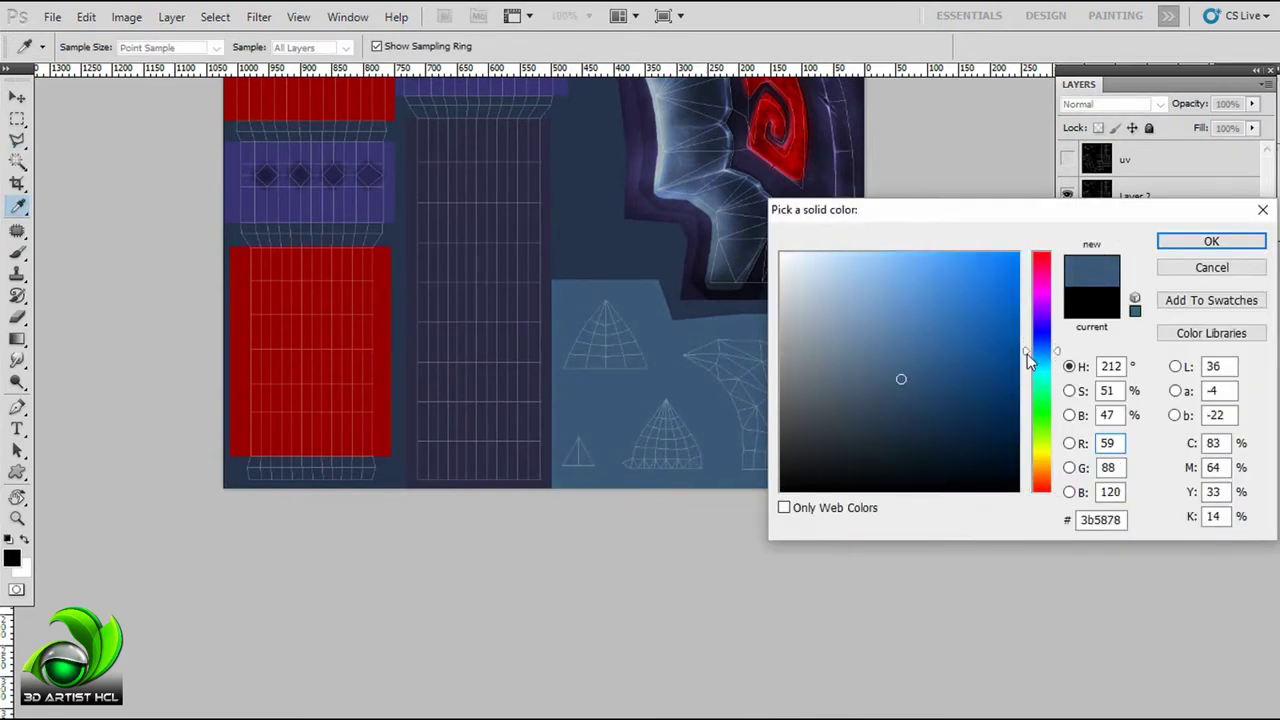
pyautogui.click(915, 393)
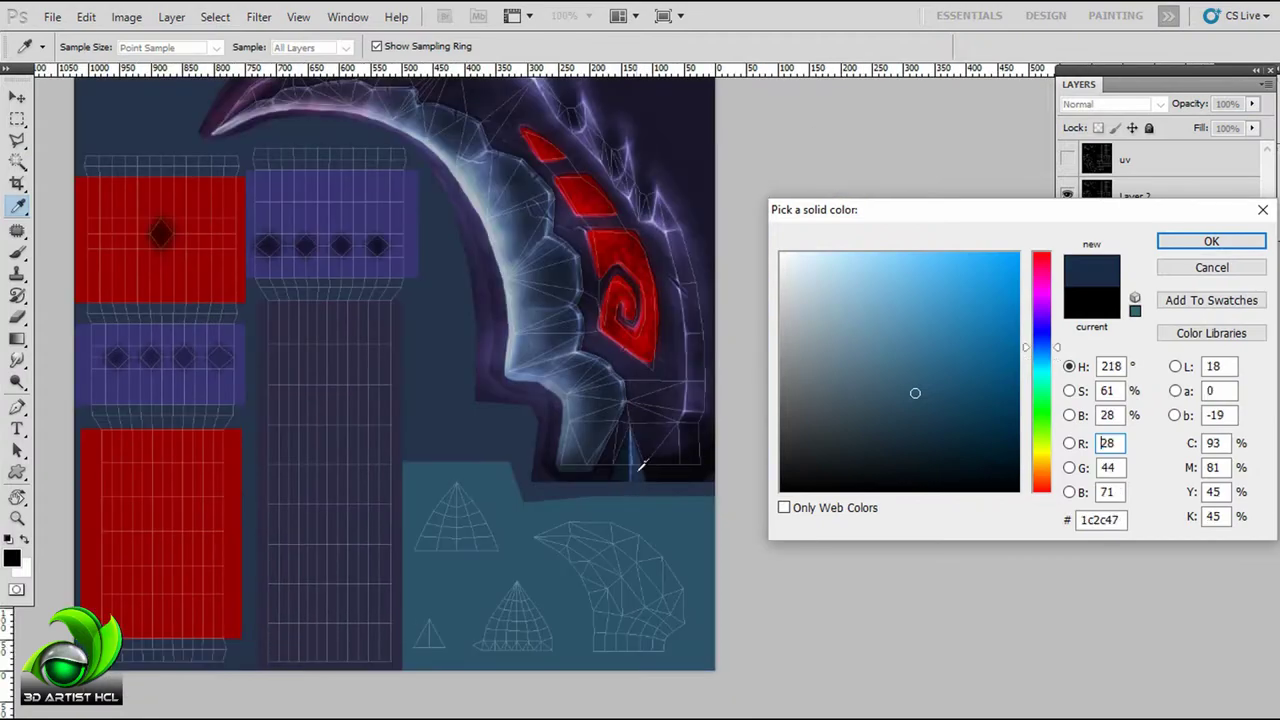
pyautogui.click(917, 409)
pyautogui.click(1030, 354)
pyautogui.click(1211, 240)
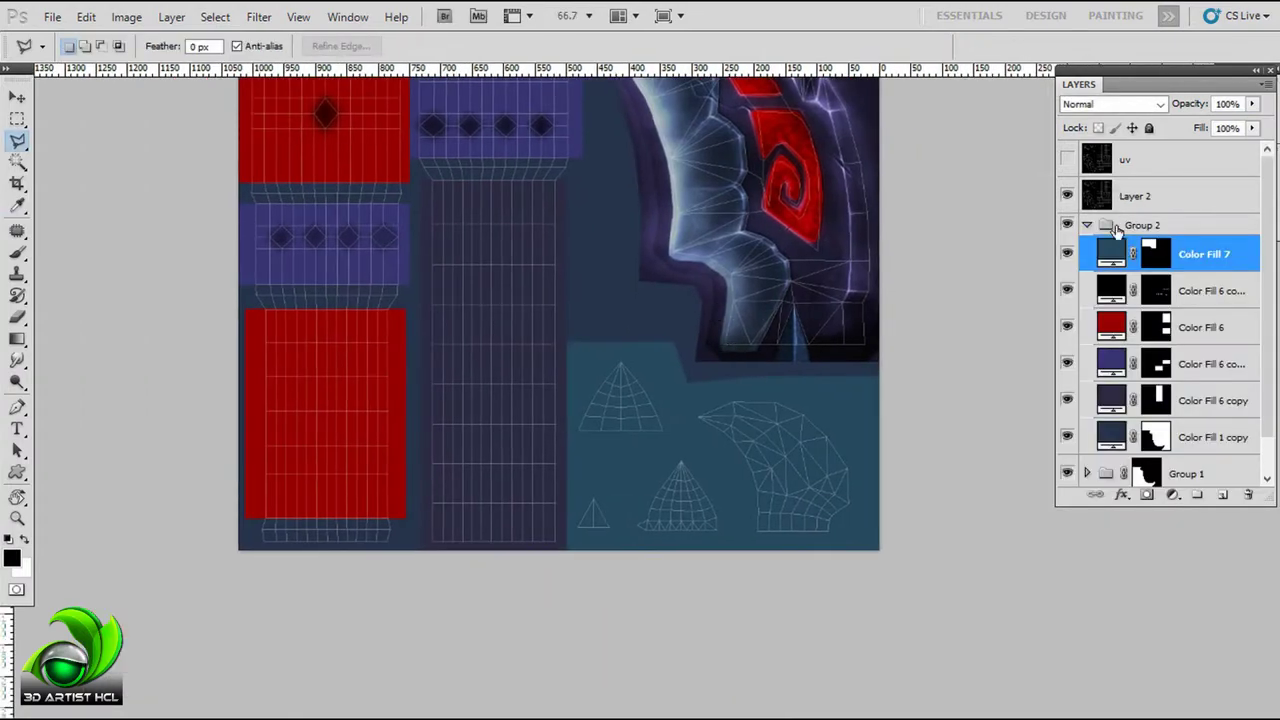
pyautogui.moveTo(1204, 254); pyautogui.dragTo(1190, 312)
# Step: Paint a soft dark shadow beneath the large spike shell with an enlarged brush
pyautogui.scroll(4, 640, 384)
pyautogui.press('b')
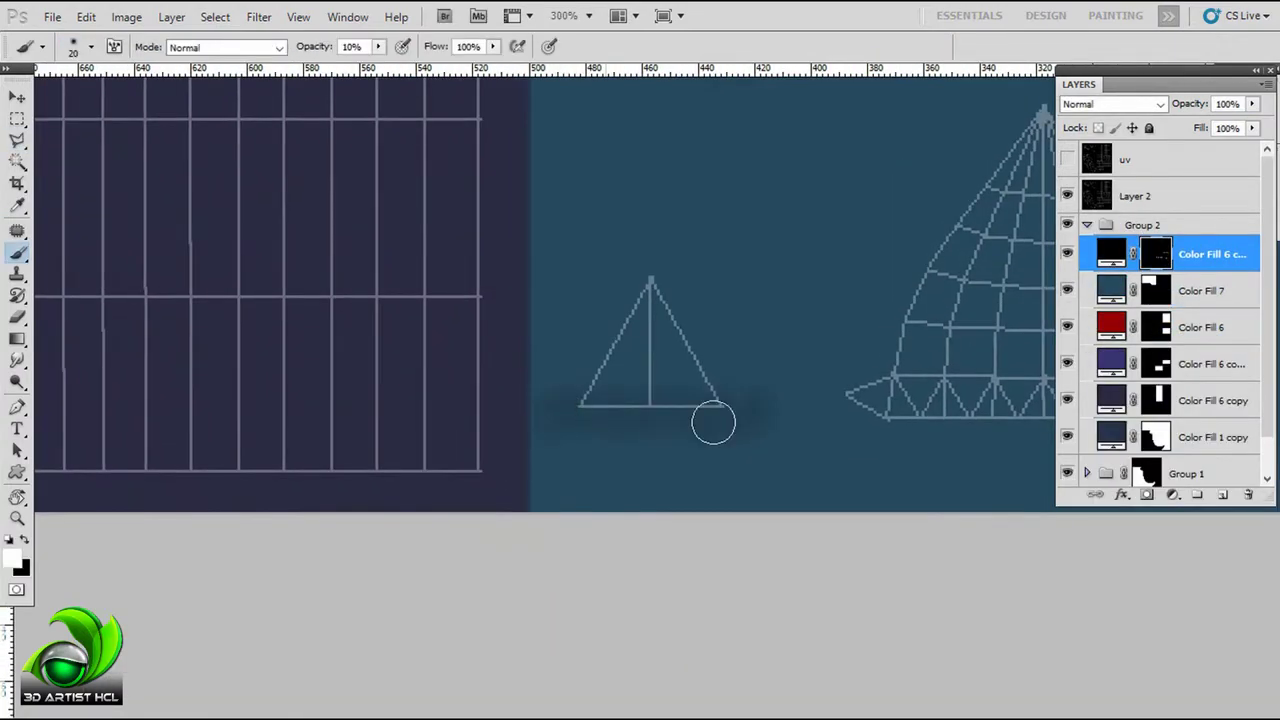
pyautogui.moveTo(729, 413); pyautogui.dragTo(534, 473)
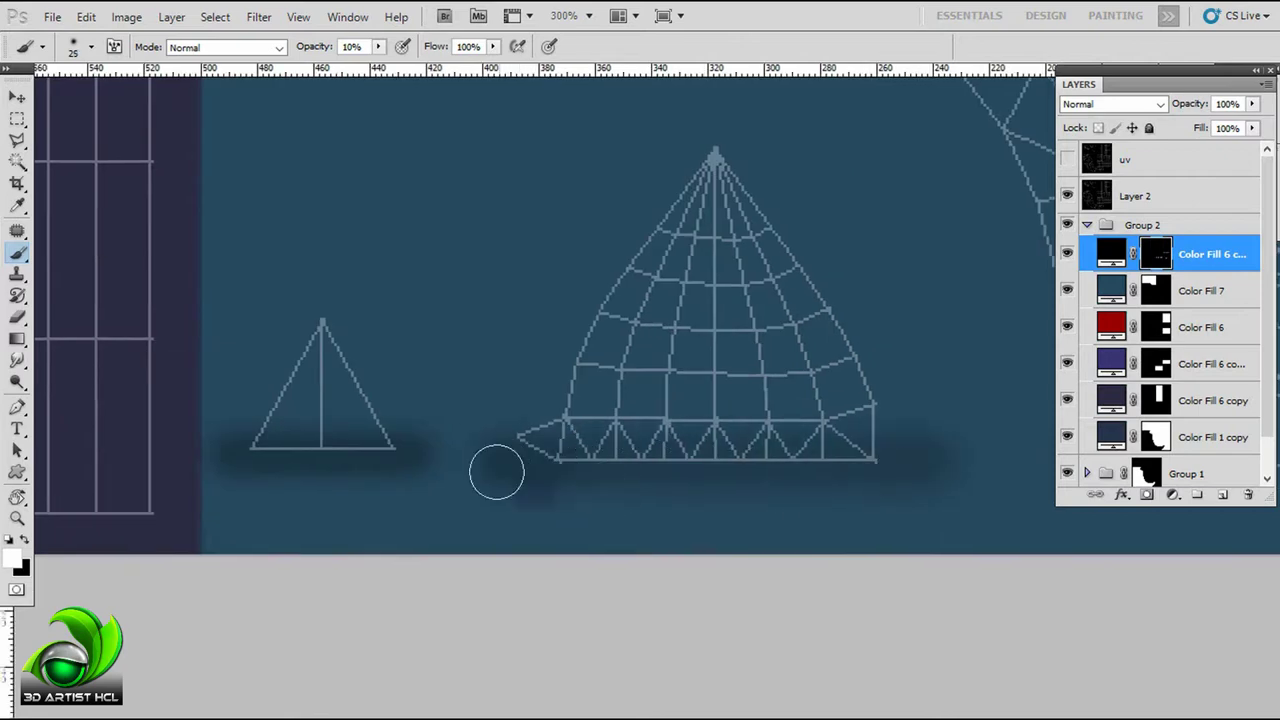
pyautogui.moveTo(1152, 380); pyautogui.dragTo(606, 390)
pyautogui.moveTo(450, 487); pyautogui.dragTo(432, 521)
pyautogui.press(']')
pyautogui.press(']')
pyautogui.press(']')
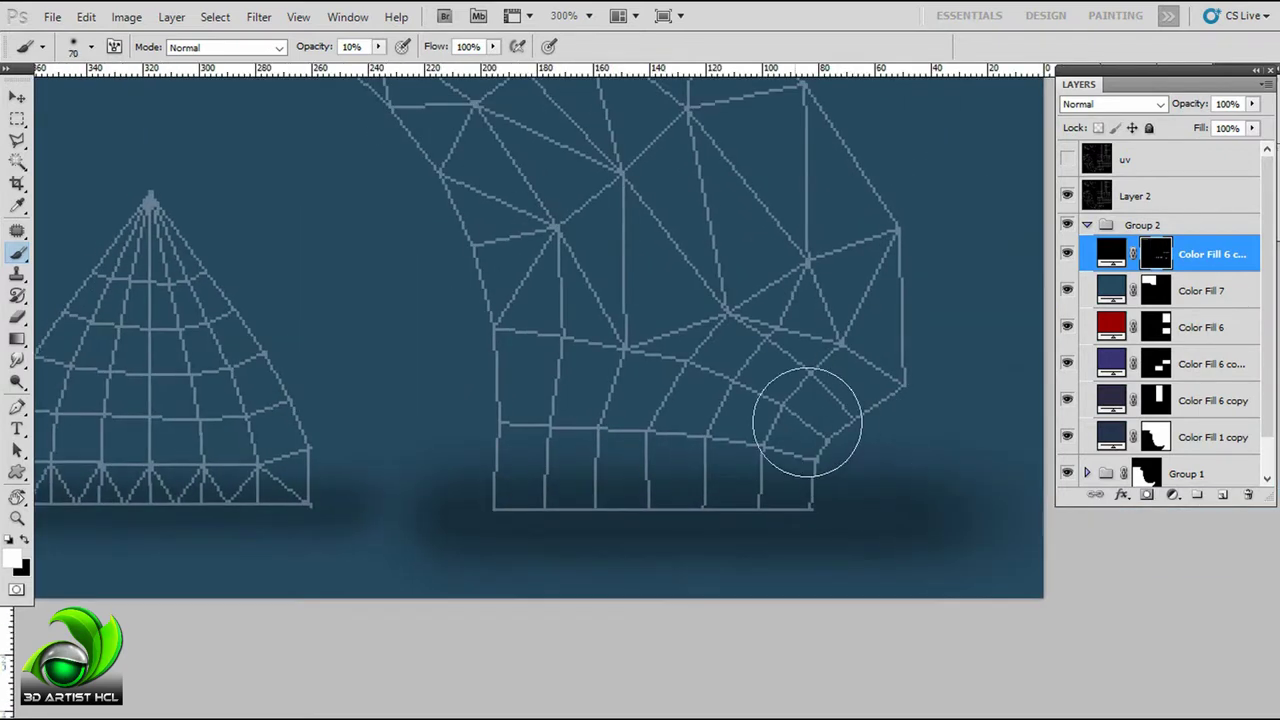
pyautogui.moveTo(768, 400)
pyautogui.mouseDown()
pyautogui.moveTo(928, 385)
pyautogui.moveTo(466, 371)
pyautogui.mouseUp()
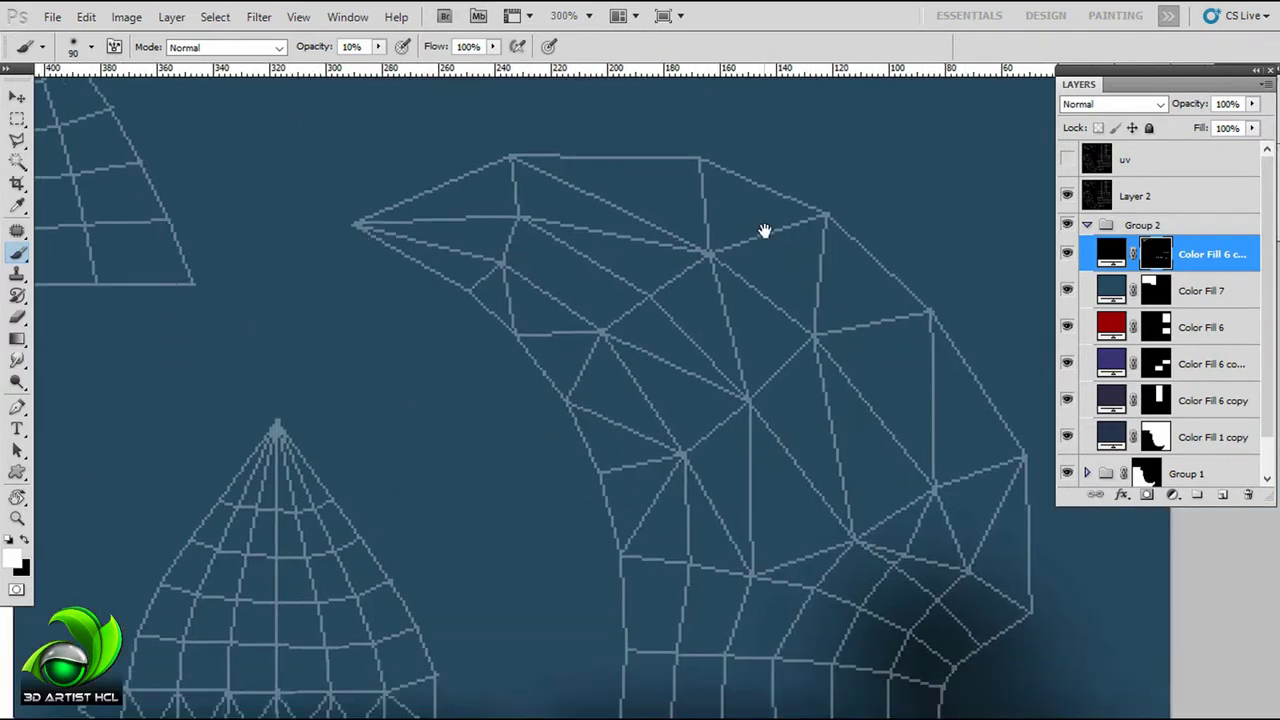
# Step: Shade the base of the upper cone shell inside a box selection, then hide the wireframe
pyautogui.moveTo(766, 229); pyautogui.dragTo(1250, 420)
pyautogui.press(']')
pyautogui.press(']')
pyautogui.press('m')
pyautogui.moveTo(823, 97); pyautogui.dragTo(333, 572)
pyautogui.press('b')
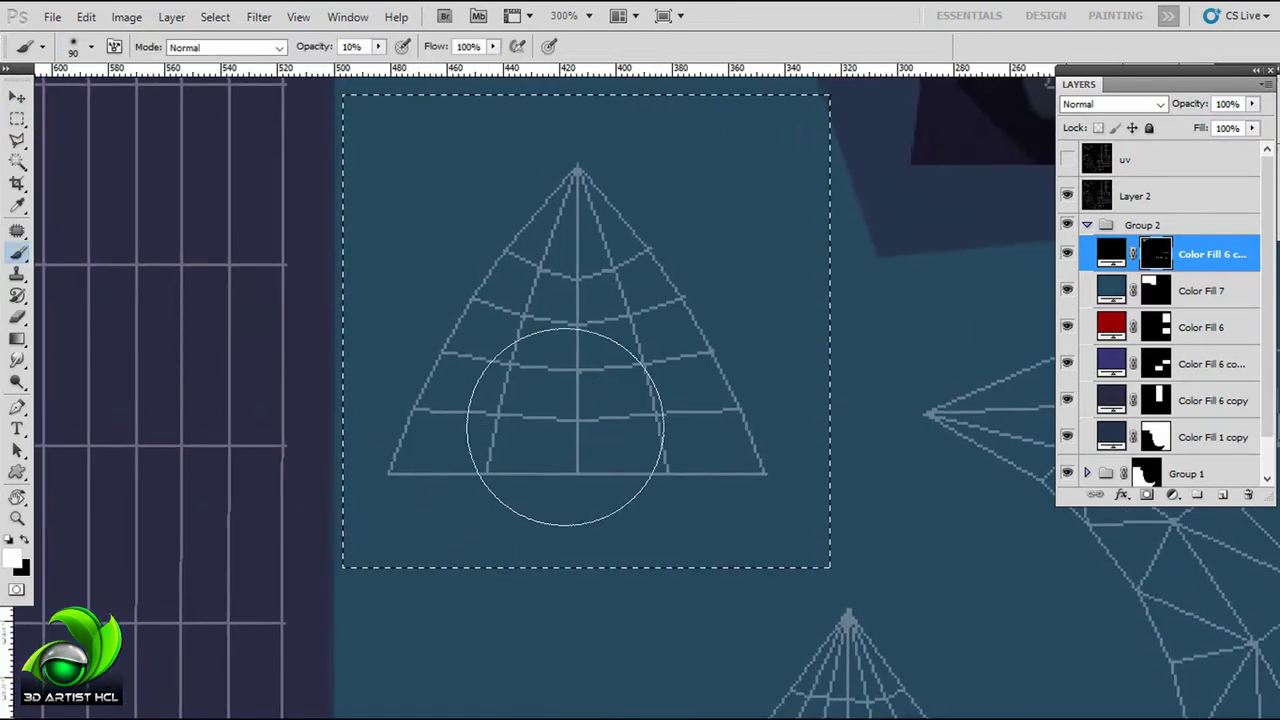
pyautogui.hotkey('ctrl', 'd')
pyautogui.scroll(-3, 743, 343)
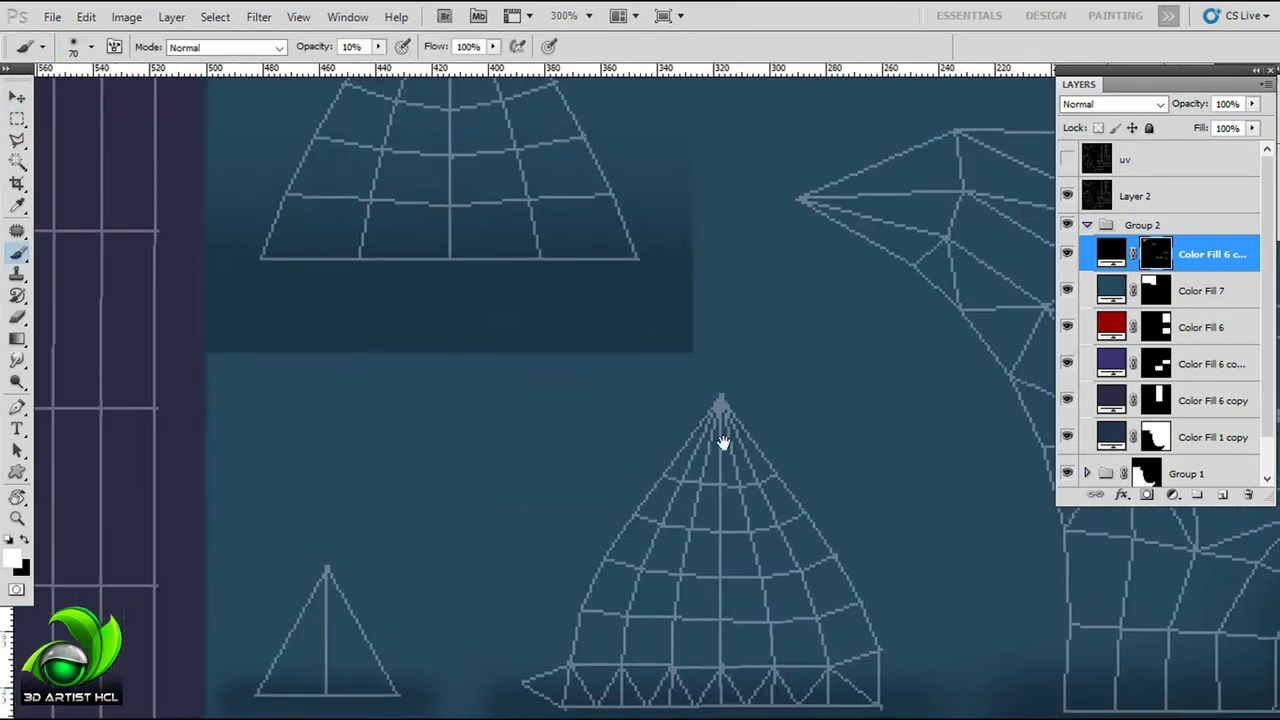
pyautogui.scroll(-5, 723, 443)
pyautogui.click(1067, 196)
pyautogui.press('[')
pyautogui.press('[')
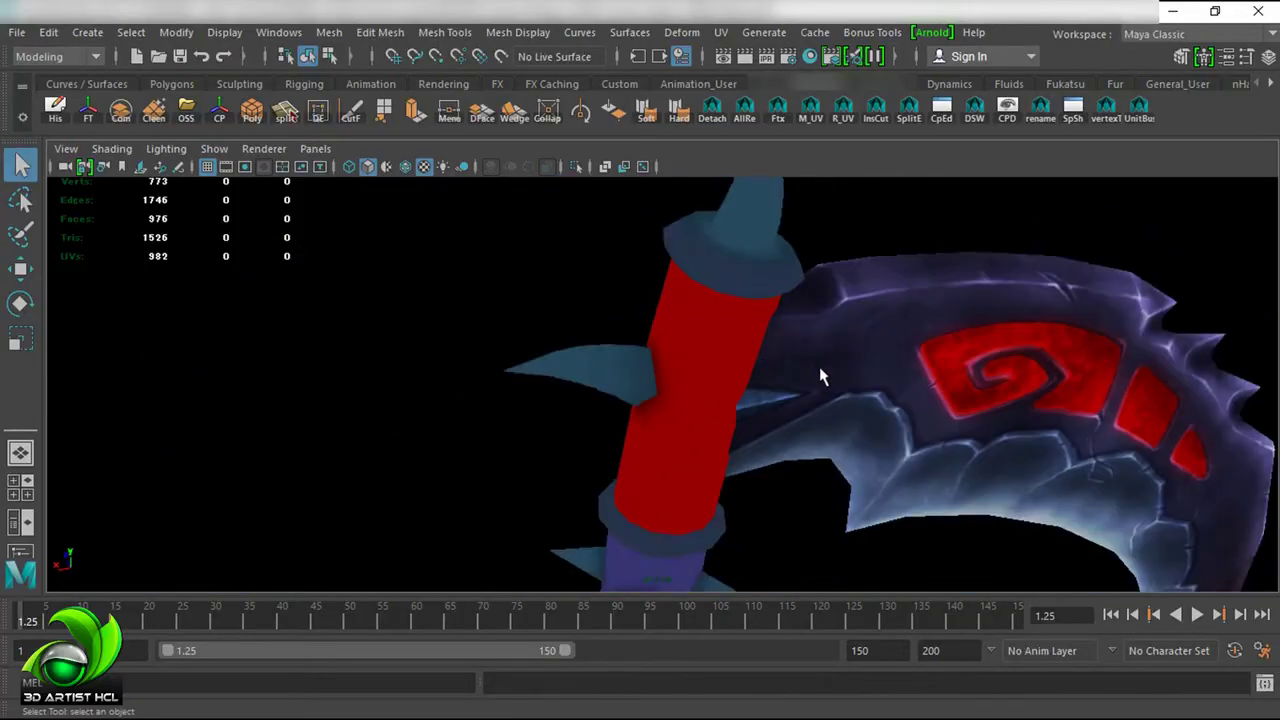
# Step: In Maya, orbit to the handle top and check the scythe's UV layout
pyautogui.moveTo(813, 391); pyautogui.dragTo(1143, 449)
pyautogui.click(847, 349)
pyautogui.moveTo(801, 403); pyautogui.dragTo(829, 351)
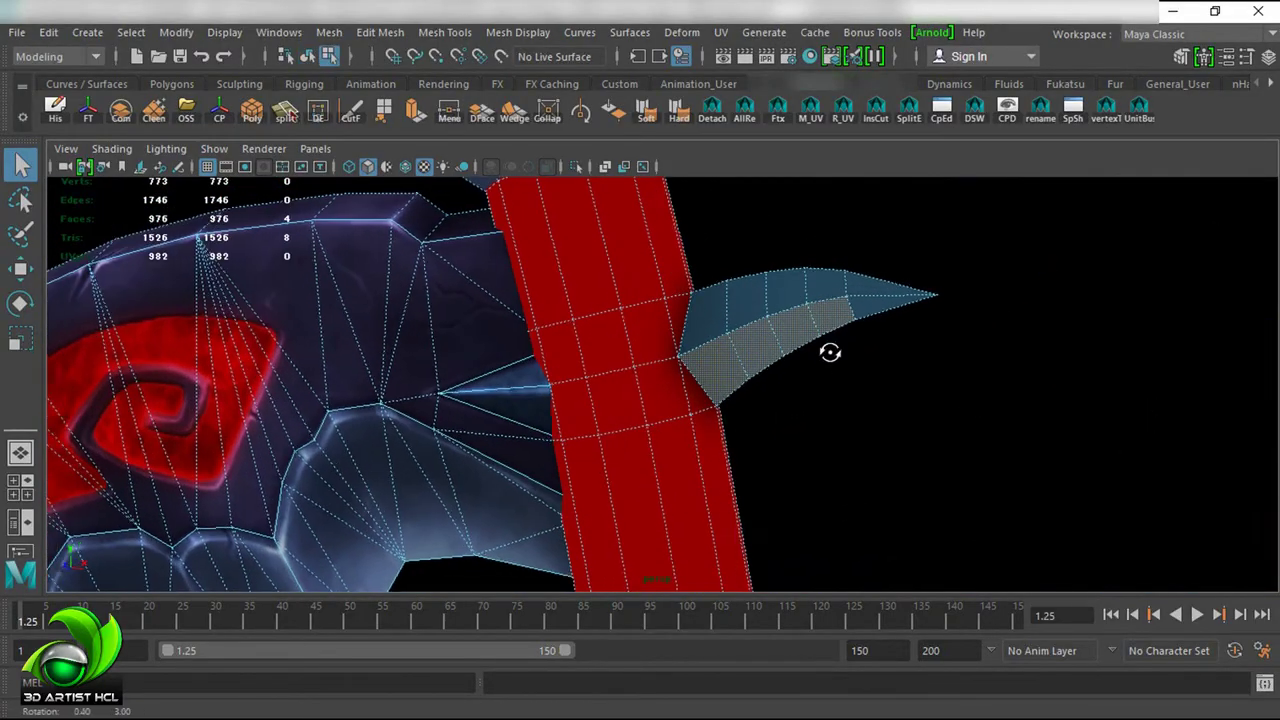
pyautogui.click(720, 32)
pyautogui.click(860, 42)
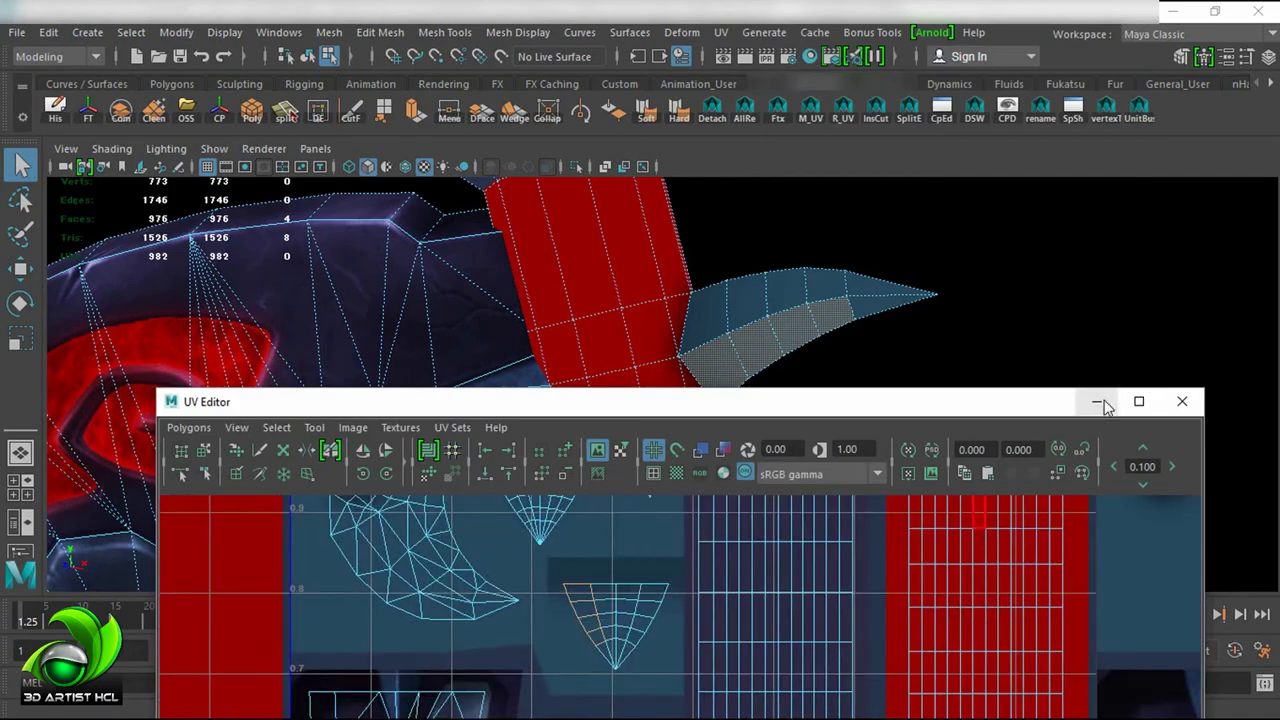
pyautogui.click(1099, 403)
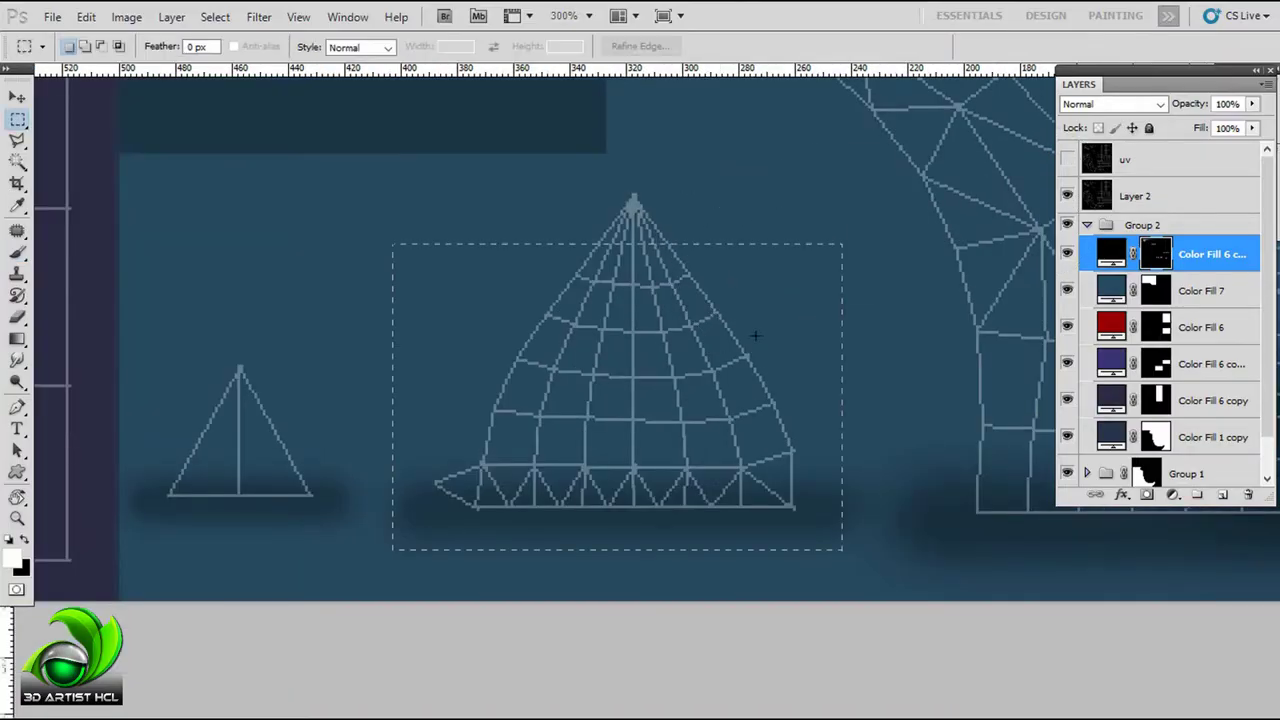
# Step: Paint soft dark shading around the cone shell's top and left edges
pyautogui.press('b')
pyautogui.scroll(-1, 684, 500)
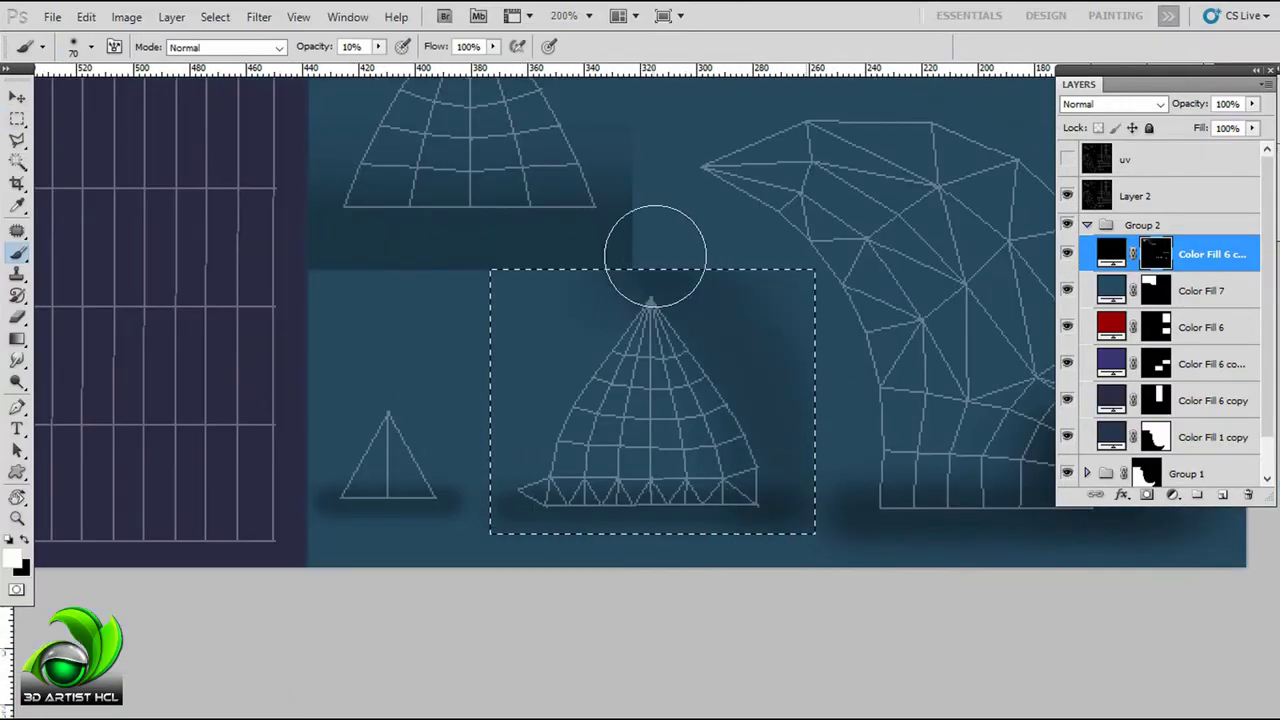
pyautogui.moveTo(655, 255); pyautogui.dragTo(574, 354)
pyautogui.hotkey('ctrl', 'd')
pyautogui.moveTo(768, 314); pyautogui.dragTo(770, 294)
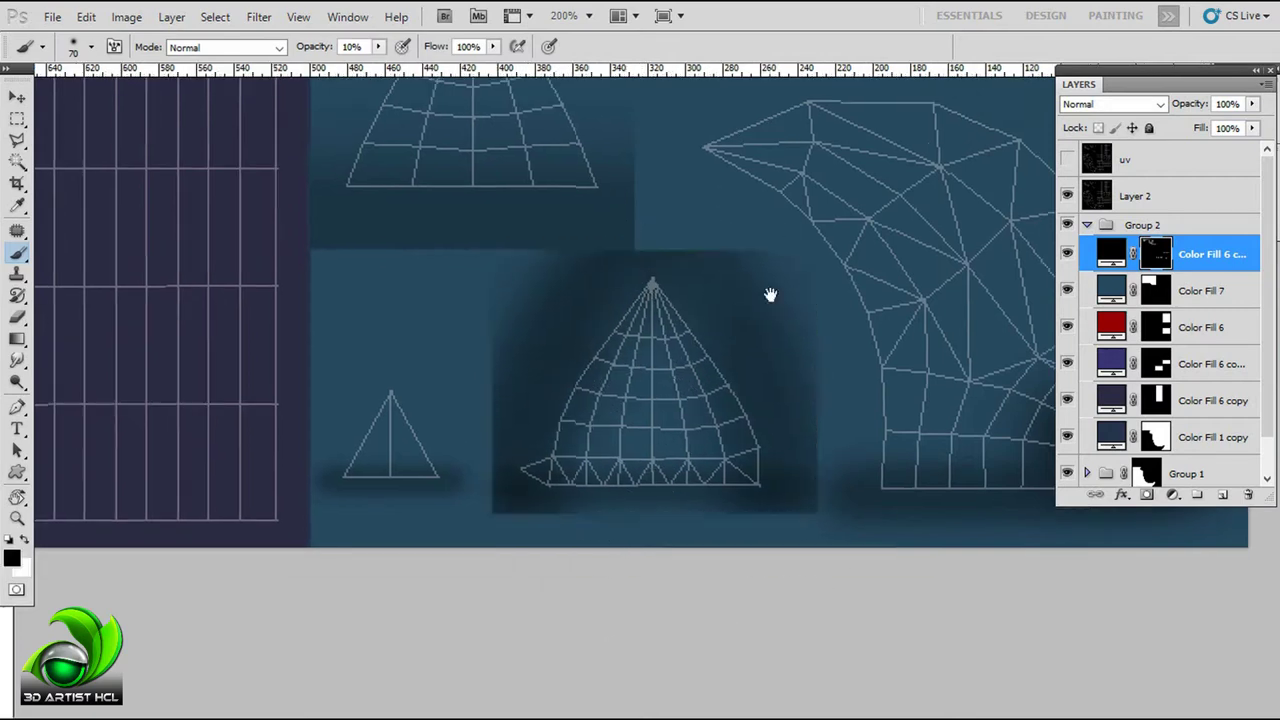
pyautogui.hotkey('ctrl', 'd')
pyautogui.moveTo(796, 410); pyautogui.dragTo(799, 364)
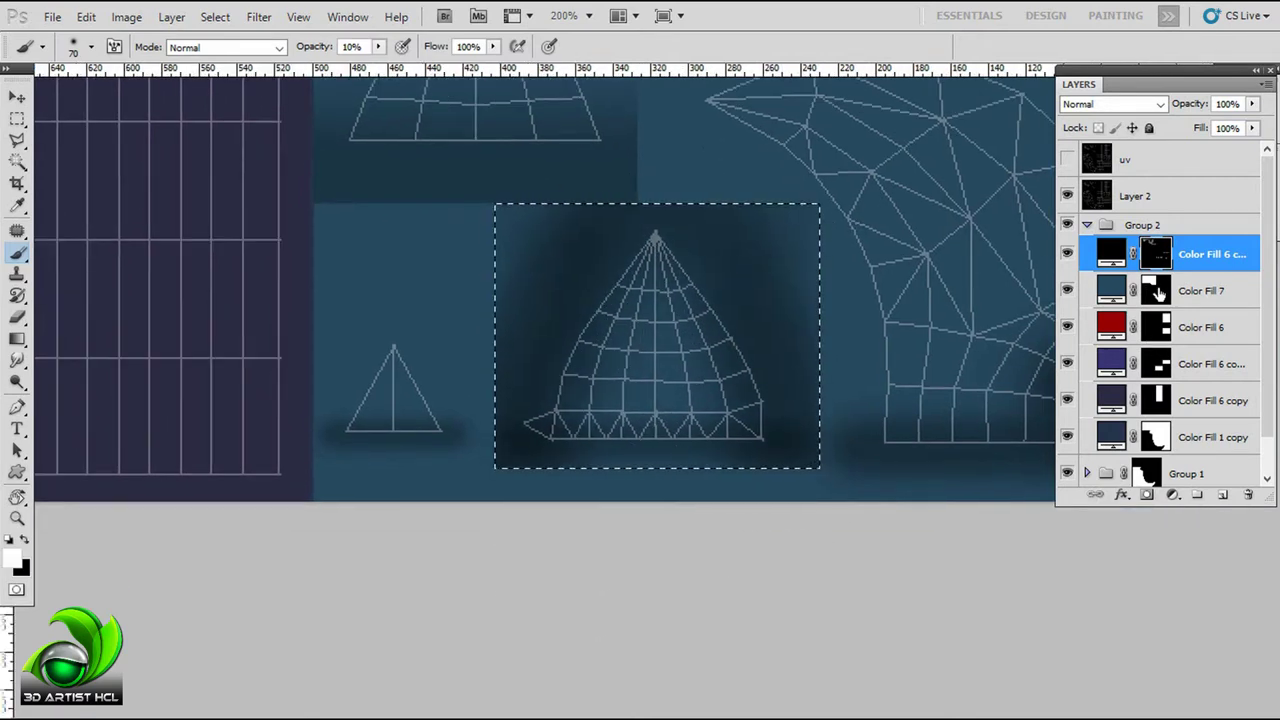
# Step: On the Color Fill 7 mask, marquee the cone shell and paint darker shading across its base
pyautogui.click(1155, 290)
pyautogui.press('m')
pyautogui.scroll(2, 637, 529)
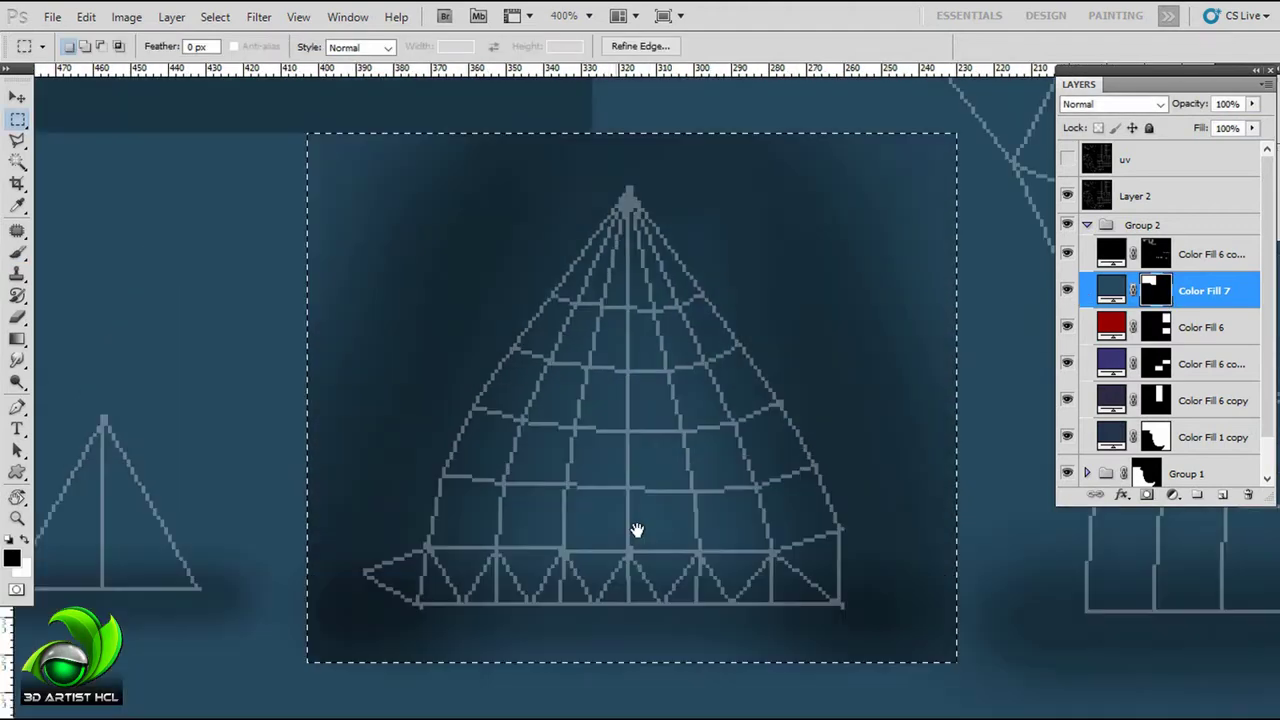
pyautogui.moveTo(940, 140); pyautogui.dragTo(290, 505)
pyautogui.hotkey('ctrl', 'd')
pyautogui.moveTo(615, 474); pyautogui.dragTo(615, 438)
pyautogui.press('b')
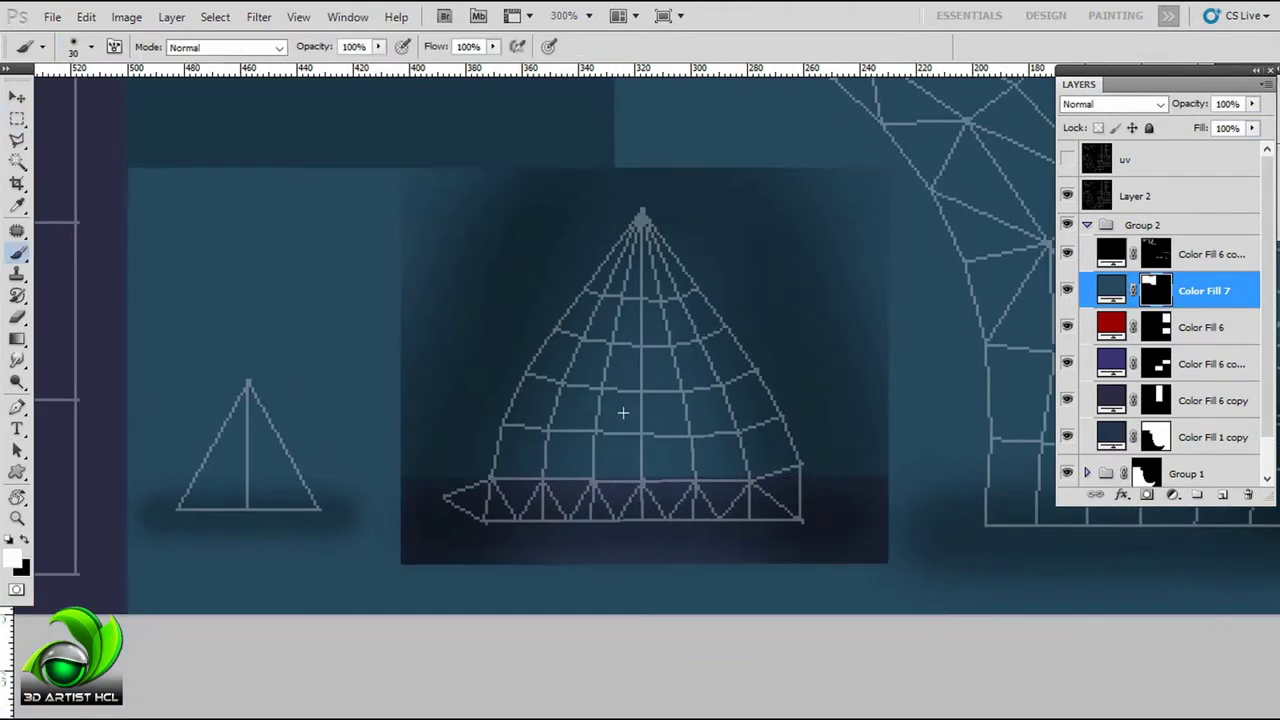
pyautogui.moveTo(378, 478)
pyautogui.mouseDown()
pyautogui.moveTo(398, 449)
pyautogui.moveTo(346, 383)
pyautogui.mouseUp()
pyautogui.moveTo(638, 341); pyautogui.dragTo(904, 133)
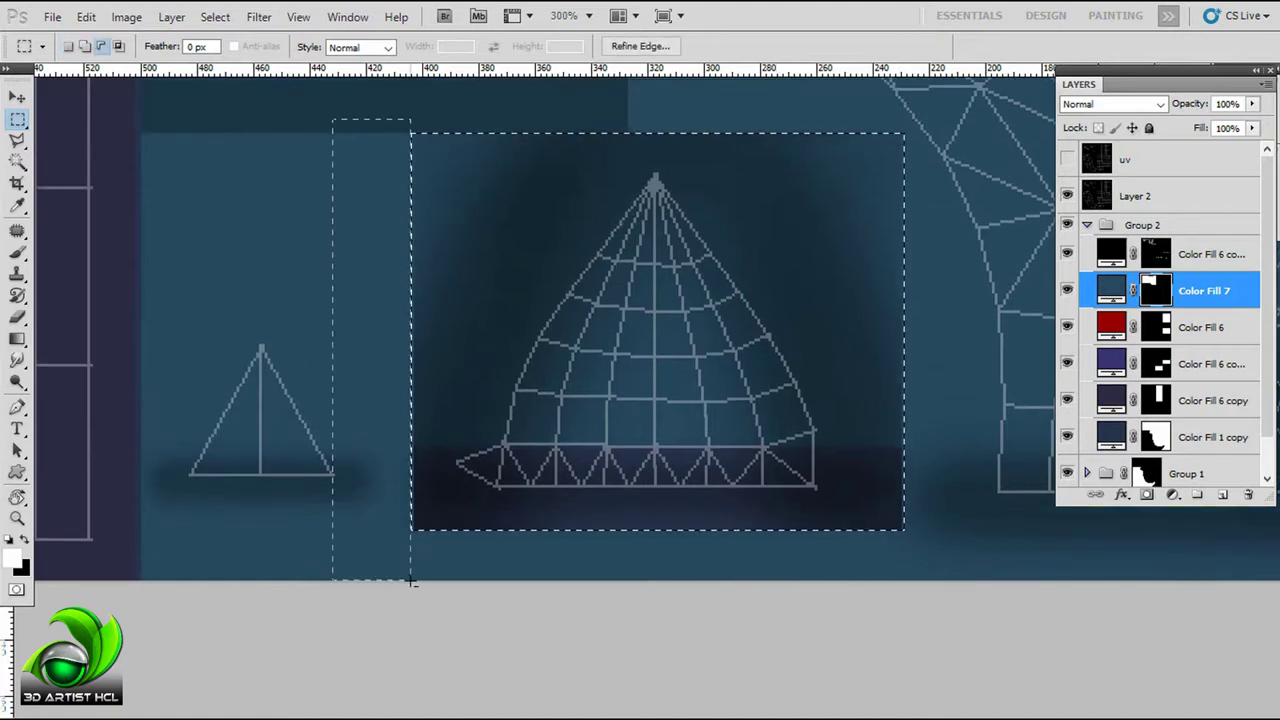
# Step: Target the dark fill layer above Color Fill 7 with a size-30 soft brush, then hide Layer 2's wireframe
pyautogui.click(1210, 254)
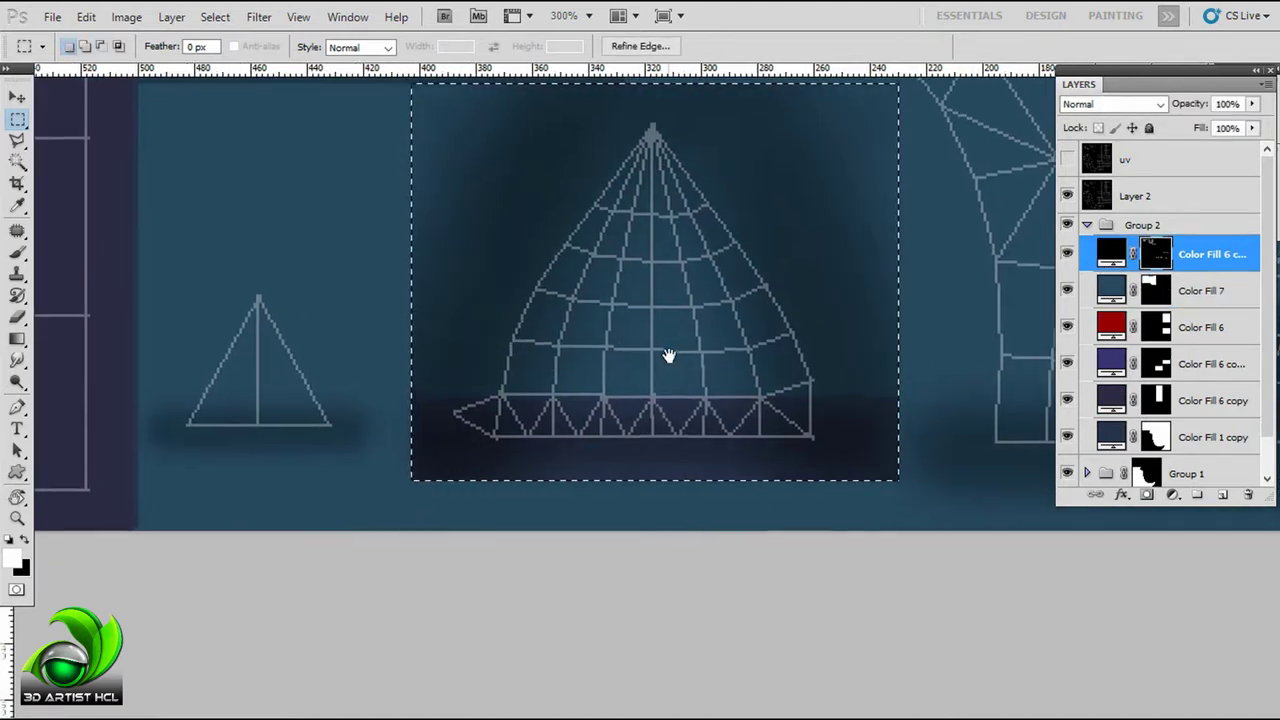
pyautogui.press('b')
pyautogui.moveTo(636, 371); pyautogui.dragTo(652, 434)
pyautogui.scroll(-1, 600, 410)
pyautogui.press(']')
pyautogui.press(']')
pyautogui.press(']')
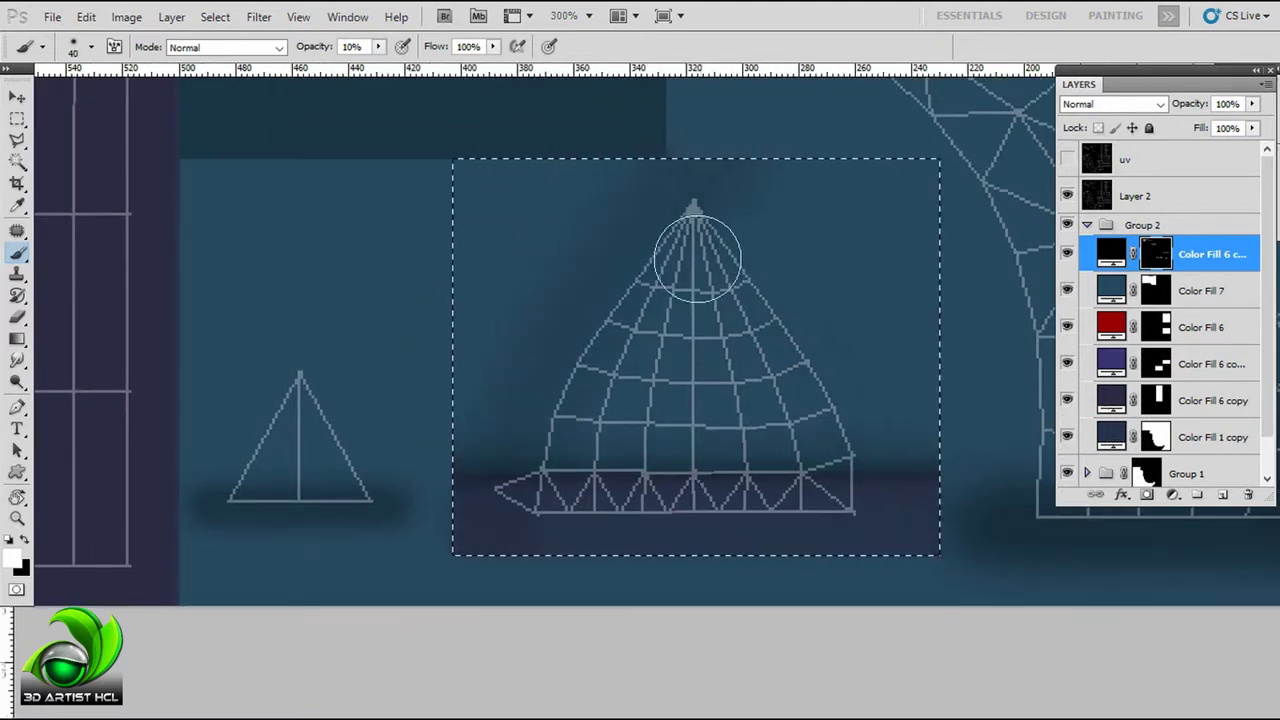
pyautogui.click(1068, 196)
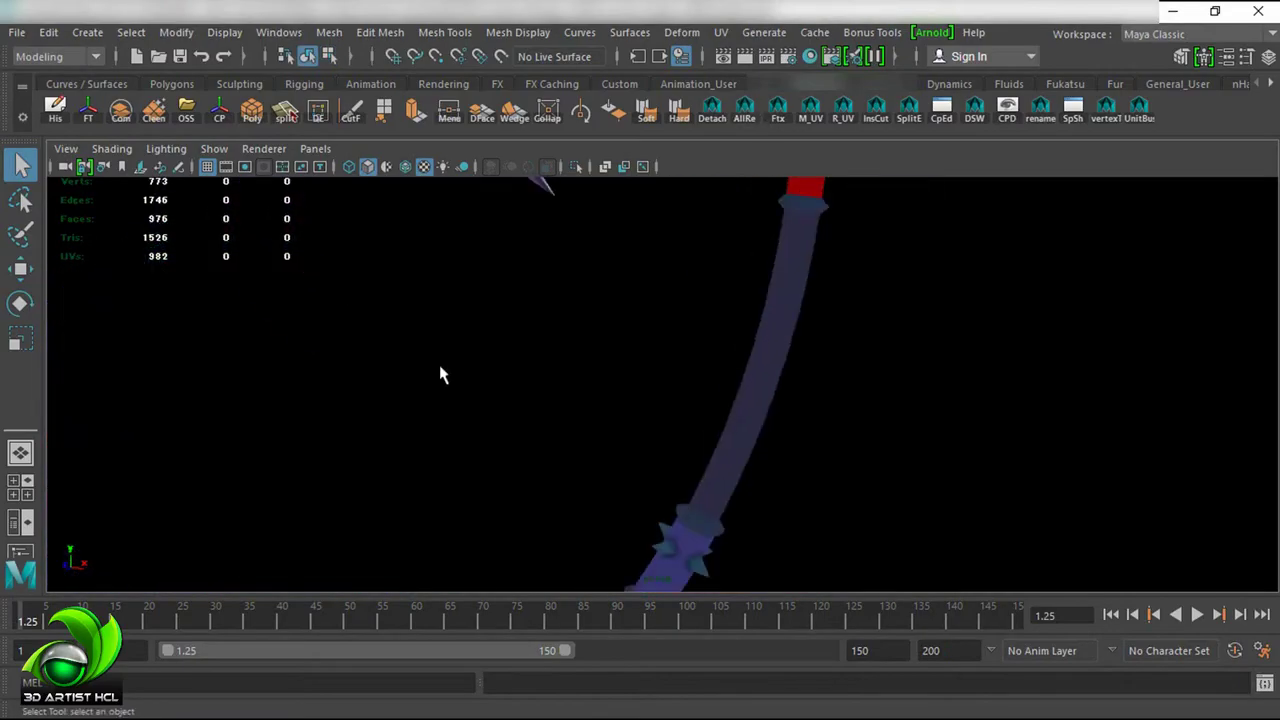
# Step: Orbit to the scythe's spiked top, select the mesh and show its UV layout with shell borders
pyautogui.scroll(5, 815, 396)
pyautogui.moveTo(854, 391); pyautogui.dragTo(965, 298)
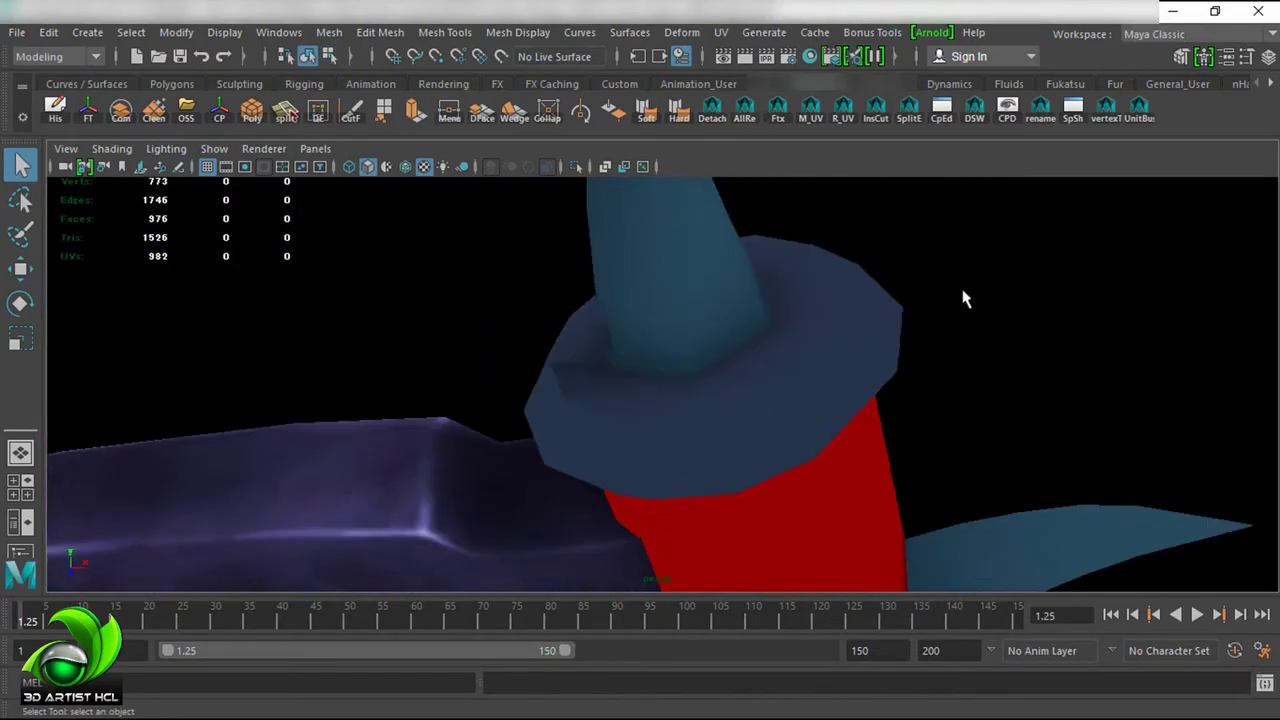
pyautogui.click(900, 300)
pyautogui.click(709, 118)
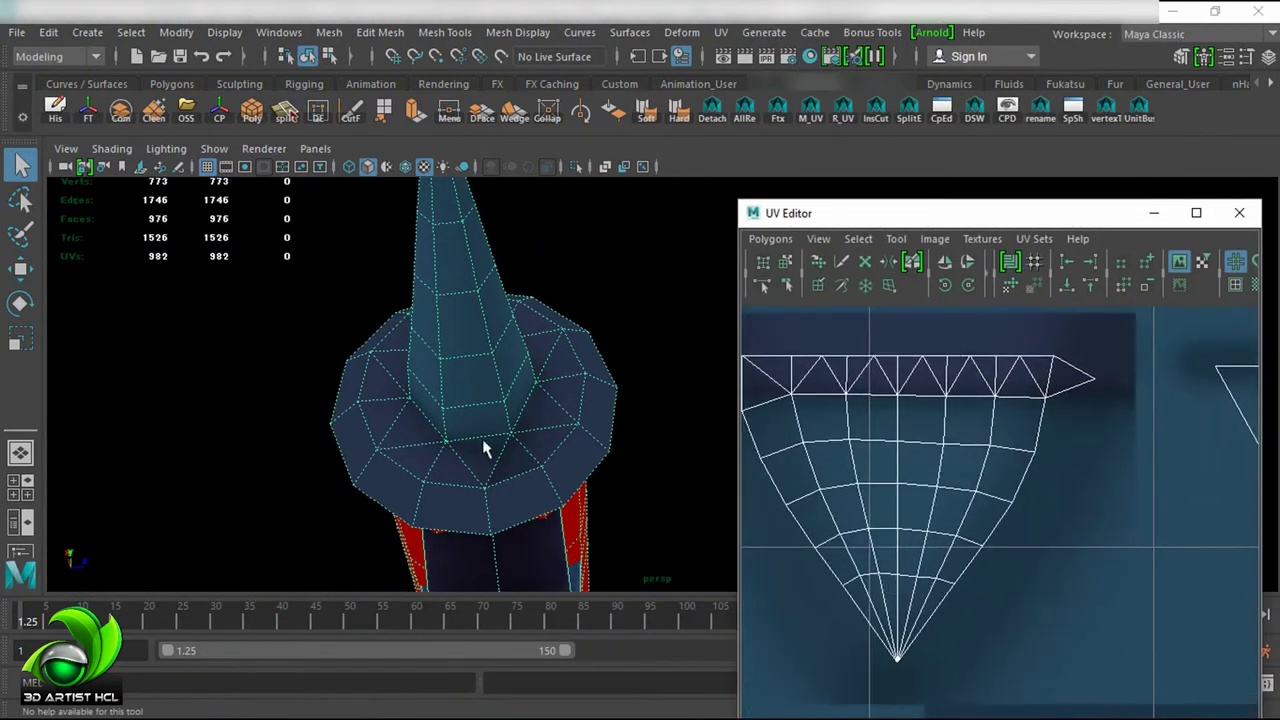
pyautogui.click(1235, 285)
# Step: Select the split edge at the cap's tip and Sew UVs to rejoin it
pyautogui.click(1103, 385)
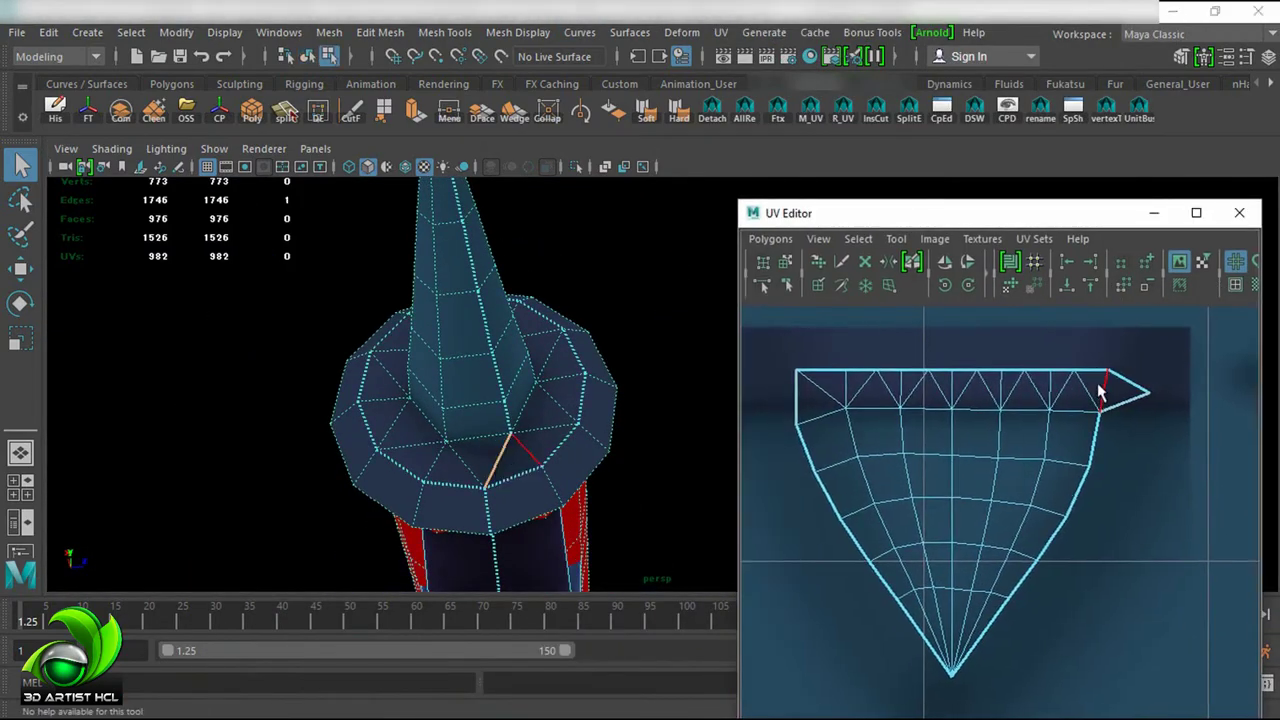
pyautogui.click(1115, 390)
pyautogui.keyDown('ctrl'); pyautogui.rightClick(1093, 397); pyautogui.keyUp('ctrl')
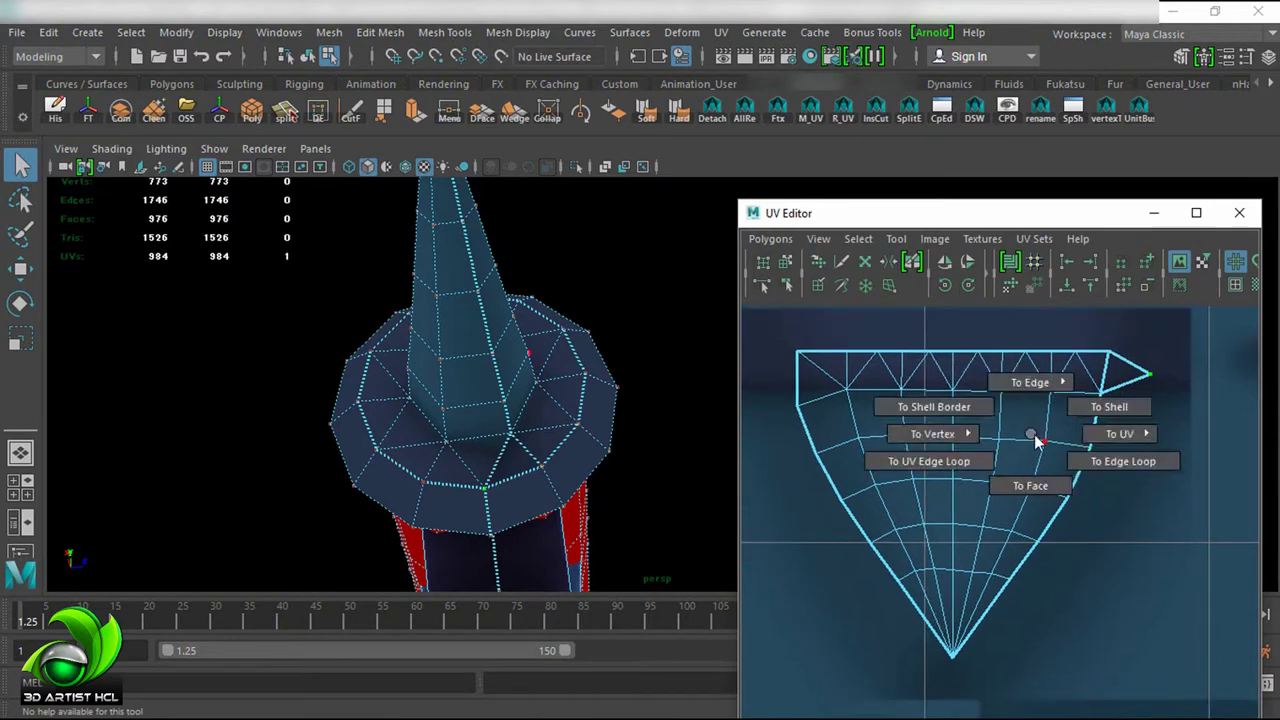
pyautogui.press('w')
pyautogui.scroll(3, 1000, 400)
pyautogui.rightClick(943, 413)
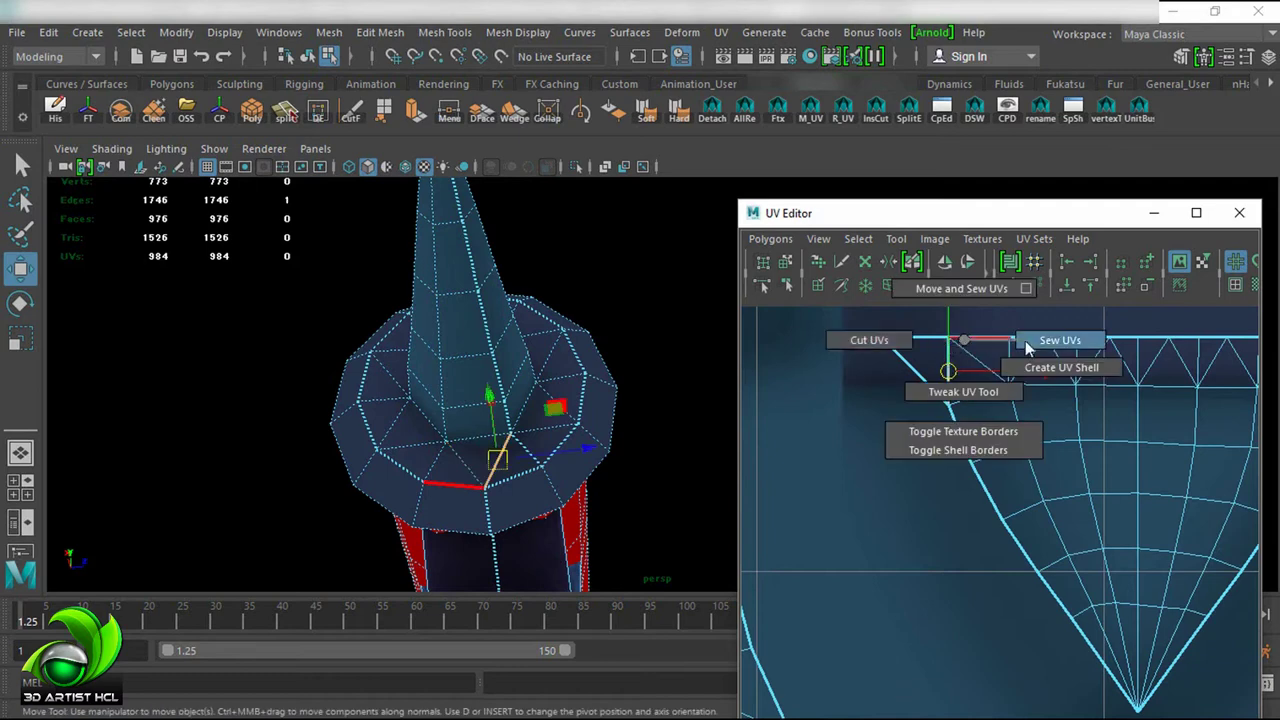
pyautogui.click(1027, 345)
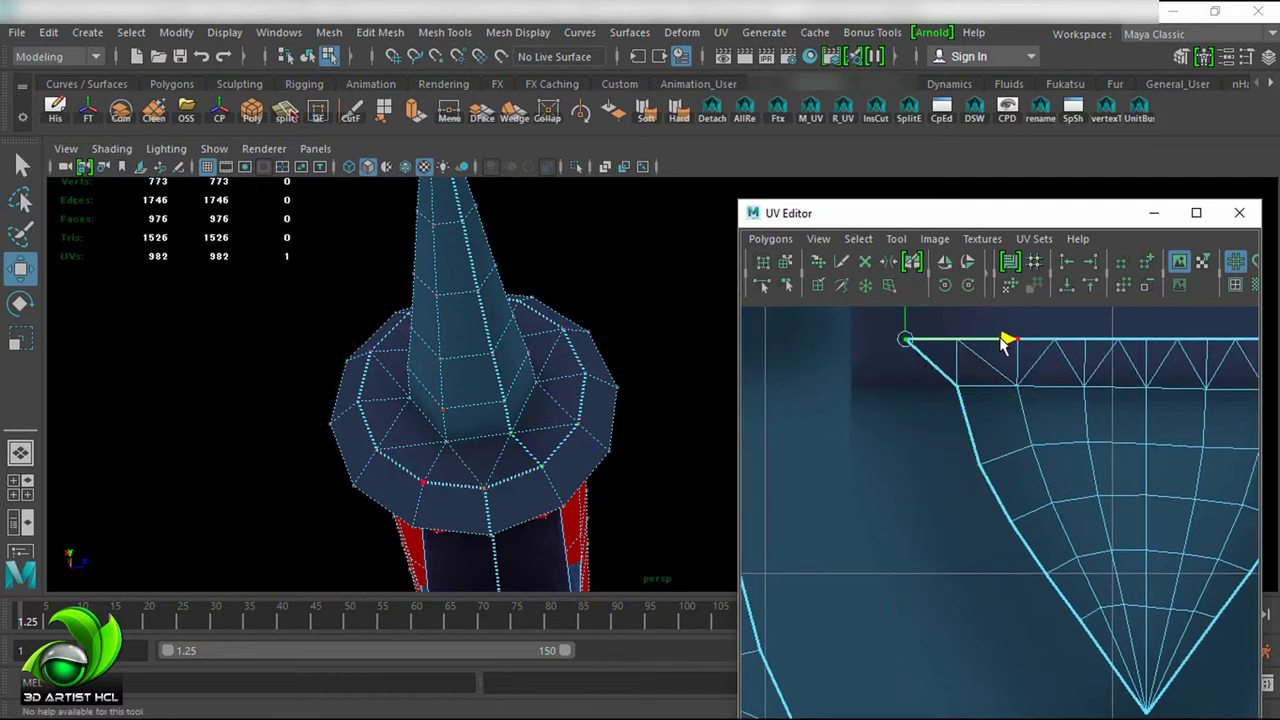
# Step: Select the band's UV row, then orbit to inspect the painted texture and close the UV Editor
pyautogui.click(643, 406)
pyautogui.scroll(5, 691, 508)
pyautogui.scroll(3, 525, 423)
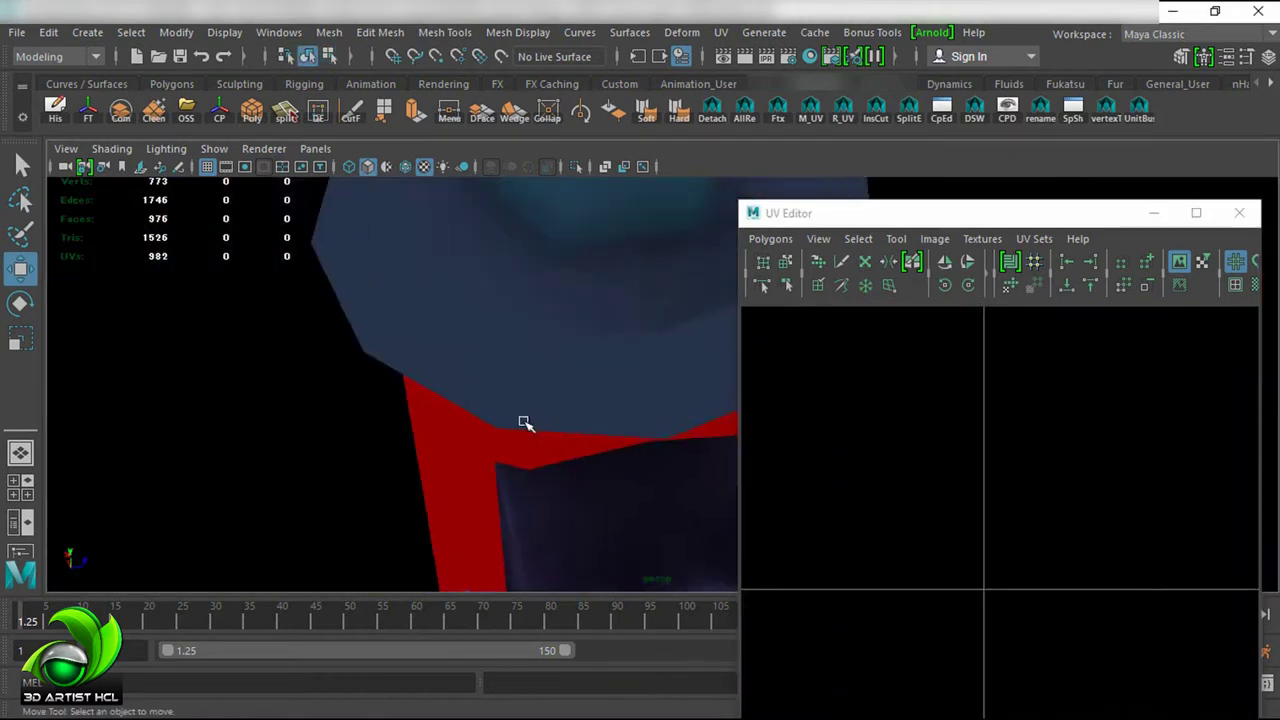
pyautogui.scroll(-5, 525, 423)
pyautogui.rightClick(980, 397)
pyautogui.moveTo(835, 400); pyautogui.dragTo(1235, 430)
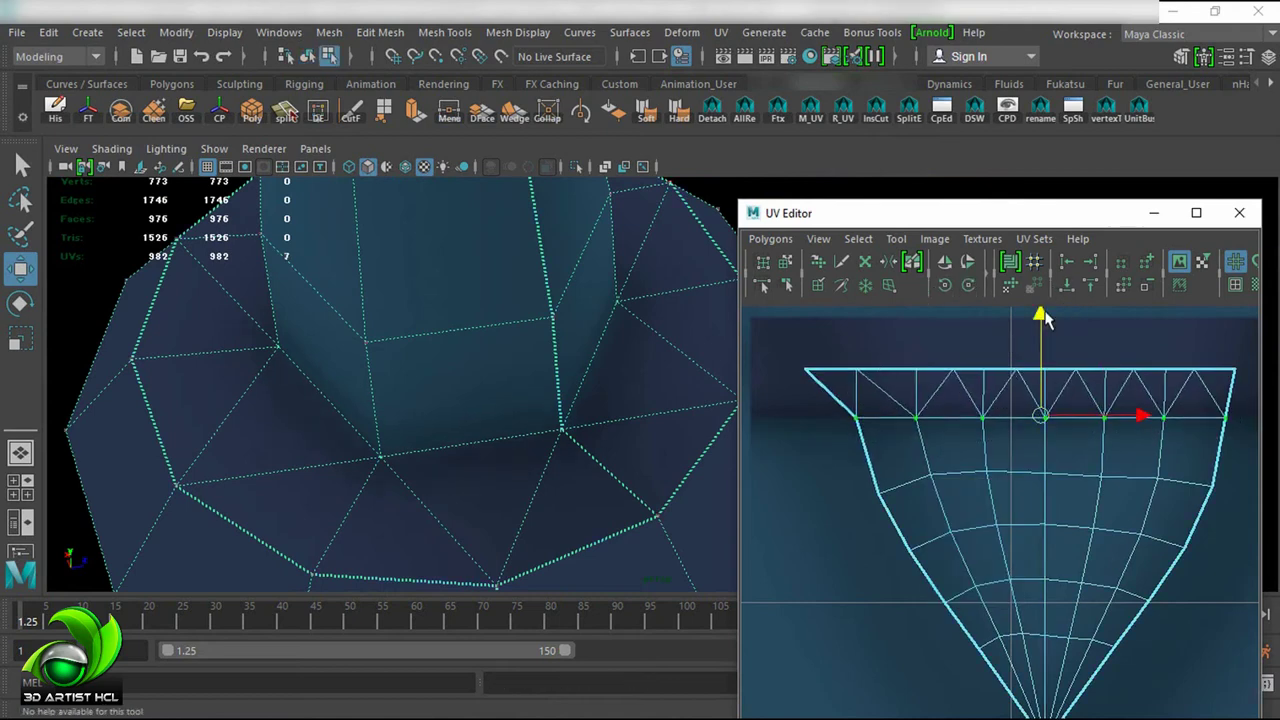
pyautogui.scroll(-5, 671, 449)
pyautogui.click(606, 420)
pyautogui.scroll(5, 606, 420)
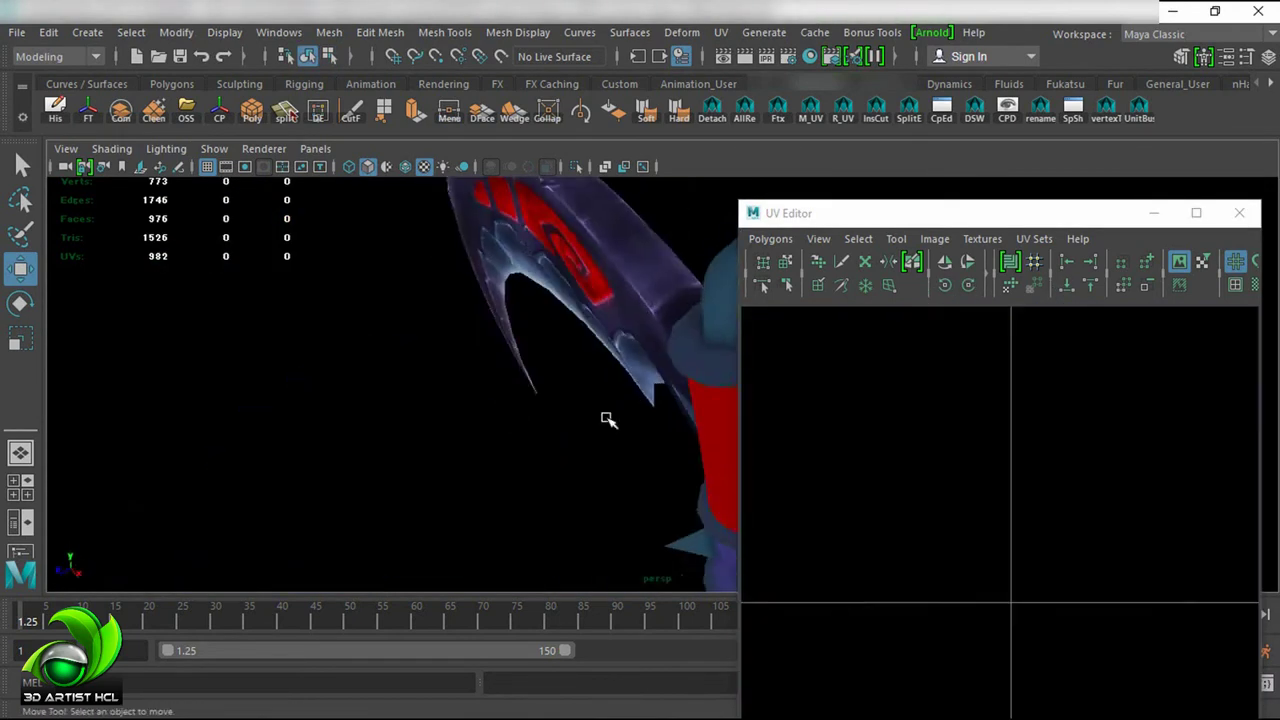
pyautogui.moveTo(586, 380)
pyautogui.mouseDown()
pyautogui.moveTo(760, 404)
pyautogui.moveTo(608, 429)
pyautogui.moveTo(597, 394)
pyautogui.mouseUp()
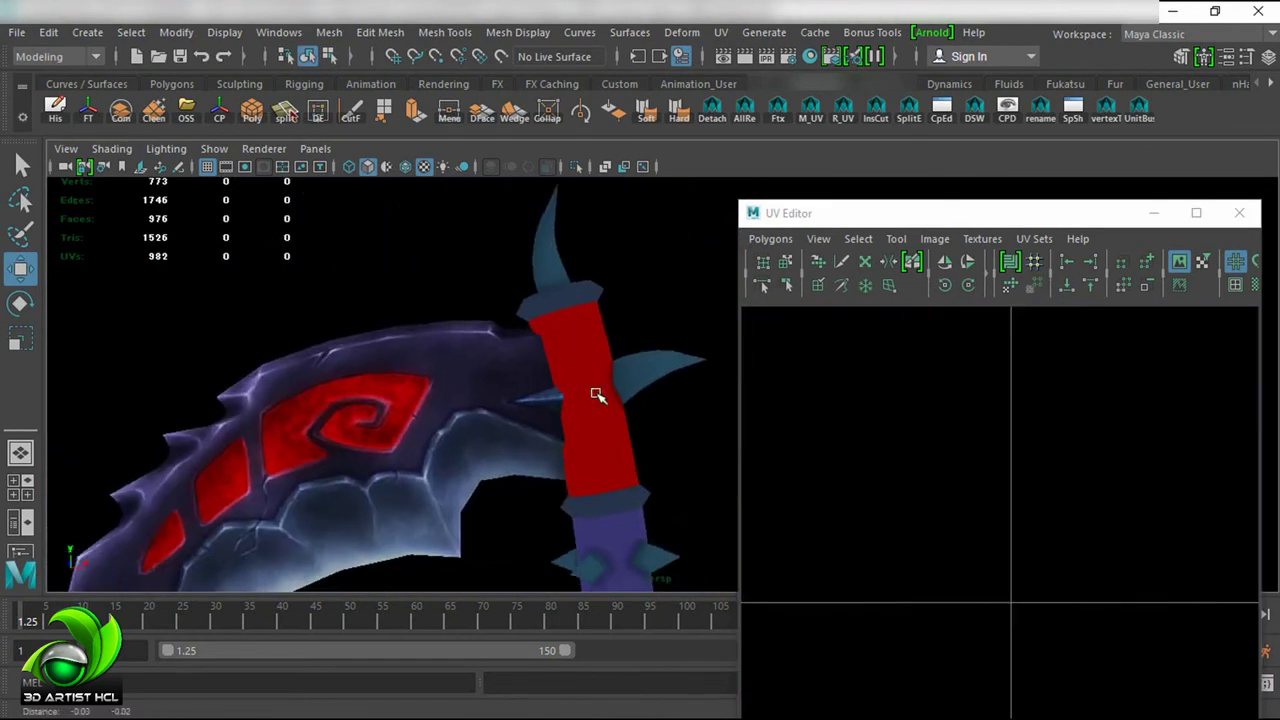
pyautogui.click(1239, 212)
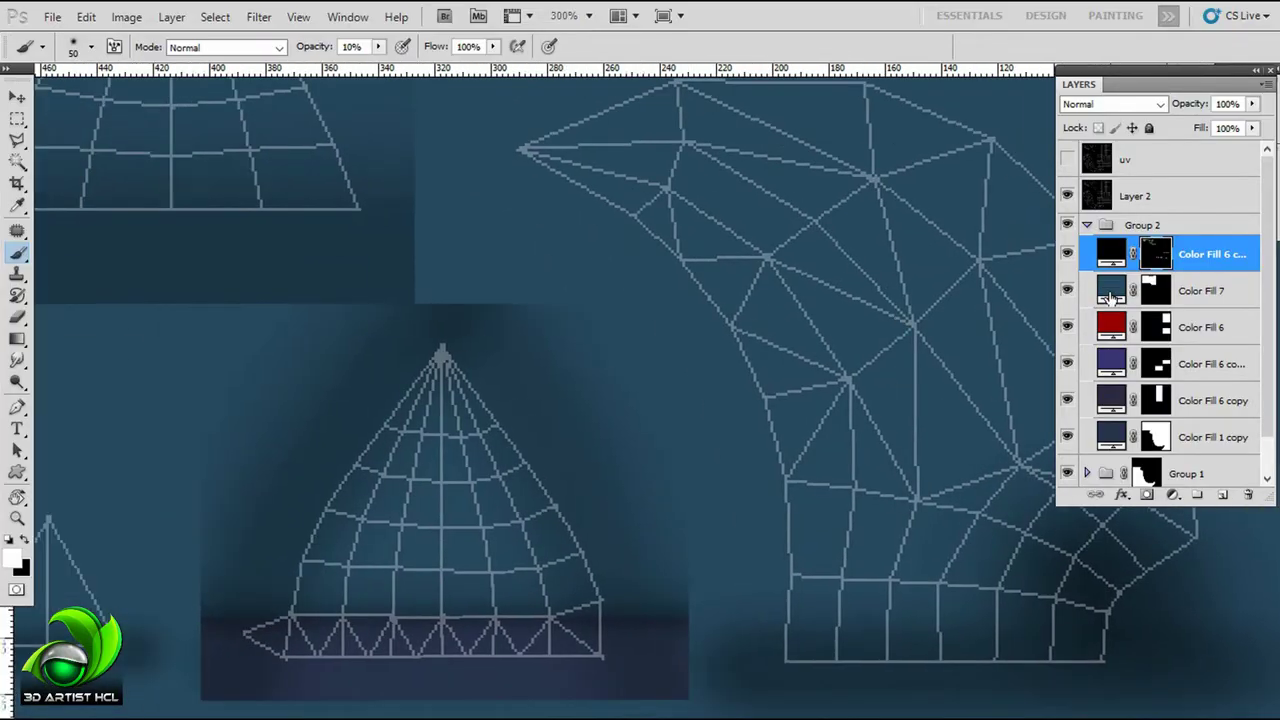
# Step: Duplicate the dark shading fill layer, move it to the top of the group and set it to Overlay
pyautogui.moveTo(1210, 250); pyautogui.dragTo(1221, 497)
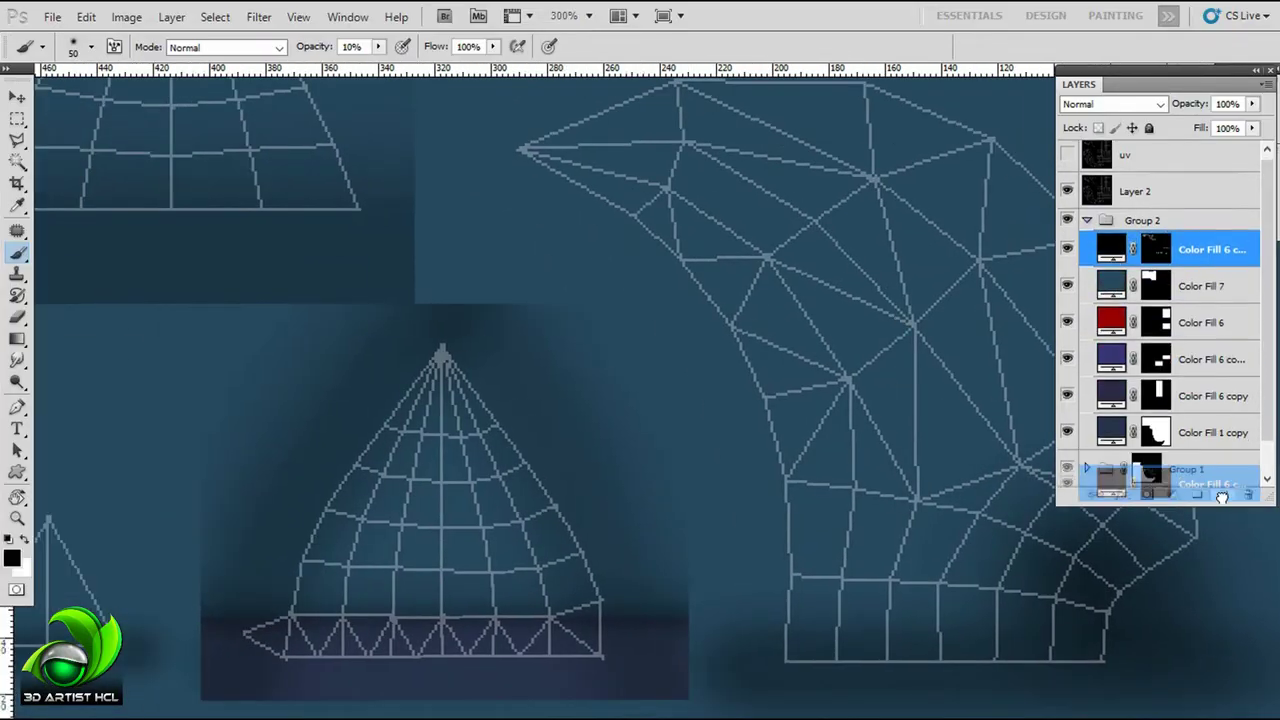
pyautogui.press('x')
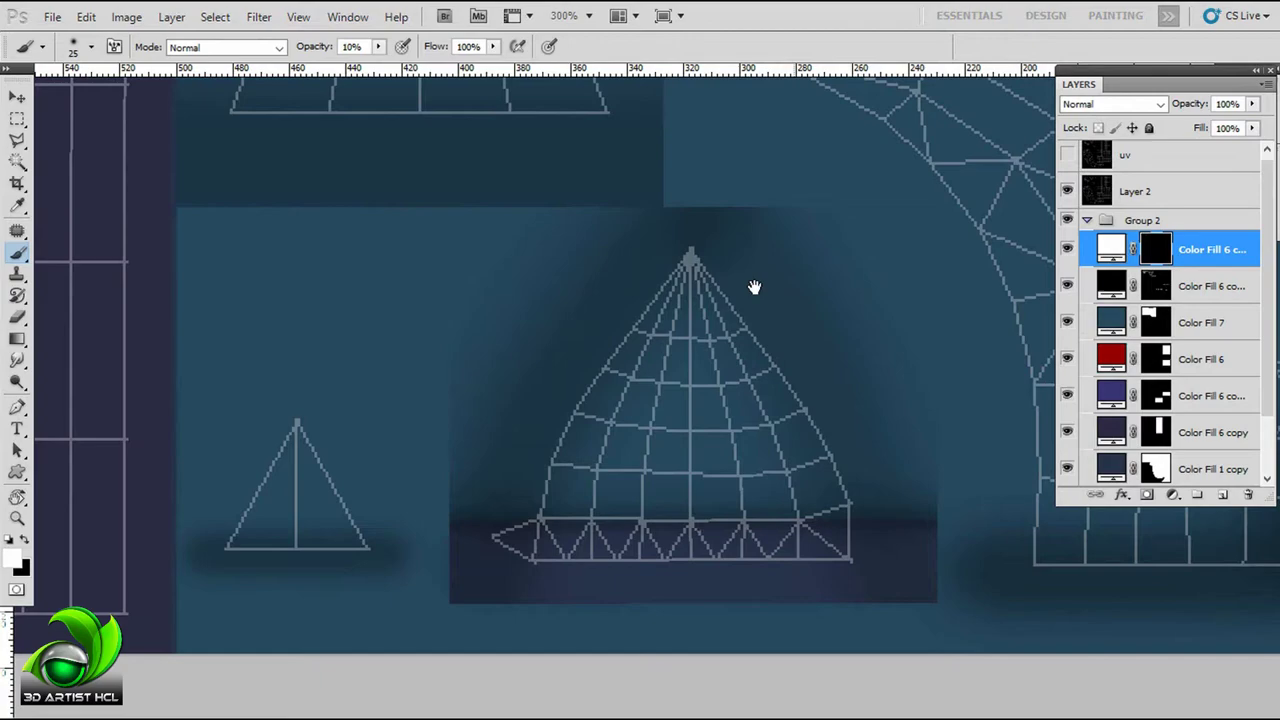
pyautogui.moveTo(754, 286)
pyautogui.mouseDown()
pyautogui.moveTo(645, 349)
pyautogui.moveTo(623, 206)
pyautogui.moveTo(611, 280)
pyautogui.moveTo(671, 294)
pyautogui.moveTo(538, 216)
pyautogui.moveTo(329, 180)
pyautogui.mouseUp()
pyautogui.press('r')
pyautogui.press('b')
pyautogui.click(1113, 104)
pyautogui.click(1100, 363)
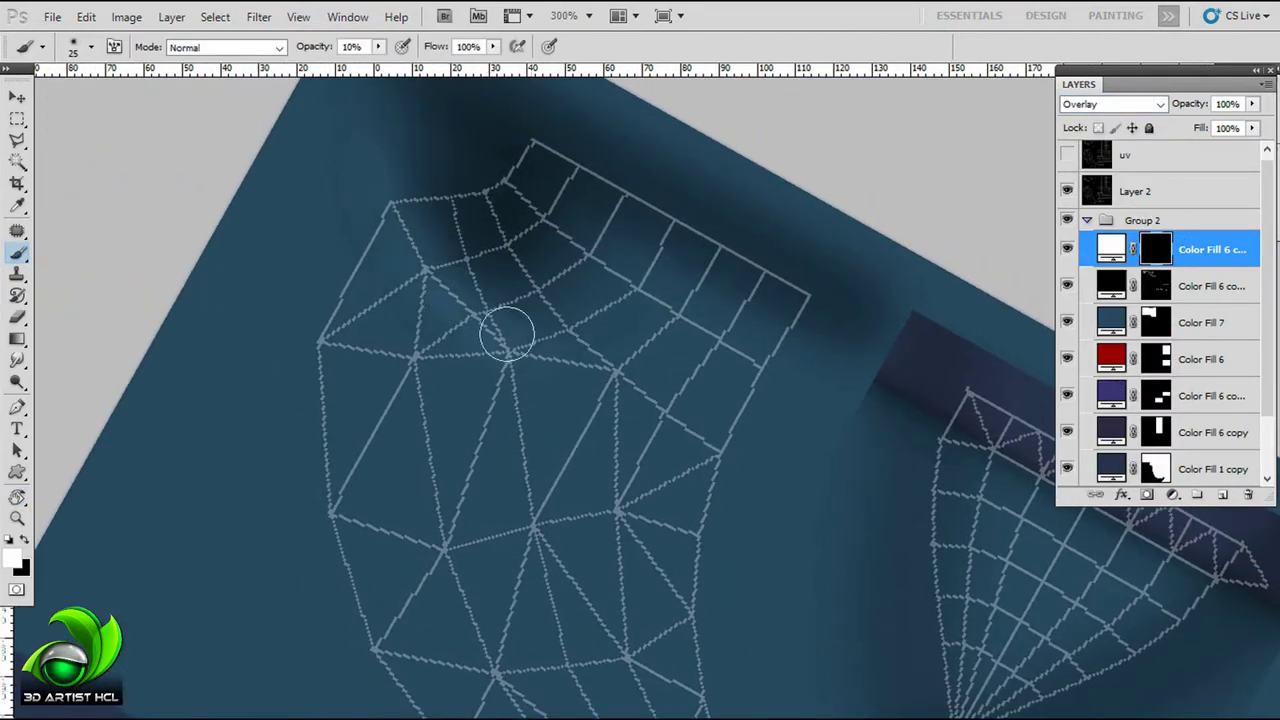
# Step: With a size-90 brush at 200% zoom, paint a faint highlight in the selection's lower right
pyautogui.moveTo(507, 333)
pyautogui.mouseDown()
pyautogui.moveTo(528, 214)
pyautogui.moveTo(723, 238)
pyautogui.mouseUp()
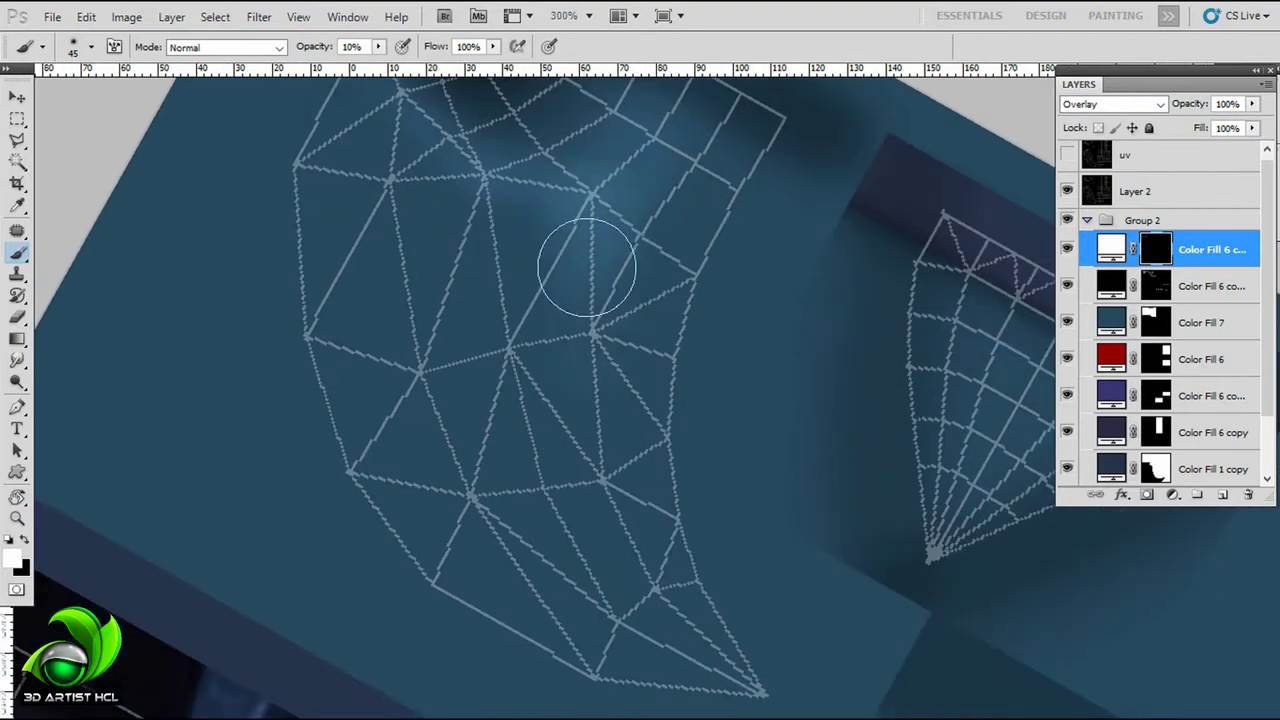
pyautogui.moveTo(638, 323); pyautogui.dragTo(782, 375)
pyautogui.scroll(-5, 814, 614)
pyautogui.scroll(3, 574, 229)
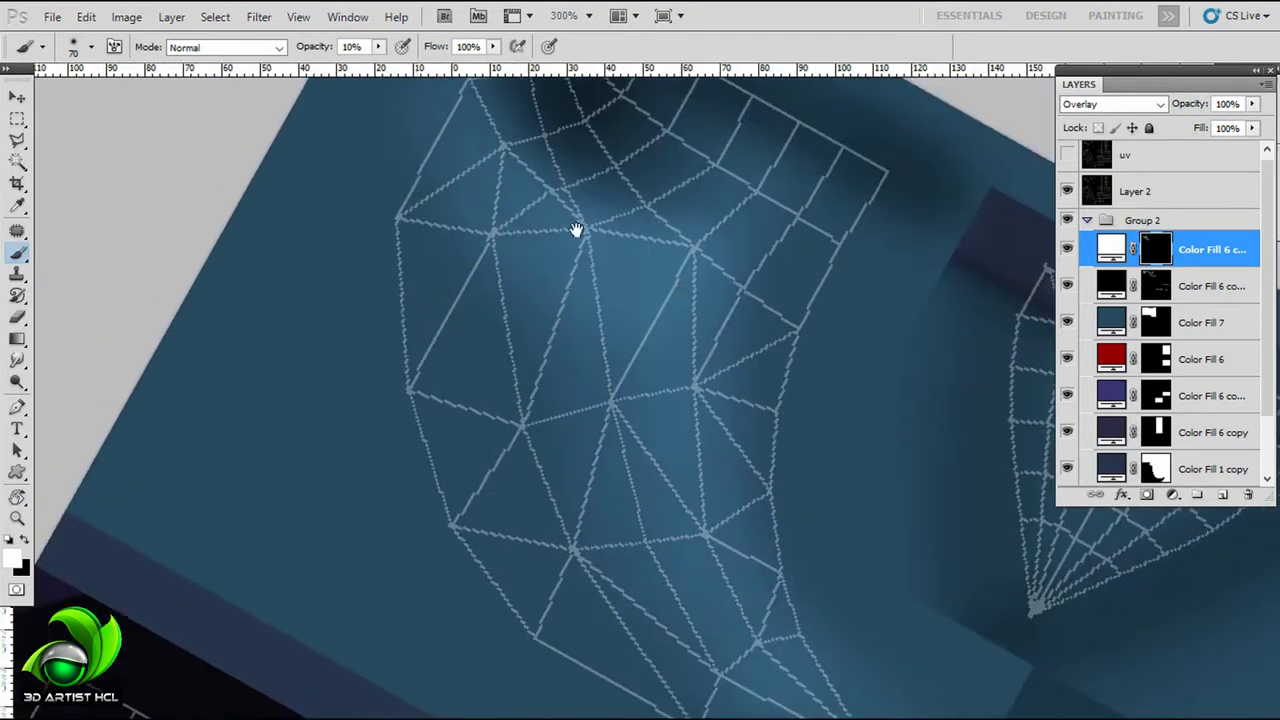
pyautogui.scroll(1, 590, 190)
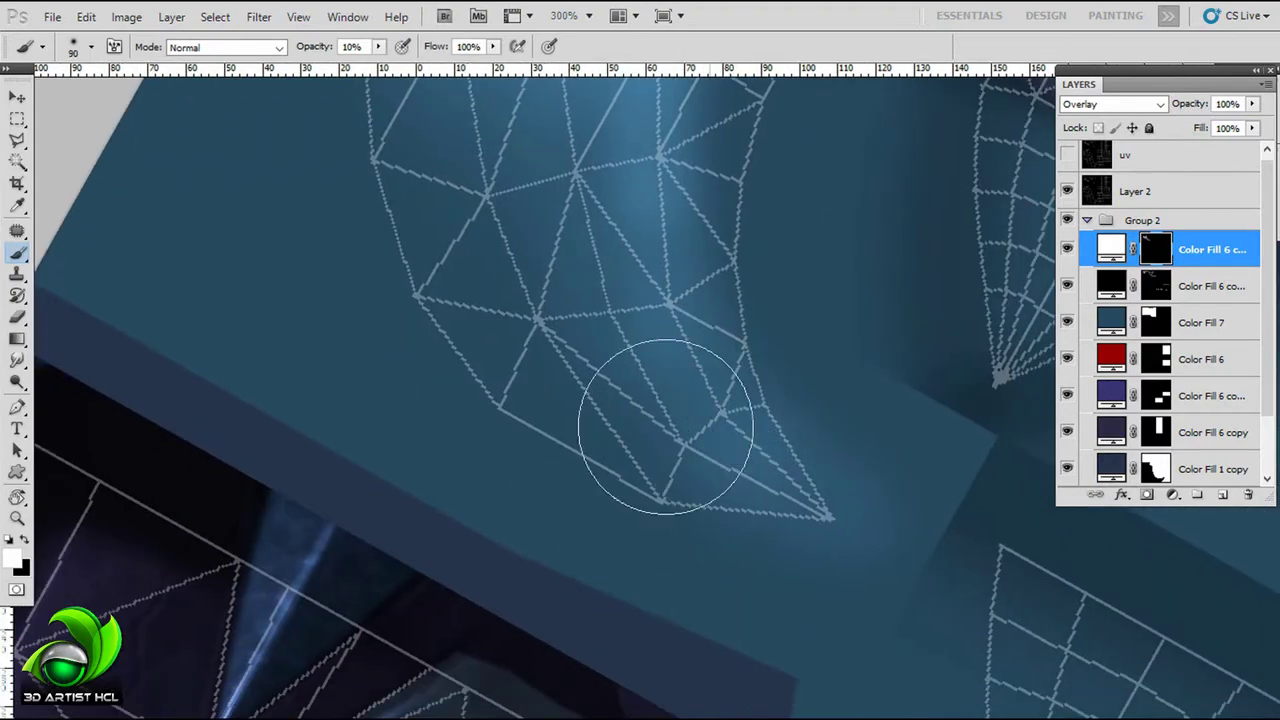
pyautogui.press(']')
pyautogui.press(']')
pyautogui.press(']')
pyautogui.moveTo(873, 330)
pyautogui.mouseDown()
pyautogui.moveTo(793, 330)
pyautogui.moveTo(691, 220)
pyautogui.moveTo(774, 174)
pyautogui.moveTo(820, 229)
pyautogui.moveTo(744, 224)
pyautogui.mouseUp()
pyautogui.press('m')
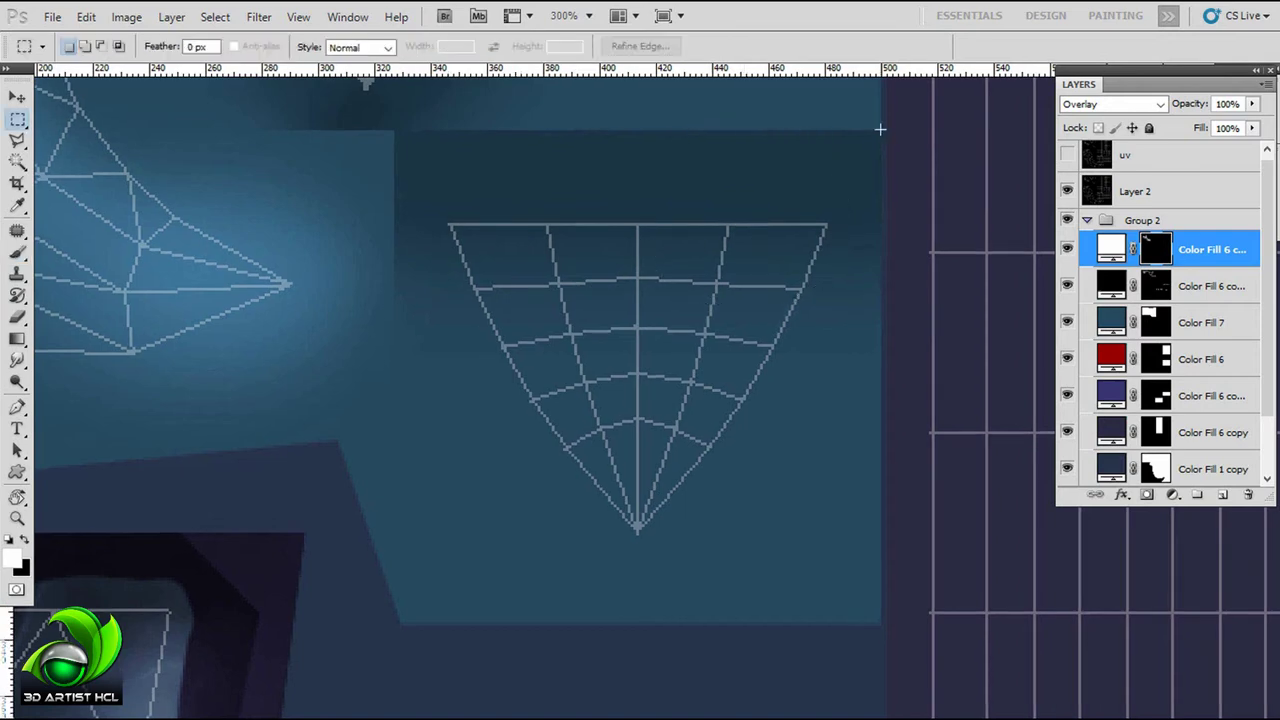
pyautogui.press('b')
pyautogui.hotkey('ctrl', '-')
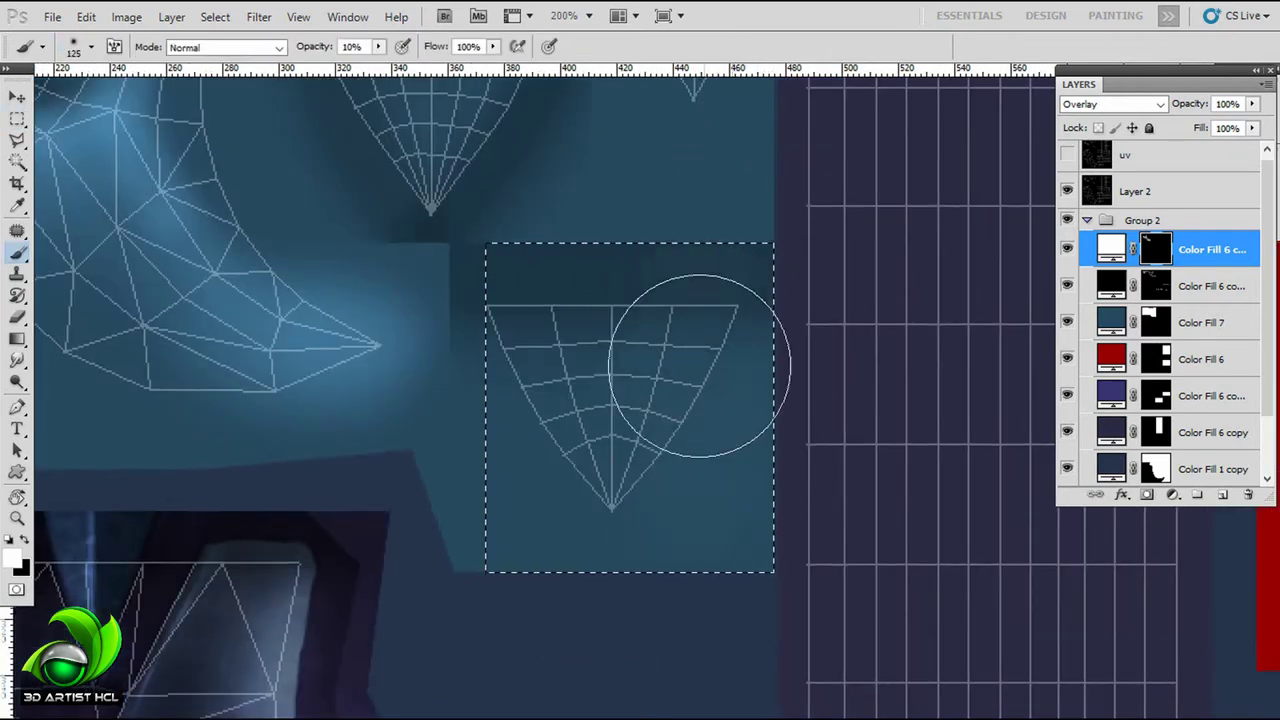
pyautogui.moveTo(680, 410); pyautogui.dragTo(690, 540)
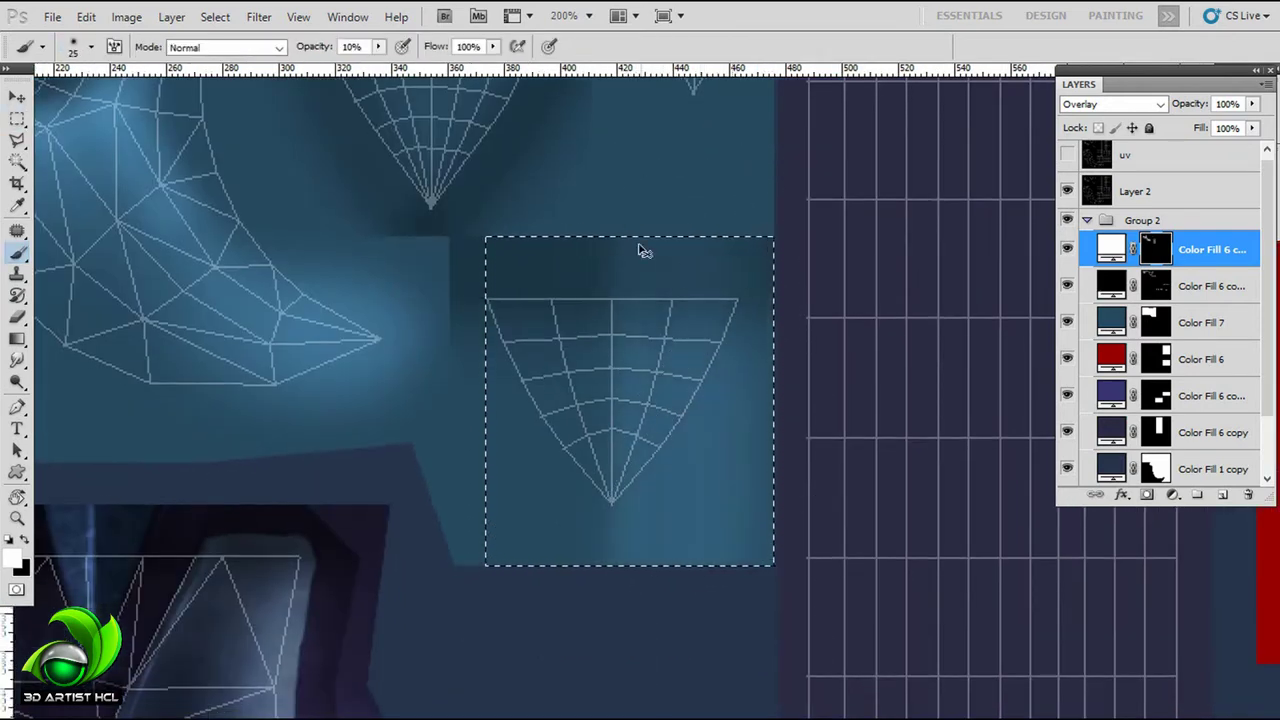
# Step: Shrink the brush to 35, duplicate the dark fill layer with an emptied mask and swap colours
pyautogui.scroll(5, 644, 234)
pyautogui.press('[')
pyautogui.hscroll(-5, 700, 286)
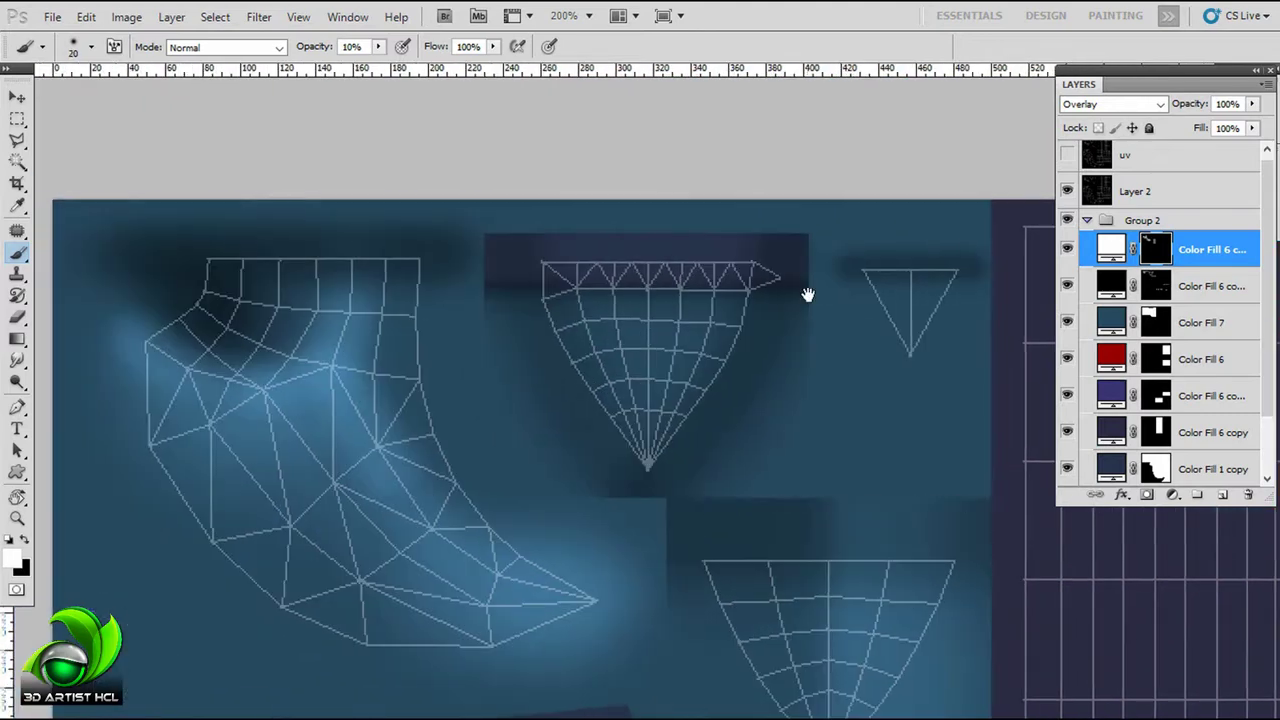
pyautogui.hotkey('ctrl', 'j')
pyautogui.hotkey('alt', 'BackSpace')
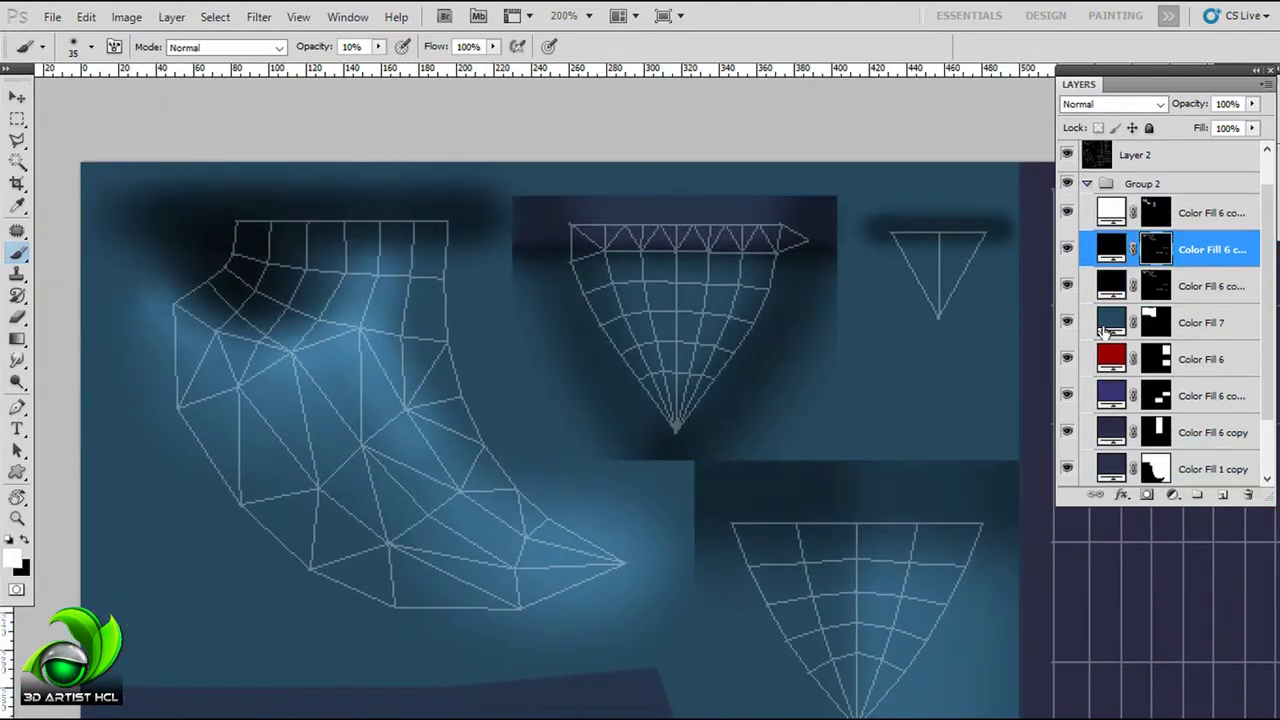
pyautogui.press('x')
pyautogui.hscroll(-5, 743, 320)
pyautogui.scroll(-2, 734, 351)
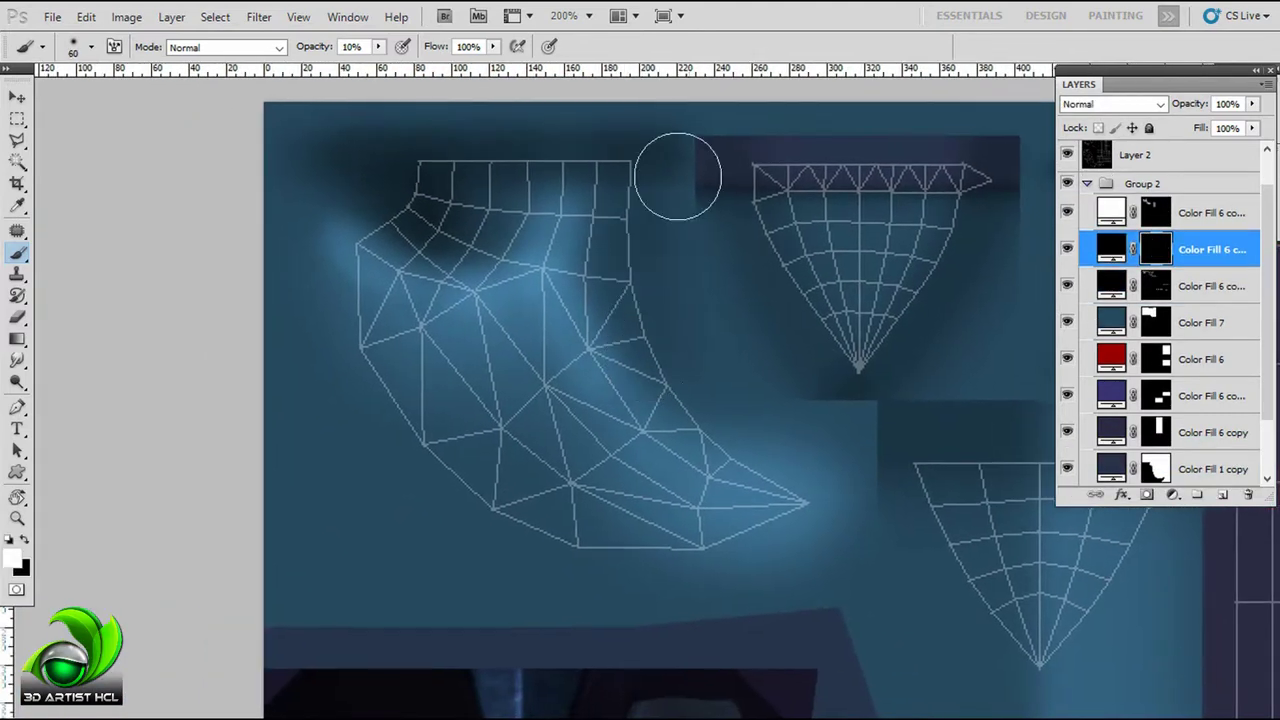
pyautogui.scroll(-1, 623, 209)
pyautogui.hscroll(5, 643, 189)
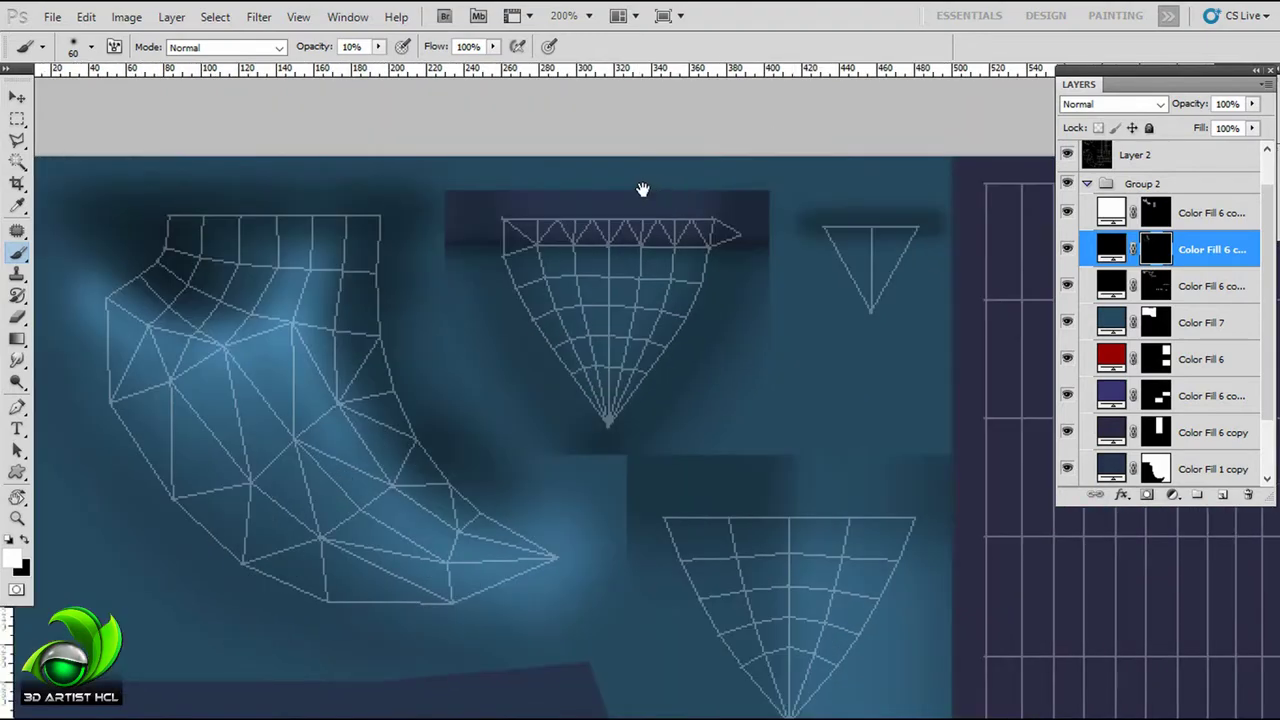
pyautogui.scroll(-5, 654, 284)
pyautogui.scroll(2, 654, 284)
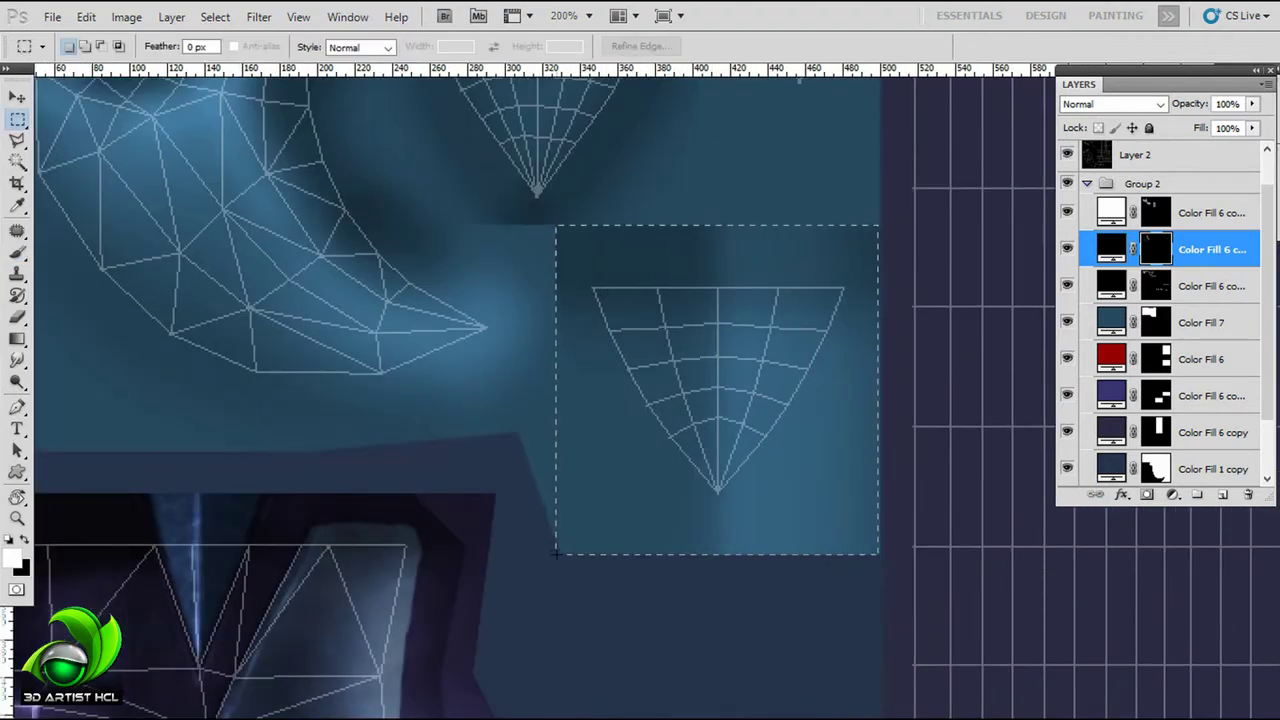
# Step: Adjust the brush size, move to the layer below, and hide the Layer 2 wireframe overlay
pyautogui.press('b')
pyautogui.scroll(3, 749, 246)
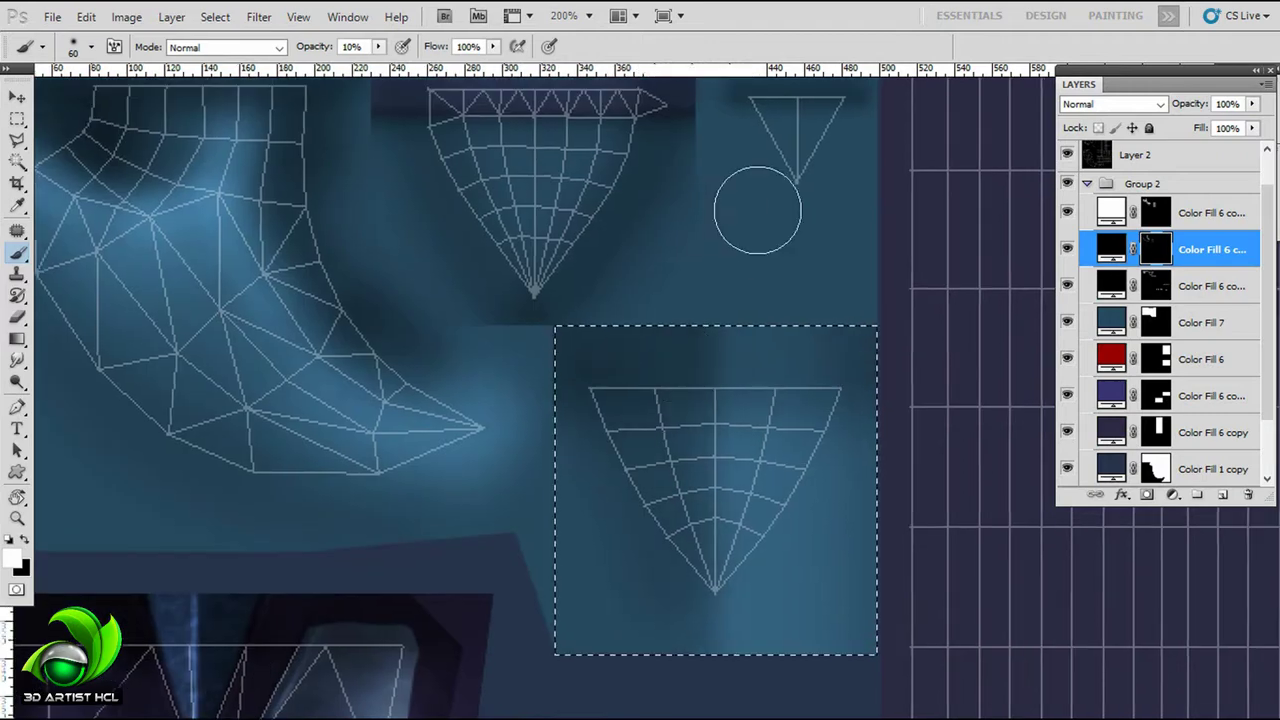
pyautogui.scroll(5, 757, 210)
pyautogui.scroll(-1, 860, 380)
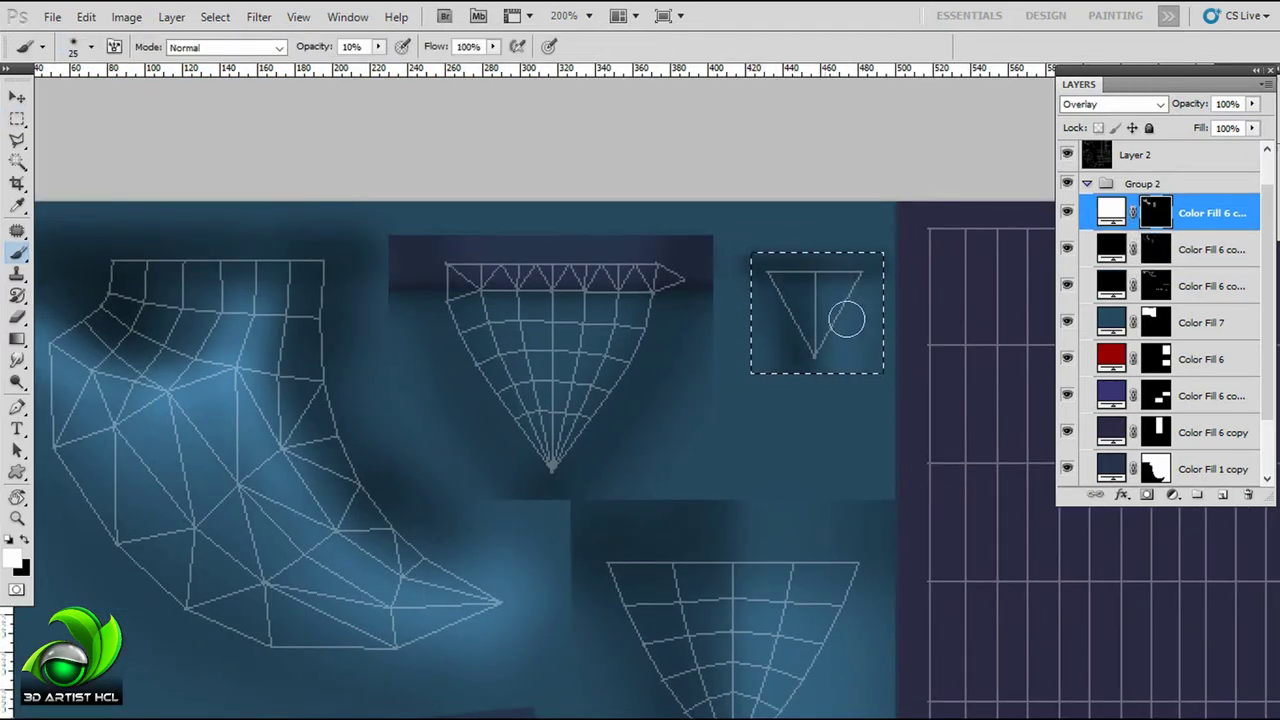
pyautogui.hscroll(-5, 747, 270)
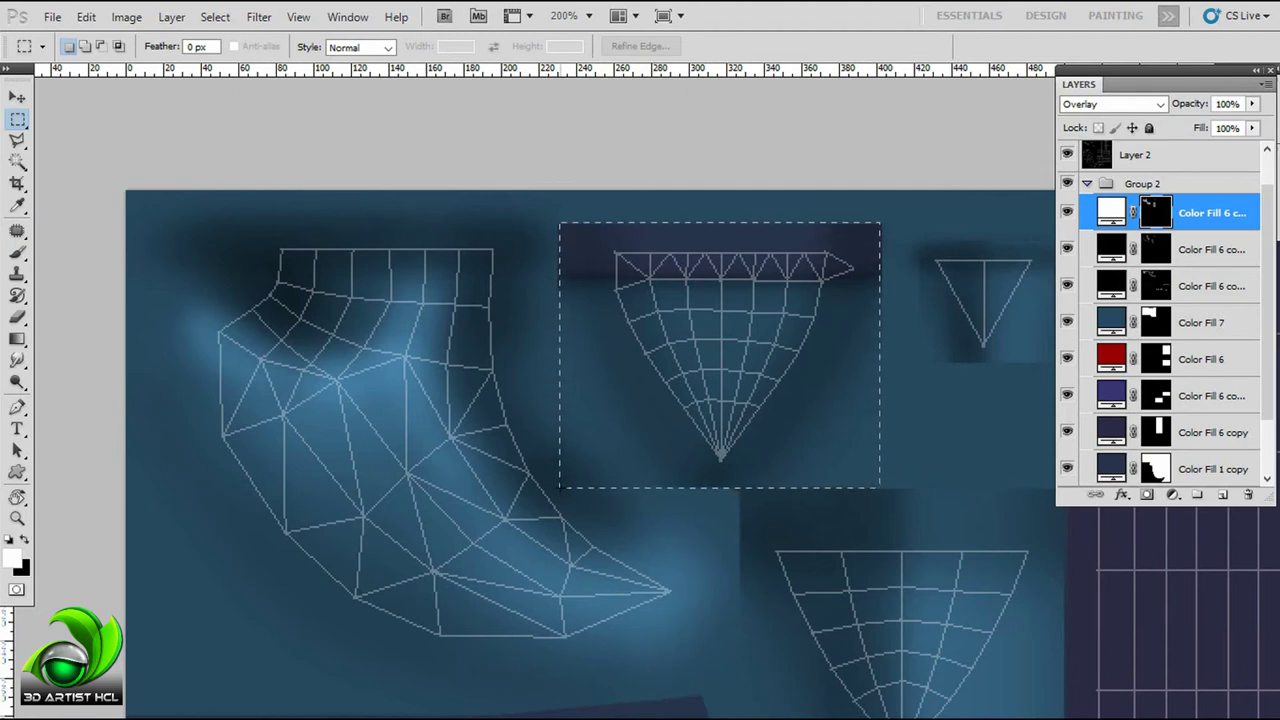
pyautogui.press('b')
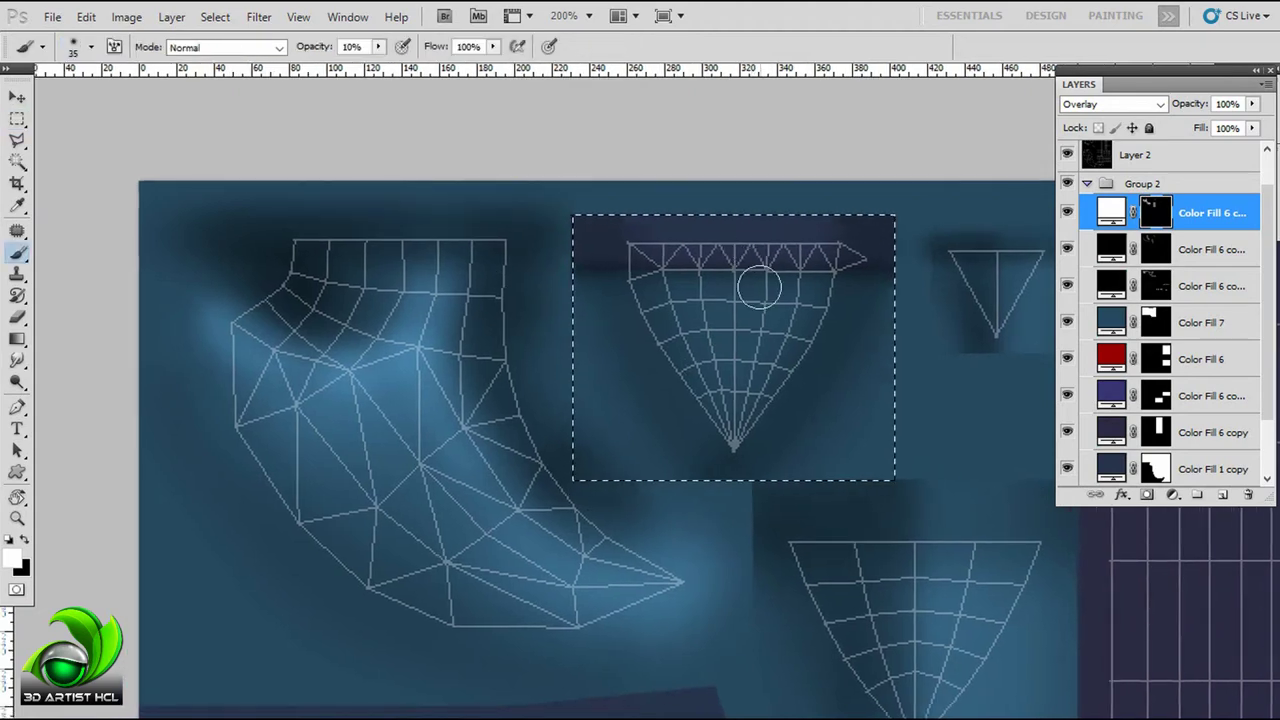
pyautogui.hscroll(-1, 733, 379)
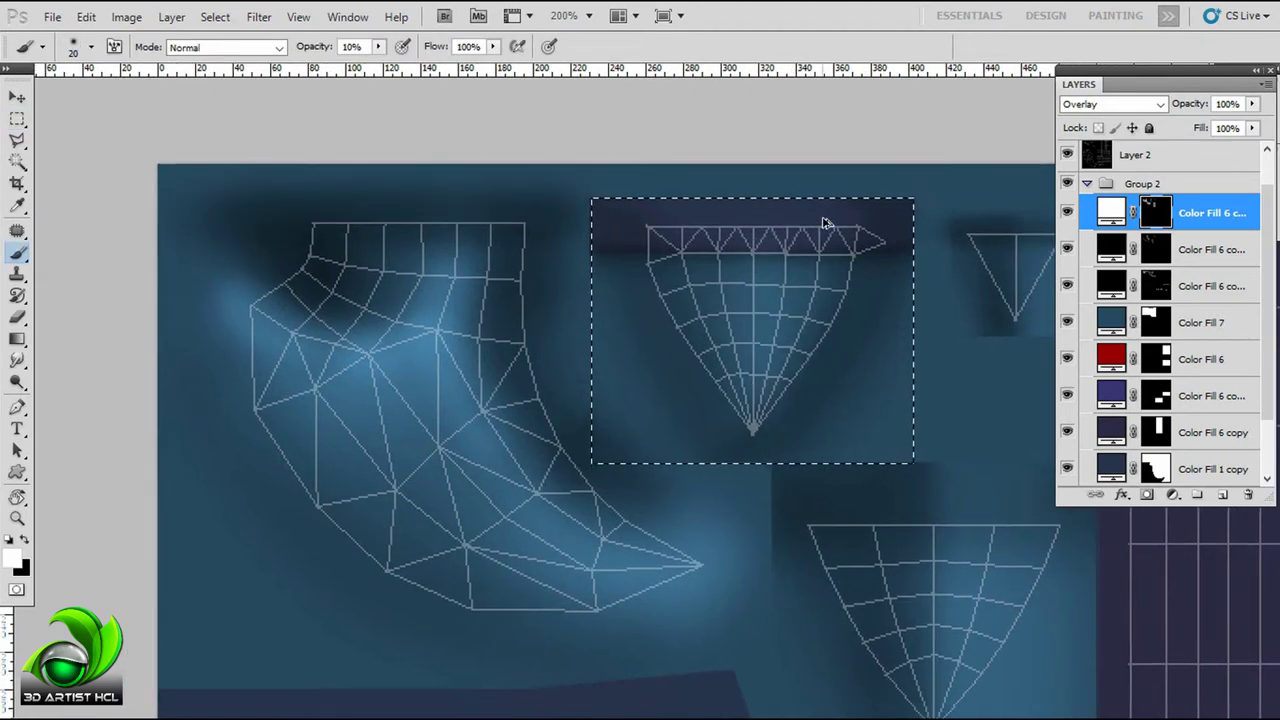
pyautogui.scroll(-2, 829, 223)
pyautogui.hotkey('alt', '[')
pyautogui.press(']')
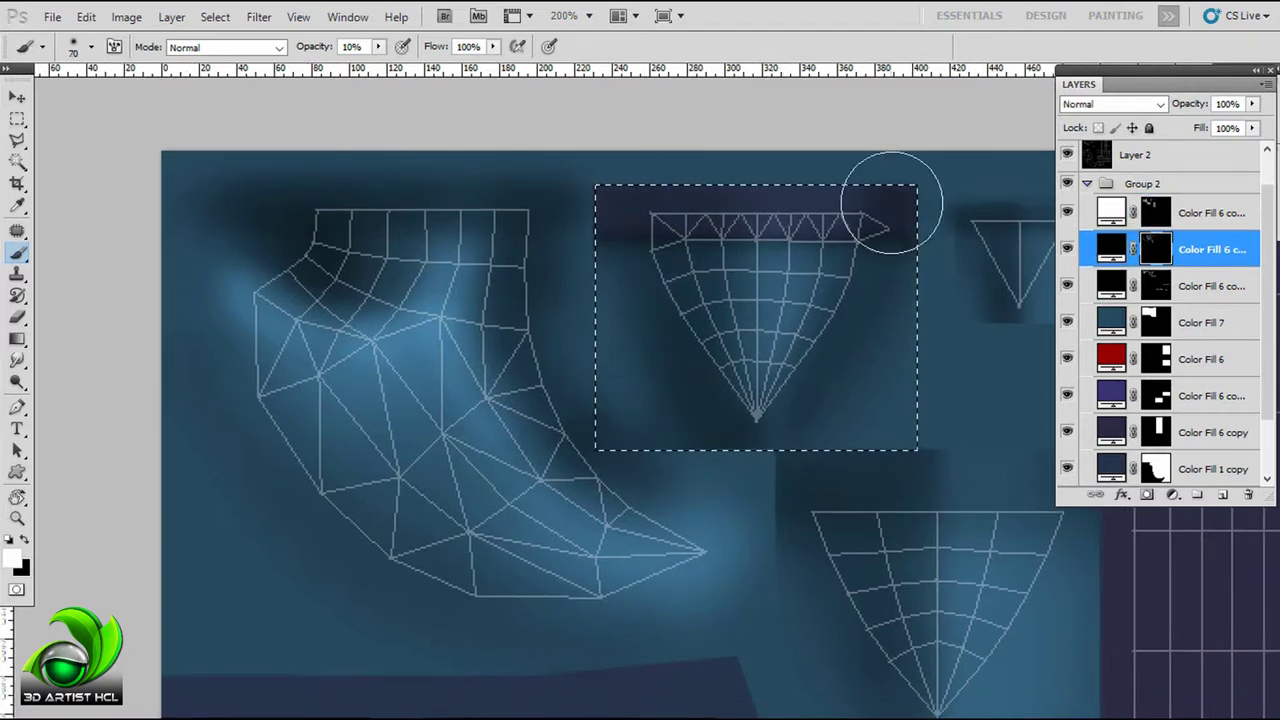
pyautogui.hscroll(-5, 891, 203)
pyautogui.scroll(-1, 886, 294)
pyautogui.click(1066, 155)
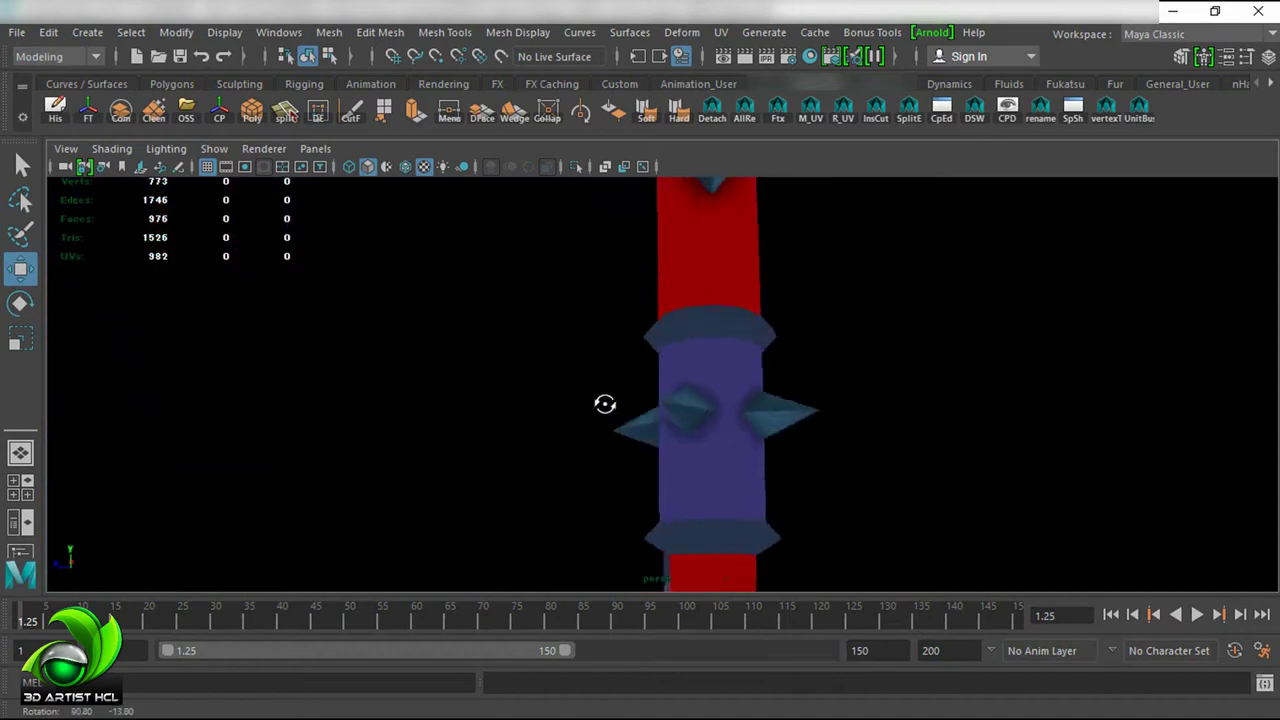
# Step: Select the scythe mesh, open its UV layout and box-select one spike triangle's UVs
pyautogui.press('q')
pyautogui.click(763, 420)
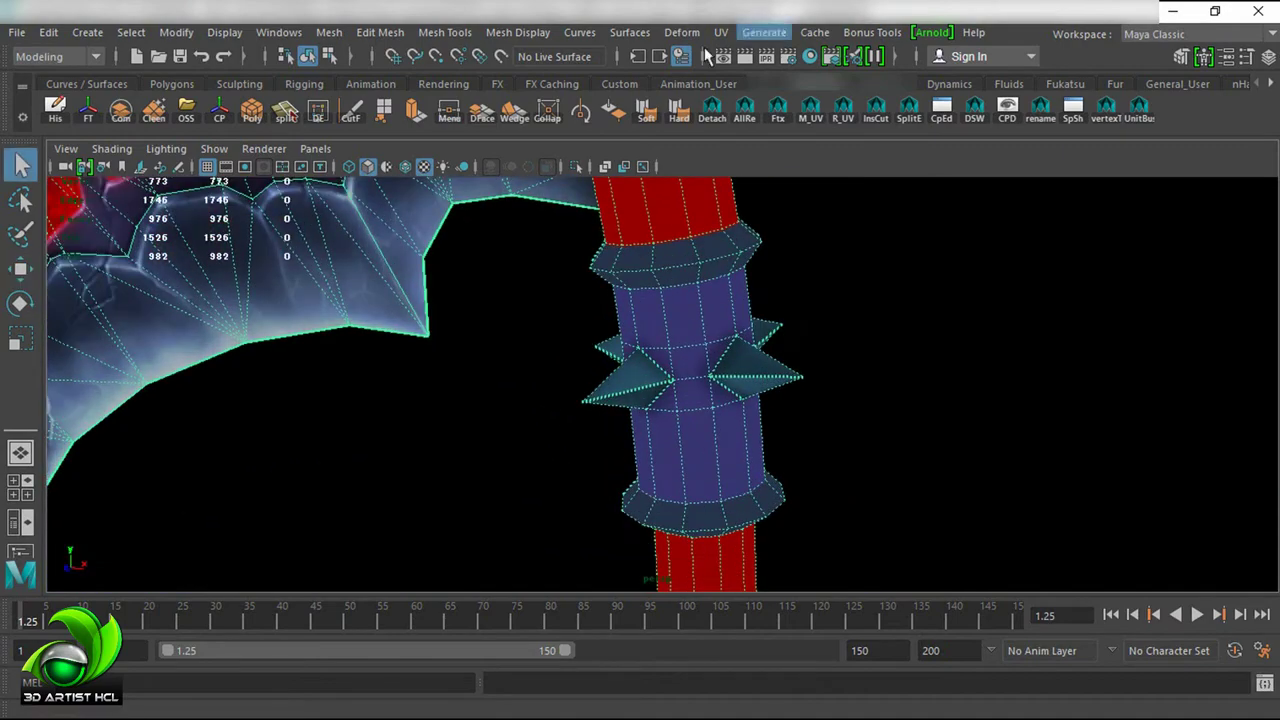
pyautogui.click(707, 55)
pyautogui.click(660, 400)
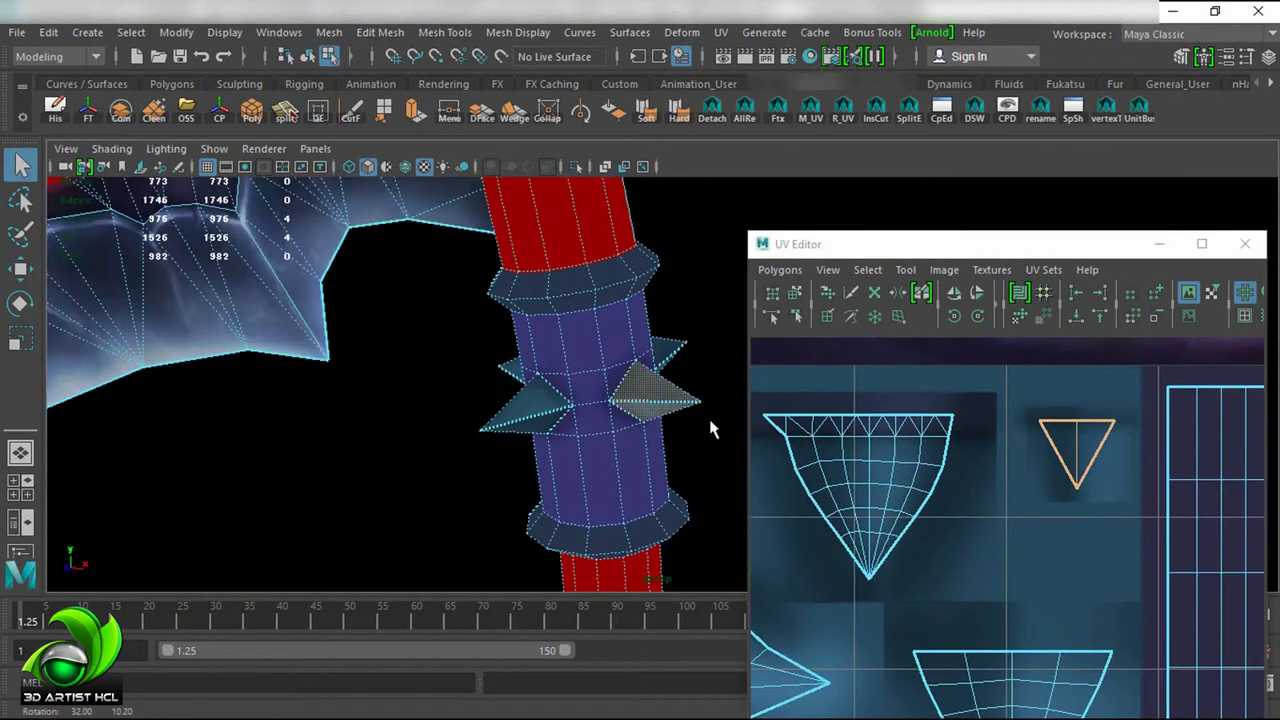
pyautogui.click(712, 430)
pyautogui.moveTo(571, 446)
pyautogui.mouseDown()
pyautogui.moveTo(680, 449)
pyautogui.moveTo(708, 347)
pyautogui.mouseUp()
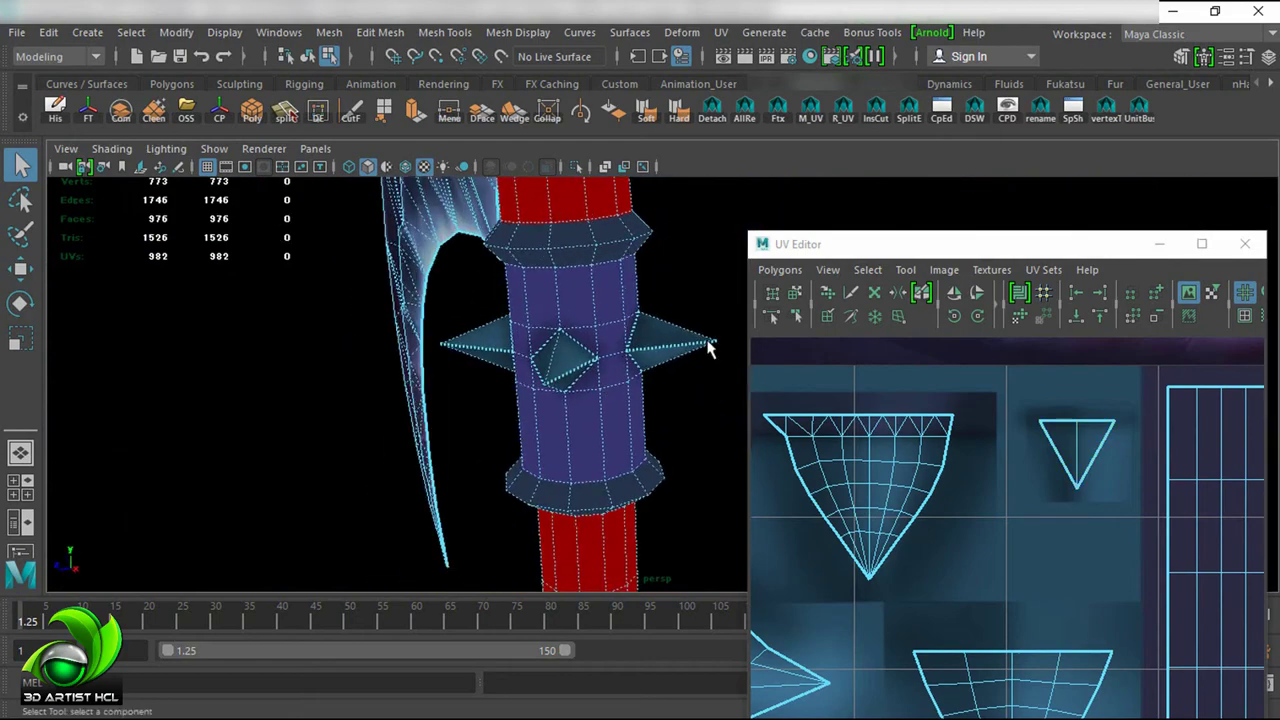
pyautogui.moveTo(960, 380); pyautogui.dragTo(1130, 500)
pyautogui.press('w')
pyautogui.scroll(3, 1022, 475)
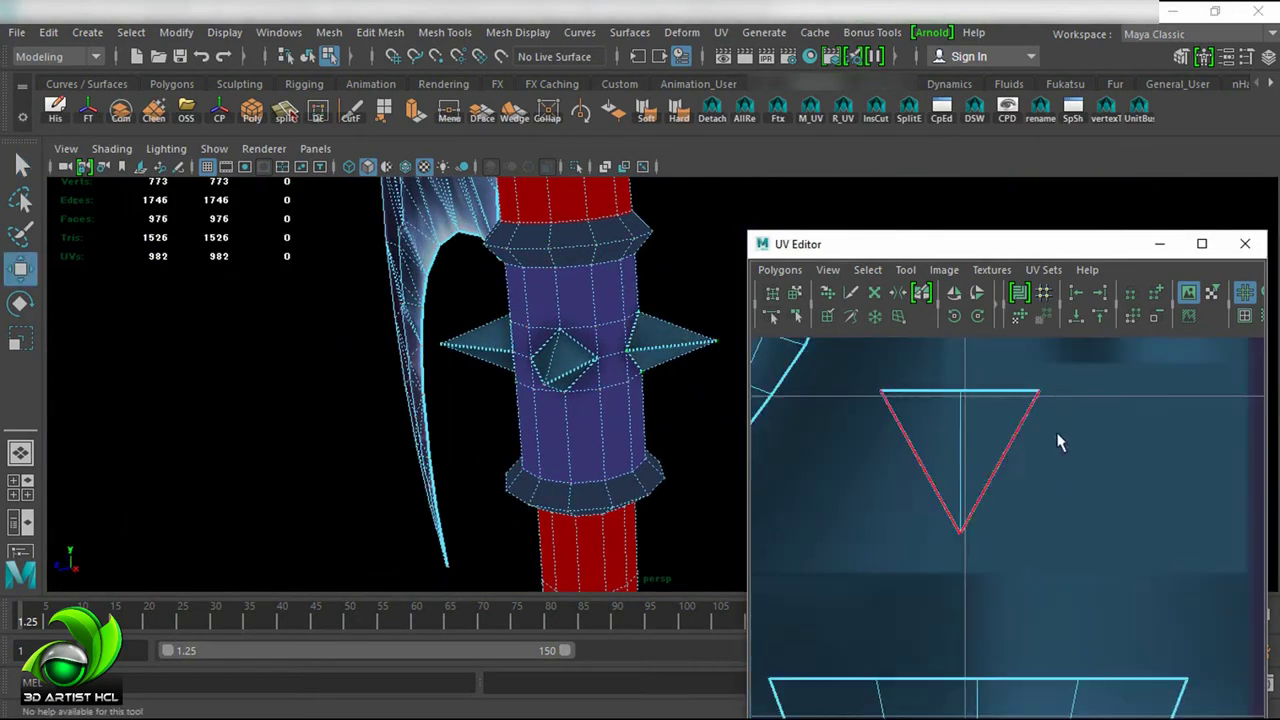
# Step: Sew and Unfold the spike triangle flat, with the unfold brush set to Optimize
pyautogui.keyDown('shift'); pyautogui.rightClick(977, 409); pyautogui.keyUp('shift')
pyautogui.click(977, 337)
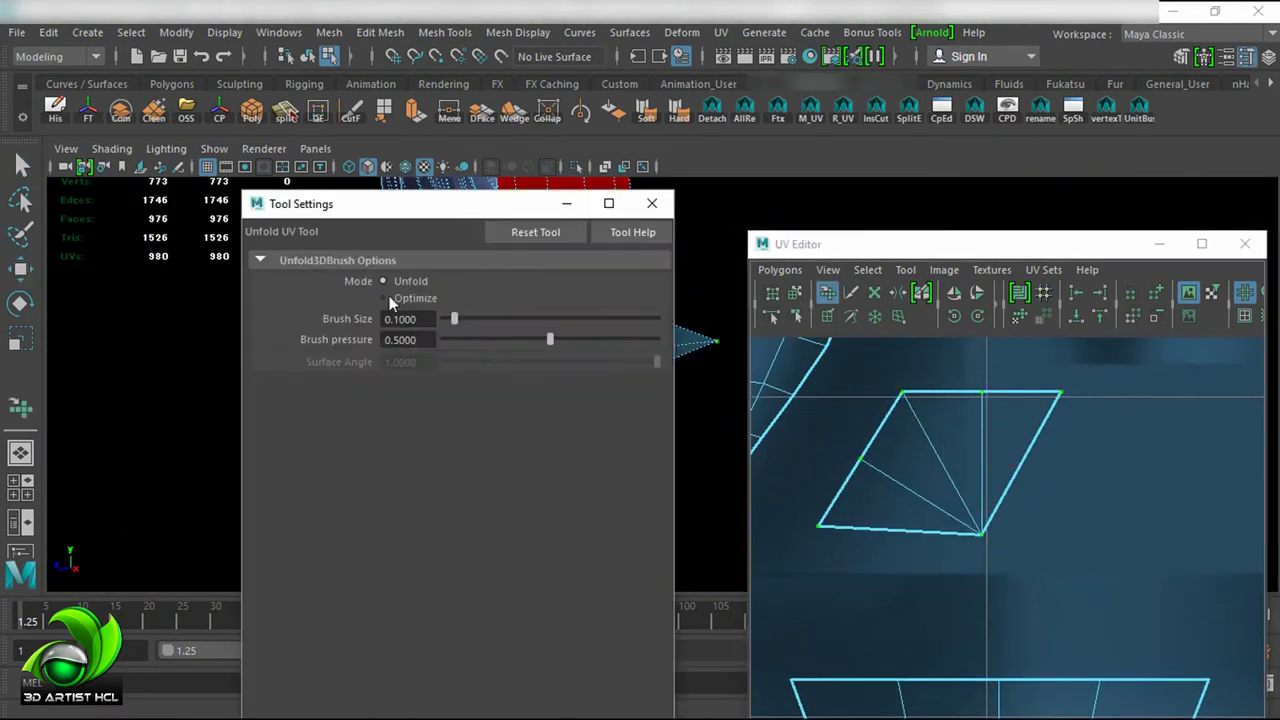
pyautogui.click(383, 298)
pyautogui.scroll(-1, 962, 447)
pyautogui.press('e')
pyautogui.click(652, 203)
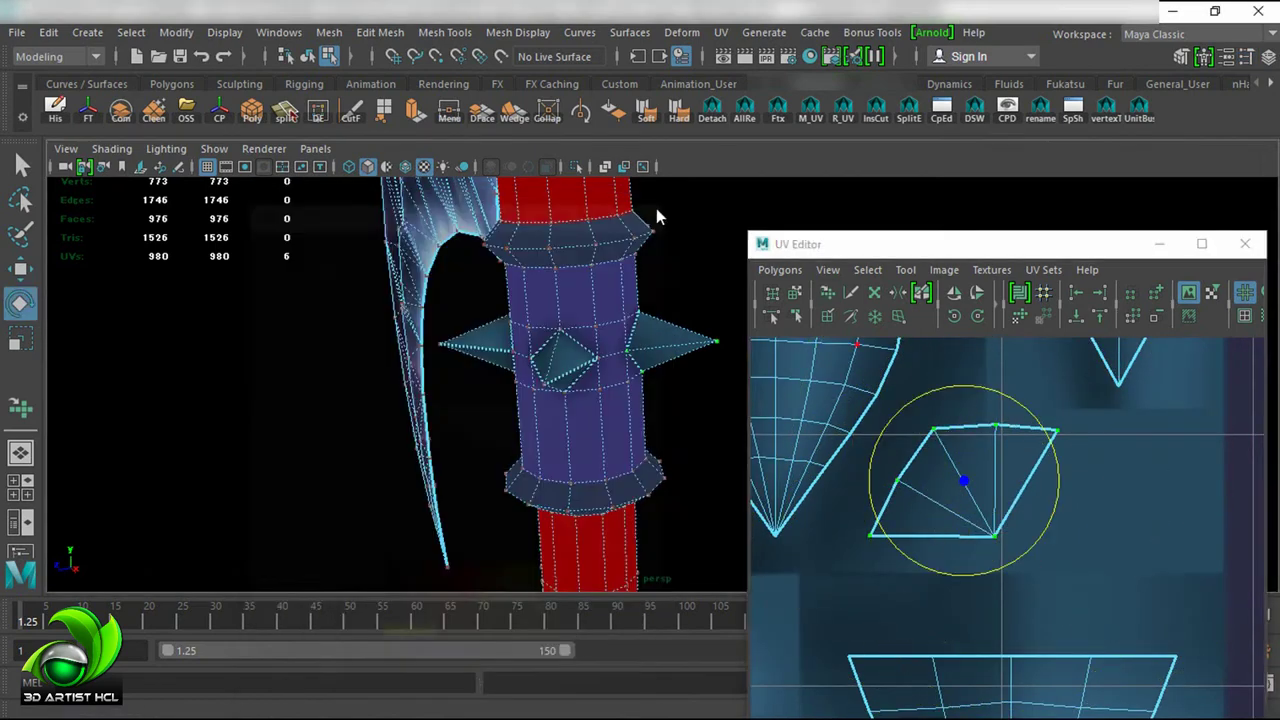
# Step: Rotate the shell into a horizontal diamond, scale it, and select the adjacent triangle's UVs
pyautogui.moveTo(1030, 400); pyautogui.dragTo(1069, 420)
pyautogui.press('w')
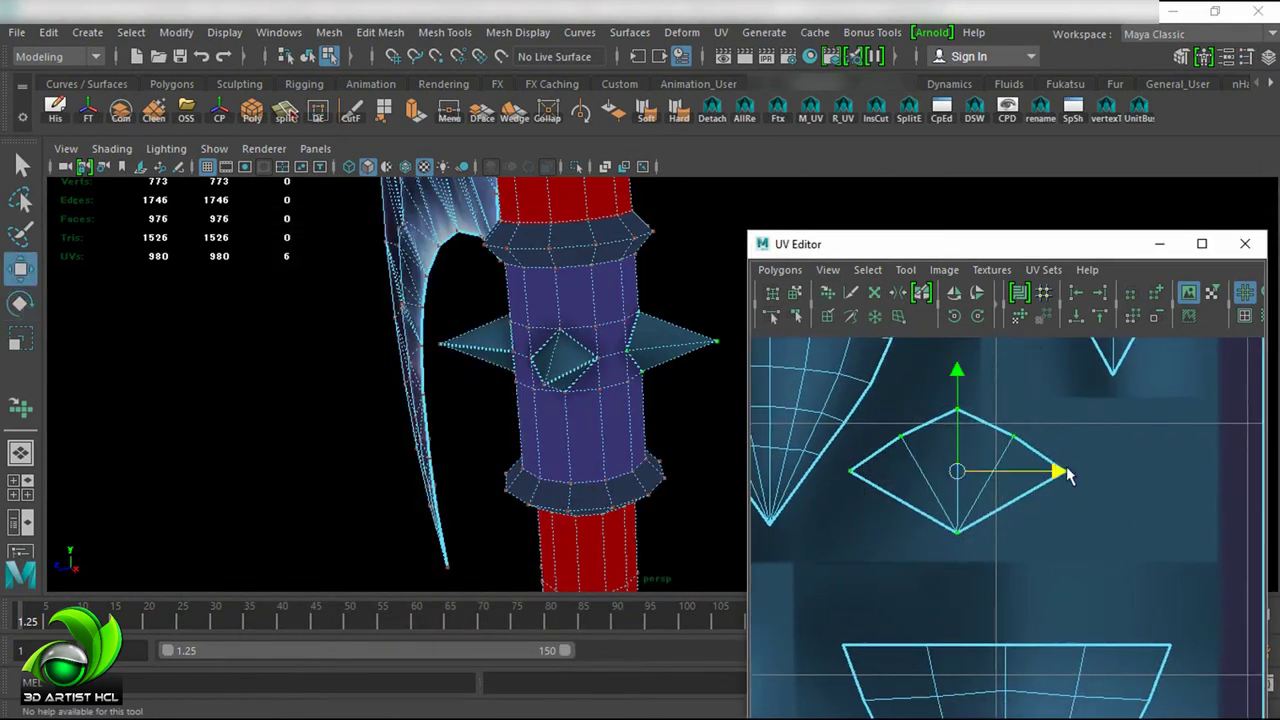
pyautogui.press('y')
pyautogui.press('q')
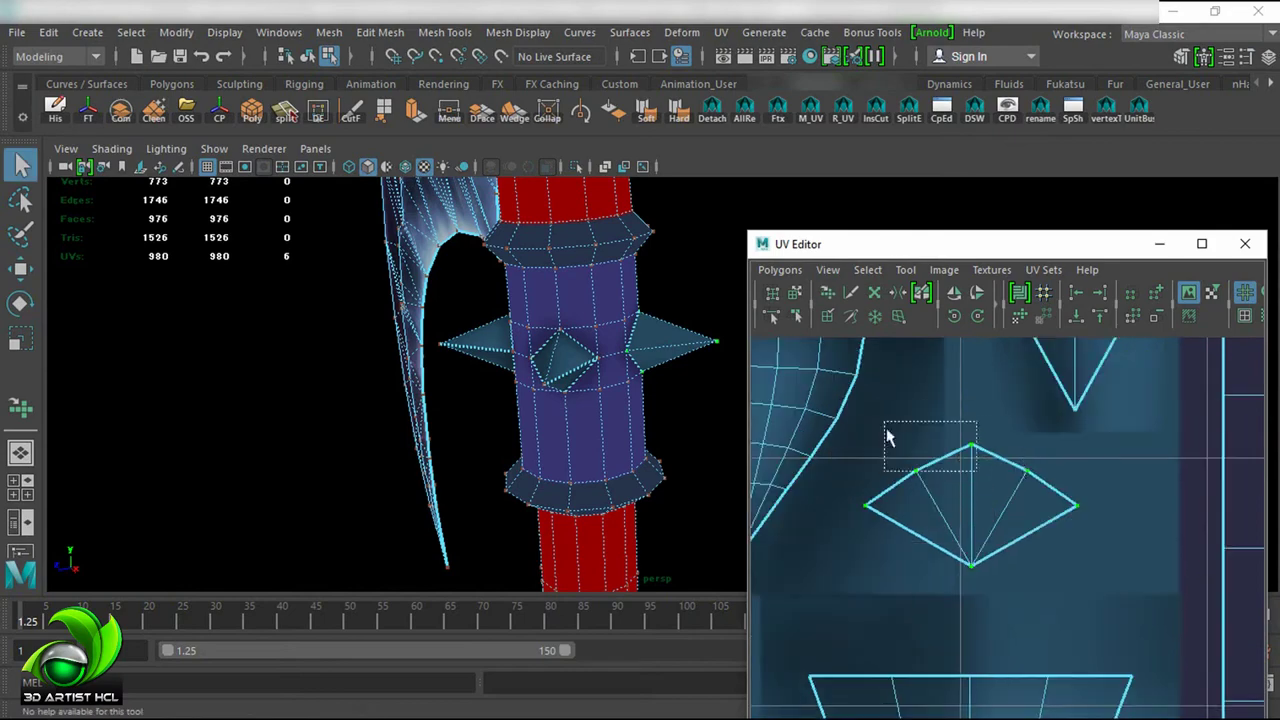
pyautogui.moveTo(886, 422); pyautogui.dragTo(1032, 484)
pyautogui.press('r')
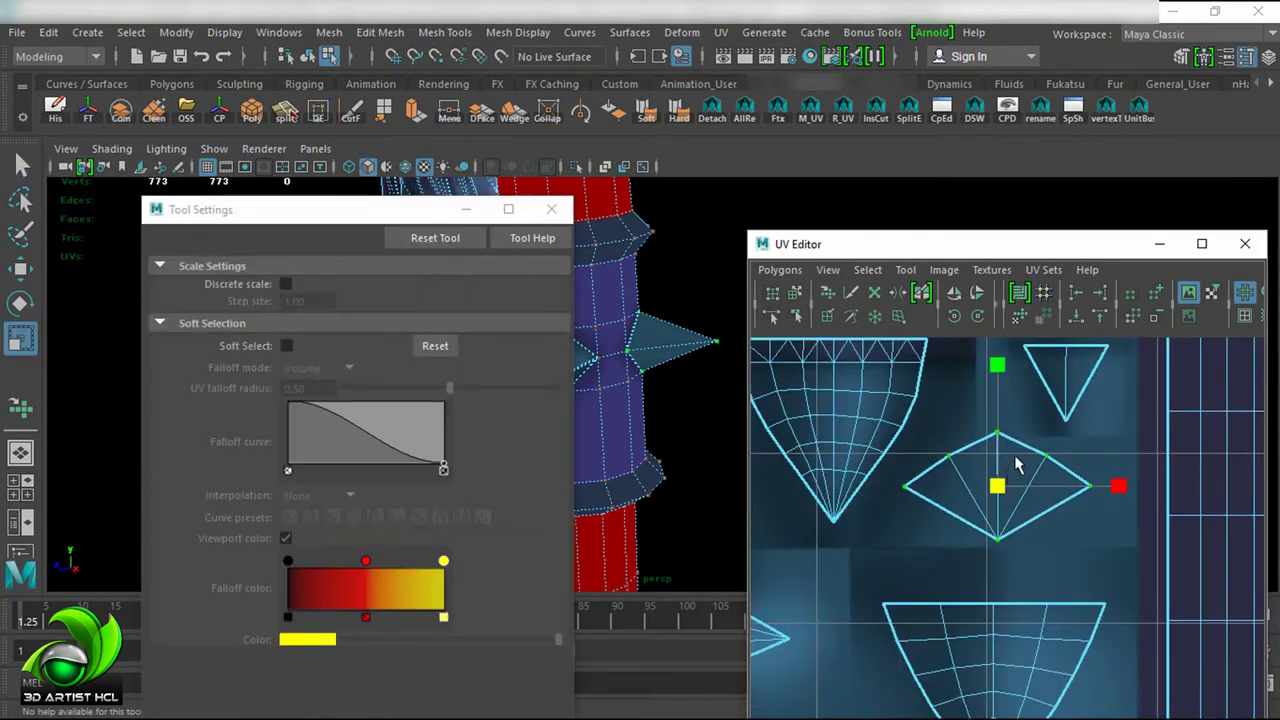
pyautogui.press('q')
pyautogui.moveTo(812, 381); pyautogui.dragTo(790, 293)
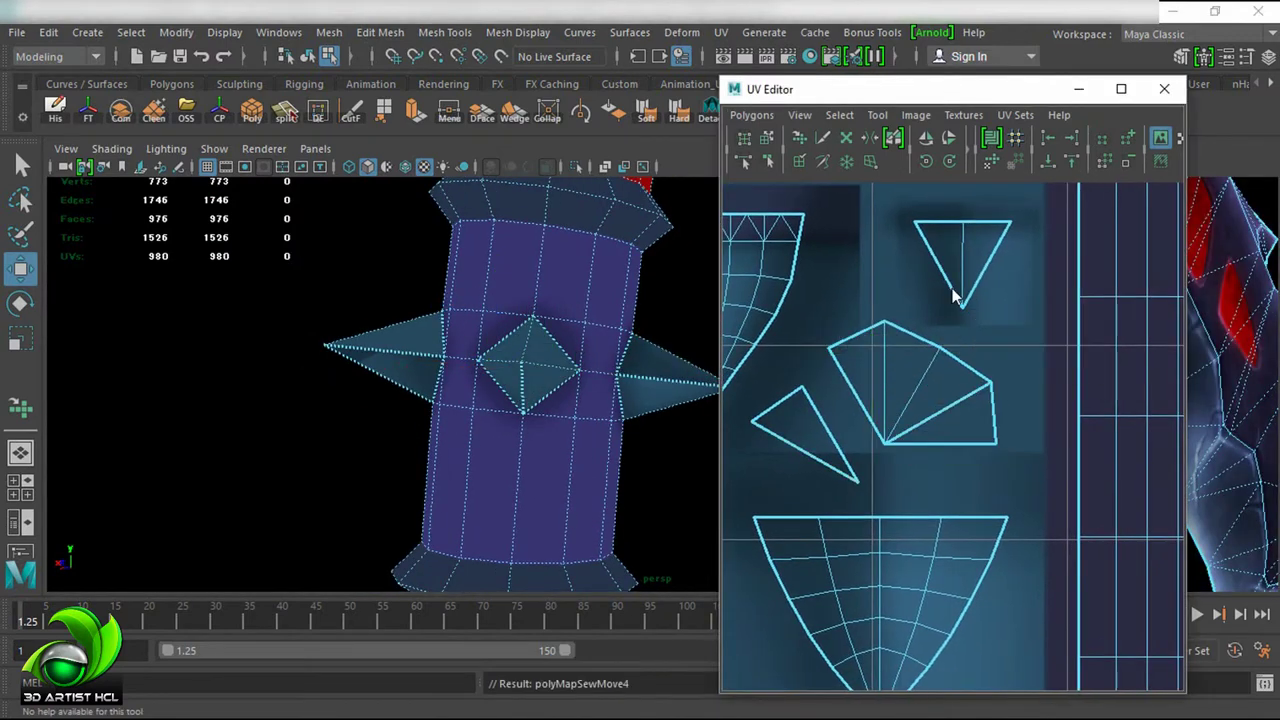
# Step: Sew the UV triangles into a pentagon shell and nudge it slightly left
pyautogui.rightClick(957, 275)
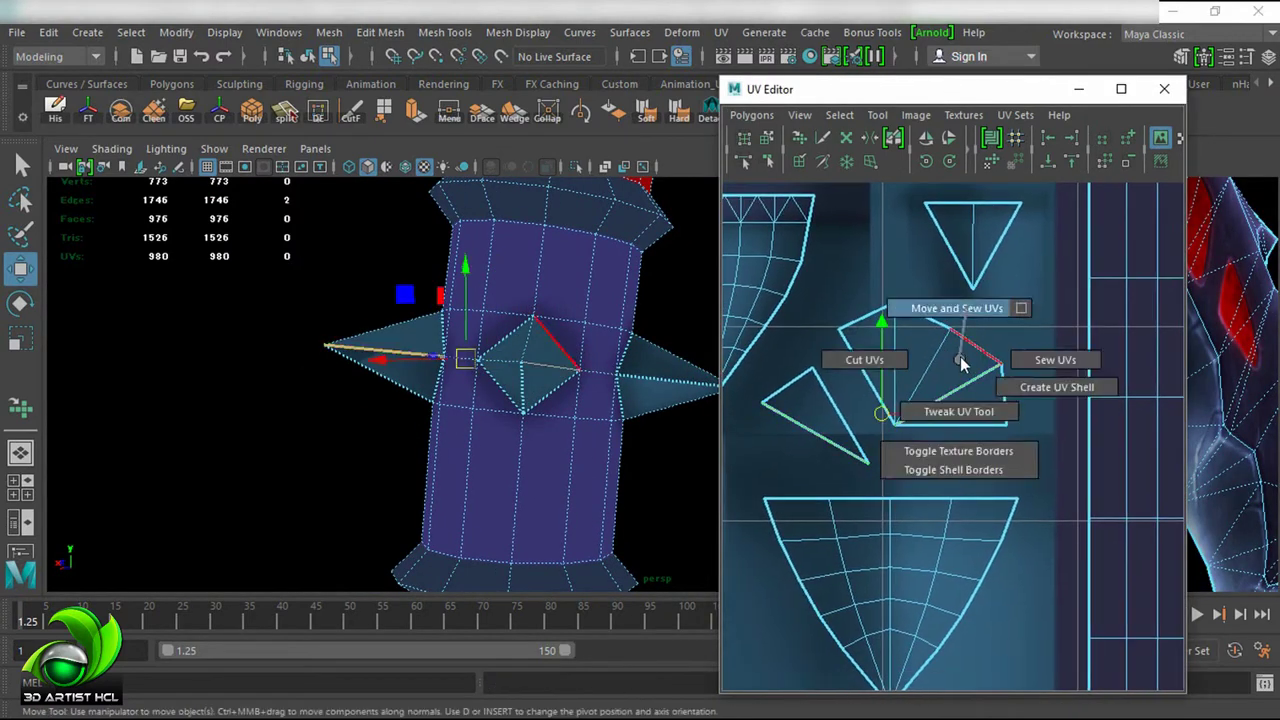
pyautogui.press('e')
pyautogui.moveTo(1001, 360); pyautogui.dragTo(980, 362)
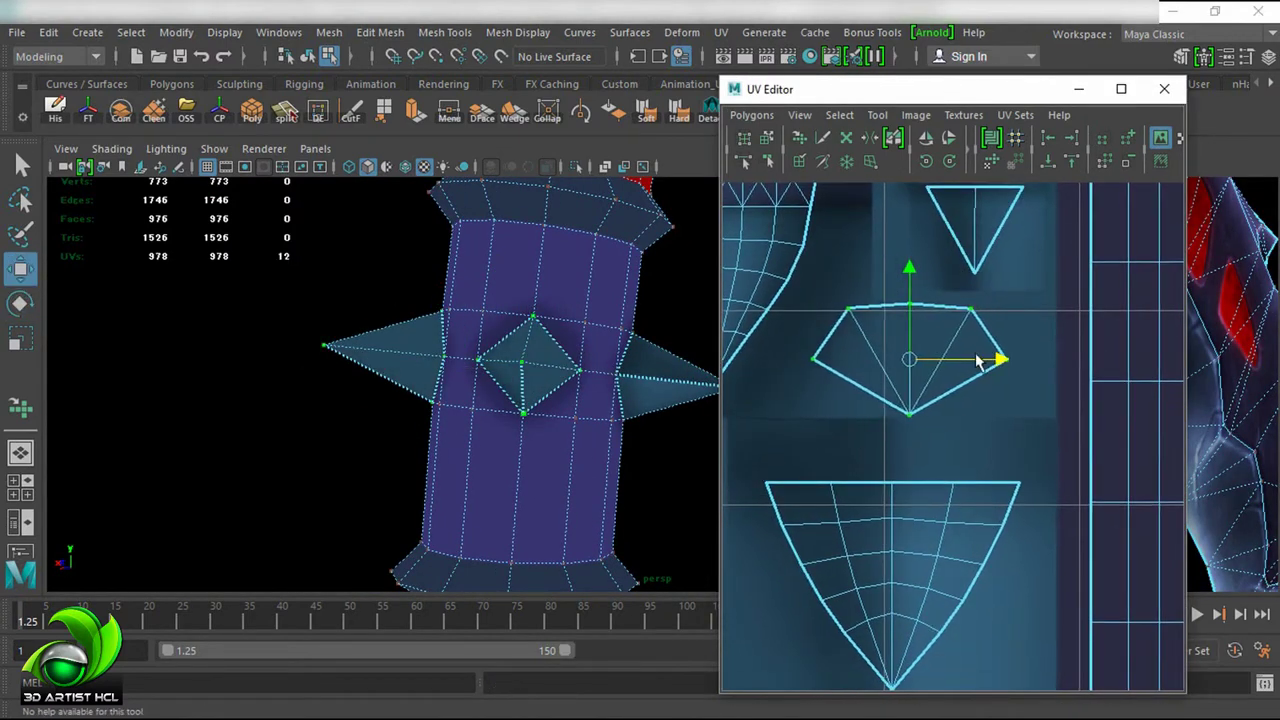
pyautogui.scroll(2, 1014, 294)
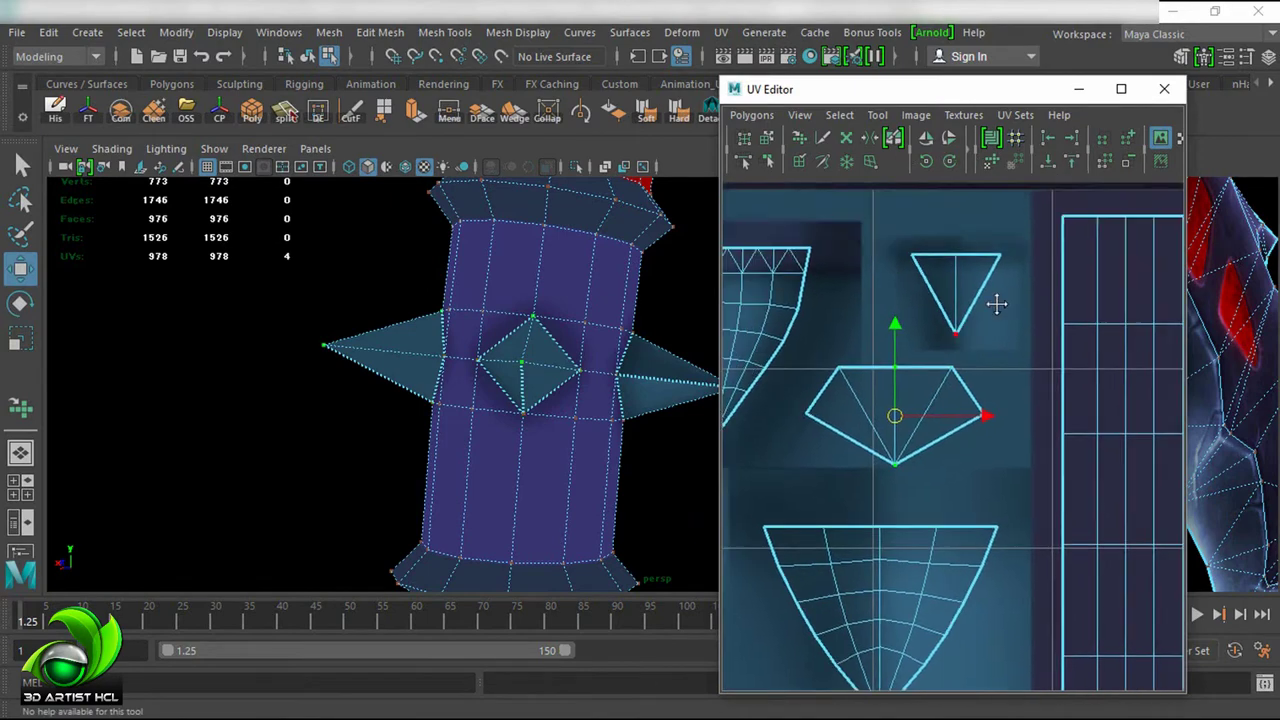
pyautogui.moveTo(560, 420)
pyautogui.mouseDown()
pyautogui.moveTo(663, 438)
pyautogui.moveTo(549, 434)
pyautogui.mouseUp()
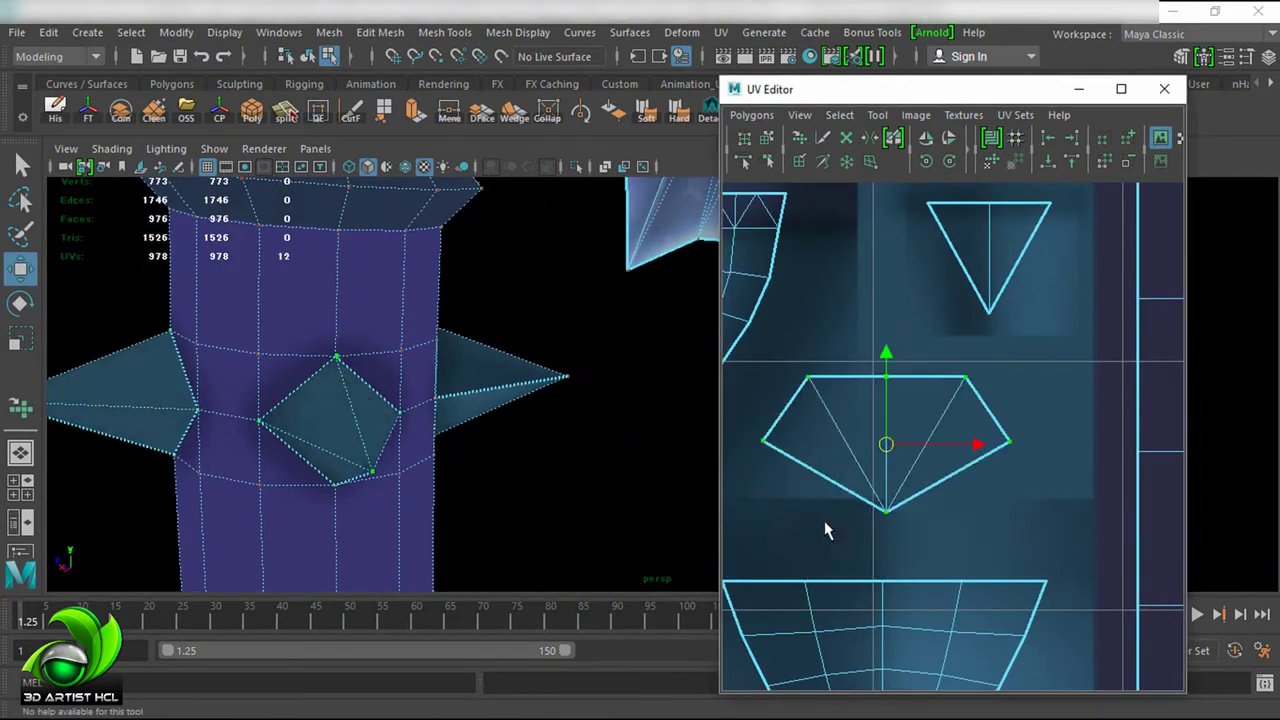
pyautogui.scroll(1, 826, 529)
# Step: Select the small triangle shell's UVs and sew it onto the pentagon
pyautogui.moveTo(437, 381); pyautogui.dragTo(586, 423)
pyautogui.scroll(-2, 1037, 531)
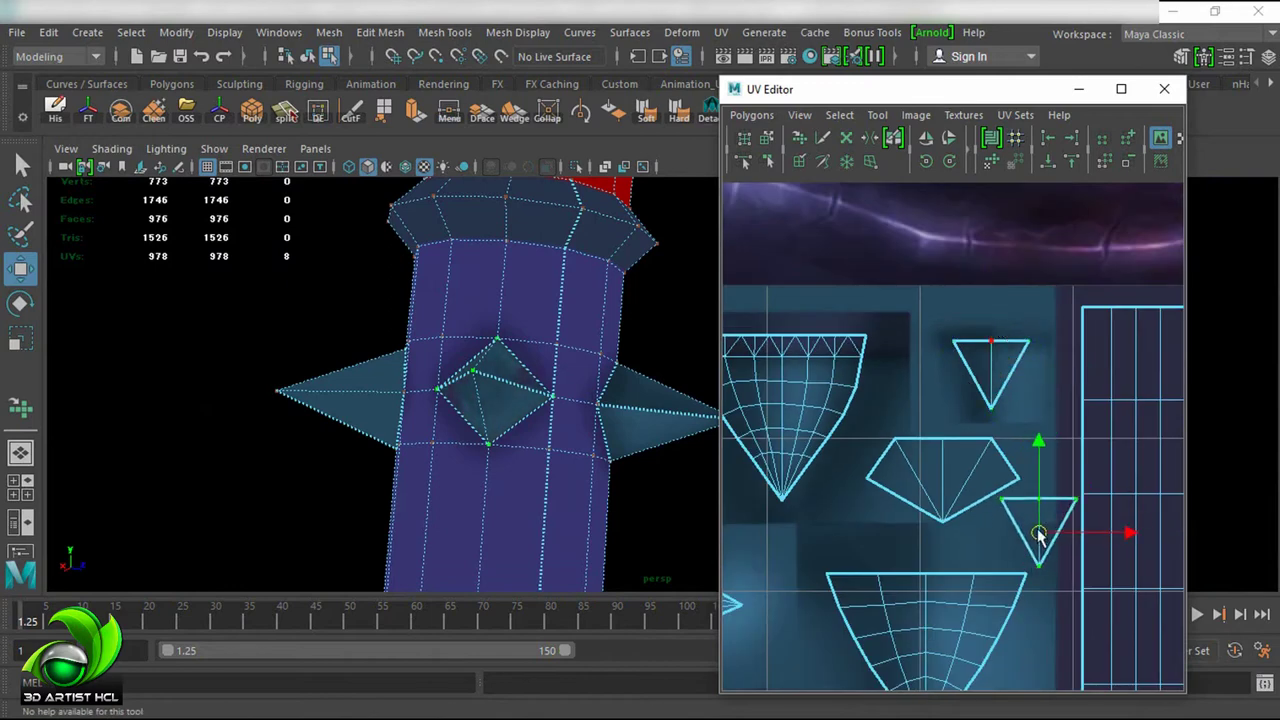
pyautogui.scroll(2, 1017, 316)
pyautogui.keyDown('shift'); pyautogui.rightClick(1016, 316); pyautogui.keyUp('shift')
pyautogui.click(1100, 263)
pyautogui.scroll(-2, 940, 307)
# Step: Move the stretched single UV back to the pentagon's corner
pyautogui.rightClick(997, 340)
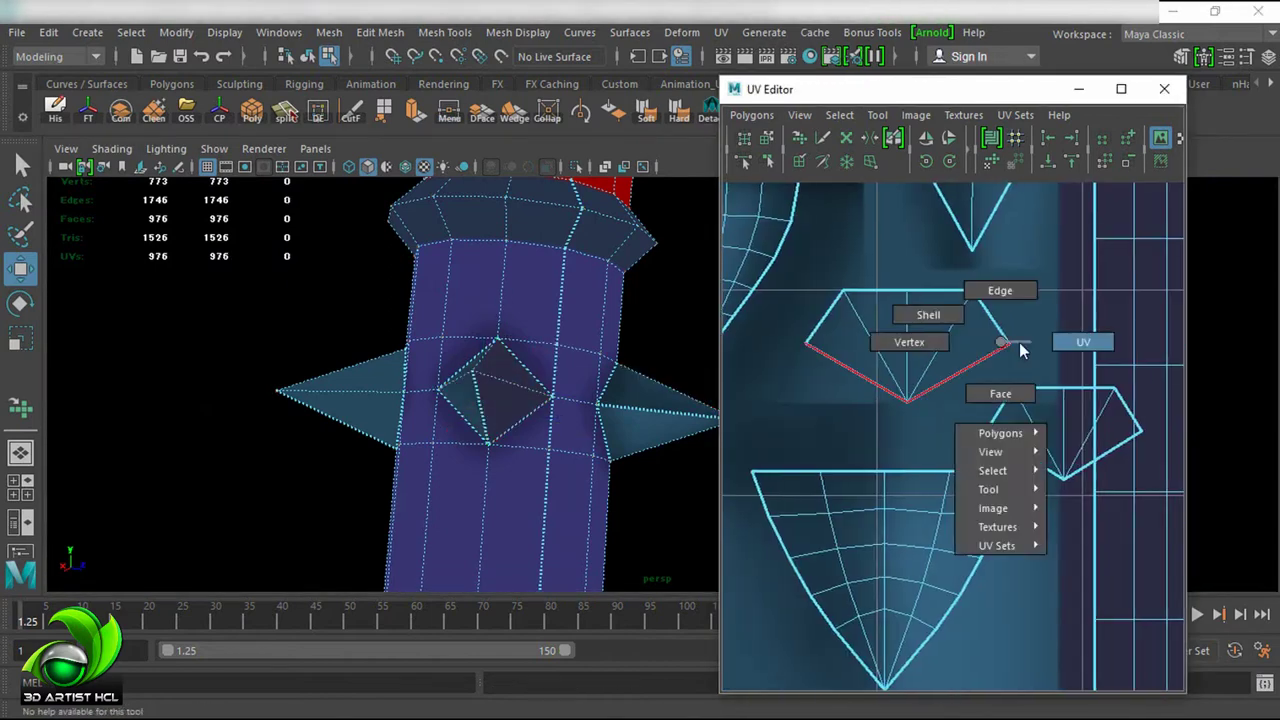
pyautogui.click(1080, 340)
pyautogui.scroll(1, 1030, 312)
pyautogui.click(988, 335)
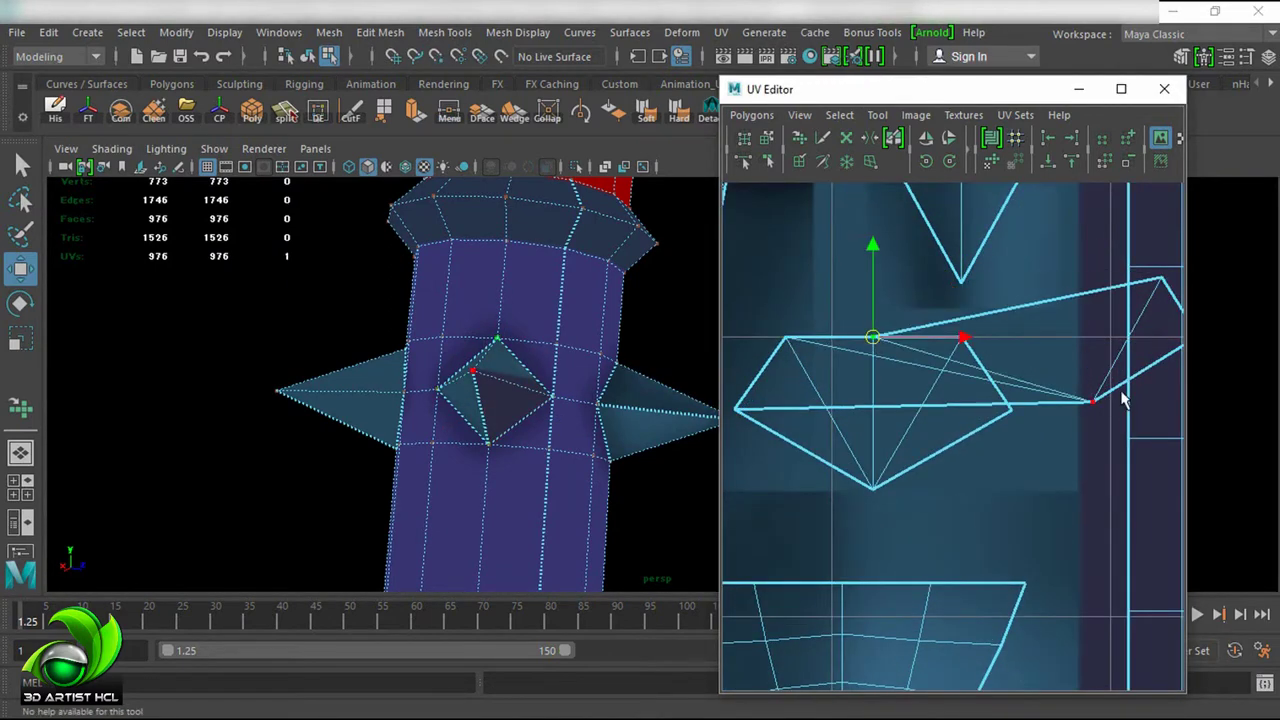
pyautogui.scroll(-2, 1122, 400)
pyautogui.moveTo(1080, 310); pyautogui.dragTo(991, 420)
pyautogui.moveTo(523, 420)
pyautogui.mouseDown()
pyautogui.moveTo(478, 445)
pyautogui.moveTo(608, 394)
pyautogui.moveTo(334, 323)
pyautogui.moveTo(474, 351)
pyautogui.moveTo(613, 494)
pyautogui.moveTo(531, 363)
pyautogui.mouseUp()
pyautogui.scroll(2, 531, 363)
# Step: Sew the spike's remaining triangle edges into the pentagon shell
pyautogui.click(942, 283)
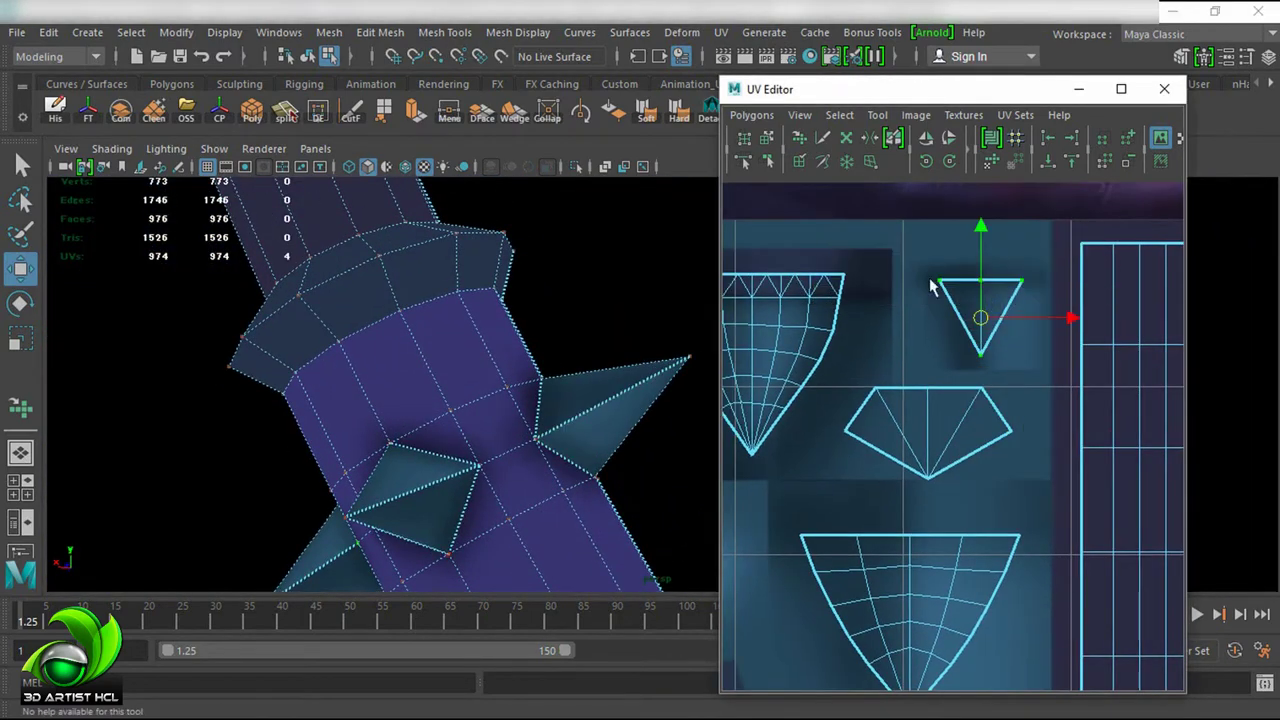
pyautogui.moveTo(600, 330)
pyautogui.mouseDown()
pyautogui.moveTo(640, 309)
pyautogui.moveTo(604, 371)
pyautogui.moveTo(520, 380)
pyautogui.moveTo(550, 330)
pyautogui.moveTo(237, 466)
pyautogui.moveTo(351, 297)
pyautogui.moveTo(520, 330)
pyautogui.mouseUp()
pyautogui.rightClick(1074, 297)
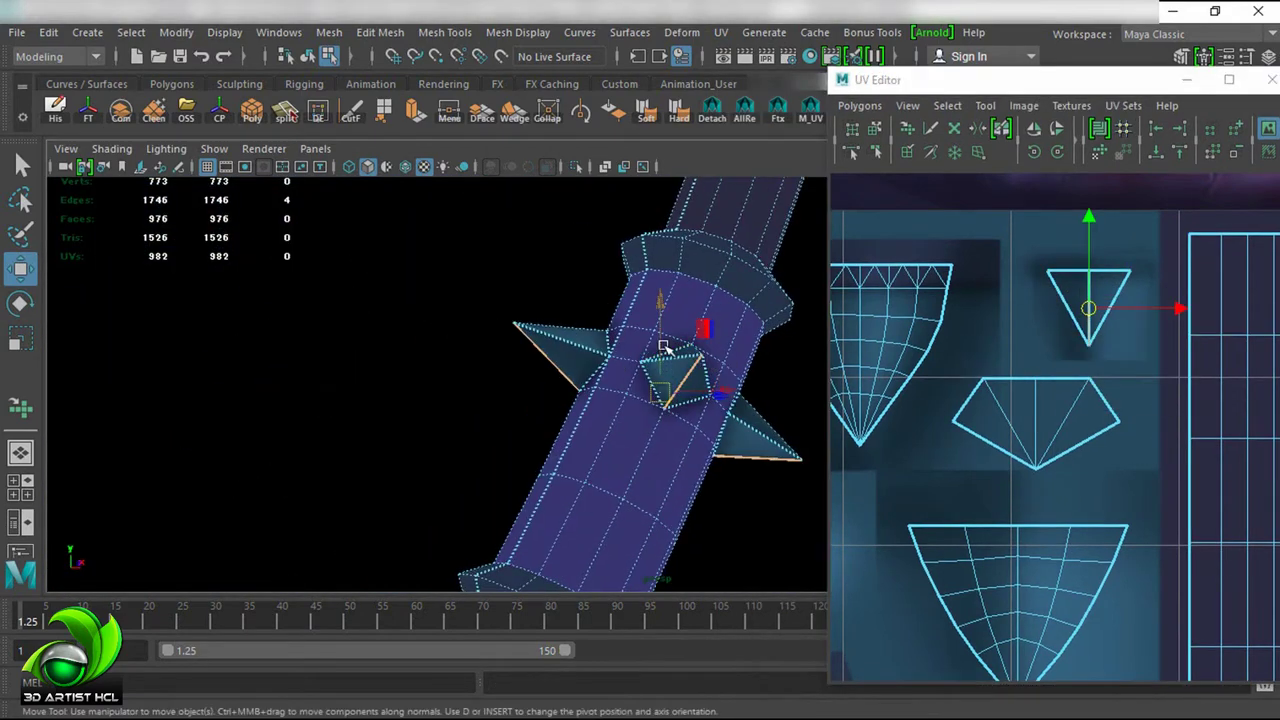
pyautogui.moveTo(663, 347)
pyautogui.mouseDown()
pyautogui.moveTo(666, 449)
pyautogui.moveTo(751, 371)
pyautogui.moveTo(580, 366)
pyautogui.mouseUp()
pyautogui.click(1050, 263)
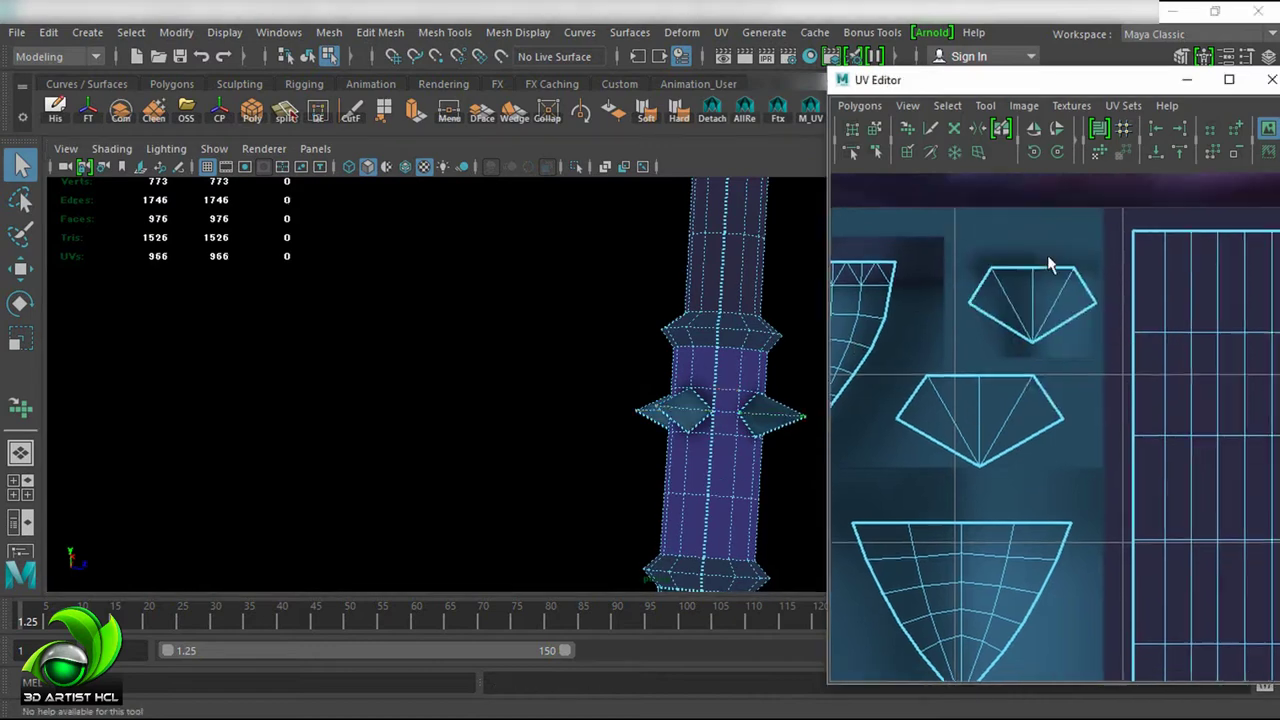
# Step: Select all the pentagon shell's UVs and bring up the 512×512 PNG UV Snapshot dialog
pyautogui.click(1026, 345)
pyautogui.press('w')
pyautogui.moveTo(1095, 280); pyautogui.dragTo(912, 422)
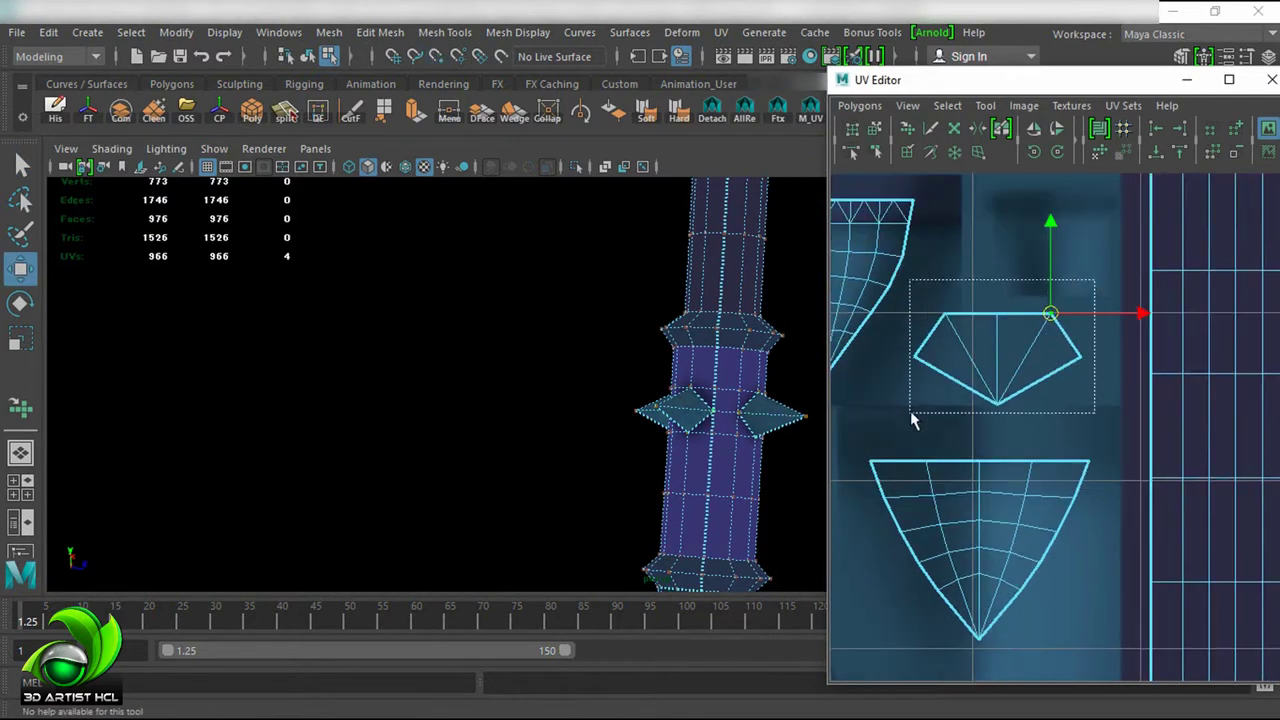
pyautogui.scroll(-5, 557, 474)
pyautogui.scroll(-2, 1022, 325)
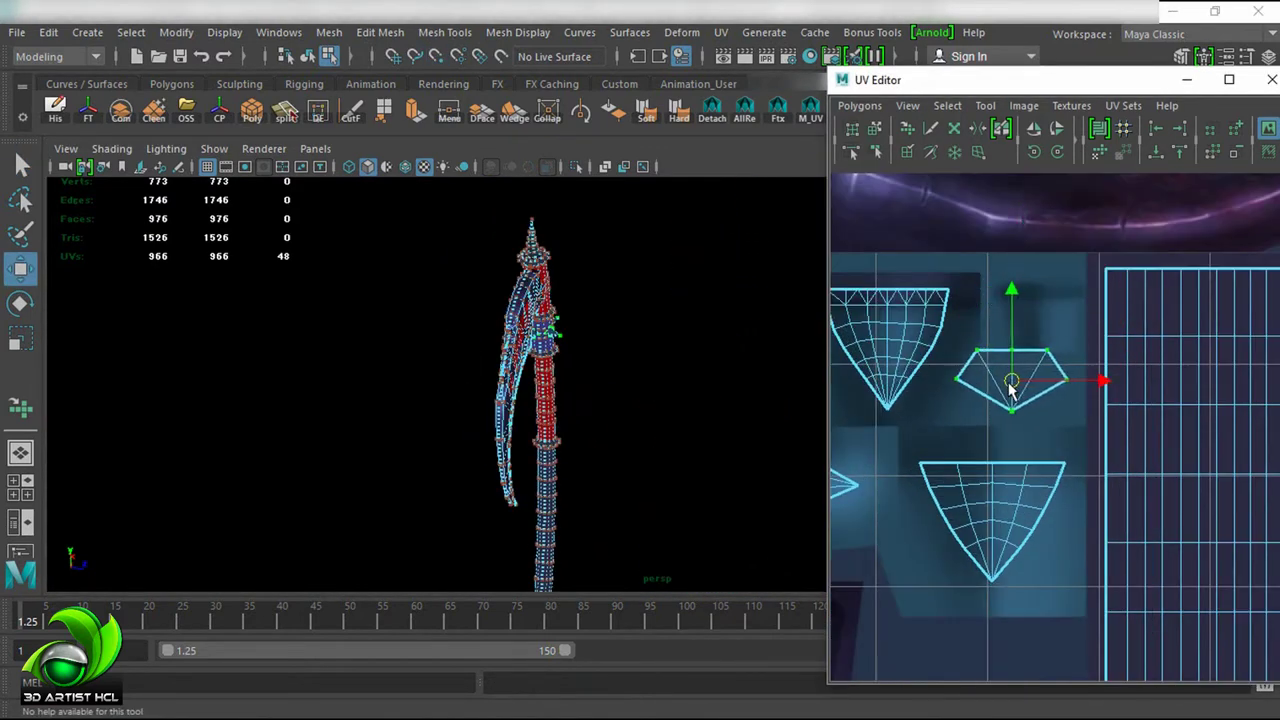
pyautogui.scroll(-3, 1006, 390)
pyautogui.scroll(-3, 1006, 390)
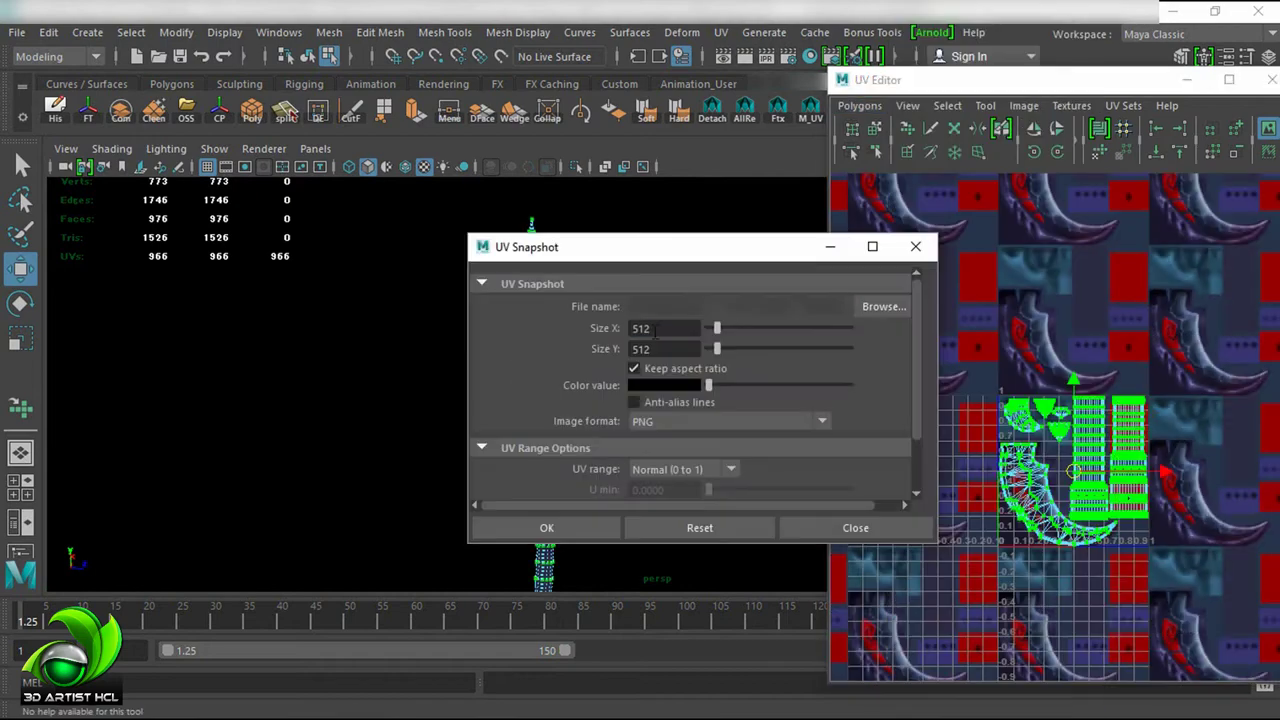
# Step: Enter 1024 for the UV snapshot size and choose Targa as the image format
pyautogui.write('1024')
pyautogui.press('Tab')
pyautogui.click(821, 421)
pyautogui.scroll(-2, 821, 531)
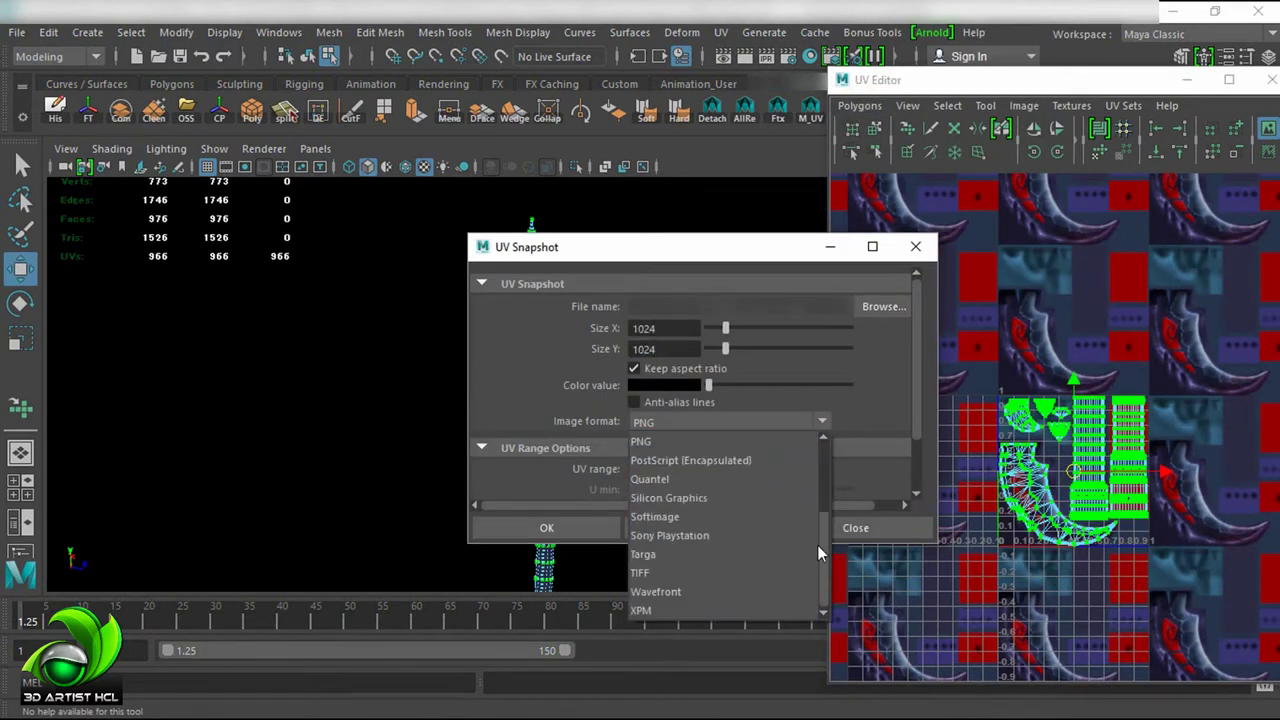
pyautogui.click(740, 554)
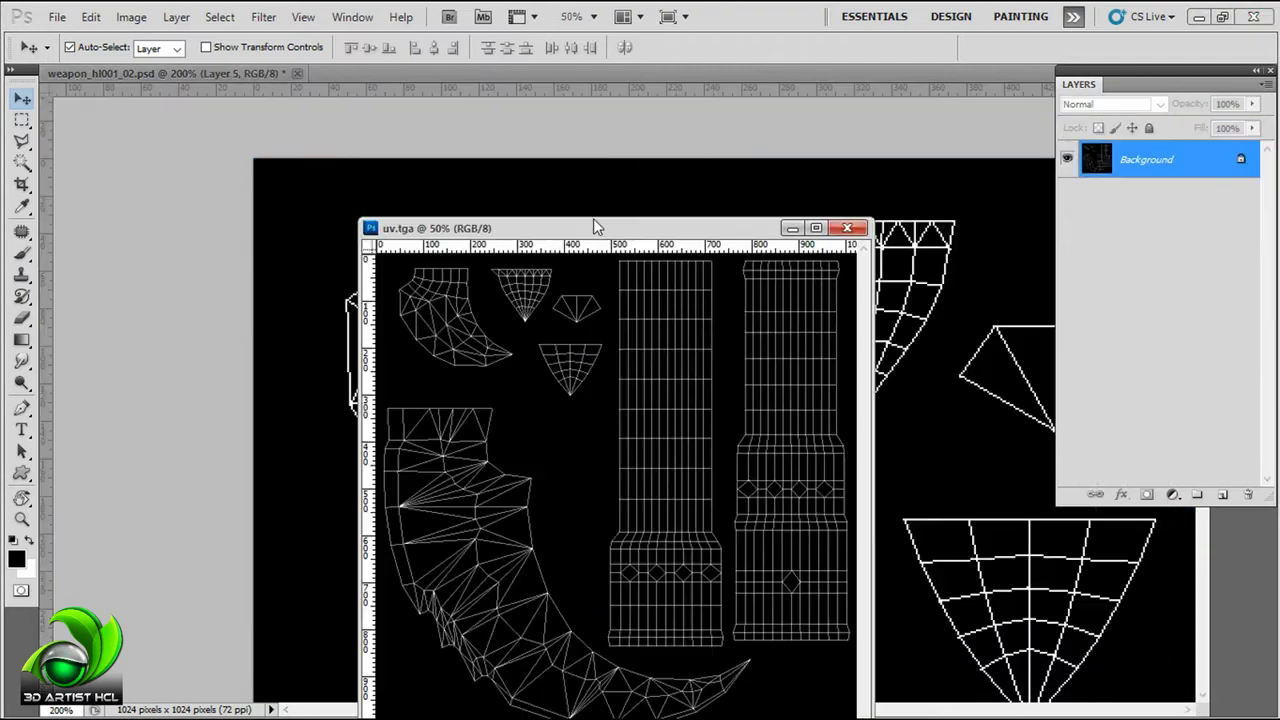
# Step: Select Layer 2, then the Color Fill 7 layer in the Layers panel
pyautogui.click(1101, 210)
pyautogui.scroll(-1, 1259, 196)
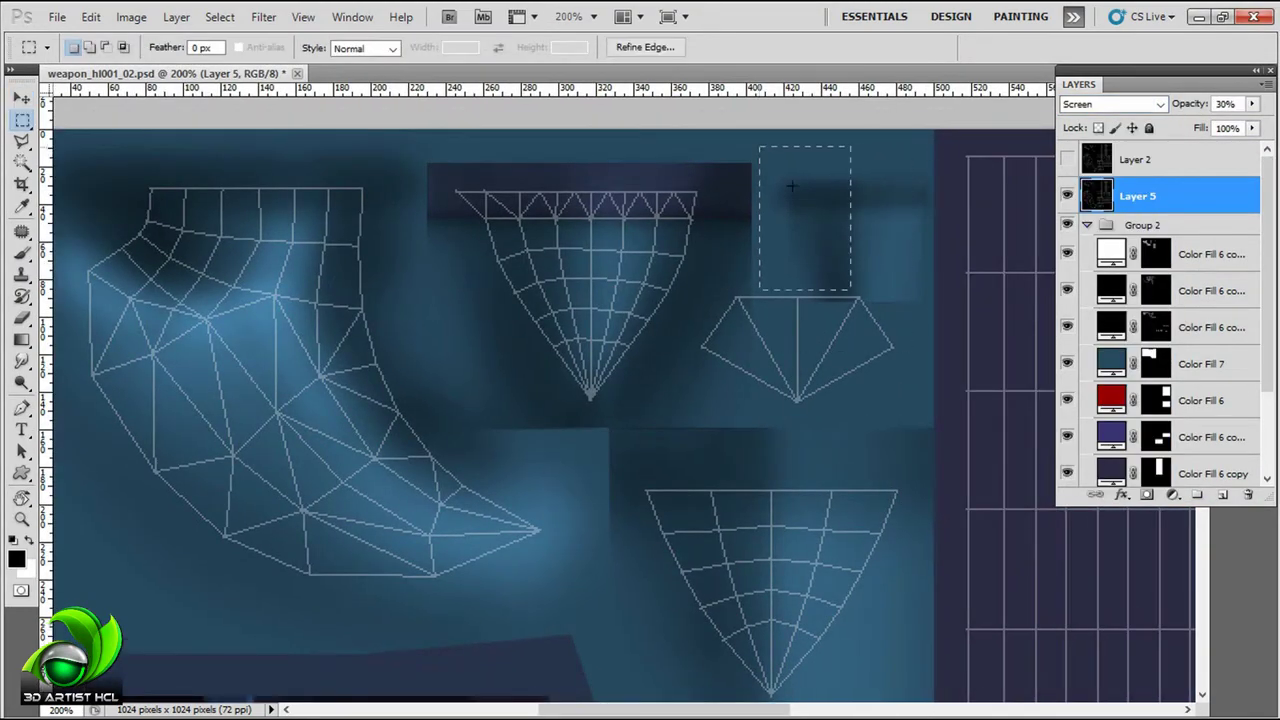
pyautogui.click(1150, 364)
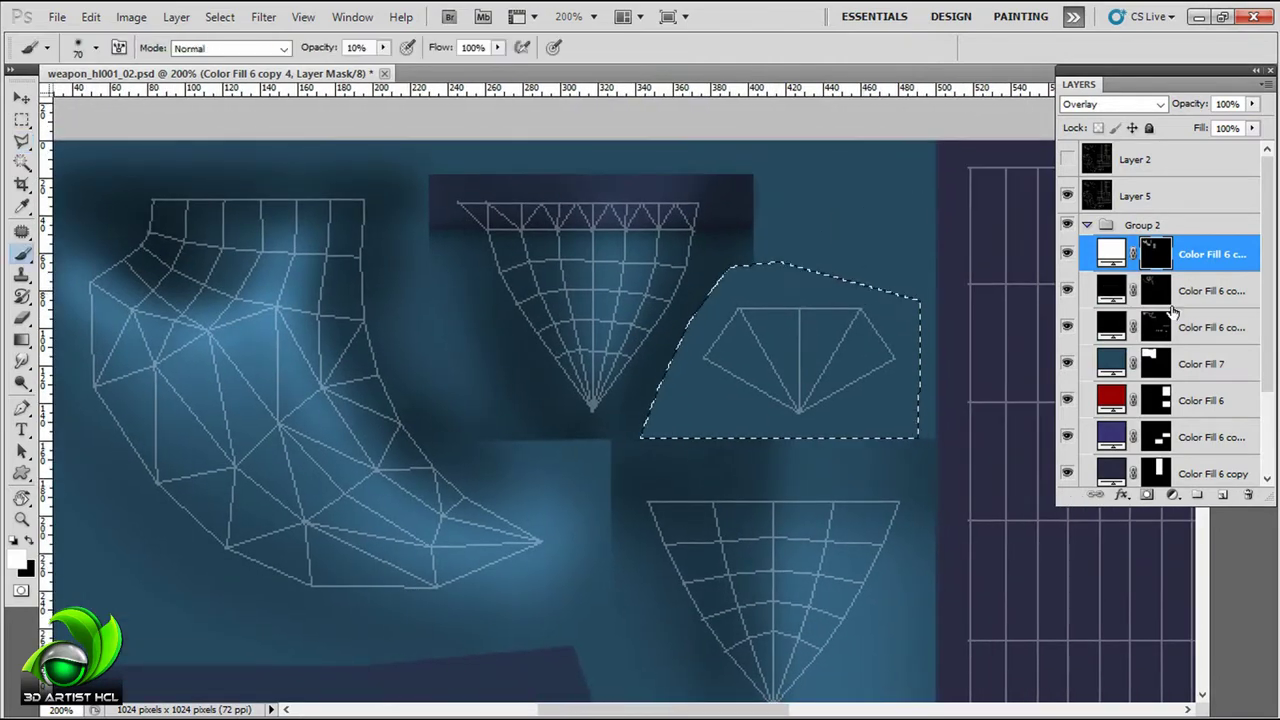
# Step: Zoom in on the pentagon area and target the layer mask with a white brush
pyautogui.hotkey('ctrl', '+')
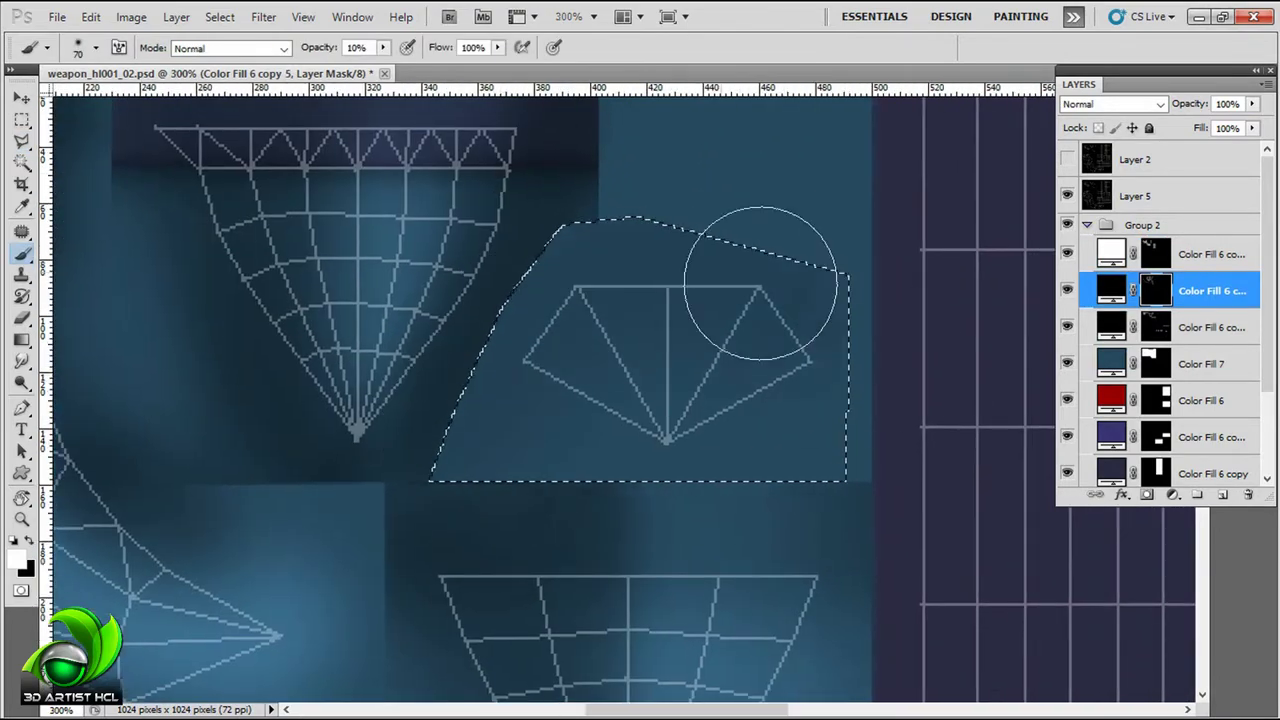
pyautogui.moveTo(758, 295); pyautogui.dragTo(821, 303)
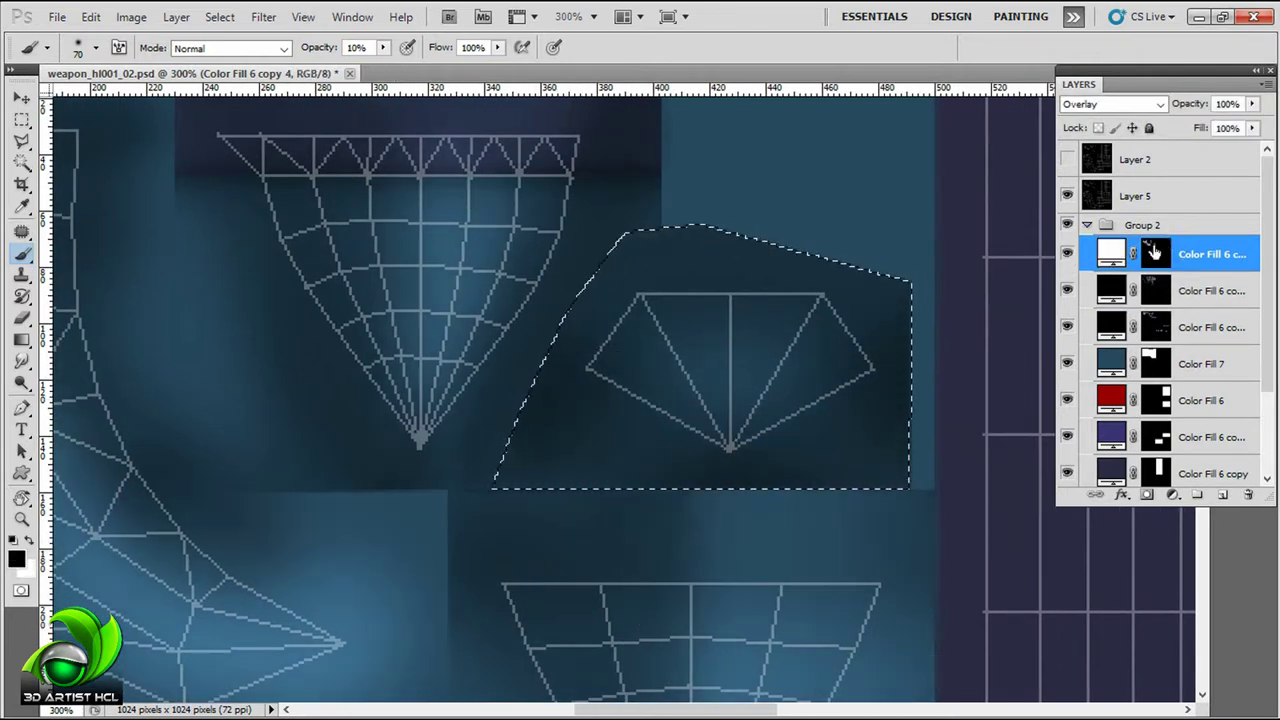
pyautogui.click(1153, 252)
pyautogui.press('x')
pyautogui.press('[')
pyautogui.press('[')
pyautogui.press('[')
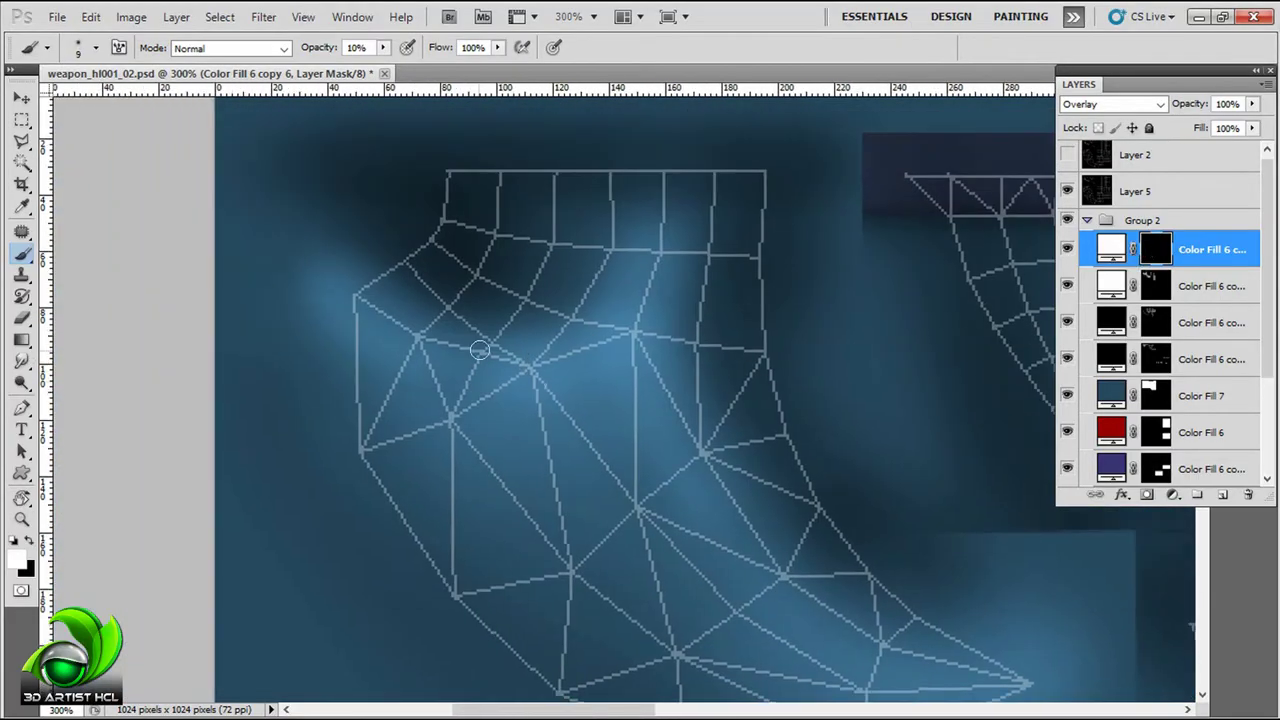
# Step: Rotate the canvas to follow the blade curve while painting soft highlights
pyautogui.press('r')
pyautogui.moveTo(536, 349); pyautogui.dragTo(775, 444)
pyautogui.moveTo(779, 327)
pyautogui.mouseDown()
pyautogui.moveTo(675, 365)
pyautogui.moveTo(735, 256)
pyautogui.mouseUp()
pyautogui.press('r')
pyautogui.press('r')
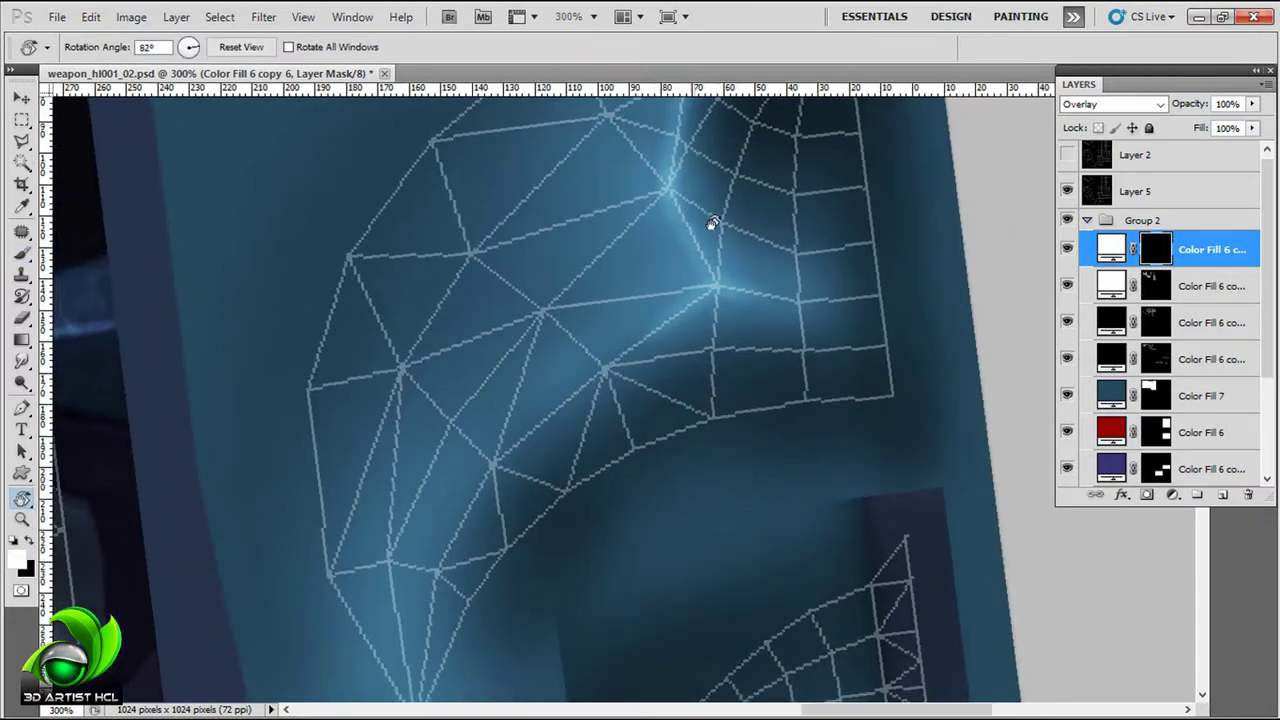
pyautogui.press('r')
pyautogui.moveTo(444, 643)
pyautogui.mouseDown()
pyautogui.moveTo(771, 266)
pyautogui.moveTo(838, 252)
pyautogui.mouseUp()
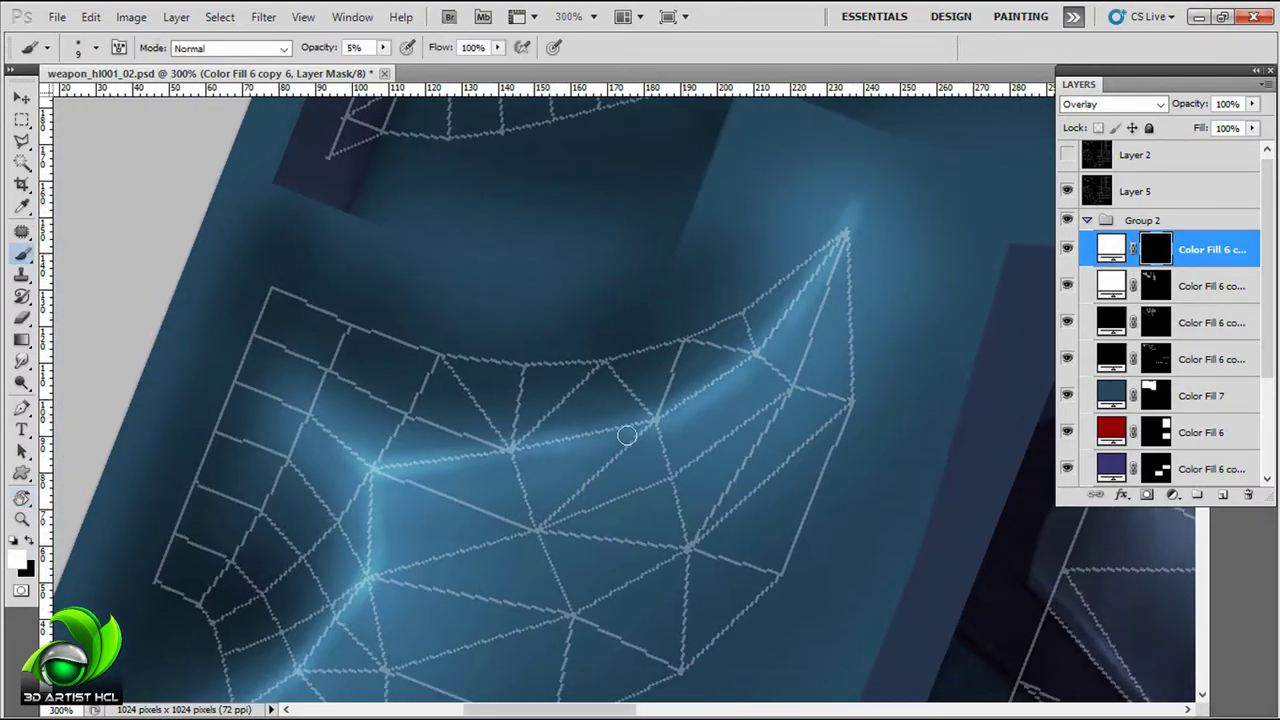
pyautogui.moveTo(362, 590); pyautogui.dragTo(497, 435)
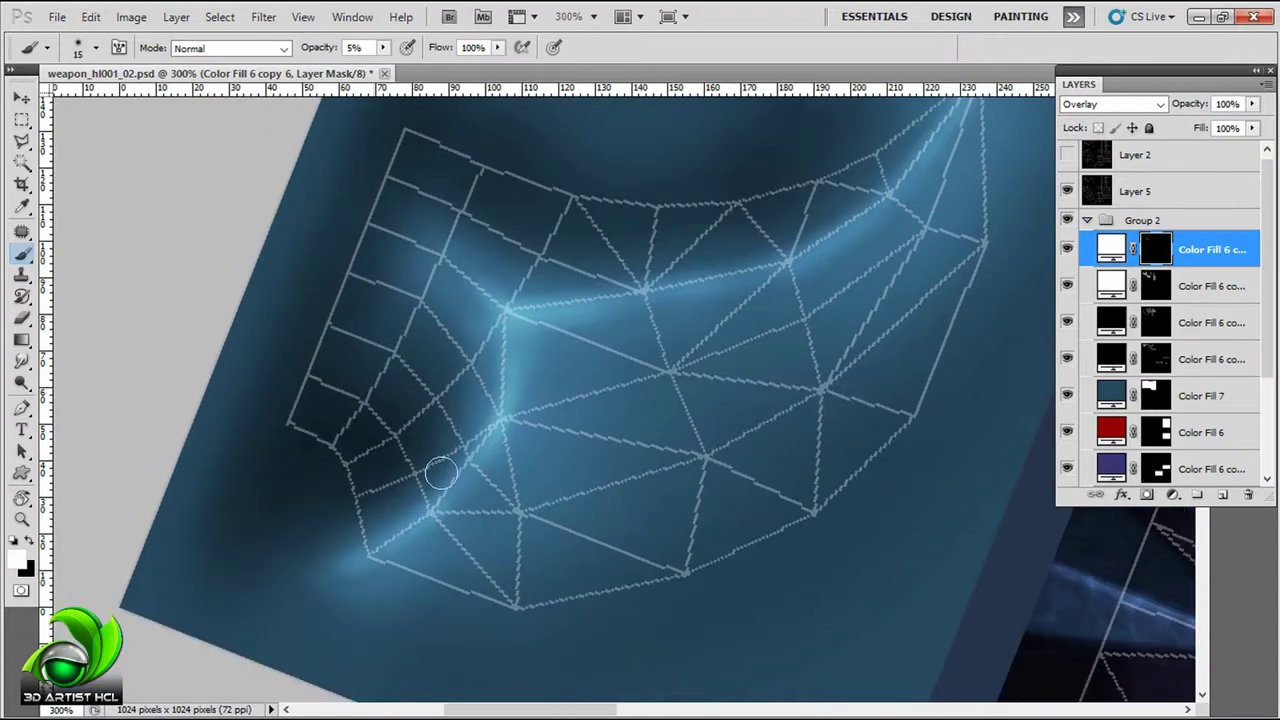
# Step: Keep rotating the view and painting glowing highlights along the blade's upper curve
pyautogui.press('r')
pyautogui.moveTo(475, 353)
pyautogui.mouseDown()
pyautogui.moveTo(820, 249)
pyautogui.moveTo(586, 351)
pyautogui.mouseUp()
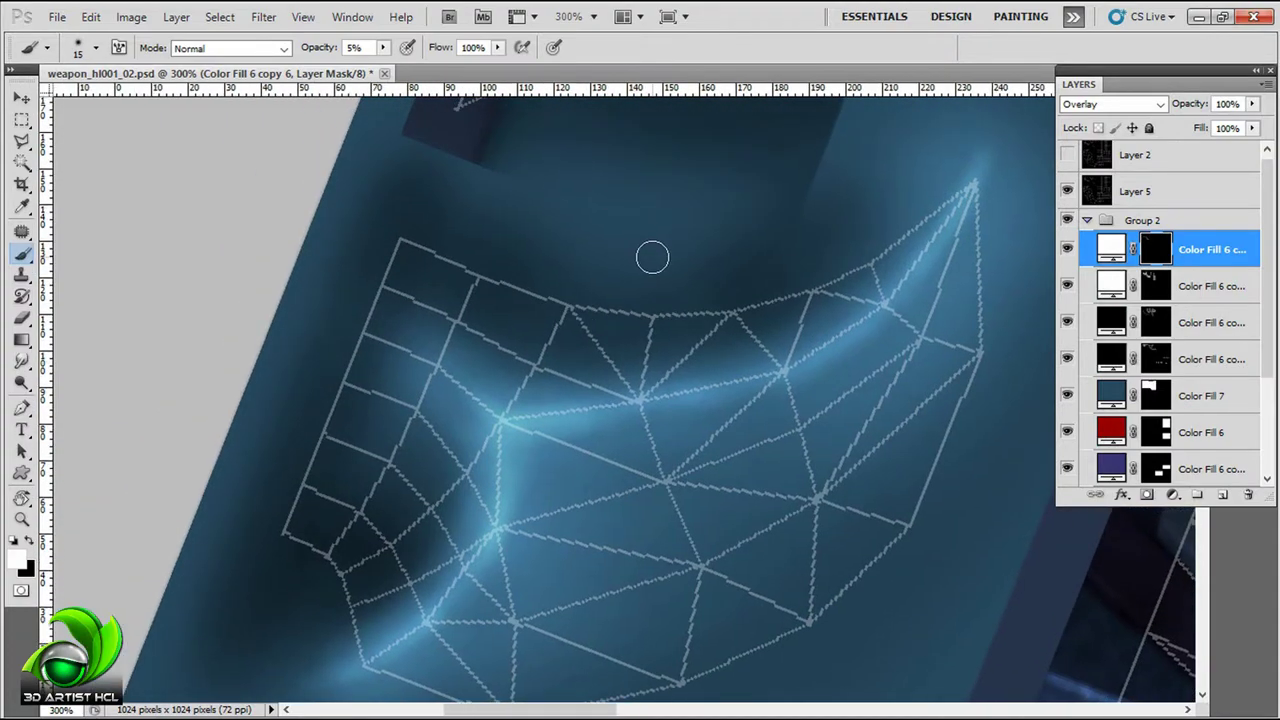
pyautogui.press('r')
pyautogui.moveTo(651, 257)
pyautogui.mouseDown()
pyautogui.moveTo(973, 388)
pyautogui.moveTo(706, 240)
pyautogui.moveTo(820, 303)
pyautogui.moveTo(677, 346)
pyautogui.mouseUp()
pyautogui.press('r')
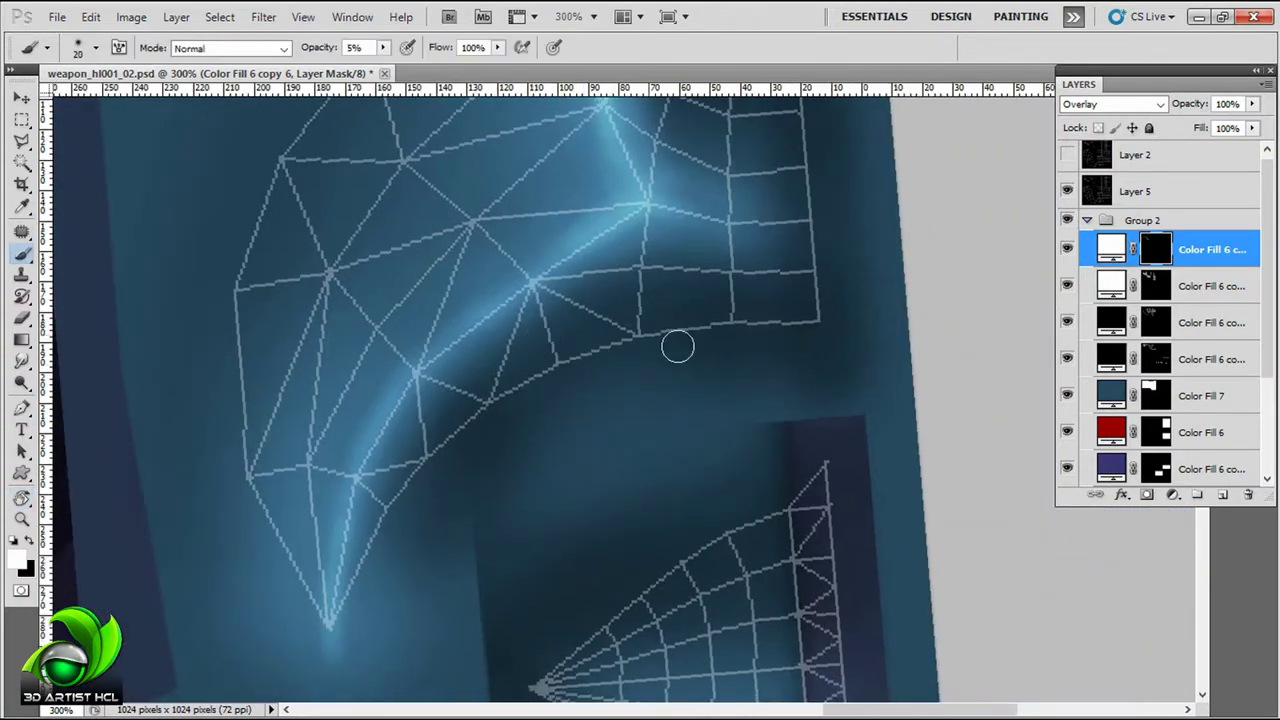
pyautogui.press('r')
pyautogui.moveTo(549, 337); pyautogui.dragTo(593, 248)
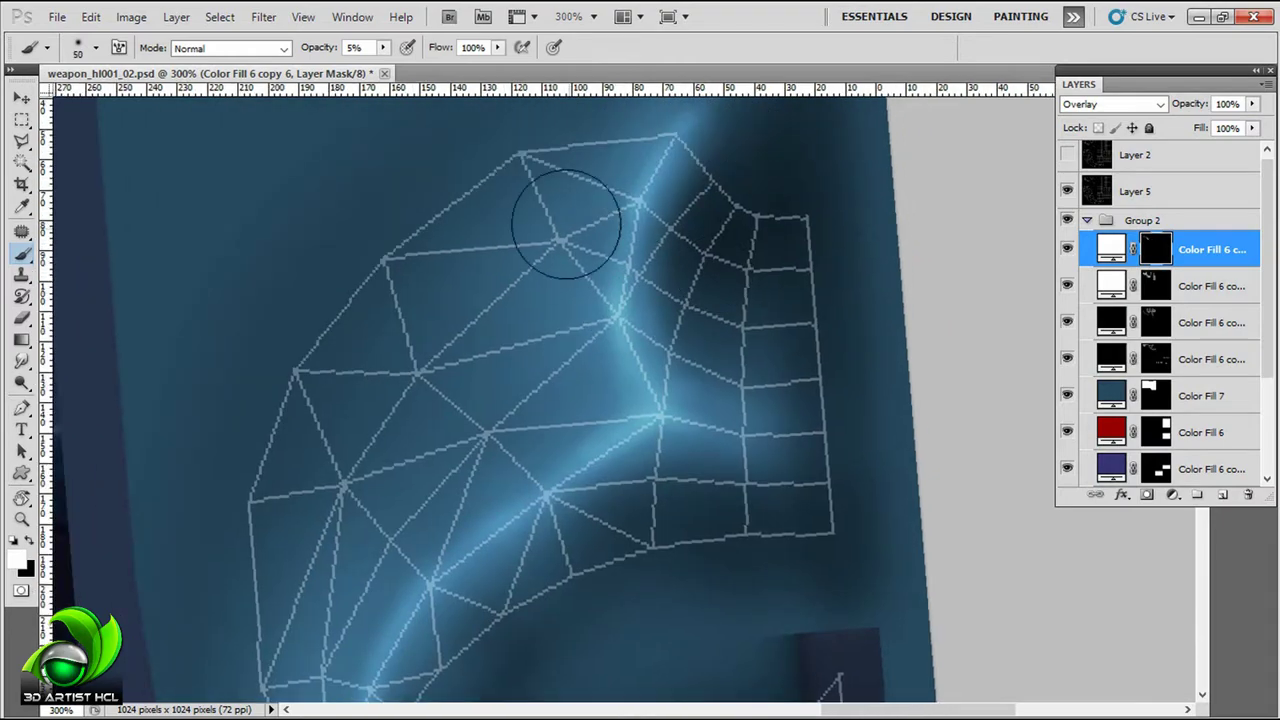
pyautogui.press('r')
pyautogui.moveTo(481, 494); pyautogui.dragTo(500, 371)
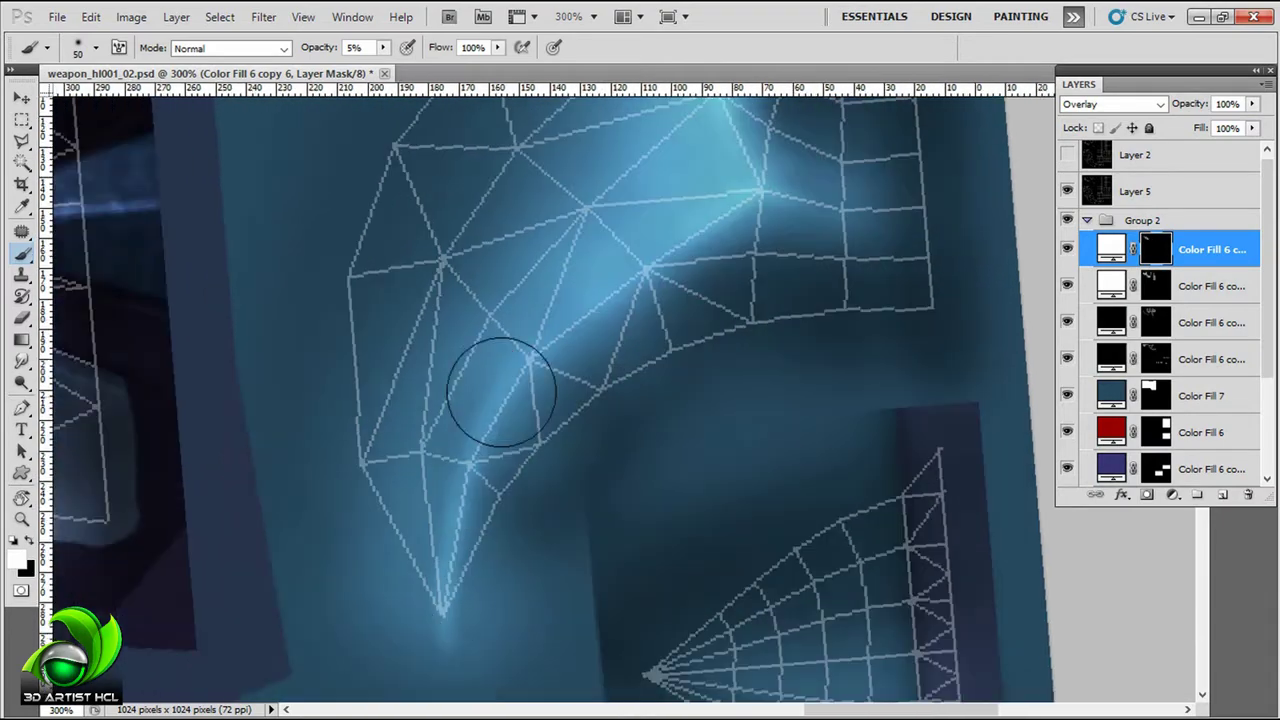
pyautogui.press('r')
pyautogui.moveTo(652, 391); pyautogui.dragTo(518, 374)
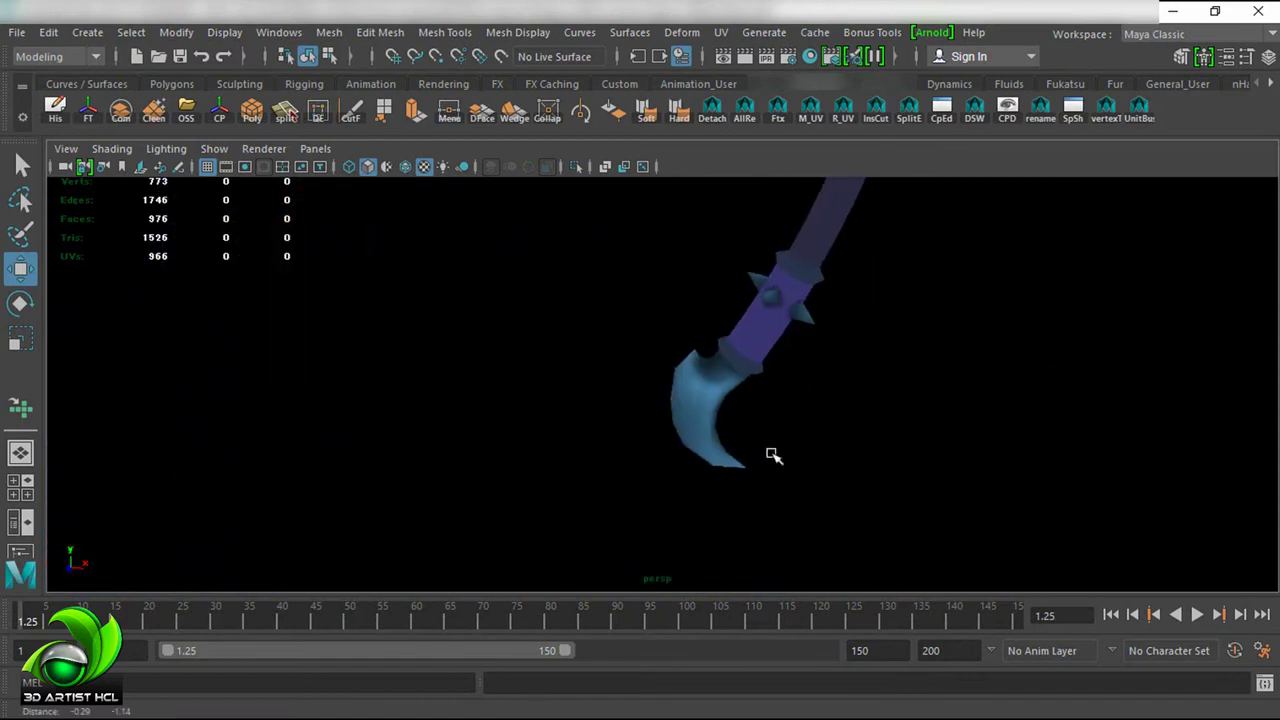
# Step: Inspect the blade texture in Maya, then zoom out on the whole texture in Photoshop
pyautogui.moveTo(774, 456)
pyautogui.mouseDown()
pyautogui.moveTo(991, 420)
pyautogui.moveTo(731, 260)
pyautogui.mouseUp()
pyautogui.scroll(5, 1014, 403)
pyautogui.moveTo(1014, 403)
pyautogui.mouseDown()
pyautogui.moveTo(831, 404)
pyautogui.moveTo(934, 309)
pyautogui.moveTo(966, 337)
pyautogui.moveTo(814, 331)
pyautogui.moveTo(843, 316)
pyautogui.mouseUp()
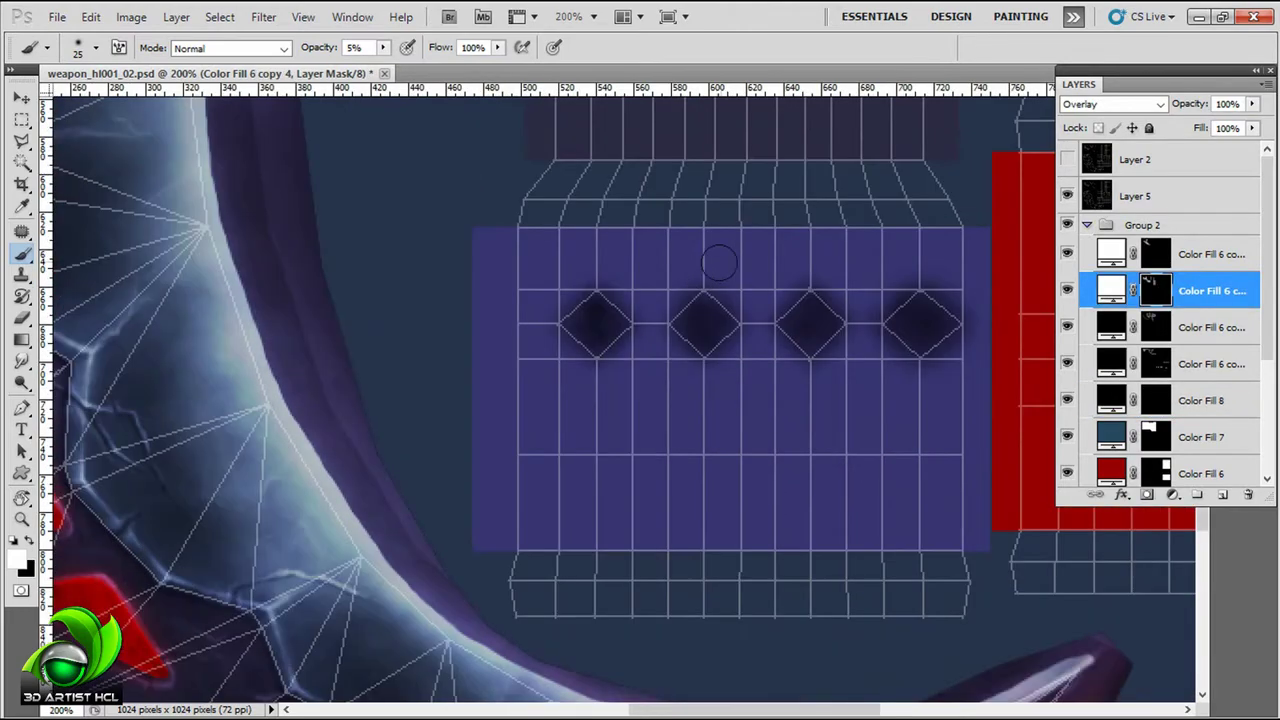
pyautogui.hotkey('ctrl', '-')
pyautogui.hotkey('ctrl', '-')
pyautogui.press('m')
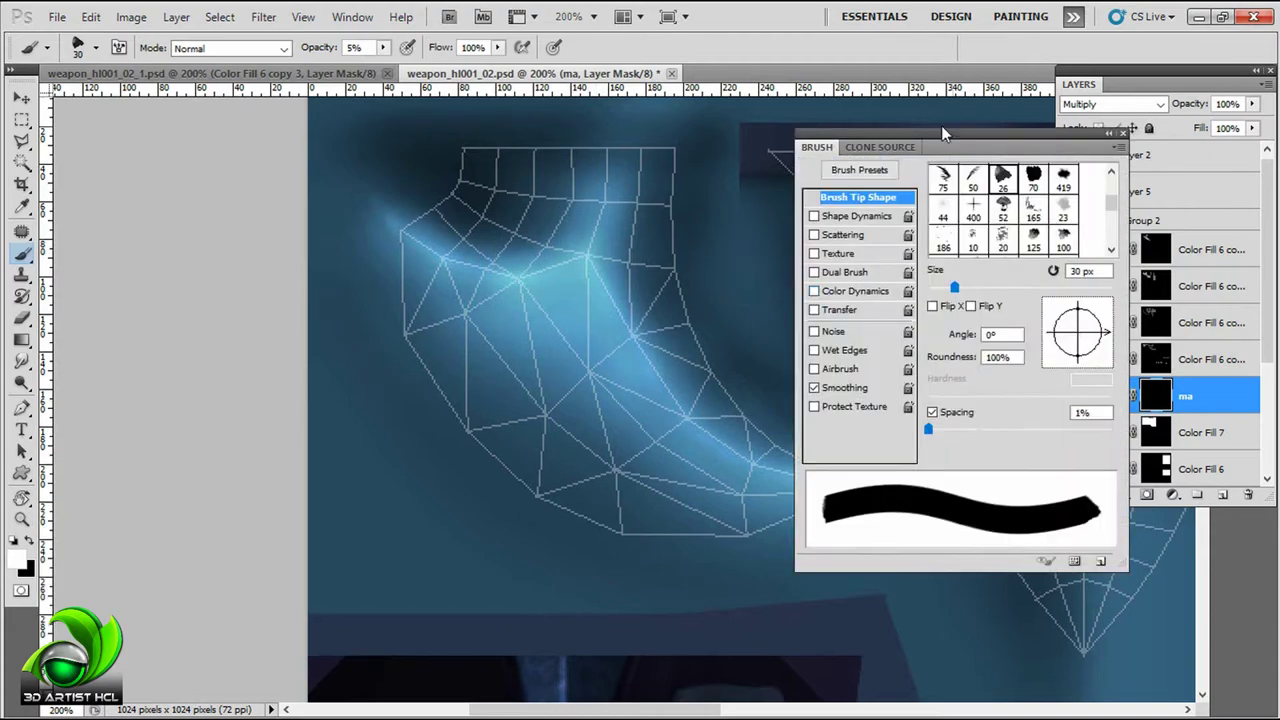
pyautogui.moveTo(941, 133); pyautogui.dragTo(746, 133)
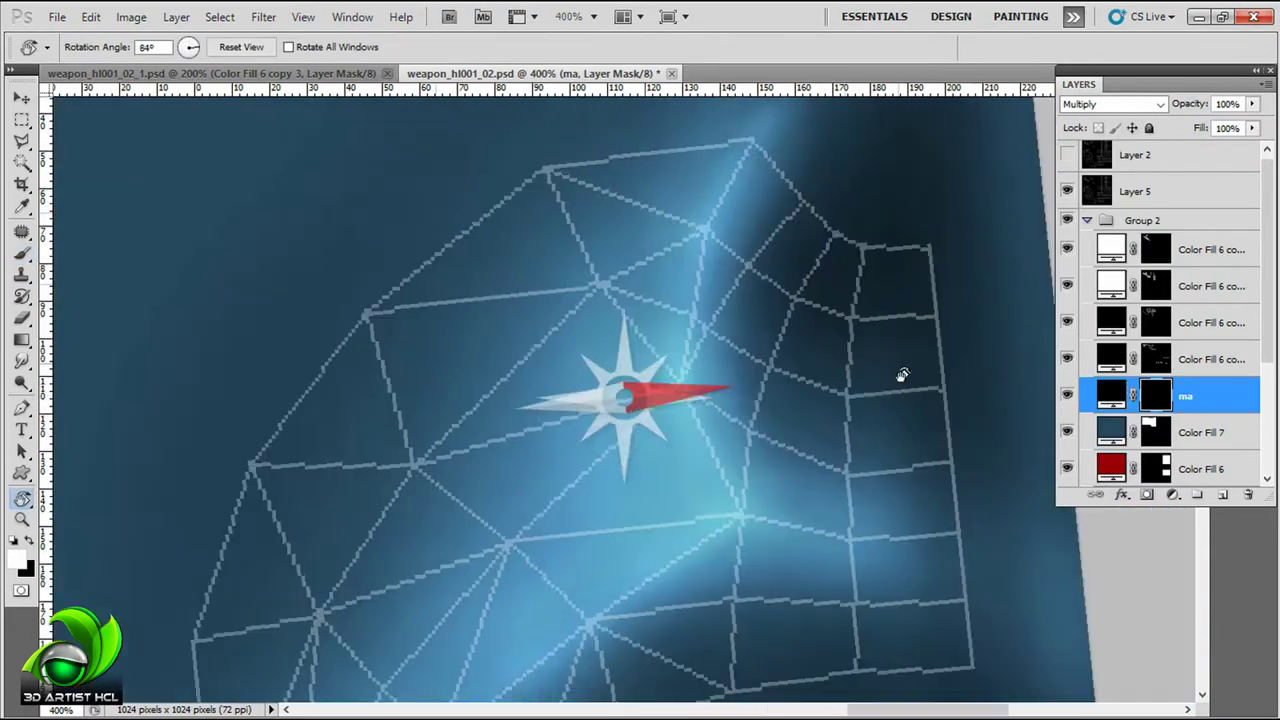
# Step: Rotate and pan the canvas across the blade ready to paint the ma mask
pyautogui.moveTo(902, 375); pyautogui.dragTo(640, 260)
pyautogui.press('b')
pyautogui.press('r')
pyautogui.press('b')
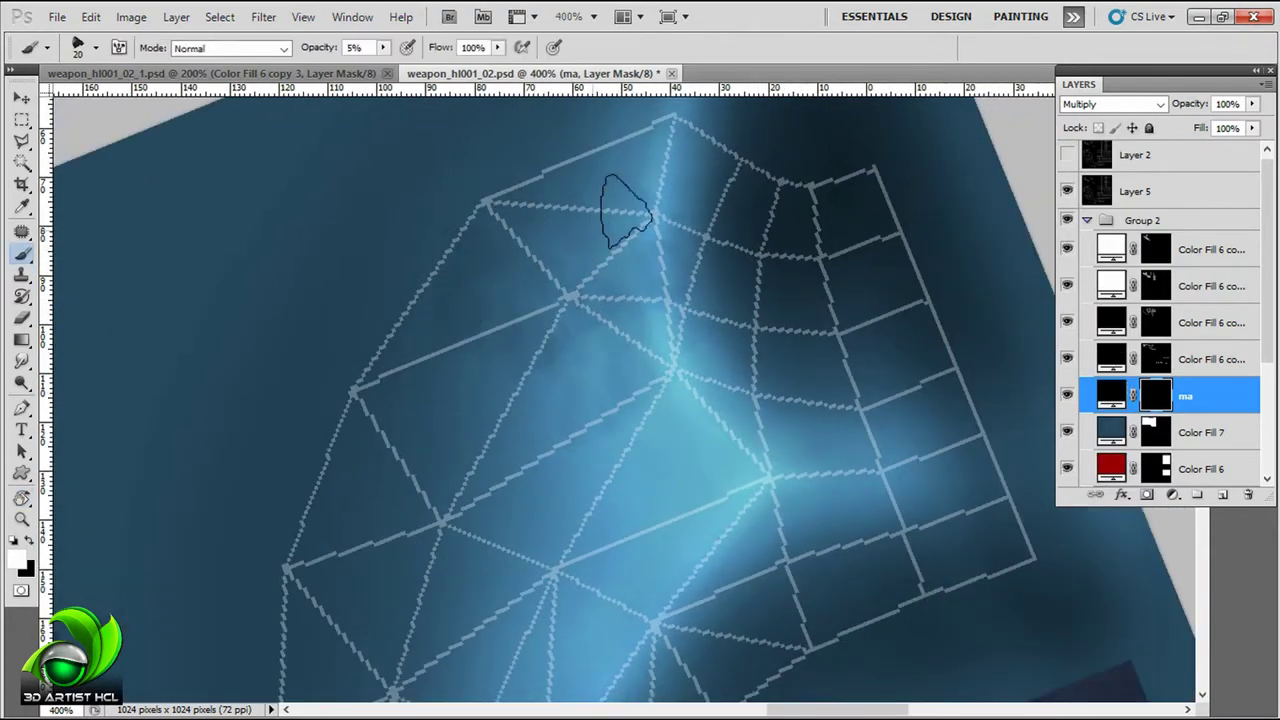
pyautogui.moveTo(677, 463); pyautogui.dragTo(527, 250)
pyautogui.press('r')
pyautogui.moveTo(438, 370); pyautogui.dragTo(477, 363)
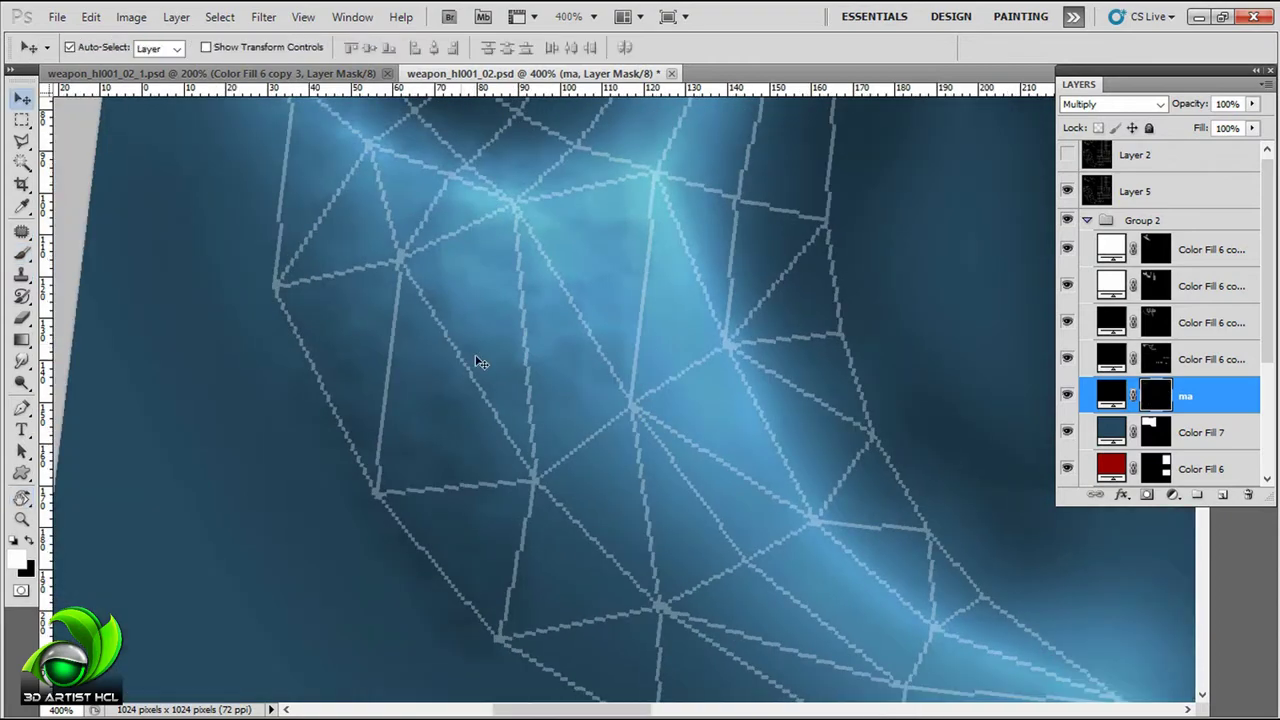
pyautogui.press('b')
# Step: Darken patches of the blade with soft mottled strokes on the ma mask
pyautogui.moveTo(666, 306); pyautogui.dragTo(706, 234)
pyautogui.press('r')
pyautogui.moveTo(522, 510)
pyautogui.mouseDown()
pyautogui.moveTo(734, 306)
pyautogui.moveTo(600, 380)
pyautogui.mouseUp()
pyautogui.press('b')
pyautogui.moveTo(925, 285); pyautogui.dragTo(786, 271)
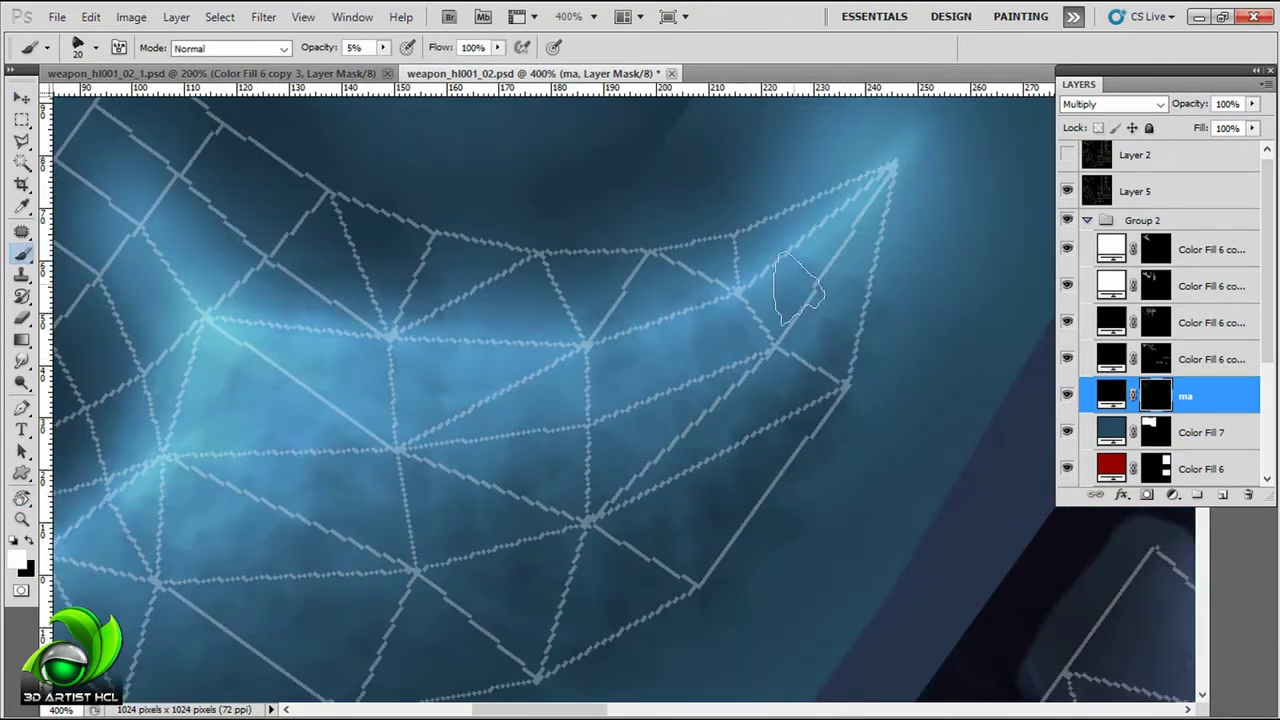
pyautogui.moveTo(814, 500)
pyautogui.mouseDown()
pyautogui.moveTo(725, 285)
pyautogui.moveTo(709, 463)
pyautogui.moveTo(397, 252)
pyautogui.mouseUp()
pyautogui.moveTo(428, 420); pyautogui.dragTo(560, 180)
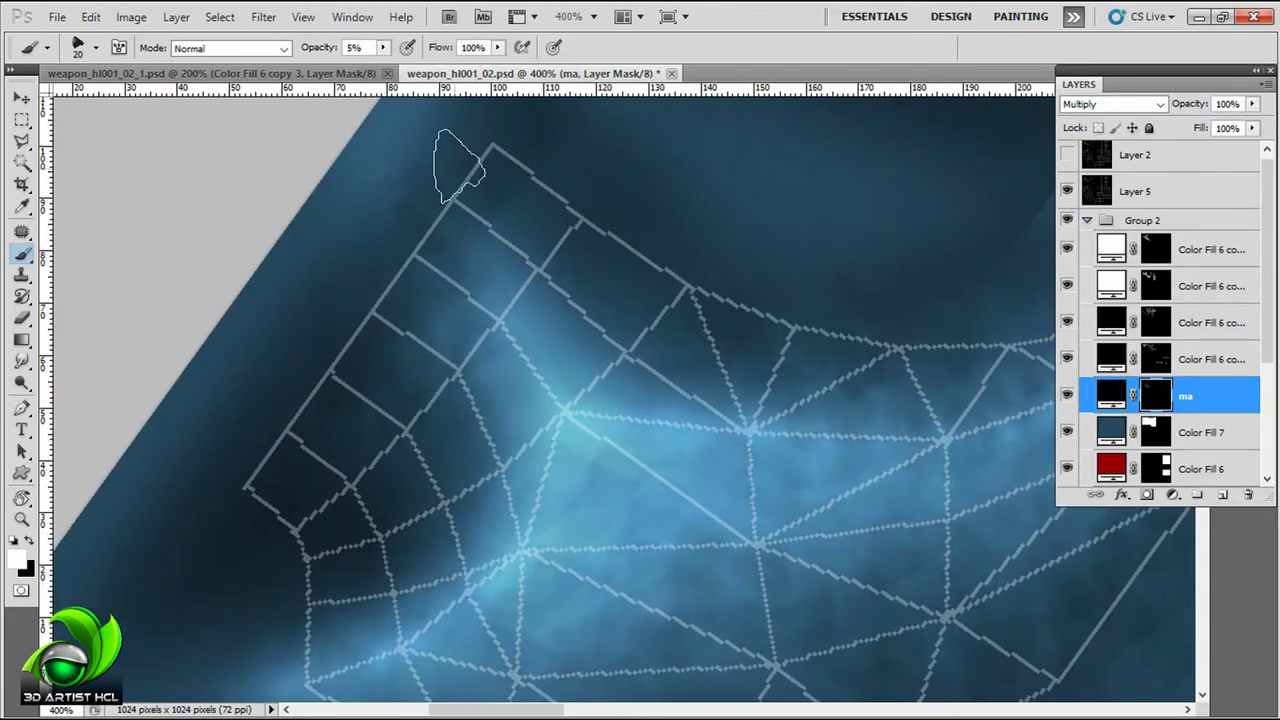
# Step: Rotate the view to about 132° and move toward the blade tip
pyautogui.moveTo(662, 398); pyautogui.dragTo(614, 423)
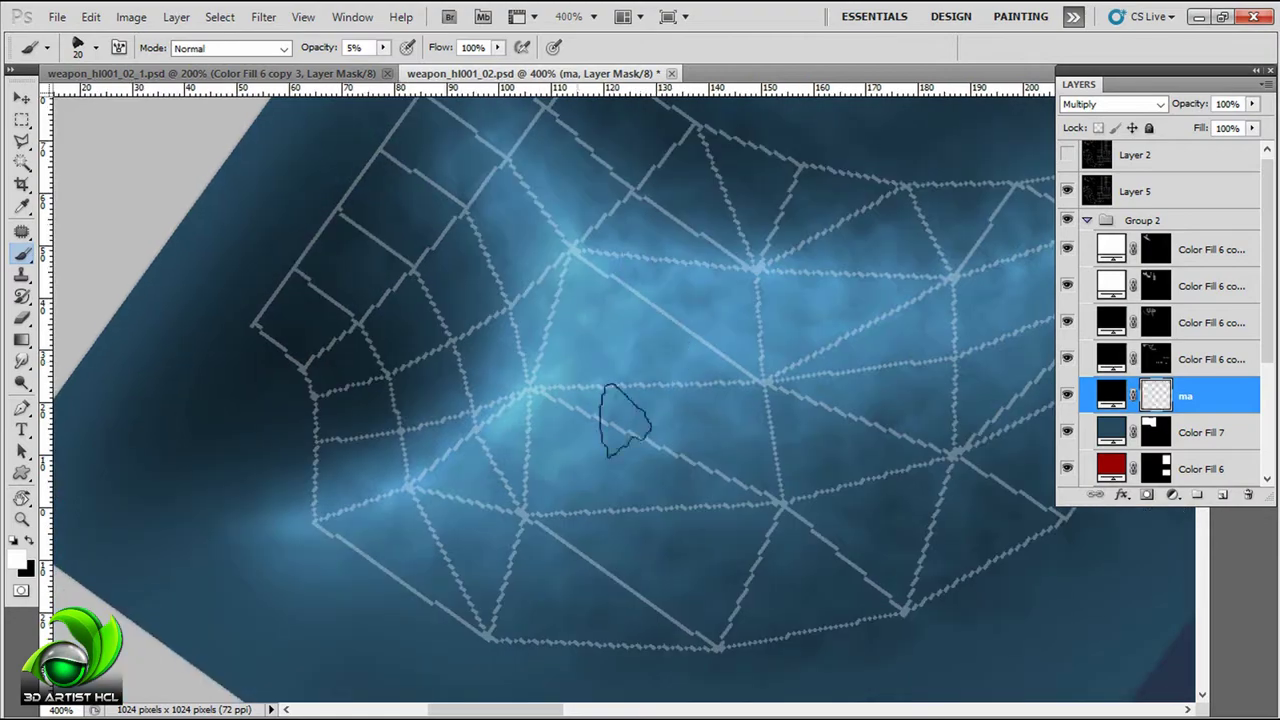
pyautogui.moveTo(575, 275); pyautogui.dragTo(637, 251)
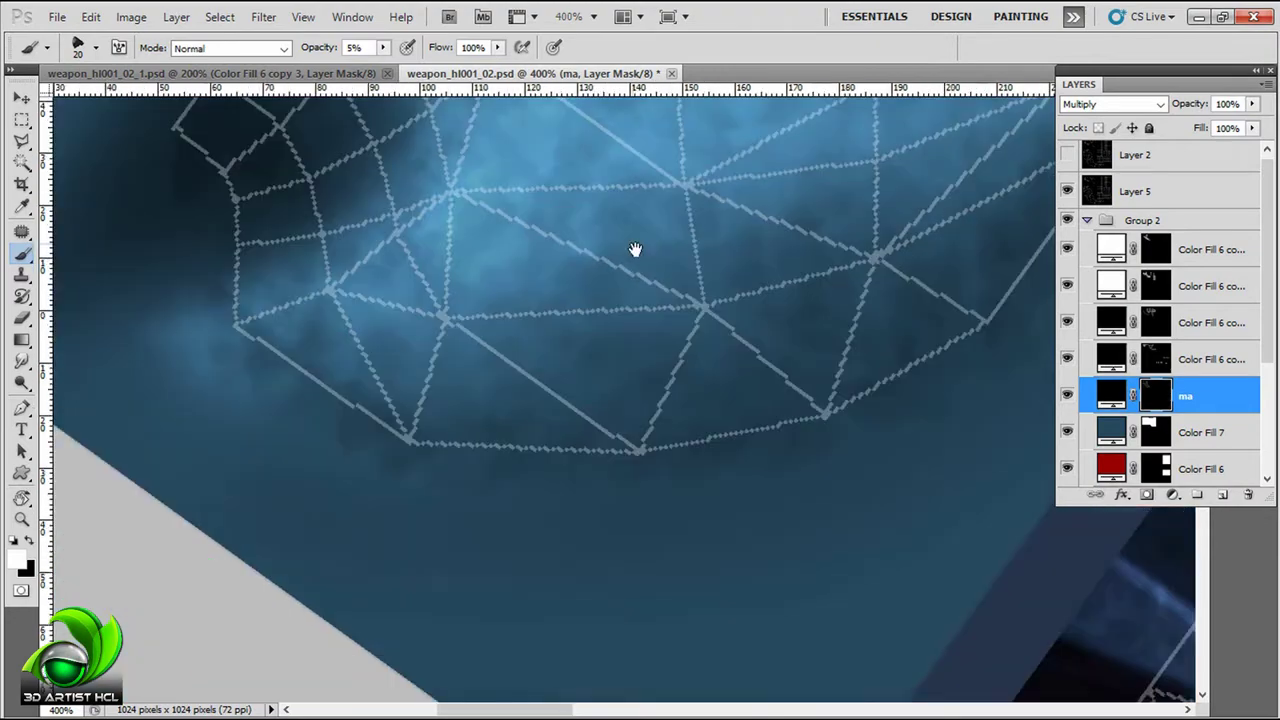
pyautogui.moveTo(680, 443); pyautogui.dragTo(610, 312)
pyautogui.press('r')
pyautogui.moveTo(790, 345)
pyautogui.mouseDown()
pyautogui.moveTo(580, 443)
pyautogui.moveTo(500, 434)
pyautogui.moveTo(671, 434)
pyautogui.mouseUp()
pyautogui.moveTo(990, 545); pyautogui.dragTo(846, 360)
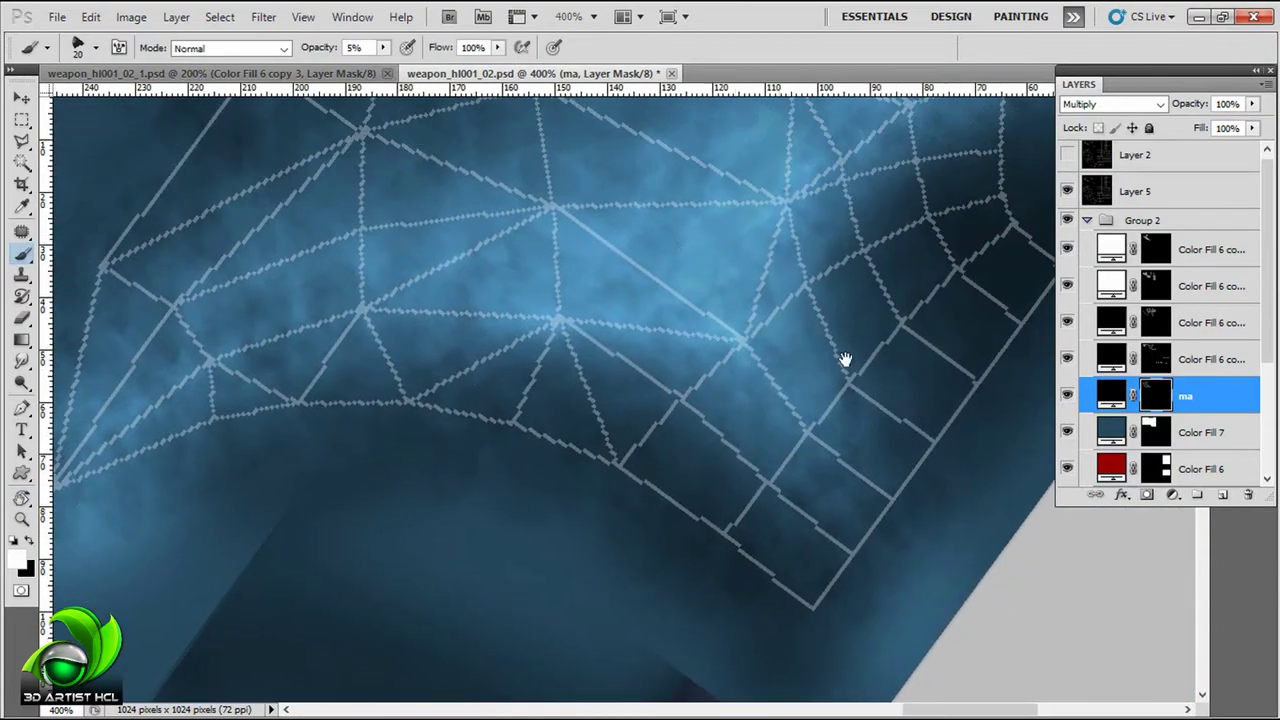
pyautogui.moveTo(700, 243)
pyautogui.mouseDown()
pyautogui.moveTo(734, 371)
pyautogui.moveTo(848, 228)
pyautogui.moveTo(751, 180)
pyautogui.moveTo(530, 310)
pyautogui.mouseUp()
# Step: Paint faint white and dark strokes on the shading mask around the fan meshes
pyautogui.press('x')
pyautogui.moveTo(568, 470); pyautogui.dragTo(543, 303)
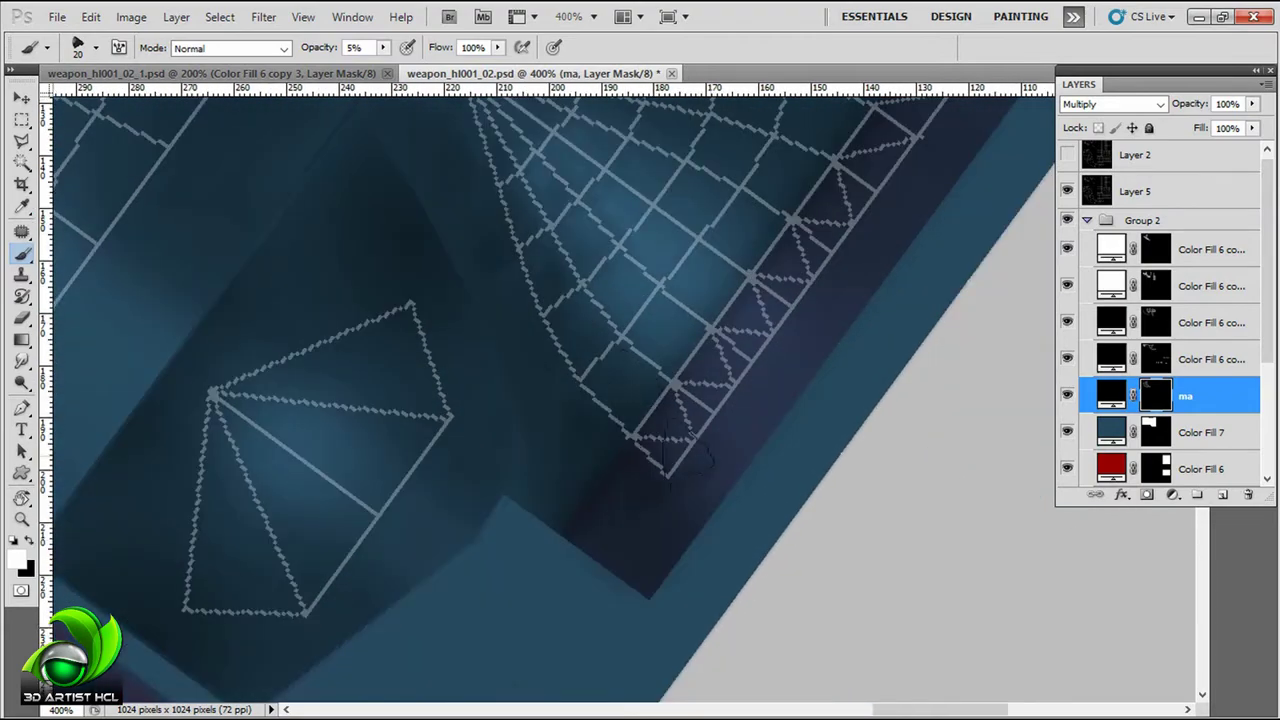
pyautogui.moveTo(770, 365); pyautogui.dragTo(622, 283)
pyautogui.moveTo(838, 328); pyautogui.dragTo(782, 461)
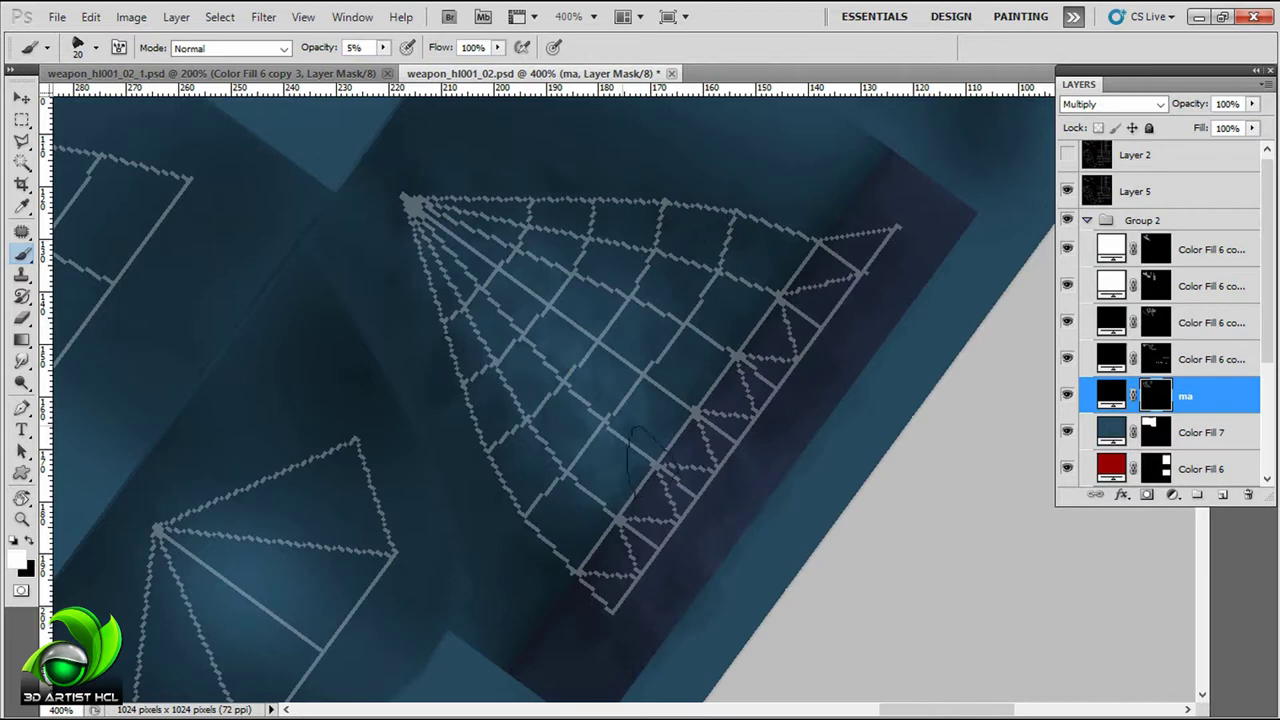
pyautogui.moveTo(877, 289); pyautogui.dragTo(807, 412)
pyautogui.moveTo(645, 265); pyautogui.dragTo(790, 310)
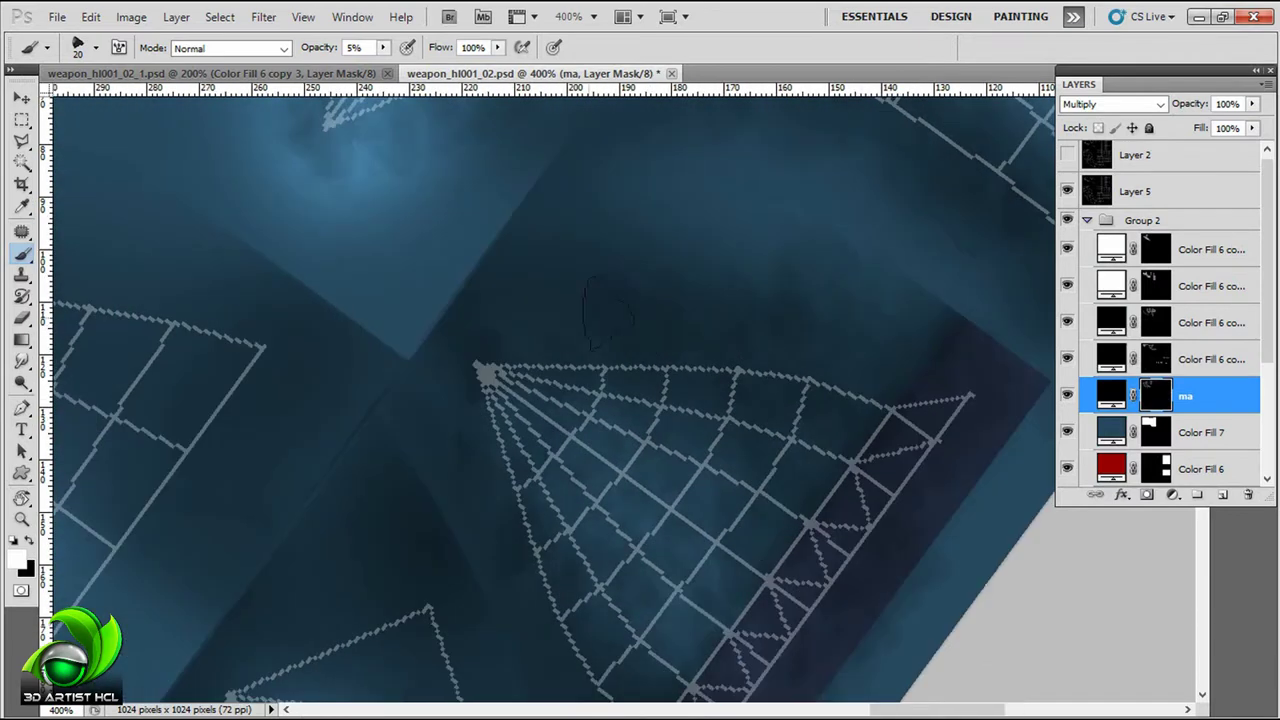
pyautogui.press('x')
pyautogui.moveTo(493, 300); pyautogui.dragTo(645, 5)
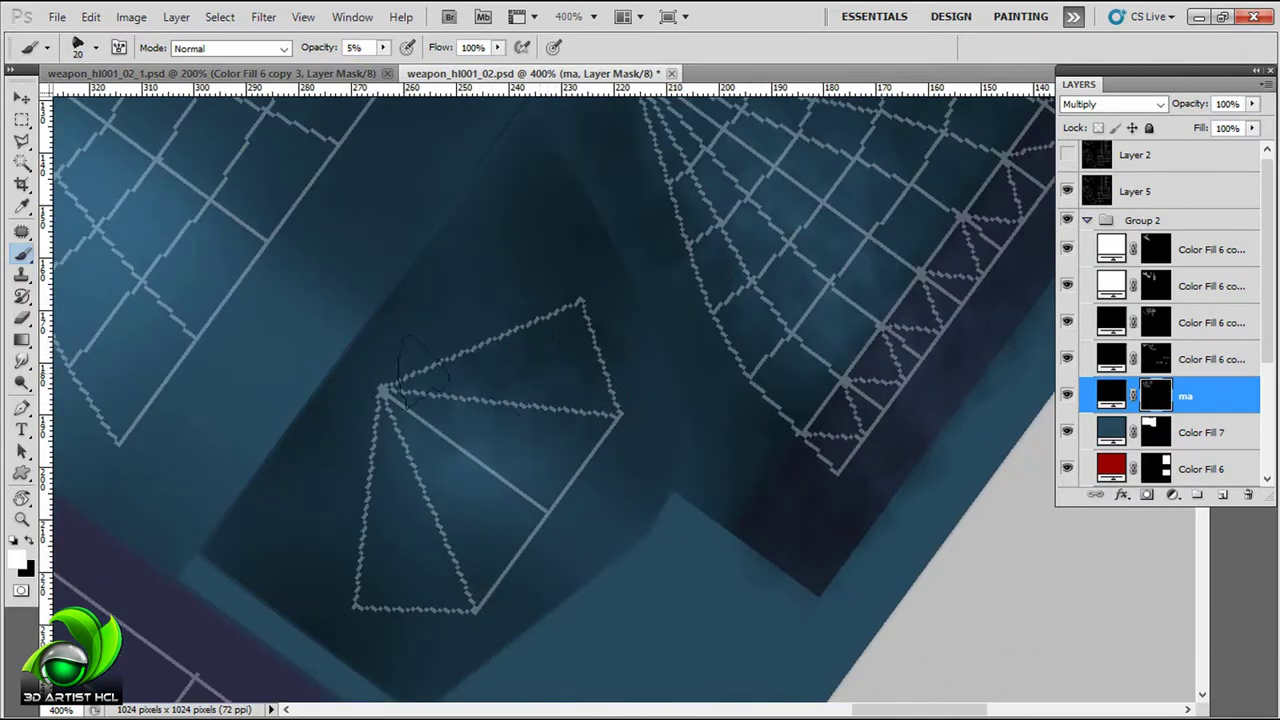
pyautogui.moveTo(333, 560); pyautogui.dragTo(455, 490)
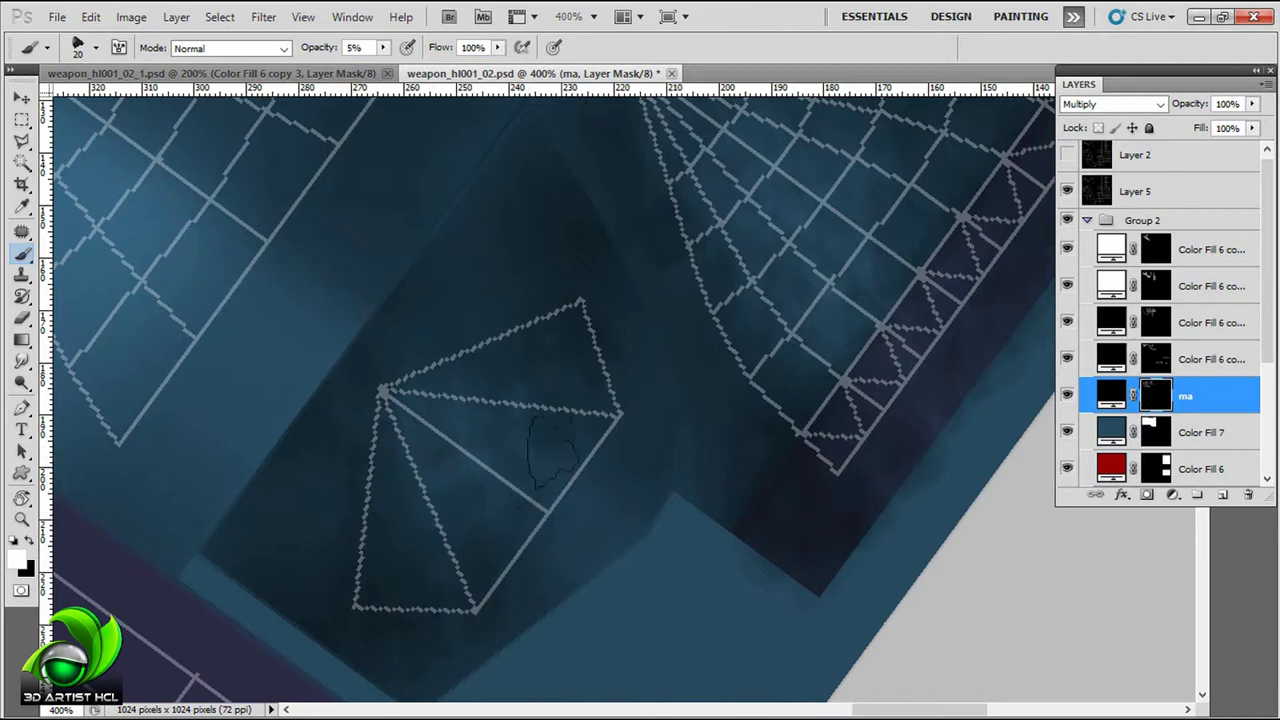
# Step: Rotate and centre the view on the large fan grid, swapping painting colours
pyautogui.press('r')
pyautogui.moveTo(552, 452); pyautogui.dragTo(702, 405)
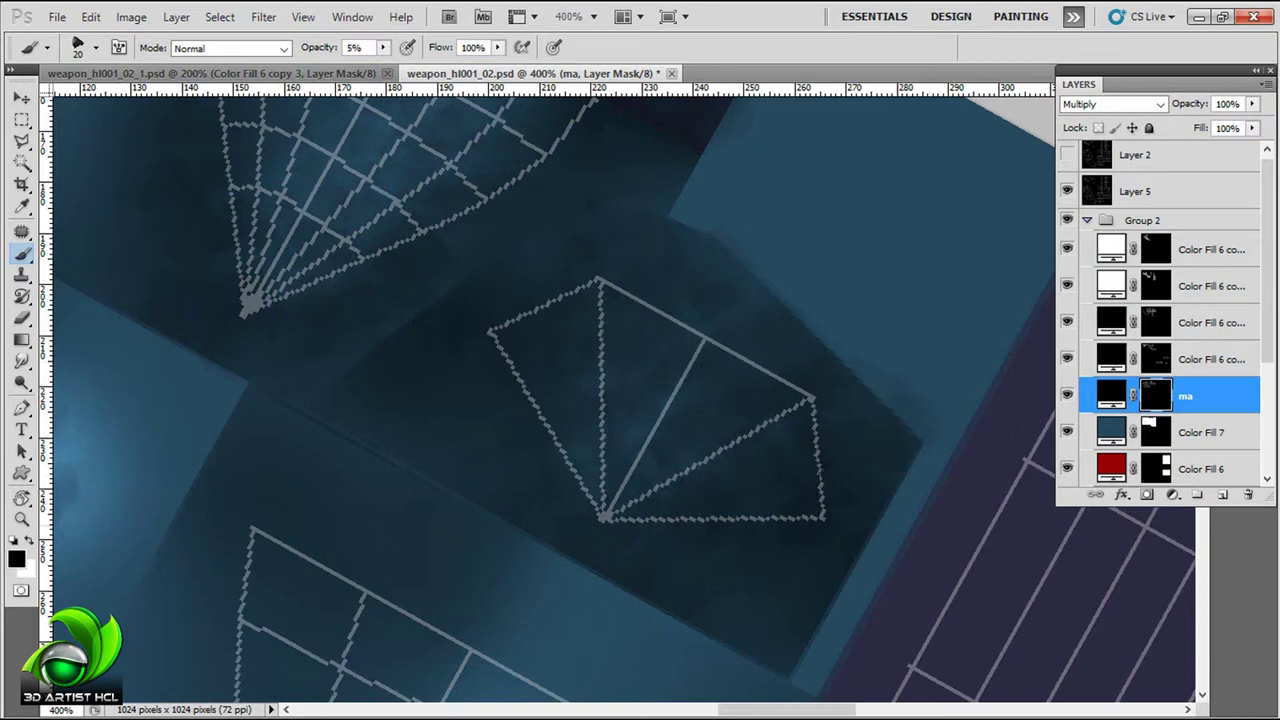
pyautogui.press('x')
pyautogui.moveTo(780, 211); pyautogui.dragTo(500, 560)
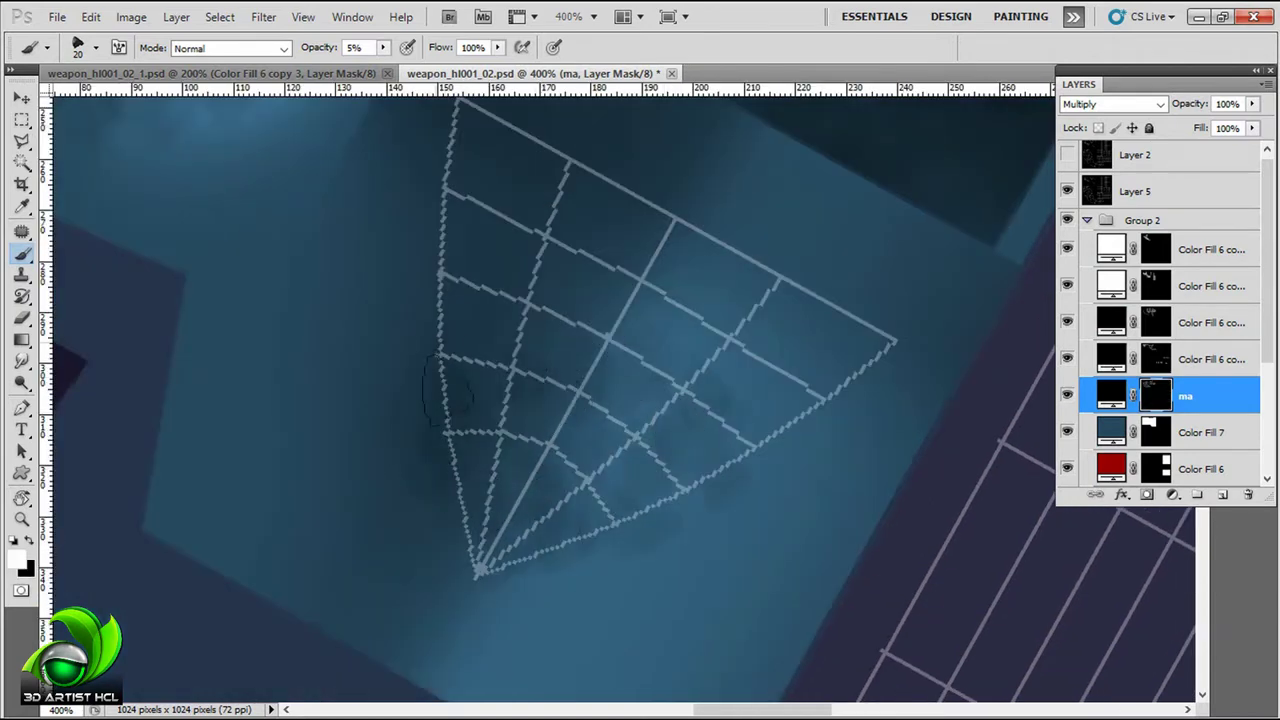
pyautogui.moveTo(429, 163); pyautogui.dragTo(465, 308)
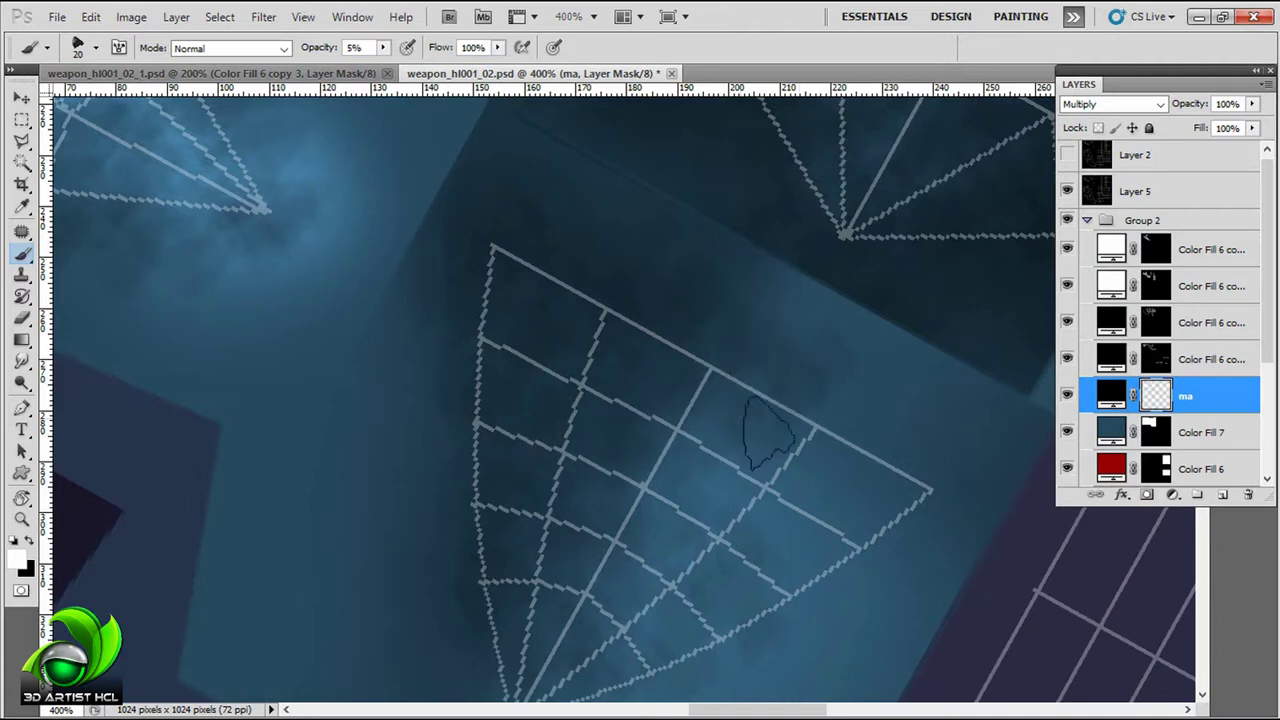
pyautogui.moveTo(760, 423); pyautogui.dragTo(749, 286)
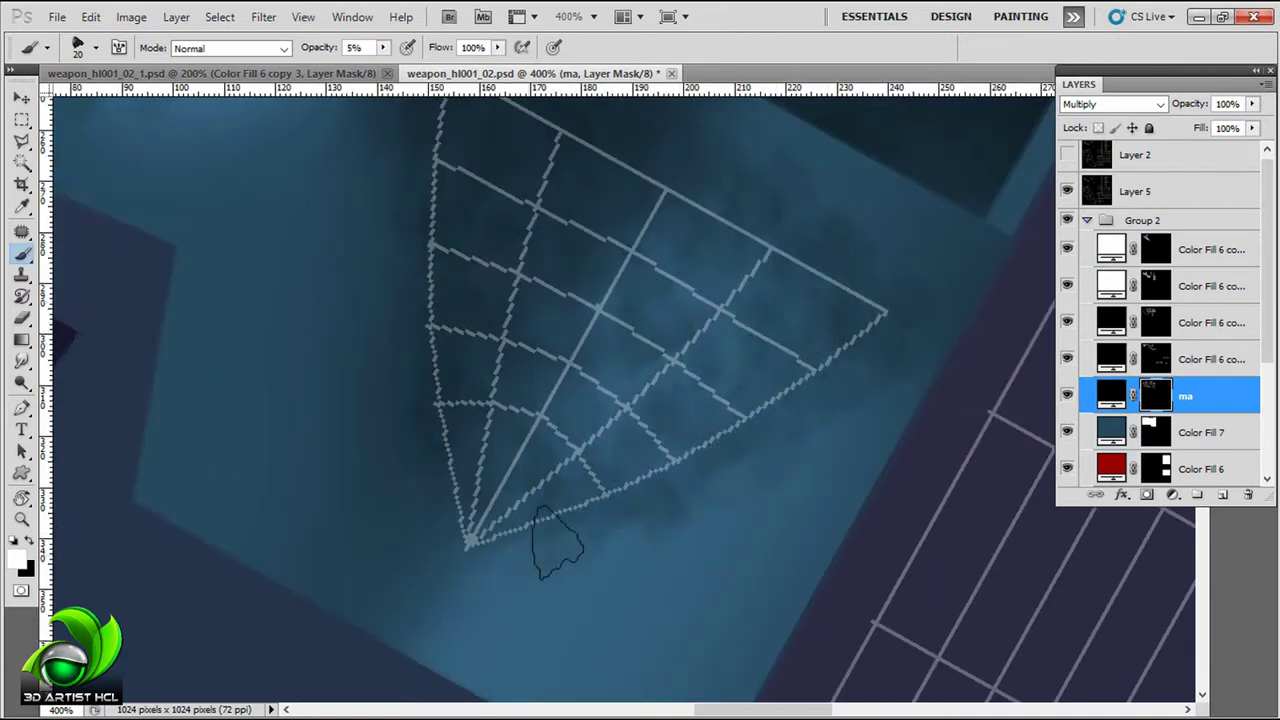
pyautogui.moveTo(726, 334); pyautogui.dragTo(748, 230)
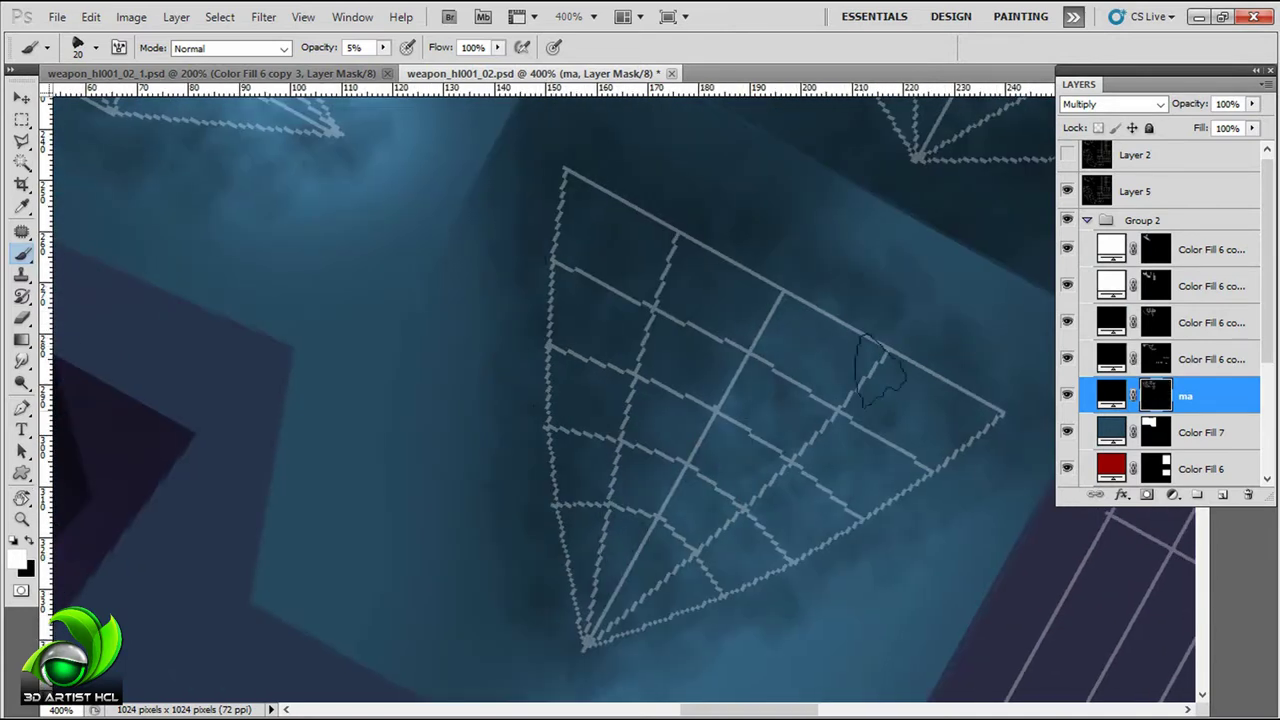
# Step: Zoom out to 200% over the purple handle band and enlarge the brush to 50
pyautogui.hotkey('ctrl', '-')
pyautogui.hotkey('ctrl', '-')
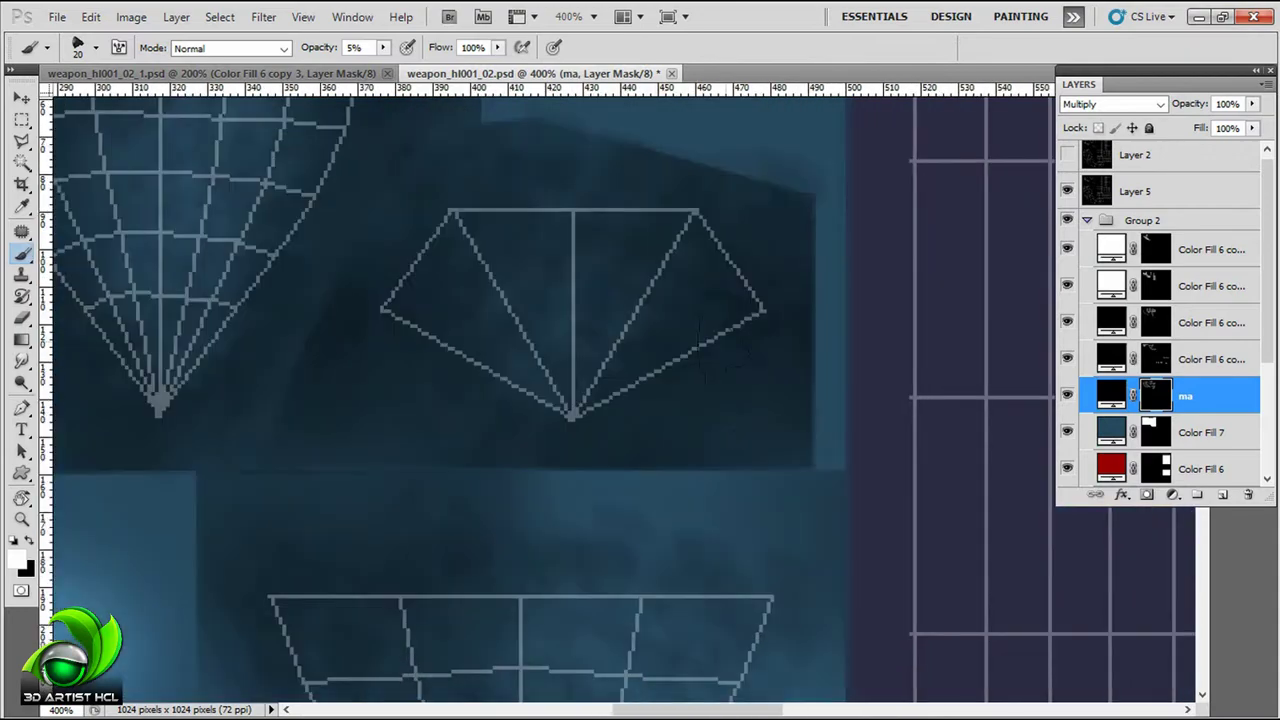
pyautogui.moveTo(660, 203)
pyautogui.mouseDown()
pyautogui.moveTo(891, 331)
pyautogui.moveTo(546, 321)
pyautogui.moveTo(603, 321)
pyautogui.moveTo(620, 300)
pyautogui.mouseUp()
pyautogui.press(']')
pyautogui.press(']')
pyautogui.press(']')
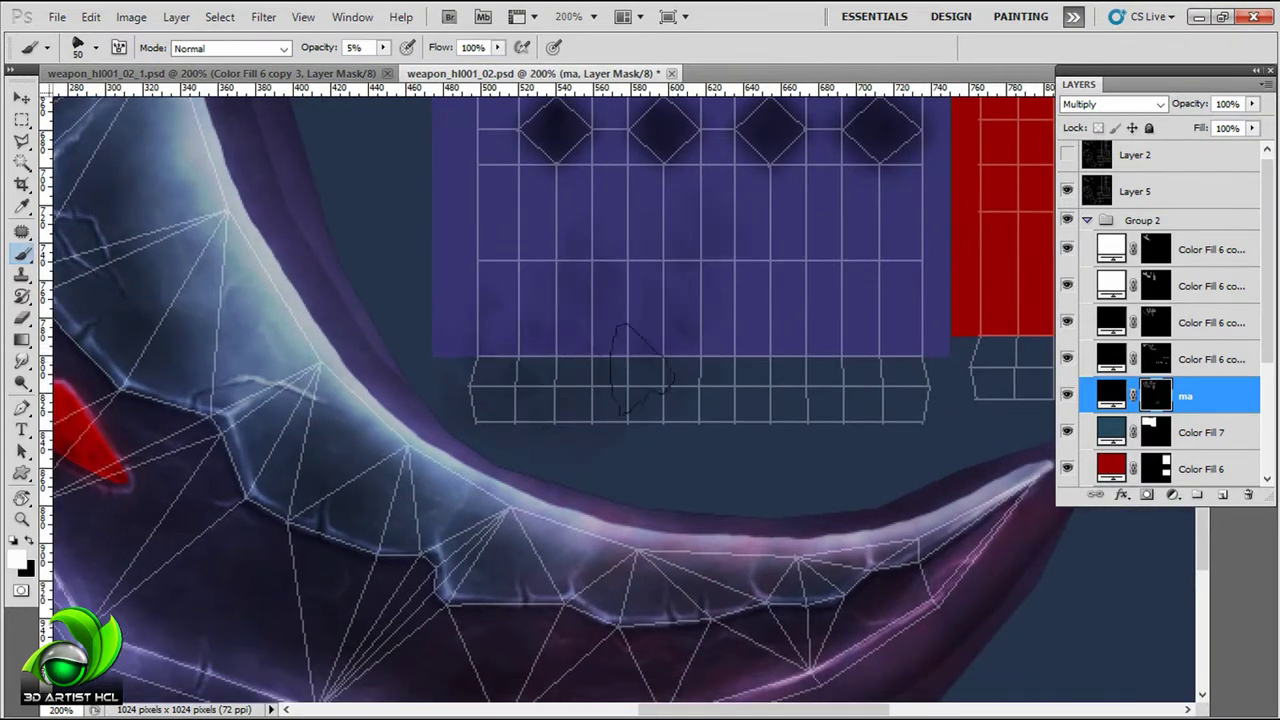
# Step: Paint dark shading on the 'ma' Multiply mask at 5% opacity, rotating the canvas upright
pyautogui.moveTo(627, 440); pyautogui.dragTo(709, 561)
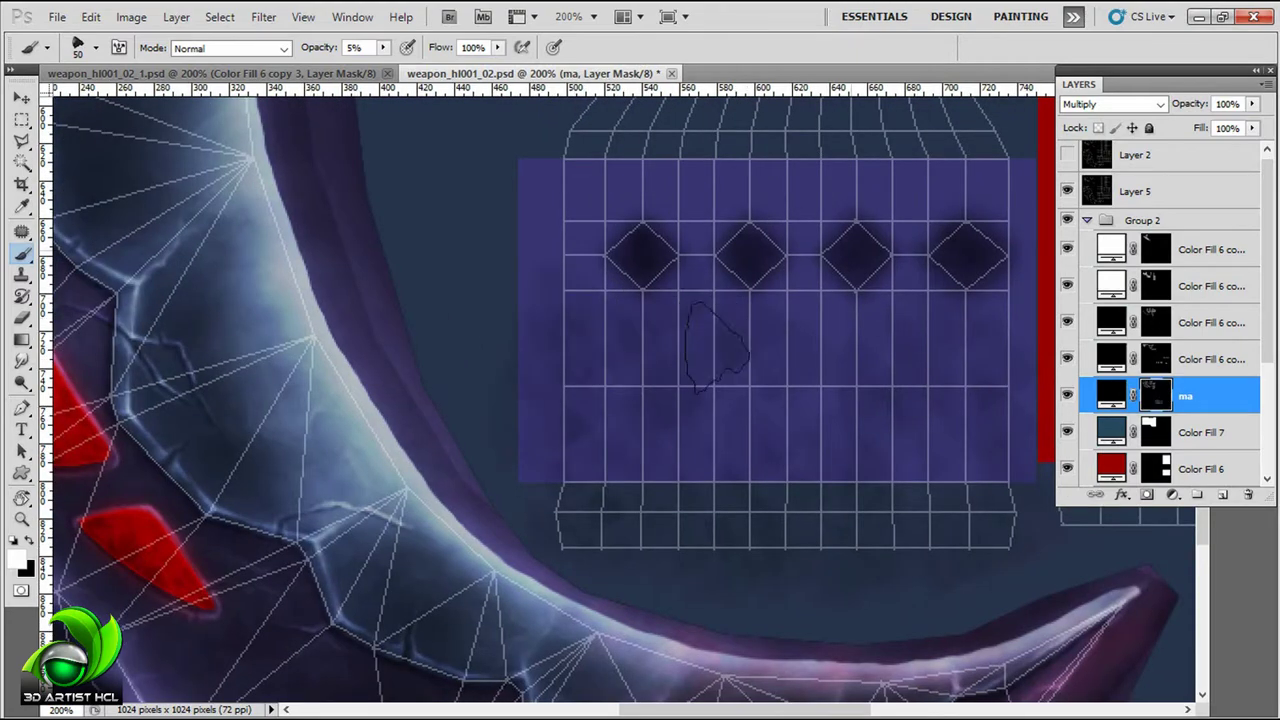
pyautogui.press('r')
pyautogui.moveTo(735, 365); pyautogui.dragTo(700, 312)
pyautogui.press('r')
pyautogui.moveTo(447, 300)
pyautogui.mouseDown()
pyautogui.moveTo(786, 257)
pyautogui.moveTo(752, 345)
pyautogui.mouseUp()
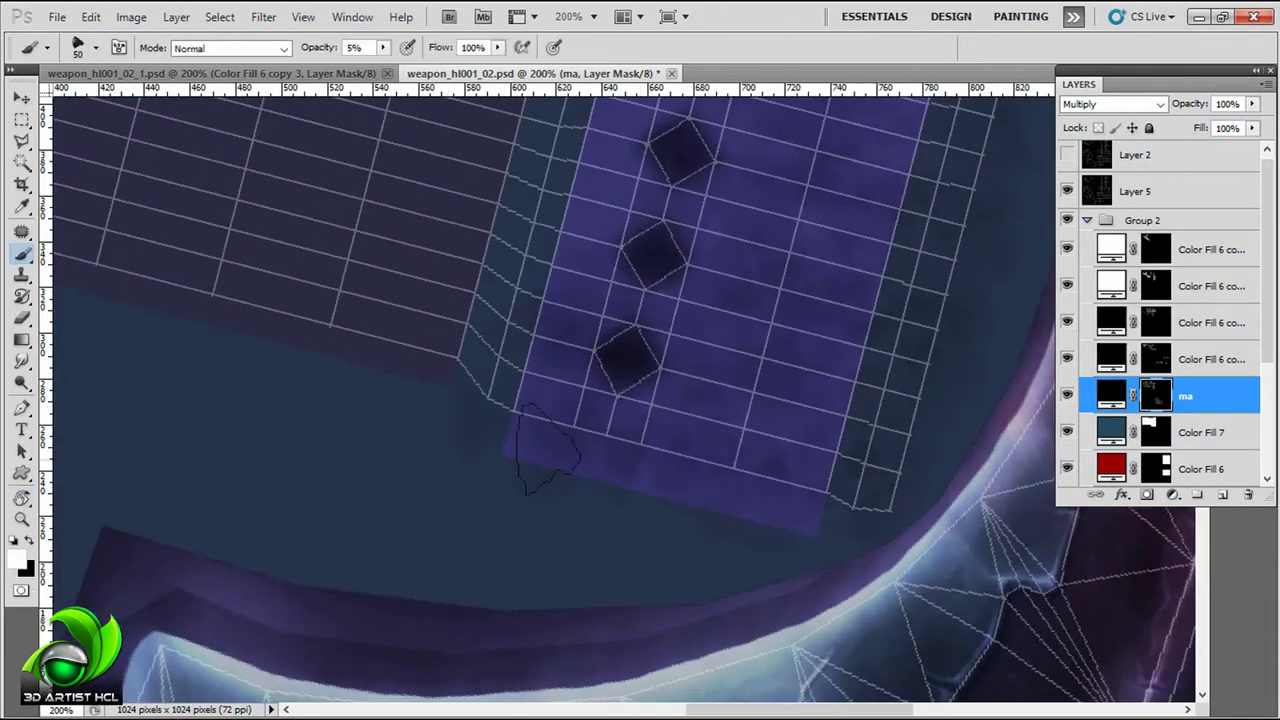
pyautogui.press('r')
pyautogui.moveTo(553, 335); pyautogui.dragTo(735, 285)
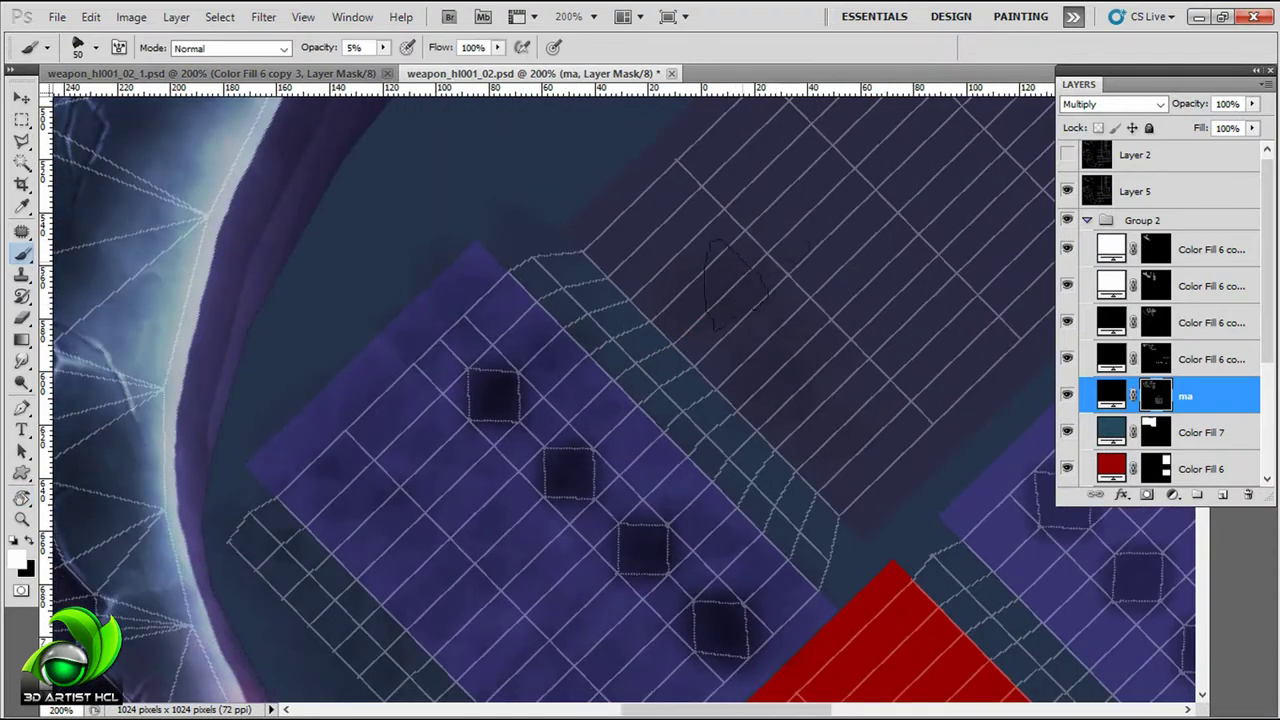
# Step: Shade along the handle's dark band edges, enlarging the brush from 15 to 30
pyautogui.moveTo(930, 250); pyautogui.dragTo(880, 374)
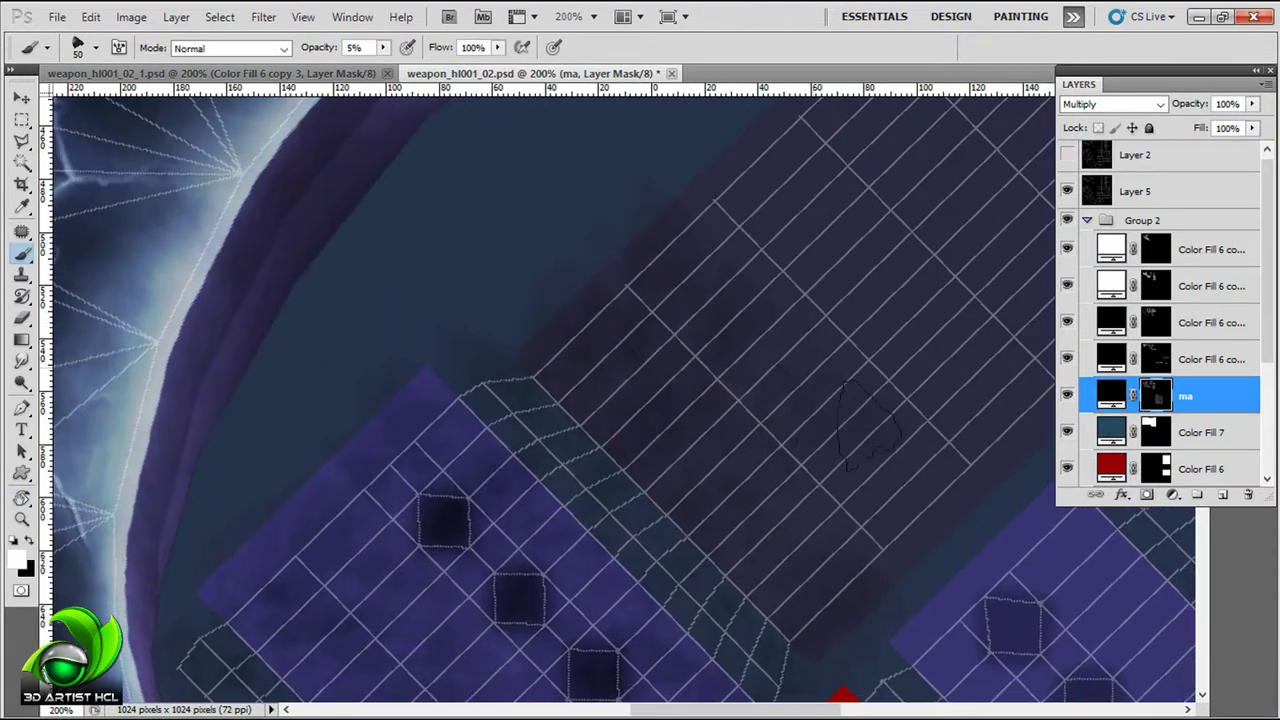
pyautogui.moveTo(950, 495); pyautogui.dragTo(775, 532)
pyautogui.moveTo(625, 290); pyautogui.dragTo(488, 410)
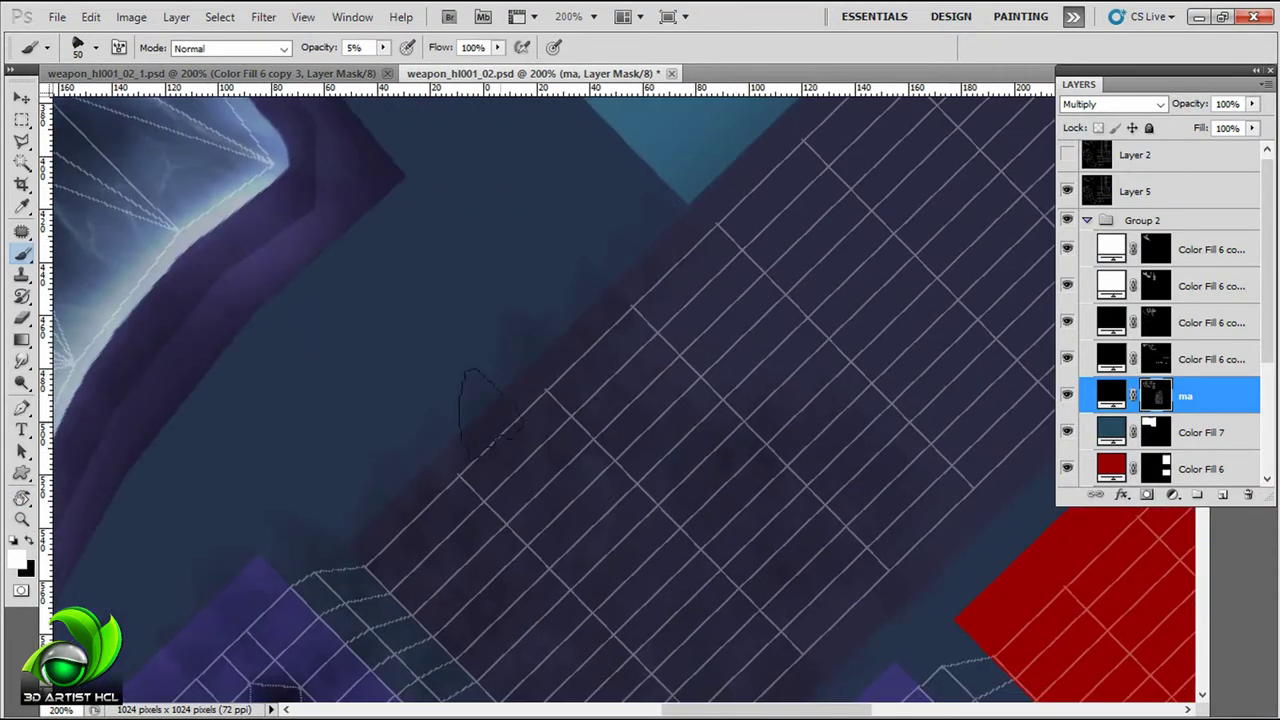
pyautogui.moveTo(937, 487); pyautogui.dragTo(643, 237)
pyautogui.moveTo(665, 368); pyautogui.dragTo(711, 416)
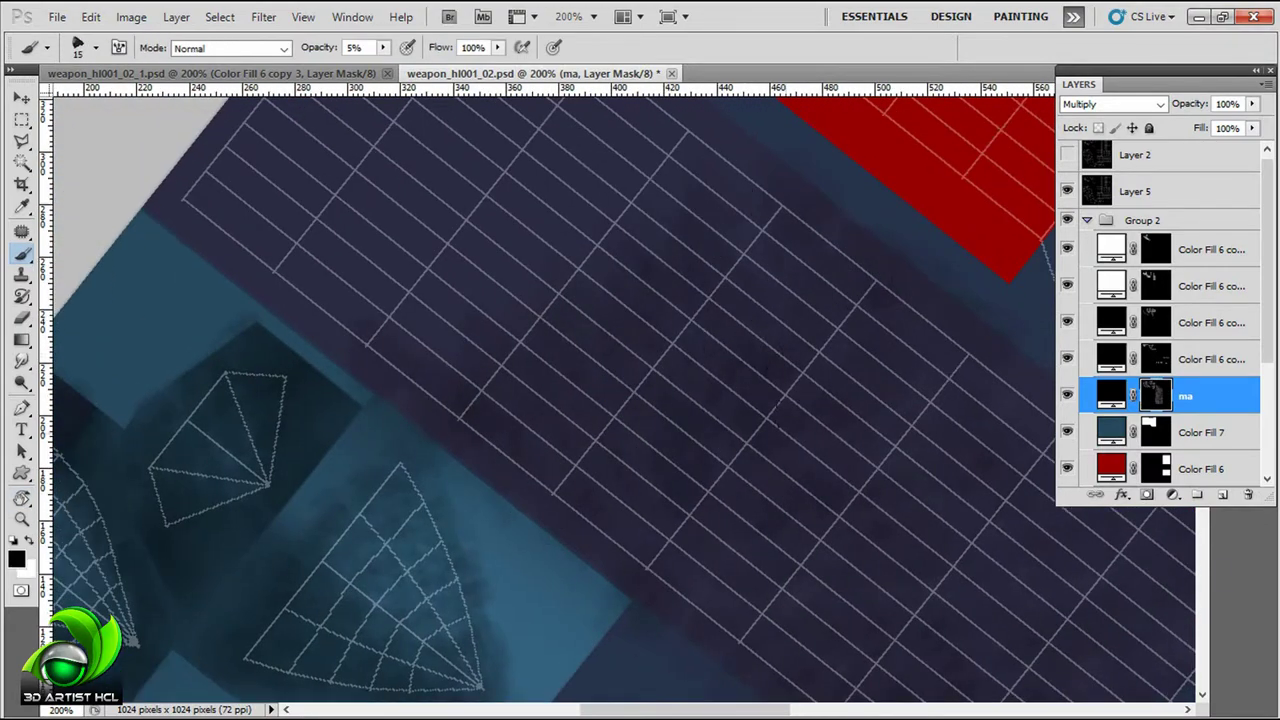
pyautogui.moveTo(668, 344); pyautogui.dragTo(741, 390)
pyautogui.press(']')
pyautogui.moveTo(345, 303); pyautogui.dragTo(467, 380)
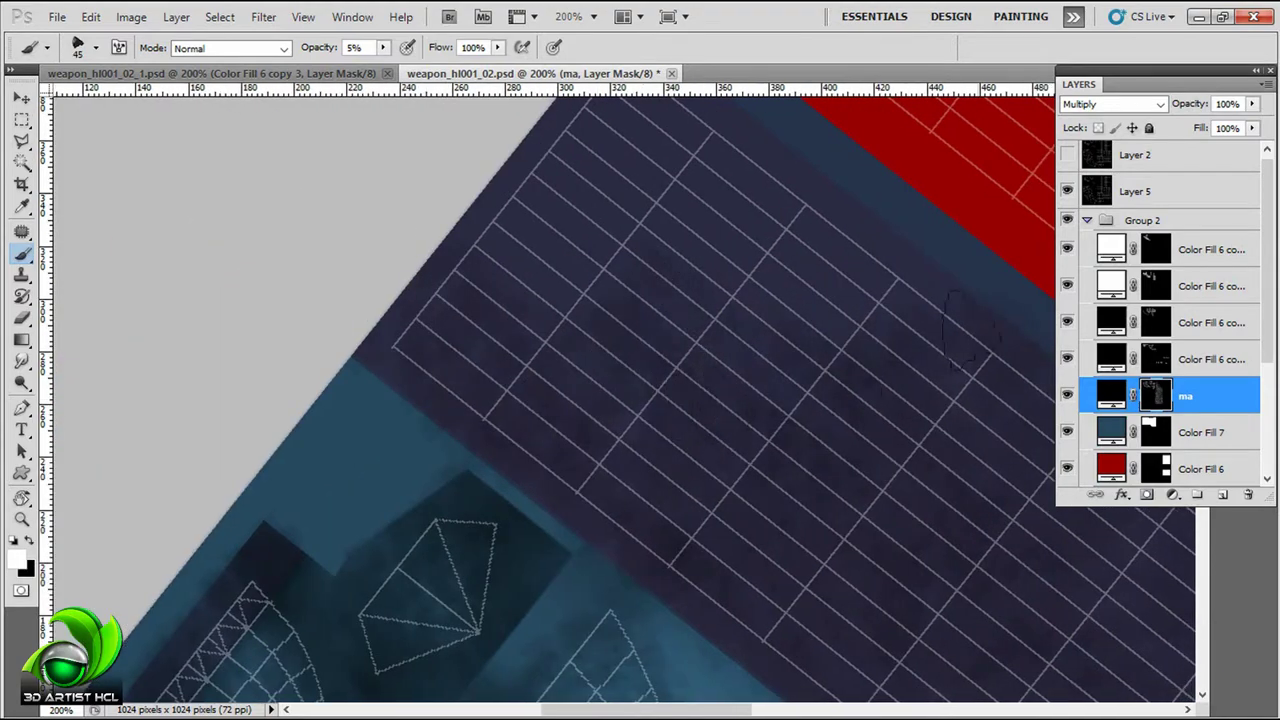
pyautogui.moveTo(745, 255)
pyautogui.mouseDown()
pyautogui.moveTo(802, 360)
pyautogui.moveTo(494, 240)
pyautogui.mouseUp()
# Step: Rotate the view and darken the purple band's border and the red band's rims
pyautogui.press('r')
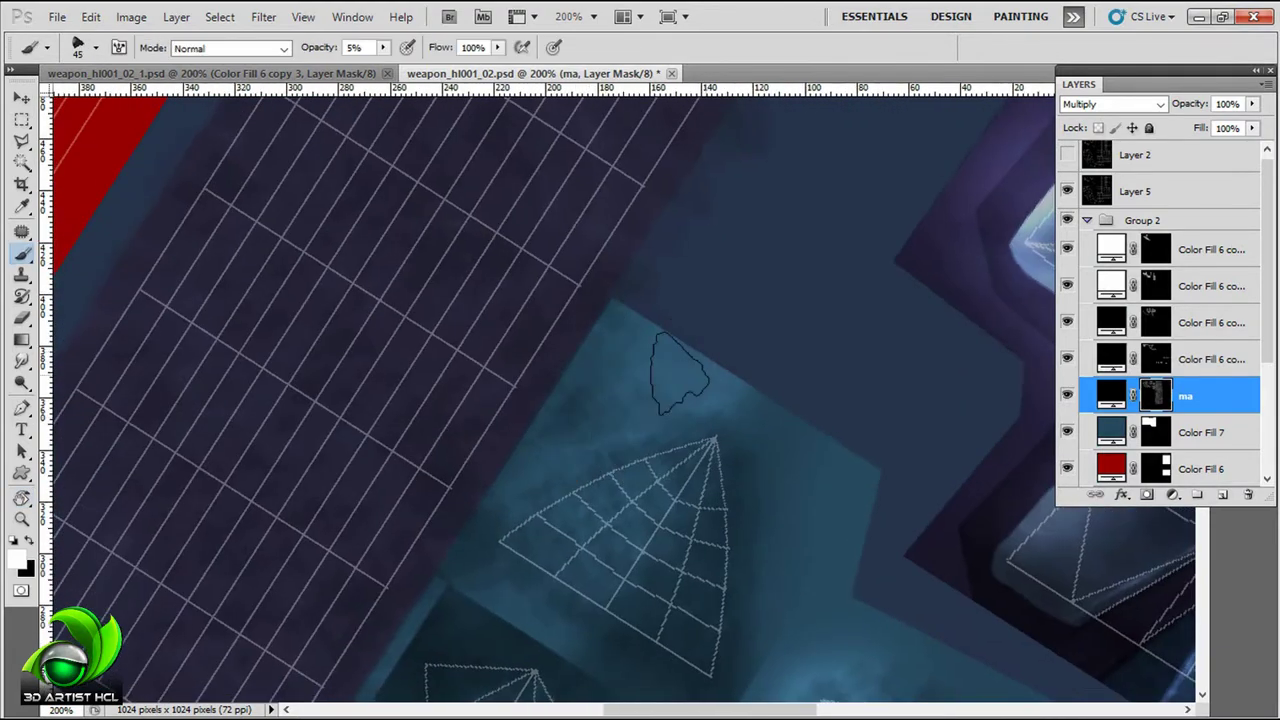
pyautogui.moveTo(700, 360)
pyautogui.mouseDown()
pyautogui.moveTo(845, 300)
pyautogui.moveTo(658, 238)
pyautogui.mouseUp()
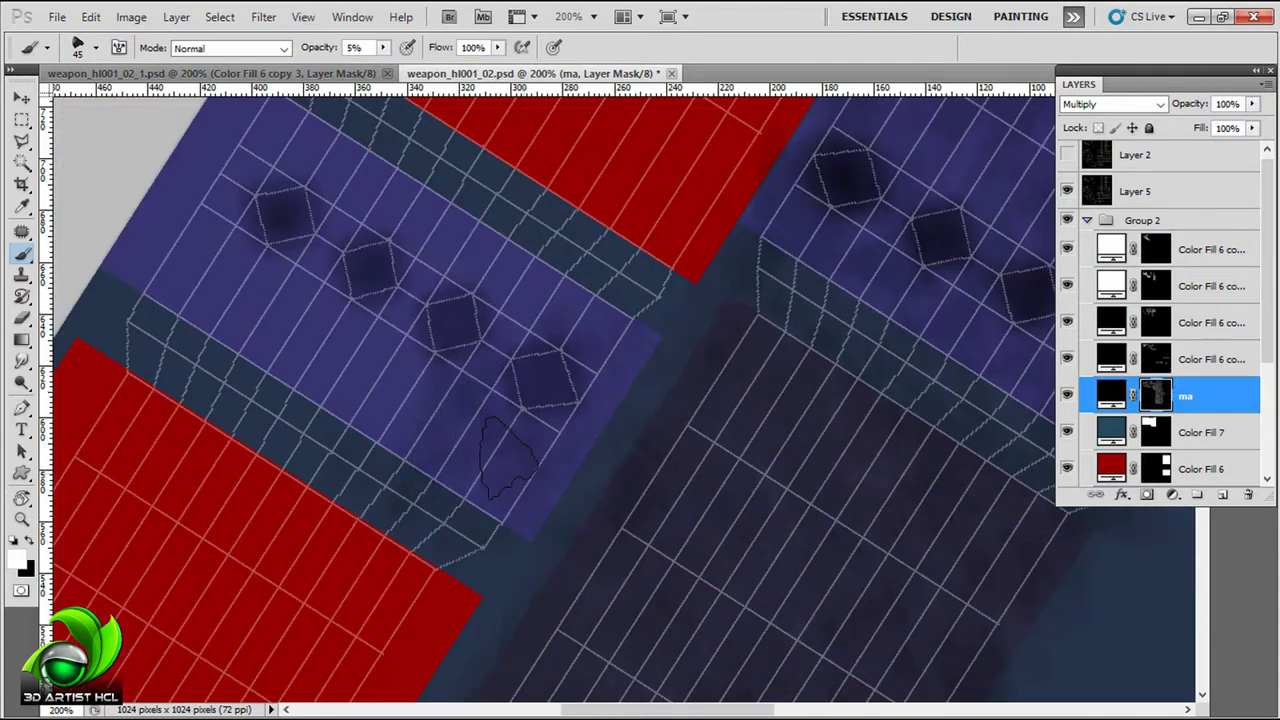
pyautogui.moveTo(480, 430)
pyautogui.mouseDown()
pyautogui.moveTo(690, 410)
pyautogui.moveTo(786, 560)
pyautogui.mouseUp()
pyautogui.press('r')
pyautogui.moveTo(905, 300); pyautogui.dragTo(695, 240)
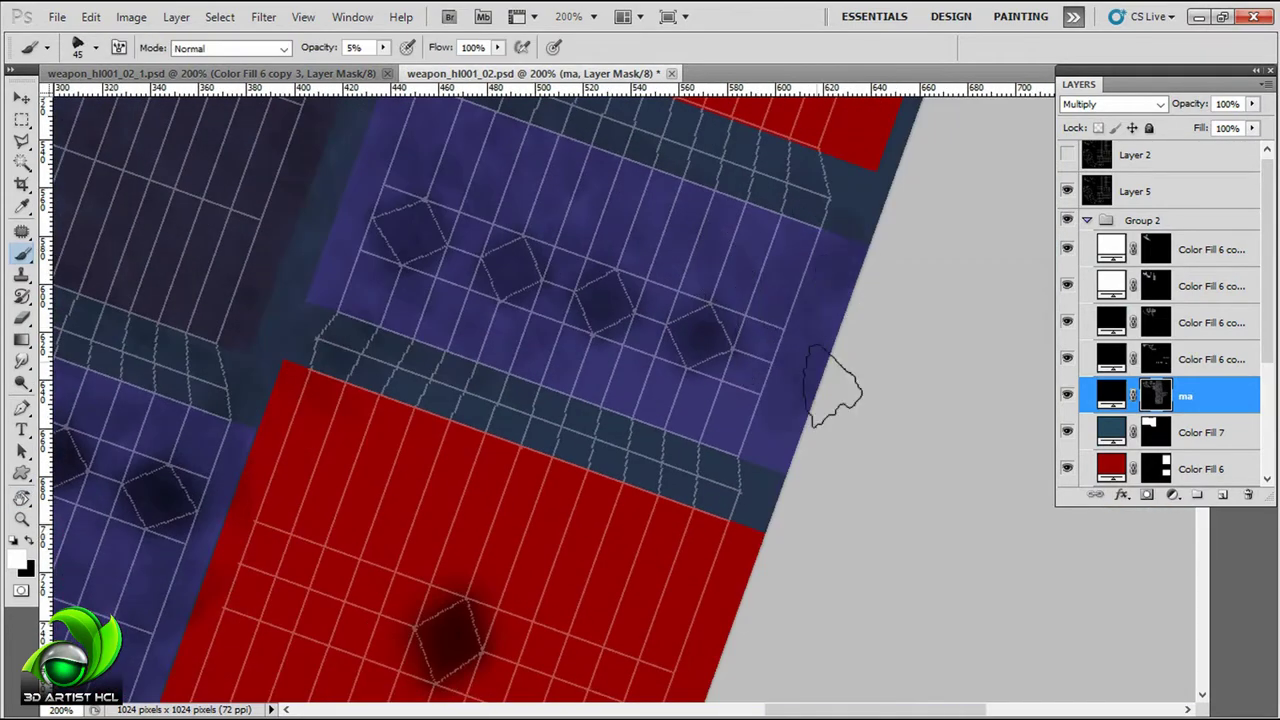
pyautogui.moveTo(432, 333); pyautogui.dragTo(666, 358)
pyautogui.moveTo(875, 505); pyautogui.dragTo(720, 300)
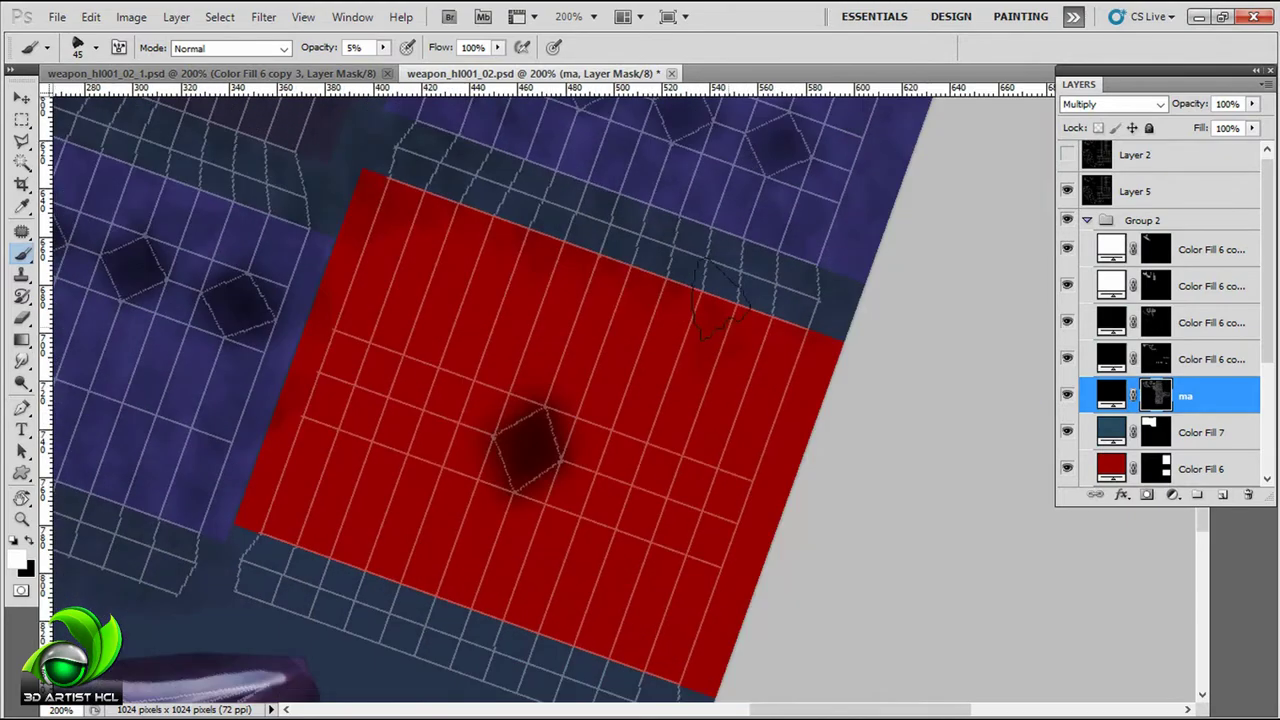
pyautogui.moveTo(648, 405); pyautogui.dragTo(648, 140)
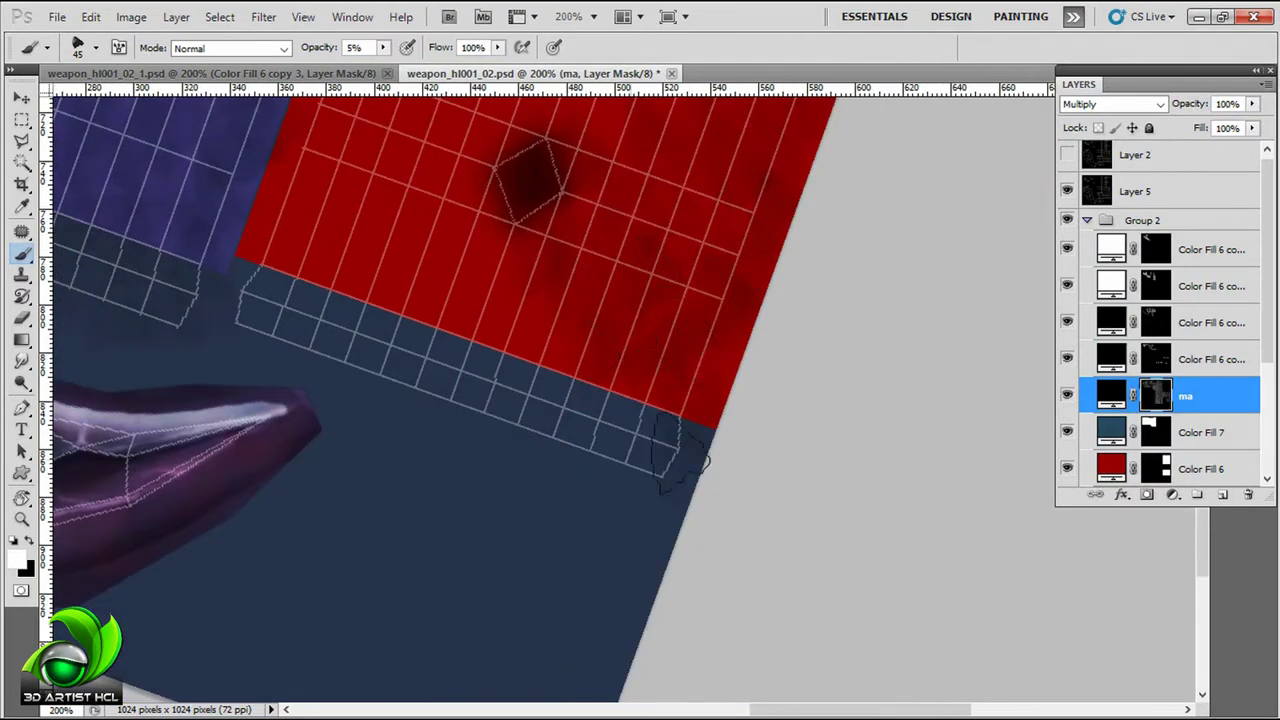
pyautogui.moveTo(485, 430); pyautogui.dragTo(720, 510)
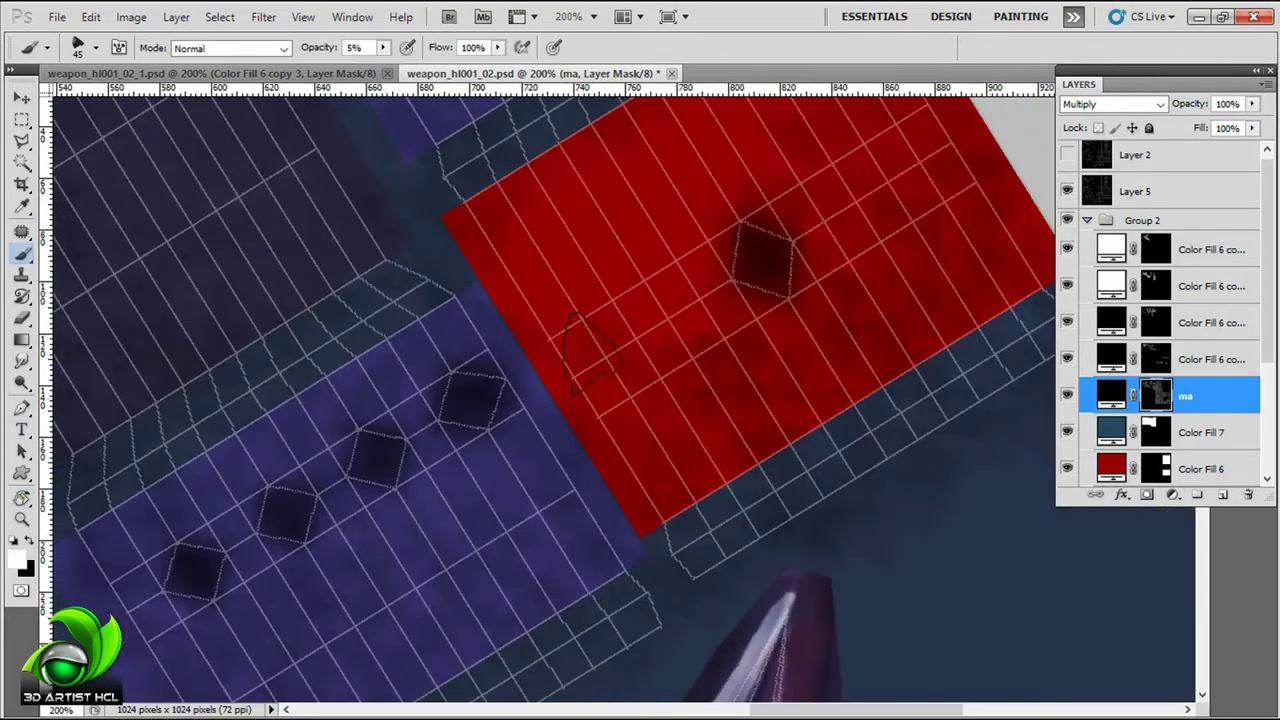
# Step: Tilt the canvas around the red band and shade its edges
pyautogui.moveTo(560, 305)
pyautogui.mouseDown()
pyautogui.moveTo(715, 335)
pyautogui.moveTo(785, 445)
pyautogui.mouseUp()
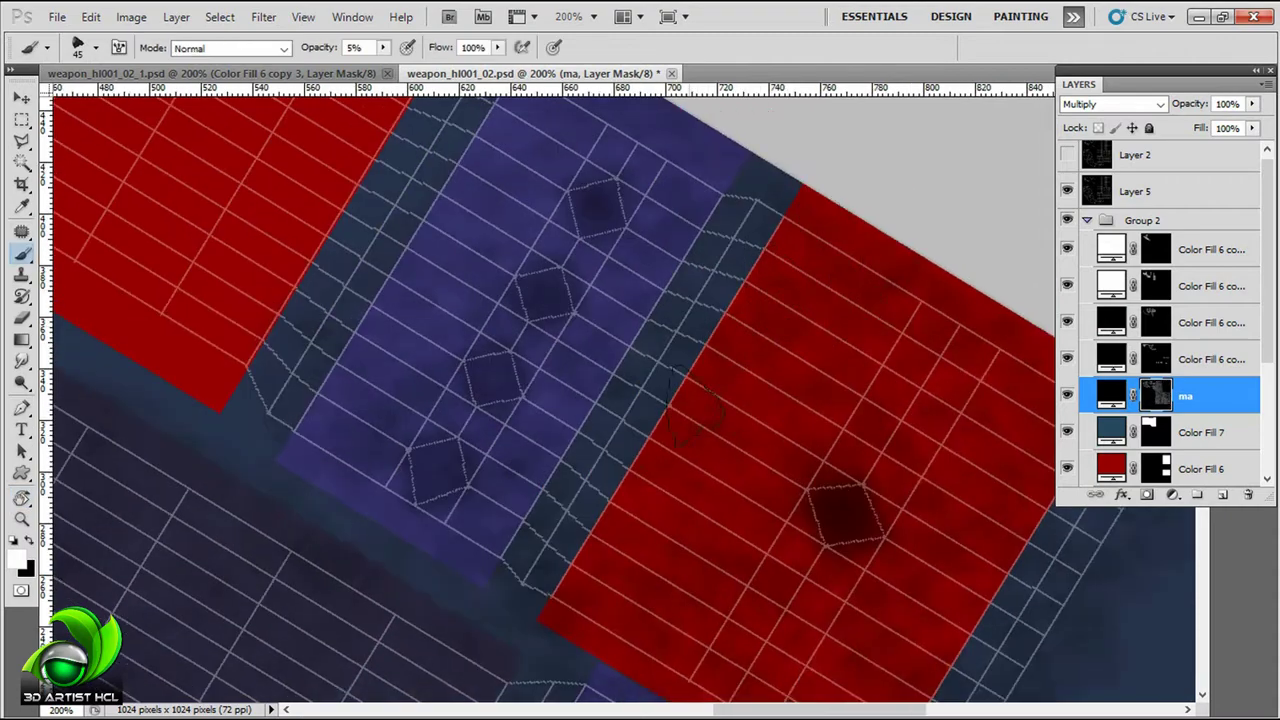
pyautogui.moveTo(340, 460); pyautogui.dragTo(412, 450)
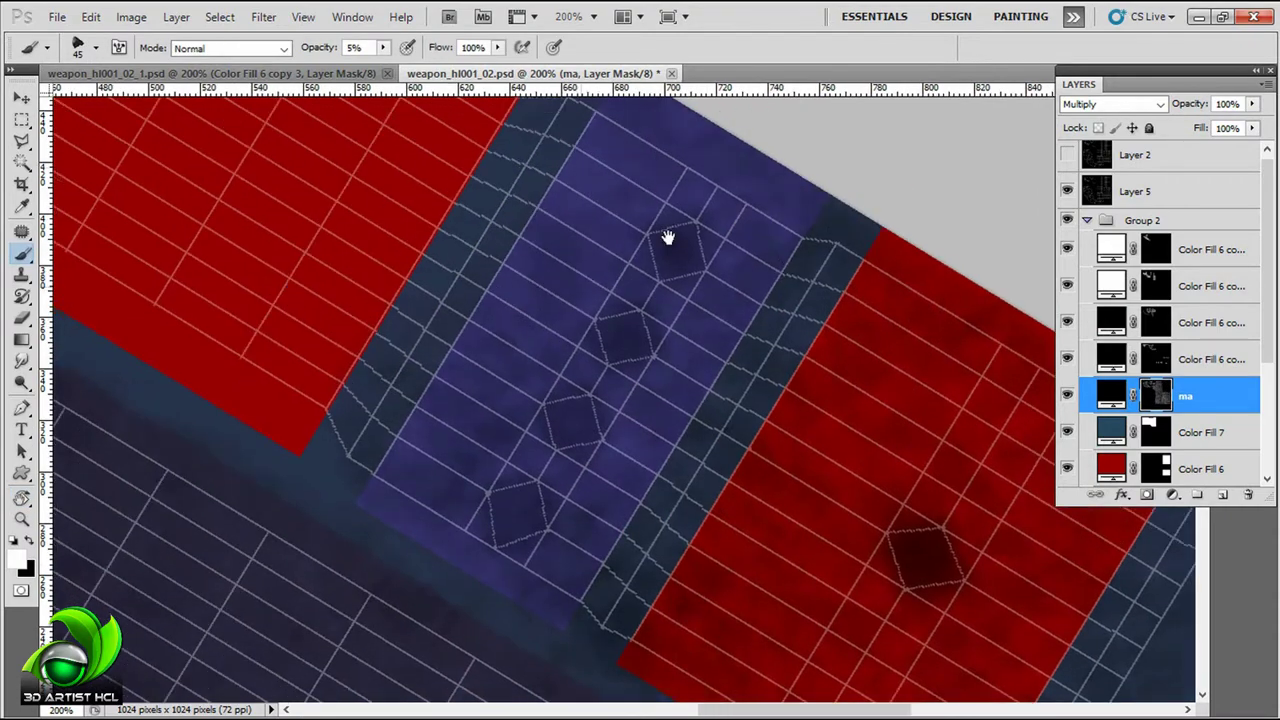
pyautogui.moveTo(547, 330); pyautogui.dragTo(575, 285)
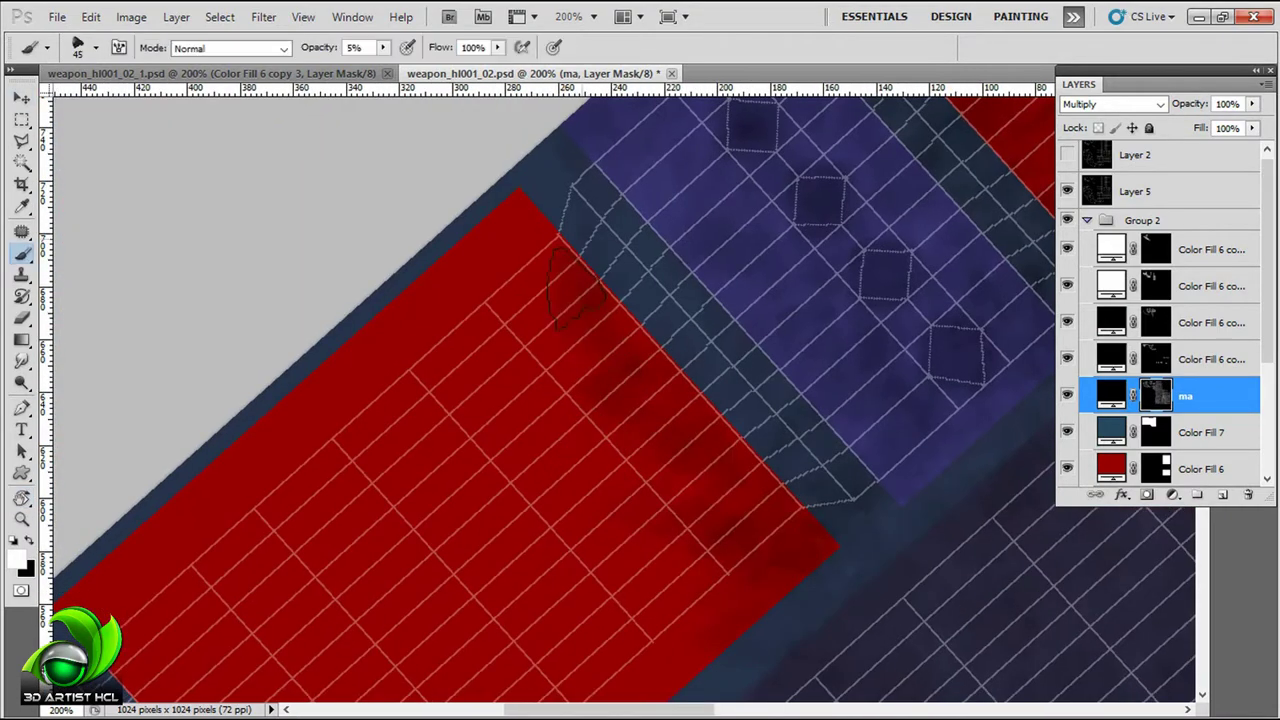
pyautogui.moveTo(462, 460); pyautogui.dragTo(615, 358)
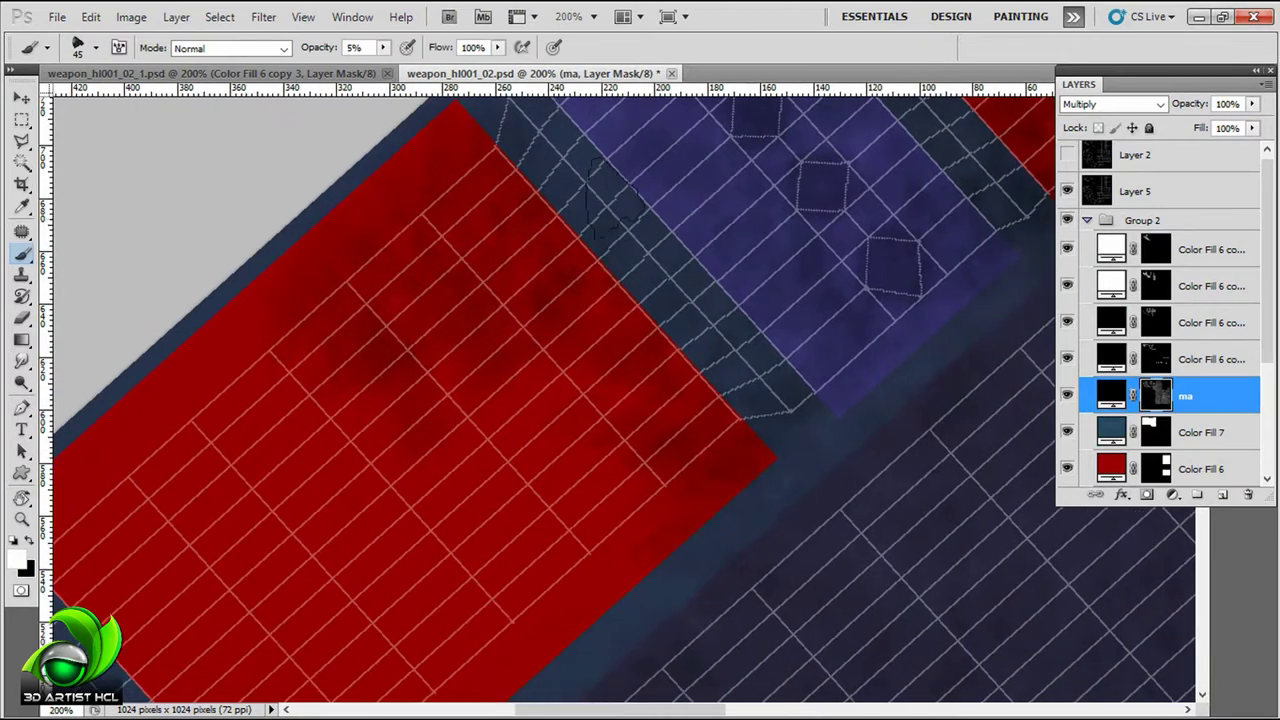
pyautogui.moveTo(546, 524); pyautogui.dragTo(640, 470)
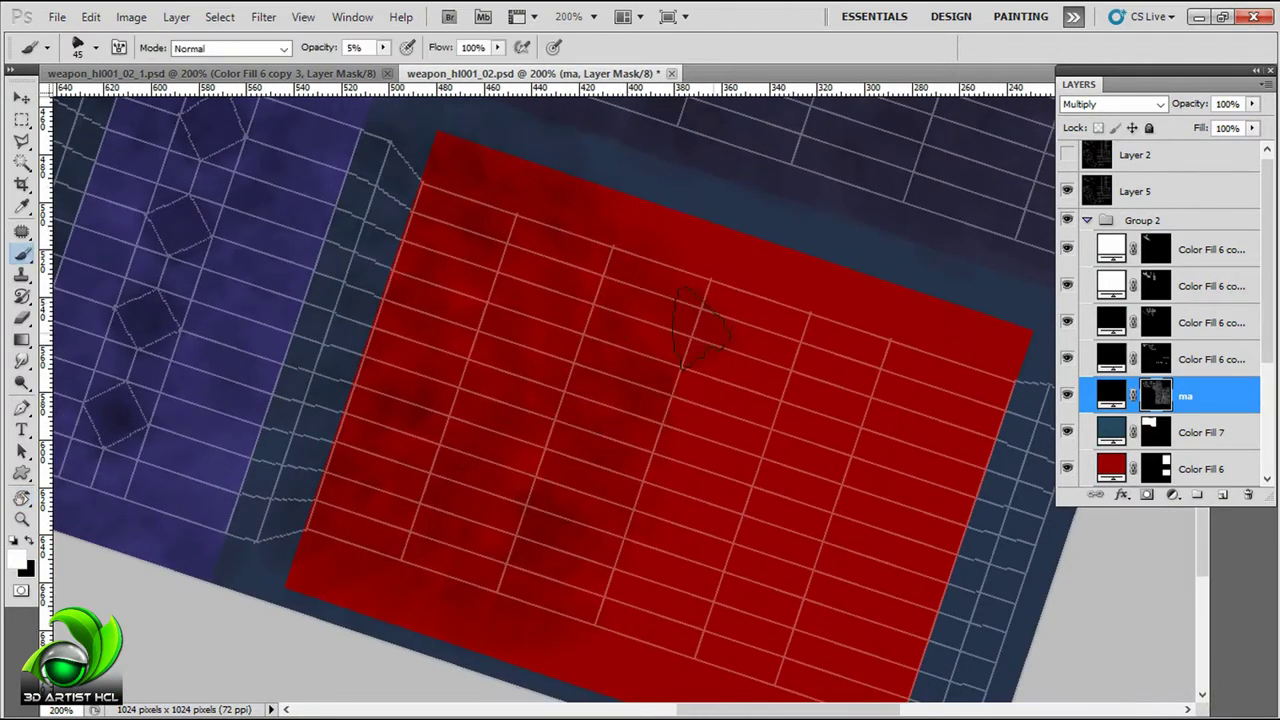
pyautogui.scroll(-5, 640, 490)
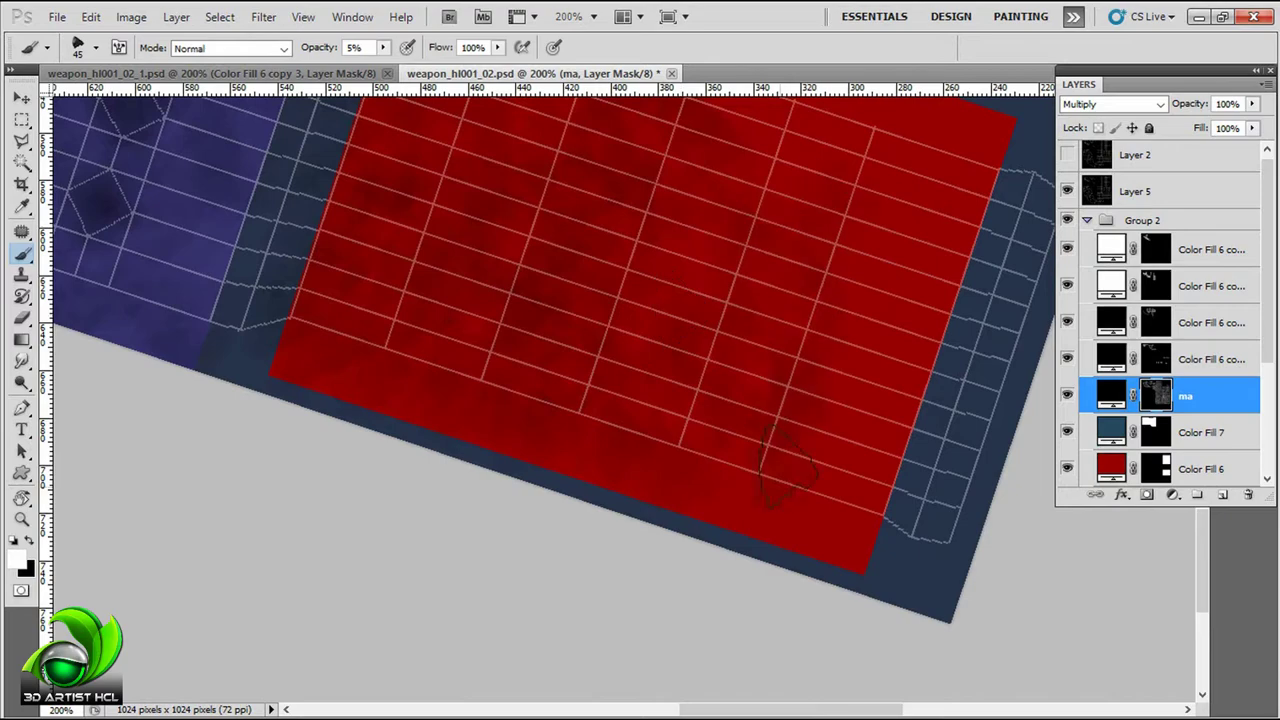
pyautogui.moveTo(700, 460); pyautogui.dragTo(720, 320)
# Step: Hide the Layer 5 UV wireframe overlay
pyautogui.scroll(4, 845, 400)
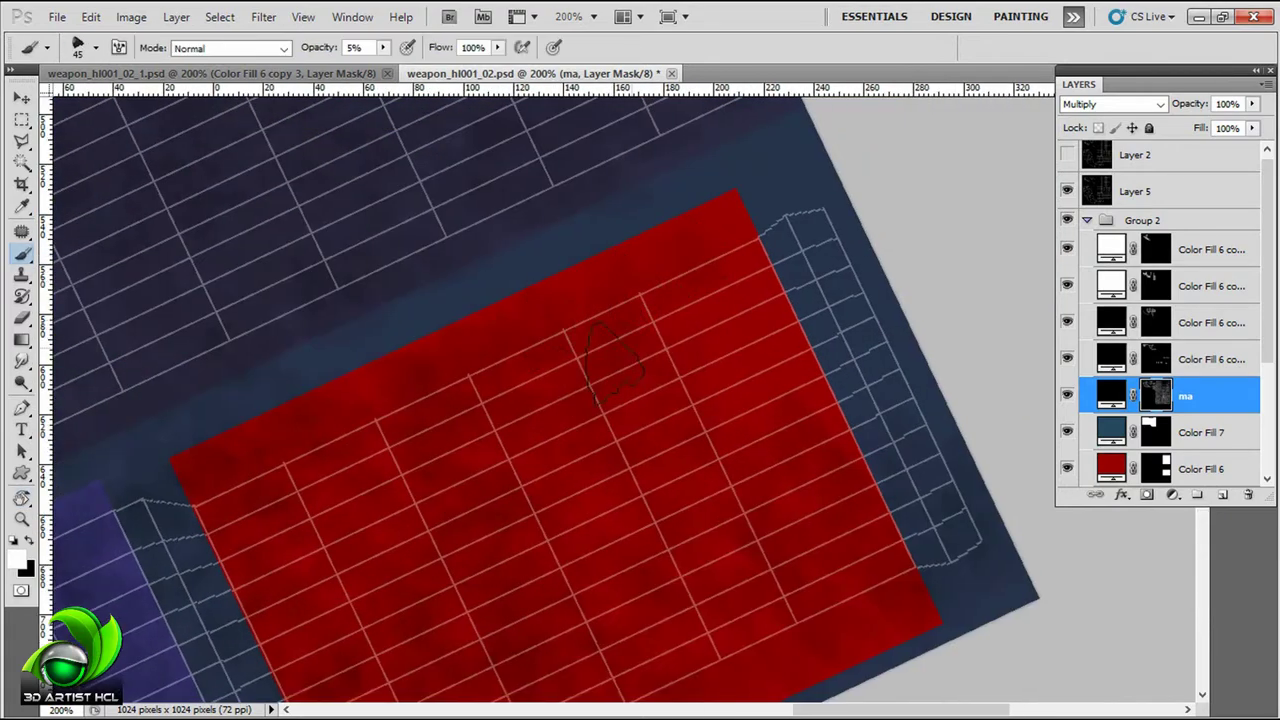
pyautogui.scroll(-3, 640, 400)
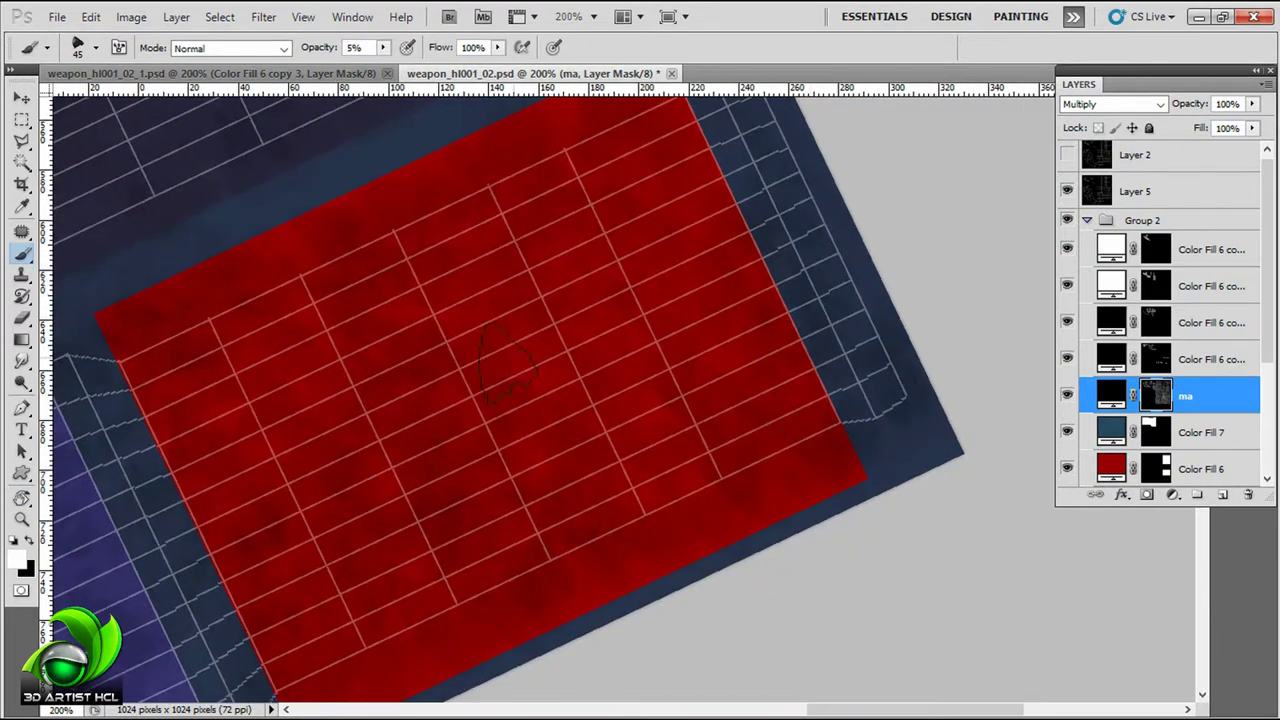
pyautogui.hscroll(-5, 505, 365)
pyautogui.scroll(-2, 908, 323)
pyautogui.scroll(-2, 908, 323)
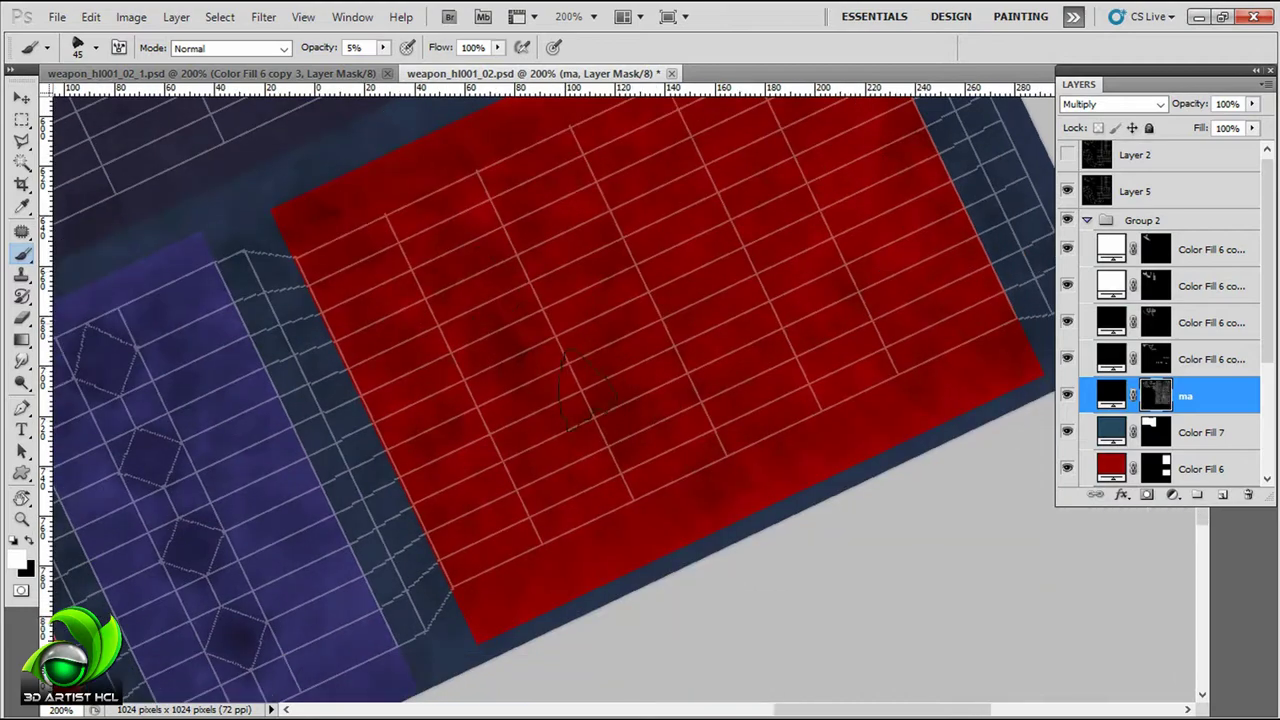
pyautogui.scroll(-5, 563, 420)
pyautogui.scroll(-3, 749, 480)
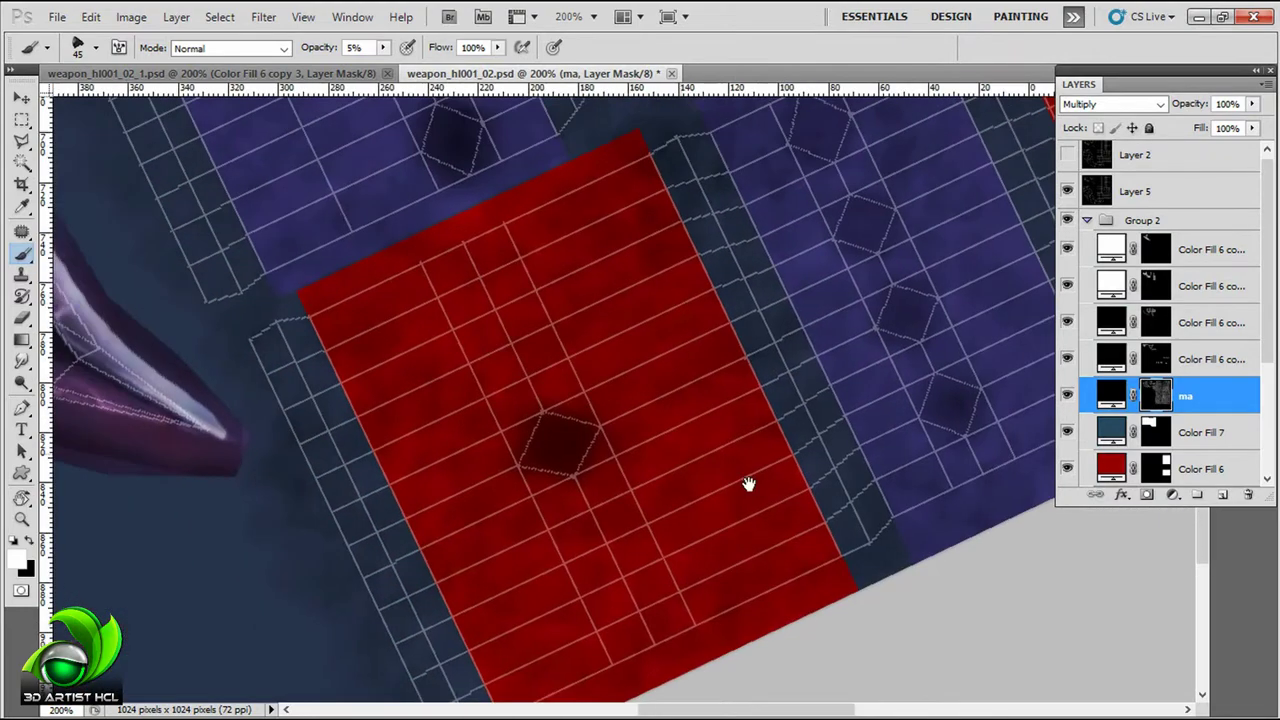
pyautogui.hscroll(-3, 749, 480)
pyautogui.scroll(3, 800, 420)
pyautogui.scroll(-5, 820, 357)
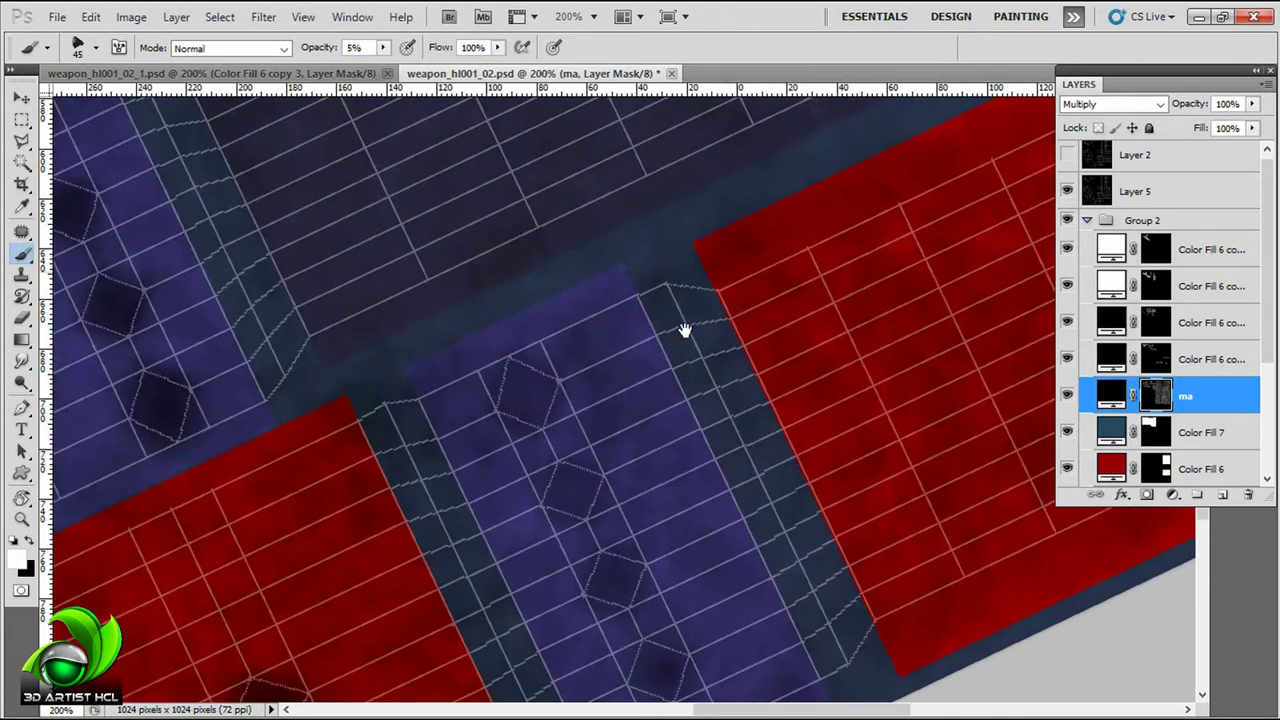
pyautogui.scroll(-5, 686, 329)
pyautogui.scroll(-3, 571, 400)
pyautogui.click(1067, 191)
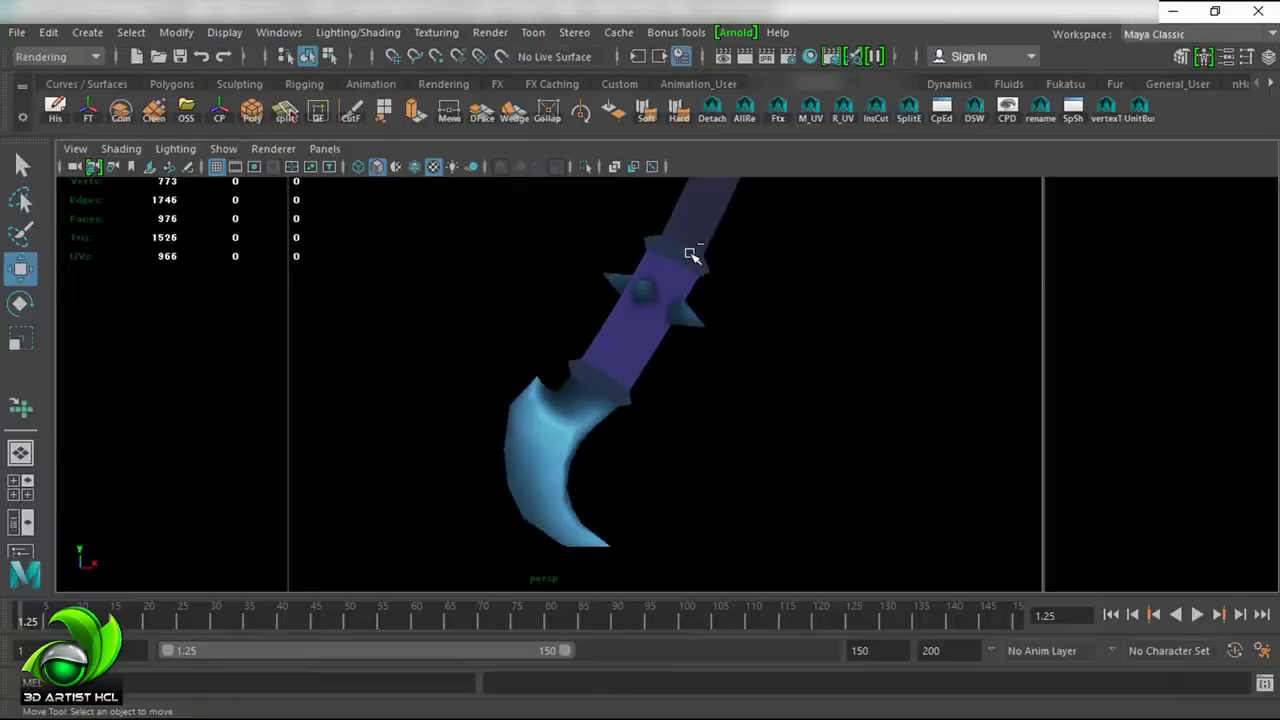
# Step: Preview the shaded texture on the blue blade in Maya
pyautogui.scroll(-3, 757, 338)
pyautogui.scroll(5, 791, 200)
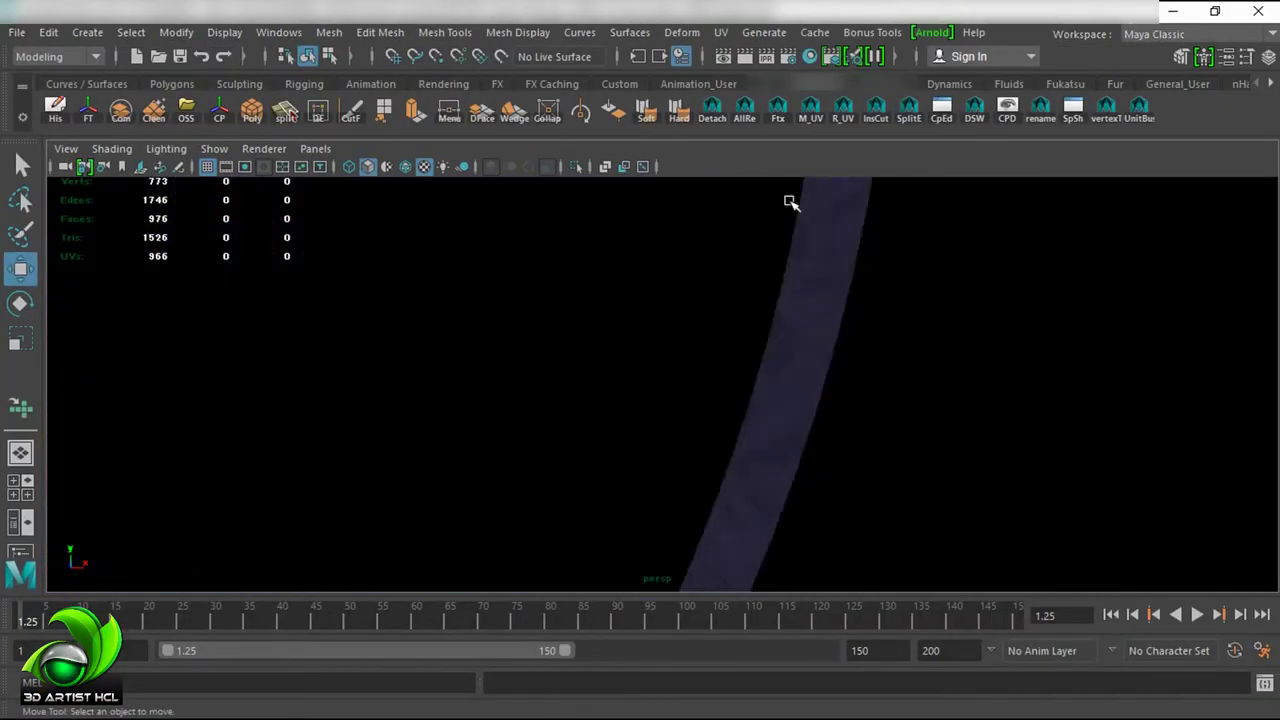
pyautogui.keyDown('alt'); pyautogui.moveTo(791, 200); pyautogui.dragTo(760, 380); pyautogui.keyUp('alt')
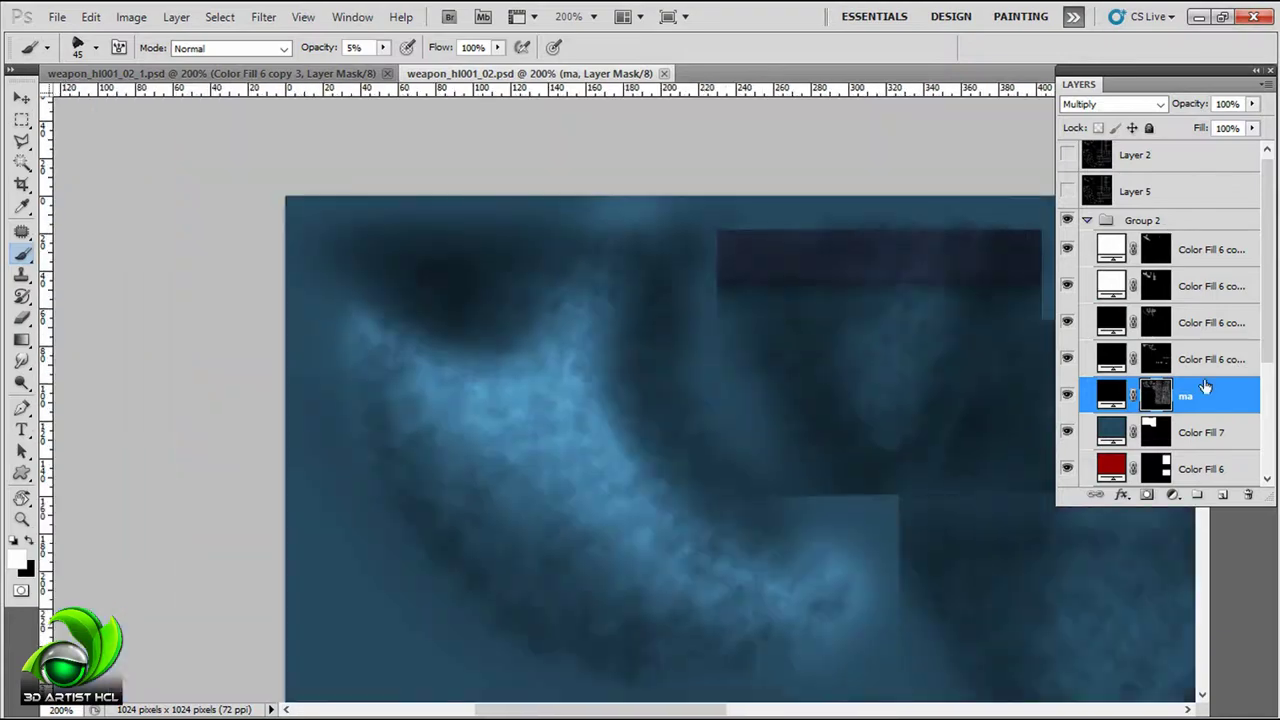
pyautogui.click(1150, 286)
pyautogui.click(1147, 252)
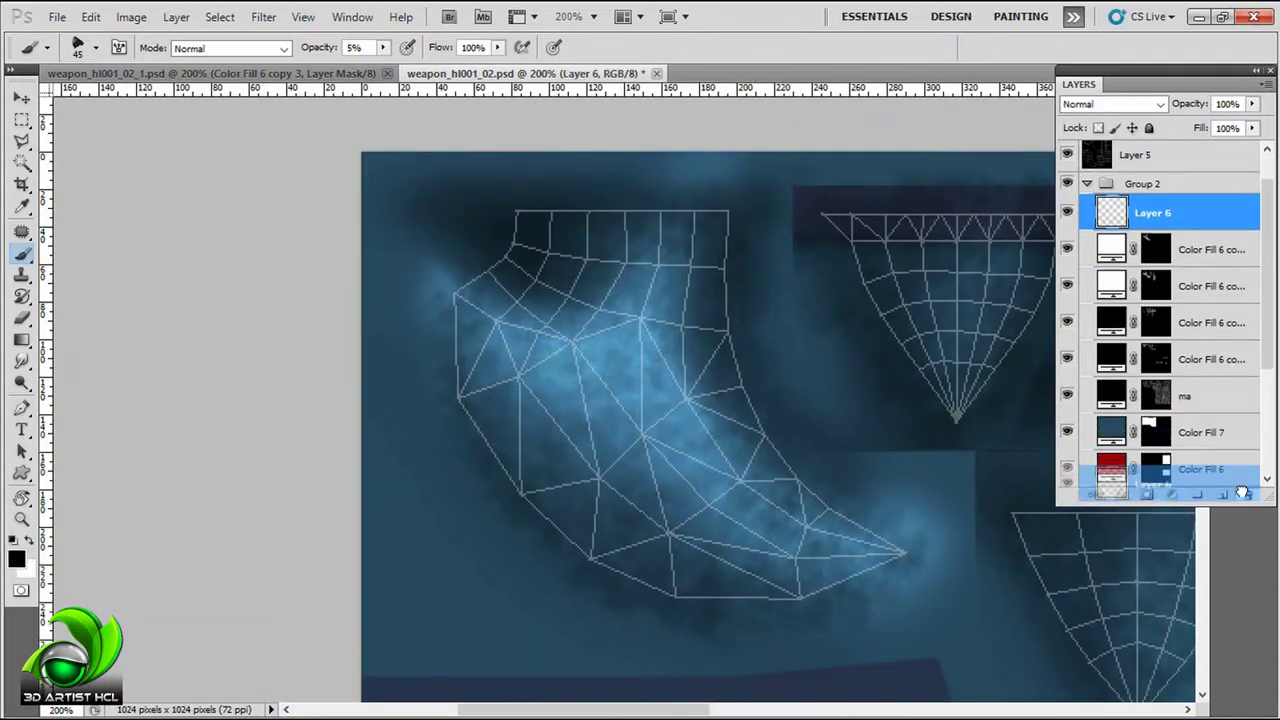
pyautogui.click(1170, 208)
pyautogui.moveTo(1119, 584)
pyautogui.mouseDown()
pyautogui.moveTo(769, 334)
pyautogui.moveTo(491, 263)
pyautogui.mouseUp()
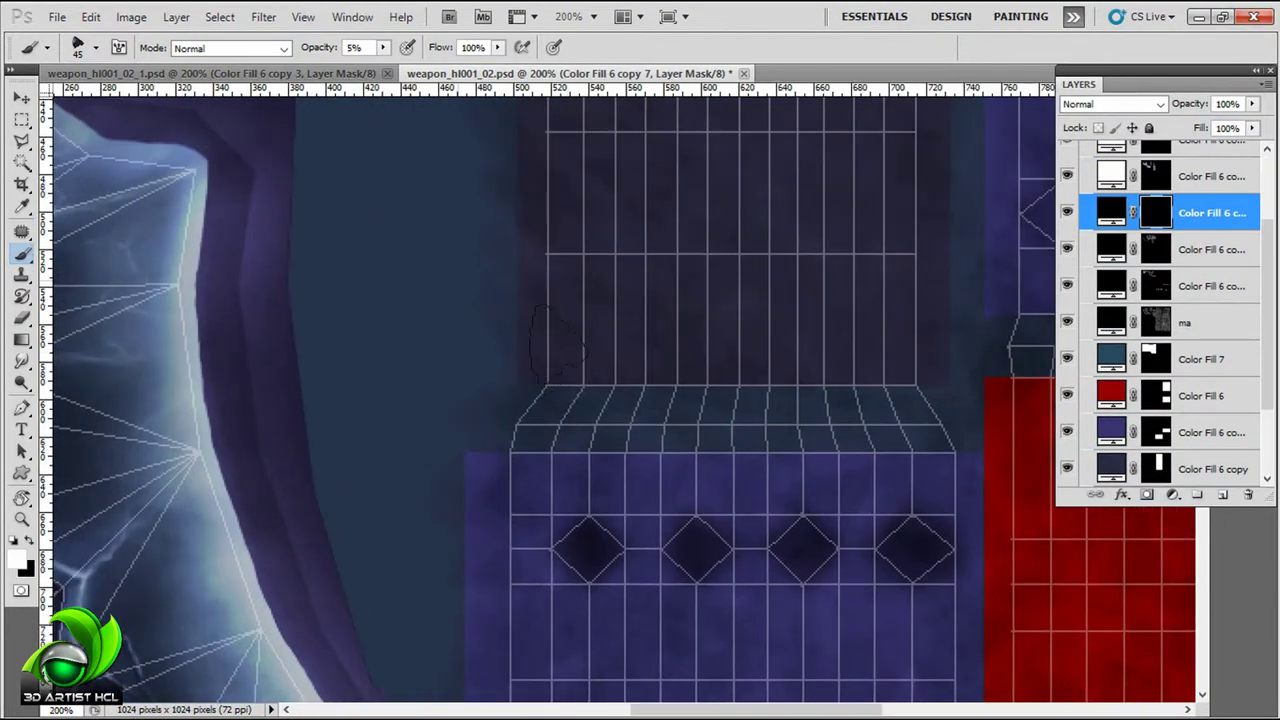
pyautogui.moveTo(492, 343); pyautogui.dragTo(506, 347)
pyautogui.press('1')
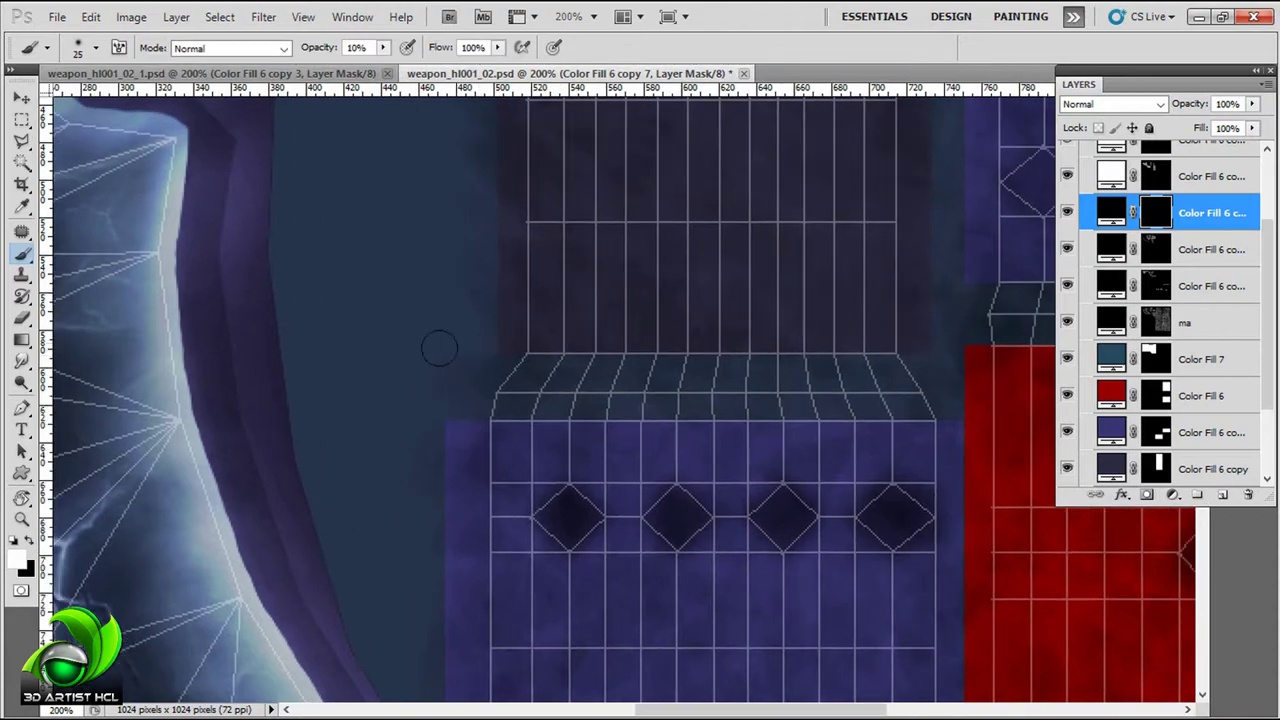
pyautogui.moveTo(938, 350)
pyautogui.mouseDown()
pyautogui.moveTo(743, 266)
pyautogui.moveTo(398, 227)
pyautogui.mouseUp()
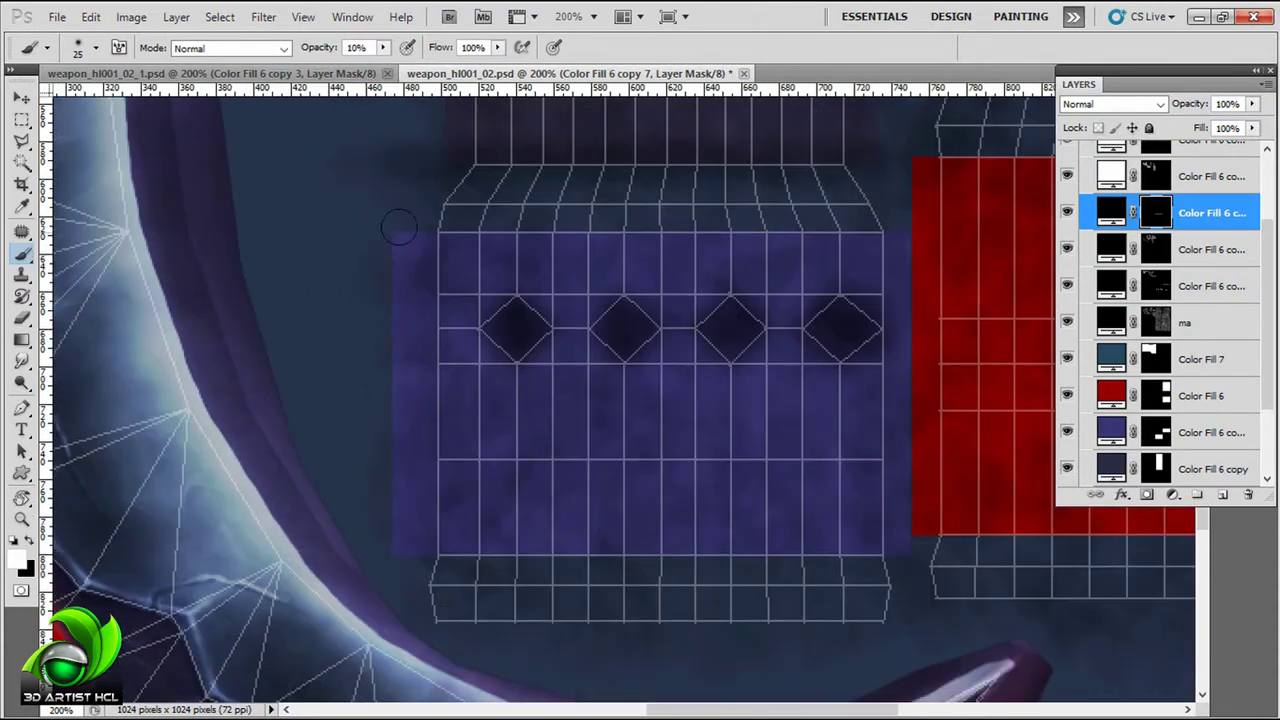
pyautogui.hscroll(2, 747, 229)
pyautogui.scroll(-3, 723, 249)
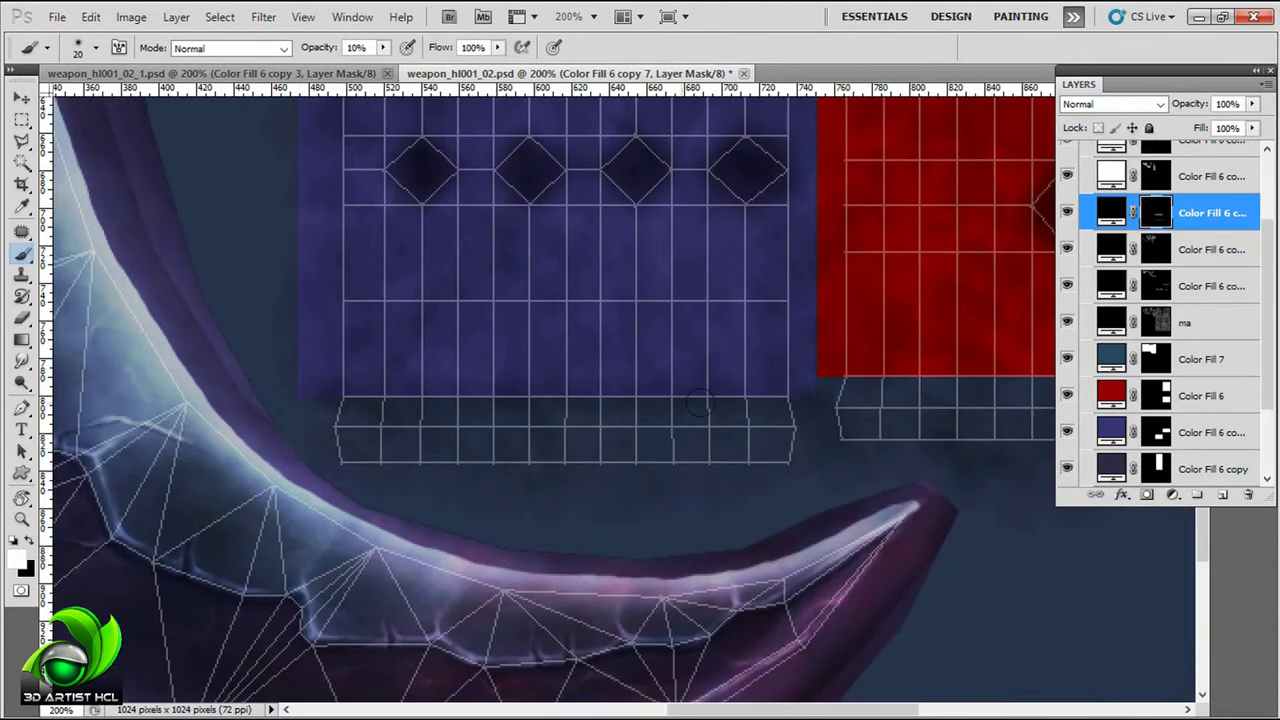
pyautogui.hscroll(5, 700, 361)
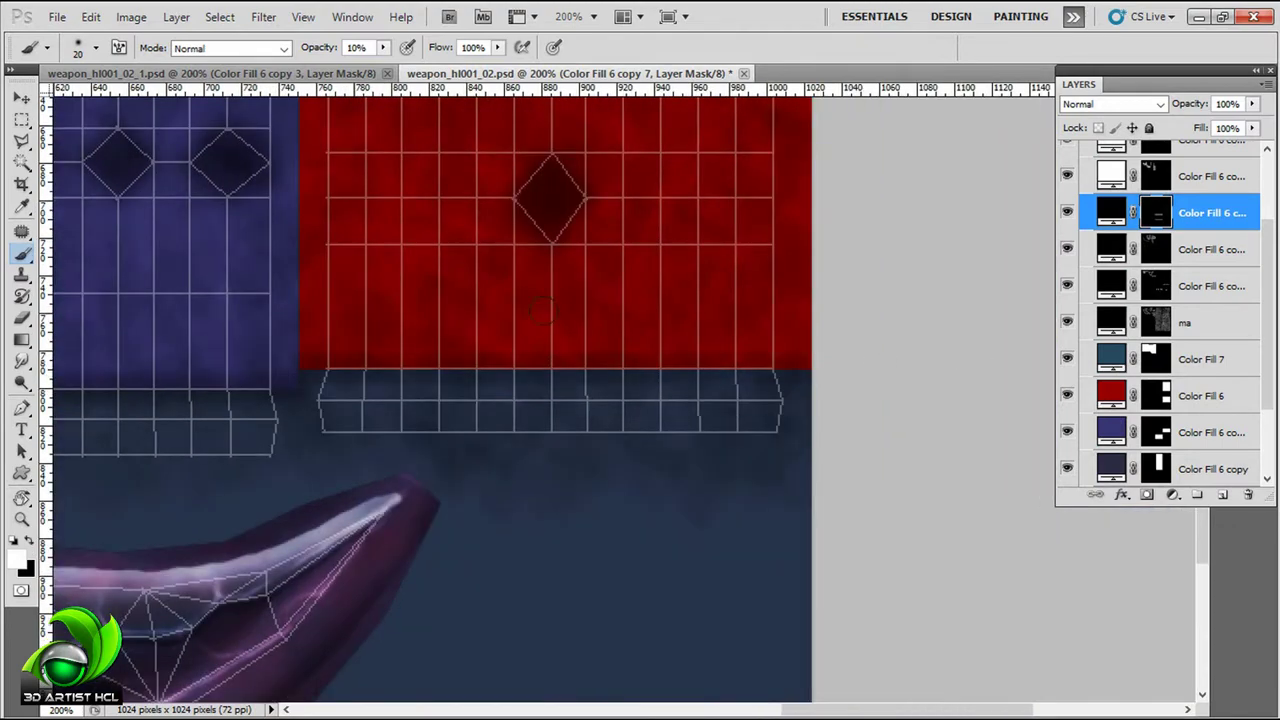
pyautogui.moveTo(540, 312)
pyautogui.mouseDown()
pyautogui.moveTo(731, 302)
pyautogui.moveTo(834, 389)
pyautogui.mouseUp()
pyautogui.scroll(5, 700, 280)
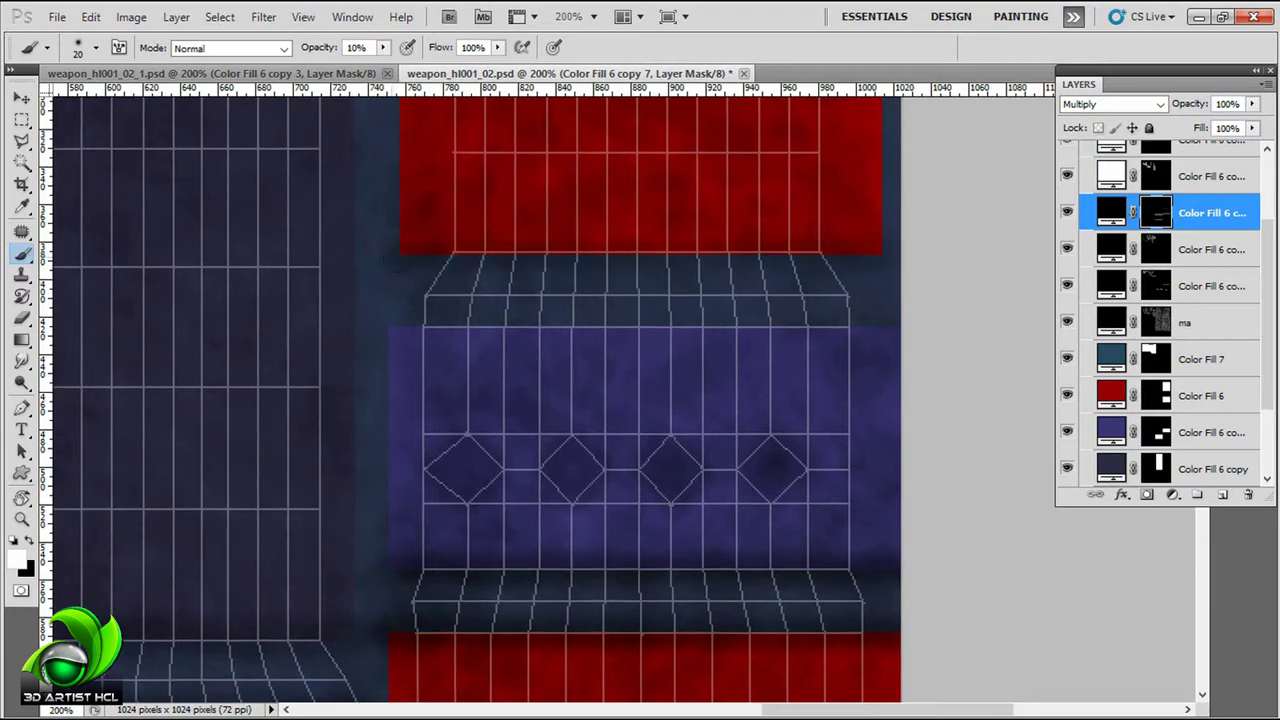
pyautogui.scroll(6, 353, 310)
pyautogui.scroll(4, 442, 287)
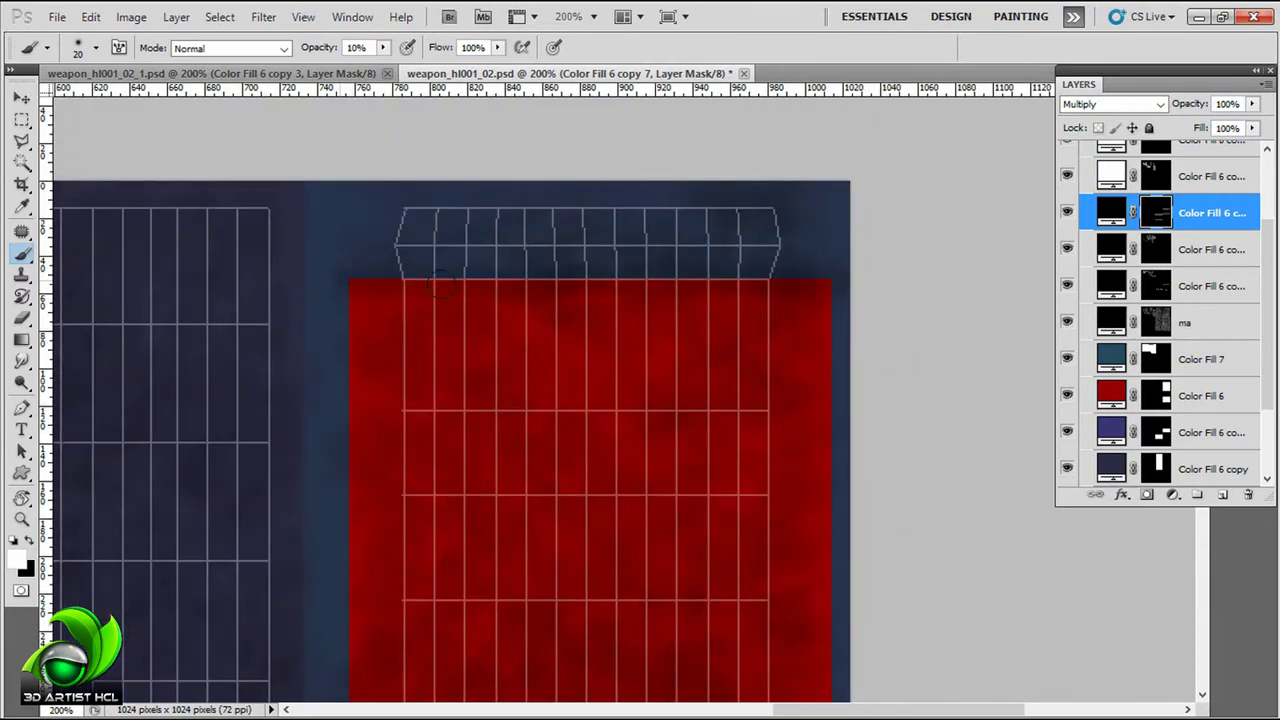
pyautogui.hscroll(-5, 274, 283)
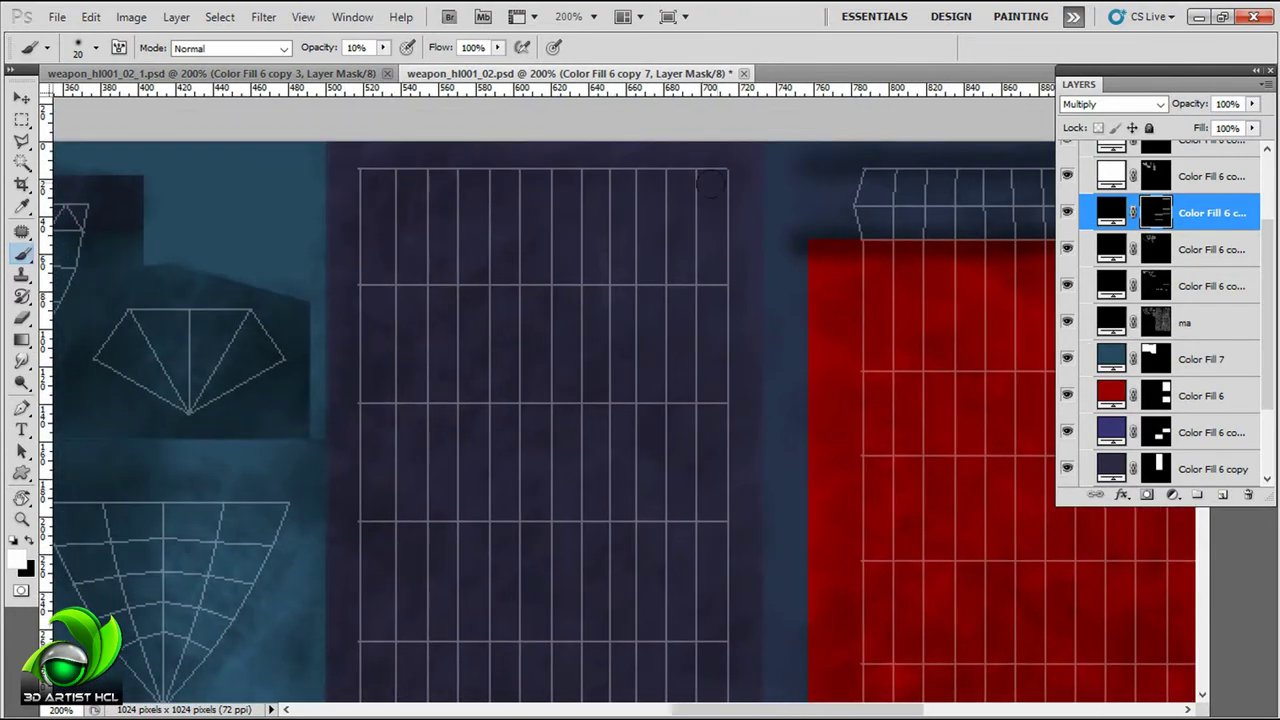
pyautogui.scroll(-3, 778, 172)
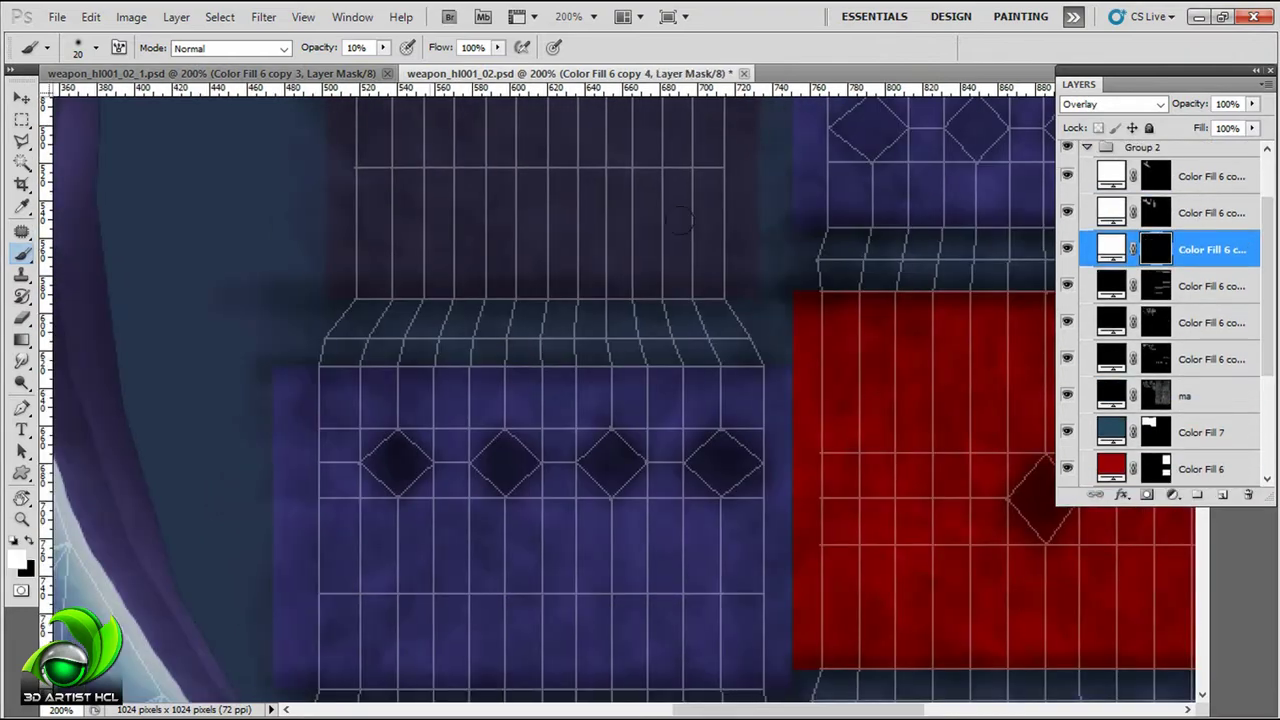
# Step: Lasso-select the purple band and target the Overlay layer above at 20% opacity
pyautogui.press('l')
pyautogui.scroll(3, 774, 555)
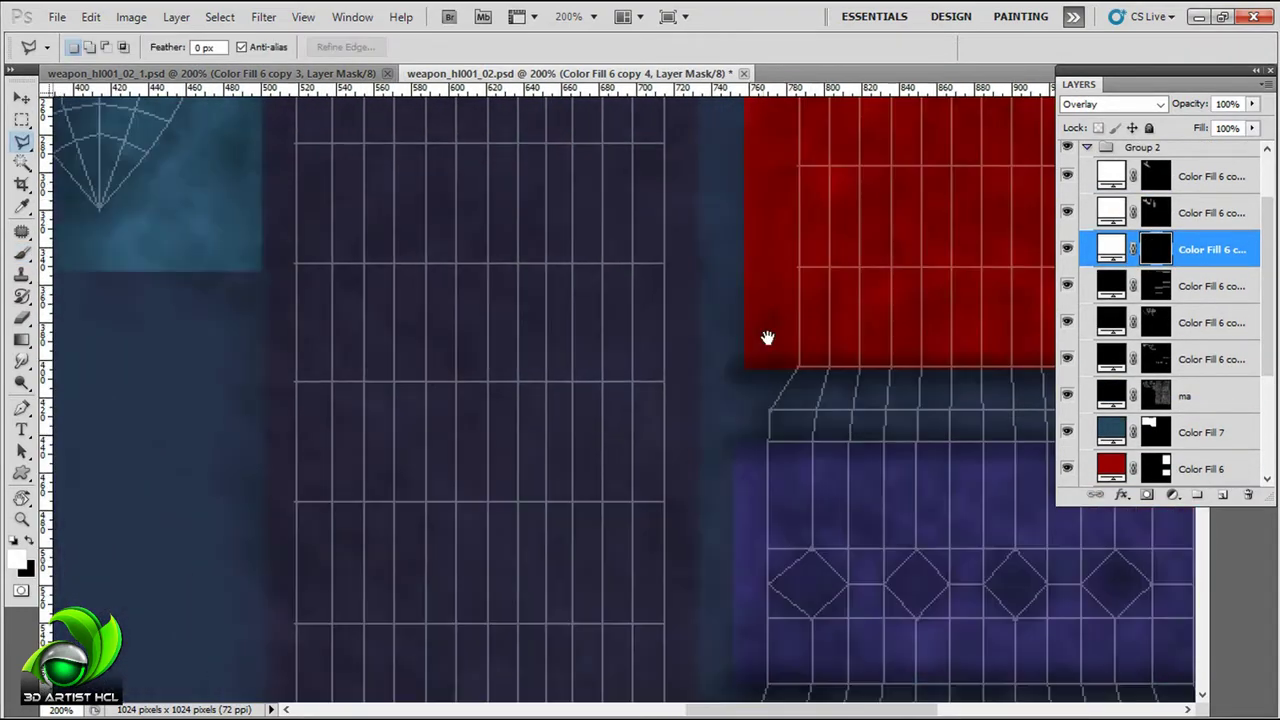
pyautogui.scroll(3, 760, 330)
pyautogui.scroll(-3, 600, 400)
pyautogui.click(520, 425)
pyautogui.click(475, 495)
pyautogui.scroll(-3, 480, 445)
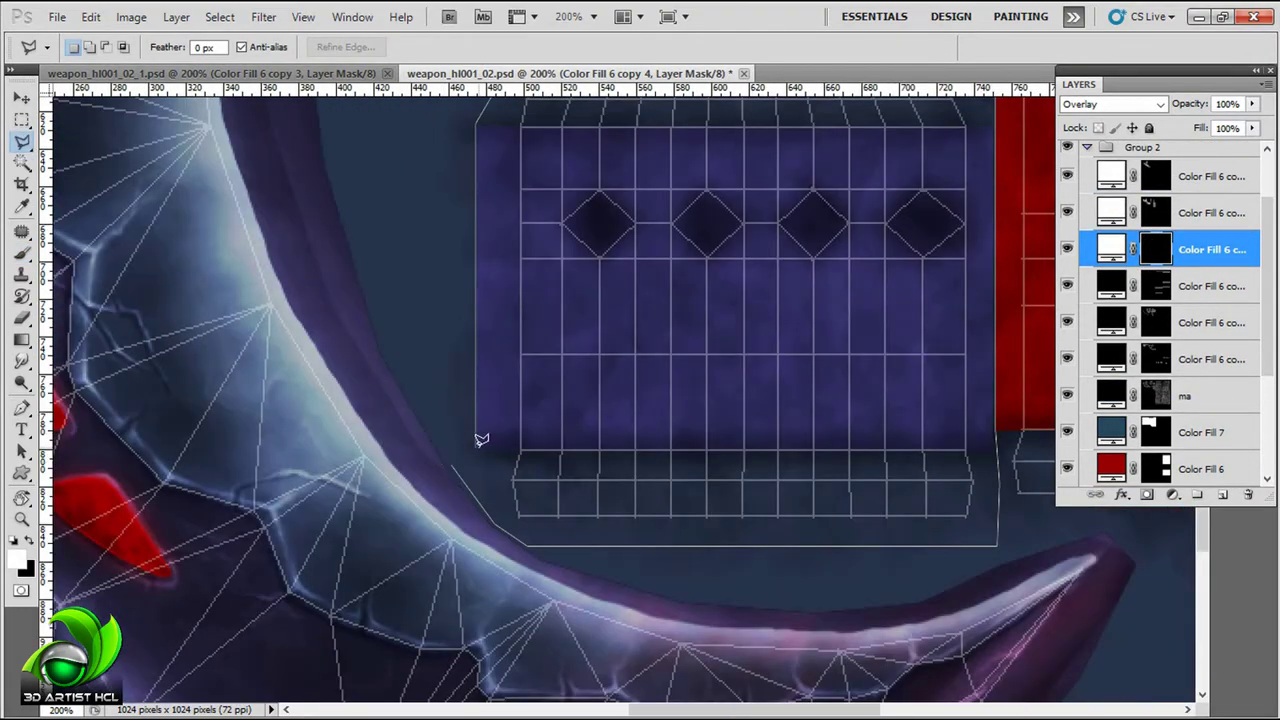
pyautogui.click(456, 461)
pyautogui.press('b')
pyautogui.hscroll(3, 614, 351)
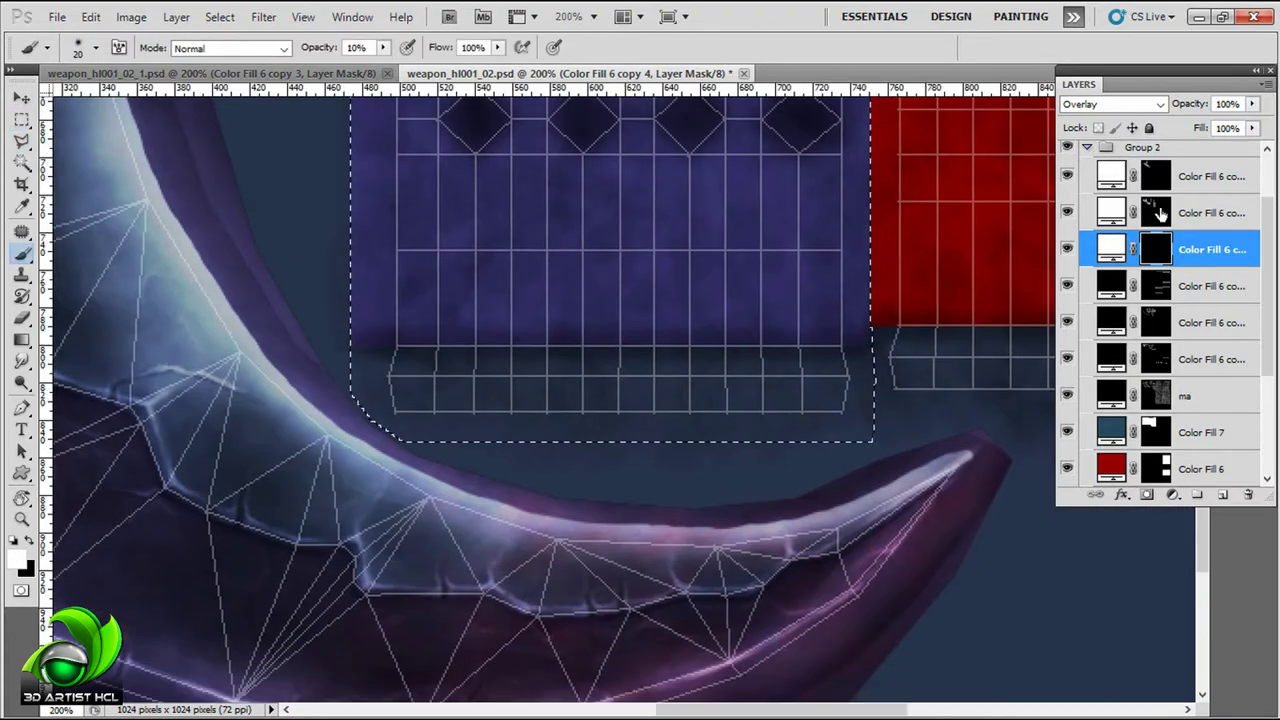
pyautogui.hotkey('alt', ']')
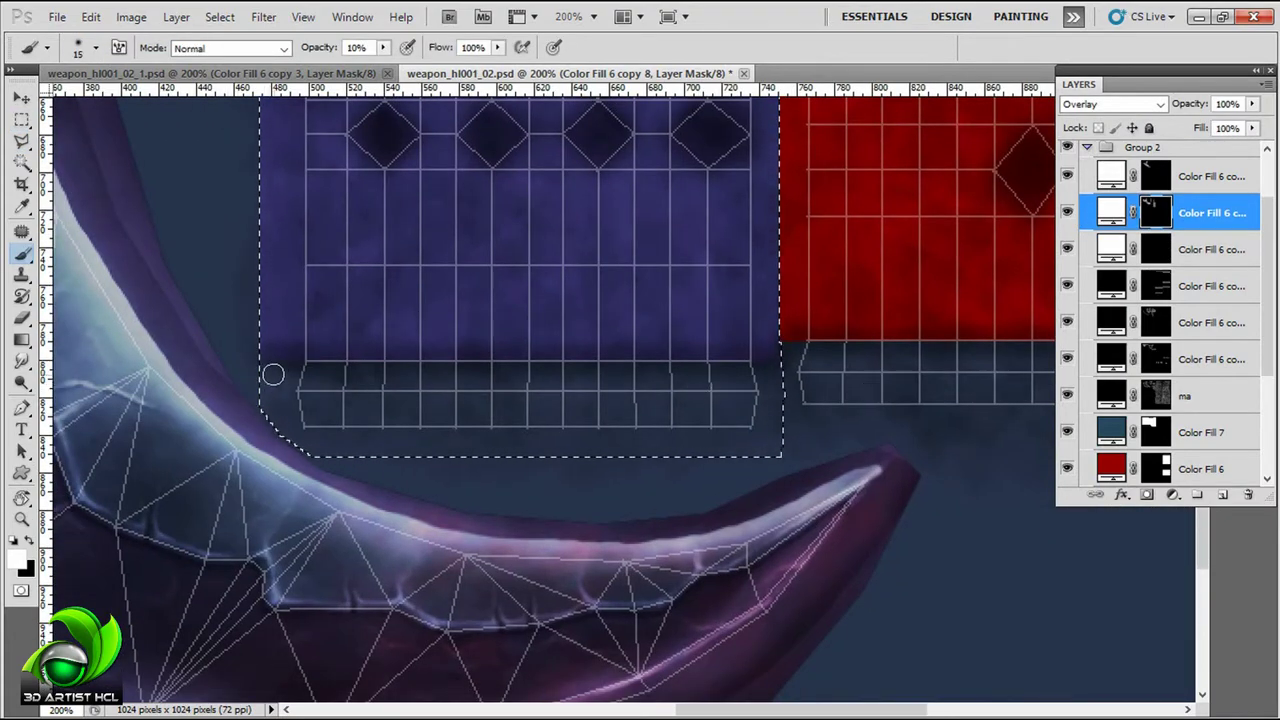
pyautogui.press('2')
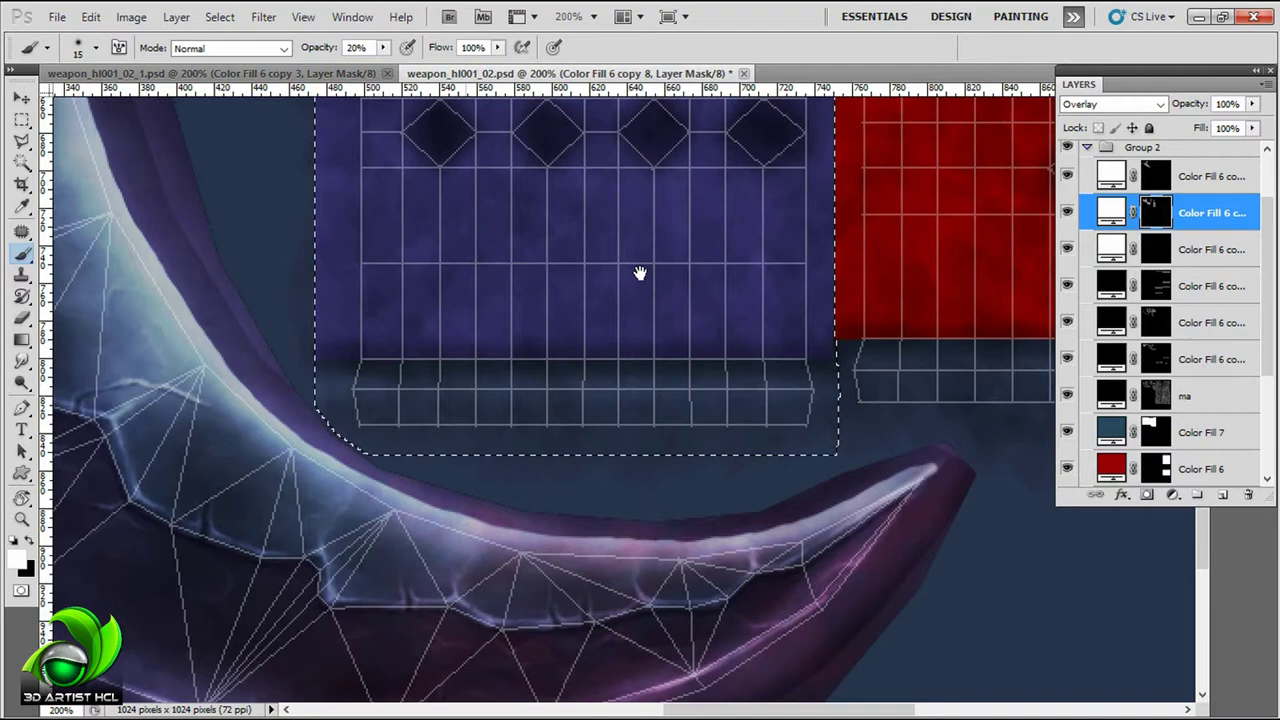
# Step: Marquee-select a rectangle around the red band
pyautogui.moveTo(640, 271); pyautogui.dragTo(657, 449)
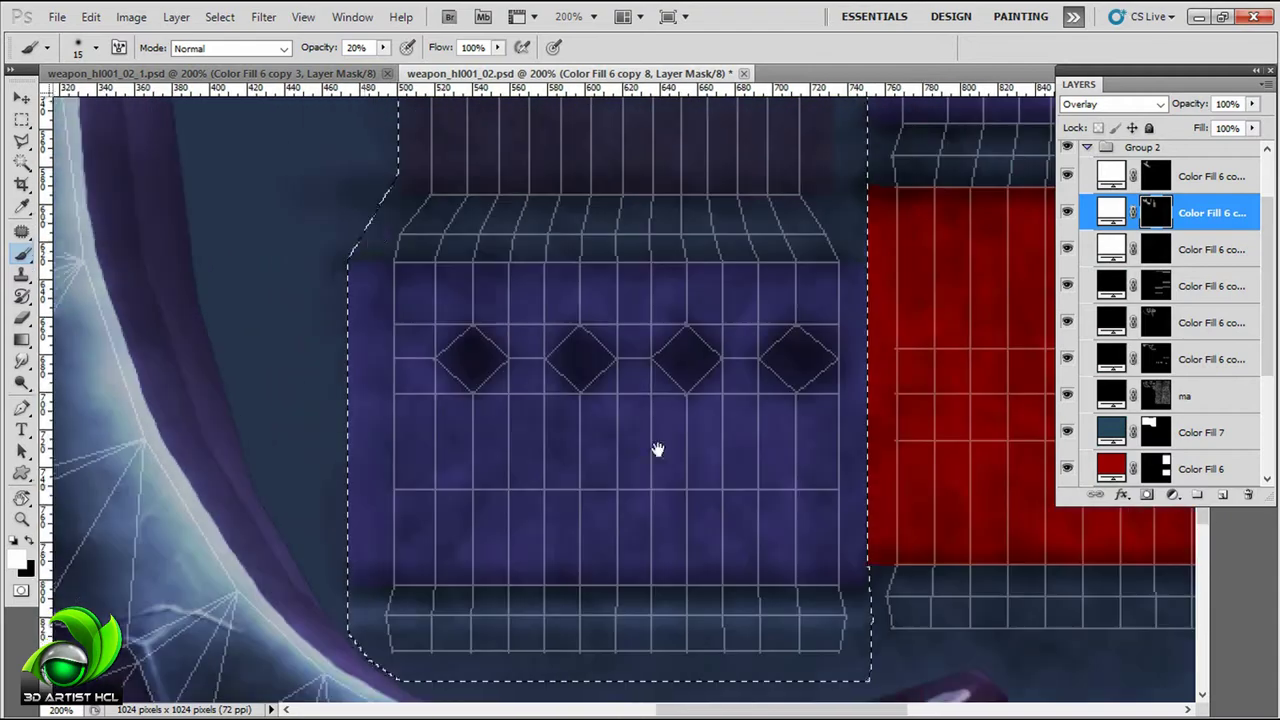
pyautogui.hscroll(3, 620, 366)
pyautogui.hscroll(5, 620, 366)
pyautogui.press('m')
pyautogui.moveTo(866, 151); pyautogui.dragTo(338, 690)
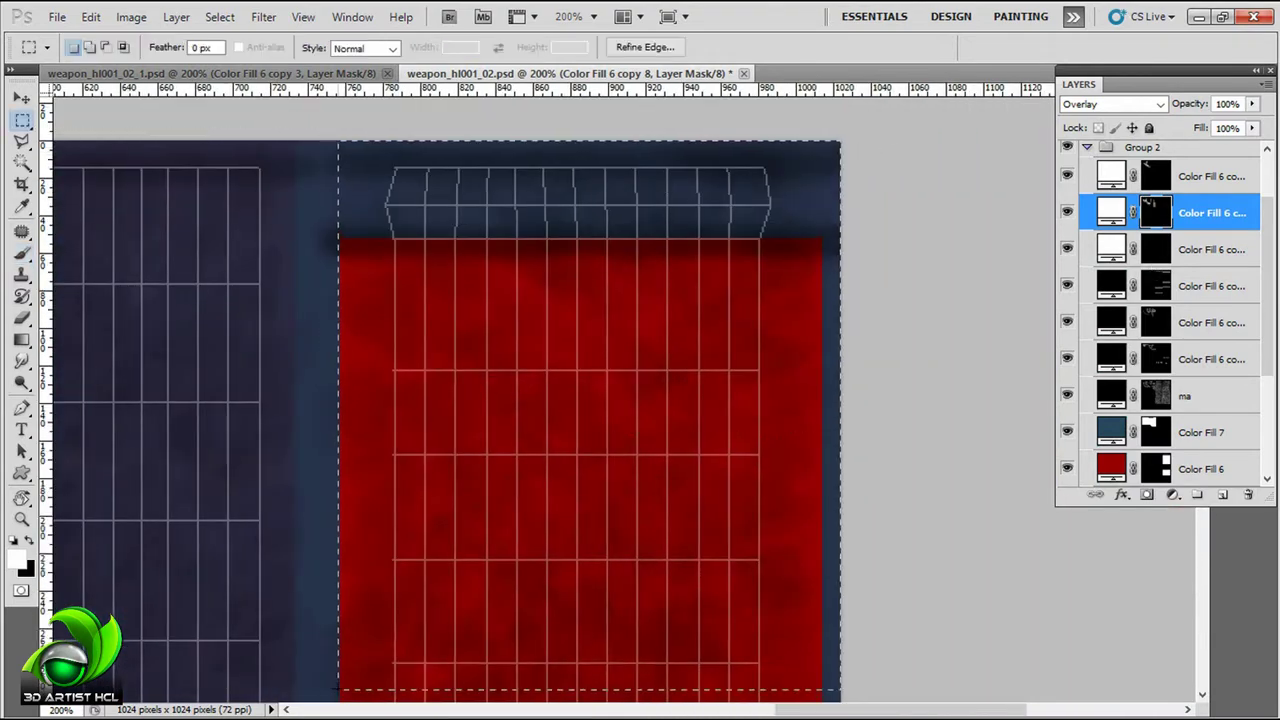
pyautogui.scroll(-5, 882, 172)
pyautogui.scroll(-3, 351, 655)
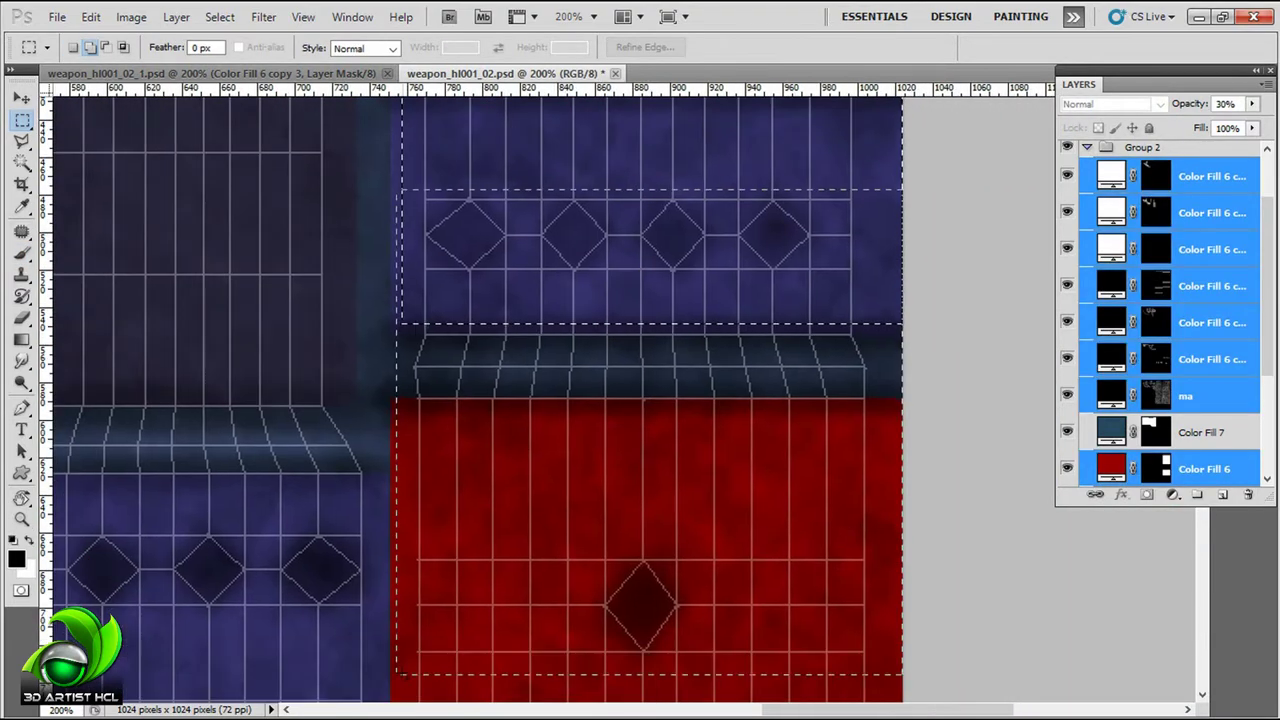
pyautogui.scroll(-3, 318, 484)
pyautogui.hscroll(-2, 449, 349)
pyautogui.scroll(-5, 480, 551)
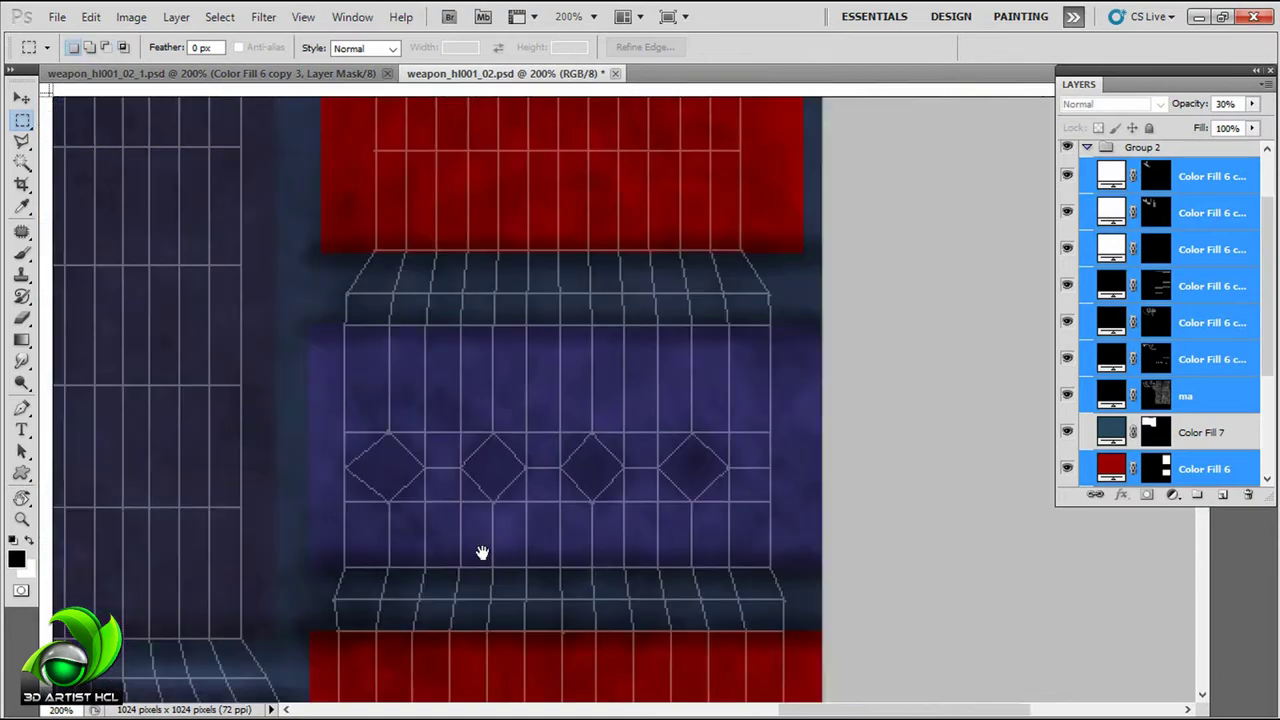
pyautogui.scroll(-2, 571, 263)
pyautogui.scroll(4, 487, 535)
pyautogui.press('l')
pyautogui.scroll(3, 487, 535)
pyautogui.scroll(-6, 486, 371)
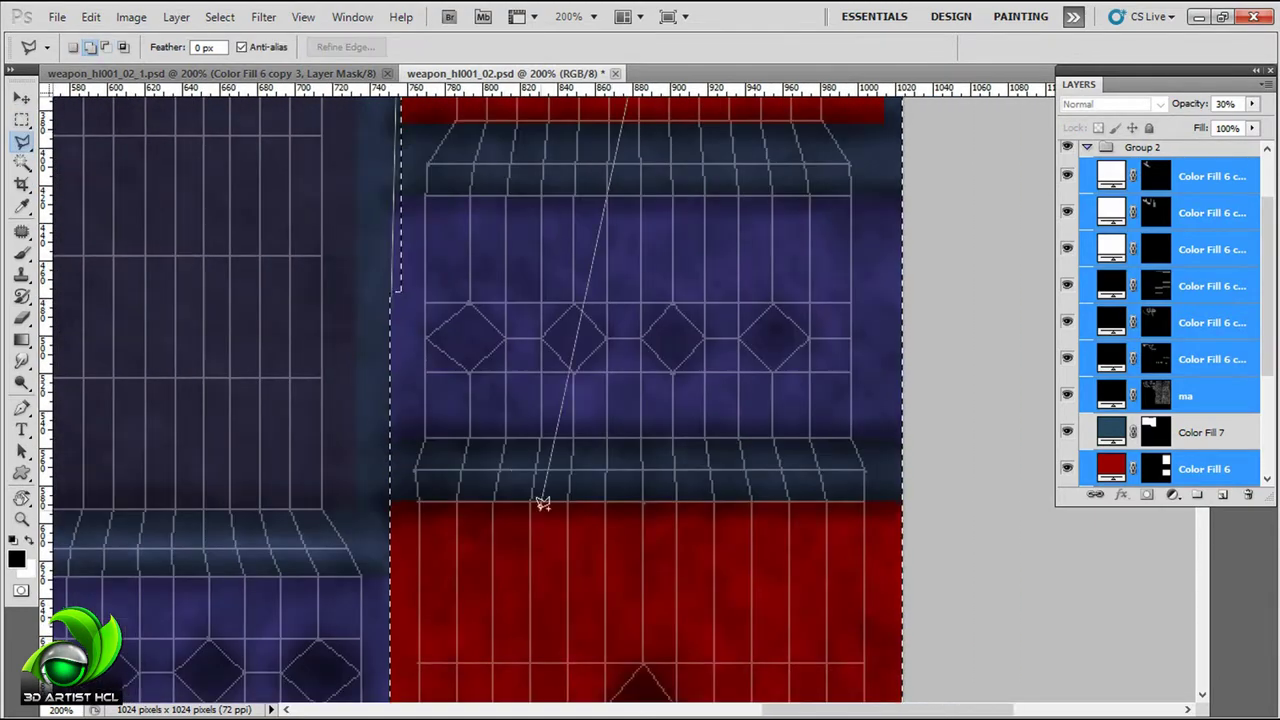
pyautogui.press('b')
# Step: Target the Color Fill 6 copy 8 mask and frame the red band's top rim
pyautogui.click(1130, 290)
pyautogui.click(1155, 215)
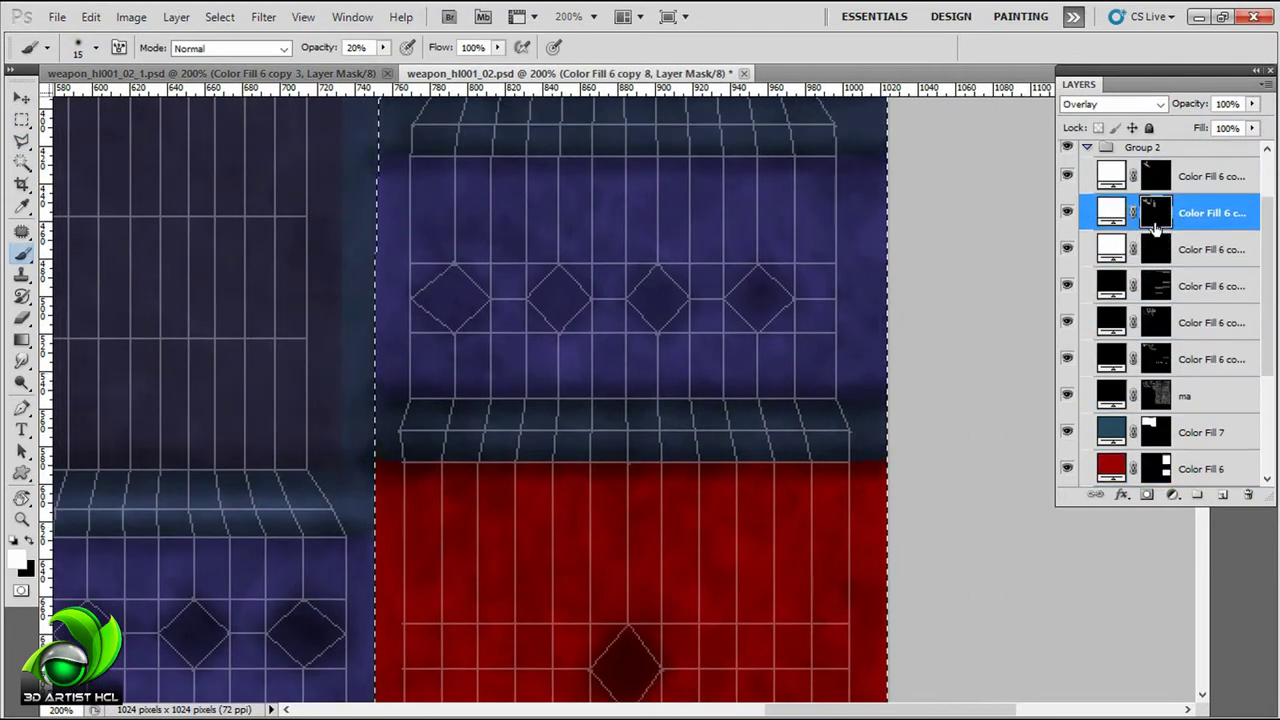
pyautogui.scroll(-1, 340, 391)
pyautogui.scroll(-5, 388, 309)
pyautogui.scroll(10, 388, 309)
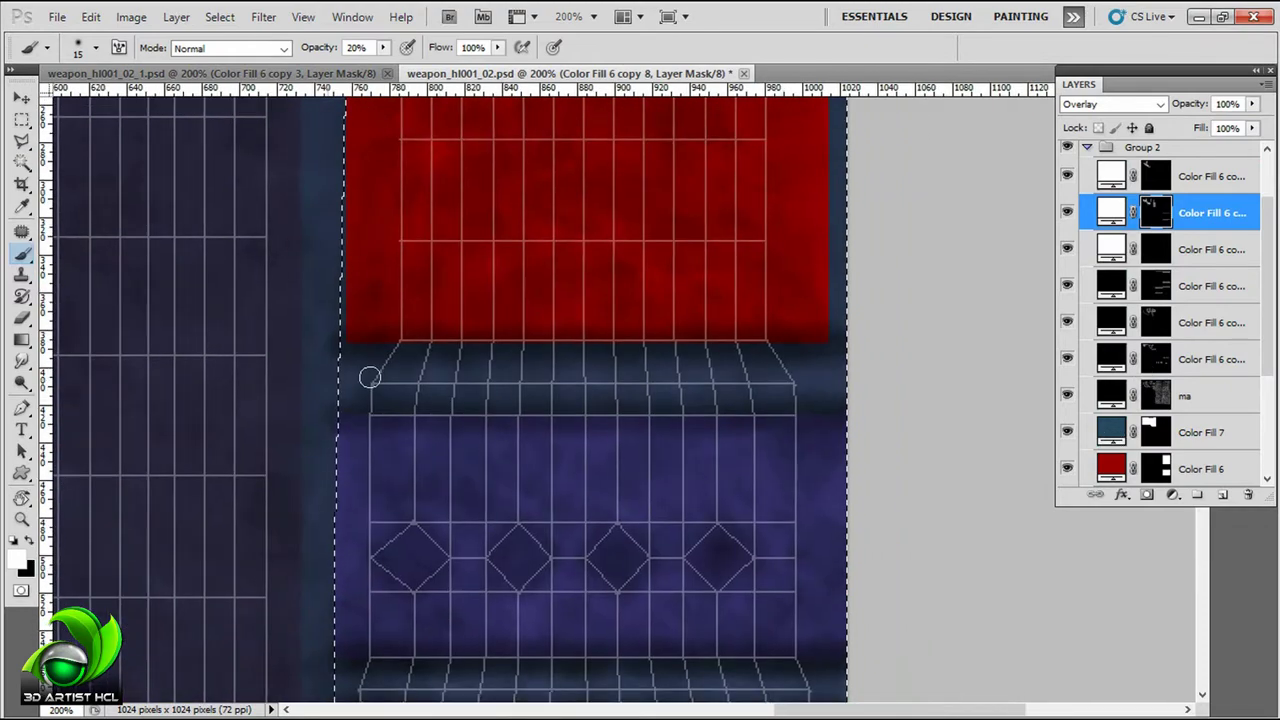
pyautogui.scroll(5, 366, 374)
pyautogui.moveTo(731, 520); pyautogui.dragTo(574, 238)
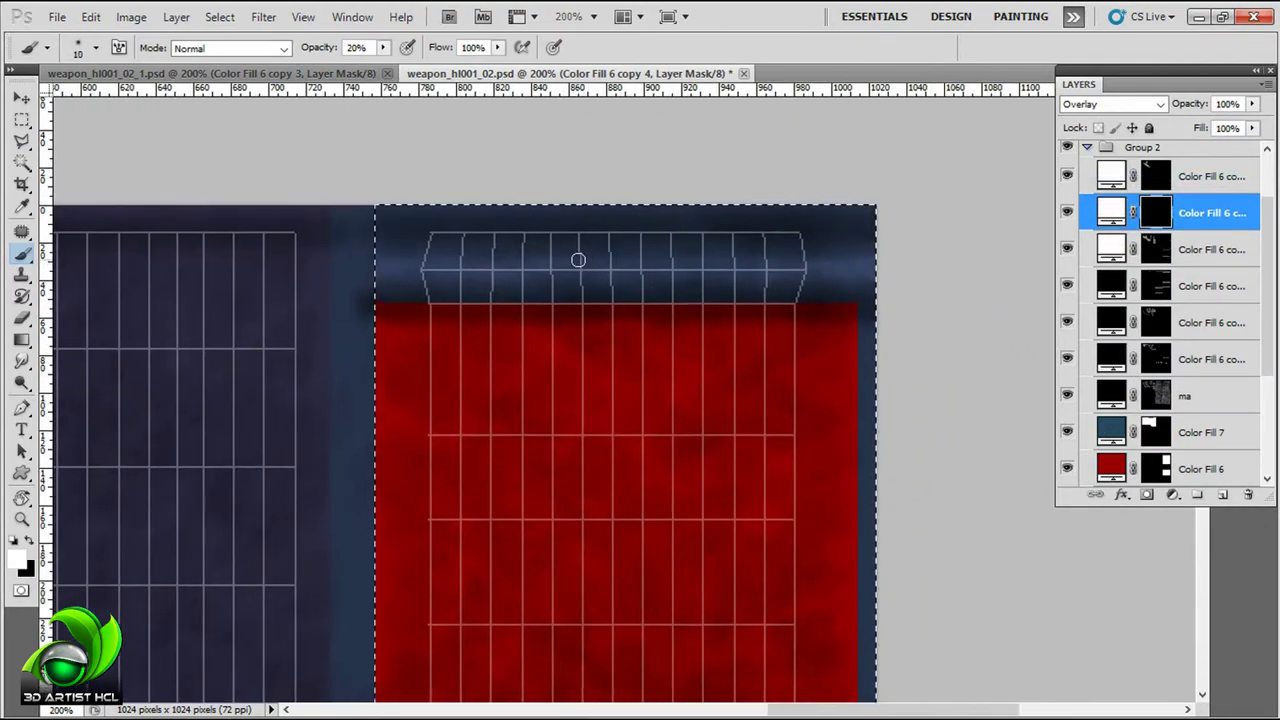
pyautogui.moveTo(671, 286); pyautogui.dragTo(663, 306)
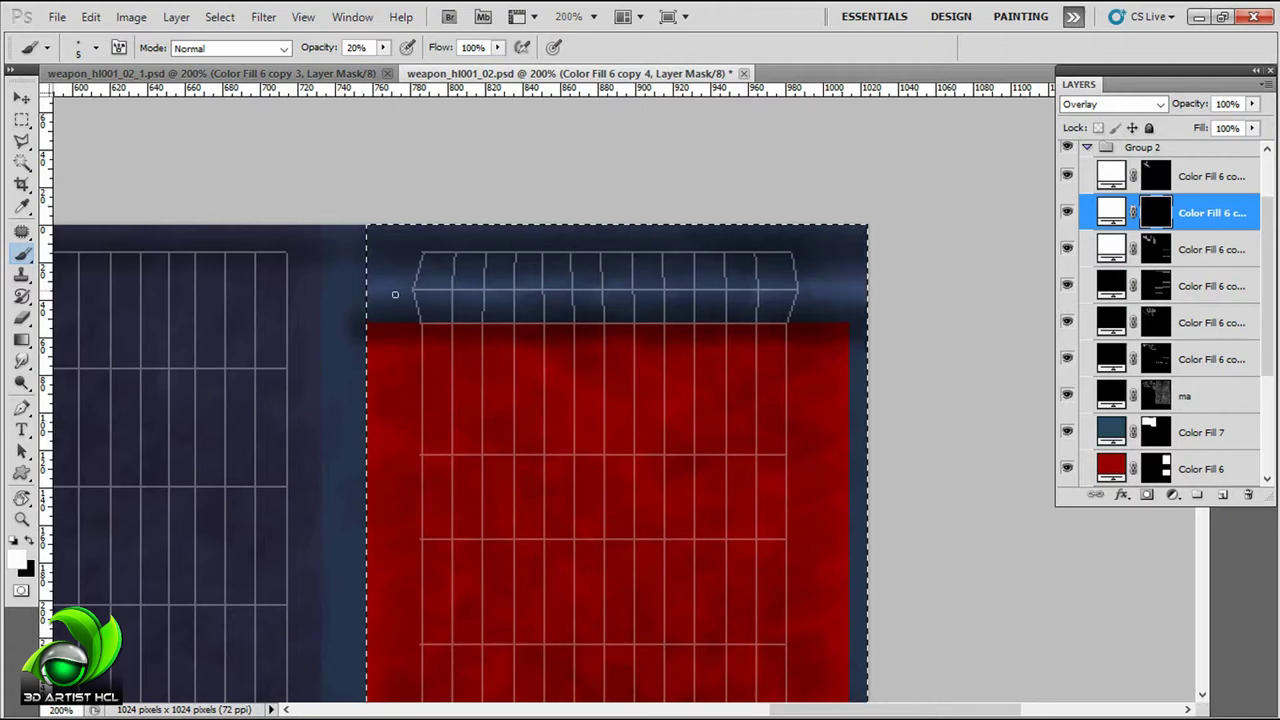
pyautogui.scroll(-5, 569, 340)
pyautogui.scroll(-3, 346, 323)
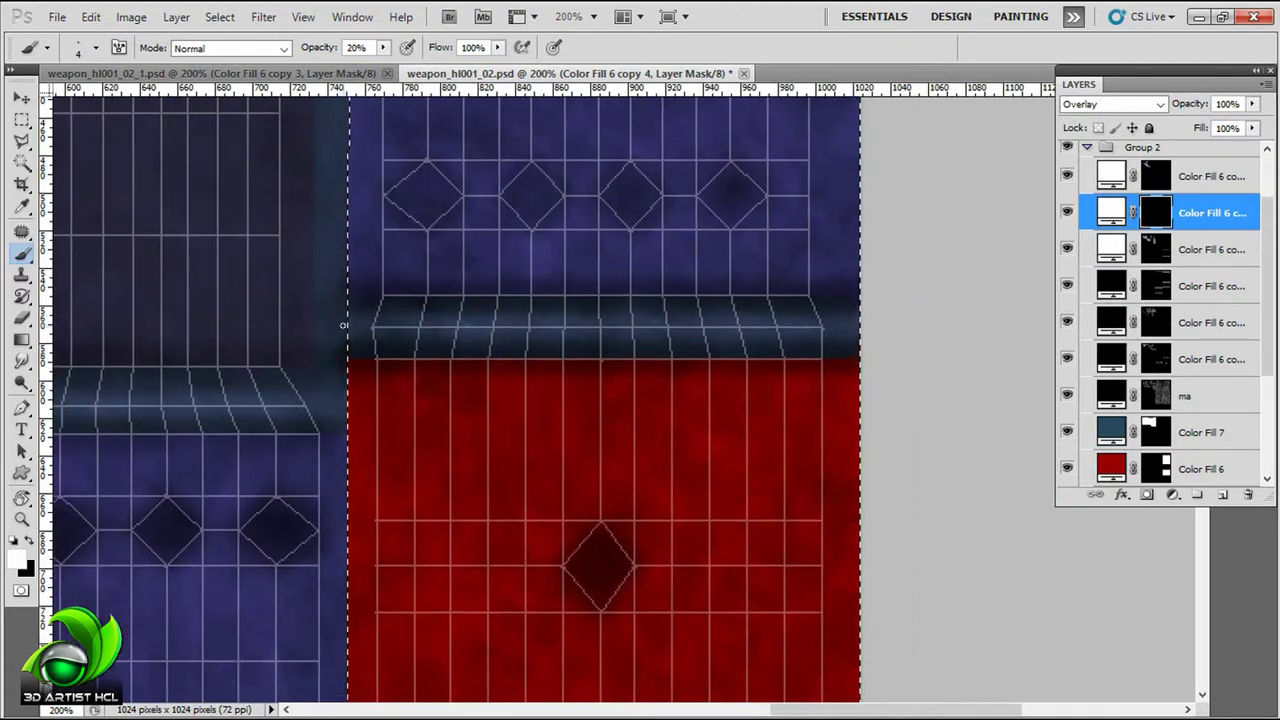
pyautogui.hscroll(5, 287, 470)
pyautogui.scroll(-3, 287, 470)
pyautogui.hscroll(-5, 500, 450)
pyautogui.scroll(3, 626, 432)
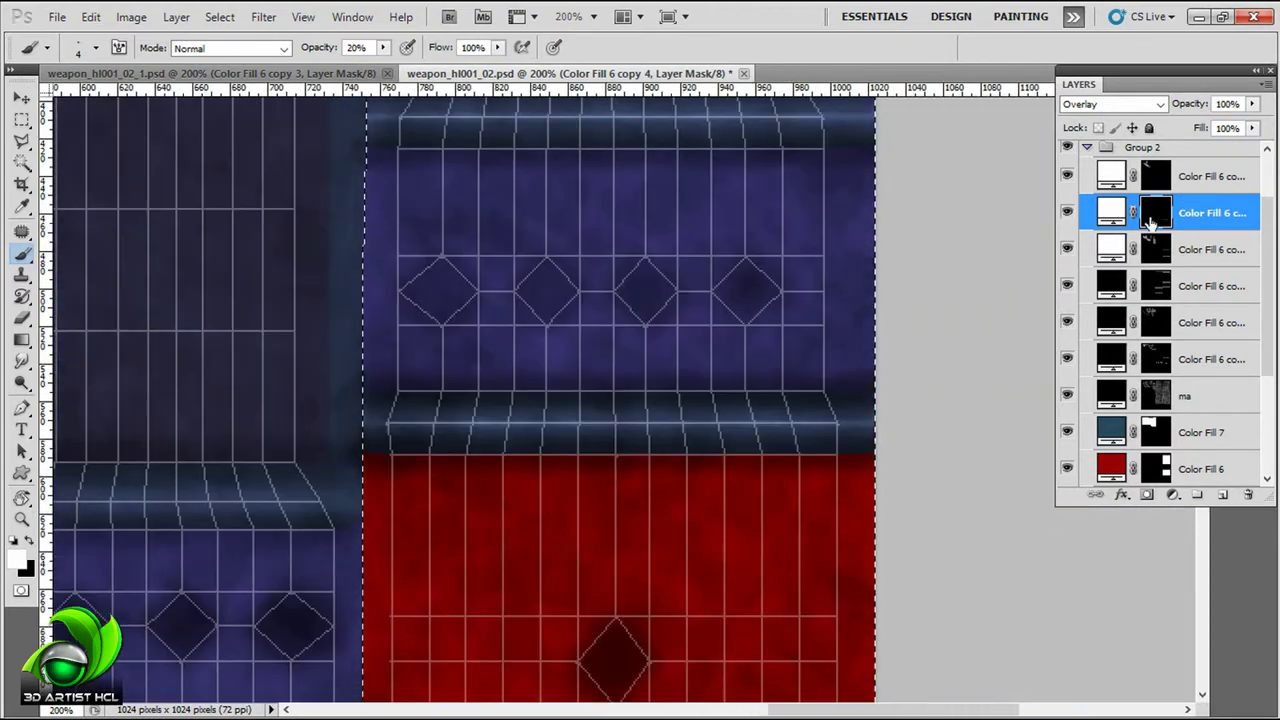
# Step: Start a selection below the purple band, then target Color Fill 6 copy 4 over the teal blade
pyautogui.click(1125, 250)
pyautogui.scroll(-5, 697, 191)
pyautogui.hscroll(-5, 697, 191)
pyautogui.press('l')
pyautogui.click(173, 519)
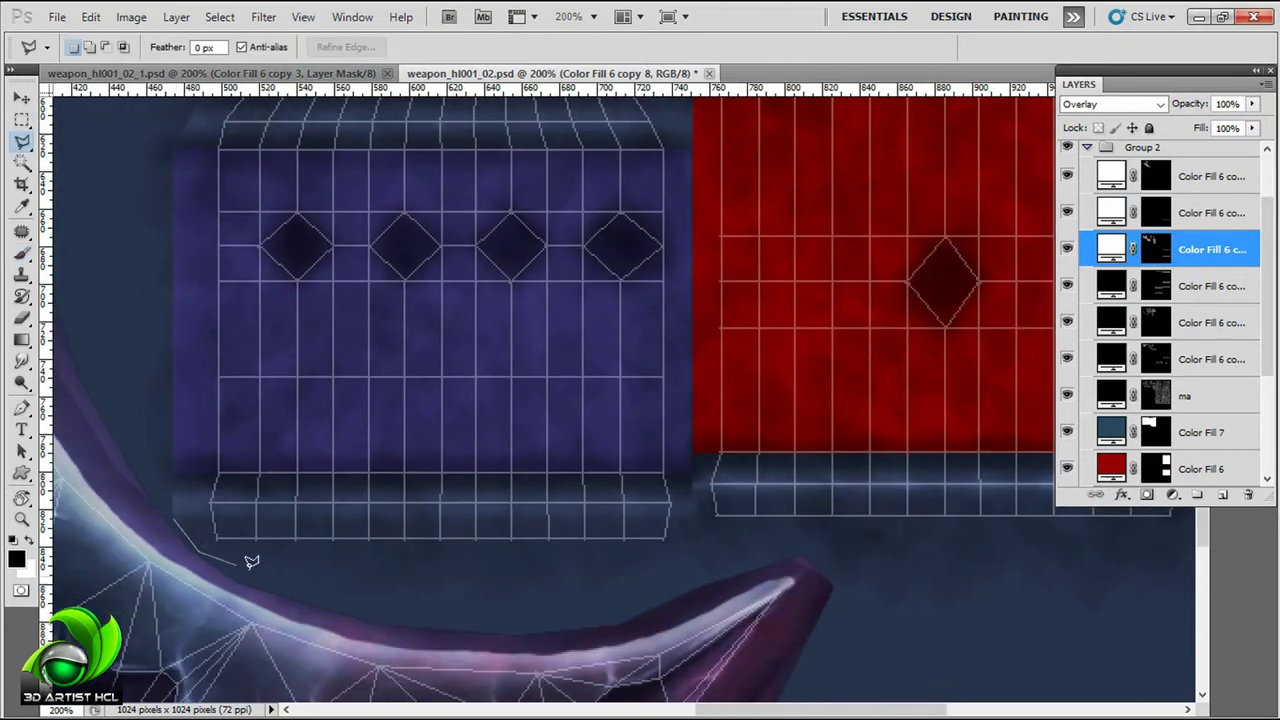
pyautogui.scroll(1, 690, 450)
pyautogui.hscroll(1, 680, 350)
pyautogui.moveTo(643, 587); pyautogui.dragTo(478, 388)
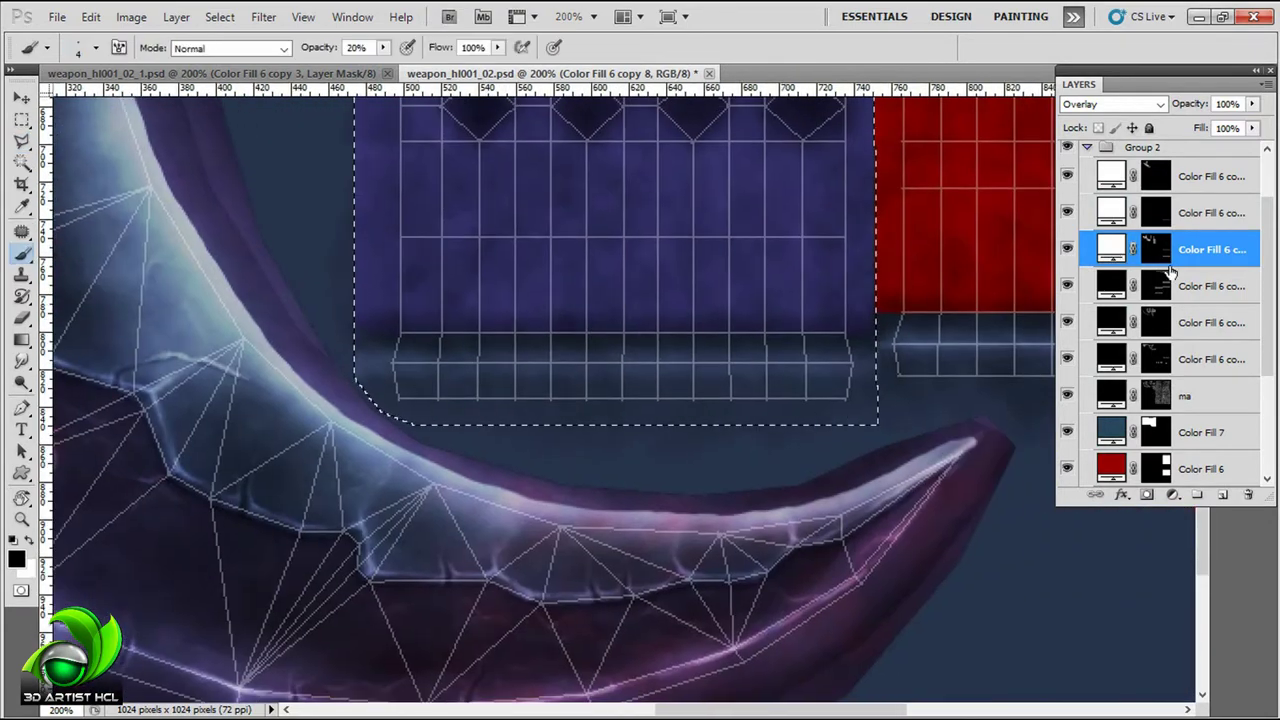
pyautogui.click(1147, 220)
pyautogui.moveTo(500, 371); pyautogui.dragTo(867, 488)
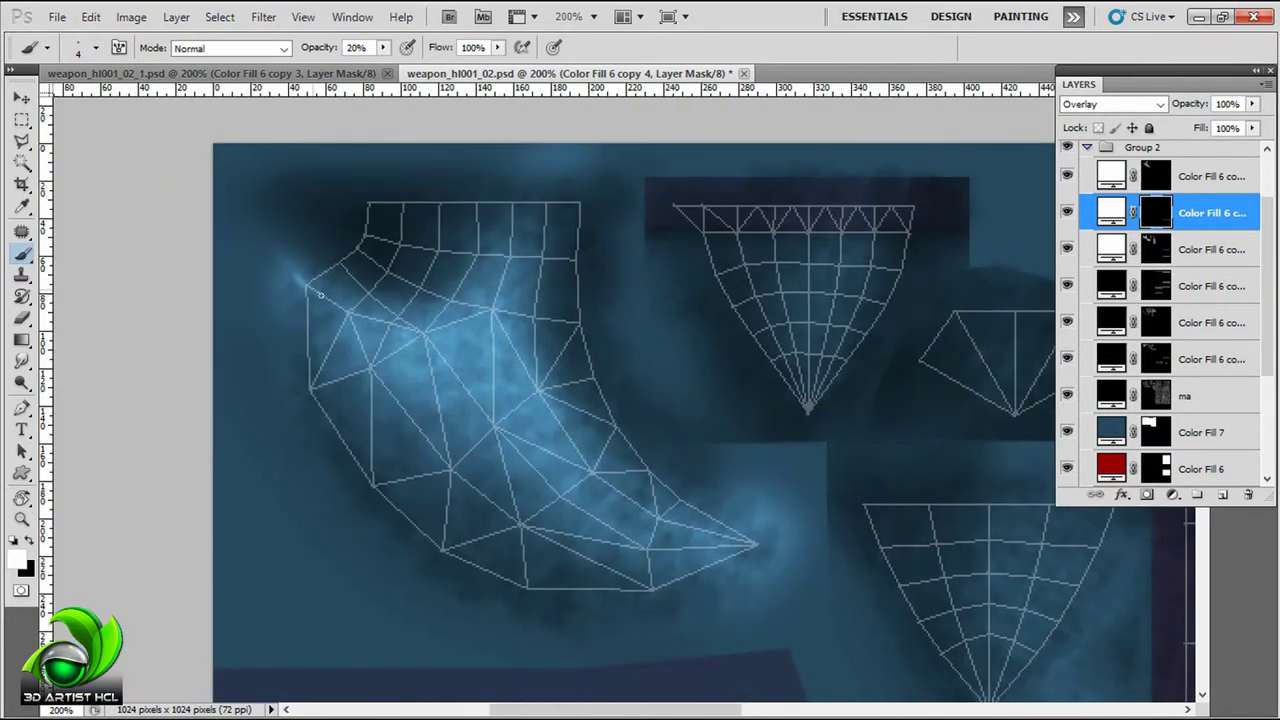
# Step: Paint a glowing line along the blade edge at 10% opacity with a slightly larger brush
pyautogui.press('1')
pyautogui.press(']')
pyautogui.moveTo(321, 294); pyautogui.dragTo(334, 304)
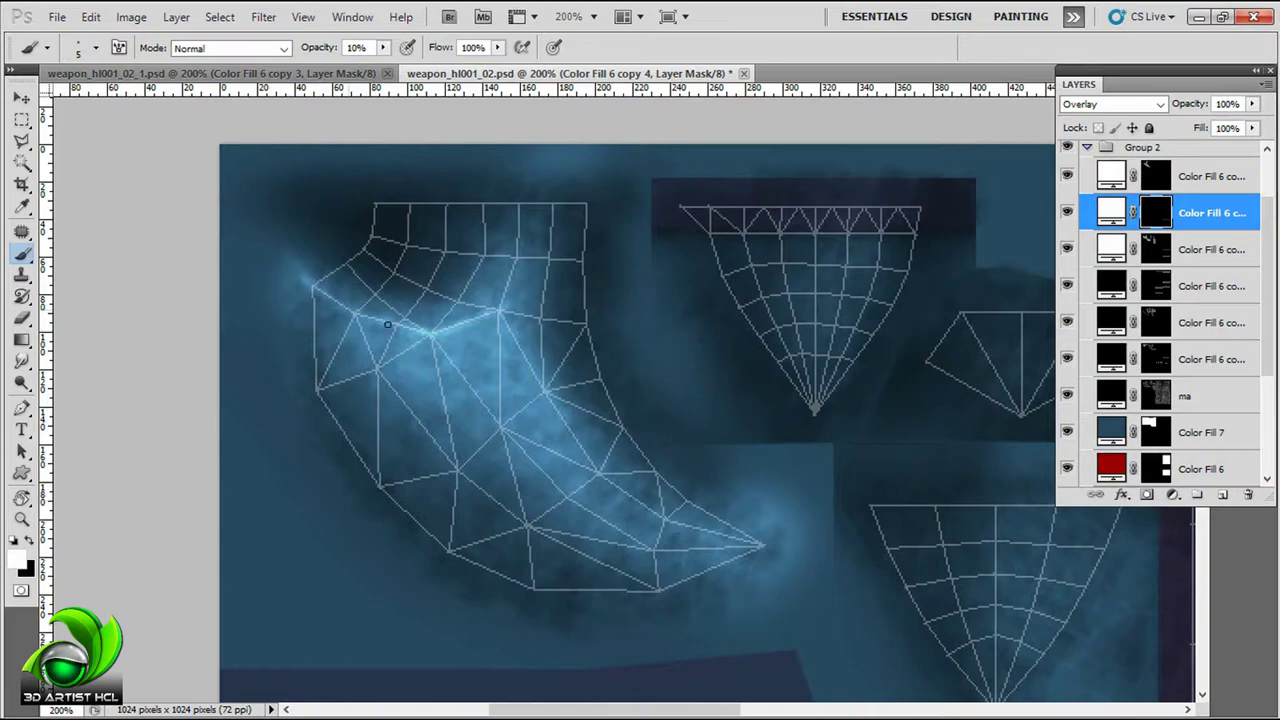
pyautogui.scroll(1, 387, 324)
pyautogui.moveTo(500, 308); pyautogui.dragTo(545, 395)
pyautogui.moveTo(596, 346); pyautogui.dragTo(568, 304)
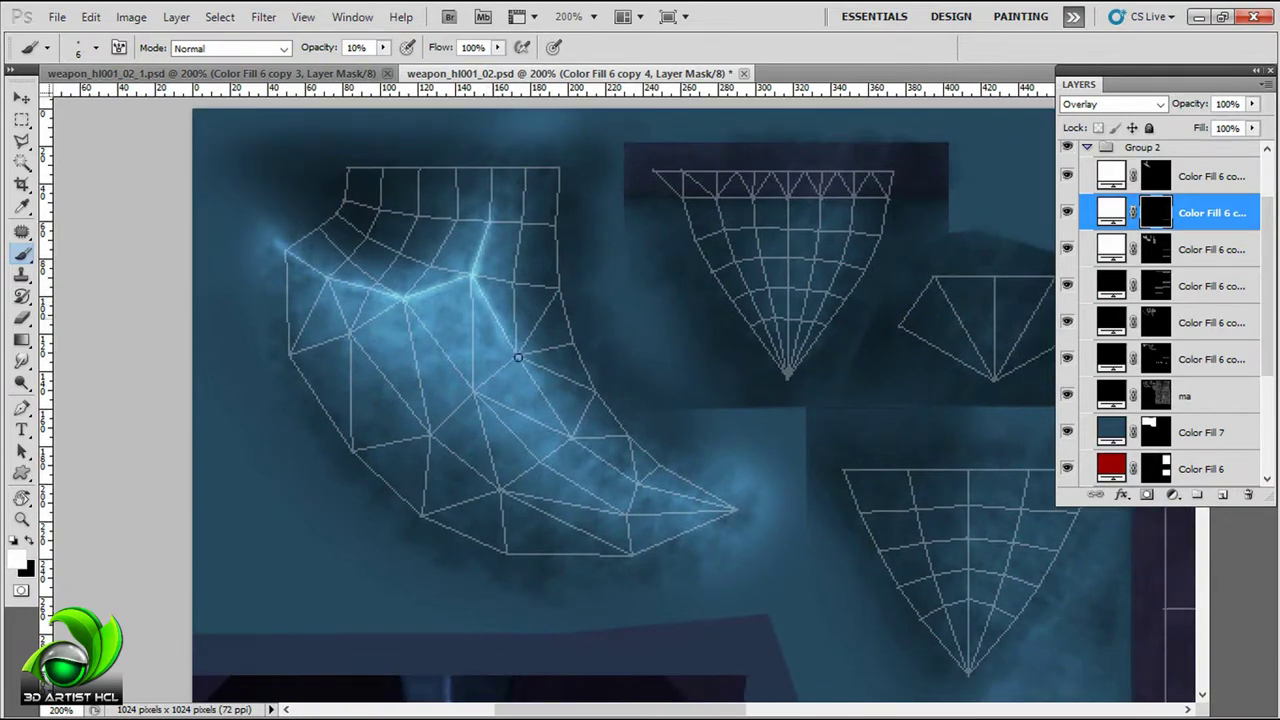
# Step: Brighten the glow along the blade's lower and mesh edges toward the tip, rotating to follow the curve
pyautogui.moveTo(595, 457); pyautogui.dragTo(650, 490)
pyautogui.moveTo(693, 450); pyautogui.dragTo(661, 426)
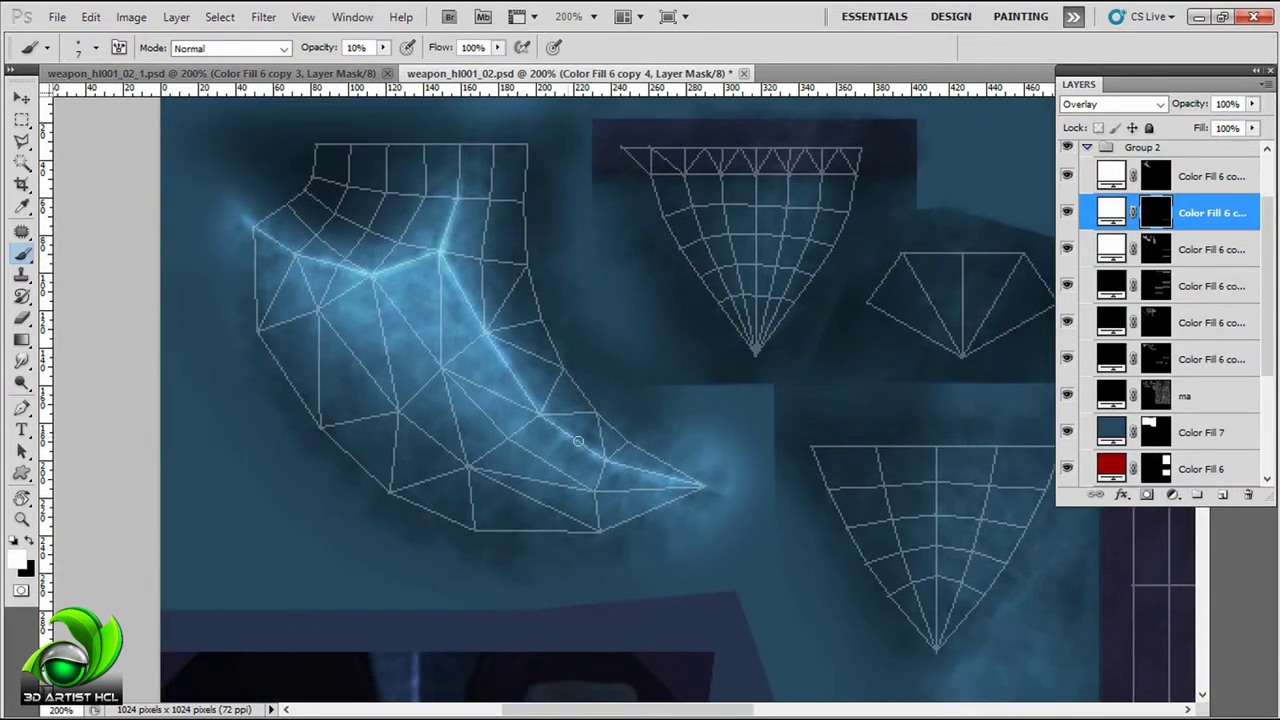
pyautogui.moveTo(578, 441)
pyautogui.mouseDown()
pyautogui.moveTo(780, 323)
pyautogui.moveTo(714, 208)
pyautogui.mouseUp()
pyautogui.moveTo(700, 284); pyautogui.dragTo(638, 425)
pyautogui.moveTo(638, 425); pyautogui.dragTo(615, 350)
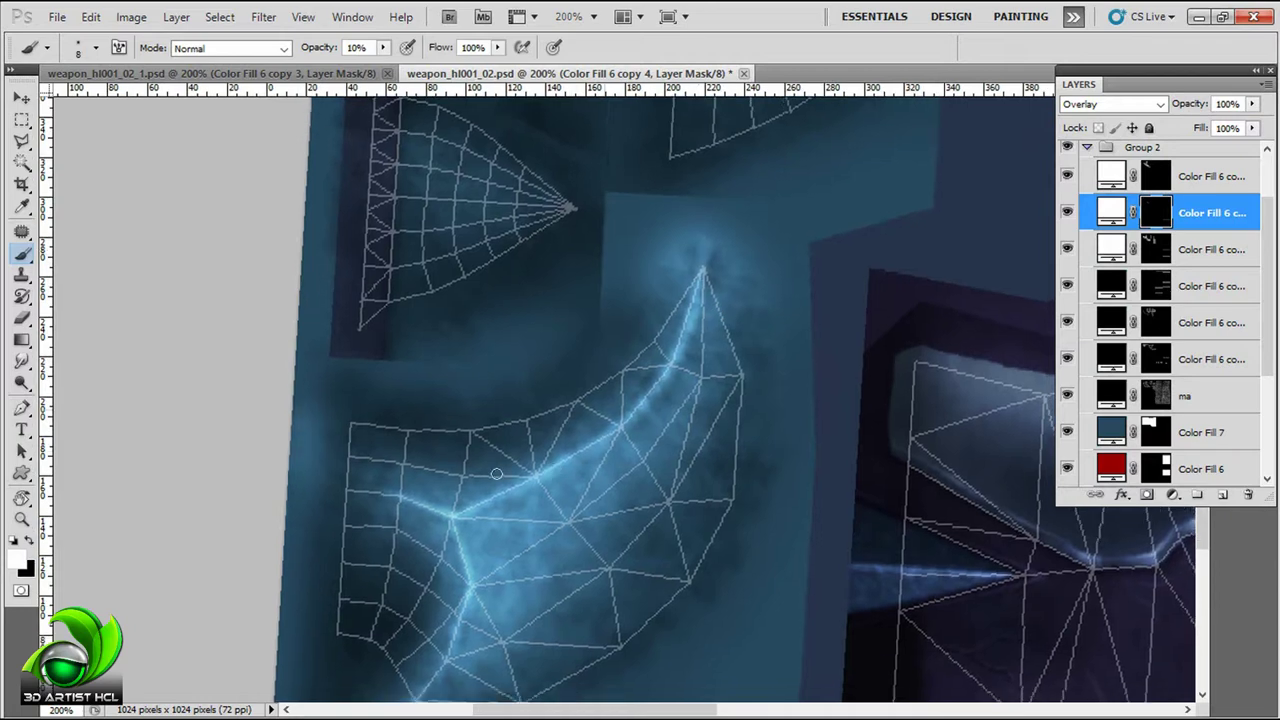
pyautogui.press(']')
pyautogui.press(']')
pyautogui.press(']')
pyautogui.moveTo(677, 209); pyautogui.dragTo(625, 385)
pyautogui.moveTo(625, 385); pyautogui.dragTo(655, 271)
pyautogui.moveTo(466, 380); pyautogui.dragTo(490, 450)
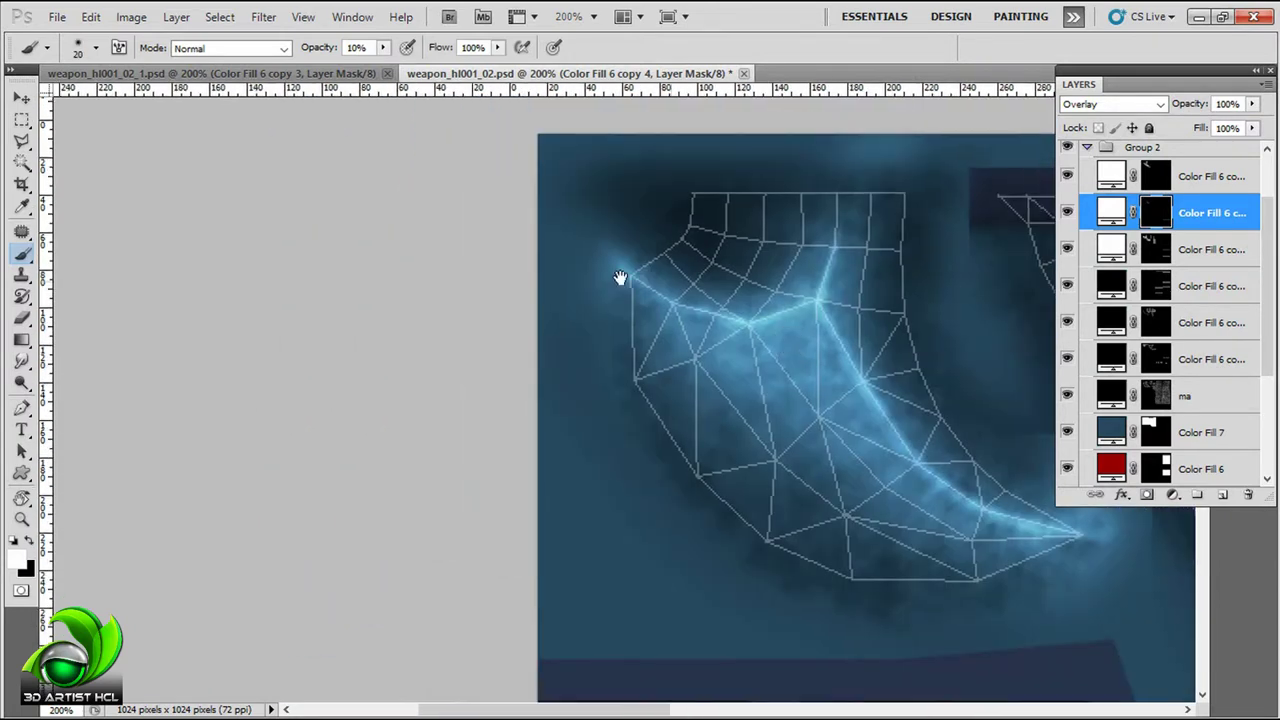
# Step: Add wider soft glow over the blade on Color Fill 6 copy 8 and the top Overlay layer
pyautogui.click(1110, 249)
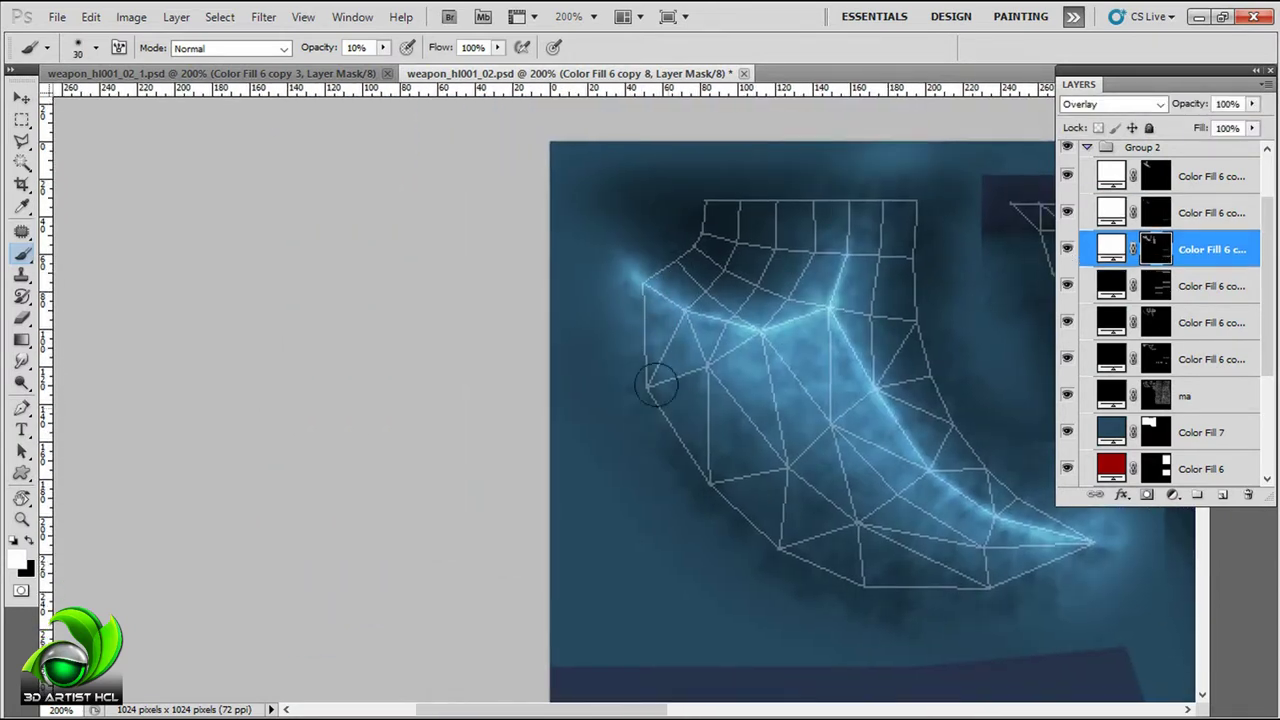
pyautogui.moveTo(655, 385); pyautogui.dragTo(687, 464)
pyautogui.hotkey('alt', ']')
pyautogui.hotkey('alt', ']')
pyautogui.moveTo(608, 300)
pyautogui.mouseDown()
pyautogui.moveTo(643, 357)
pyautogui.moveTo(697, 366)
pyautogui.mouseUp()
pyautogui.moveTo(939, 250)
pyautogui.mouseDown()
pyautogui.moveTo(792, 350)
pyautogui.moveTo(766, 280)
pyautogui.mouseUp()
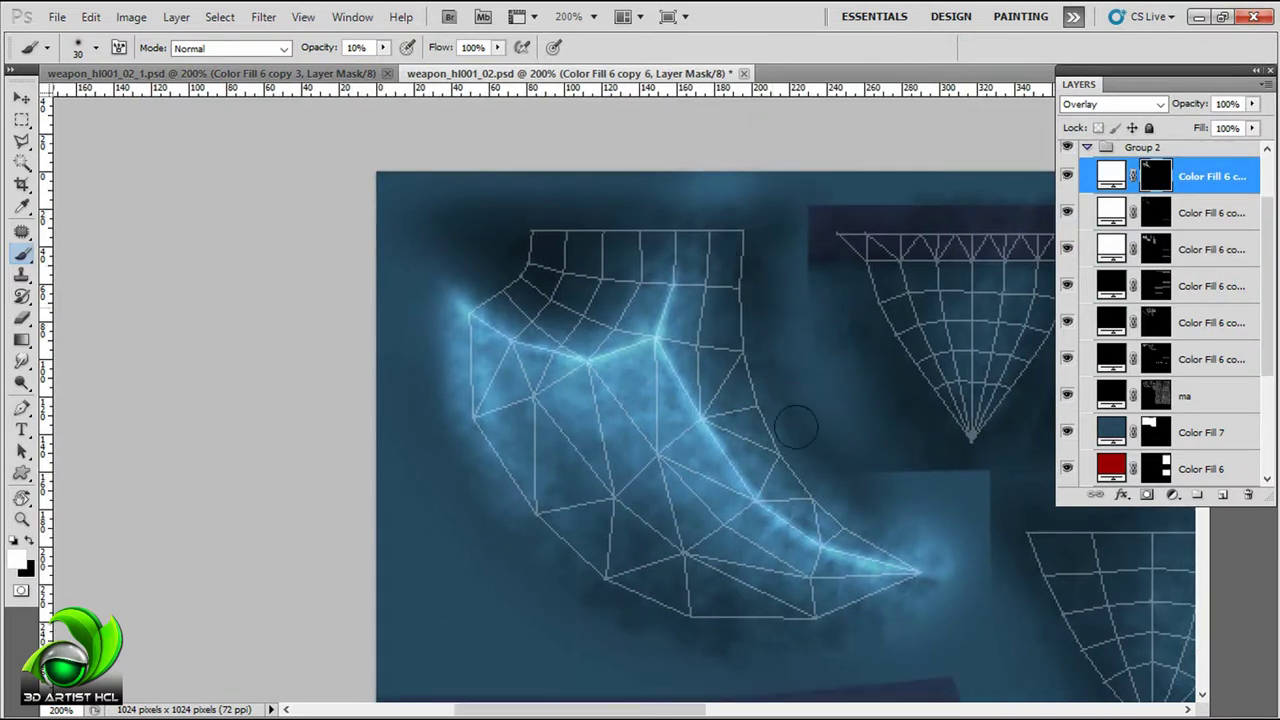
# Step: Paint a glowing line down the small triangle at 20% opacity, then zoom in close on it
pyautogui.hotkey('alt', '[')
pyautogui.moveTo(1199, 398)
pyautogui.mouseDown()
pyautogui.moveTo(919, 418)
pyautogui.moveTo(884, 338)
pyautogui.mouseUp()
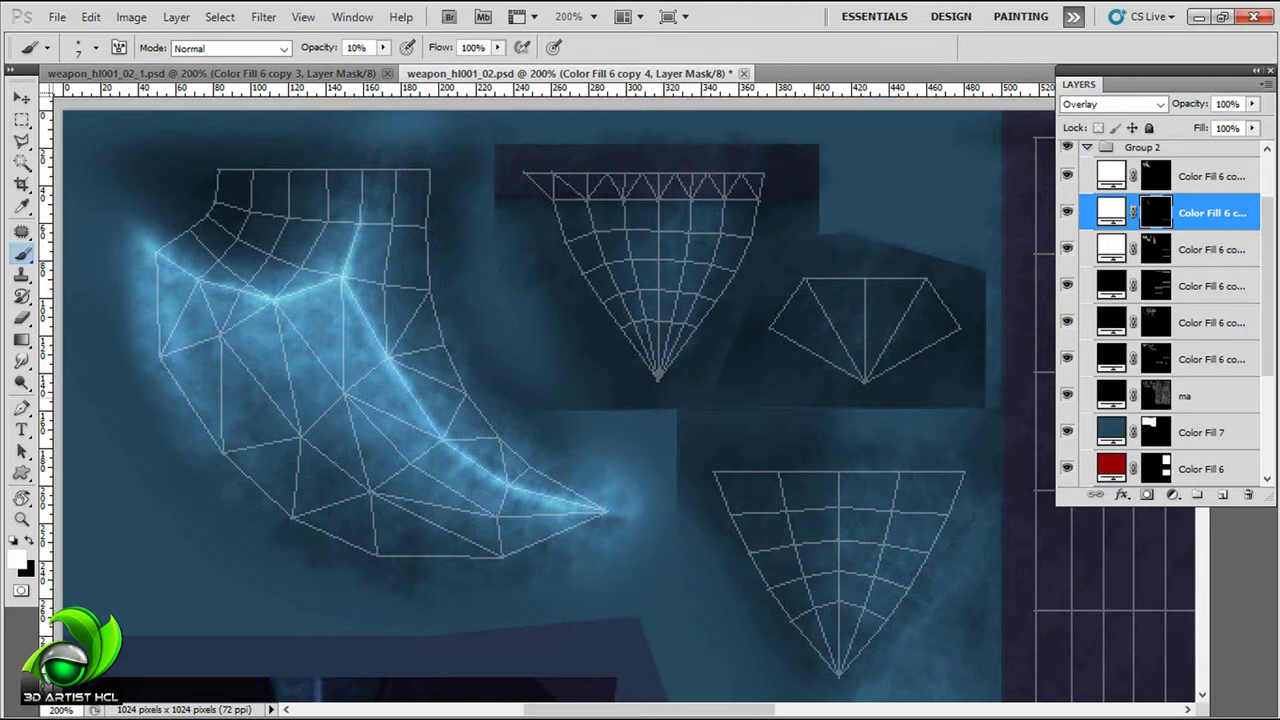
pyautogui.press('2')
pyautogui.hotkey('alt', '[')
pyautogui.moveTo(640, 400); pyautogui.dragTo(620, 384)
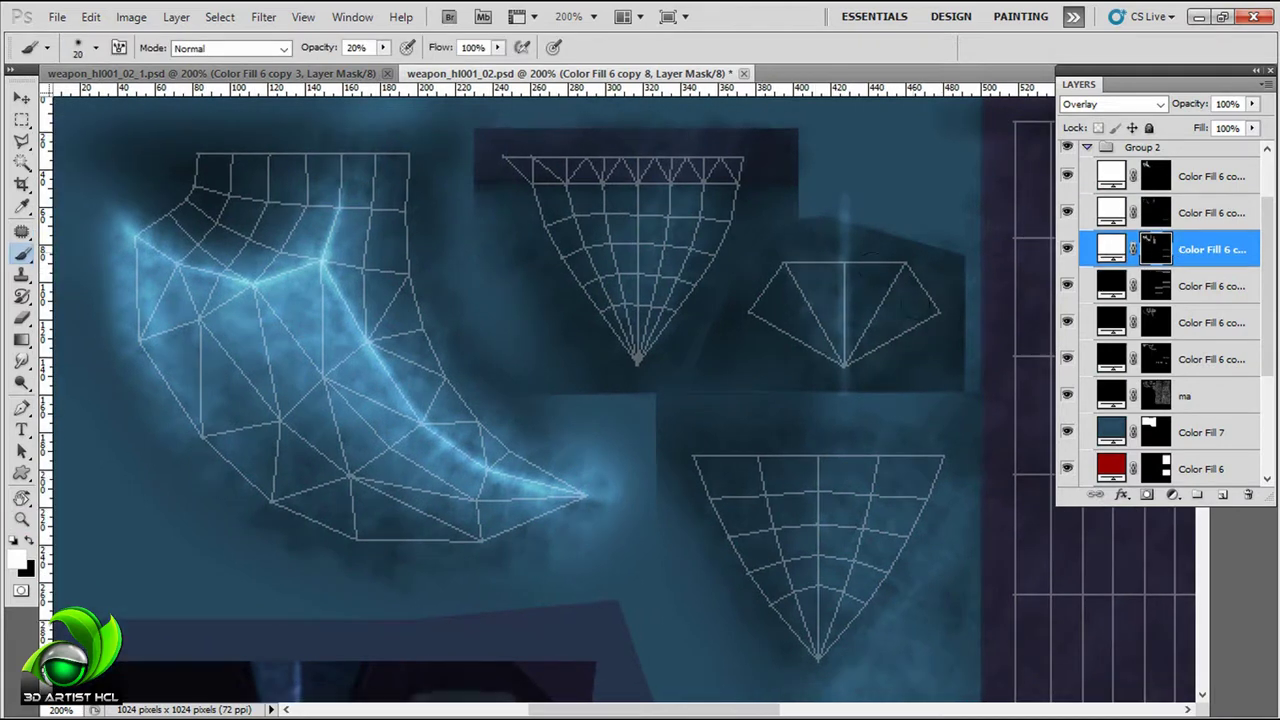
pyautogui.click(1159, 213)
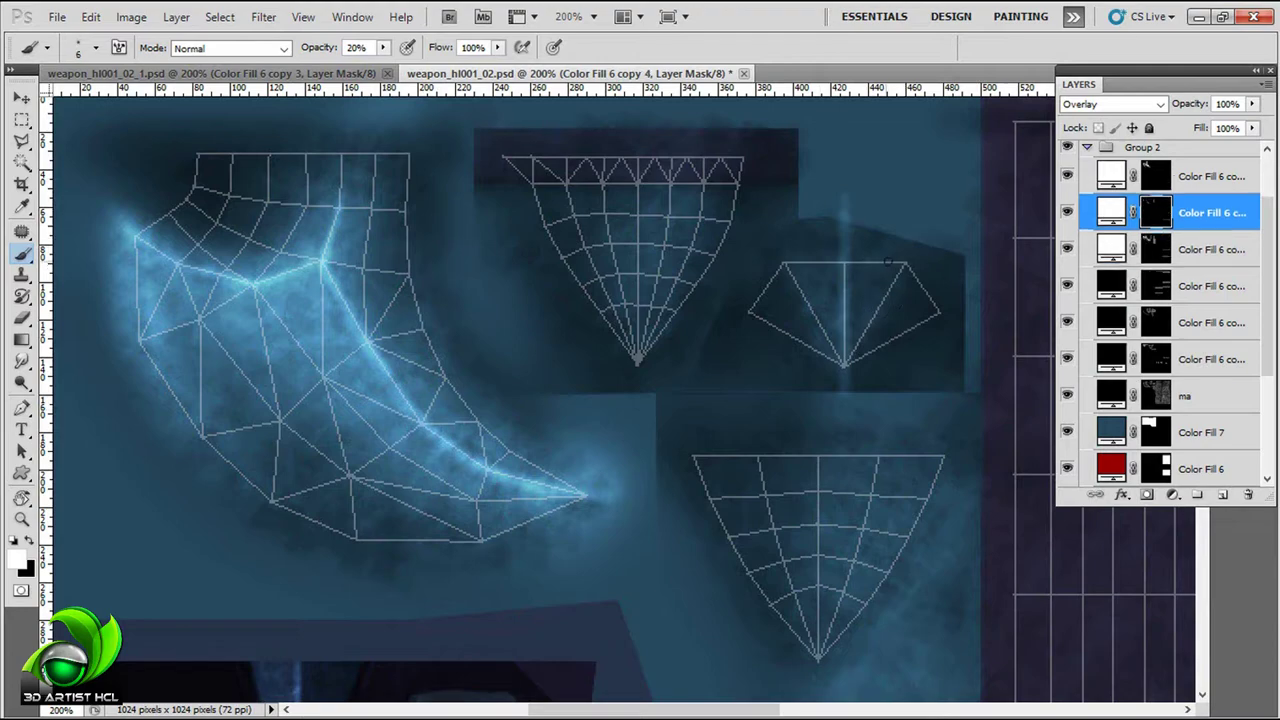
pyautogui.hotkey('ctrl', '+')
pyautogui.moveTo(309, 434); pyautogui.dragTo(793, 220)
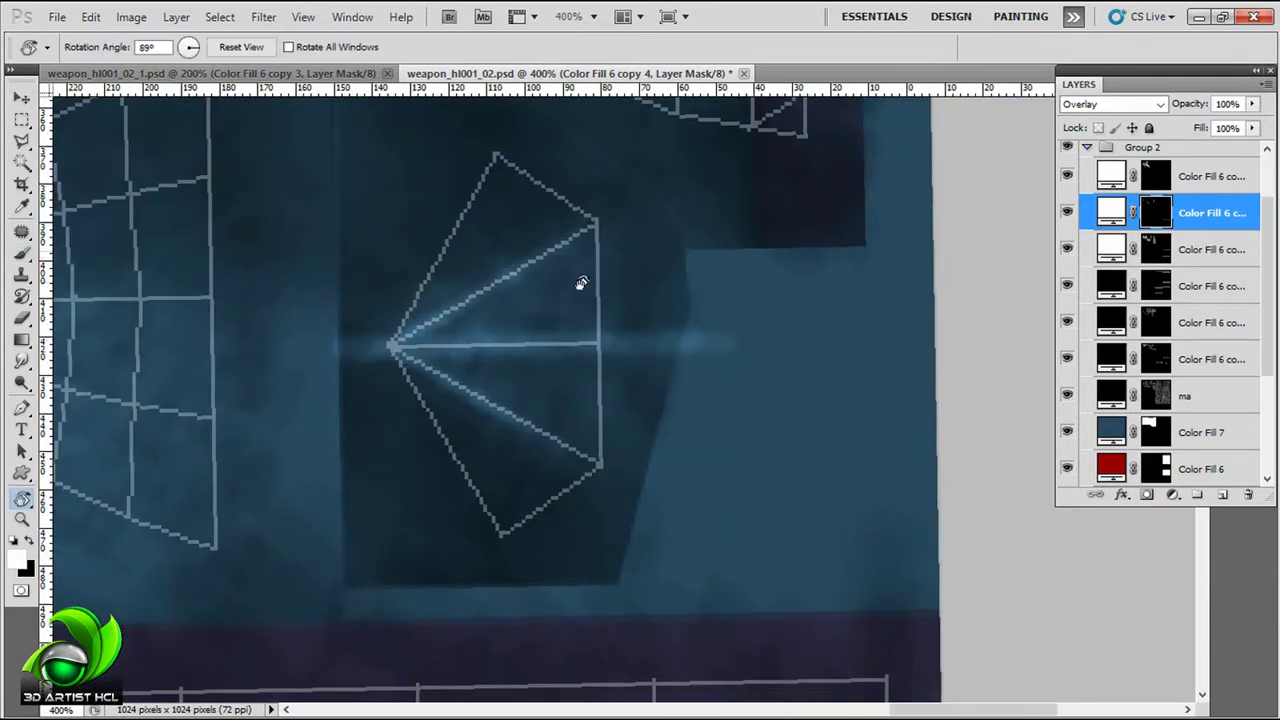
# Step: Straighten the view and paint a glowing line along the first fan piece's centre spine on Color Fill 6 copy 4
pyautogui.moveTo(580, 277)
pyautogui.mouseDown()
pyautogui.moveTo(419, 472)
pyautogui.moveTo(598, 383)
pyautogui.mouseUp()
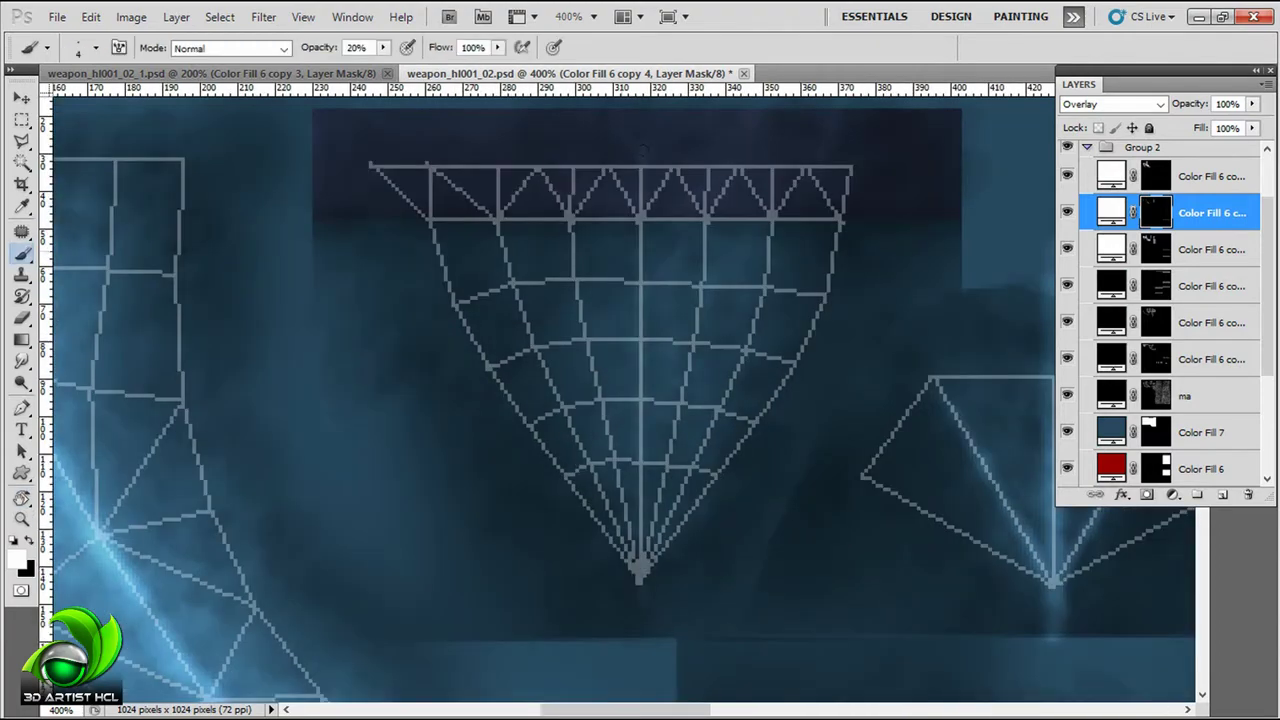
pyautogui.hotkey('ctrl', '-')
pyautogui.hotkey('alt', '[')
pyautogui.press(']')
pyautogui.press(']')
pyautogui.press(']')
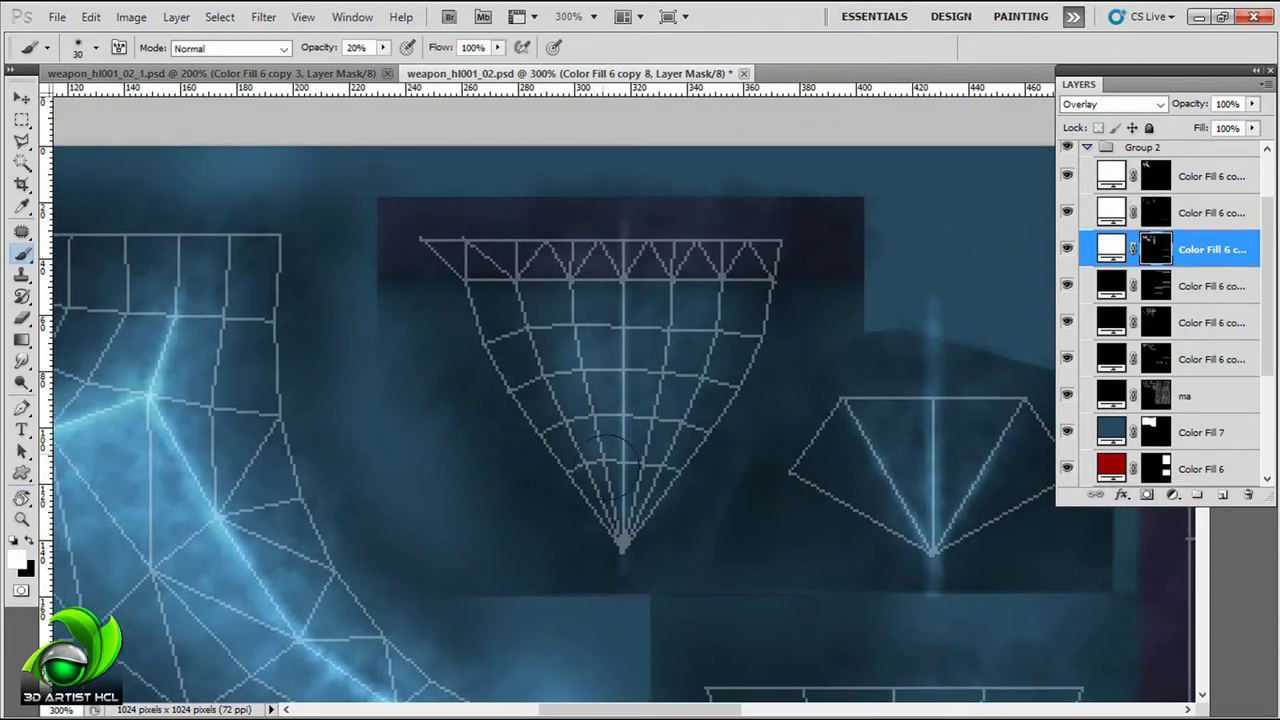
pyautogui.hscroll(3, 751, 300)
pyautogui.scroll(-5, 751, 300)
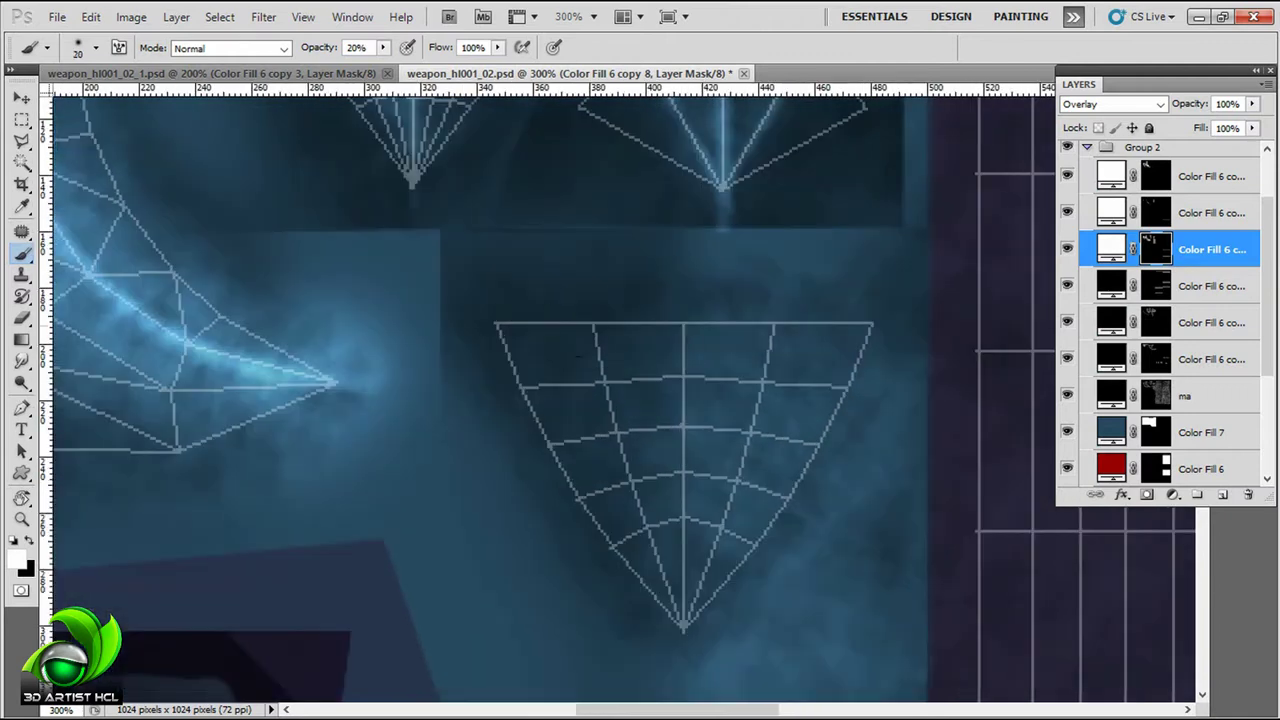
pyautogui.press(']')
pyautogui.press(']')
pyautogui.press(']')
pyautogui.hotkey('alt', ']')
pyautogui.press('[')
pyautogui.press('[')
pyautogui.scroll(-1, 697, 288)
pyautogui.hscroll(-1, 697, 288)
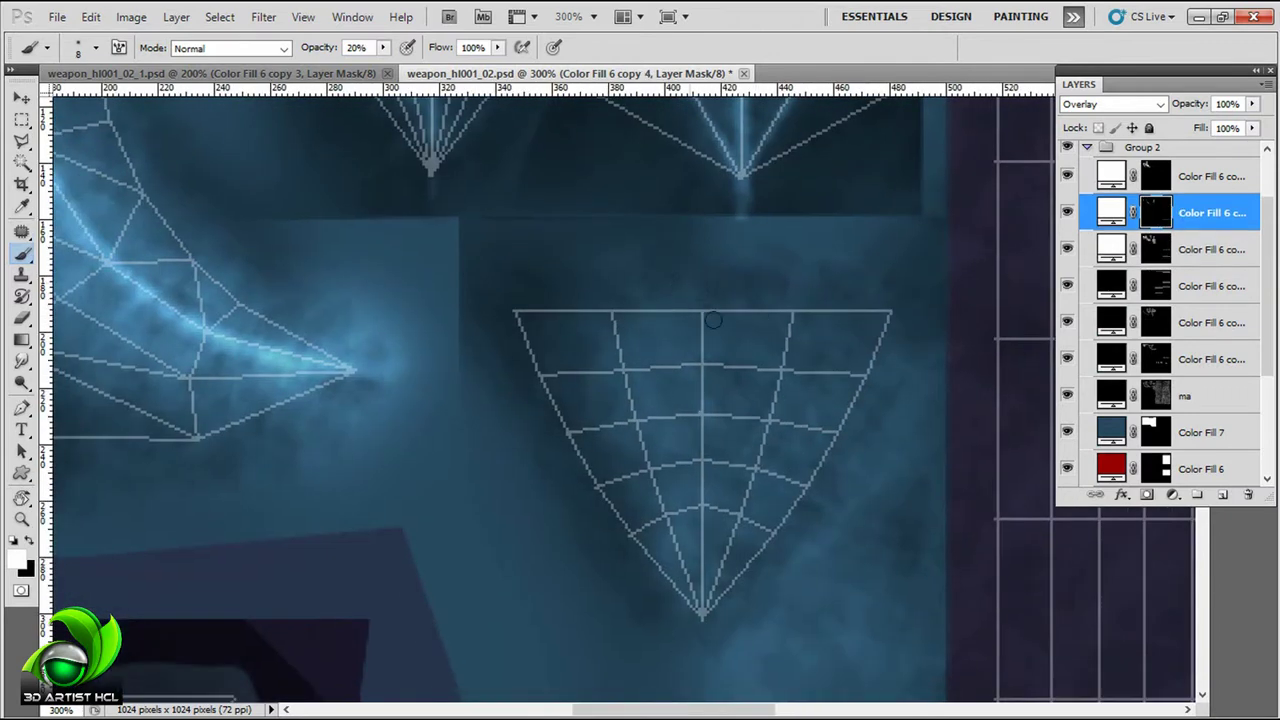
pyautogui.keyDown('shift'); pyautogui.click(697, 303); pyautogui.keyUp('shift')
# Step: Glow the second fan piece's centre line on the Color Fill 6 copy 8 mask with a larger brush
pyautogui.scroll(-1, 756, 289)
pyautogui.hotkey('alt', '[')
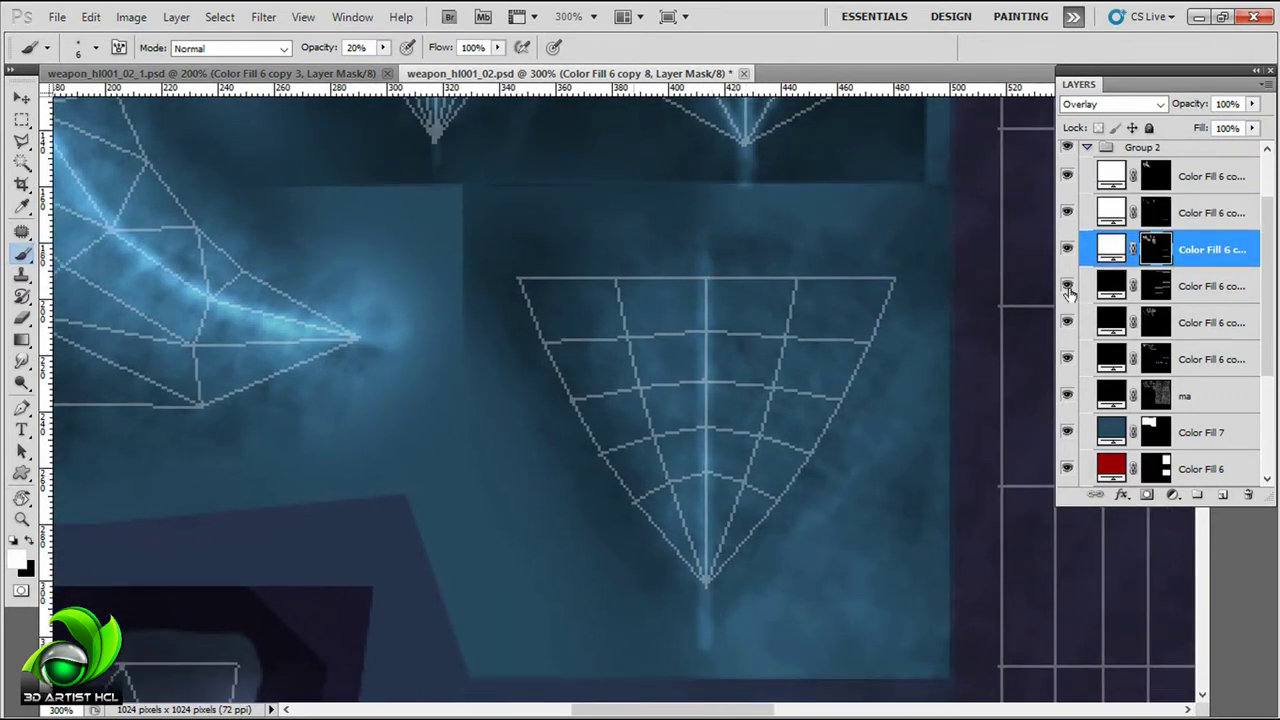
pyautogui.scroll(-2, 700, 500)
pyautogui.hscroll(-1, 700, 500)
pyautogui.press(']')
pyautogui.press(']')
pyautogui.press(']')
pyautogui.scroll(-5, 700, 320)
pyautogui.scroll(-5, 777, 266)
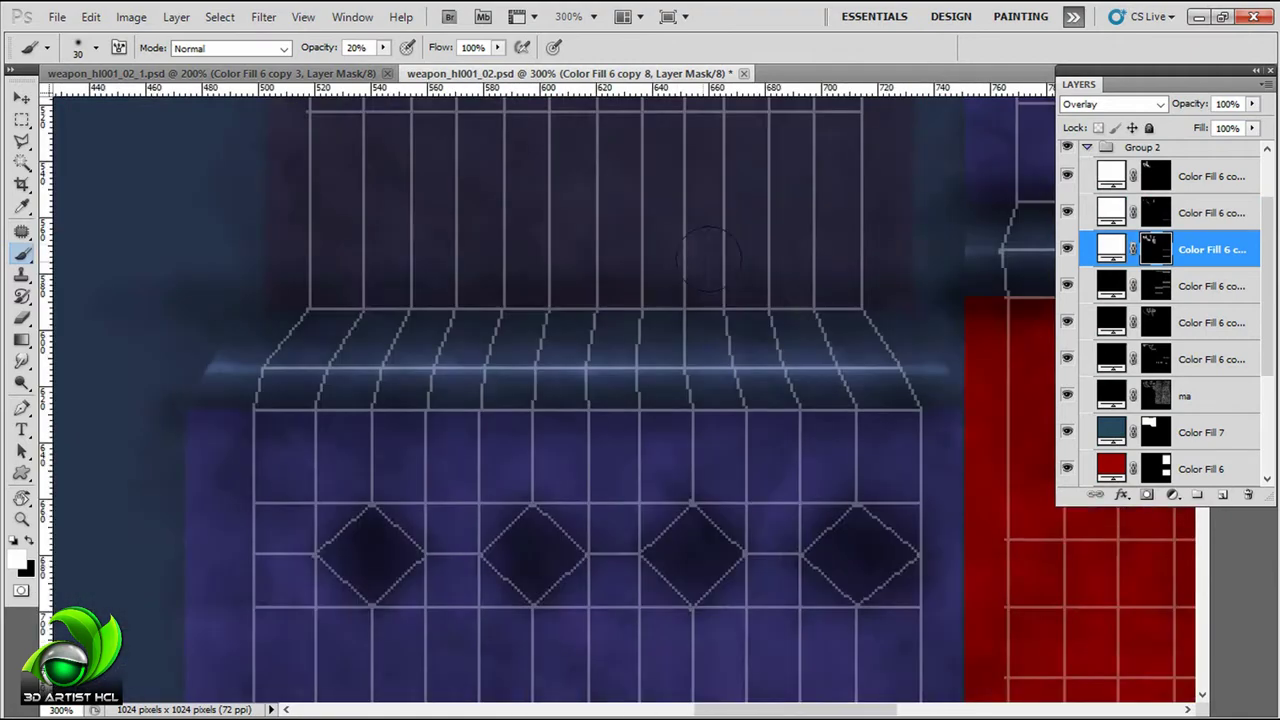
pyautogui.hotkey('ctrl', '-')
pyautogui.hotkey('ctrl', '-')
pyautogui.hotkey('ctrl', '-')
# Step: Paint a lighter vertical highlight down the red and purple handle bands on the top Color Fill 6 copy mask
pyautogui.press('m')
pyautogui.scroll(-2, 766, 371)
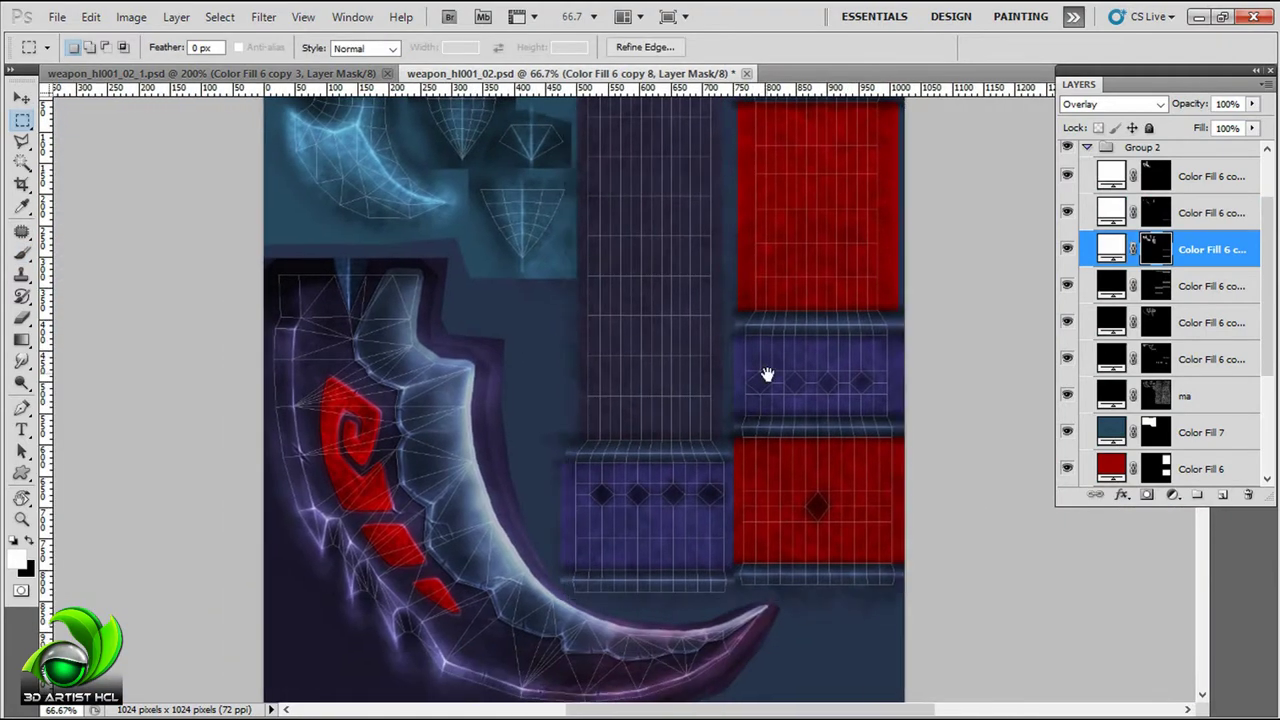
pyautogui.hotkey('alt', ']')
pyautogui.hotkey('alt', ']')
pyautogui.press('b')
pyautogui.scroll(1, 651, 323)
pyautogui.scroll(2, 681, 141)
pyautogui.hotkey('ctrl', '-')
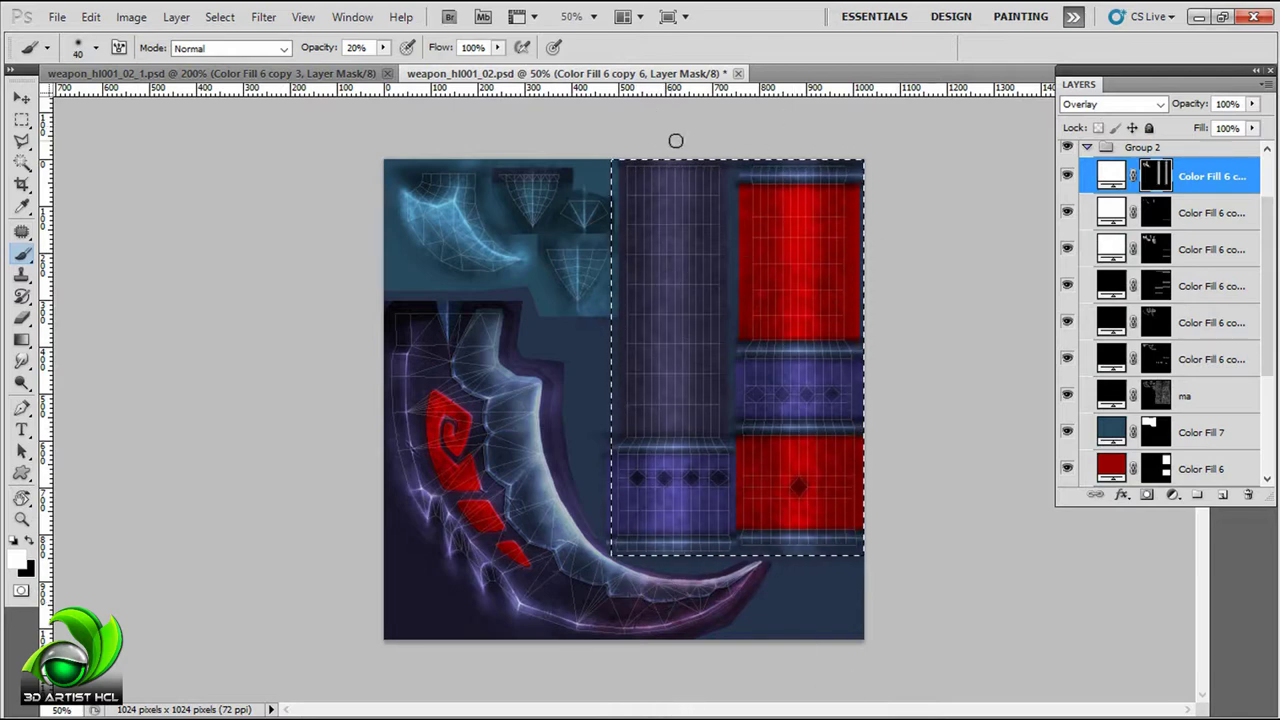
# Step: Hide the Layer 2 and Layer 5 wireframe overlays
pyautogui.hotkey('alt', '[')
pyautogui.hotkey('alt', '[')
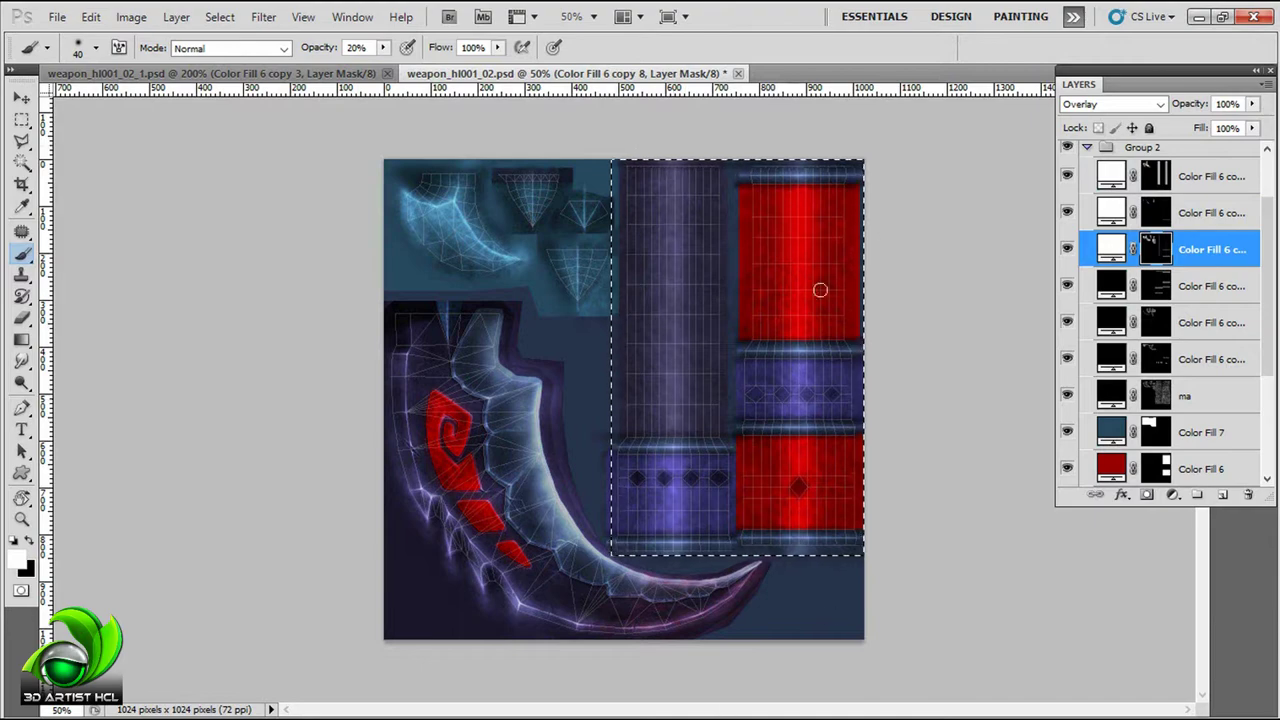
pyautogui.scroll(2, 1137, 188)
pyautogui.click(1067, 190)
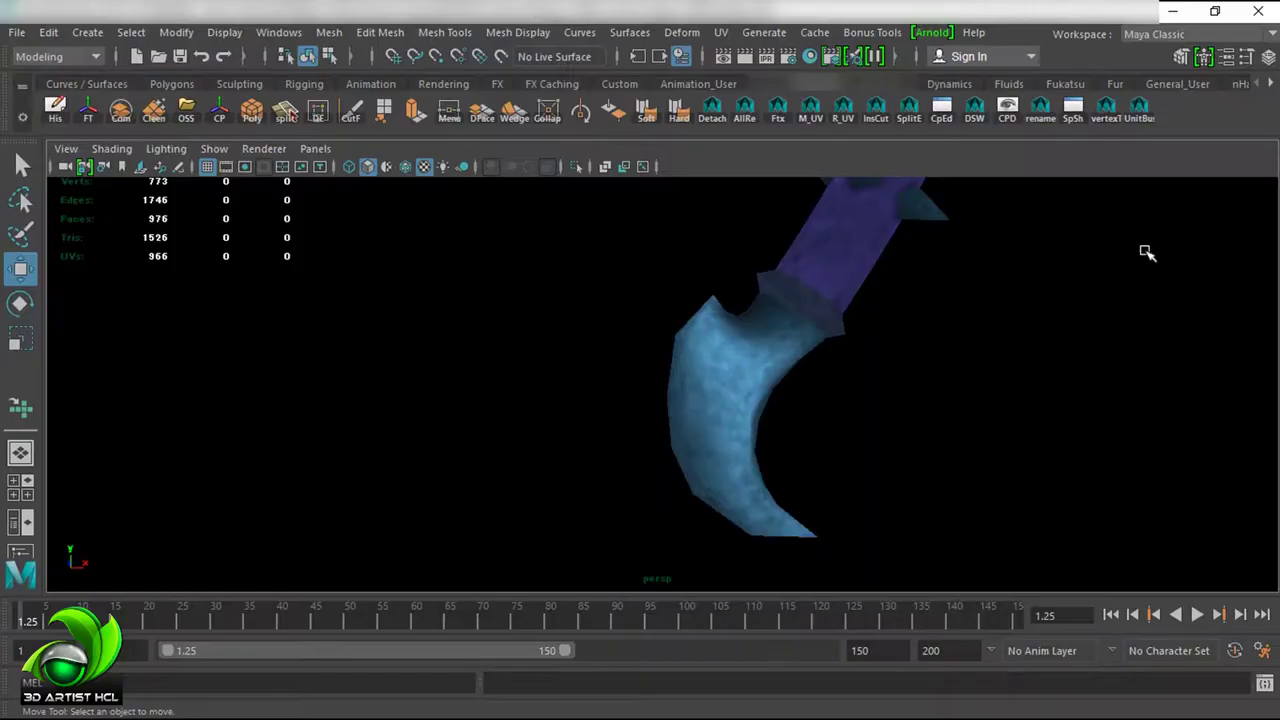
pyautogui.moveTo(1143, 251)
pyautogui.mouseDown()
pyautogui.moveTo(714, 306)
pyautogui.moveTo(654, 357)
pyautogui.moveTo(791, 358)
pyautogui.moveTo(866, 454)
pyautogui.moveTo(620, 331)
pyautogui.moveTo(1109, 343)
pyautogui.moveTo(797, 282)
pyautogui.moveTo(663, 374)
pyautogui.moveTo(449, 460)
pyautogui.moveTo(951, 429)
pyautogui.mouseUp()
pyautogui.scroll(2, 797, 282)
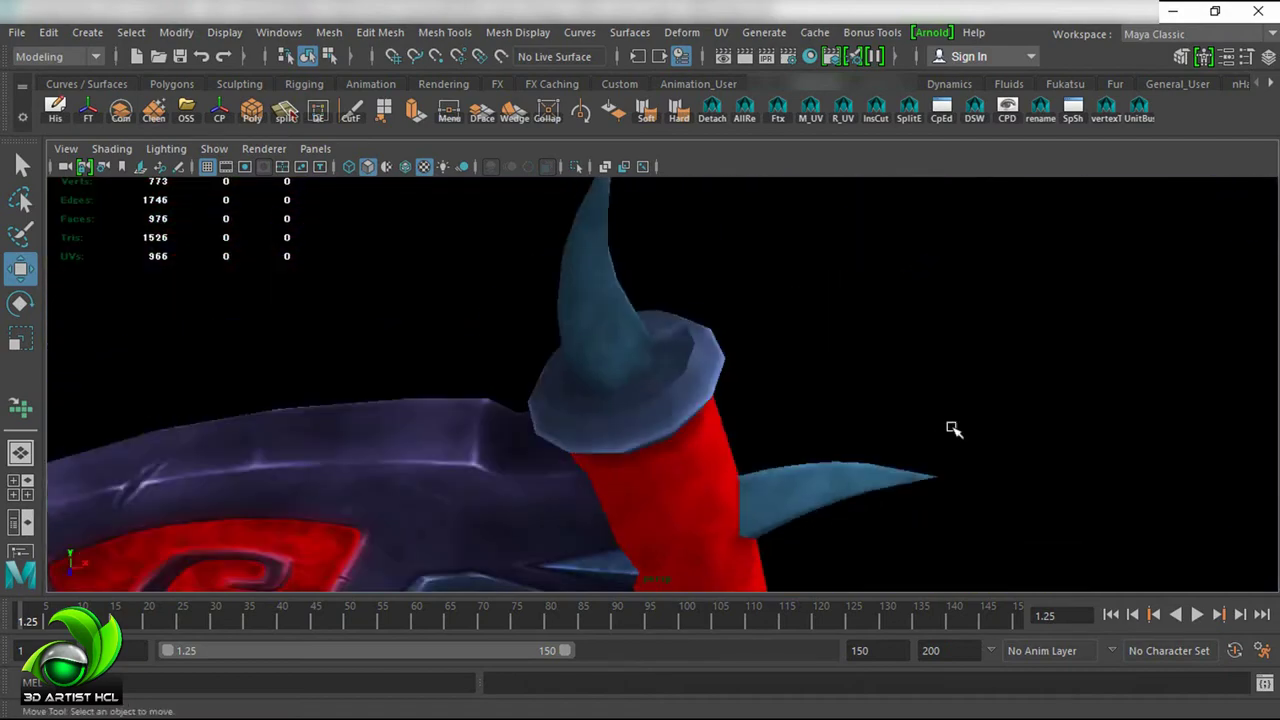
pyautogui.press('q')
pyautogui.click(672, 410)
pyautogui.press('2')
pyautogui.click(720, 32)
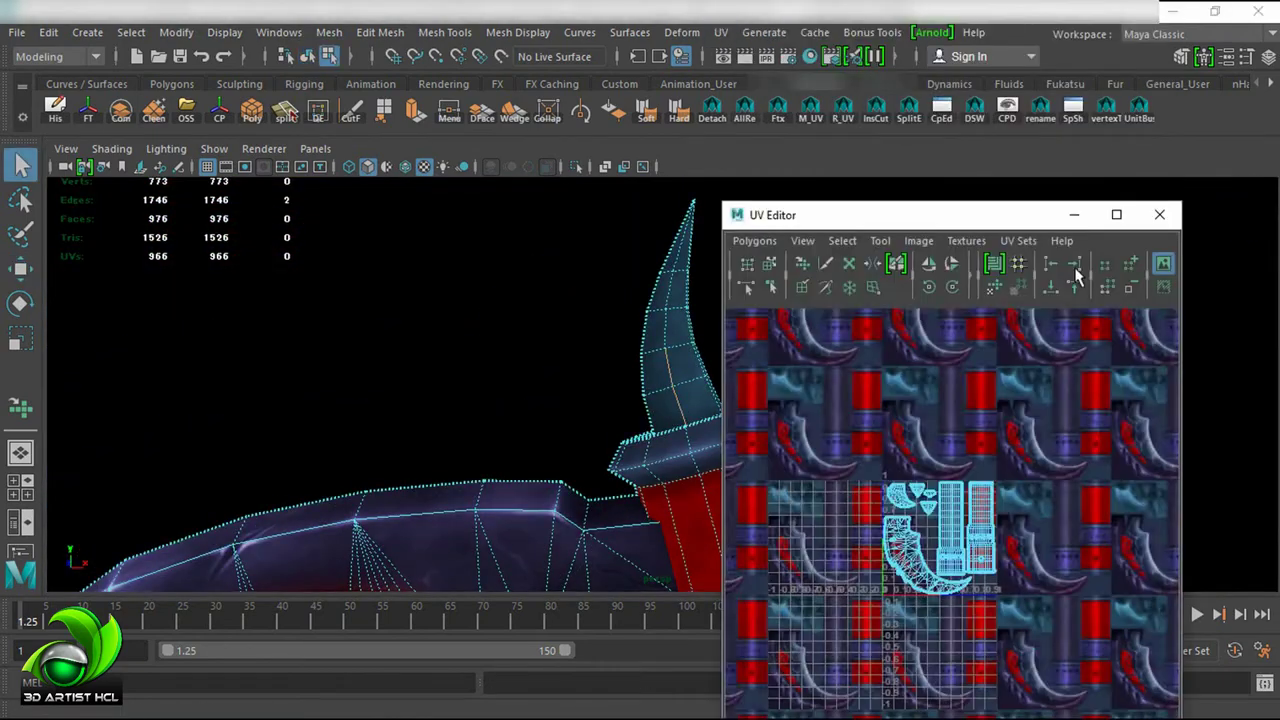
pyautogui.click(760, 62)
pyautogui.click(1160, 214)
pyautogui.moveTo(909, 297)
pyautogui.mouseDown()
pyautogui.moveTo(843, 371)
pyautogui.moveTo(672, 392)
pyautogui.moveTo(843, 409)
pyautogui.moveTo(771, 306)
pyautogui.mouseUp()
pyautogui.scroll(3, 840, 366)
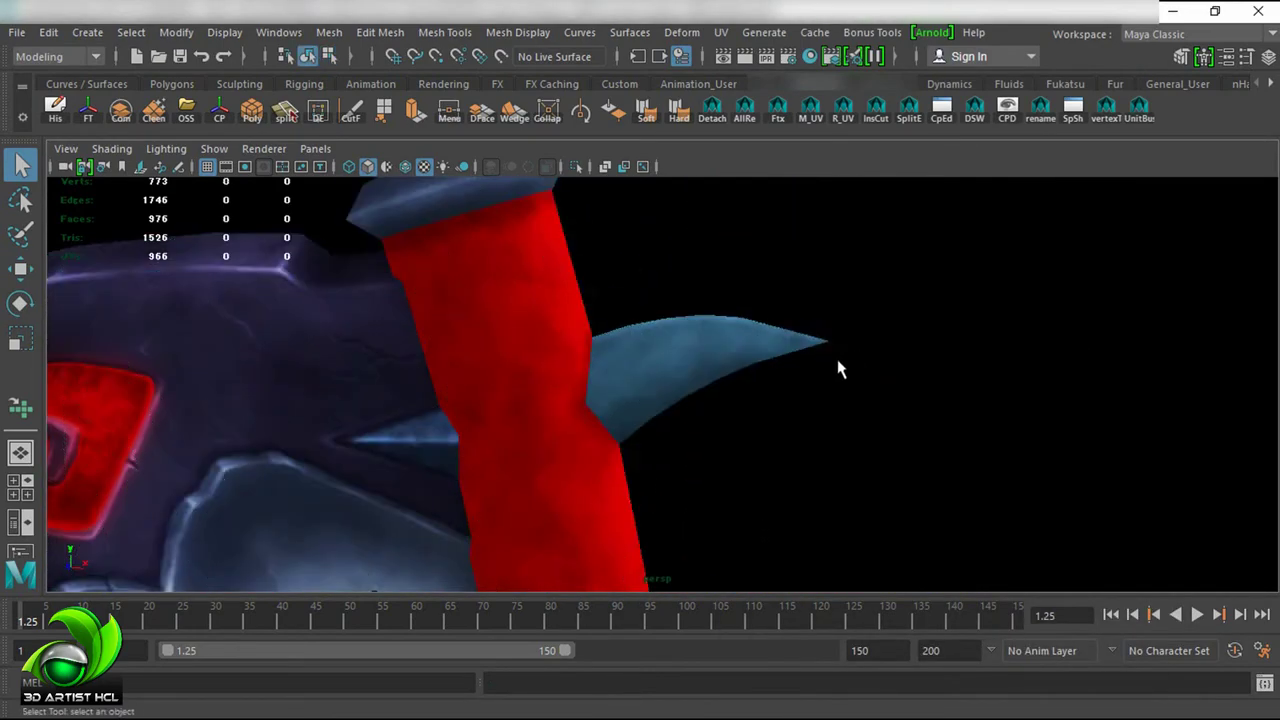
pyautogui.scroll(2, 668, 382)
pyautogui.click(720, 32)
pyautogui.click(760, 62)
pyautogui.press('f')
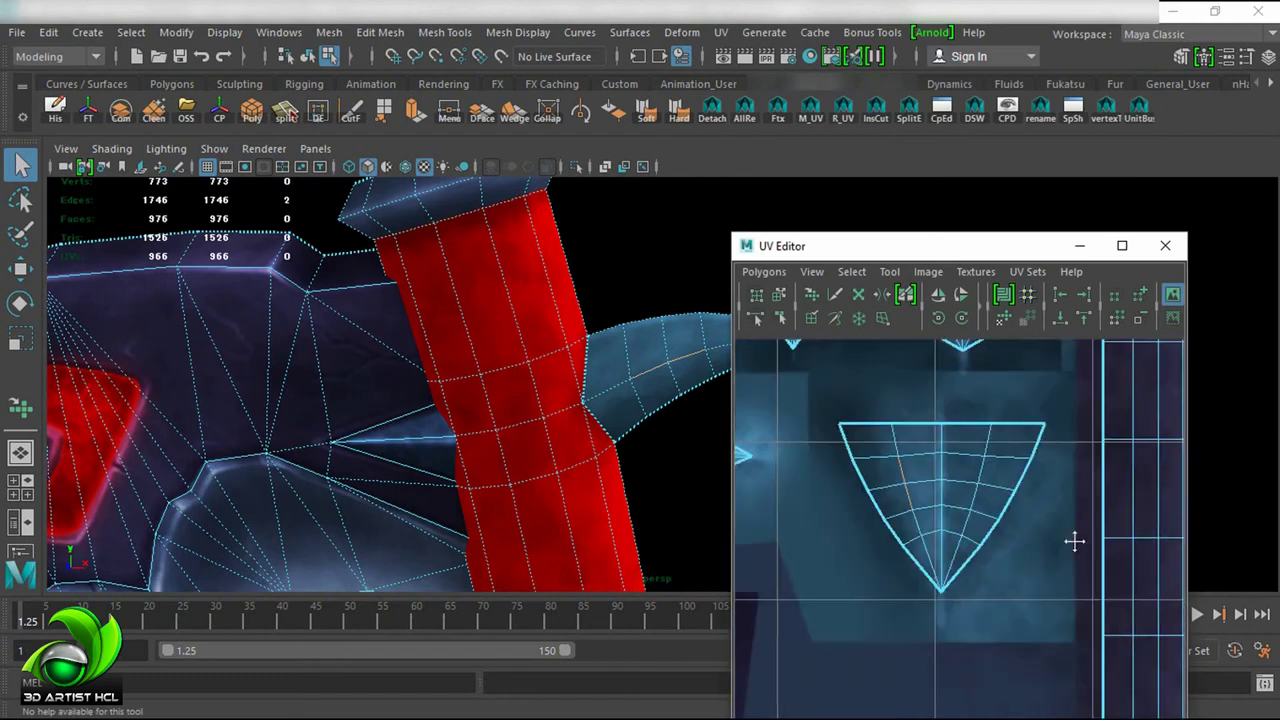
pyautogui.click(1165, 245)
pyautogui.moveTo(1157, 251)
pyautogui.mouseDown()
pyautogui.moveTo(714, 417)
pyautogui.moveTo(760, 286)
pyautogui.mouseUp()
pyautogui.scroll(3, 760, 286)
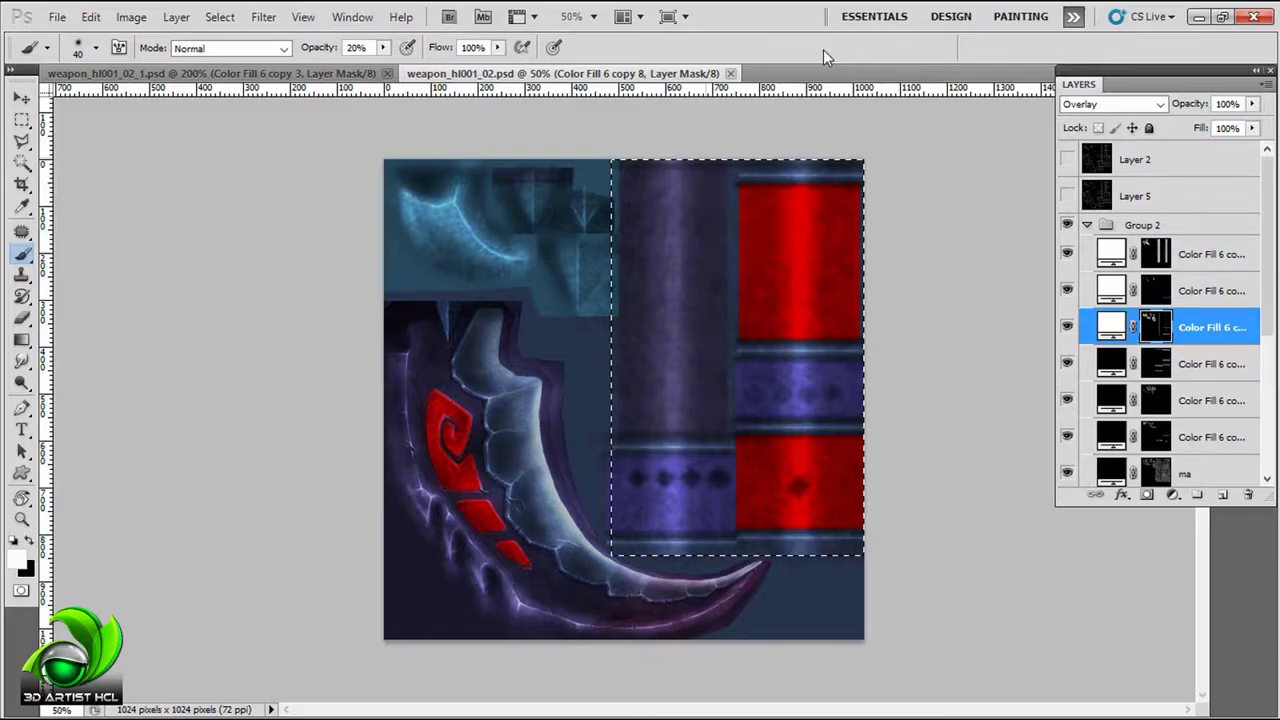
# Step: On the Color Fill 6 copy 9 mask, lasso-select the purple handle band and the shaft above it
pyautogui.scroll(2, 551, 366)
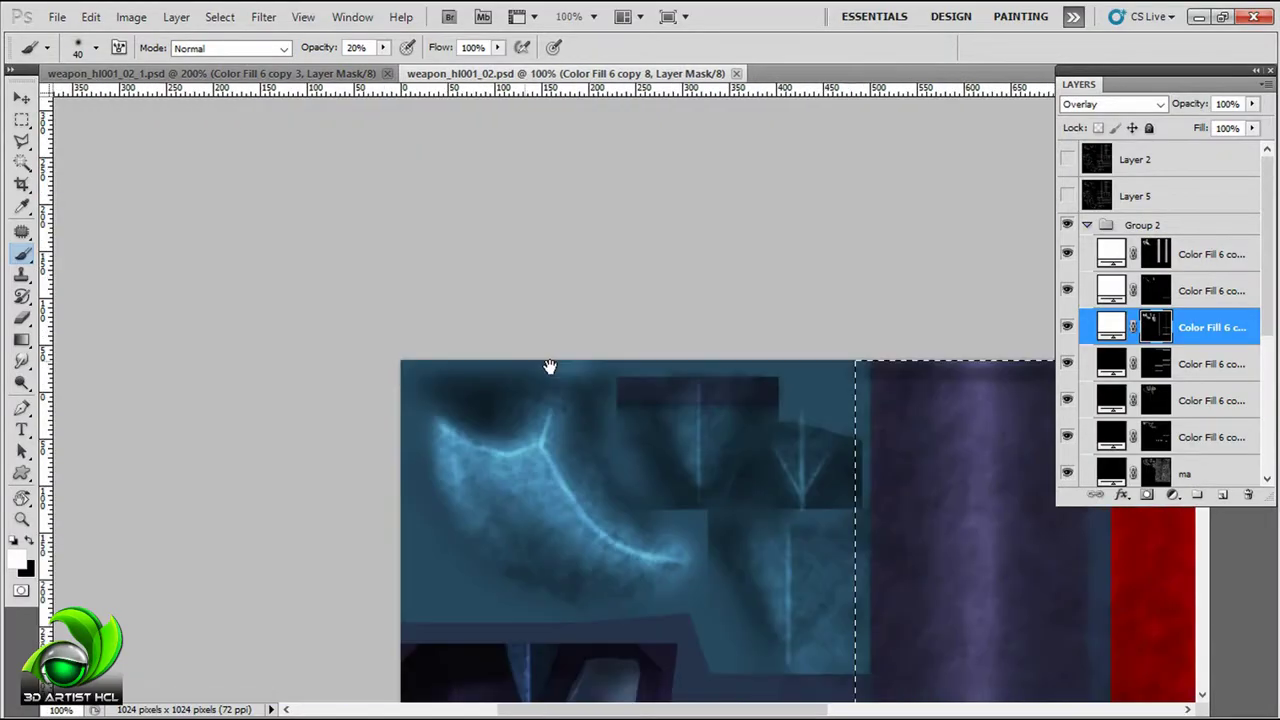
pyautogui.scroll(2, 551, 366)
pyautogui.click(1127, 368)
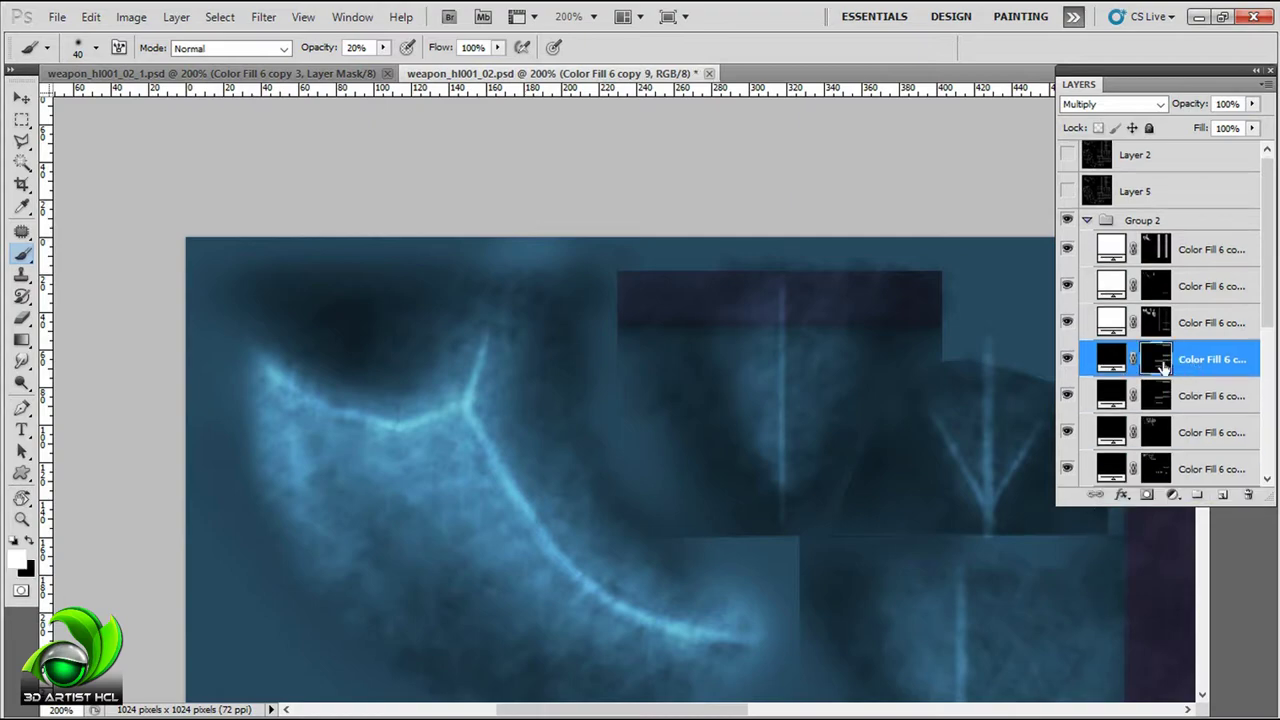
pyautogui.click(1155, 363)
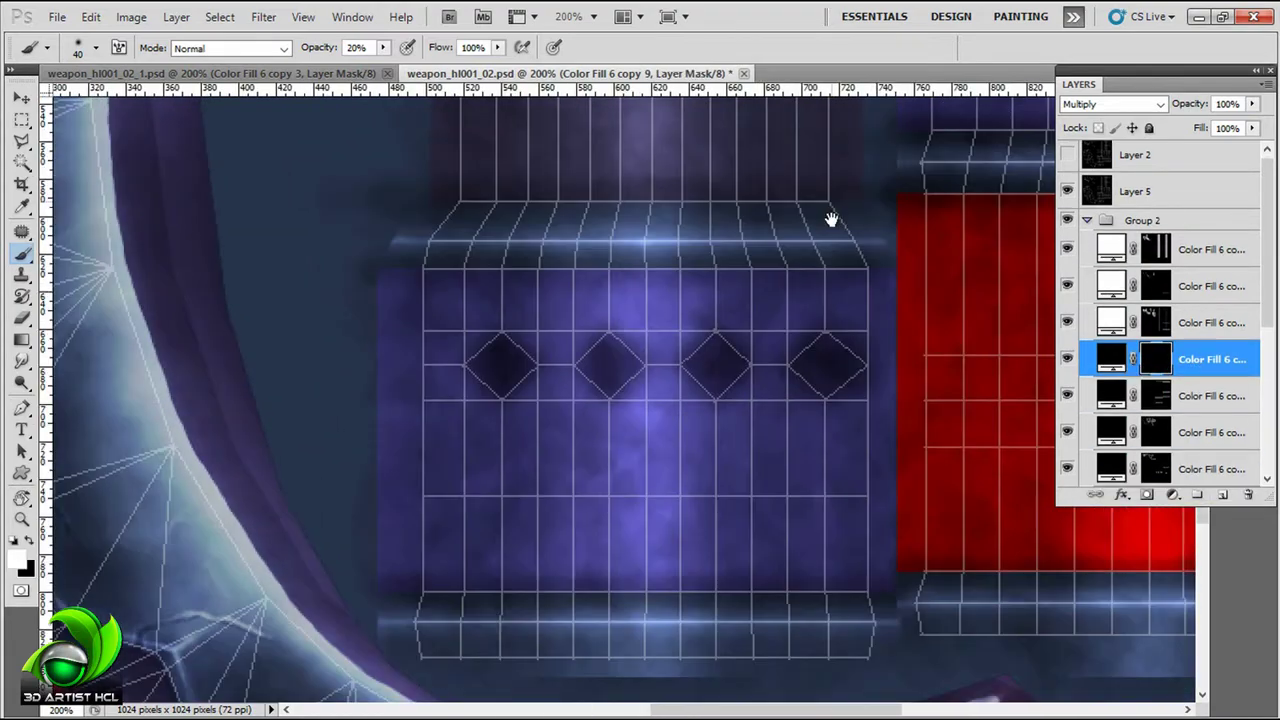
pyautogui.press('l')
pyautogui.moveTo(831, 219); pyautogui.dragTo(805, 150)
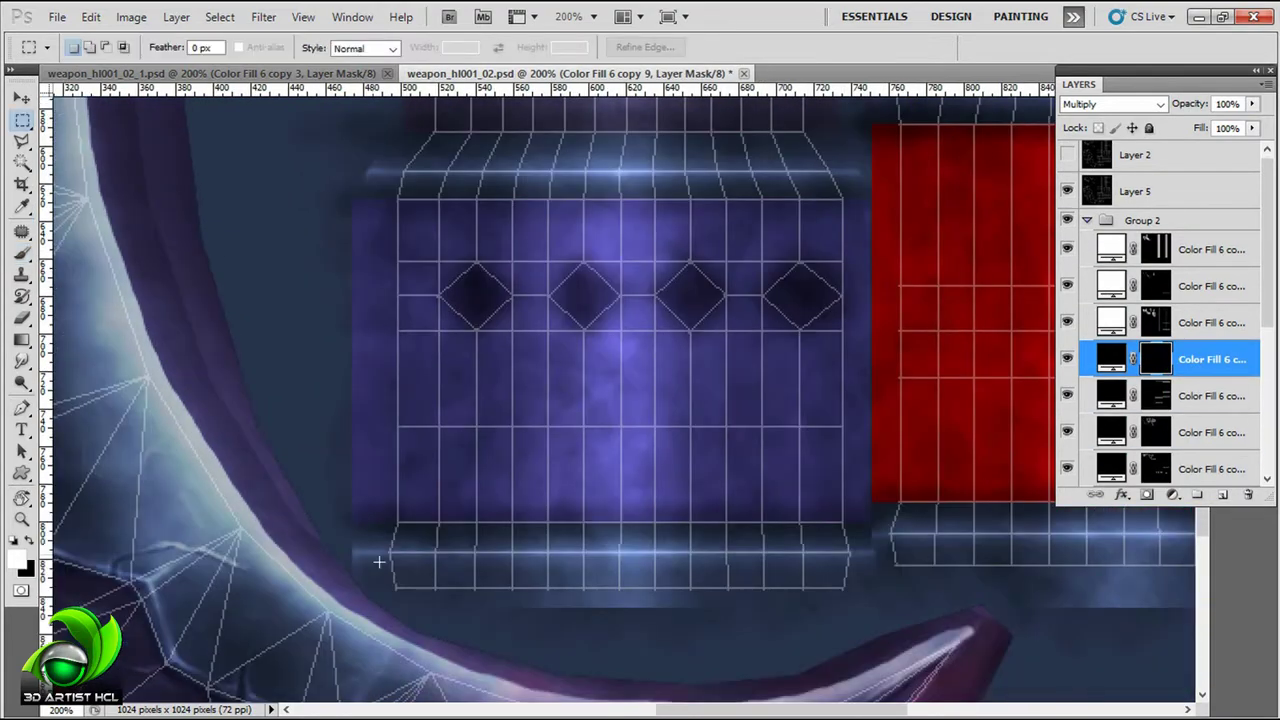
pyautogui.click(391, 603)
pyautogui.click(868, 610)
pyautogui.moveTo(863, 309); pyautogui.dragTo(800, 273)
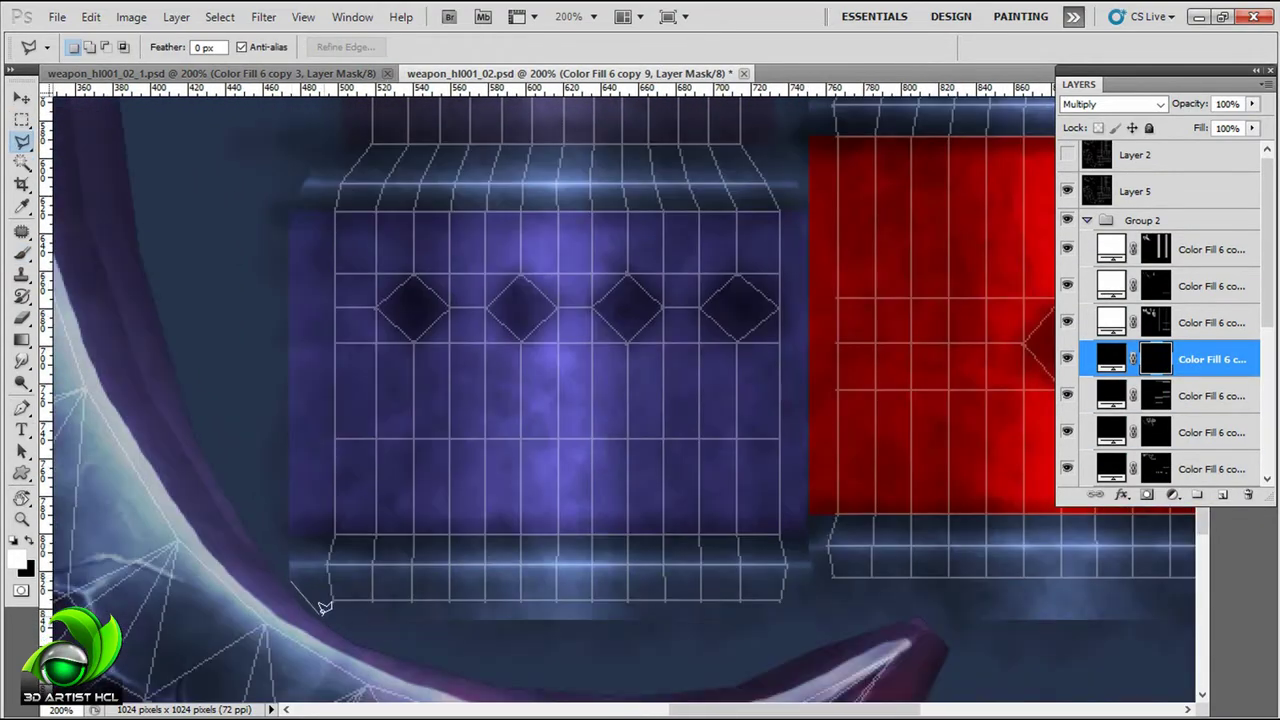
pyautogui.moveTo(813, 613)
pyautogui.mouseDown()
pyautogui.moveTo(737, 323)
pyautogui.moveTo(694, 300)
pyautogui.moveTo(727, 428)
pyautogui.moveTo(503, 183)
pyautogui.mouseUp()
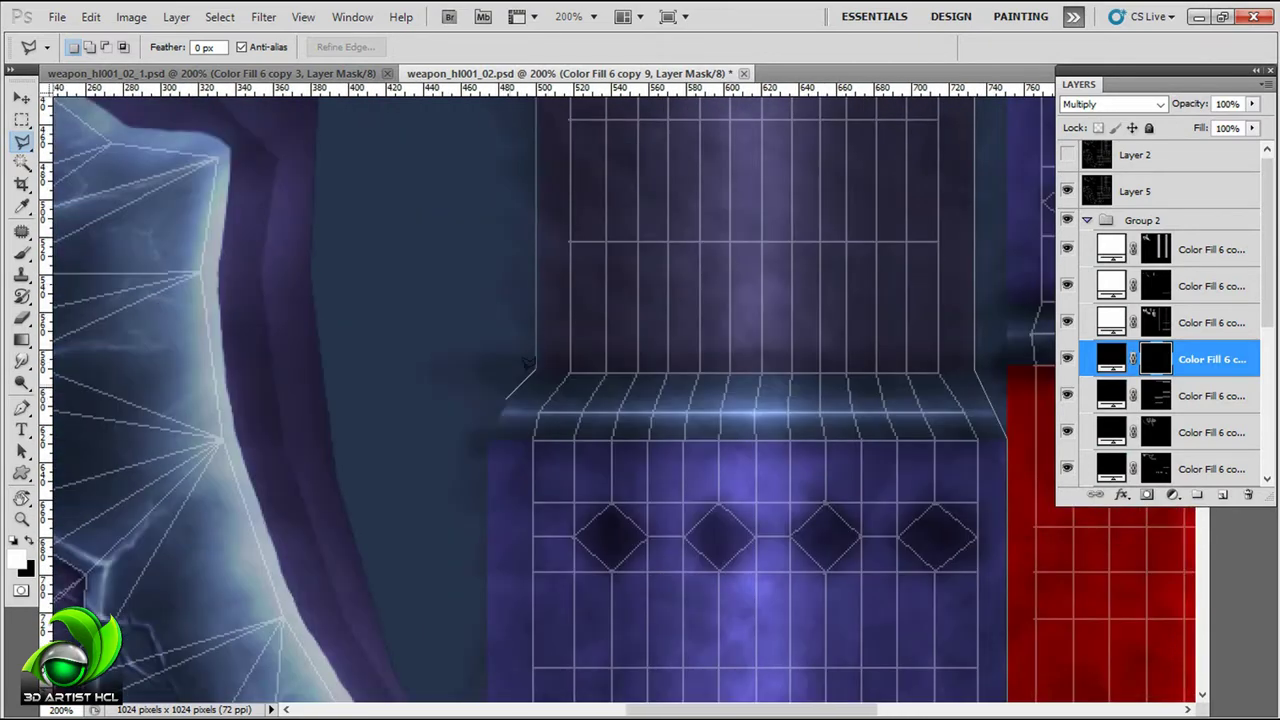
pyautogui.click(531, 457)
# Step: Brush soft low-opacity shading toward the edges of the selected purple band and shaft
pyautogui.press('b')
pyautogui.moveTo(734, 187)
pyautogui.mouseDown()
pyautogui.moveTo(587, 402)
pyautogui.moveTo(624, 431)
pyautogui.mouseUp()
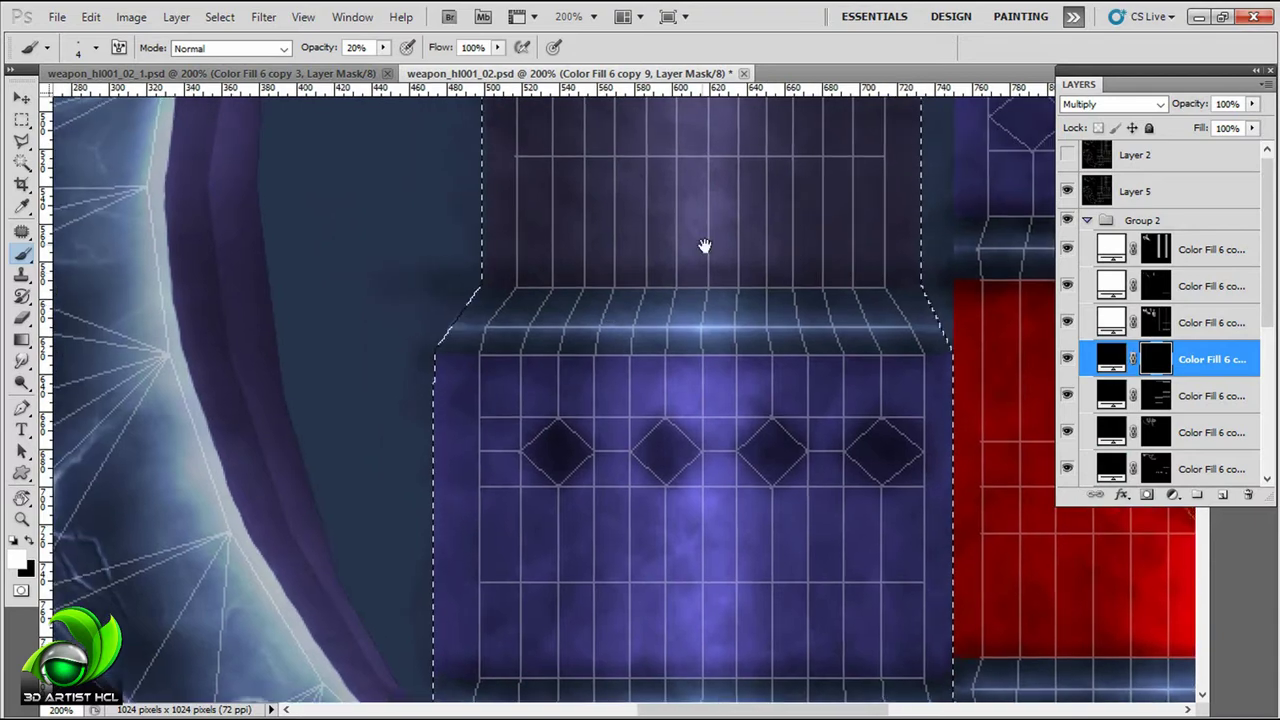
pyautogui.moveTo(468, 287)
pyautogui.mouseDown()
pyautogui.moveTo(443, 310)
pyautogui.moveTo(497, 301)
pyautogui.mouseUp()
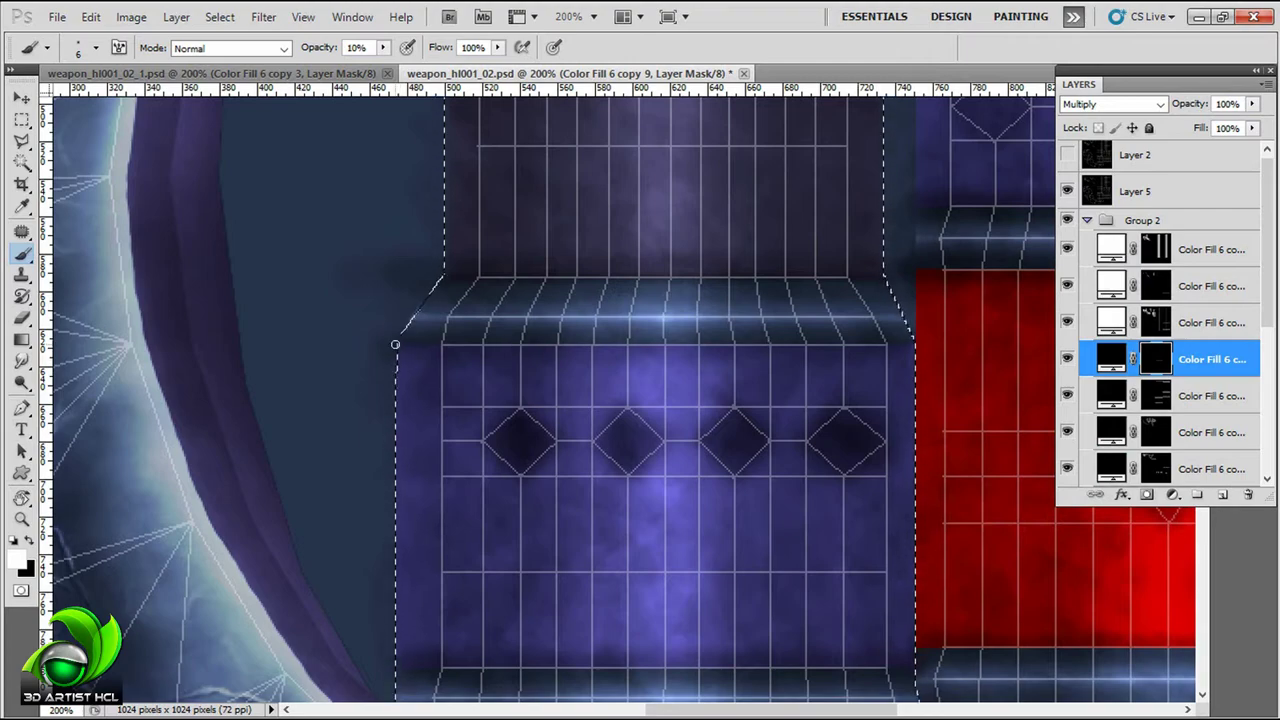
pyautogui.scroll(-3, 395, 345)
pyautogui.scroll(-3, 557, 251)
pyautogui.scroll(-1, 807, 357)
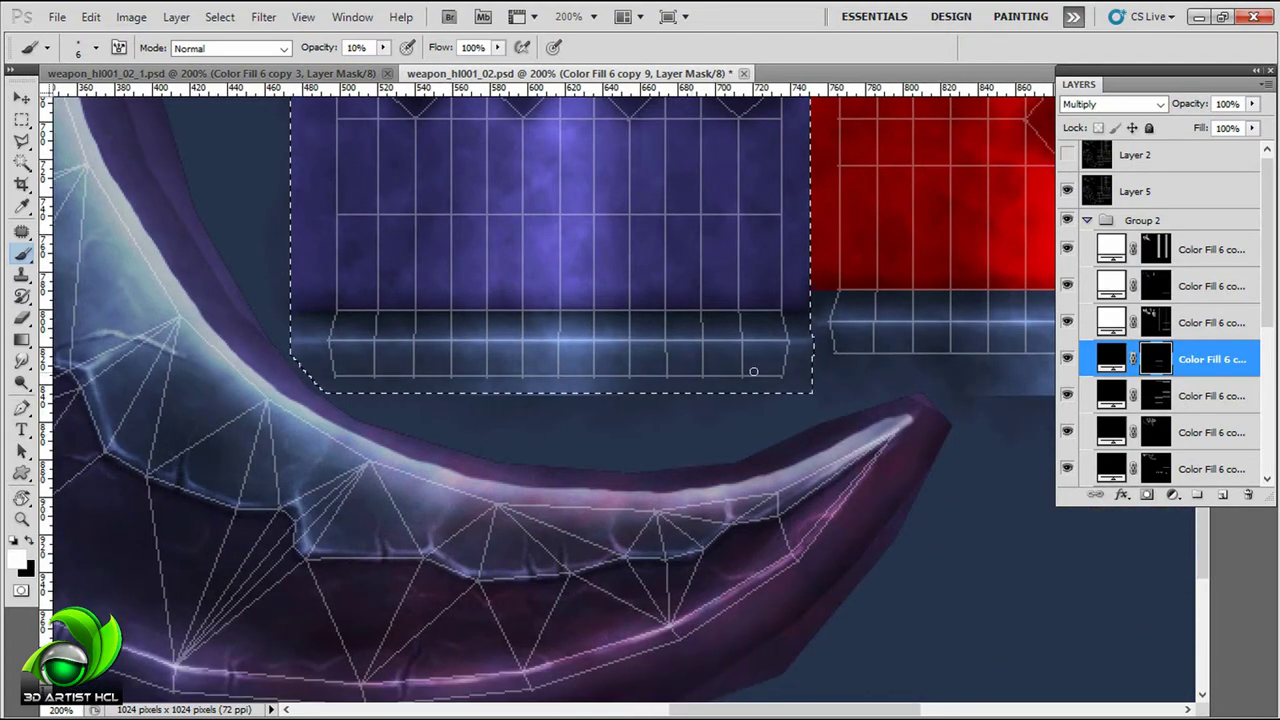
pyautogui.scroll(3, 649, 286)
pyautogui.hotkey('alt', ']')
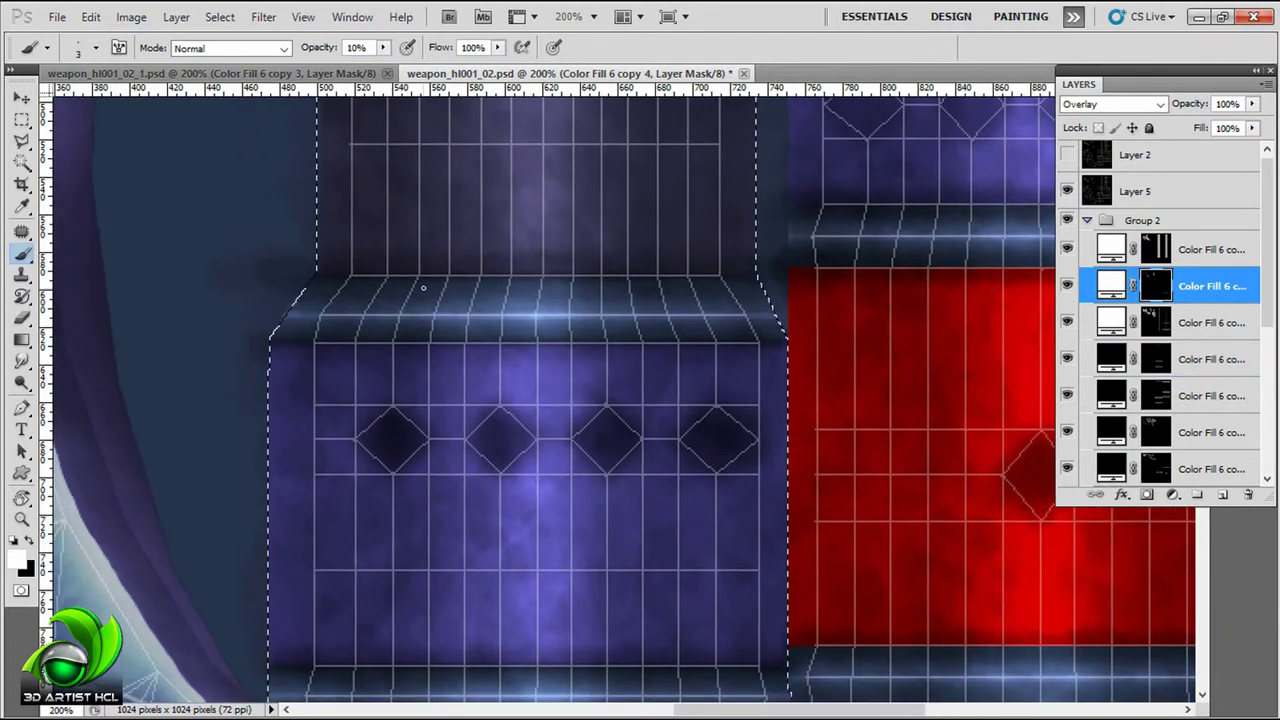
# Step: Brush highlights onto the purple band's rims on the Color Fill 6 copy 4 overlay mask
pyautogui.scroll(-1, 224, 286)
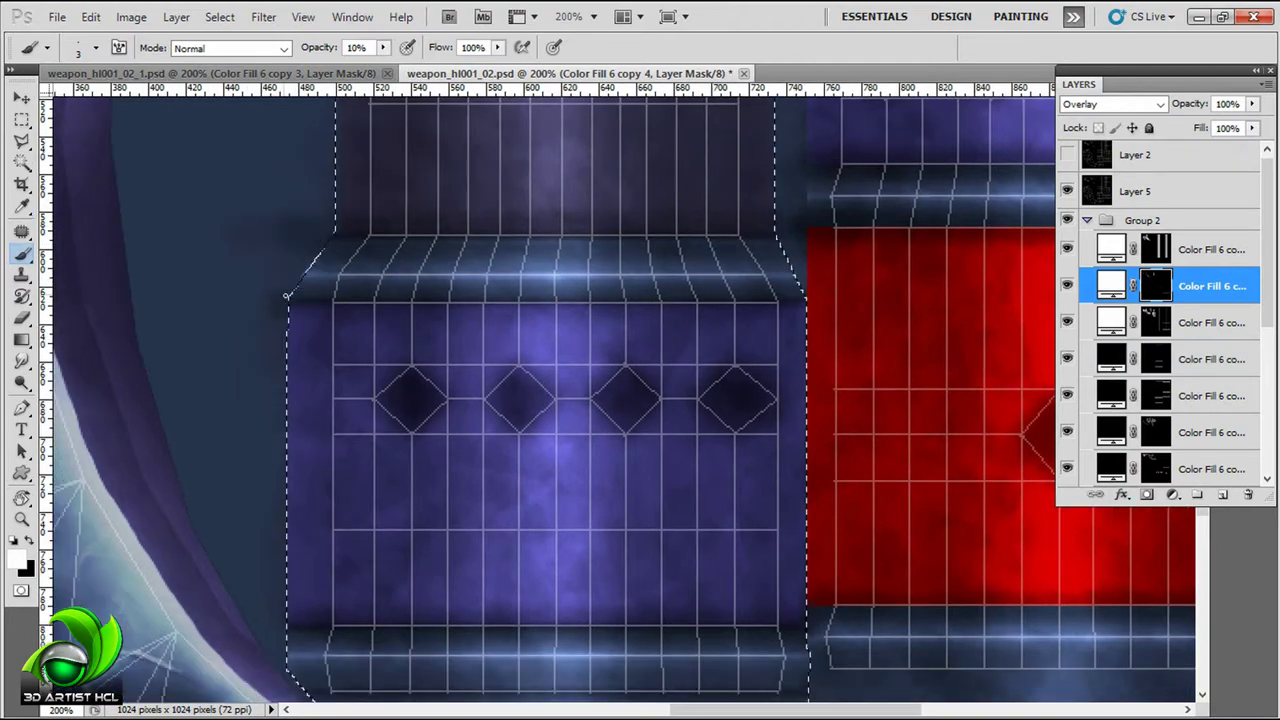
pyautogui.scroll(-5, 236, 263)
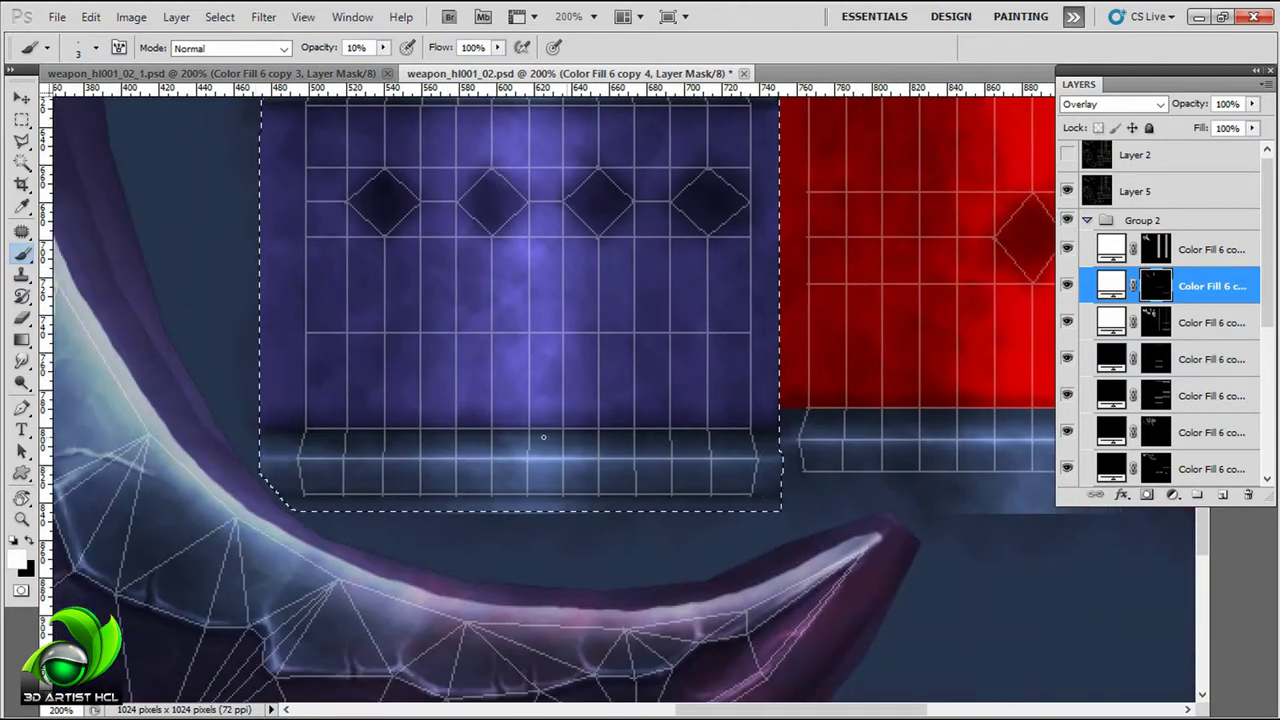
pyautogui.scroll(-2, 543, 437)
pyautogui.hscroll(10, 540, 309)
pyautogui.scroll(2, 540, 309)
# Step: Marquee-select the red band and its lower rim with brush opacity at 20%
pyautogui.press('m')
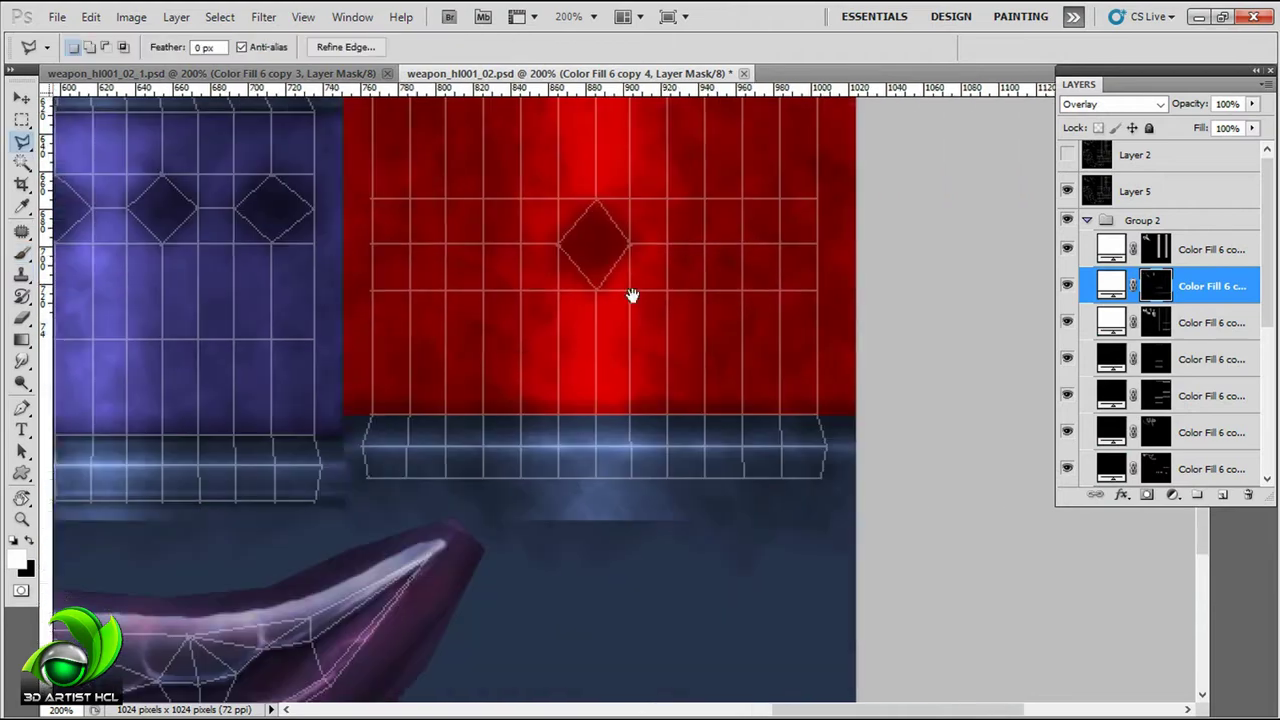
pyautogui.moveTo(466, 447); pyautogui.dragTo(860, 517)
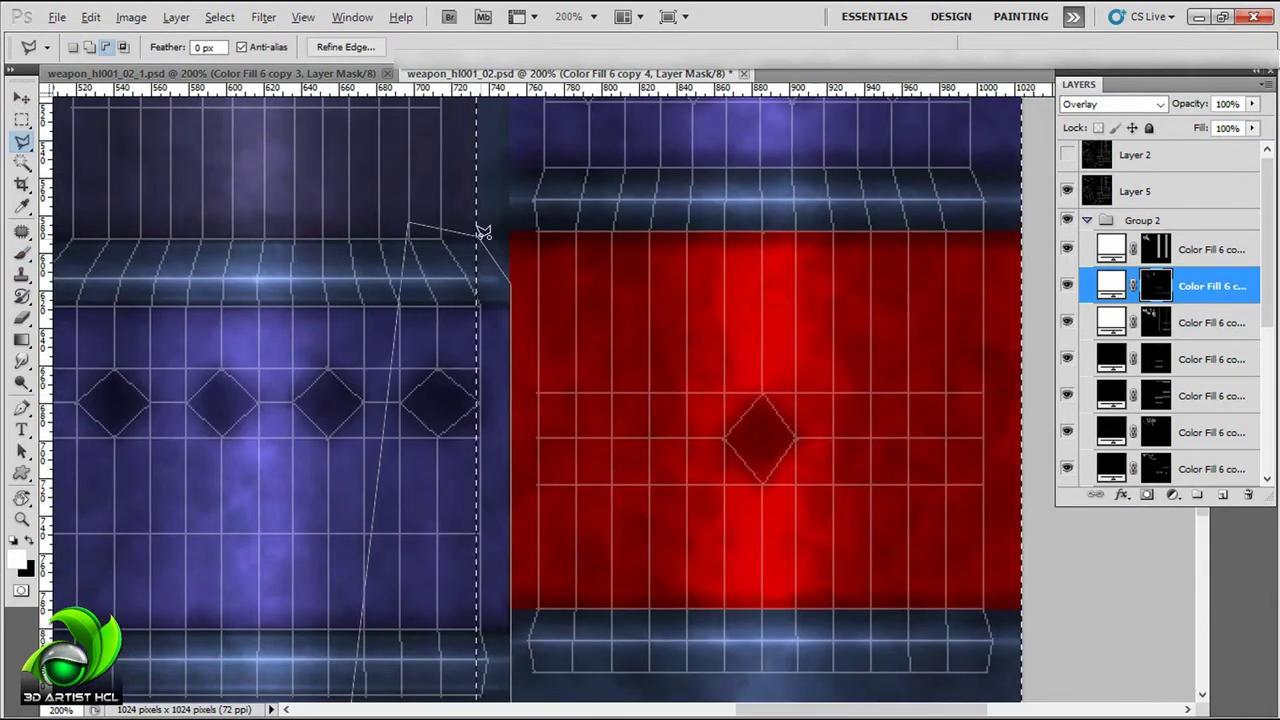
pyautogui.hscroll(-2, 811, 289)
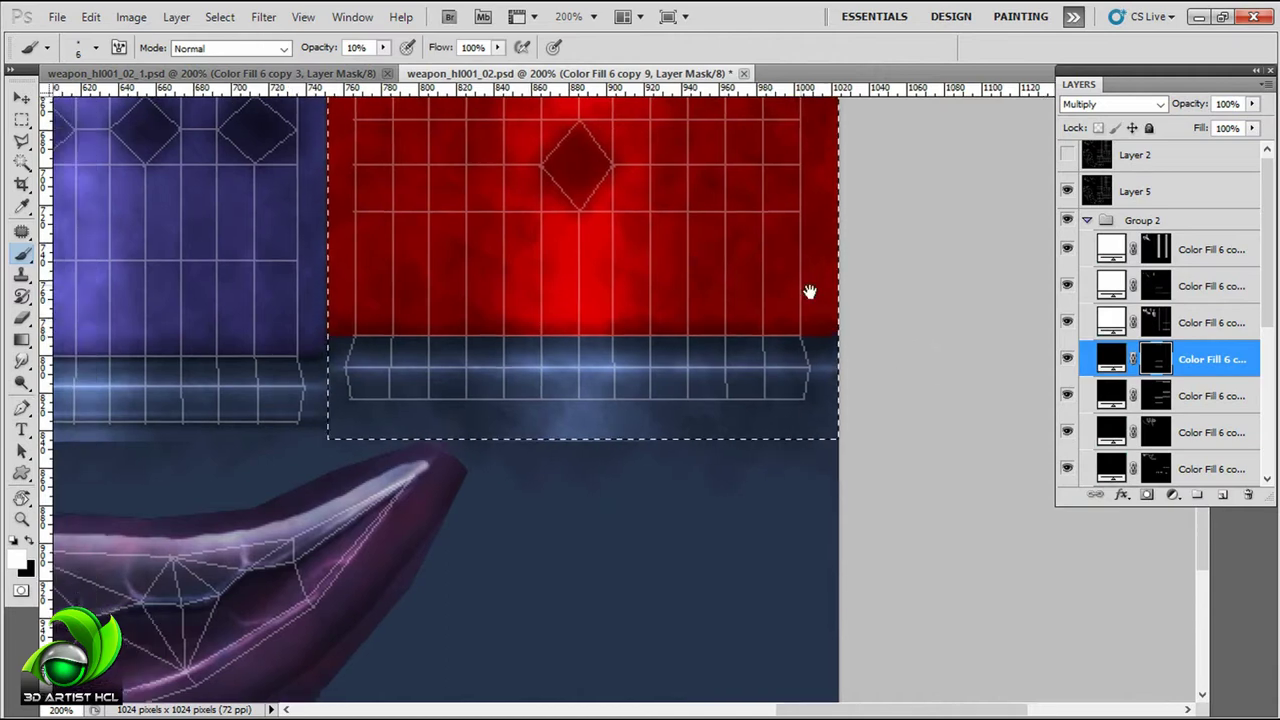
pyautogui.press('2')
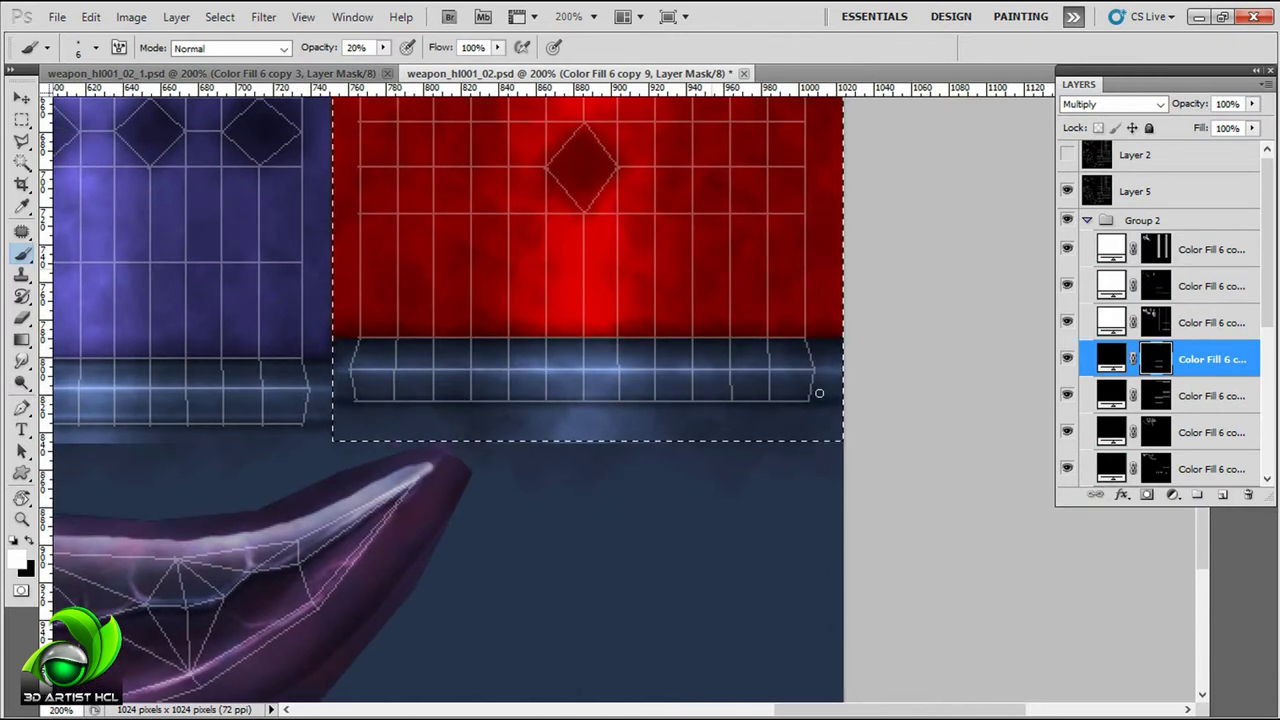
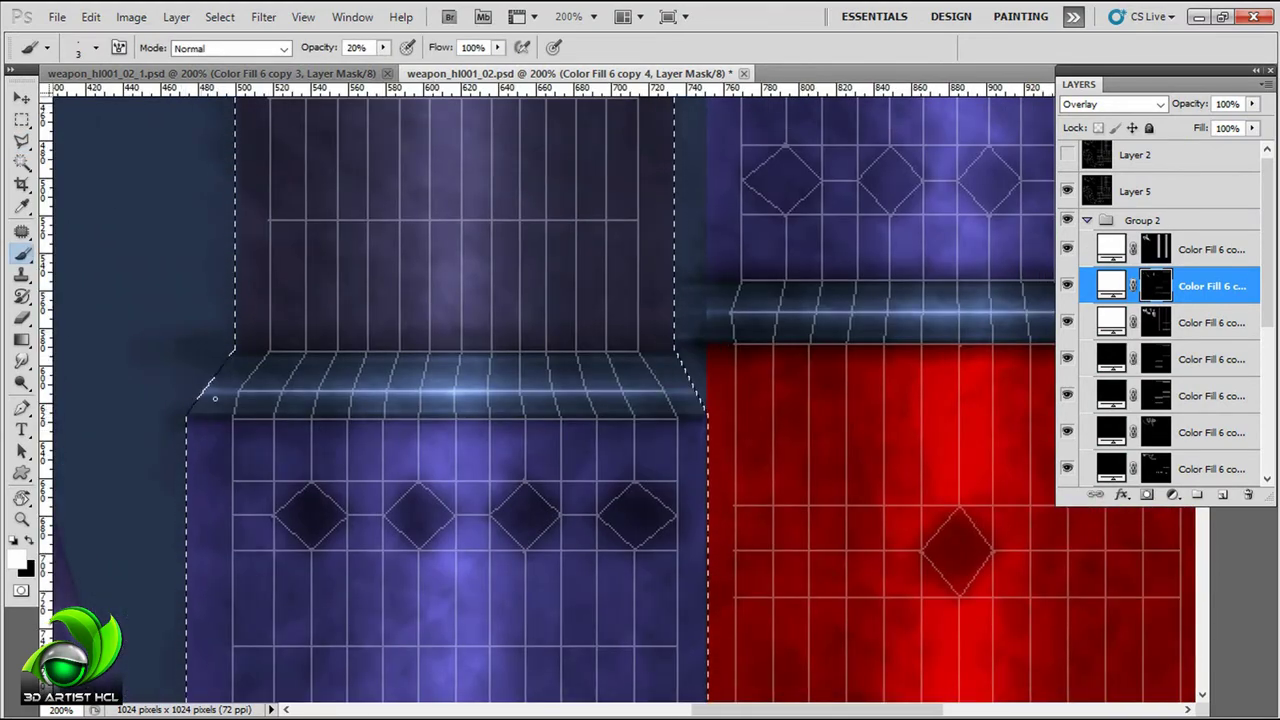
# Step: Pan across the painted purple shaft texture to look it over
pyautogui.moveTo(488, 372); pyautogui.dragTo(543, 334)
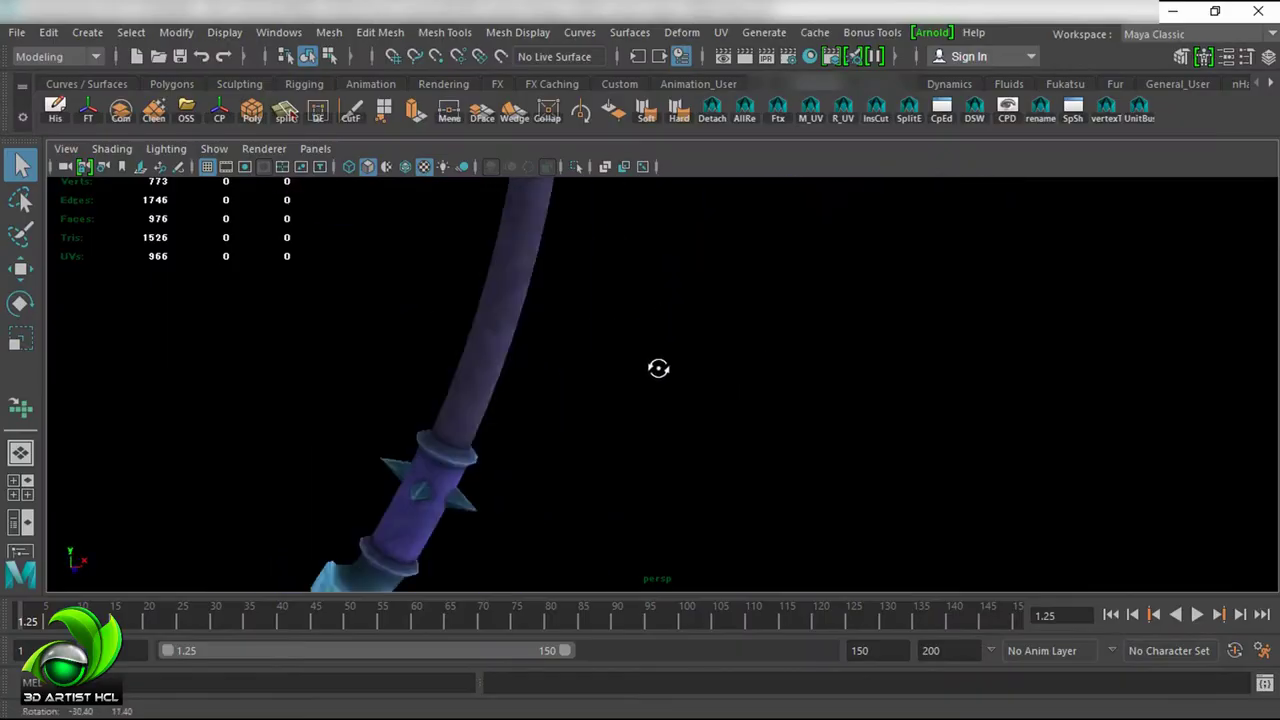
# Step: Orbit around the scythe shaft in Maya and select the scythe mesh
pyautogui.moveTo(1024, 364); pyautogui.dragTo(686, 257)
pyautogui.scroll(3, 857, 377)
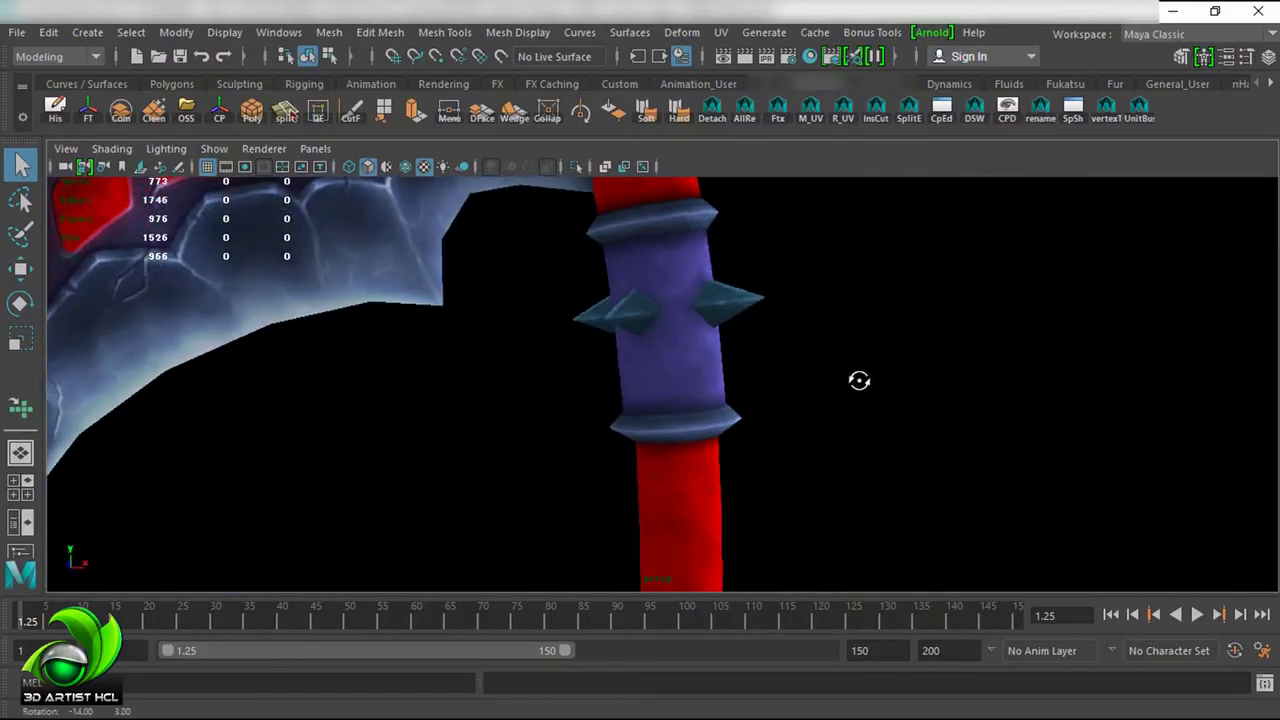
pyautogui.click(657, 420)
pyautogui.scroll(5, 660, 298)
pyautogui.scroll(-5, 640, 418)
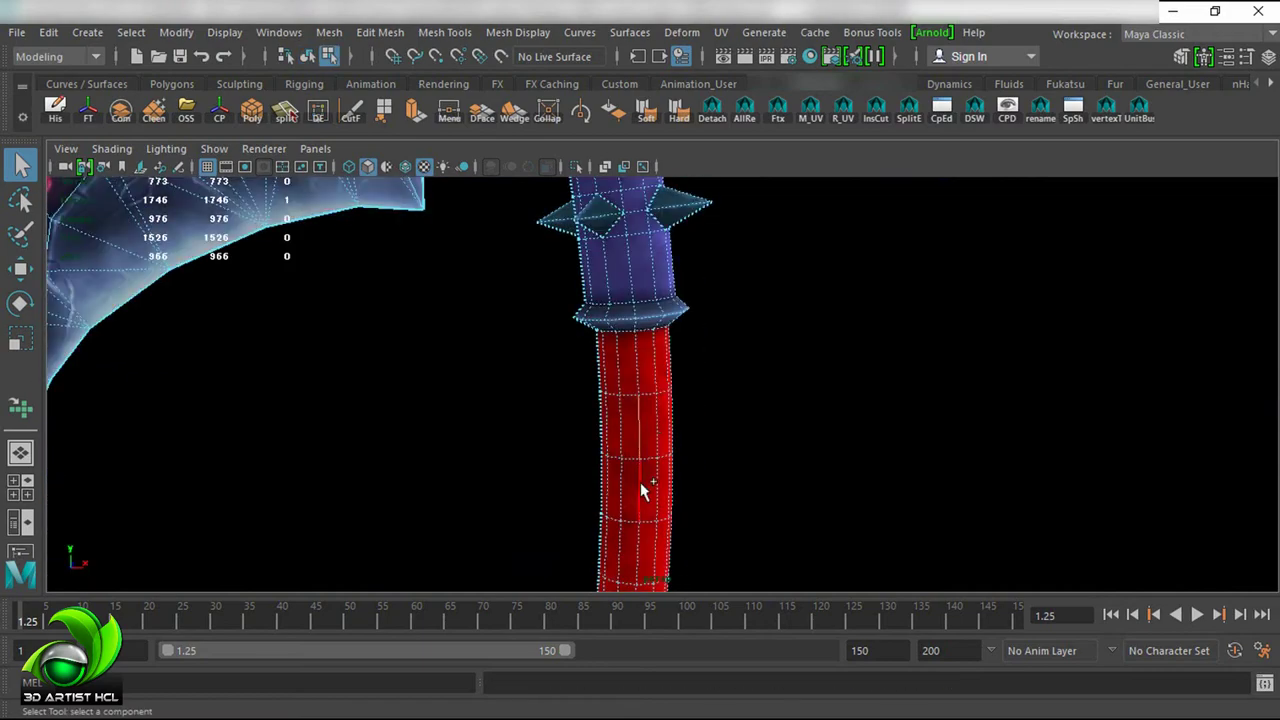
pyautogui.scroll(-5, 640, 482)
pyautogui.scroll(3, 894, 457)
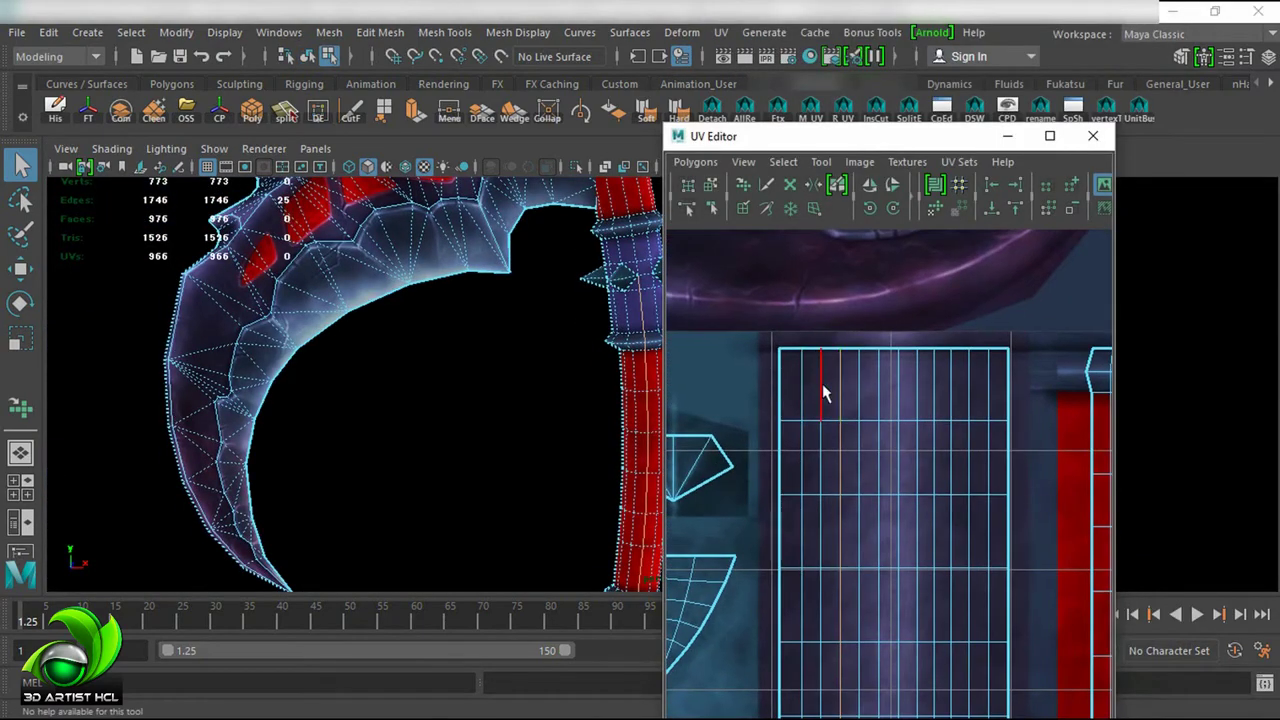
# Step: Inspect the shaft UV shell alongside the blade, then deselect the scythe mesh
pyautogui.moveTo(760, 136); pyautogui.dragTo(908, 147)
pyautogui.moveTo(666, 342); pyautogui.dragTo(521, 282)
pyautogui.scroll(5, 521, 282)
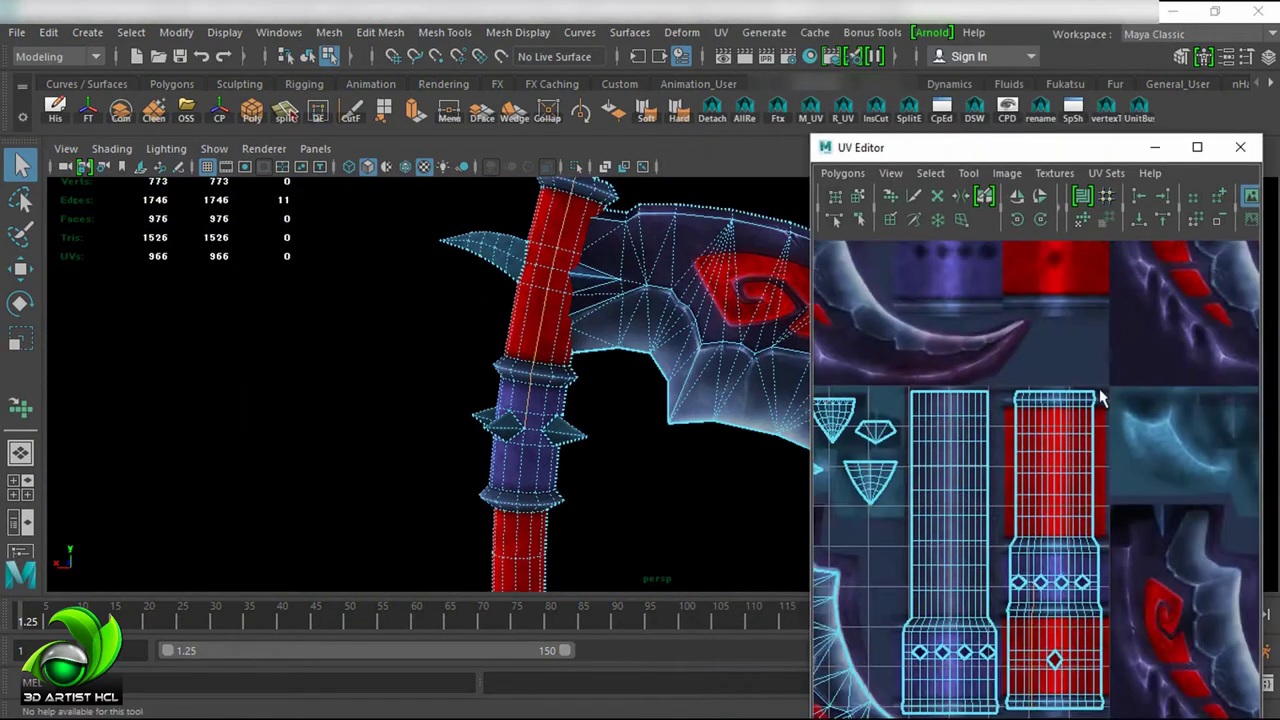
pyautogui.scroll(-5, 829, 400)
pyautogui.scroll(-5, 629, 363)
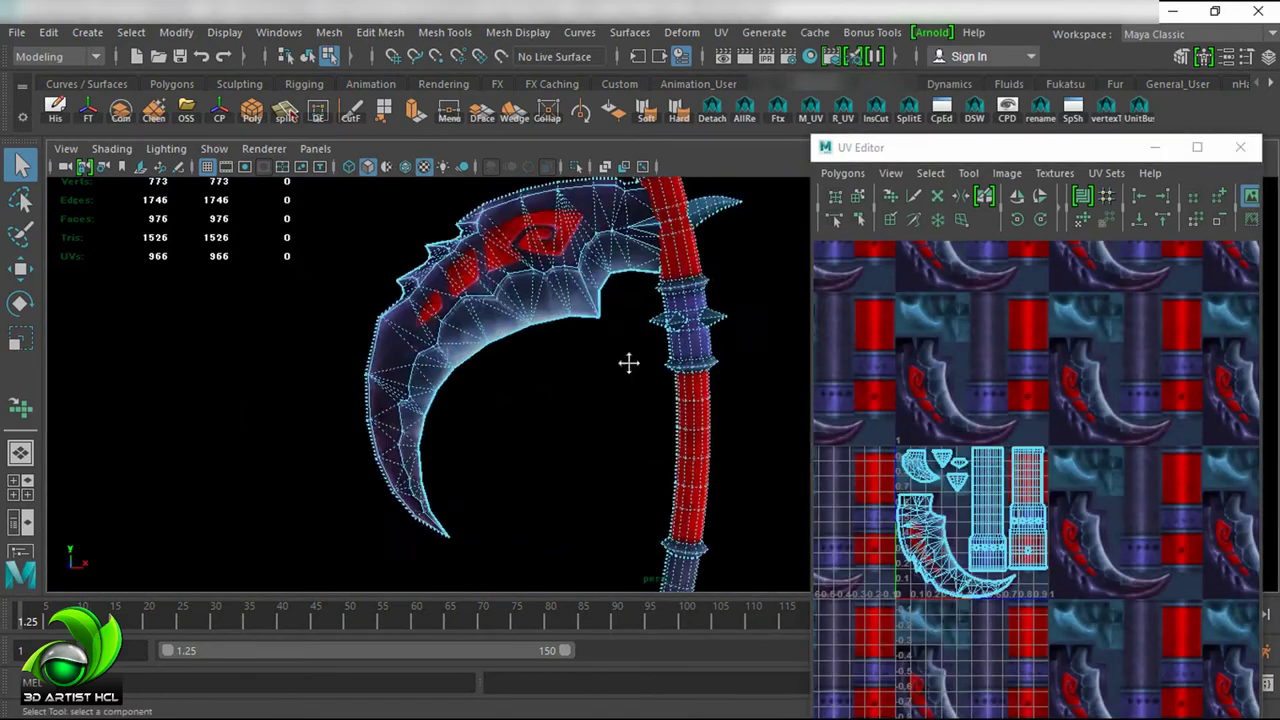
pyautogui.click(629, 363)
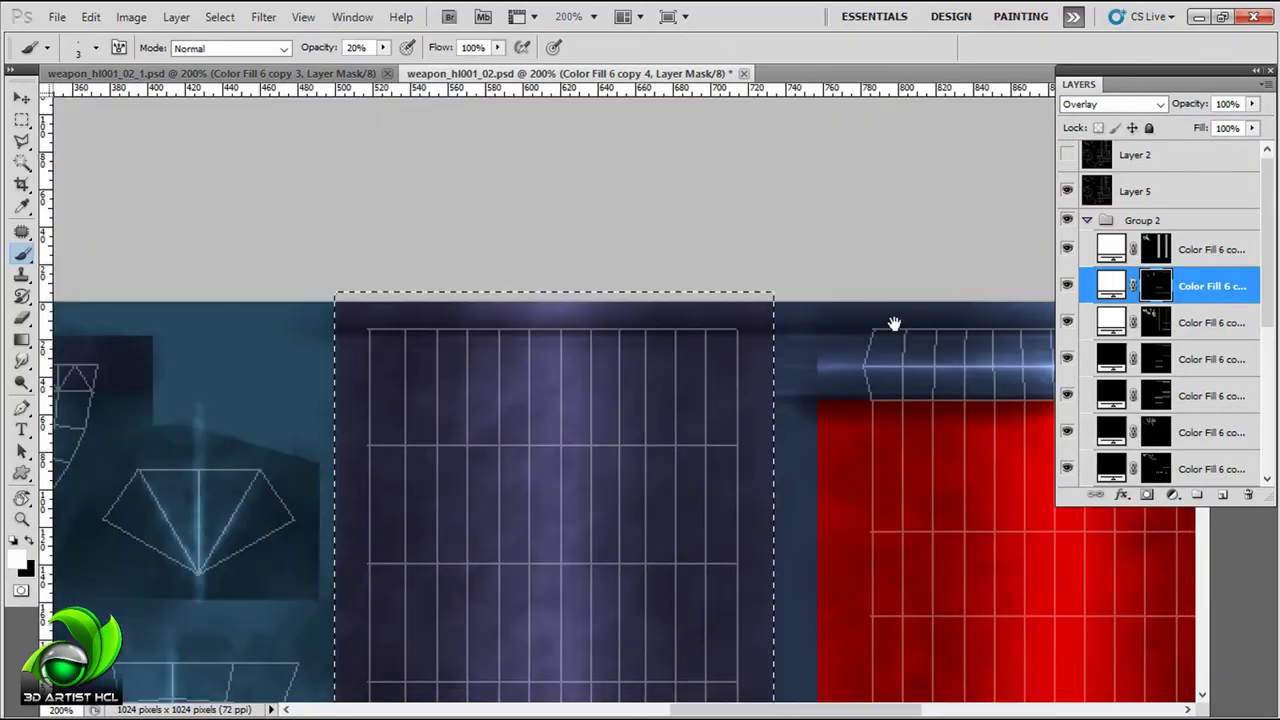
# Step: Pan and zoom along the purple shaft column to review it at 100%
pyautogui.moveTo(437, 379); pyautogui.dragTo(503, 263)
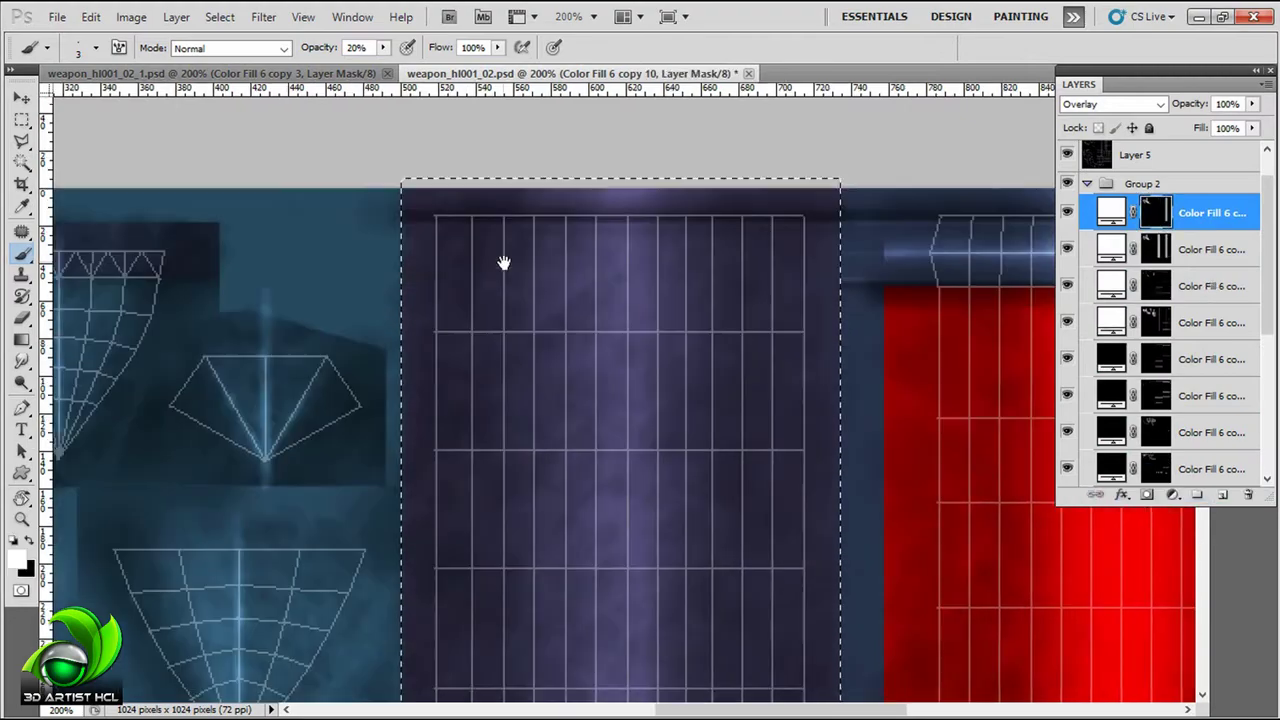
pyautogui.scroll(-2, 554, 148)
pyautogui.scroll(3, 592, 210)
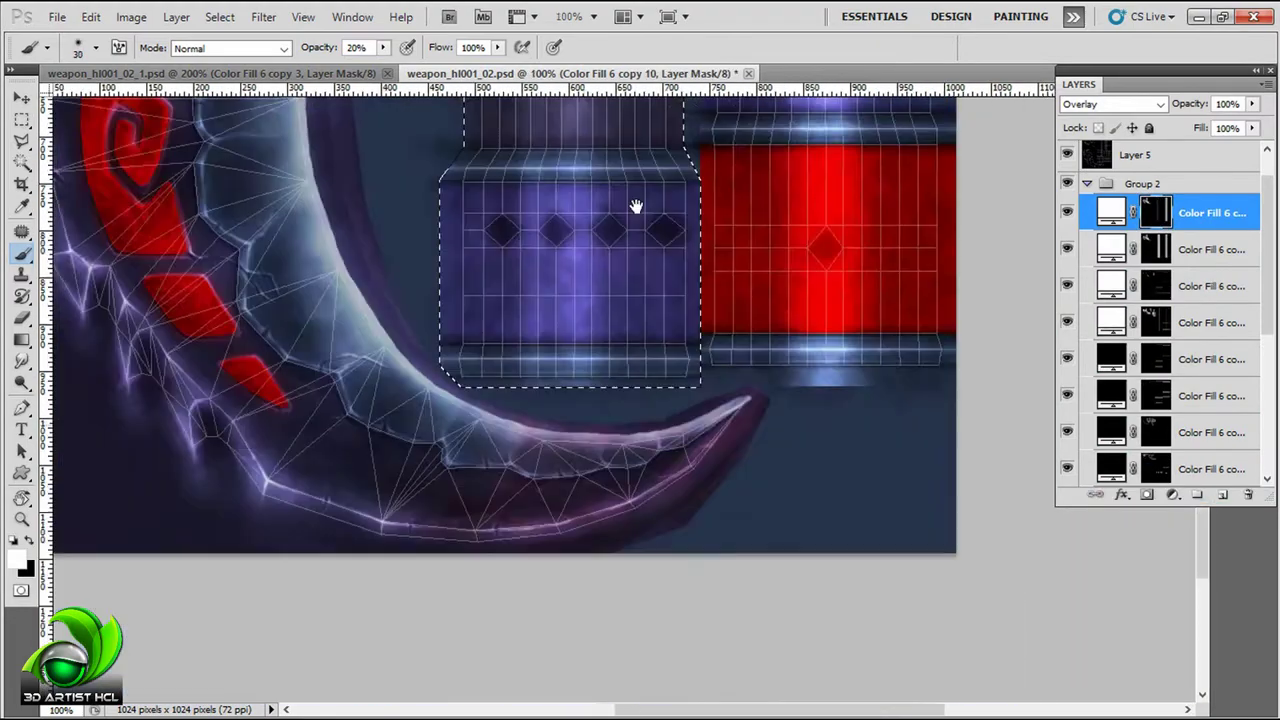
pyautogui.scroll(-4, 634, 206)
pyautogui.scroll(1, 552, 251)
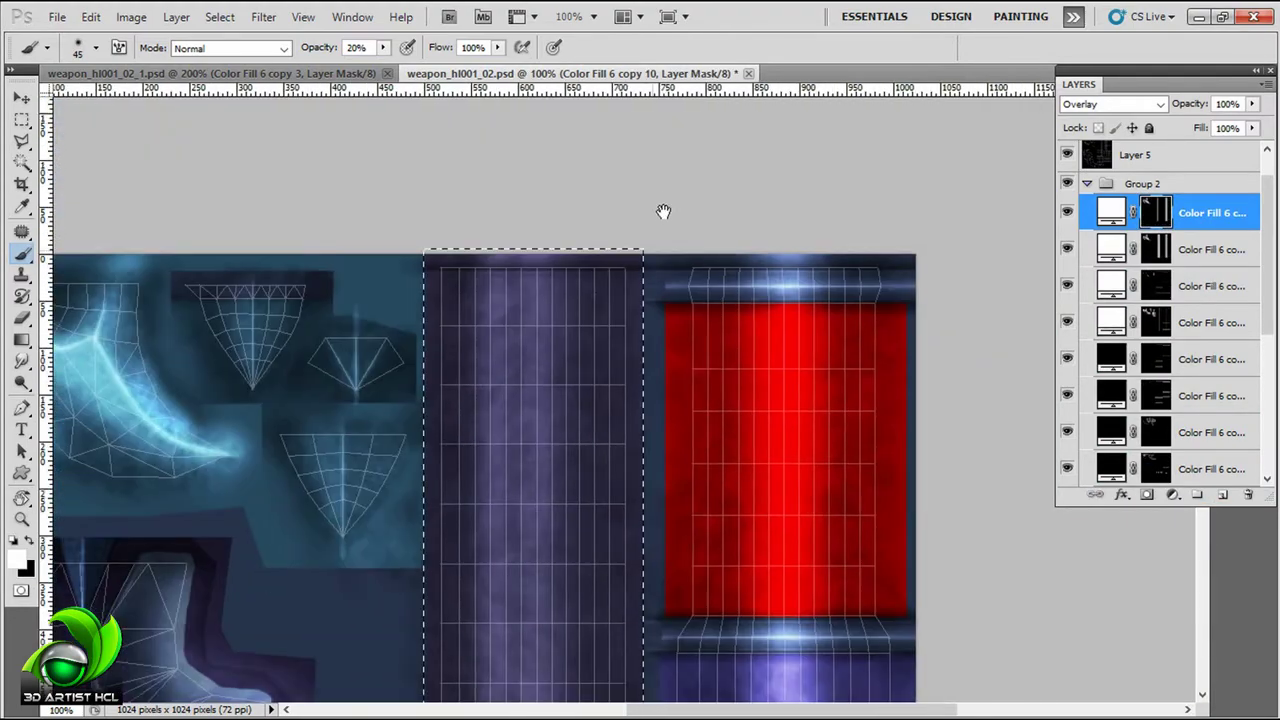
pyautogui.moveTo(590, 712); pyautogui.dragTo(660, 183)
pyautogui.scroll(-5, 660, 183)
pyautogui.scroll(5, 503, 186)
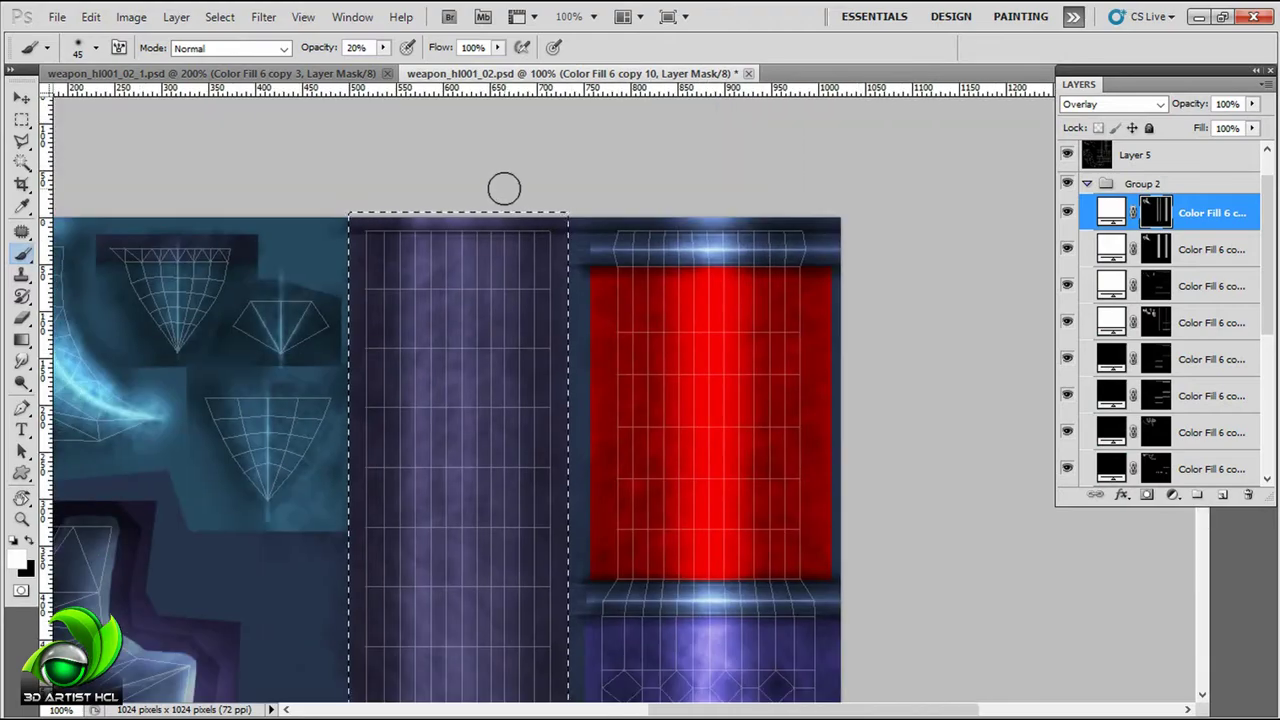
pyautogui.moveTo(503, 186); pyautogui.dragTo(652, 310)
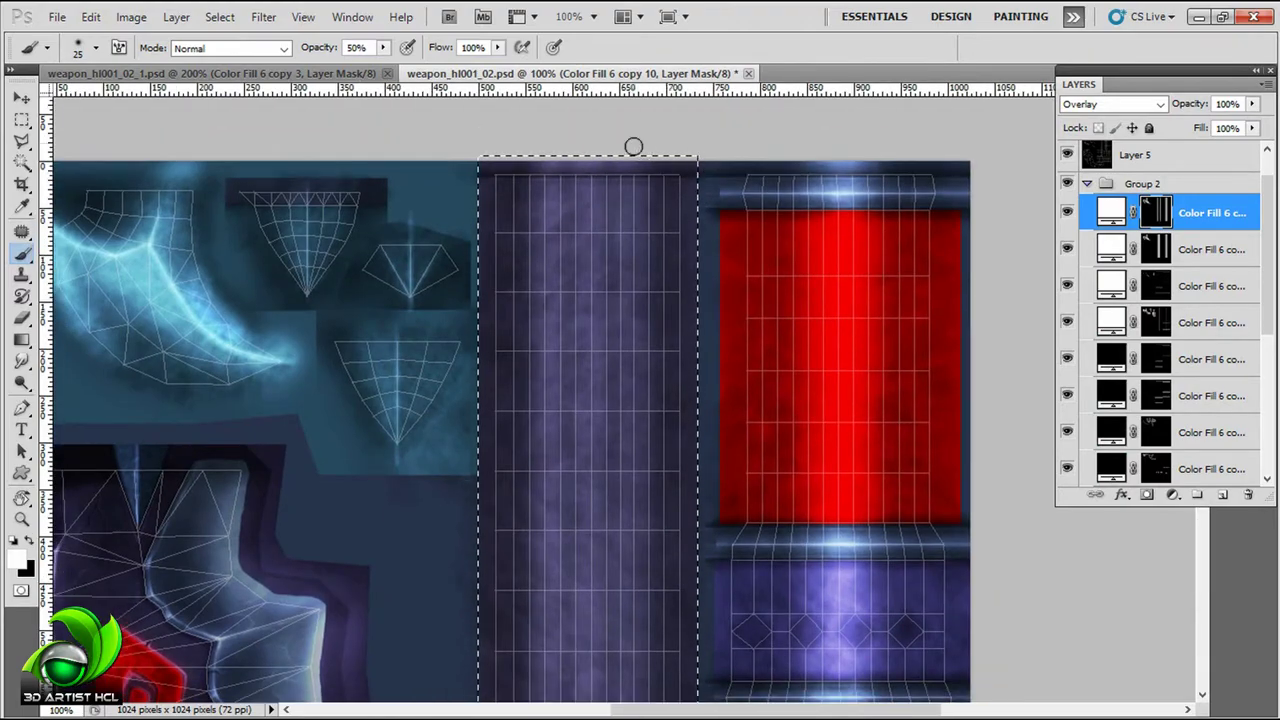
pyautogui.scroll(3, 686, 243)
pyautogui.scroll(-5, 586, 529)
pyautogui.scroll(4, 579, 197)
pyautogui.scroll(-5, 579, 197)
pyautogui.hscroll(3, 579, 197)
# Step: Target the Color Fill 6 copy 10 layer, then the Color Fill 6 copy 8 layer mask
pyautogui.hotkey('alt', '[')
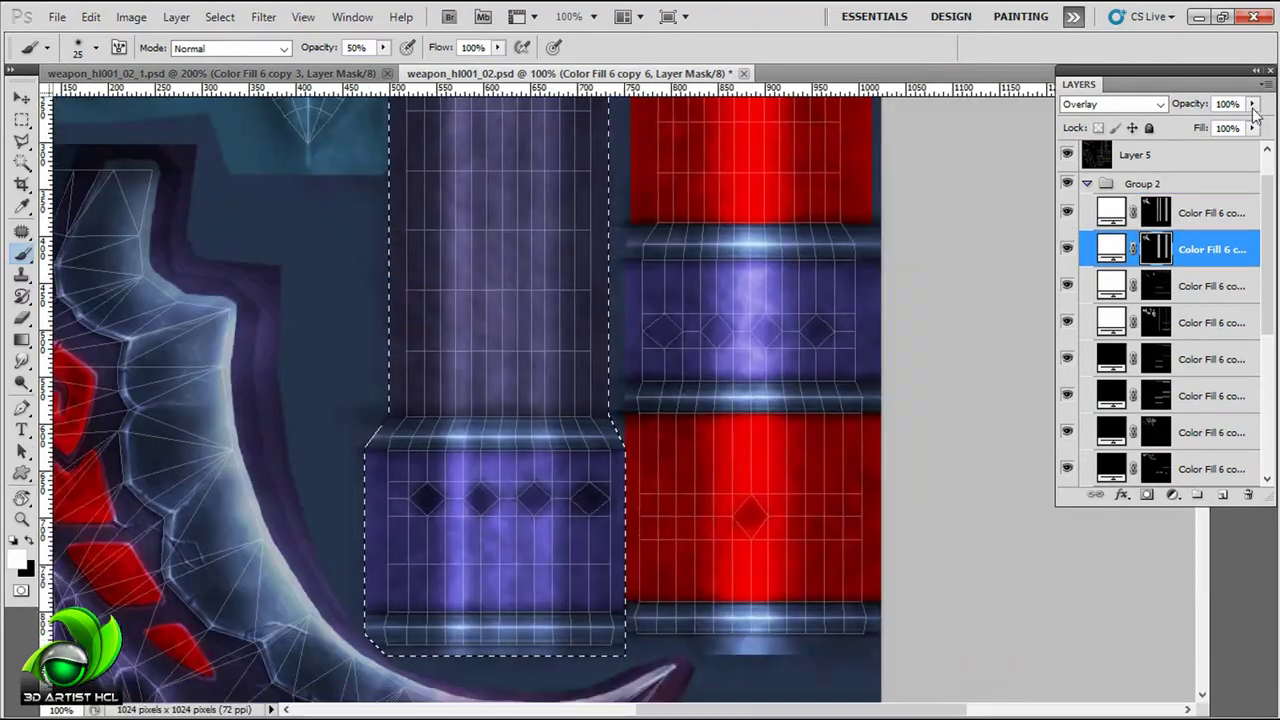
pyautogui.scroll(5, 429, 294)
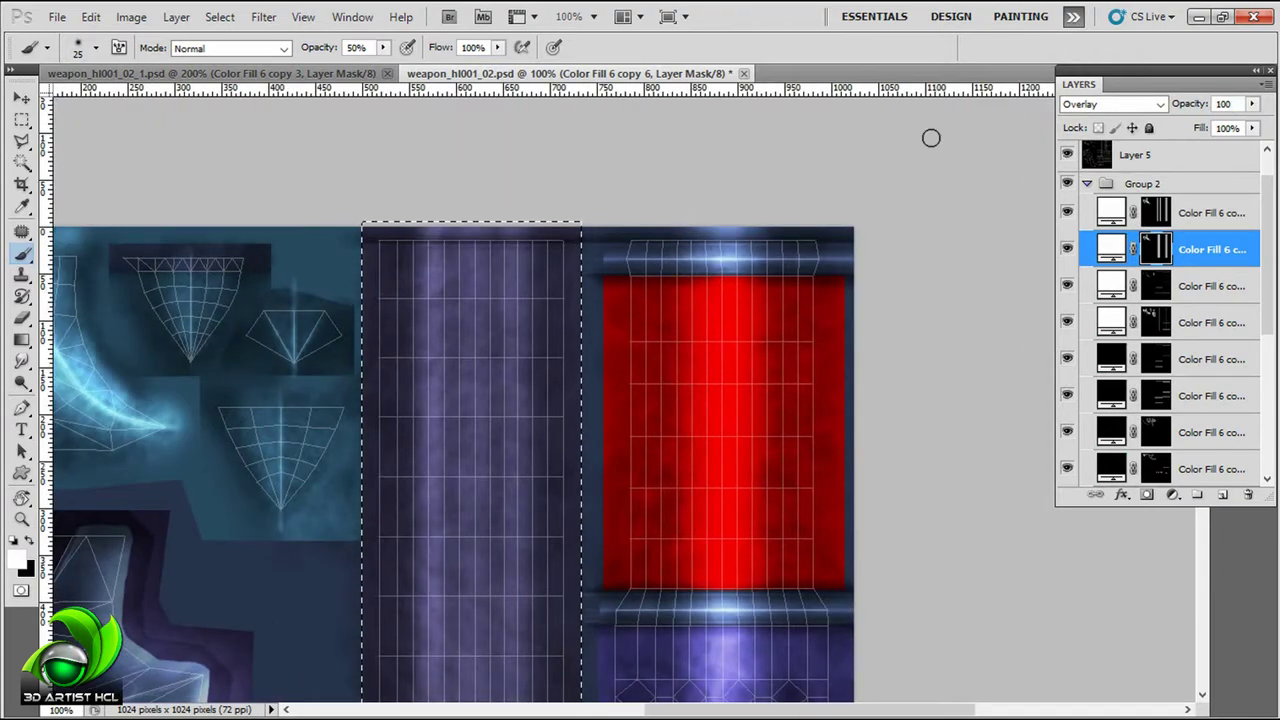
pyautogui.click(1240, 210)
pyautogui.scroll(-3, 637, 194)
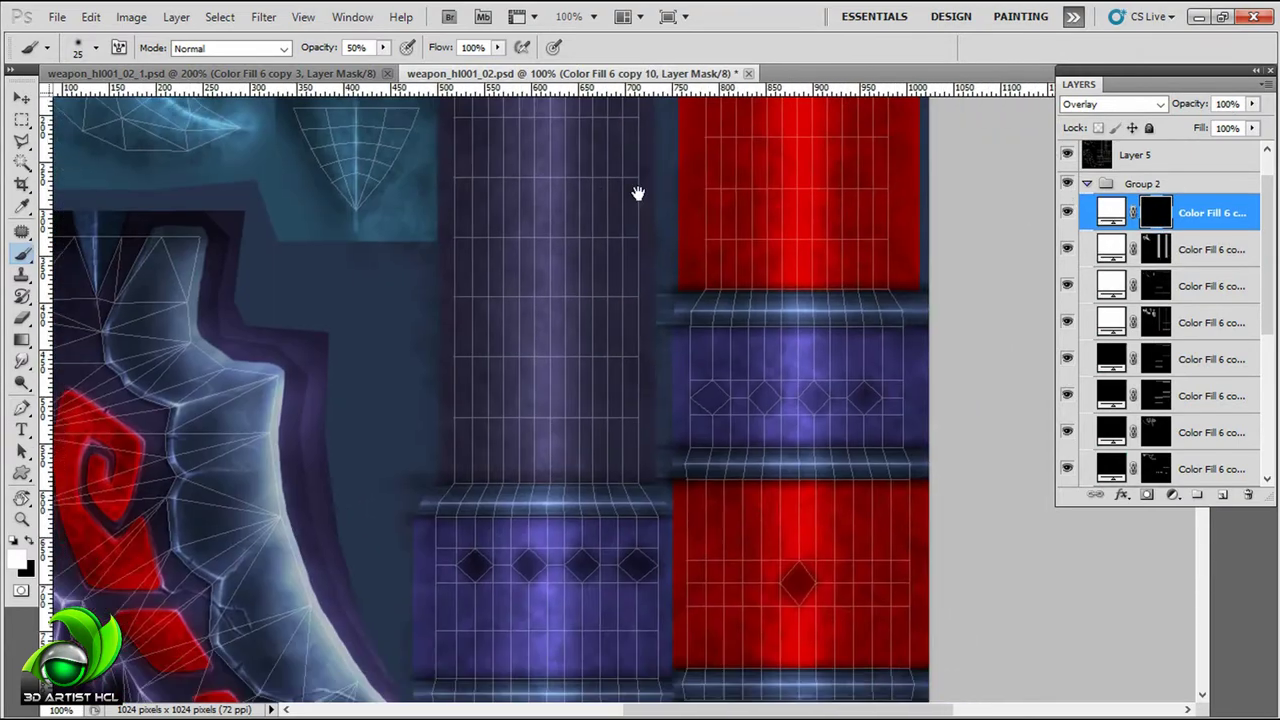
pyautogui.scroll(-2, 637, 251)
pyautogui.scroll(3, 480, 328)
pyautogui.click(1156, 322)
# Step: Target the Color Fill 6 copy 4 mask and tilt the view along the triangle
pyautogui.click(1150, 292)
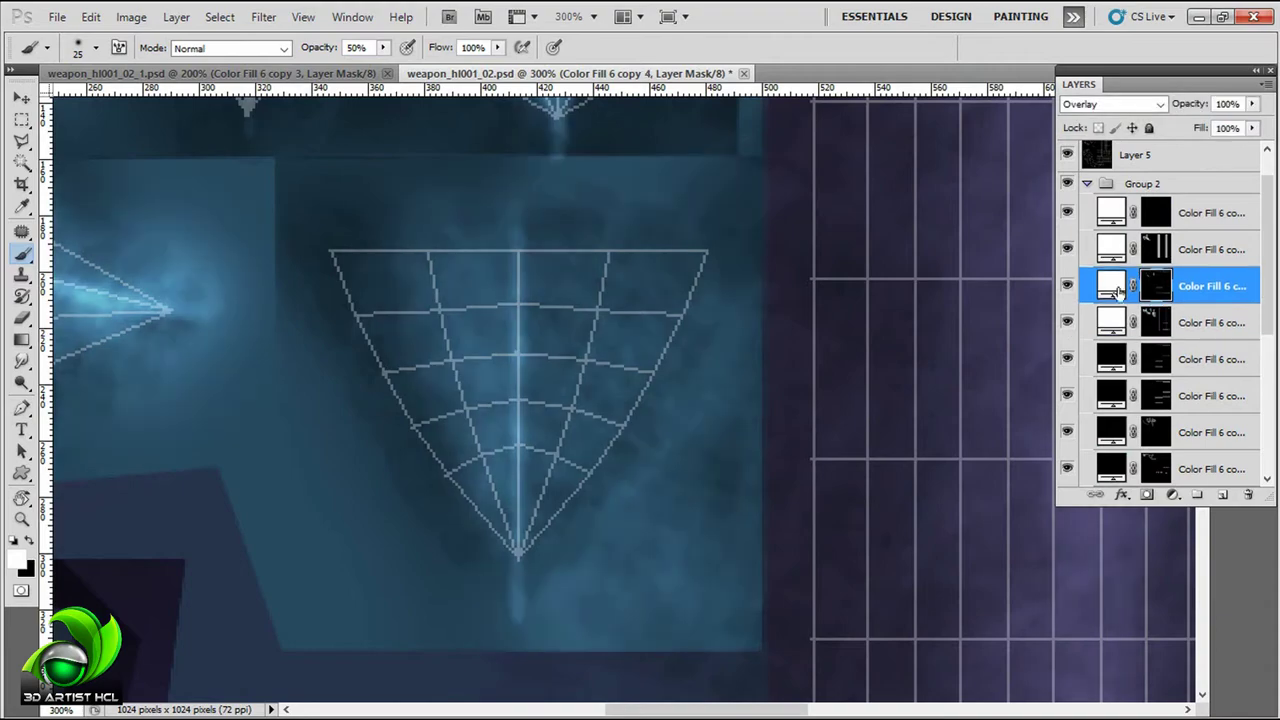
pyautogui.scroll(-1, 460, 220)
pyautogui.hscroll(-1, 439, 255)
pyautogui.moveTo(454, 205)
pyautogui.mouseDown()
pyautogui.moveTo(570, 440)
pyautogui.moveTo(626, 294)
pyautogui.moveTo(431, 330)
pyautogui.mouseUp()
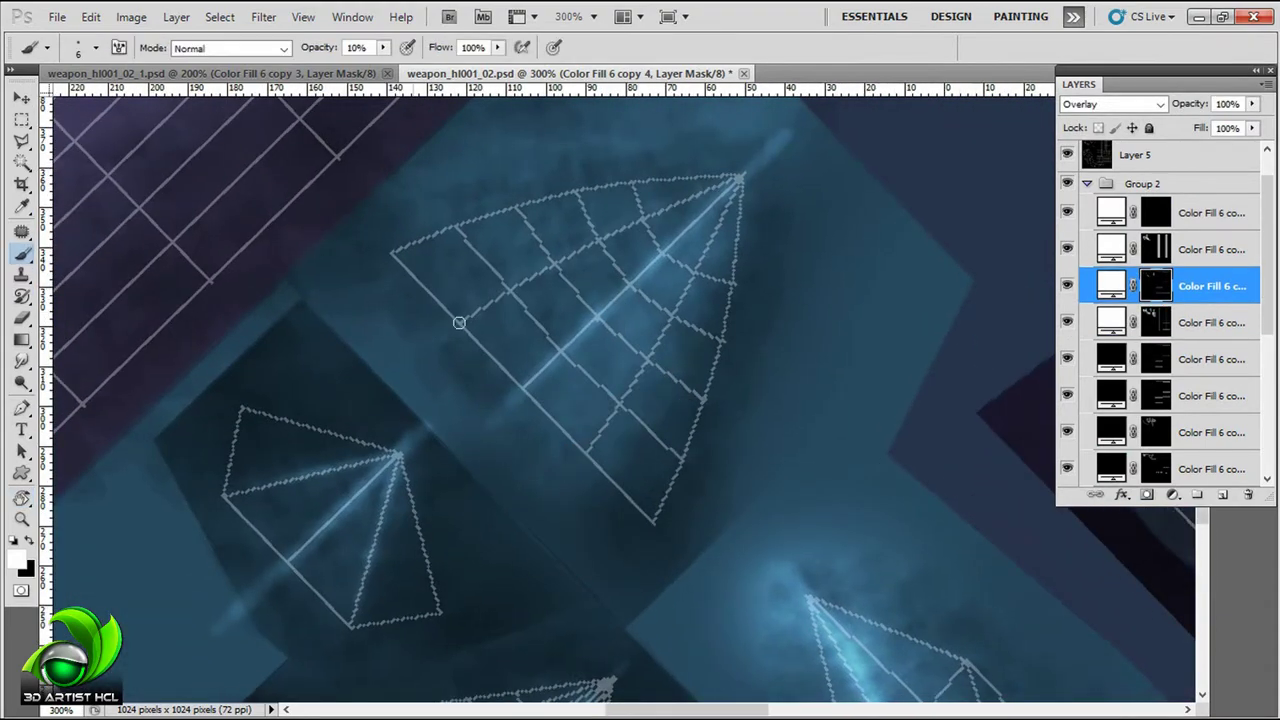
pyautogui.hscroll(1, 459, 322)
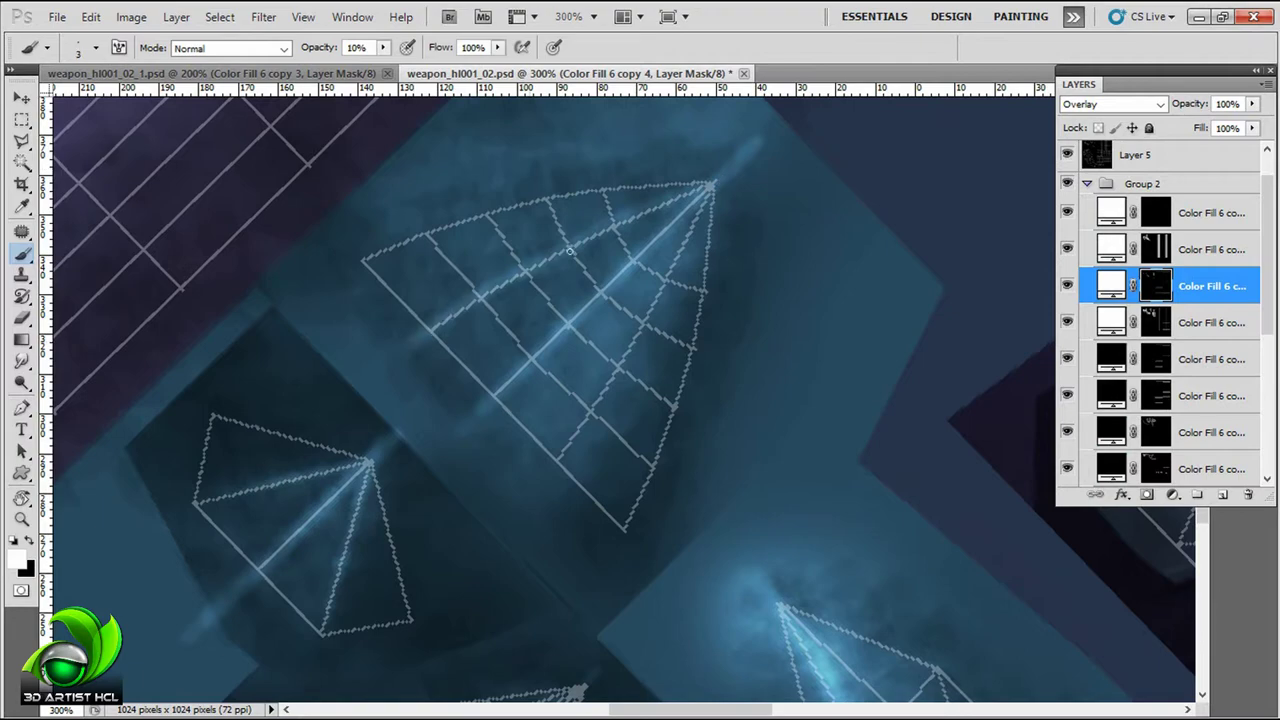
# Step: Rotate the view across the fan pieces to paint faint 10% blue glow streaks
pyautogui.moveTo(683, 197)
pyautogui.mouseDown()
pyautogui.moveTo(420, 334)
pyautogui.moveTo(474, 366)
pyautogui.mouseUp()
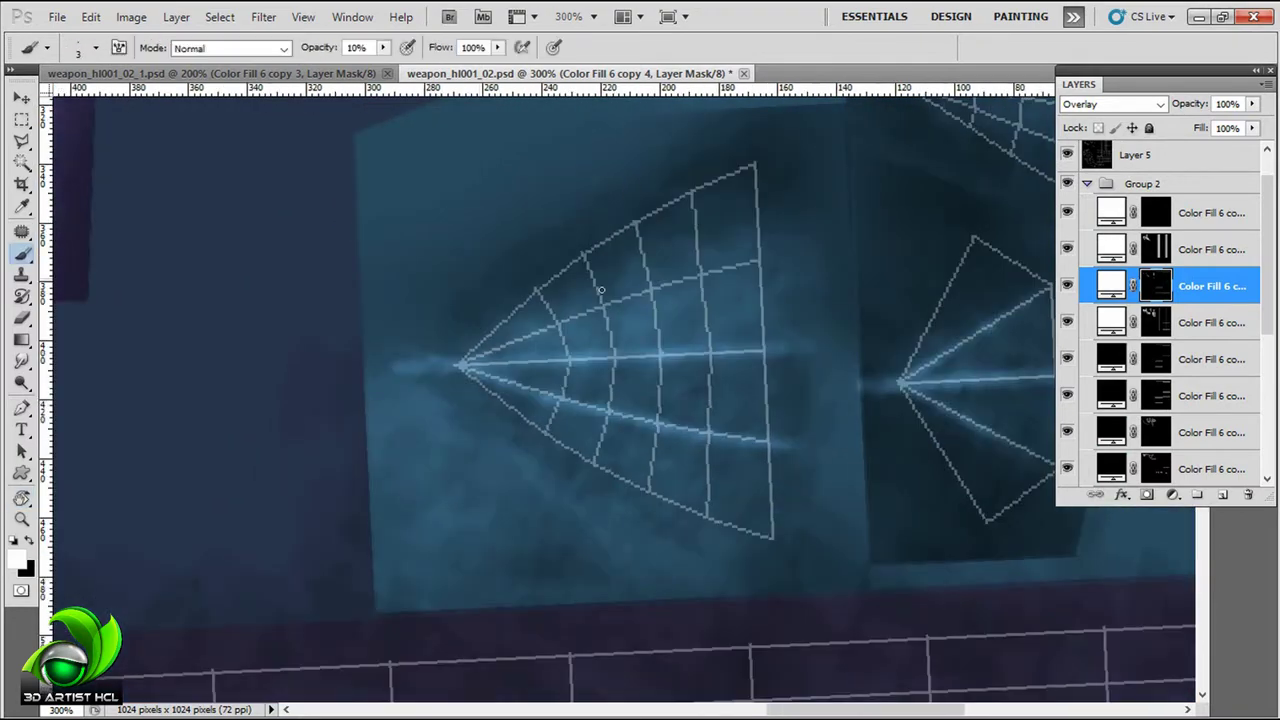
pyautogui.moveTo(601, 290); pyautogui.dragTo(444, 429)
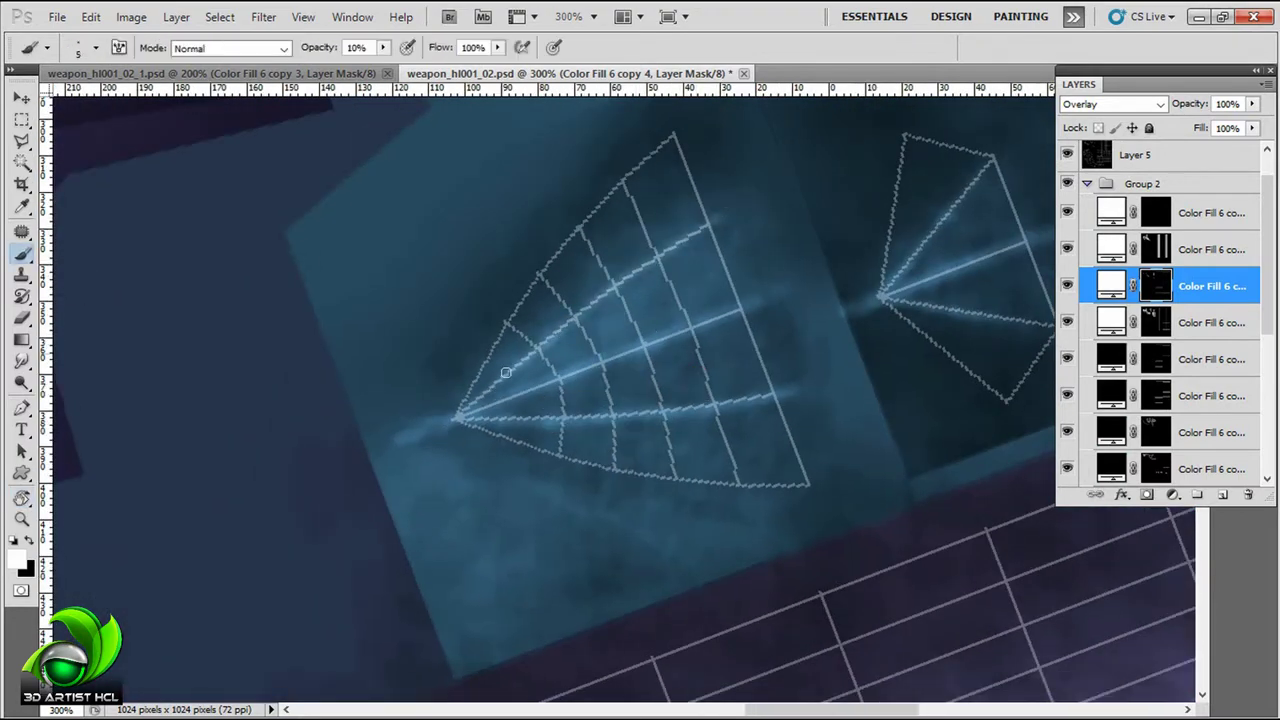
pyautogui.moveTo(541, 343)
pyautogui.mouseDown()
pyautogui.moveTo(694, 257)
pyautogui.moveTo(739, 178)
pyautogui.mouseUp()
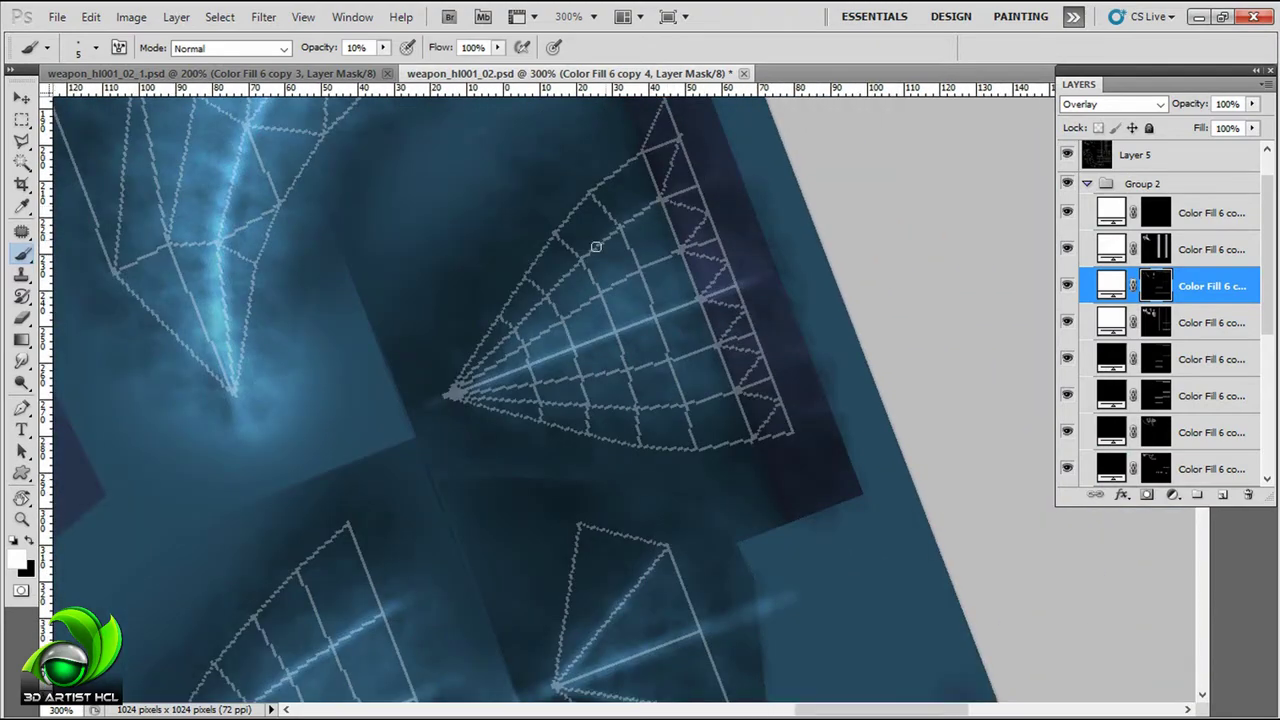
pyautogui.moveTo(595, 246)
pyautogui.mouseDown()
pyautogui.moveTo(571, 286)
pyautogui.moveTo(602, 285)
pyautogui.mouseUp()
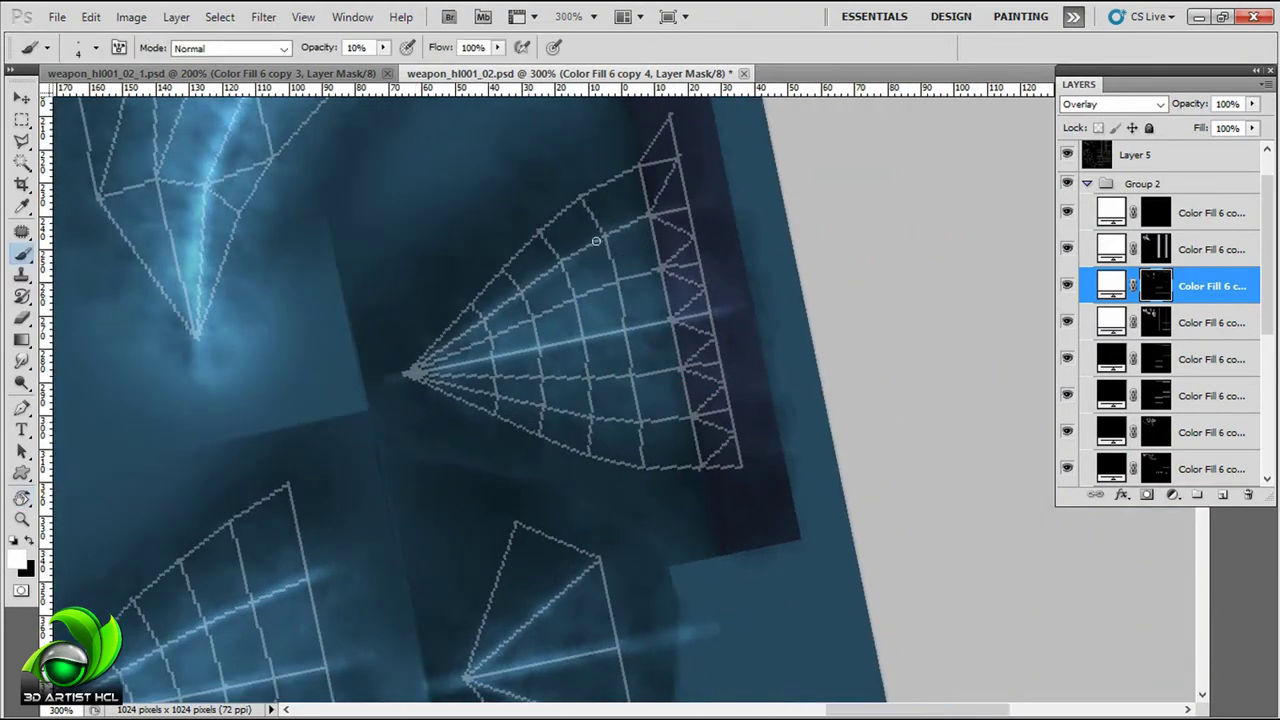
pyautogui.moveTo(596, 241)
pyautogui.mouseDown()
pyautogui.moveTo(517, 231)
pyautogui.moveTo(760, 204)
pyautogui.mouseUp()
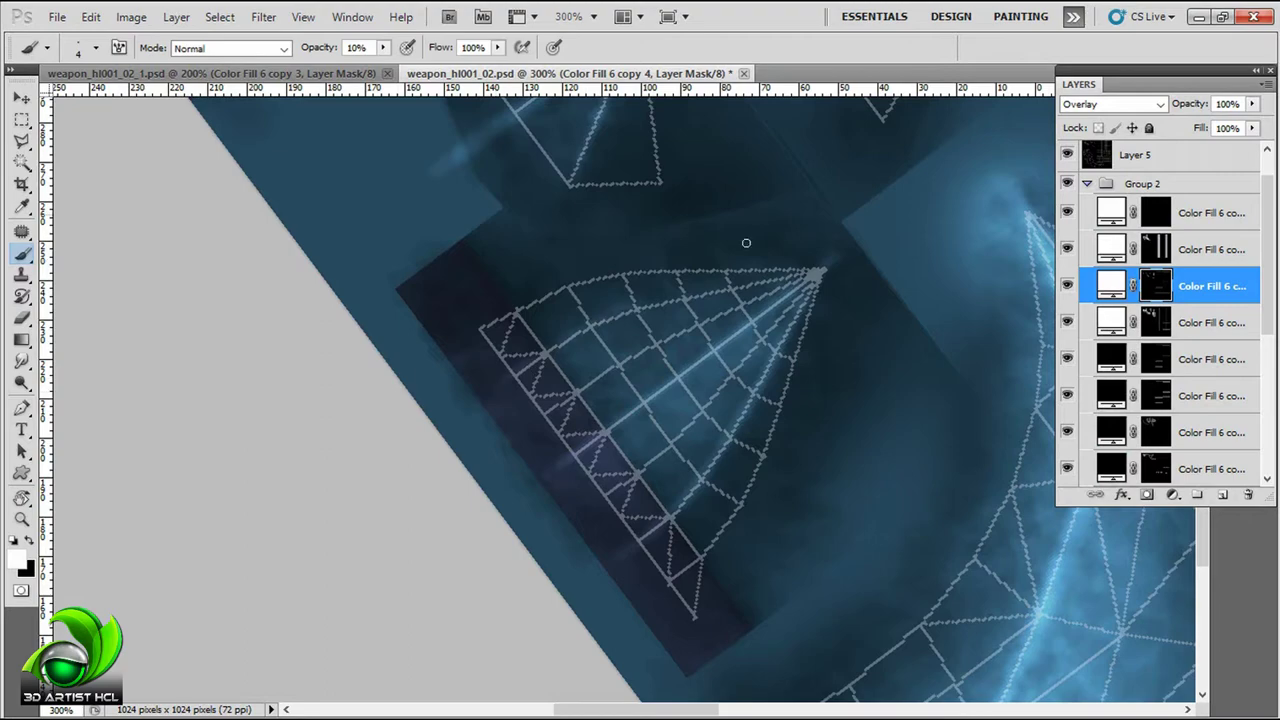
pyautogui.press('r')
pyautogui.moveTo(746, 243); pyautogui.dragTo(735, 190)
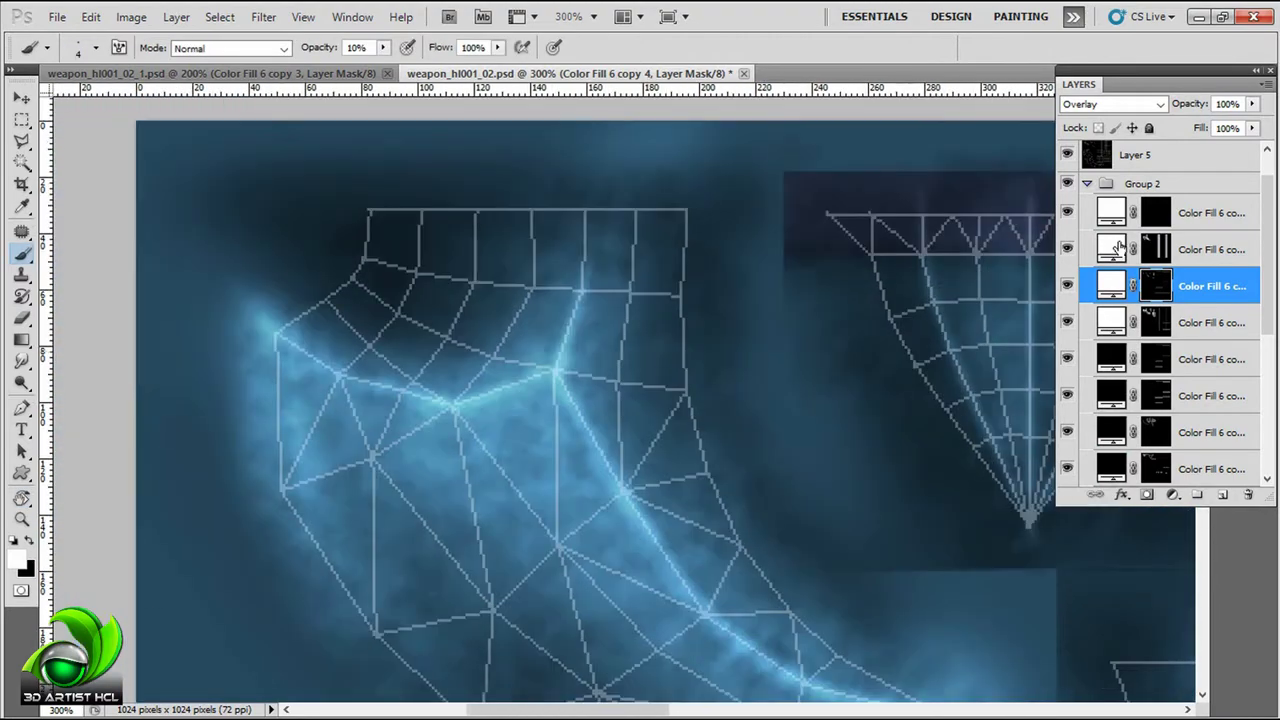
# Step: On the lower Multiply Color Fill layer, darken the upper glow along the blue crescent
pyautogui.scroll(-1, 1157, 330)
pyautogui.click(1157, 330)
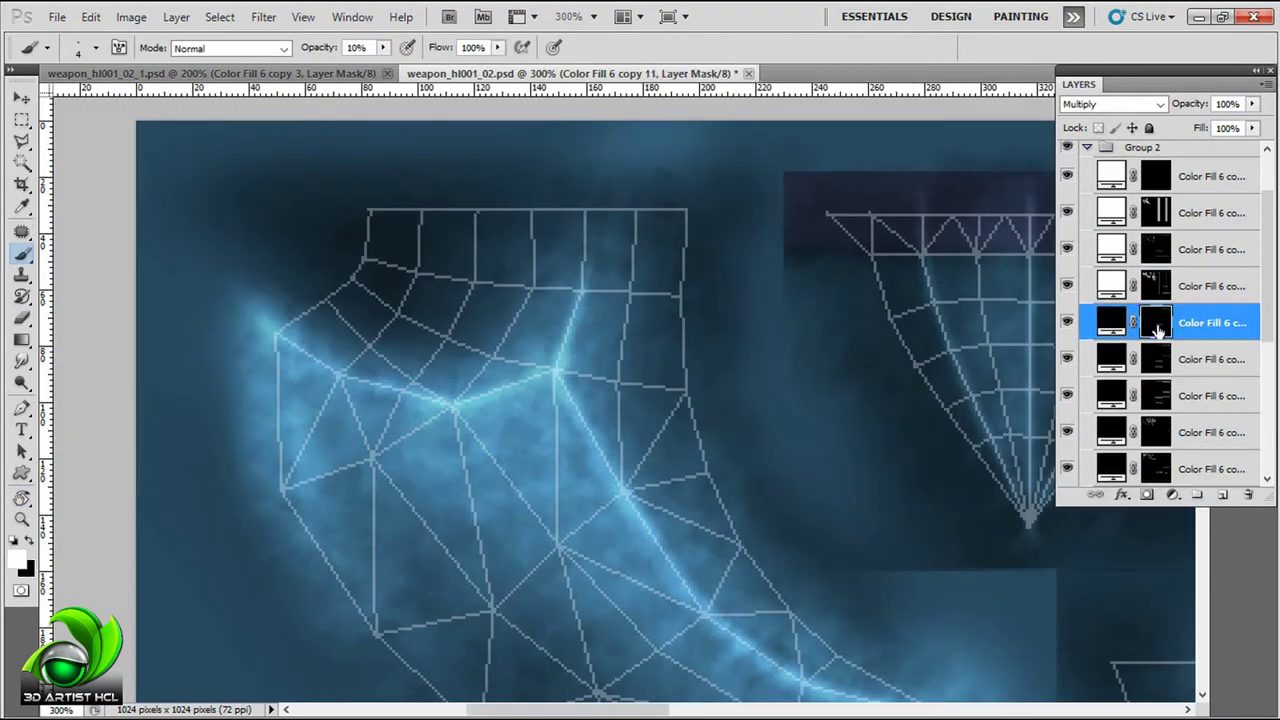
pyautogui.hotkey('ctrl', '-')
pyautogui.hotkey('ctrl', '-')
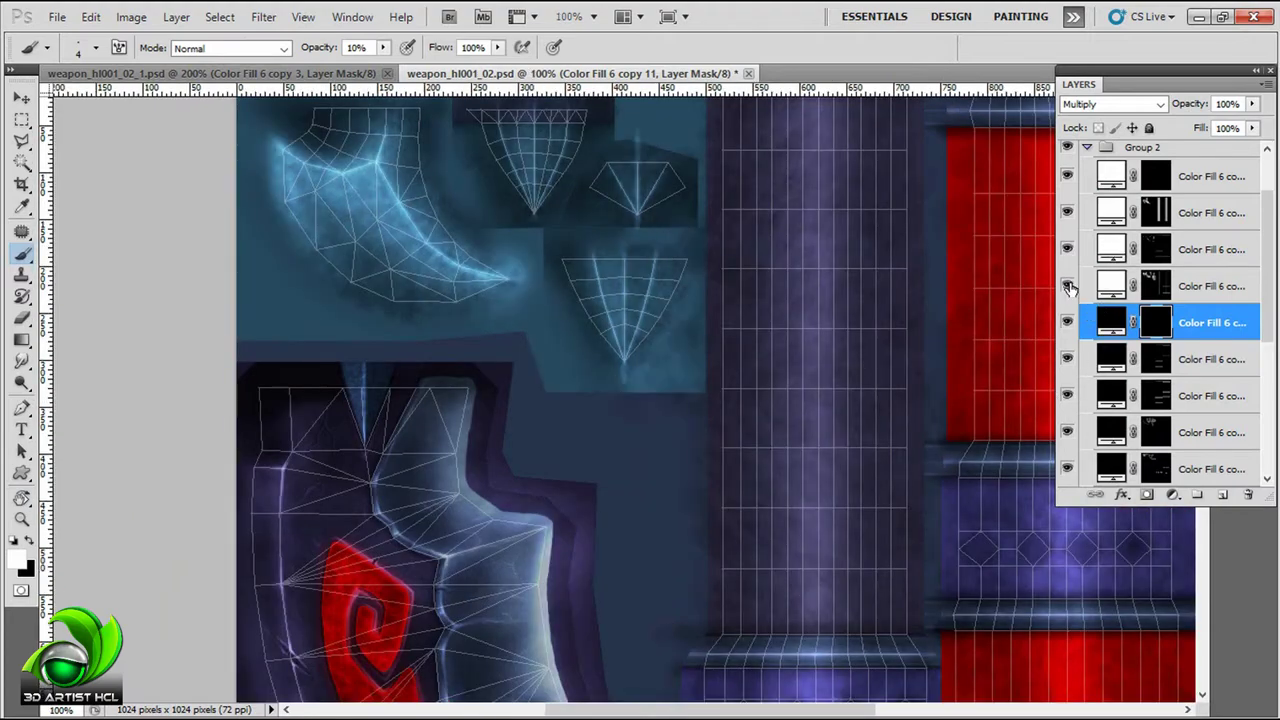
pyautogui.hotkey('ctrl', '+')
pyautogui.hotkey('ctrl', '+')
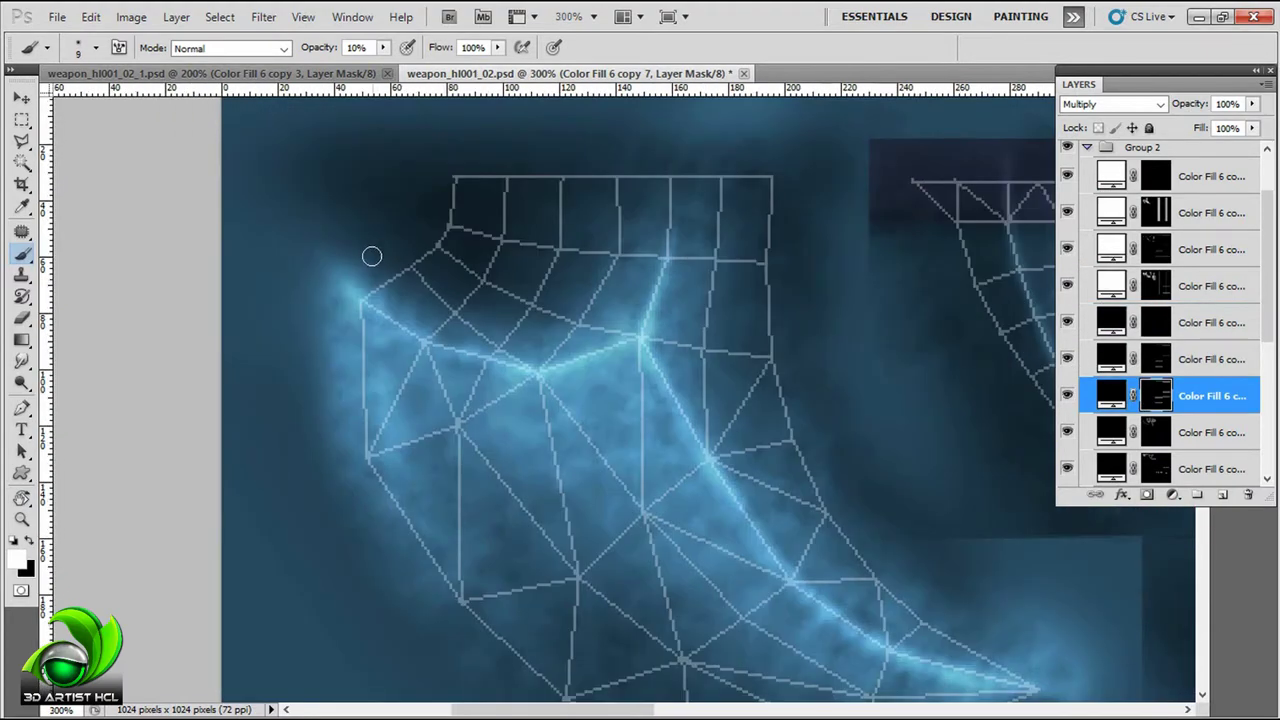
pyautogui.moveTo(354, 258)
pyautogui.mouseDown()
pyautogui.moveTo(429, 287)
pyautogui.moveTo(634, 274)
pyautogui.moveTo(603, 297)
pyautogui.mouseUp()
pyautogui.press('[')
pyautogui.press('[')
pyautogui.press('[')
pyautogui.moveTo(407, 306); pyautogui.dragTo(542, 360)
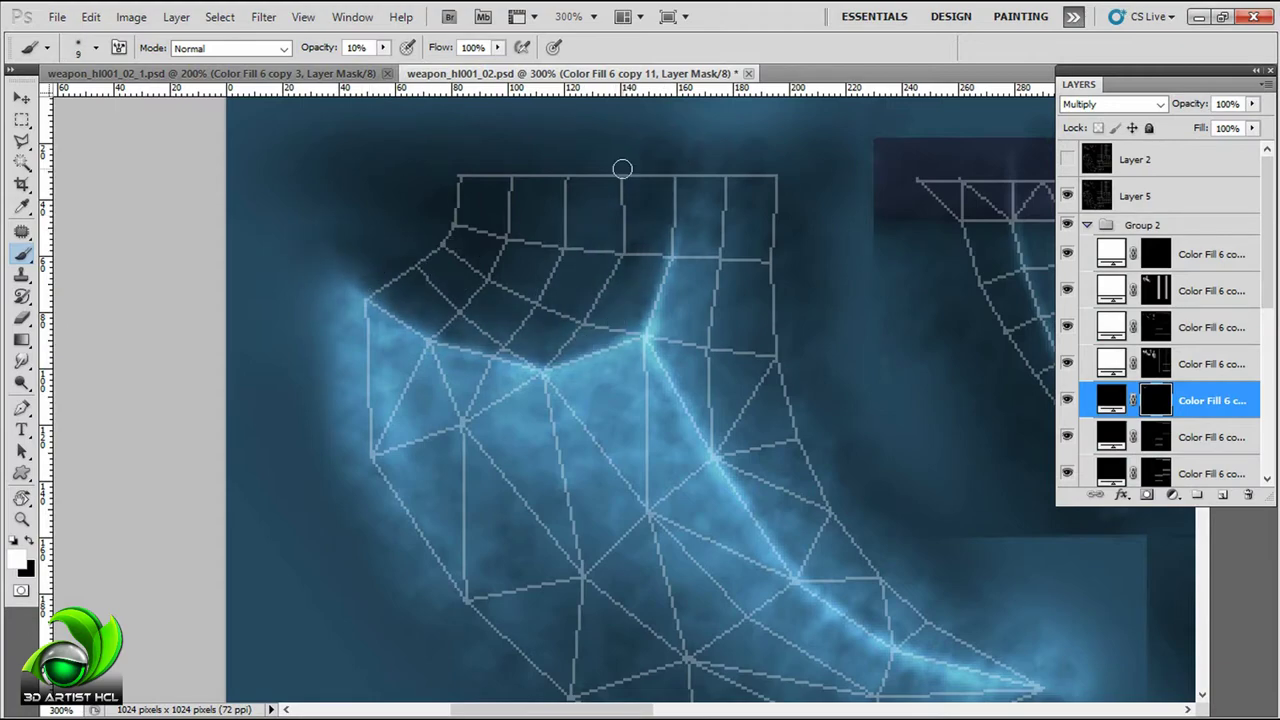
pyautogui.press(']')
pyautogui.press(']')
# Step: Hide Layer 5's wireframe overlay and follow the glow along the crescent's lower curve
pyautogui.moveTo(622, 168)
pyautogui.mouseDown()
pyautogui.moveTo(691, 183)
pyautogui.moveTo(606, 280)
pyautogui.moveTo(663, 289)
pyautogui.moveTo(717, 270)
pyautogui.moveTo(663, 371)
pyautogui.moveTo(646, 260)
pyautogui.moveTo(674, 243)
pyautogui.moveTo(659, 283)
pyautogui.moveTo(723, 443)
pyautogui.mouseUp()
pyautogui.click(1067, 196)
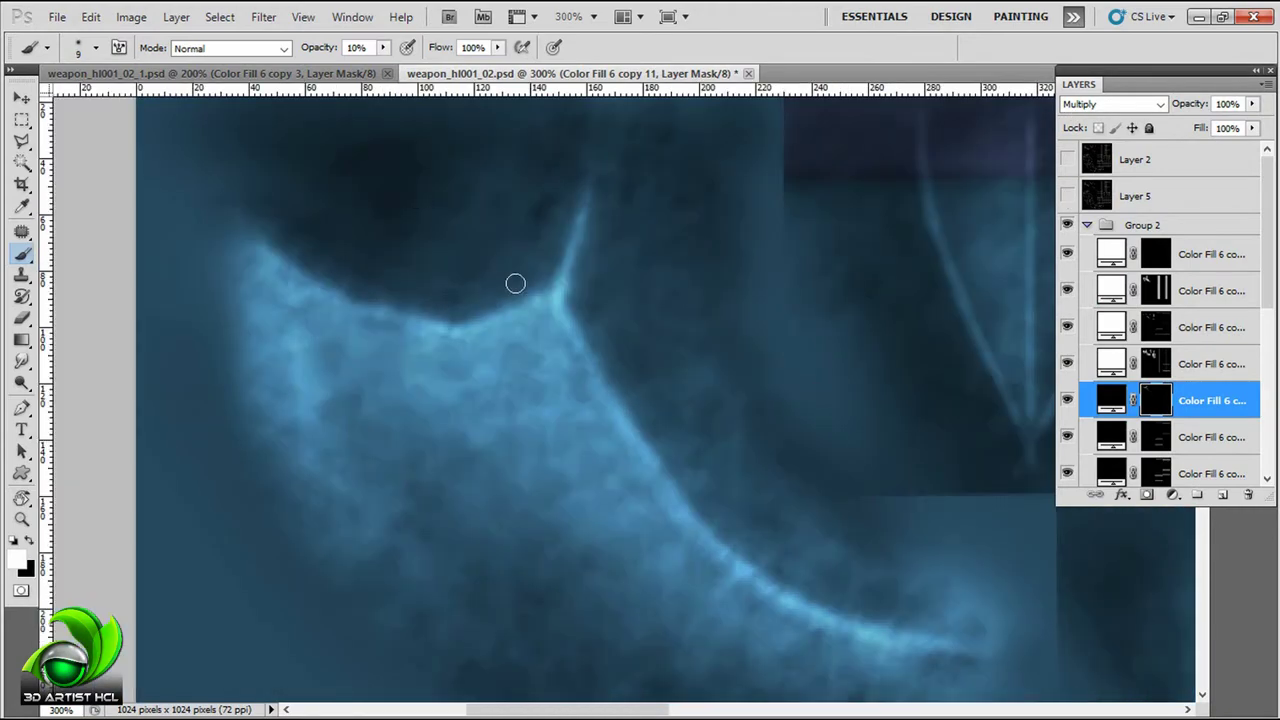
pyautogui.moveTo(515, 284)
pyautogui.mouseDown()
pyautogui.moveTo(600, 263)
pyautogui.moveTo(549, 251)
pyautogui.moveTo(514, 306)
pyautogui.mouseUp()
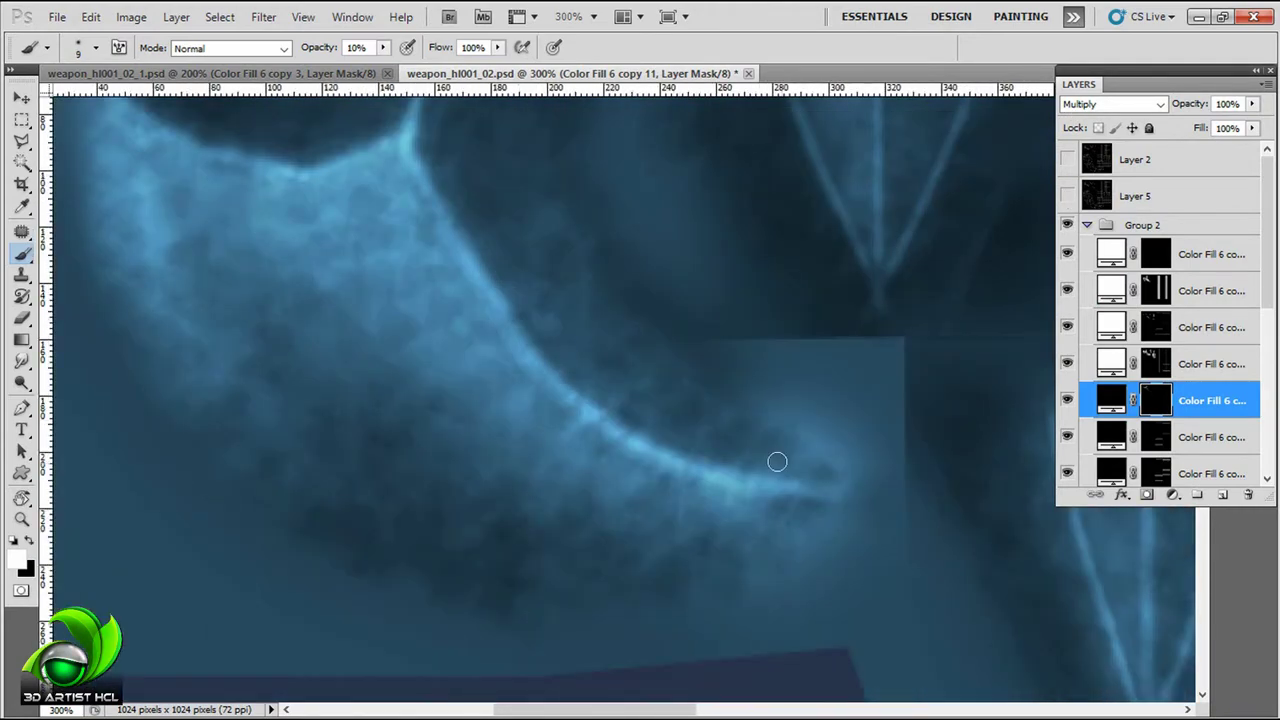
pyautogui.moveTo(777, 461); pyautogui.dragTo(900, 461)
# Step: Duplicate the blade-edge layer as ma copy 3, Overlay at 20%, with dark cyan-blue fill
pyautogui.click(1200, 294)
pyautogui.hotkey('ctrl', 'j')
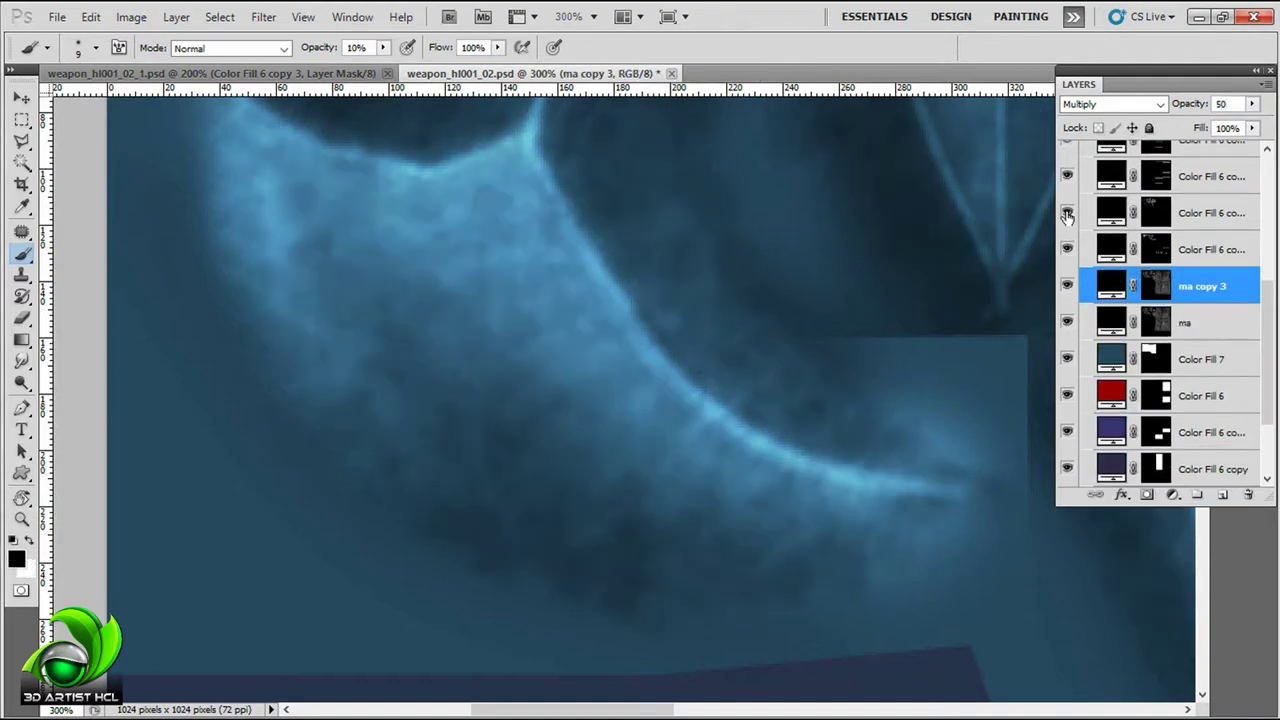
pyautogui.hotkey('shift', 'alt', 'o')
pyautogui.doubleClick(1111, 286)
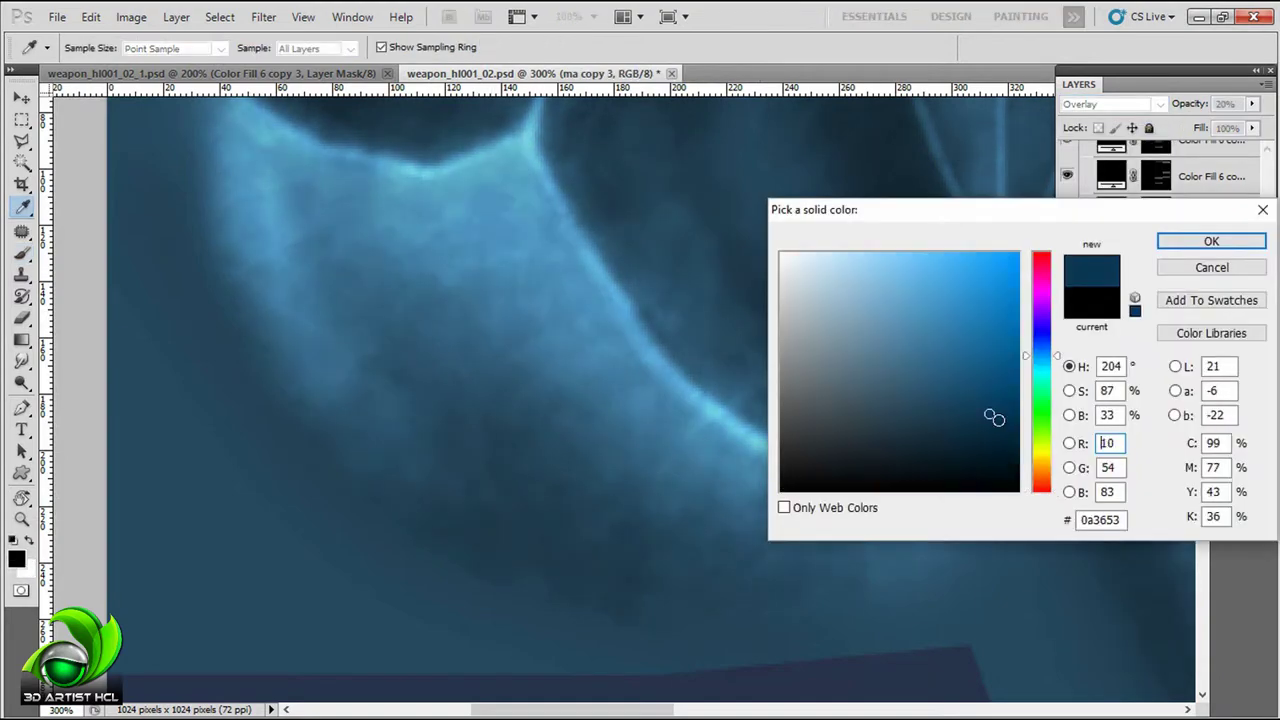
pyautogui.click(1040, 372)
pyautogui.click(1012, 400)
pyautogui.press('Return')
pyautogui.press('b')
pyautogui.hotkey('ctrl', '-')
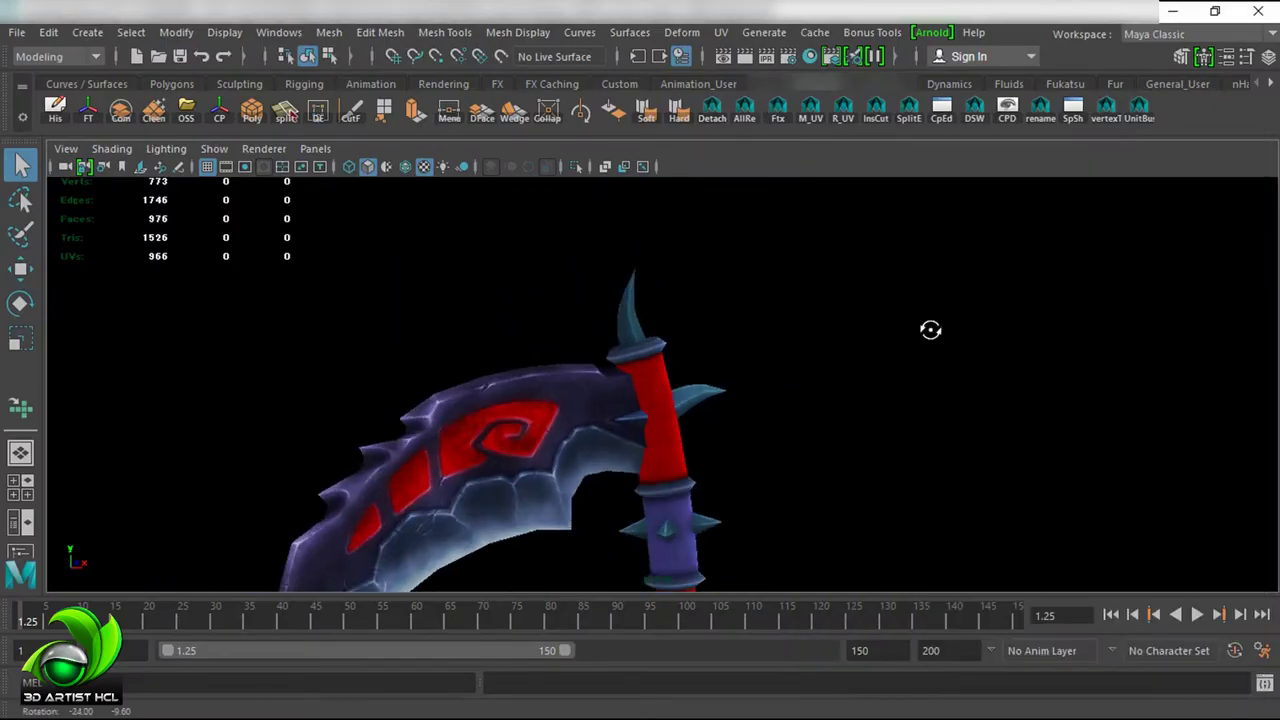
pyautogui.moveTo(930, 330)
pyautogui.mouseDown()
pyautogui.moveTo(717, 466)
pyautogui.moveTo(911, 349)
pyautogui.moveTo(740, 323)
pyautogui.moveTo(776, 391)
pyautogui.moveTo(980, 294)
pyautogui.moveTo(894, 240)
pyautogui.moveTo(814, 294)
pyautogui.moveTo(907, 380)
pyautogui.moveTo(866, 317)
pyautogui.moveTo(851, 366)
pyautogui.moveTo(766, 186)
pyautogui.moveTo(711, 491)
pyautogui.moveTo(717, 294)
pyautogui.moveTo(834, 329)
pyautogui.moveTo(1008, 260)
pyautogui.moveTo(877, 363)
pyautogui.moveTo(800, 294)
pyautogui.moveTo(794, 380)
pyautogui.mouseUp()
pyautogui.click(740, 323)
pyautogui.click(776, 391)
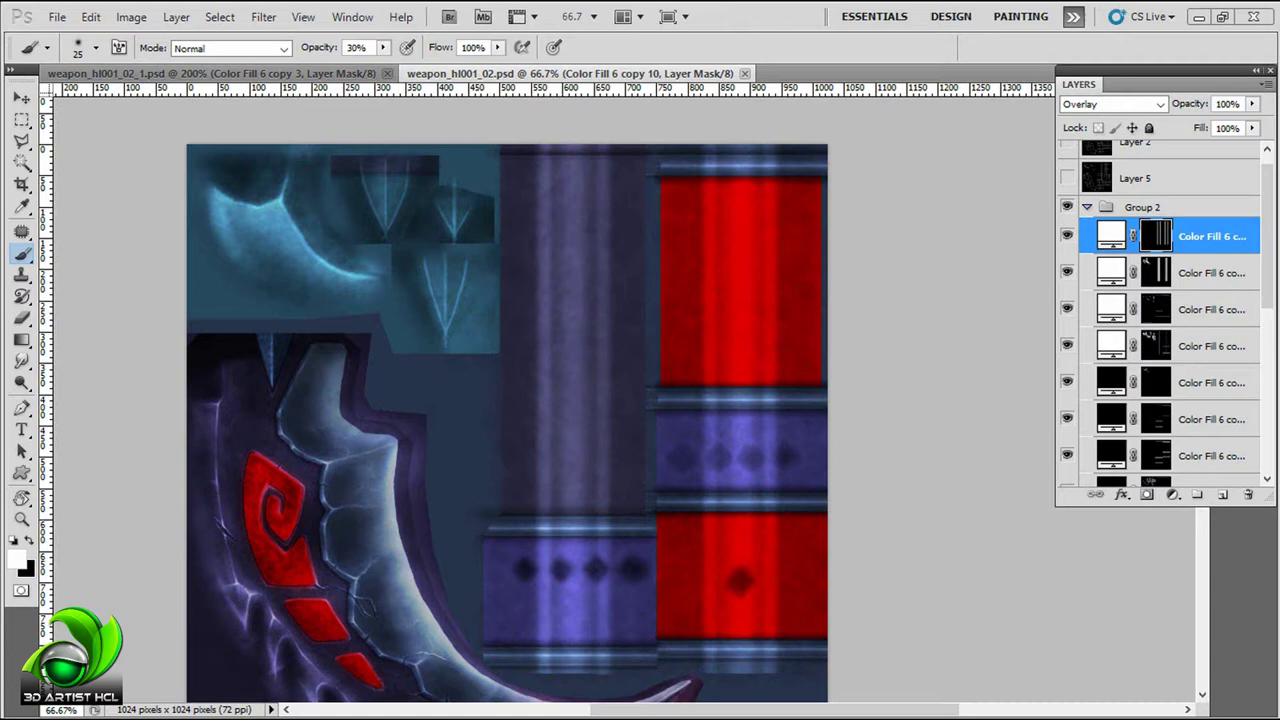
# Step: Marquee the handle, duplicate the fill layer behind a black mask, and paint light streaks
pyautogui.press('m')
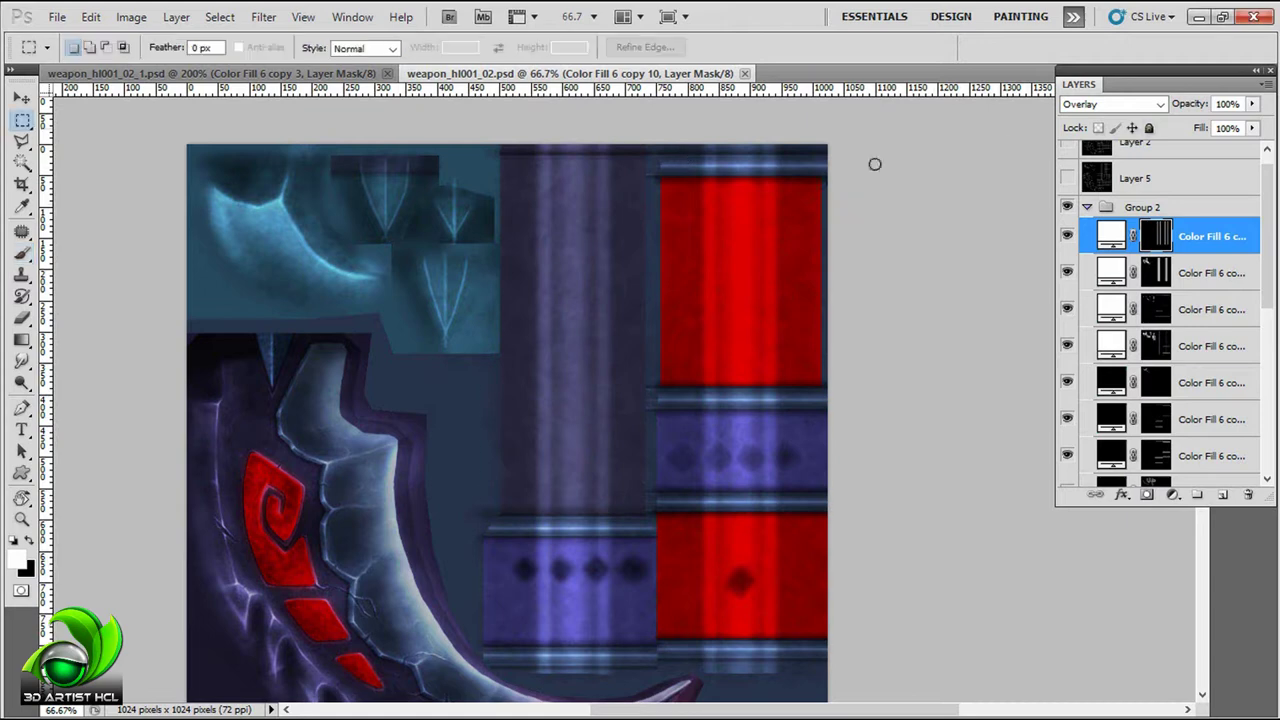
pyautogui.moveTo(476, 672); pyautogui.dragTo(481, 673)
pyautogui.hotkey('ctrl', 'j')
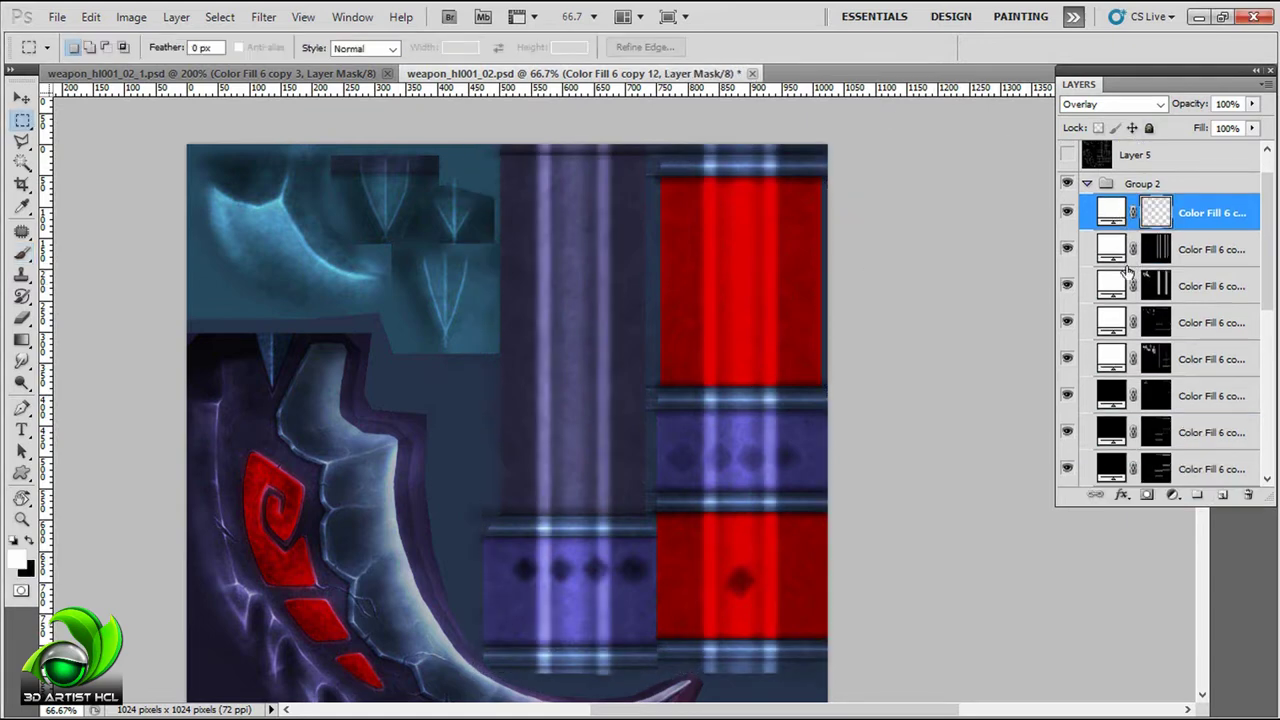
pyautogui.press('Delete')
pyautogui.press('b')
pyautogui.hscroll(-3, 711, 129)
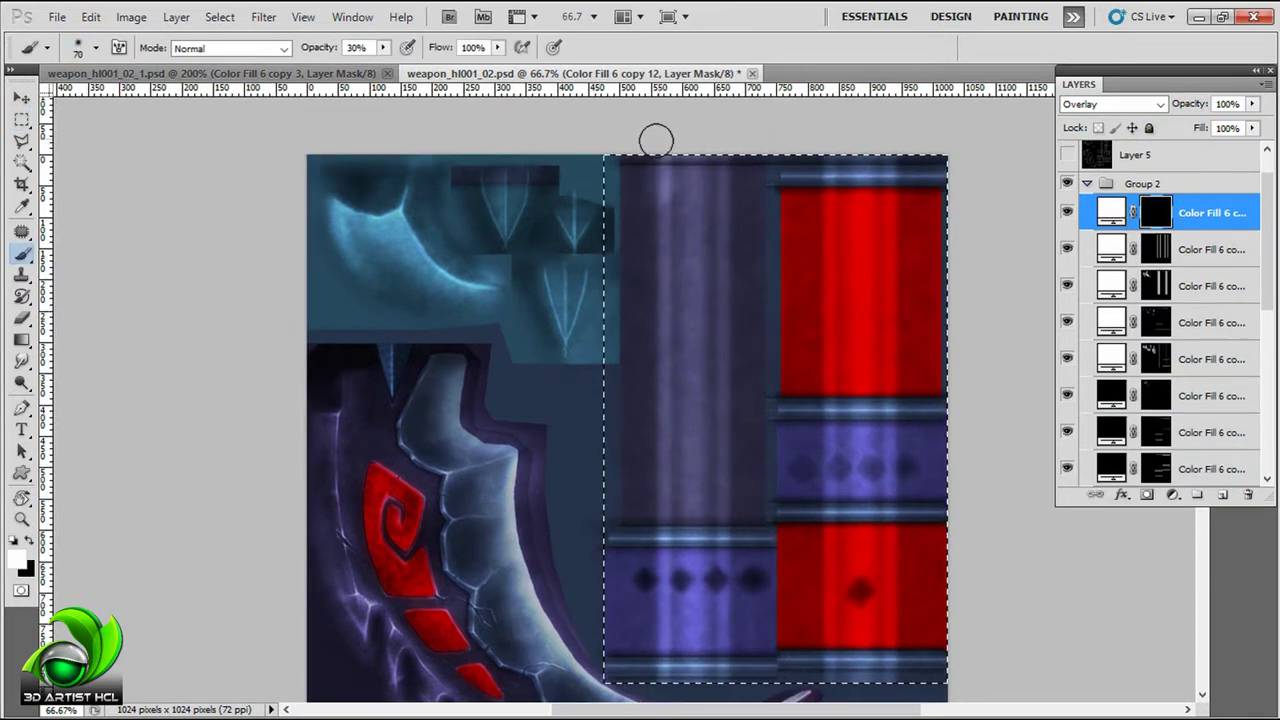
pyautogui.moveTo(654, 137); pyautogui.dragTo(659, 113)
pyautogui.hscroll(5, 659, 113)
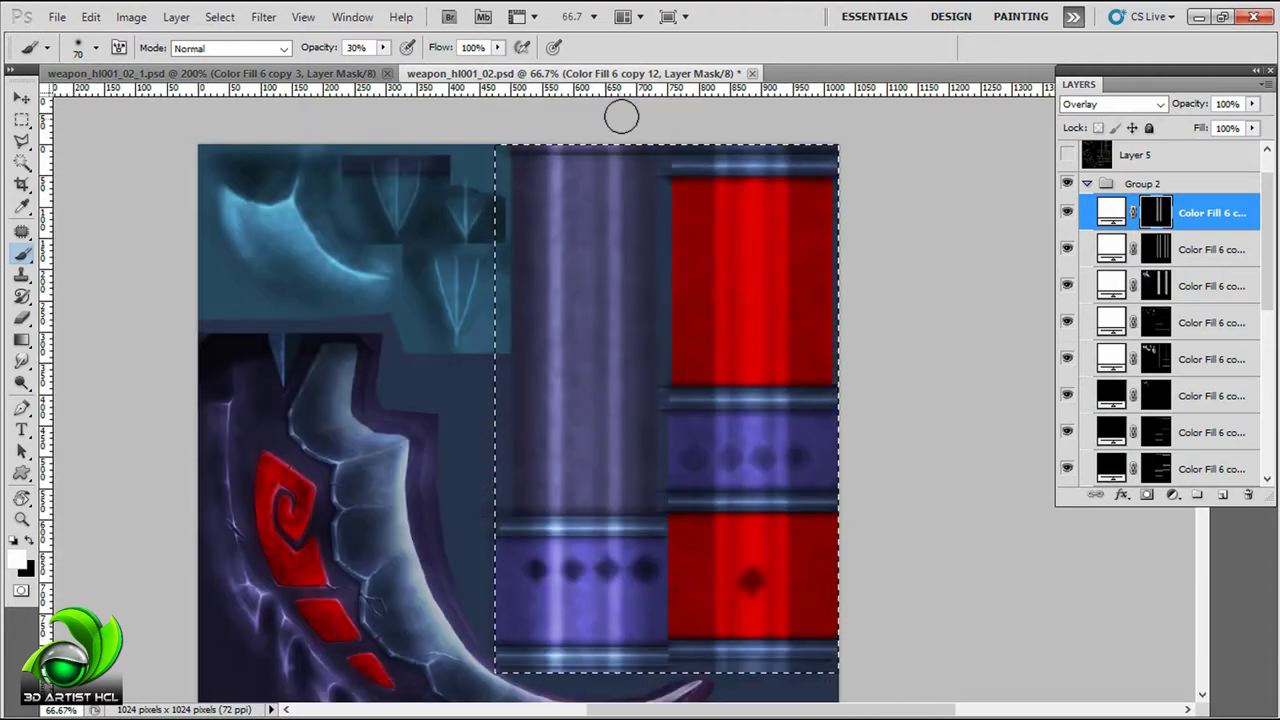
pyautogui.hscroll(3, 620, 114)
pyautogui.scroll(-3, 641, 300)
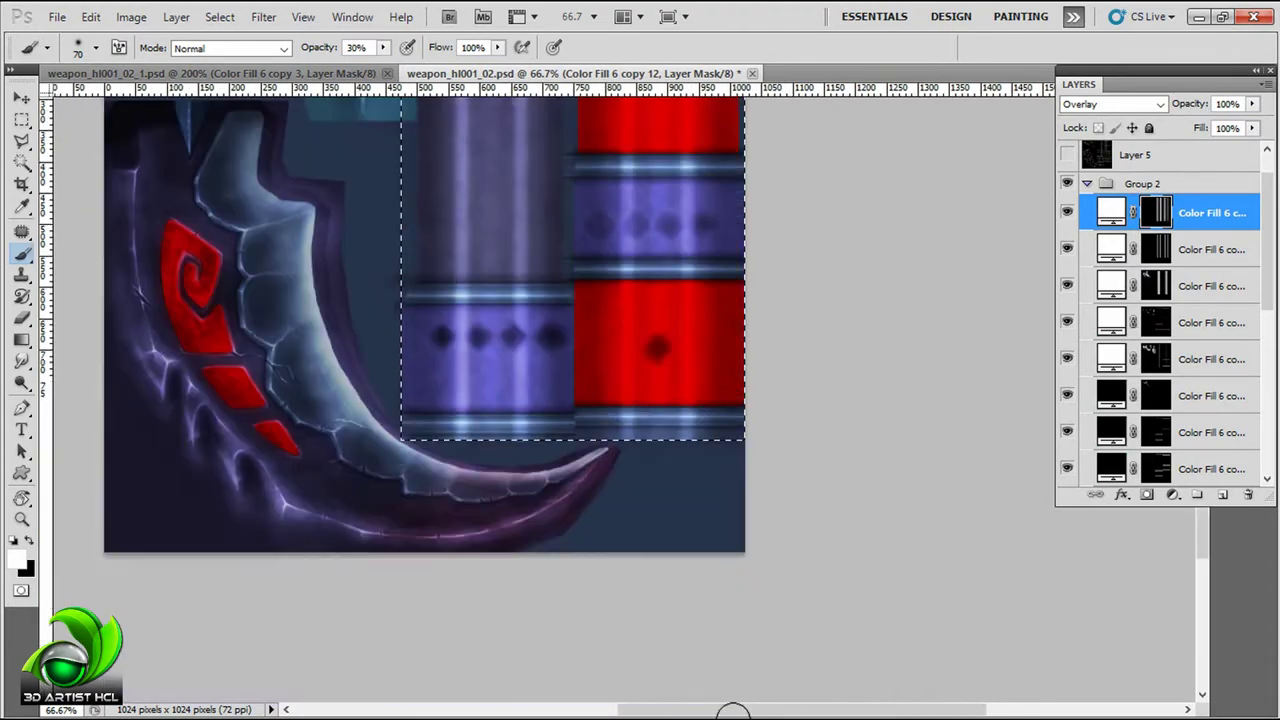
pyautogui.scroll(4, 641, 300)
# Step: Check the handle streaks on the scythe model in Maya, then return to Photoshop
pyautogui.hotkey('alt', 'Tab')
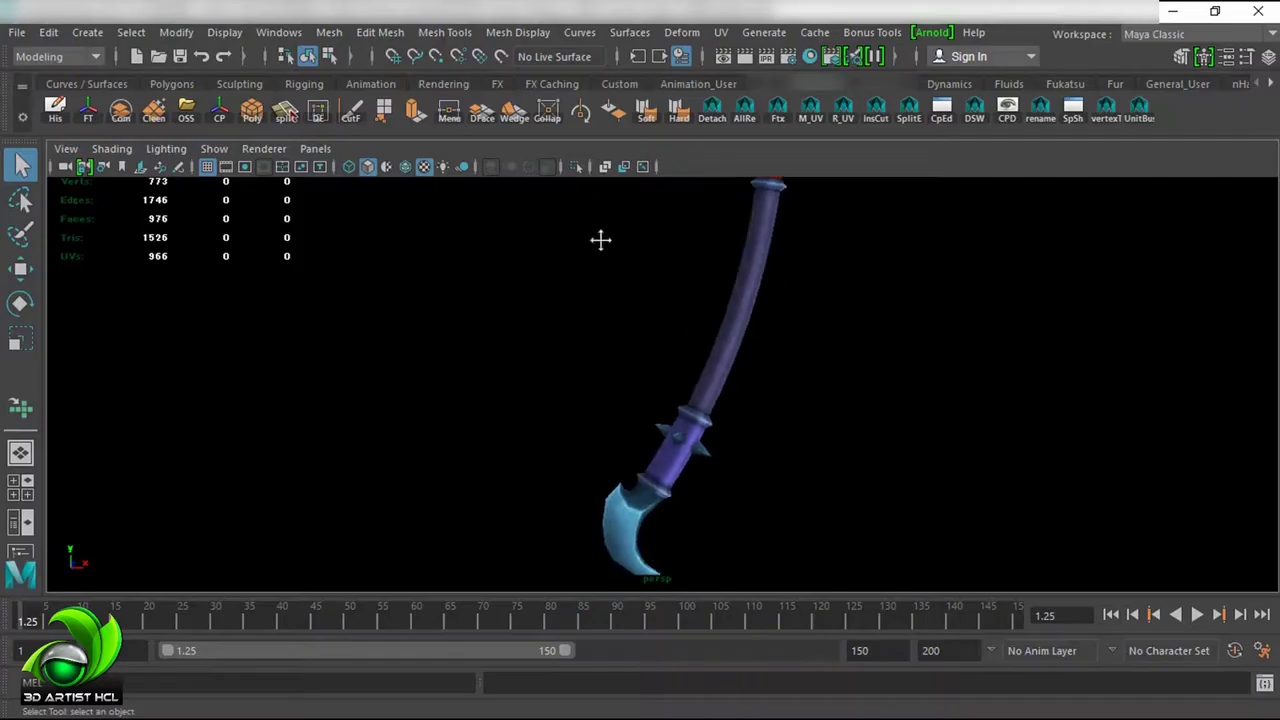
pyautogui.scroll(5, 881, 475)
pyautogui.scroll(3, 860, 420)
pyautogui.hotkey('alt', 'Tab')
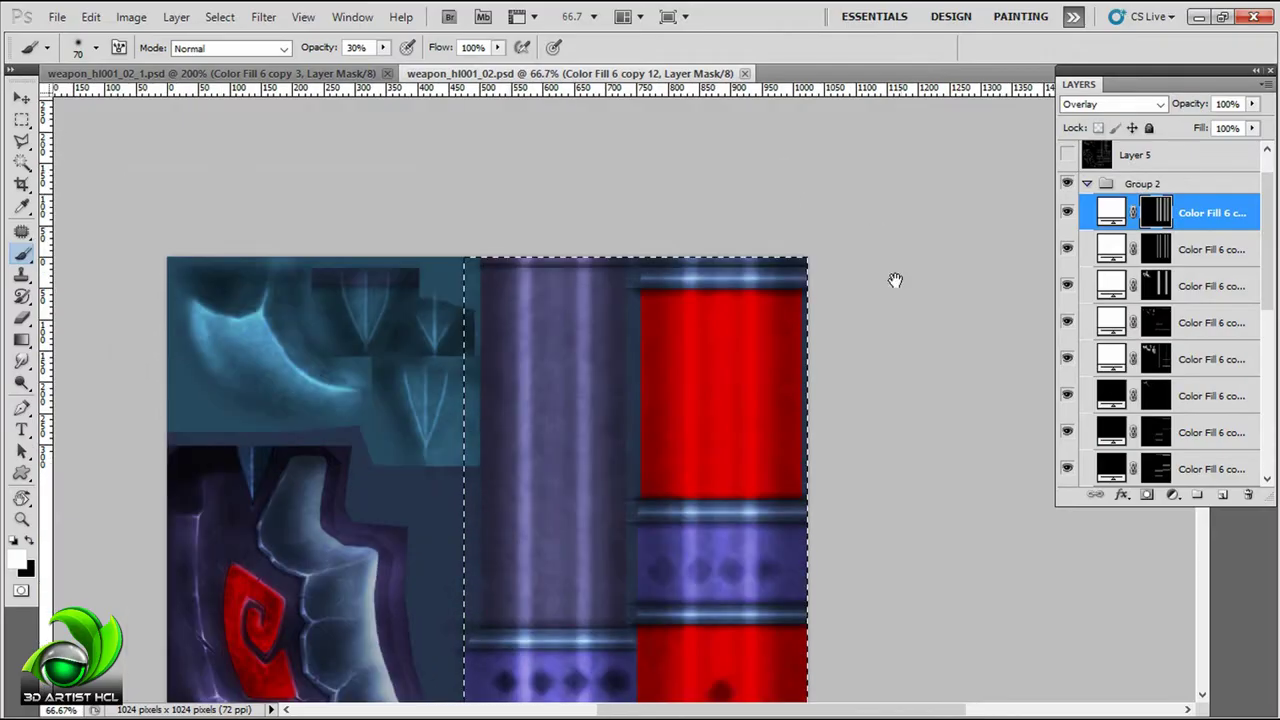
pyautogui.scroll(3, 818, 303)
# Step: Create another black-masked fill layer for ring highlights and set up a small soft brush
pyautogui.press('r')
pyautogui.moveTo(818, 303); pyautogui.dragTo(757, 251)
pyautogui.hotkey('ctrl', 'j')
pyautogui.hotkey('ctrl', 'BackSpace')
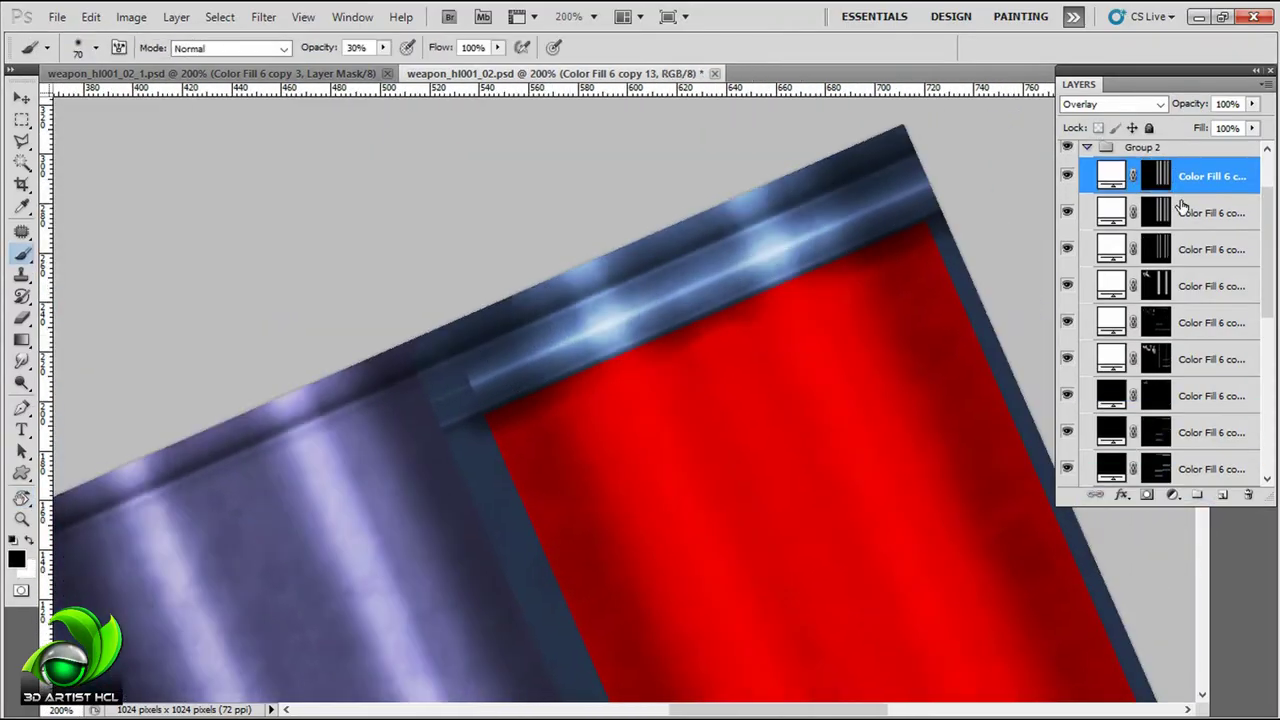
pyautogui.press('[')
pyautogui.press('[')
pyautogui.press('F5')
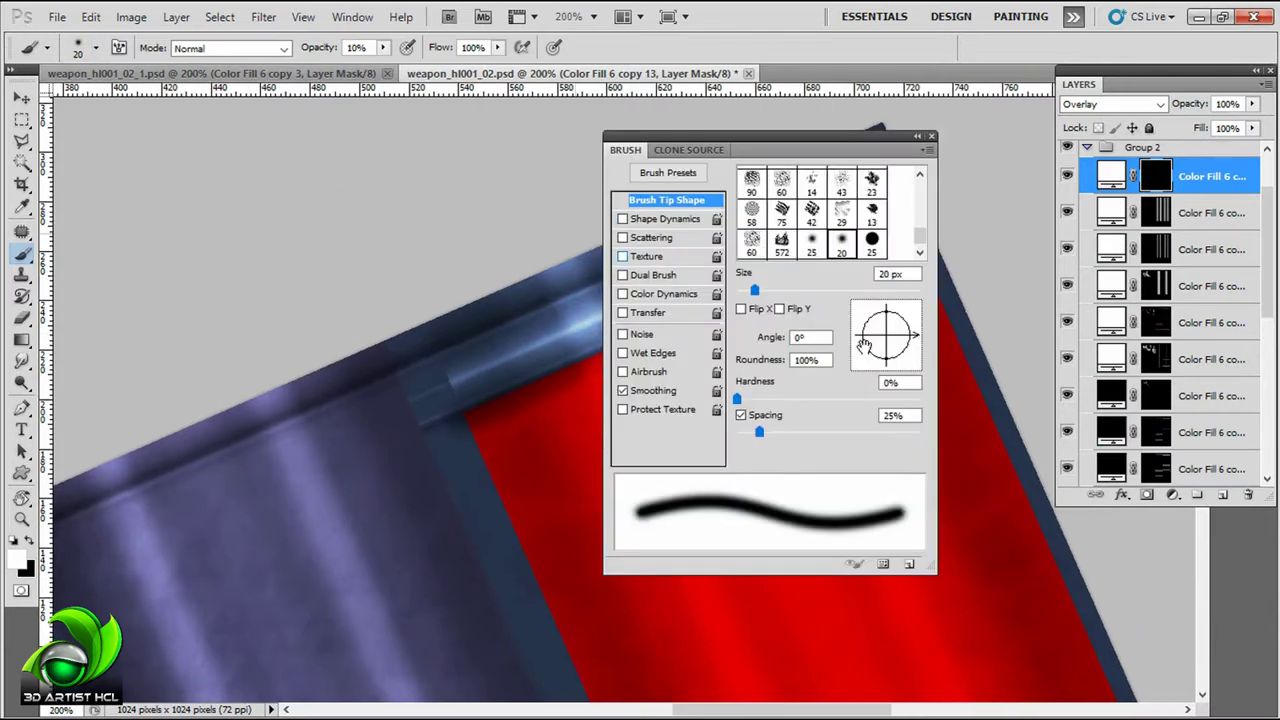
pyautogui.press('F5')
pyautogui.press('F5')
pyautogui.press('F5')
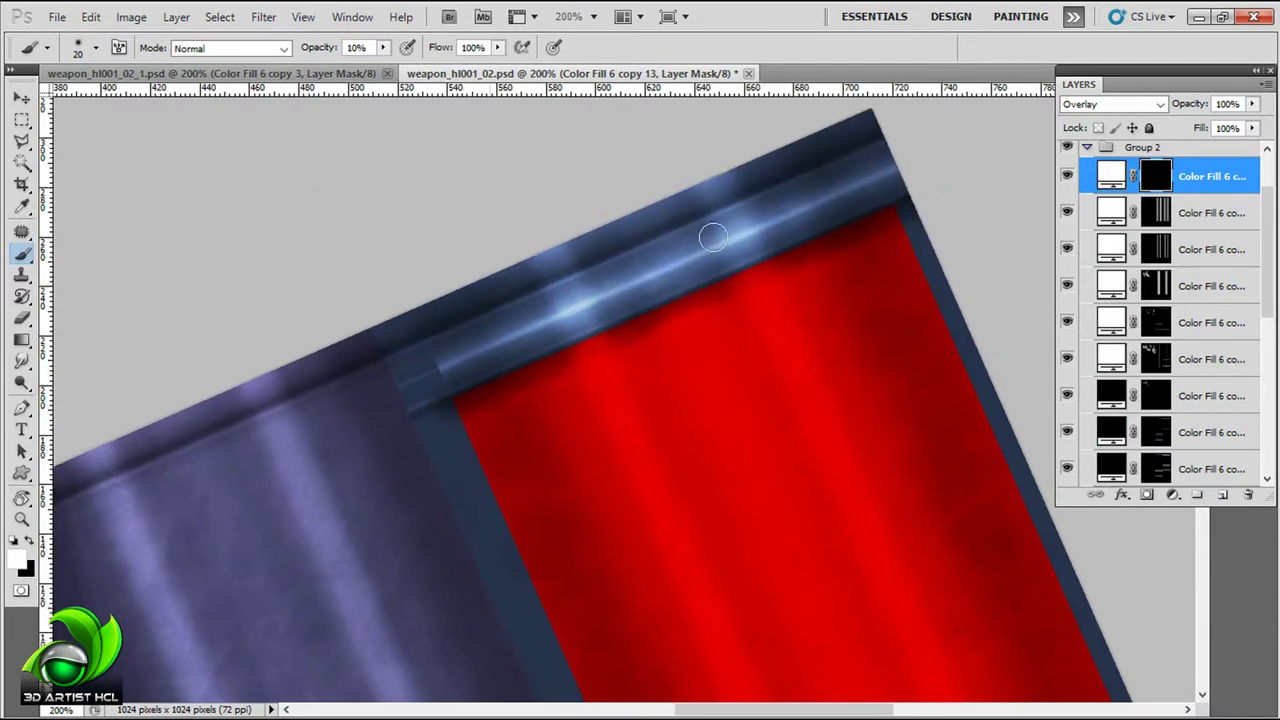
pyautogui.scroll(-5, 646, 334)
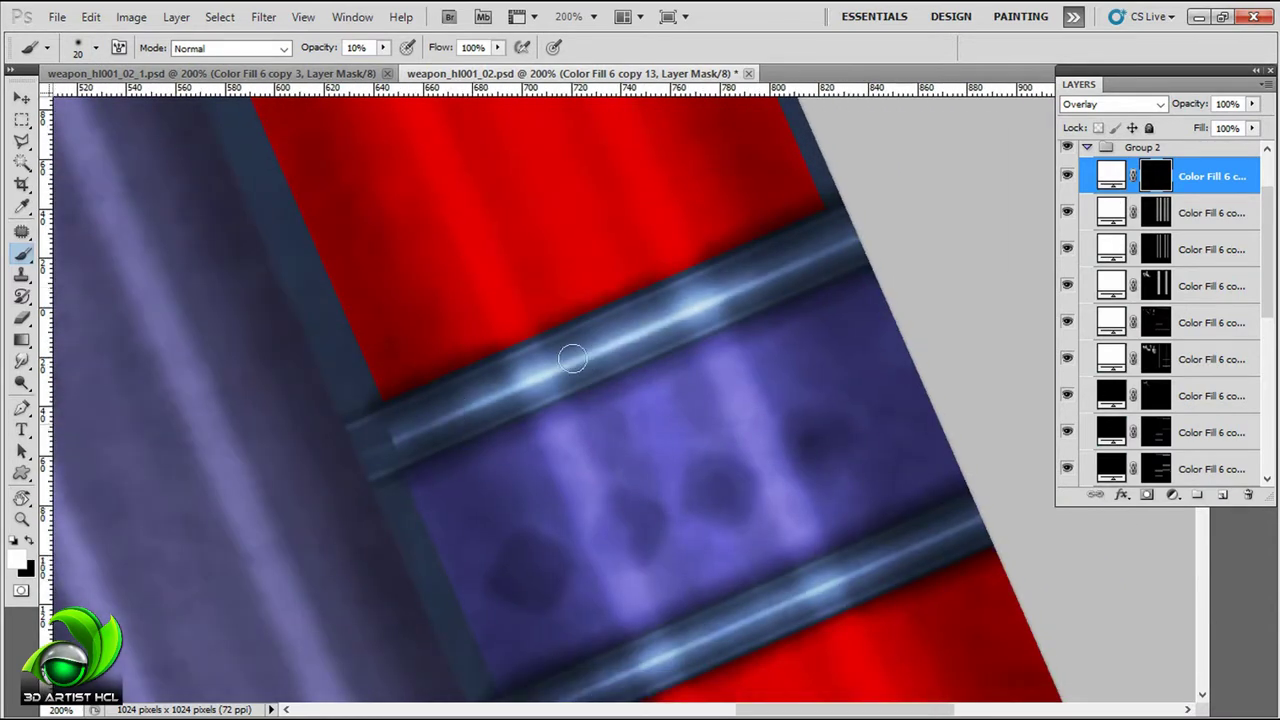
pyautogui.scroll(-4, 572, 357)
pyautogui.scroll(-5, 941, 197)
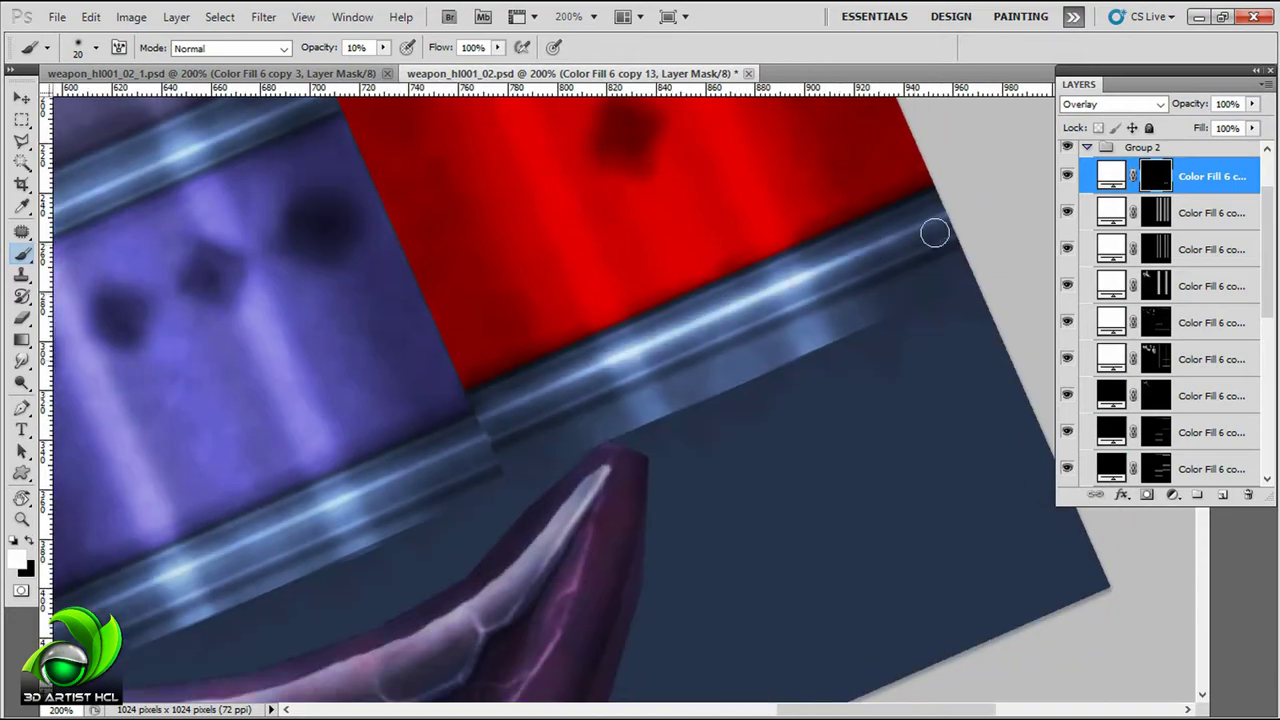
pyautogui.scroll(-5, 934, 233)
pyautogui.scroll(-4, 424, 395)
pyautogui.scroll(-4, 391, 340)
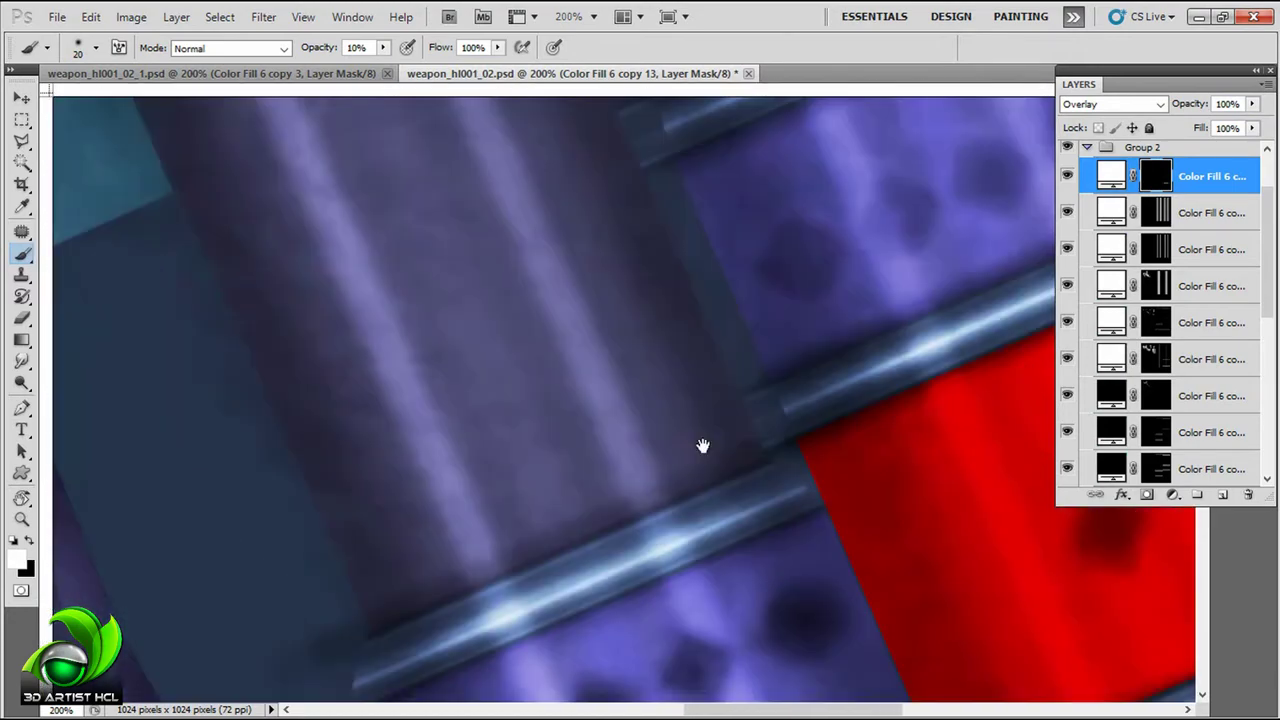
pyautogui.scroll(-4, 703, 446)
pyautogui.scroll(-3, 614, 237)
# Step: Zoom out, activate the handle-streak layer, and move the 100% view to the red grip
pyautogui.hotkey('ctrl', '-')
pyautogui.hotkey('ctrl', '-')
pyautogui.moveTo(731, 349); pyautogui.dragTo(753, 383)
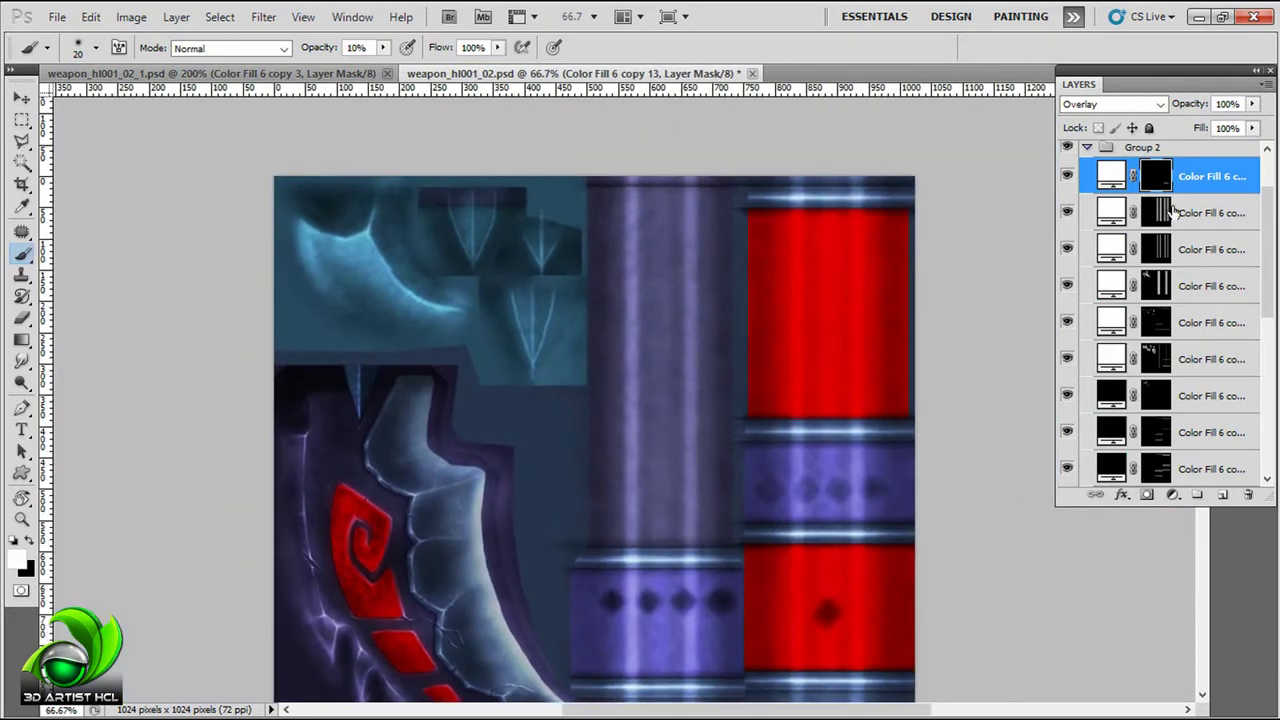
pyautogui.hotkey('alt', '[')
pyautogui.moveTo(688, 292)
pyautogui.mouseDown()
pyautogui.moveTo(764, 308)
pyautogui.moveTo(680, 305)
pyautogui.mouseUp()
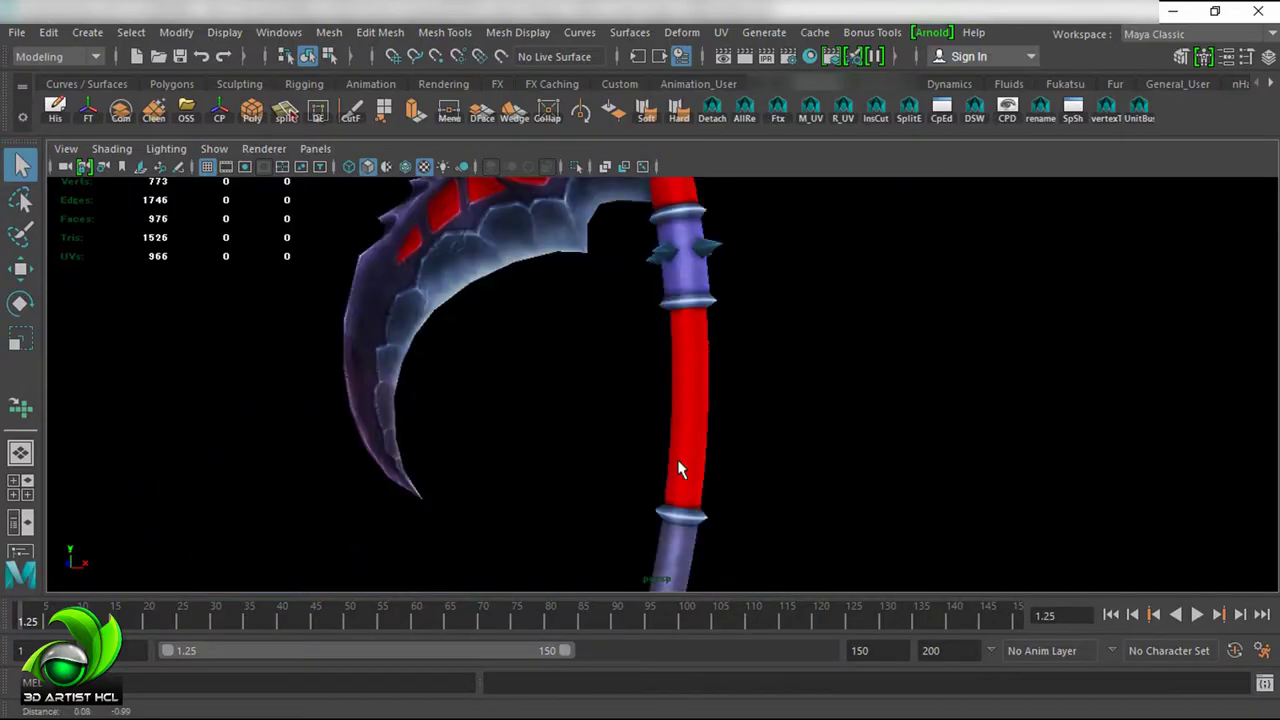
pyautogui.moveTo(679, 469)
pyautogui.mouseDown()
pyautogui.moveTo(917, 329)
pyautogui.moveTo(663, 234)
pyautogui.moveTo(754, 277)
pyautogui.mouseUp()
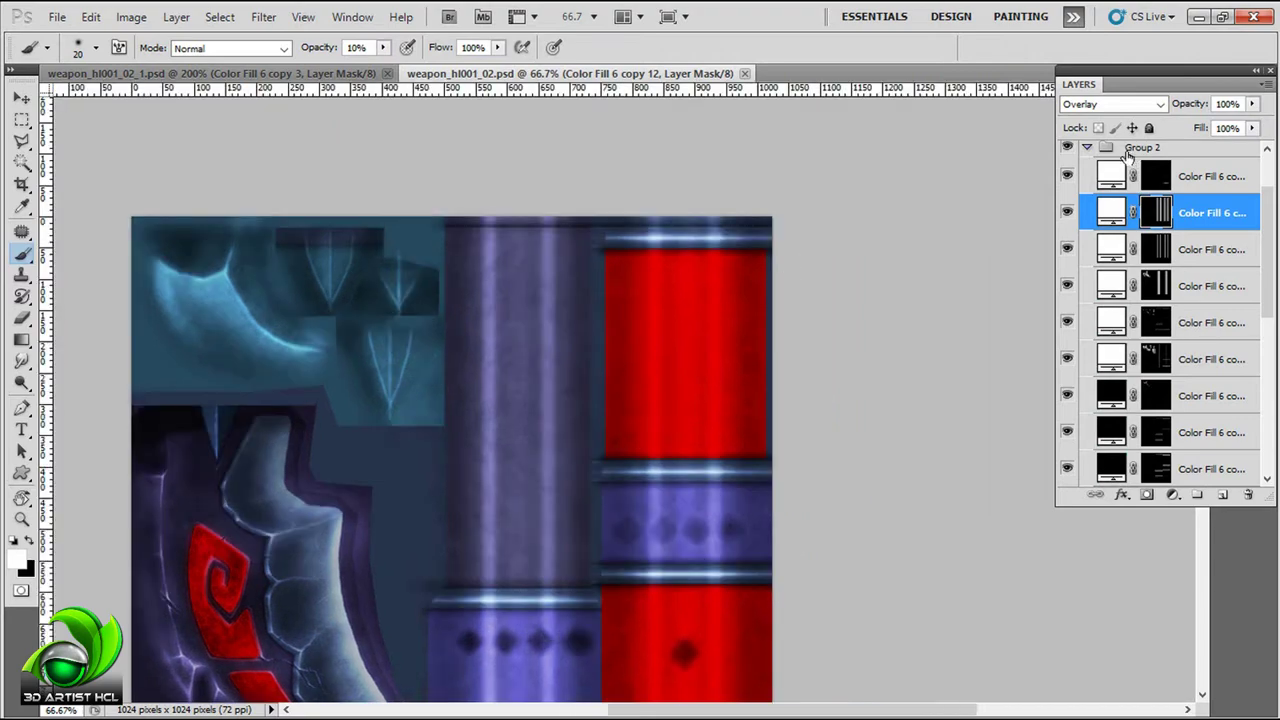
pyautogui.press('m')
pyautogui.hotkey('ctrl', '+')
pyautogui.hotkey('ctrl', '+')
pyautogui.hotkey('ctrl', '-')
pyautogui.scroll(2, 1160, 300)
# Step: Show the UV wireframe and add a black Multiply solid color fill layer
pyautogui.click(1067, 196)
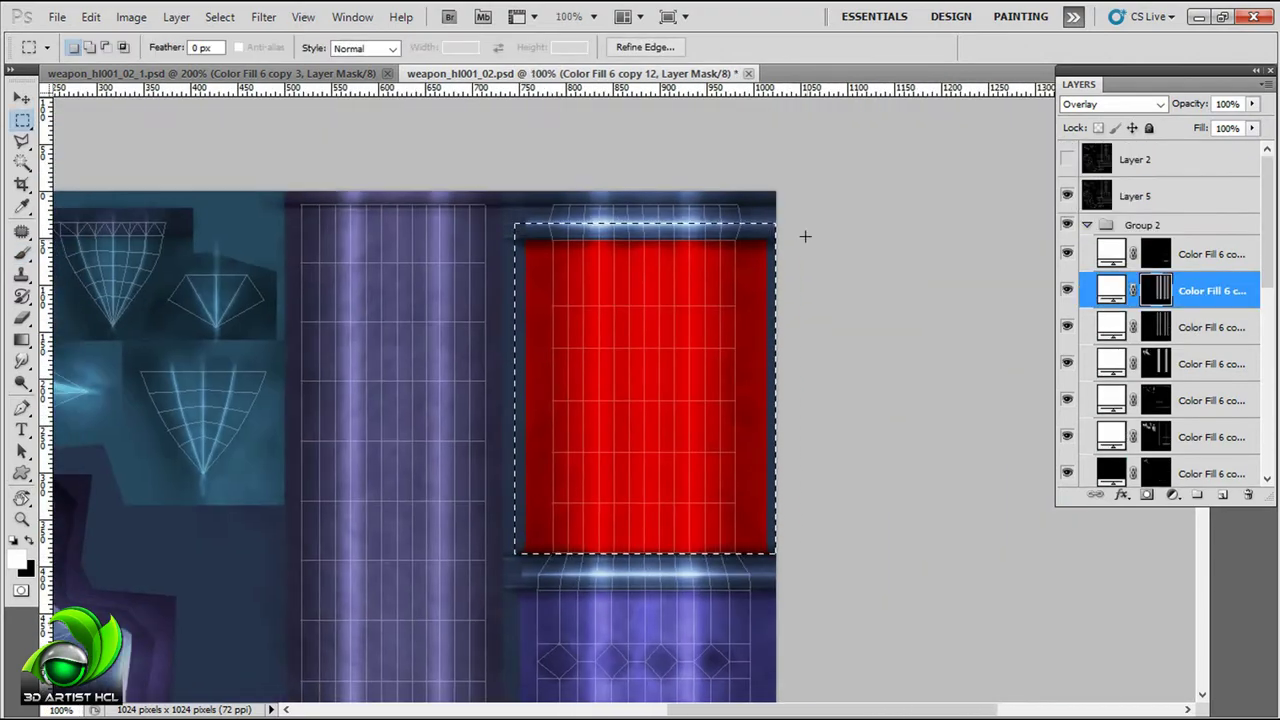
pyautogui.click(1172, 494)
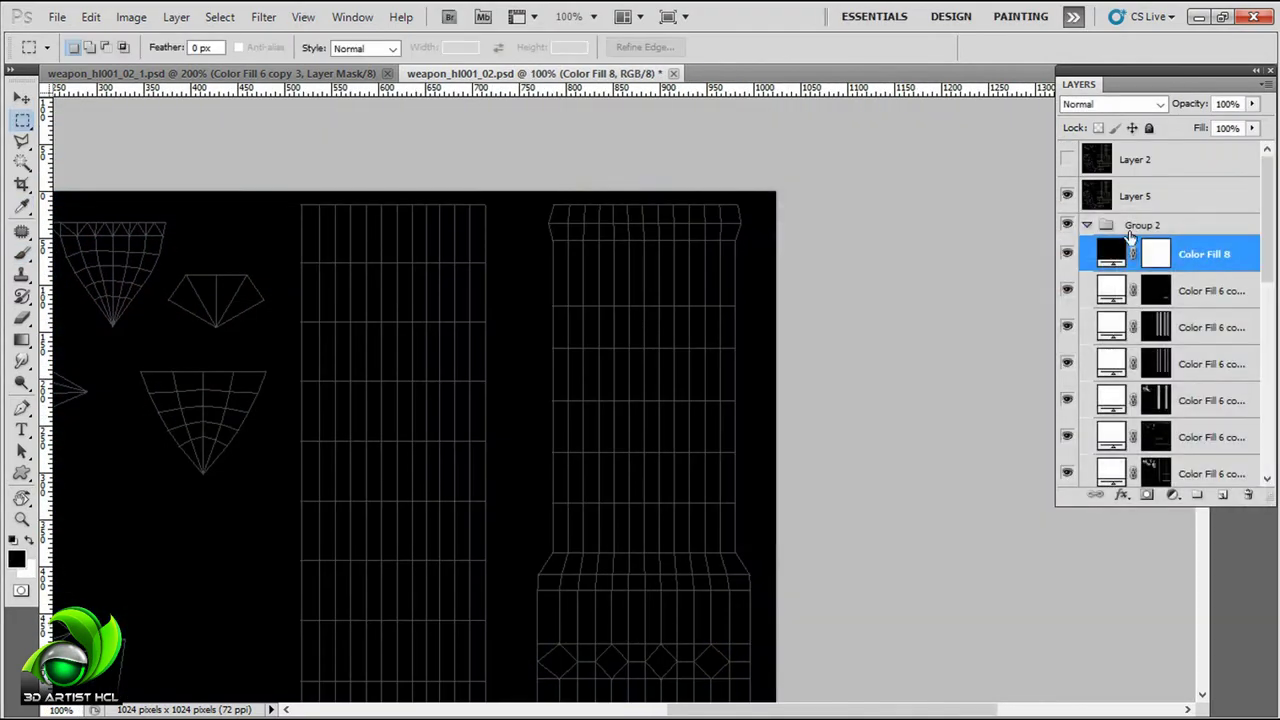
pyautogui.click(1112, 104)
pyautogui.click(1086, 180)
# Step: Zoom in and rotate the canvas to a slight tilt along the red grip
pyautogui.press('b')
pyautogui.hotkey('ctrl', '+')
pyautogui.press('r')
pyautogui.moveTo(837, 197)
pyautogui.mouseDown()
pyautogui.moveTo(757, 271)
pyautogui.moveTo(597, 194)
pyautogui.mouseUp()
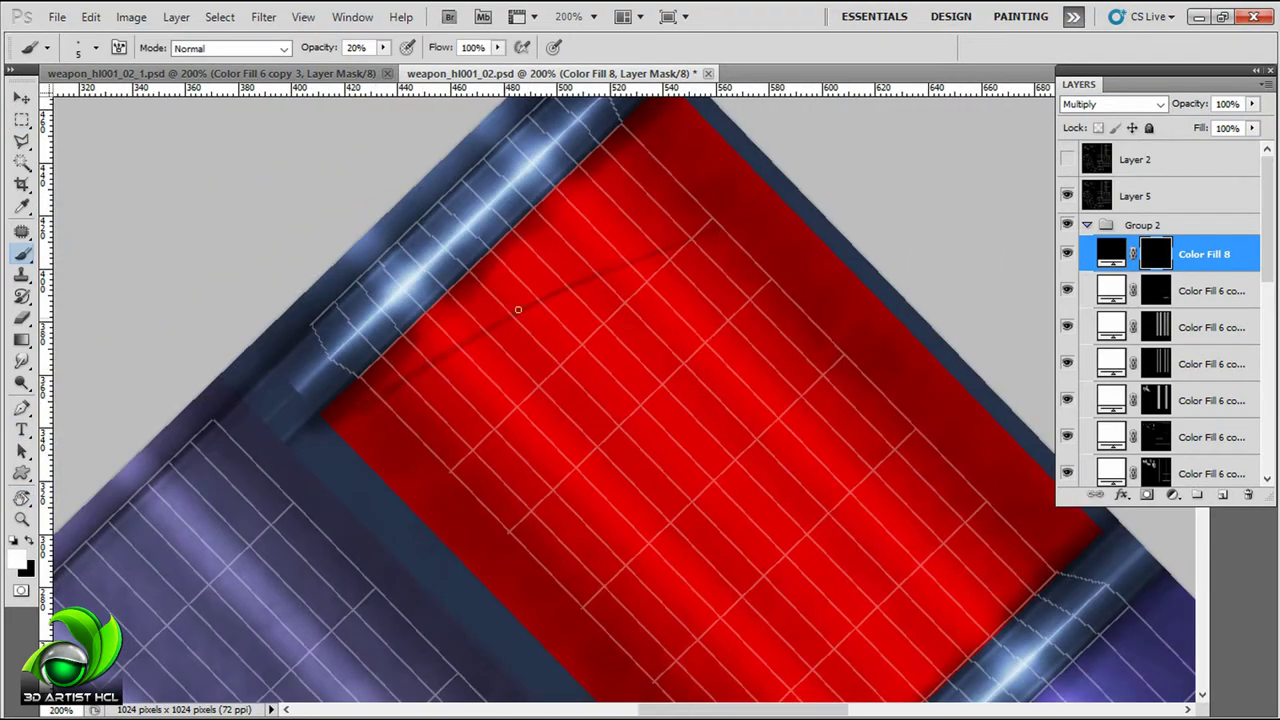
pyautogui.scroll(-2, 445, 421)
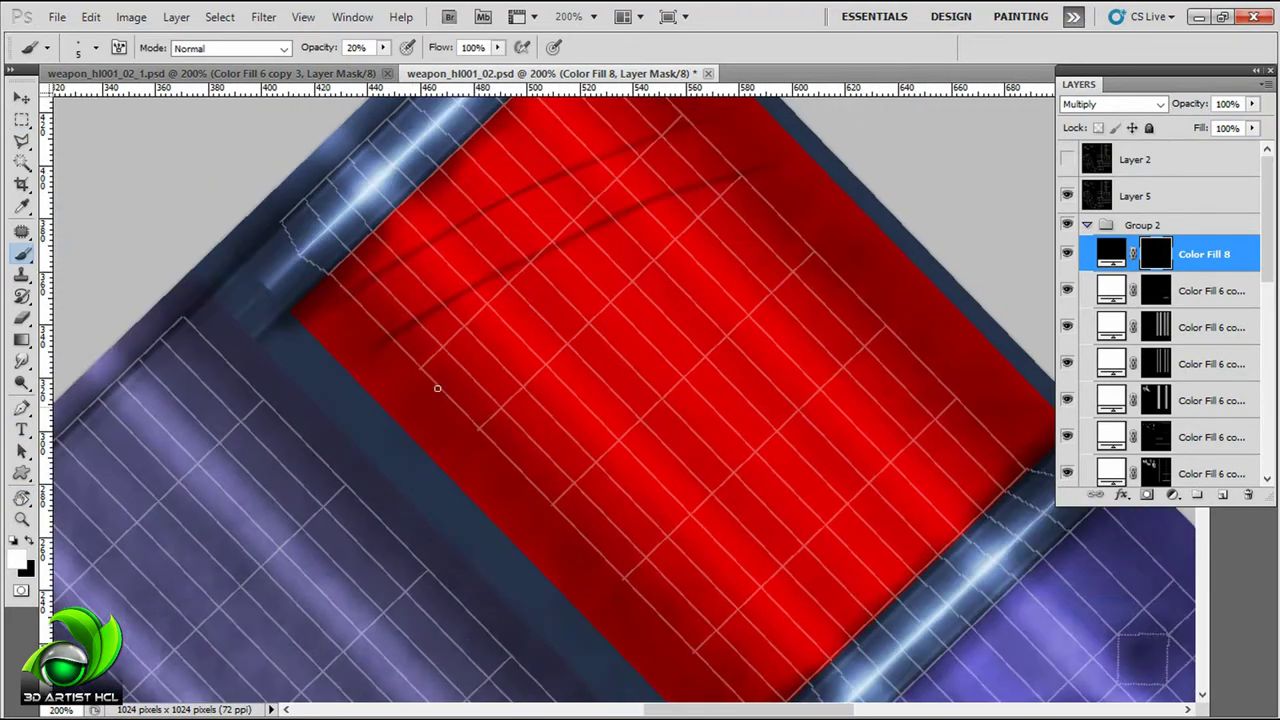
pyautogui.scroll(-1, 830, 200)
pyautogui.scroll(-1, 700, 250)
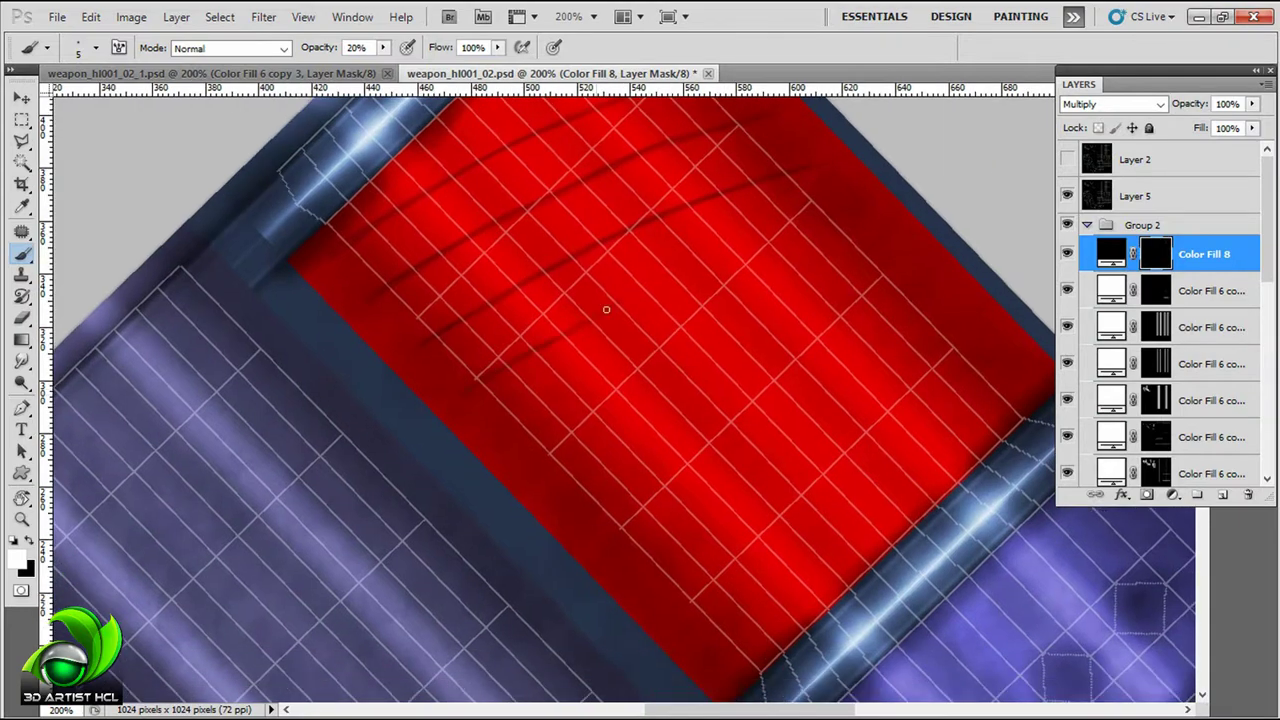
pyautogui.scroll(-1, 560, 315)
pyautogui.scroll(-1, 535, 372)
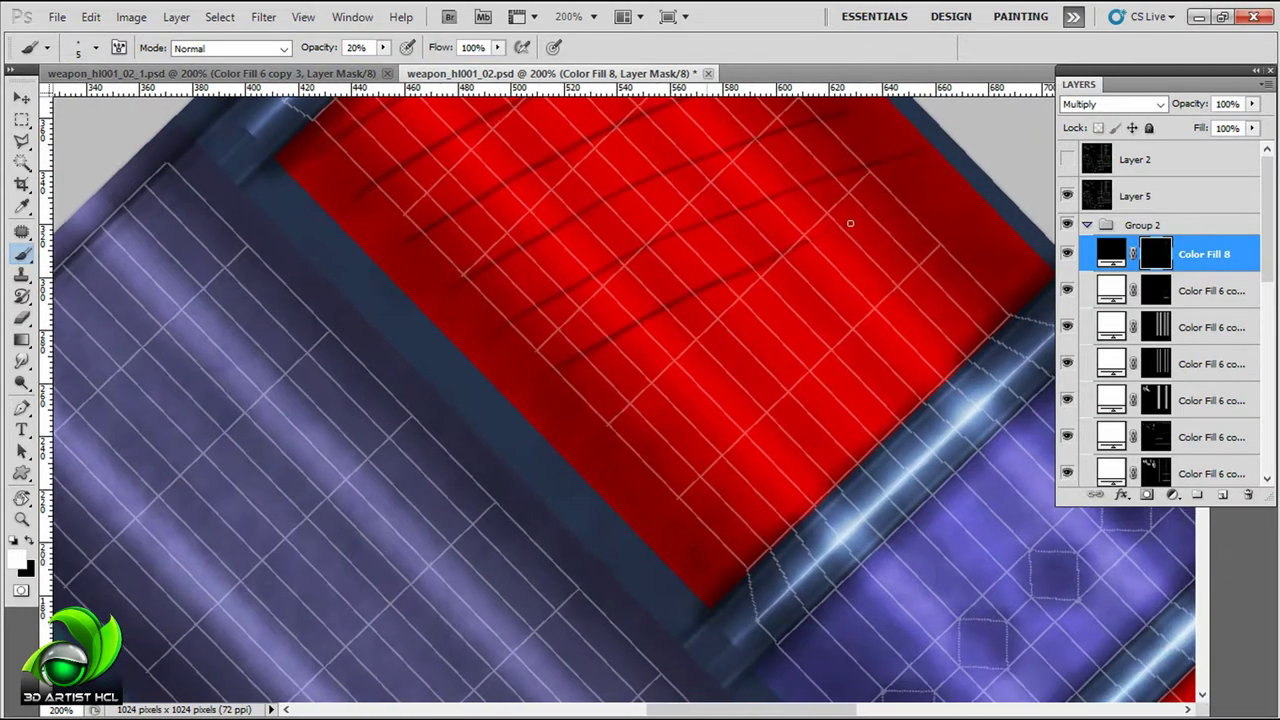
pyautogui.scroll(-1, 850, 223)
pyautogui.scroll(-1, 734, 314)
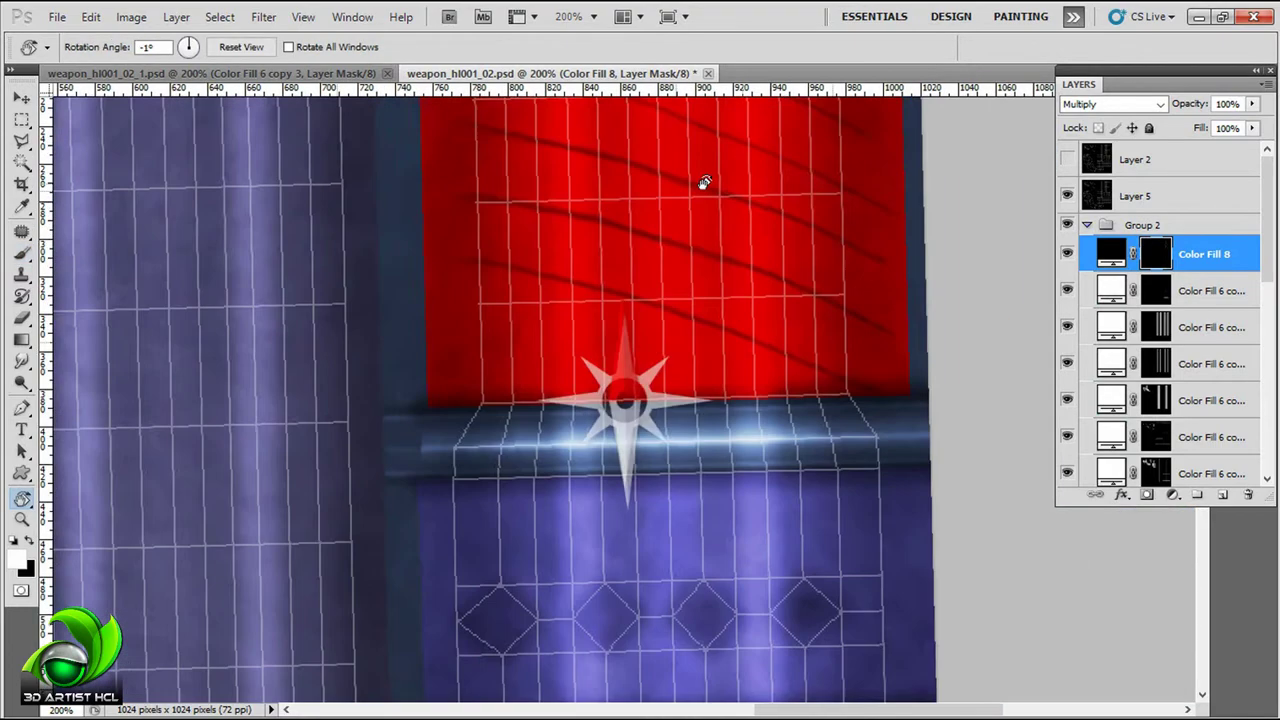
pyautogui.moveTo(700, 180); pyautogui.dragTo(530, 373)
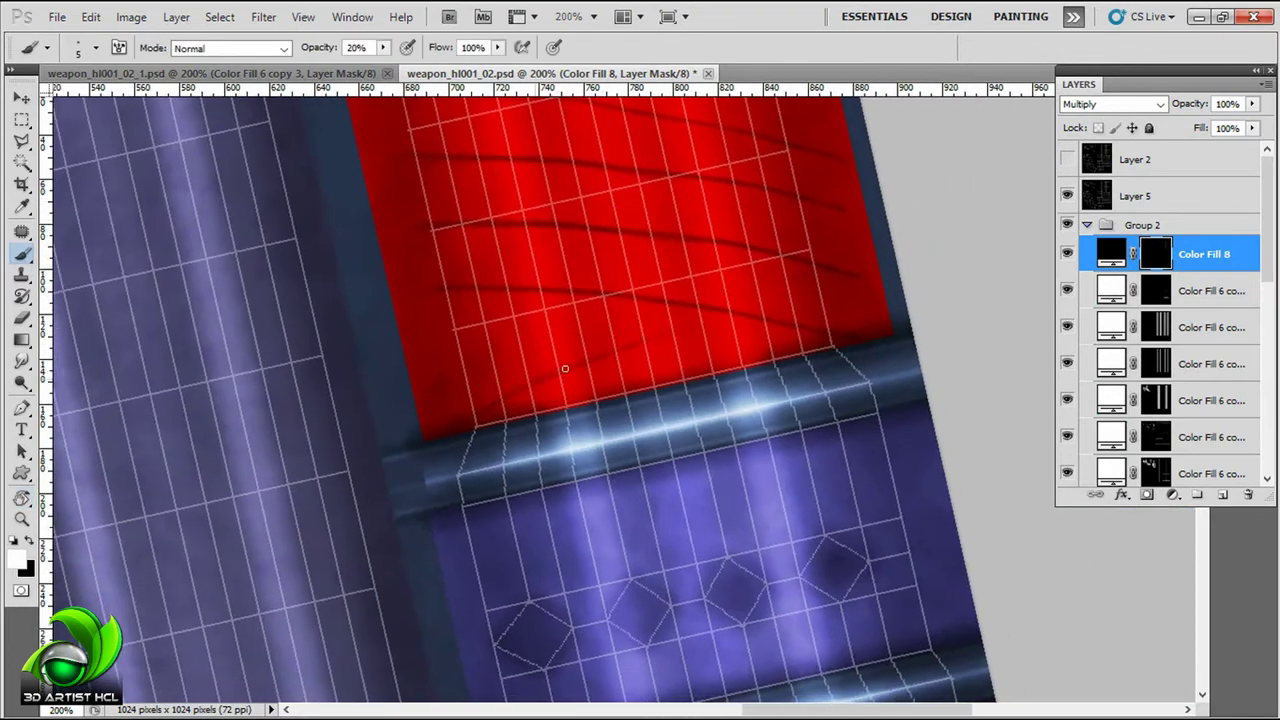
pyautogui.moveTo(805, 198); pyautogui.dragTo(750, 243)
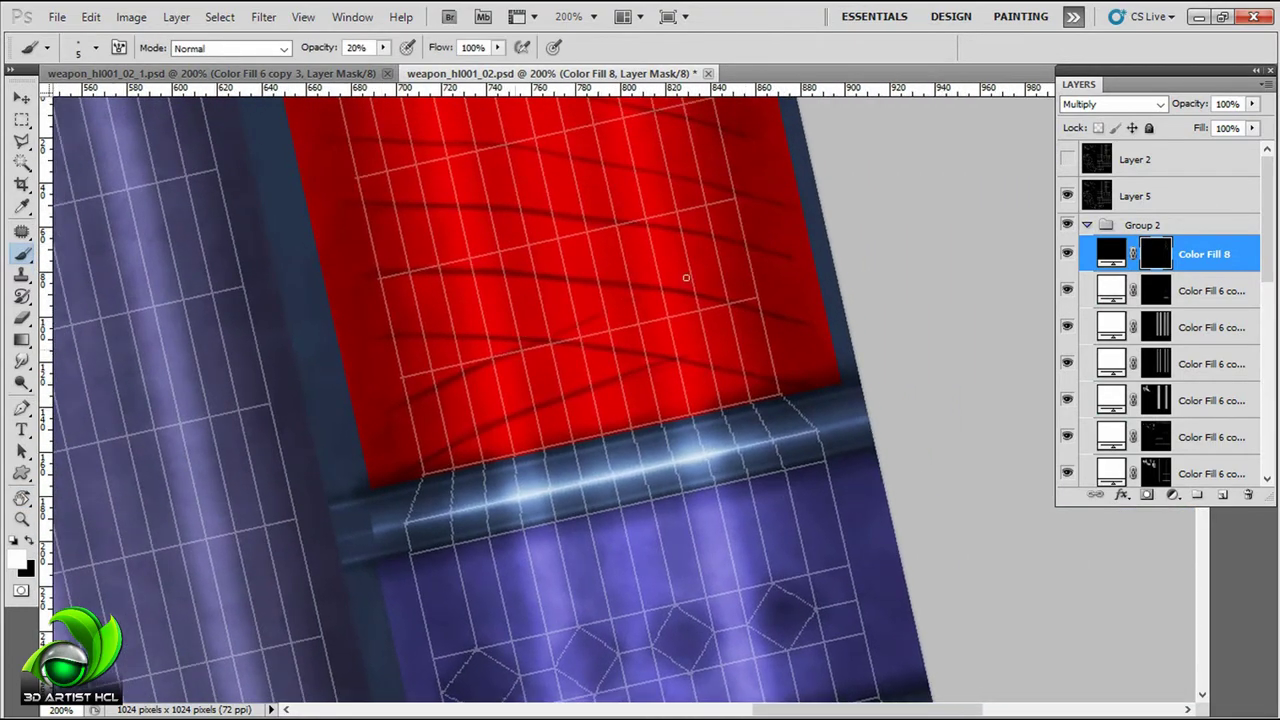
pyautogui.scroll(2, 754, 271)
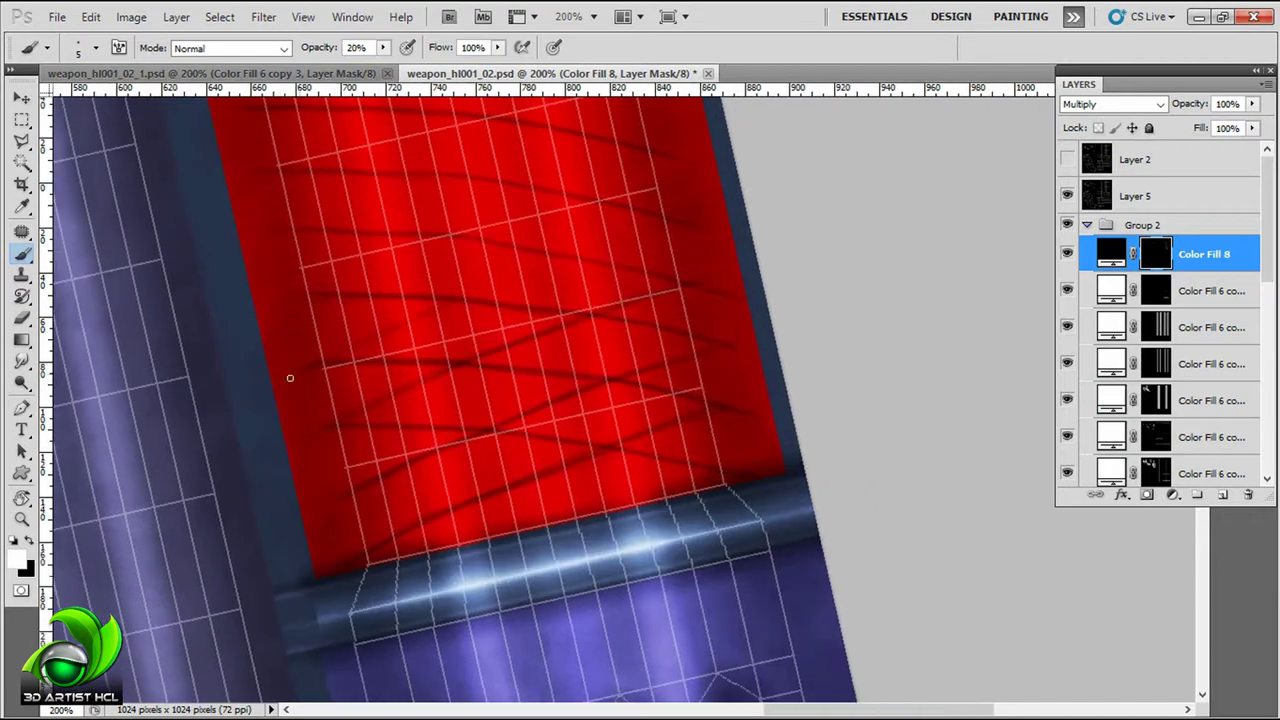
pyautogui.moveTo(397, 305); pyautogui.dragTo(452, 415)
# Step: Paint dark criss-crossing strap lines on the grip via Color Fill 8's inverted mask at 100% opacity
pyautogui.moveTo(550, 287); pyautogui.dragTo(540, 289)
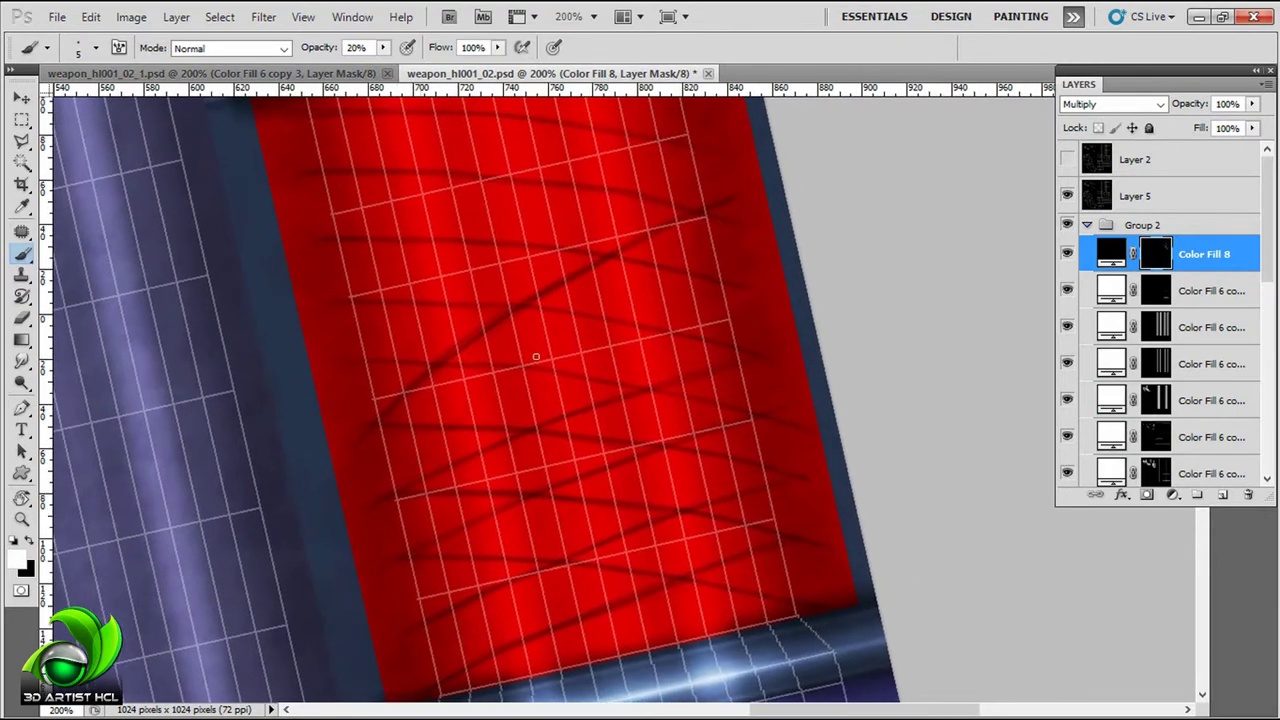
pyautogui.scroll(-5, 440, 443)
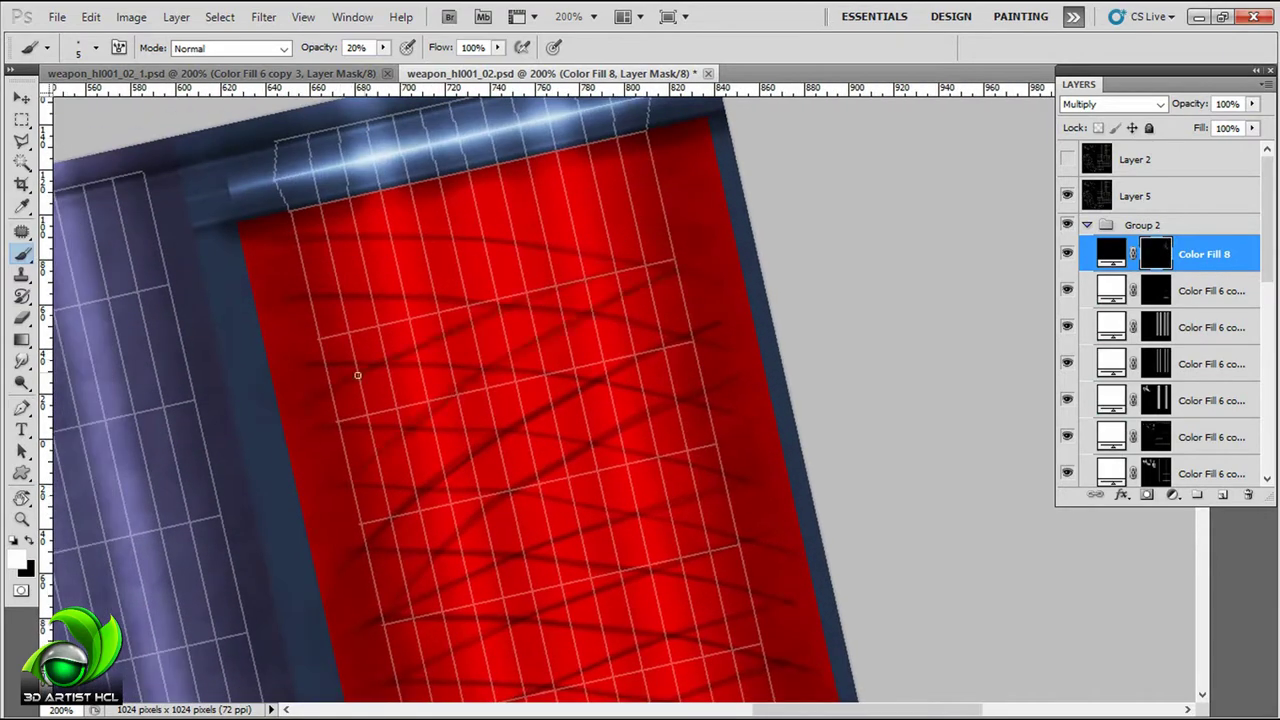
pyautogui.hotkey('ctrl', 'i')
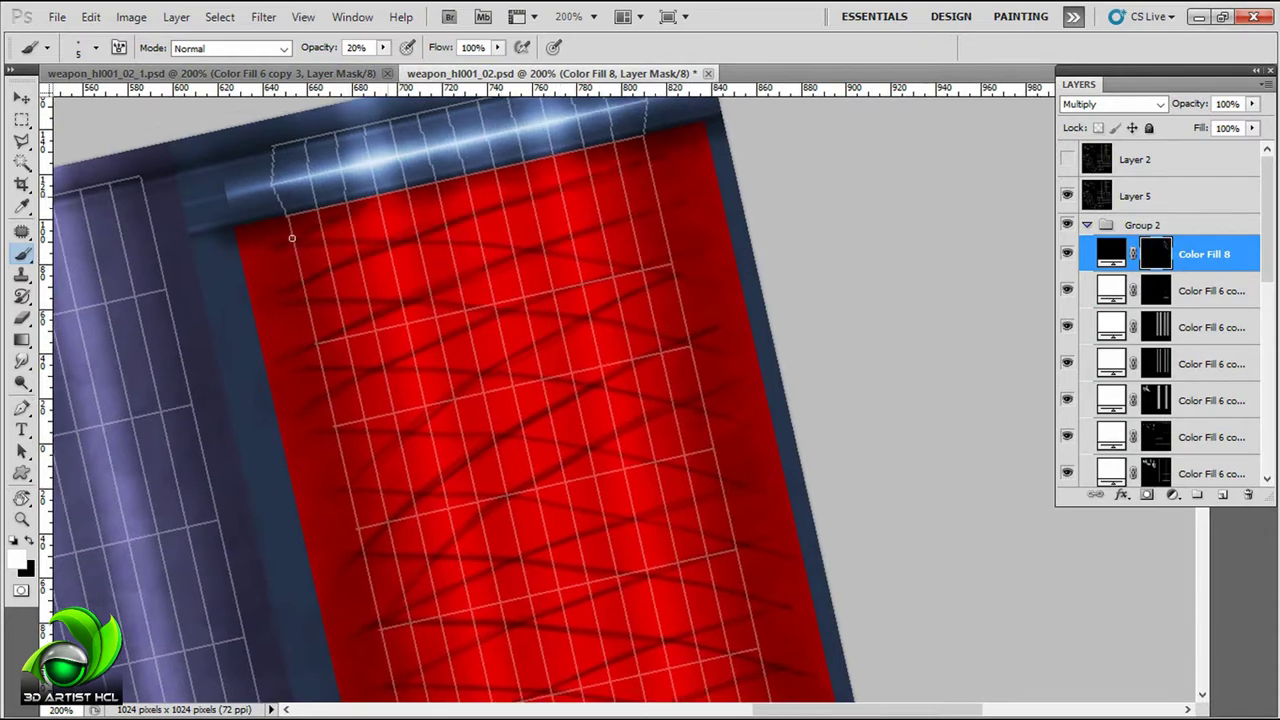
pyautogui.press('0')
pyautogui.scroll(-5, 619, 320)
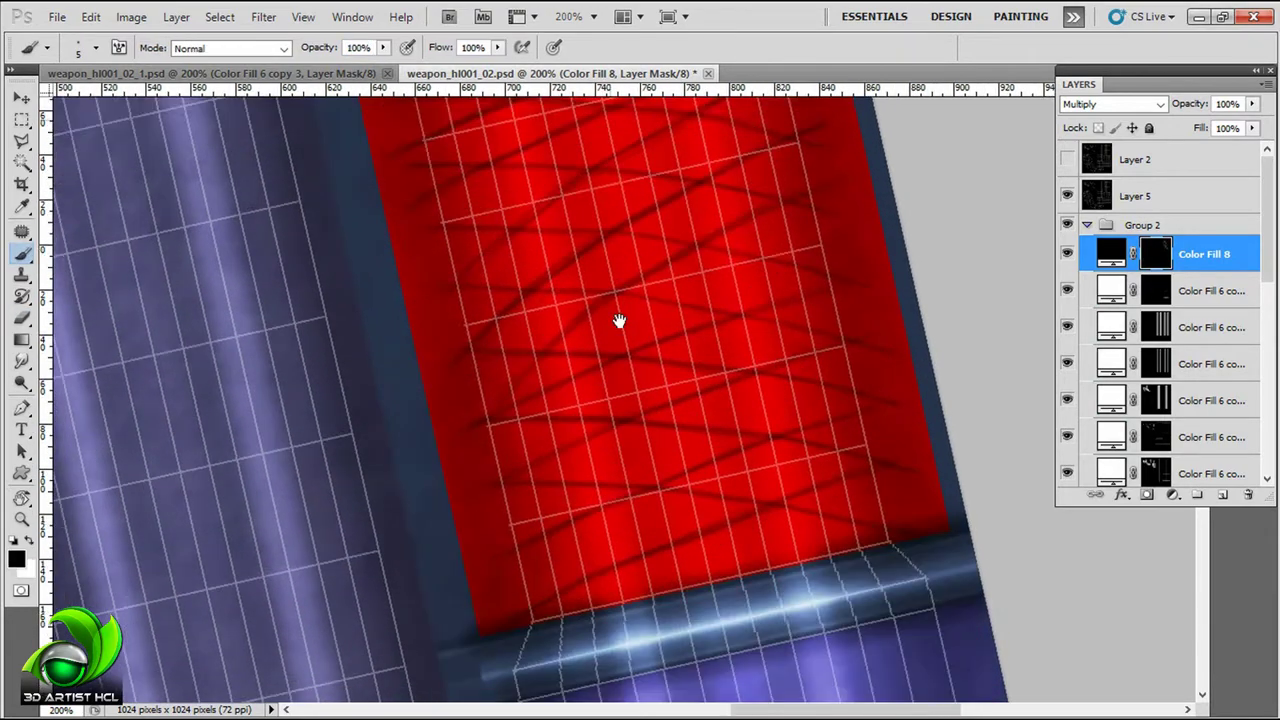
pyautogui.scroll(-5, 619, 320)
pyautogui.press('r')
pyautogui.moveTo(834, 189); pyautogui.dragTo(586, 189)
pyautogui.press('3')
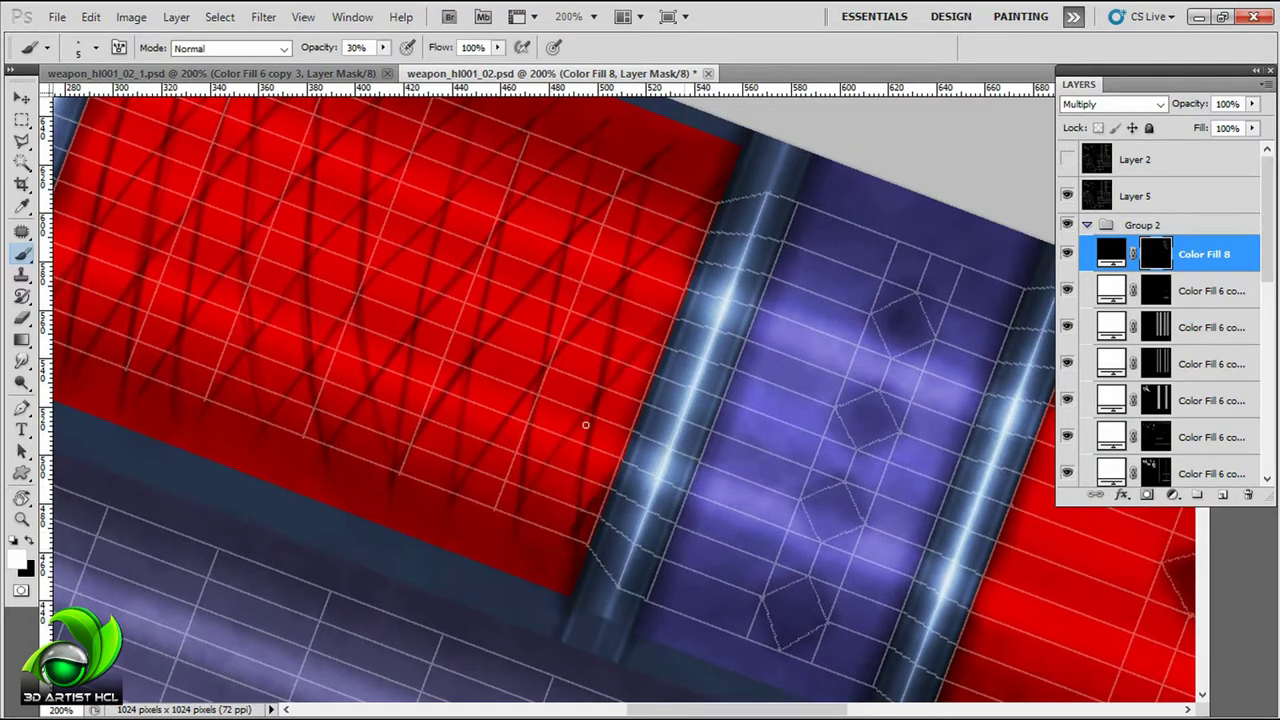
# Step: Turn the canvas so the red grip stands upright and brush dark diagonal wrap lines along it
pyautogui.hscroll(-5, 683, 270)
pyautogui.hscroll(4, 666, 438)
pyautogui.scroll(-3, 666, 438)
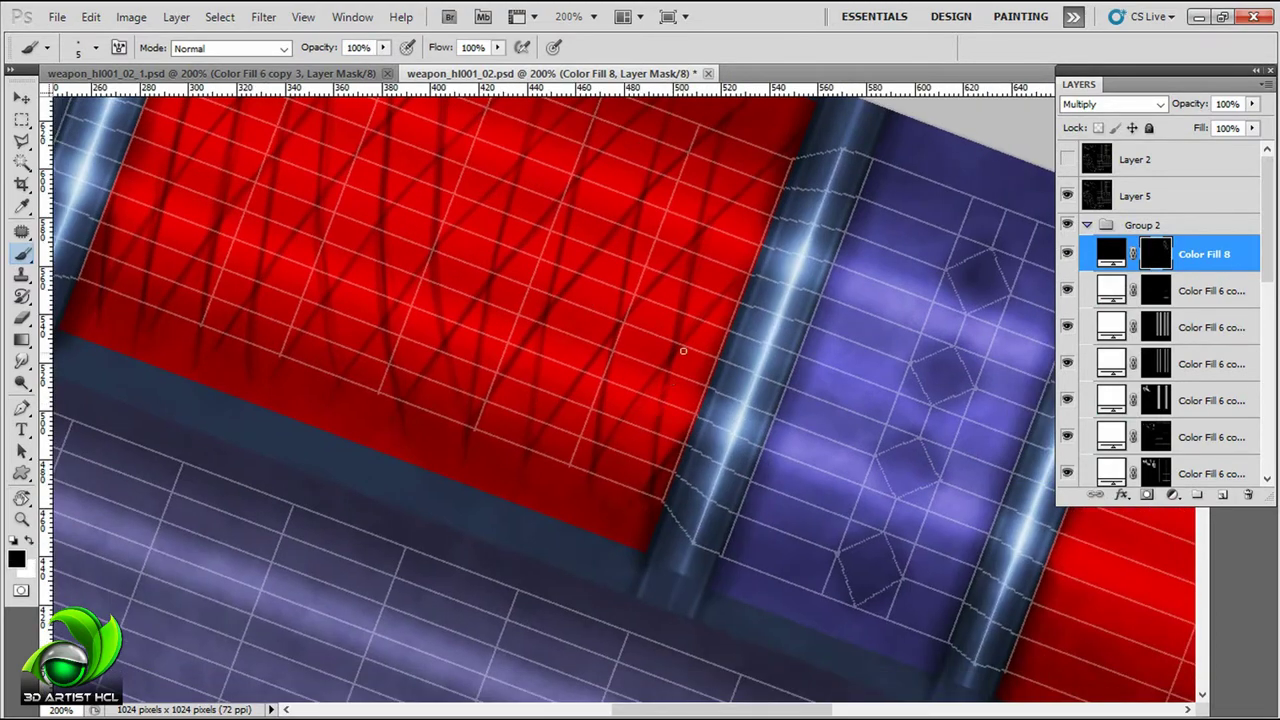
pyautogui.scroll(2, 620, 460)
pyautogui.scroll(-1, 627, 307)
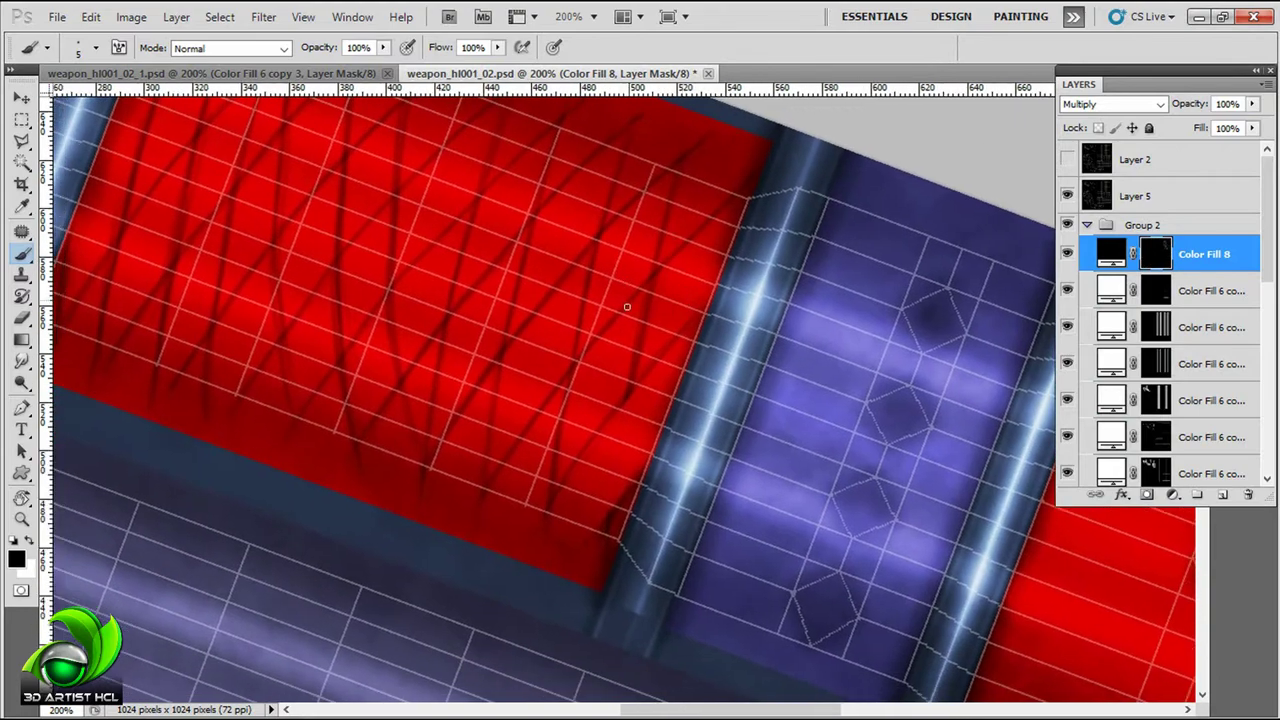
pyautogui.scroll(2, 626, 279)
pyautogui.scroll(1, 677, 286)
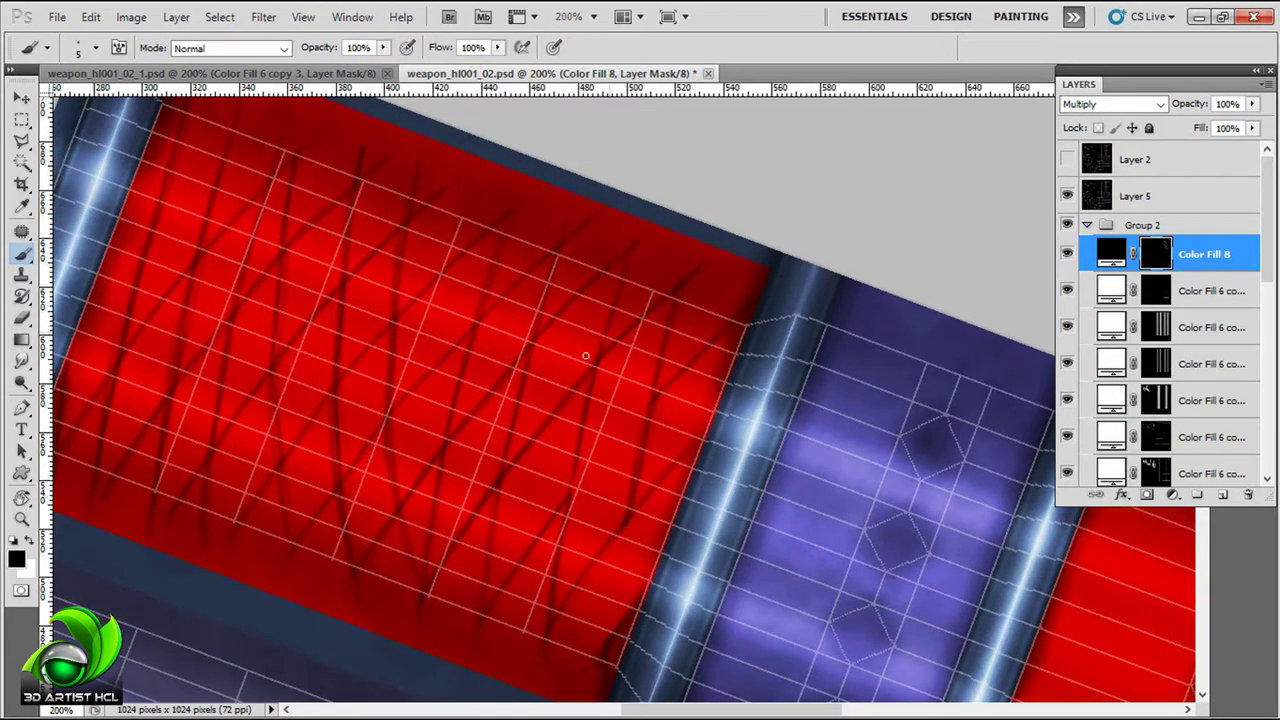
pyautogui.scroll(-1, 635, 291)
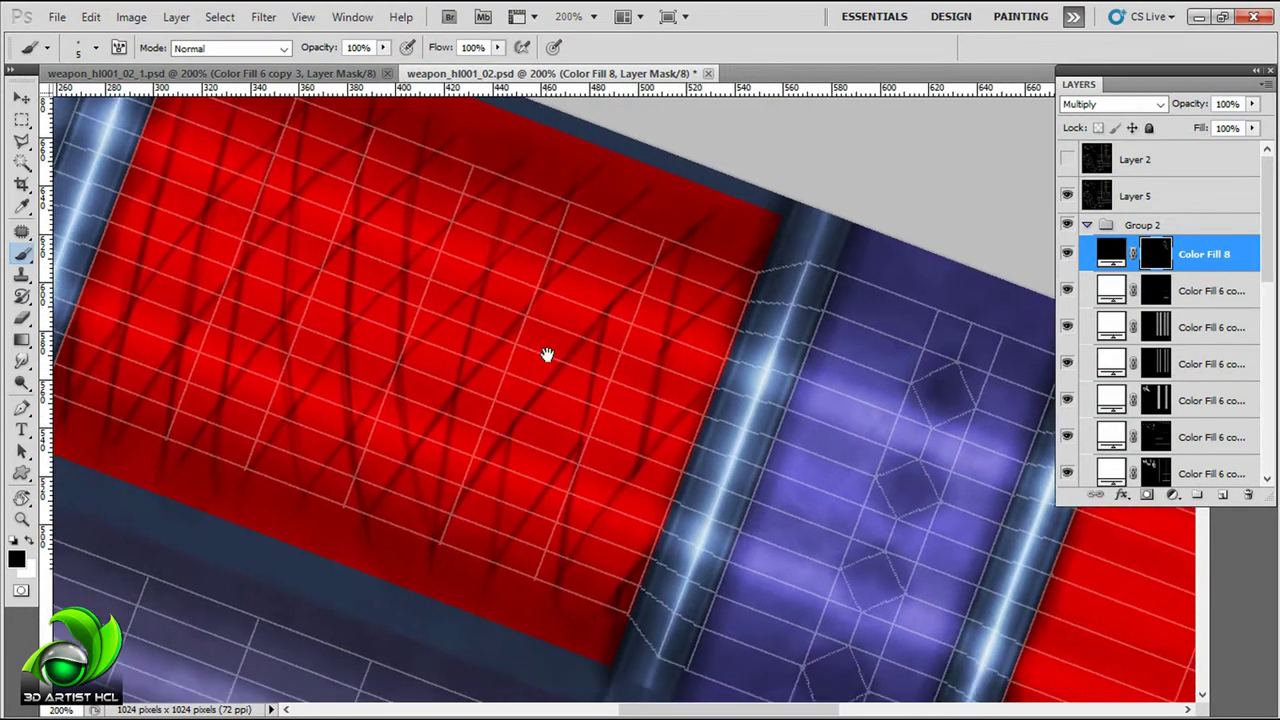
pyautogui.moveTo(546, 354)
pyautogui.mouseDown()
pyautogui.moveTo(700, 286)
pyautogui.moveTo(660, 309)
pyautogui.mouseUp()
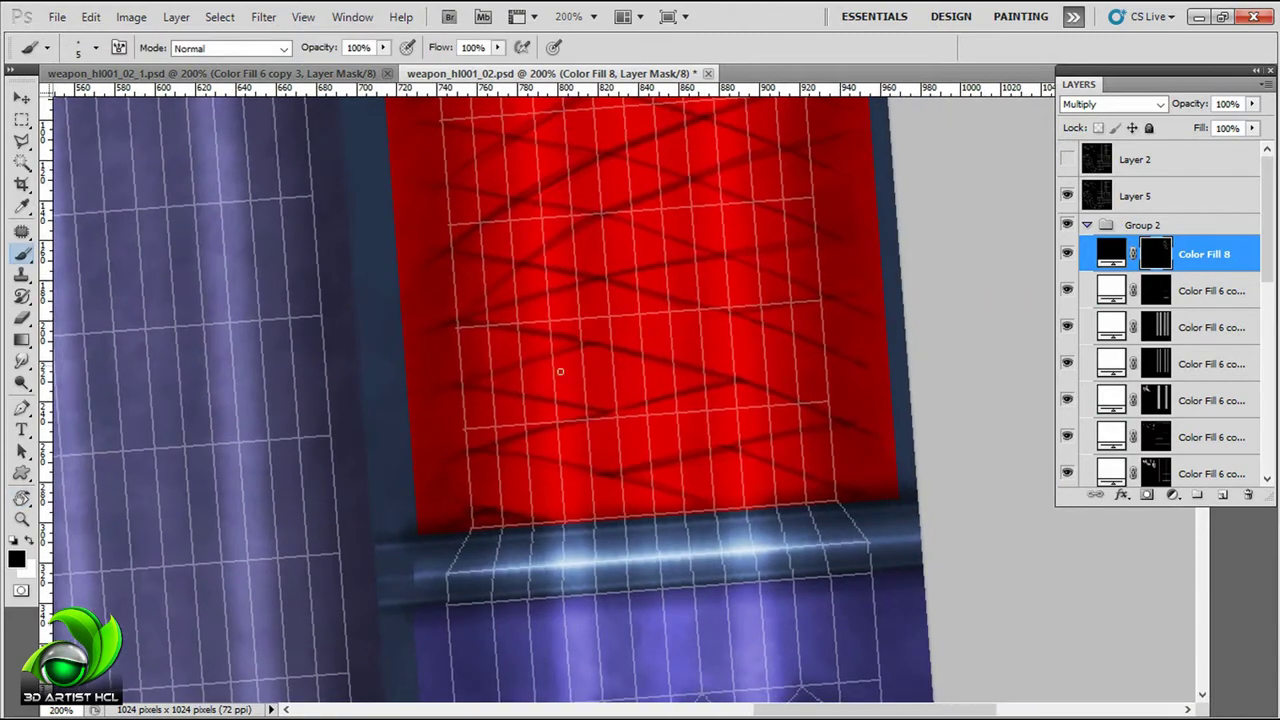
pyautogui.scroll(-1, 612, 318)
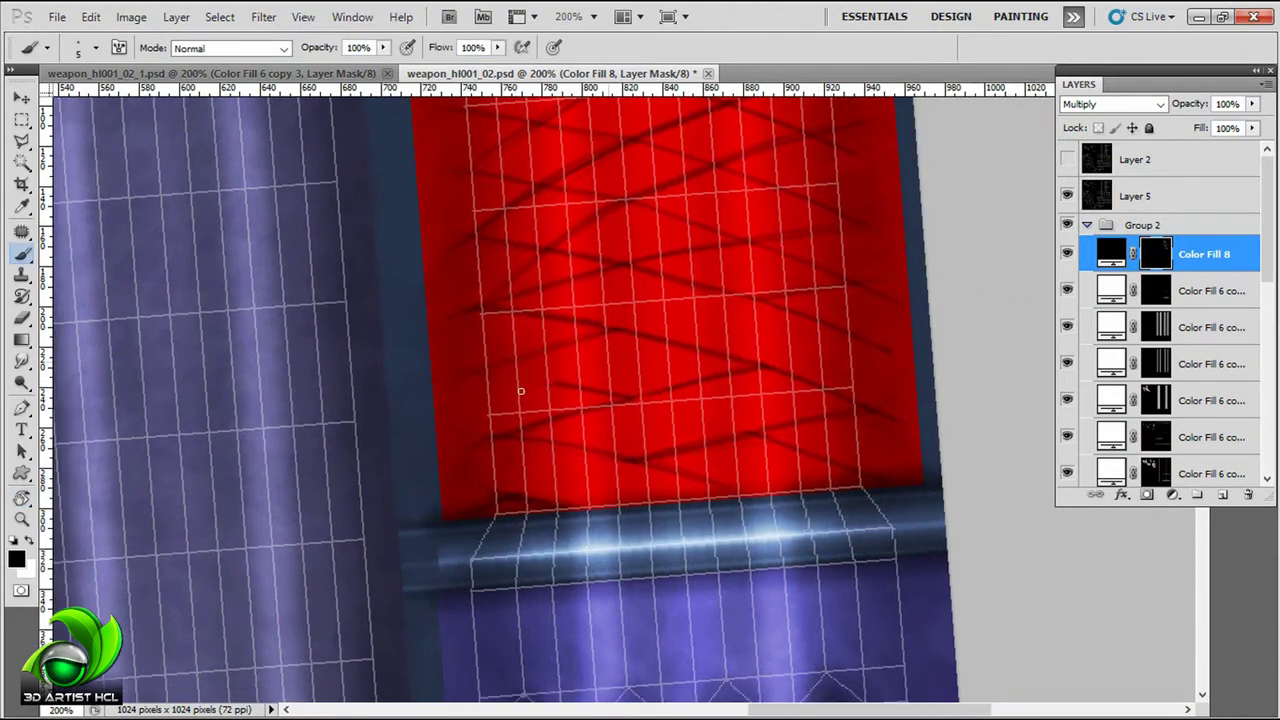
pyautogui.scroll(2, 621, 394)
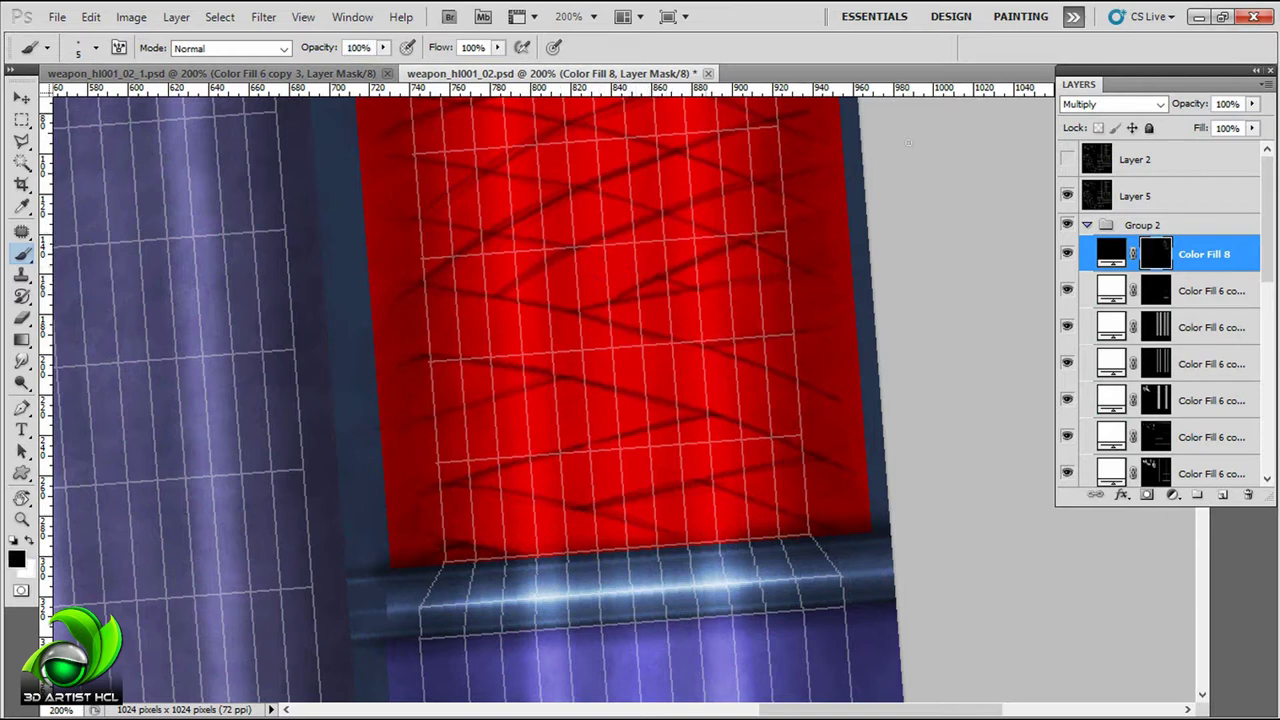
pyautogui.scroll(2, 765, 295)
# Step: Tilt the canvas view about 40° for painting, then turn it back upright
pyautogui.press('r')
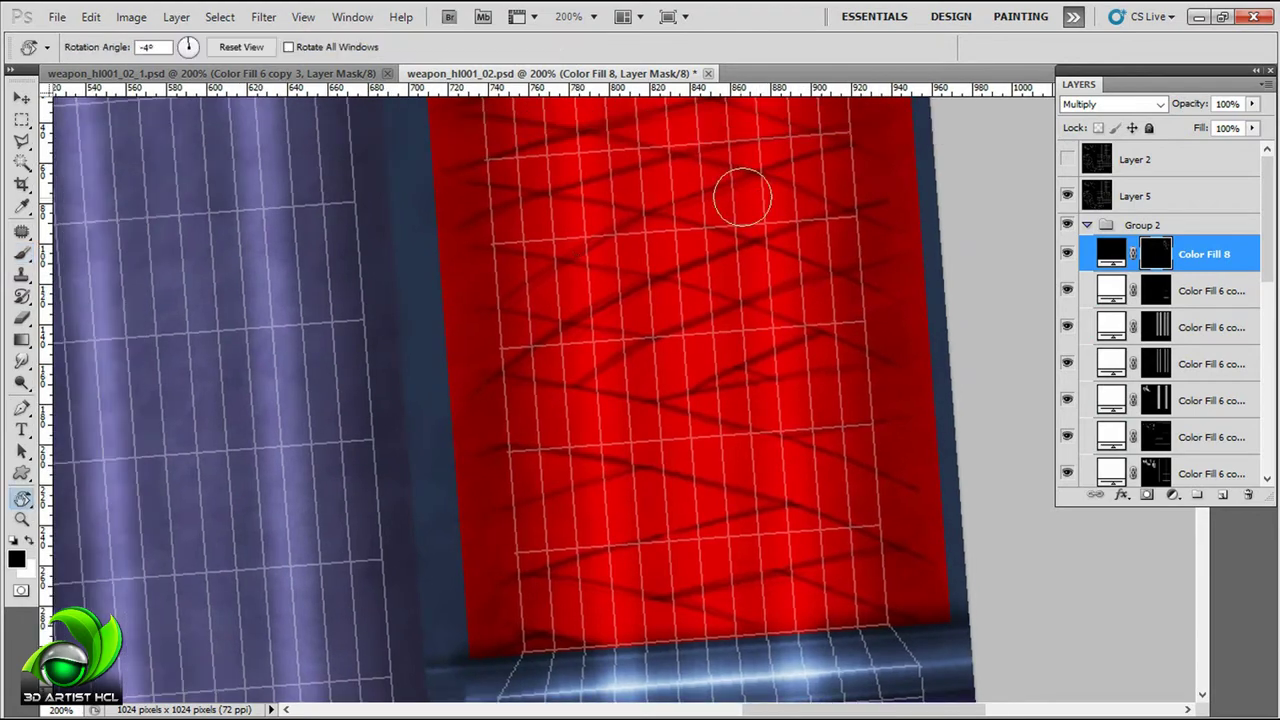
pyautogui.moveTo(743, 200); pyautogui.dragTo(605, 245)
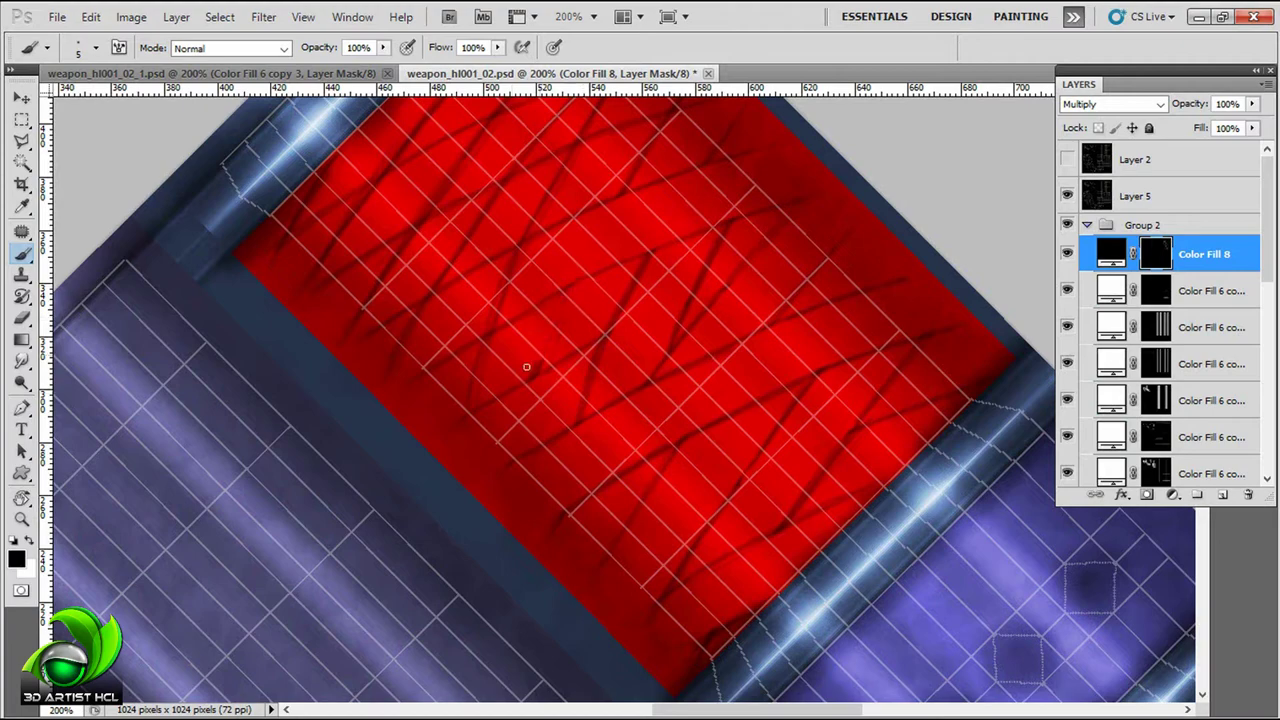
pyautogui.scroll(1, 560, 325)
pyautogui.scroll(2, 590, 340)
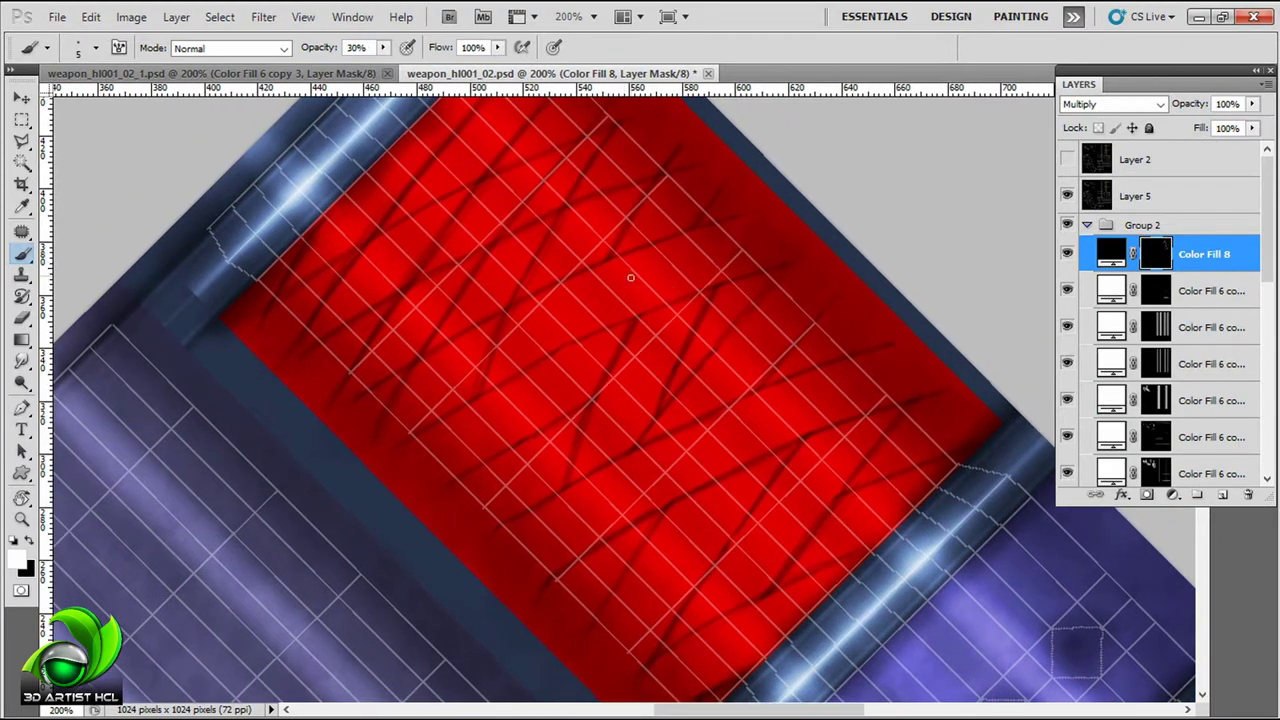
pyautogui.moveTo(630, 277); pyautogui.dragTo(647, 275)
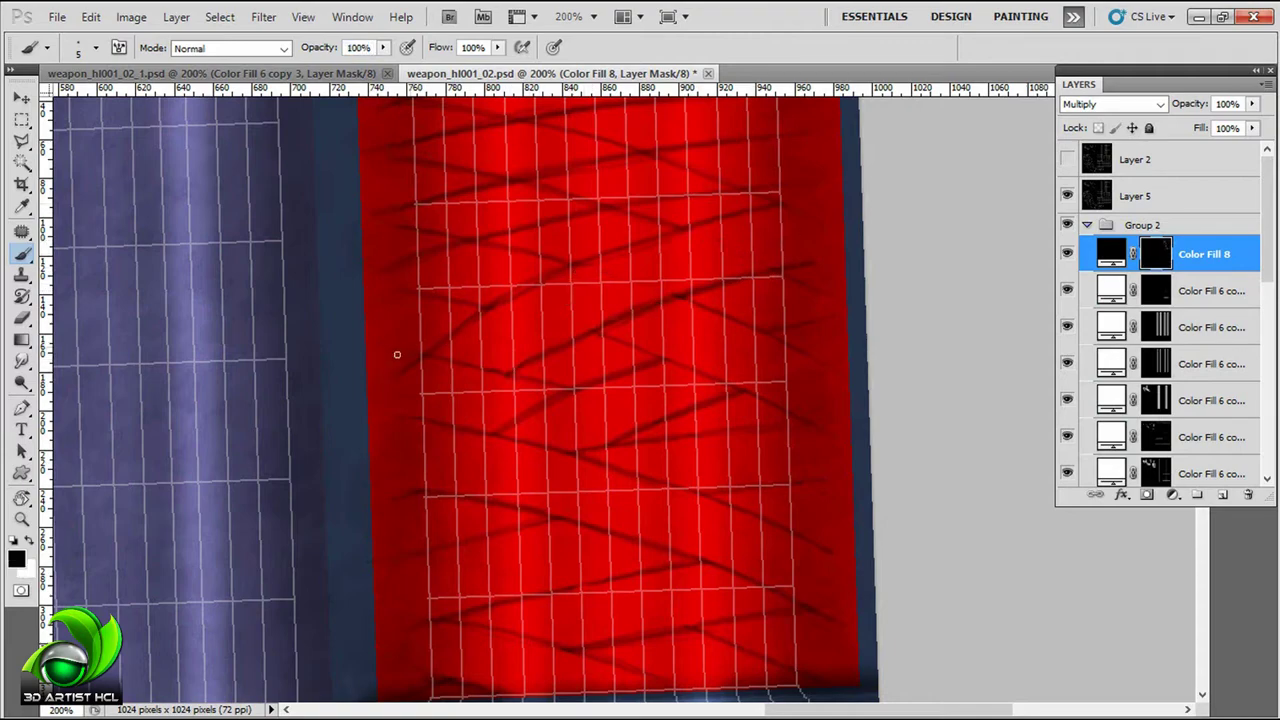
pyautogui.scroll(2, 771, 314)
pyautogui.scroll(1, 791, 354)
pyautogui.scroll(2, 710, 313)
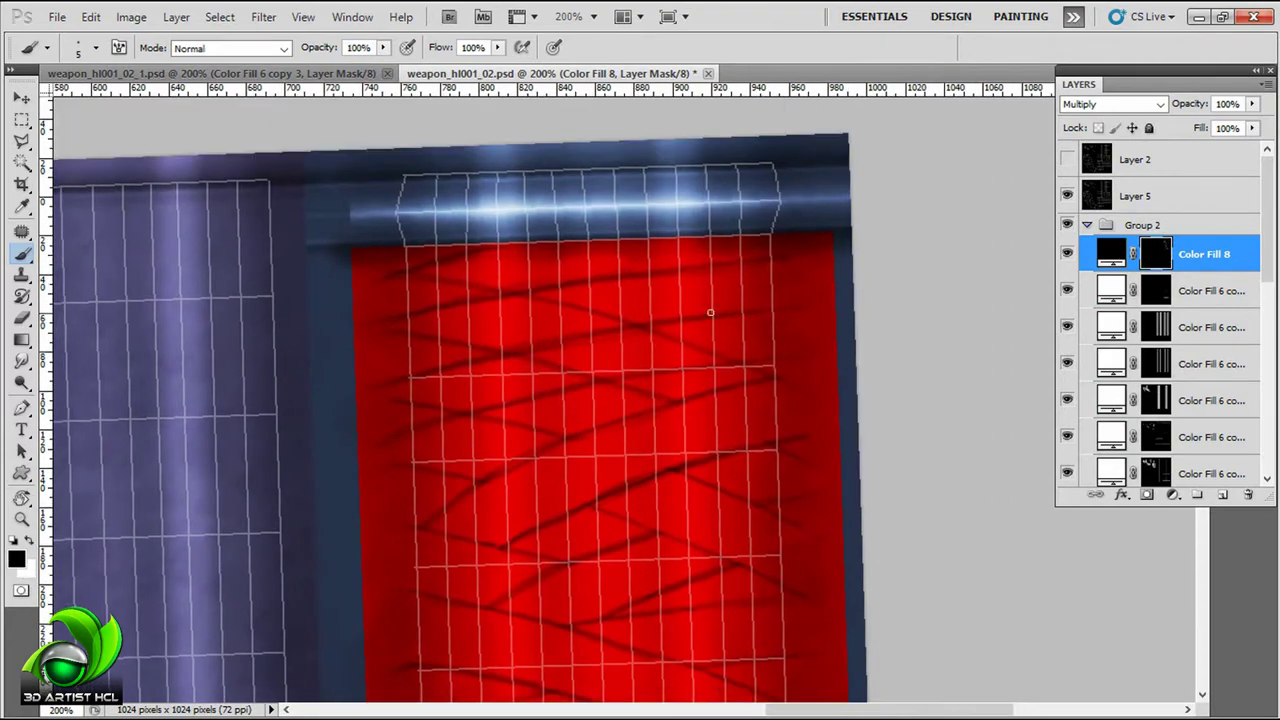
# Step: Switch to black and paint more wrap lines at the top of the red grip
pyautogui.press('x')
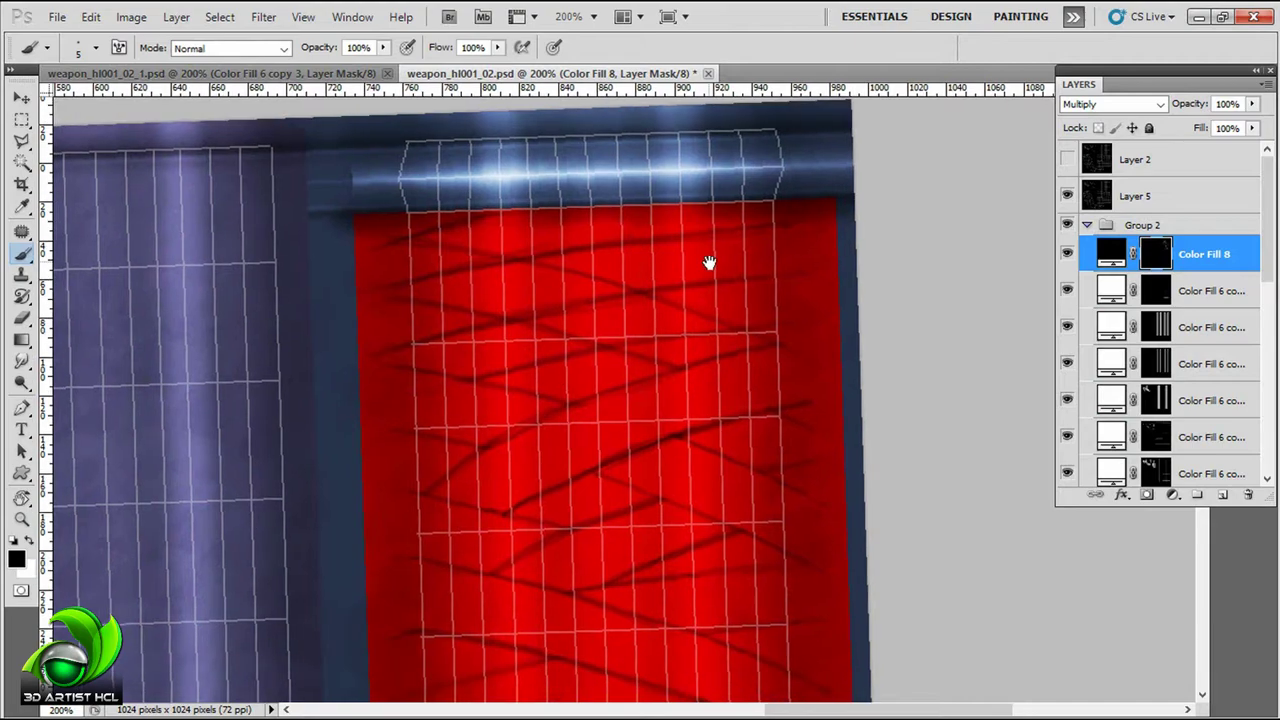
pyautogui.moveTo(709, 263); pyautogui.dragTo(669, 274)
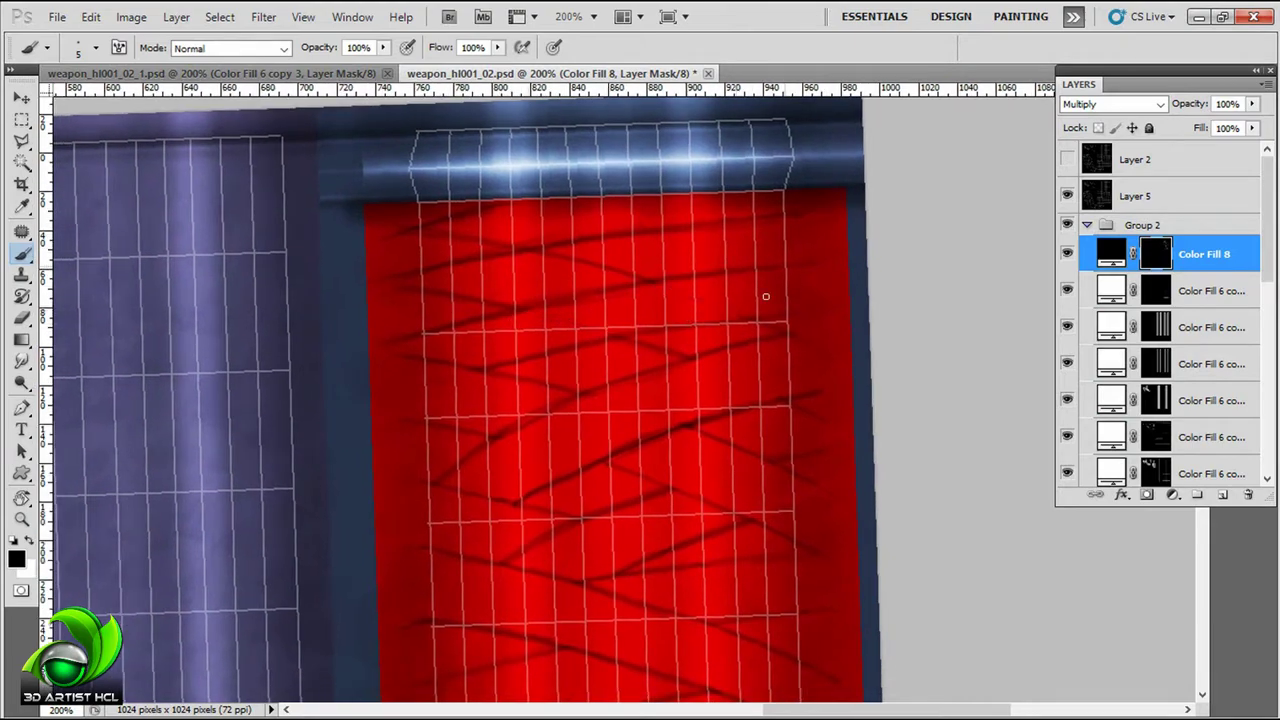
pyautogui.hscroll(-3, 571, 306)
pyautogui.scroll(1, 571, 306)
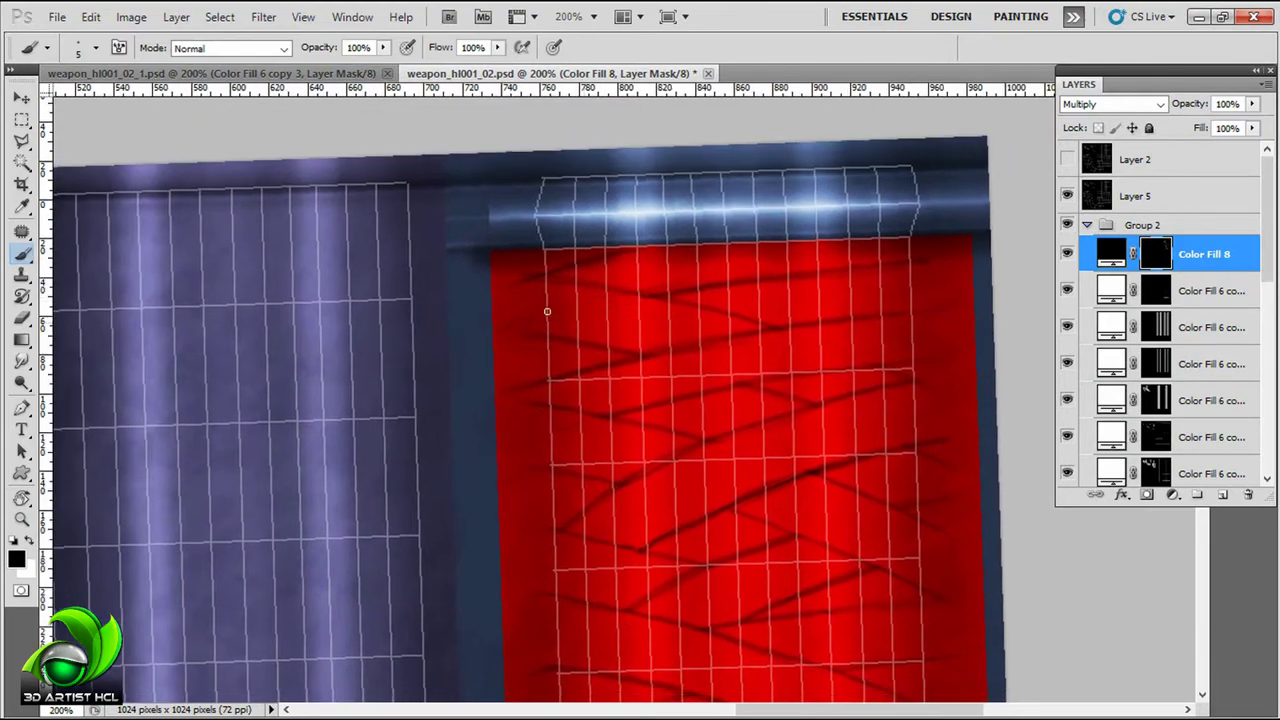
pyautogui.scroll(-3, 844, 213)
pyautogui.scroll(-1, 829, 237)
pyautogui.hscroll(1, 816, 293)
# Step: Hide the UV wireframe and duplicate the Color Fill 8 wrap-line layer
pyautogui.click(1067, 196)
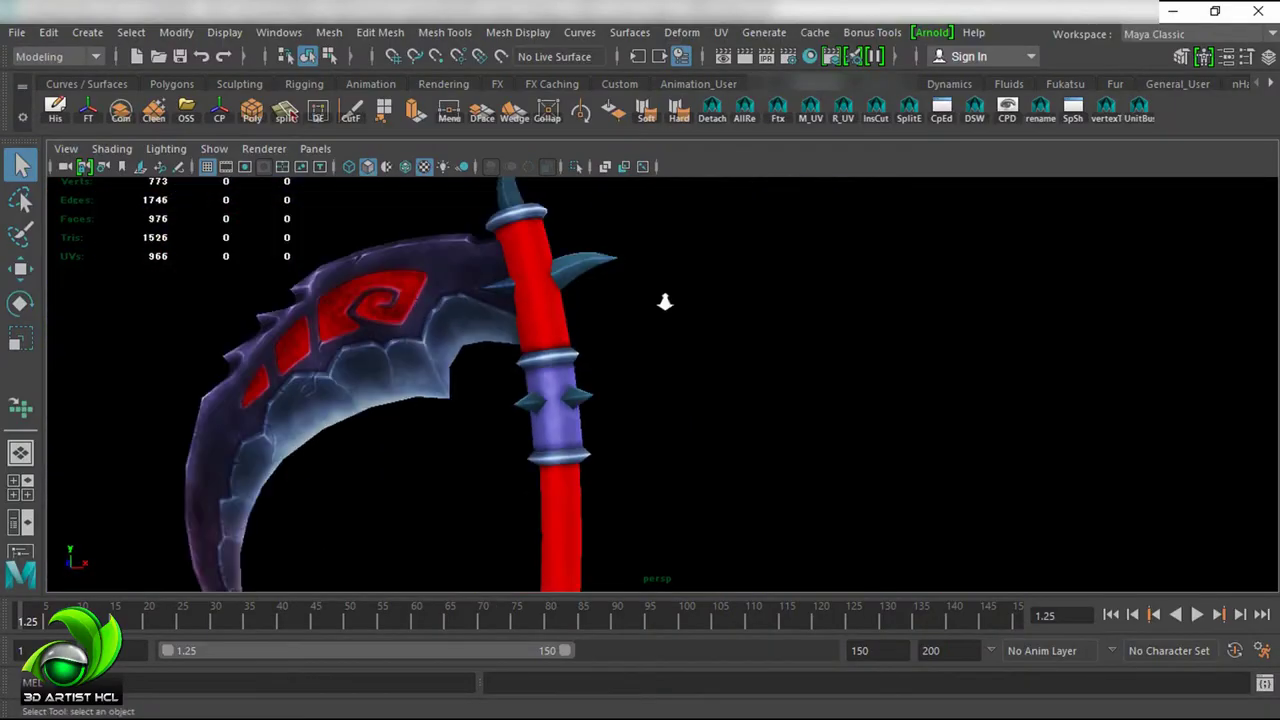
pyautogui.moveTo(666, 294)
pyautogui.mouseDown()
pyautogui.moveTo(700, 363)
pyautogui.moveTo(1086, 376)
pyautogui.moveTo(751, 366)
pyautogui.moveTo(863, 437)
pyautogui.mouseUp()
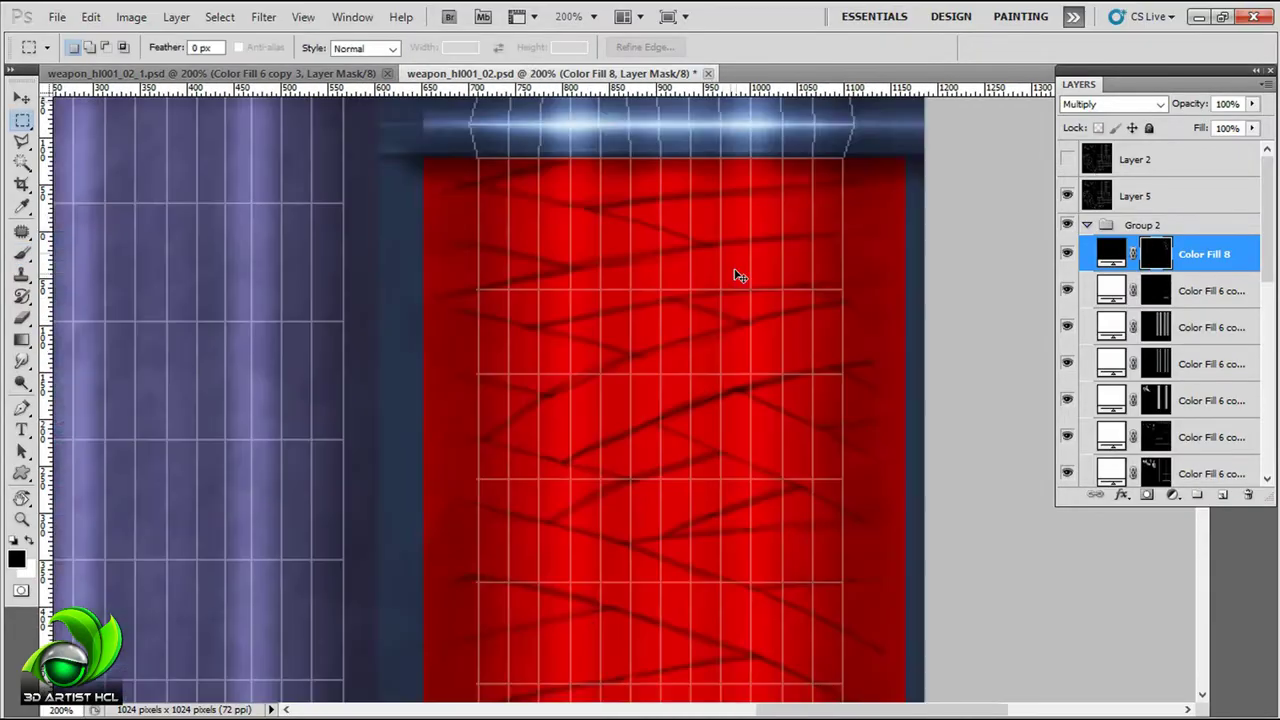
pyautogui.moveTo(1200, 249); pyautogui.dragTo(1226, 494)
pyautogui.scroll(-3, 677, 300)
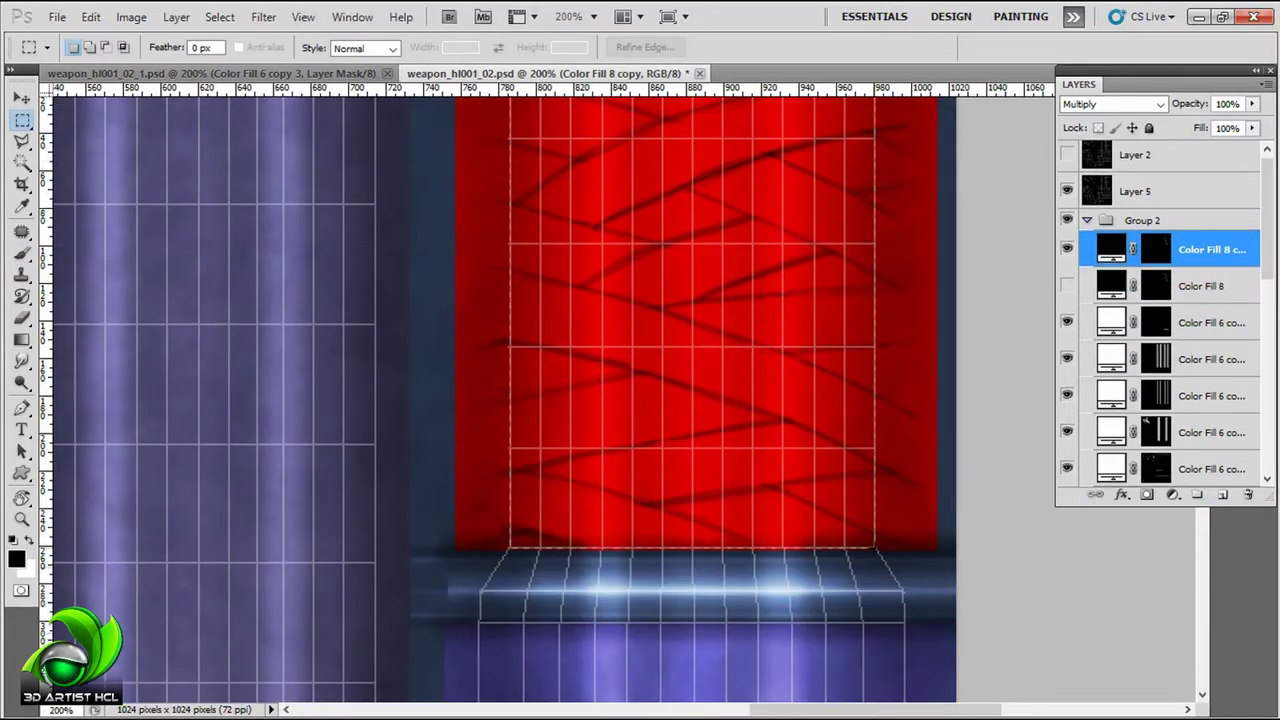
pyautogui.scroll(1, 928, 353)
pyautogui.scroll(-4, 946, 277)
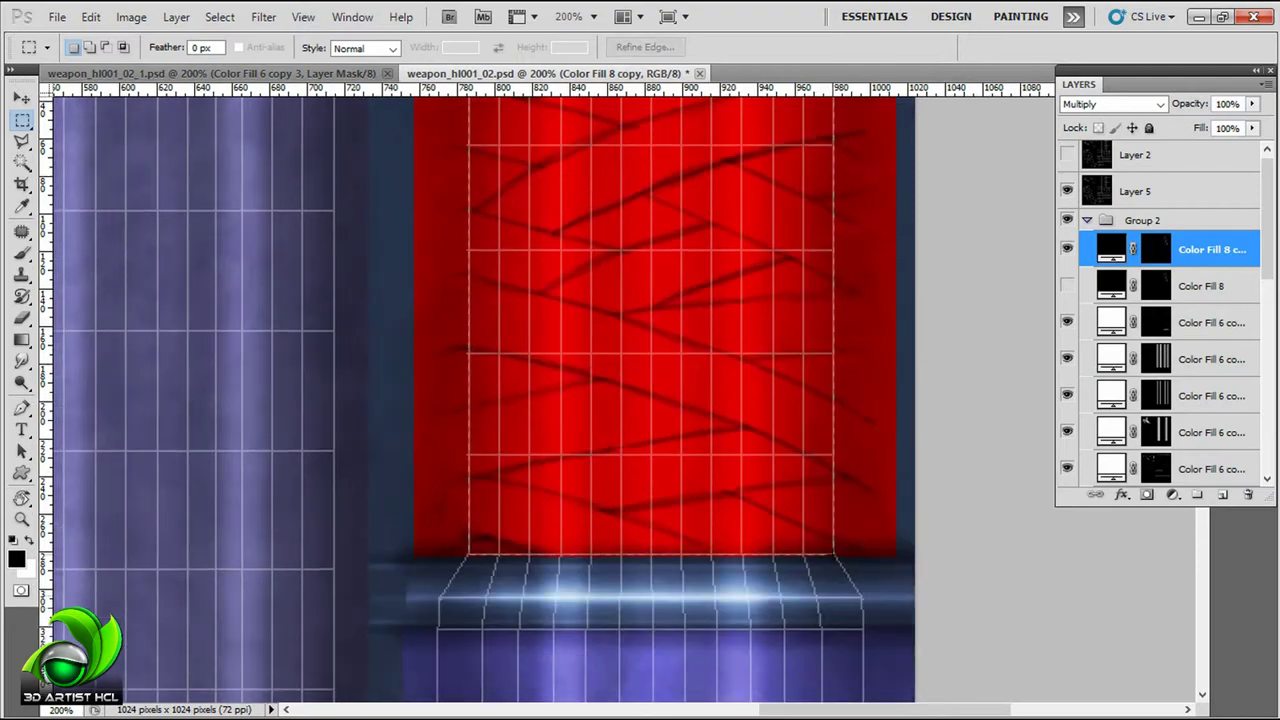
# Step: Hide Layer 5's wireframe and target the copy's layer mask for painting
pyautogui.moveTo(946, 70); pyautogui.dragTo(985, 278)
pyautogui.click(1067, 191)
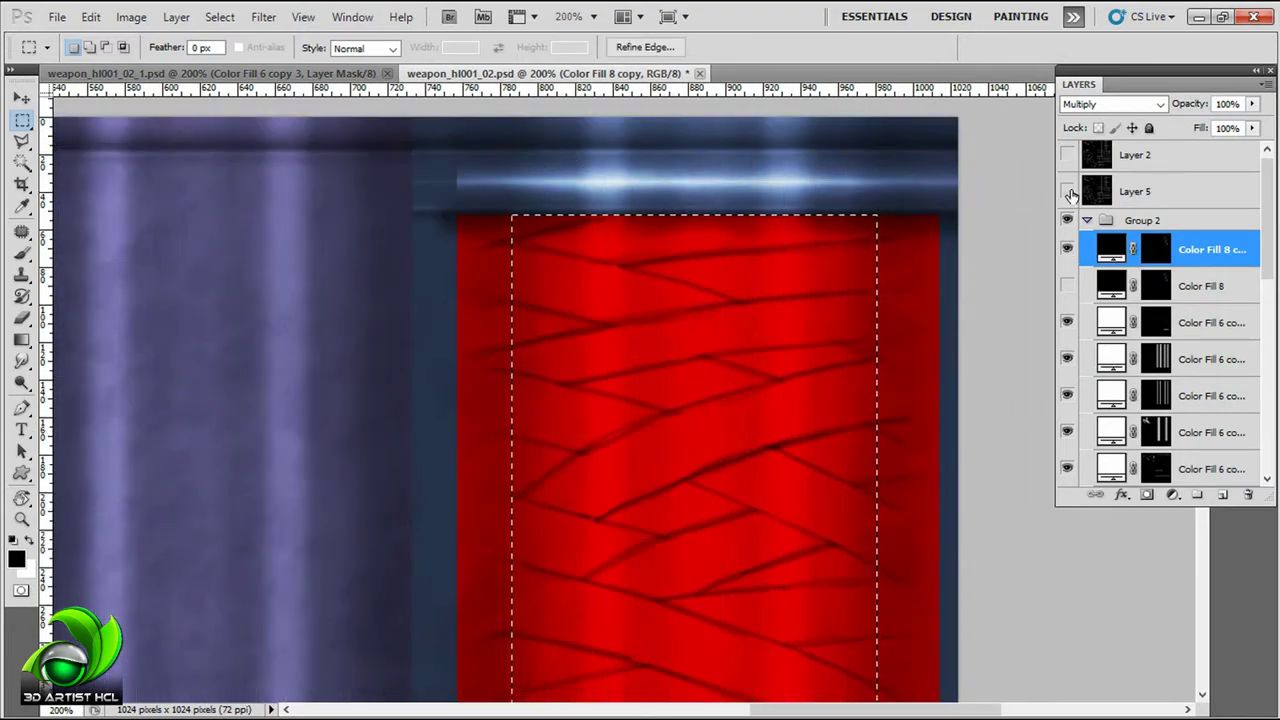
pyautogui.click(1152, 258)
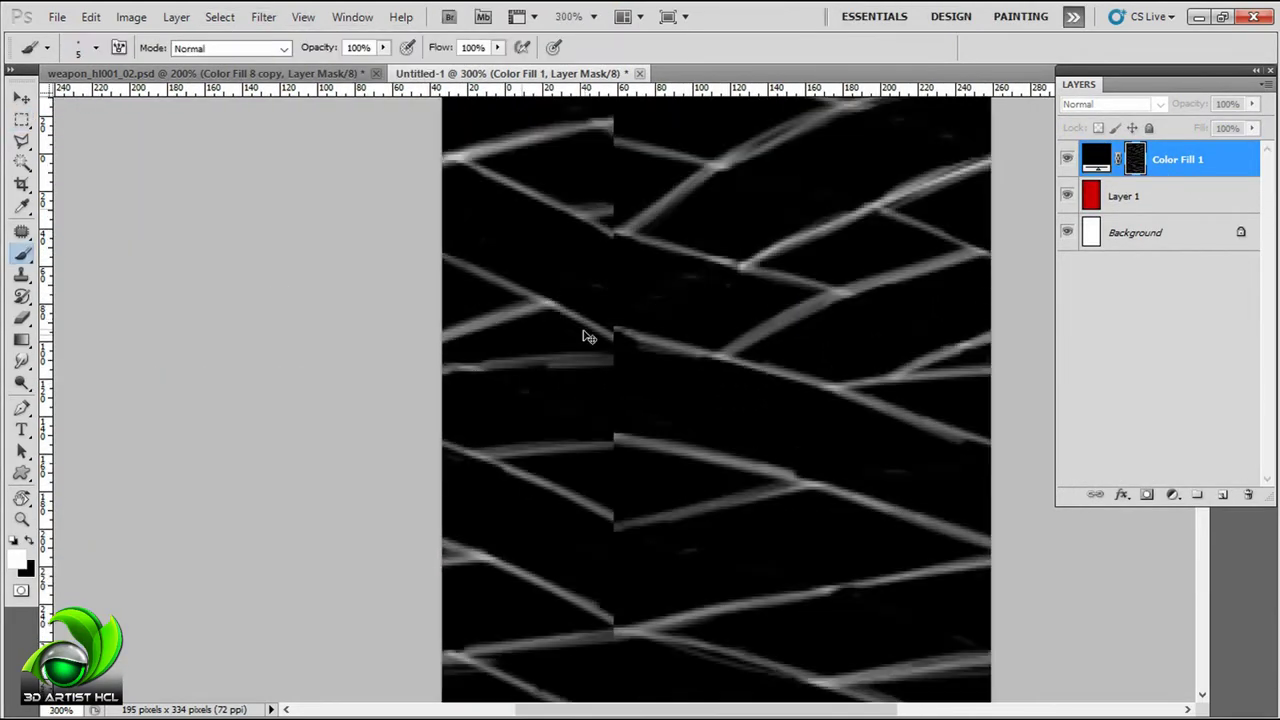
# Step: Paint white and black strokes across the vertical seam to reconnect the broken lines
pyautogui.press('x')
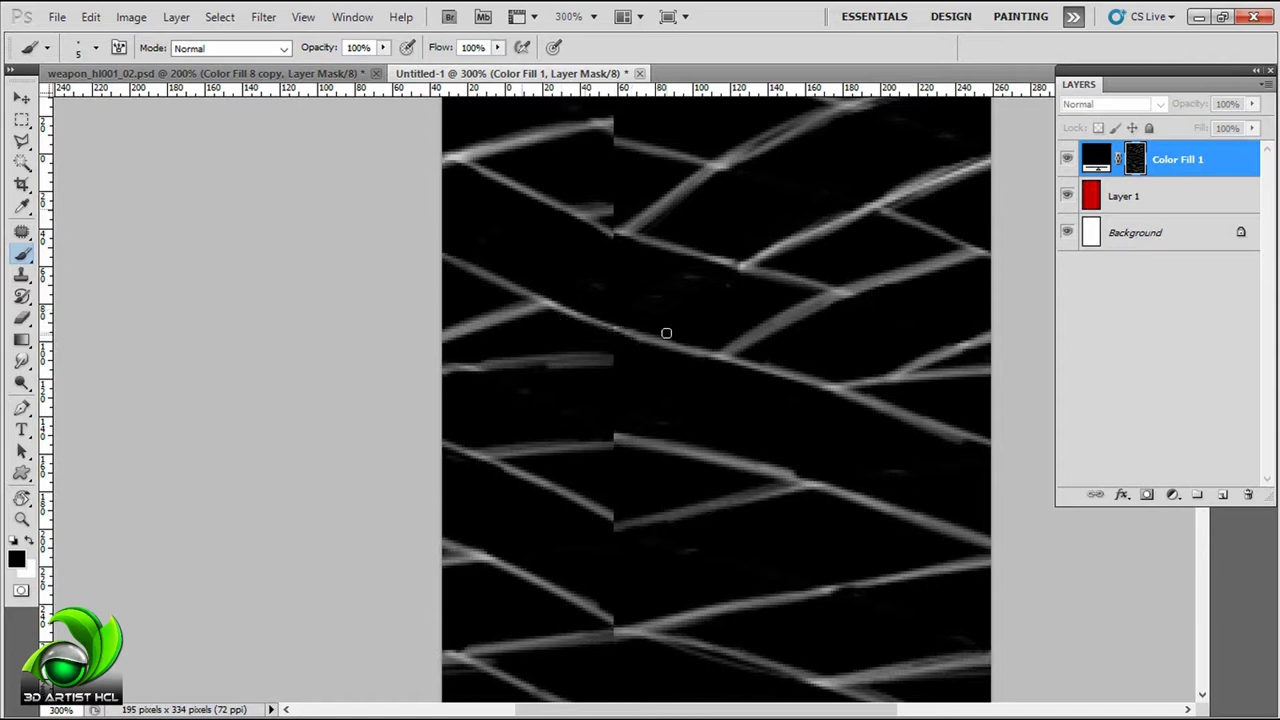
pyautogui.scroll(-3, 666, 332)
pyautogui.press('x')
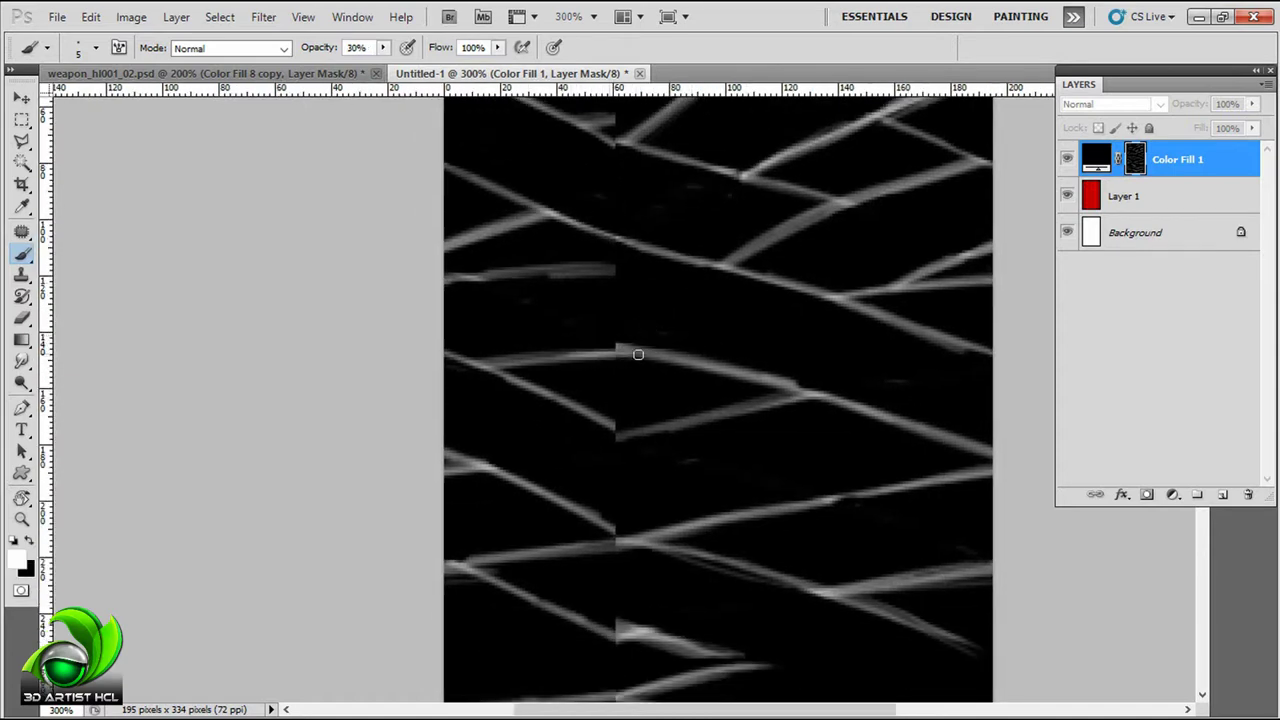
pyautogui.press('x')
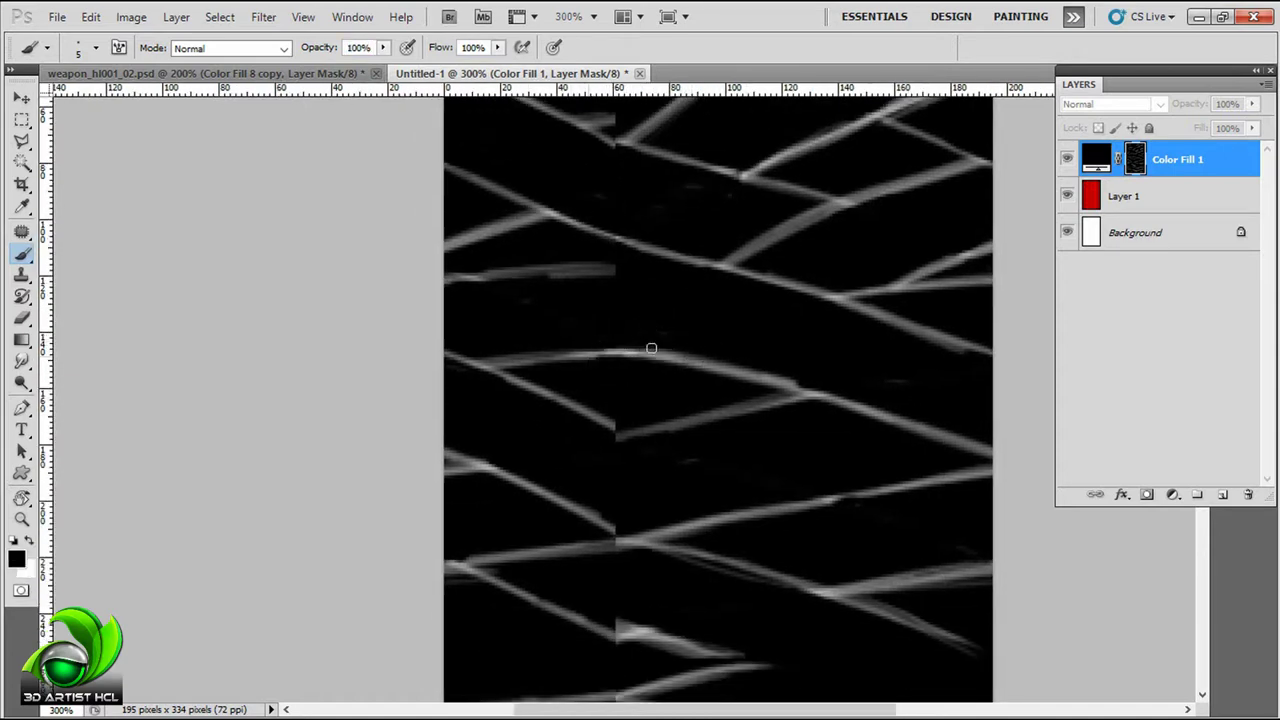
pyautogui.press('x')
pyautogui.scroll(-5, 660, 320)
pyautogui.keyDown('shift'); pyautogui.click(452, 320); pyautogui.keyUp('shift')
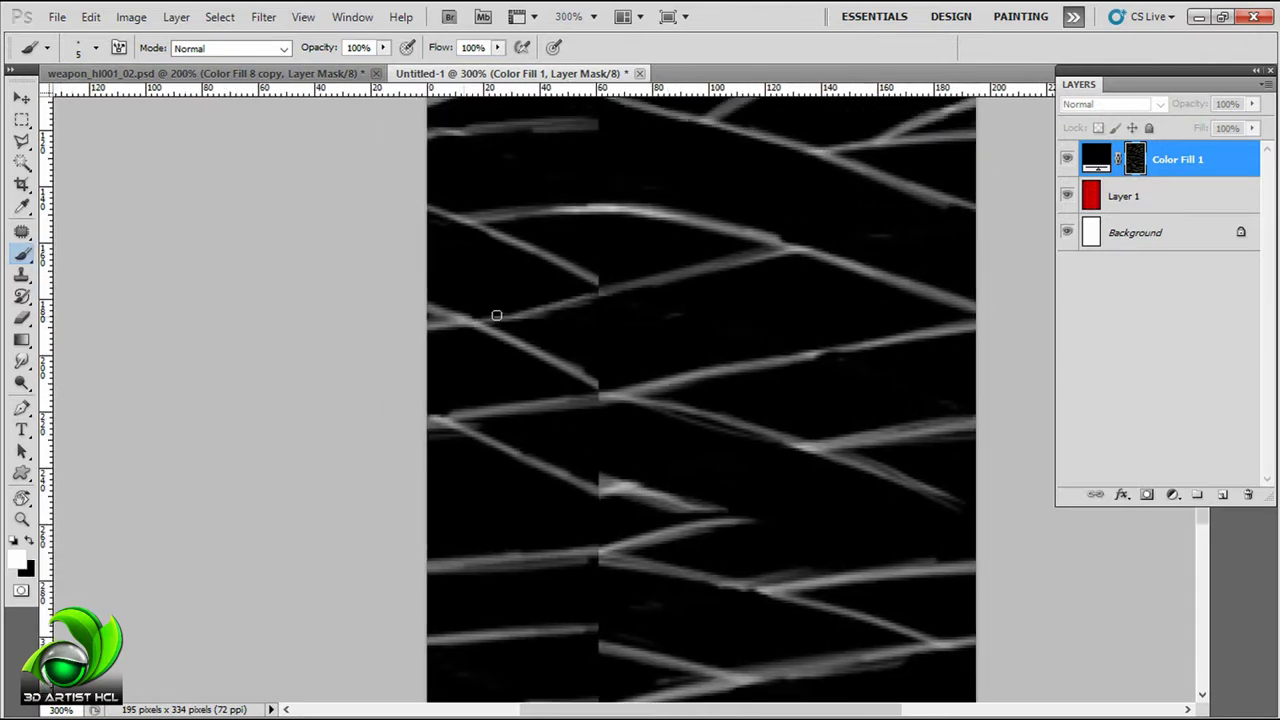
pyautogui.moveTo(496, 315)
pyautogui.mouseDown()
pyautogui.moveTo(600, 285)
pyautogui.moveTo(589, 268)
pyautogui.mouseUp()
pyautogui.press('x')
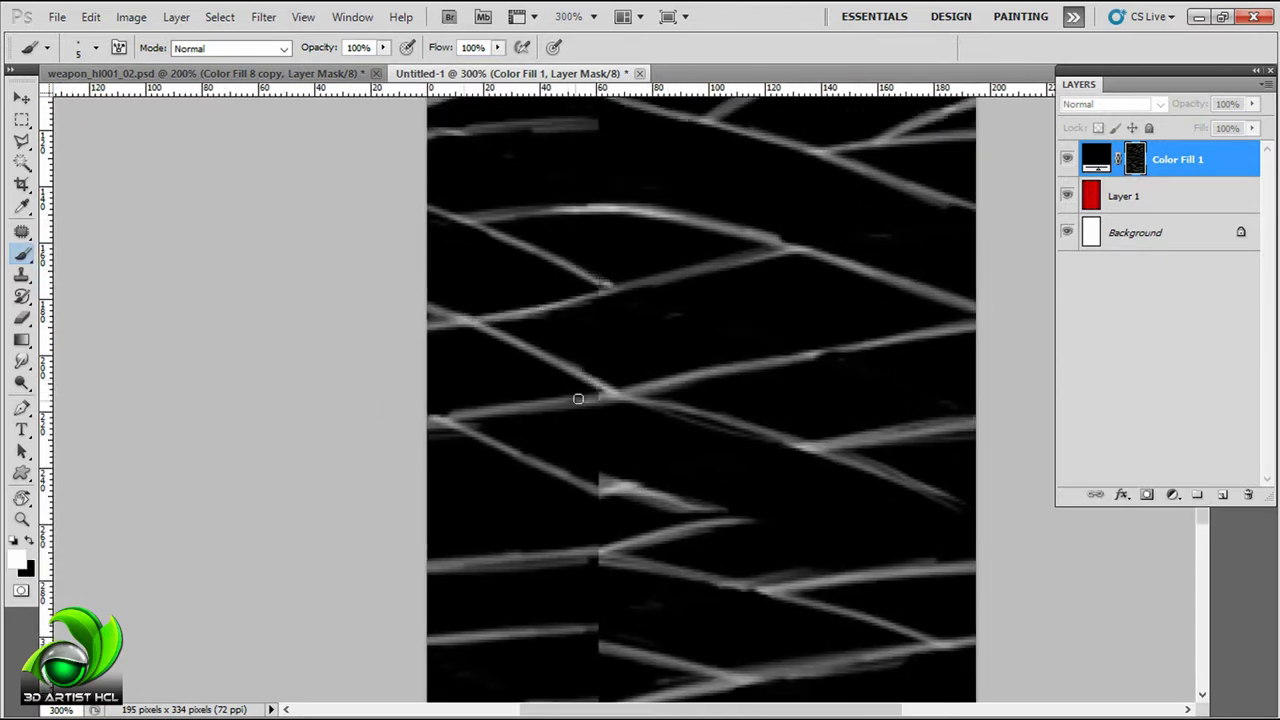
pyautogui.moveTo(578, 399); pyautogui.dragTo(485, 407)
pyautogui.hscroll(1, 700, 300)
pyautogui.press('x')
pyautogui.scroll(-3, 800, 250)
pyautogui.hscroll(1, 760, 235)
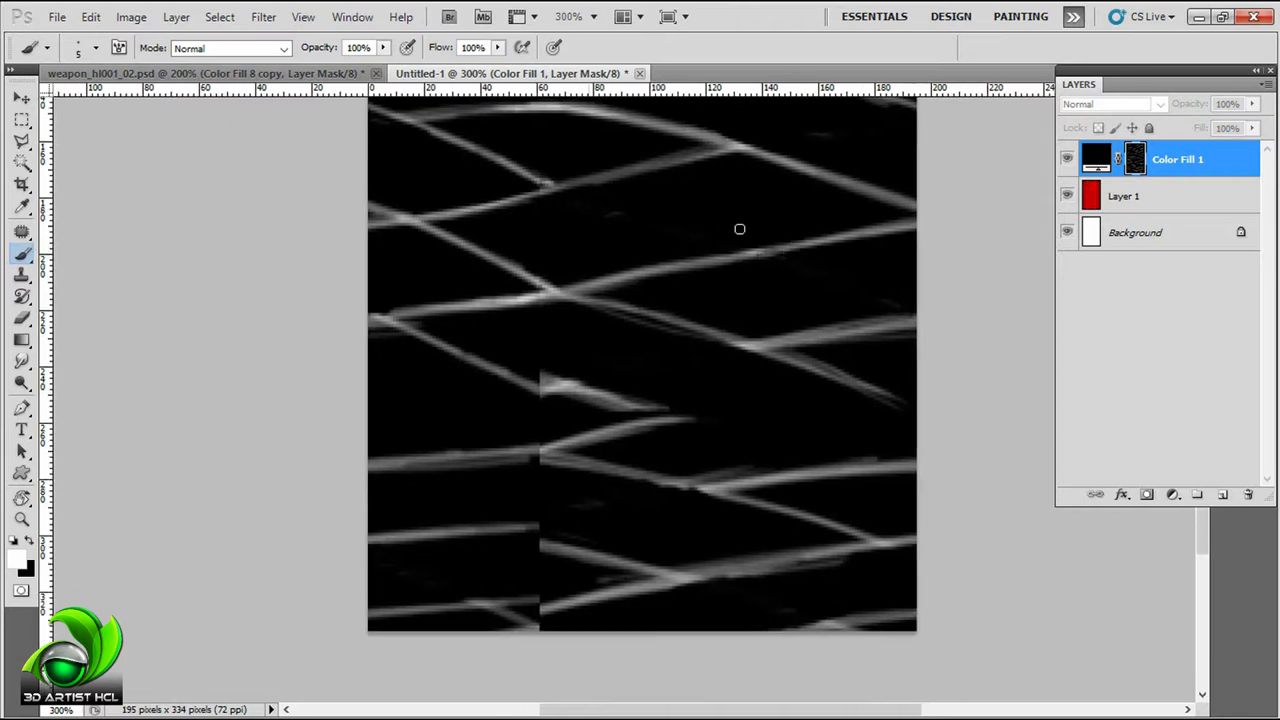
# Step: Keep painting out the seam, extending a strand to the right edge and undoing a stray stroke
pyautogui.press('x')
pyautogui.moveTo(580, 378)
pyautogui.mouseDown()
pyautogui.moveTo(509, 382)
pyautogui.moveTo(670, 405)
pyautogui.mouseUp()
pyautogui.press('x')
pyautogui.press('x')
pyautogui.moveTo(884, 231); pyautogui.dragTo(876, 221)
pyautogui.press('x')
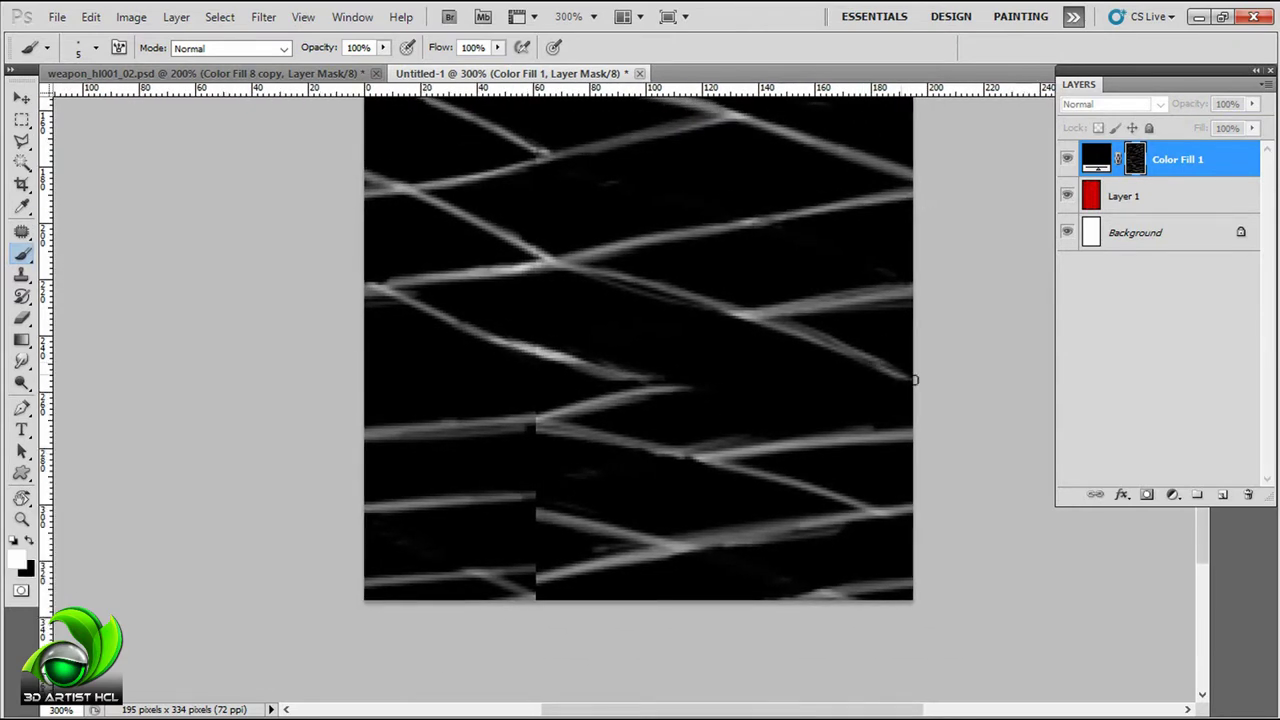
pyautogui.moveTo(381, 306); pyautogui.dragTo(441, 298)
pyautogui.press('x')
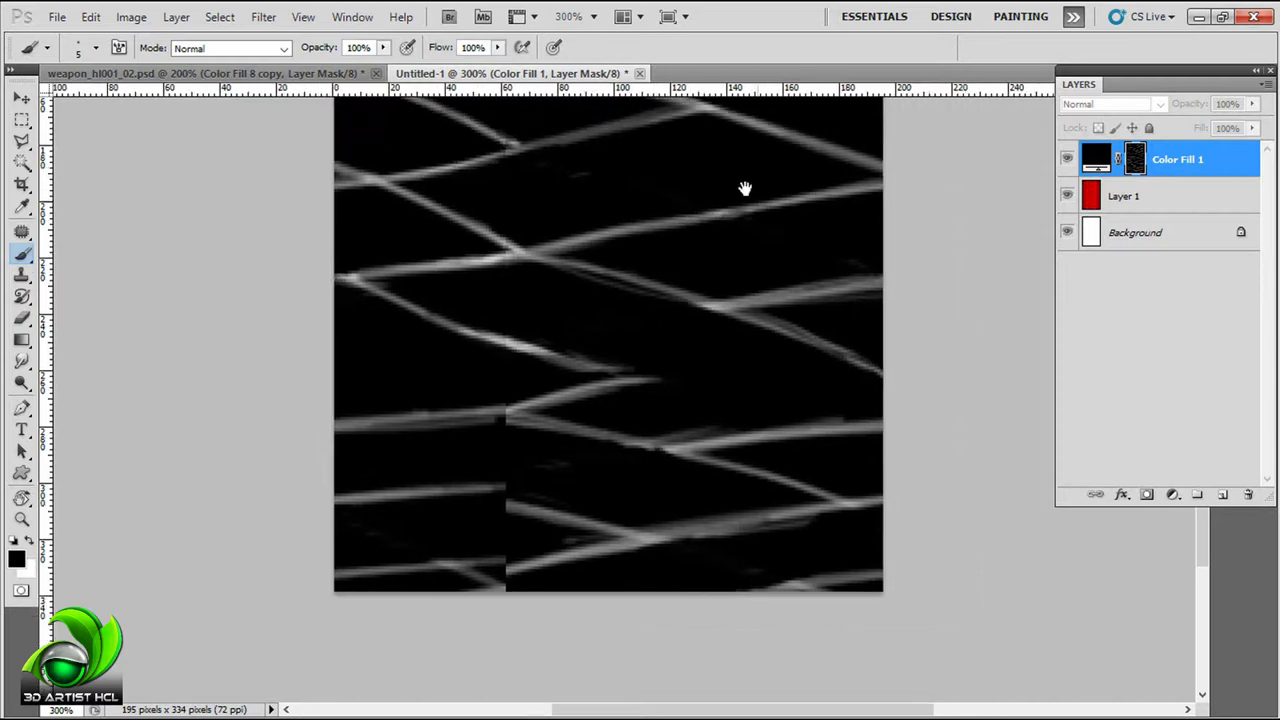
pyautogui.scroll(3, 743, 191)
pyautogui.moveTo(565, 290)
pyautogui.mouseDown()
pyautogui.moveTo(676, 290)
pyautogui.moveTo(650, 290)
pyautogui.mouseUp()
pyautogui.moveTo(786, 286)
pyautogui.mouseDown()
pyautogui.moveTo(693, 268)
pyautogui.moveTo(703, 238)
pyautogui.mouseUp()
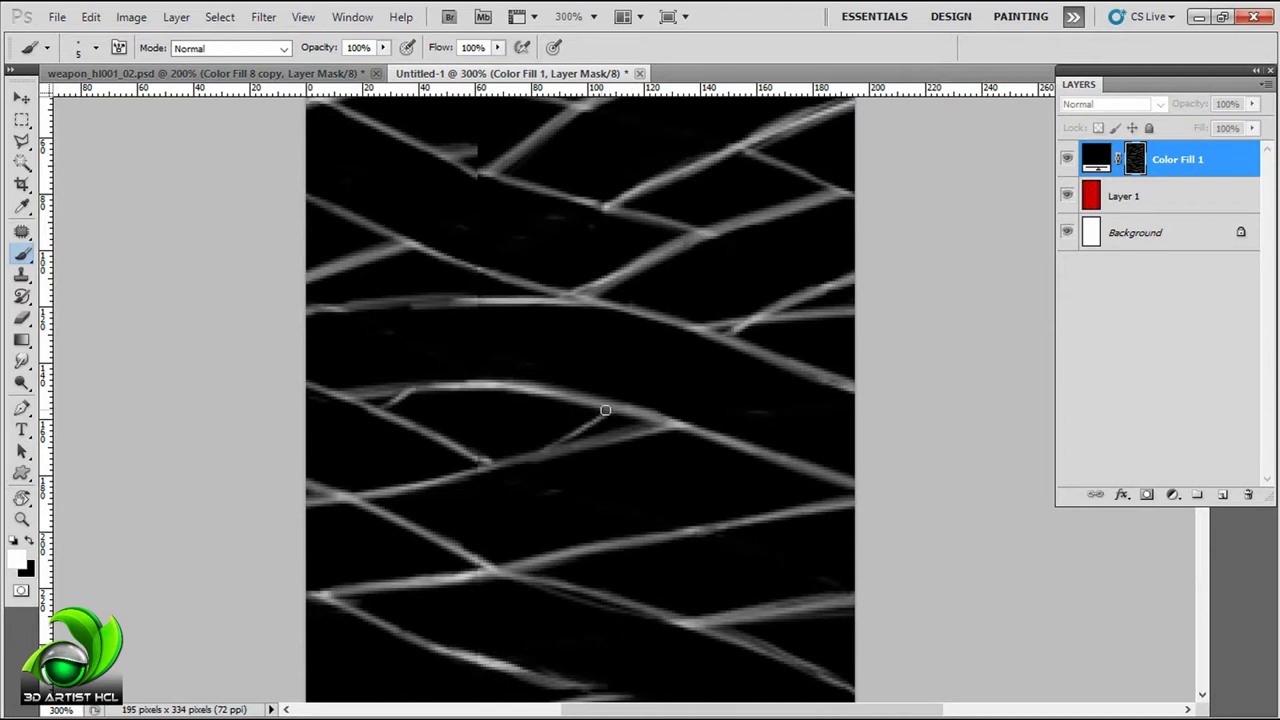
pyautogui.hotkey('ctrl', 'z')
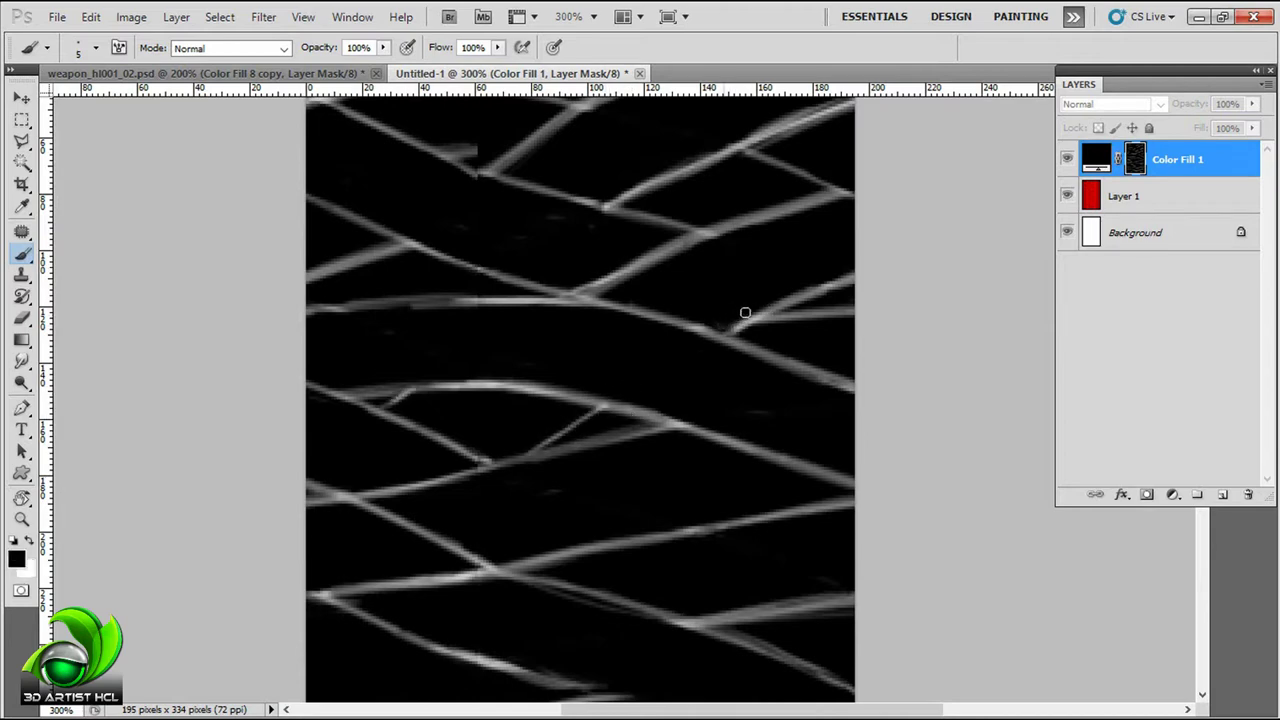
pyautogui.moveTo(455, 264)
pyautogui.mouseDown()
pyautogui.moveTo(497, 289)
pyautogui.moveTo(529, 236)
pyautogui.moveTo(428, 200)
pyautogui.moveTo(523, 249)
pyautogui.mouseUp()
# Step: Repaint the strands crossing the middle of the tile, alternating white and black
pyautogui.press('x')
pyautogui.press('x')
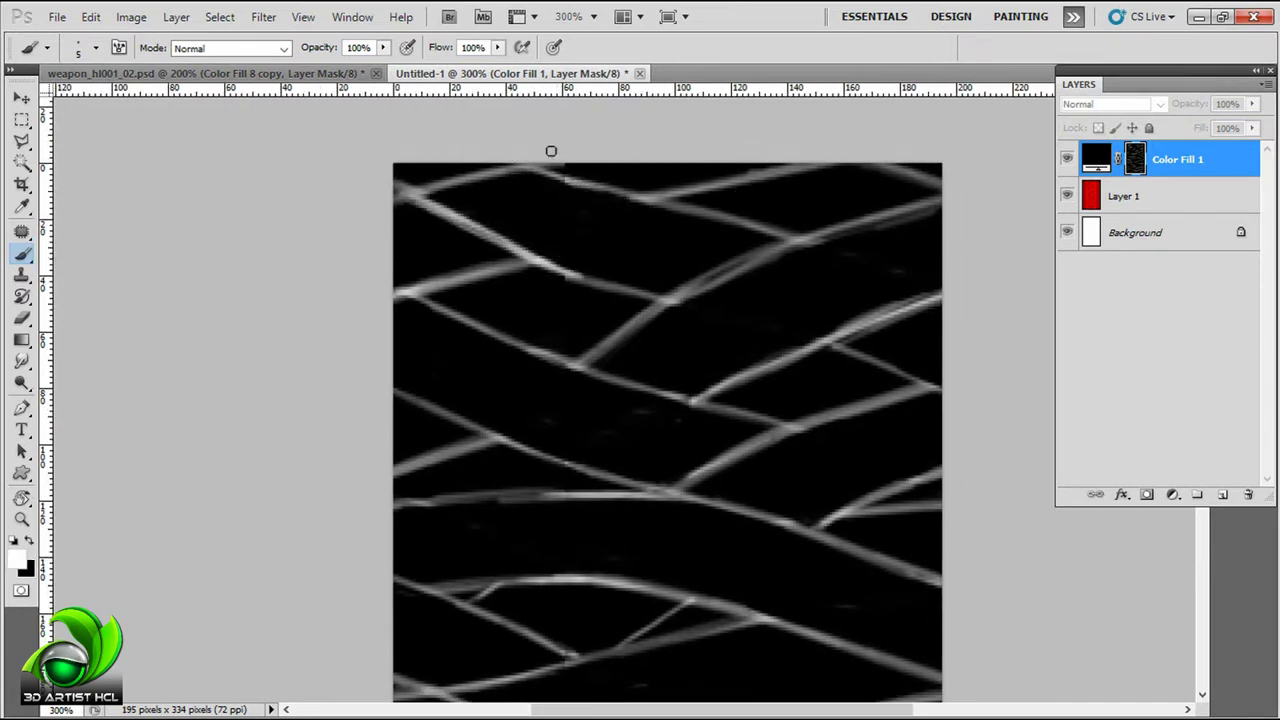
pyautogui.moveTo(551, 149); pyautogui.dragTo(544, 170)
pyautogui.press('x')
pyautogui.press('x')
pyautogui.press('x')
pyautogui.press('x')
pyautogui.moveTo(600, 285); pyautogui.dragTo(568, 261)
pyautogui.press('x')
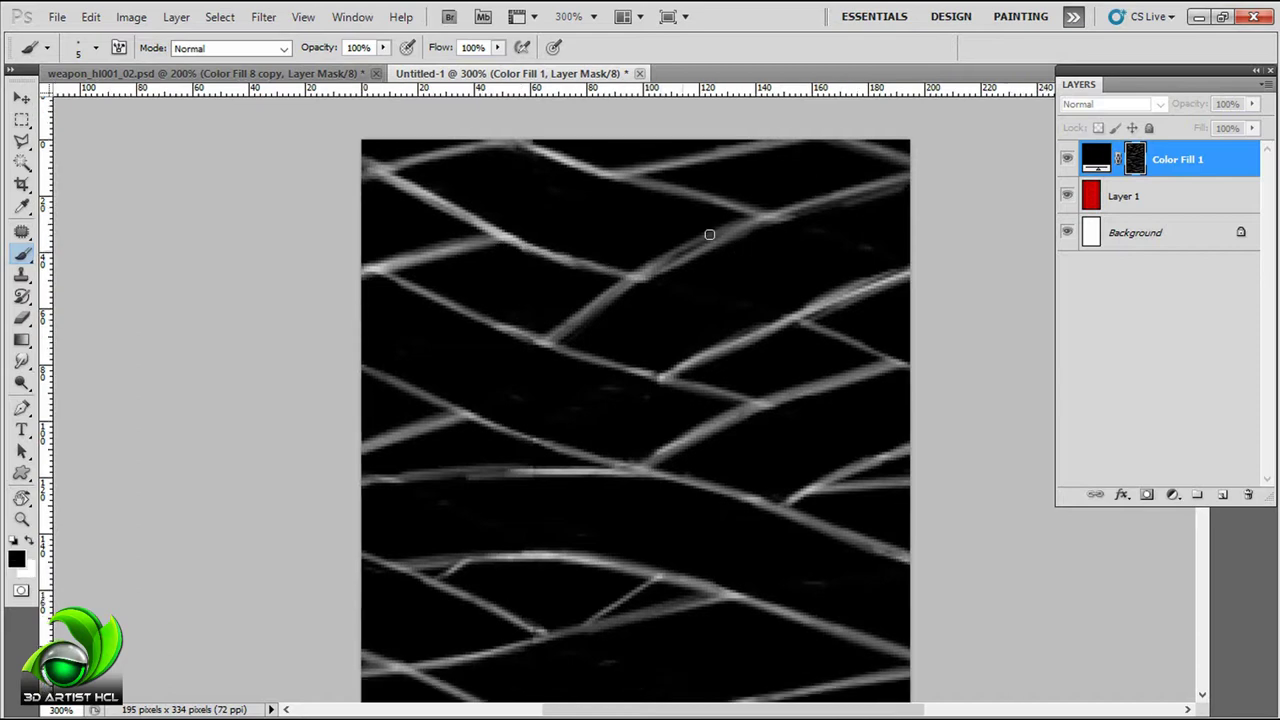
pyautogui.press('x')
pyautogui.press('x')
pyautogui.moveTo(726, 480); pyautogui.dragTo(766, 289)
pyautogui.press('x')
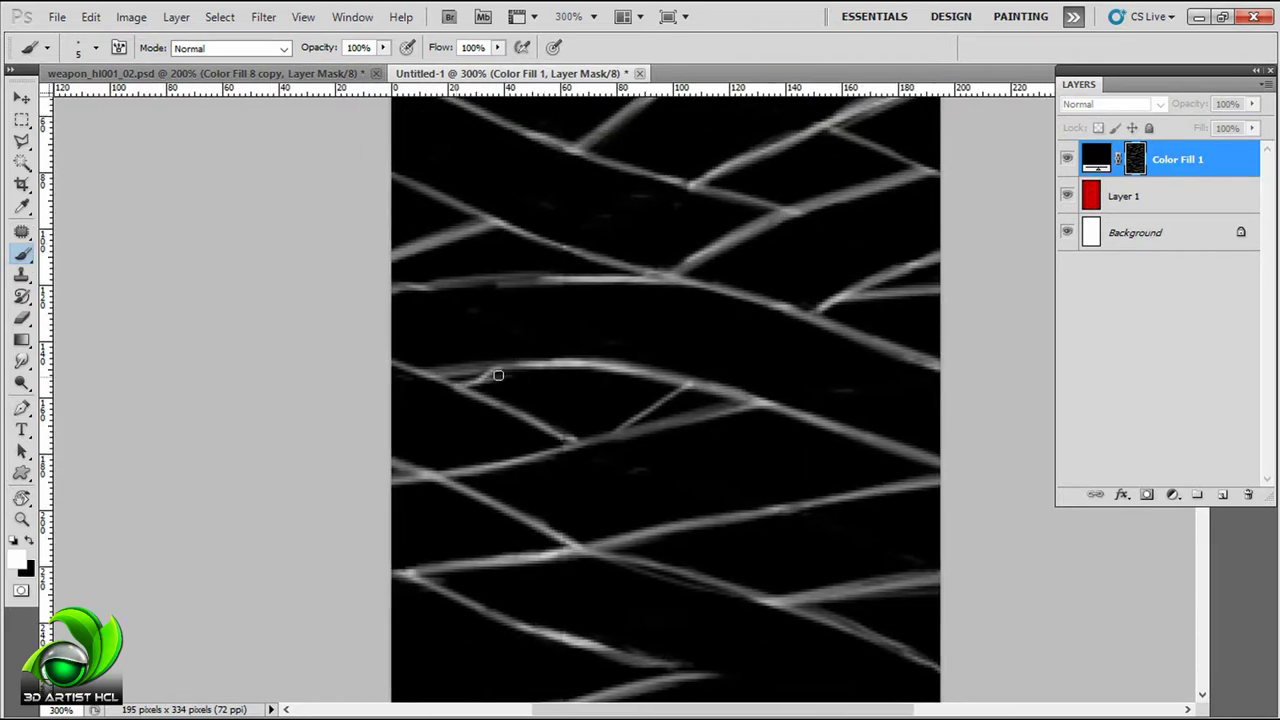
pyautogui.press('x')
pyautogui.moveTo(491, 371)
pyautogui.mouseDown()
pyautogui.moveTo(447, 380)
pyautogui.moveTo(629, 371)
pyautogui.moveTo(431, 366)
pyautogui.moveTo(710, 378)
pyautogui.mouseUp()
pyautogui.press('x')
pyautogui.moveTo(430, 310); pyautogui.dragTo(422, 242)
pyautogui.moveTo(563, 314); pyautogui.dragTo(400, 380)
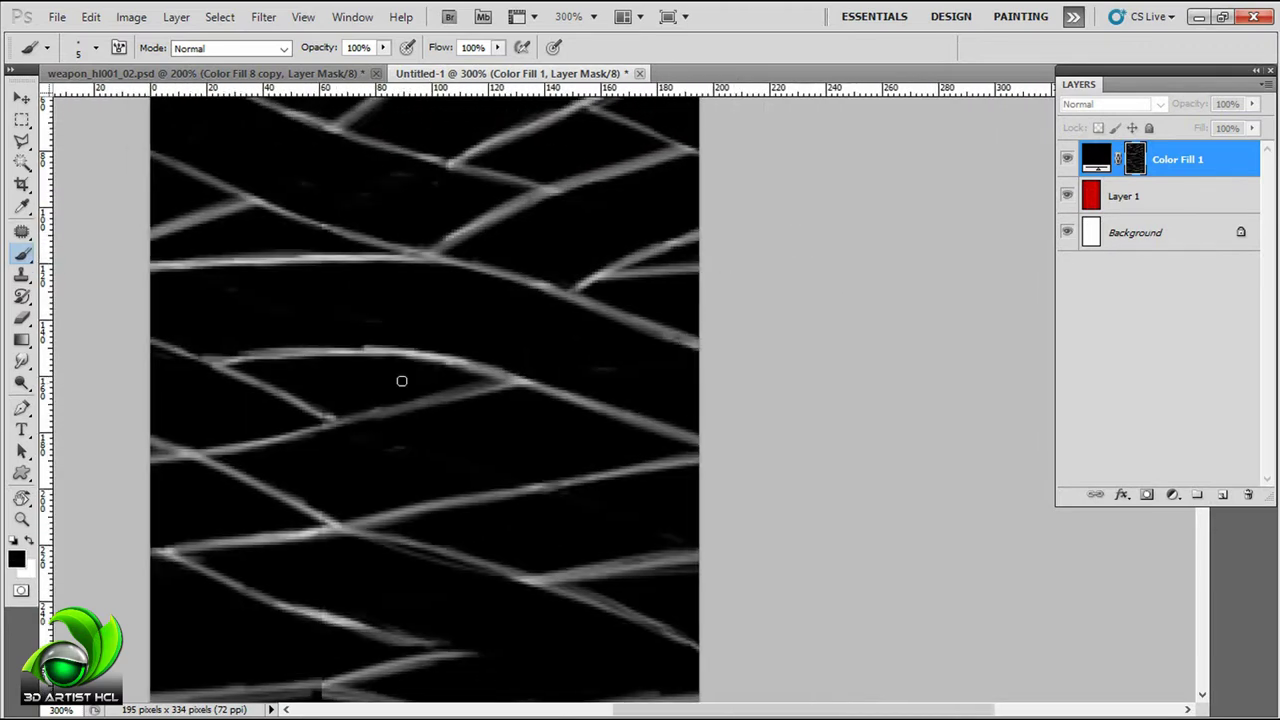
pyautogui.press('x')
pyautogui.moveTo(481, 375)
pyautogui.mouseDown()
pyautogui.moveTo(388, 405)
pyautogui.moveTo(490, 376)
pyautogui.mouseUp()
# Step: Add a thin and a long diagonal strand toward the right edge, redrawing one after undo
pyautogui.moveTo(767, 281); pyautogui.dragTo(760, 223)
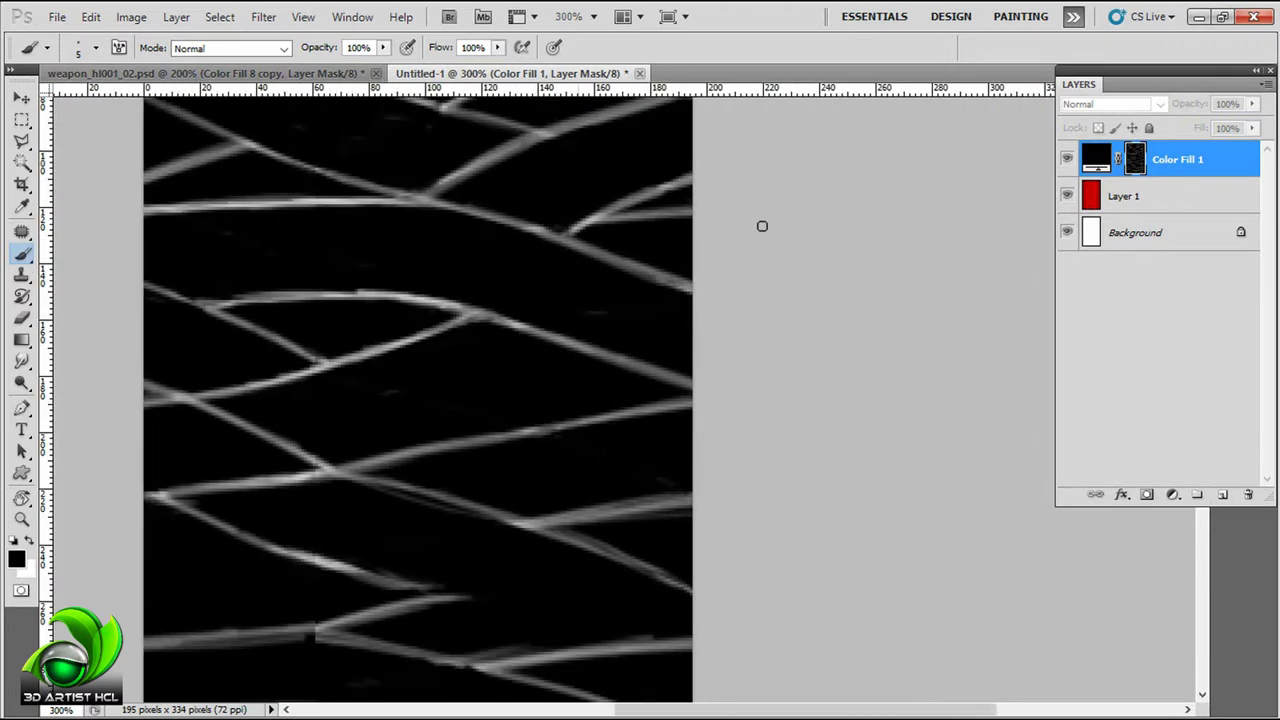
pyautogui.press('x')
pyautogui.moveTo(648, 223)
pyautogui.mouseDown()
pyautogui.moveTo(688, 207)
pyautogui.moveTo(648, 222)
pyautogui.mouseUp()
pyautogui.press('x')
pyautogui.press('x')
pyautogui.moveTo(540, 397); pyautogui.dragTo(590, 357)
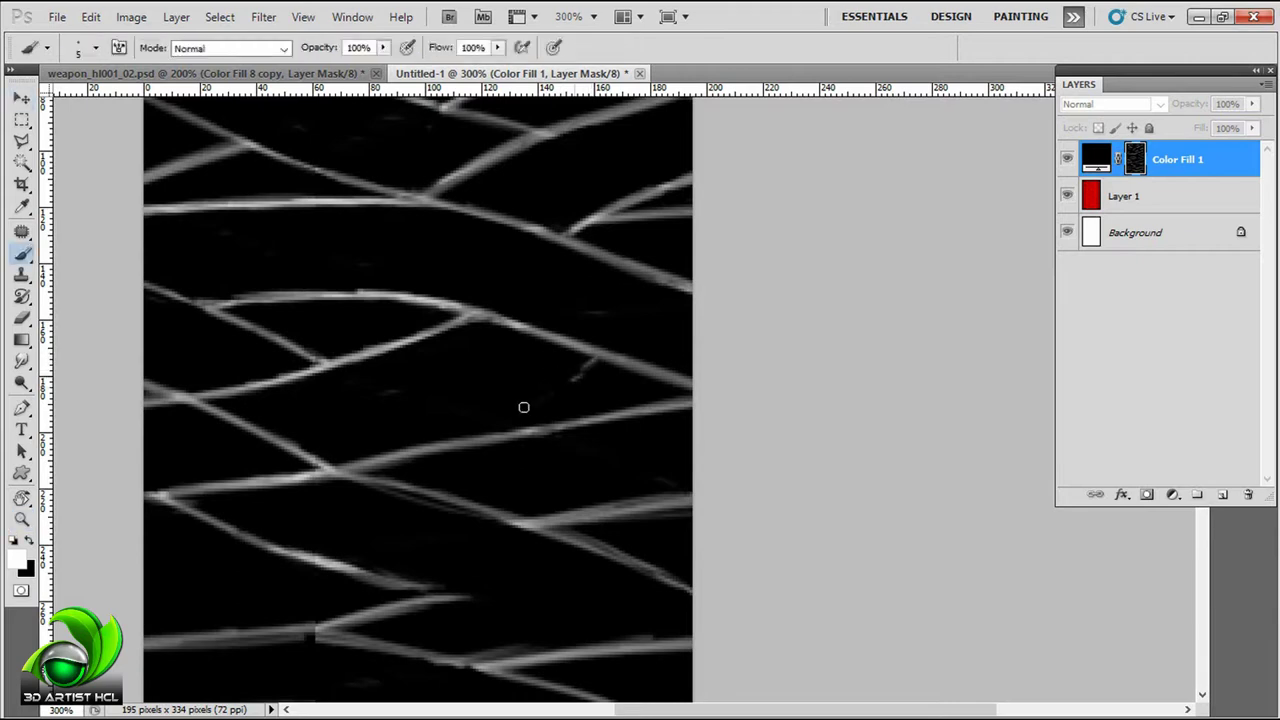
pyautogui.moveTo(495, 430); pyautogui.dragTo(600, 357)
pyautogui.hotkey('ctrl', 'z')
pyautogui.moveTo(487, 433); pyautogui.dragTo(617, 358)
pyautogui.moveTo(532, 417); pyautogui.dragTo(565, 246)
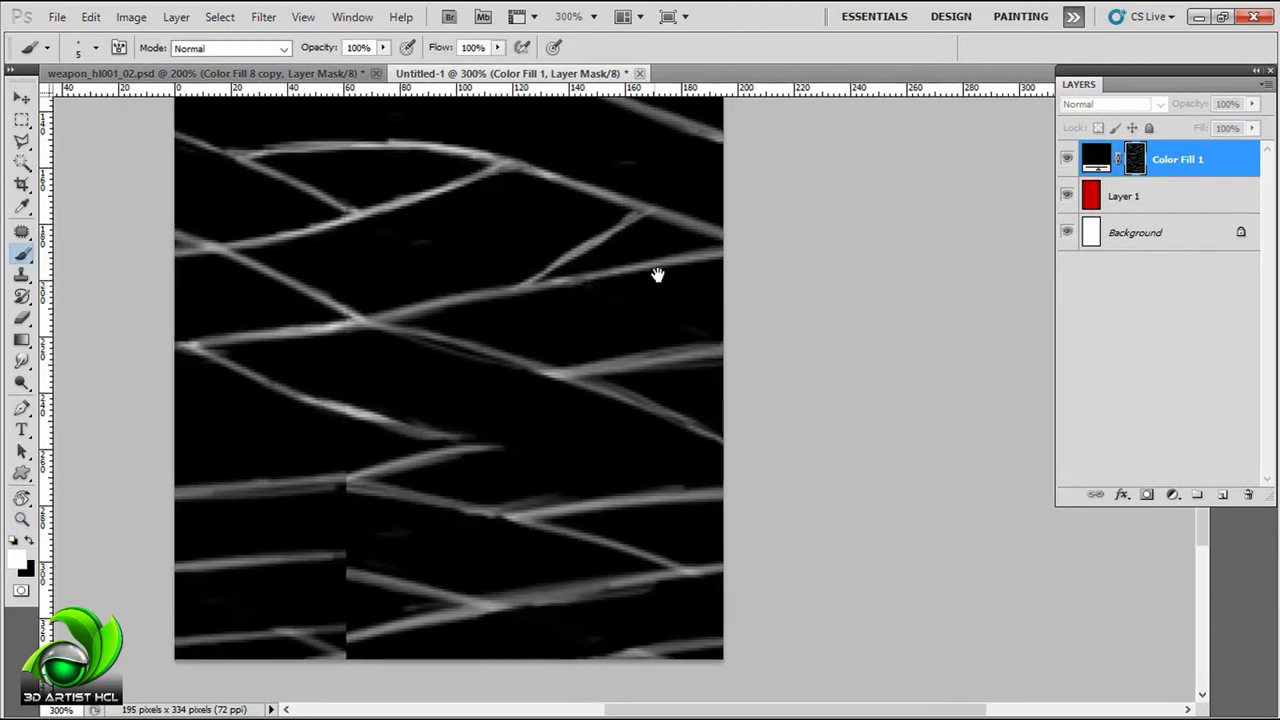
pyautogui.moveTo(378, 392); pyautogui.dragTo(718, 540)
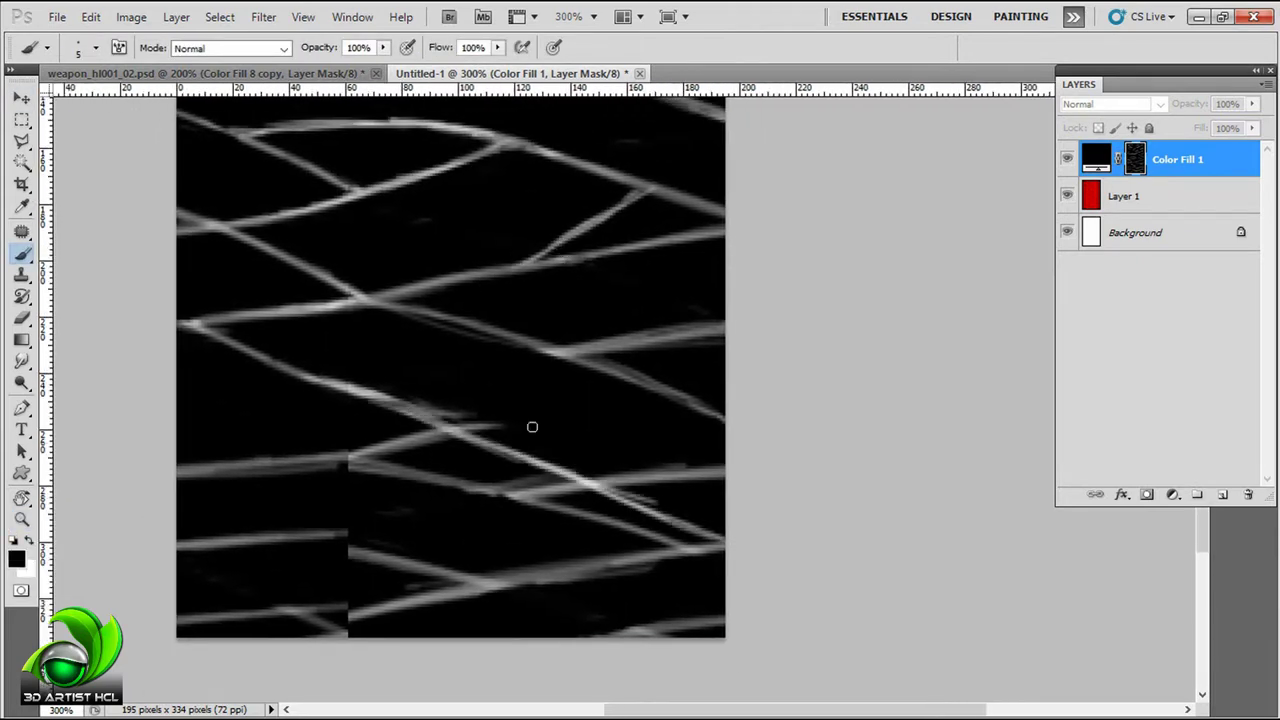
# Step: Tilt the view and paint out stray, grey and bright diagonal strands in black
pyautogui.press('x')
pyautogui.moveTo(300, 262)
pyautogui.mouseDown()
pyautogui.moveTo(400, 305)
pyautogui.moveTo(383, 295)
pyautogui.moveTo(734, 300)
pyautogui.mouseUp()
pyautogui.press('x')
pyautogui.press('x')
pyautogui.press('x')
pyautogui.moveTo(420, 283); pyautogui.dragTo(543, 325)
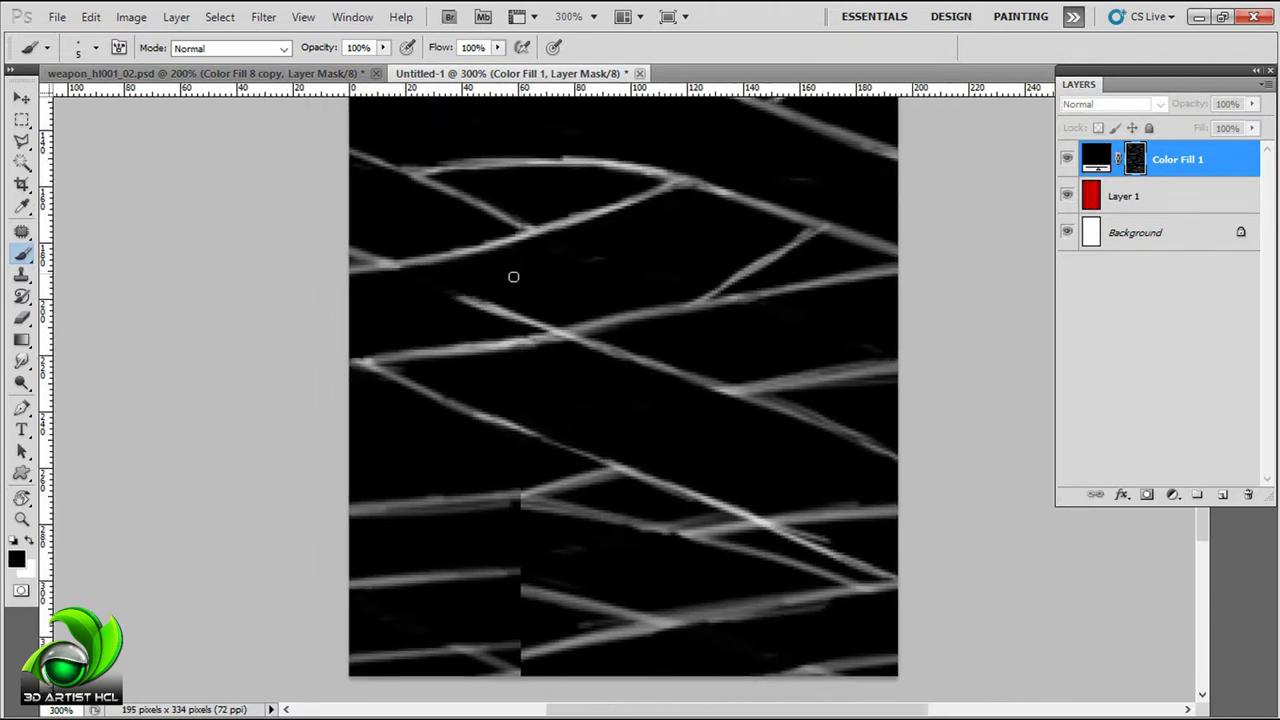
pyautogui.press('x')
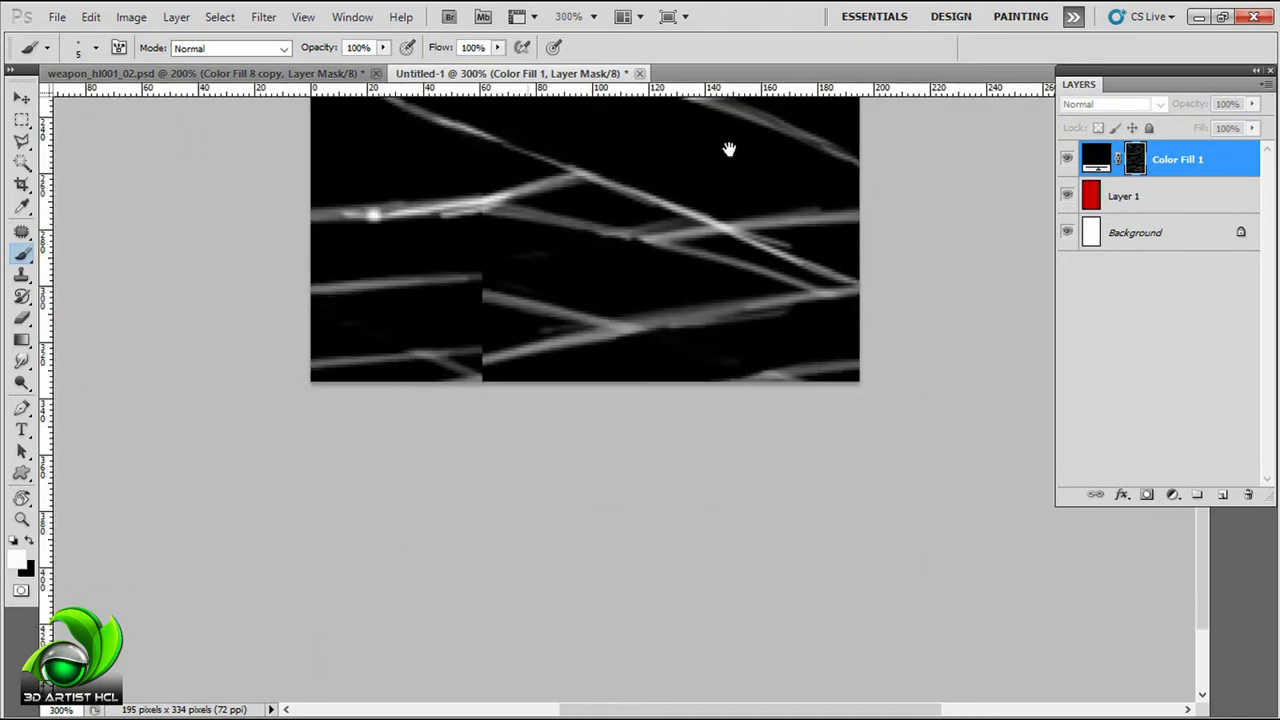
pyautogui.moveTo(729, 143); pyautogui.dragTo(572, 262)
pyautogui.moveTo(660, 212)
pyautogui.mouseDown()
pyautogui.moveTo(355, 380)
pyautogui.moveTo(551, 283)
pyautogui.moveTo(385, 359)
pyautogui.moveTo(458, 315)
pyautogui.mouseUp()
pyautogui.hotkey('ctrl', 'z')
pyautogui.press('x')
pyautogui.moveTo(546, 242)
pyautogui.mouseDown()
pyautogui.moveTo(460, 245)
pyautogui.moveTo(304, 300)
pyautogui.moveTo(583, 235)
pyautogui.mouseUp()
pyautogui.moveTo(660, 210); pyautogui.dragTo(450, 335)
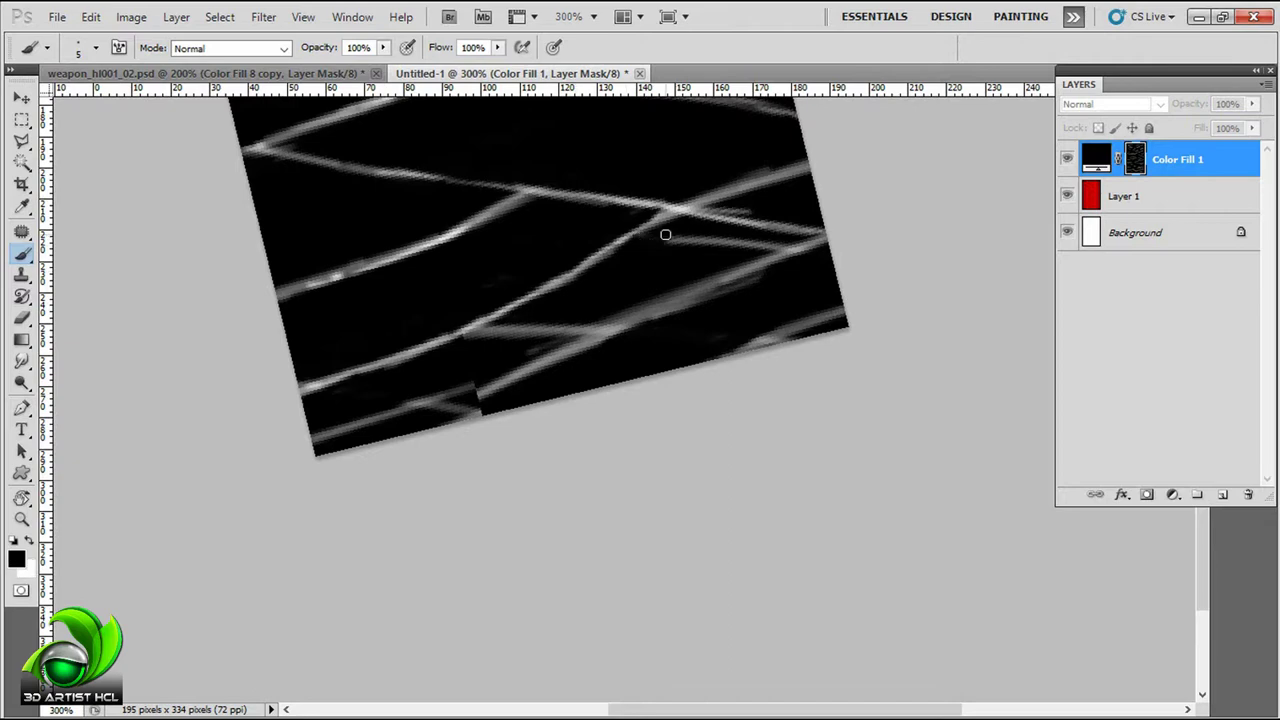
pyautogui.moveTo(665, 234); pyautogui.dragTo(785, 248)
pyautogui.press('Escape')
# Step: Clean up the bottom edge with a new diagonal strand, then zoom out to 200%
pyautogui.press('x')
pyautogui.moveTo(690, 360); pyautogui.dragTo(745, 370)
pyautogui.scroll(-1, 682, 344)
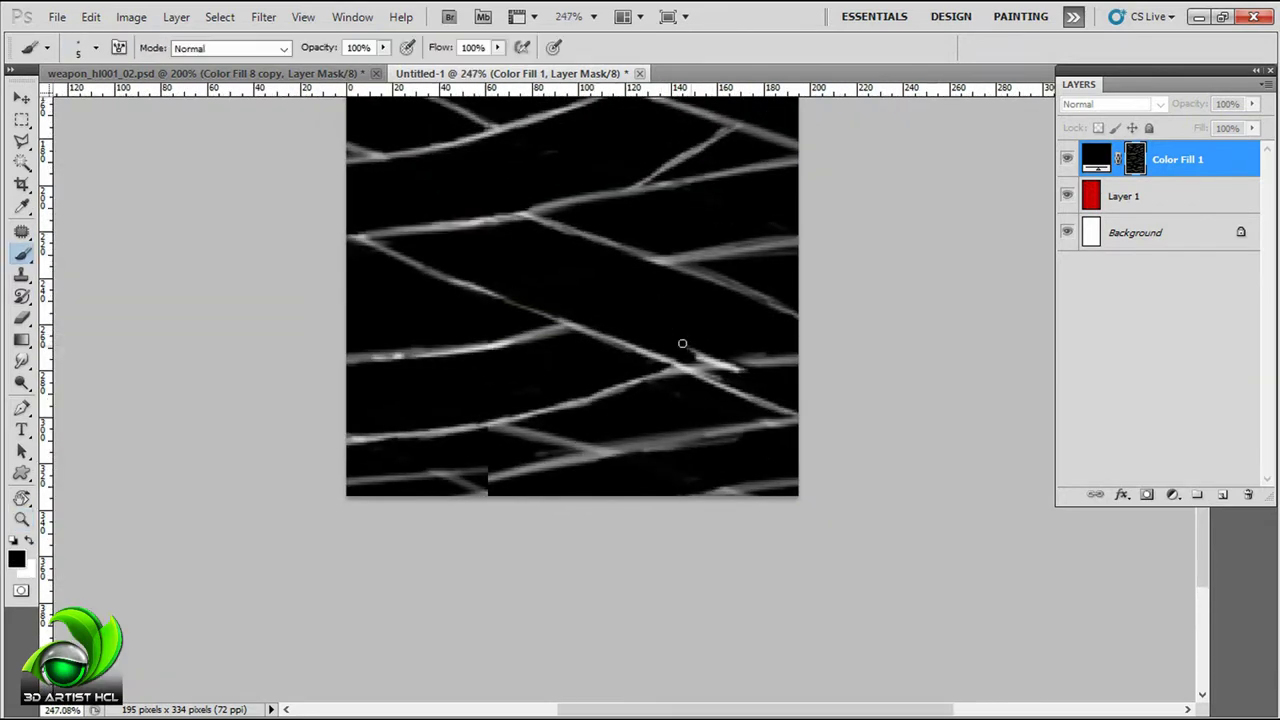
pyautogui.moveTo(682, 344); pyautogui.dragTo(767, 381)
pyautogui.scroll(-2, 832, 370)
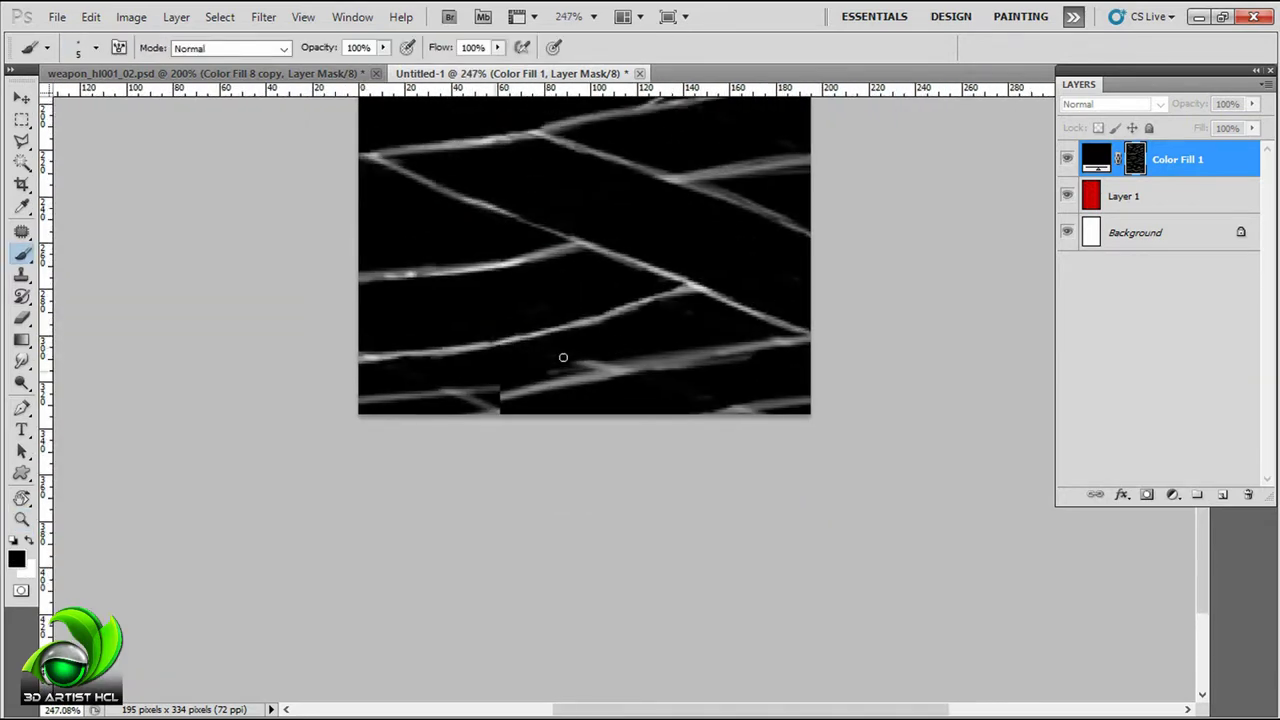
pyautogui.moveTo(563, 357)
pyautogui.mouseDown()
pyautogui.moveTo(374, 406)
pyautogui.moveTo(803, 343)
pyautogui.moveTo(737, 408)
pyautogui.mouseUp()
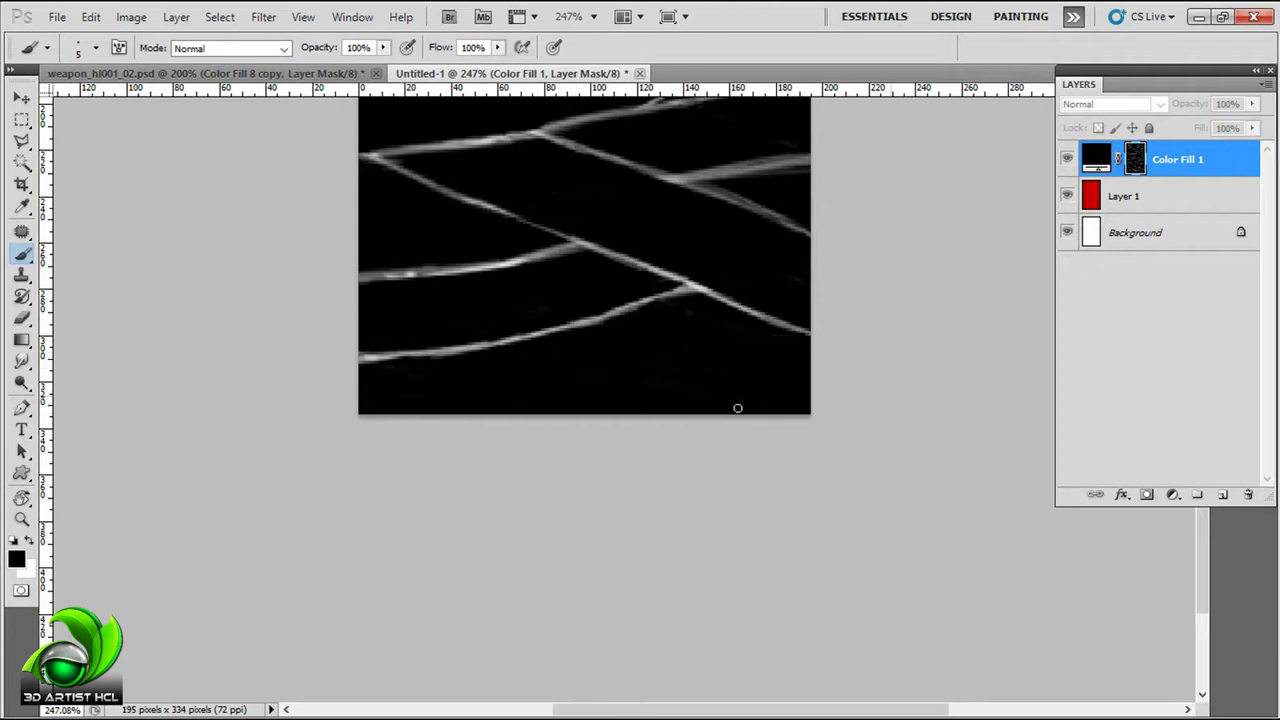
pyautogui.press('x')
pyautogui.moveTo(560, 335); pyautogui.dragTo(775, 412)
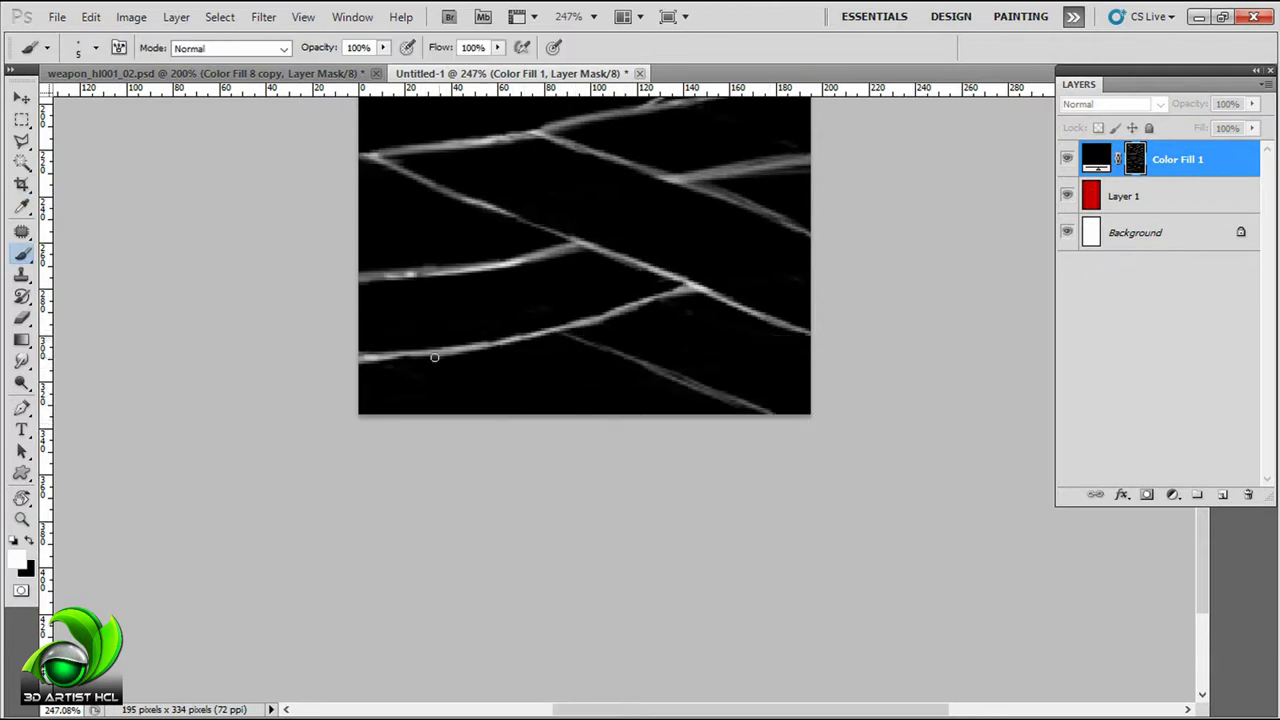
pyautogui.scroll(3, 578, 320)
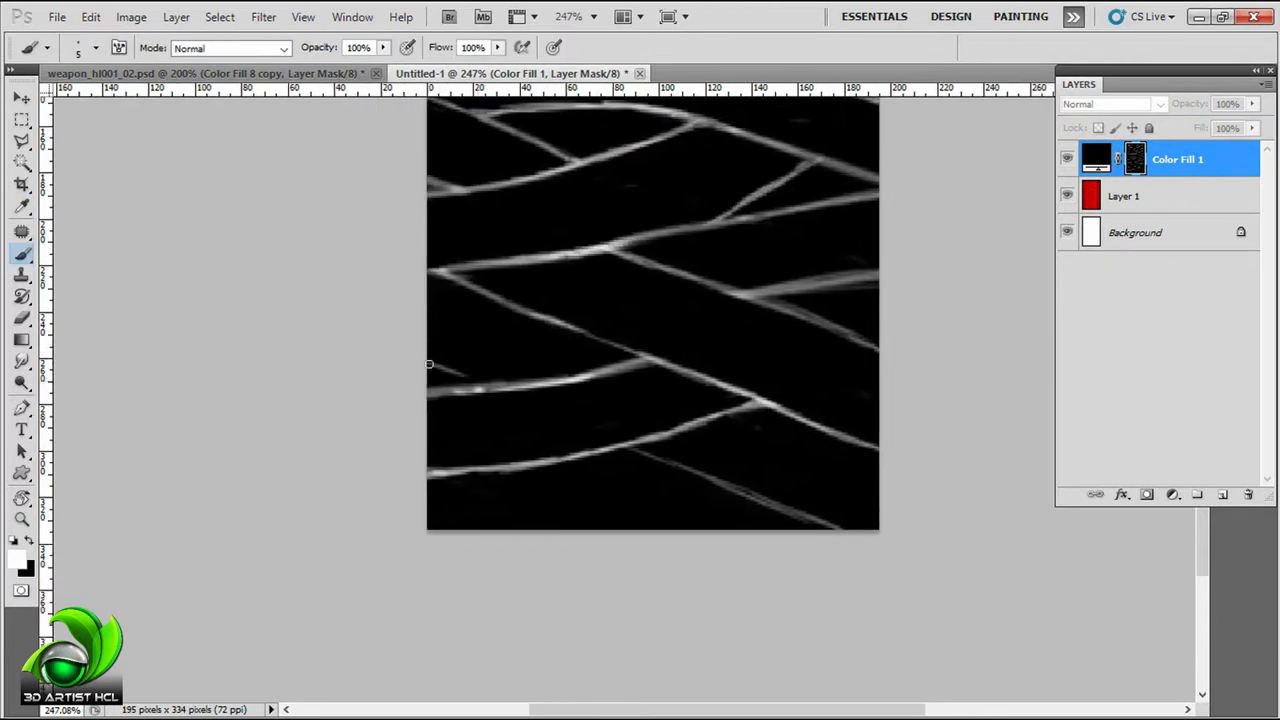
pyautogui.moveTo(846, 379); pyautogui.dragTo(844, 245)
pyautogui.moveTo(630, 389); pyautogui.dragTo(651, 323)
pyautogui.scroll(10, 671, 291)
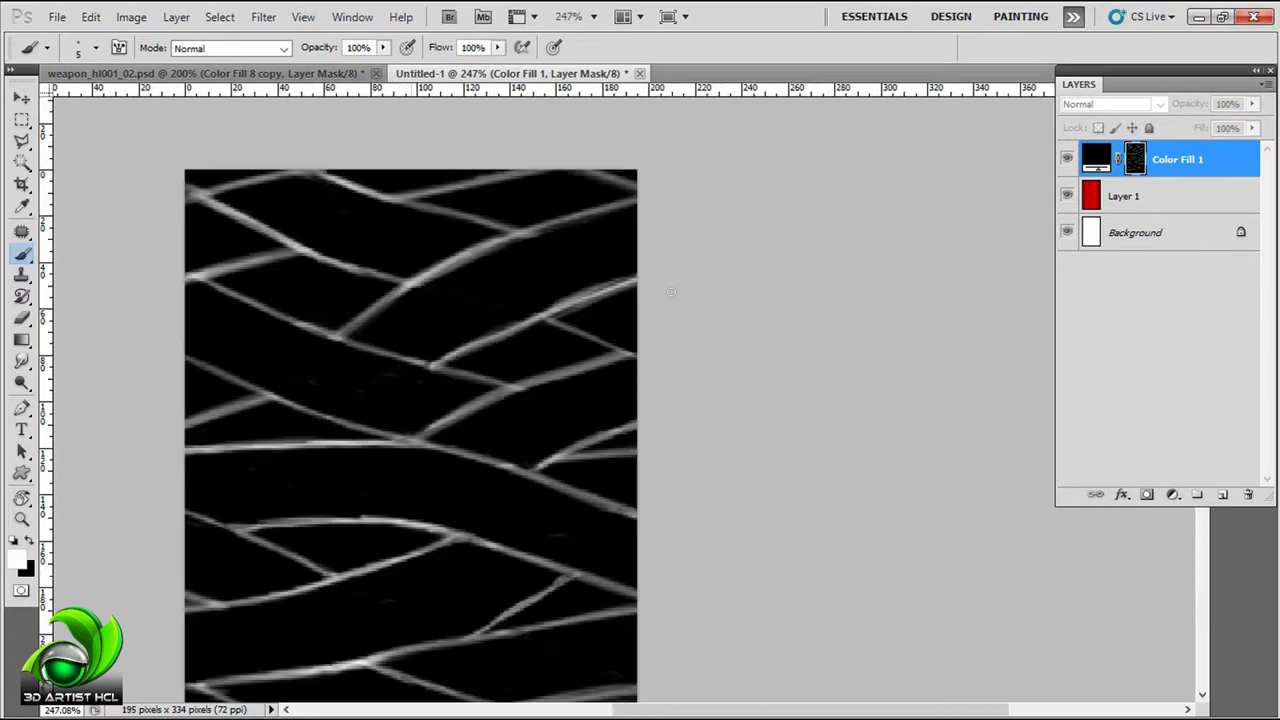
pyautogui.hotkey('ctrl', '-')
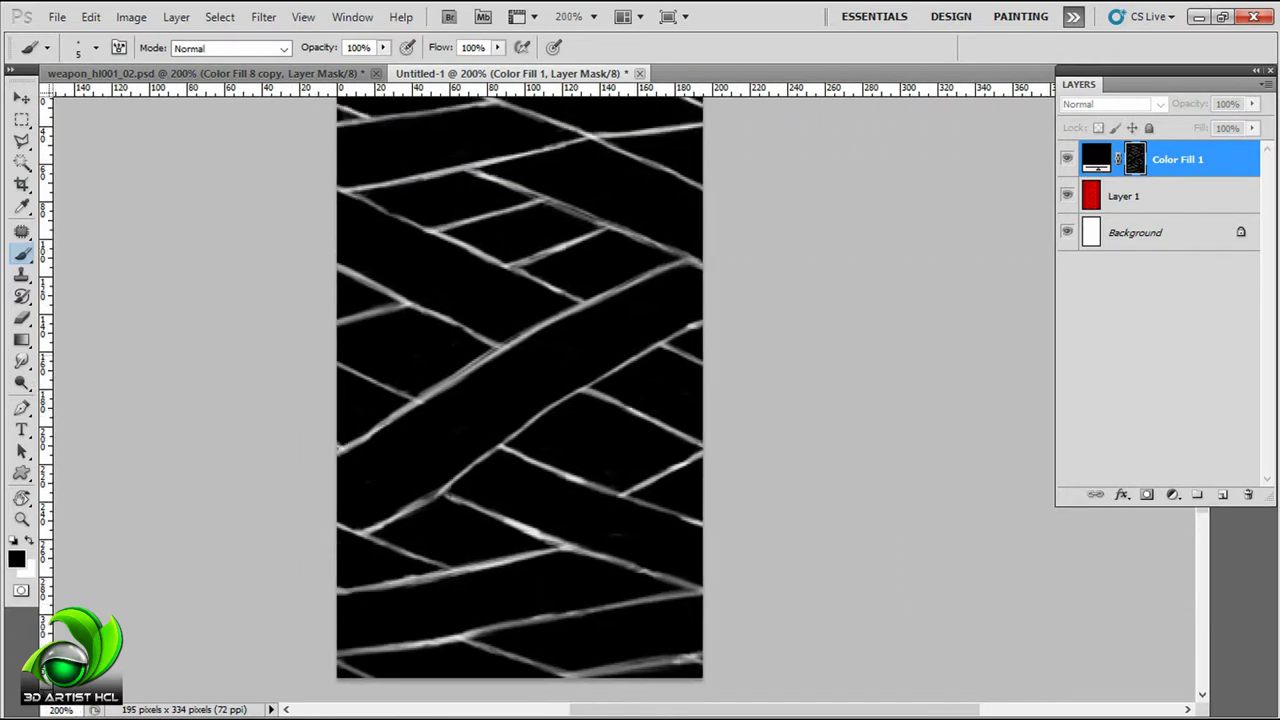
# Step: Paint white strands along the pattern's top edge to finish the seamless tile
pyautogui.moveTo(454, 375); pyautogui.dragTo(496, 294)
pyautogui.press('x')
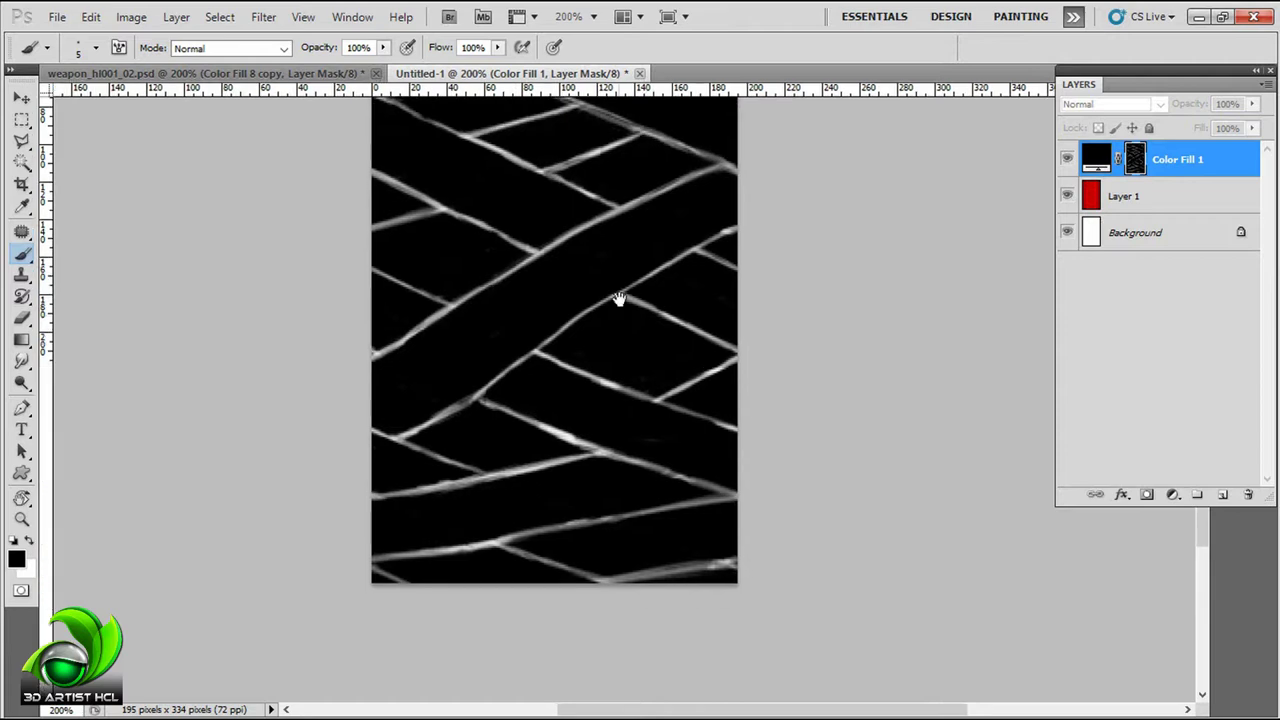
pyautogui.press('x')
pyautogui.moveTo(849, 132); pyautogui.dragTo(790, 212)
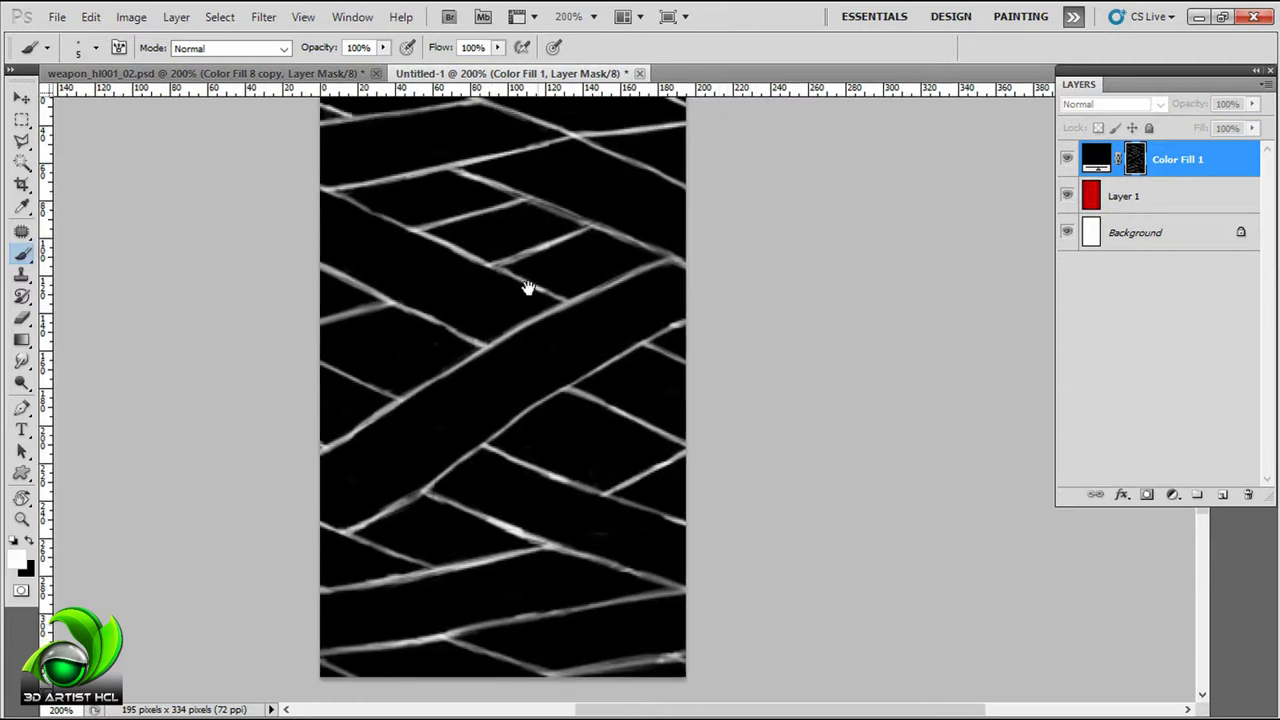
pyautogui.moveTo(528, 288)
pyautogui.mouseDown()
pyautogui.moveTo(889, 231)
pyautogui.moveTo(766, 289)
pyautogui.moveTo(663, 297)
pyautogui.moveTo(714, 289)
pyautogui.moveTo(718, 274)
pyautogui.moveTo(732, 382)
pyautogui.mouseUp()
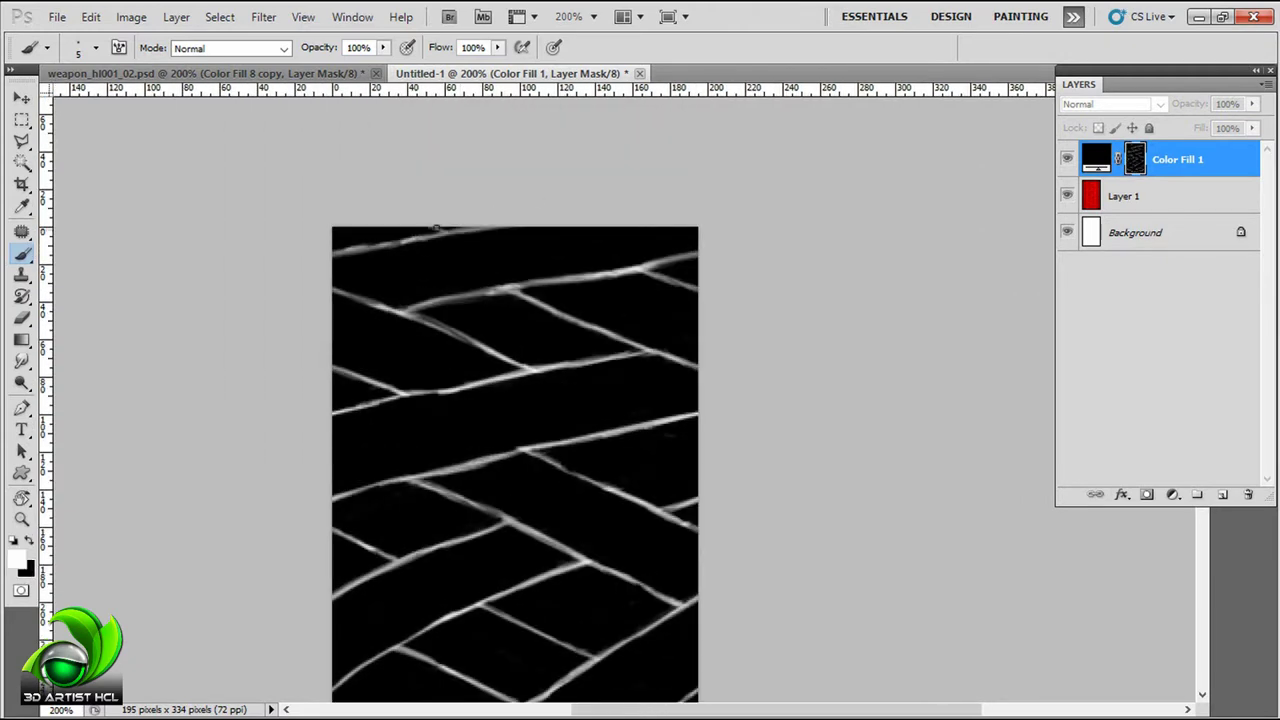
pyautogui.moveTo(436, 228); pyautogui.dragTo(408, 231)
pyautogui.press('x')
pyautogui.press('x')
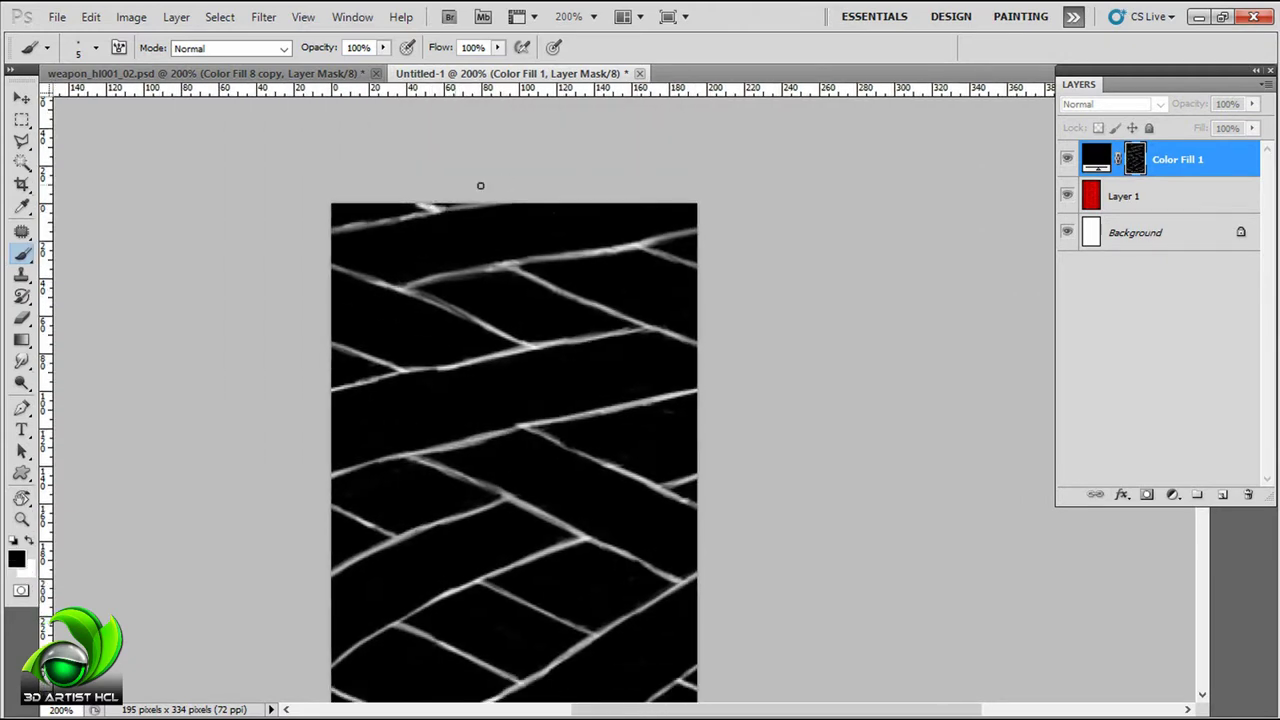
pyautogui.scroll(-5, 480, 190)
pyautogui.press('x')
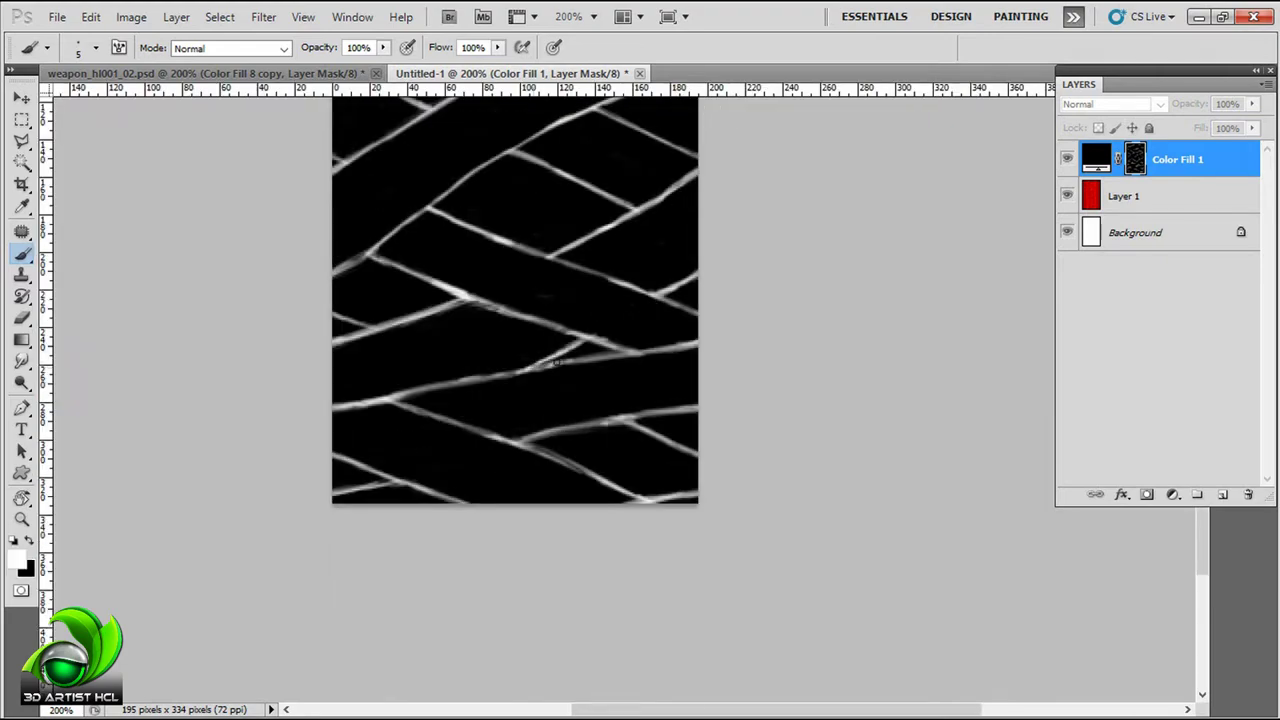
pyautogui.press('x')
pyautogui.moveTo(746, 251); pyautogui.dragTo(592, 232)
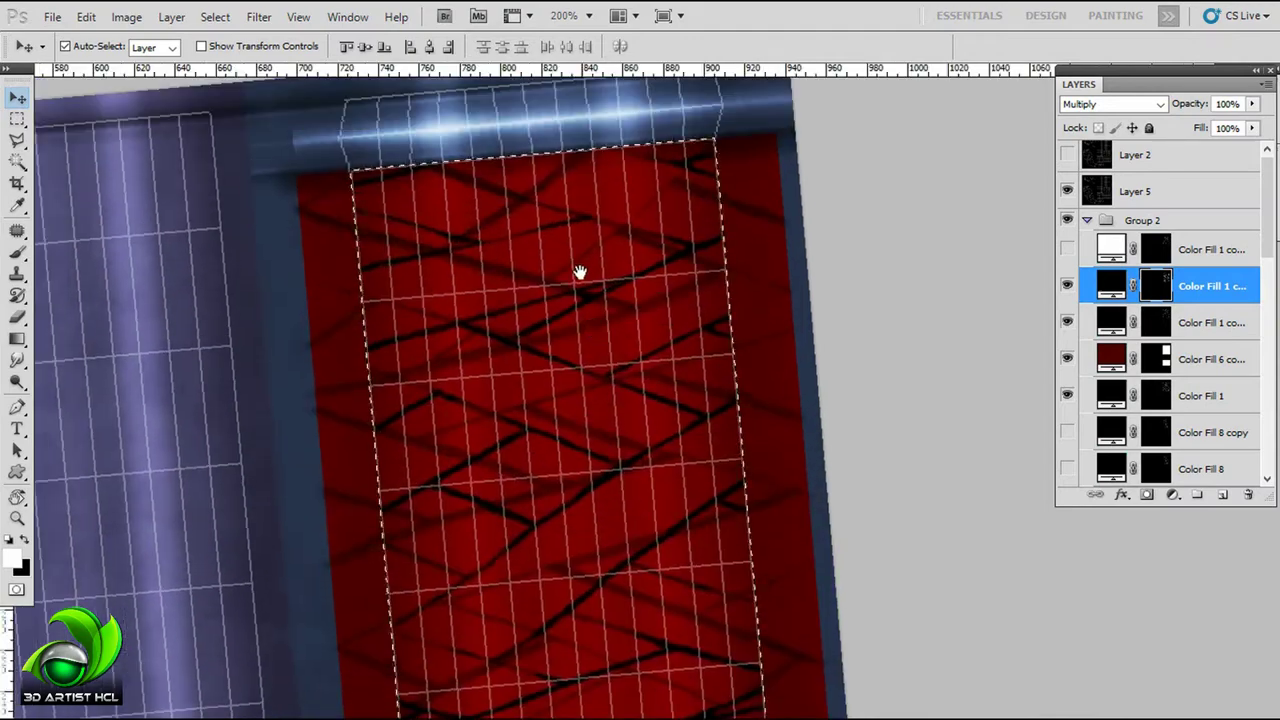
# Step: Hide Color Fill 1 copy, Color Fill 1 and Layer 5's UV grid, then return to the brush
pyautogui.click(1066, 322)
pyautogui.click(1066, 395)
pyautogui.click(1066, 190)
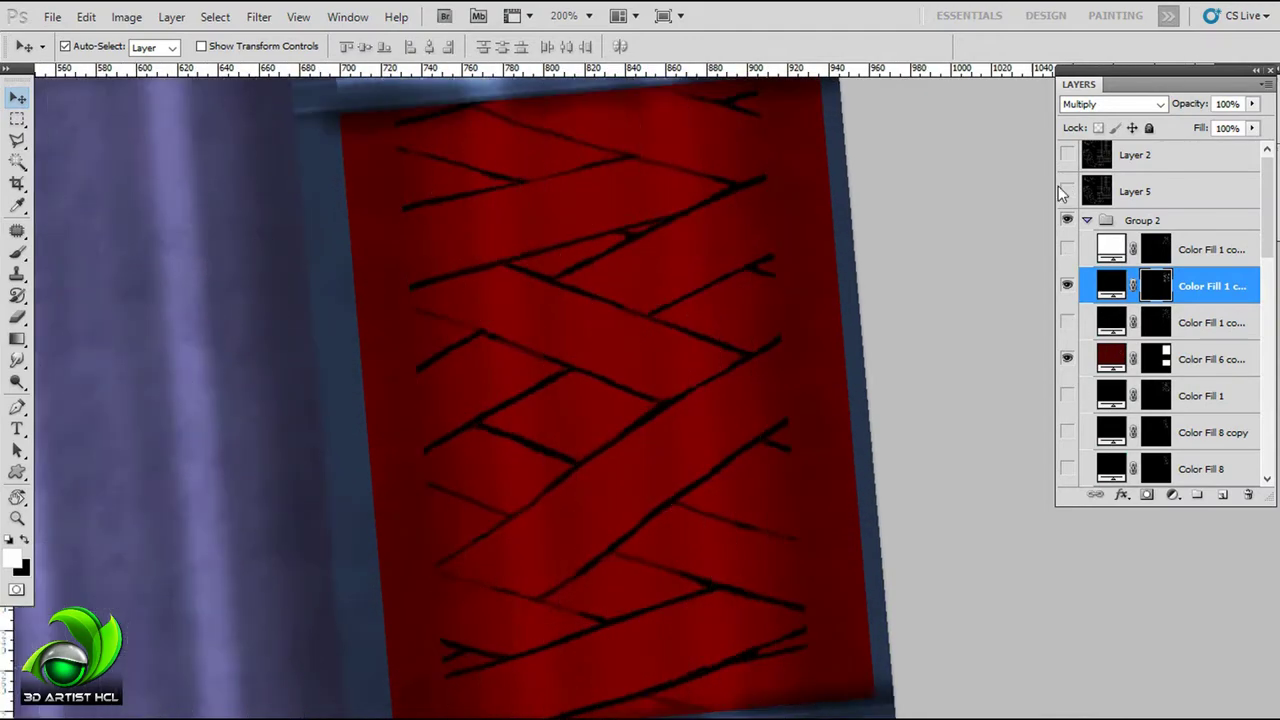
pyautogui.press('b')
pyautogui.press('x')
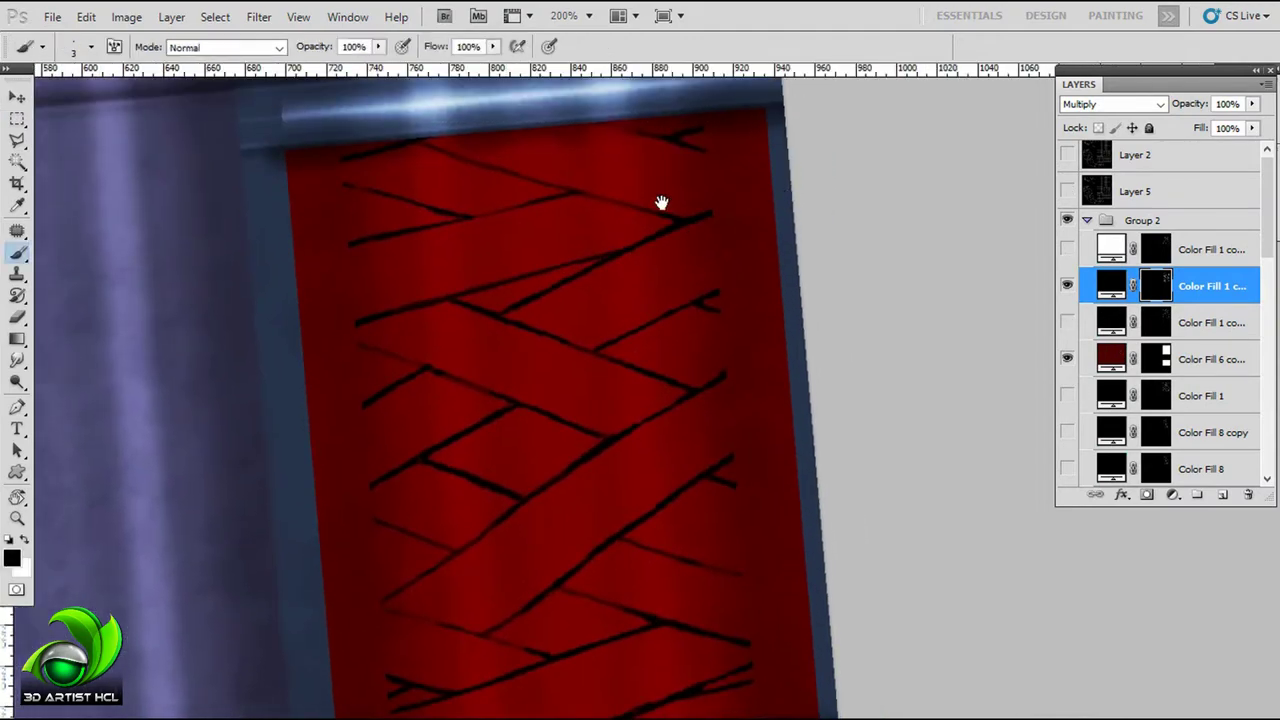
pyautogui.scroll(-5, 451, 482)
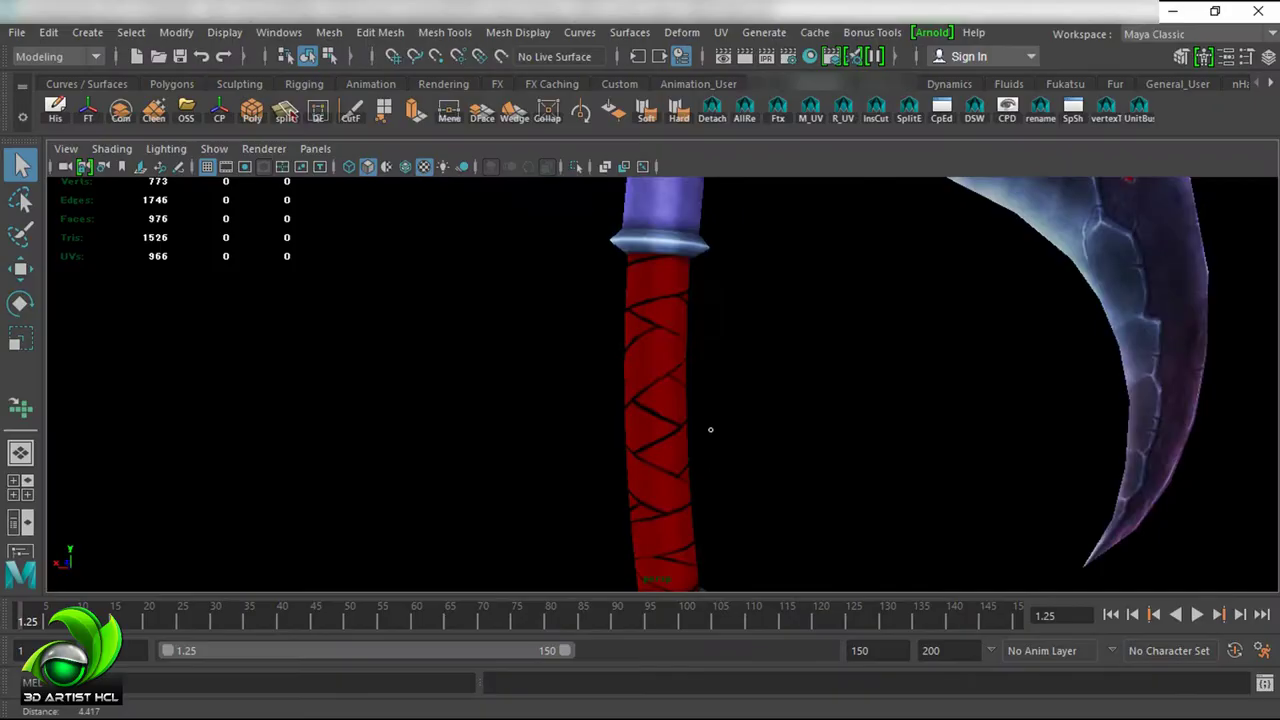
pyautogui.moveTo(709, 429)
pyautogui.mouseDown()
pyautogui.moveTo(934, 400)
pyautogui.moveTo(942, 337)
pyautogui.moveTo(780, 357)
pyautogui.mouseUp()
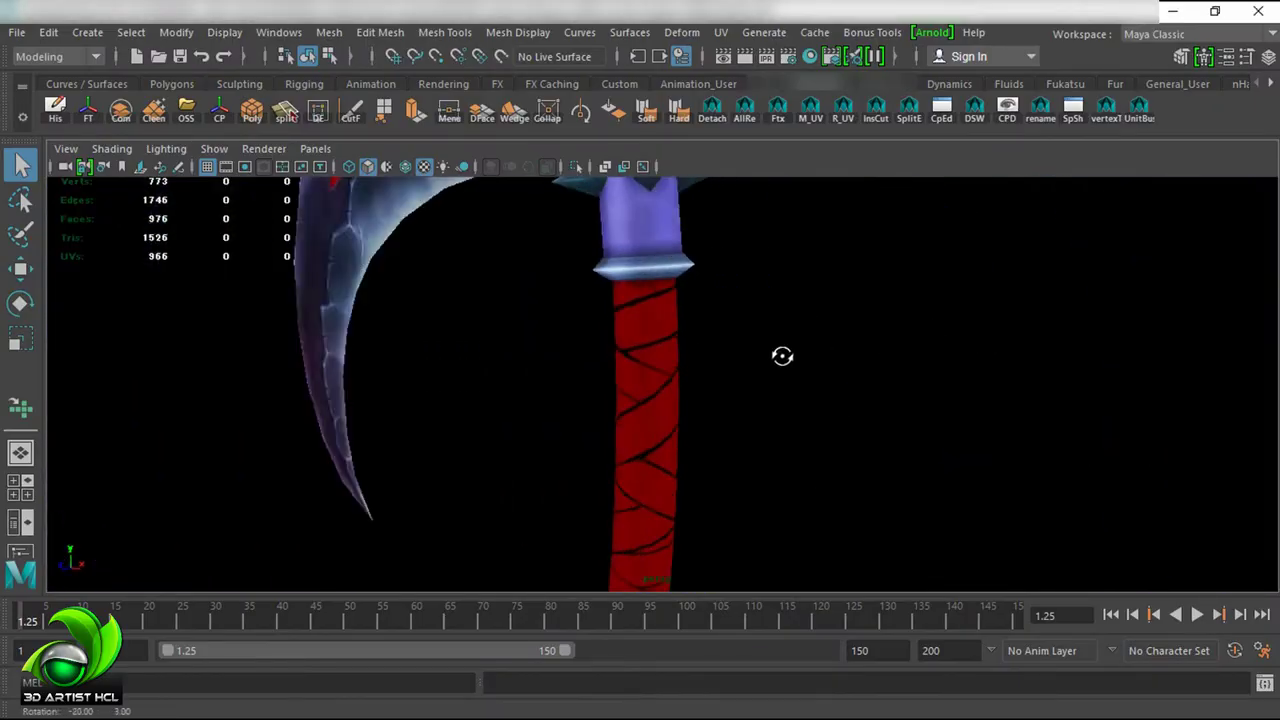
# Step: Zoom the Maya viewport in and out on the scythe's wrapped red handle
pyautogui.scroll(-5, 686, 251)
pyautogui.scroll(5, 945, 362)
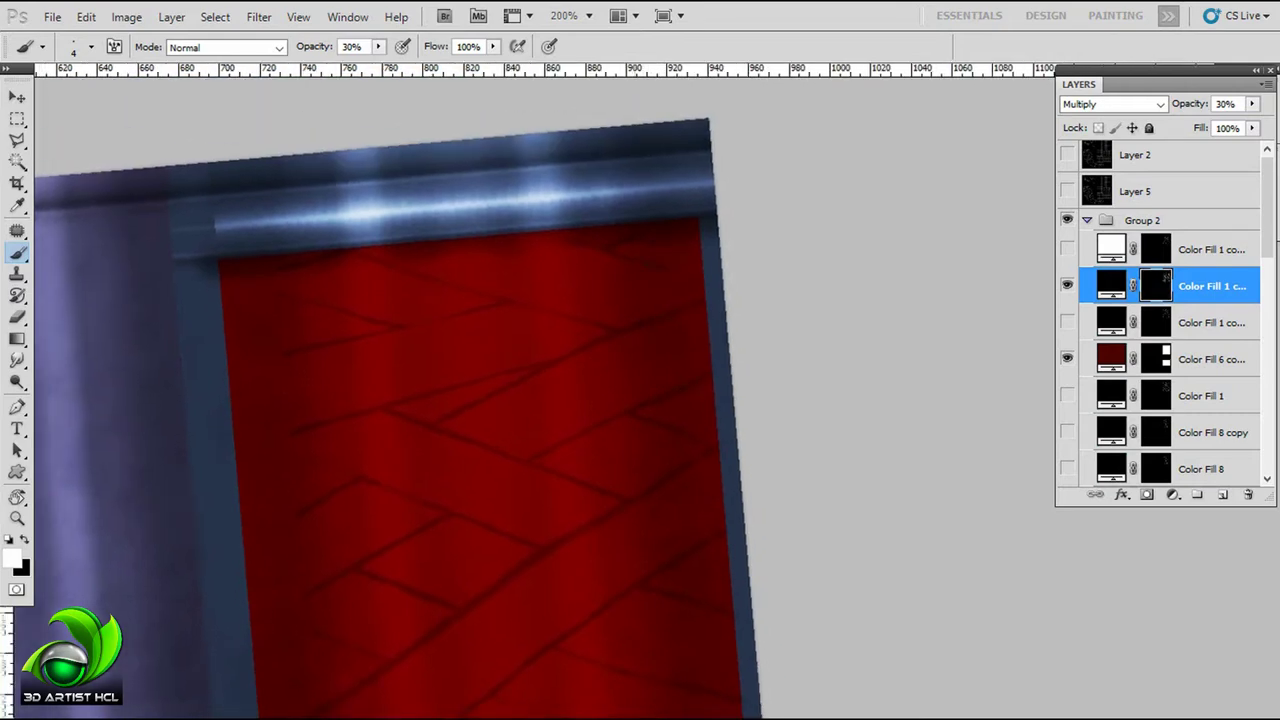
# Step: Paint faint black shading along the straps at the top of the red panel on the Multiply 30% mask
pyautogui.moveTo(478, 272); pyautogui.dragTo(770, 259)
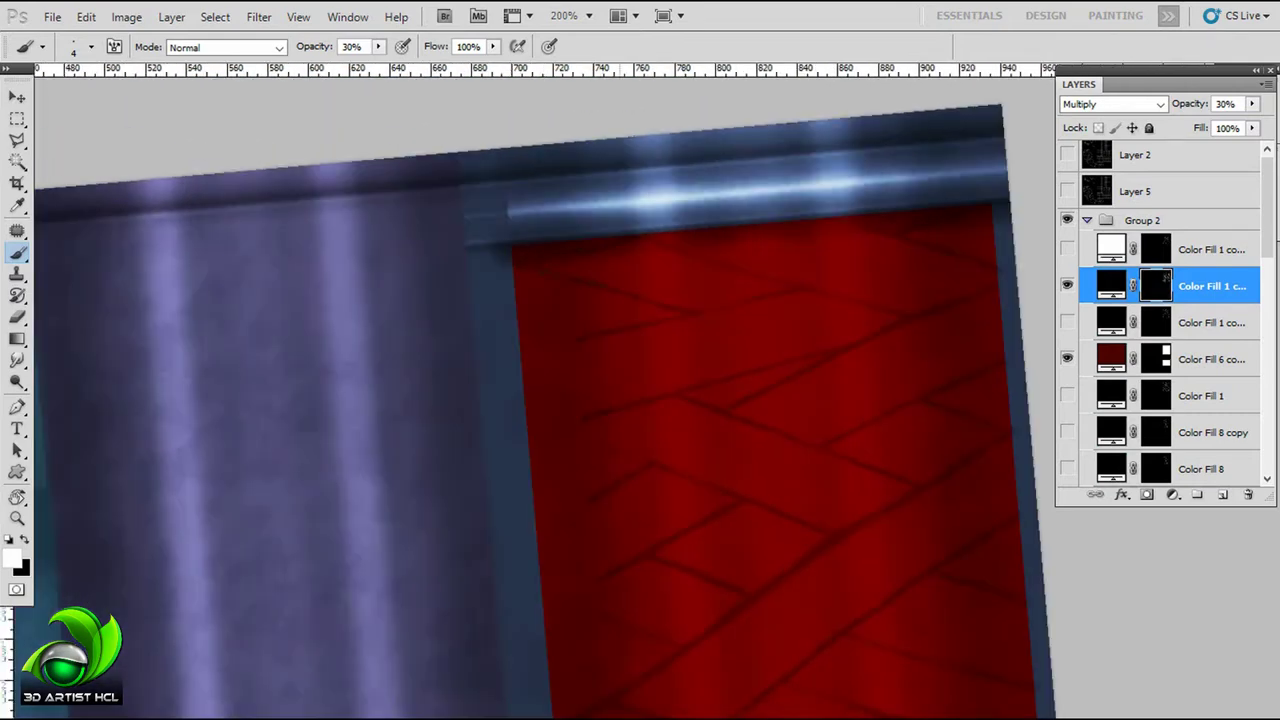
pyautogui.scroll(-2, 664, 208)
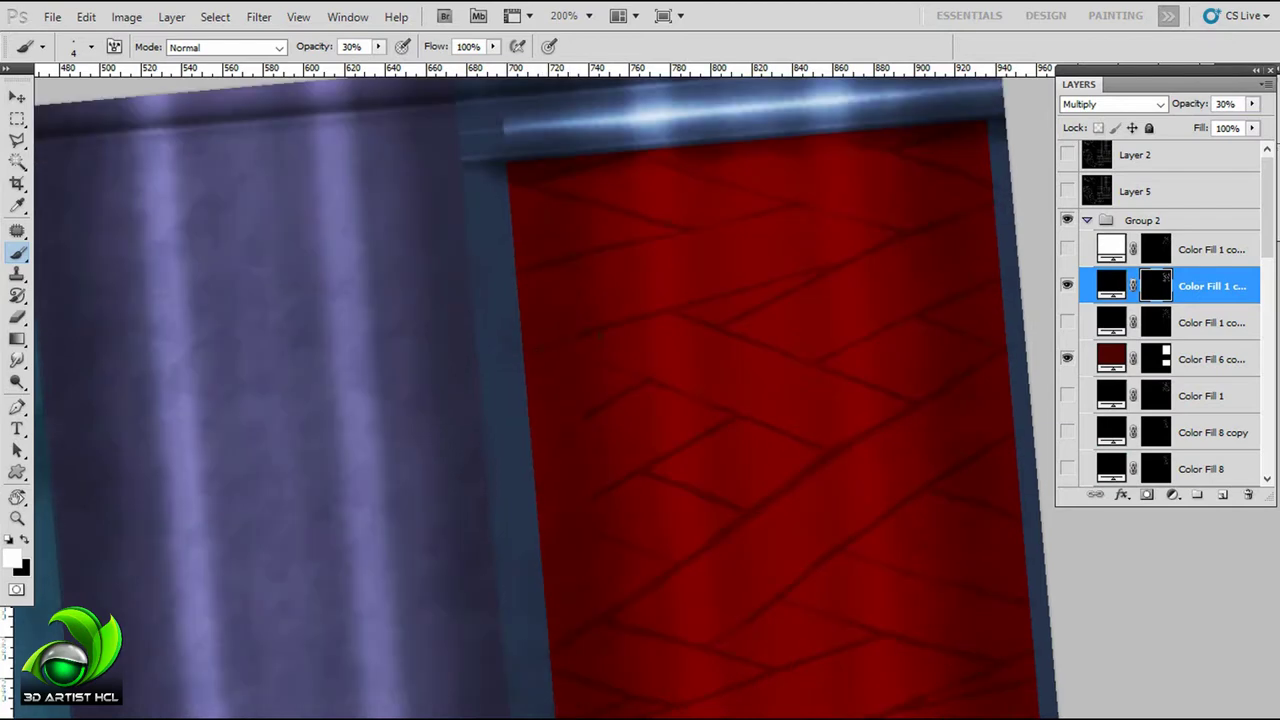
pyautogui.scroll(-4, 550, 390)
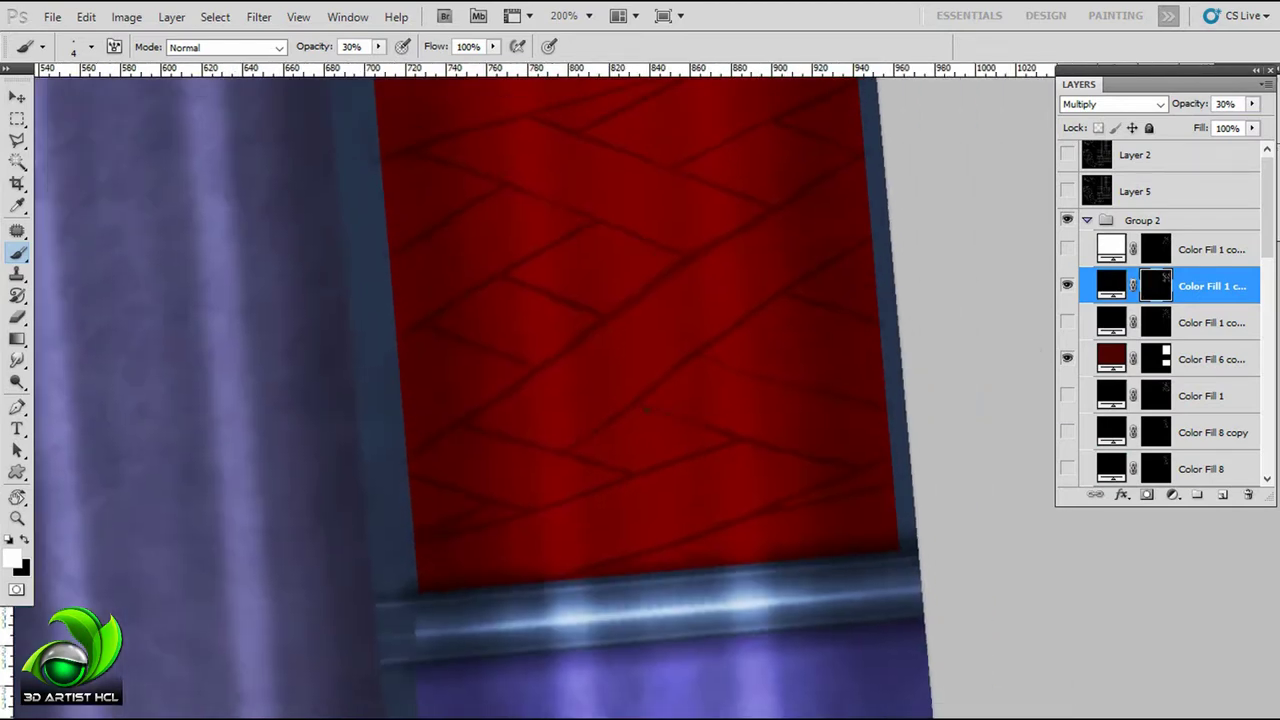
pyautogui.scroll(10, 729, 286)
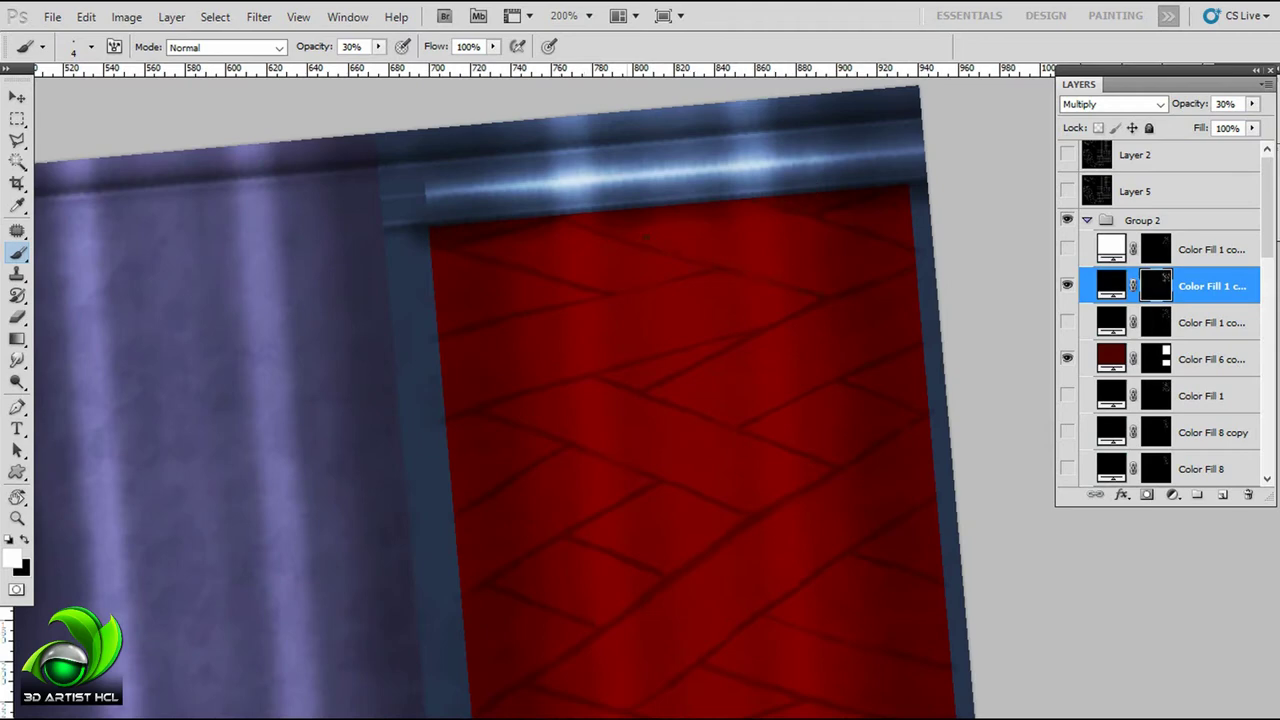
pyautogui.moveTo(645, 237); pyautogui.dragTo(687, 195)
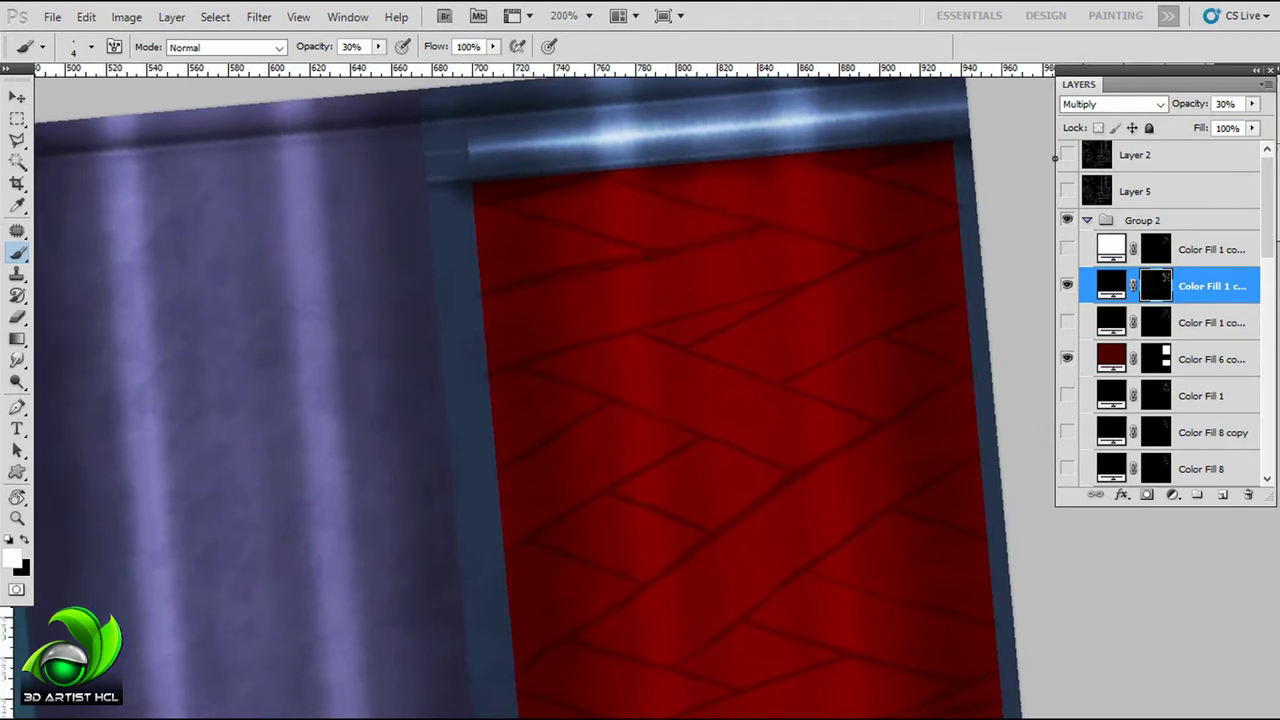
pyautogui.hscroll(3, 530, 390)
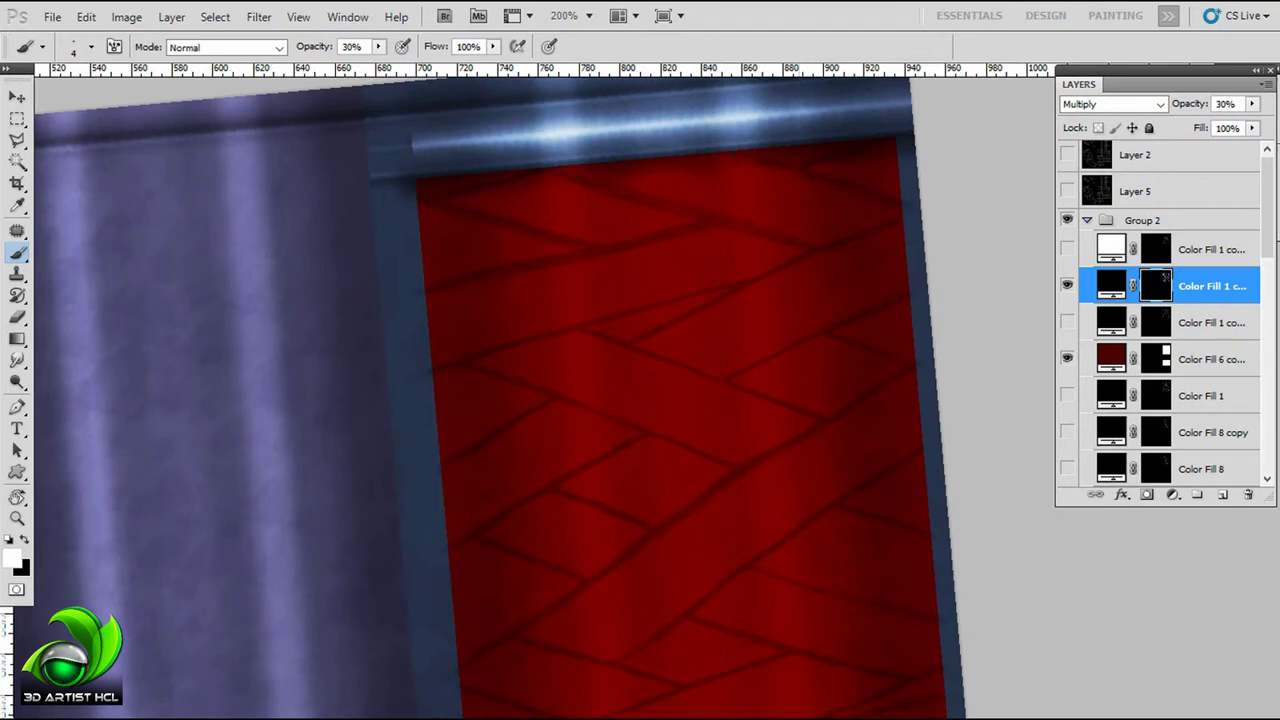
pyautogui.moveTo(600, 400); pyautogui.dragTo(648, 310)
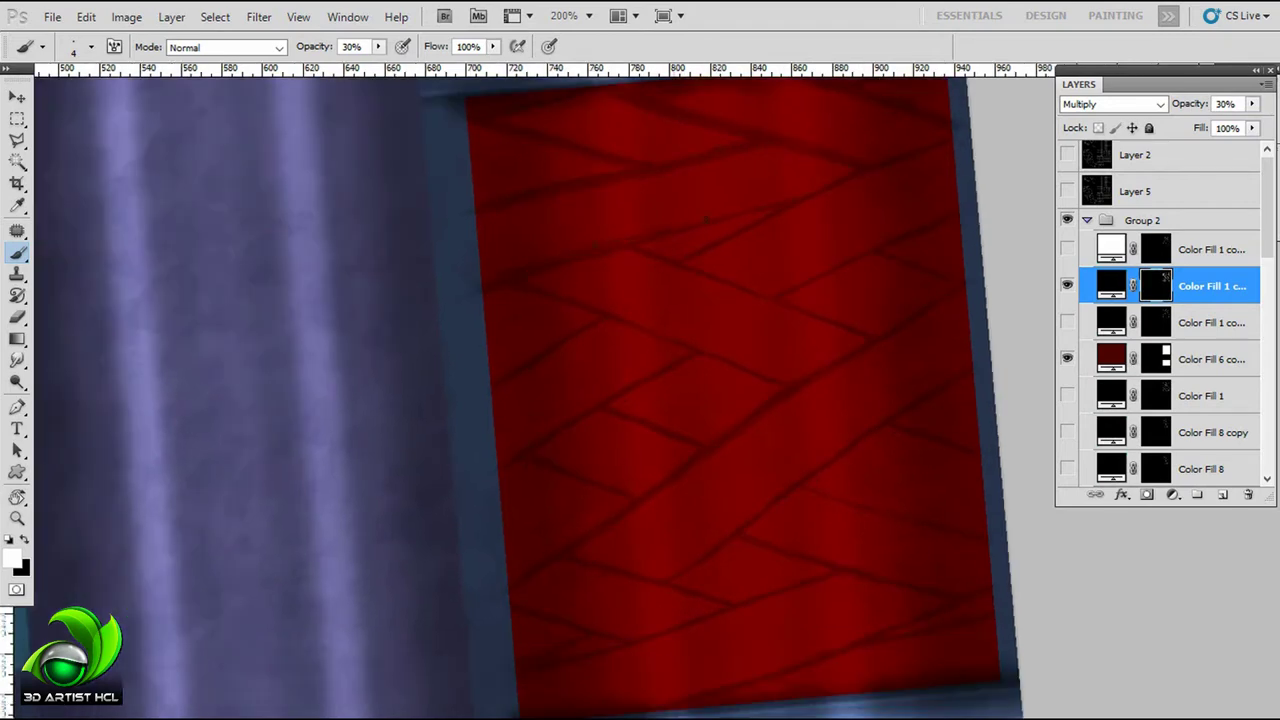
pyautogui.moveTo(600, 400); pyautogui.dragTo(529, 370)
# Step: Rotate the canvas view and darken the strap crossings across the red panel
pyautogui.moveTo(673, 180); pyautogui.dragTo(751, 150)
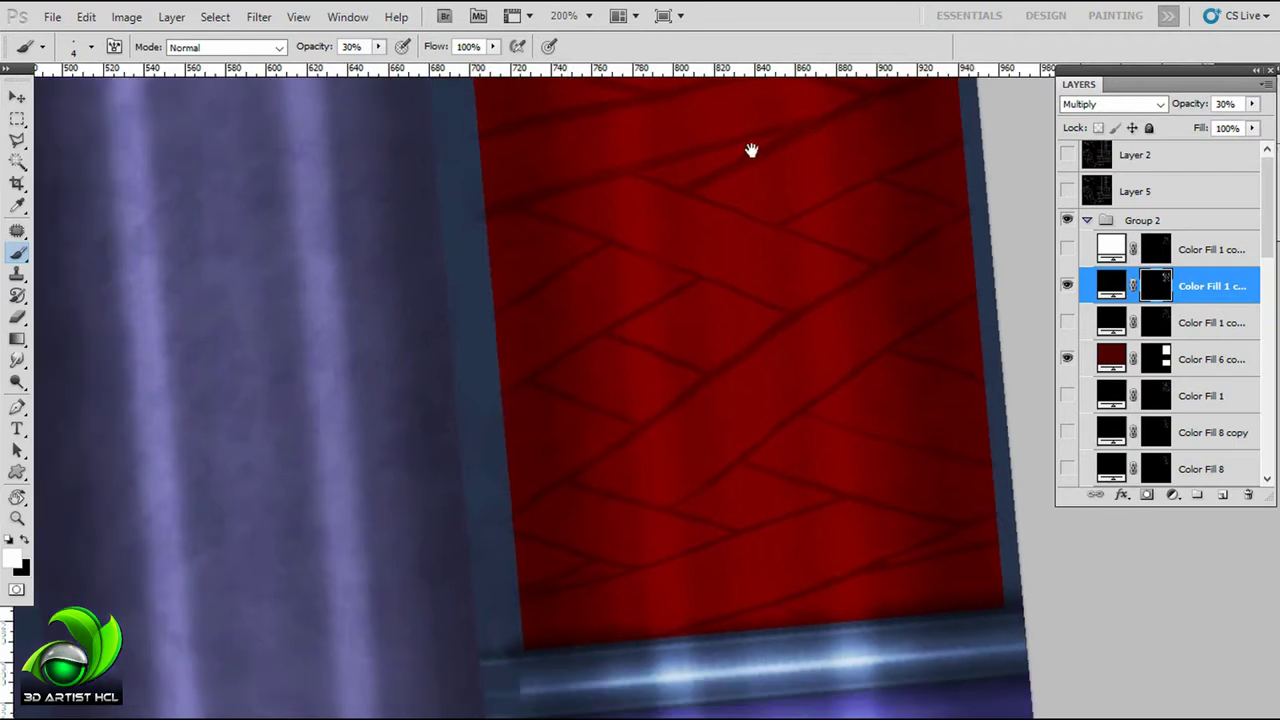
pyautogui.moveTo(633, 228); pyautogui.dragTo(514, 163)
pyautogui.press('r')
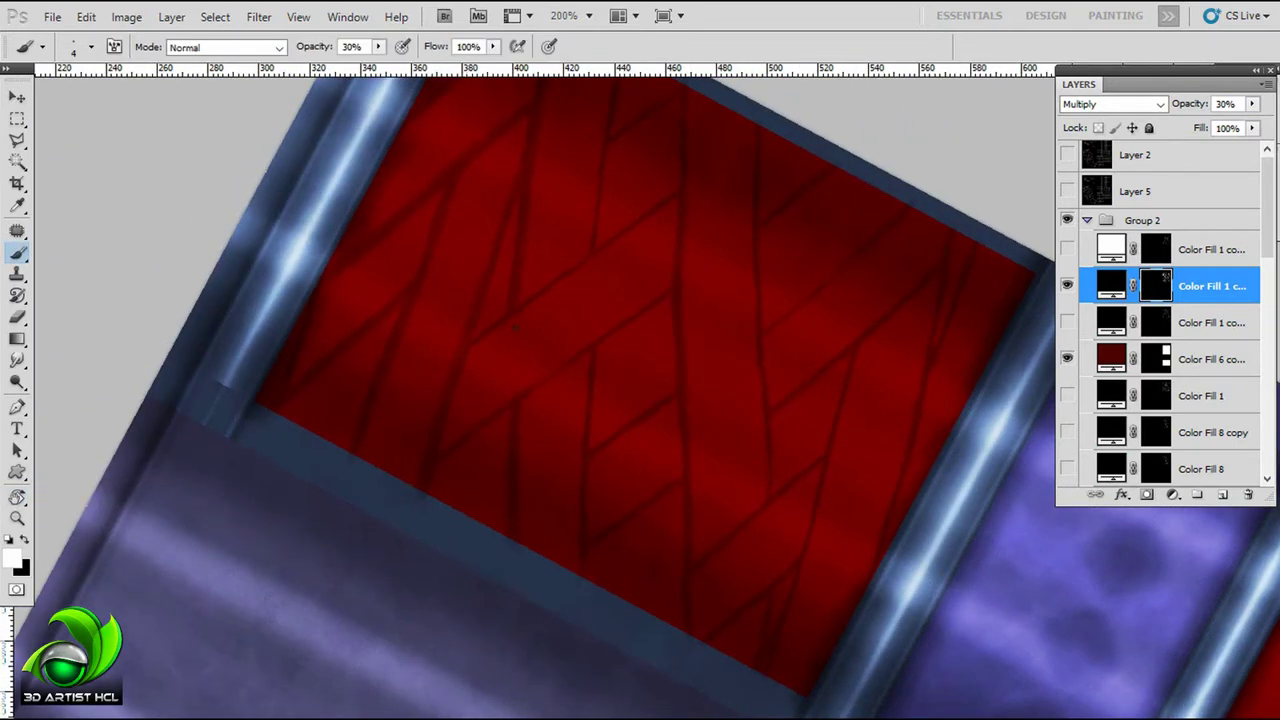
pyautogui.moveTo(600, 400)
pyautogui.mouseDown()
pyautogui.moveTo(675, 320)
pyautogui.moveTo(614, 189)
pyautogui.mouseUp()
pyautogui.press('r')
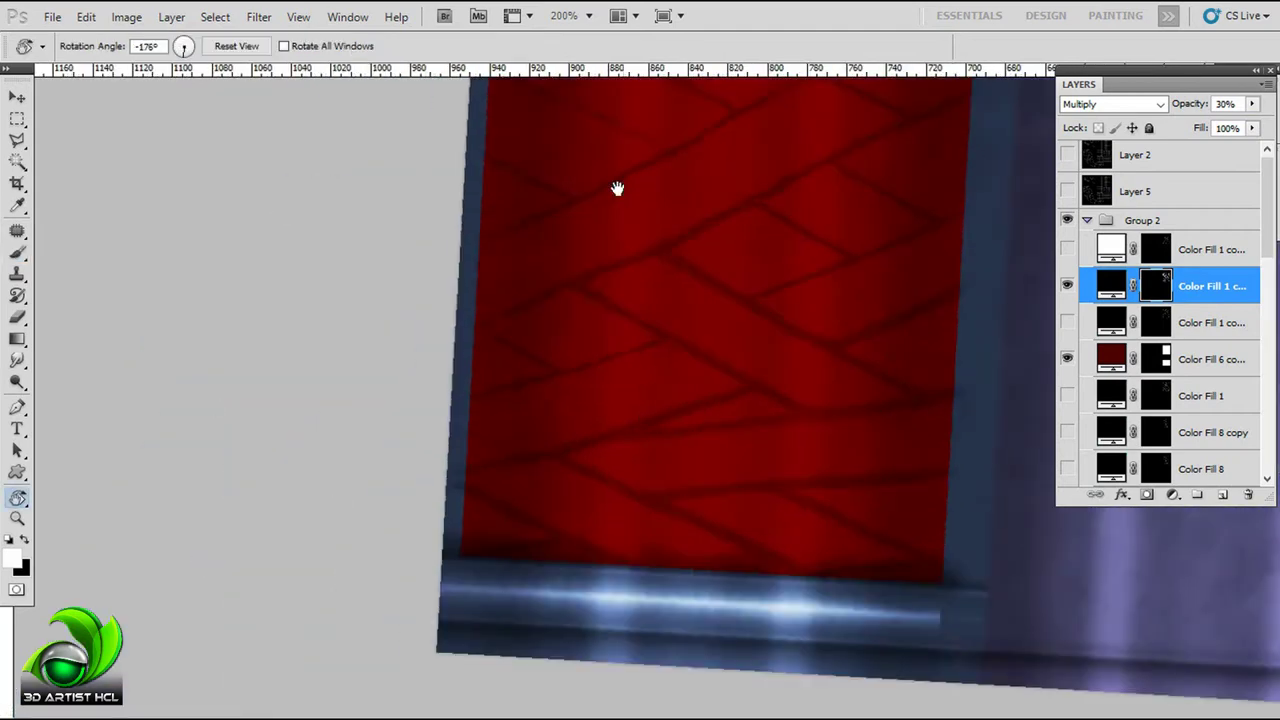
pyautogui.moveTo(788, 253); pyautogui.dragTo(651, 283)
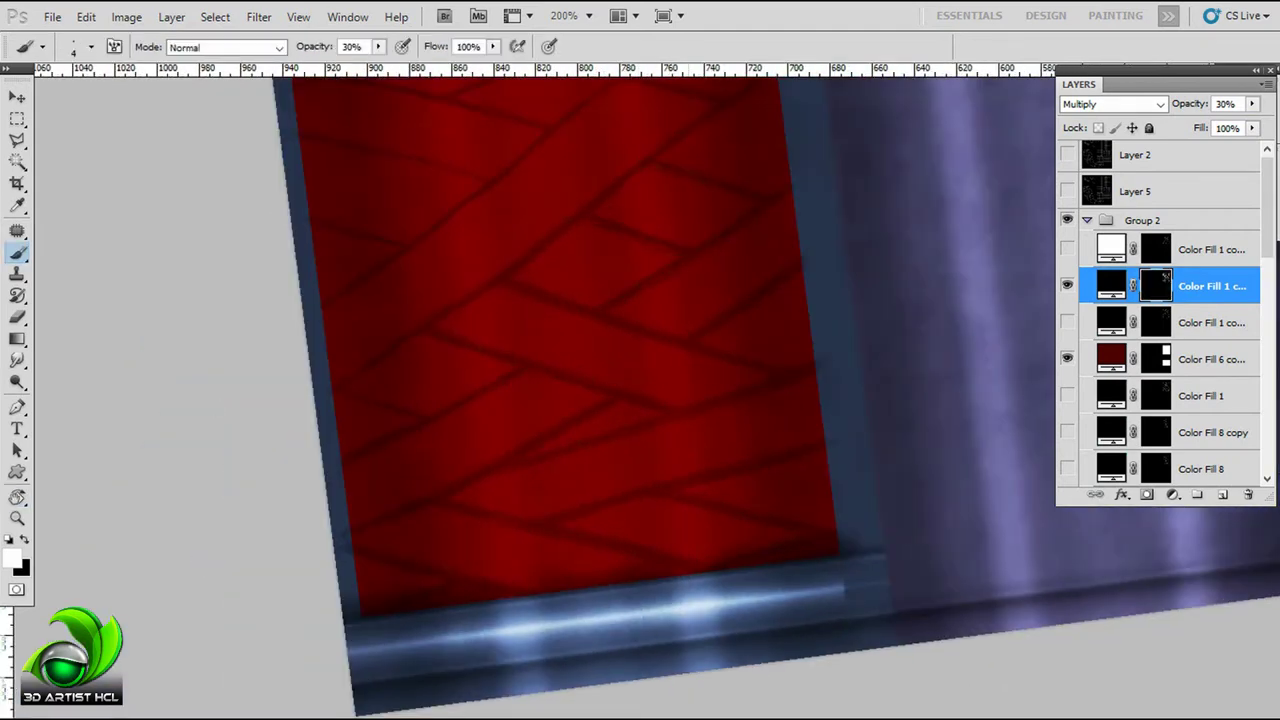
pyautogui.moveTo(600, 550); pyautogui.dragTo(510, 150)
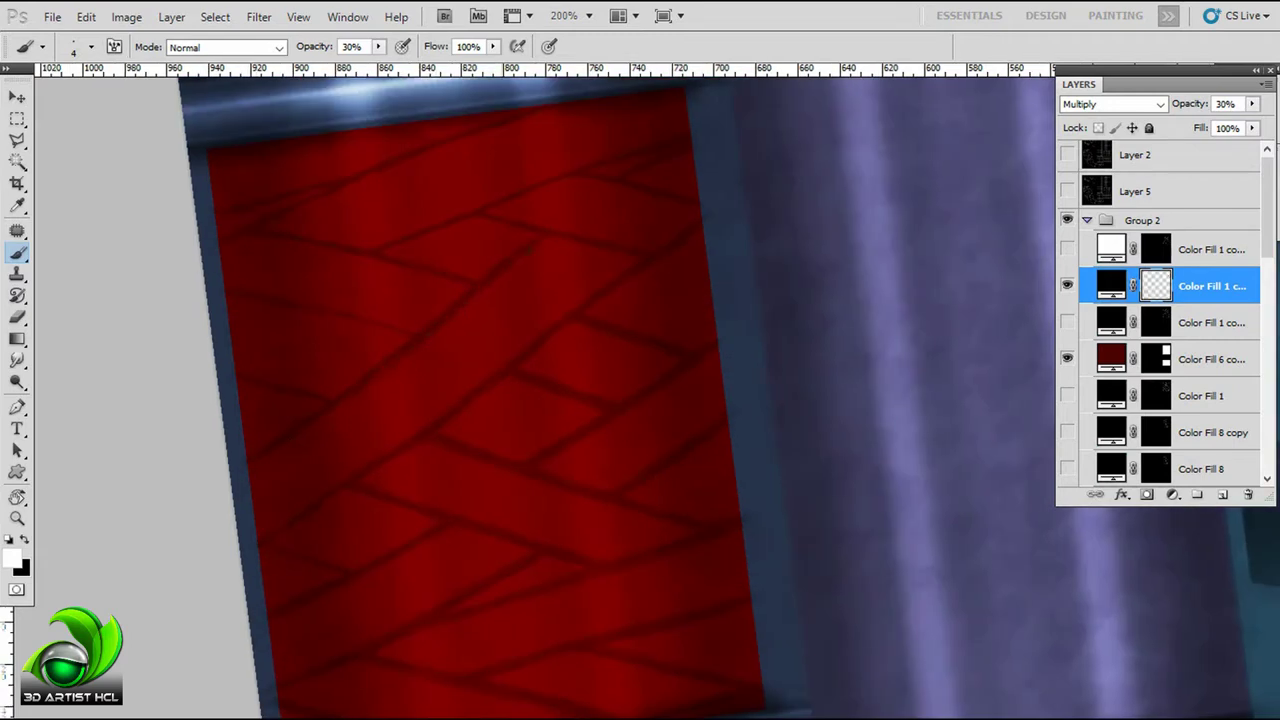
pyautogui.moveTo(600, 400); pyautogui.dragTo(664, 394)
# Step: Deepen the strap shading near the metal bar and lower panel end, then drop the brush to 10%
pyautogui.moveTo(358, 341); pyautogui.dragTo(380, 361)
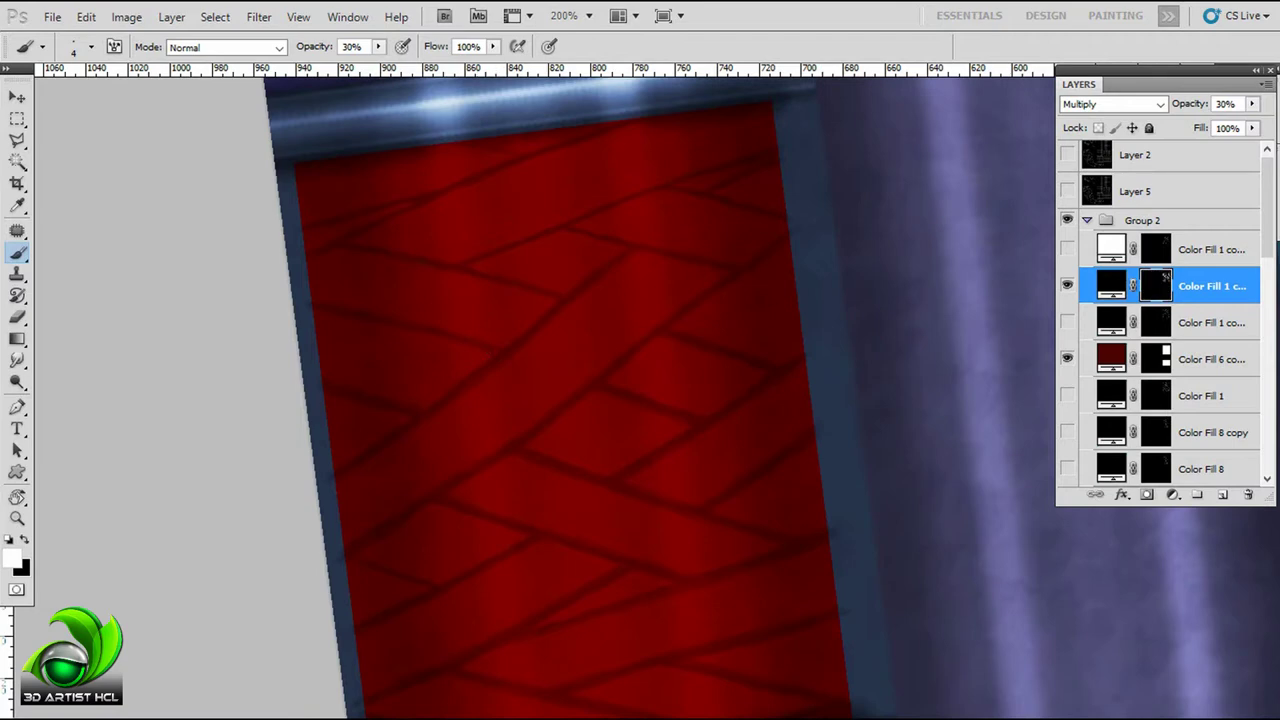
pyautogui.moveTo(600, 400); pyautogui.dragTo(488, 452)
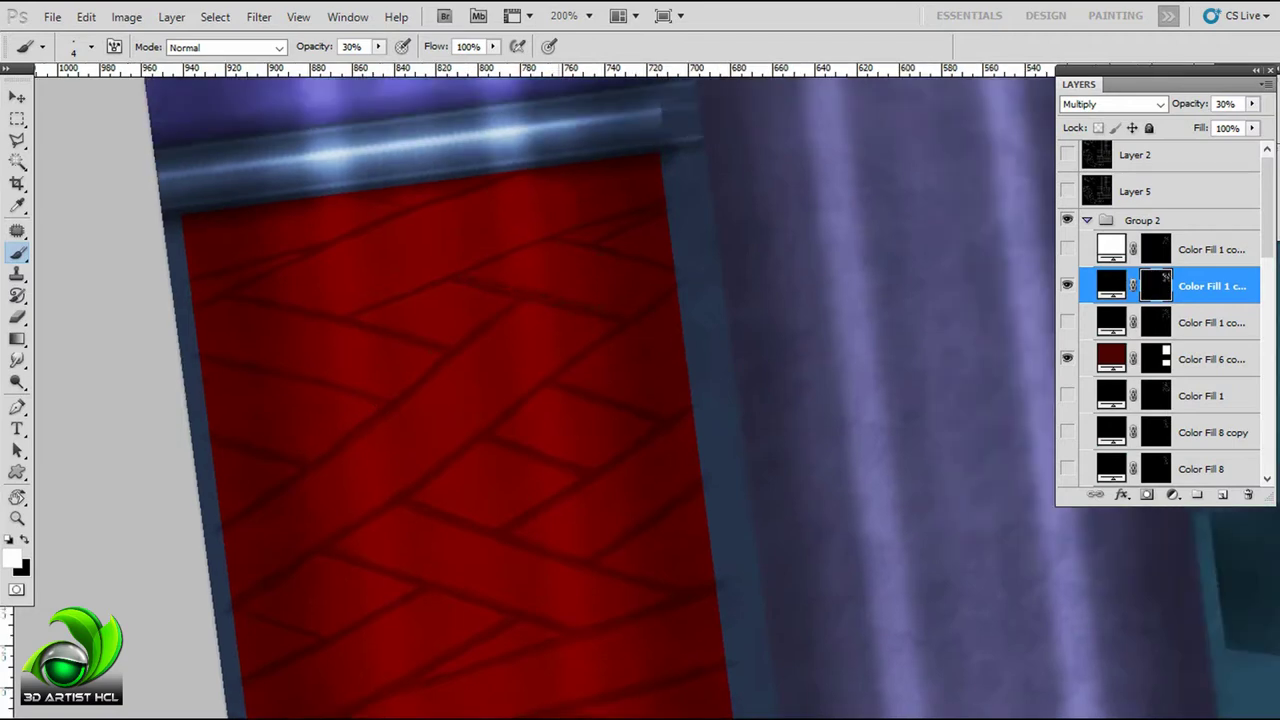
pyautogui.moveTo(450, 400)
pyautogui.mouseDown()
pyautogui.moveTo(464, 410)
pyautogui.moveTo(594, 389)
pyautogui.mouseUp()
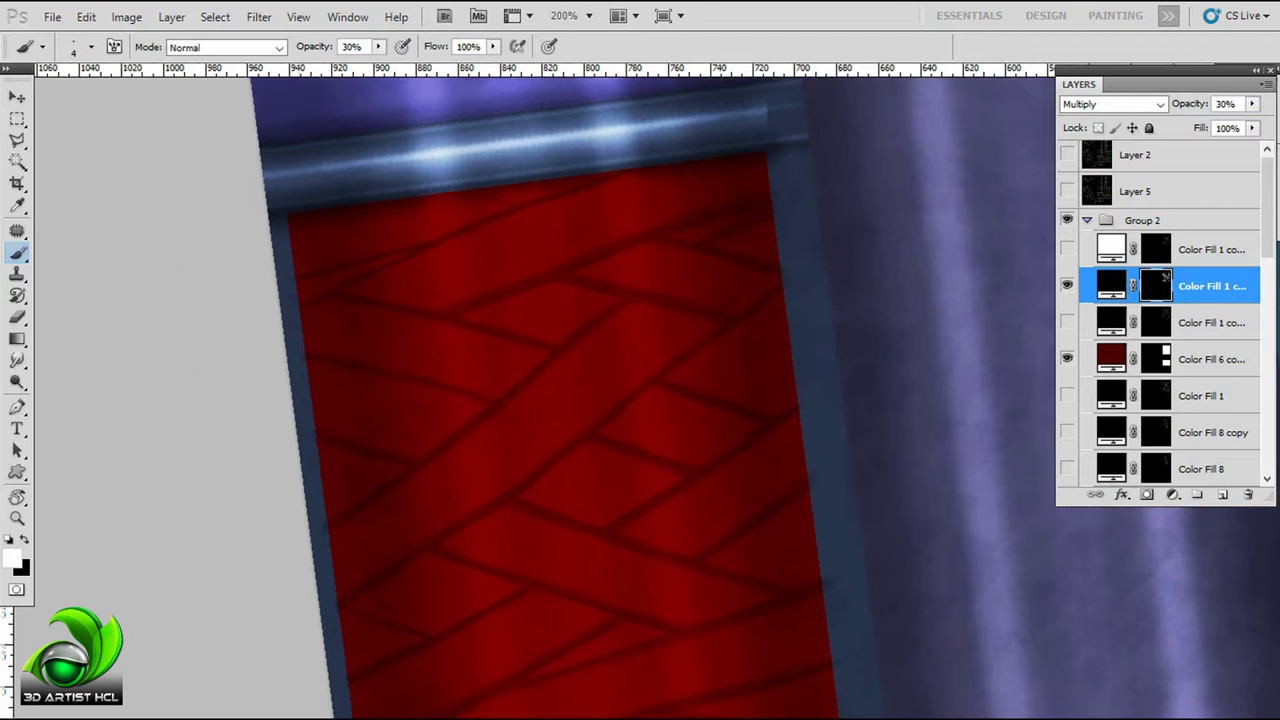
pyautogui.moveTo(500, 400); pyautogui.dragTo(480, 420)
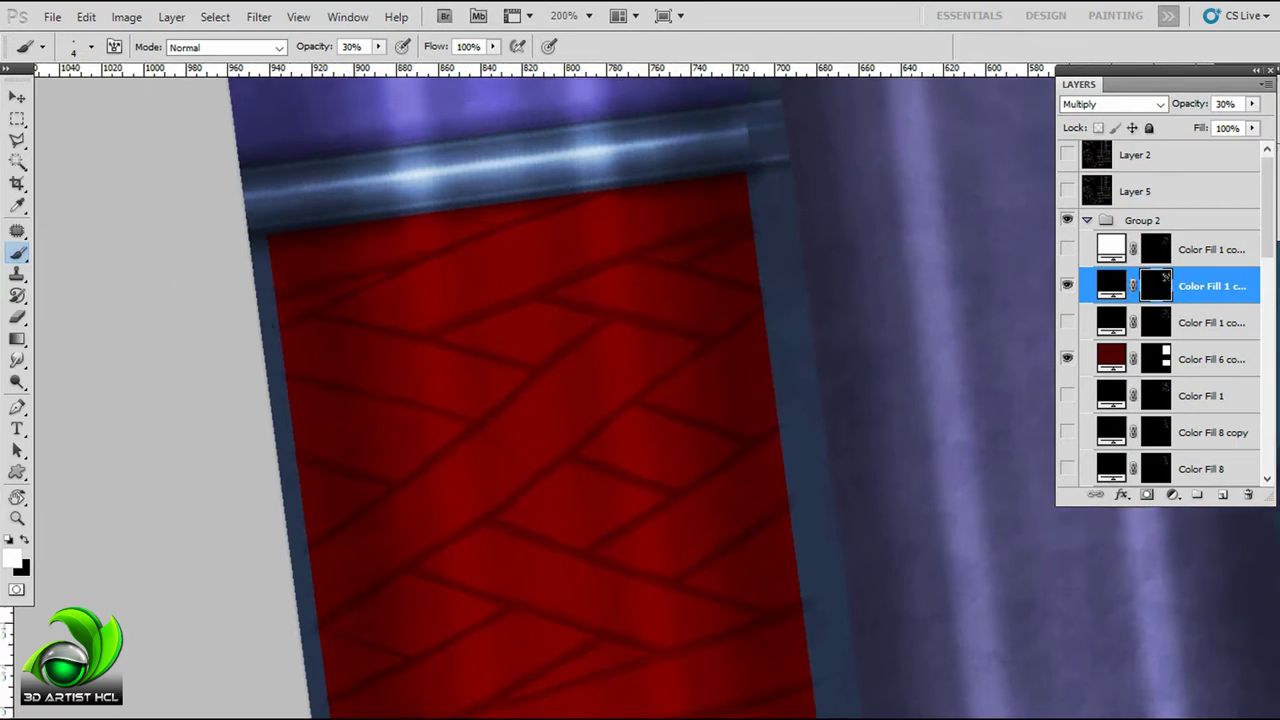
pyautogui.moveTo(500, 400)
pyautogui.mouseDown()
pyautogui.moveTo(445, 430)
pyautogui.moveTo(464, 355)
pyautogui.moveTo(443, 163)
pyautogui.mouseUp()
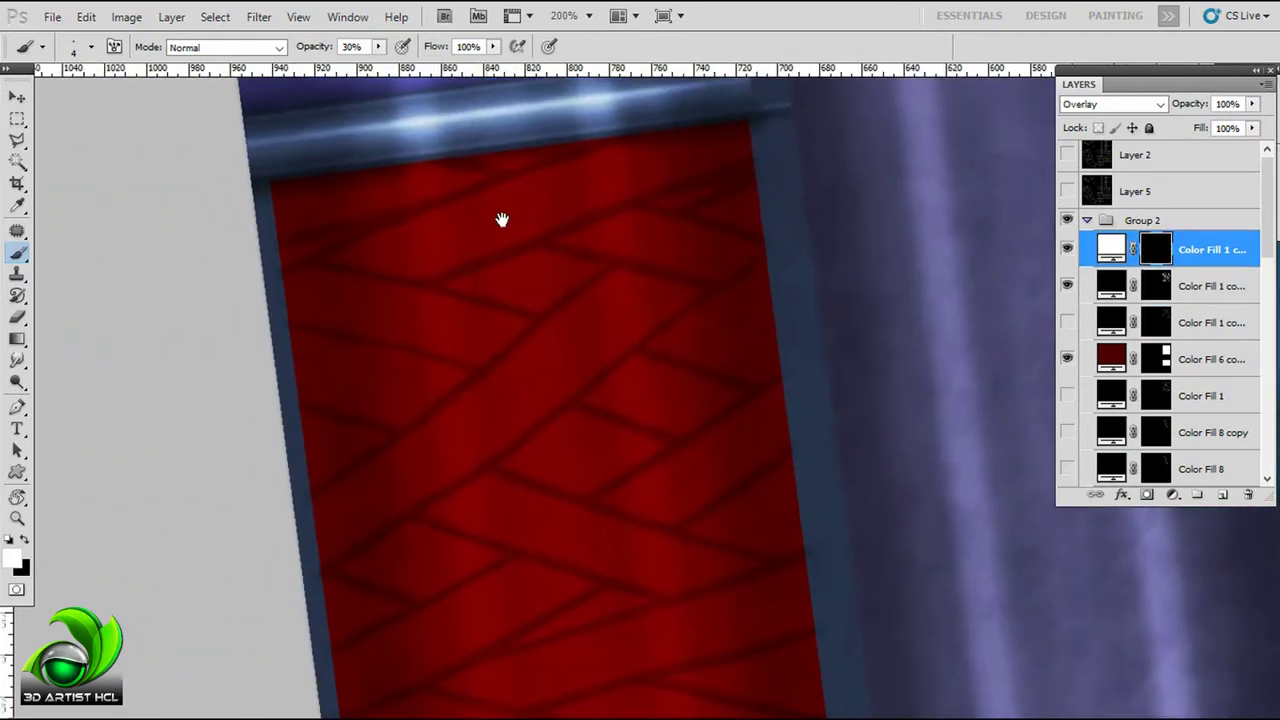
pyautogui.press('1')
pyautogui.moveTo(618, 115)
pyautogui.mouseDown()
pyautogui.moveTo(705, 172)
pyautogui.moveTo(650, 150)
pyautogui.moveTo(662, 130)
pyautogui.moveTo(689, 156)
pyautogui.mouseUp()
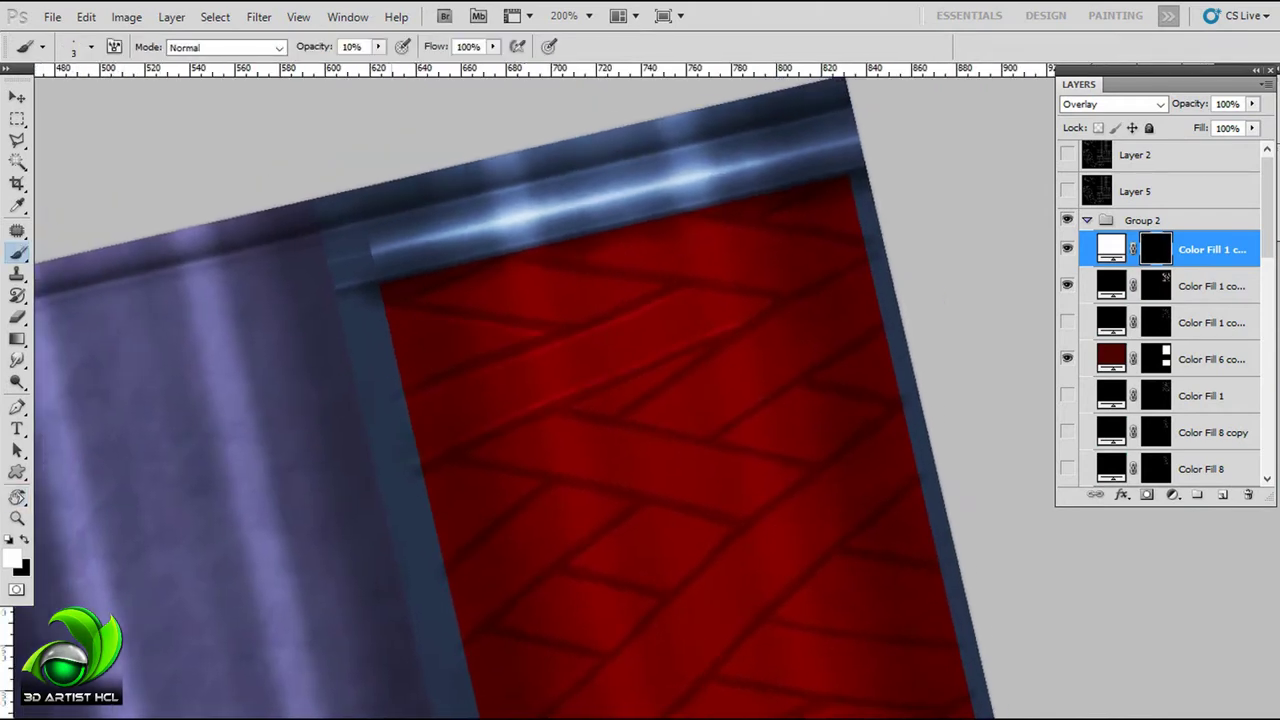
# Step: Reset the canvas rotation to straight and frame the bottom edge of the red panel
pyautogui.press('Escape')
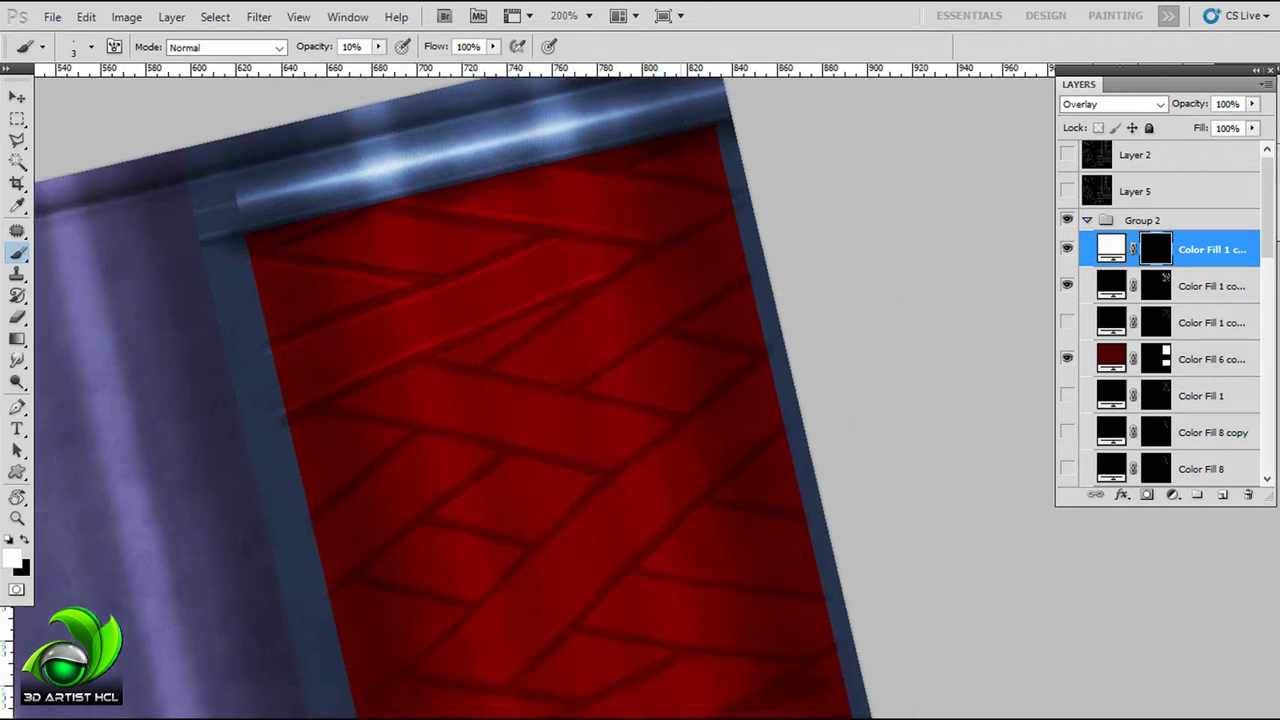
pyautogui.moveTo(650, 400); pyautogui.dragTo(682, 388)
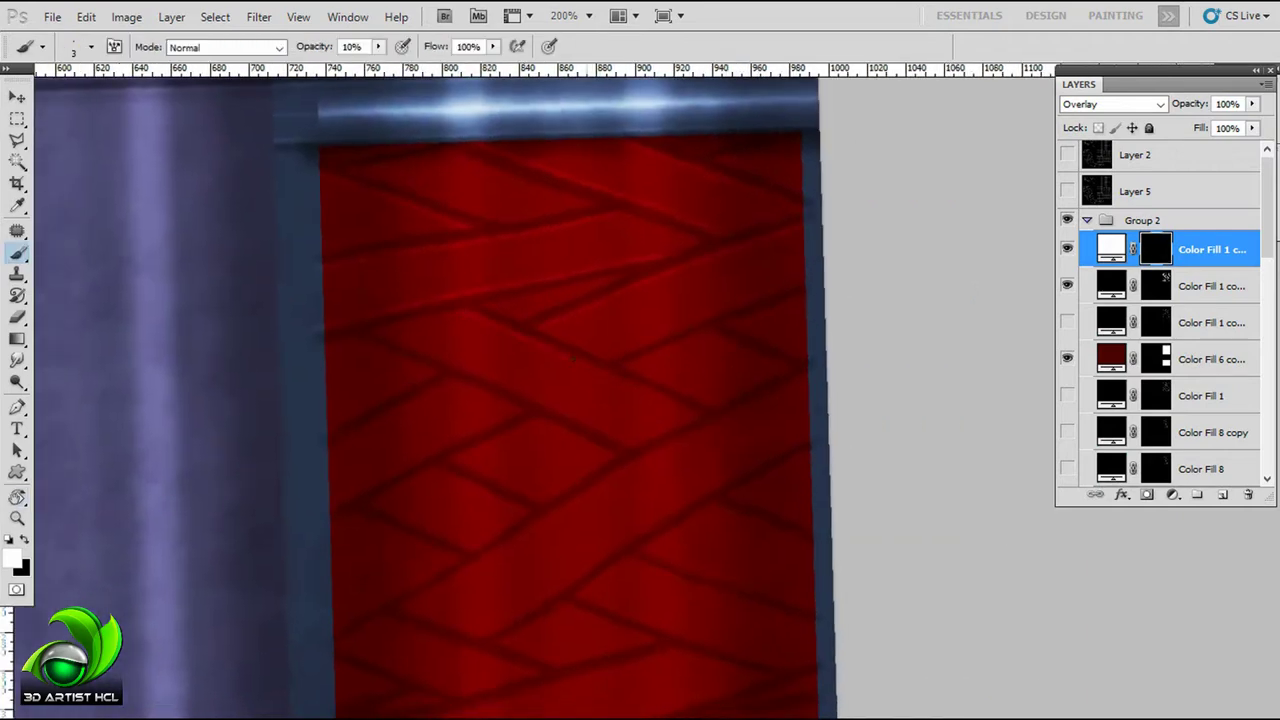
pyautogui.moveTo(429, 328); pyautogui.dragTo(431, 318)
pyautogui.moveTo(704, 318); pyautogui.dragTo(737, 183)
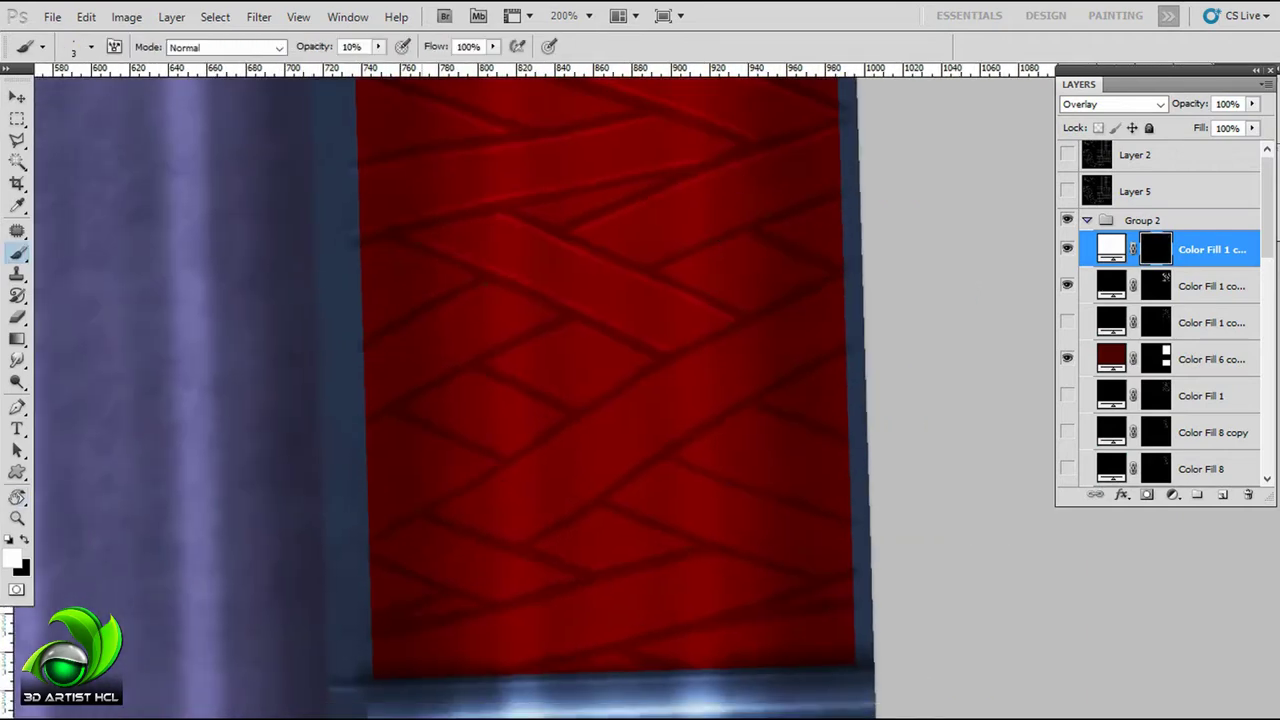
pyautogui.moveTo(692, 245); pyautogui.dragTo(540, 250)
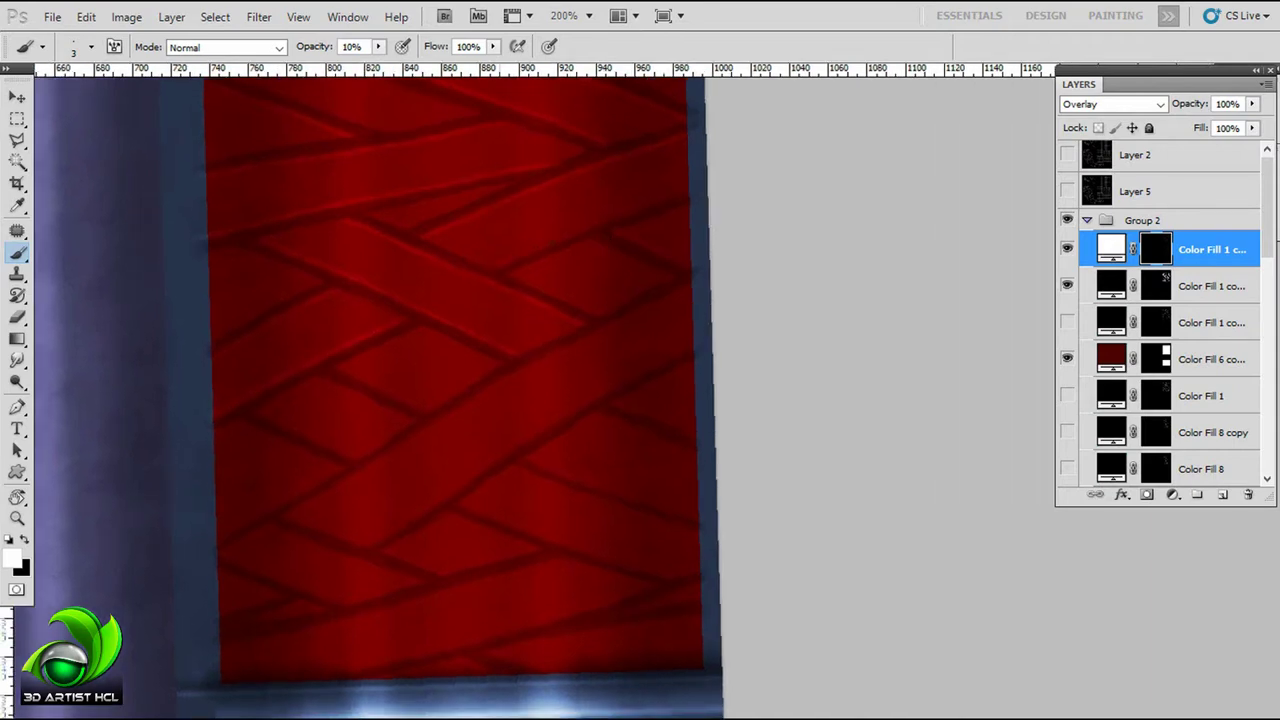
pyautogui.moveTo(675, 220); pyautogui.dragTo(619, 140)
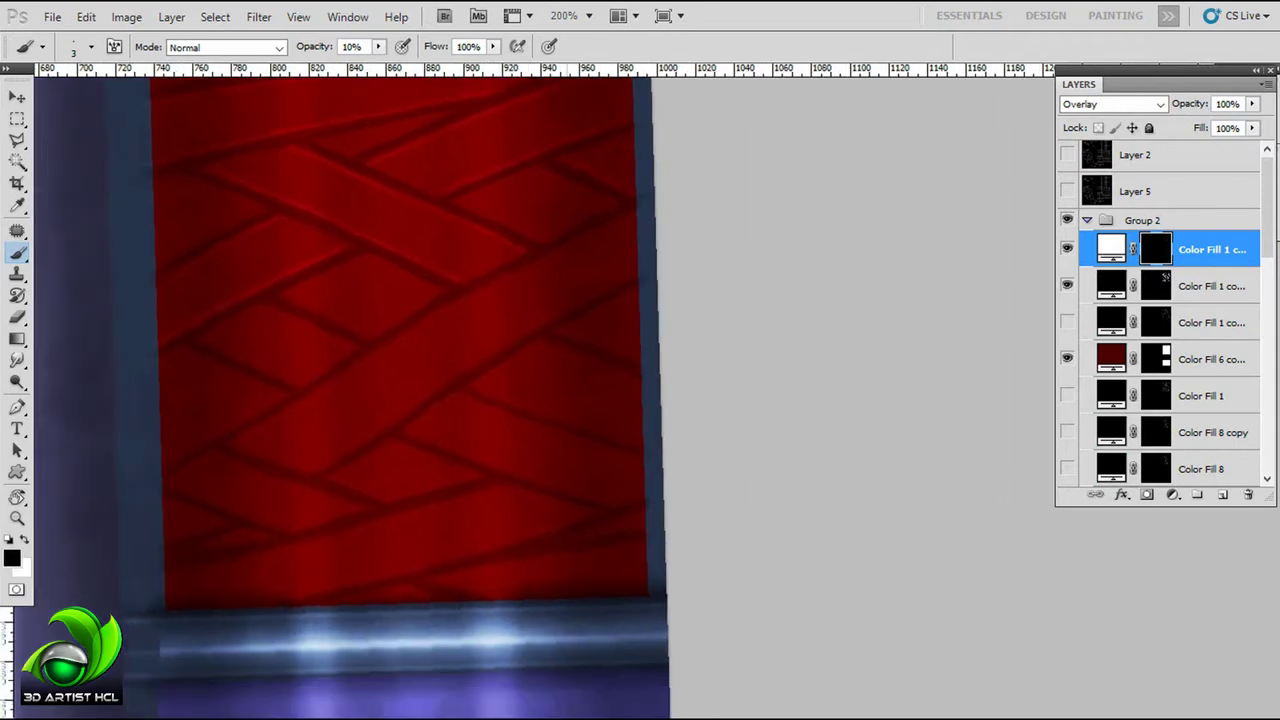
# Step: Paint soft white 10% highlights along the strap edges on the Overlay layer's mask
pyautogui.press('0')
pyautogui.press('x')
pyautogui.press('1')
pyautogui.moveTo(614, 400)
pyautogui.mouseDown()
pyautogui.moveTo(674, 392)
pyautogui.moveTo(651, 322)
pyautogui.mouseUp()
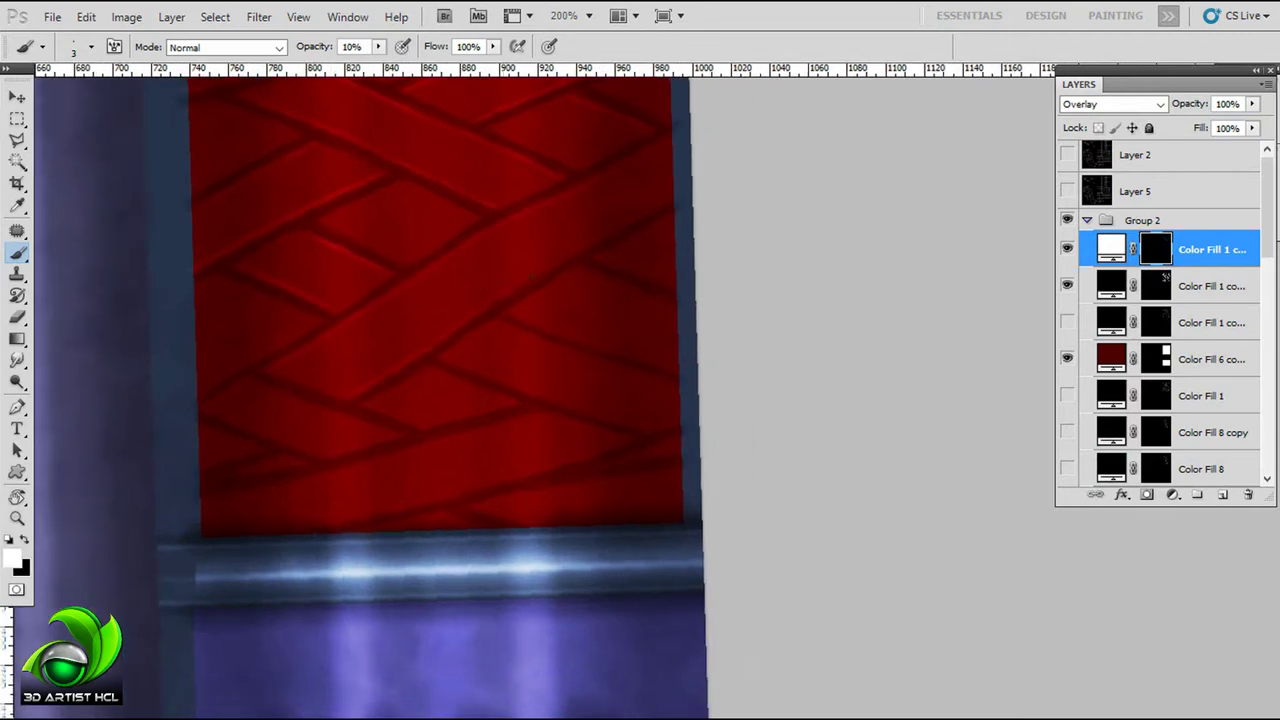
pyautogui.moveTo(719, 255)
pyautogui.mouseDown()
pyautogui.moveTo(847, 200)
pyautogui.moveTo(851, 170)
pyautogui.mouseUp()
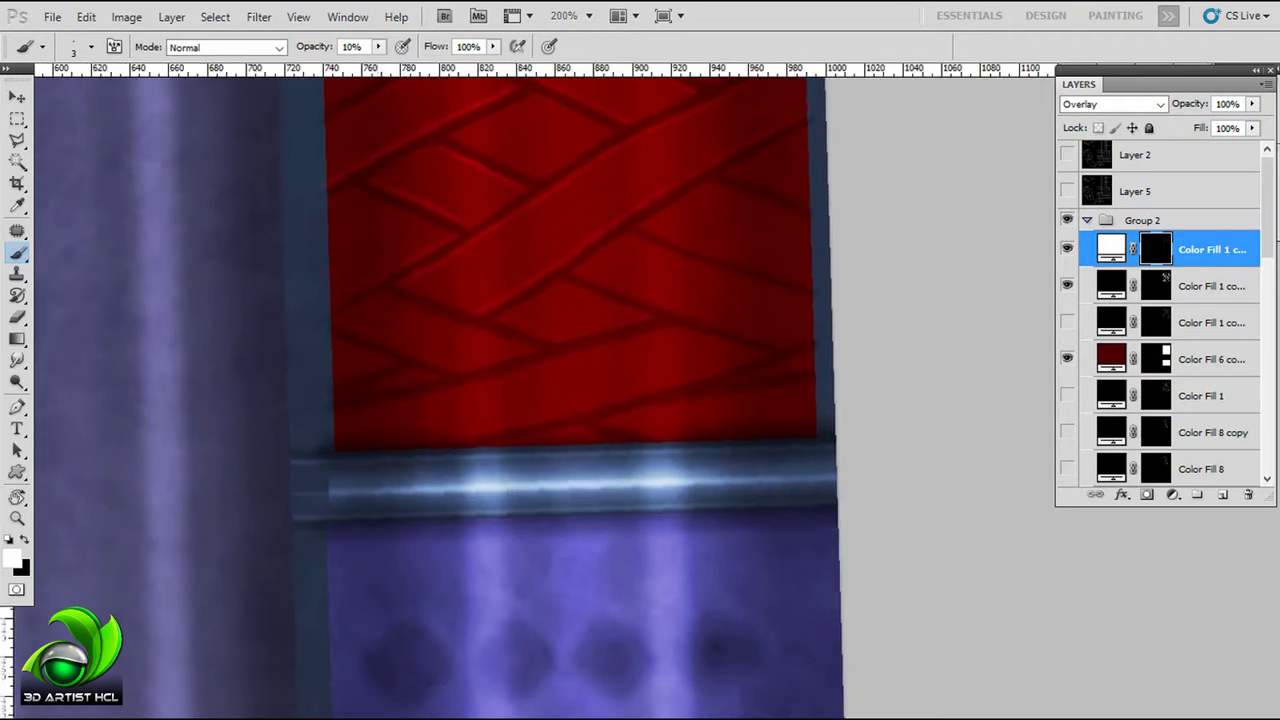
pyautogui.moveTo(600, 274); pyautogui.dragTo(432, 242)
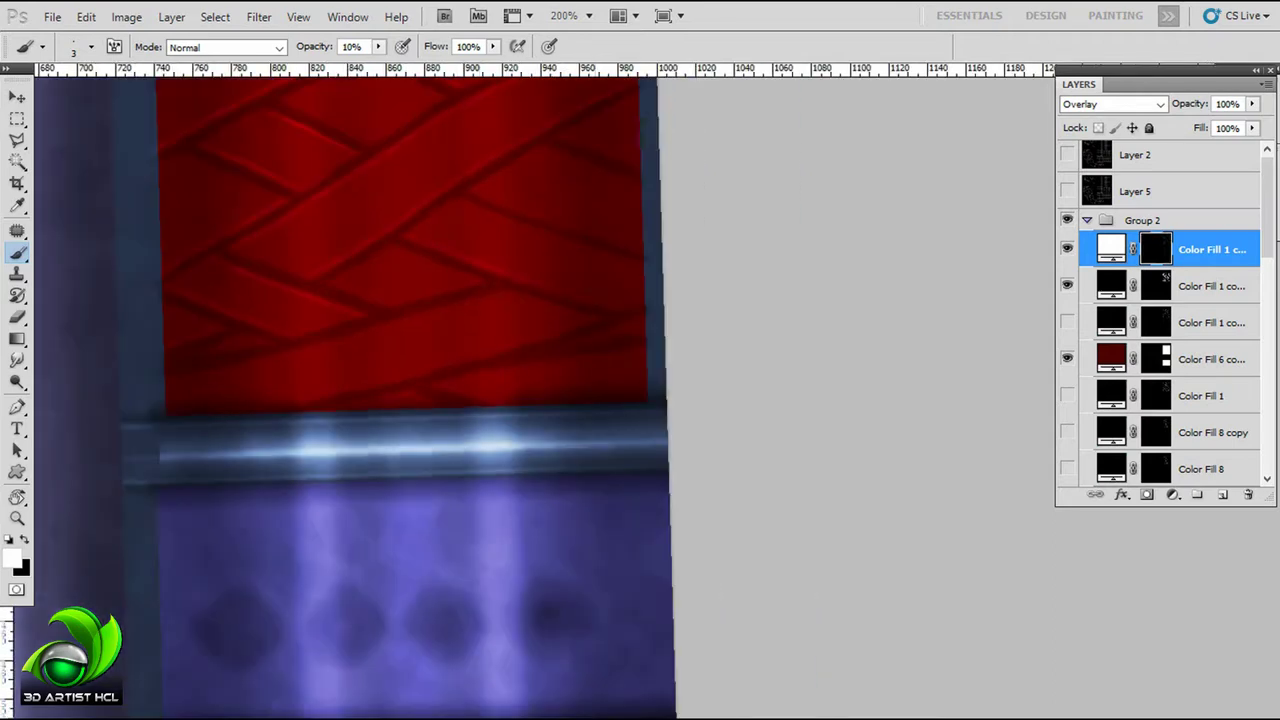
pyautogui.moveTo(562, 145); pyautogui.dragTo(521, 270)
pyautogui.moveTo(560, 480)
pyautogui.mouseDown()
pyautogui.moveTo(645, 225)
pyautogui.moveTo(660, 268)
pyautogui.moveTo(625, 223)
pyautogui.mouseUp()
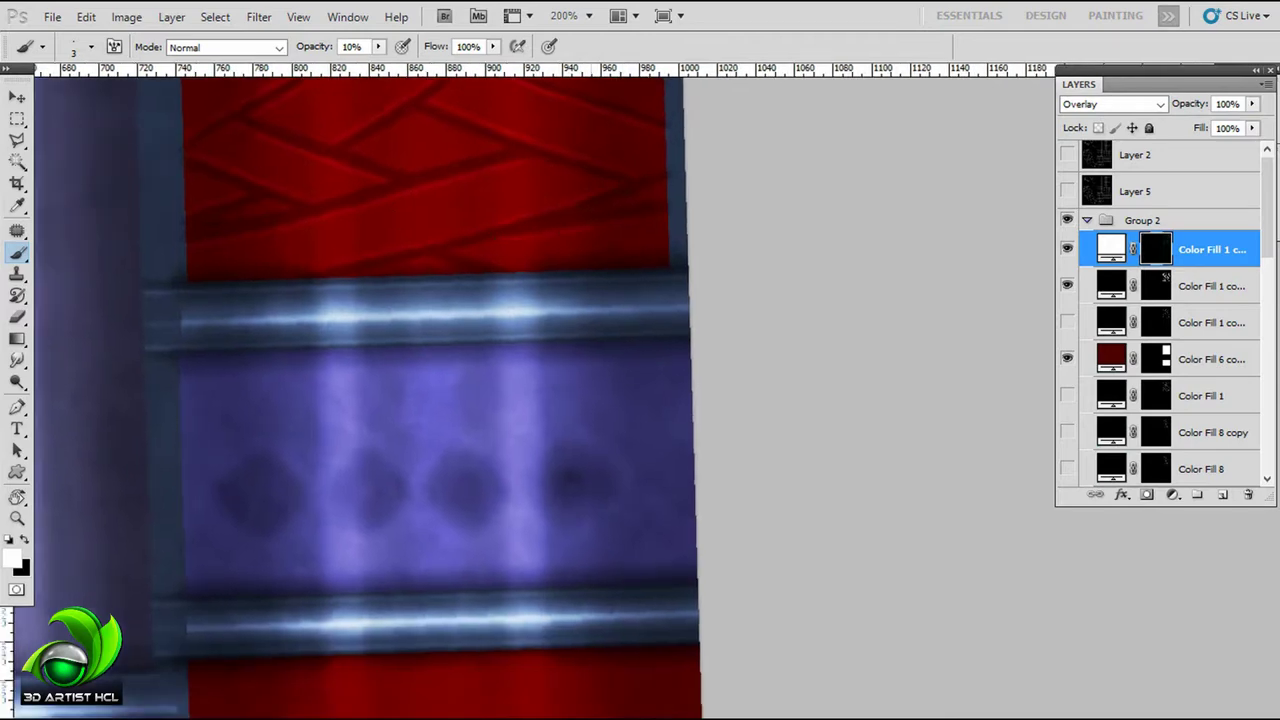
pyautogui.moveTo(592, 715)
pyautogui.mouseDown()
pyautogui.moveTo(652, 349)
pyautogui.moveTo(707, 386)
pyautogui.moveTo(503, 291)
pyautogui.mouseUp()
pyautogui.hotkey('alt', '[')
# Step: Set the Multiply fill layer's opacity to 100%
pyautogui.moveTo(232, 150); pyautogui.dragTo(409, 237)
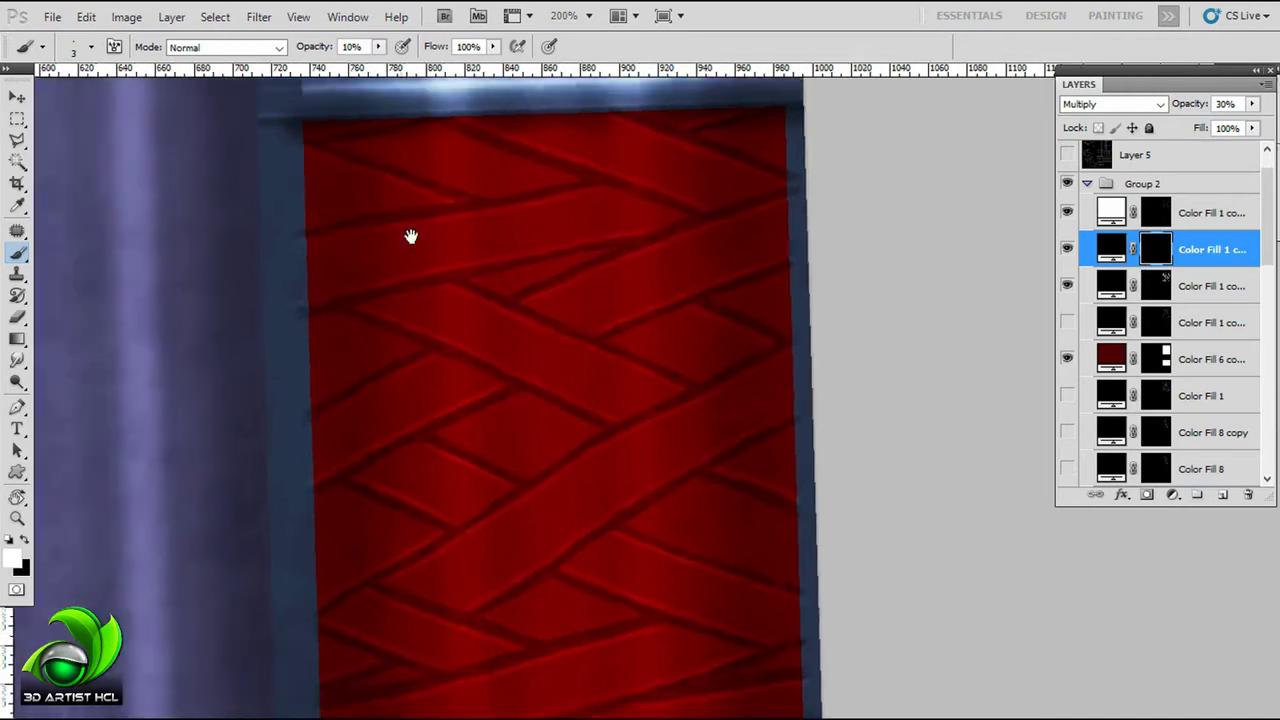
pyautogui.click(1183, 104)
pyautogui.write('100')
pyautogui.press('Return')
# Step: Review the woven red panel and move the Multiply fill layer up one position
pyautogui.moveTo(334, 200); pyautogui.dragTo(471, 229)
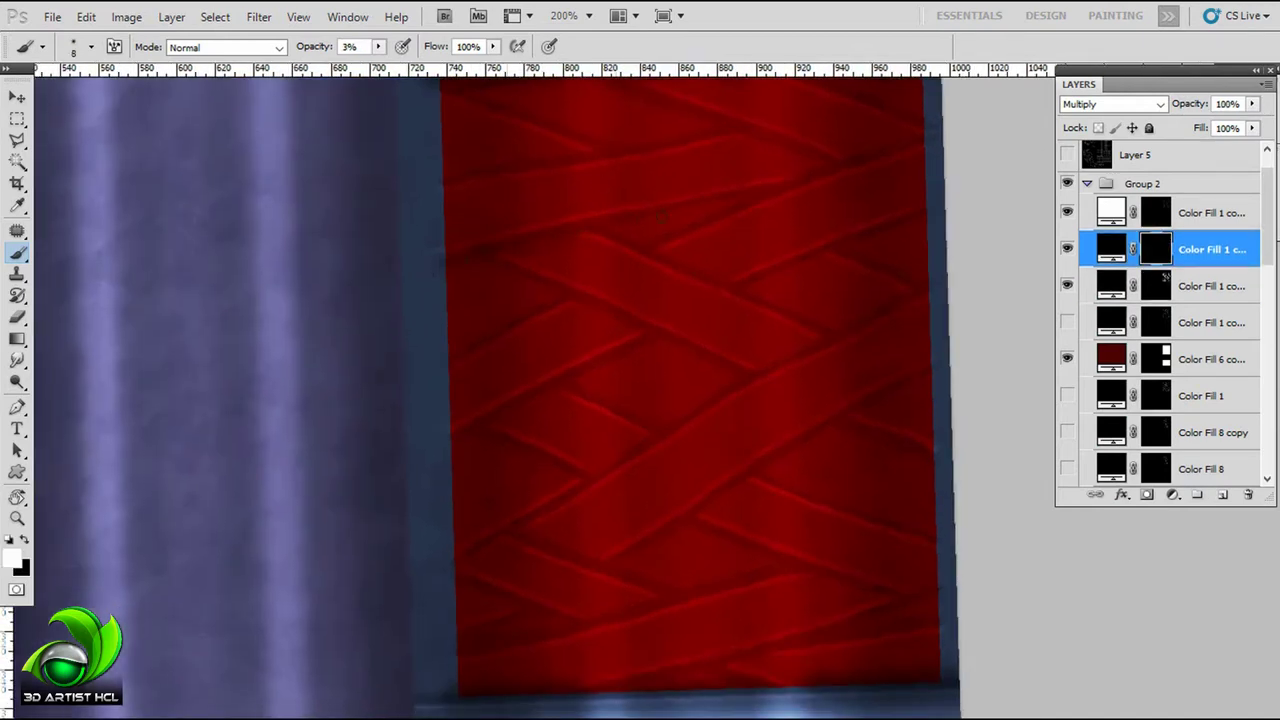
pyautogui.moveTo(427, 169); pyautogui.dragTo(427, 244)
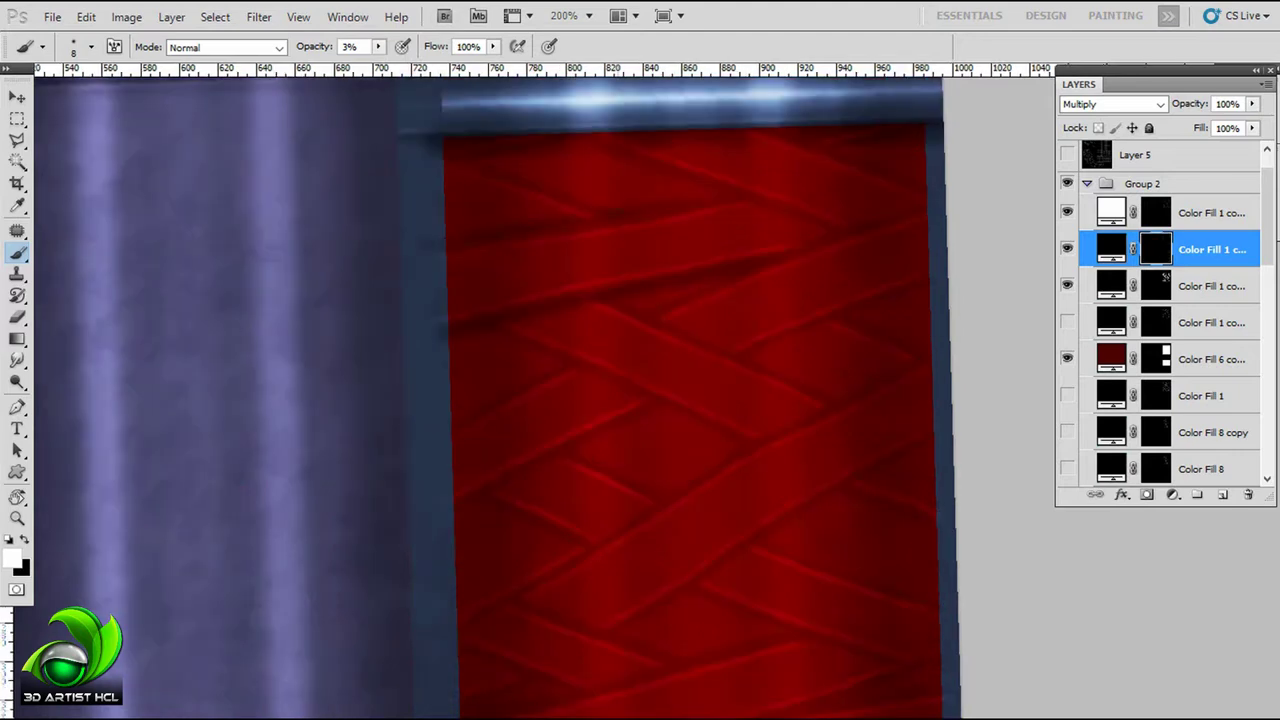
pyautogui.moveTo(702, 188); pyautogui.dragTo(578, 263)
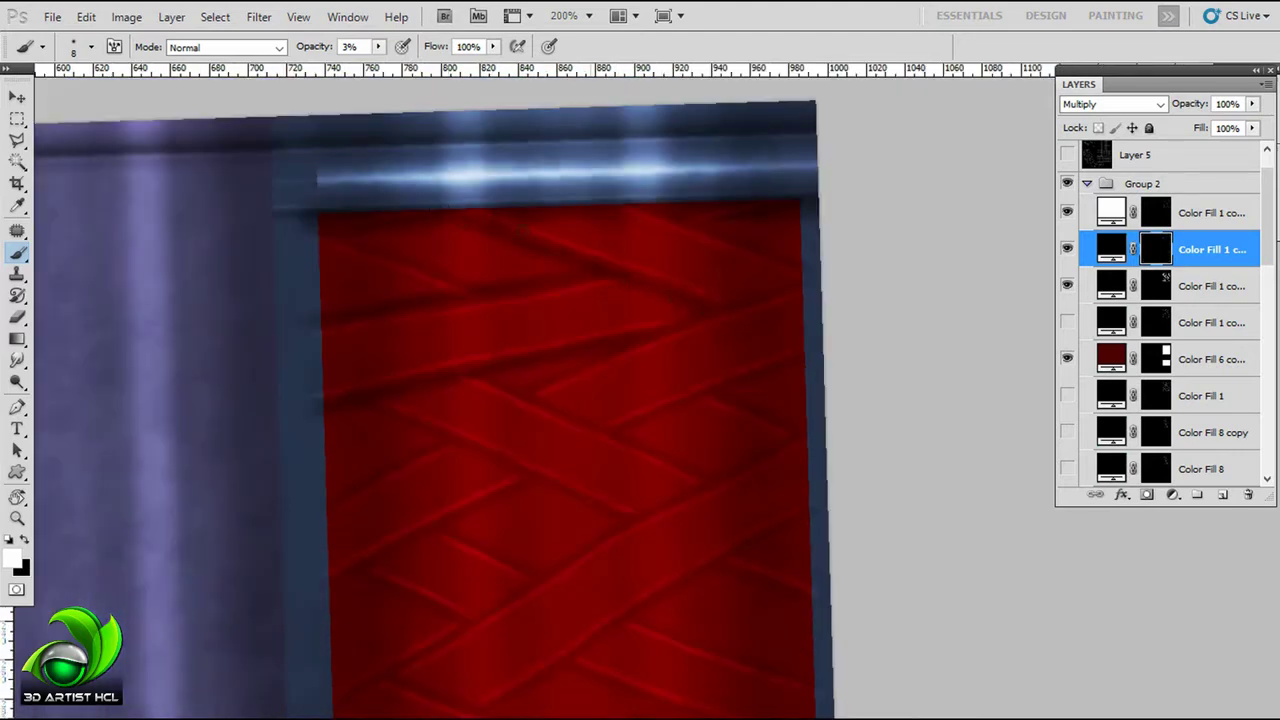
pyautogui.moveTo(710, 254); pyautogui.dragTo(632, 254)
pyautogui.moveTo(737, 343); pyautogui.dragTo(657, 223)
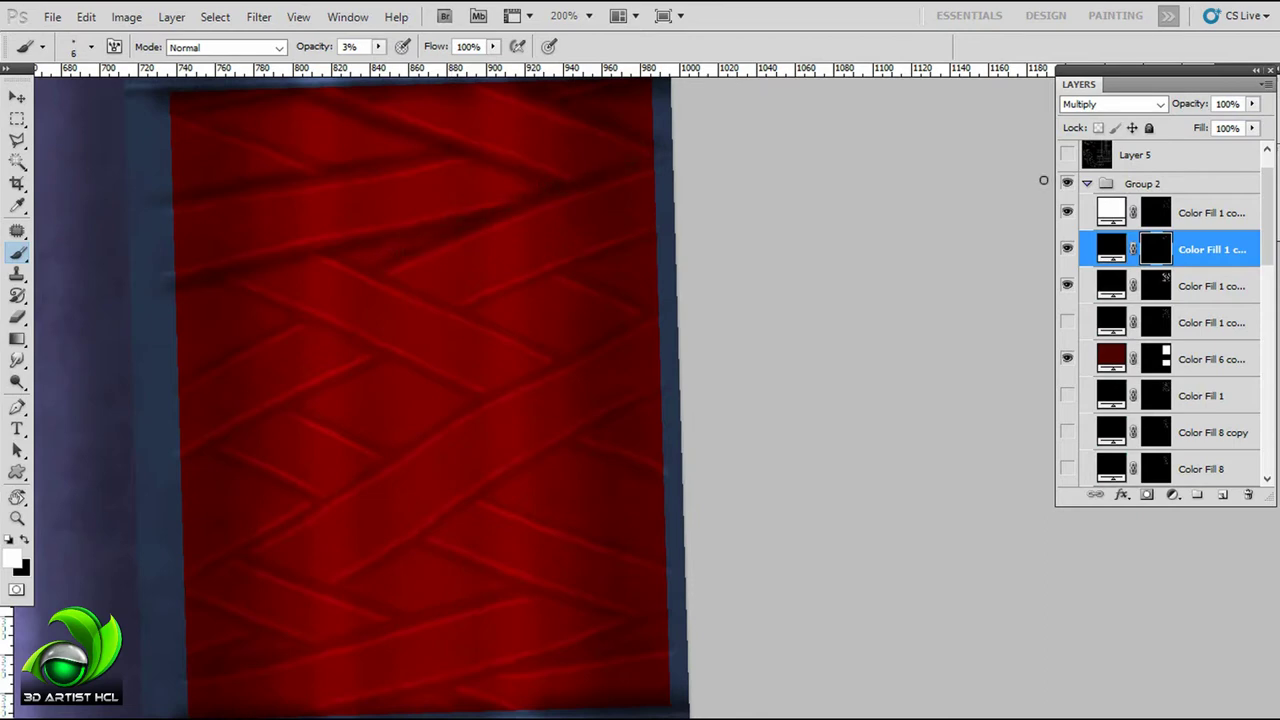
pyautogui.hotkey('ctrl', ']')
# Step: Inspect the bottom metal bar and the purple section with its dark circles
pyautogui.moveTo(539, 292); pyautogui.dragTo(611, 222)
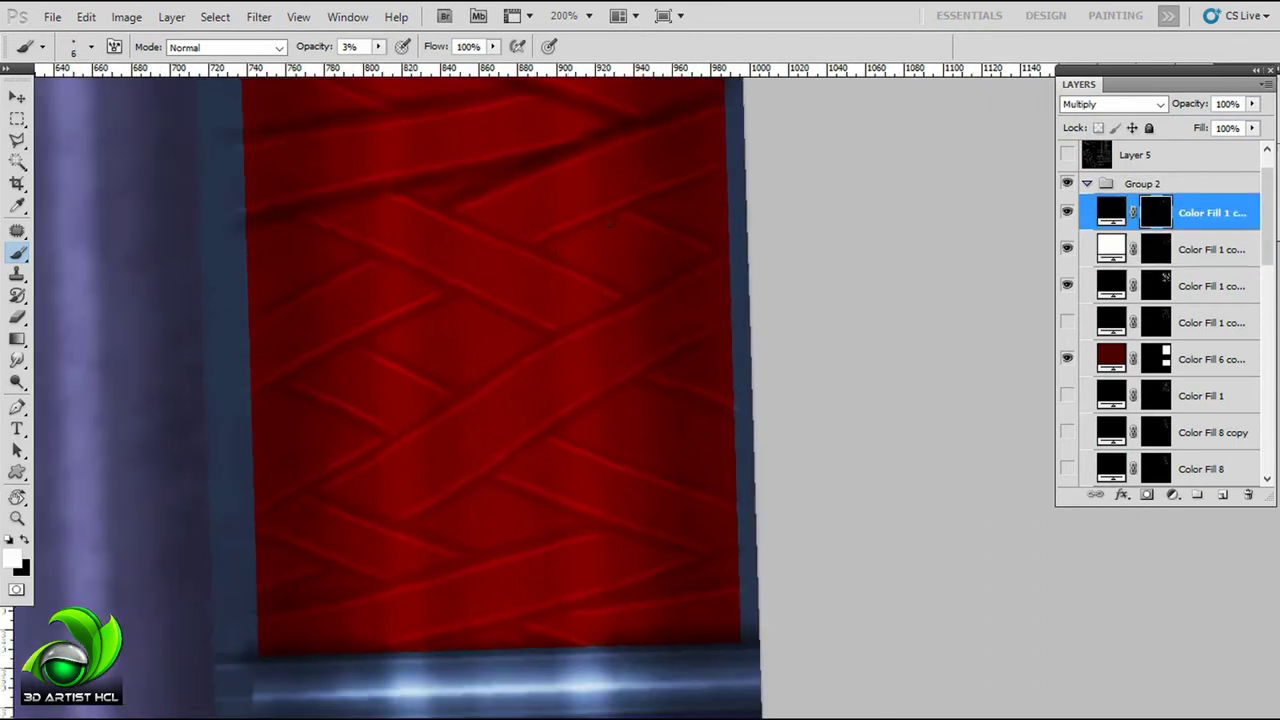
pyautogui.moveTo(540, 390)
pyautogui.mouseDown()
pyautogui.moveTo(489, 392)
pyautogui.moveTo(597, 392)
pyautogui.mouseUp()
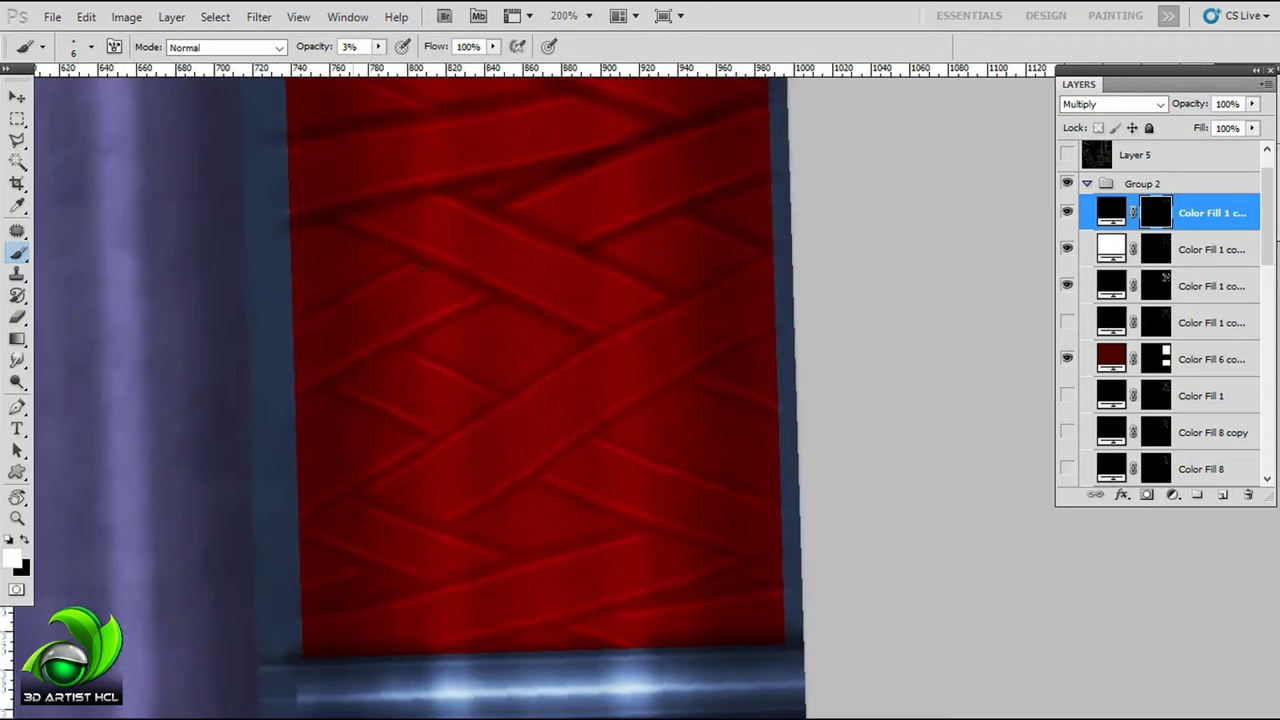
pyautogui.moveTo(420, 265); pyautogui.dragTo(408, 226)
pyautogui.moveTo(520, 400); pyautogui.dragTo(517, 345)
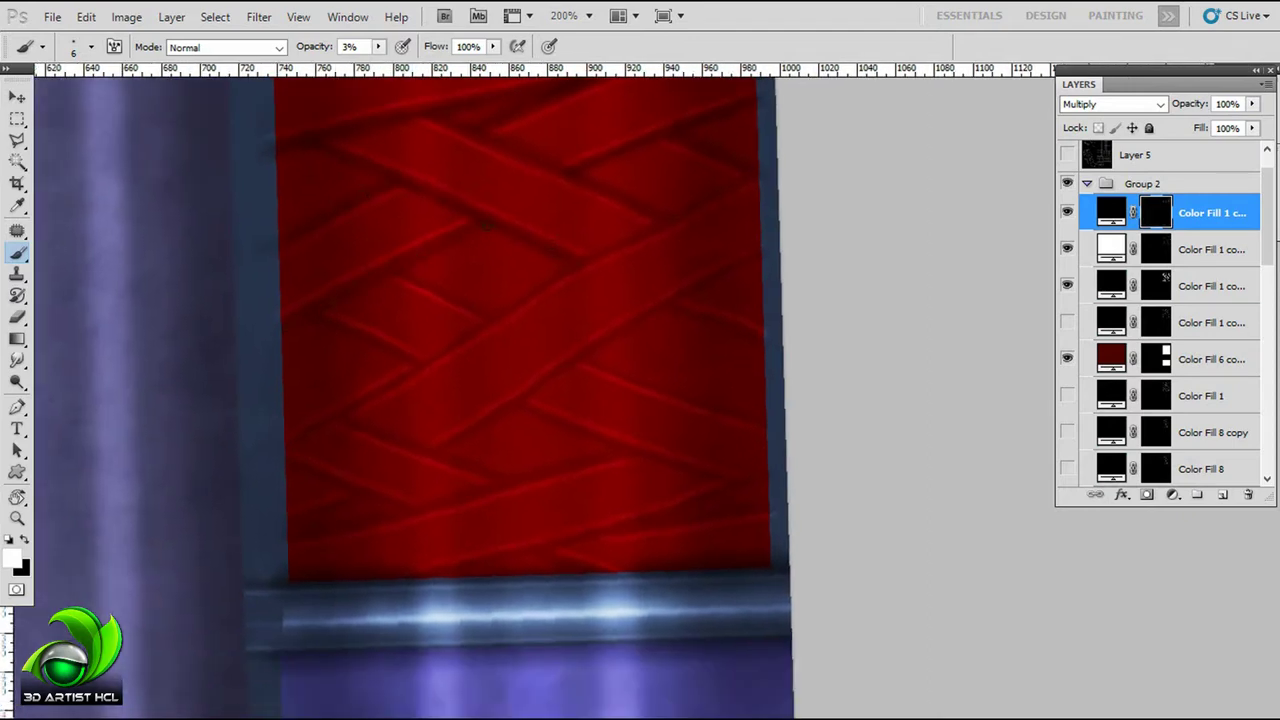
pyautogui.moveTo(520, 400); pyautogui.dragTo(505, 343)
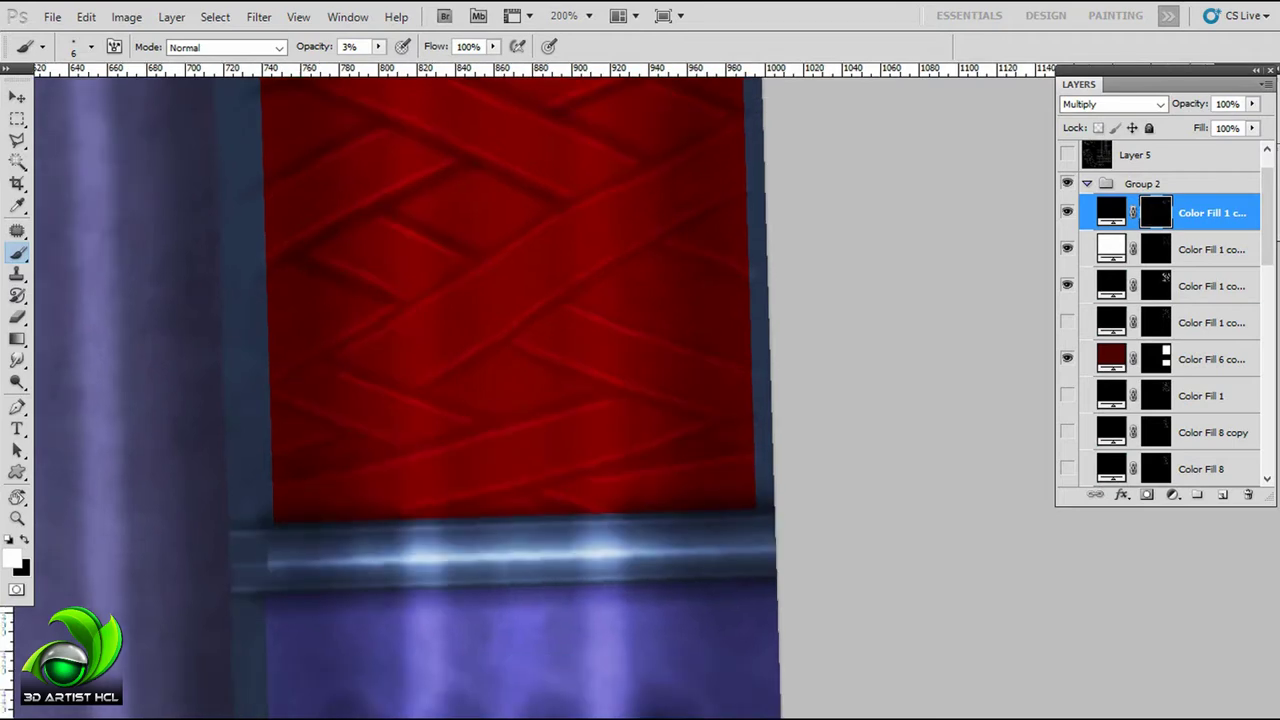
pyautogui.moveTo(455, 391); pyautogui.dragTo(421, 368)
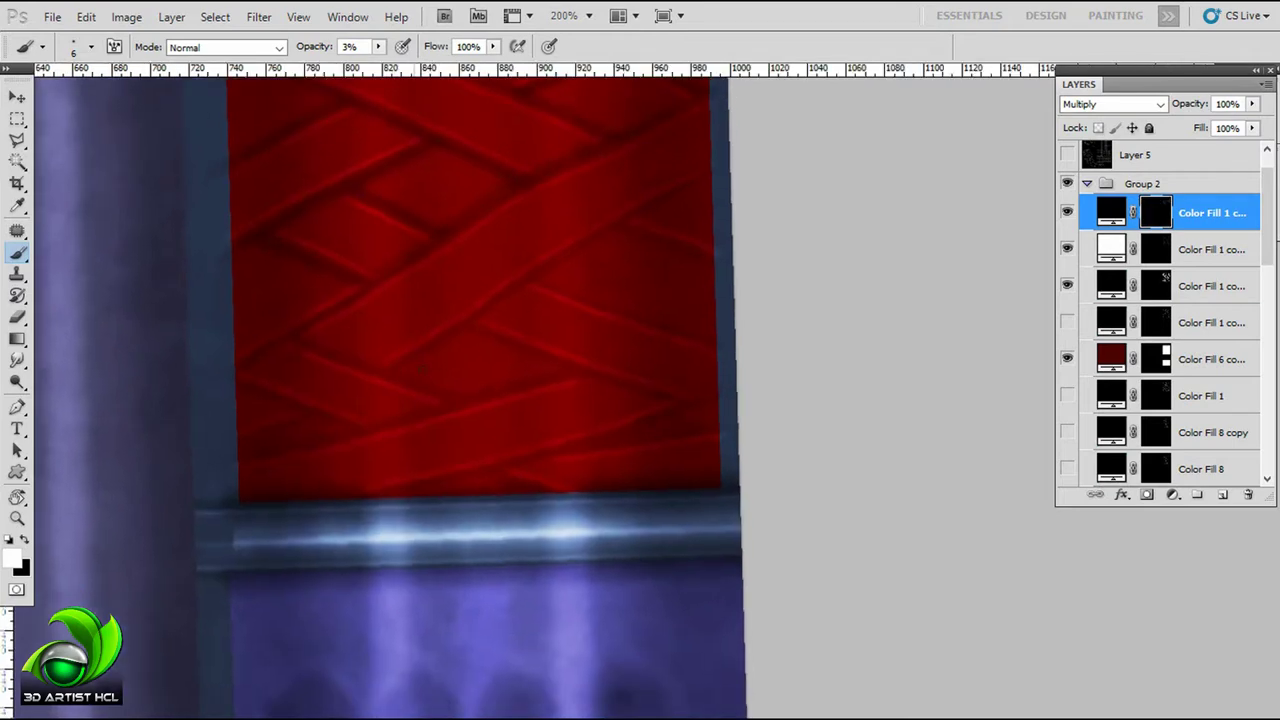
pyautogui.moveTo(480, 400); pyautogui.dragTo(505, 375)
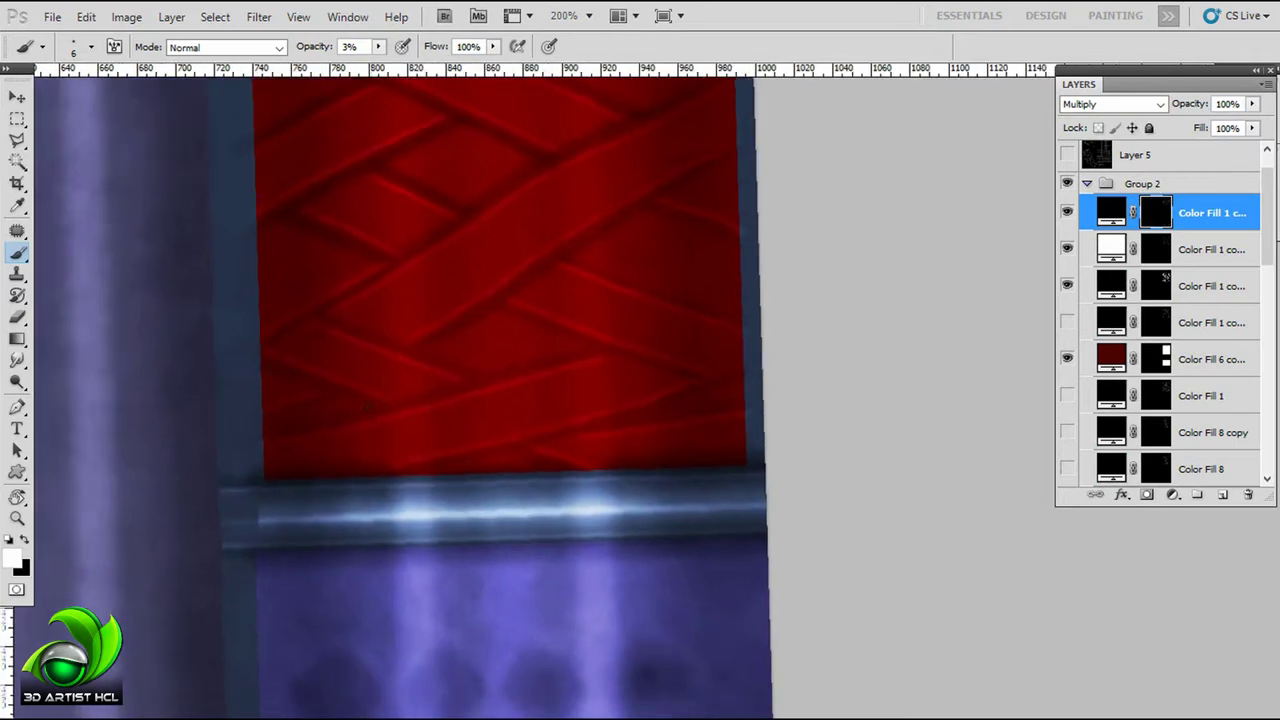
pyautogui.moveTo(365, 408)
pyautogui.mouseDown()
pyautogui.moveTo(398, 396)
pyautogui.moveTo(400, 348)
pyautogui.mouseUp()
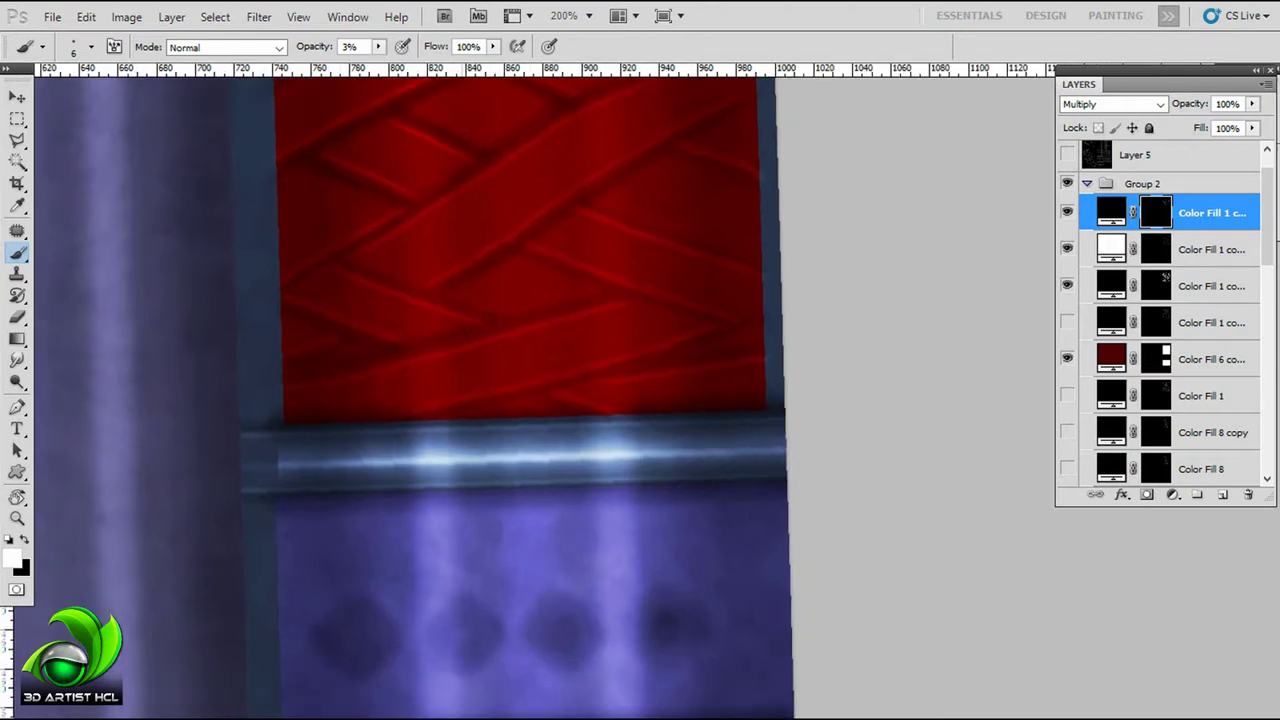
pyautogui.moveTo(460, 302); pyautogui.dragTo(456, 232)
pyautogui.moveTo(579, 307); pyautogui.dragTo(561, 301)
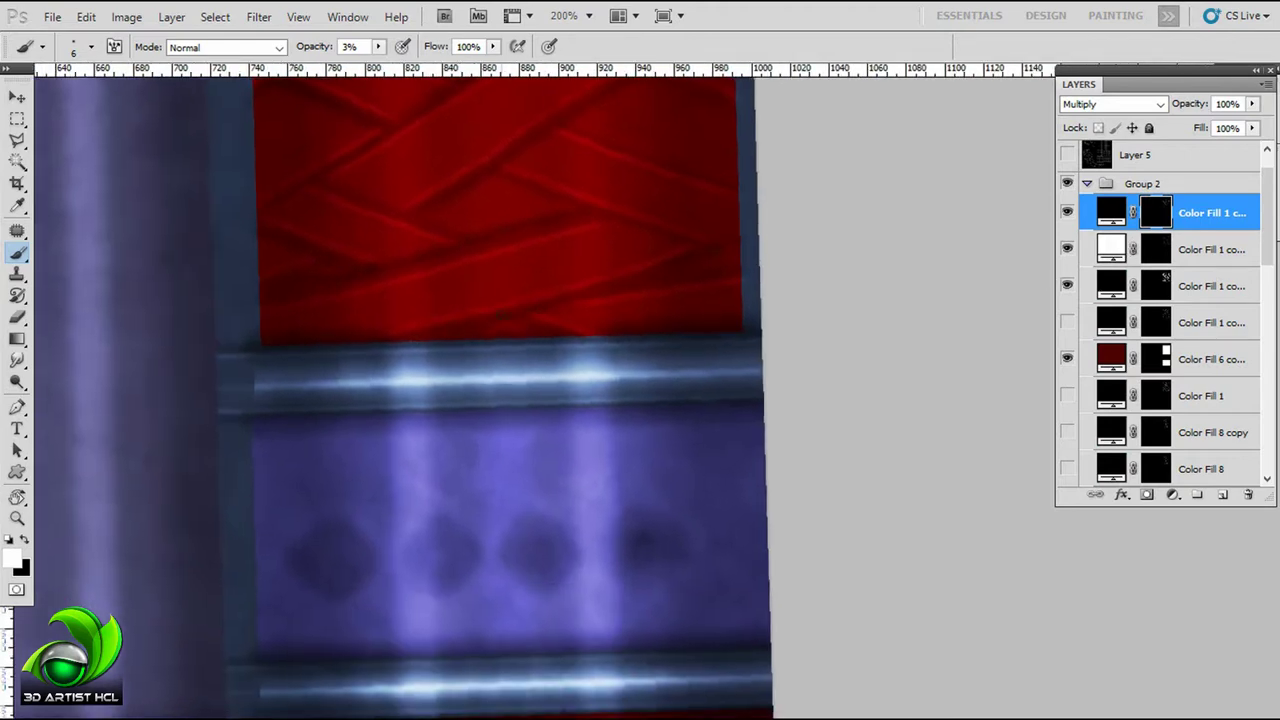
# Step: Reframe on the woven red panel and set the brush opacity to 5%
pyautogui.scroll(3, 561, 301)
pyautogui.moveTo(595, 203); pyautogui.dragTo(400, 256)
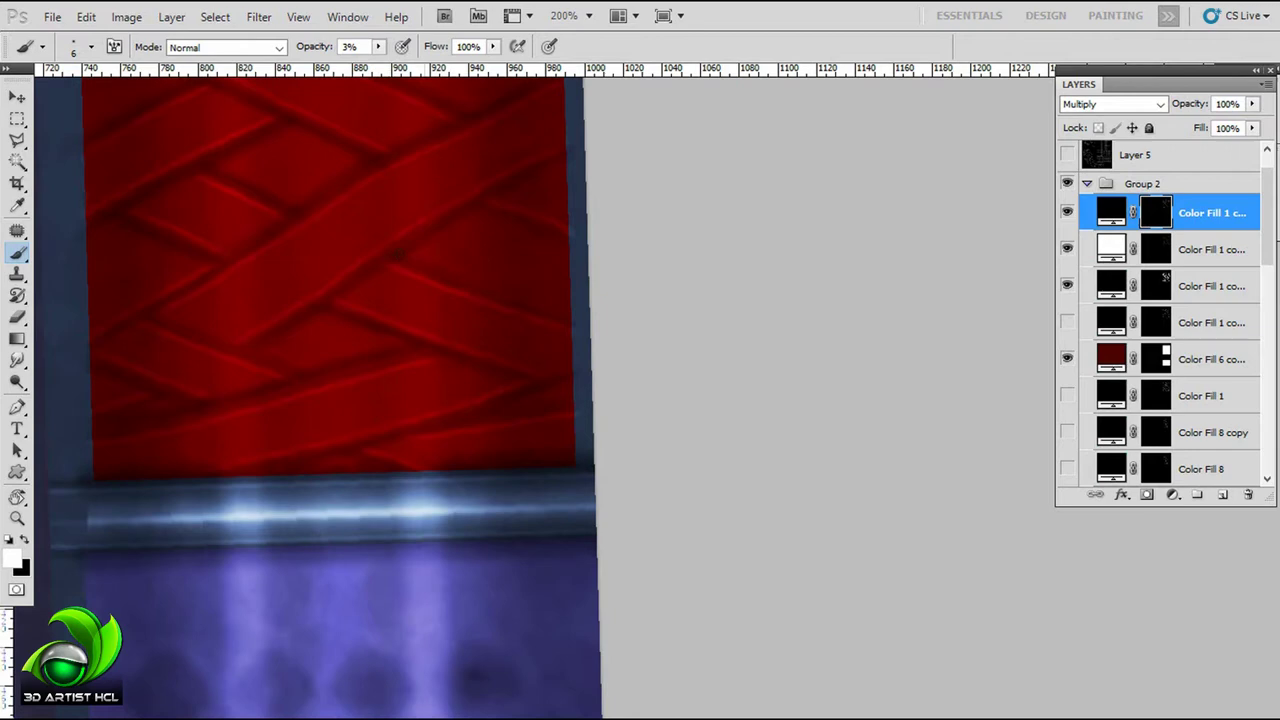
pyautogui.moveTo(540, 127); pyautogui.dragTo(640, 303)
pyautogui.moveTo(569, 223); pyautogui.dragTo(526, 209)
pyautogui.moveTo(503, 301)
pyautogui.mouseDown()
pyautogui.moveTo(541, 290)
pyautogui.moveTo(400, 251)
pyautogui.mouseUp()
pyautogui.scroll(-1, 1160, 300)
pyautogui.scroll(1, 380, 220)
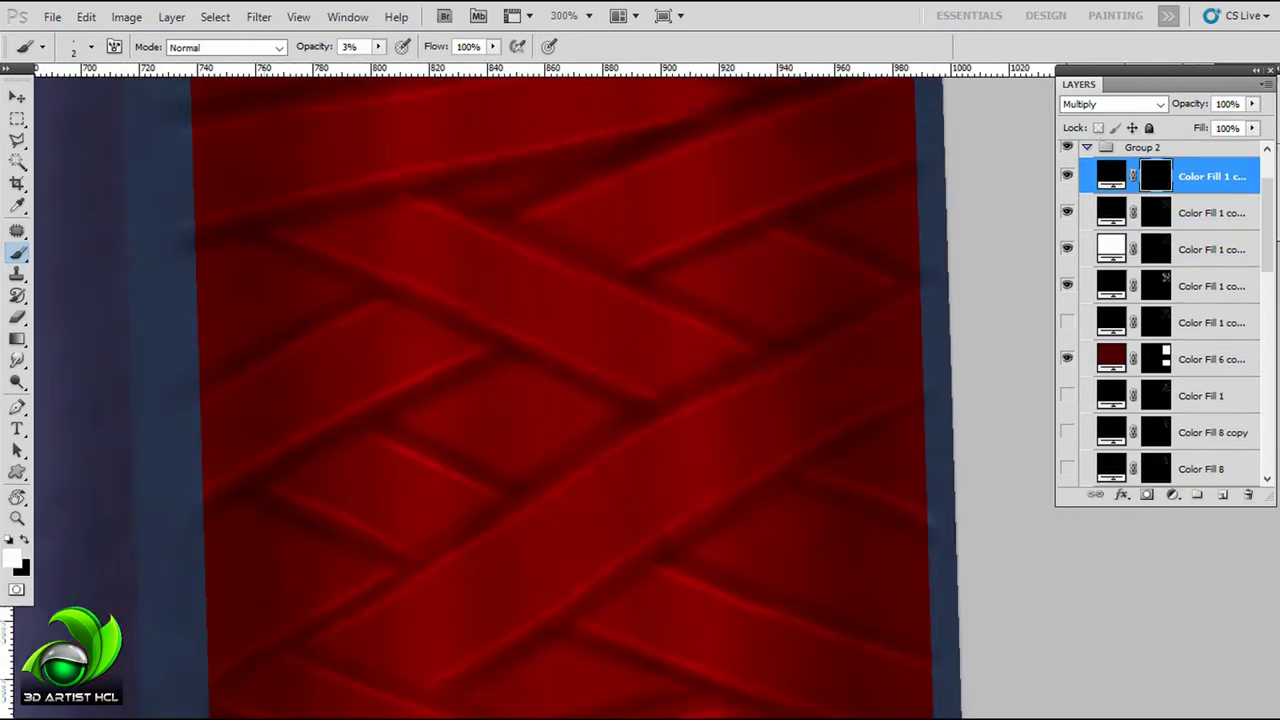
pyautogui.moveTo(420, 294); pyautogui.dragTo(385, 278)
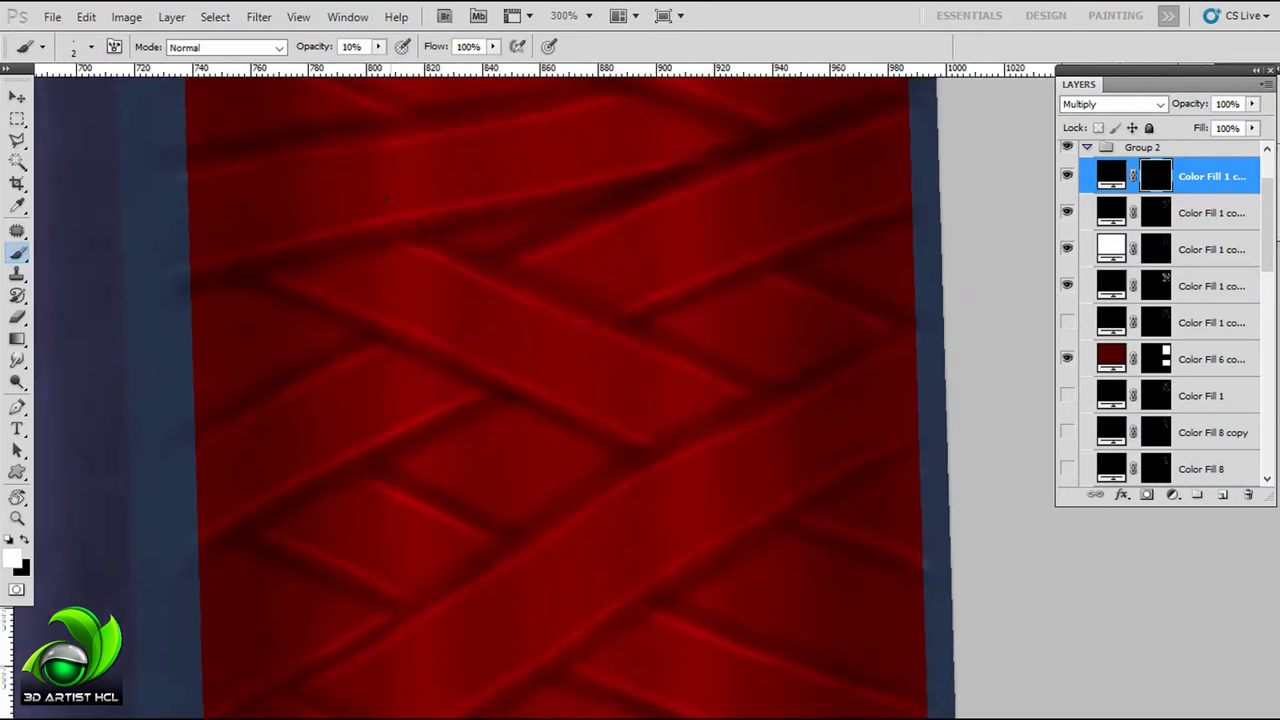
pyautogui.press('0')
pyautogui.press('5')
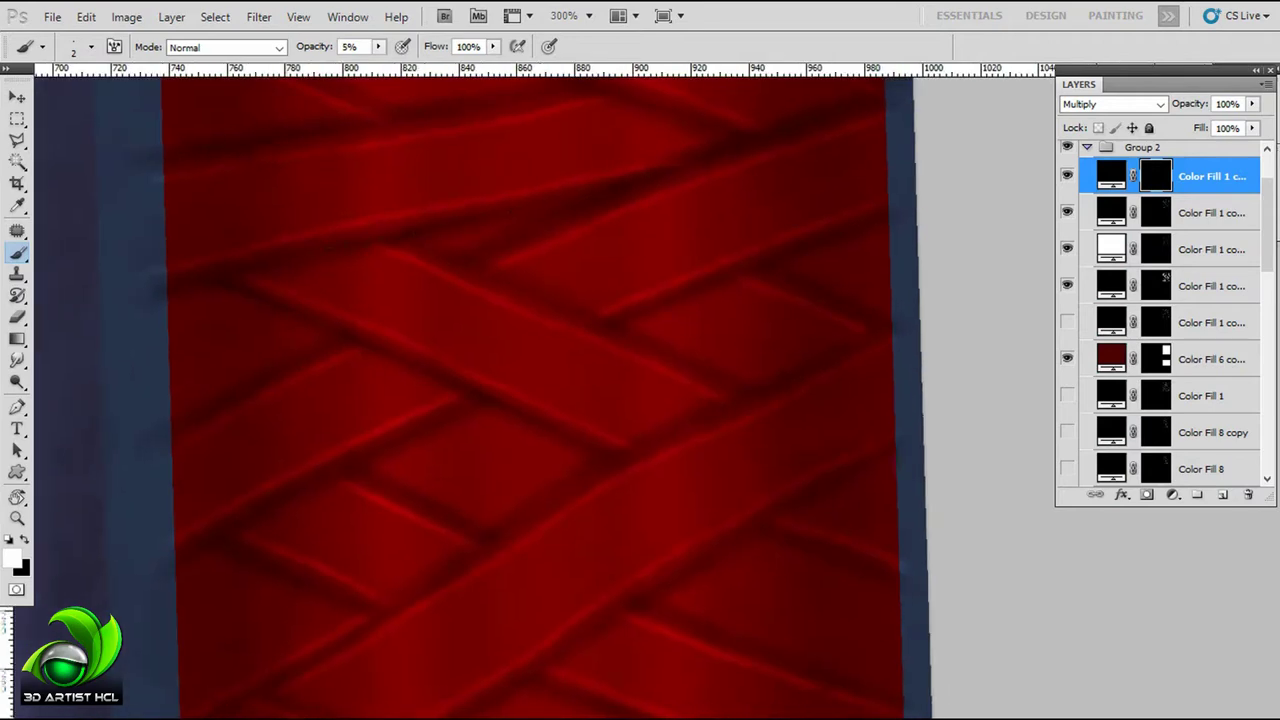
# Step: Work across the red panel's right, left and bottom edges at 5% brush opacity
pyautogui.moveTo(500, 400); pyautogui.dragTo(494, 400)
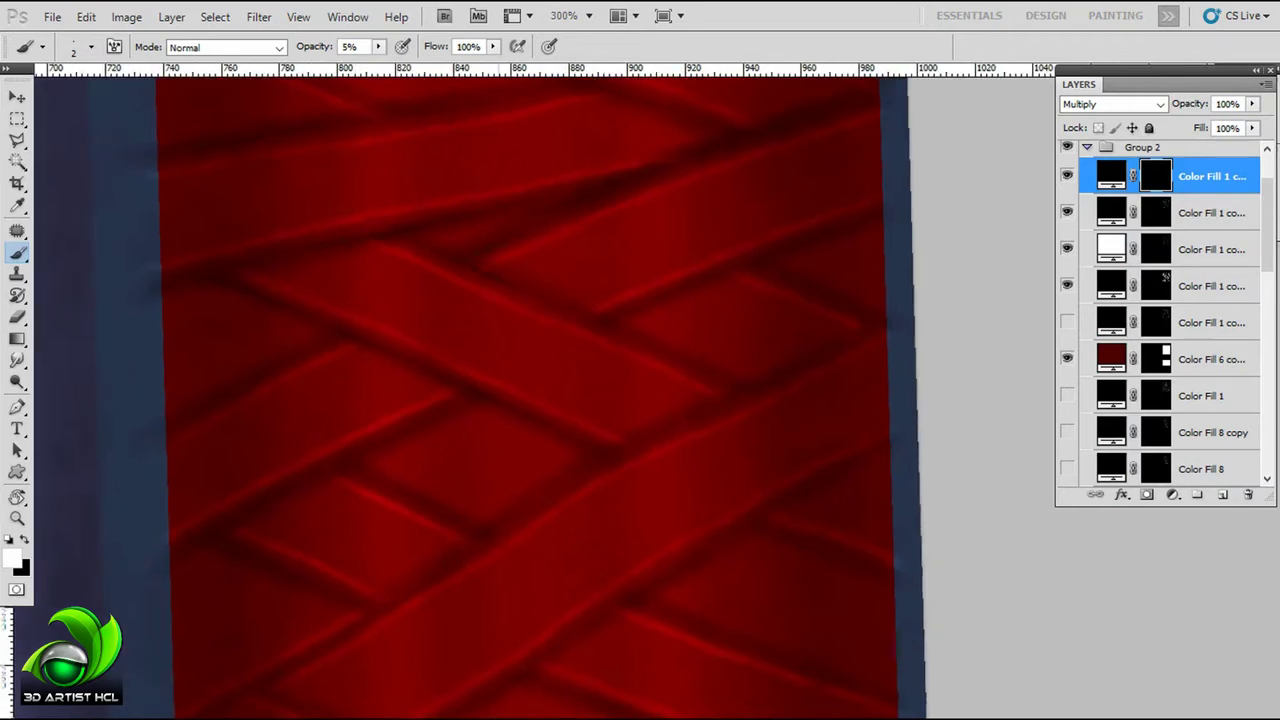
pyautogui.moveTo(511, 266); pyautogui.dragTo(420, 266)
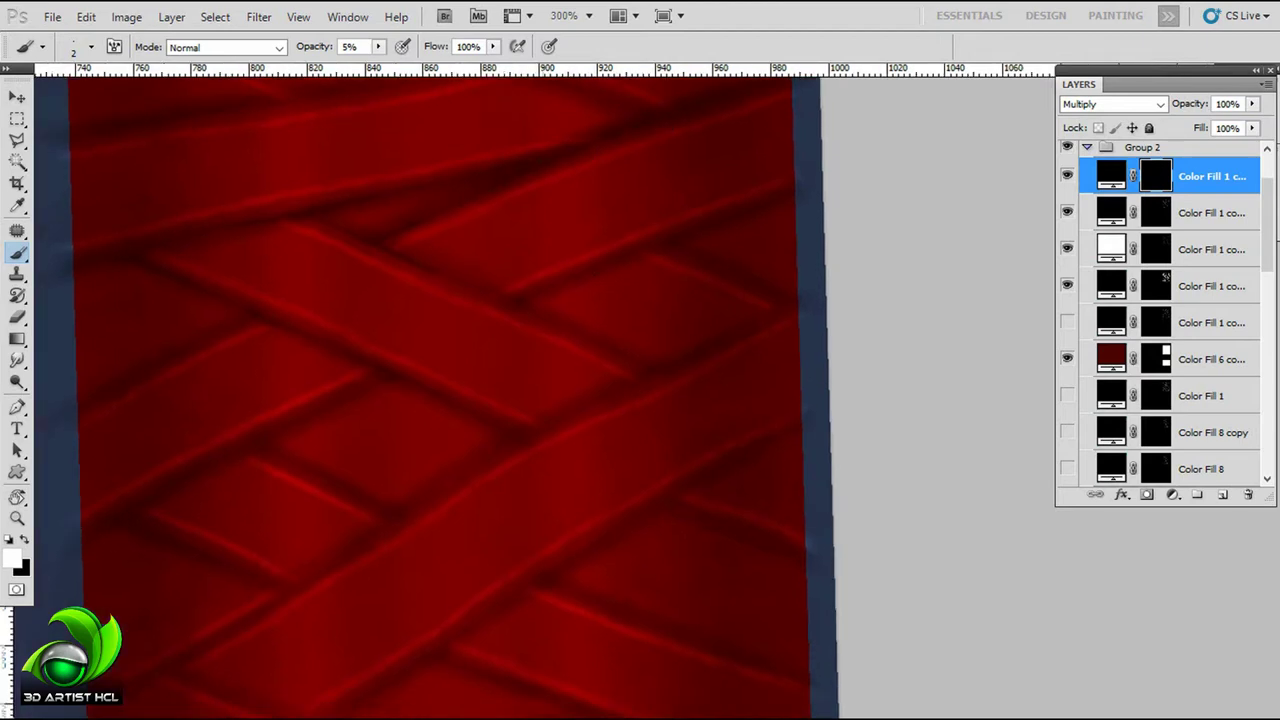
pyautogui.moveTo(563, 323); pyautogui.dragTo(468, 323)
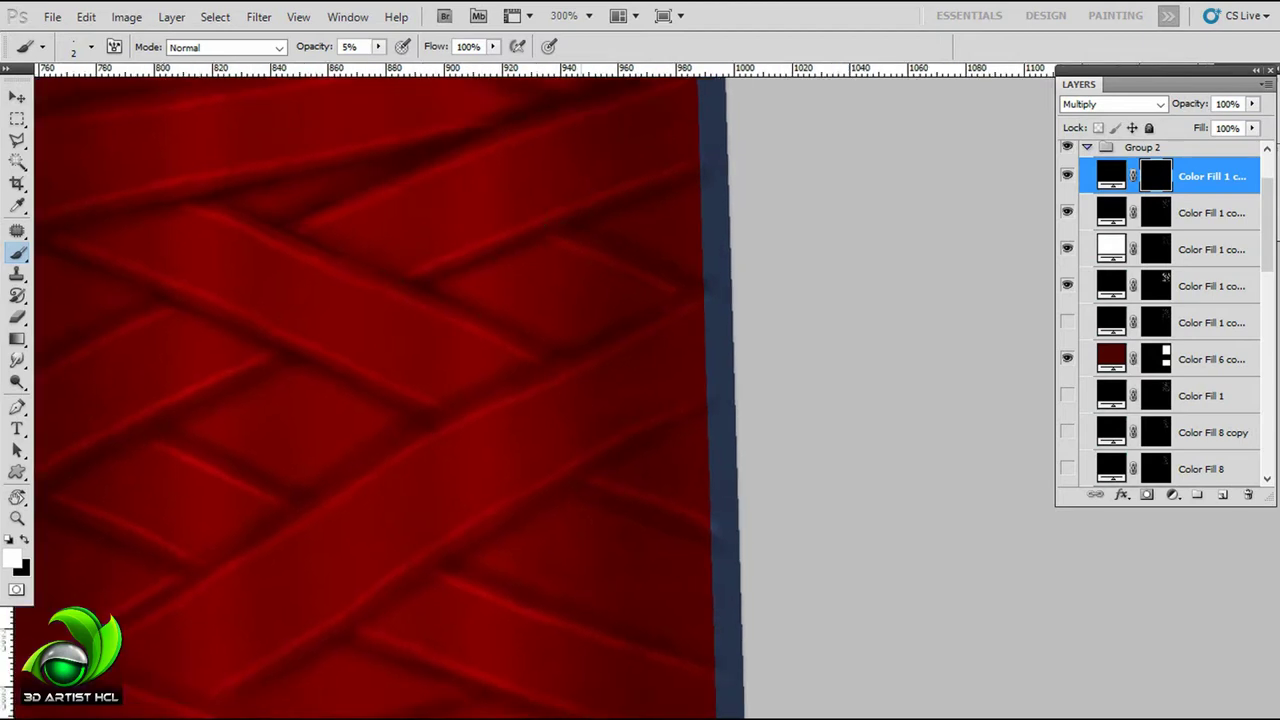
pyautogui.moveTo(616, 211); pyautogui.dragTo(531, 211)
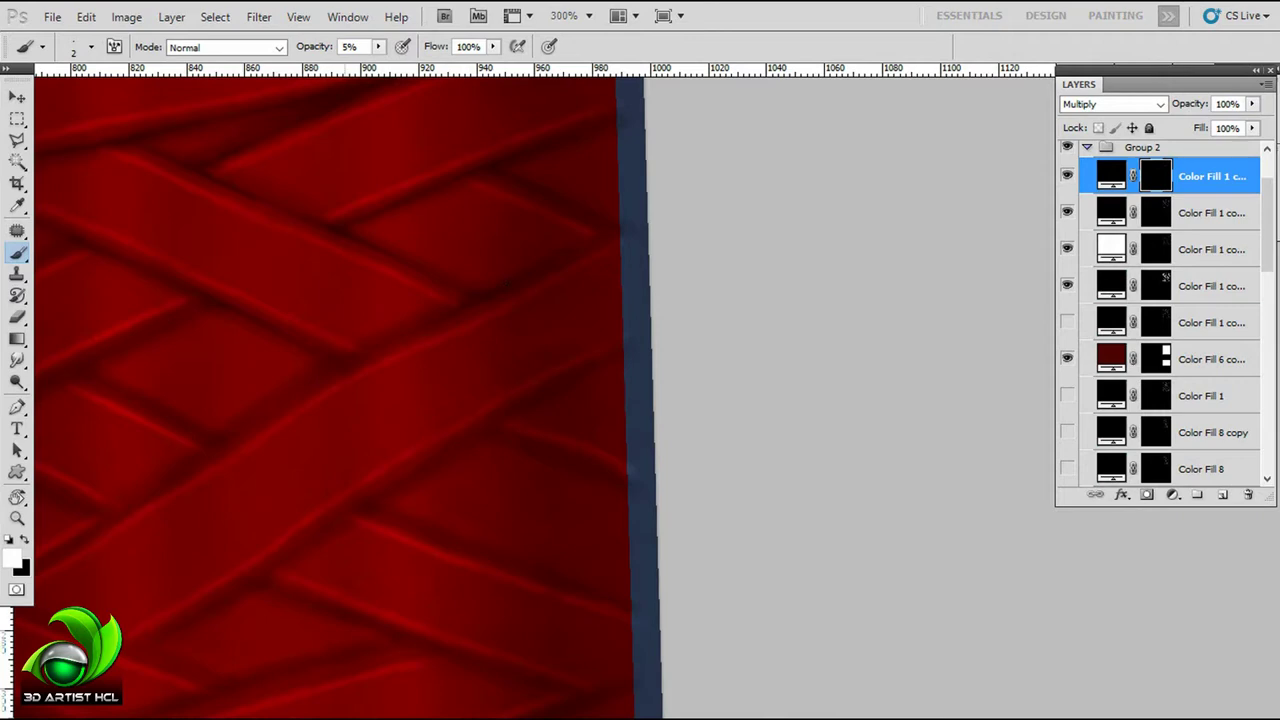
pyautogui.moveTo(560, 300); pyautogui.dragTo(675, 300)
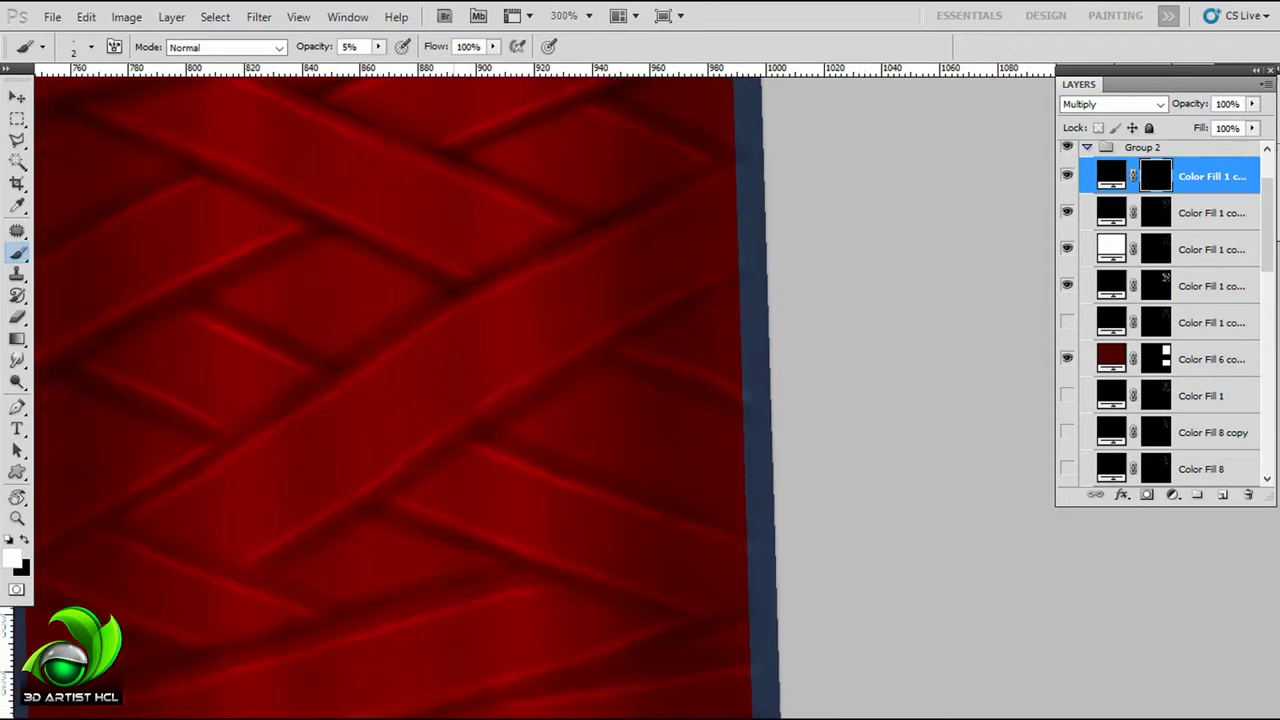
pyautogui.moveTo(375, 228); pyautogui.dragTo(531, 228)
pyautogui.moveTo(634, 243); pyautogui.dragTo(711, 243)
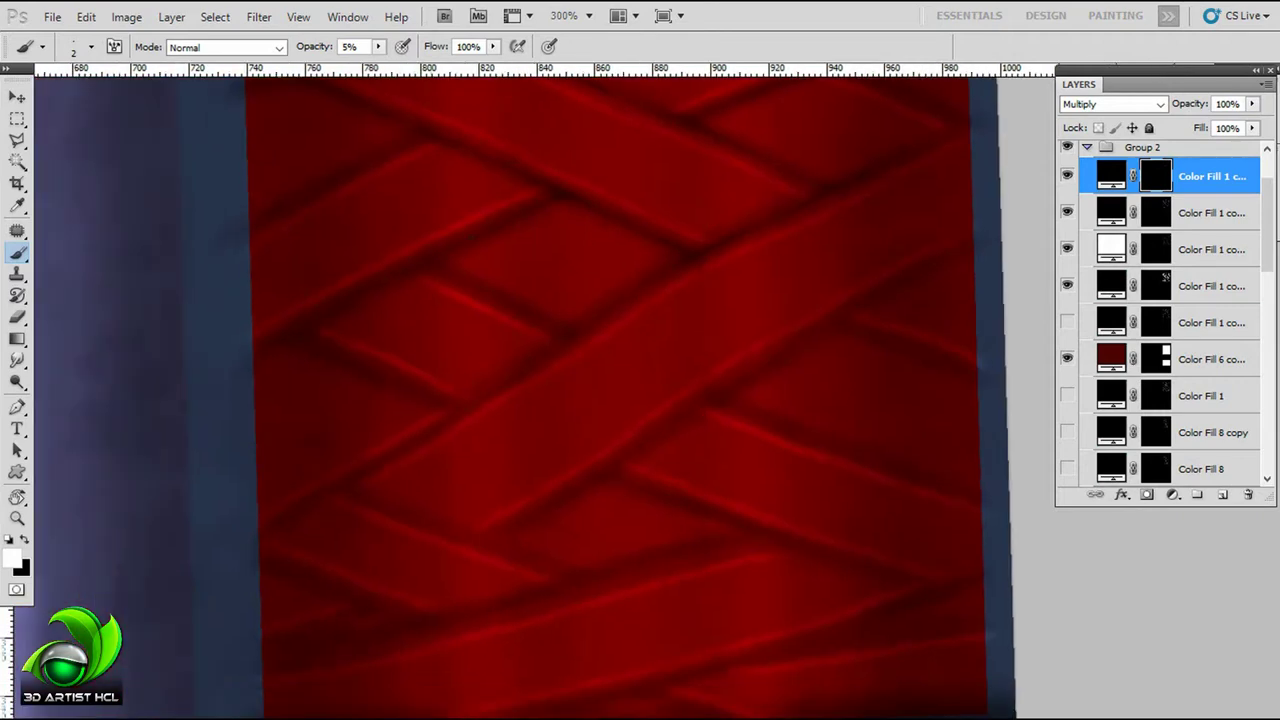
pyautogui.moveTo(600, 400); pyautogui.dragTo(550, 352)
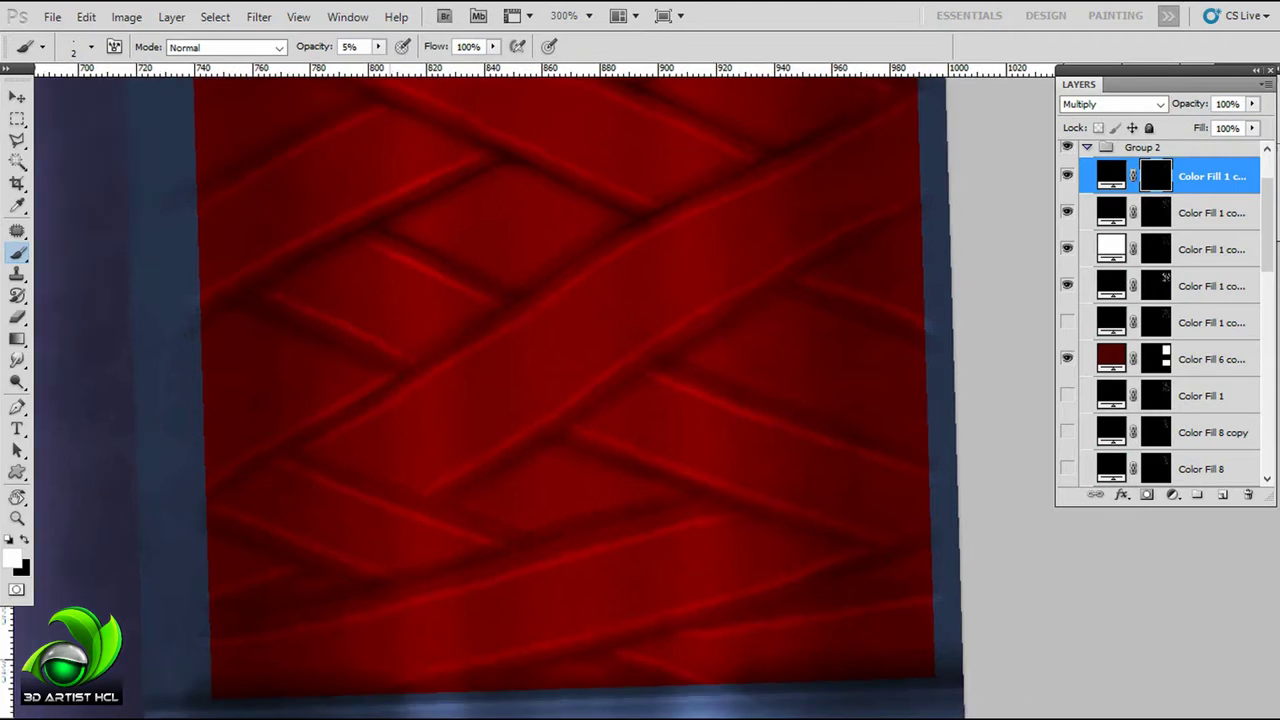
pyautogui.moveTo(700, 400)
pyautogui.mouseDown()
pyautogui.moveTo(666, 368)
pyautogui.moveTo(464, 315)
pyautogui.mouseUp()
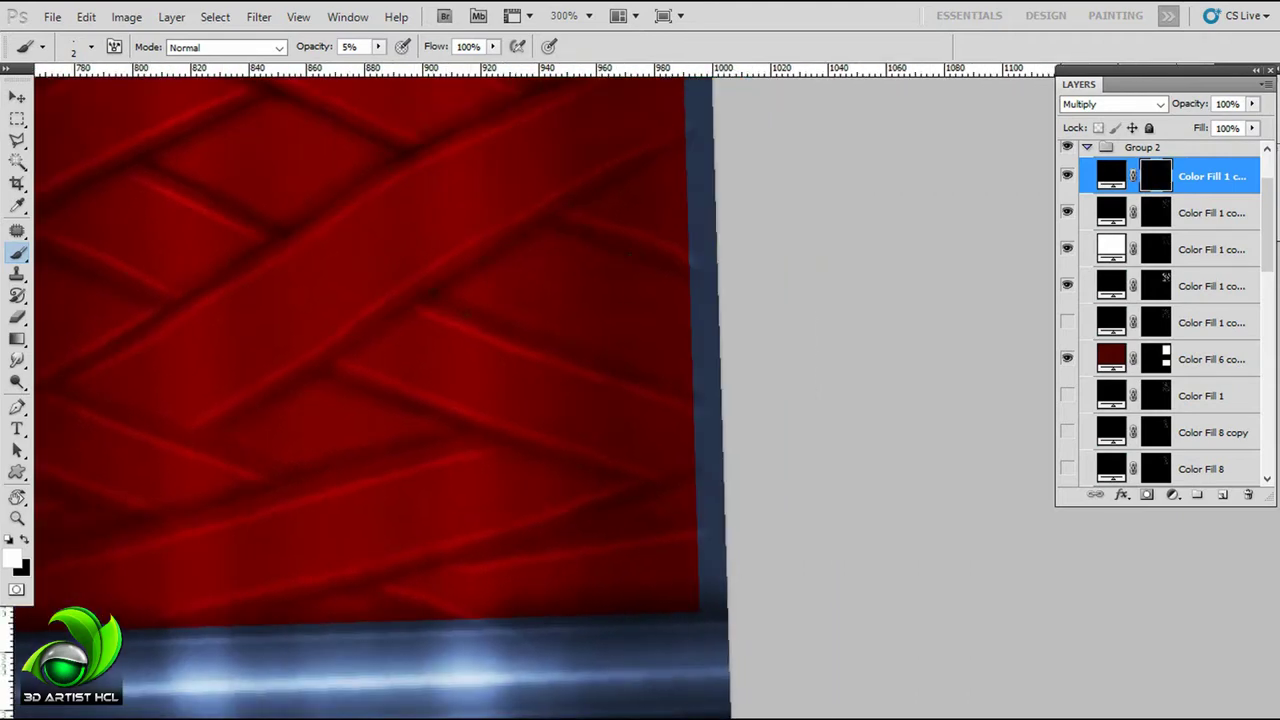
# Step: Check the bar and purple area below, then return to the woven red pattern
pyautogui.moveTo(600, 400); pyautogui.dragTo(695, 310)
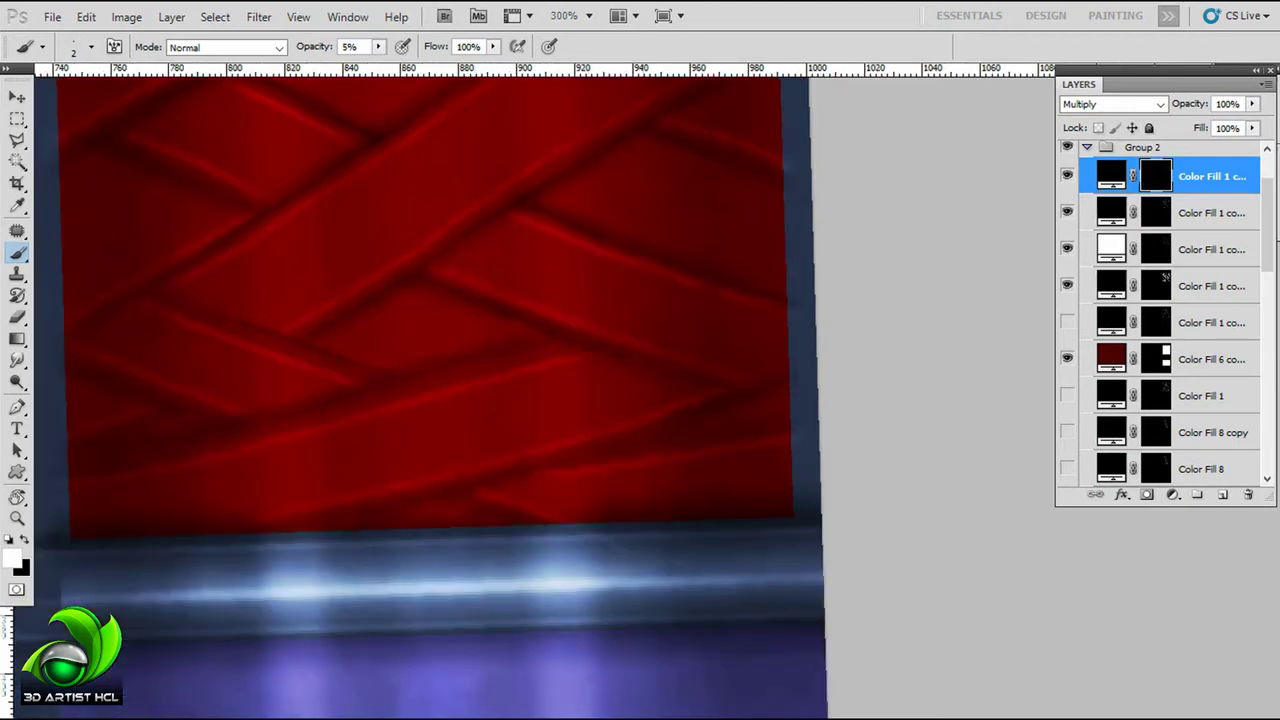
pyautogui.moveTo(600, 400); pyautogui.dragTo(546, 280)
pyautogui.moveTo(500, 400); pyautogui.dragTo(737, 340)
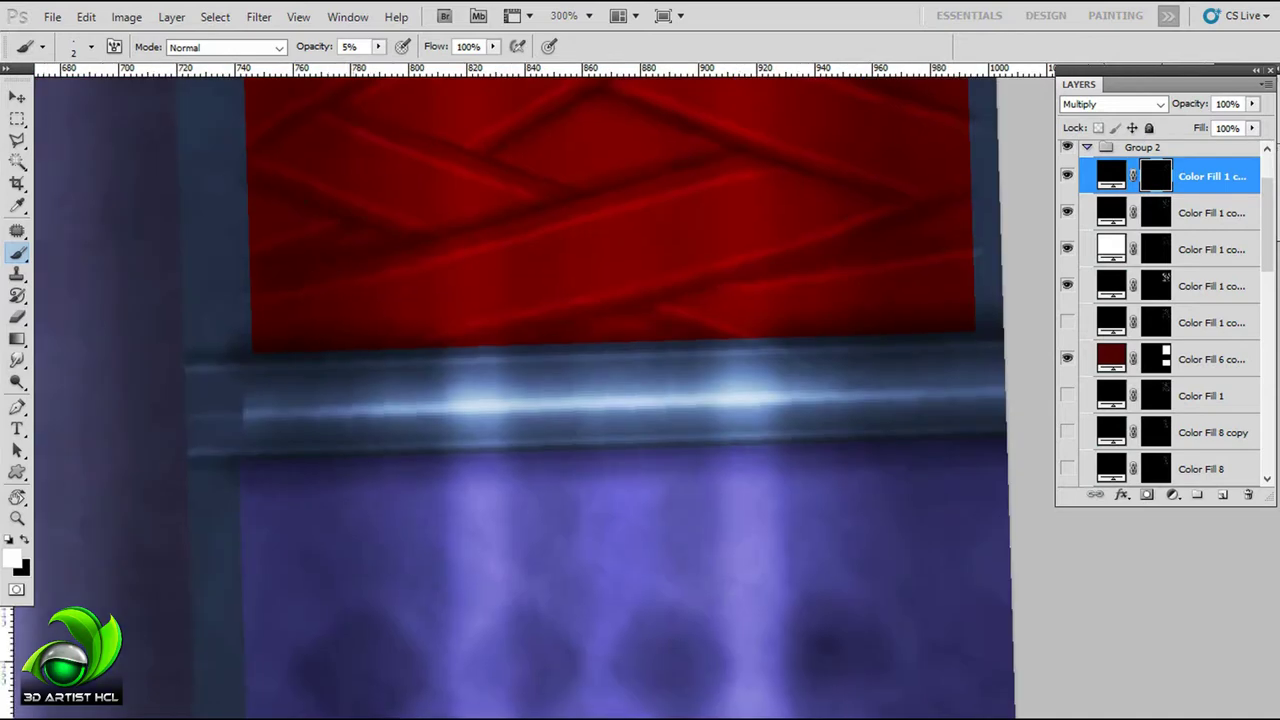
pyautogui.moveTo(600, 400); pyautogui.dragTo(537, 325)
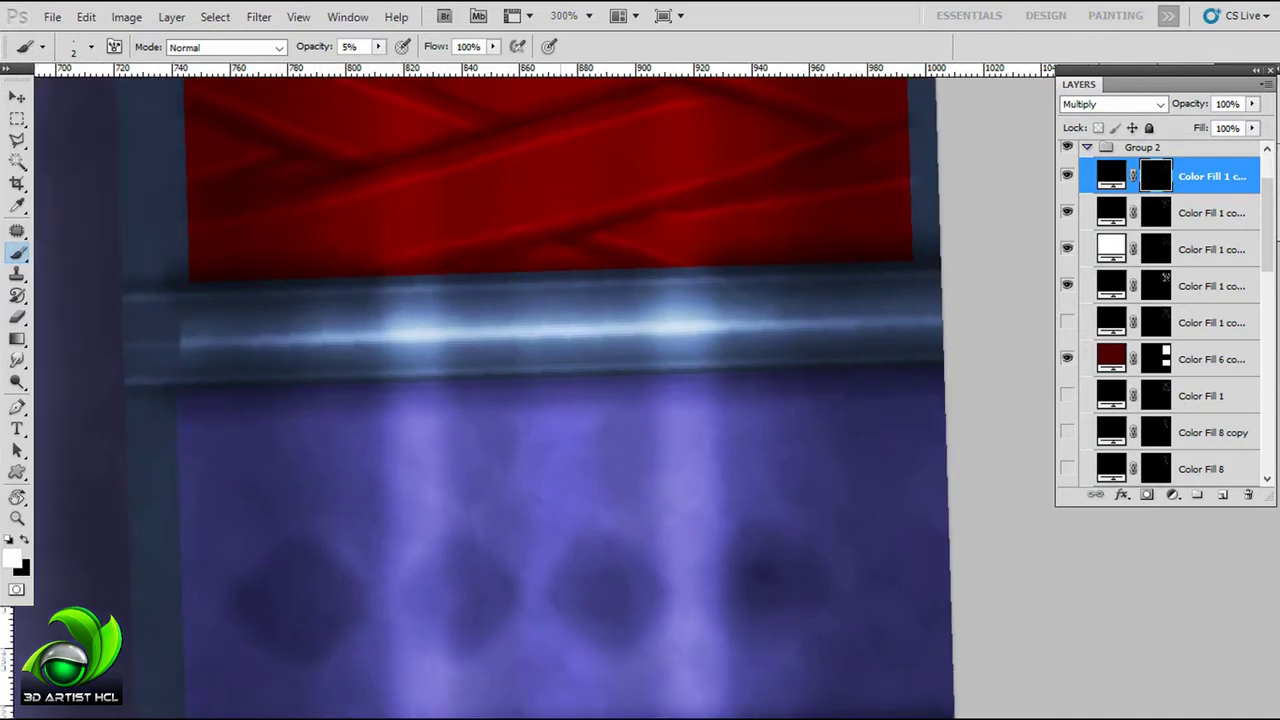
pyautogui.moveTo(860, 145); pyautogui.dragTo(632, 200)
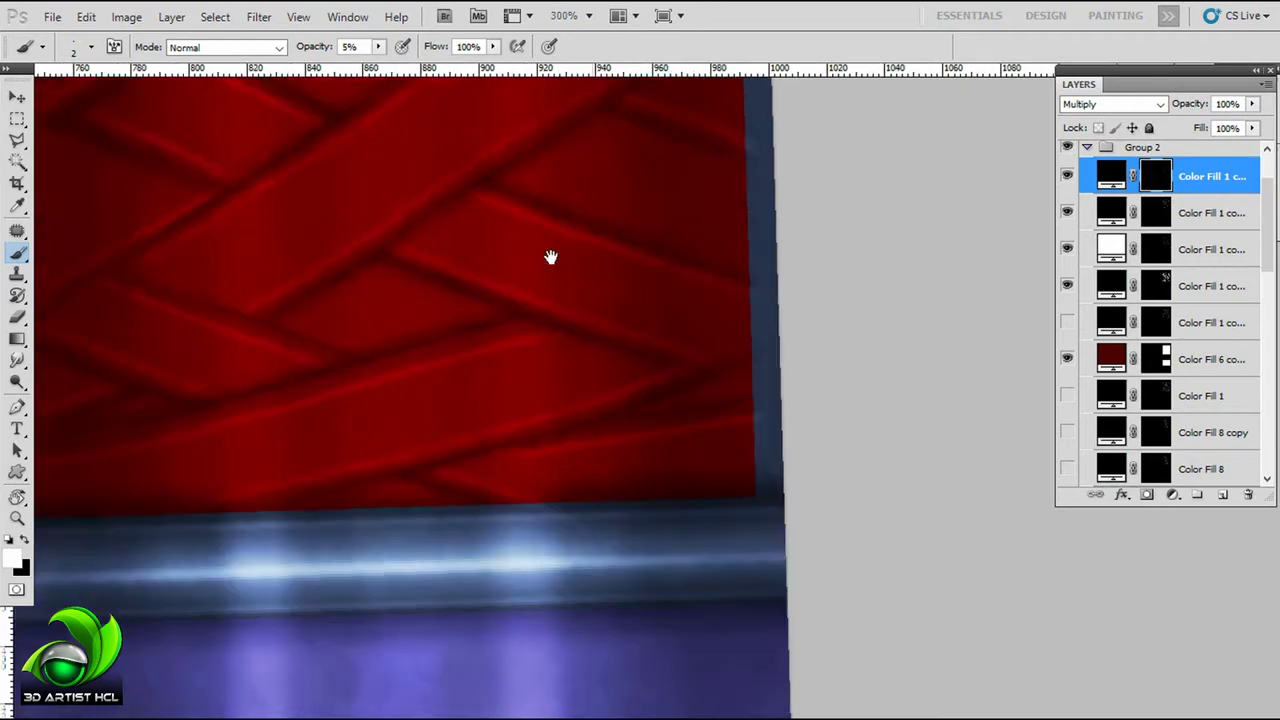
pyautogui.moveTo(500, 200); pyautogui.dragTo(756, 540)
pyautogui.moveTo(523, 274); pyautogui.dragTo(519, 254)
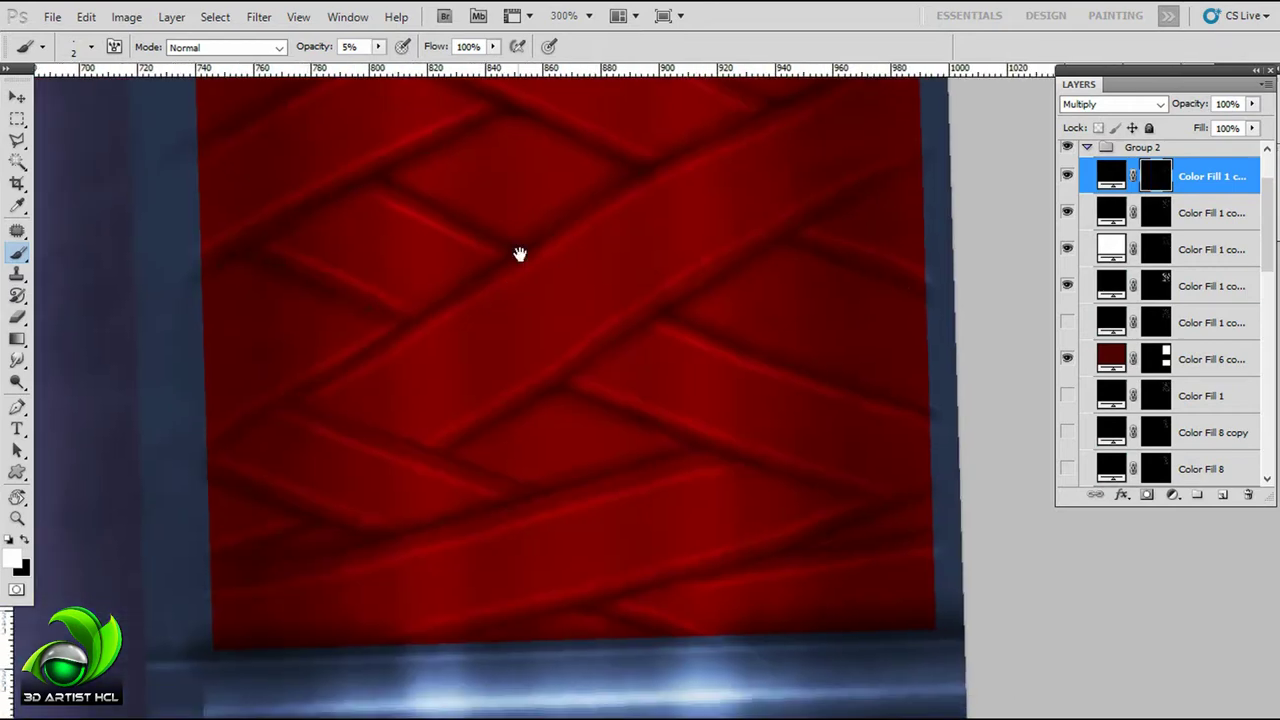
pyautogui.moveTo(278, 380); pyautogui.dragTo(346, 305)
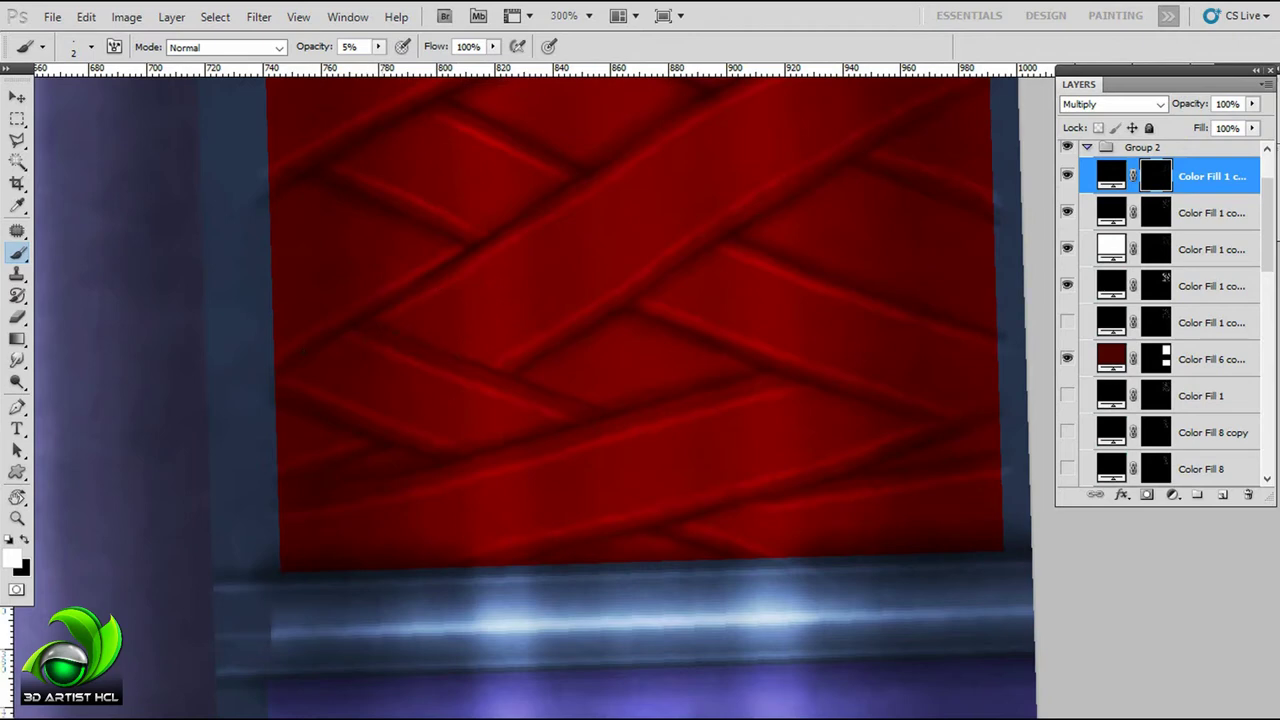
pyautogui.moveTo(818, 521); pyautogui.dragTo(588, 321)
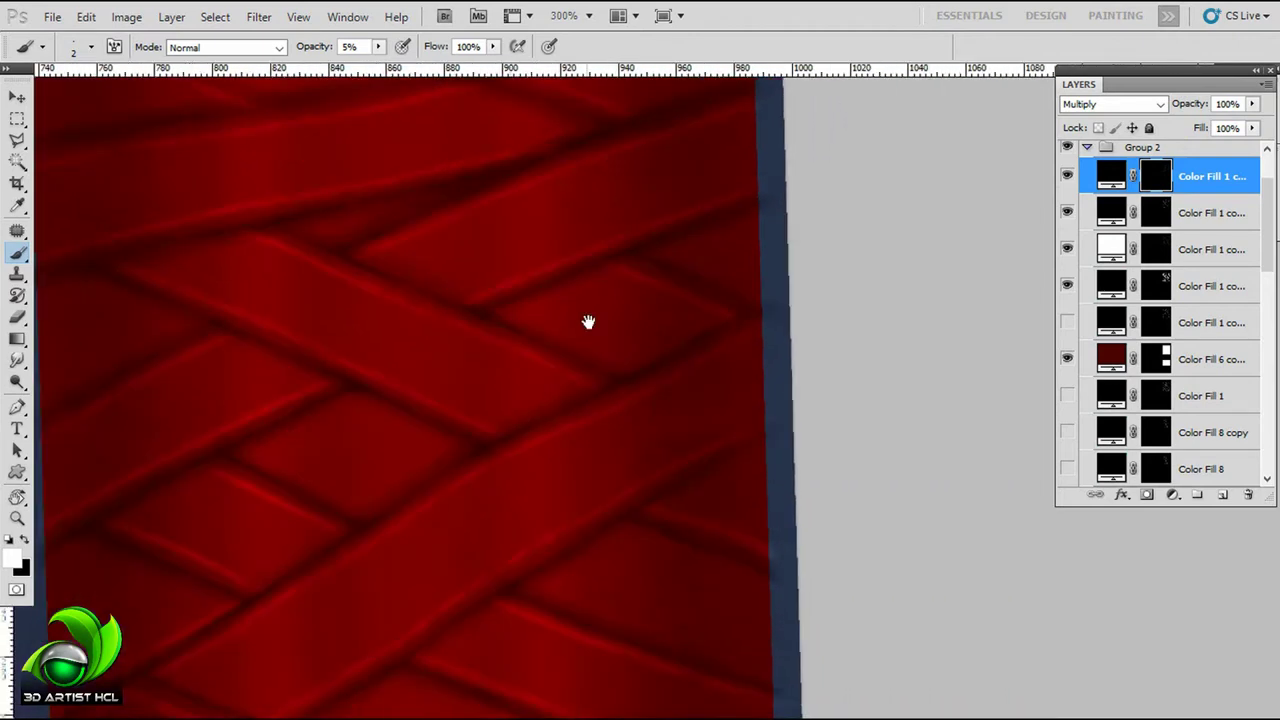
# Step: Review the top of the red handle strip and the metal bar above it
pyautogui.moveTo(299, 140); pyautogui.dragTo(489, 280)
pyautogui.moveTo(561, 180)
pyautogui.mouseDown()
pyautogui.moveTo(445, 265)
pyautogui.moveTo(566, 330)
pyautogui.mouseUp()
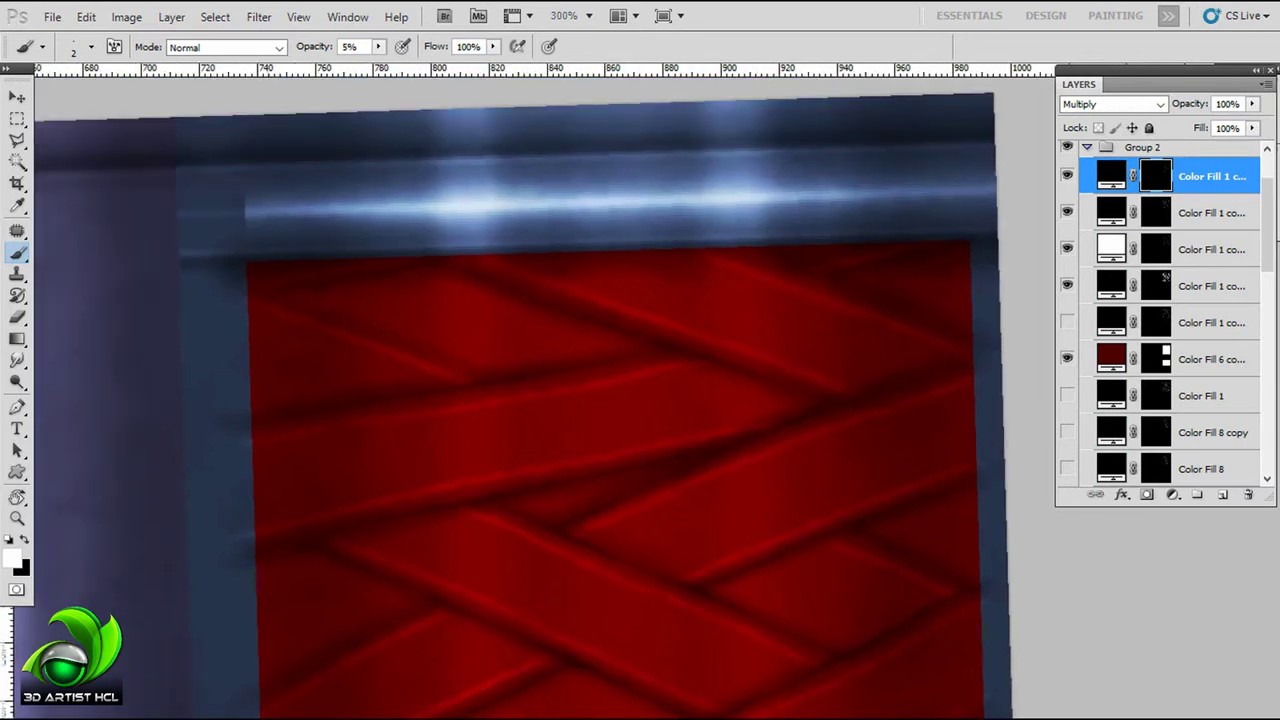
pyautogui.moveTo(468, 371); pyautogui.dragTo(526, 291)
pyautogui.moveTo(741, 252); pyautogui.dragTo(451, 337)
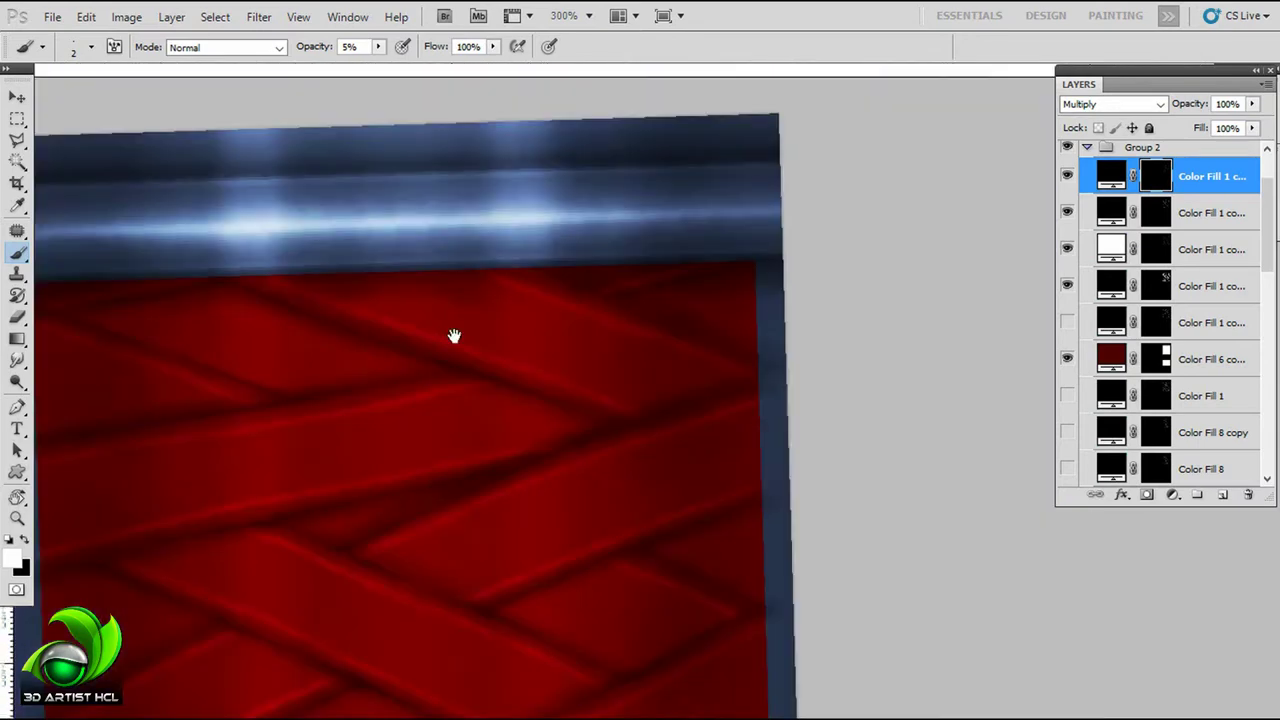
pyautogui.moveTo(420, 400); pyautogui.dragTo(437, 380)
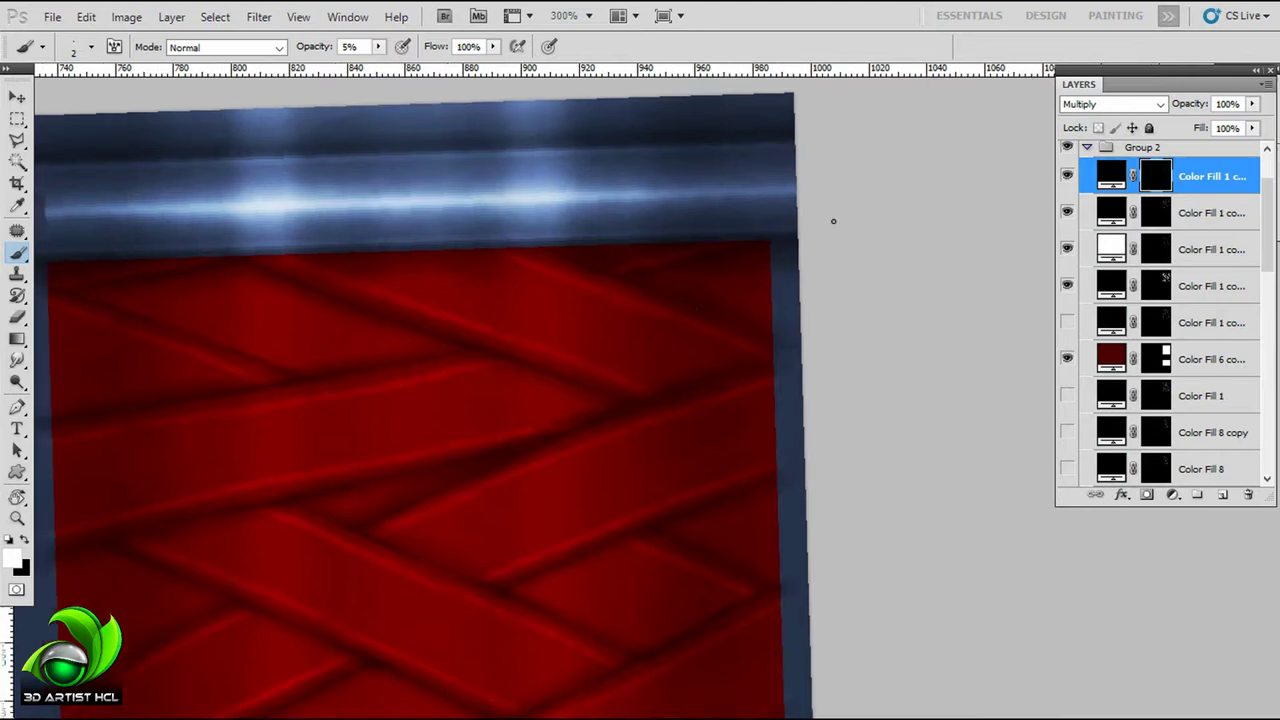
pyautogui.moveTo(833, 221)
pyautogui.mouseDown()
pyautogui.moveTo(953, 176)
pyautogui.moveTo(804, 76)
pyautogui.mouseUp()
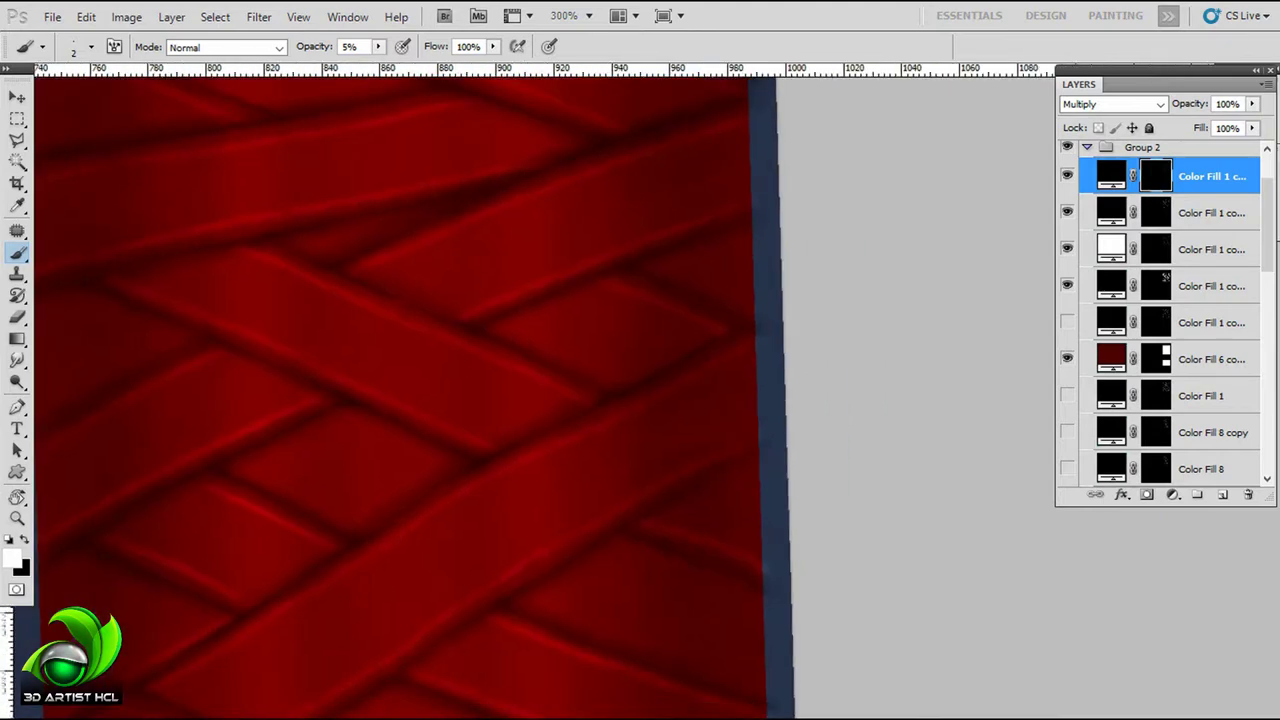
pyautogui.moveTo(657, 240); pyautogui.dragTo(683, 240)
# Step: Zoom out to the whole red strip and orbit the scythe model to inspect the handle
pyautogui.hotkey('ctrl', '1')
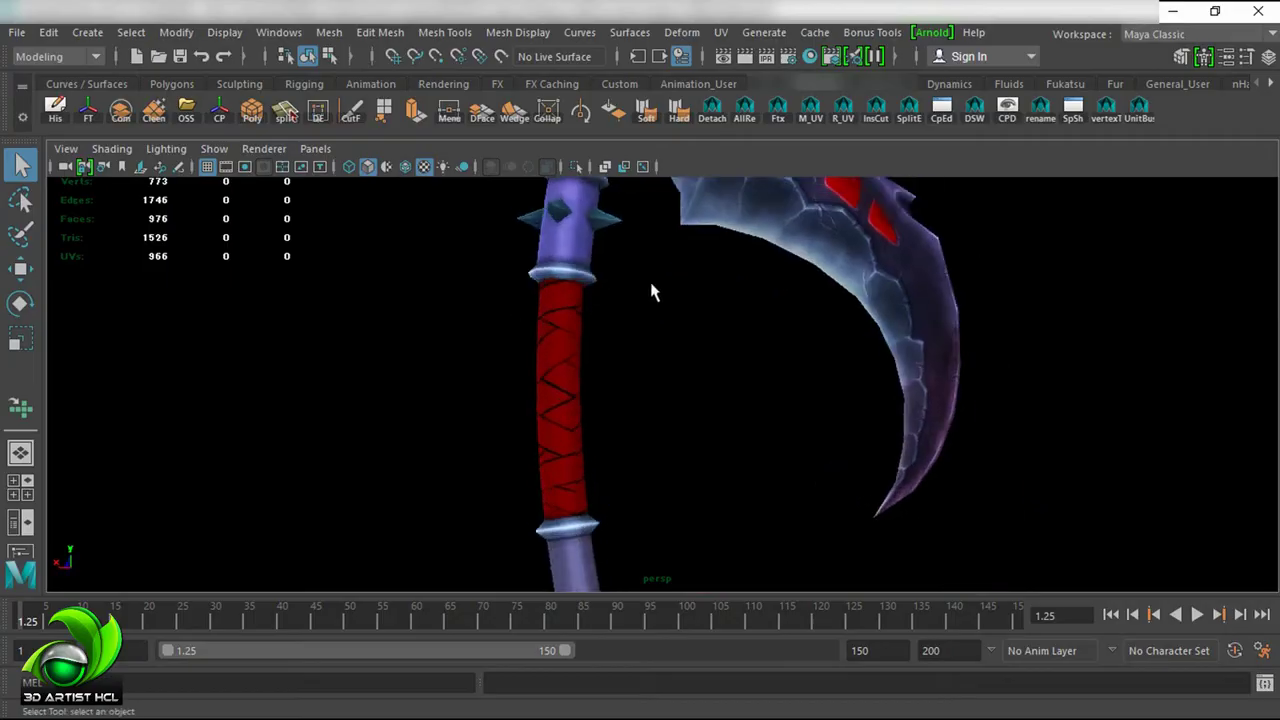
pyautogui.moveTo(651, 286)
pyautogui.mouseDown()
pyautogui.moveTo(760, 340)
pyautogui.moveTo(640, 320)
pyautogui.moveTo(705, 277)
pyautogui.moveTo(794, 274)
pyautogui.moveTo(845, 311)
pyautogui.mouseUp()
pyautogui.hotkey('ctrl', 'space')
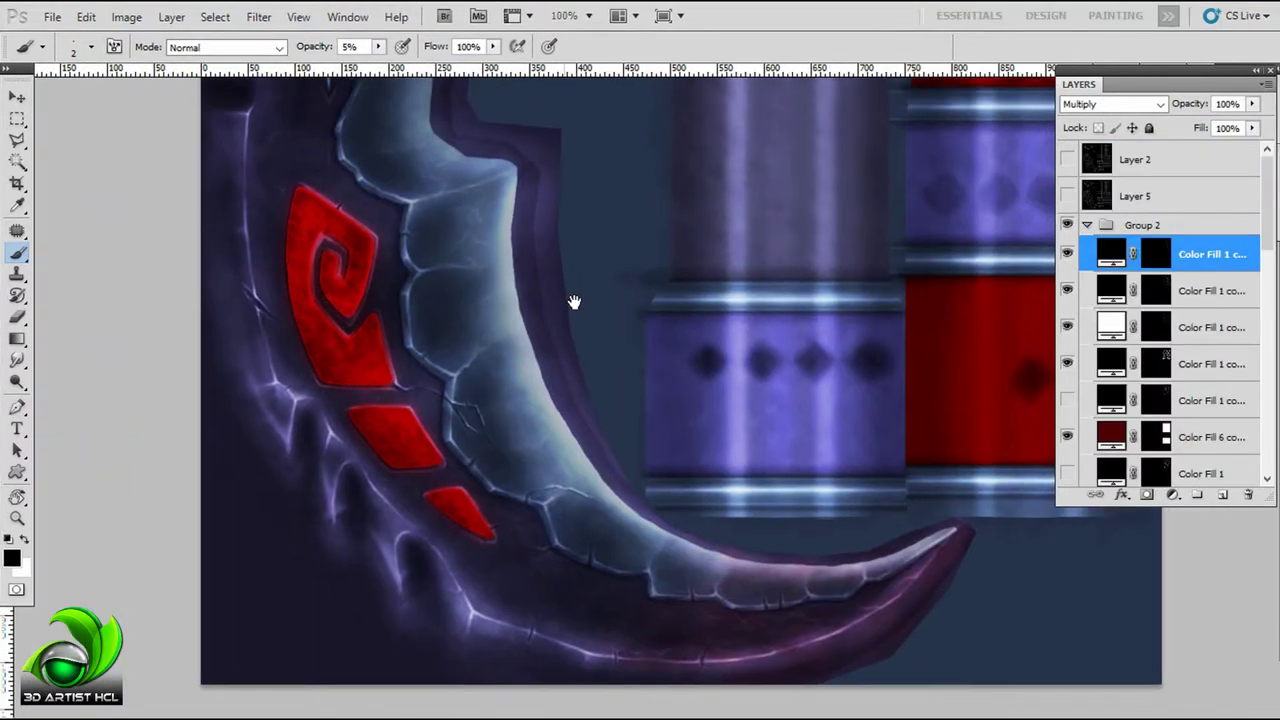
# Step: Rotate the canvas view and scroll the Layers panel down to the shd layer
pyautogui.press('r')
pyautogui.moveTo(573, 302); pyautogui.dragTo(640, 250)
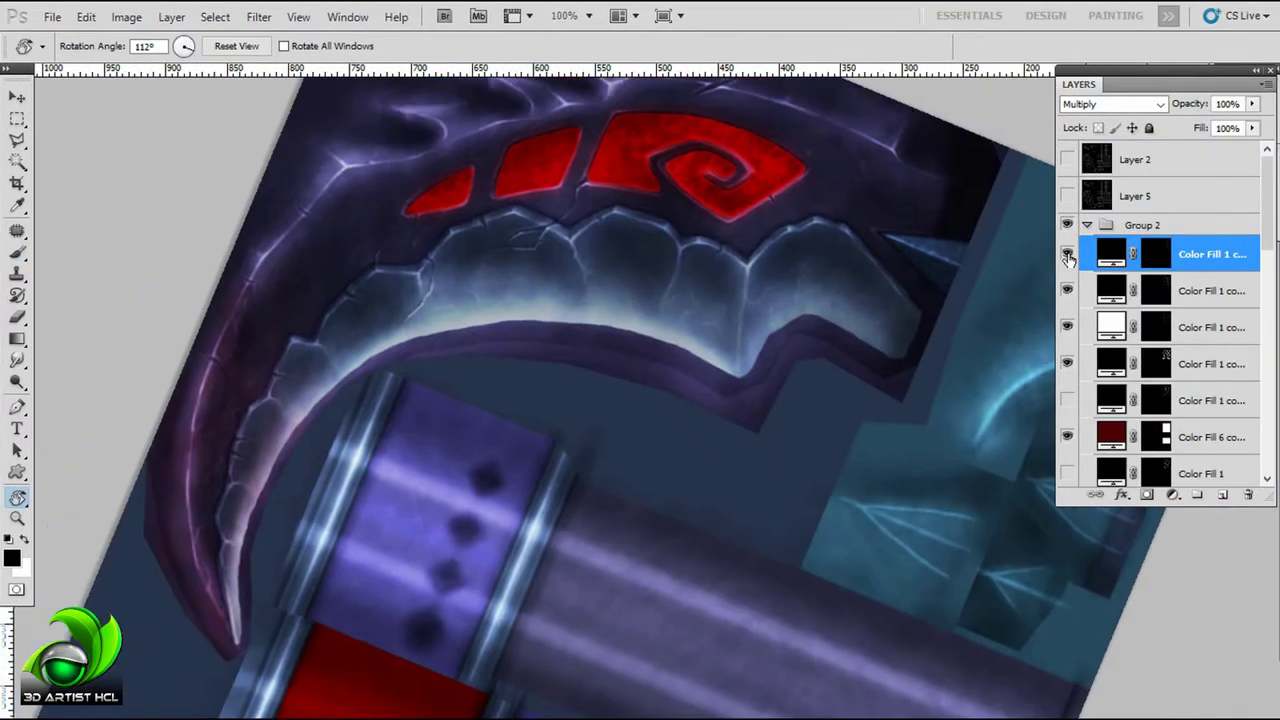
pyautogui.moveTo(1267, 200); pyautogui.dragTo(1267, 256)
pyautogui.scroll(-5, 1068, 337)
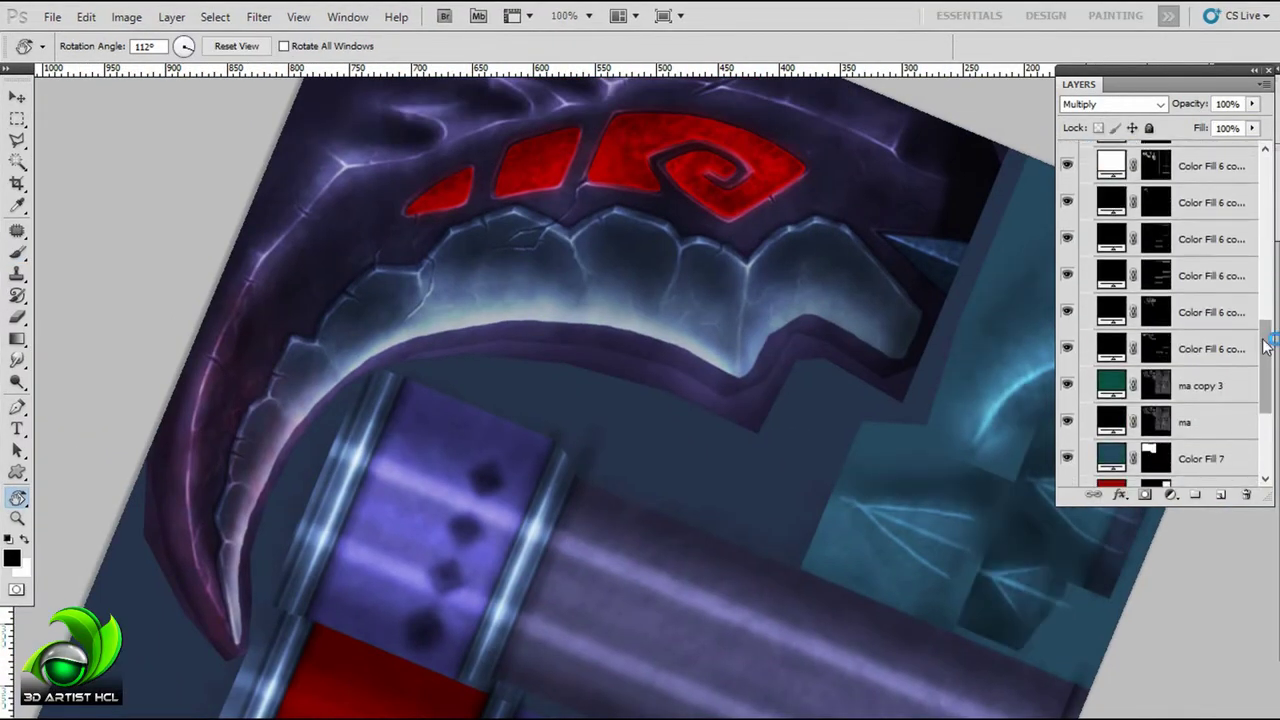
pyautogui.scroll(-1, 1068, 337)
pyautogui.scroll(2, 1070, 310)
pyautogui.scroll(-5, 1070, 300)
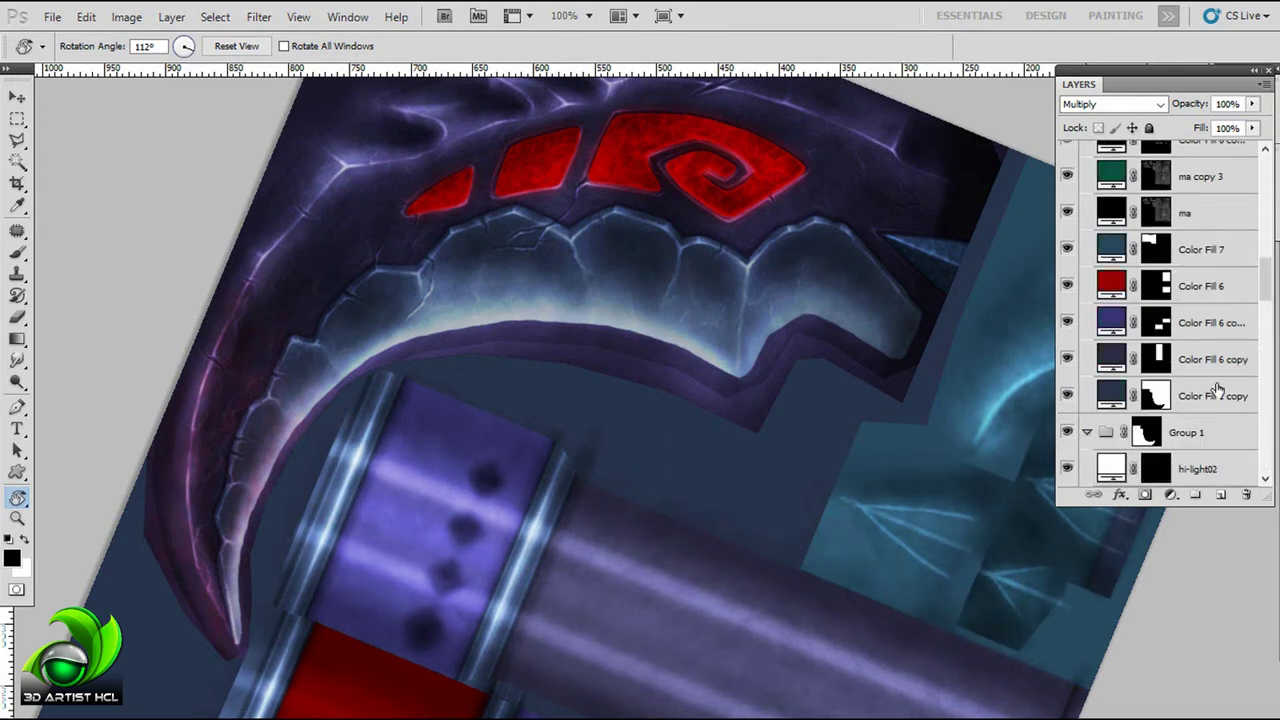
pyautogui.scroll(-5, 1068, 290)
pyautogui.scroll(-3, 1070, 300)
pyautogui.scroll(-5, 1078, 363)
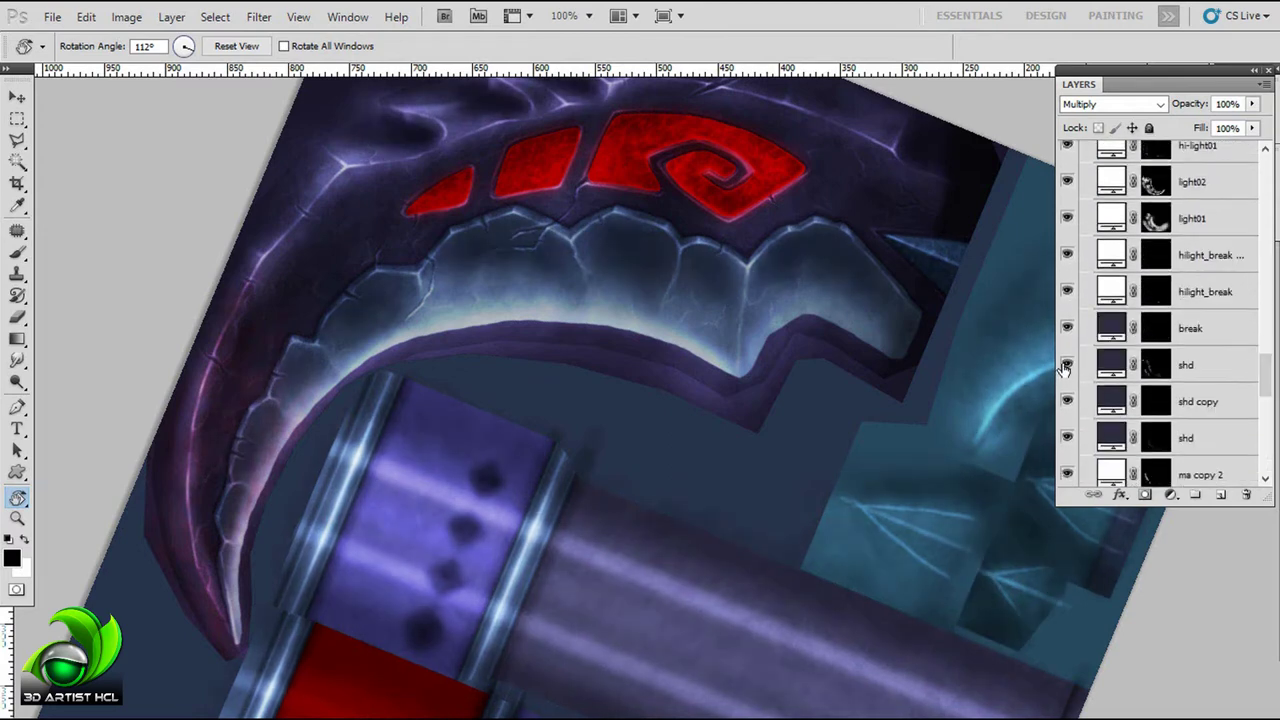
# Step: Hide the shd layer, zoom in on the cracked blade edge, and select hilight_break for brushing
pyautogui.click(1066, 364)
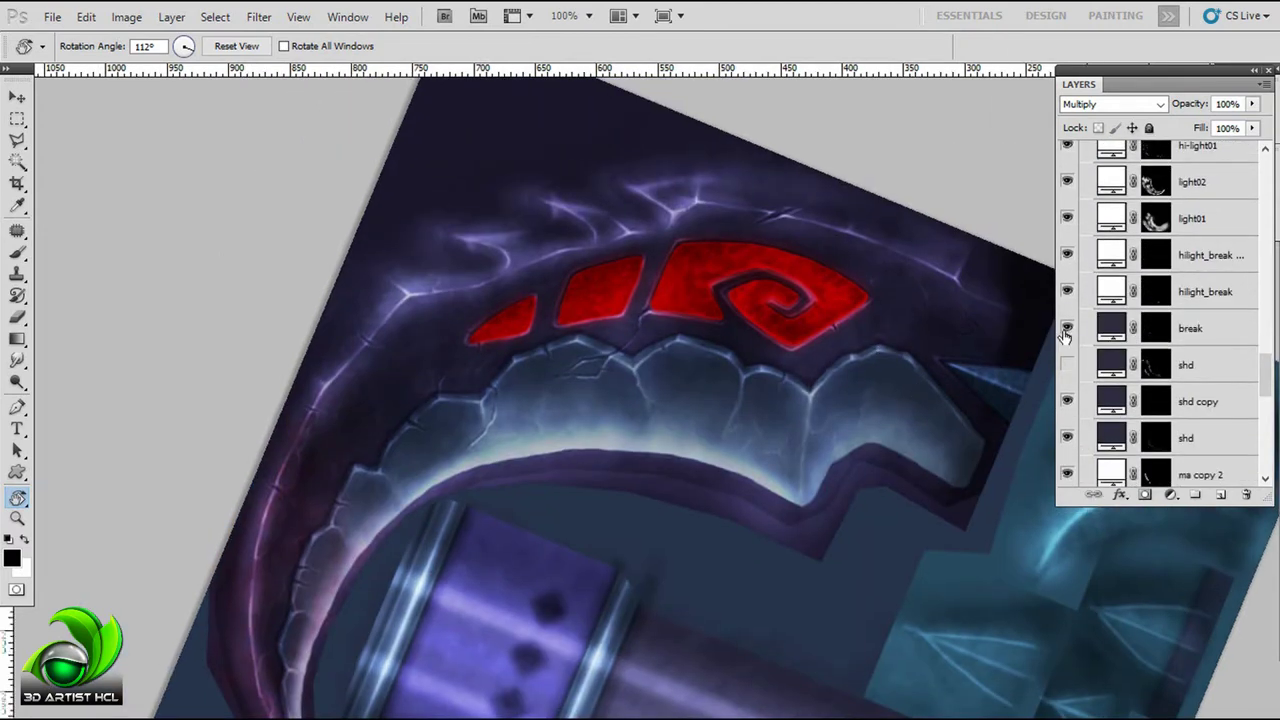
pyautogui.click(1066, 333)
pyautogui.hotkey('ctrl', '+')
pyautogui.hotkey('ctrl', '+')
pyautogui.scroll(3, 508, 320)
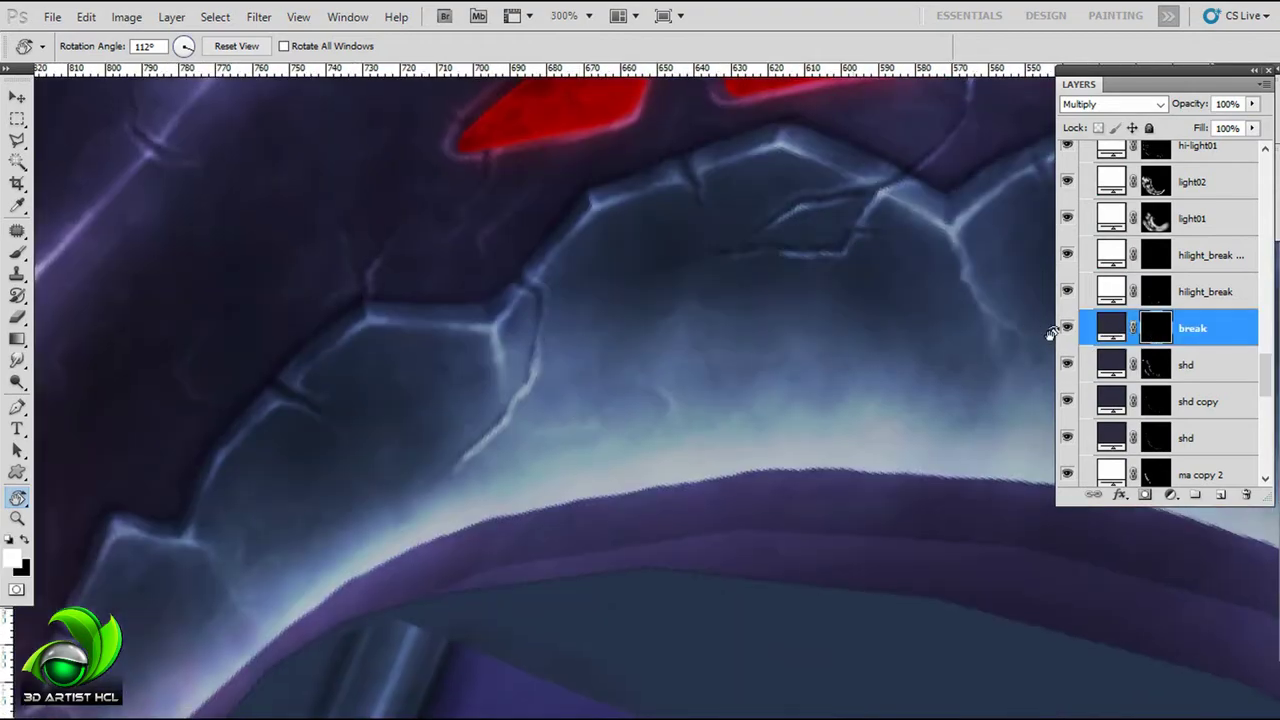
pyautogui.click(1066, 364)
pyautogui.press('b')
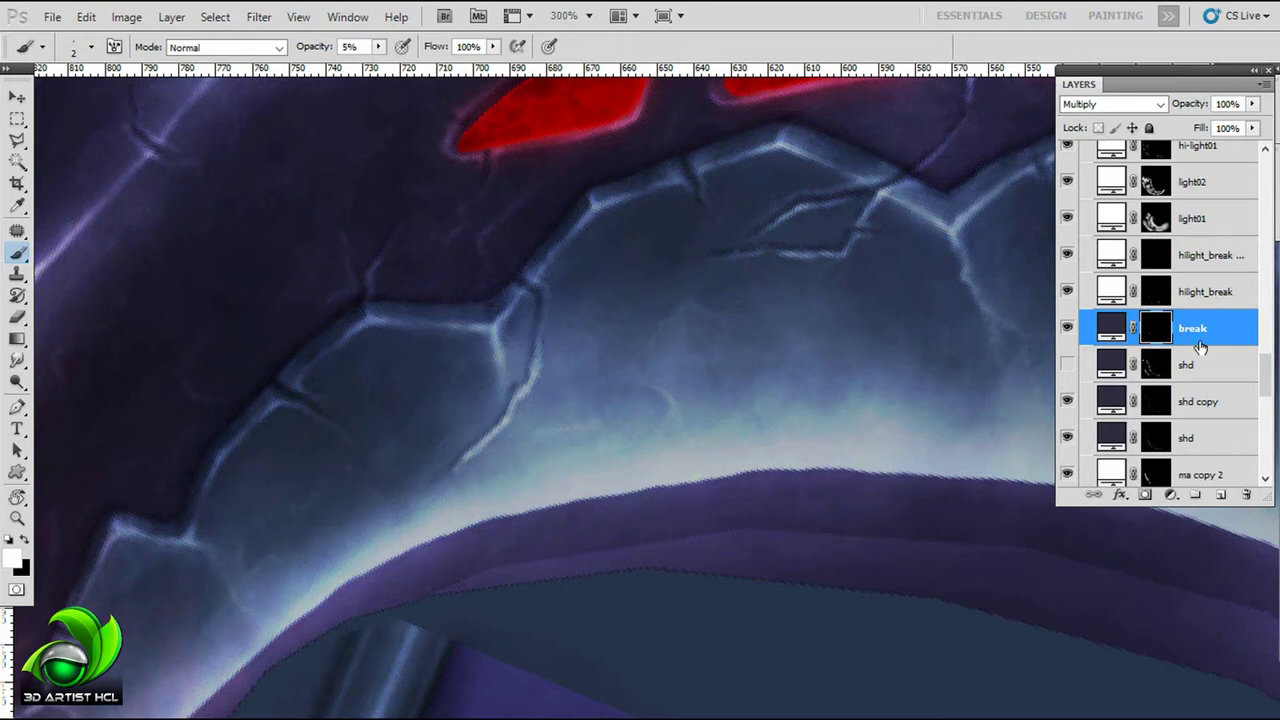
pyautogui.click(1200, 291)
# Step: Paint white highlights along the blue blade's cracks with a smaller brush at 30% opacity
pyautogui.press('3')
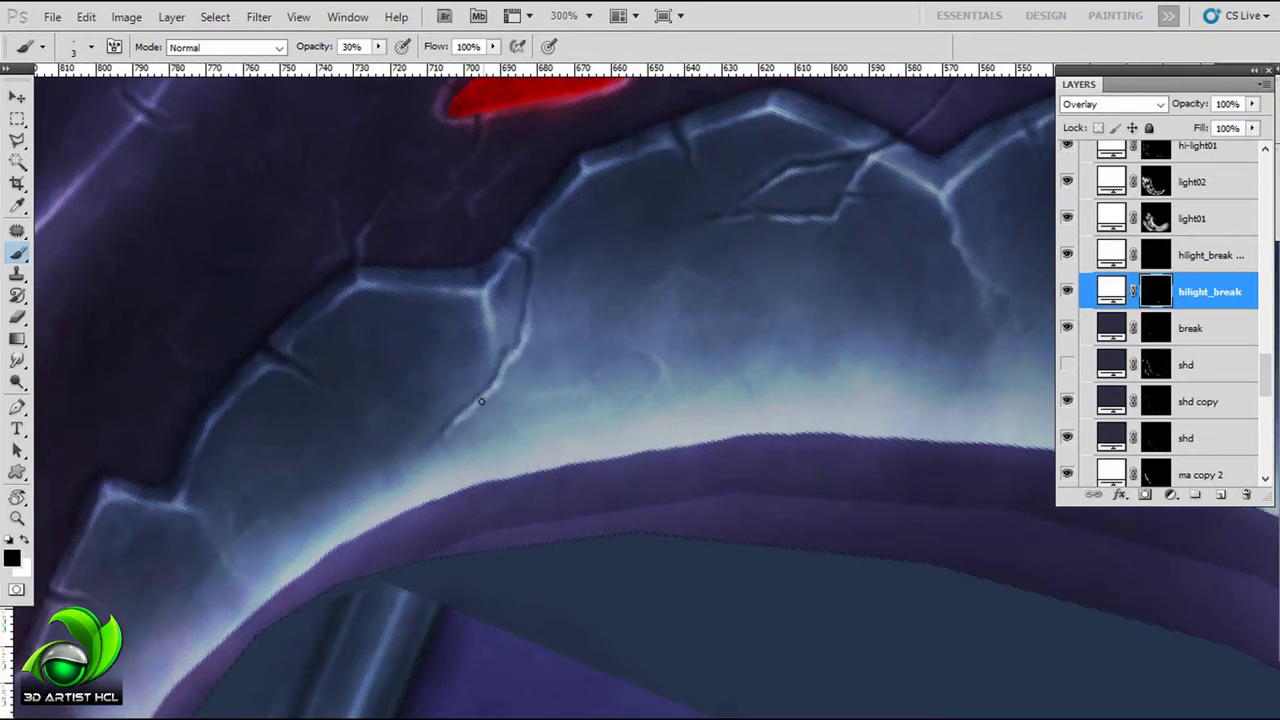
pyautogui.moveTo(481, 401); pyautogui.dragTo(513, 357)
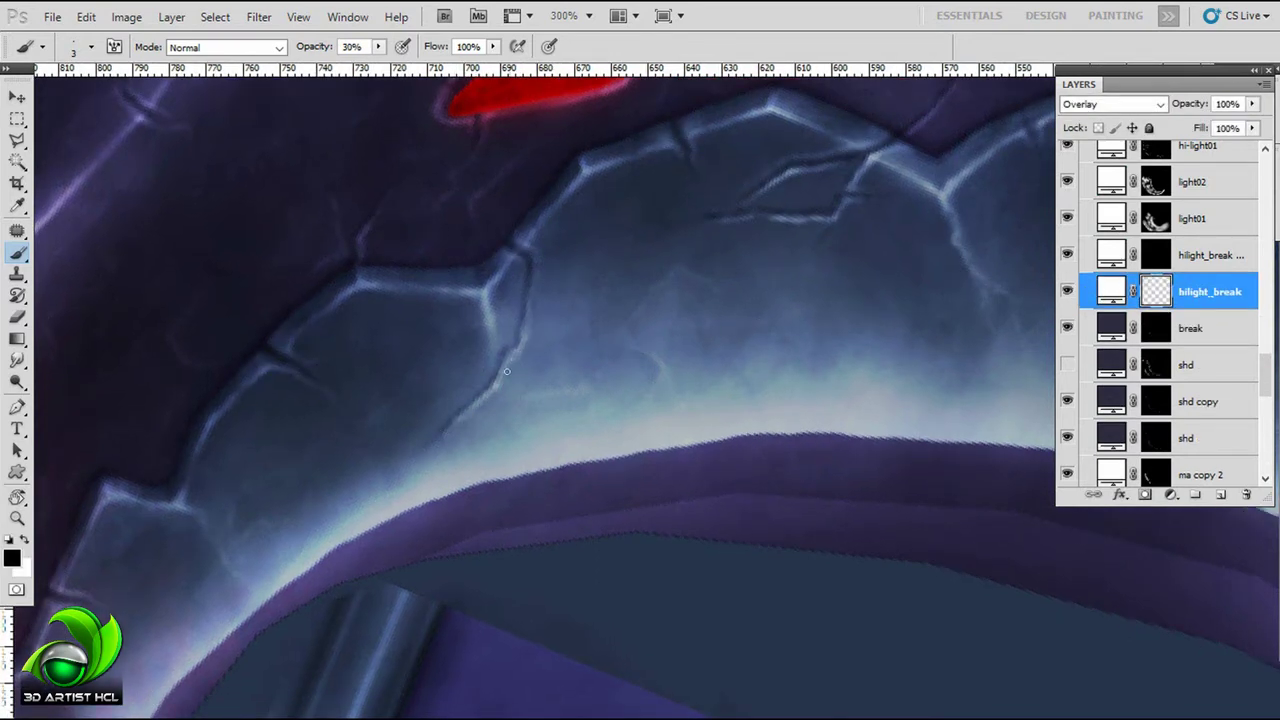
pyautogui.scroll(2, 520, 380)
pyautogui.press('[')
pyautogui.press('x')
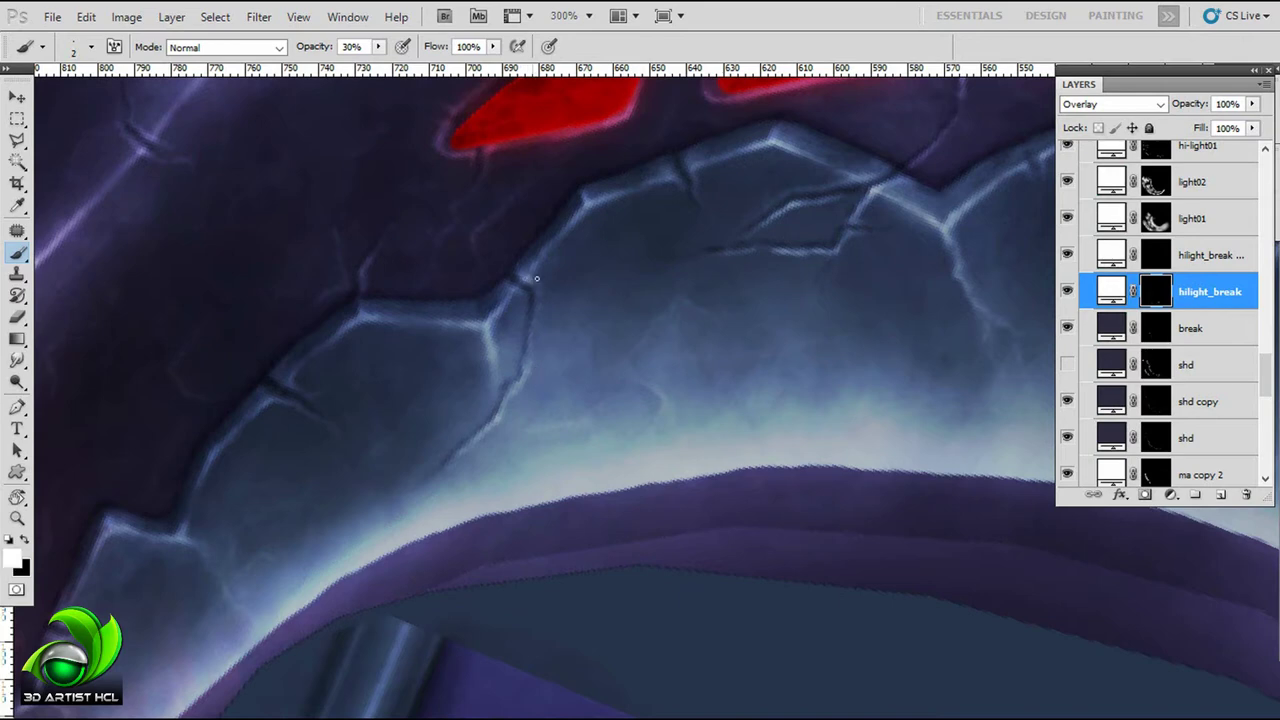
pyautogui.scroll(-1, 527, 317)
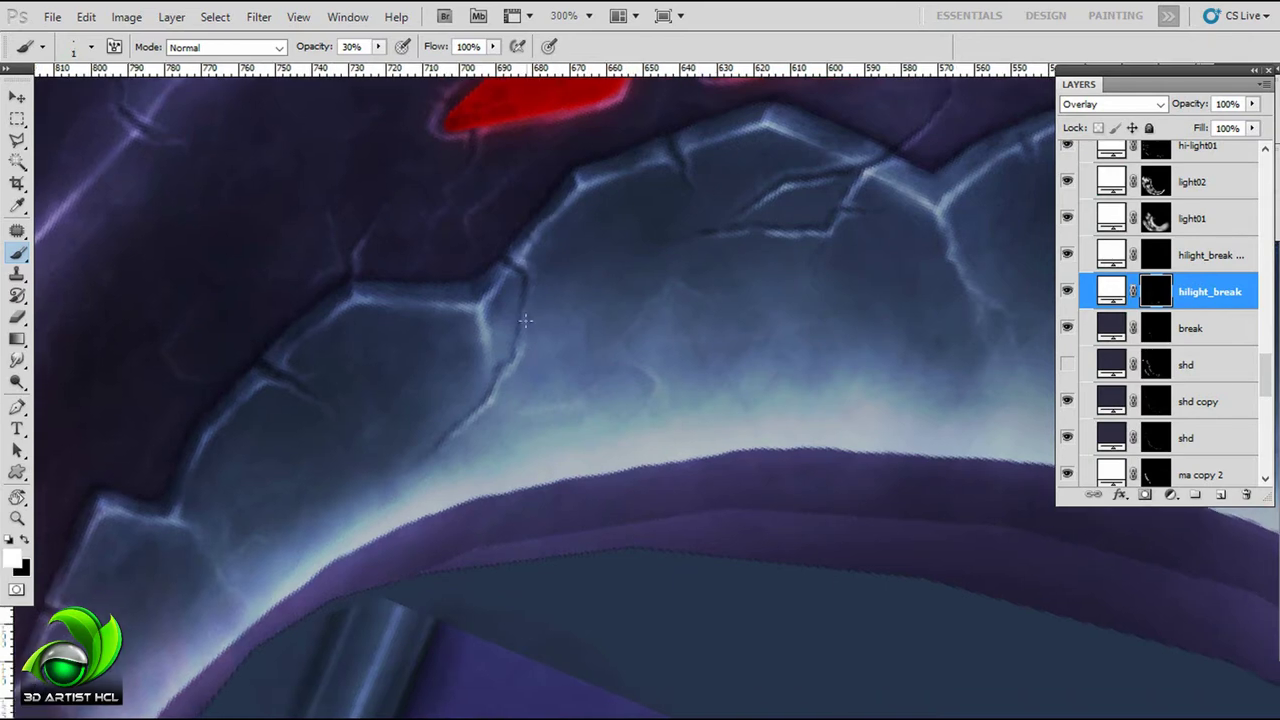
pyautogui.scroll(3, 500, 373)
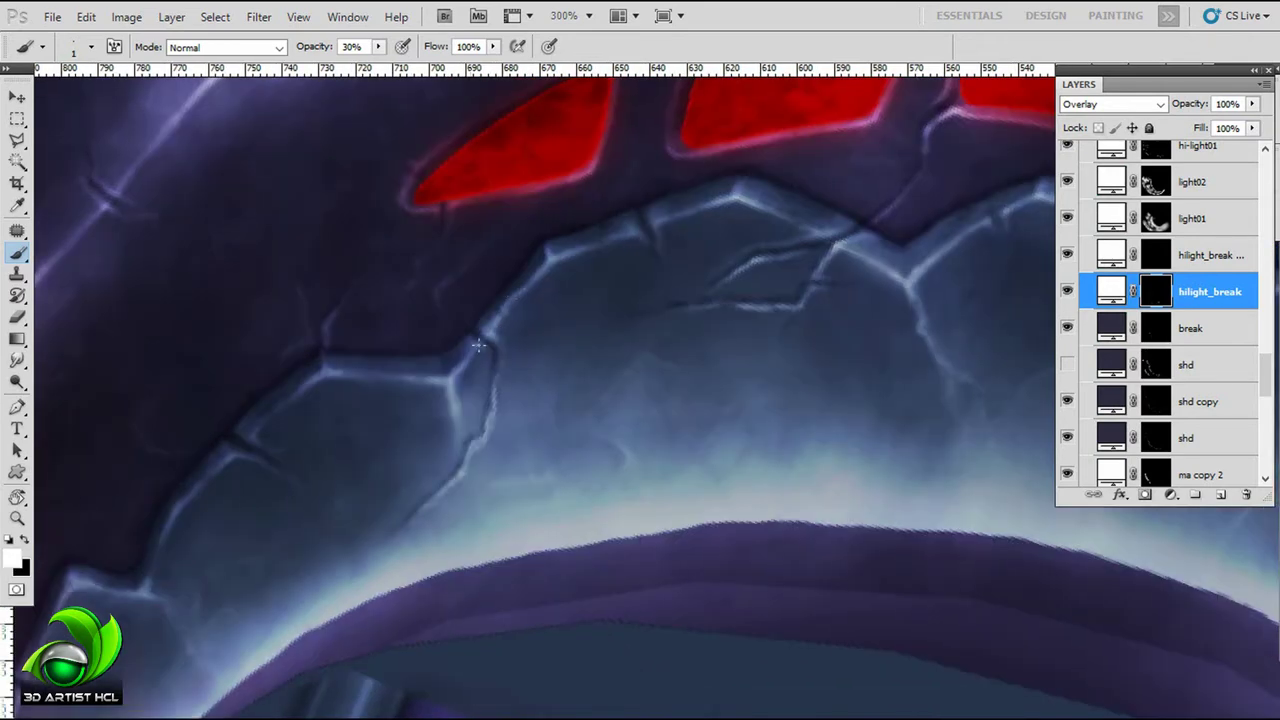
pyautogui.scroll(3, 485, 355)
pyautogui.hscroll(6, 450, 340)
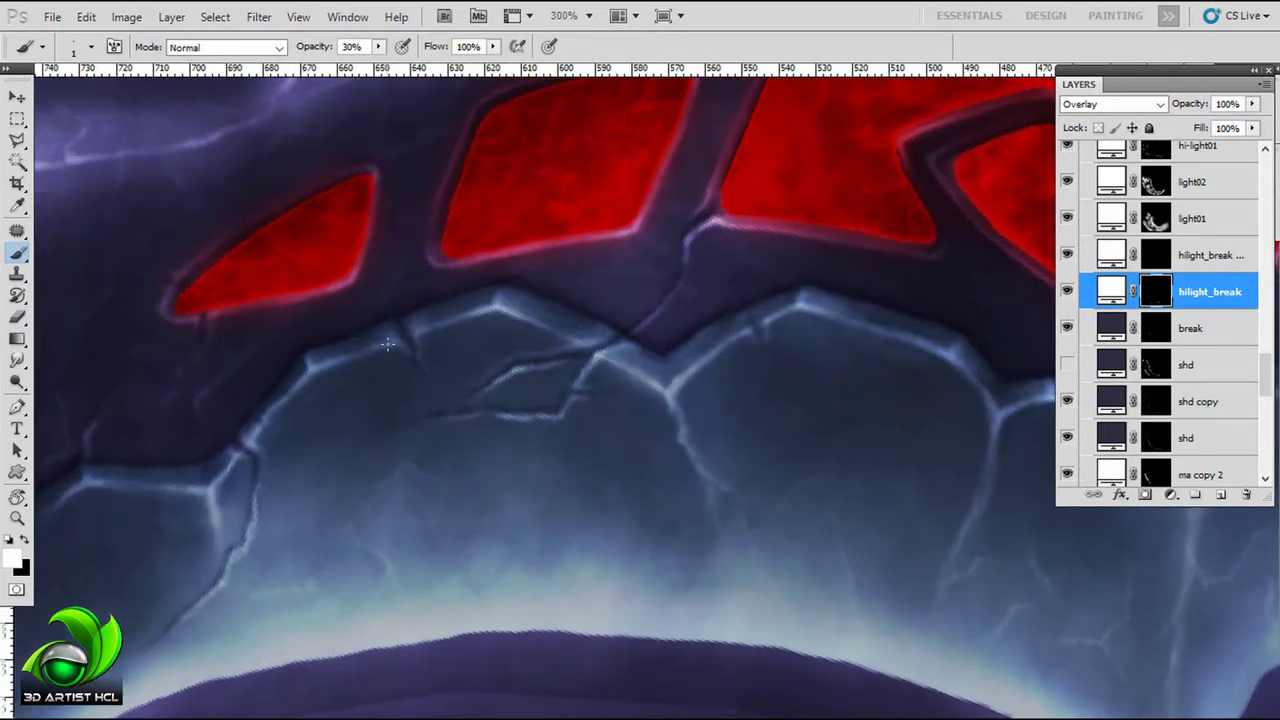
pyautogui.scroll(1, 389, 345)
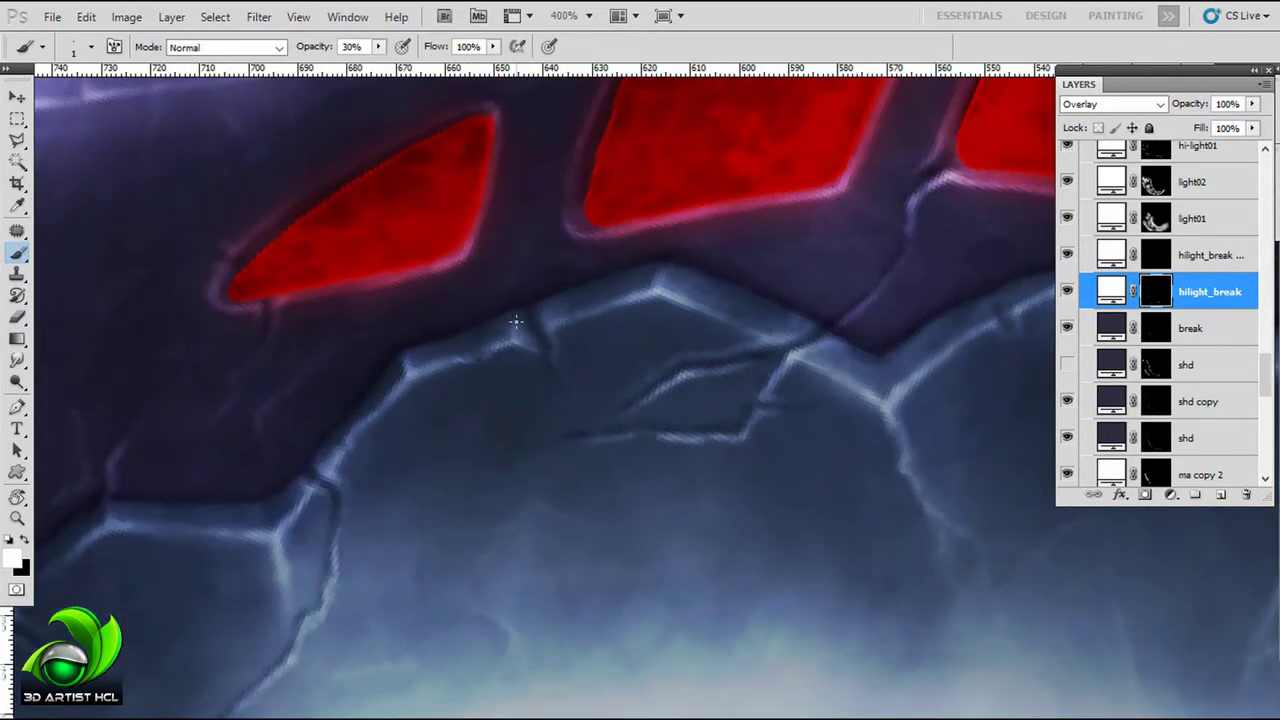
pyautogui.hscroll(10, 516, 320)
pyautogui.scroll(-1, 510, 290)
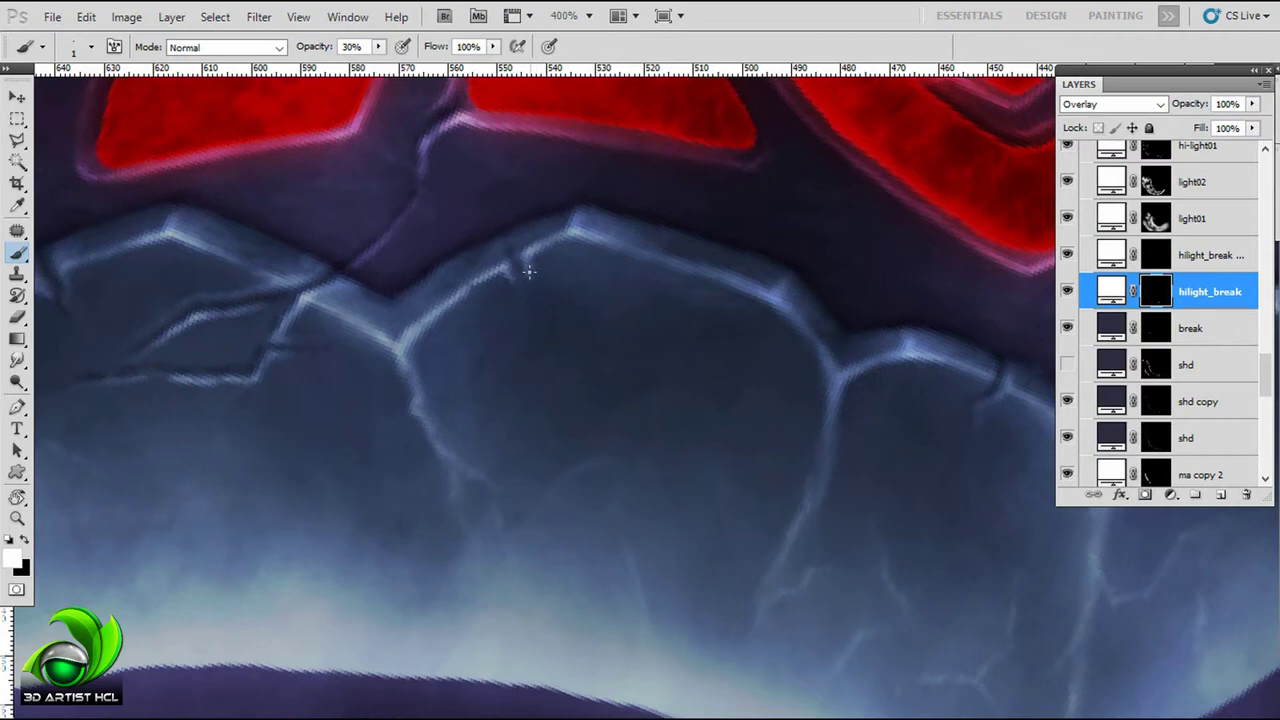
pyautogui.hscroll(8, 737, 263)
pyautogui.scroll(-3, 737, 263)
pyautogui.scroll(-1, 686, 229)
pyautogui.scroll(-3, 780, 222)
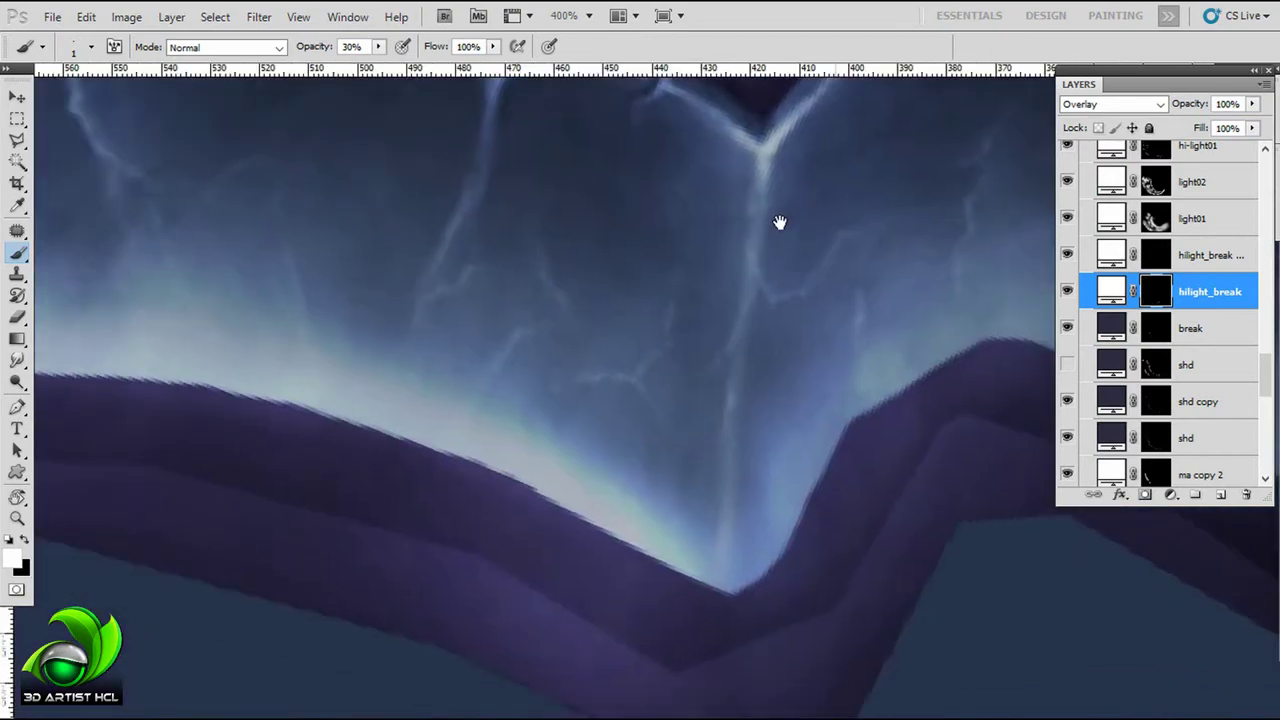
pyautogui.hscroll(-18, 780, 222)
pyautogui.click(1190, 218)
pyautogui.scroll(-3, 1067, 259)
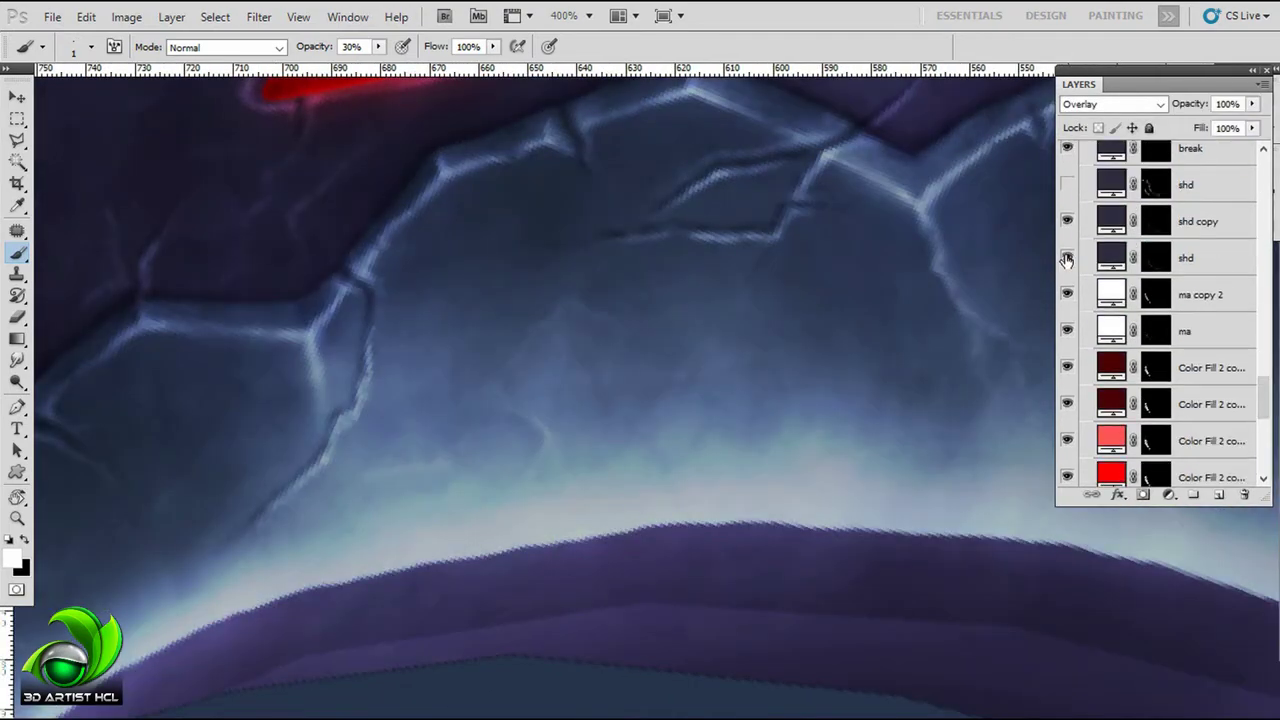
pyautogui.scroll(-3, 1067, 259)
# Step: Retint the Color Fill 2 copy layer's solid fill to dark blue #383b5c
pyautogui.hotkey('ctrl', '-')
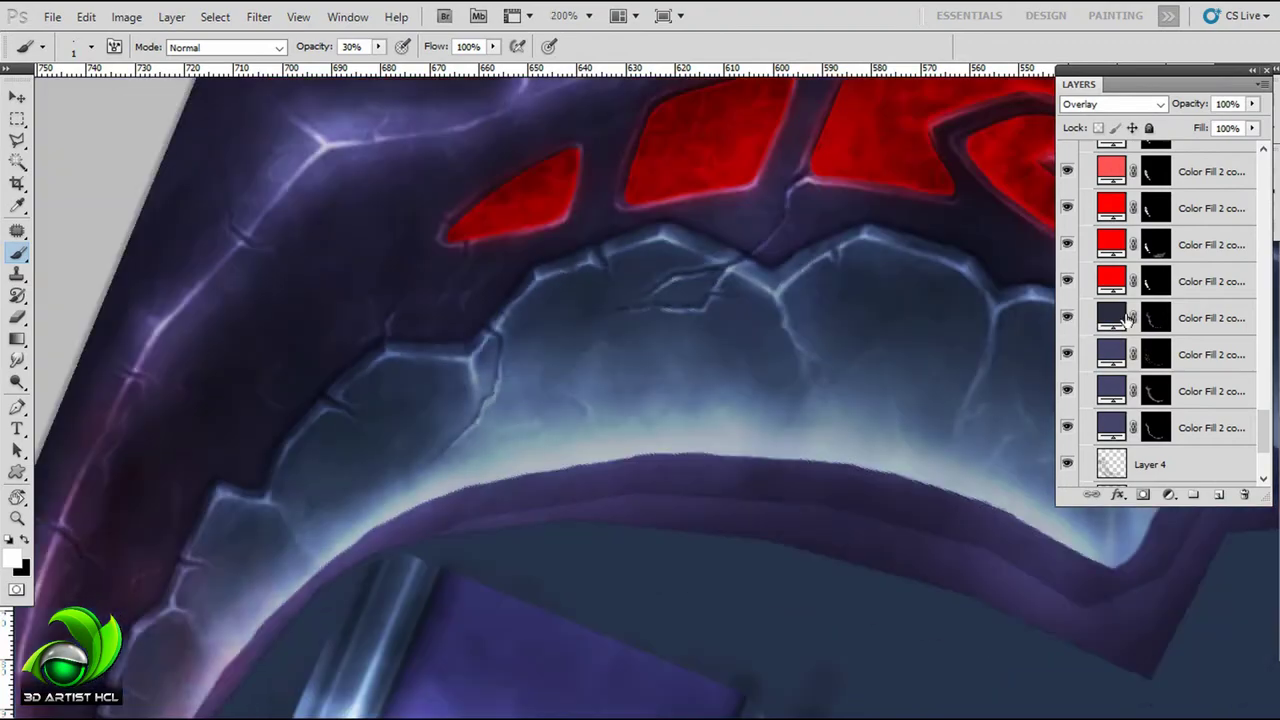
pyautogui.doubleClick(1126, 318)
pyautogui.click(848, 277)
pyautogui.moveTo(1167, 210); pyautogui.dragTo(1053, 391)
pyautogui.click(1100, 443)
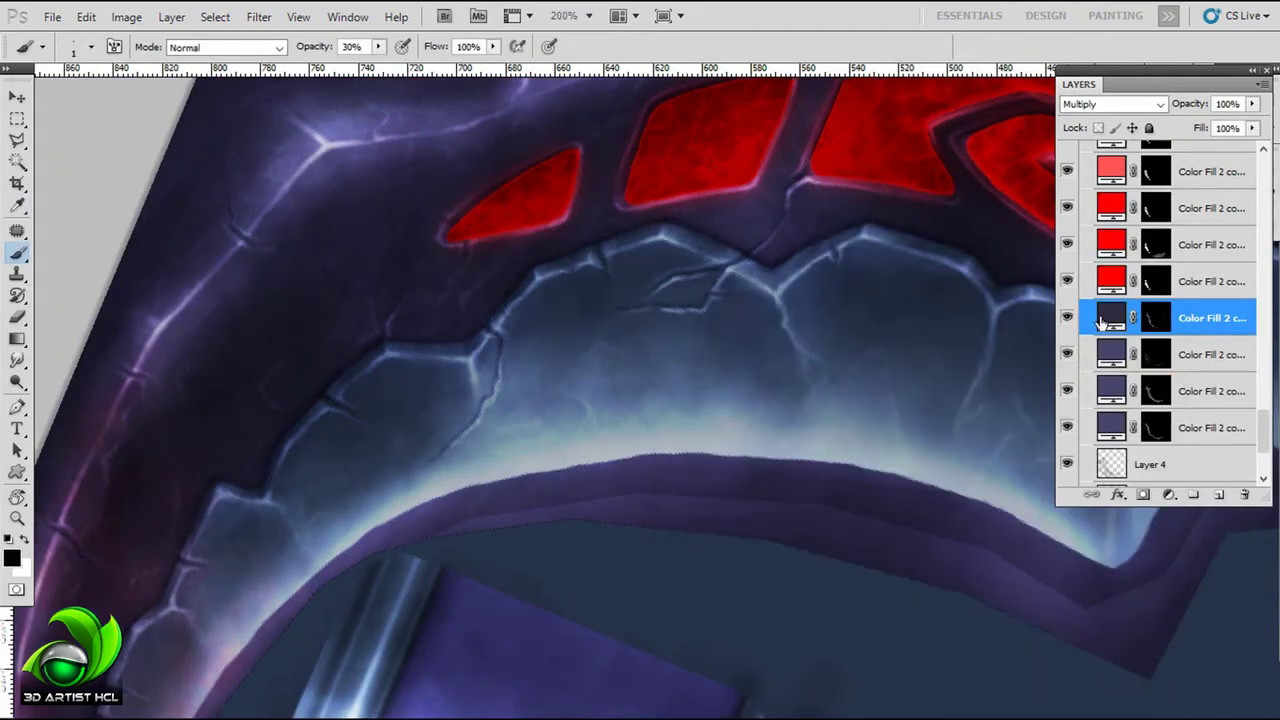
pyautogui.doubleClick(1110, 318)
pyautogui.press('Escape')
pyautogui.doubleClick(1110, 318)
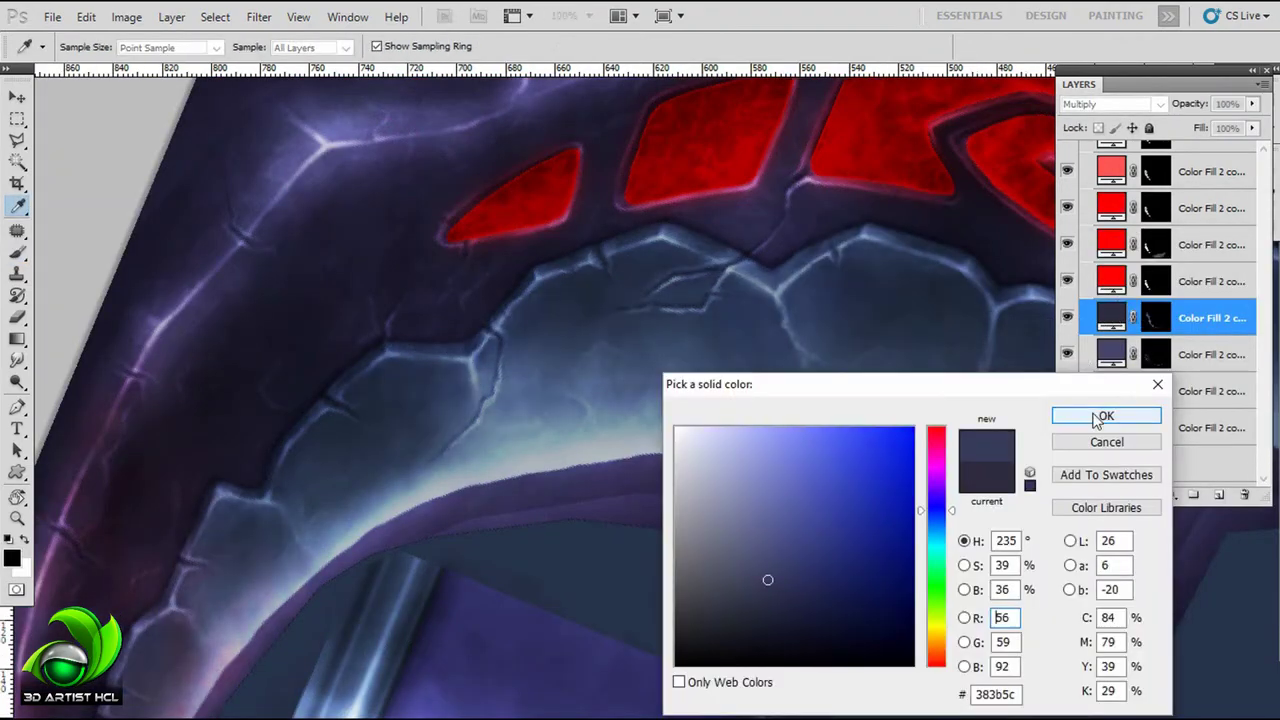
pyautogui.click(780, 552)
pyautogui.click(1105, 416)
pyautogui.press('b')
pyautogui.scroll(-2, 1150, 300)
# Step: Lighten the colour of the fill layer above Color Fill 2
pyautogui.click(1067, 250)
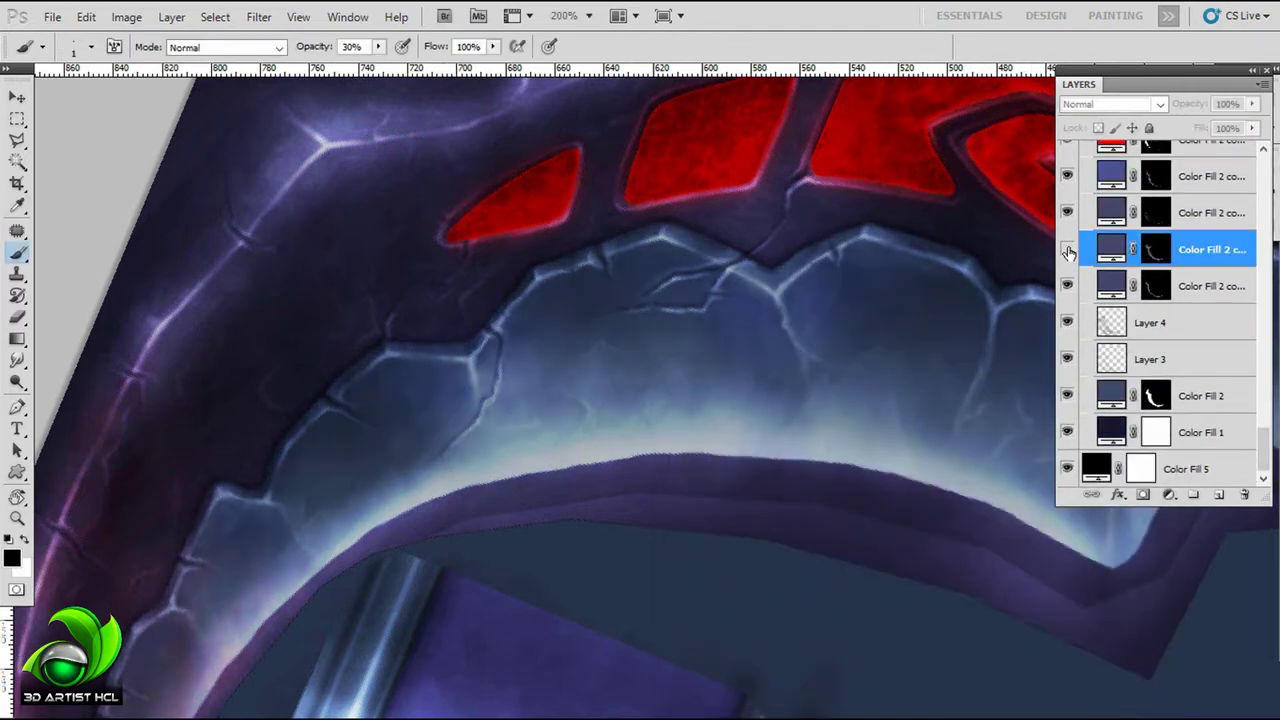
pyautogui.doubleClick(1110, 249)
pyautogui.moveTo(771, 543)
pyautogui.mouseDown()
pyautogui.moveTo(746, 509)
pyautogui.moveTo(754, 486)
pyautogui.mouseUp()
pyautogui.click(1160, 414)
# Step: Set the Color Fill 2 layer's colour to slate blue #5c6a8f
pyautogui.click(1068, 287)
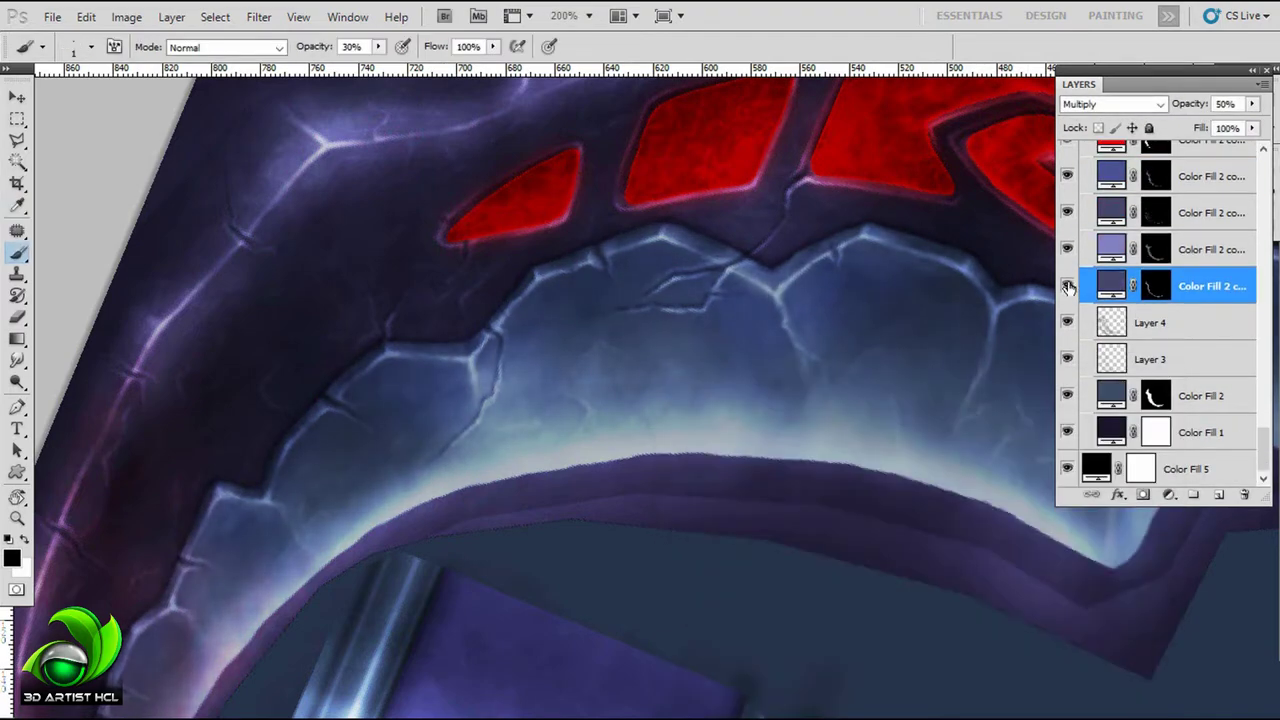
pyautogui.doubleClick(1110, 395)
pyautogui.moveTo(783, 534)
pyautogui.mouseDown()
pyautogui.moveTo(766, 531)
pyautogui.moveTo(782, 531)
pyautogui.moveTo(780, 543)
pyautogui.mouseUp()
pyautogui.moveTo(922, 521); pyautogui.dragTo(922, 518)
pyautogui.moveTo(771, 528); pyautogui.dragTo(759, 538)
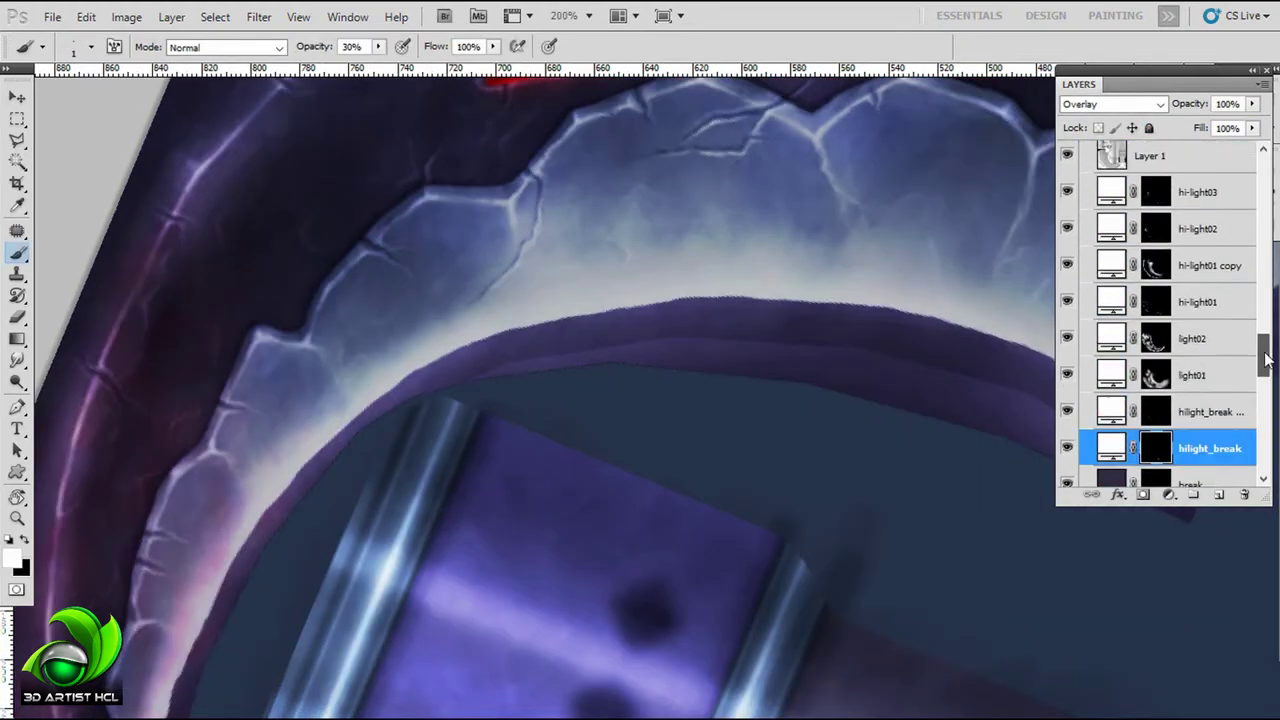
# Step: Paint black at 20% opacity on the light01 mask to dim the glow under the stones
pyautogui.click(1155, 375)
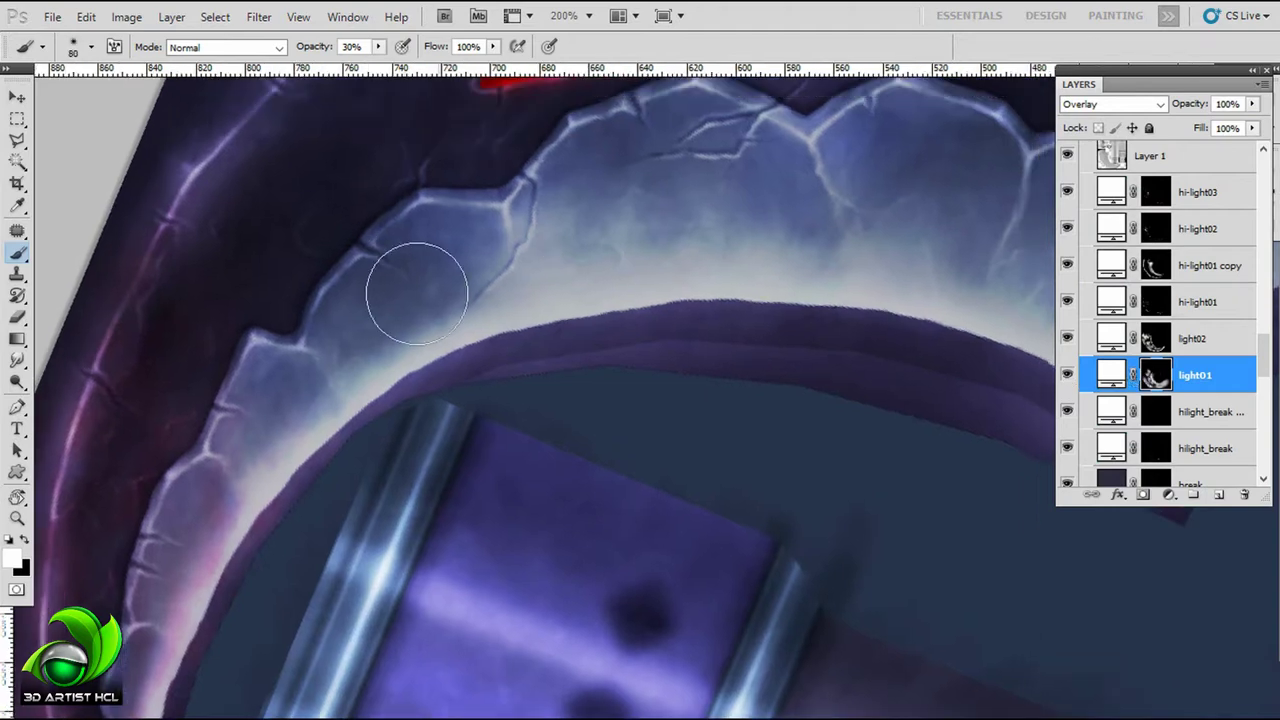
pyautogui.press('x')
pyautogui.press('2')
pyautogui.moveTo(500, 250)
pyautogui.mouseDown()
pyautogui.moveTo(755, 201)
pyautogui.moveTo(655, 298)
pyautogui.mouseUp()
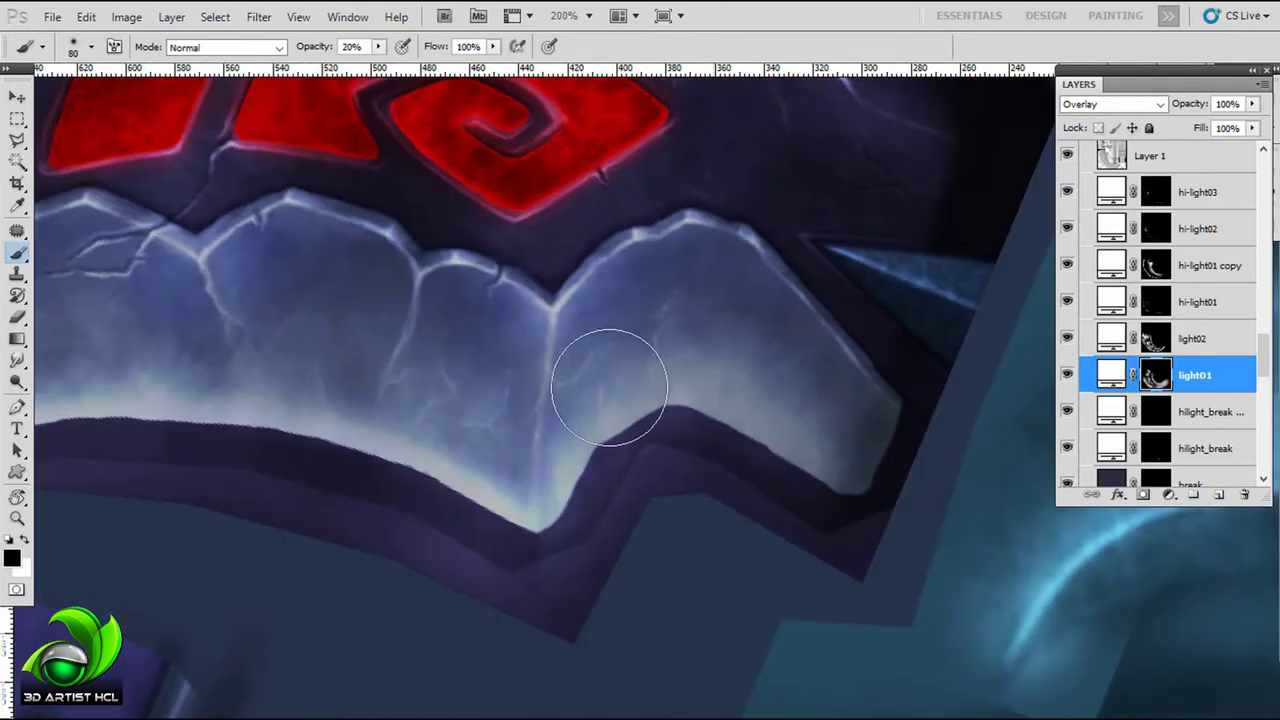
pyautogui.moveTo(608, 387); pyautogui.dragTo(534, 474)
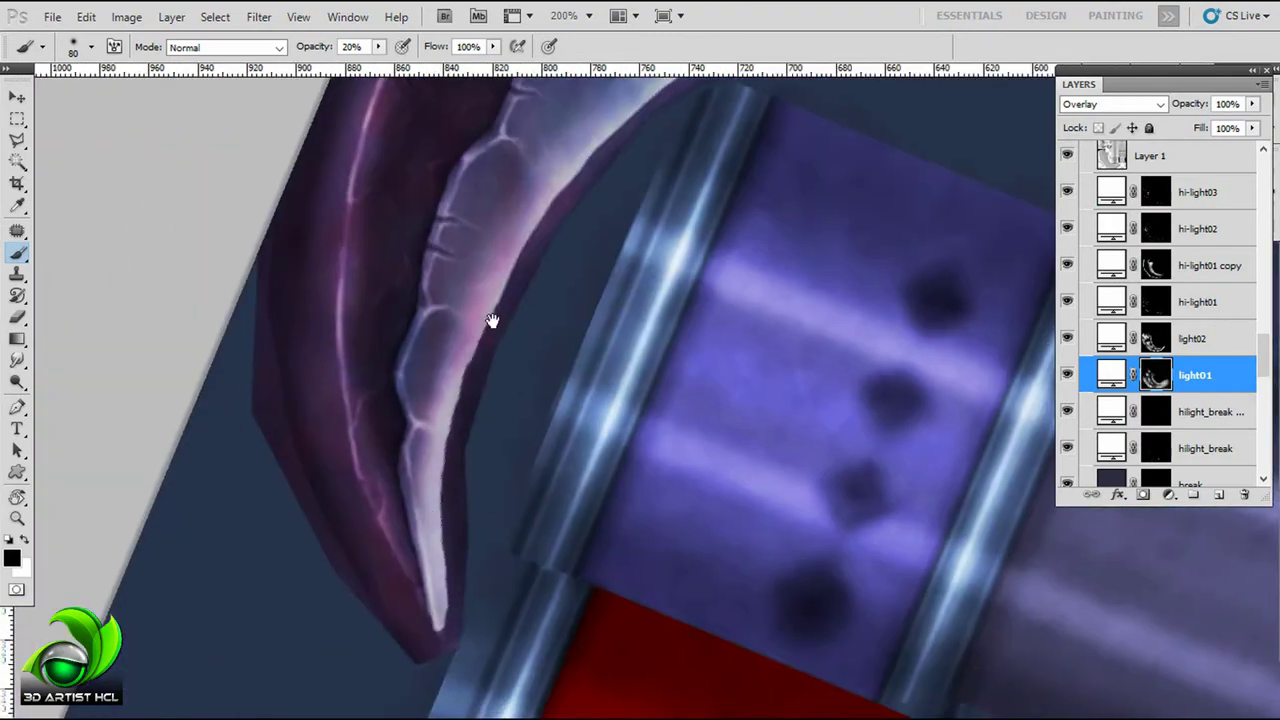
pyautogui.moveTo(491, 323)
pyautogui.mouseDown()
pyautogui.moveTo(855, 265)
pyautogui.moveTo(755, 365)
pyautogui.mouseUp()
pyautogui.scroll(-3, 1160, 300)
# Step: Duplicate the break layer into a break copy placed above it
pyautogui.click(1192, 313)
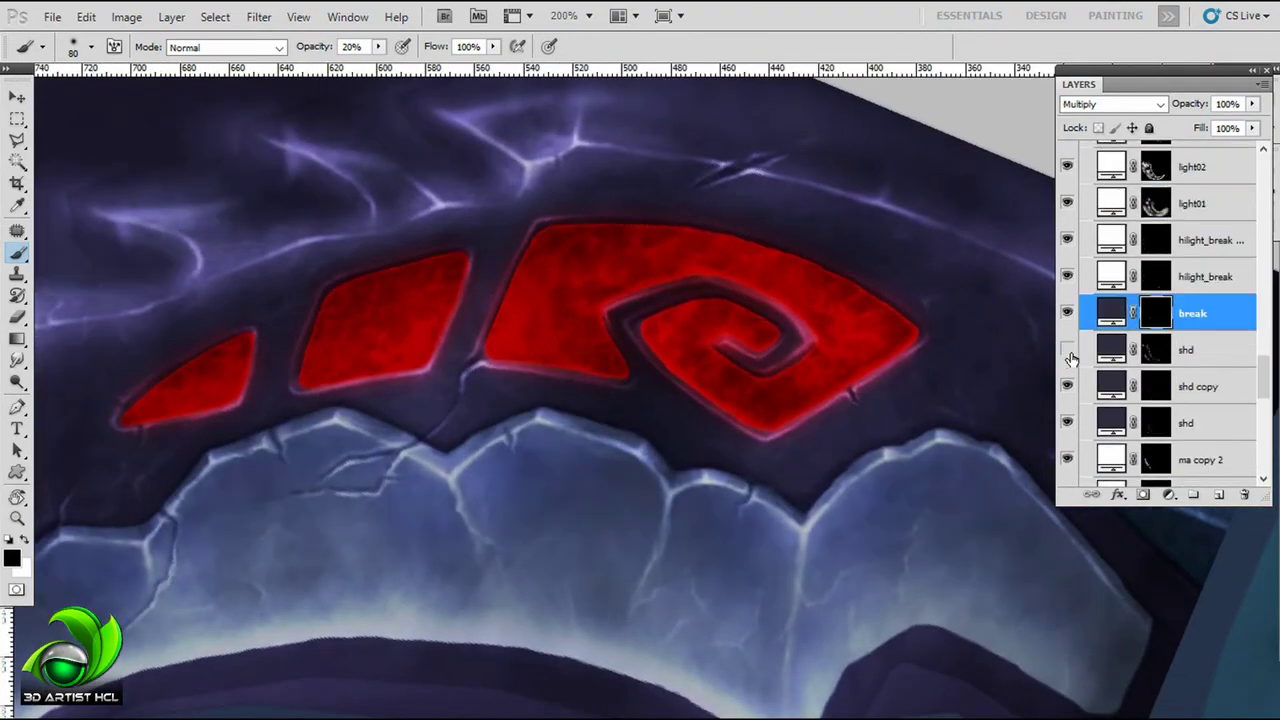
pyautogui.moveTo(1250, 315)
pyautogui.mouseDown()
pyautogui.moveTo(1113, 314)
pyautogui.moveTo(1113, 330)
pyautogui.mouseUp()
pyautogui.moveTo(583, 409); pyautogui.dragTo(612, 352)
pyautogui.scroll(1, 612, 352)
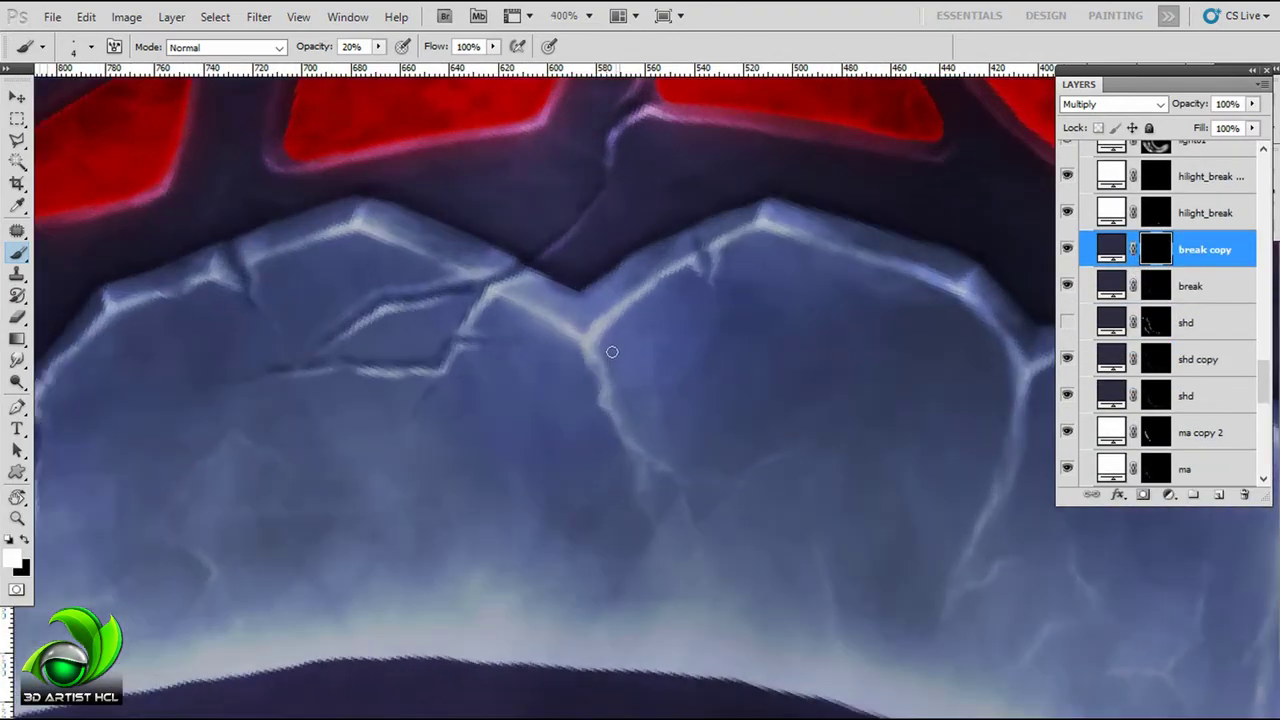
pyautogui.press('1')
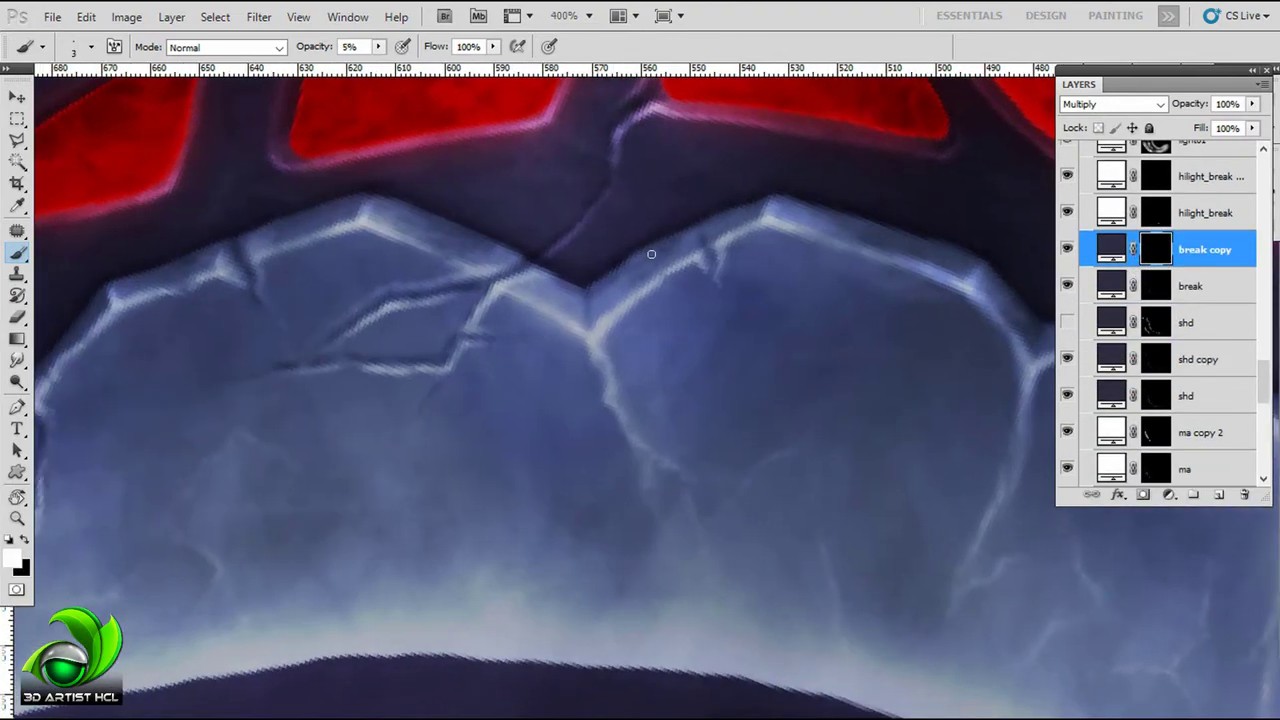
pyautogui.hscroll(-5, 797, 297)
pyautogui.hscroll(-2, 471, 391)
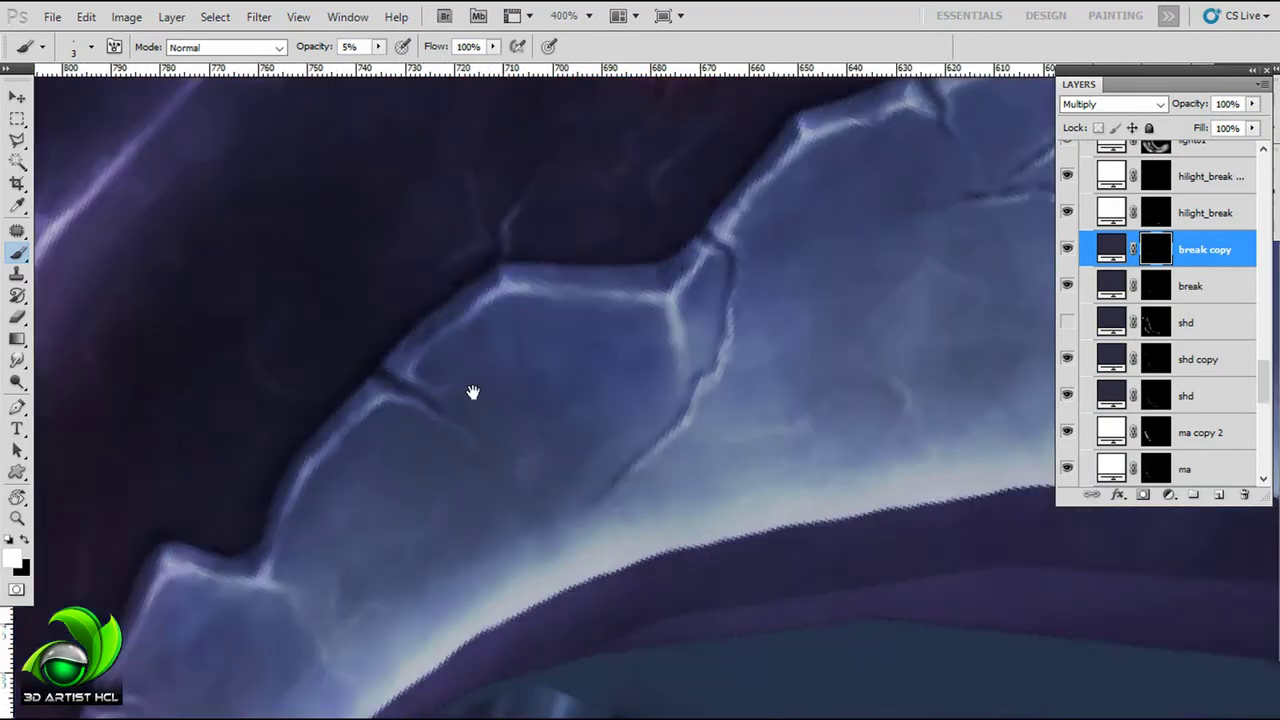
pyautogui.hscroll(-1, 510, 387)
pyautogui.hscroll(-2, 545, 414)
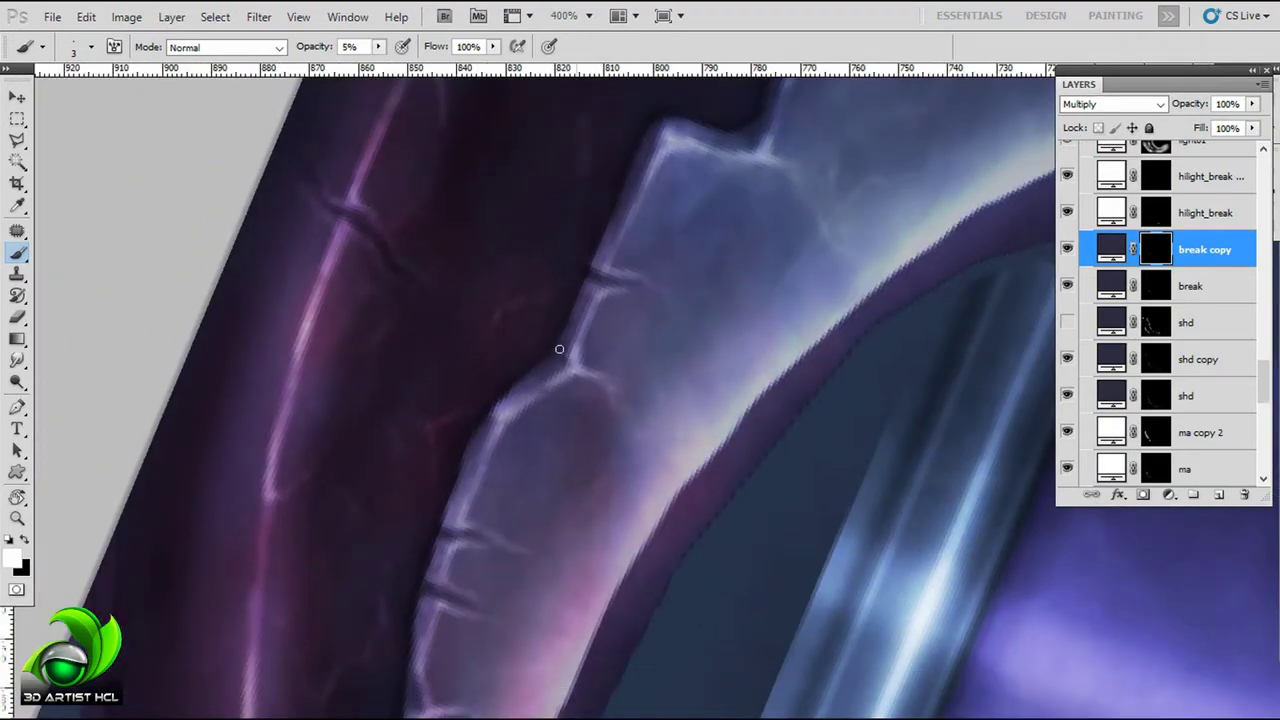
pyautogui.hscroll(3, 570, 360)
pyautogui.hscroll(3, 600, 320)
pyautogui.hscroll(3, 700, 270)
pyautogui.hscroll(2, 620, 360)
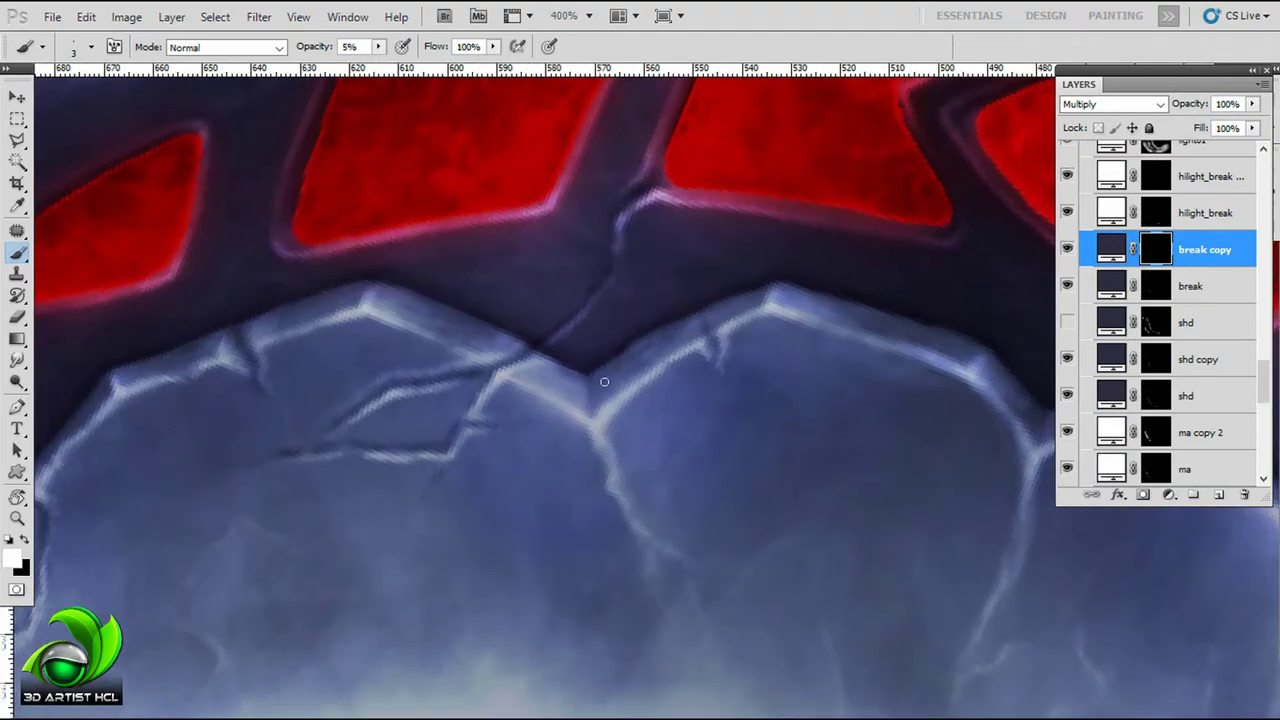
pyautogui.hscroll(2, 595, 387)
pyautogui.hscroll(2, 560, 437)
pyautogui.hscroll(2, 622, 442)
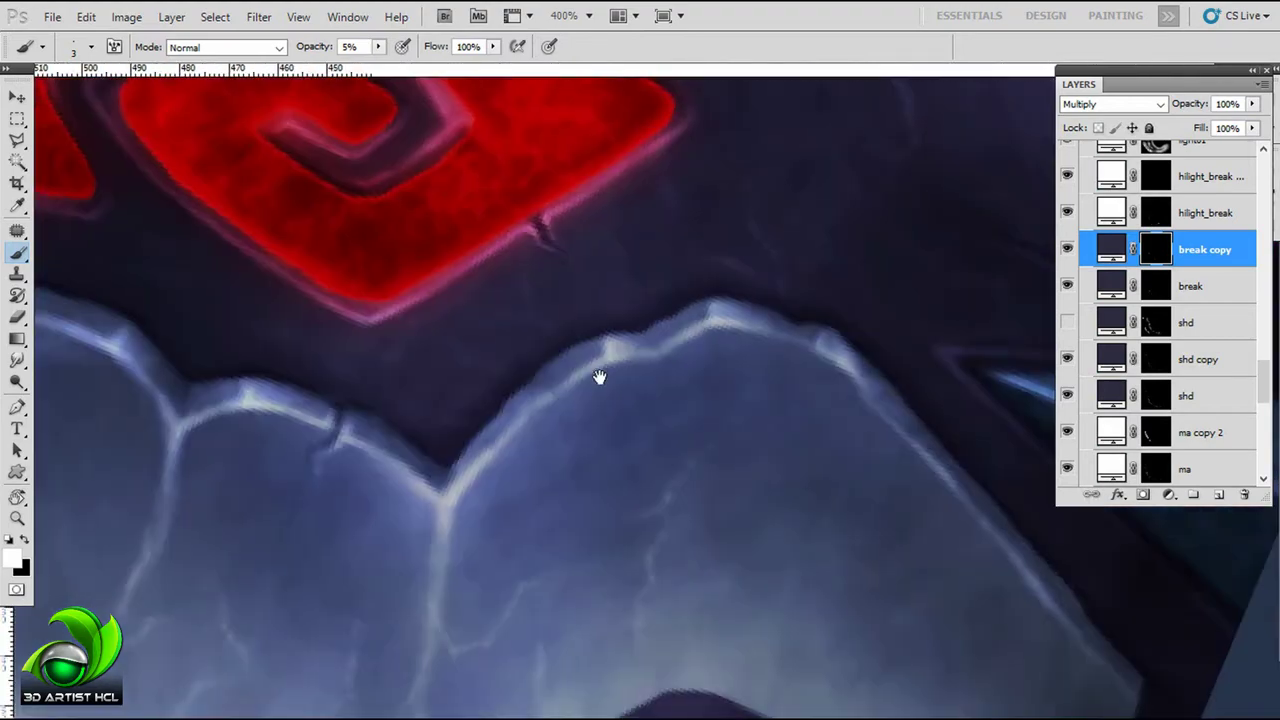
pyautogui.hscroll(1, 654, 328)
pyautogui.scroll(-2, 746, 297)
pyautogui.hscroll(2, 746, 297)
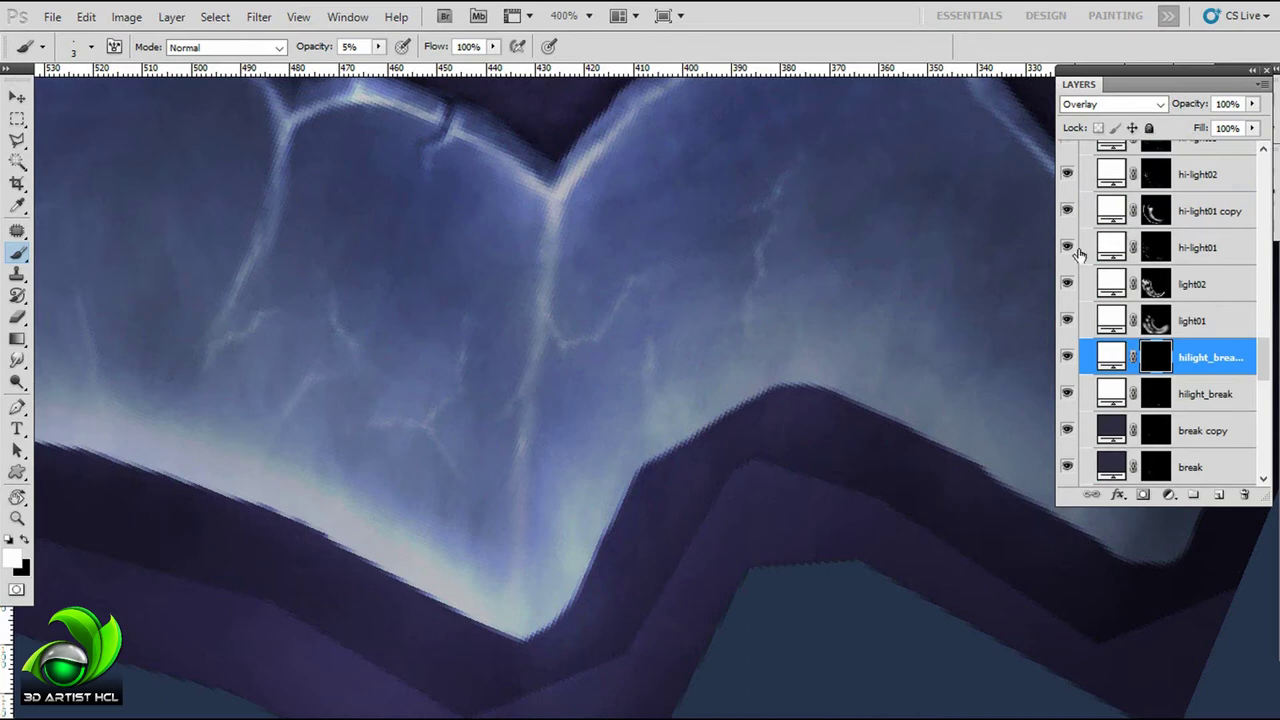
pyautogui.click(1067, 211)
pyautogui.click(1155, 174)
pyautogui.scroll(-1, 534, 380)
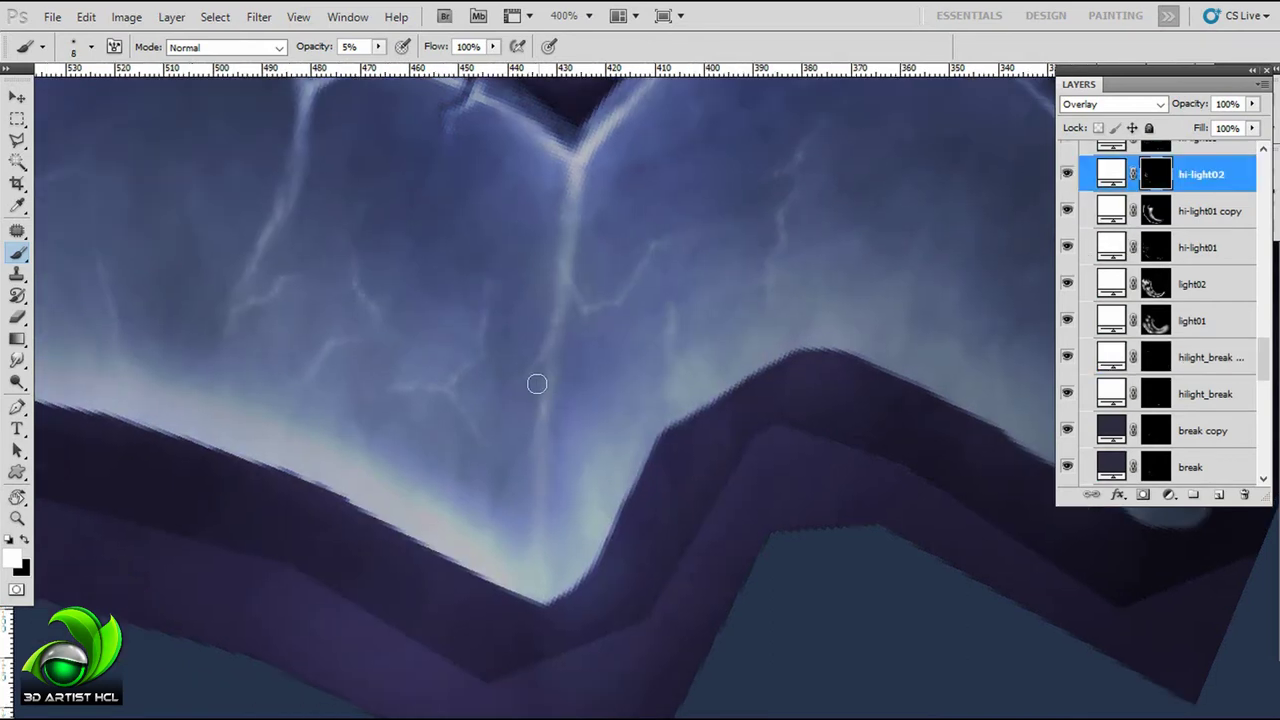
pyautogui.press('3')
pyautogui.press('x')
pyautogui.press('[')
pyautogui.press('[')
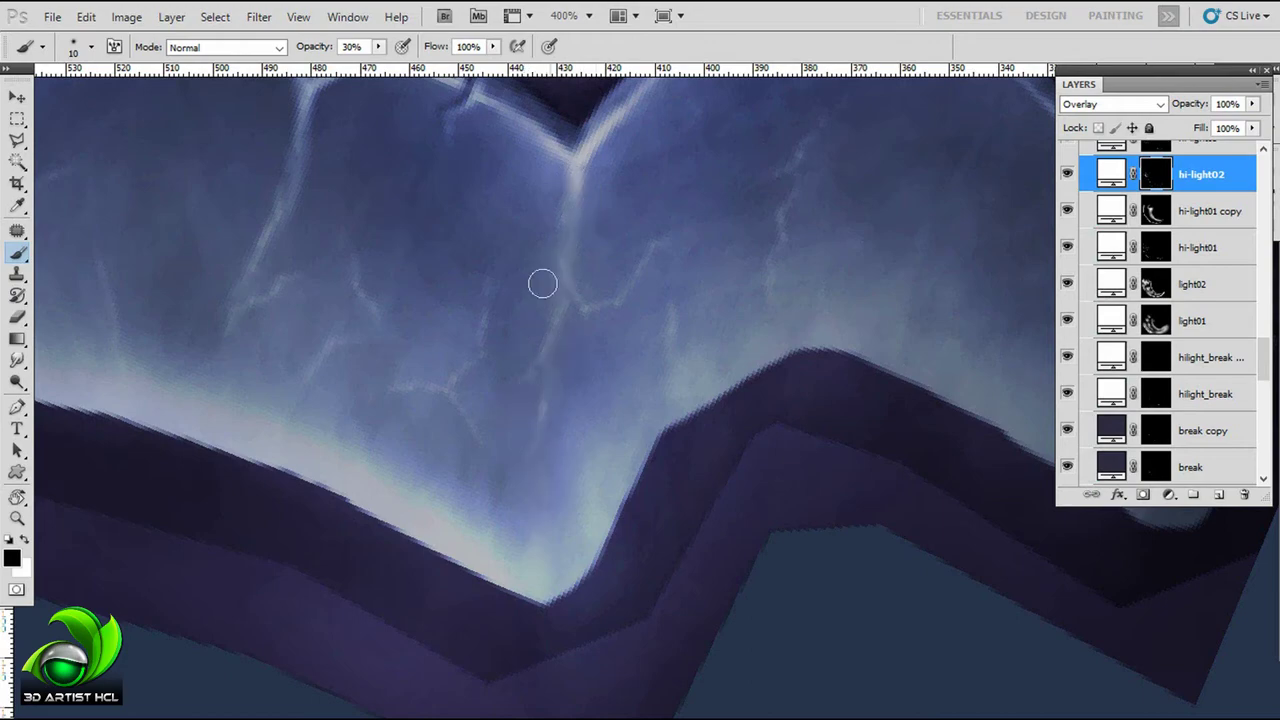
pyautogui.hotkey('ctrl', '-')
pyautogui.press('[')
pyautogui.press('[')
pyautogui.press('[')
pyautogui.press('x')
pyautogui.click(1200, 247)
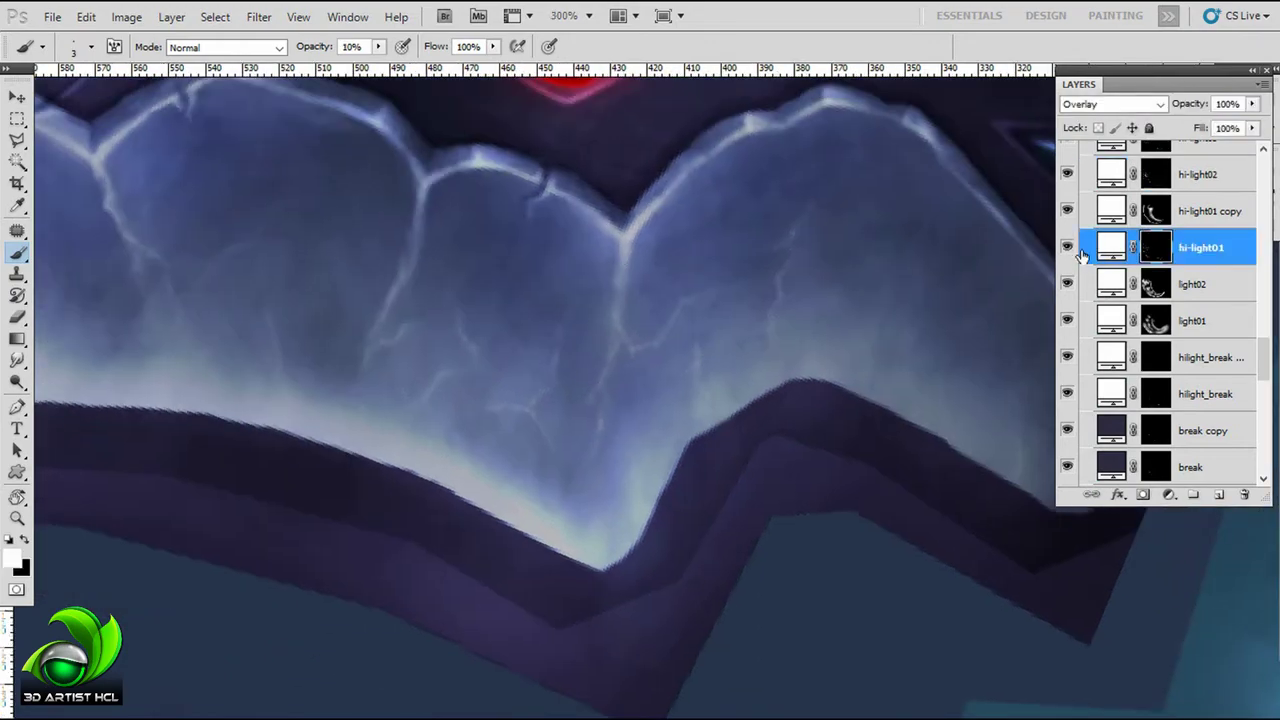
pyautogui.keyDown('alt'); pyautogui.scroll(-1, 617, 334); pyautogui.keyUp('alt')
pyautogui.hotkey('ctrl', '-')
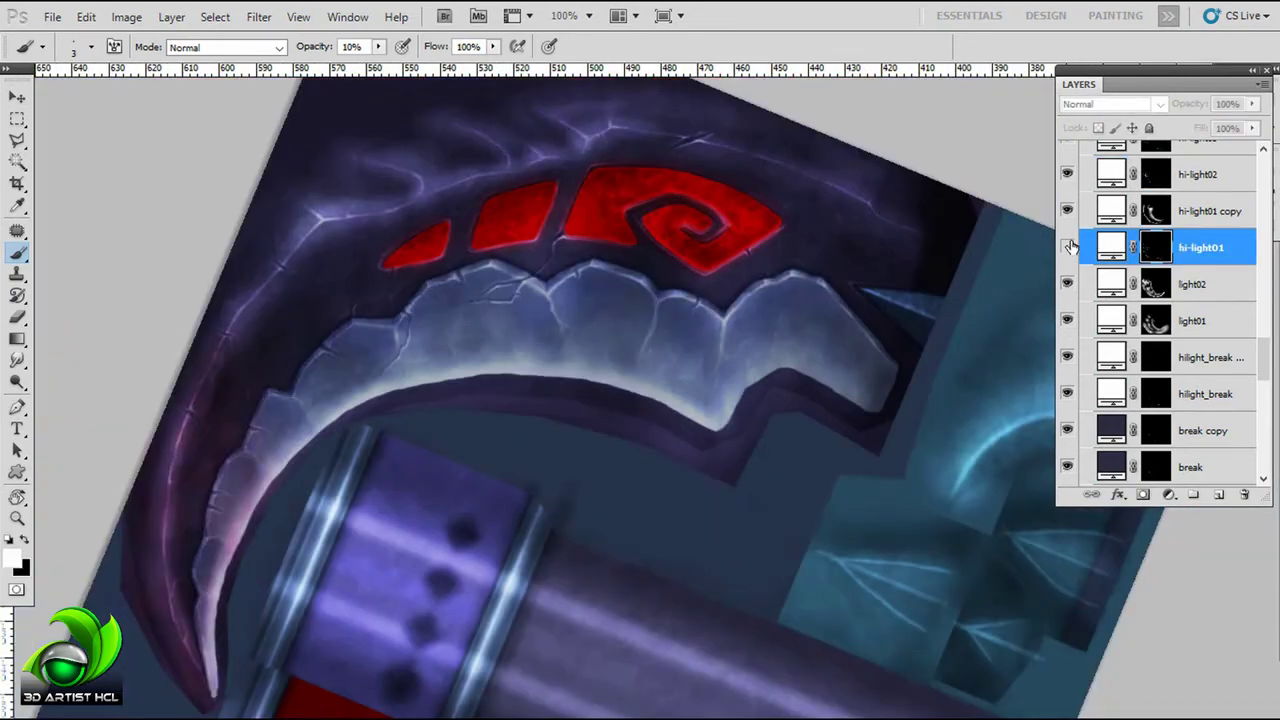
pyautogui.moveTo(747, 388); pyautogui.dragTo(679, 370)
pyautogui.hotkey('ctrl', '+')
pyautogui.hotkey('ctrl', '+')
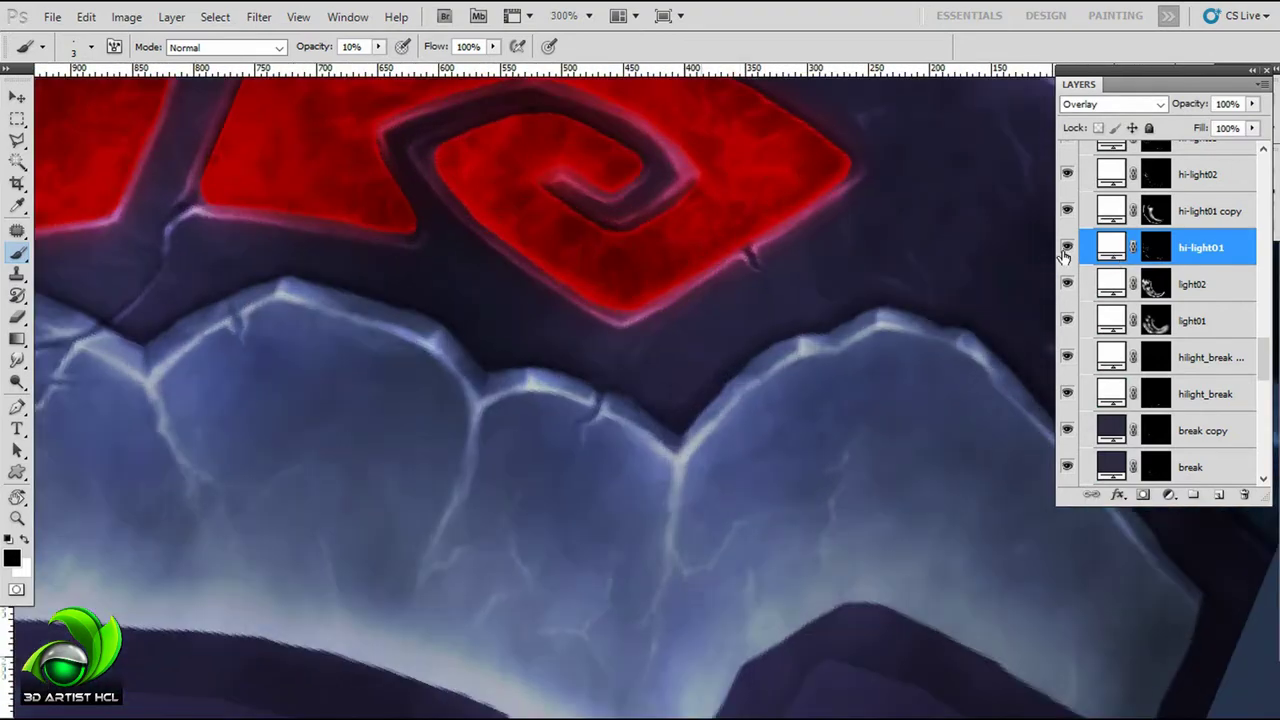
# Step: Move the hi-light01 copy layer above Layer 1 in the layer stack
pyautogui.click(1200, 211)
pyautogui.scroll(3, 1148, 390)
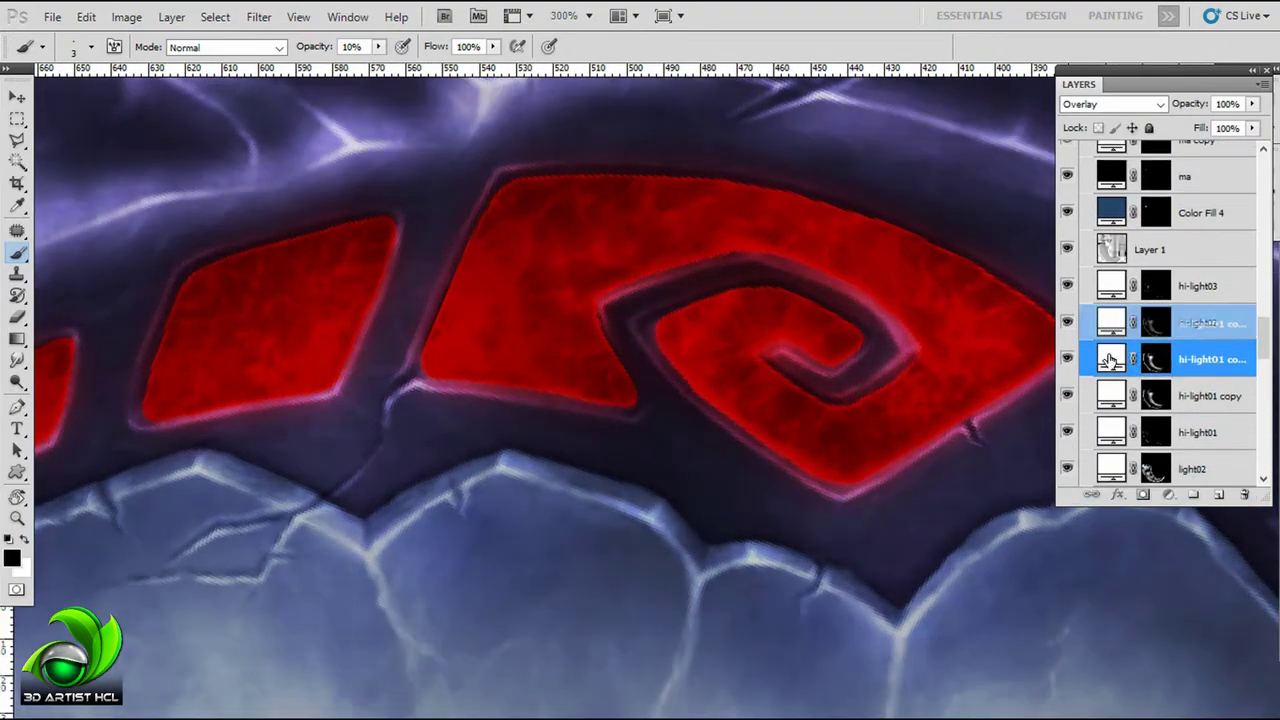
pyautogui.moveTo(1146, 390); pyautogui.dragTo(1150, 266)
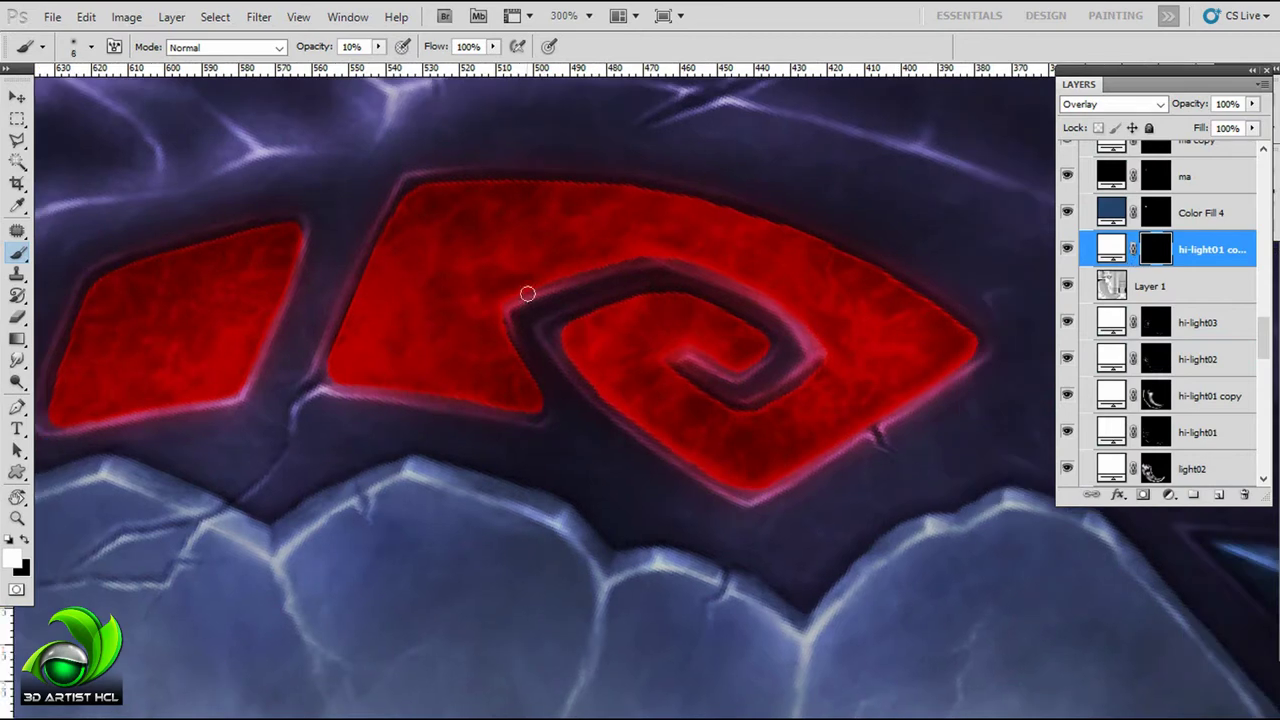
# Step: Try Soft Light and Overlay blending, then settle on Color Dodge
pyautogui.click(1110, 104)
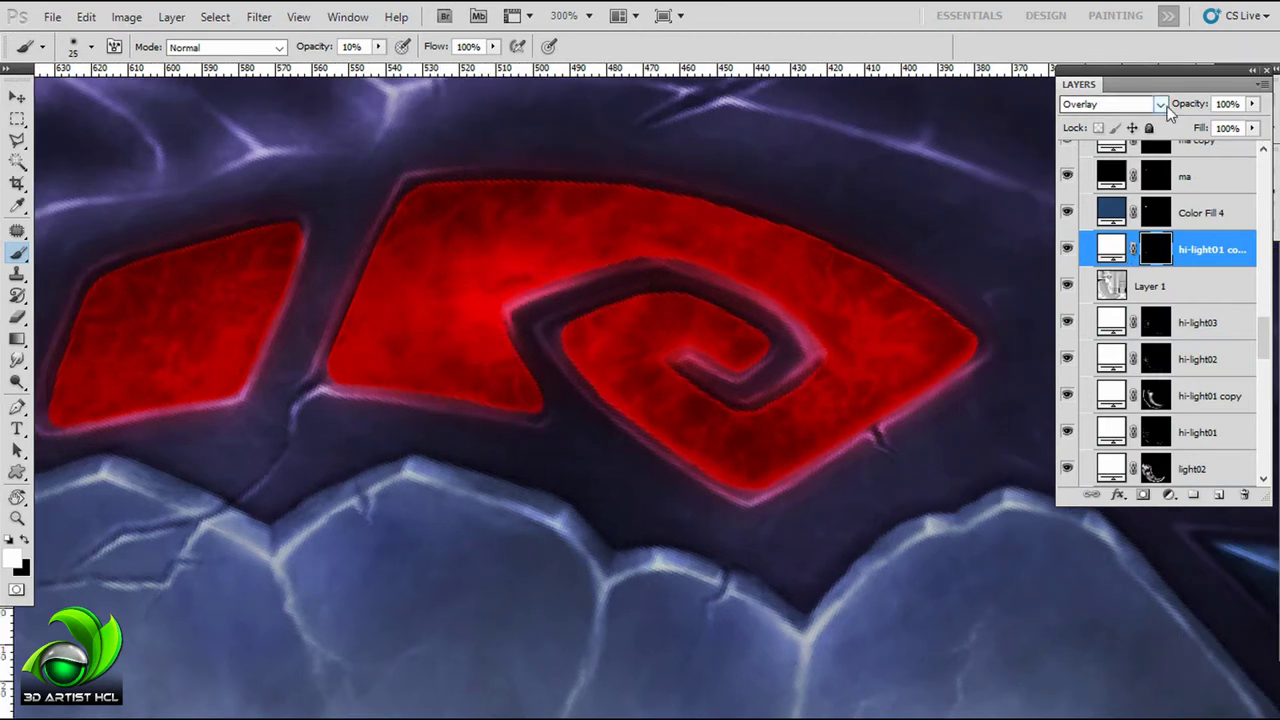
pyautogui.click(1100, 395)
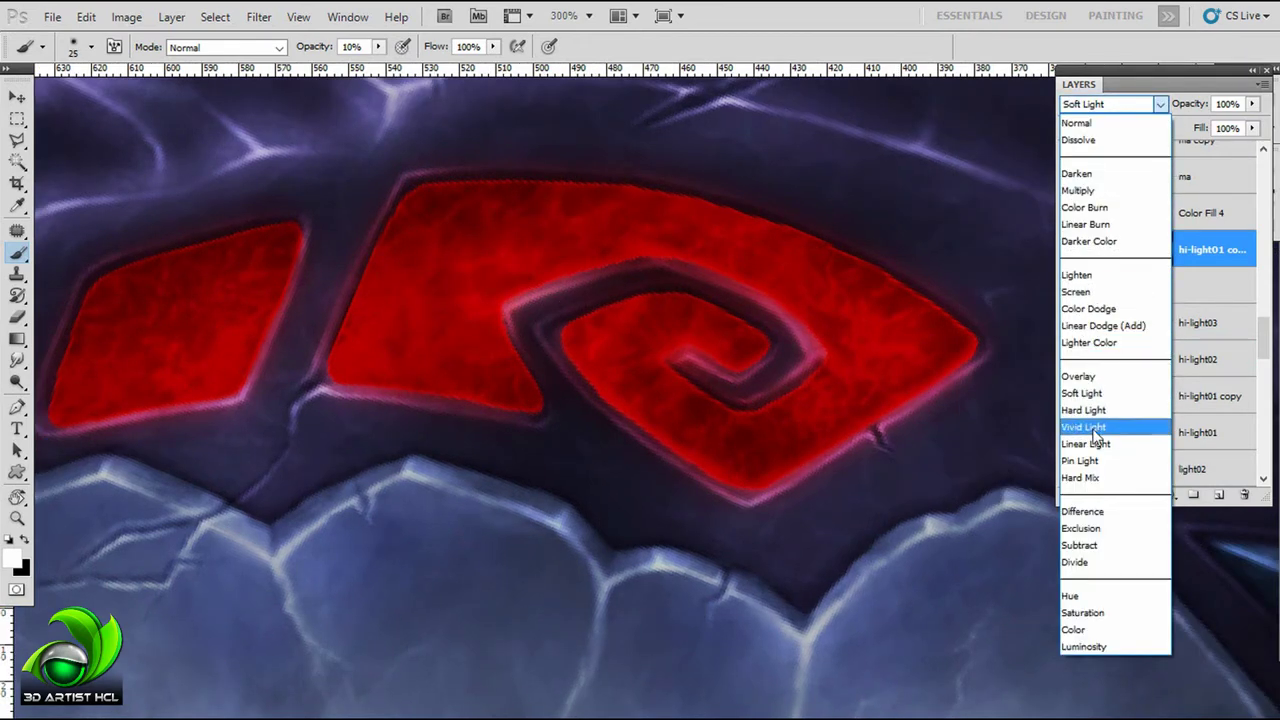
pyautogui.click(1095, 287)
pyautogui.click(1130, 104)
pyautogui.click(1097, 382)
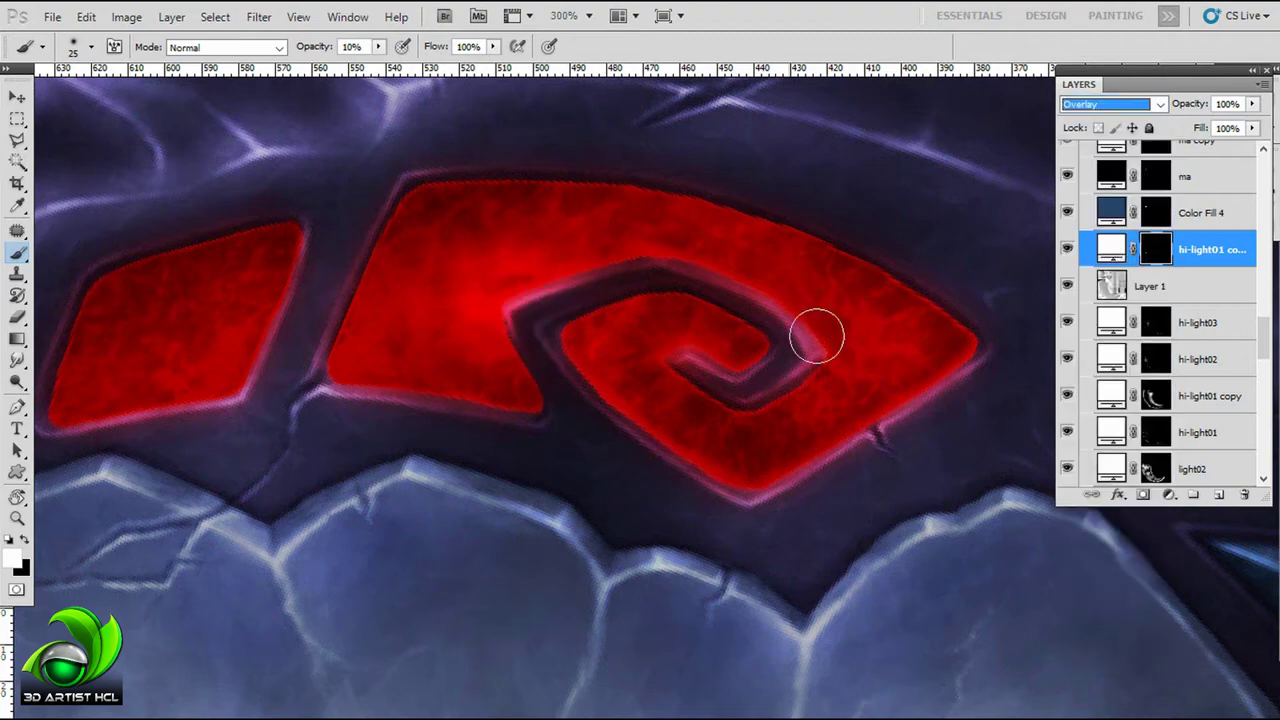
pyautogui.scroll(2, 1193, 333)
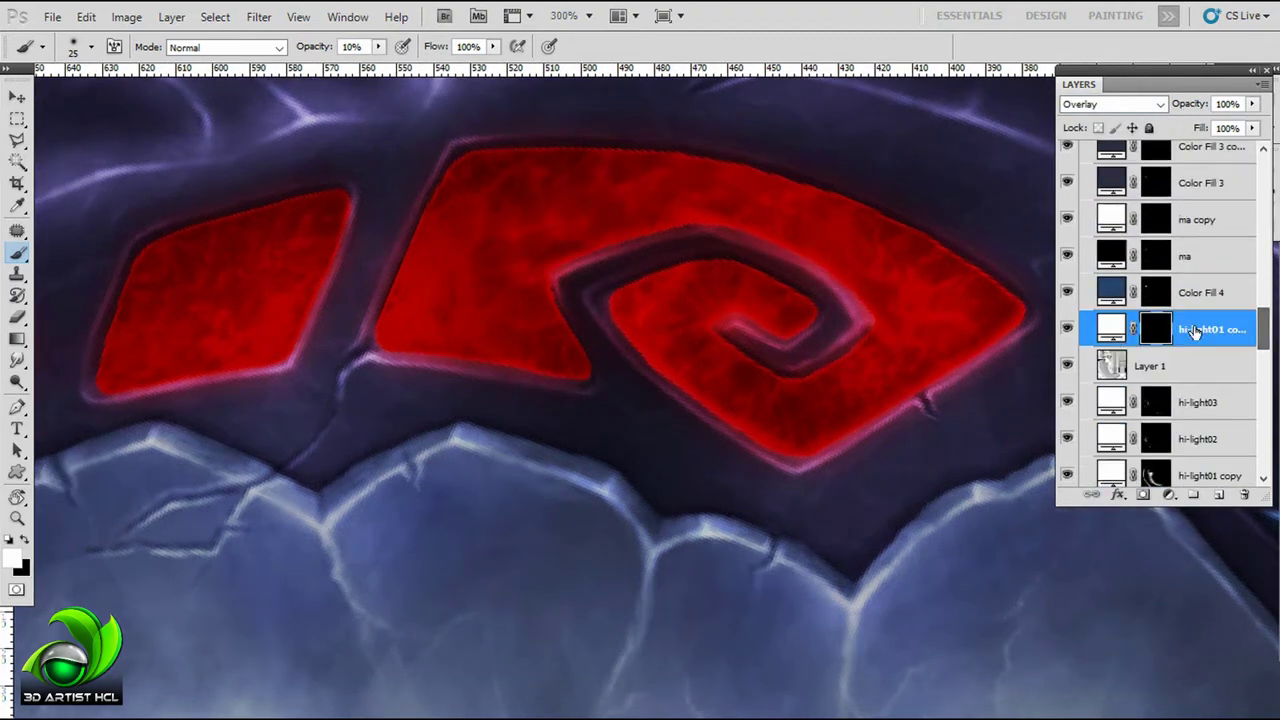
pyautogui.scroll(1, 583, 291)
pyautogui.click(1110, 104)
pyautogui.click(1097, 318)
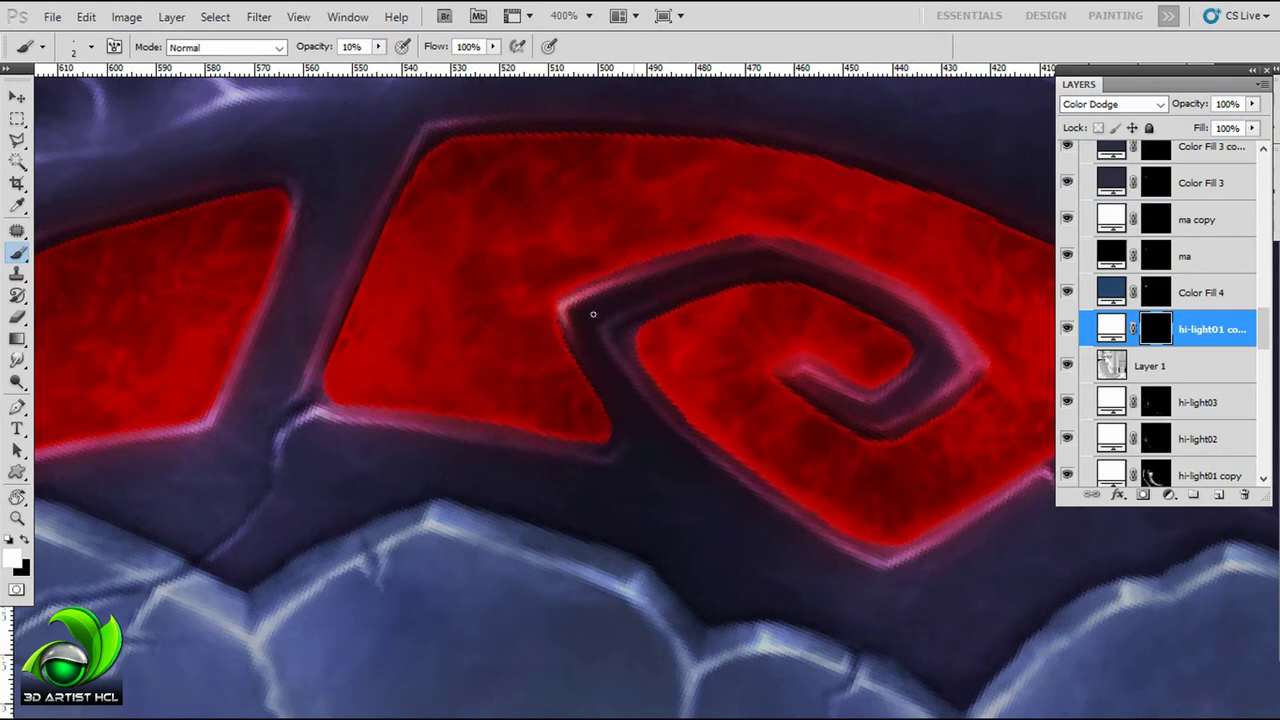
pyautogui.moveTo(586, 358)
pyautogui.mouseDown()
pyautogui.moveTo(514, 336)
pyautogui.moveTo(452, 338)
pyautogui.mouseUp()
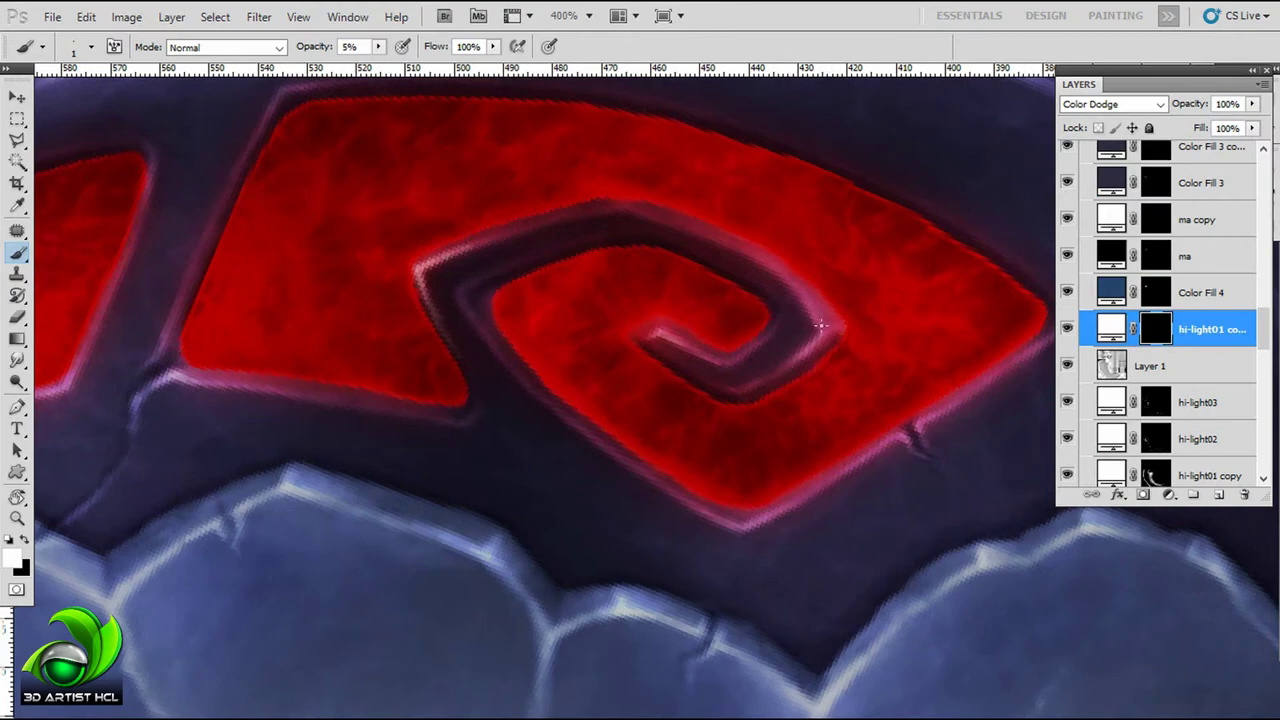
pyautogui.moveTo(700, 380)
pyautogui.mouseDown()
pyautogui.moveTo(810, 320)
pyautogui.moveTo(626, 340)
pyautogui.moveTo(725, 311)
pyautogui.moveTo(663, 395)
pyautogui.mouseUp()
pyautogui.moveTo(294, 154); pyautogui.dragTo(594, 314)
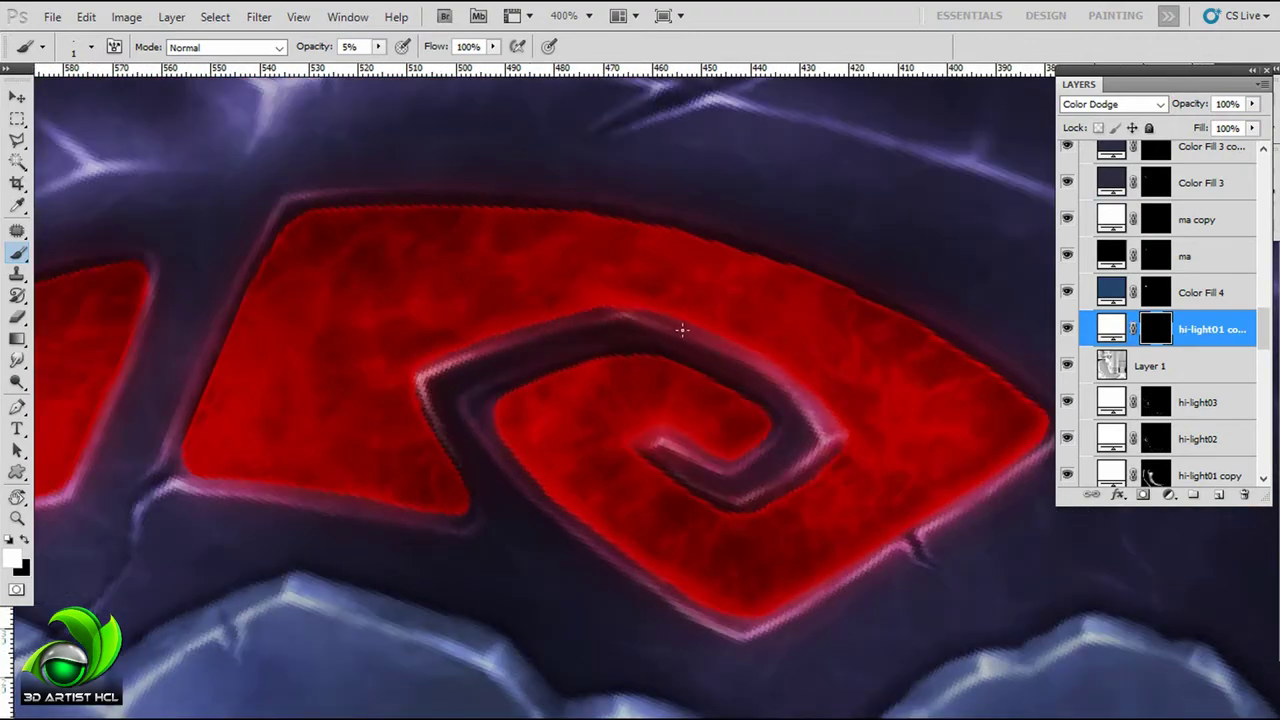
pyautogui.moveTo(732, 355); pyautogui.dragTo(698, 331)
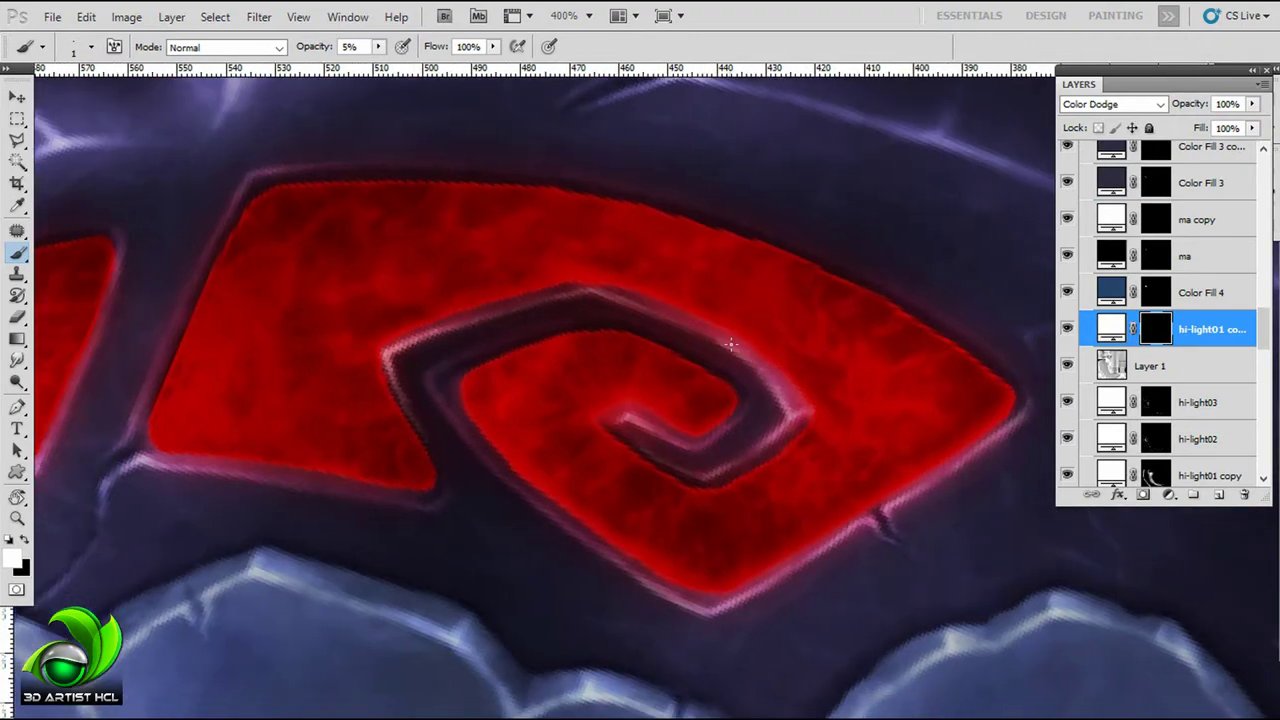
pyautogui.moveTo(229, 445); pyautogui.dragTo(486, 323)
pyautogui.moveTo(401, 284); pyautogui.dragTo(471, 344)
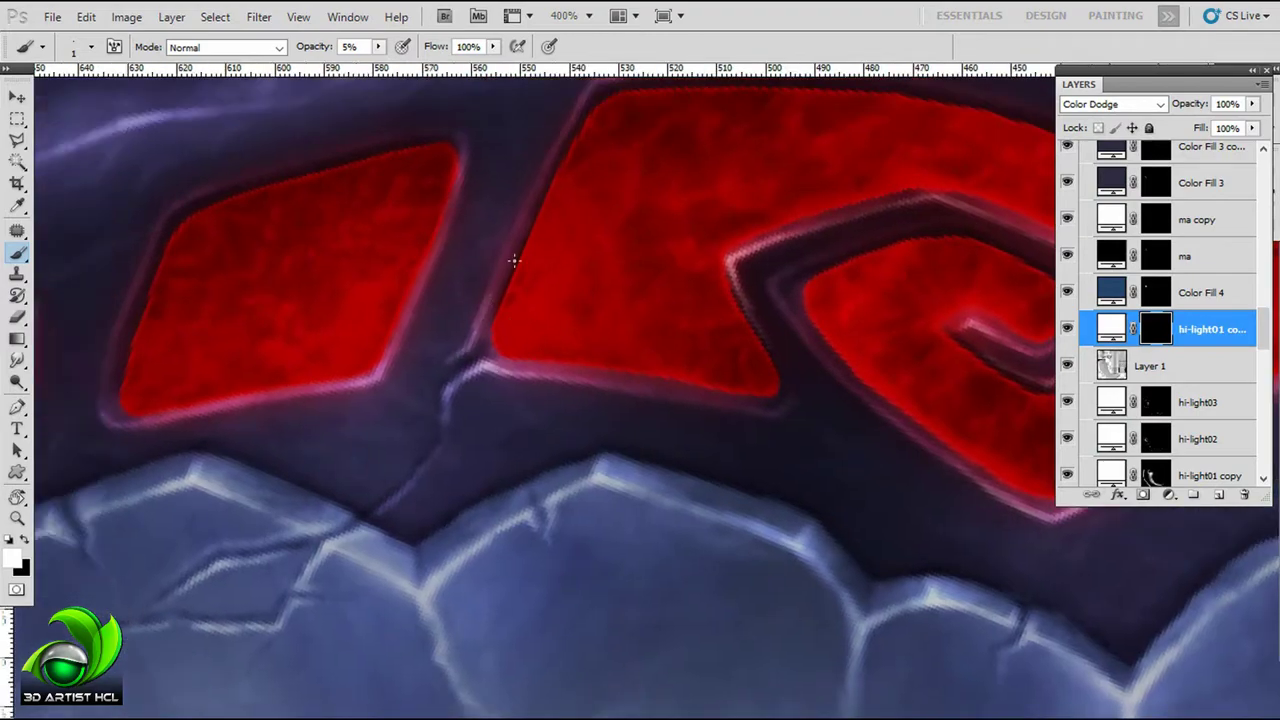
pyautogui.moveTo(513, 261); pyautogui.dragTo(440, 221)
pyautogui.moveTo(515, 341); pyautogui.dragTo(860, 337)
pyautogui.moveTo(589, 406); pyautogui.dragTo(617, 442)
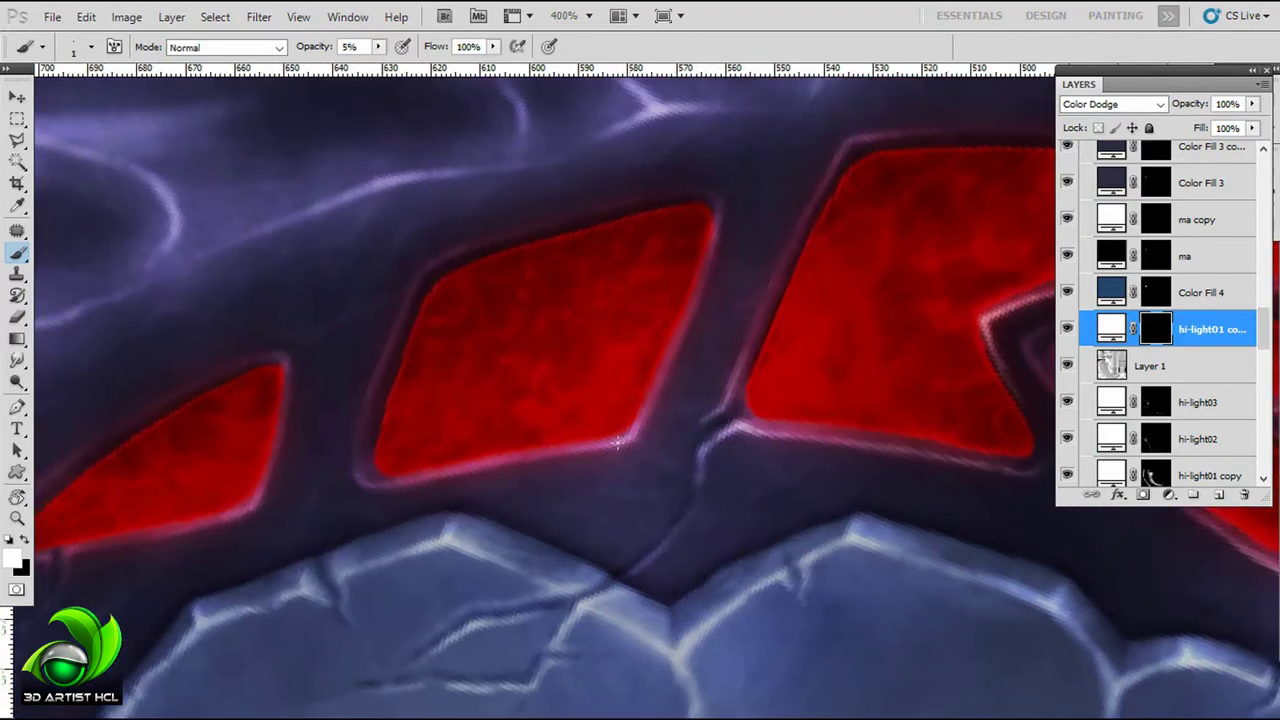
pyautogui.moveTo(436, 473)
pyautogui.mouseDown()
pyautogui.moveTo(551, 408)
pyautogui.moveTo(595, 349)
pyautogui.mouseUp()
pyautogui.moveTo(476, 421); pyautogui.dragTo(541, 371)
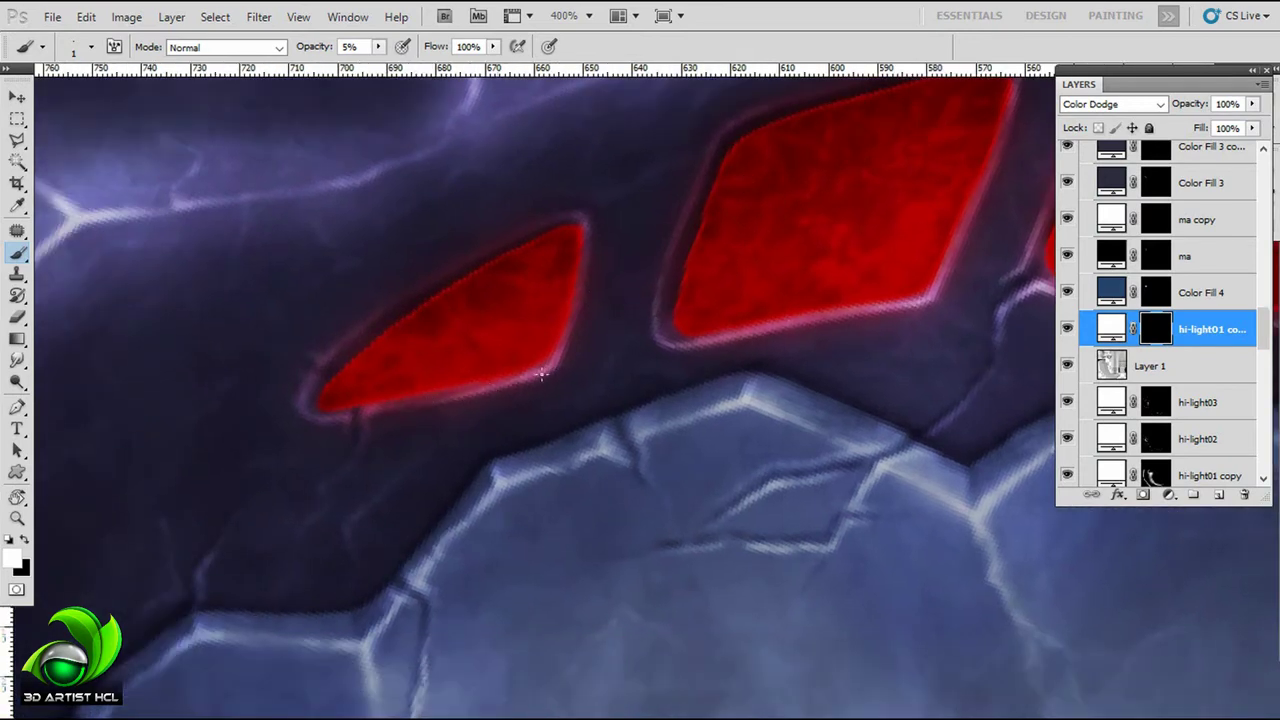
pyautogui.moveTo(351, 412); pyautogui.dragTo(494, 354)
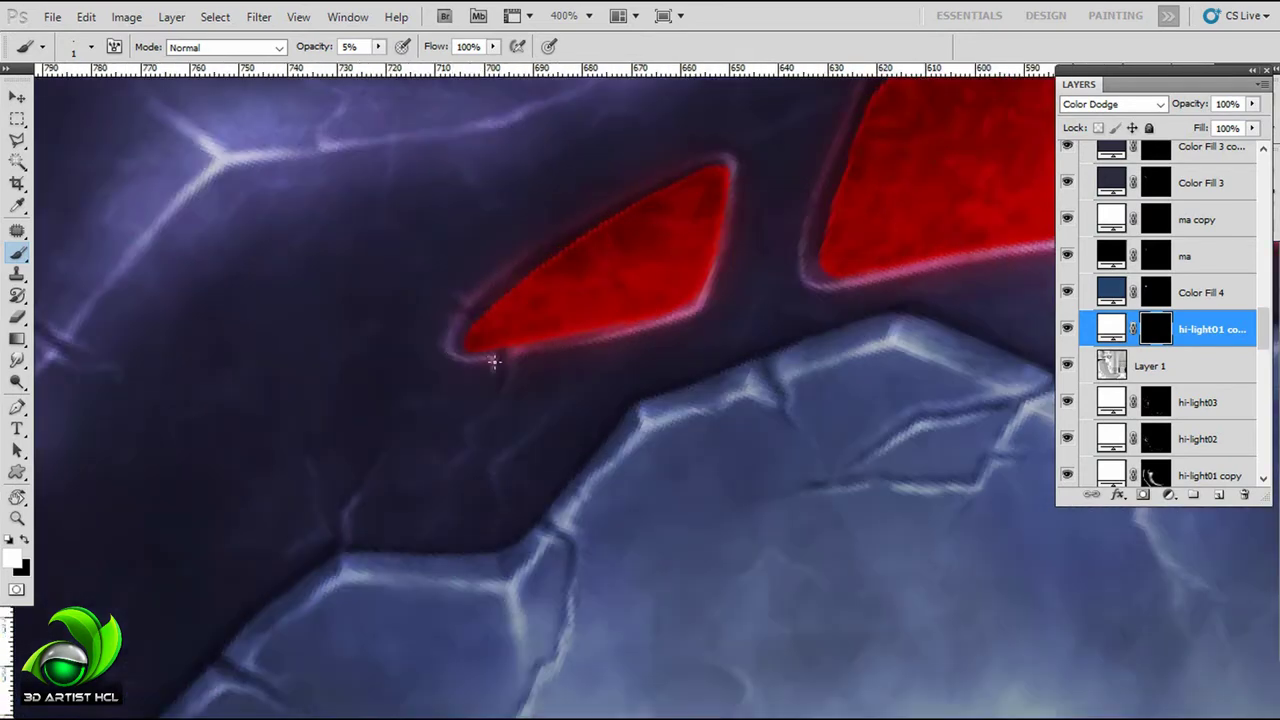
pyautogui.moveTo(598, 217); pyautogui.dragTo(338, 322)
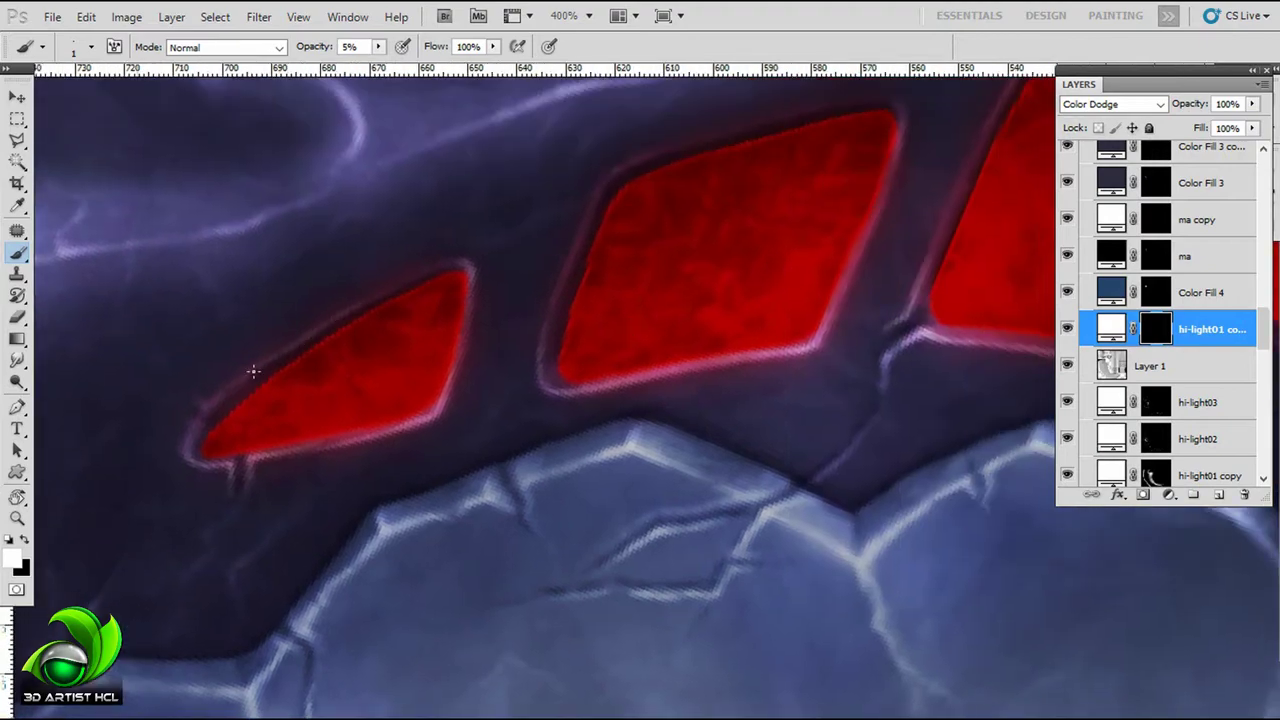
pyautogui.moveTo(836, 360); pyautogui.dragTo(611, 420)
pyautogui.moveTo(1000, 380); pyautogui.dragTo(771, 291)
pyautogui.moveTo(200, 260); pyautogui.dragTo(475, 348)
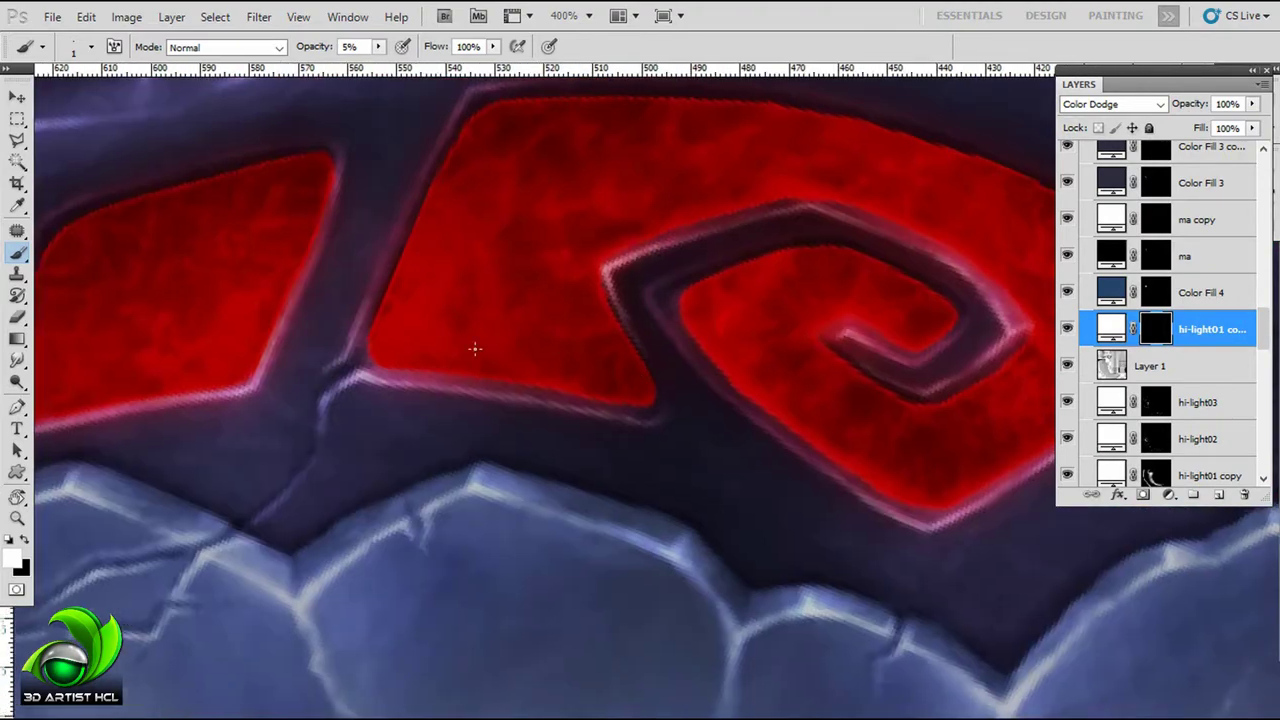
pyautogui.moveTo(676, 311)
pyautogui.mouseDown()
pyautogui.moveTo(766, 271)
pyautogui.moveTo(671, 243)
pyautogui.moveTo(742, 214)
pyautogui.mouseUp()
pyautogui.press('r')
pyautogui.press('b')
pyautogui.moveTo(587, 252)
pyautogui.mouseDown()
pyautogui.moveTo(603, 277)
pyautogui.moveTo(337, 330)
pyautogui.mouseUp()
pyautogui.moveTo(244, 364); pyautogui.dragTo(806, 129)
pyautogui.hotkey('ctrl', '-')
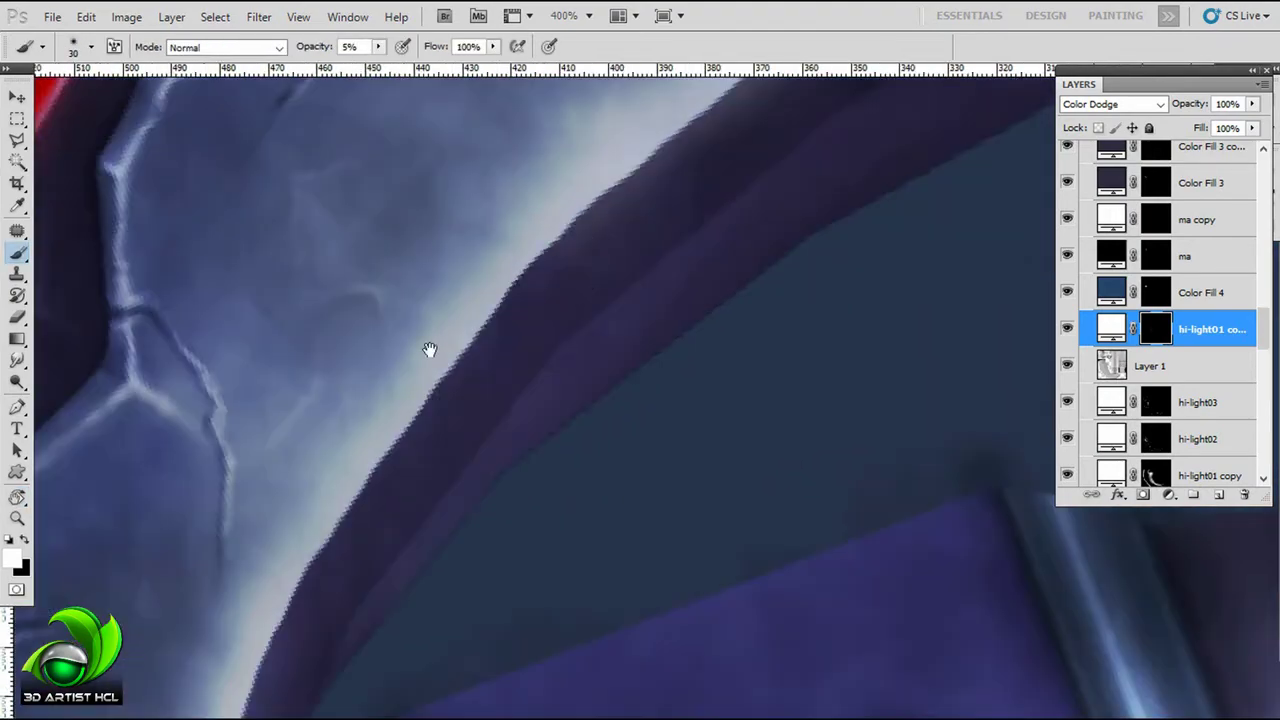
pyautogui.press('r')
pyautogui.moveTo(520, 223); pyautogui.dragTo(520, 223)
# Step: Show Layer 5's UV wireframe and paint brightening strokes along the upper blade's glowing purple edge
pyautogui.press('b')
pyautogui.scroll(5, 1150, 300)
pyautogui.scroll(3, 1100, 250)
pyautogui.click(1067, 196)
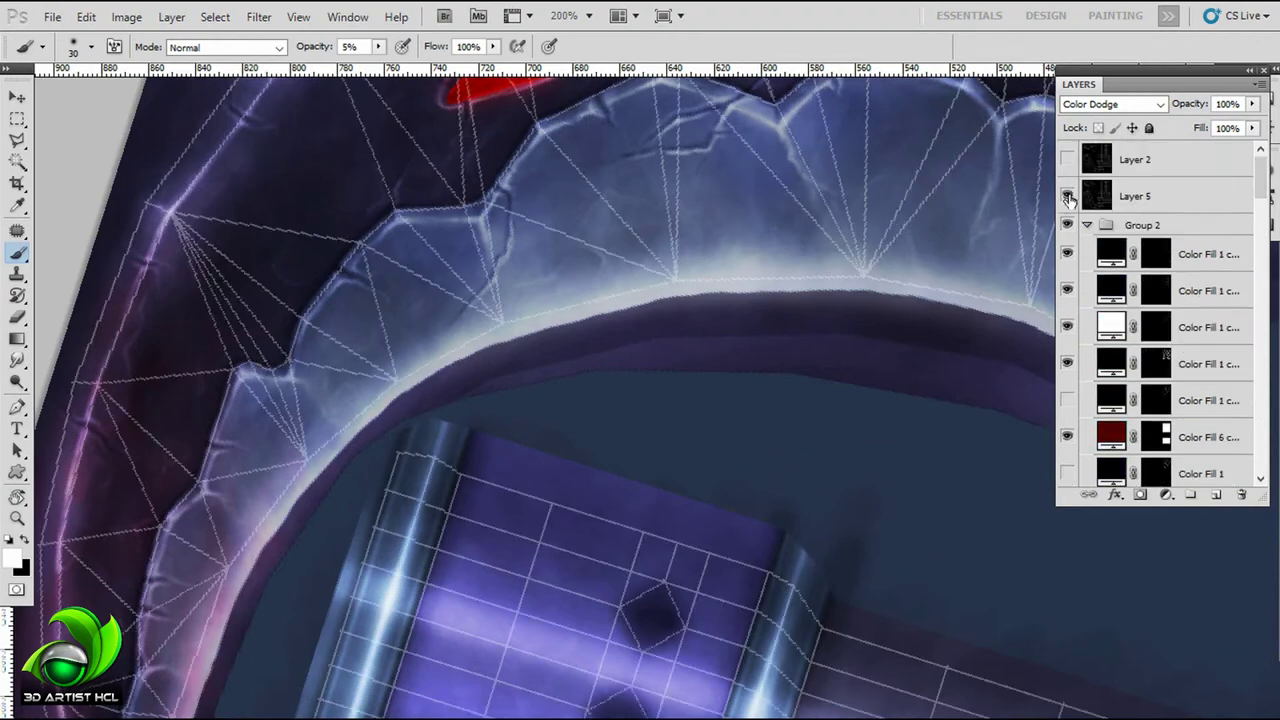
pyautogui.moveTo(529, 311); pyautogui.dragTo(740, 300)
pyautogui.moveTo(740, 300)
pyautogui.mouseDown()
pyautogui.moveTo(943, 291)
pyautogui.moveTo(757, 309)
pyautogui.moveTo(843, 263)
pyautogui.moveTo(609, 293)
pyautogui.moveTo(623, 523)
pyautogui.moveTo(606, 429)
pyautogui.mouseUp()
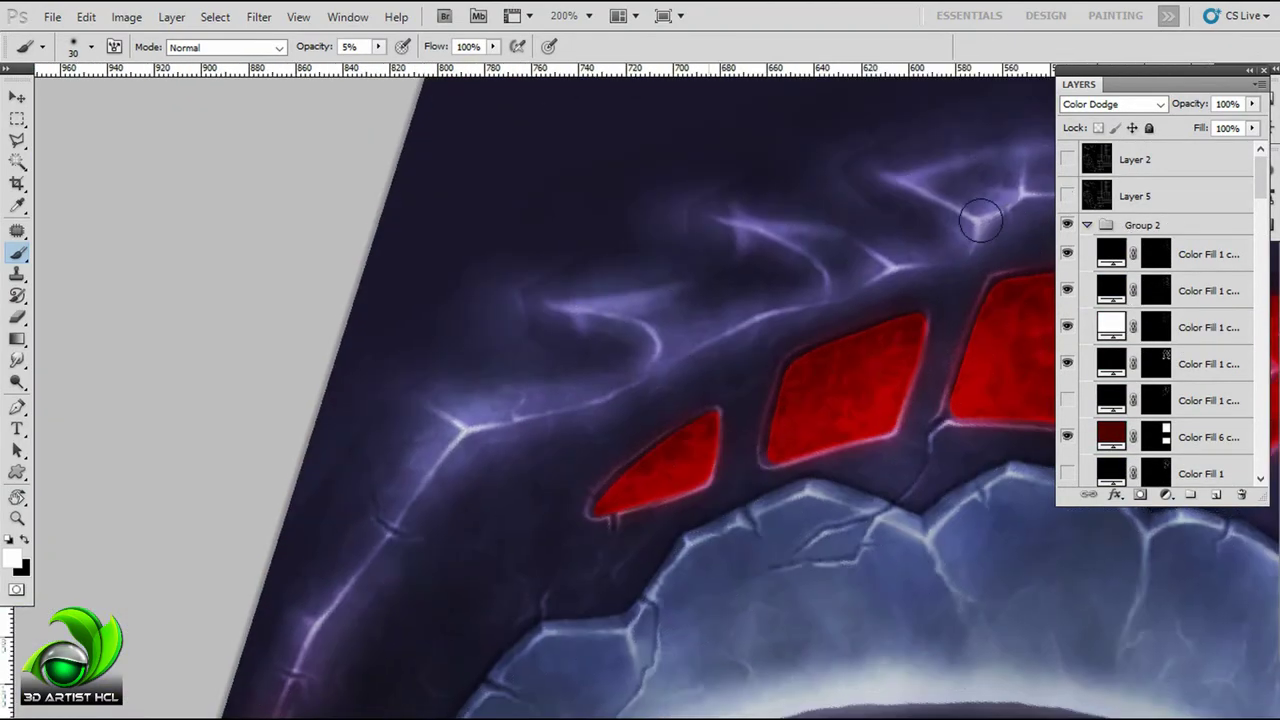
pyautogui.press('[')
pyautogui.press('[')
pyautogui.press('[')
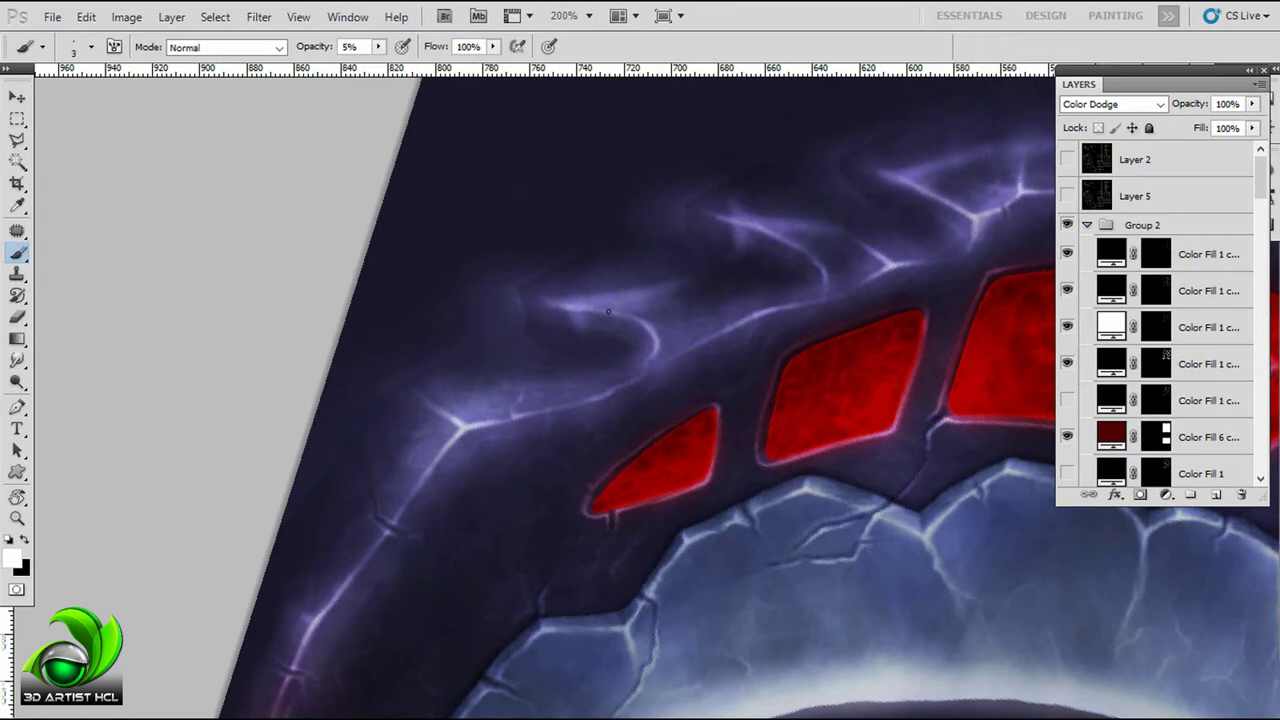
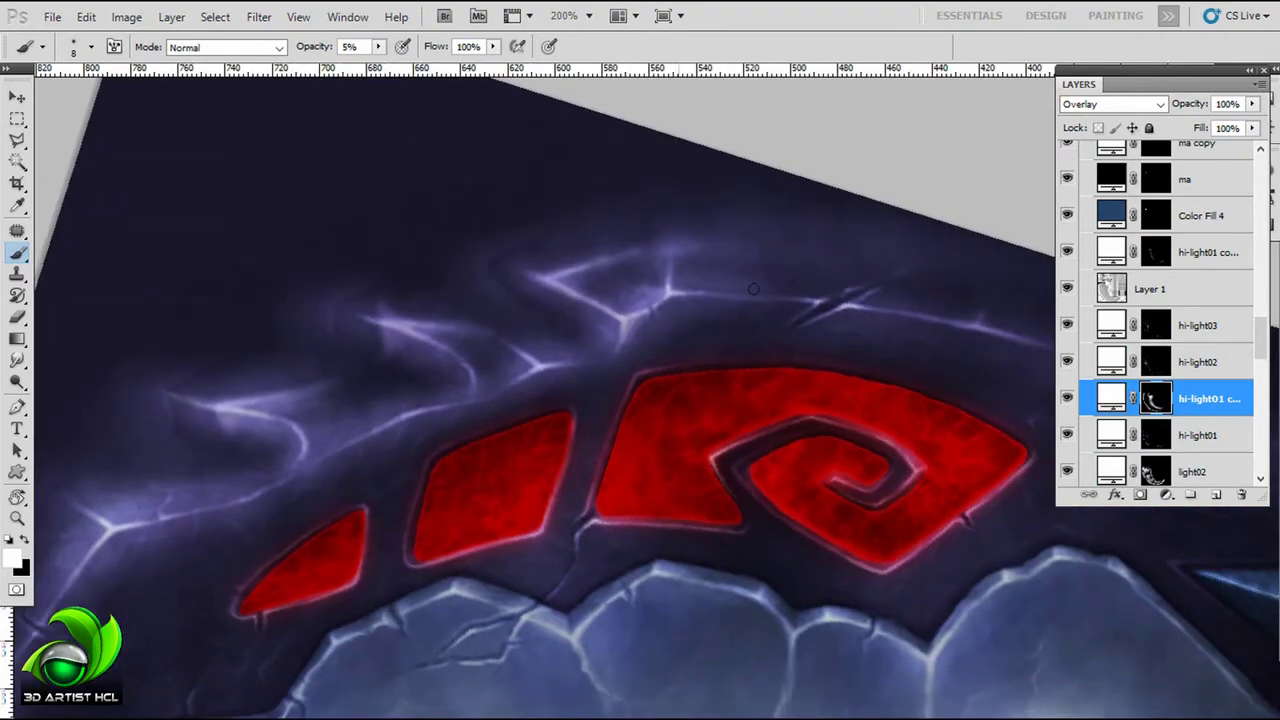
# Step: Inspect the blade's swirl rune, then set Color Fill 1 to near-black violet #191629
pyautogui.moveTo(789, 272)
pyautogui.mouseDown()
pyautogui.moveTo(931, 126)
pyautogui.moveTo(409, 340)
pyautogui.moveTo(657, 298)
pyautogui.mouseUp()
pyautogui.moveTo(493, 372); pyautogui.dragTo(450, 345)
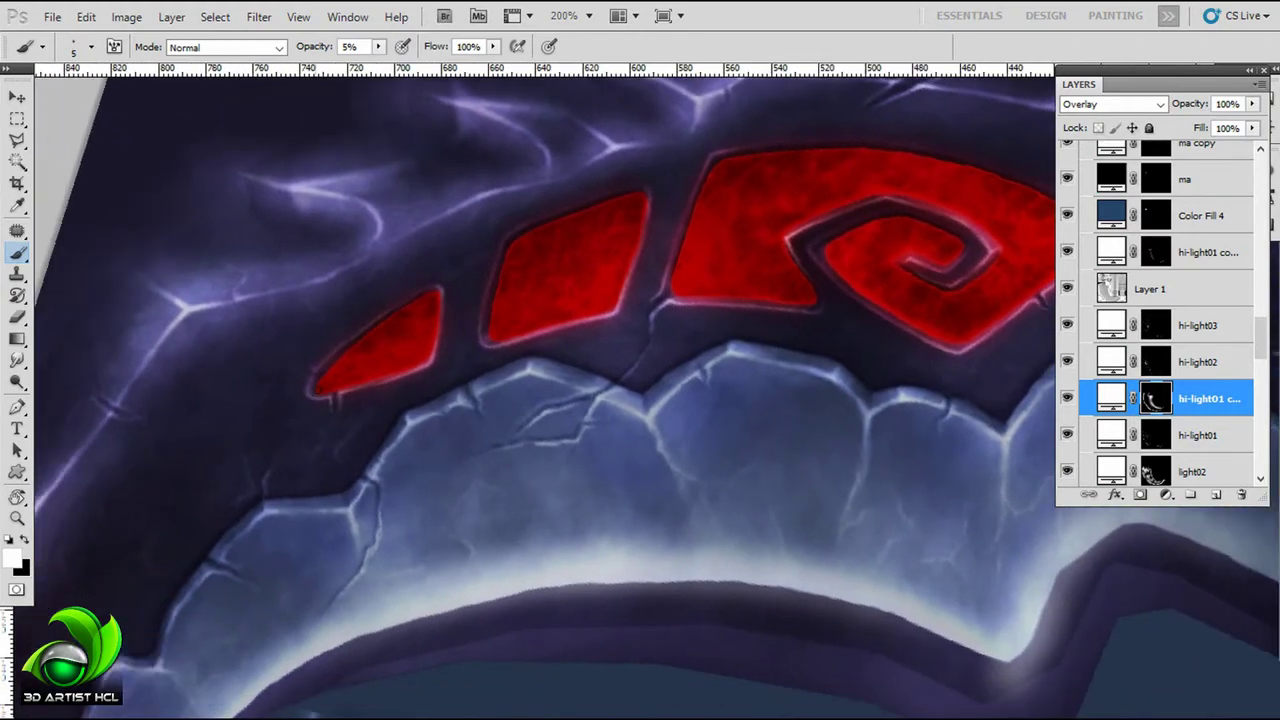
pyautogui.moveTo(848, 378)
pyautogui.mouseDown()
pyautogui.moveTo(648, 378)
pyautogui.moveTo(680, 414)
pyautogui.mouseUp()
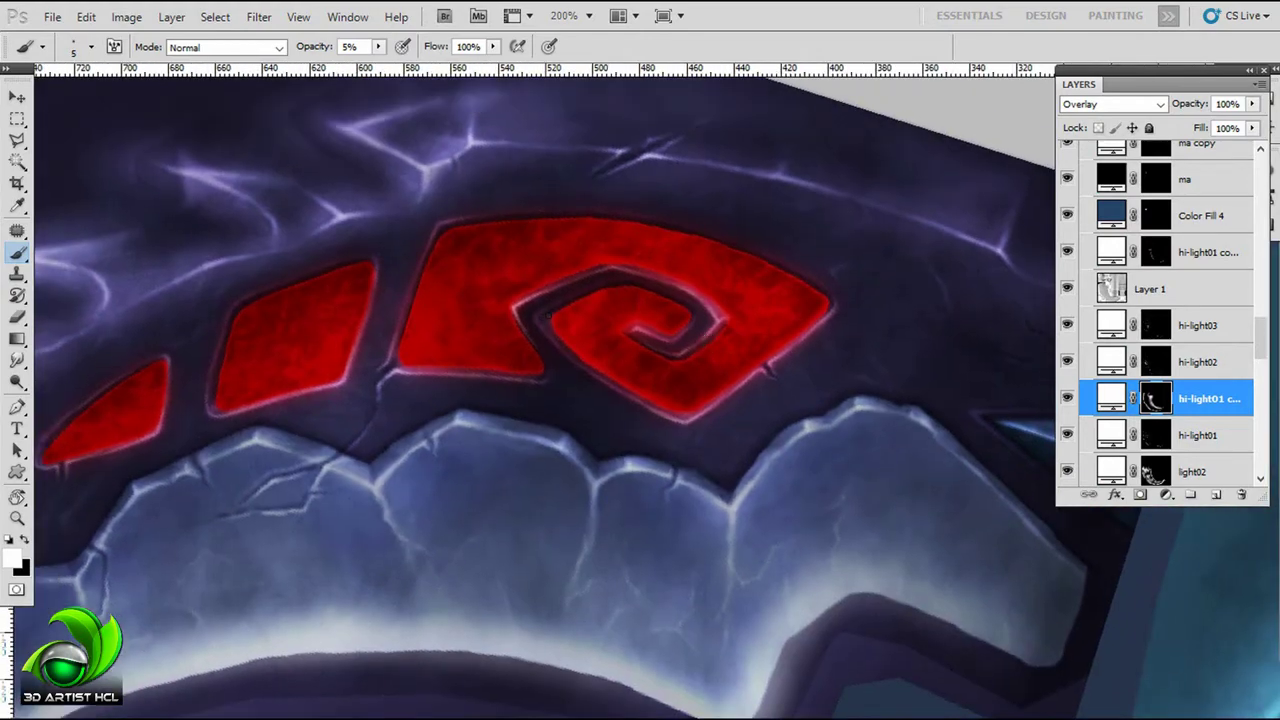
pyautogui.moveTo(620, 330); pyautogui.dragTo(612, 326)
pyautogui.moveTo(654, 394); pyautogui.dragTo(642, 396)
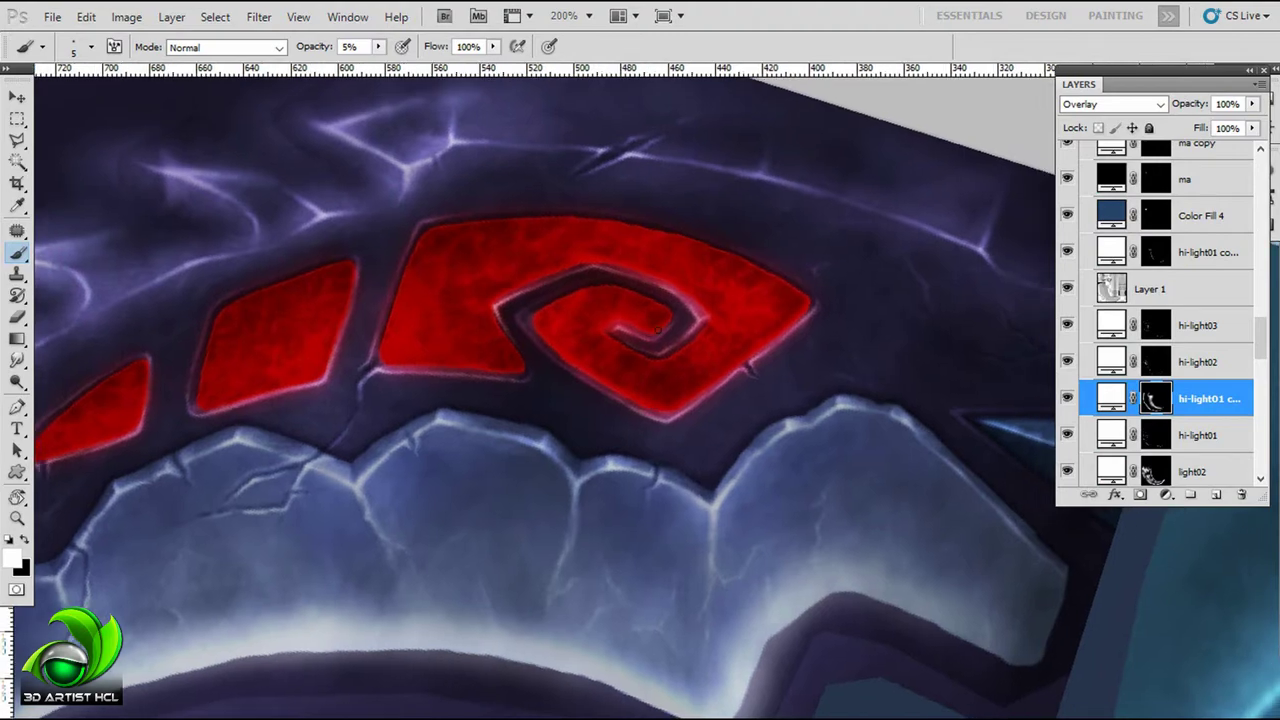
pyautogui.moveTo(639, 331)
pyautogui.mouseDown()
pyautogui.moveTo(743, 266)
pyautogui.moveTo(609, 263)
pyautogui.moveTo(679, 384)
pyautogui.mouseUp()
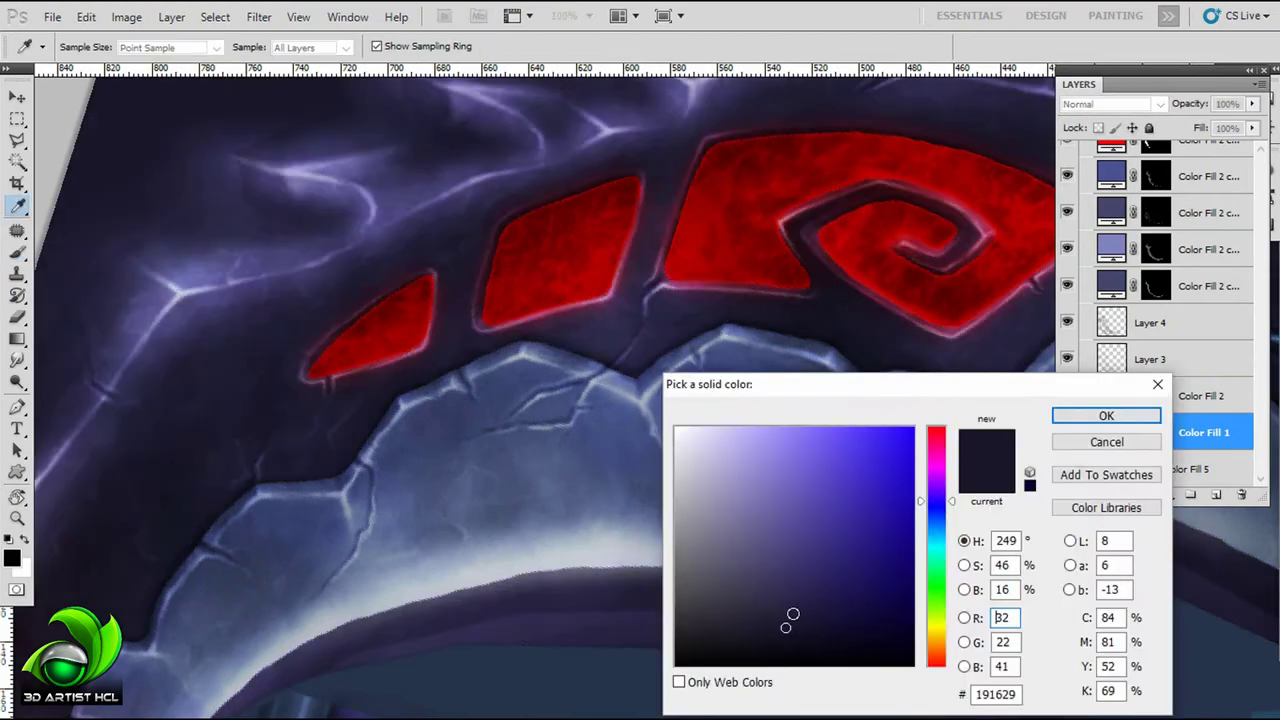
pyautogui.click(777, 599)
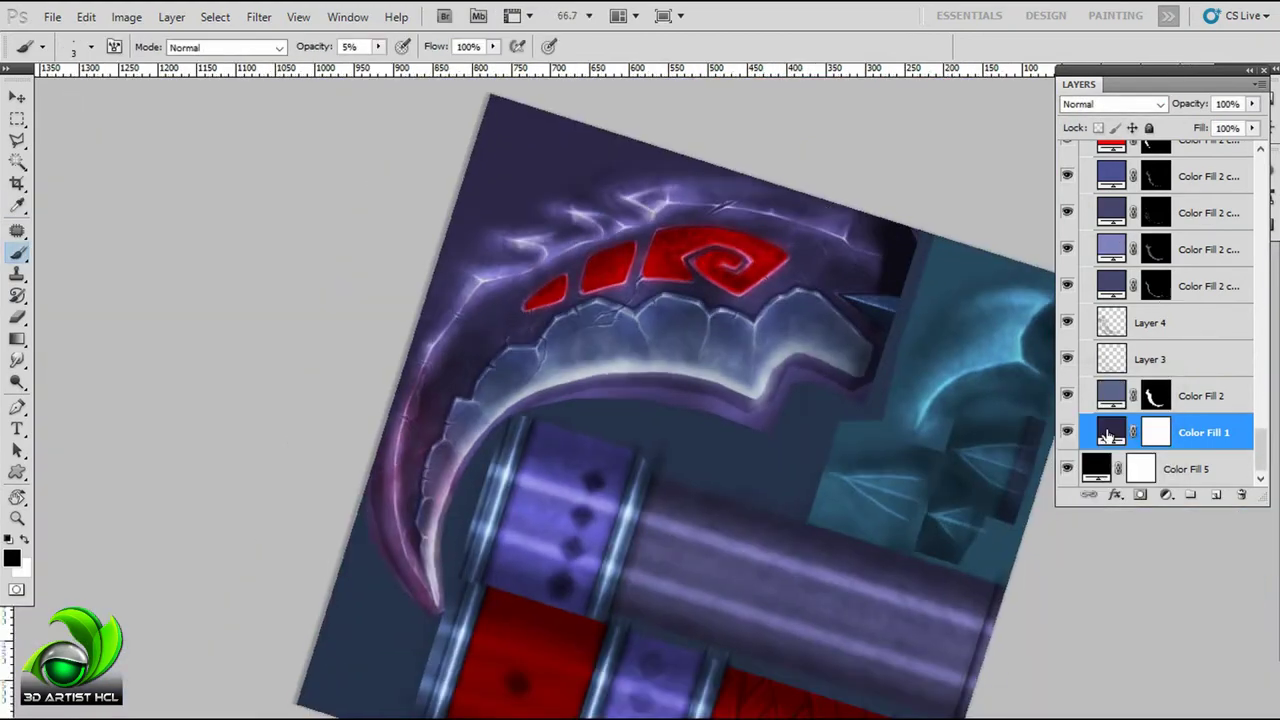
pyautogui.doubleClick(1108, 432)
pyautogui.press('Return')
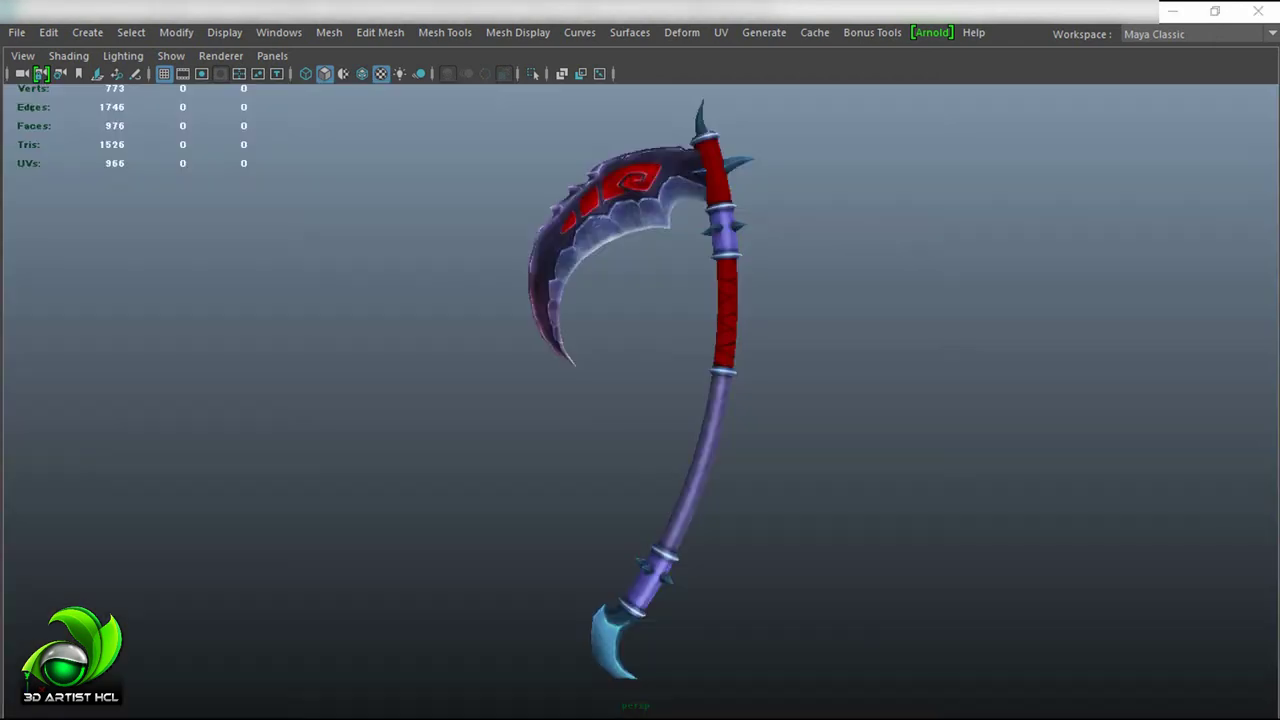
pyautogui.scroll(5, 826, 215)
pyautogui.scroll(3, 857, 283)
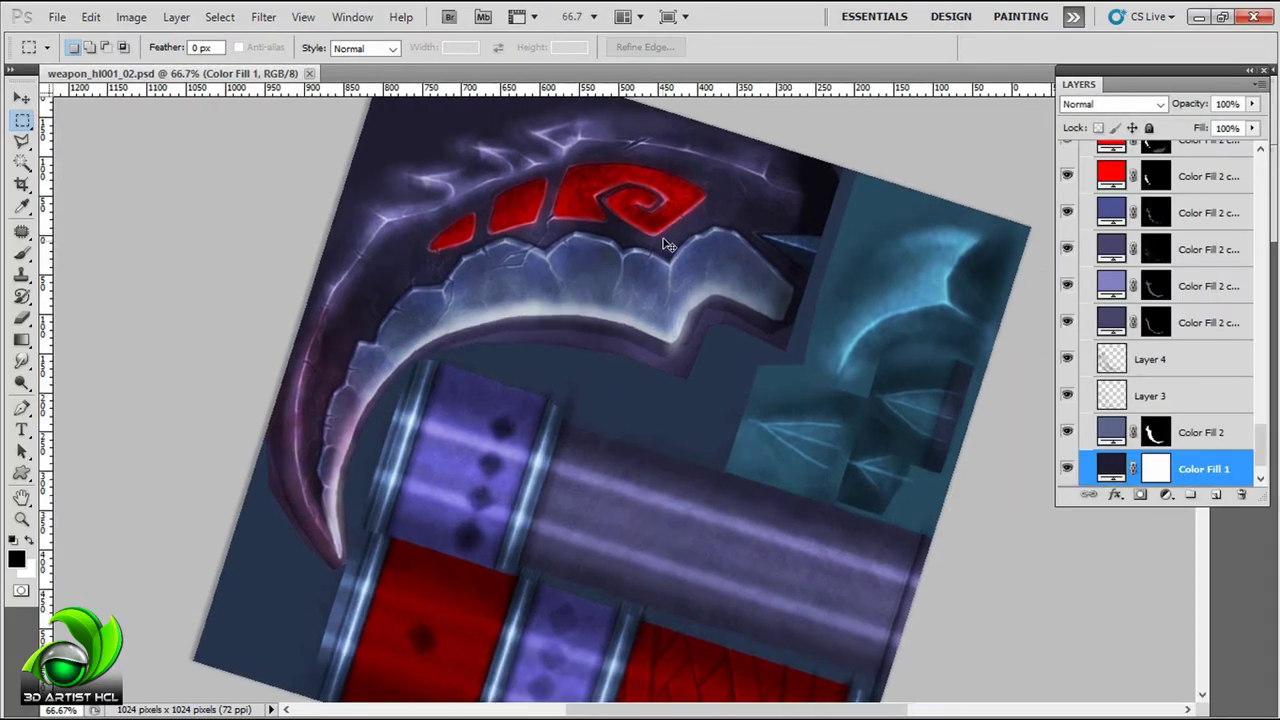
# Step: Collapse Group 1 and rotate the canvas view to about 87° along the blade
pyautogui.hotkey('ctrl', '-')
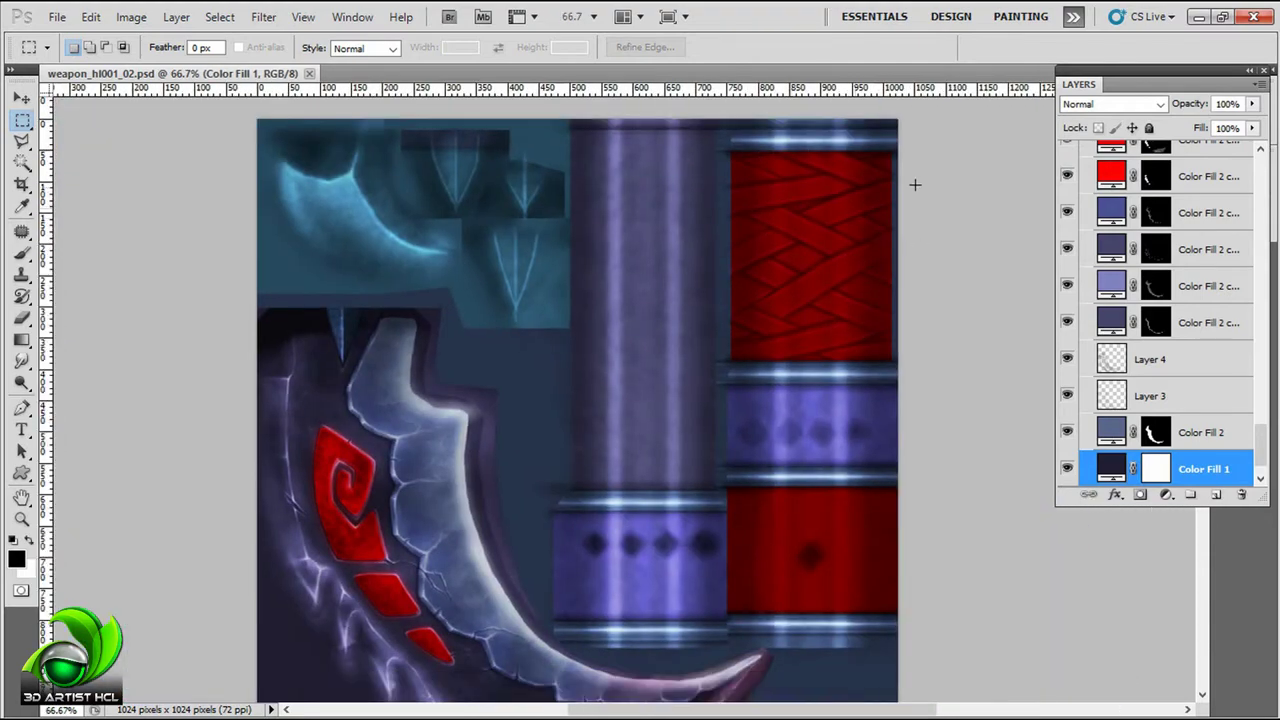
pyautogui.scroll(3, 743, 258)
pyautogui.scroll(5, 1192, 323)
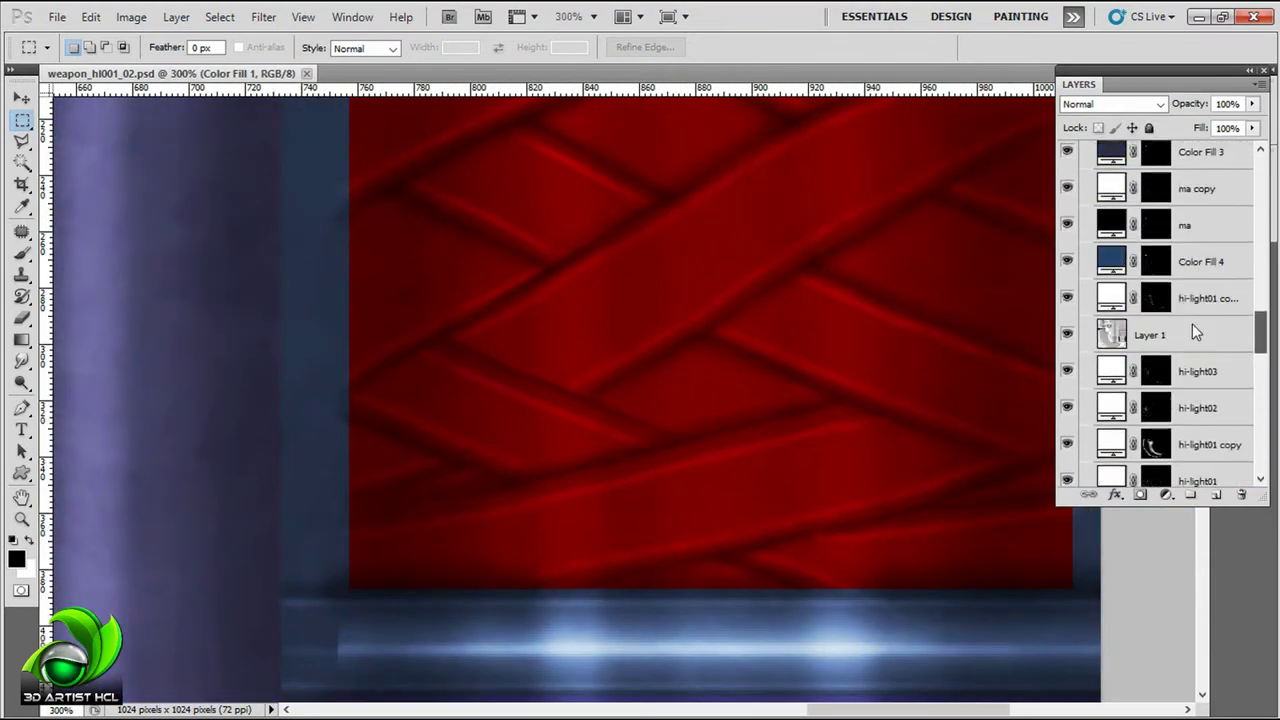
pyautogui.click(1086, 208)
pyautogui.hscroll(-5, 849, 249)
pyautogui.scroll(-1, 849, 249)
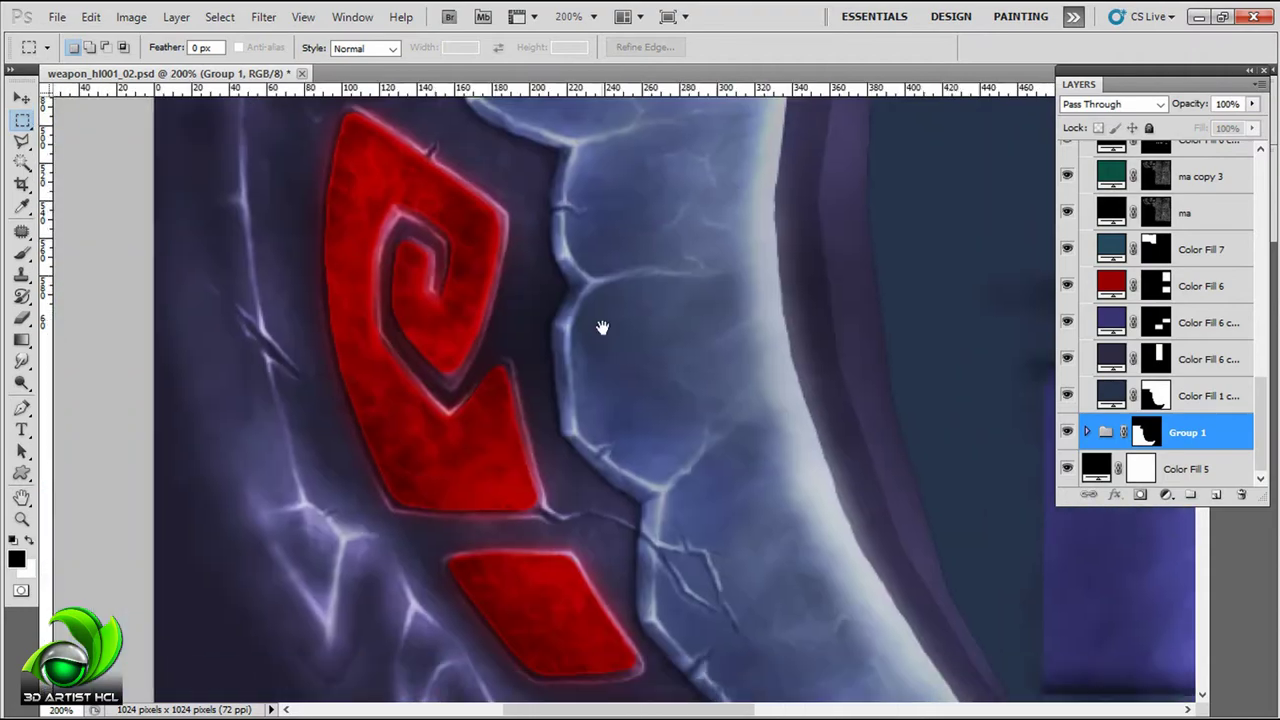
pyautogui.press('r')
pyautogui.moveTo(694, 247)
pyautogui.mouseDown()
pyautogui.moveTo(631, 314)
pyautogui.moveTo(671, 174)
pyautogui.mouseUp()
pyautogui.scroll(3, 1160, 320)
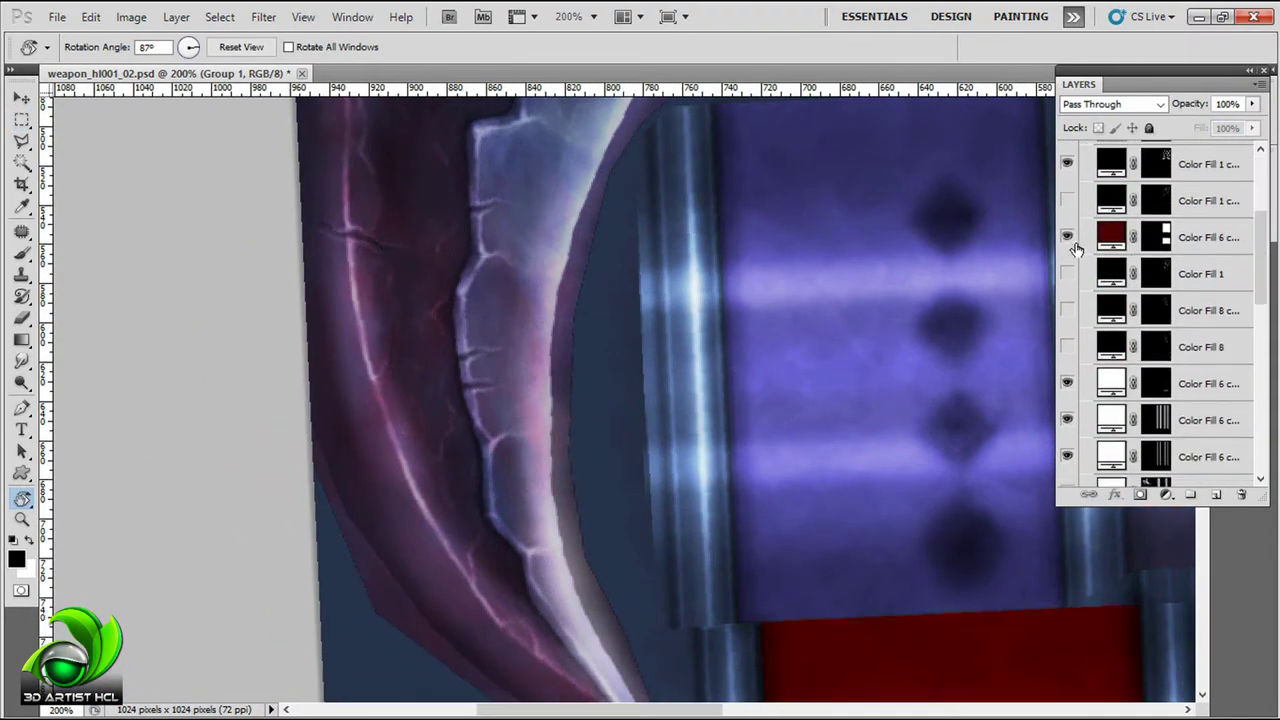
pyautogui.scroll(-3, 1092, 432)
pyautogui.scroll(3, 1208, 395)
pyautogui.scroll(3, 1208, 395)
# Step: Set Color Fill 2 copy 11 to Color blending and ready a white brush on its mask
pyautogui.click(1112, 370)
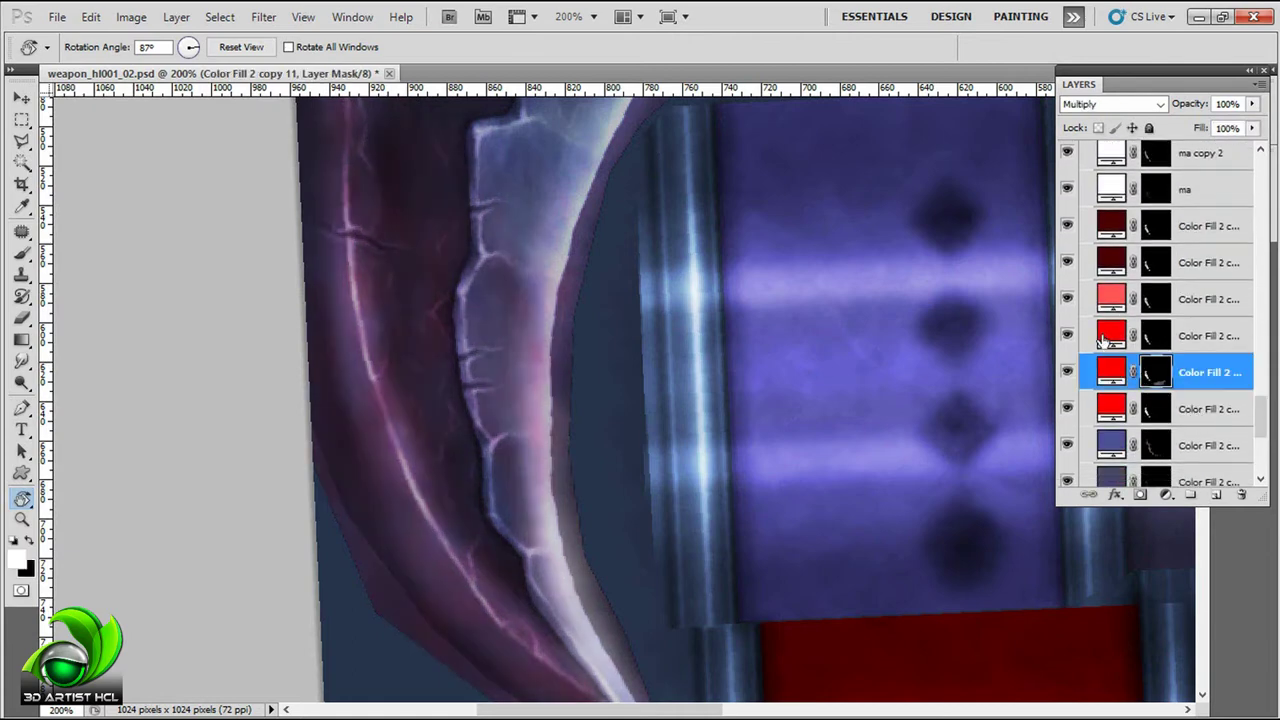
pyautogui.scroll(2, 1262, 410)
pyautogui.scroll(-1, 1260, 408)
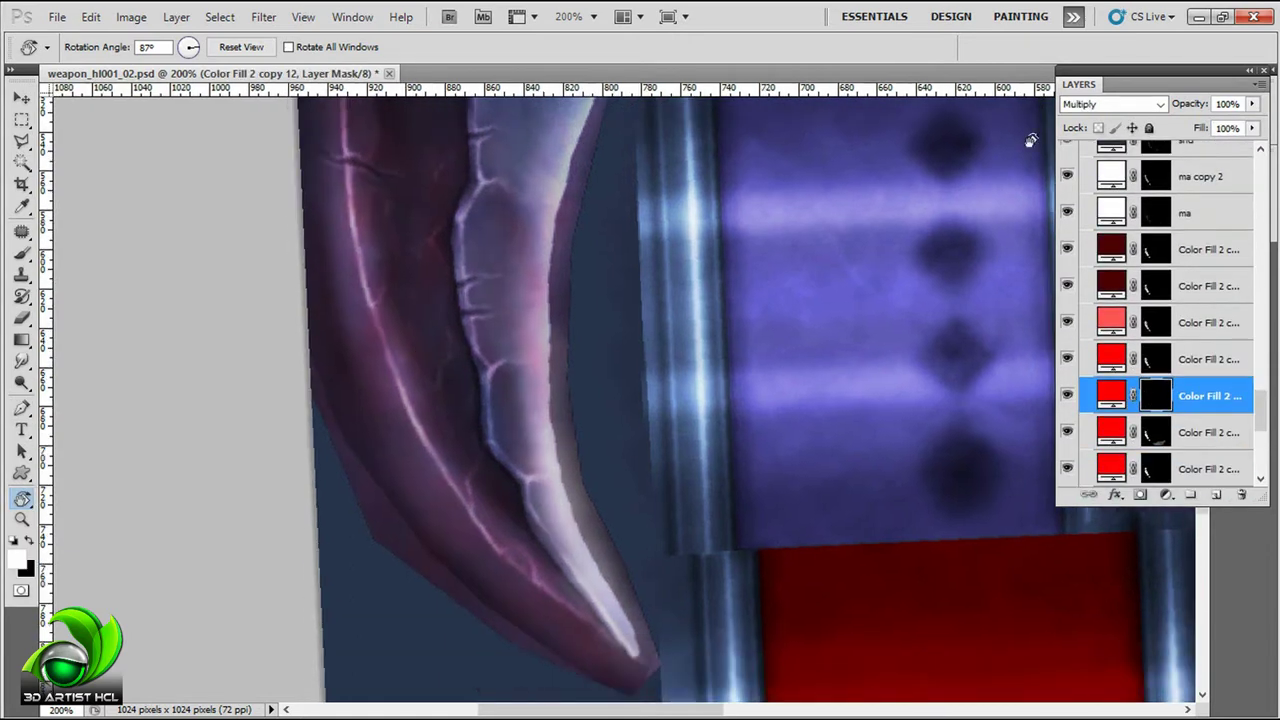
pyautogui.click(1112, 104)
pyautogui.click(1073, 629)
pyautogui.press('b')
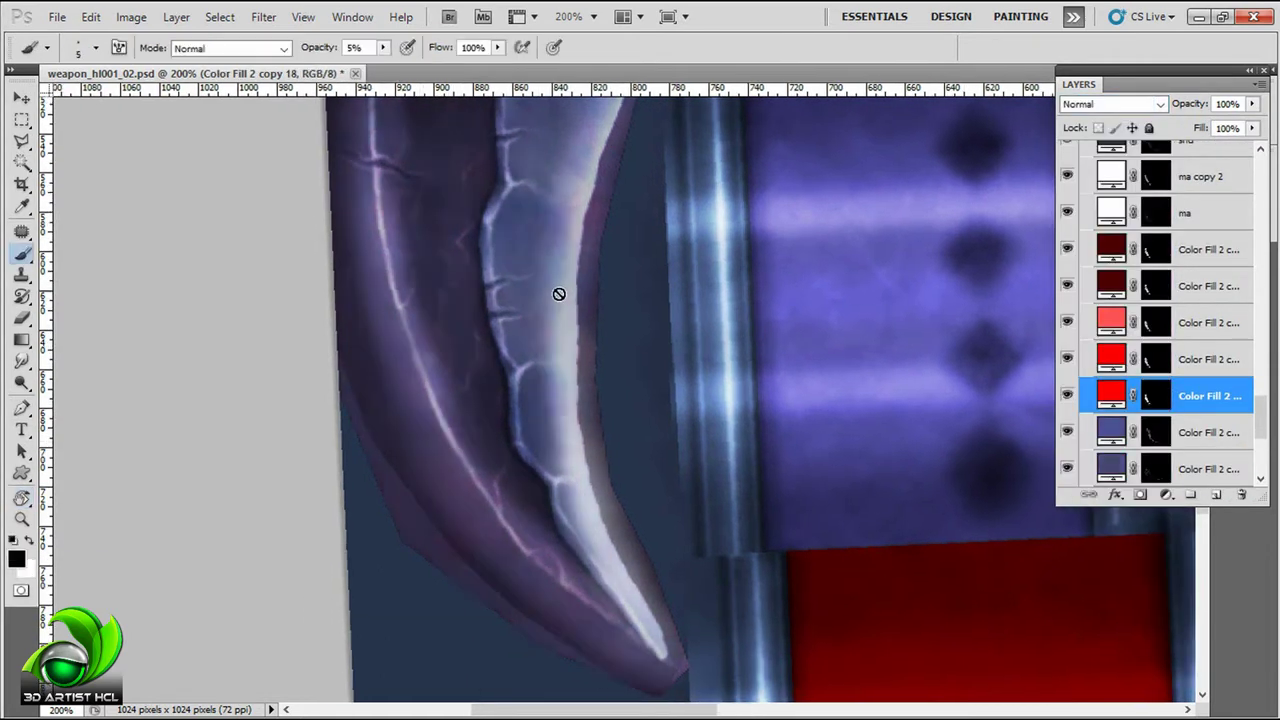
pyautogui.hotkey('ctrl', '\\')
pyautogui.press('x')
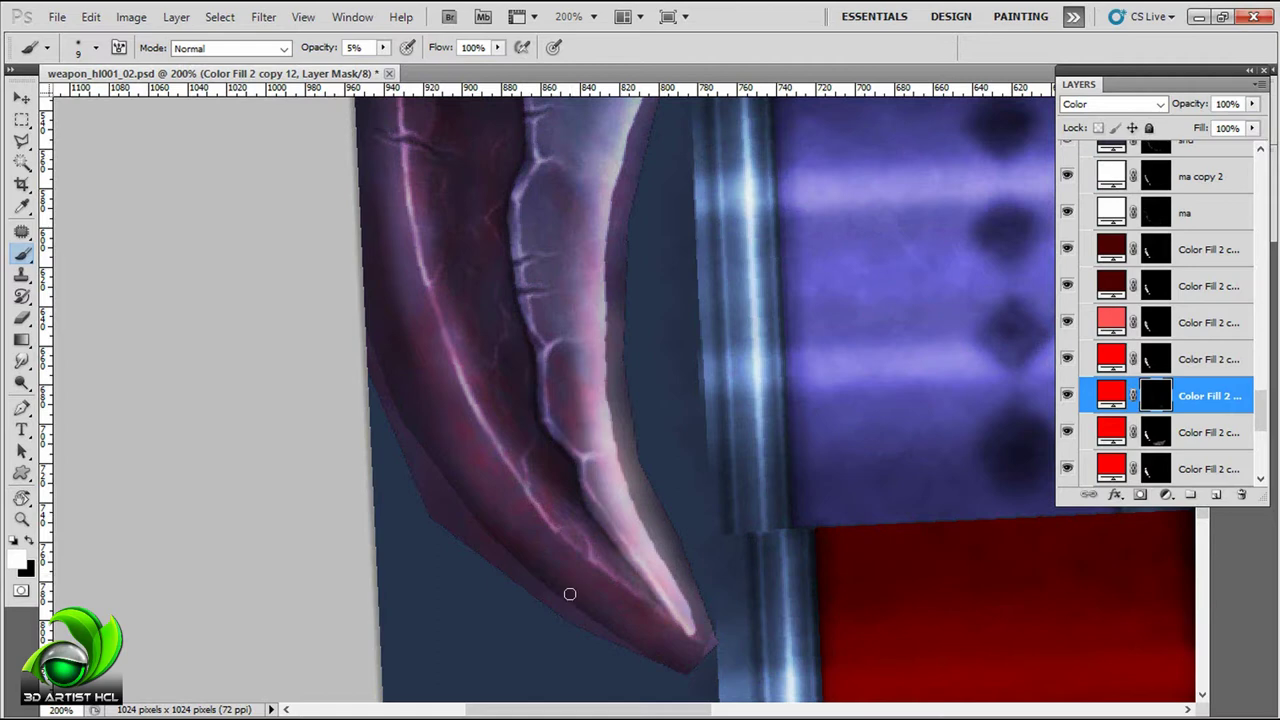
# Step: Paint white into the Color Fill 2 copy 11 mask along the curved blade edge
pyautogui.scroll(2, 602, 531)
pyautogui.hscroll(-2, 537, 294)
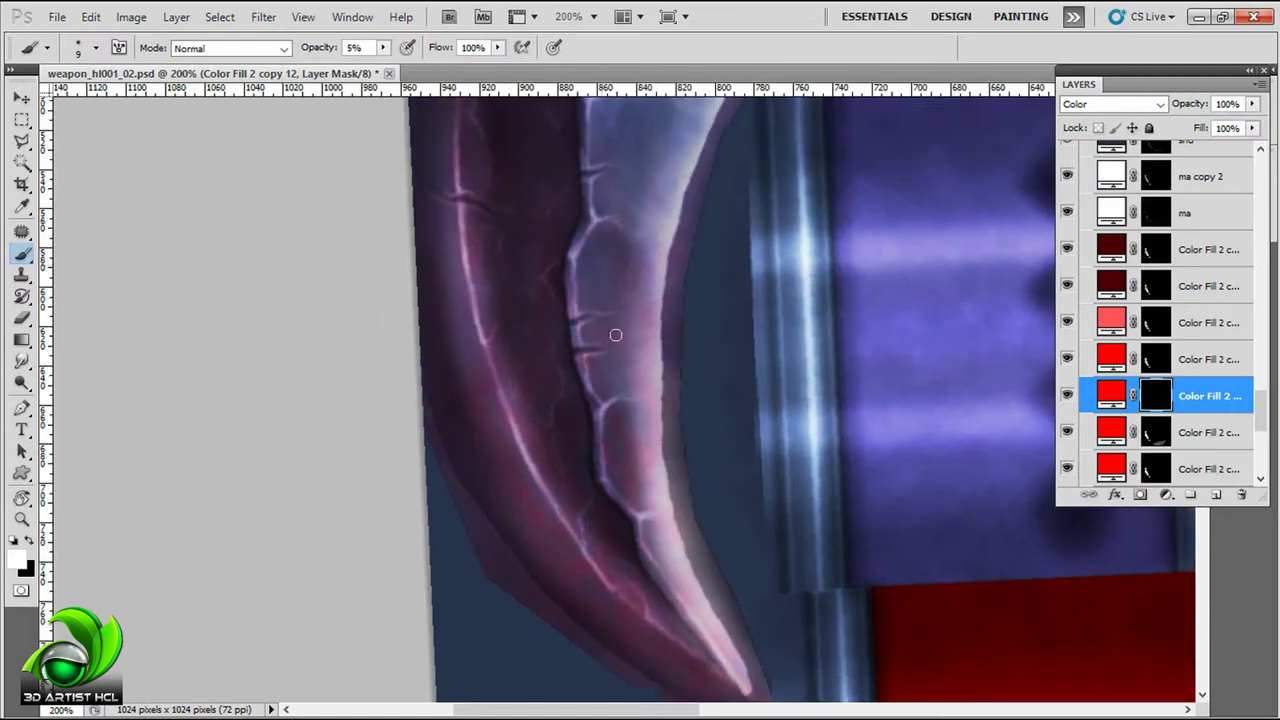
pyautogui.hscroll(-2, 734, 363)
pyautogui.scroll(2, 524, 349)
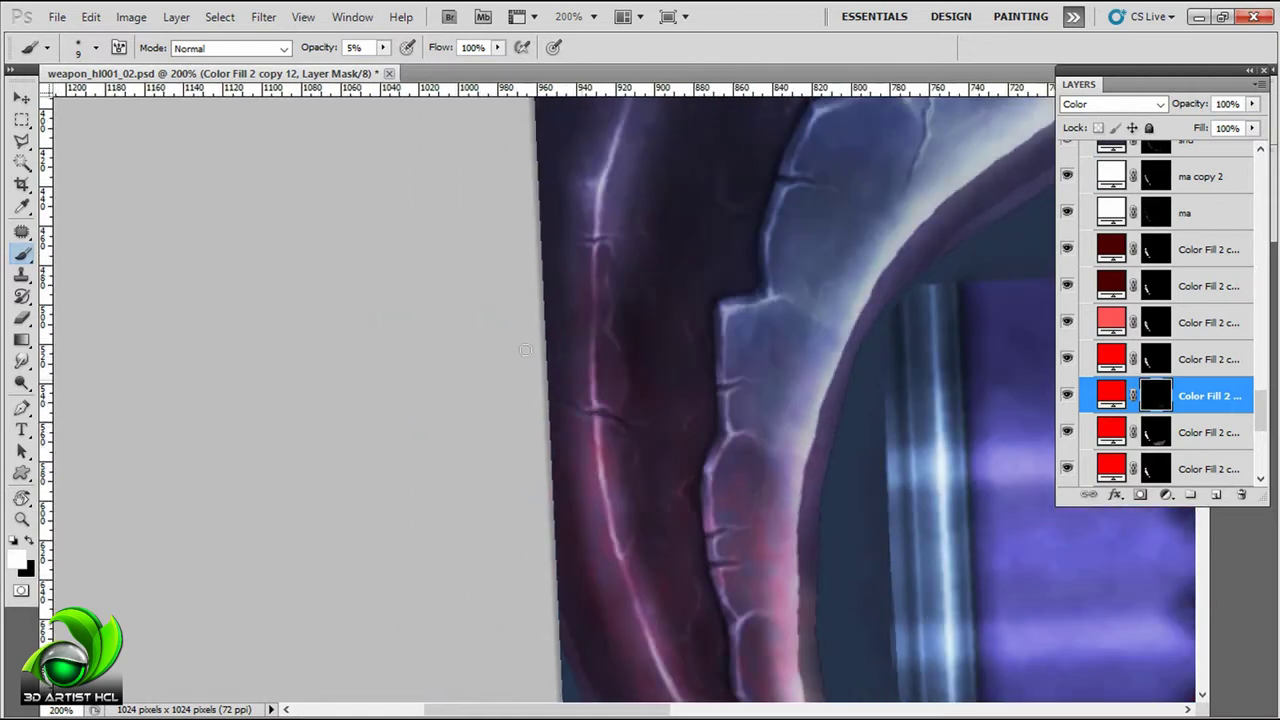
pyautogui.scroll(-2, 711, 390)
pyautogui.hscroll(2, 692, 406)
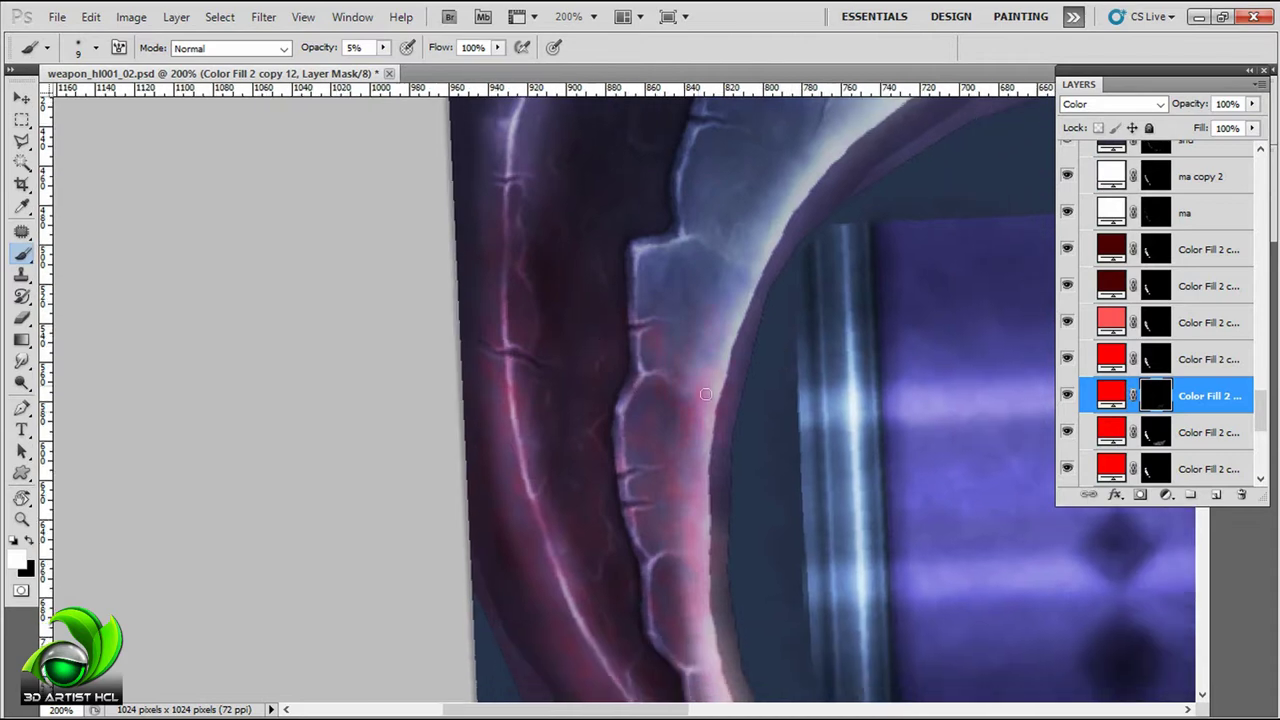
pyautogui.hscroll(-1, 705, 395)
pyautogui.scroll(4, 666, 443)
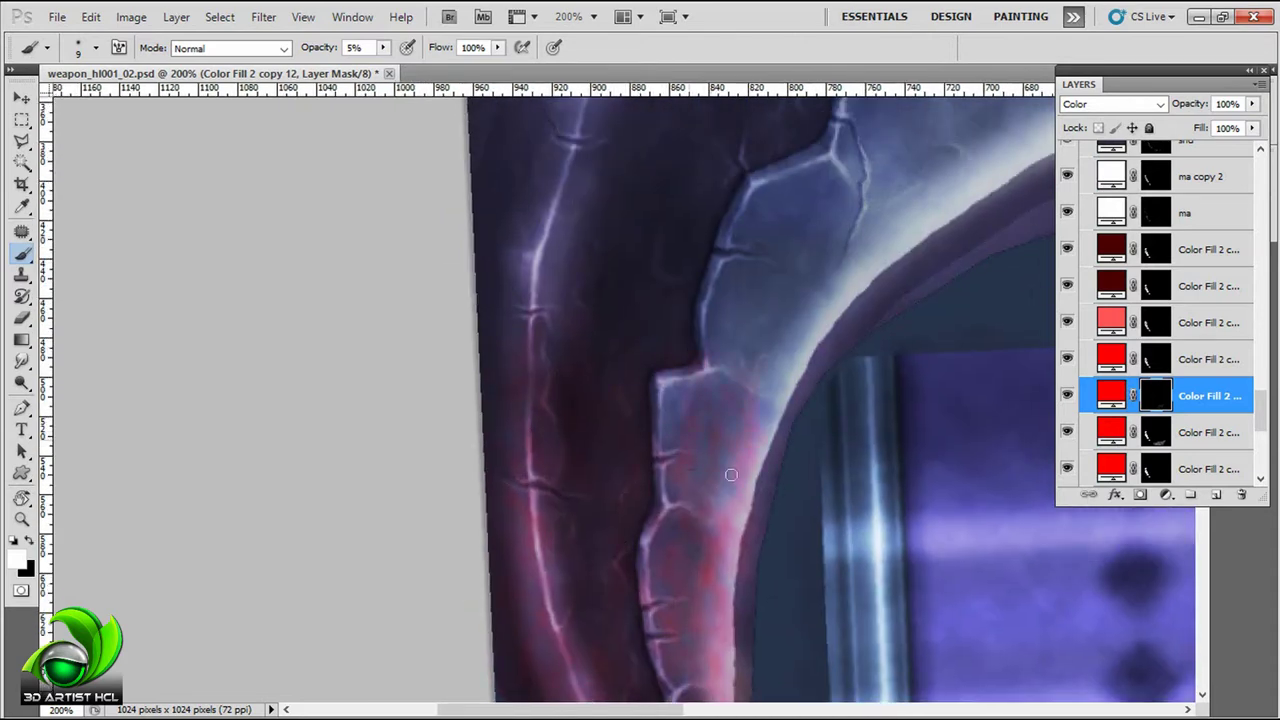
pyautogui.hscroll(-2, 530, 400)
pyautogui.scroll(3, 545, 515)
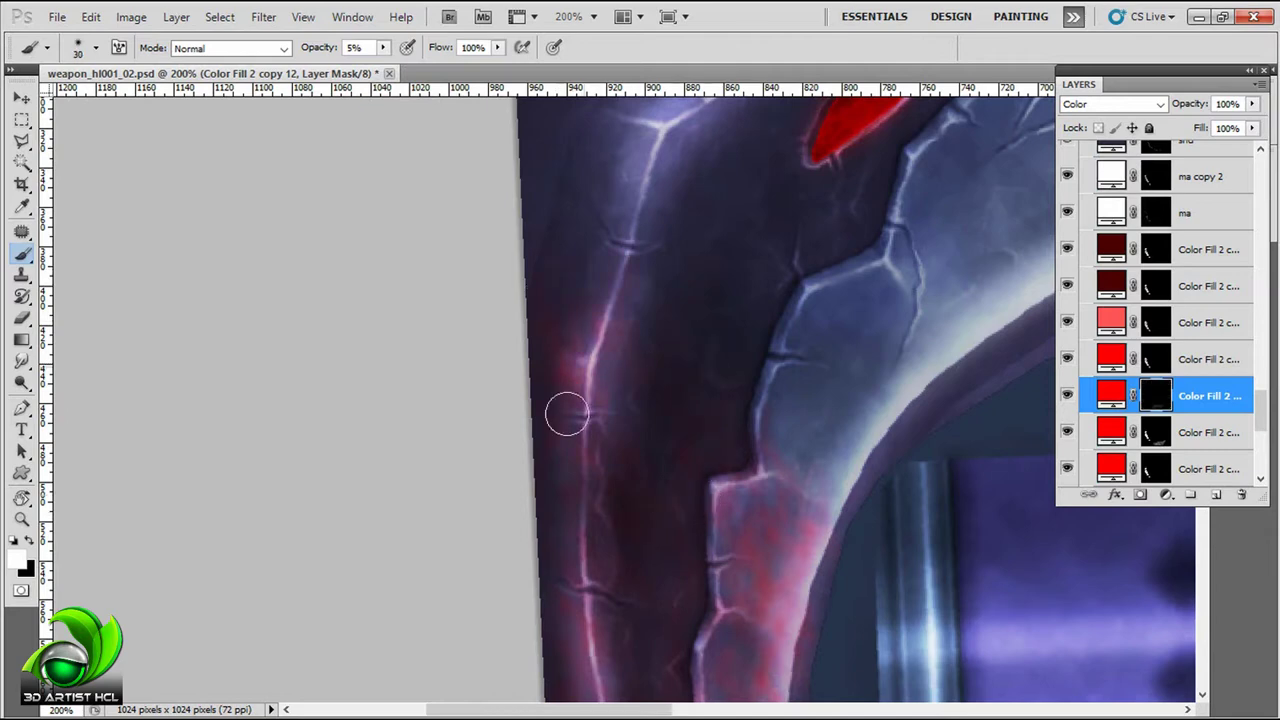
pyautogui.scroll(-5, 600, 400)
pyautogui.hscroll(4, 643, 391)
pyautogui.scroll(-4, 655, 360)
pyautogui.scroll(3, 671, 323)
pyautogui.scroll(-4, 700, 190)
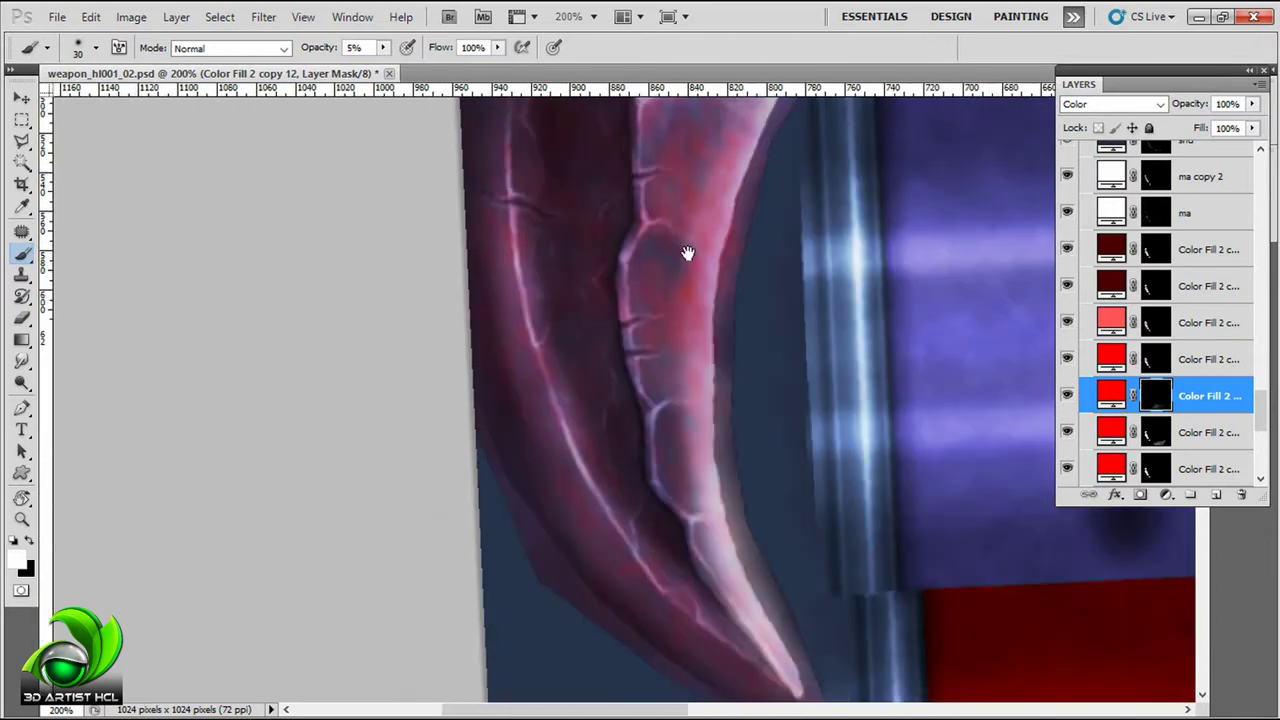
pyautogui.scroll(-4, 685, 452)
pyautogui.hscroll(1, 685, 452)
pyautogui.scroll(5, 471, 319)
pyautogui.press('[')
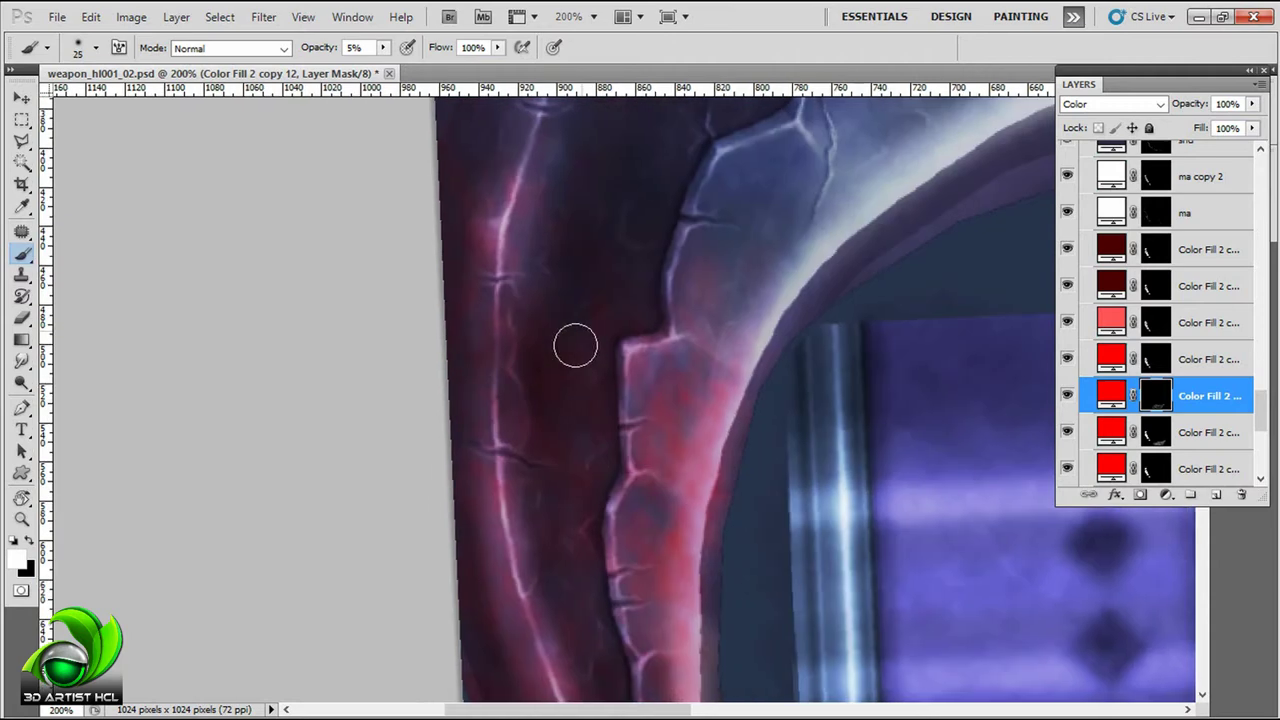
pyautogui.scroll(-2, 599, 434)
pyautogui.scroll(-3, 732, 344)
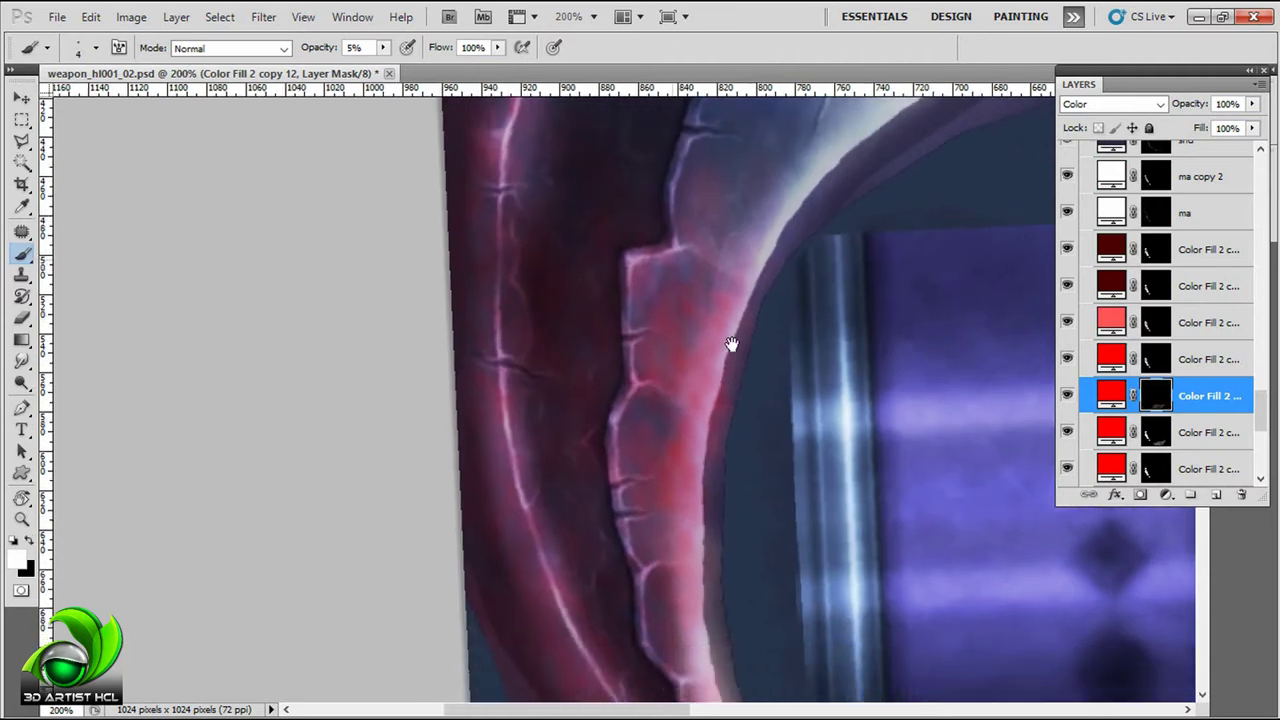
pyautogui.scroll(-4, 667, 312)
pyautogui.hscroll(-1, 671, 367)
pyautogui.scroll(-3, 668, 518)
pyautogui.hscroll(1, 653, 429)
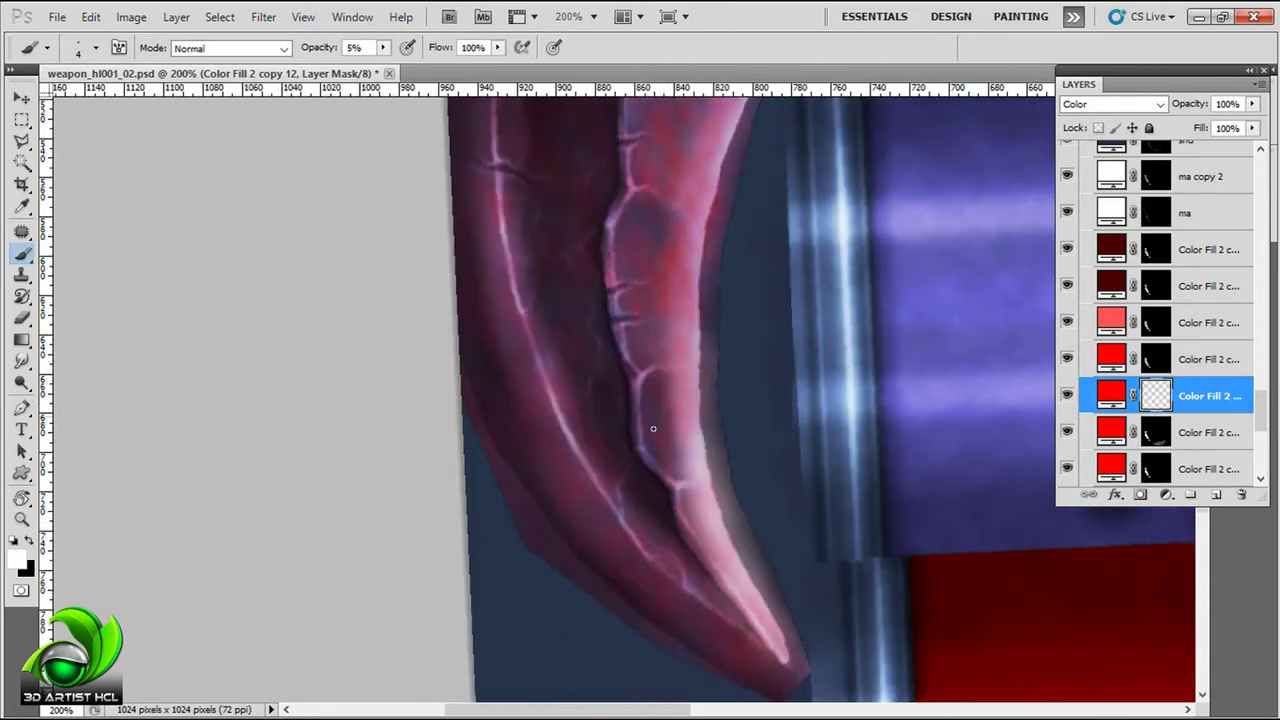
pyautogui.scroll(-3, 645, 437)
pyautogui.hscroll(-1, 647, 430)
pyautogui.hscroll(2, 648, 425)
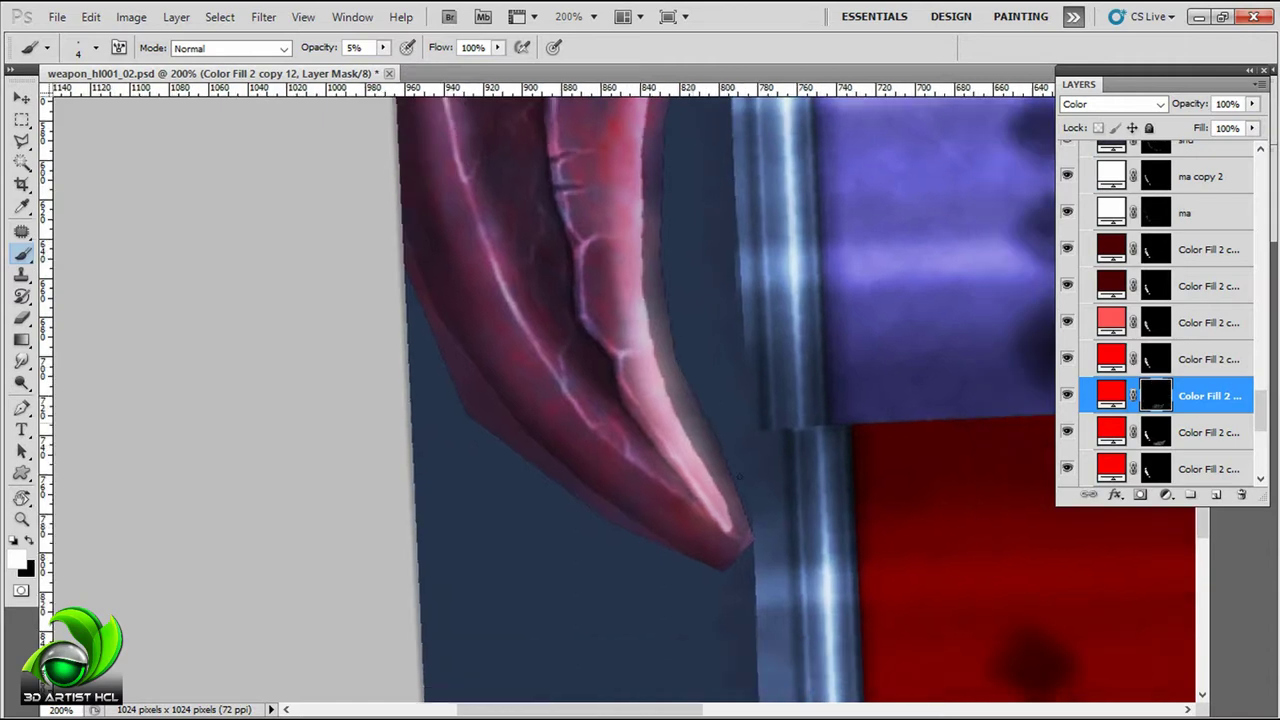
pyautogui.scroll(-1, 652, 414)
pyautogui.scroll(4, 640, 400)
pyautogui.hscroll(-3, 600, 360)
pyautogui.scroll(3, 593, 377)
pyautogui.hscroll(-1, 593, 377)
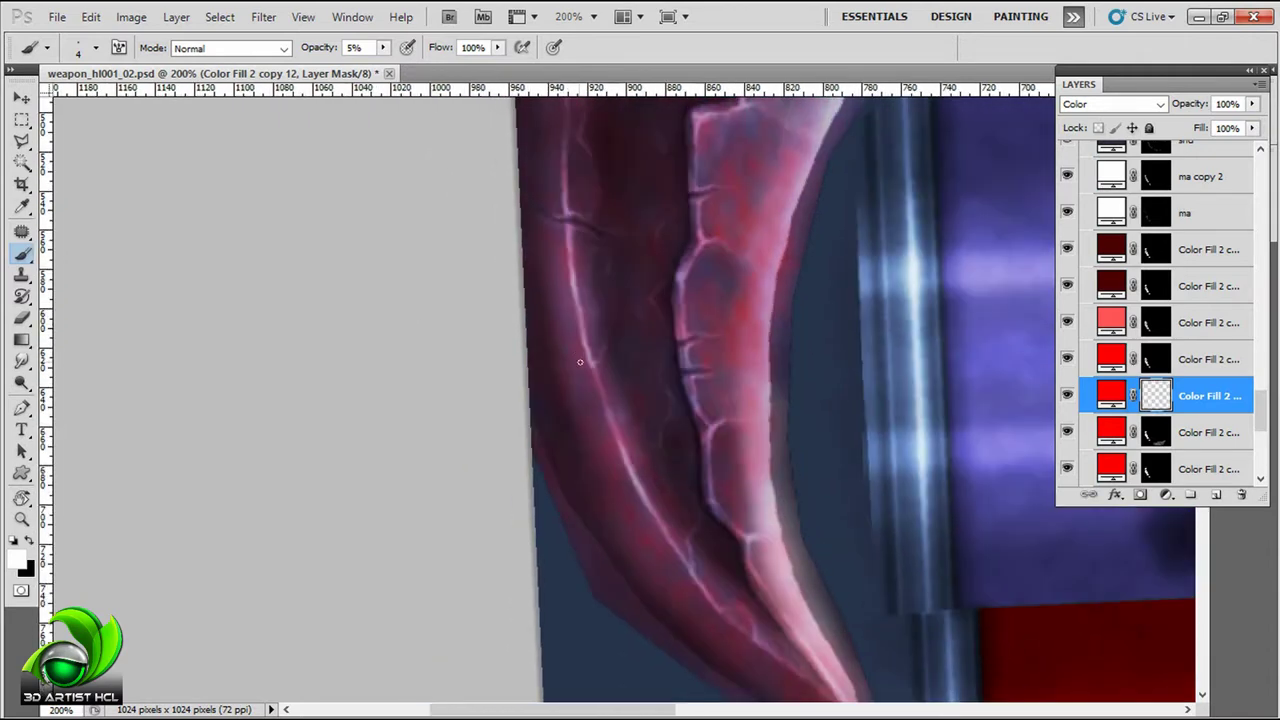
pyautogui.scroll(2, 694, 374)
pyautogui.hscroll(-1, 694, 374)
pyautogui.scroll(2, 672, 353)
pyautogui.hscroll(-1, 672, 353)
pyautogui.scroll(2, 613, 380)
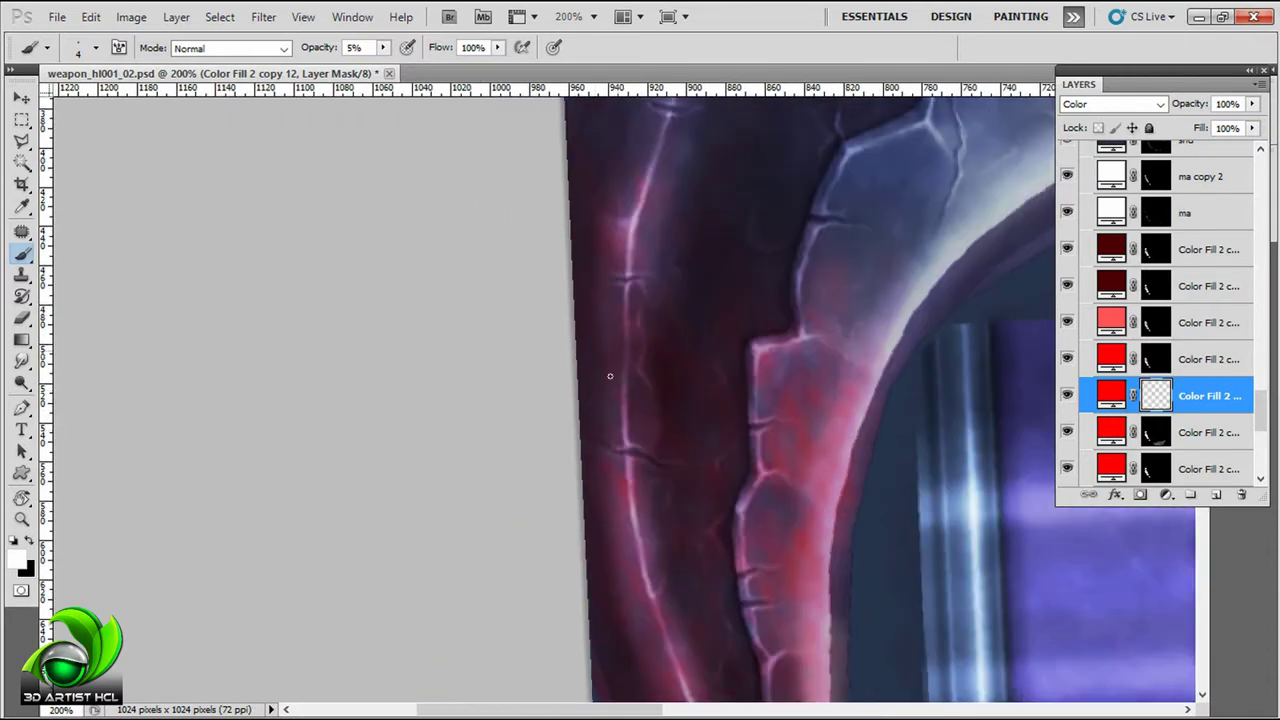
pyautogui.scroll(2, 614, 375)
pyautogui.scroll(2, 700, 370)
pyautogui.scroll(2, 671, 363)
pyautogui.scroll(-3, 671, 363)
pyautogui.hscroll(1, 665, 366)
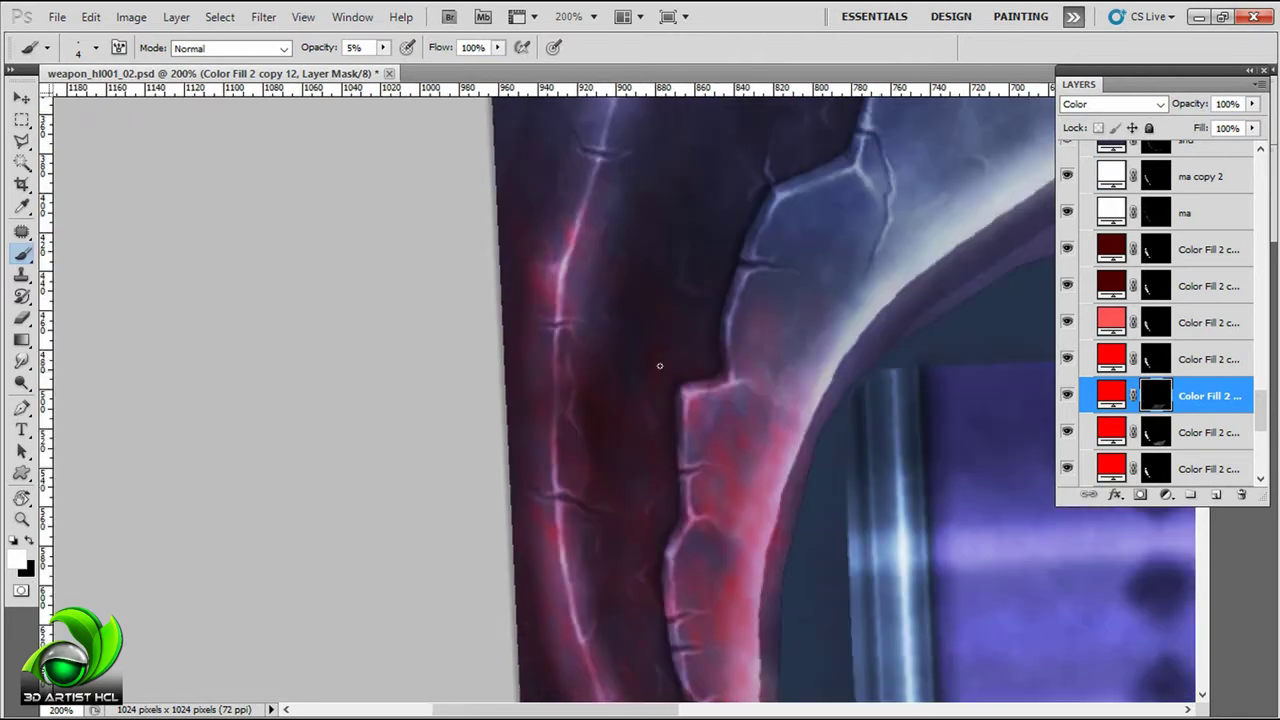
# Step: Brush a soft red edge tint into the Color Fill 2 copy 13 mask, alternating black and white
pyautogui.hotkey('ctrl', 'j')
pyautogui.scroll(-3, 700, 390)
pyautogui.hscroll(1, 751, 409)
pyautogui.scroll(-1, 798, 305)
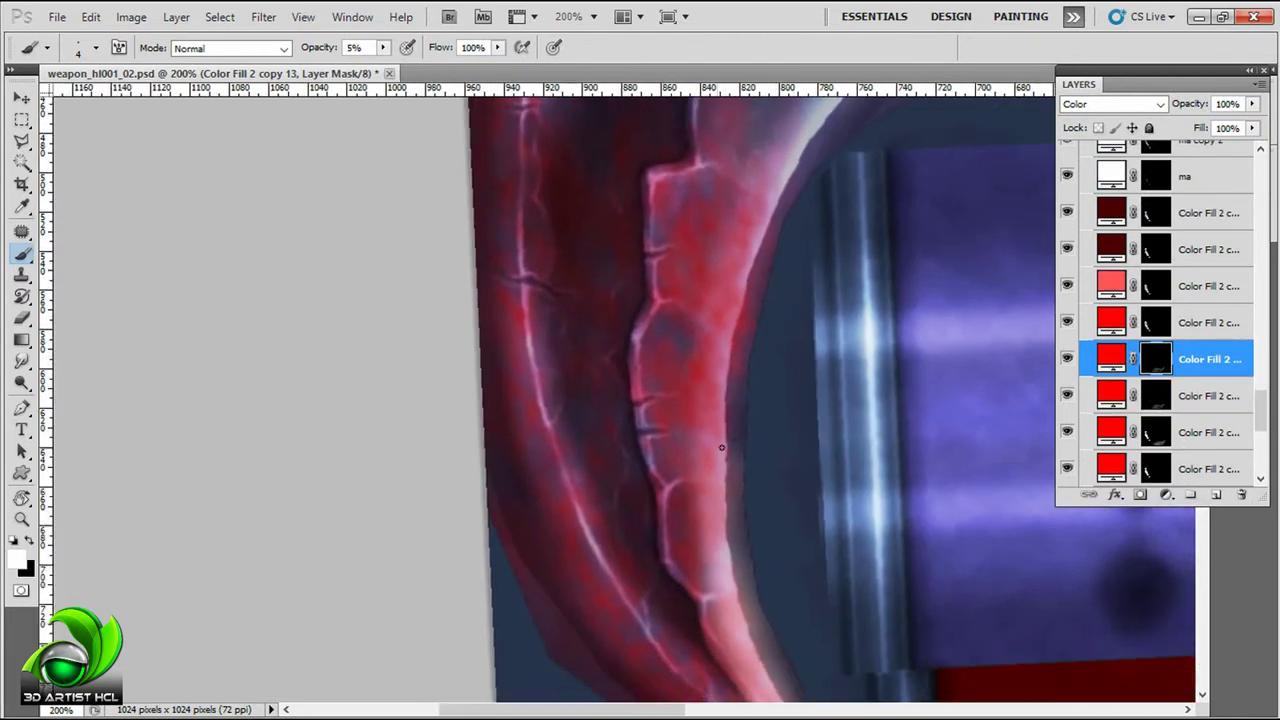
pyautogui.scroll(3, 837, 286)
pyautogui.scroll(3, 638, 298)
pyautogui.hscroll(1, 638, 298)
pyautogui.scroll(-1, 677, 266)
pyautogui.hscroll(-1, 677, 266)
pyautogui.press('x')
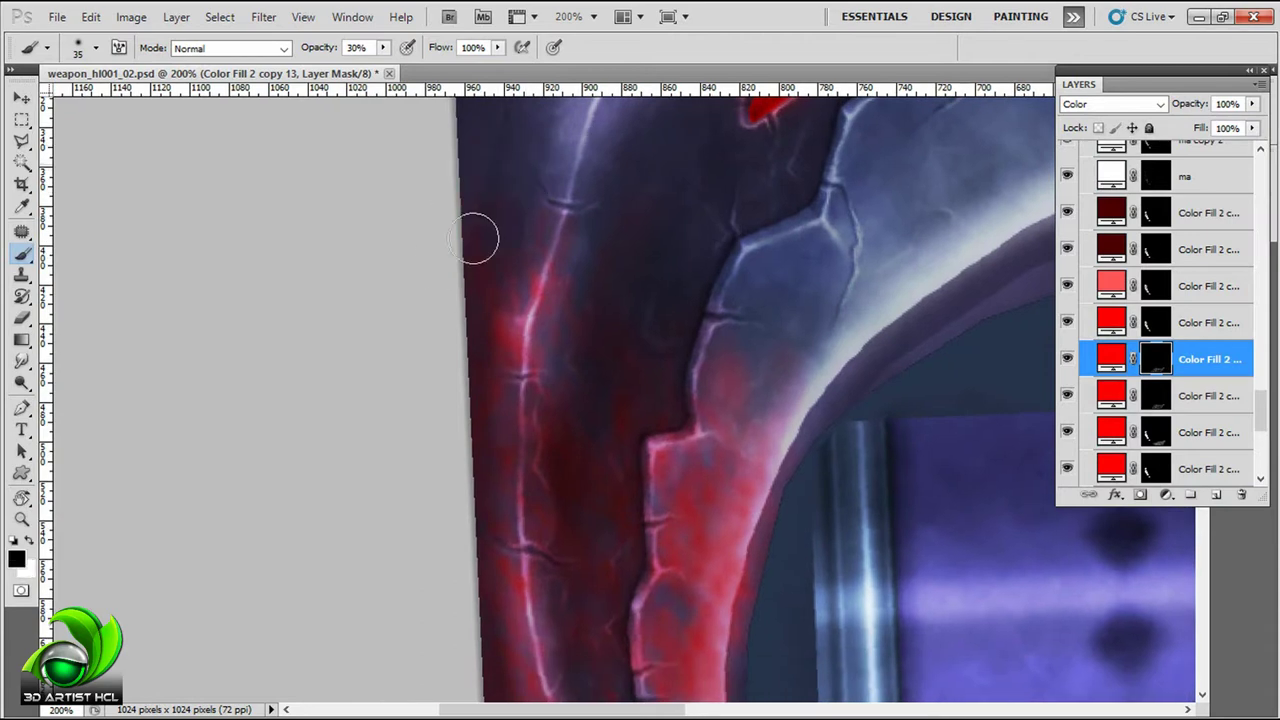
pyautogui.scroll(-3, 623, 249)
pyautogui.scroll(-3, 714, 506)
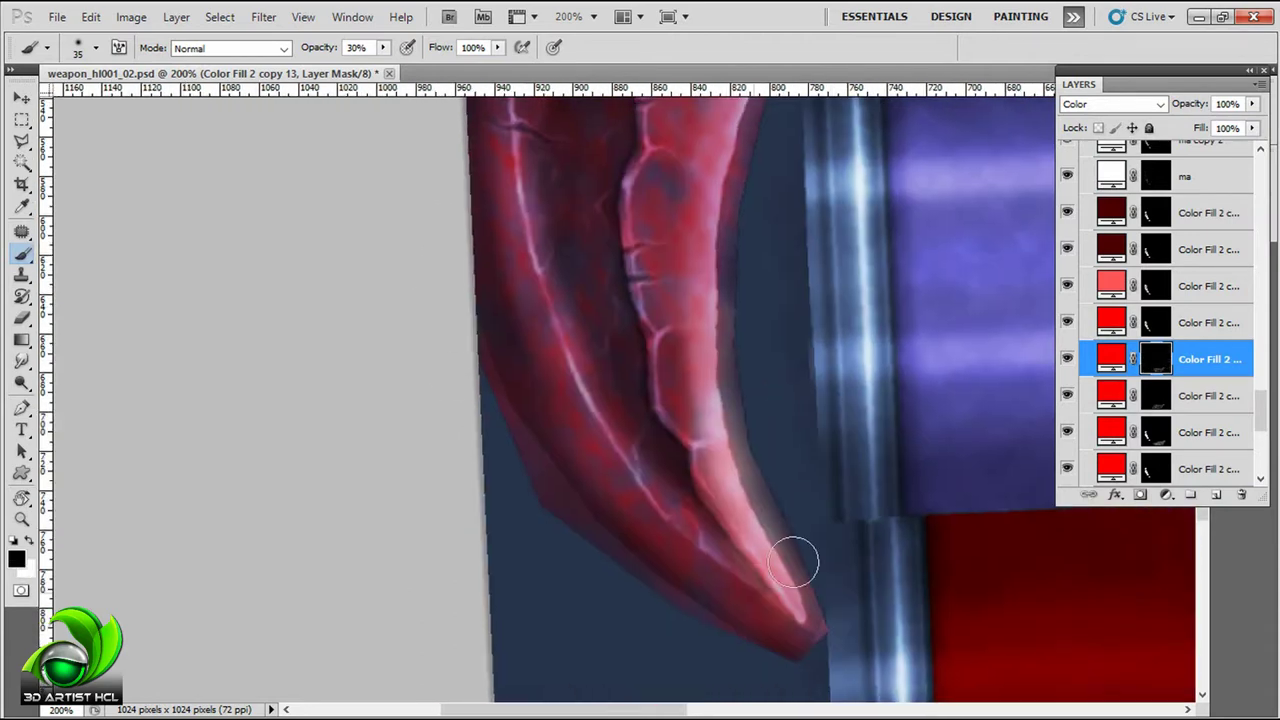
pyautogui.scroll(3, 794, 551)
pyautogui.scroll(3, 745, 490)
pyautogui.press('x')
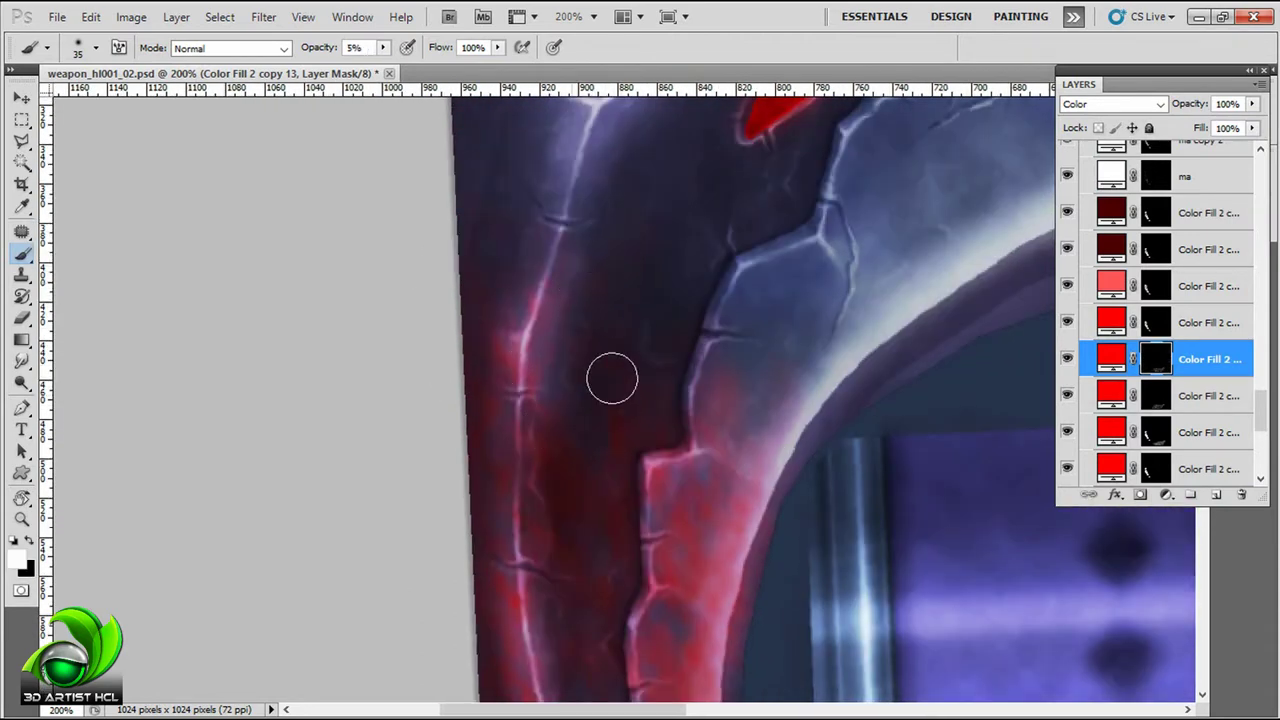
pyautogui.scroll(2, 695, 211)
pyautogui.press('x')
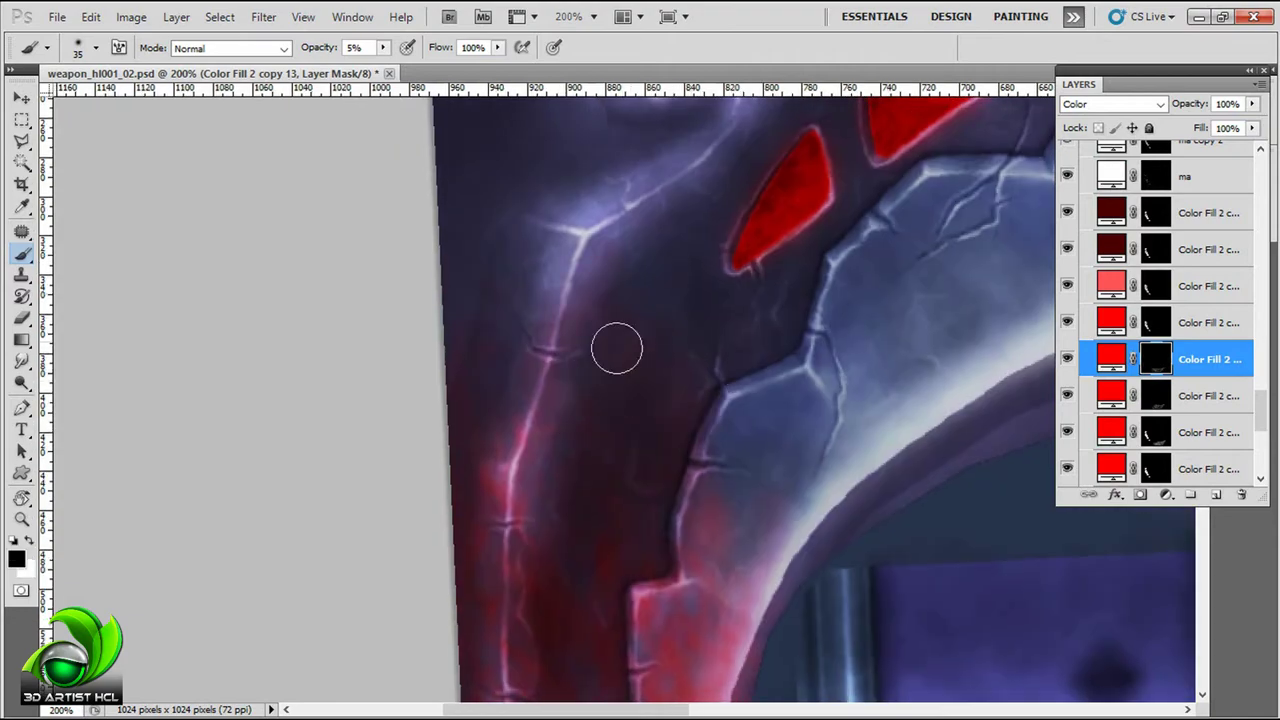
pyautogui.scroll(-2, 694, 394)
pyautogui.scroll(-2, 791, 189)
pyautogui.scroll(-1, 813, 203)
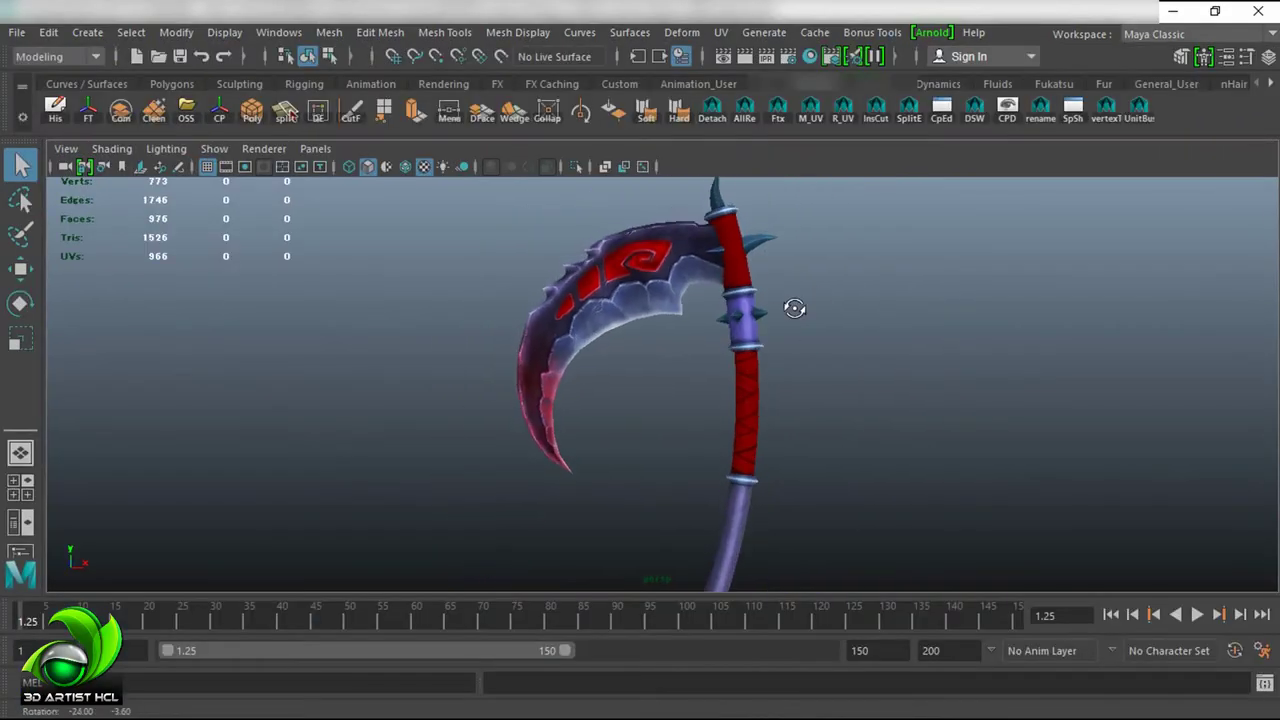
# Step: Orbit the 3D scythe in Maya to review the blade's red inlays
pyautogui.moveTo(794, 308)
pyautogui.mouseDown()
pyautogui.moveTo(737, 286)
pyautogui.moveTo(691, 291)
pyautogui.mouseUp()
pyautogui.scroll(5, 829, 343)
pyautogui.scroll(-2, 838, 392)
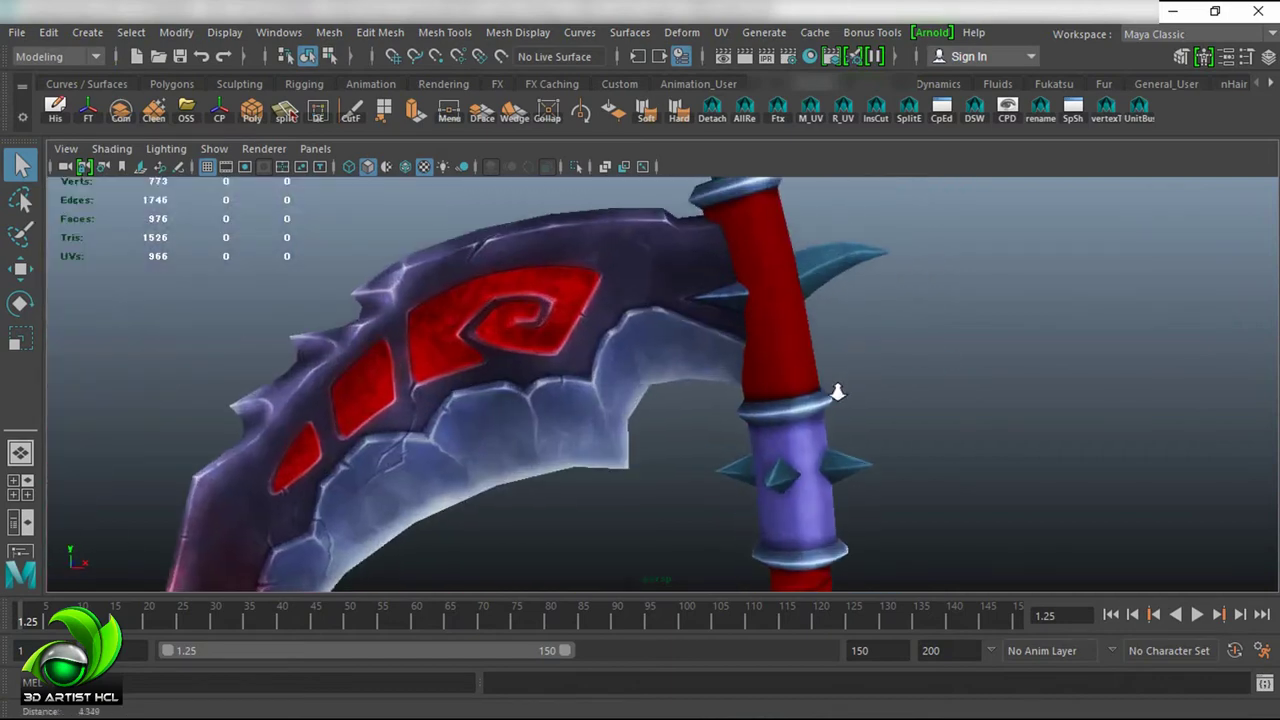
pyautogui.moveTo(838, 392); pyautogui.dragTo(728, 343)
pyautogui.scroll(3, 619, 404)
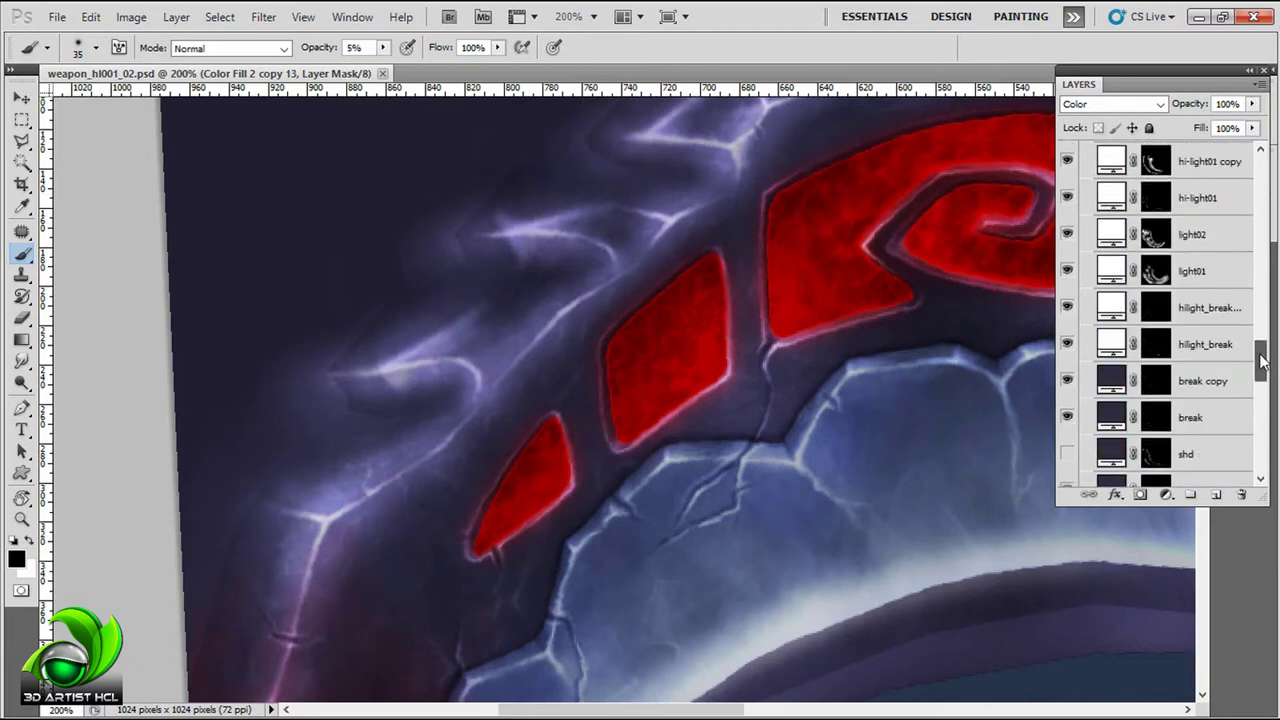
# Step: Select the hi-light02 layer and orbit the 3D scythe to review the blade
pyautogui.click(1200, 172)
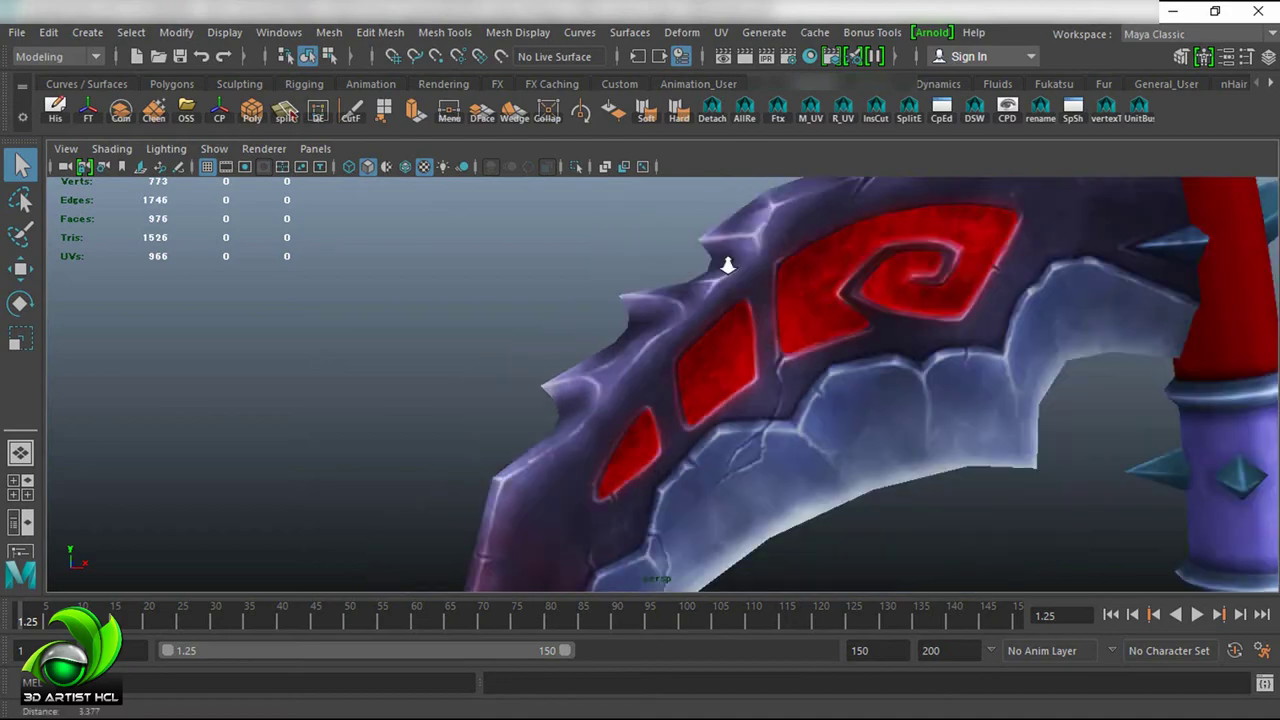
pyautogui.scroll(-3, 728, 265)
pyautogui.scroll(4, 737, 300)
pyautogui.moveTo(794, 357)
pyautogui.mouseDown()
pyautogui.moveTo(646, 340)
pyautogui.moveTo(740, 286)
pyautogui.moveTo(751, 306)
pyautogui.moveTo(686, 280)
pyautogui.moveTo(889, 223)
pyautogui.mouseUp()
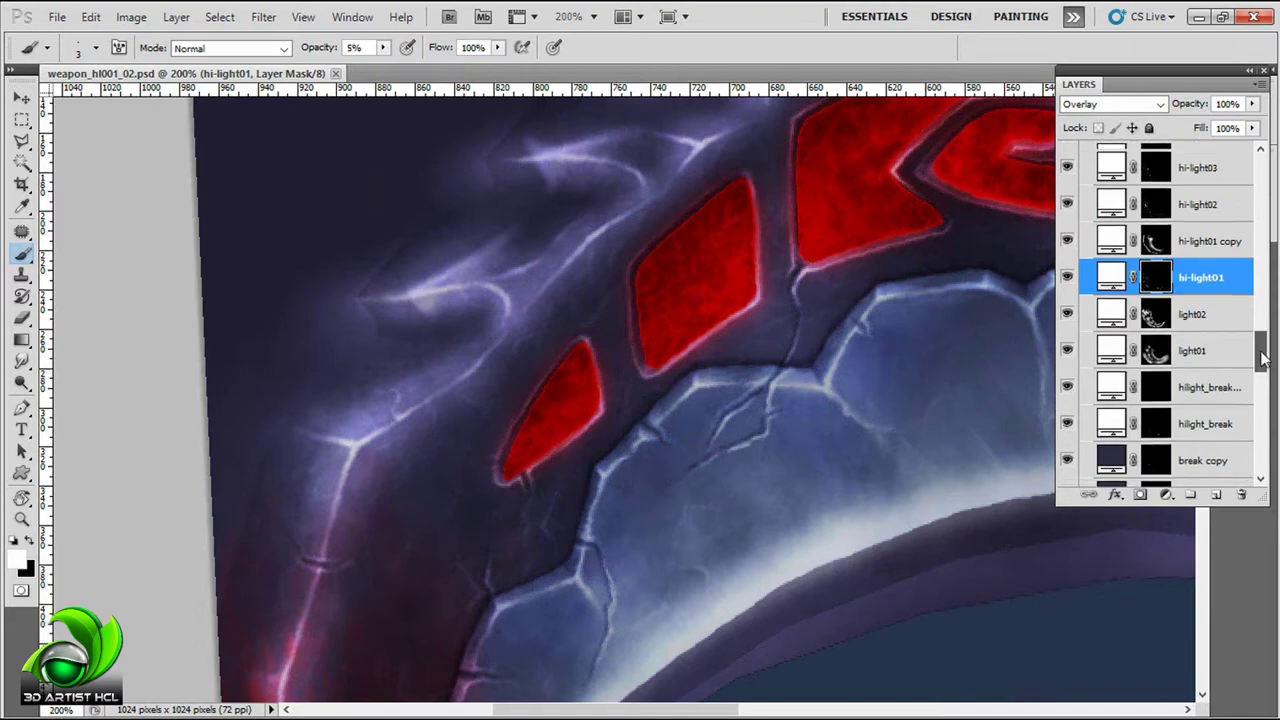
pyautogui.scroll(-5, 1068, 420)
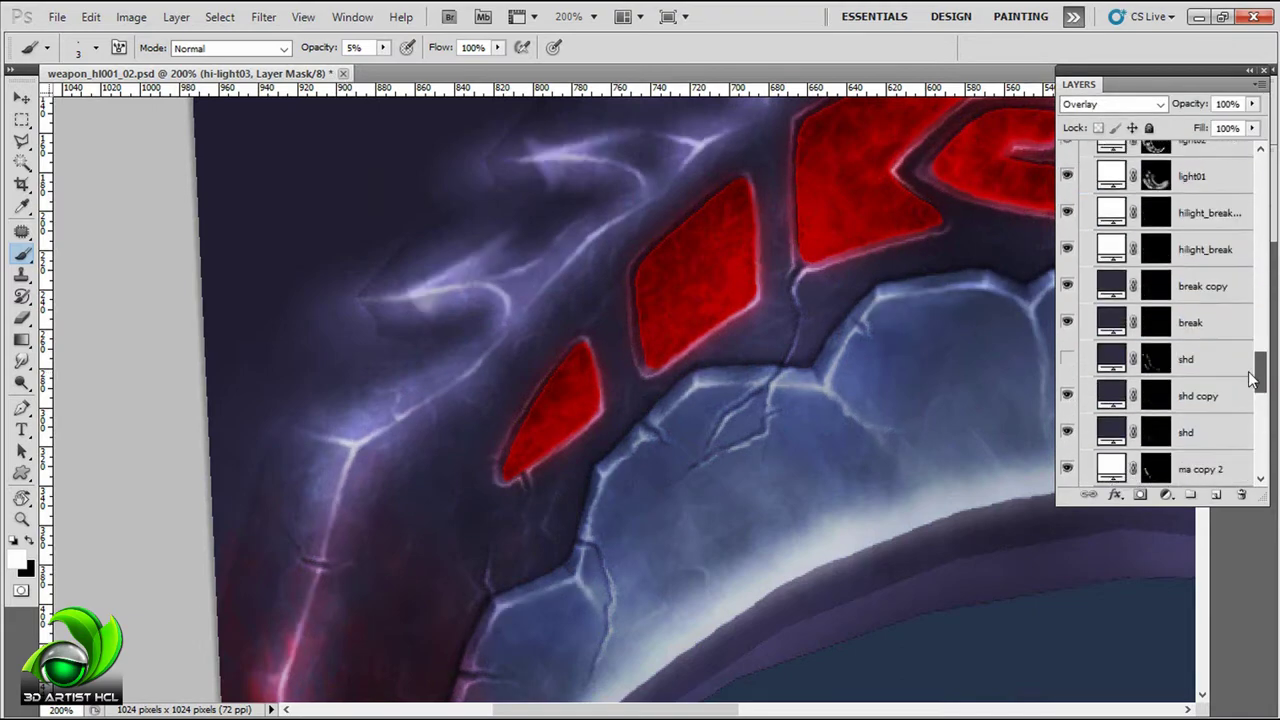
pyautogui.scroll(-2, 1070, 360)
# Step: Paint fine cracks beside the spiral rune on the ma layer with a 1-pixel brush
pyautogui.click(1085, 371)
pyautogui.press('[')
pyautogui.hotkey('ctrl', '+')
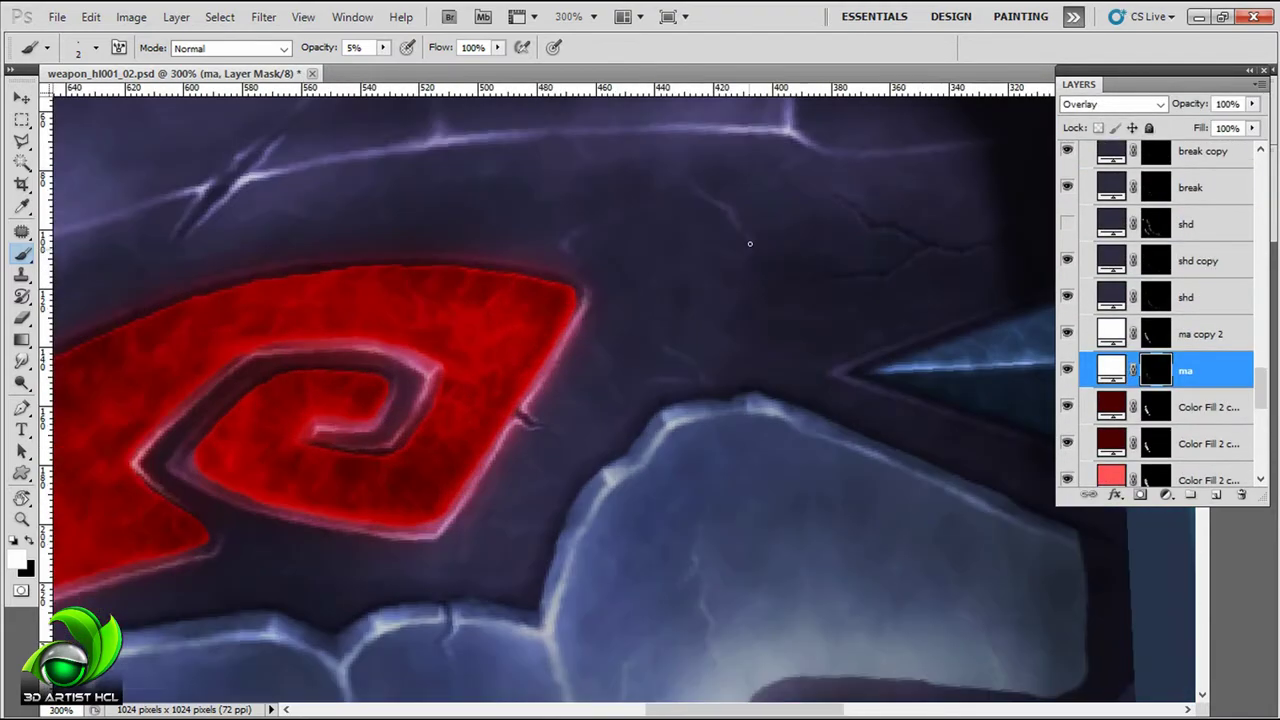
pyautogui.press('[')
pyautogui.scroll(-1, 709, 294)
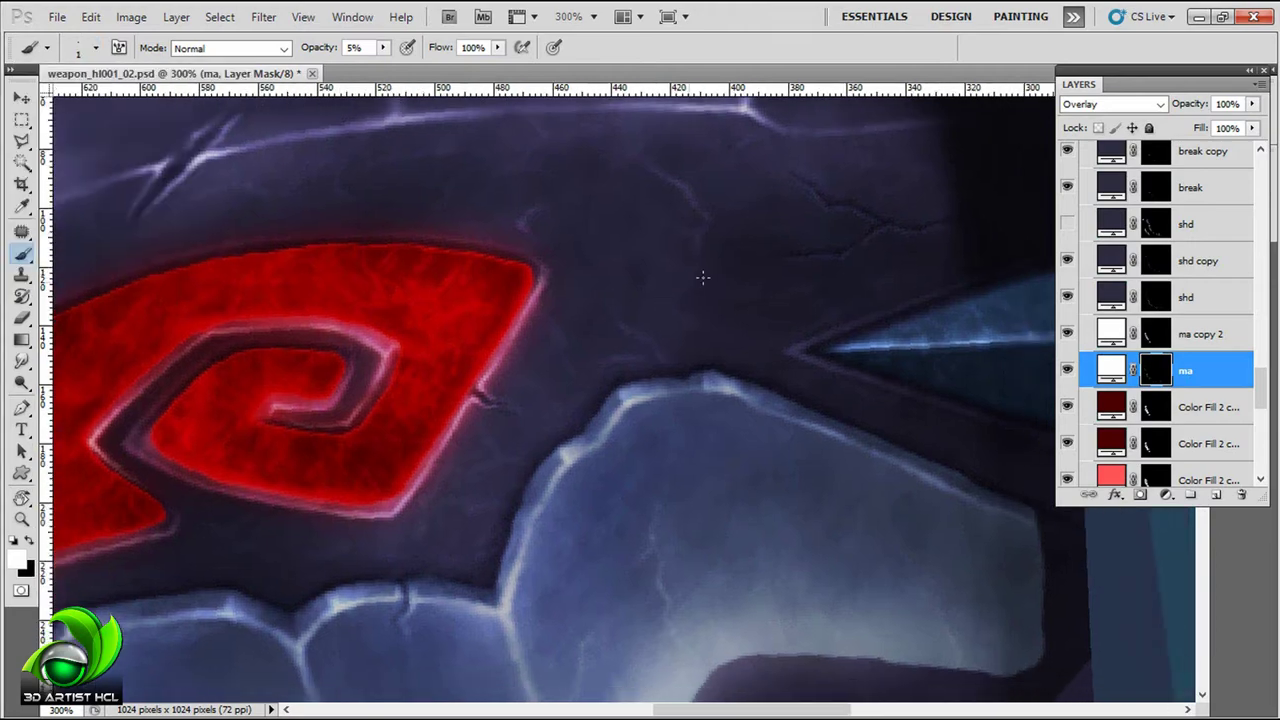
pyautogui.hotkey('ctrl', '-')
pyautogui.scroll(-3, 834, 150)
pyautogui.hotkey('ctrl', '-')
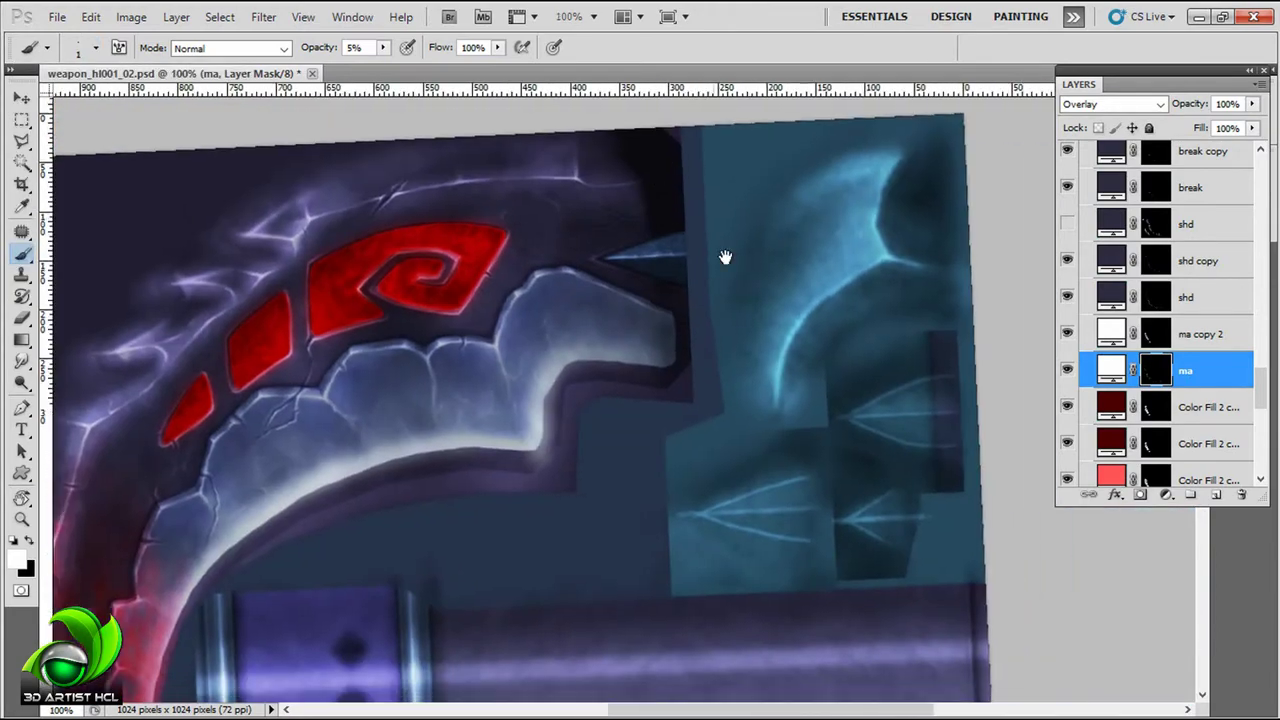
# Step: Select Group 1 and move the view to the red woven grip section
pyautogui.moveTo(1262, 388); pyautogui.dragTo(1272, 272)
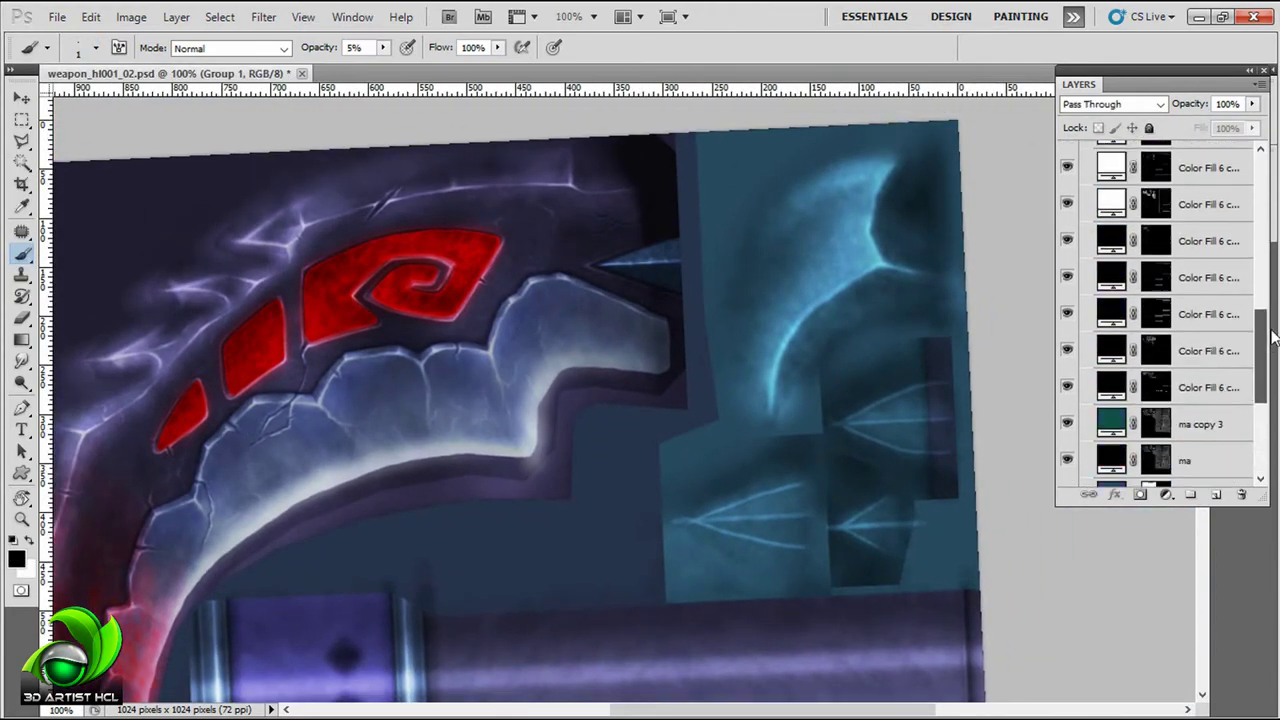
pyautogui.scroll(-5, 871, 314)
pyautogui.scroll(1, 731, 363)
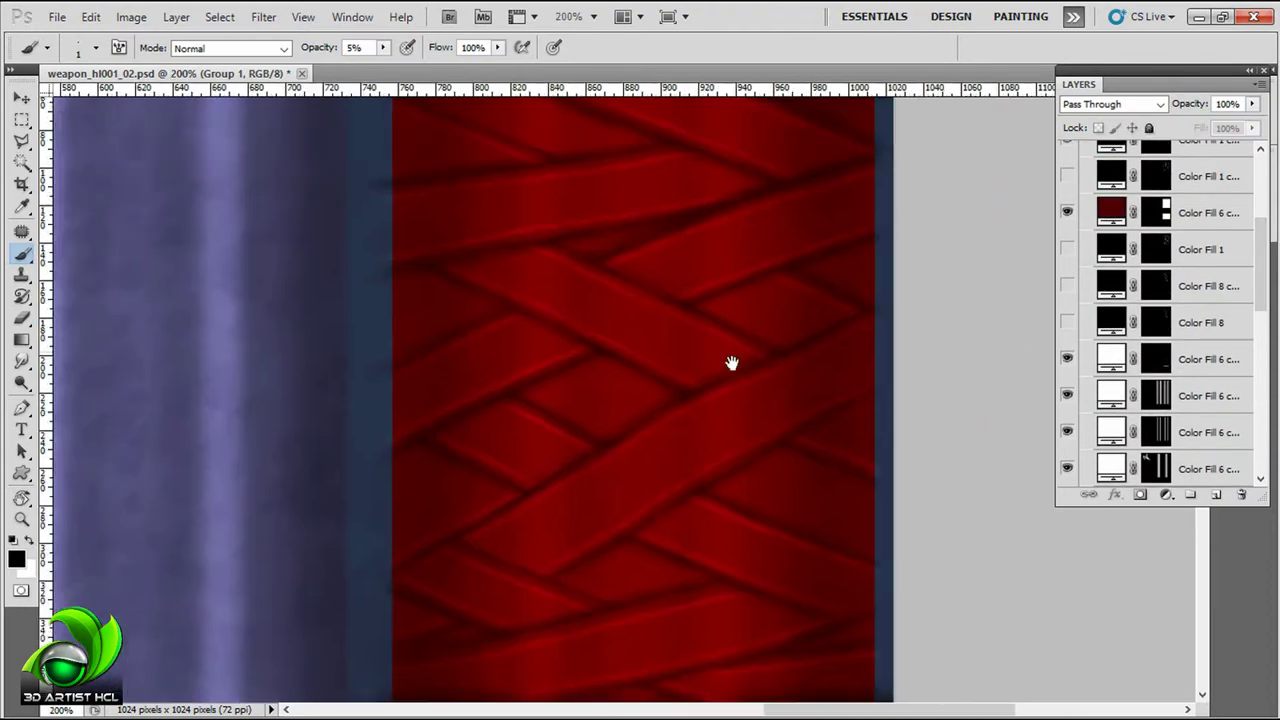
pyautogui.scroll(-3, 1240, 390)
# Step: Move ma copy 3 into Group 2 and rename the top layer there to ma
pyautogui.click(1200, 305)
pyautogui.scroll(1, 1200, 330)
pyautogui.click(1200, 375)
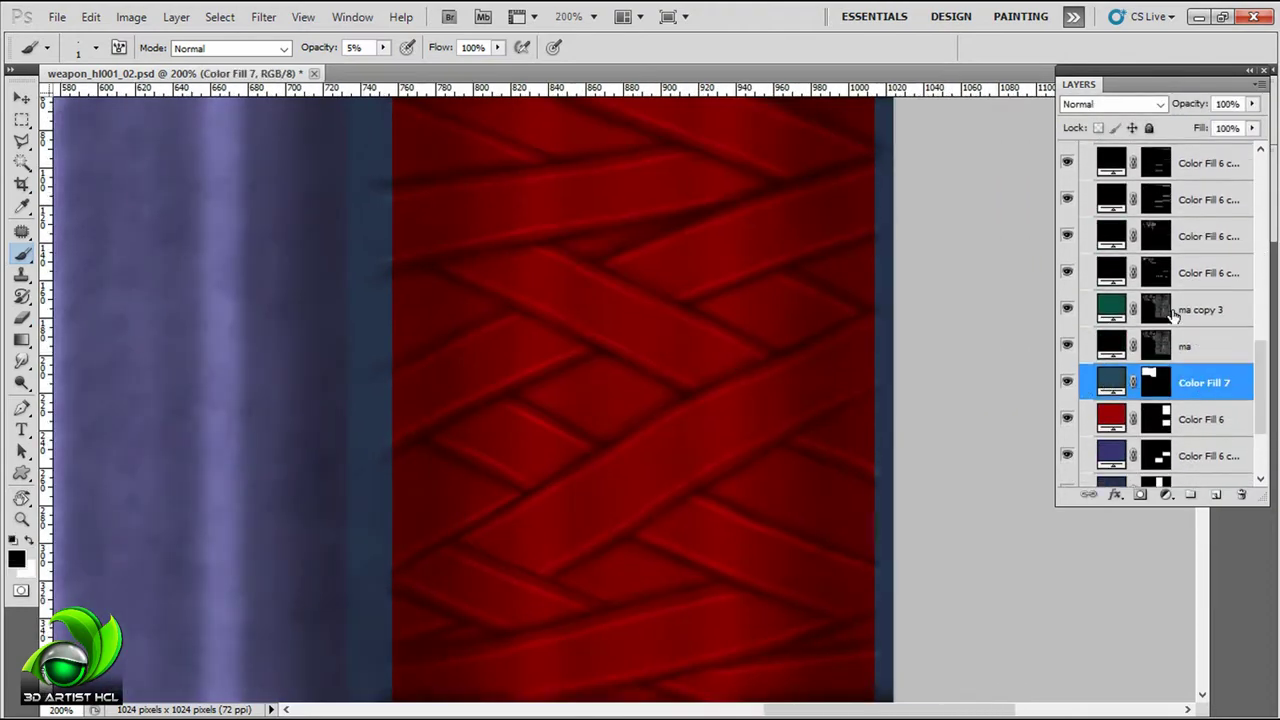
pyautogui.doubleClick(1203, 312)
pyautogui.press('BackSpace')
pyautogui.press('BackSpace')
pyautogui.press('BackSpace')
pyautogui.moveTo(1113, 346); pyautogui.dragTo(1113, 348)
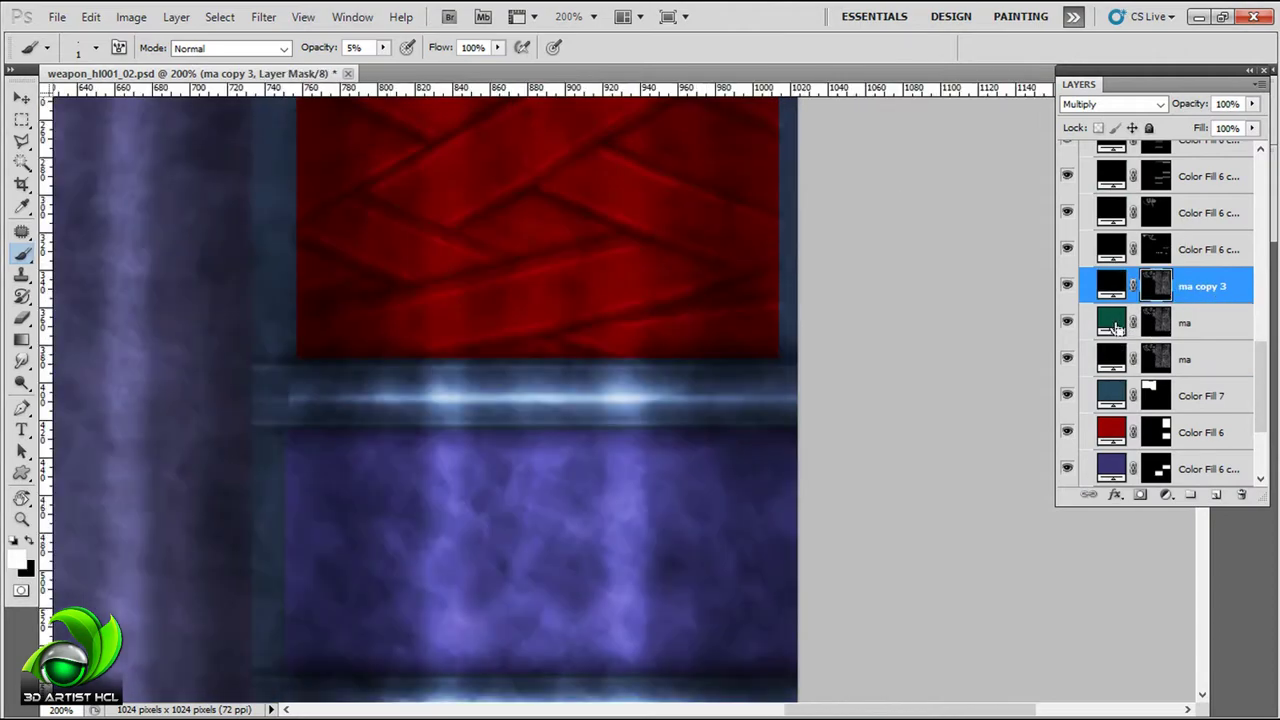
pyautogui.scroll(10, 1160, 300)
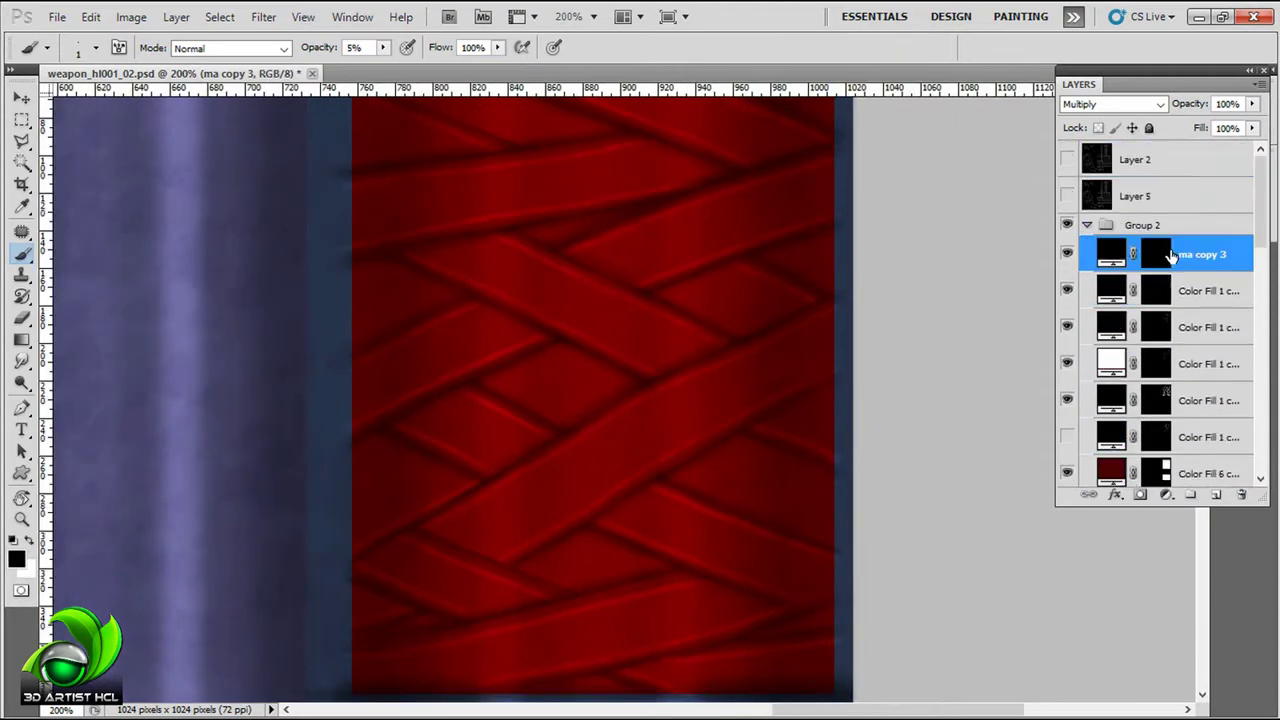
pyautogui.doubleClick(1205, 255)
pyautogui.write('ma')
# Step: Set the layer to Overlay, target its mask, and choose a 26 px textured brush
pyautogui.click(1112, 104)
pyautogui.click(1128, 371)
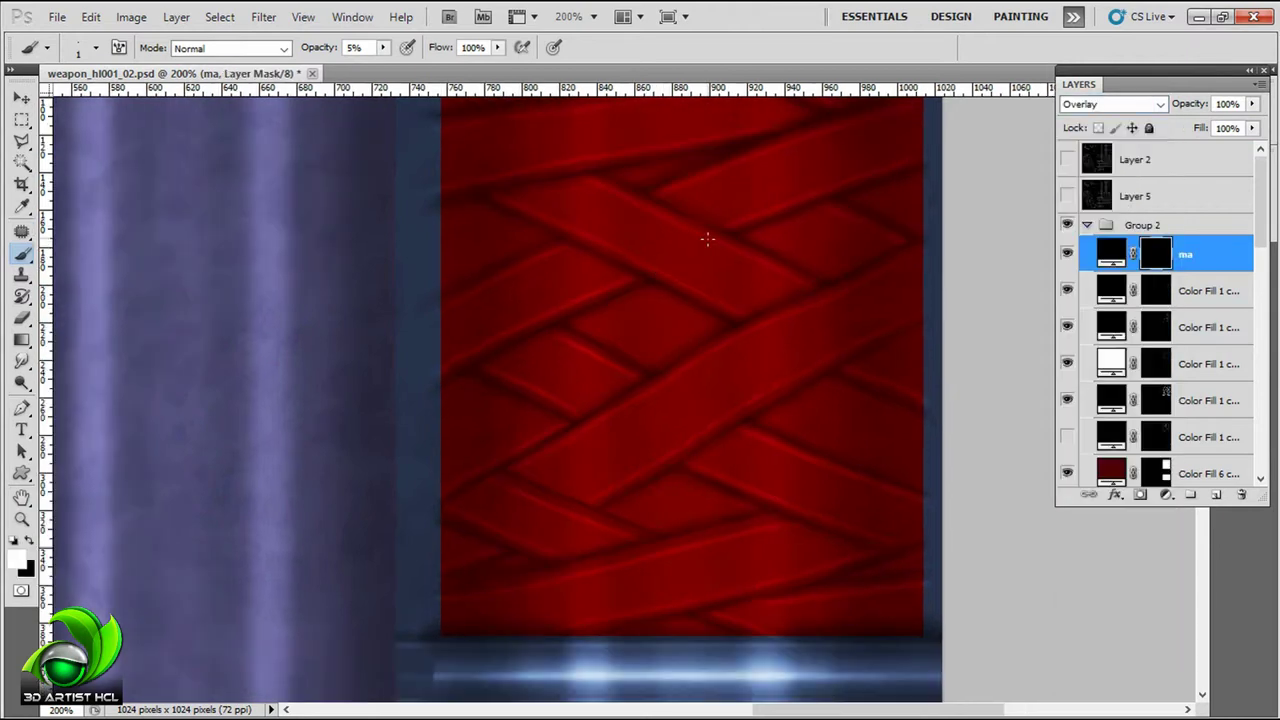
pyautogui.press('F5')
pyautogui.moveTo(920, 180); pyautogui.dragTo(922, 213)
pyautogui.click(841, 180)
pyautogui.press('F5')
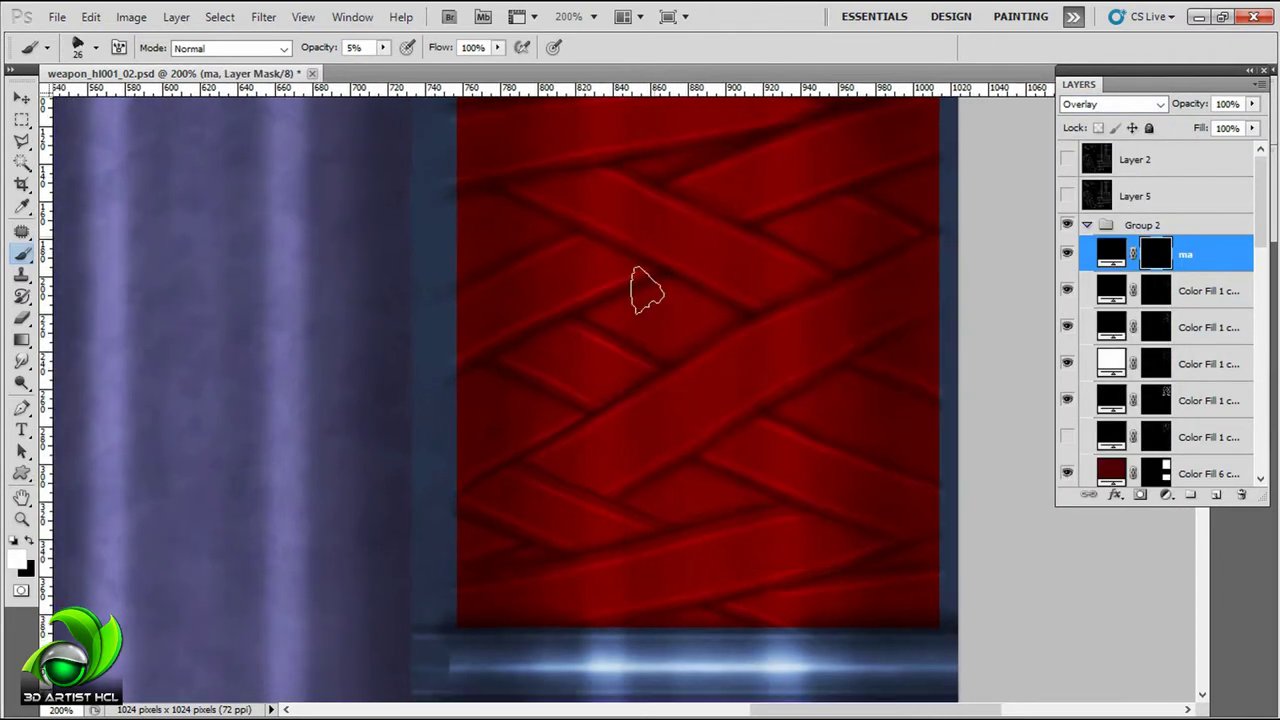
# Step: Rotate the view about 25° and paint grainy shading onto the red weave panel's mask
pyautogui.press('r')
pyautogui.moveTo(632, 307); pyautogui.dragTo(651, 243)
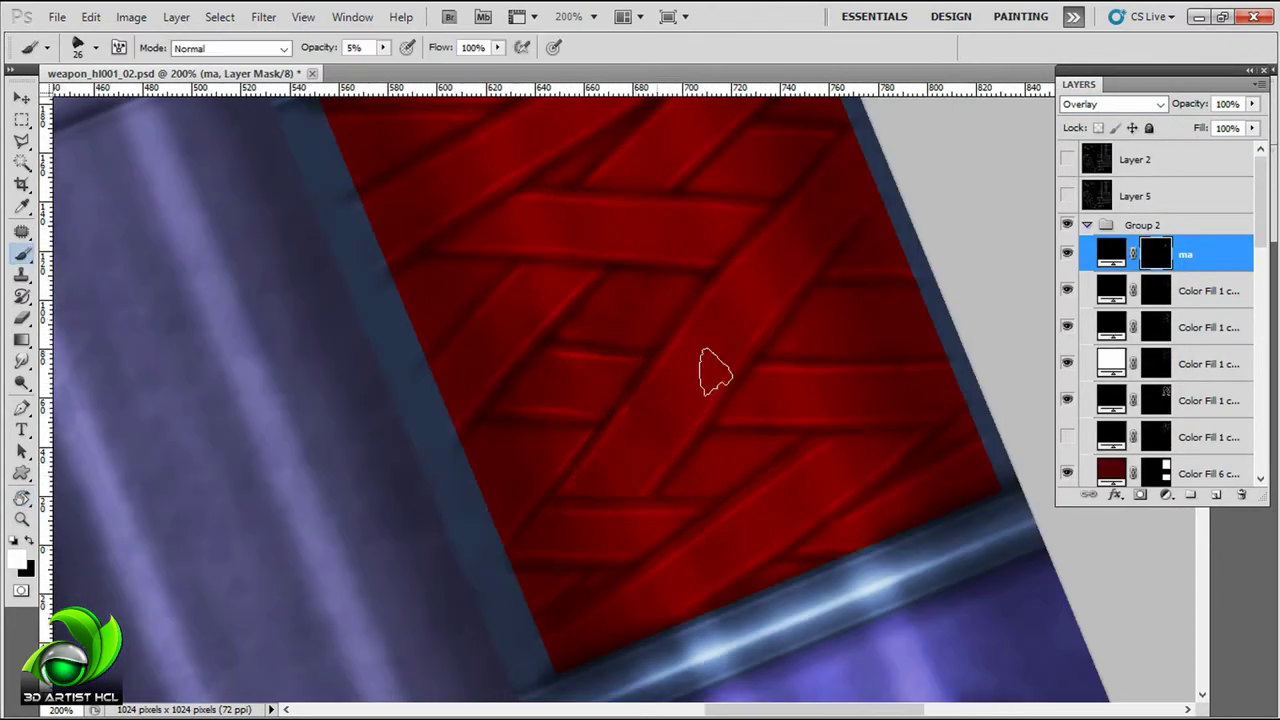
pyautogui.moveTo(695, 342); pyautogui.dragTo(727, 384)
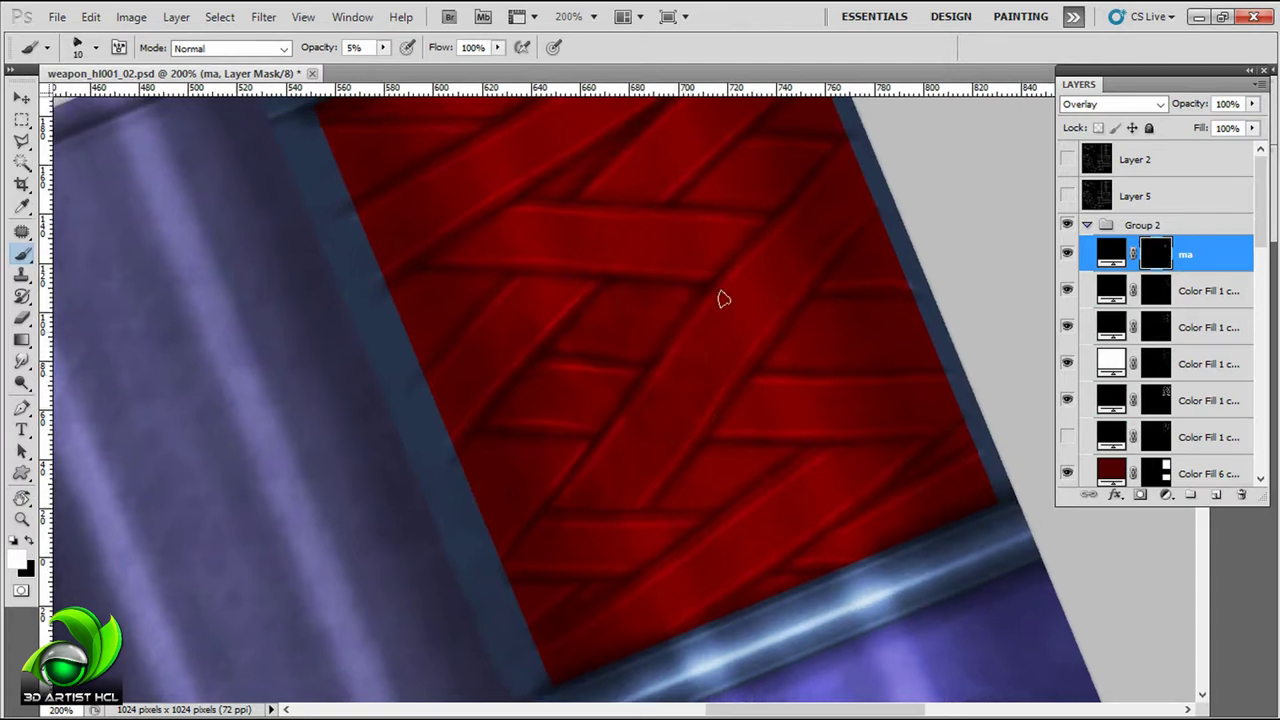
pyautogui.moveTo(760, 280)
pyautogui.mouseDown()
pyautogui.moveTo(695, 383)
pyautogui.moveTo(860, 274)
pyautogui.moveTo(717, 363)
pyautogui.moveTo(694, 357)
pyautogui.mouseUp()
pyautogui.scroll(-5, 805, 327)
pyautogui.press(']')
pyautogui.moveTo(939, 279); pyautogui.dragTo(906, 315)
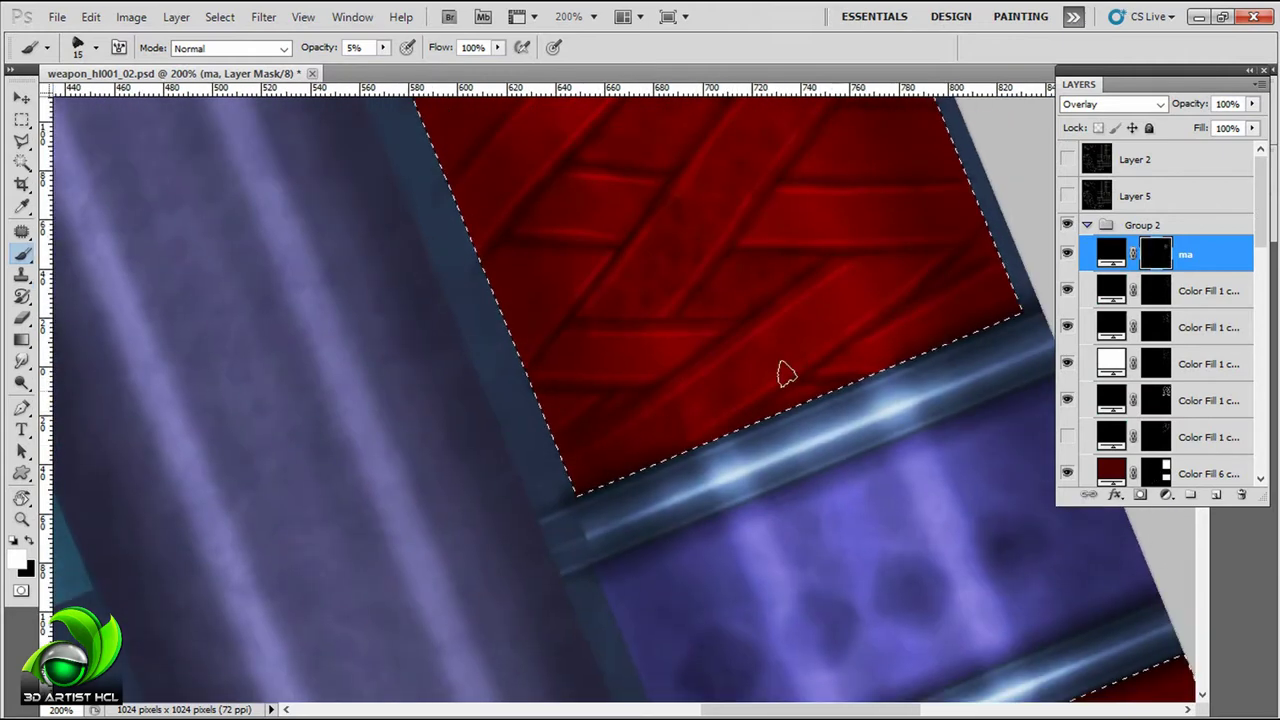
pyautogui.moveTo(855, 268); pyautogui.dragTo(740, 426)
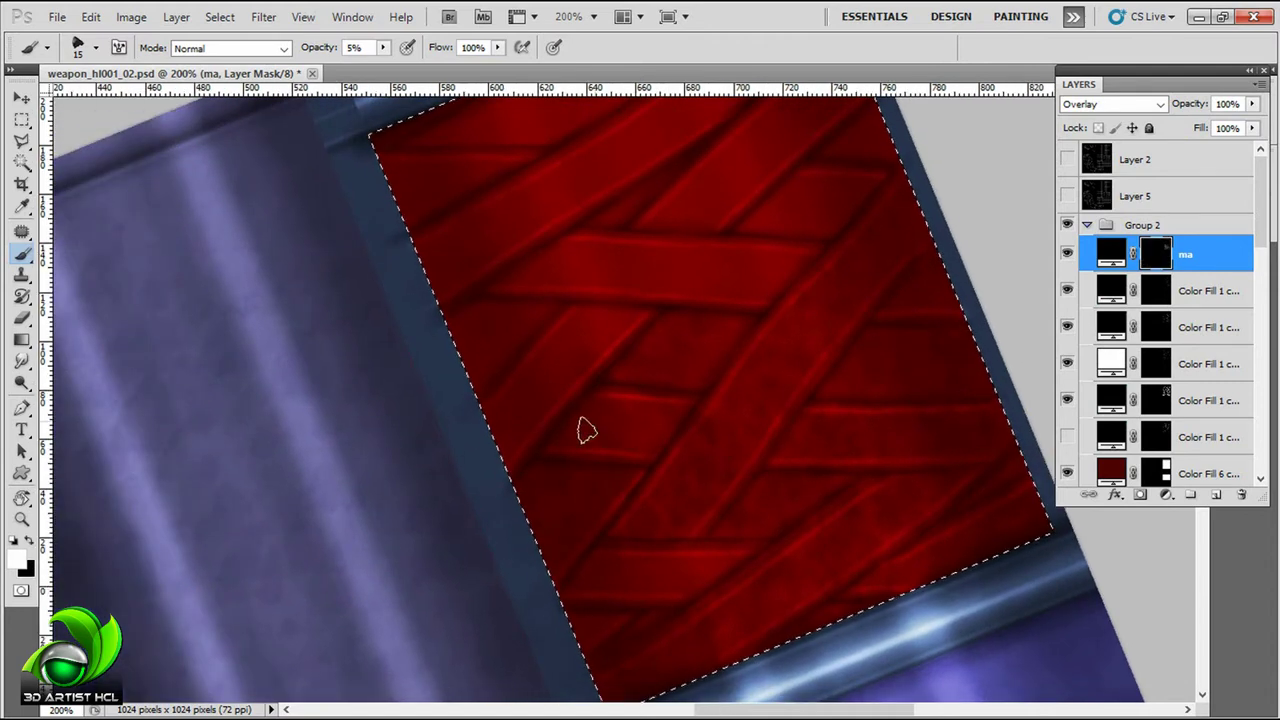
pyautogui.scroll(-3, 663, 449)
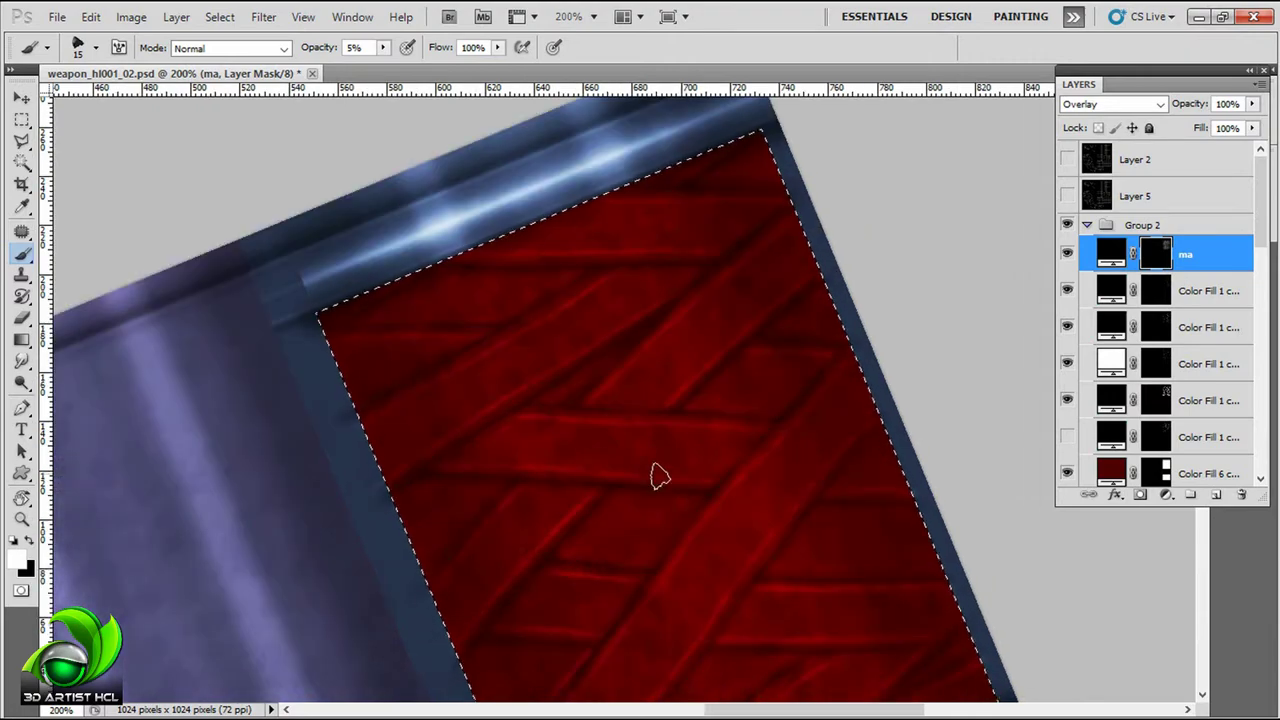
pyautogui.scroll(-5, 660, 476)
pyautogui.scroll(-2, 720, 363)
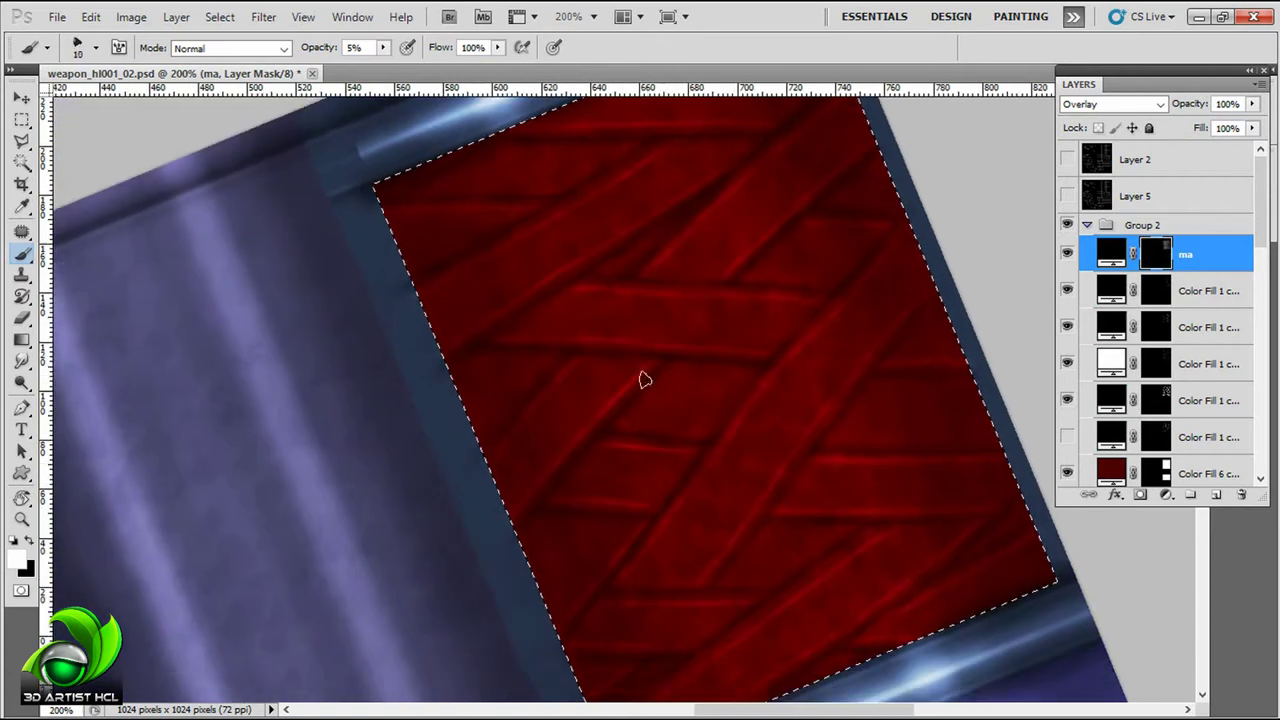
pyautogui.scroll(1, 580, 340)
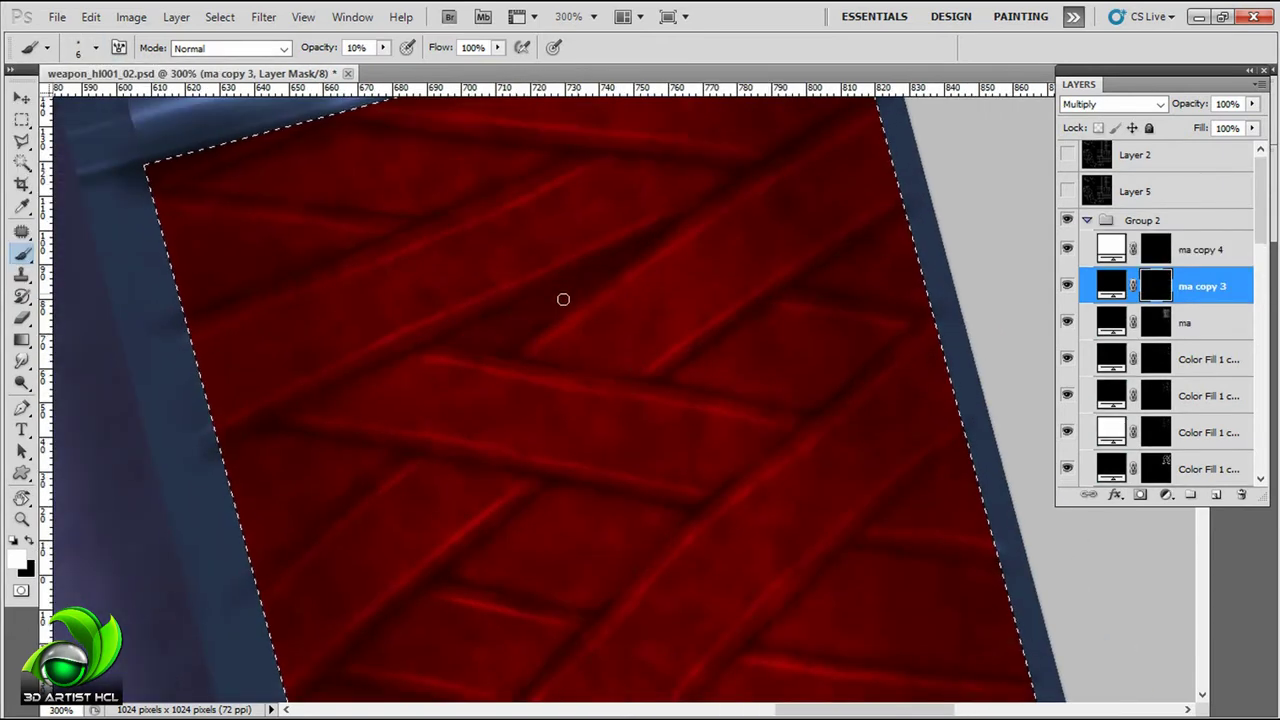
# Step: Set brush opacity 5% and size 15, reload the grip panel selection, and rotate the view 45°
pyautogui.press('0')
pyautogui.press('5')
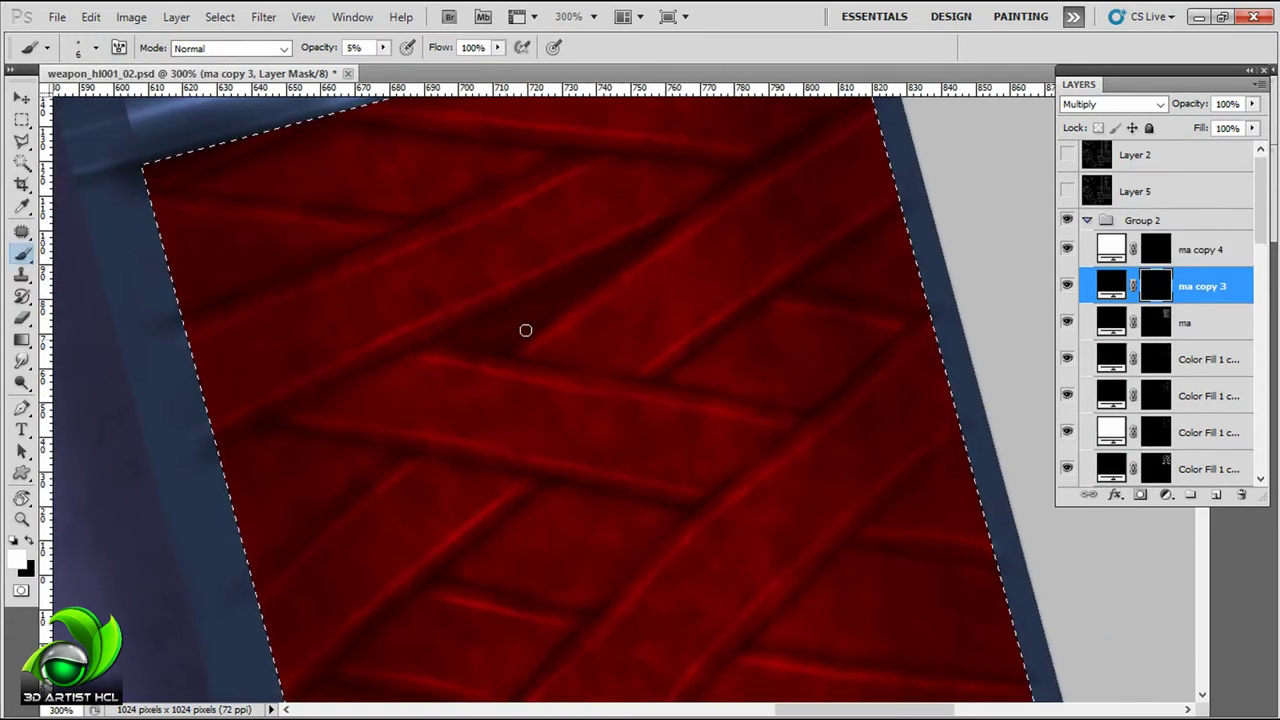
pyautogui.hscroll(4, 606, 260)
pyautogui.hscroll(1, 501, 286)
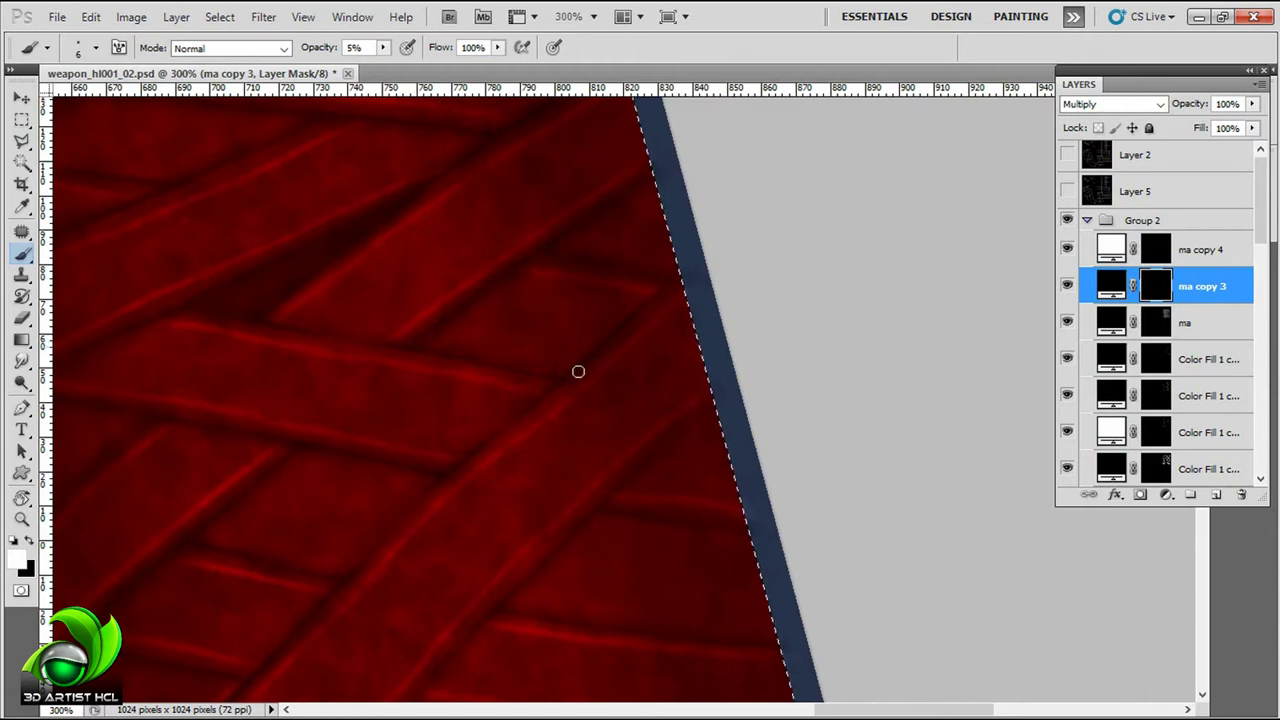
pyautogui.press('r')
pyautogui.moveTo(578, 371); pyautogui.dragTo(666, 226)
pyautogui.press('b')
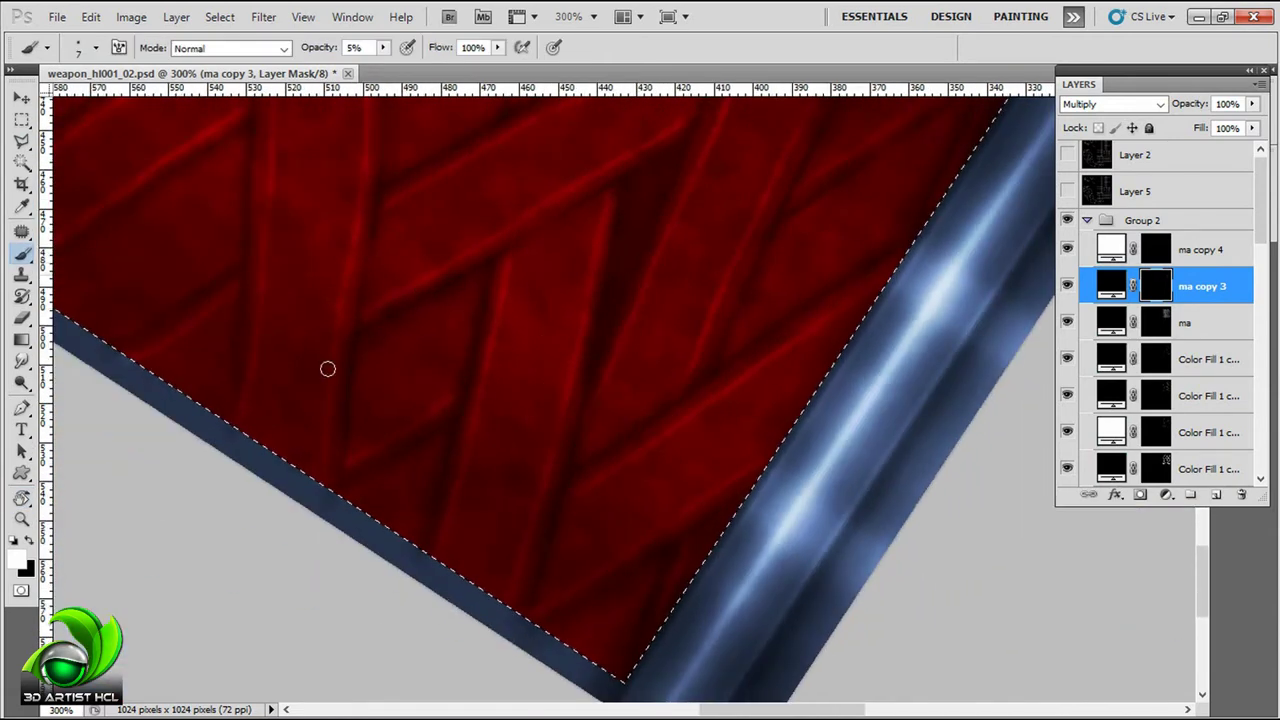
pyautogui.moveTo(914, 148); pyautogui.dragTo(659, 258)
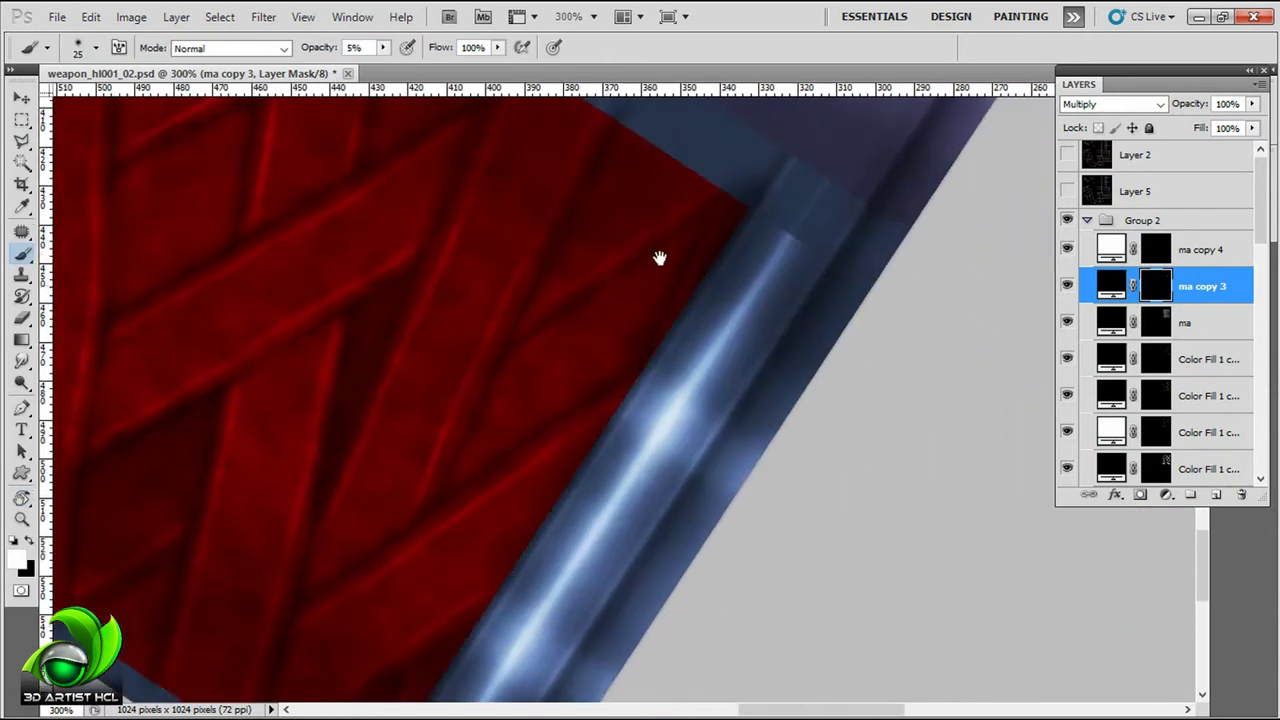
pyautogui.hotkey('ctrl', 'shift', 'd')
pyautogui.press('[')
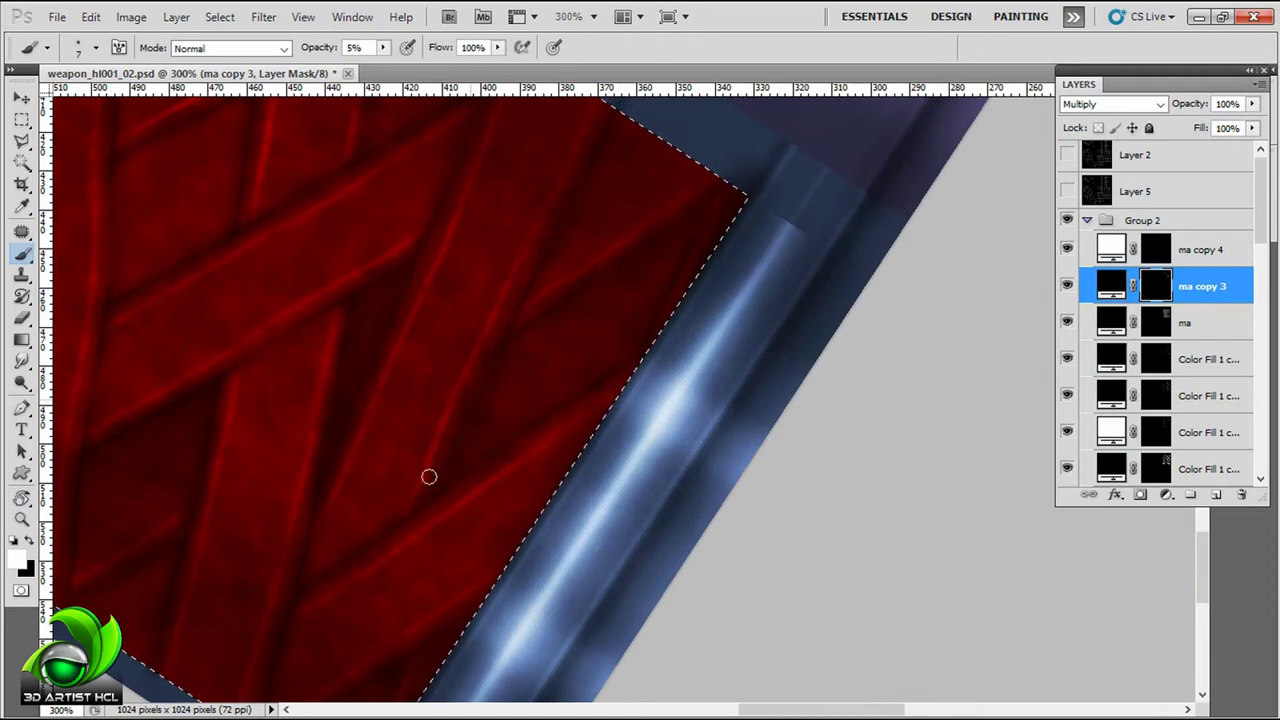
pyautogui.moveTo(538, 344); pyautogui.dragTo(540, 316)
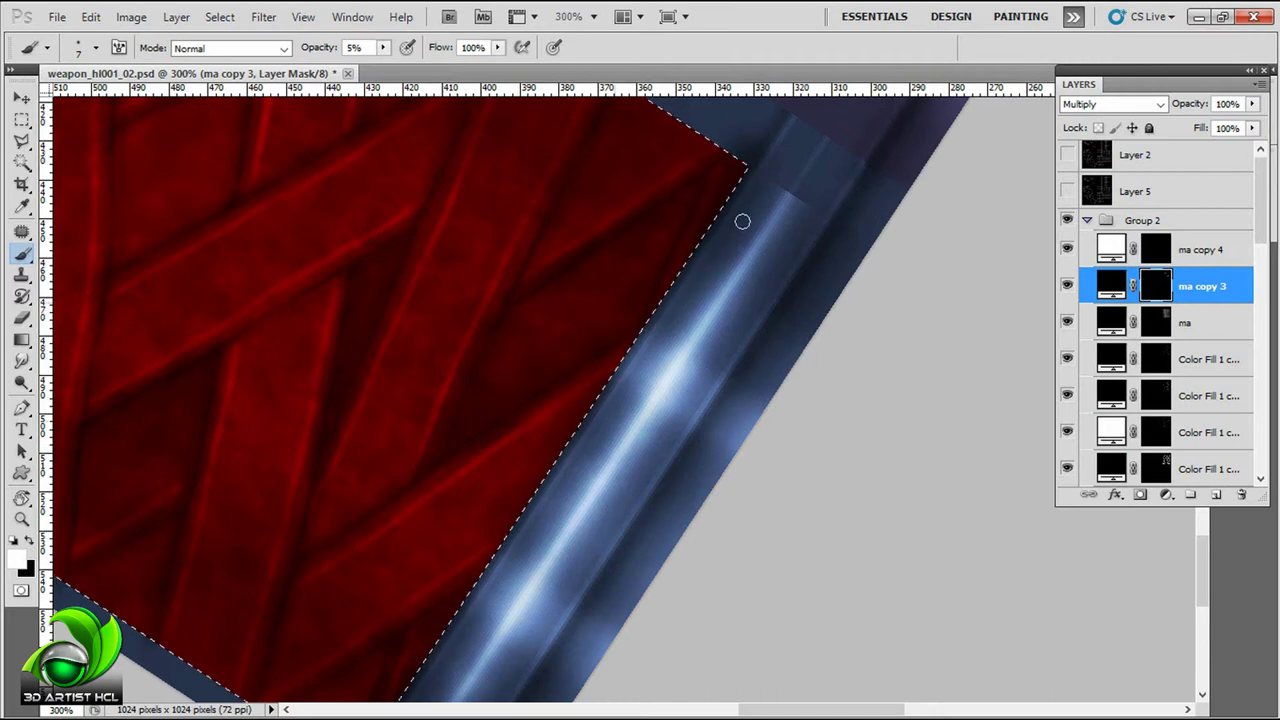
pyautogui.moveTo(156, 539); pyautogui.dragTo(500, 357)
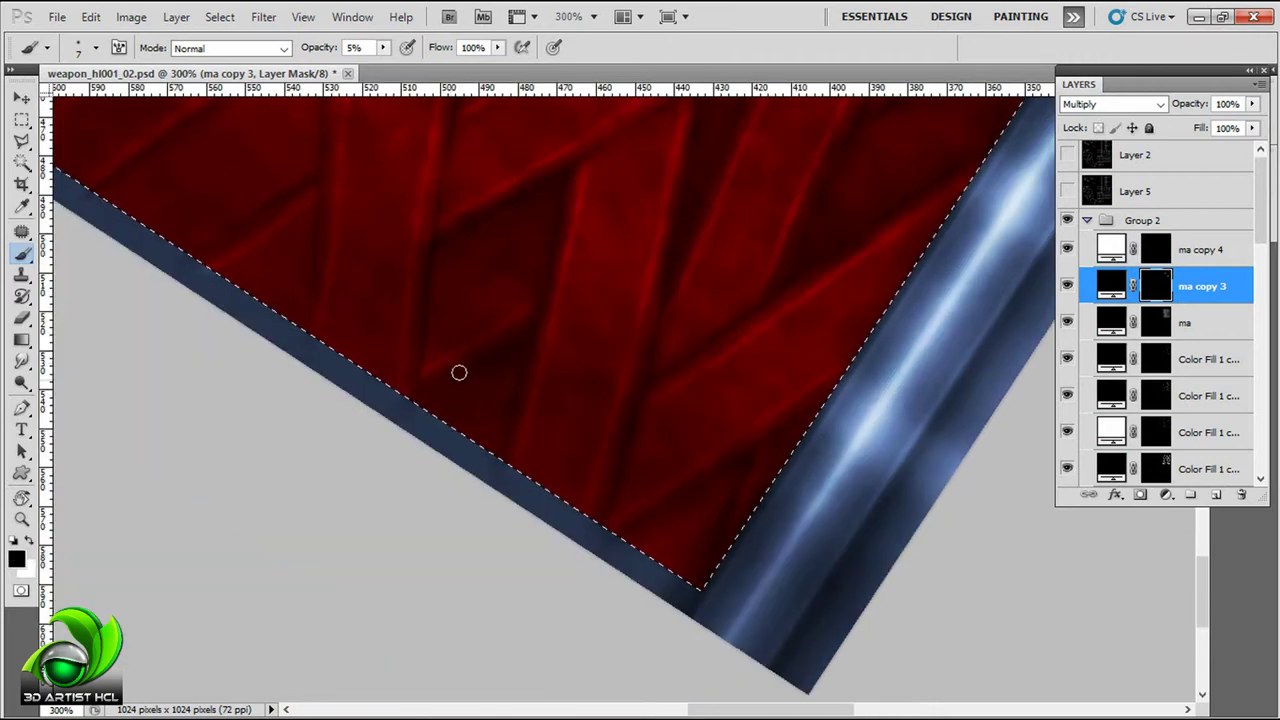
# Step: Paint soft white shading along the grip's middle, top, left edges and corner by the shaft band
pyautogui.press('x')
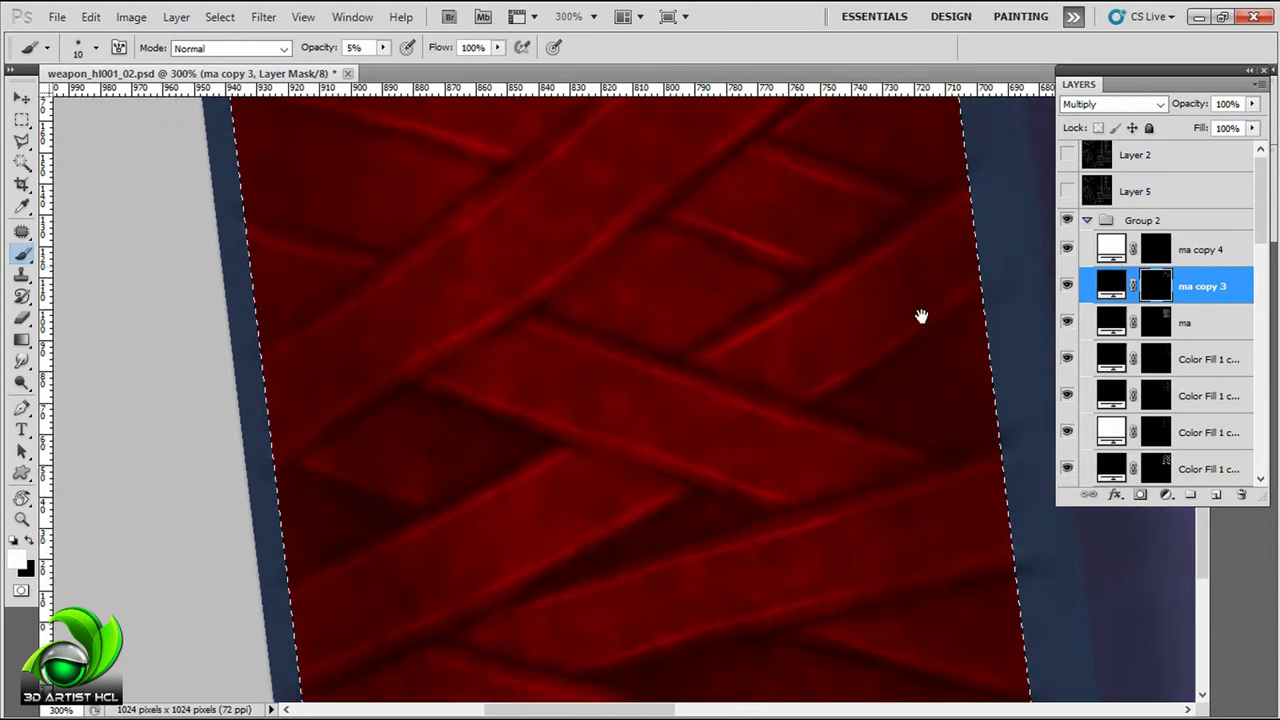
pyautogui.moveTo(921, 316); pyautogui.dragTo(808, 371)
pyautogui.moveTo(522, 356); pyautogui.dragTo(705, 356)
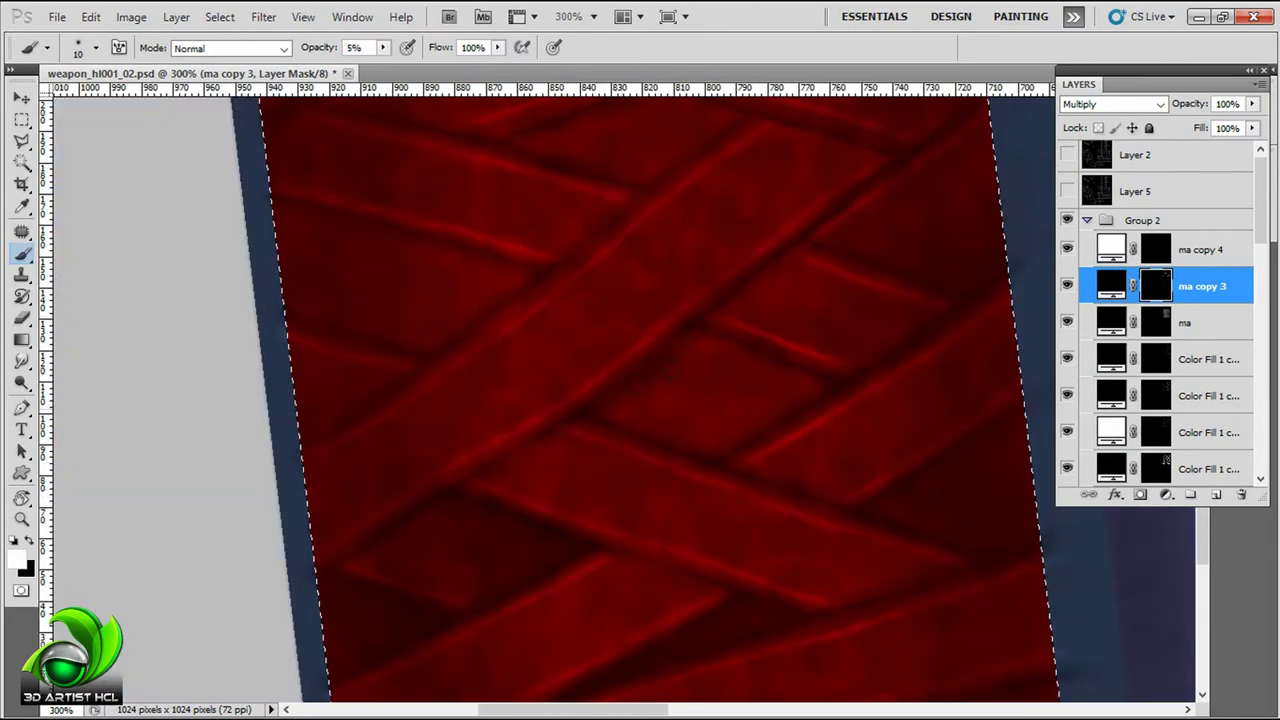
pyautogui.moveTo(872, 277); pyautogui.dragTo(607, 317)
pyautogui.moveTo(294, 380); pyautogui.dragTo(740, 386)
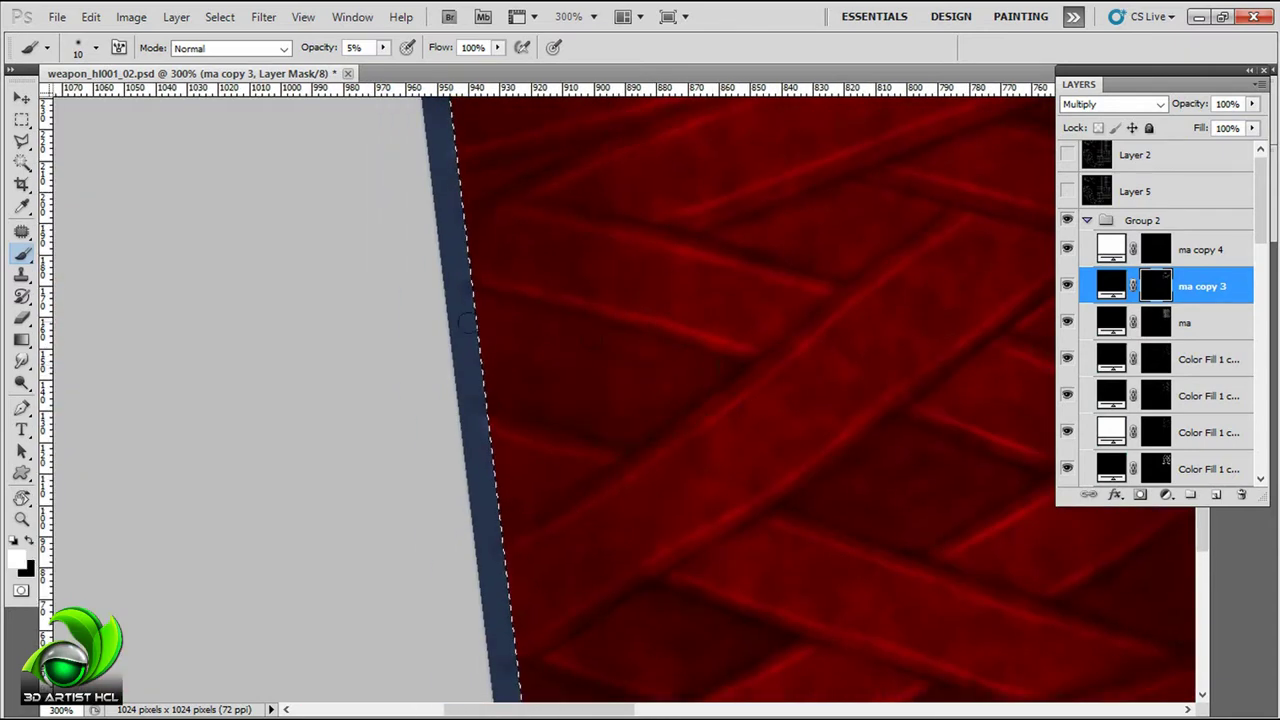
pyautogui.press('r')
pyautogui.moveTo(466, 322); pyautogui.dragTo(763, 220)
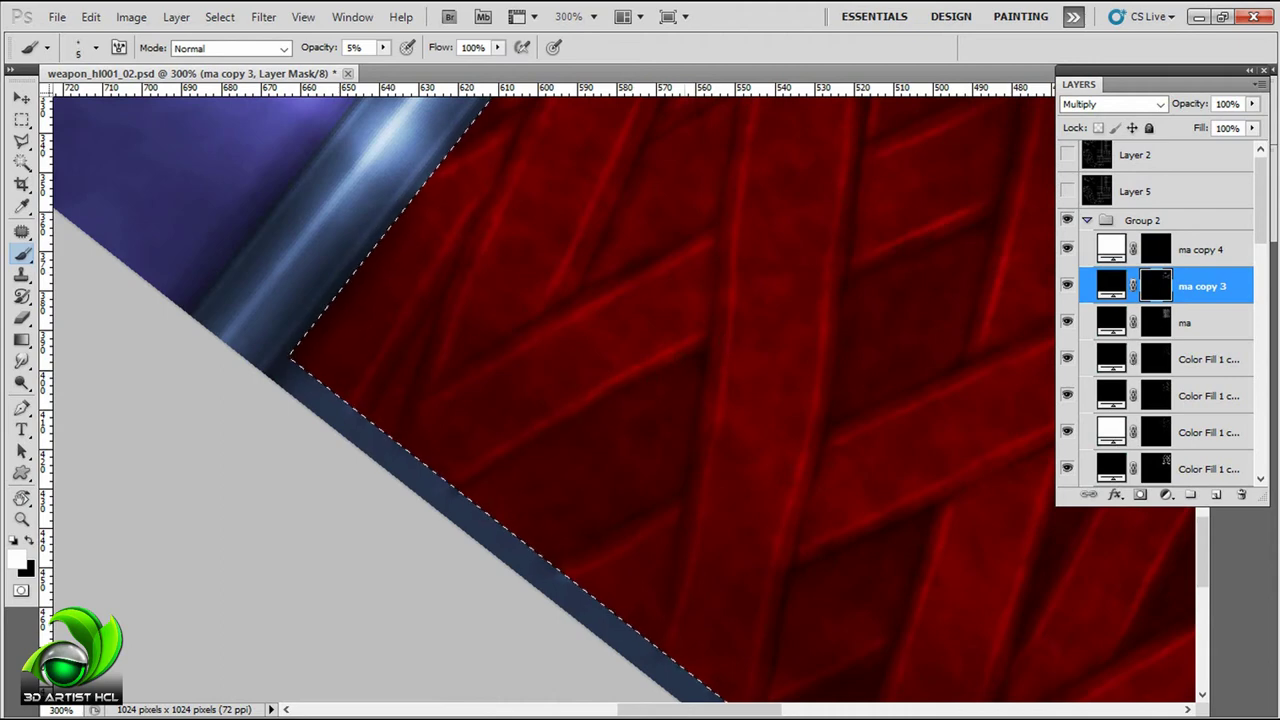
pyautogui.moveTo(500, 400); pyautogui.dragTo(435, 455)
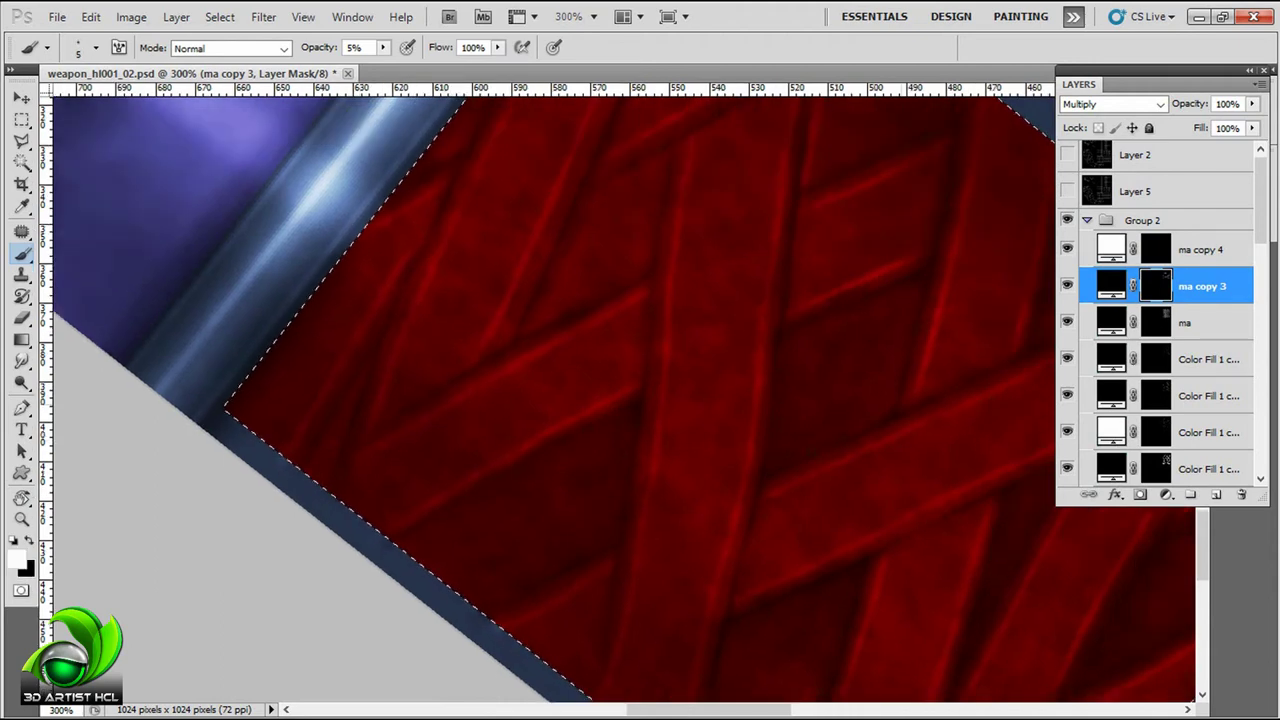
pyautogui.moveTo(500, 300); pyautogui.dragTo(510, 487)
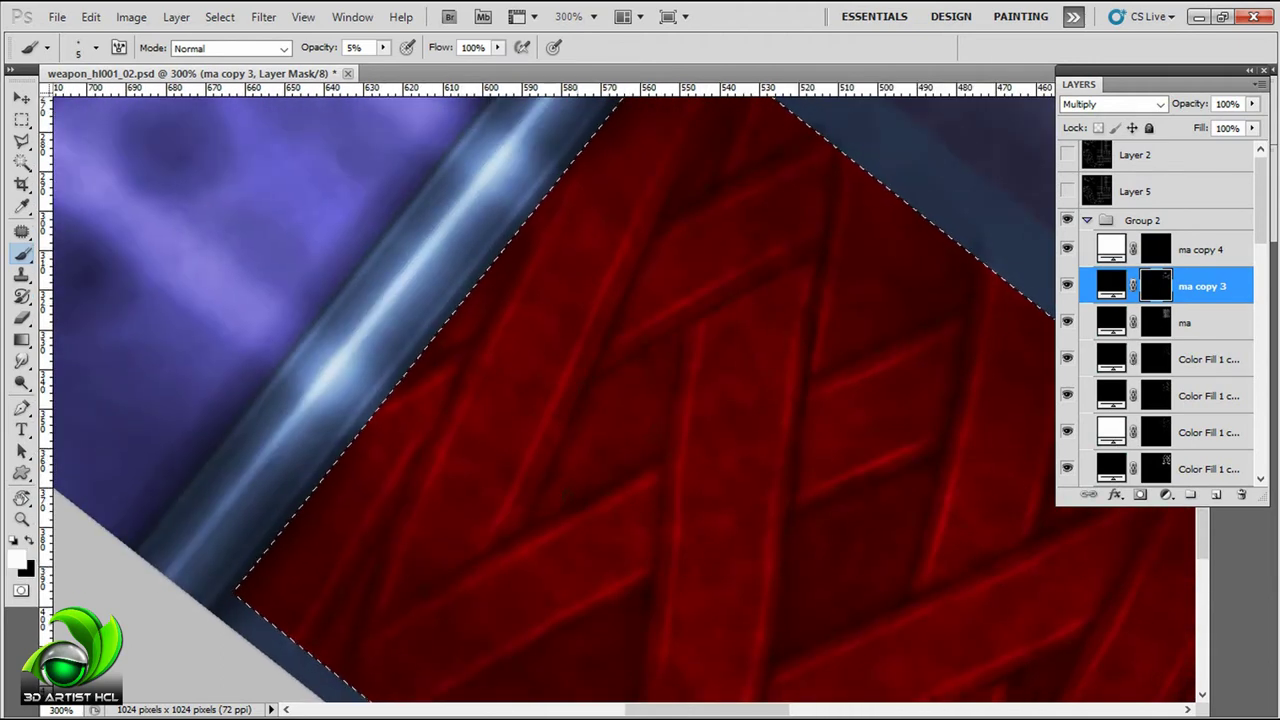
# Step: Turn the view upright and shade the grip's top edge under the metal band
pyautogui.press('r')
pyautogui.moveTo(546, 480); pyautogui.dragTo(657, 314)
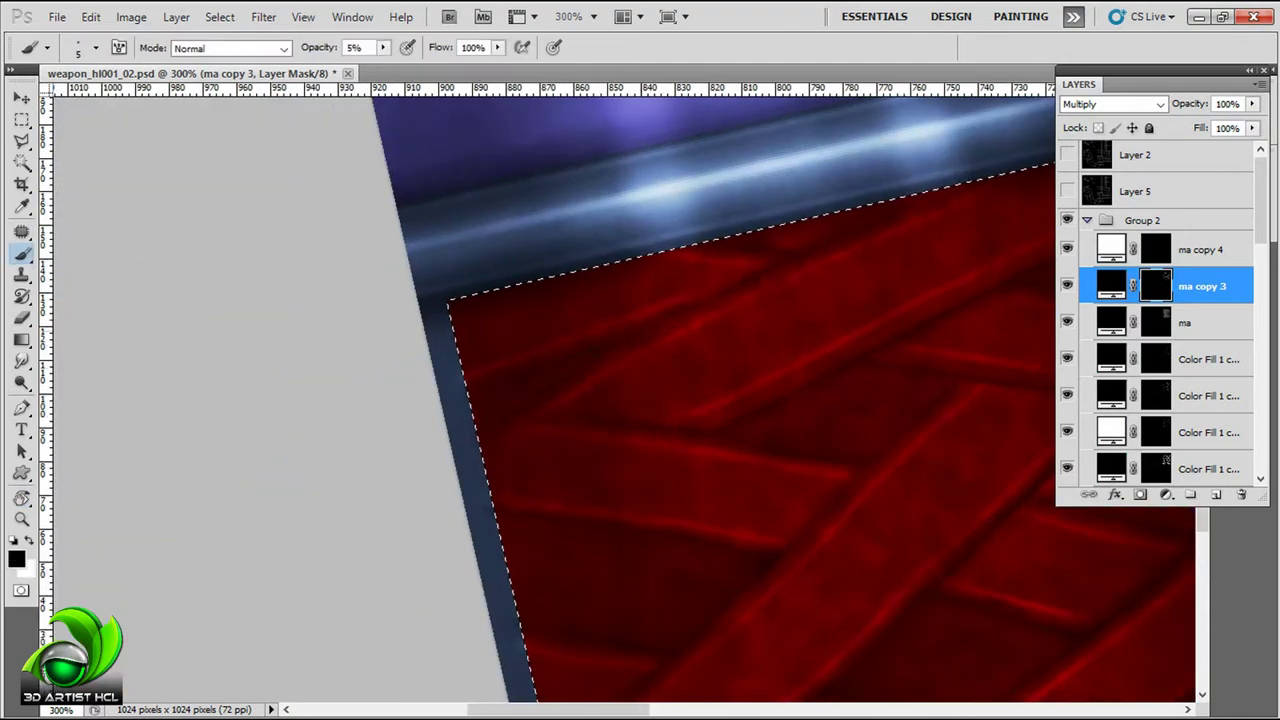
pyautogui.moveTo(959, 333); pyautogui.dragTo(679, 417)
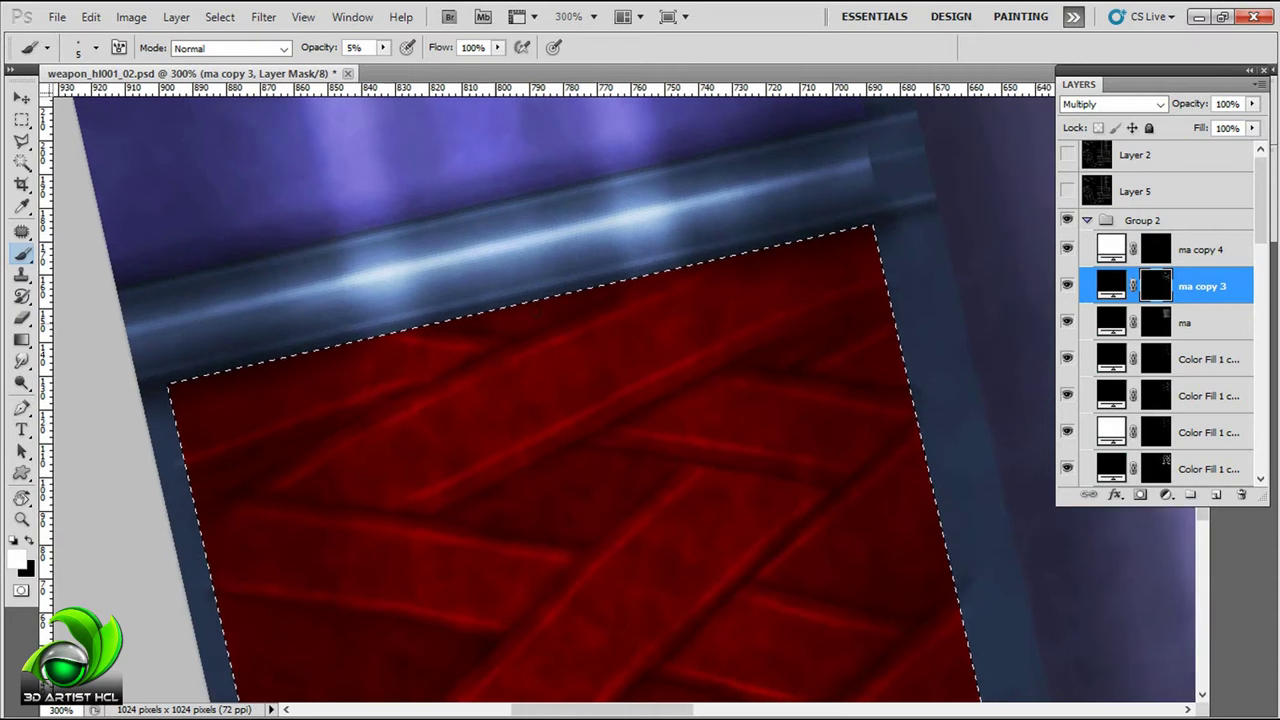
pyautogui.moveTo(775, 376)
pyautogui.mouseDown()
pyautogui.moveTo(687, 350)
pyautogui.moveTo(692, 332)
pyautogui.mouseUp()
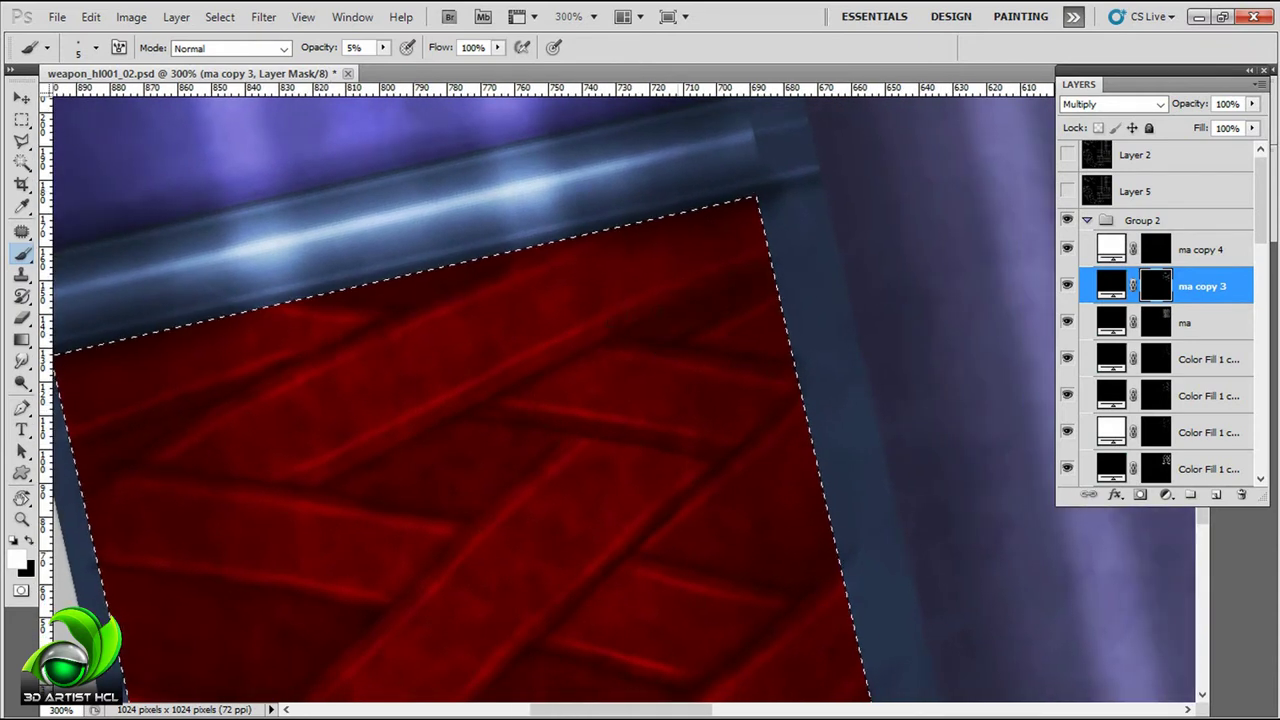
pyautogui.scroll(-3, 700, 277)
pyautogui.scroll(2, 723, 289)
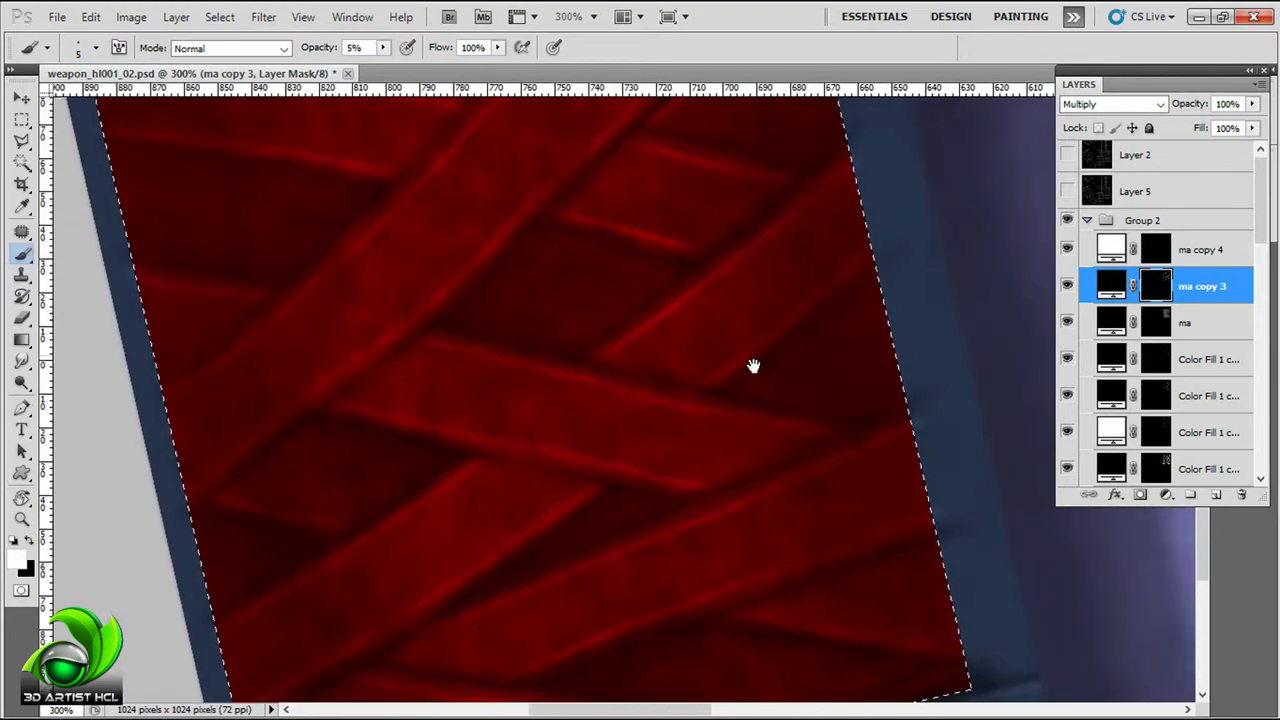
pyautogui.hotkey('ctrl', '-')
pyautogui.hotkey('ctrl', '-')
pyautogui.hotkey('ctrl', '-')
pyautogui.hotkey('ctrl', '+')
pyautogui.hotkey('ctrl', '+')
# Step: Select the ma copy 4 overlay mask and paint highlights on the grip's left side
pyautogui.click(1112, 250)
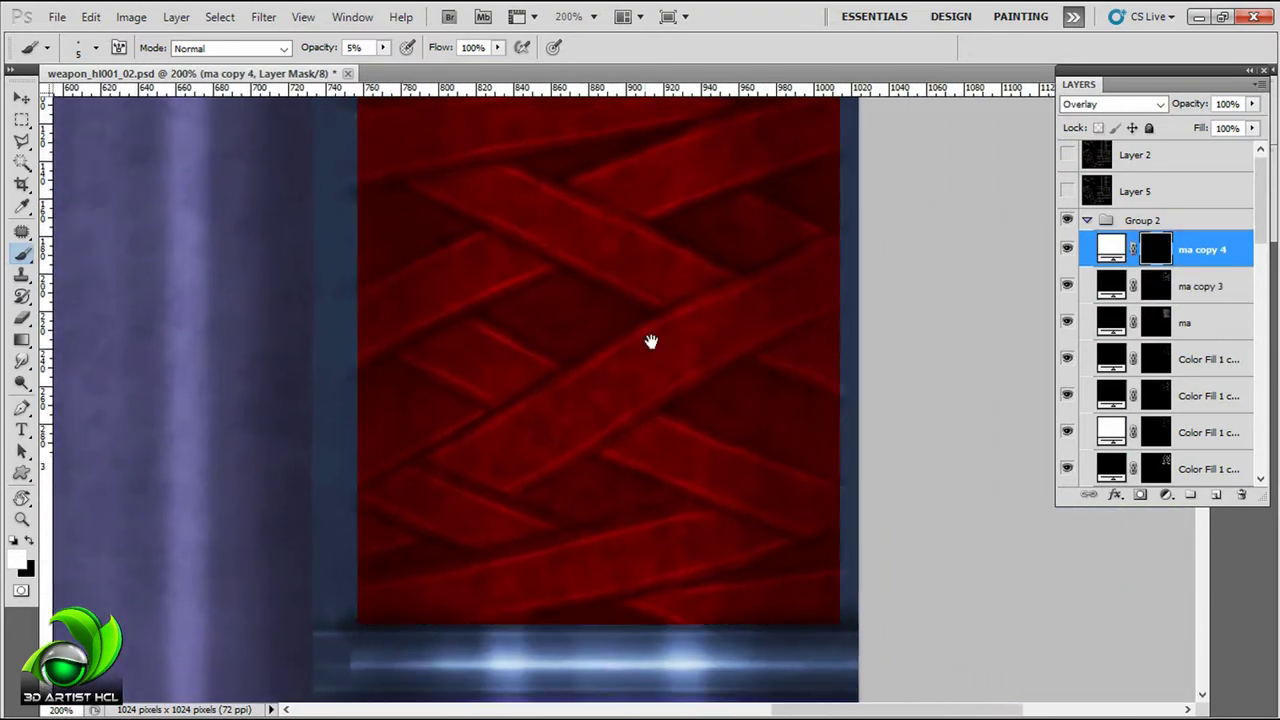
pyautogui.moveTo(787, 285); pyautogui.dragTo(771, 289)
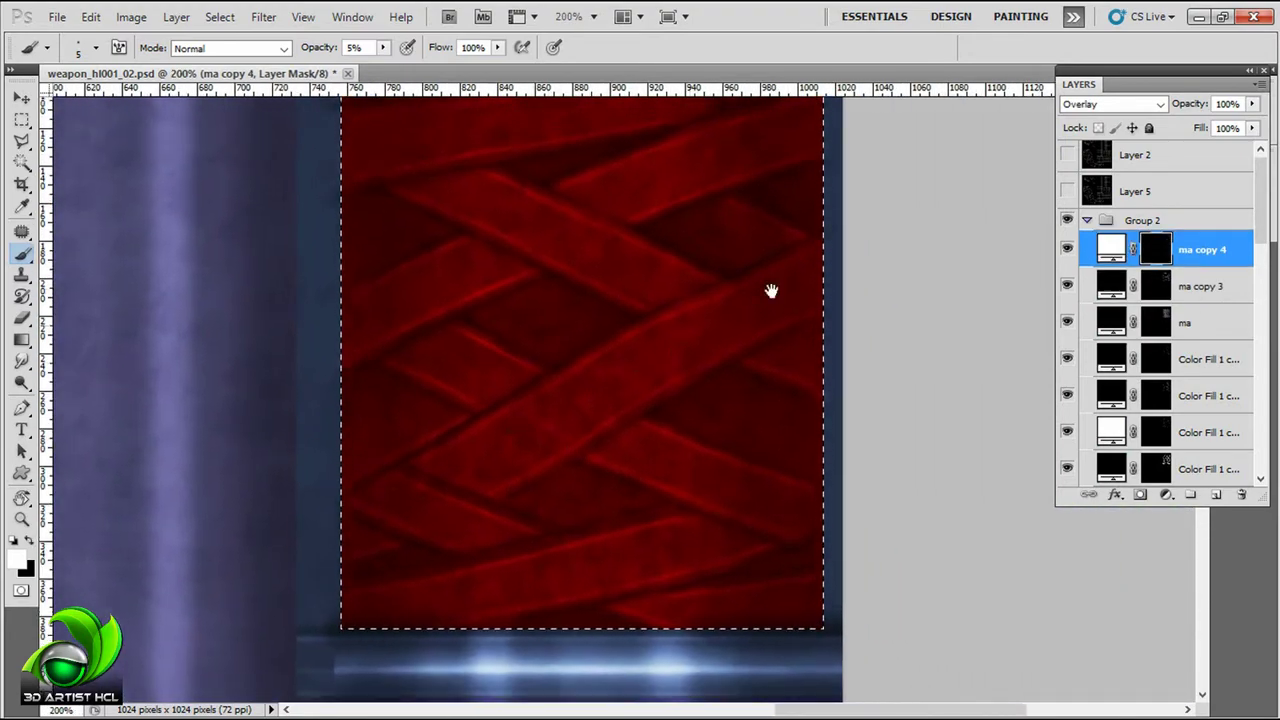
pyautogui.hotkey('ctrl', '+')
pyautogui.hscroll(1, 699, 372)
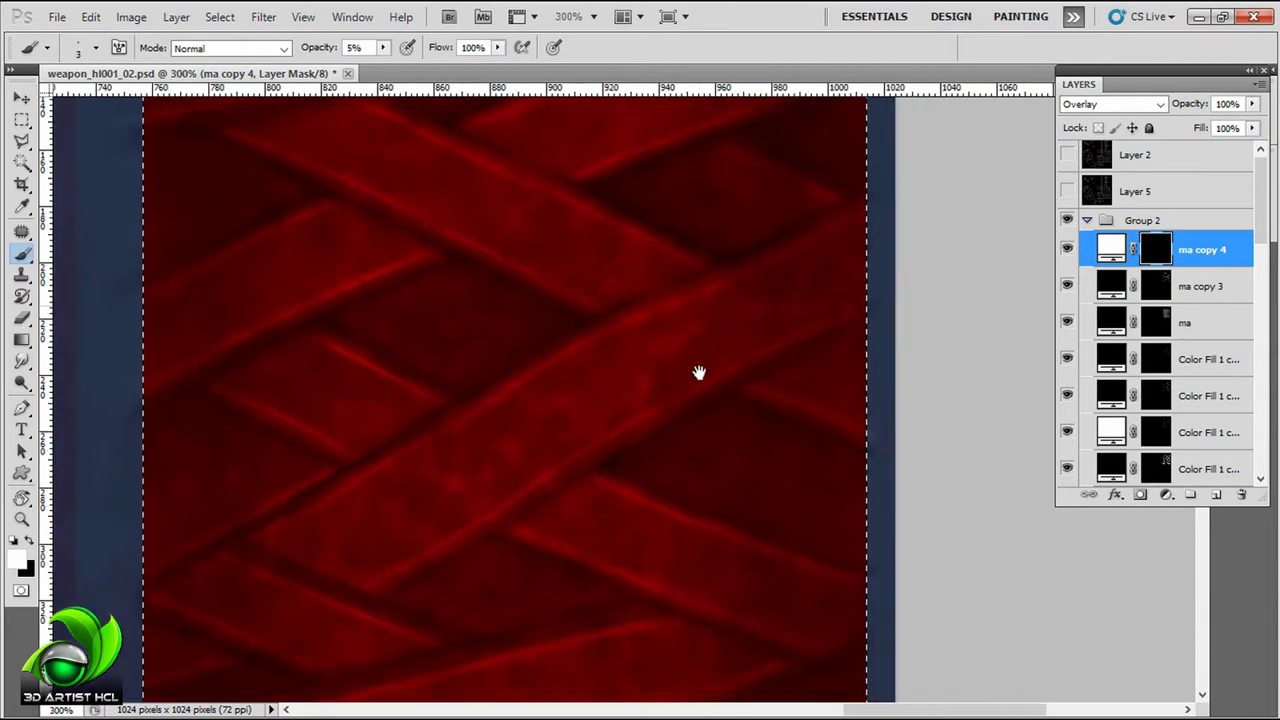
pyautogui.moveTo(810, 309); pyautogui.dragTo(753, 309)
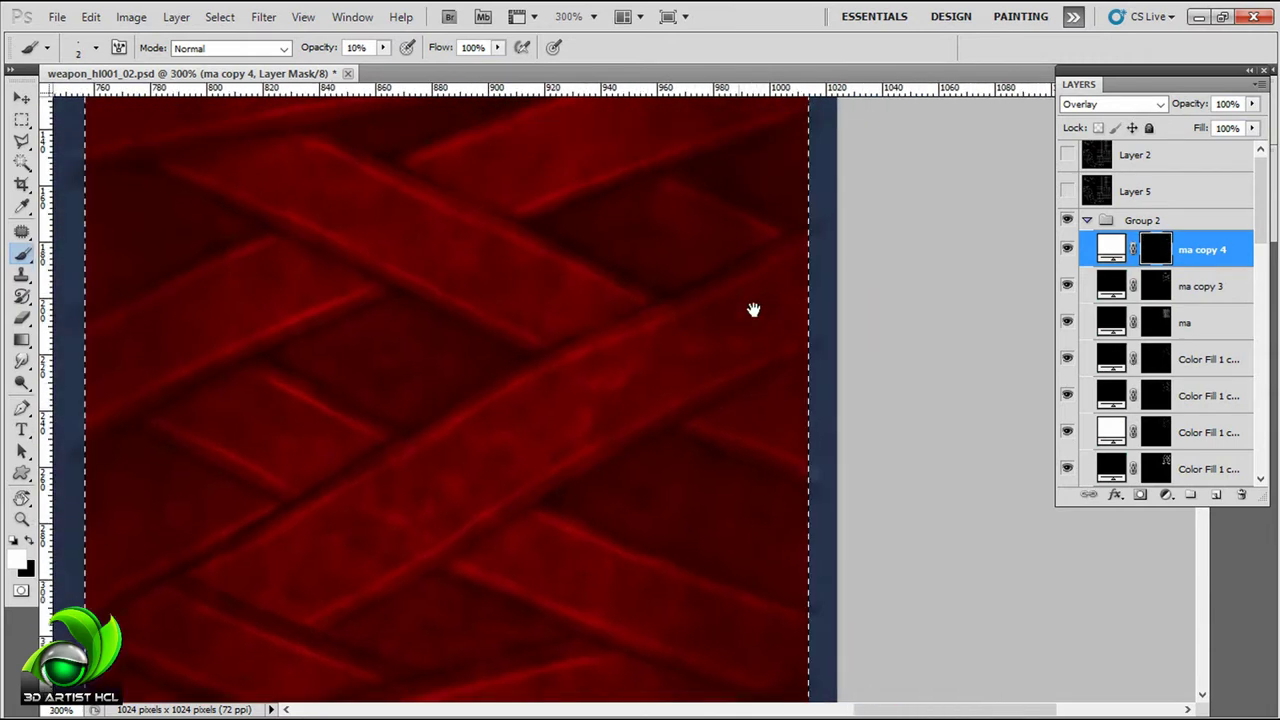
pyautogui.moveTo(724, 355); pyautogui.dragTo(729, 355)
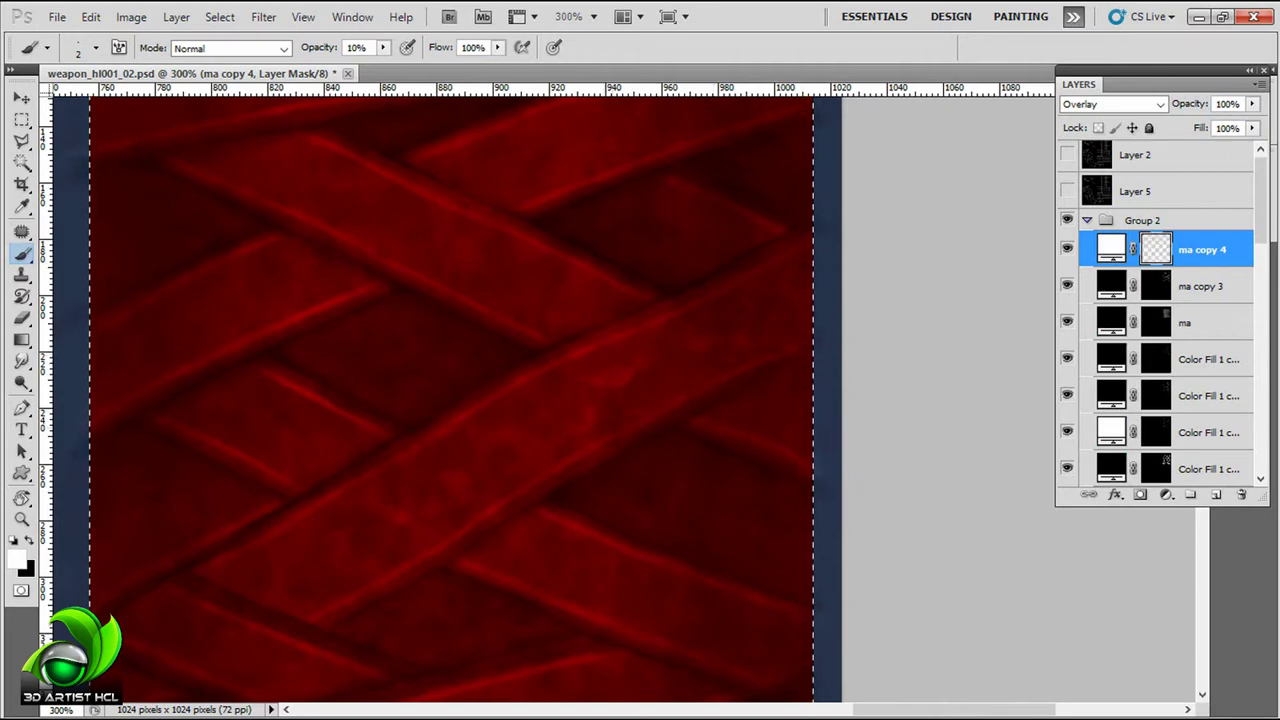
pyautogui.moveTo(450, 400); pyautogui.dragTo(594, 400)
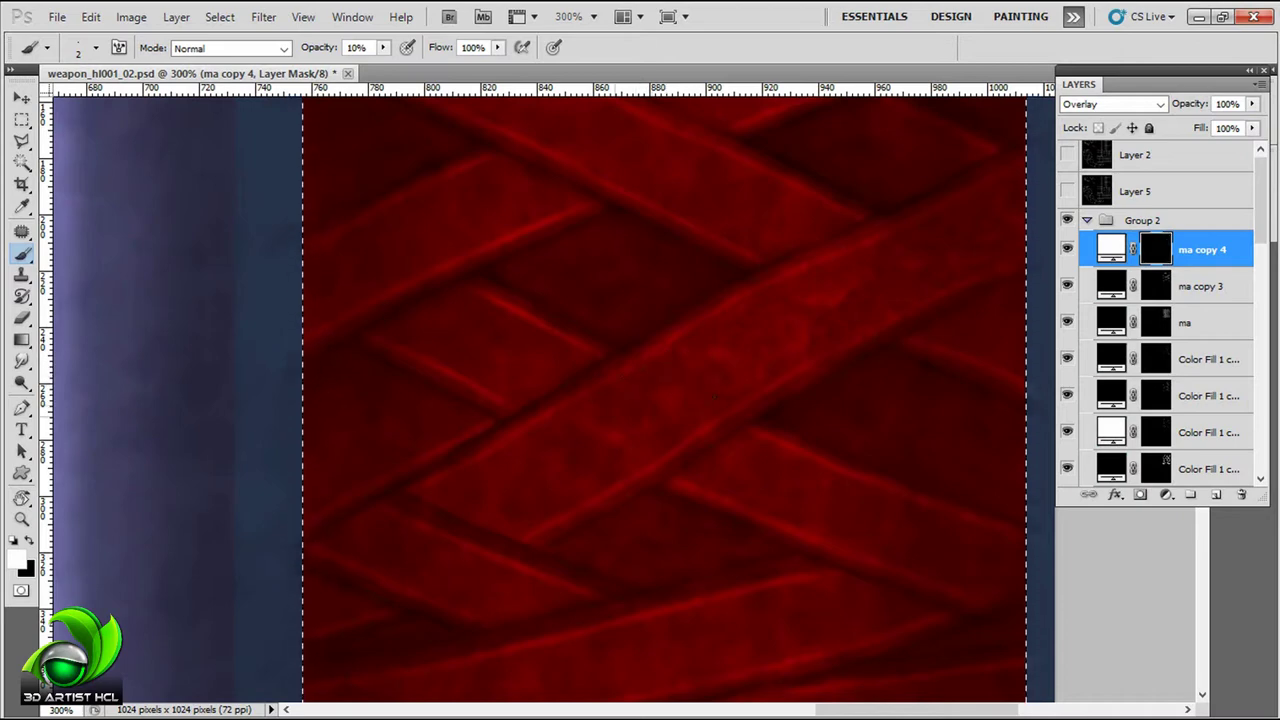
# Step: Brighten the woven strands from the grip's top-left corner across to its centre
pyautogui.moveTo(500, 400)
pyautogui.mouseDown()
pyautogui.moveTo(588, 400)
pyautogui.moveTo(565, 365)
pyautogui.moveTo(721, 375)
pyautogui.mouseUp()
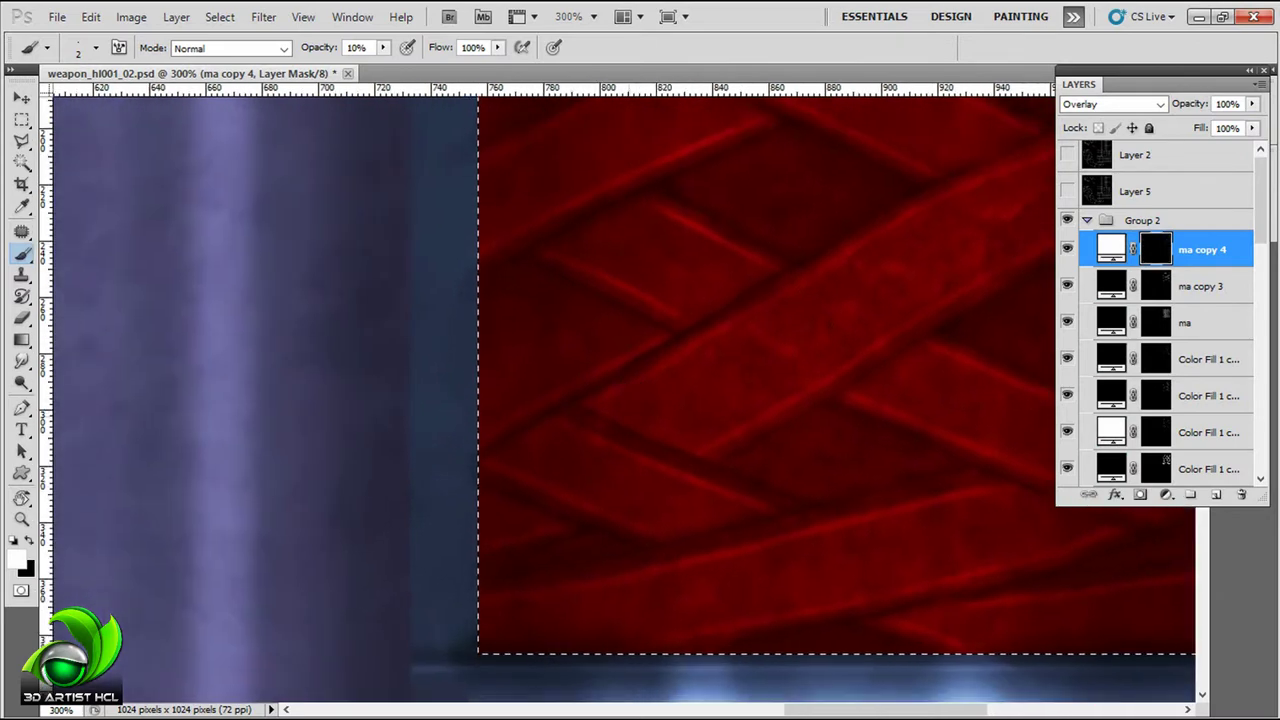
pyautogui.moveTo(600, 400)
pyautogui.mouseDown()
pyautogui.moveTo(545, 412)
pyautogui.moveTo(615, 450)
pyautogui.mouseUp()
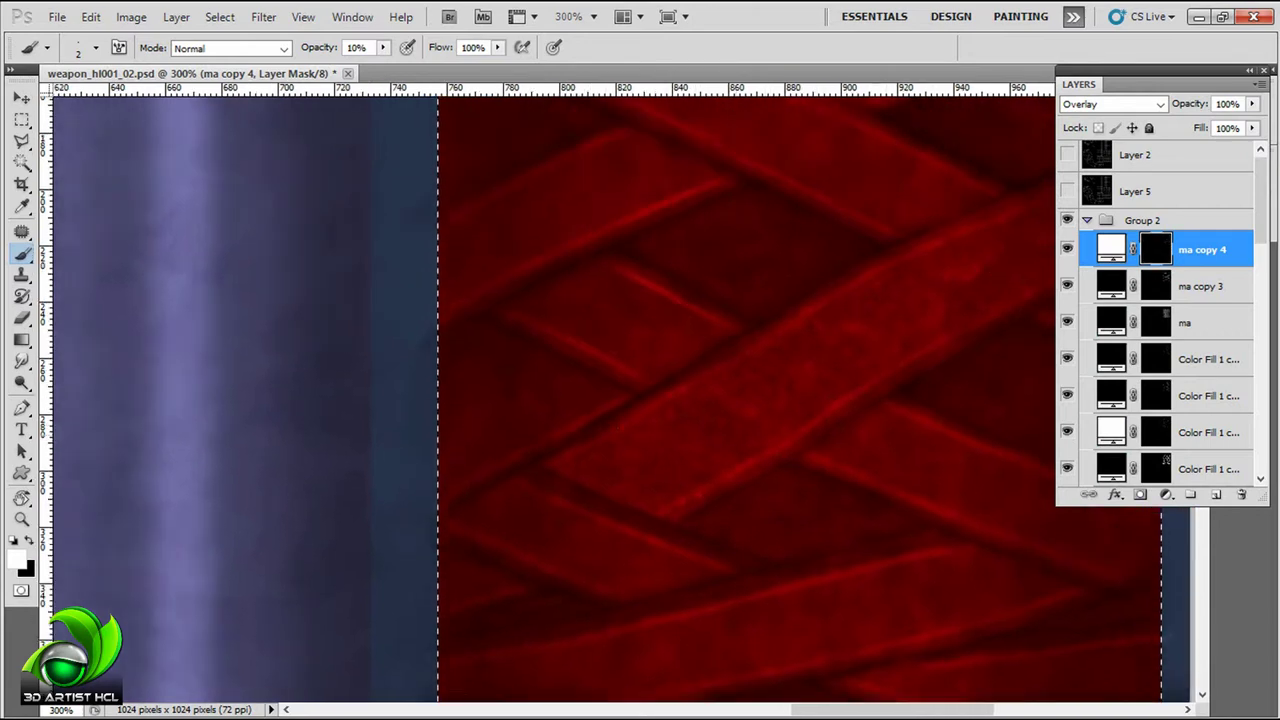
pyautogui.moveTo(600, 400); pyautogui.dragTo(473, 400)
pyautogui.moveTo(600, 400); pyautogui.dragTo(486, 400)
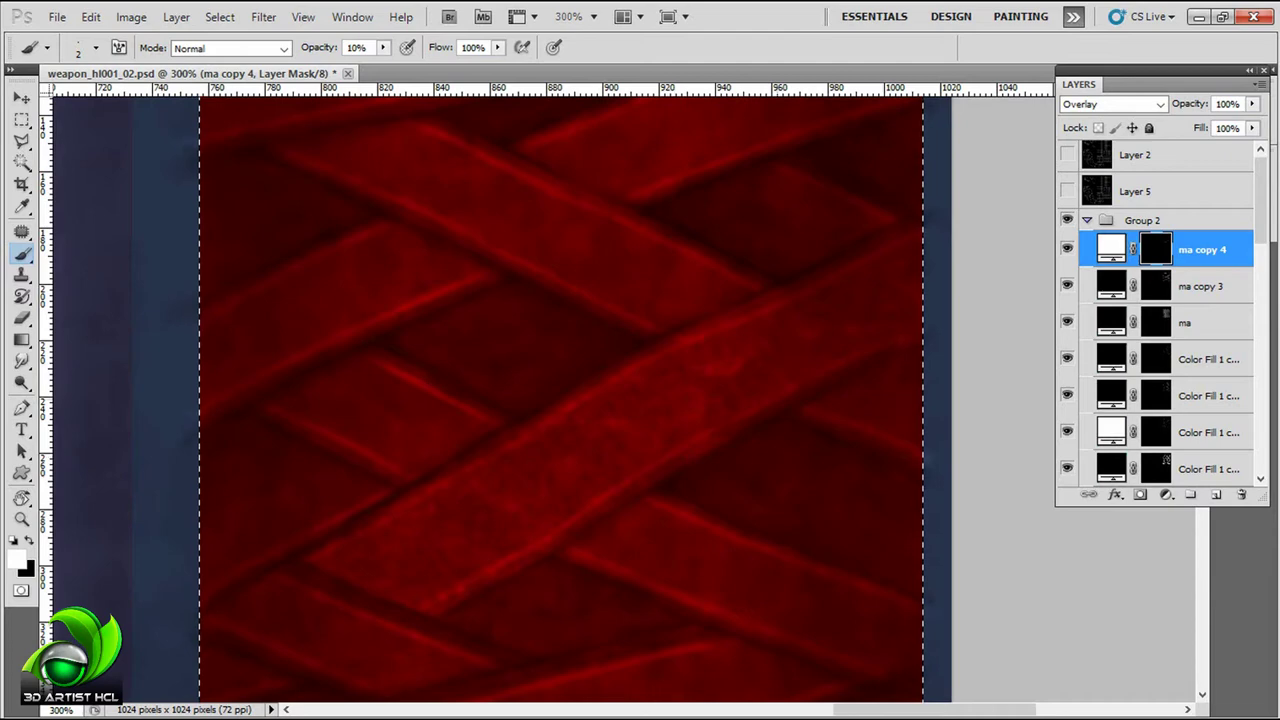
pyautogui.moveTo(600, 400); pyautogui.dragTo(527, 400)
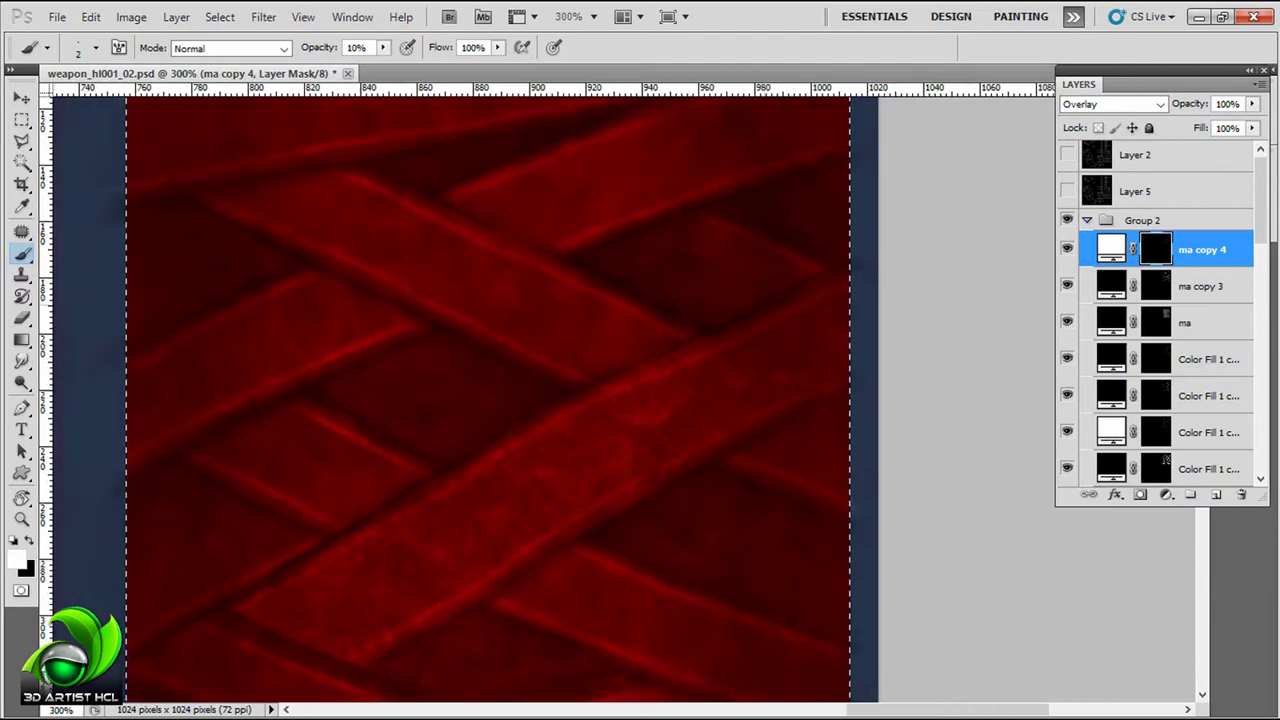
pyautogui.moveTo(694, 277); pyautogui.dragTo(822, 277)
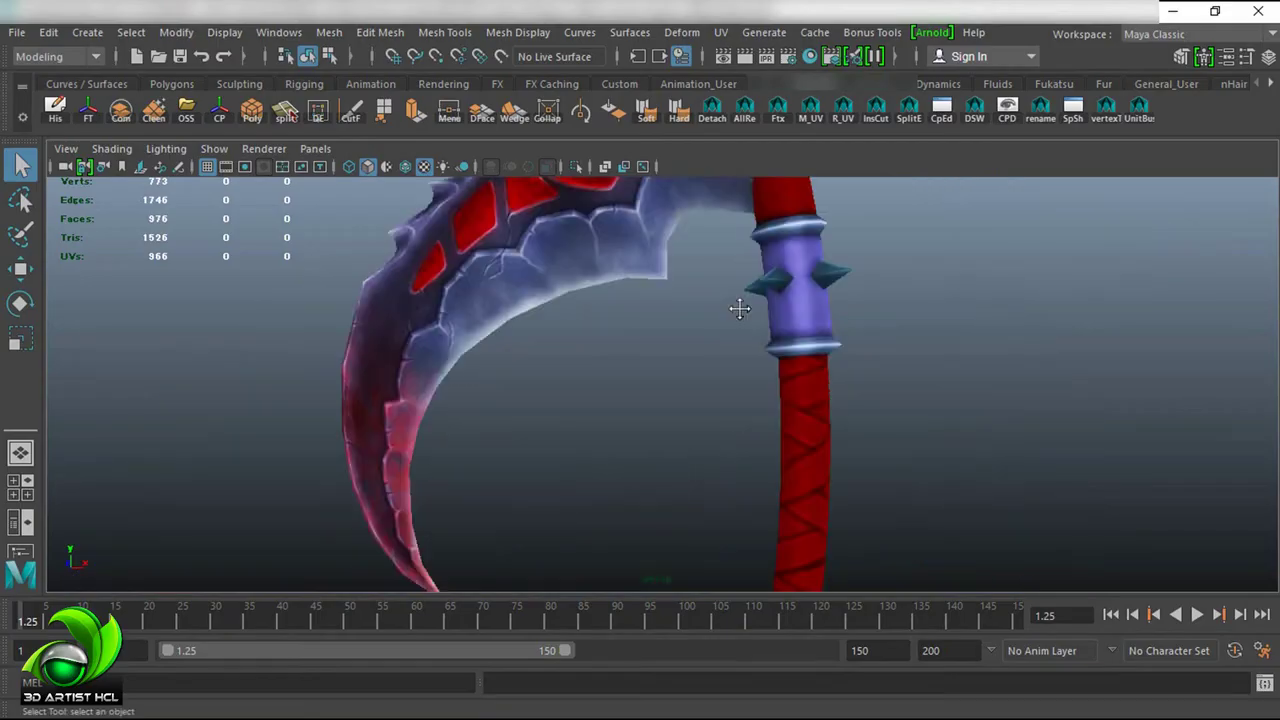
pyautogui.moveTo(737, 306)
pyautogui.mouseDown()
pyautogui.moveTo(874, 289)
pyautogui.moveTo(983, 374)
pyautogui.moveTo(872, 330)
pyautogui.moveTo(806, 257)
pyautogui.moveTo(631, 323)
pyautogui.moveTo(810, 284)
pyautogui.moveTo(1123, 254)
pyautogui.moveTo(863, 260)
pyautogui.mouseUp()
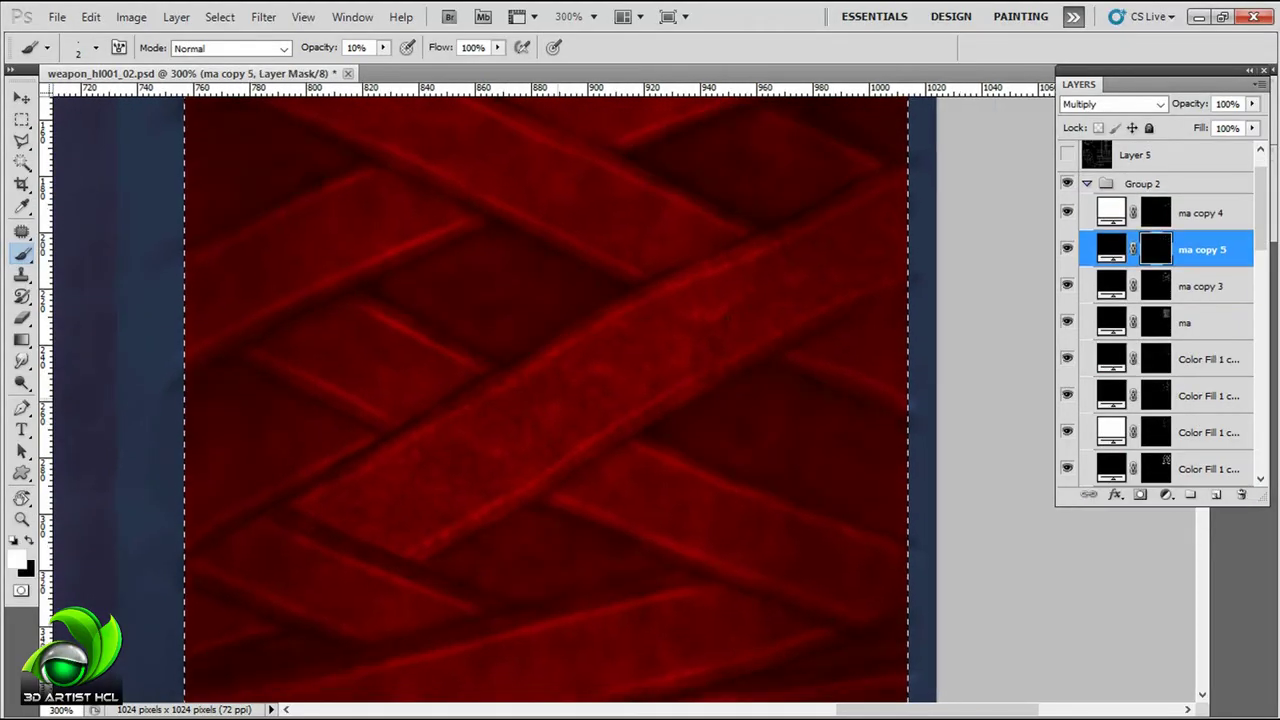
# Step: At 5% brush opacity, deepen the shading between strands on the ma copy 5 mask
pyautogui.press('0')
pyautogui.press('5')
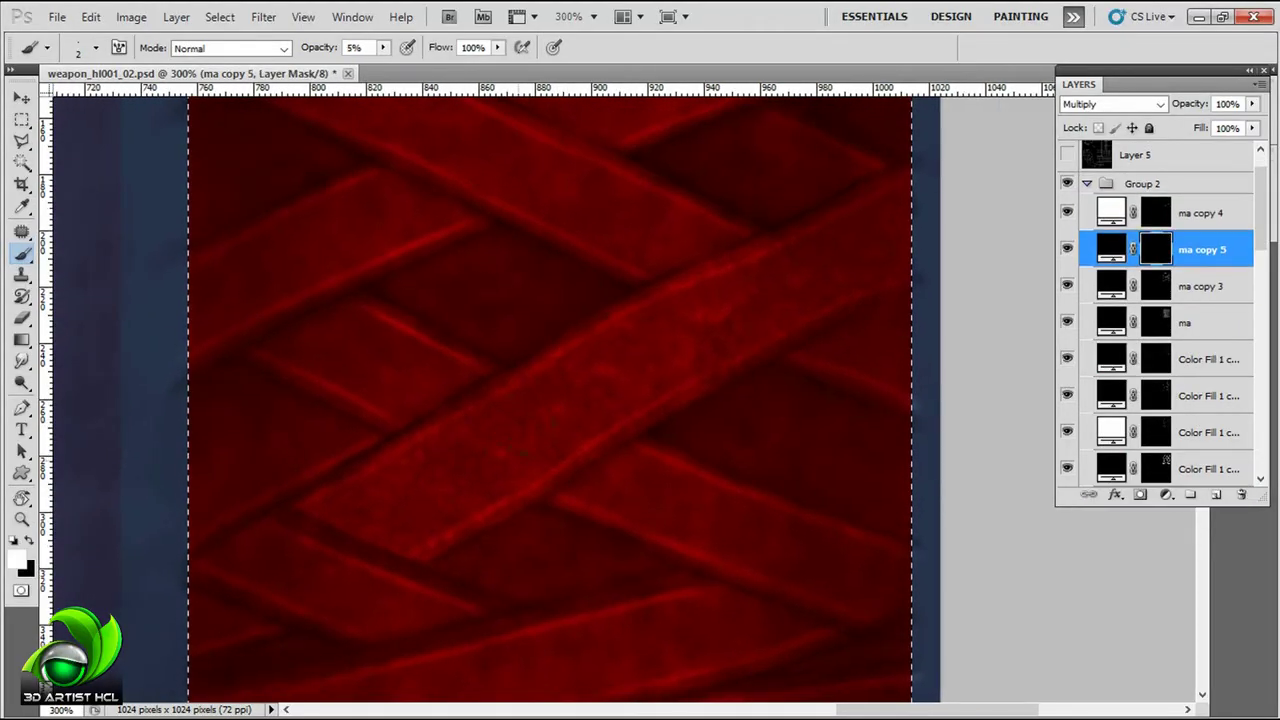
pyautogui.hscroll(-2, 550, 400)
pyautogui.hscroll(1, 584, 460)
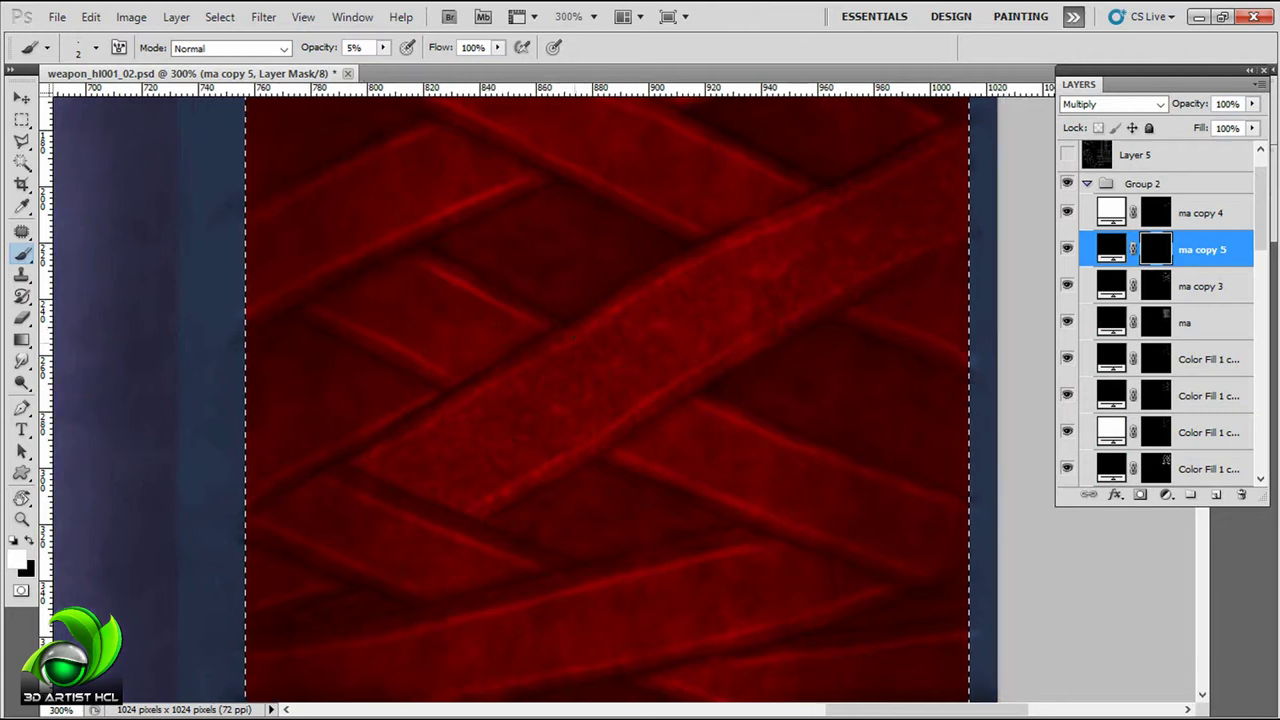
pyautogui.hscroll(2, 737, 305)
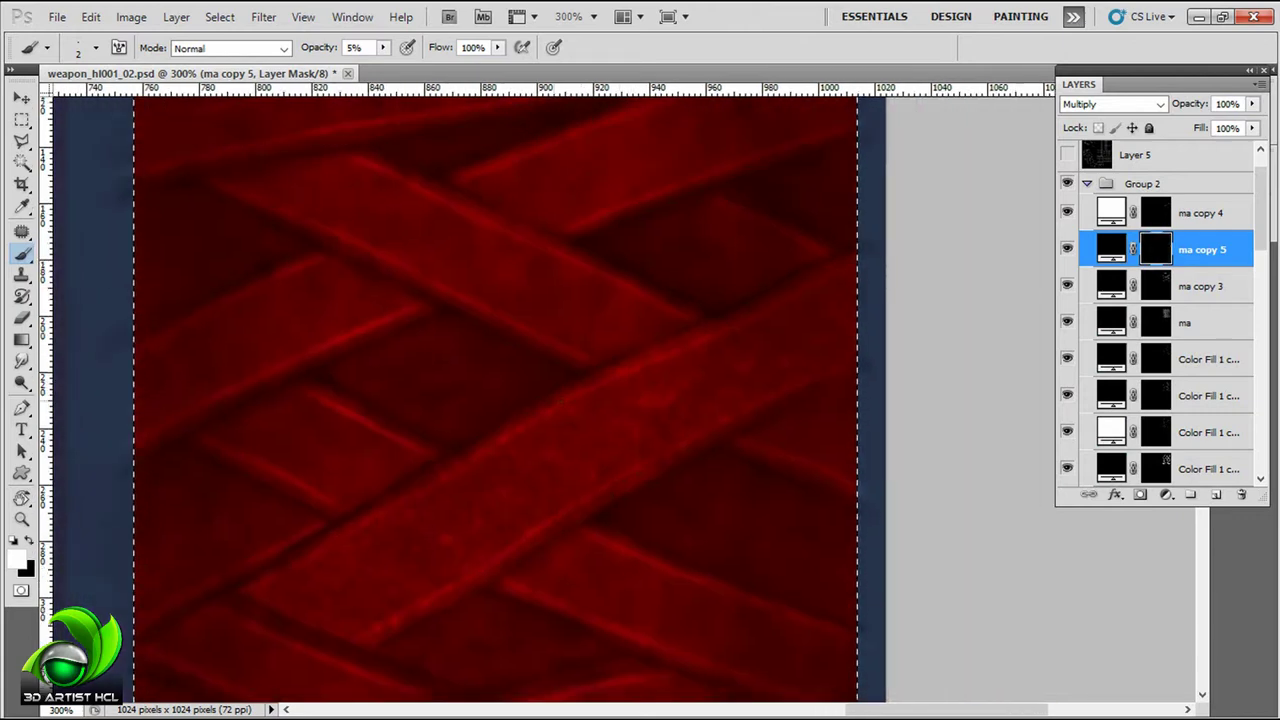
pyautogui.hscroll(1, 606, 323)
pyautogui.hscroll(-2, 606, 323)
# Step: Switch to the ma copy 4 overlay mask and paint further highlights across the grip
pyautogui.hotkey('alt', ']')
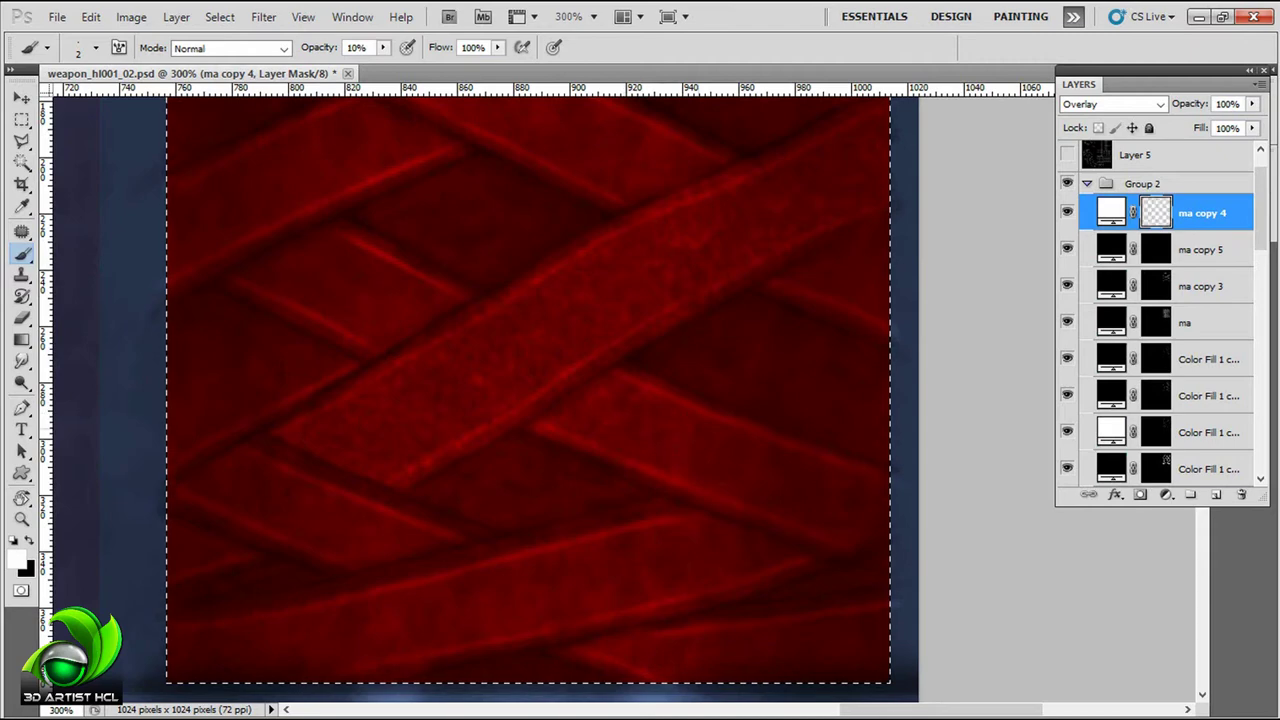
pyautogui.moveTo(530, 390)
pyautogui.mouseDown()
pyautogui.moveTo(495, 365)
pyautogui.moveTo(790, 440)
pyautogui.mouseUp()
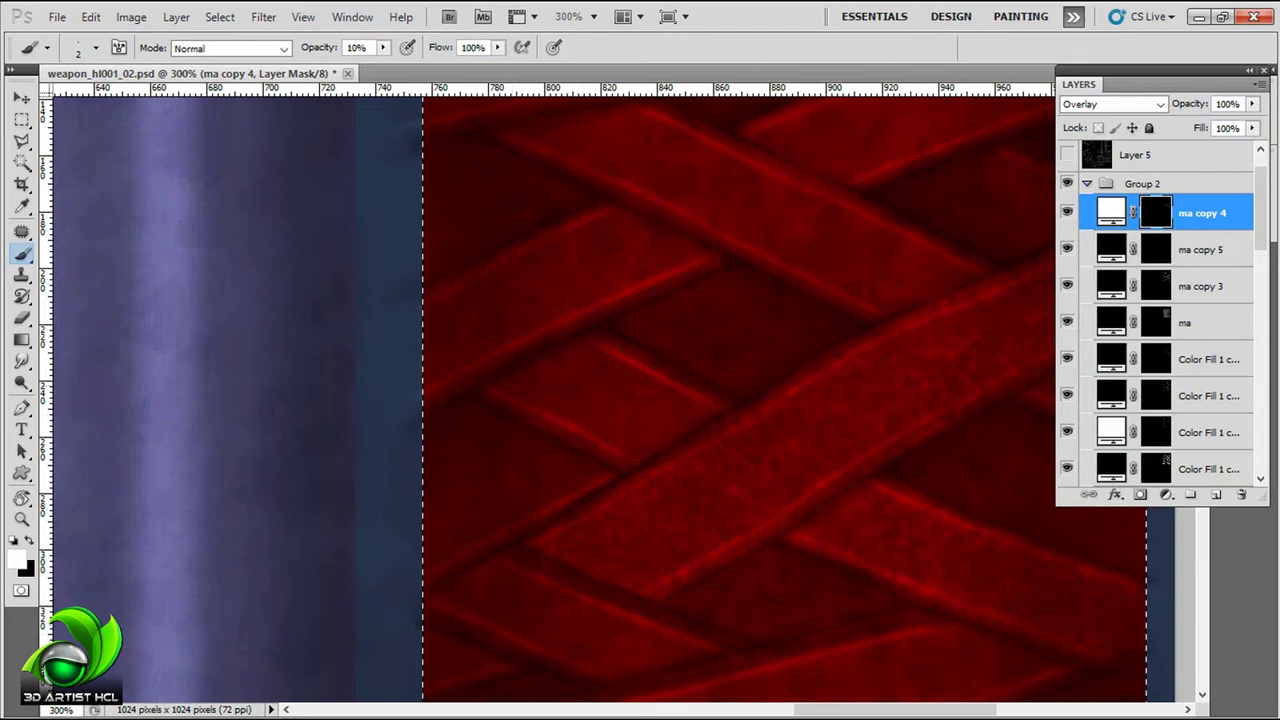
pyautogui.moveTo(854, 220)
pyautogui.mouseDown()
pyautogui.moveTo(731, 217)
pyautogui.moveTo(784, 217)
pyautogui.mouseUp()
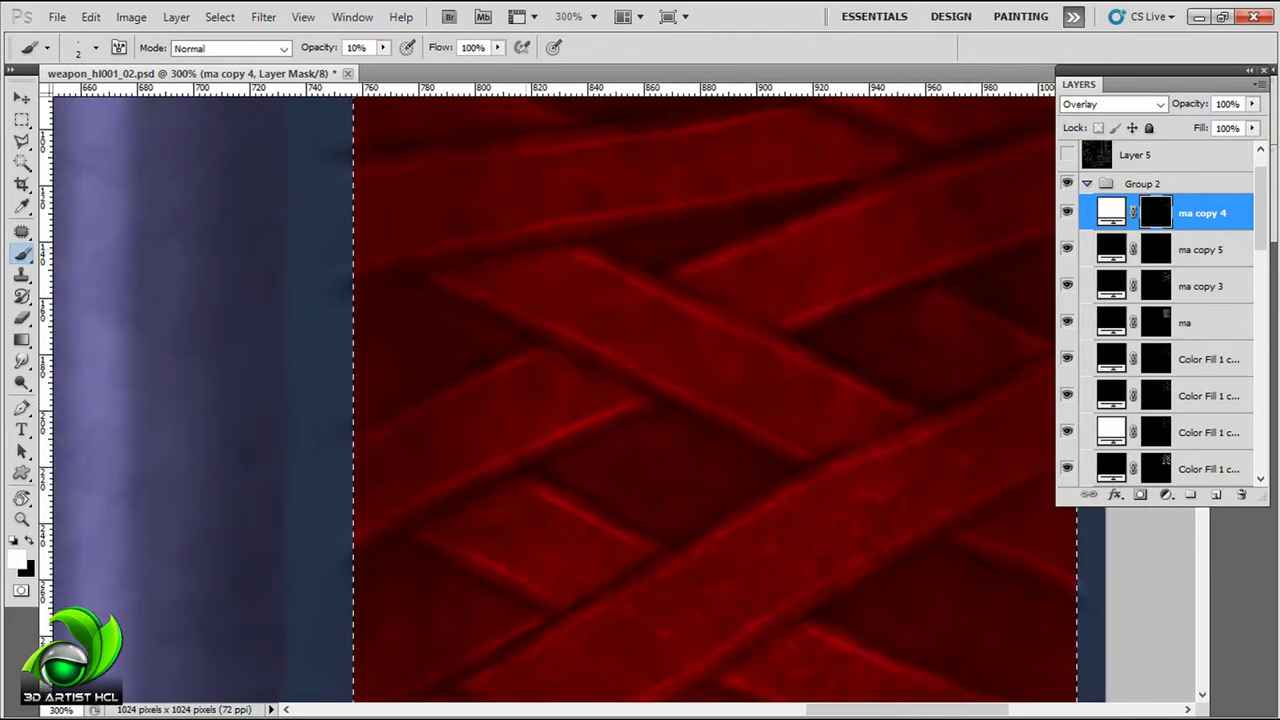
pyautogui.moveTo(608, 358); pyautogui.dragTo(482, 360)
pyautogui.moveTo(730, 357); pyautogui.dragTo(685, 357)
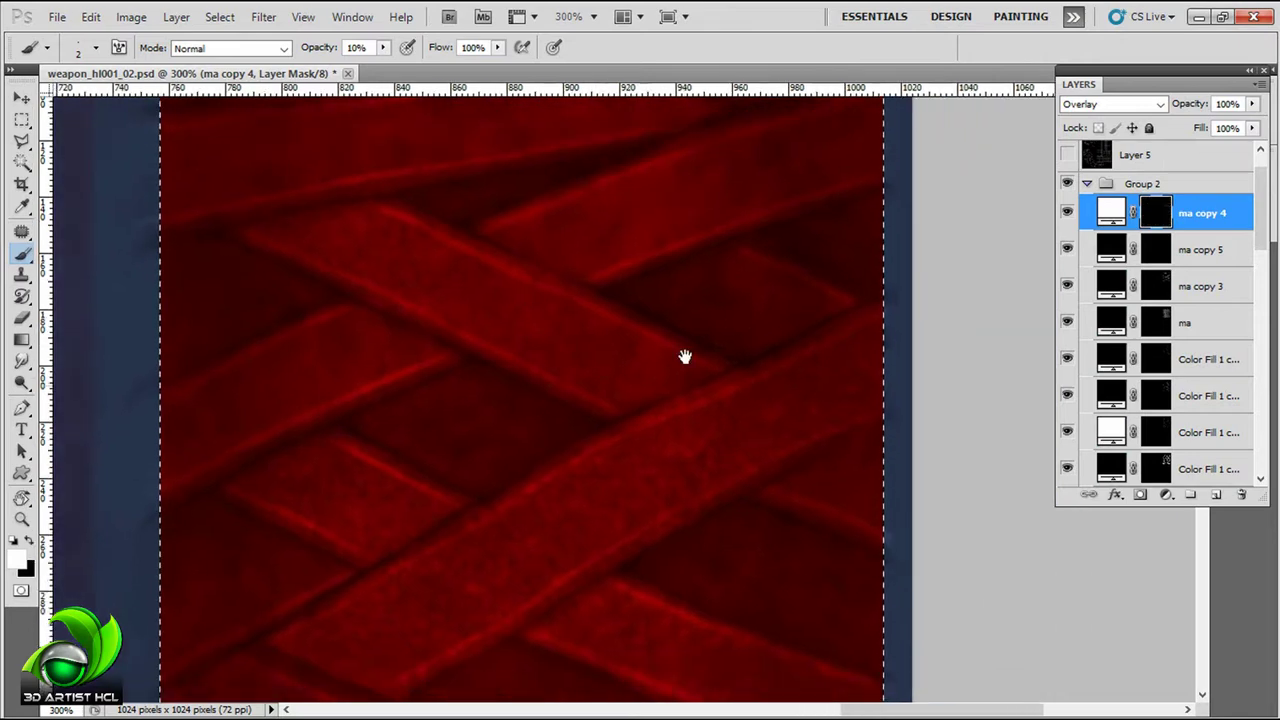
# Step: Zoom in twice on the woven grip and work across it from left to right edge
pyautogui.hotkey('ctrl', '+')
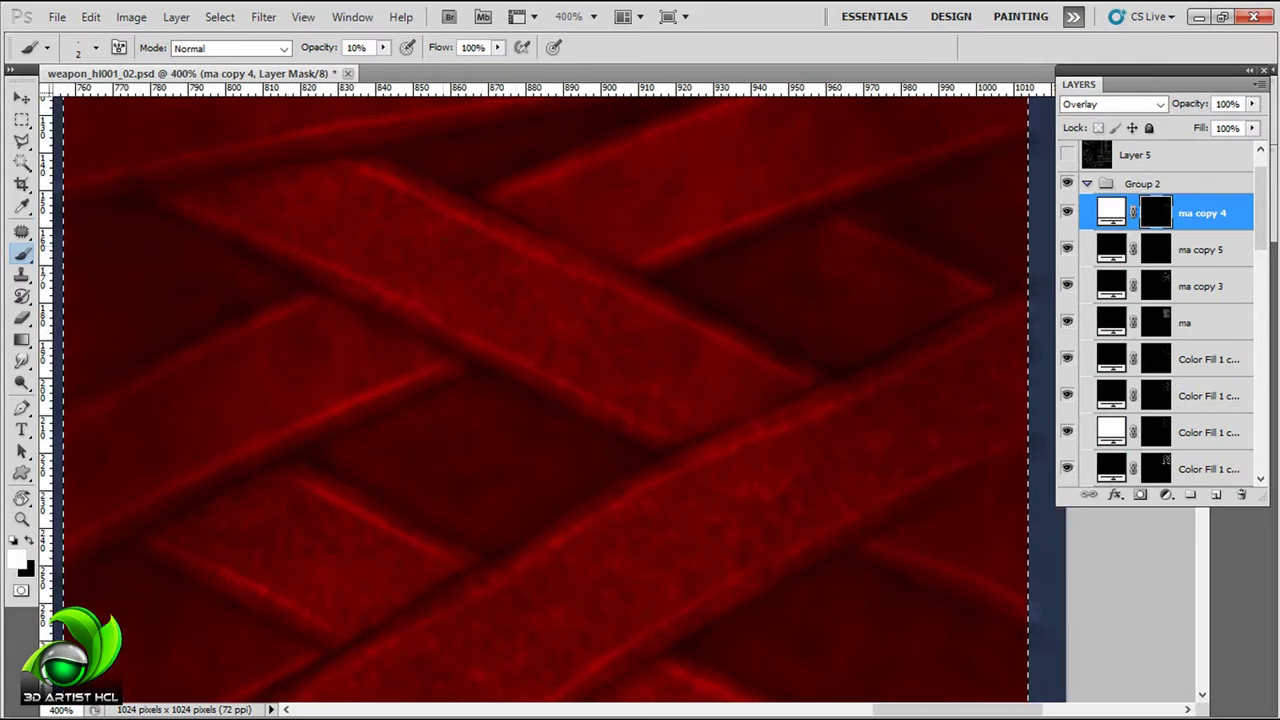
pyautogui.moveTo(598, 229); pyautogui.dragTo(557, 249)
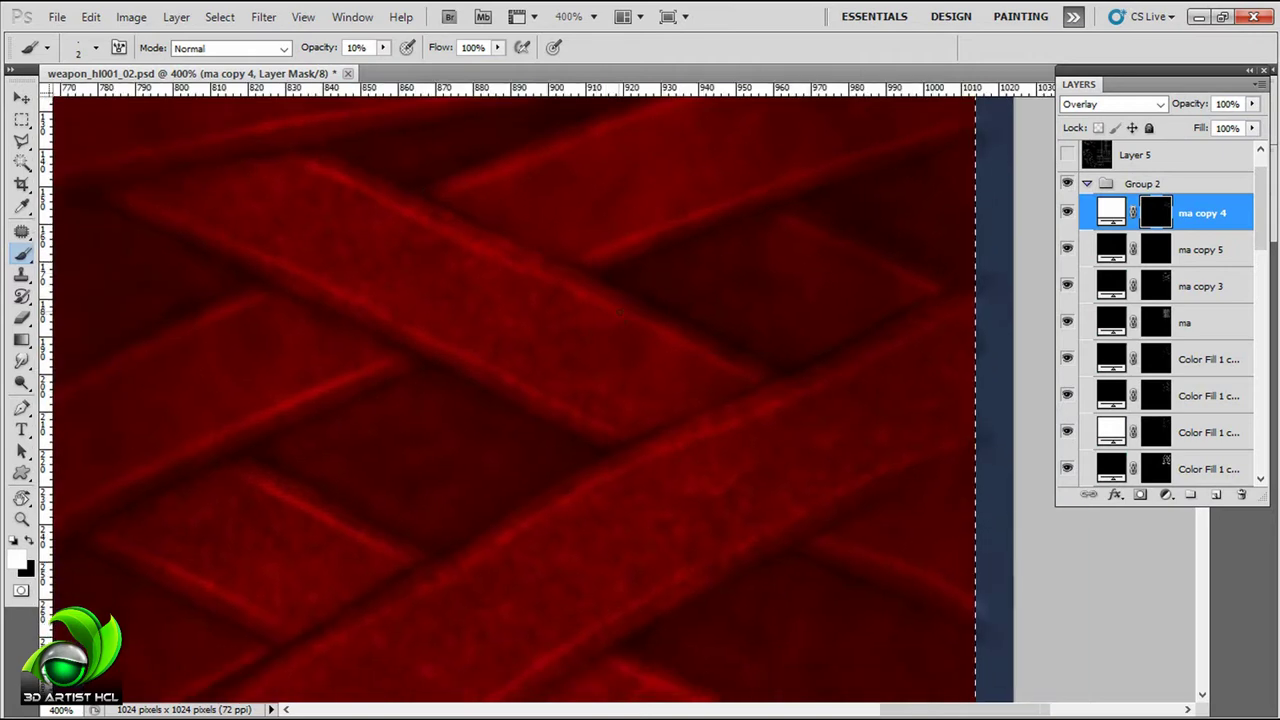
pyautogui.hotkey('ctrl', '+')
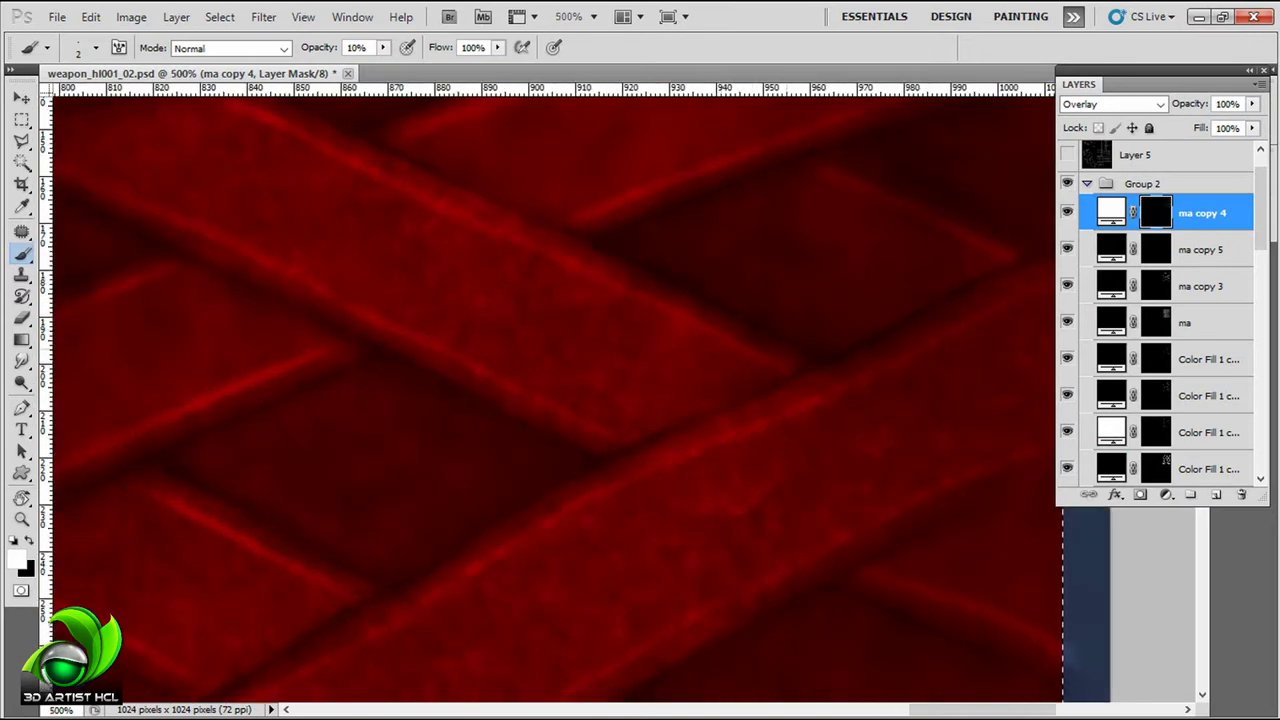
pyautogui.moveTo(175, 300); pyautogui.dragTo(496, 301)
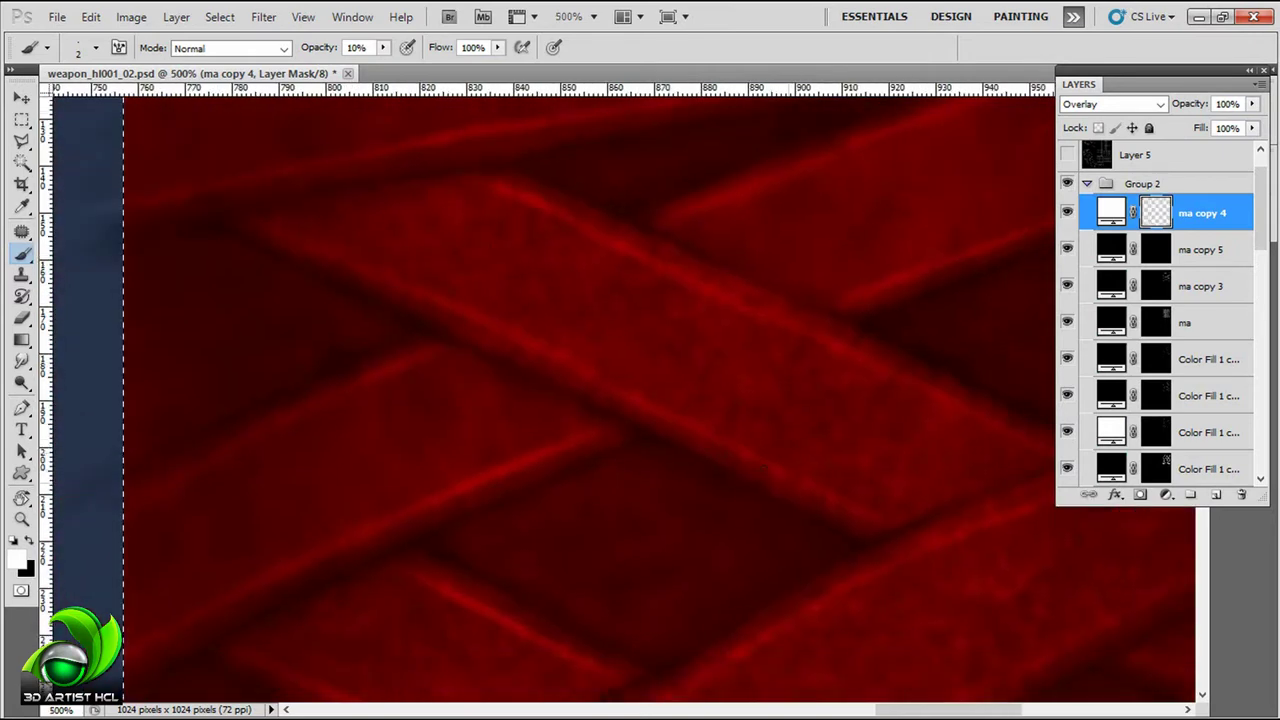
pyautogui.moveTo(1050, 262); pyautogui.dragTo(745, 356)
pyautogui.moveTo(550, 400); pyautogui.dragTo(500, 402)
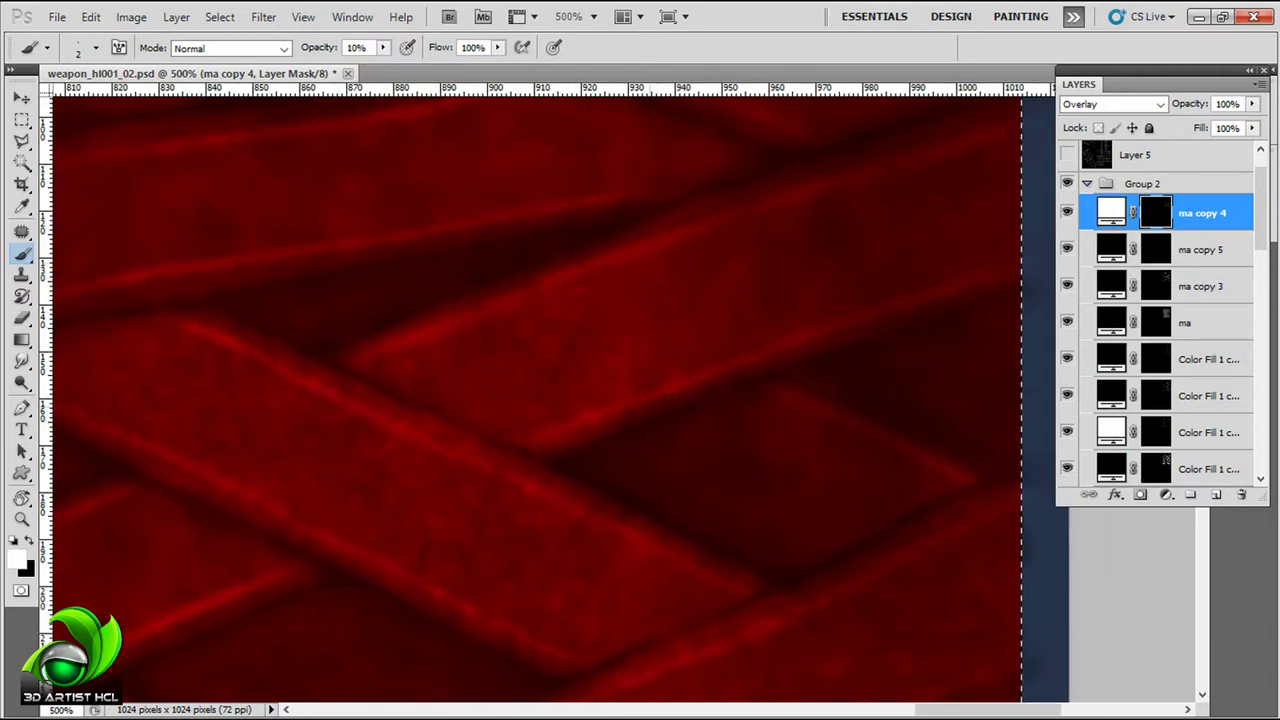
pyautogui.moveTo(550, 400); pyautogui.dragTo(524, 450)
pyautogui.moveTo(836, 290); pyautogui.dragTo(794, 333)
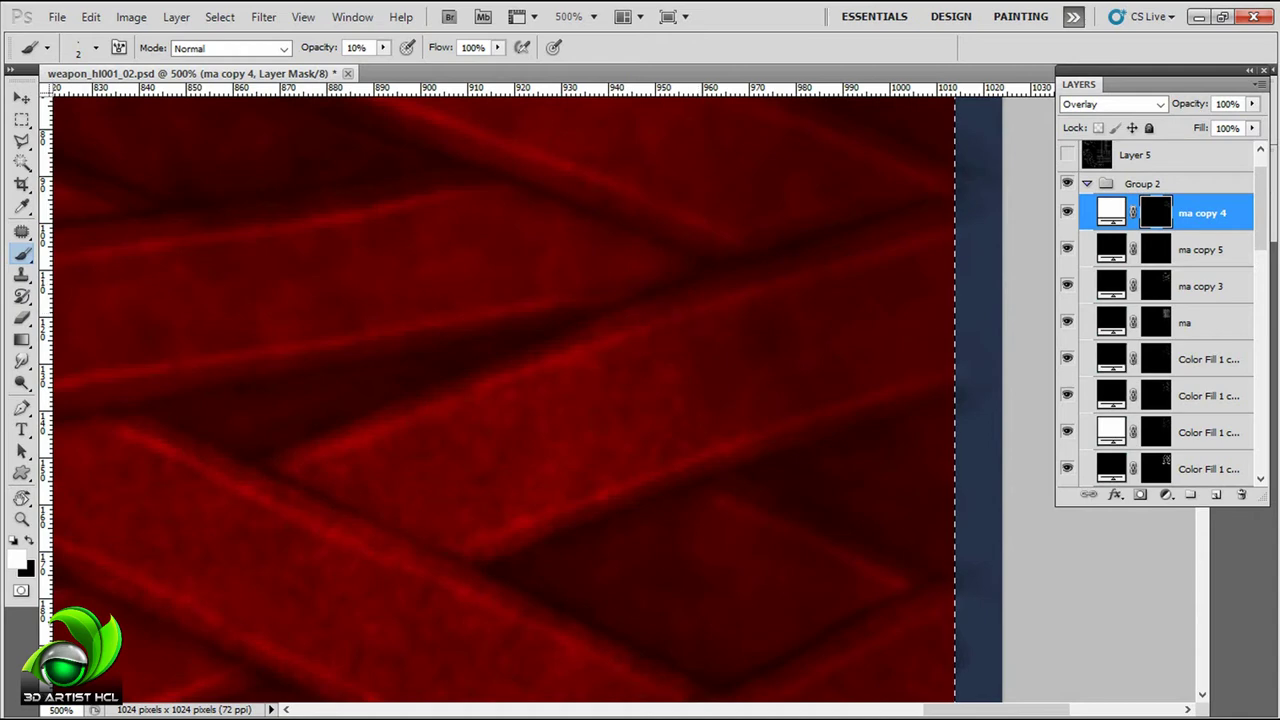
pyautogui.moveTo(550, 400)
pyautogui.mouseDown()
pyautogui.moveTo(532, 386)
pyautogui.moveTo(470, 415)
pyautogui.mouseUp()
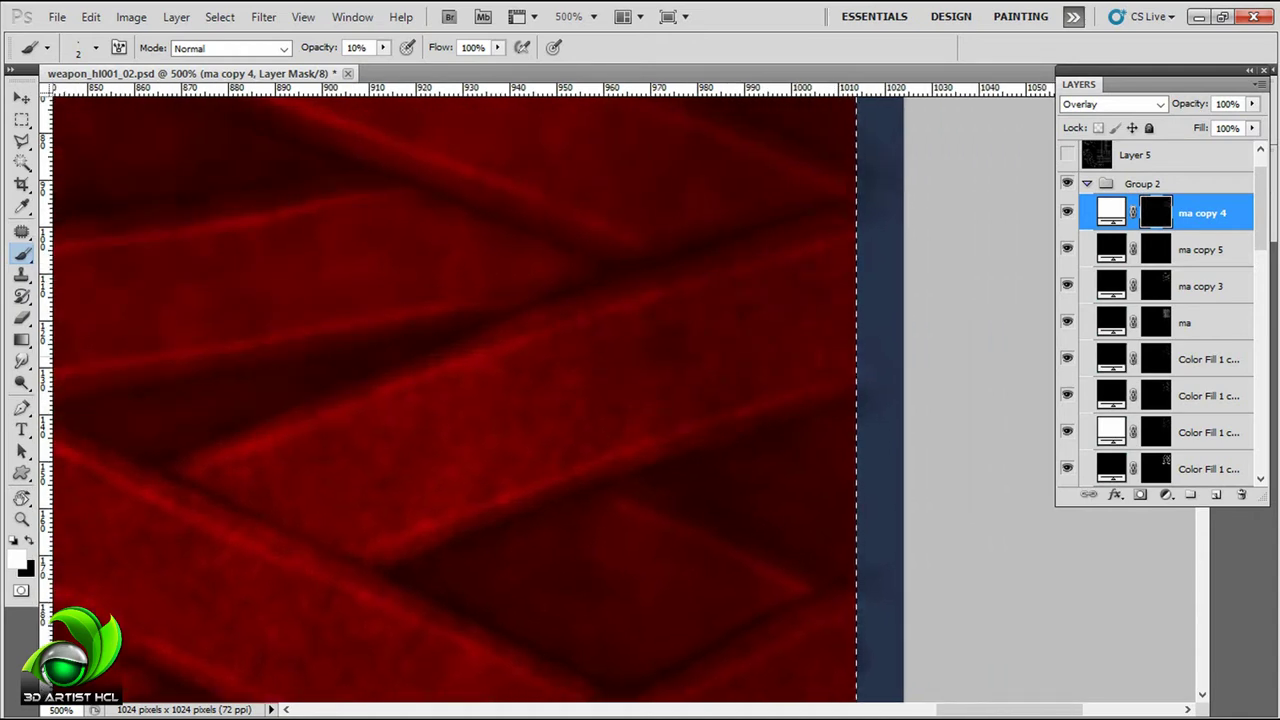
pyautogui.moveTo(550, 400); pyautogui.dragTo(712, 400)
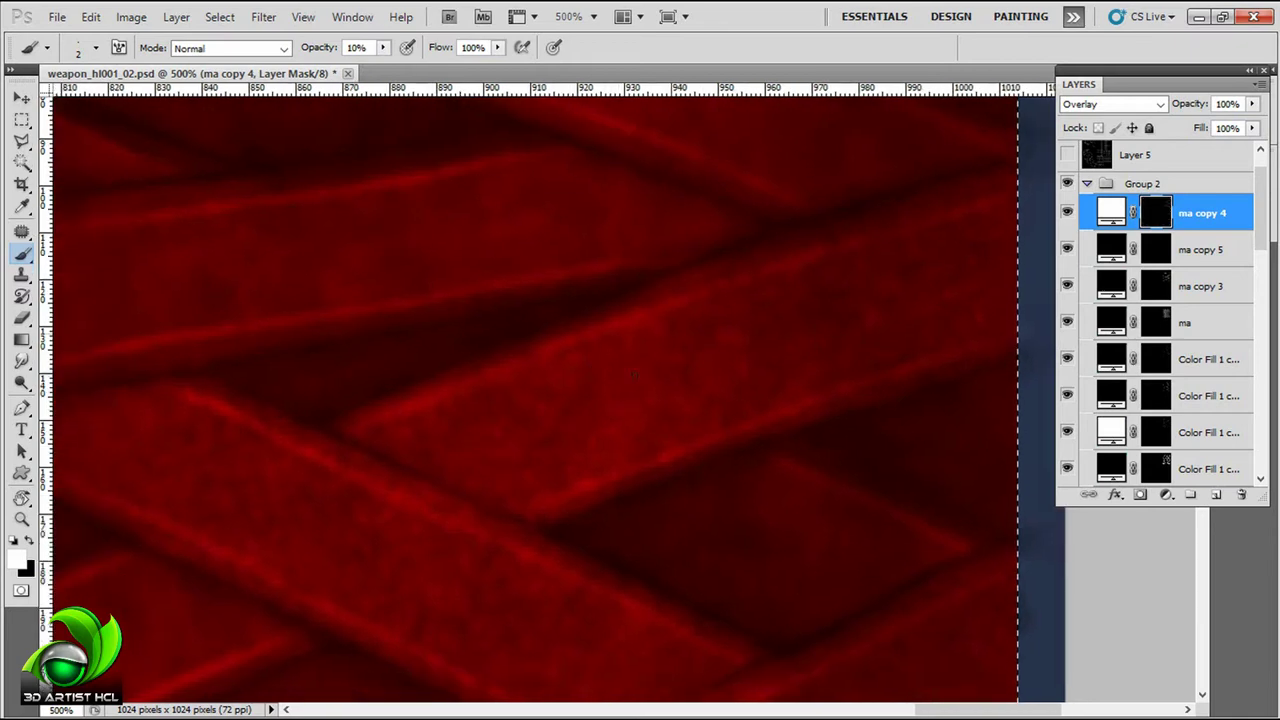
pyautogui.moveTo(356, 369); pyautogui.dragTo(786, 369)
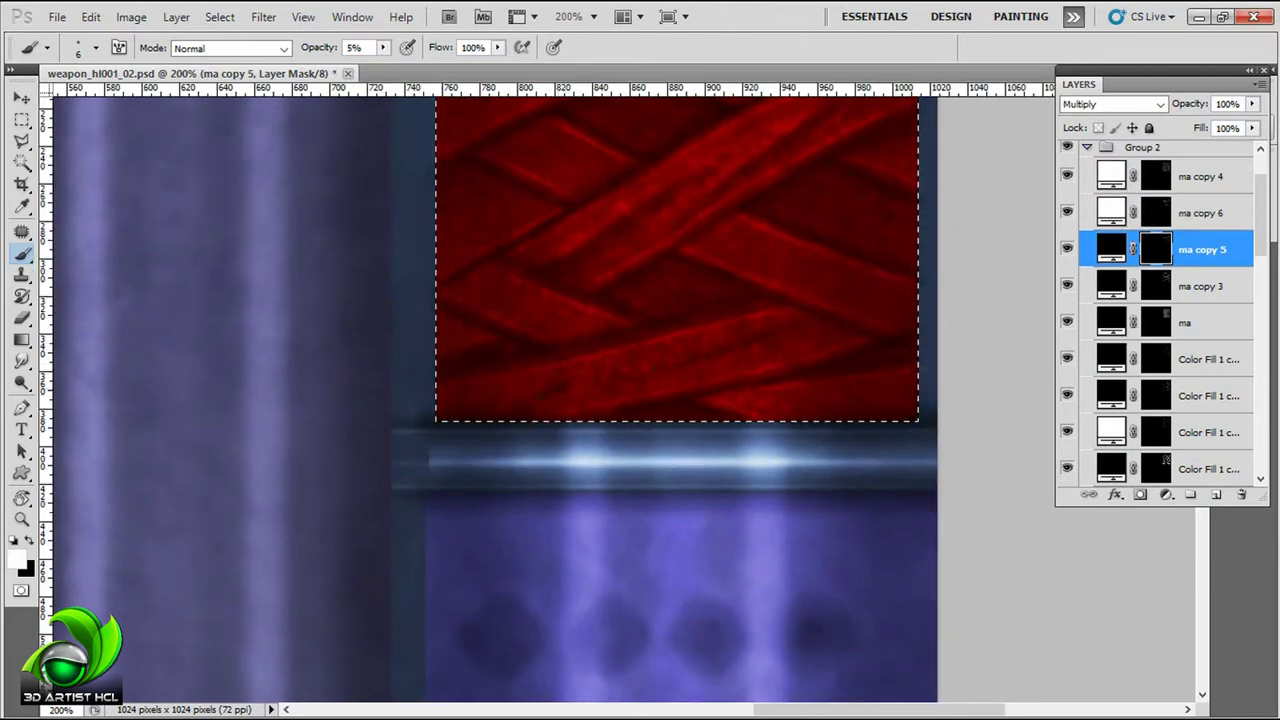
# Step: On the ma copy 6 overlay, rotate the view along the diagonal strands and paint highlights
pyautogui.hotkey('alt', ']')
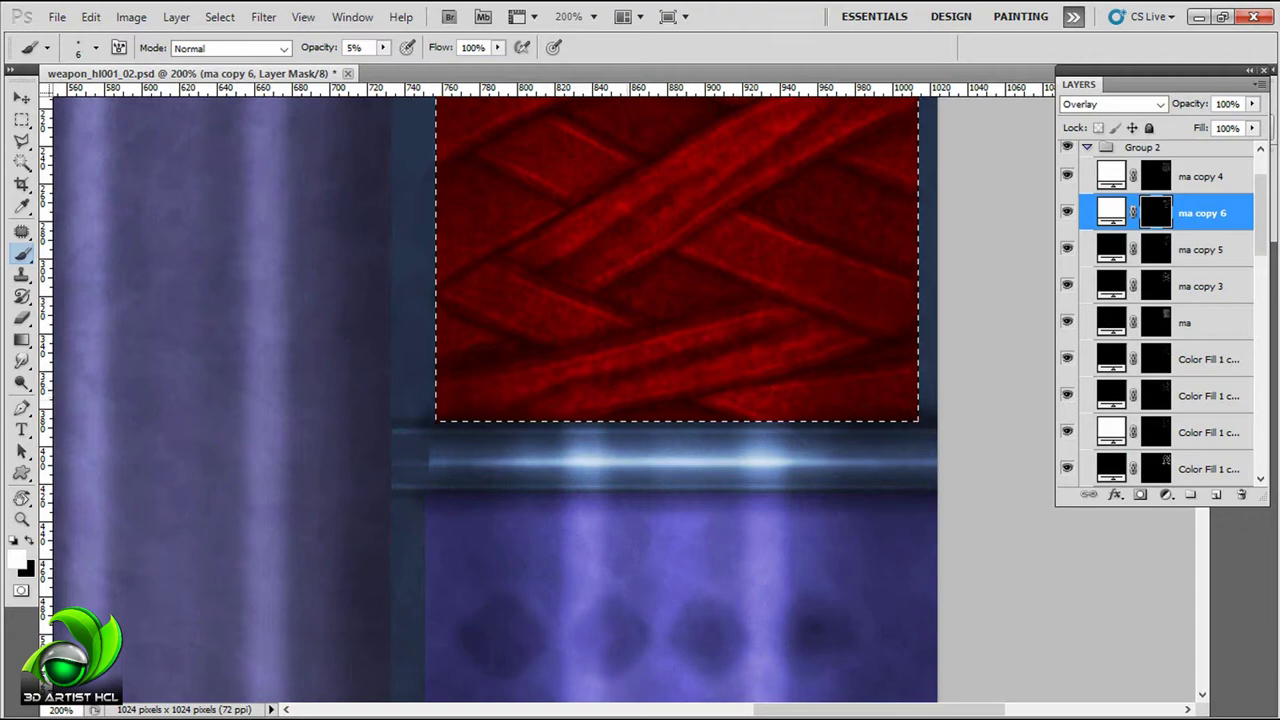
pyautogui.moveTo(885, 217); pyautogui.dragTo(770, 377)
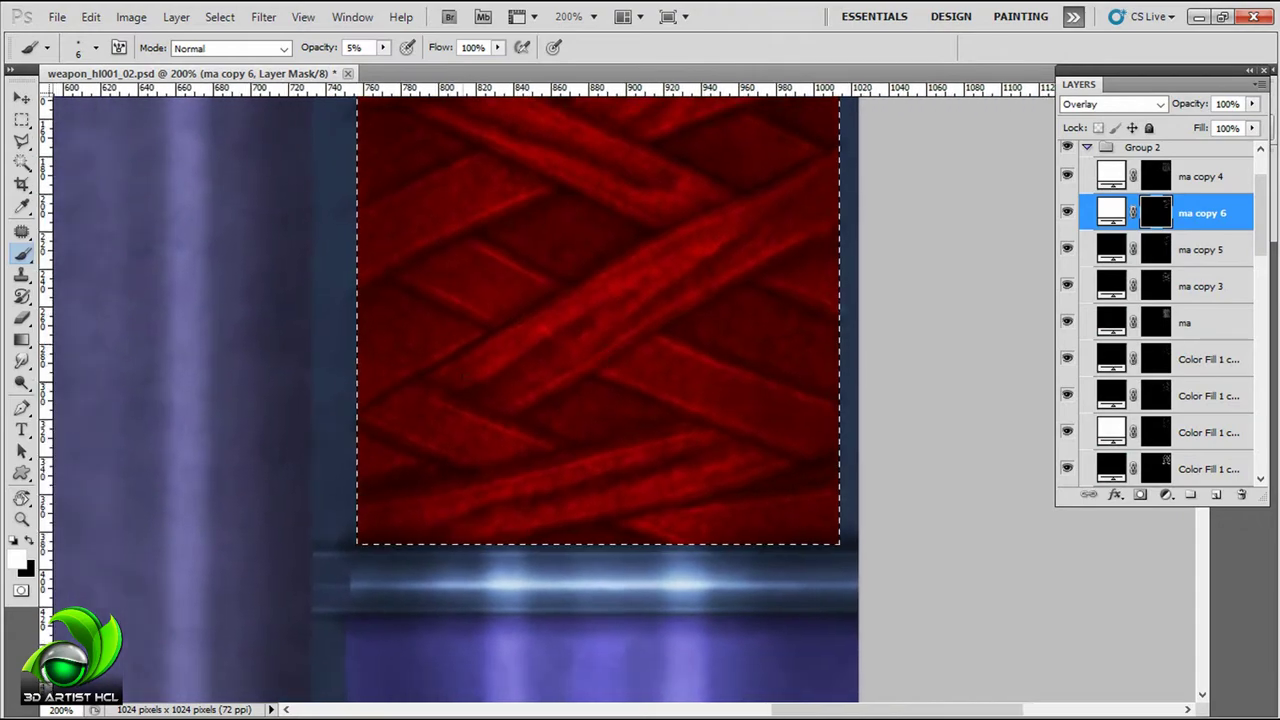
pyautogui.press('r')
pyautogui.moveTo(866, 240); pyautogui.dragTo(1175, 250)
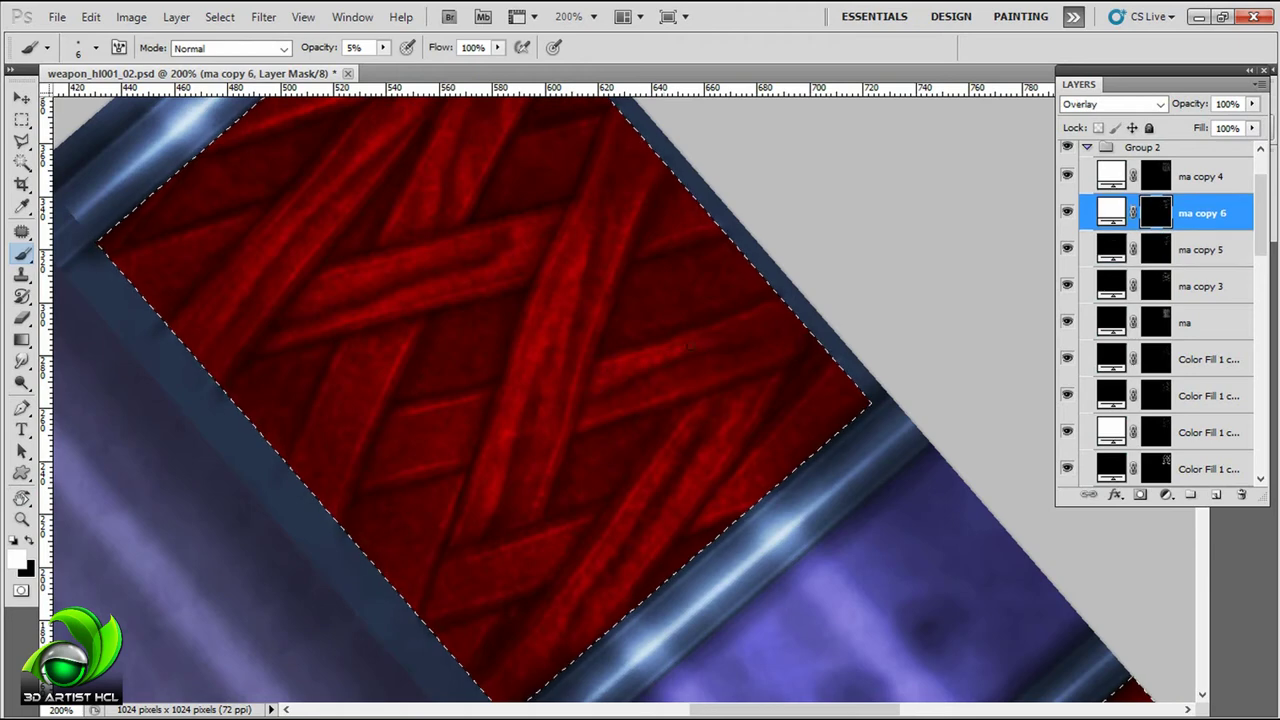
pyautogui.hotkey('alt', '[')
pyautogui.hotkey('ctrl', 'shift', 'd')
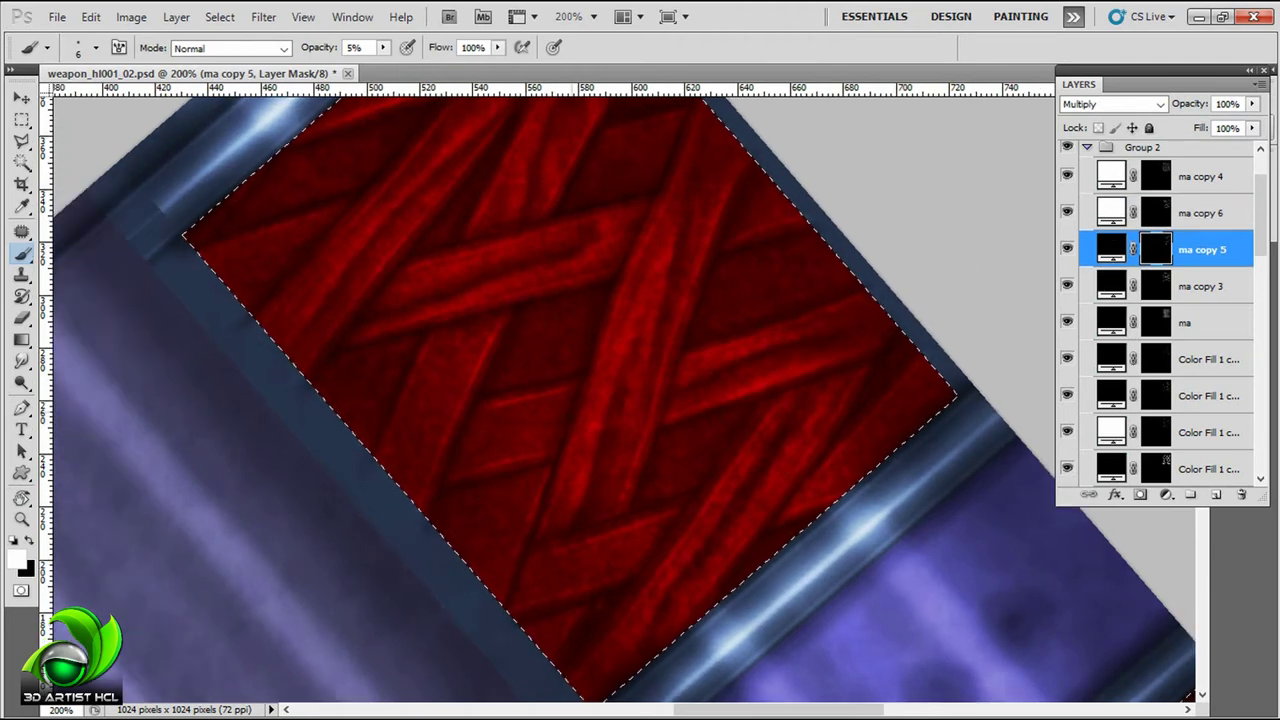
pyautogui.hotkey('alt', ']')
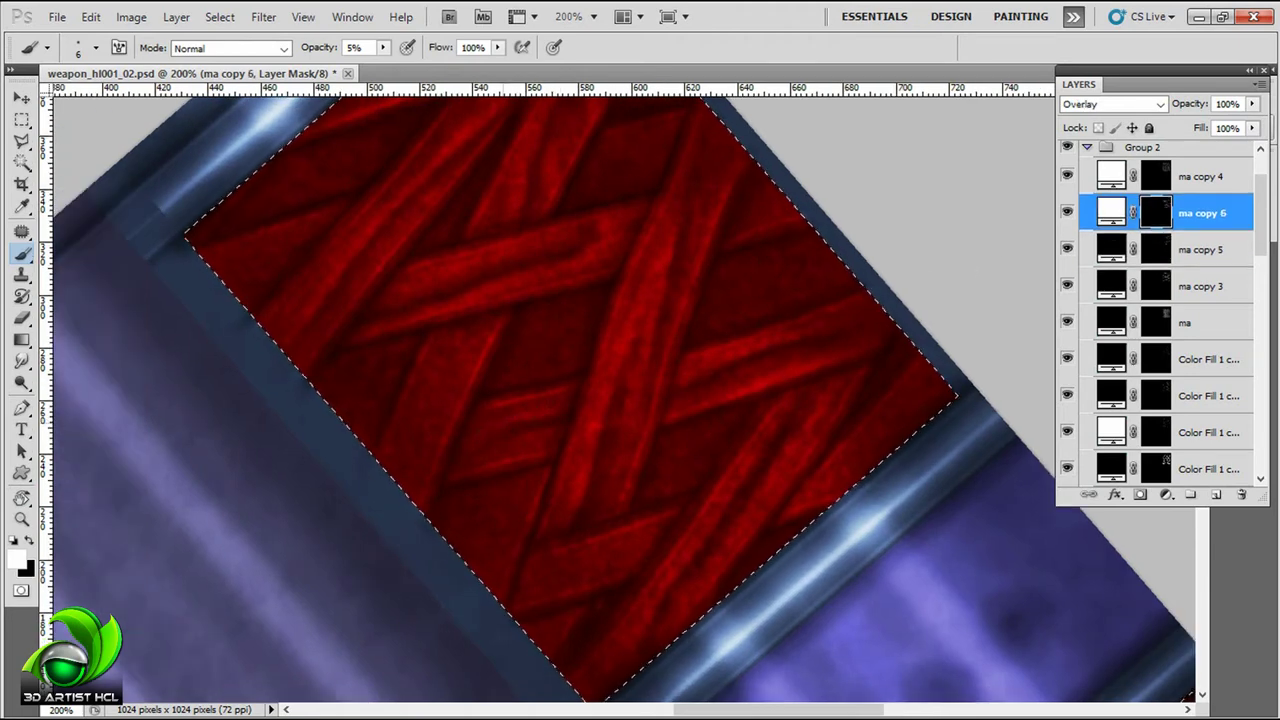
pyautogui.moveTo(700, 250); pyautogui.dragTo(517, 440)
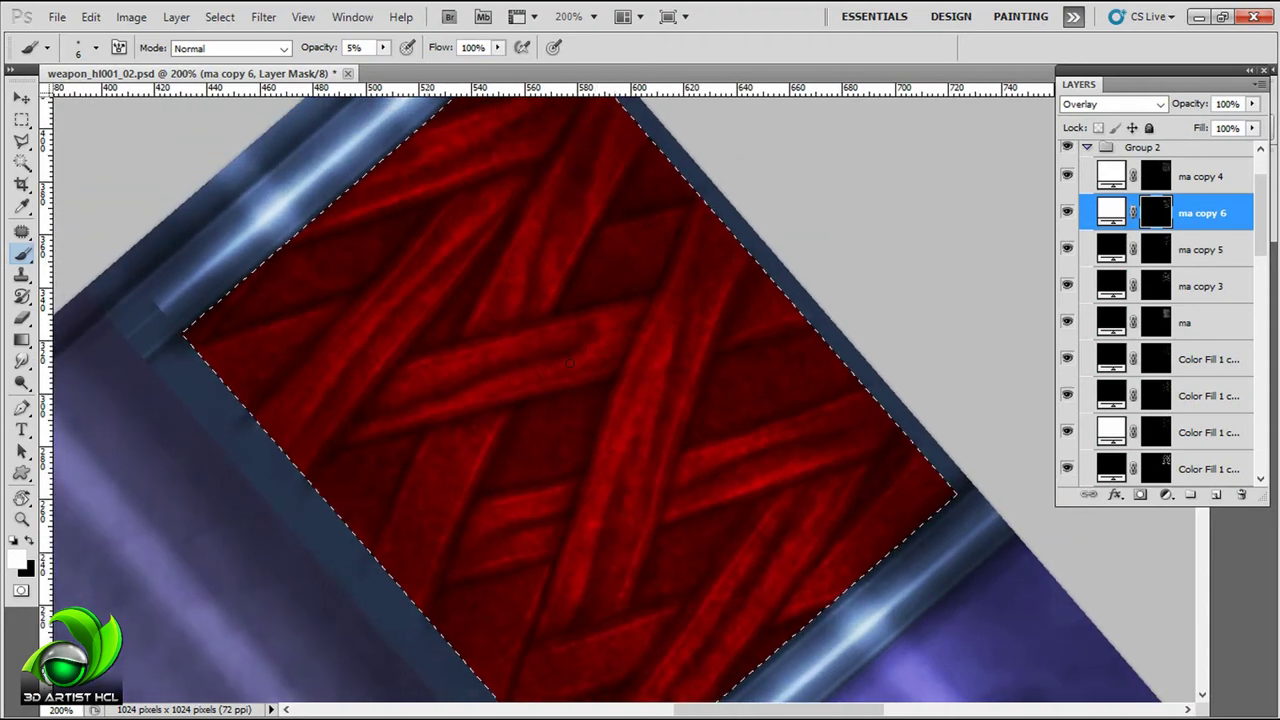
# Step: Switch to ma copy 5 multiply and darken the gaps between strands inside the panel outline
pyautogui.hotkey('alt', '[')
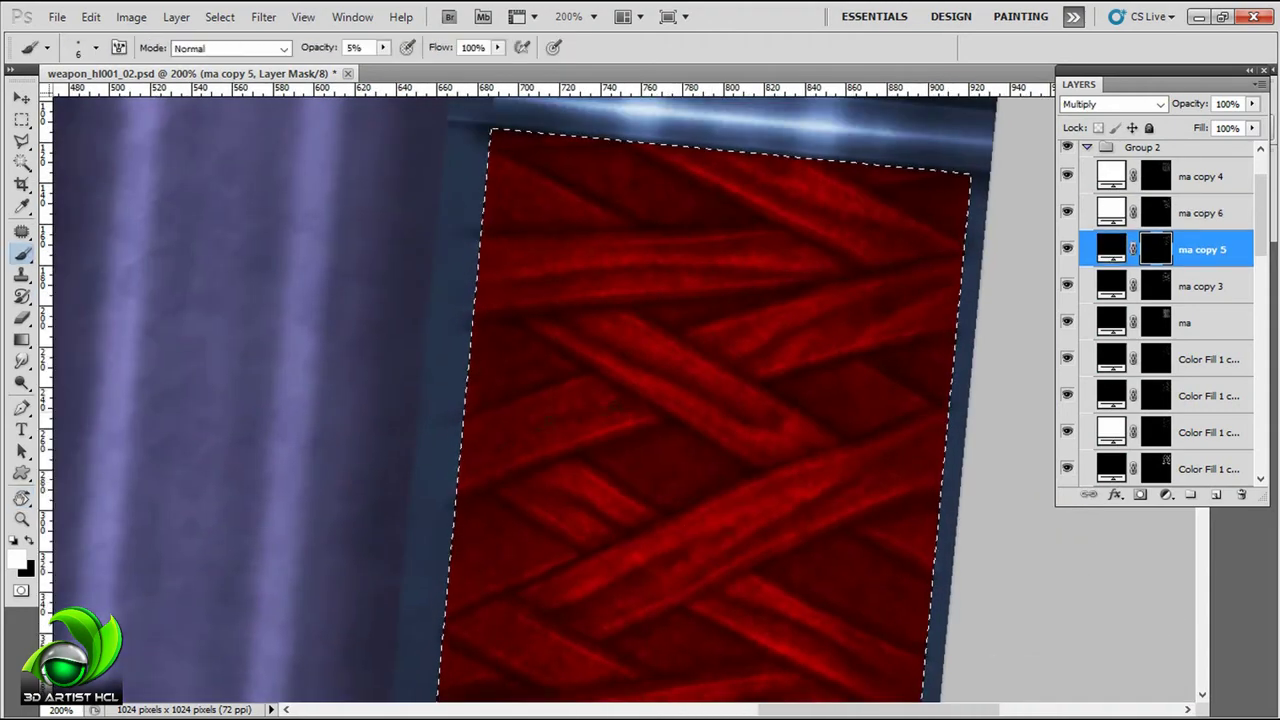
pyautogui.hotkey('alt', '[')
pyautogui.hotkey('alt', ']')
pyautogui.hotkey('alt', ']')
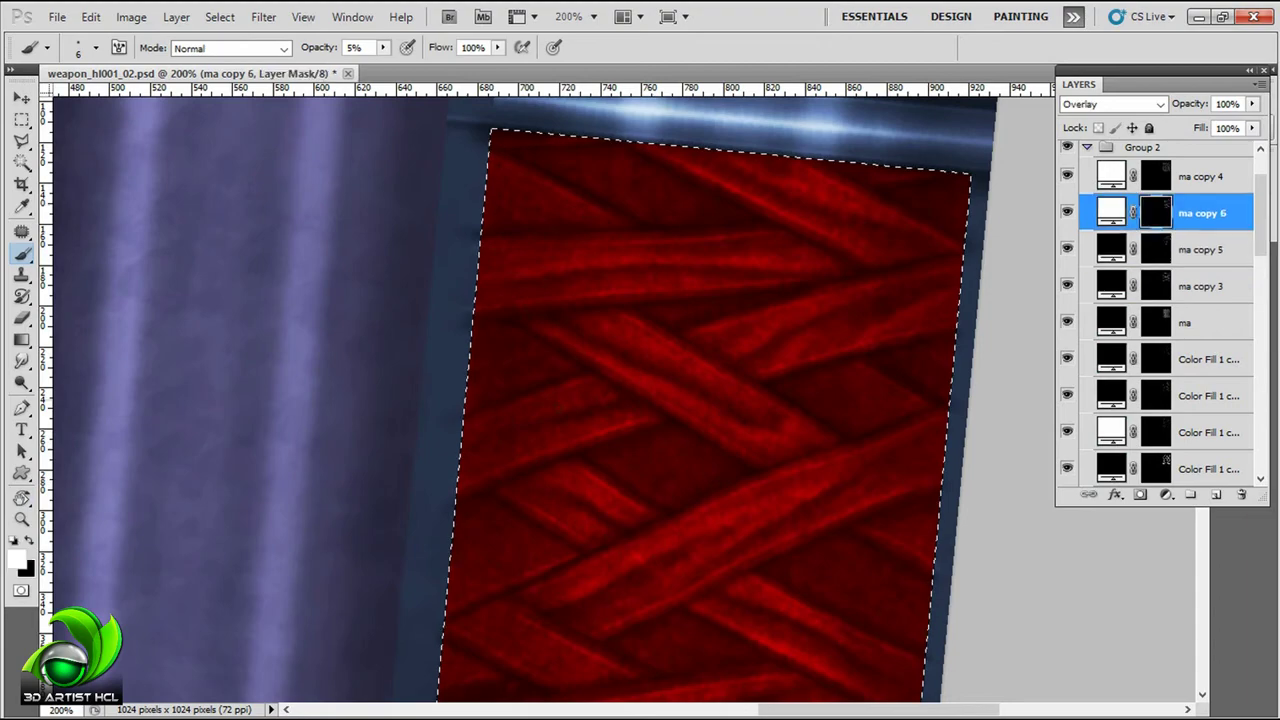
pyautogui.hotkey('ctrl', 'd')
pyautogui.hotkey('ctrl', 'shift', 'd')
pyautogui.moveTo(806, 400)
pyautogui.mouseDown()
pyautogui.moveTo(654, 277)
pyautogui.moveTo(643, 346)
pyautogui.mouseUp()
# Step: Zoom to 300% and shade the grip strands on the ma copy 5 and ma copy 6 masks, rotating the view
pyautogui.hotkey('ctrl', '+')
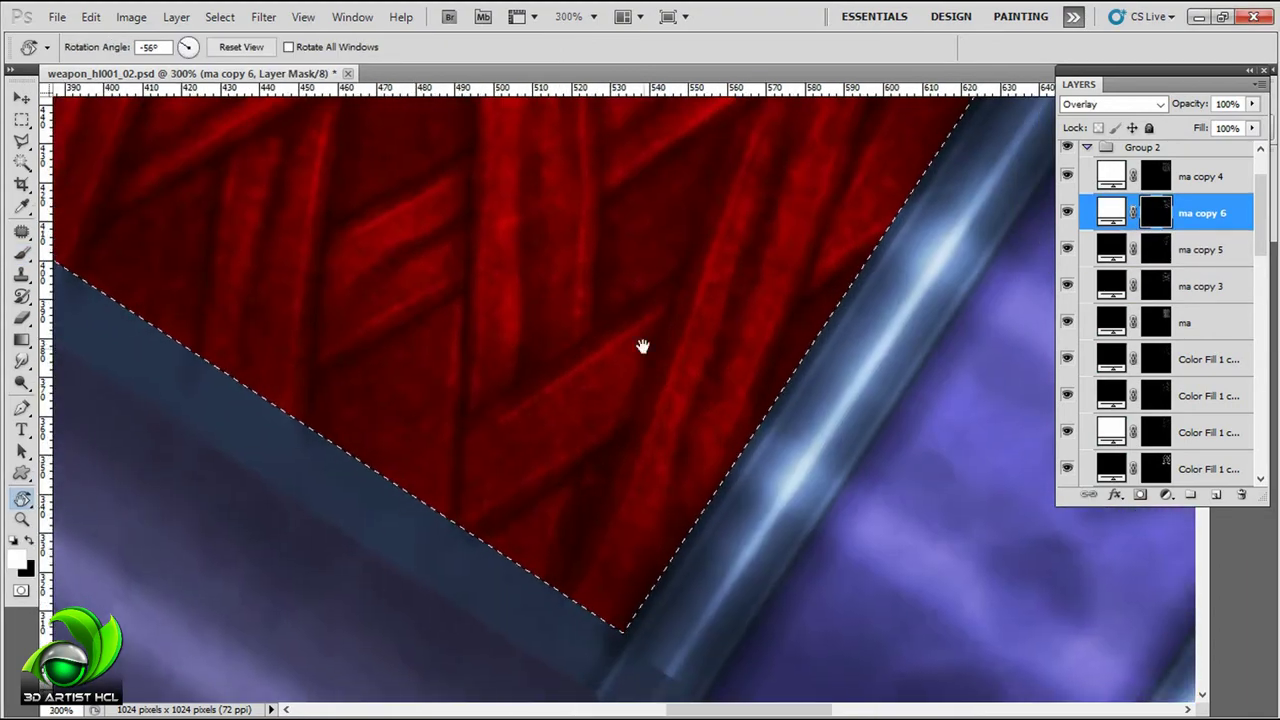
pyautogui.hotkey('alt', '[')
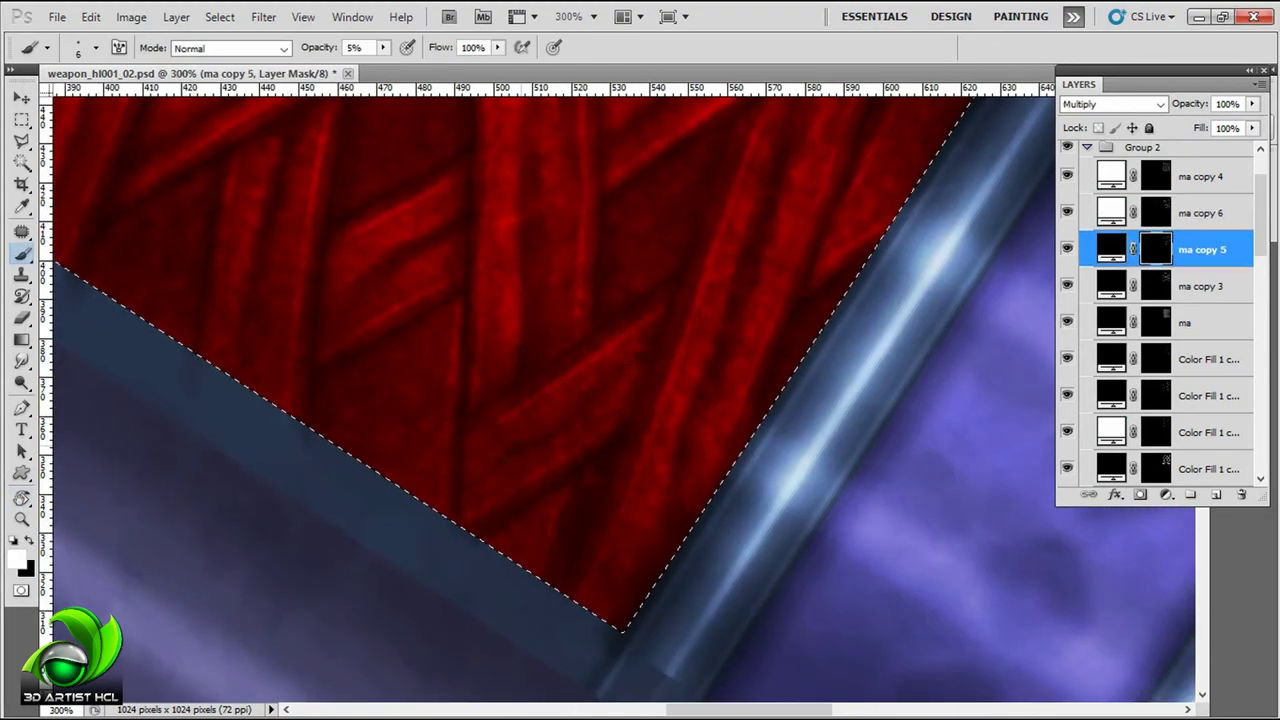
pyautogui.hotkey('alt', ']')
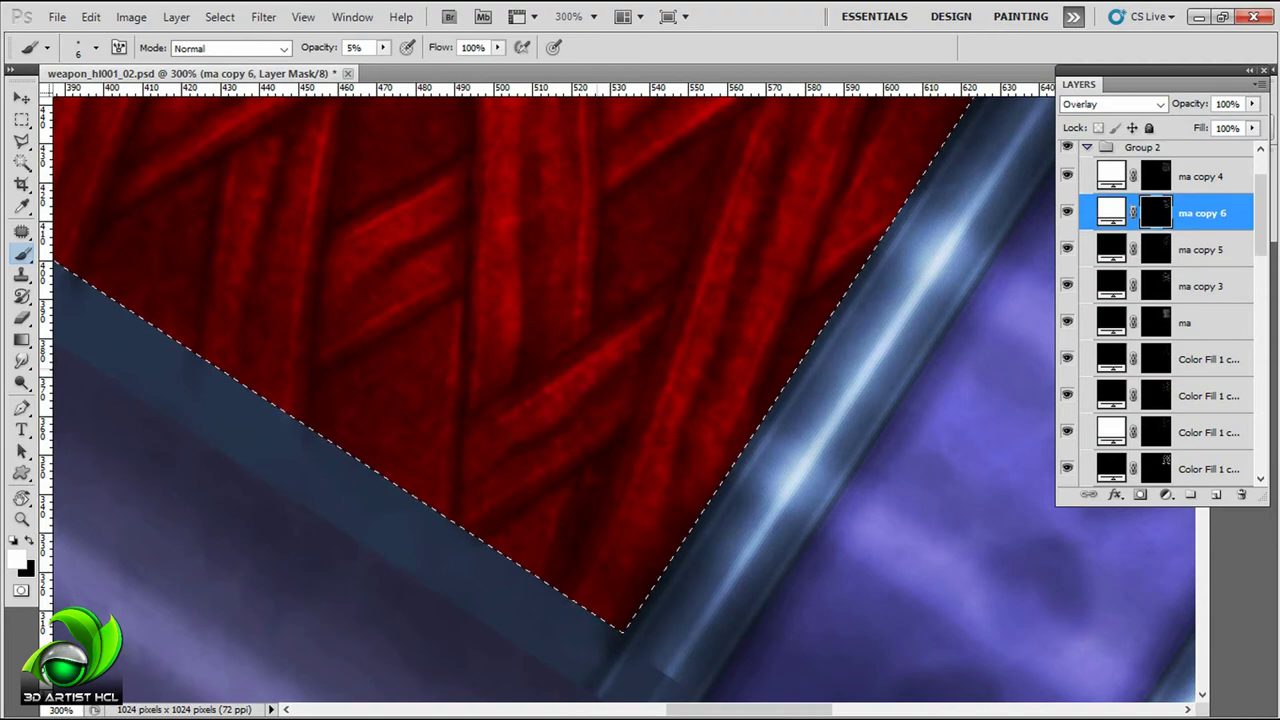
pyautogui.press('r')
pyautogui.moveTo(677, 297); pyautogui.dragTo(787, 295)
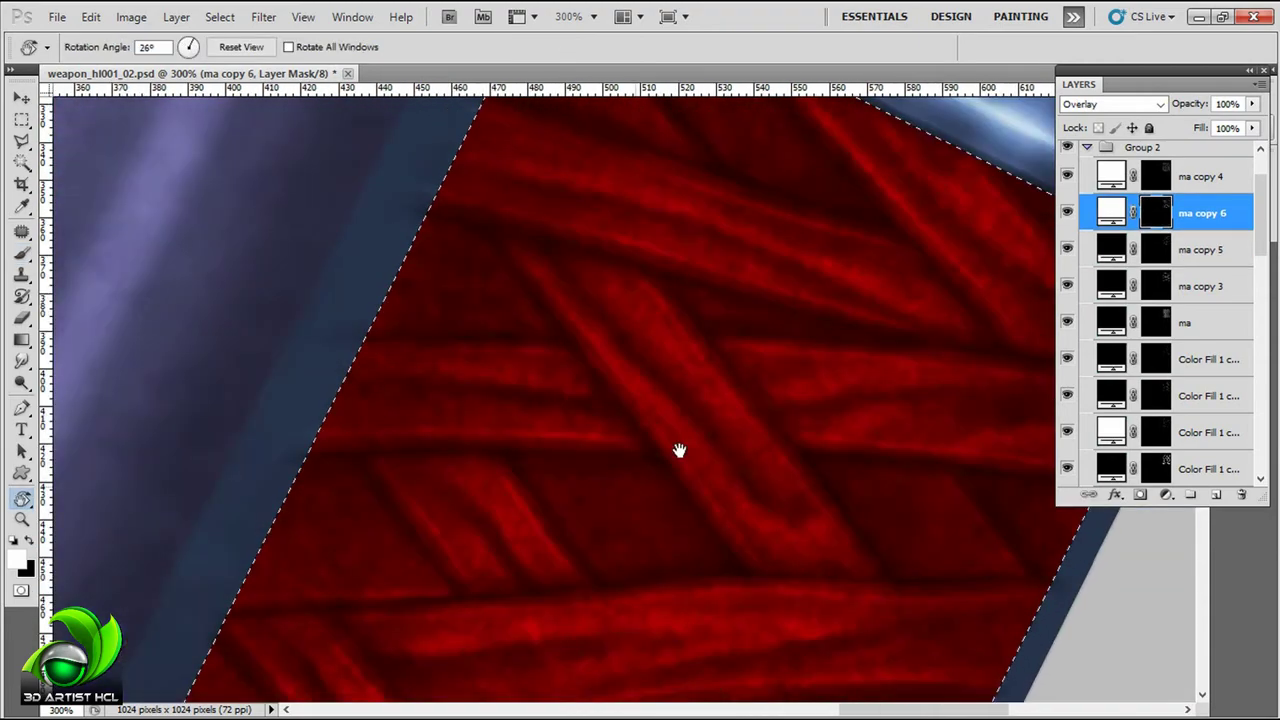
pyautogui.hotkey('alt', '[')
pyautogui.press('b')
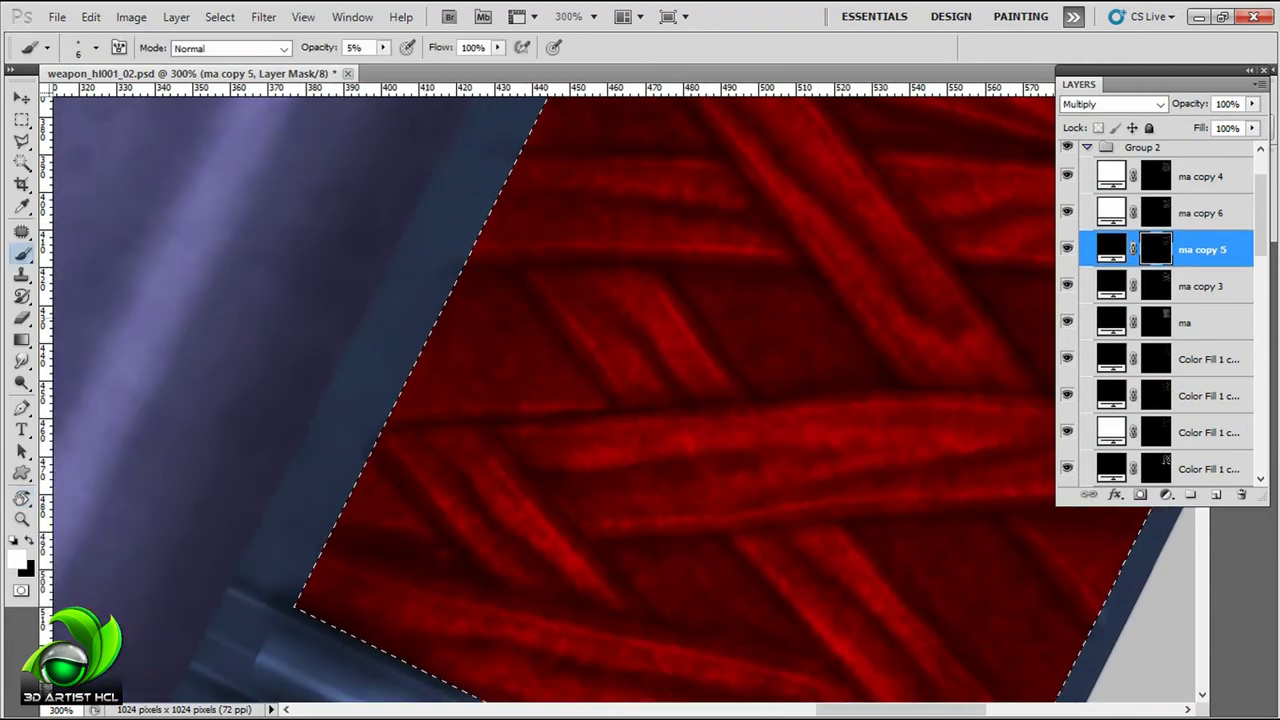
pyautogui.hotkey('alt', ']')
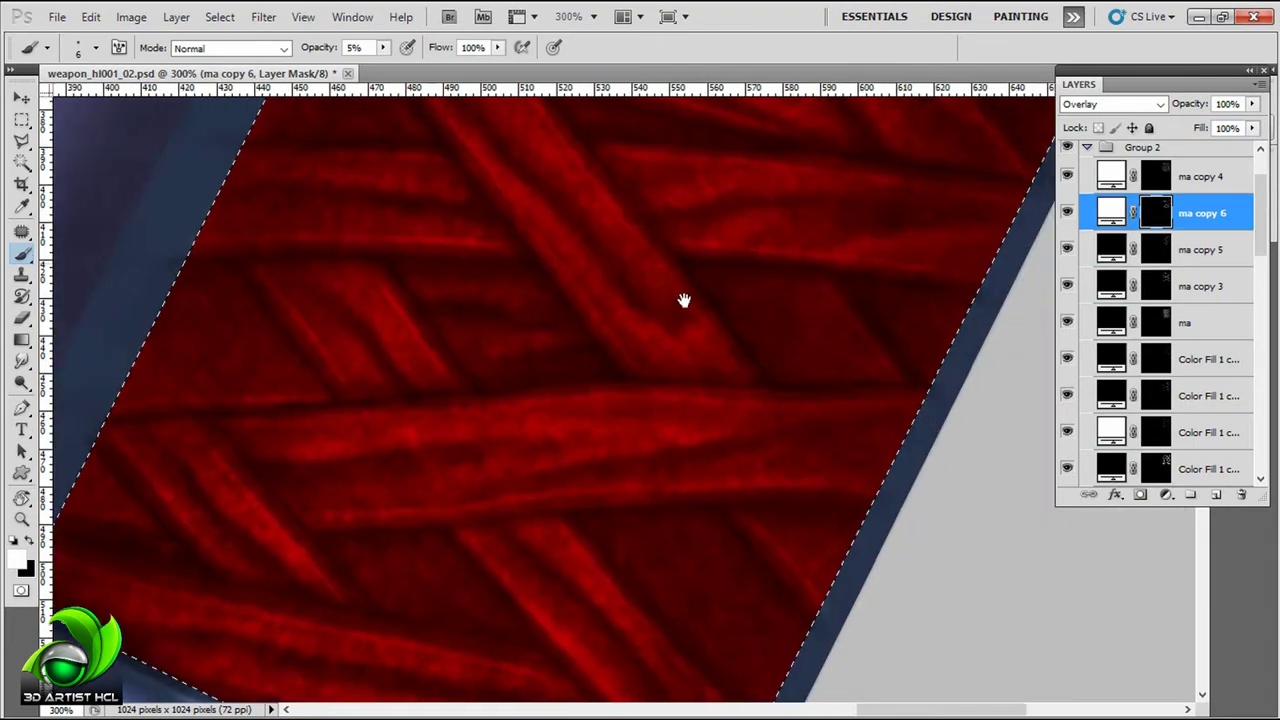
pyautogui.press('r')
pyautogui.moveTo(686, 297); pyautogui.dragTo(829, 253)
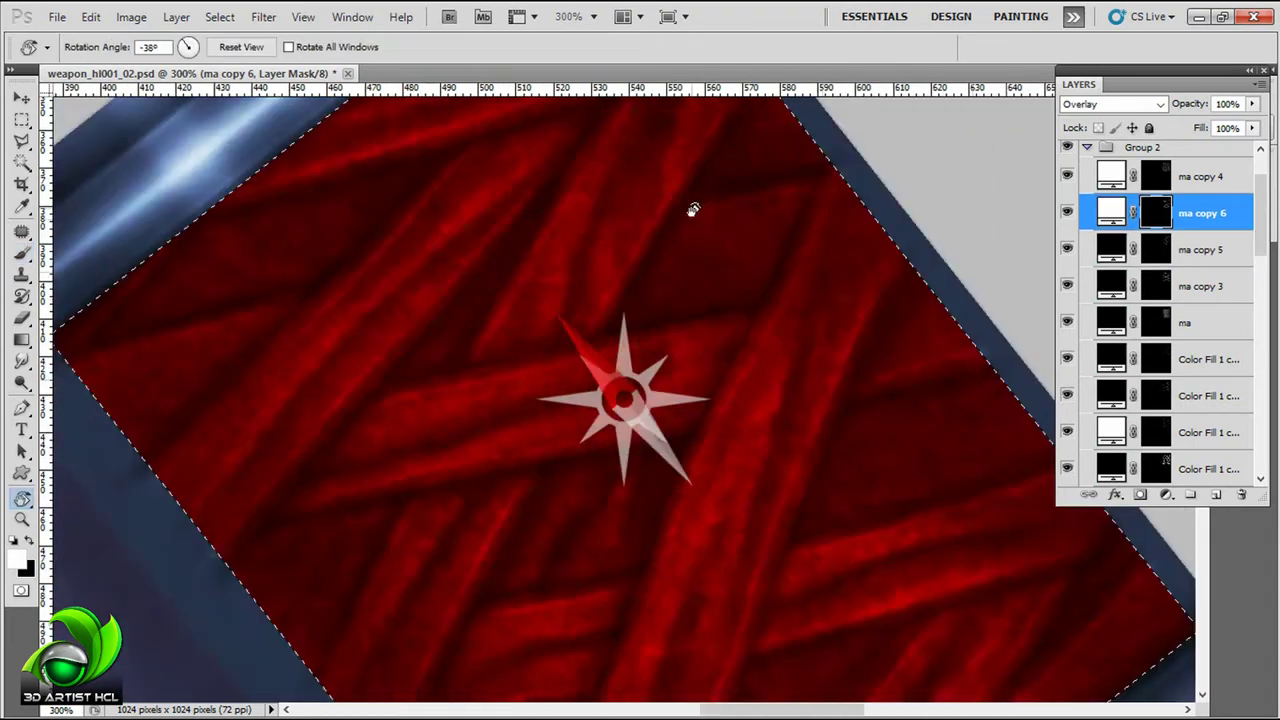
pyautogui.hotkey('ctrl', 'alt', '0')
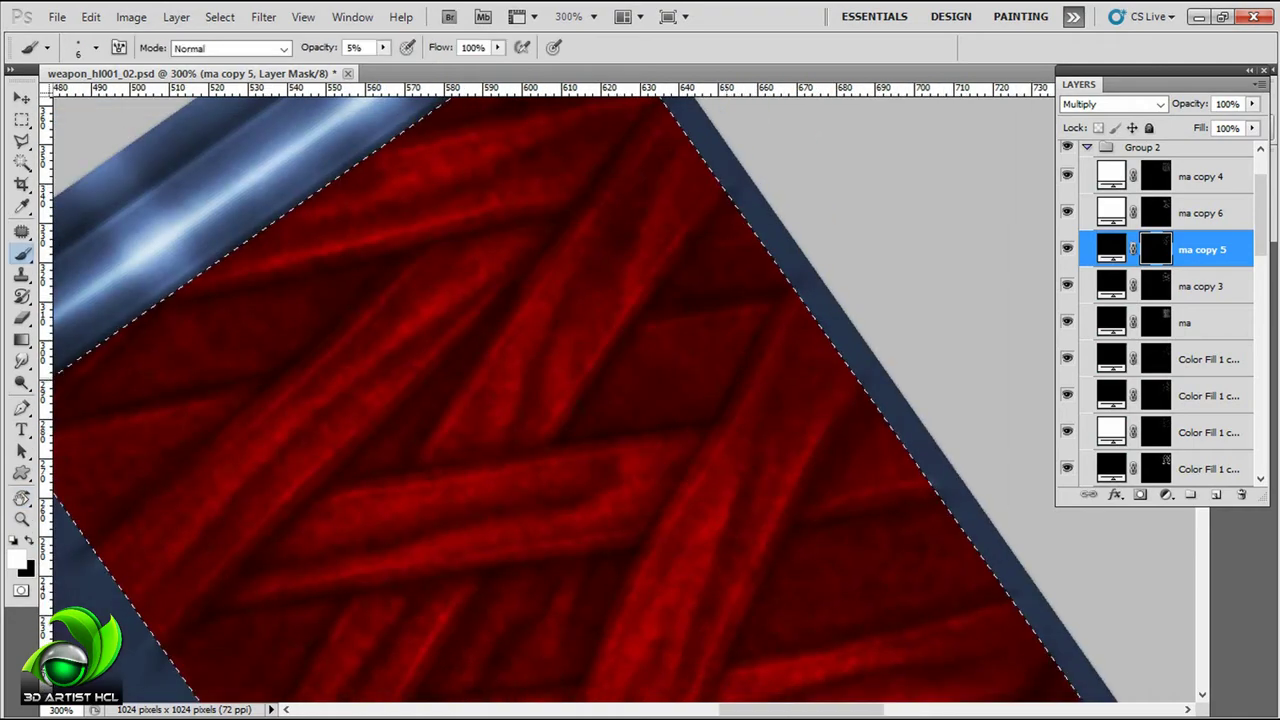
# Step: Deepen strand shadows on ma copy 5 and brighten highlights on ma copy 6, turning the view upside down and back
pyautogui.hotkey('alt', ']')
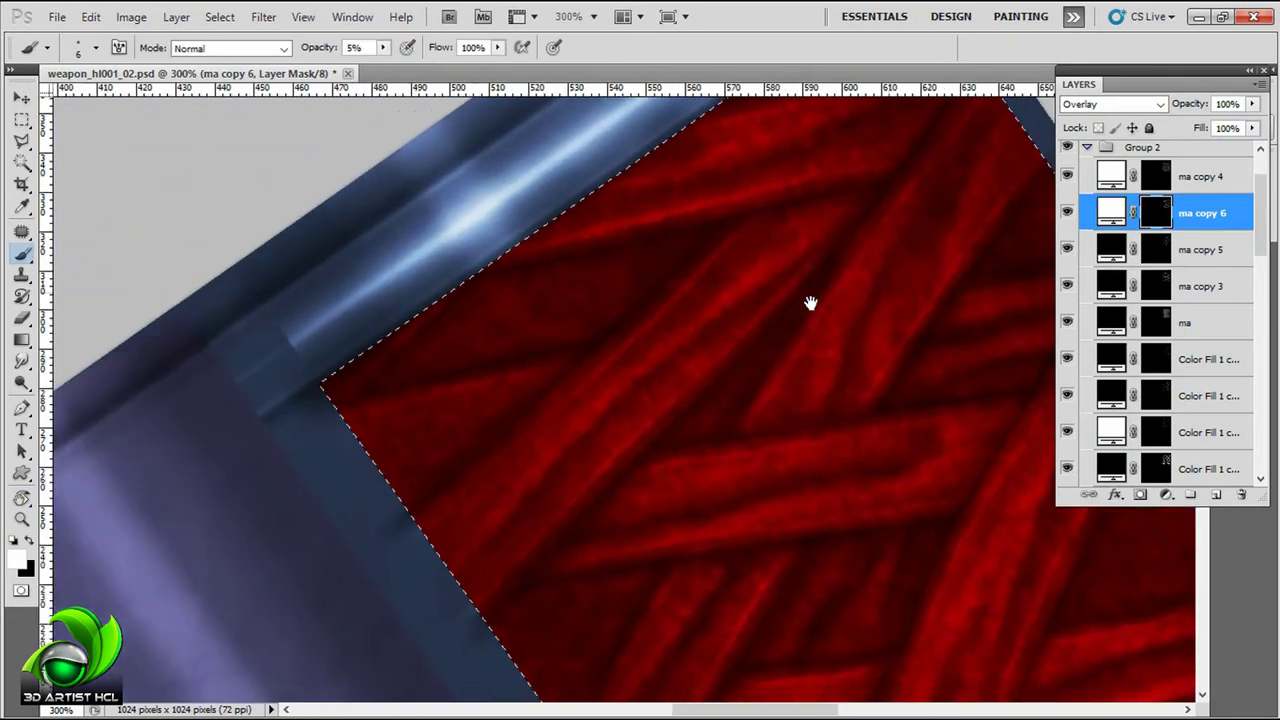
pyautogui.hotkey('alt', '[')
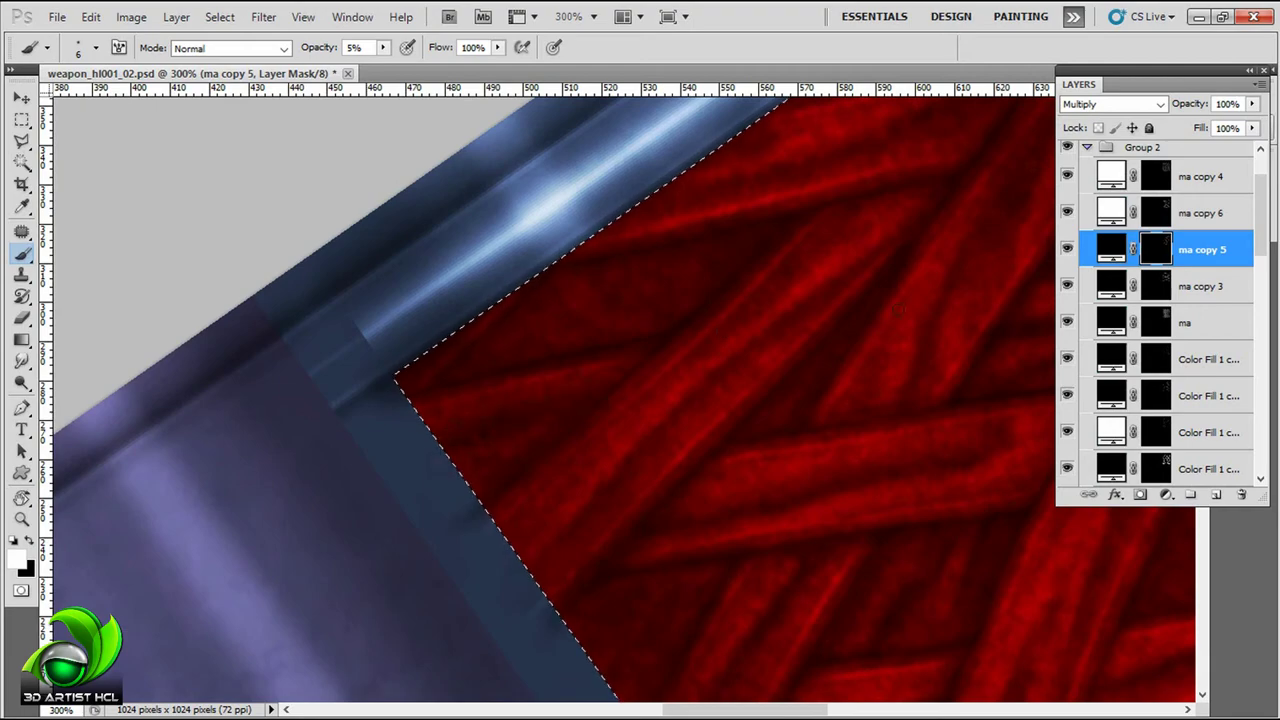
pyautogui.hotkey('alt', ']')
pyautogui.hotkey('alt', '[')
pyautogui.press('r')
pyautogui.moveTo(576, 256); pyautogui.dragTo(652, 486)
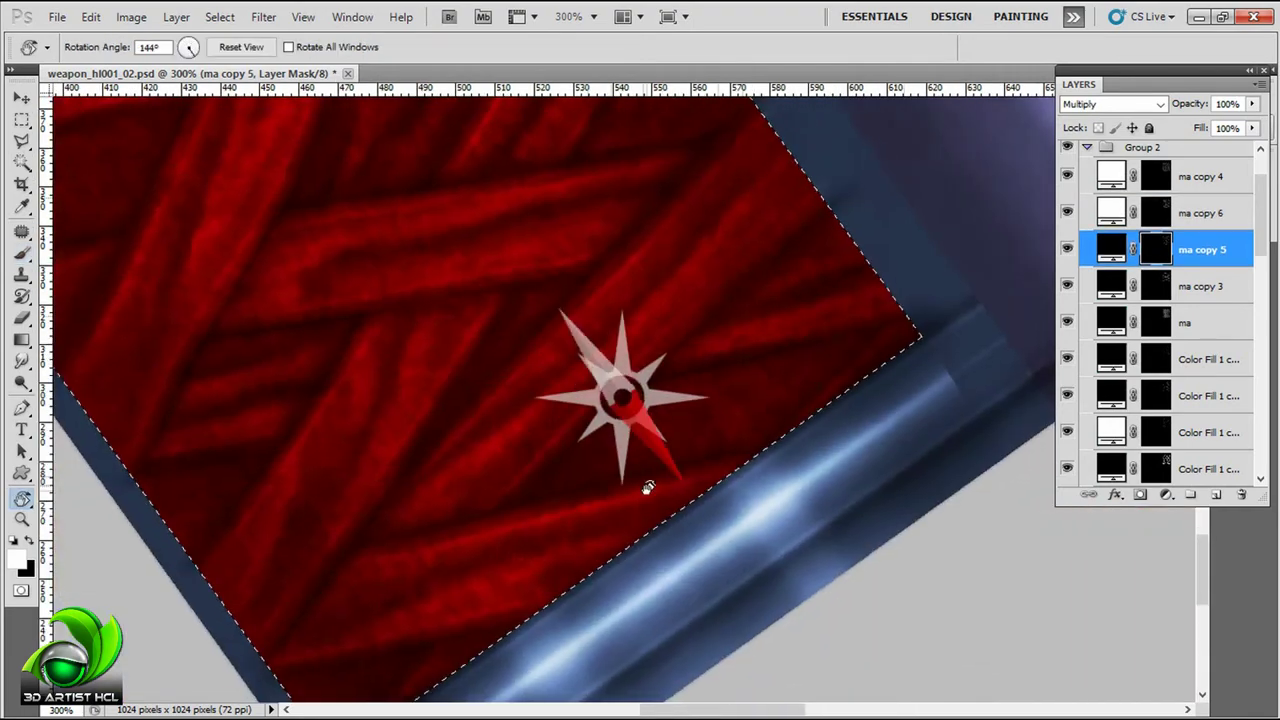
pyautogui.hotkey('alt', ']')
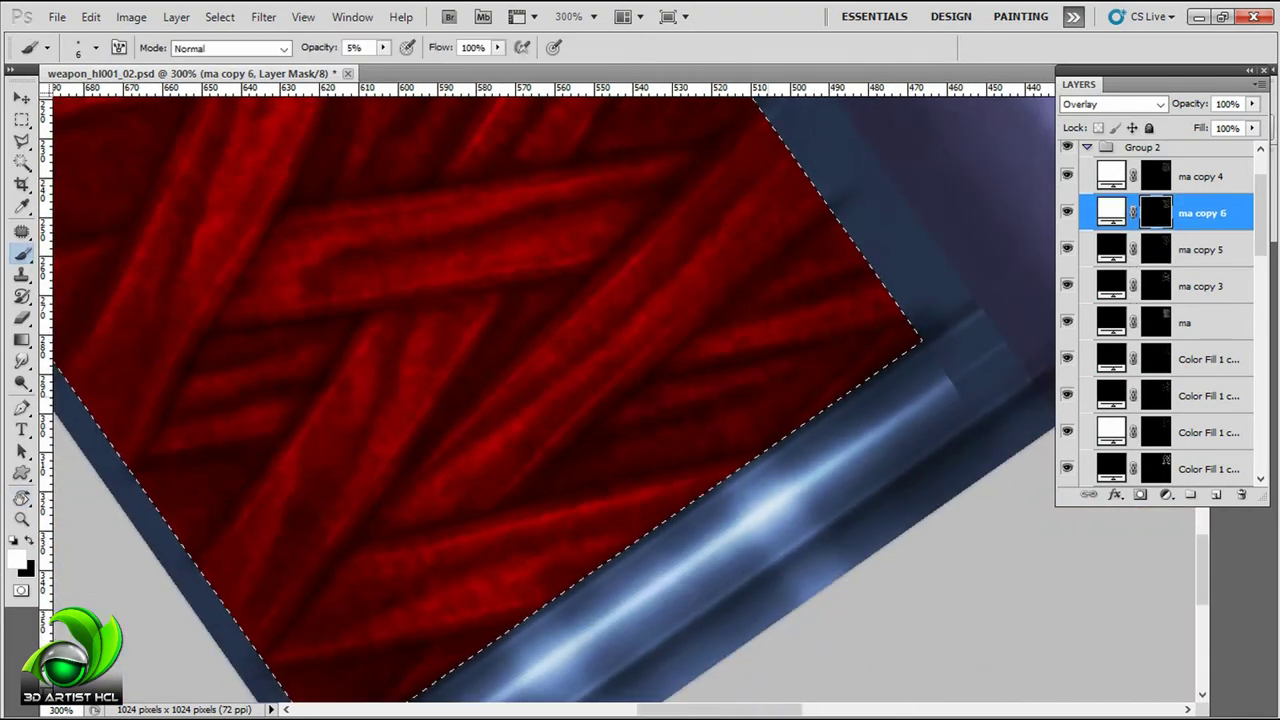
pyautogui.press('r')
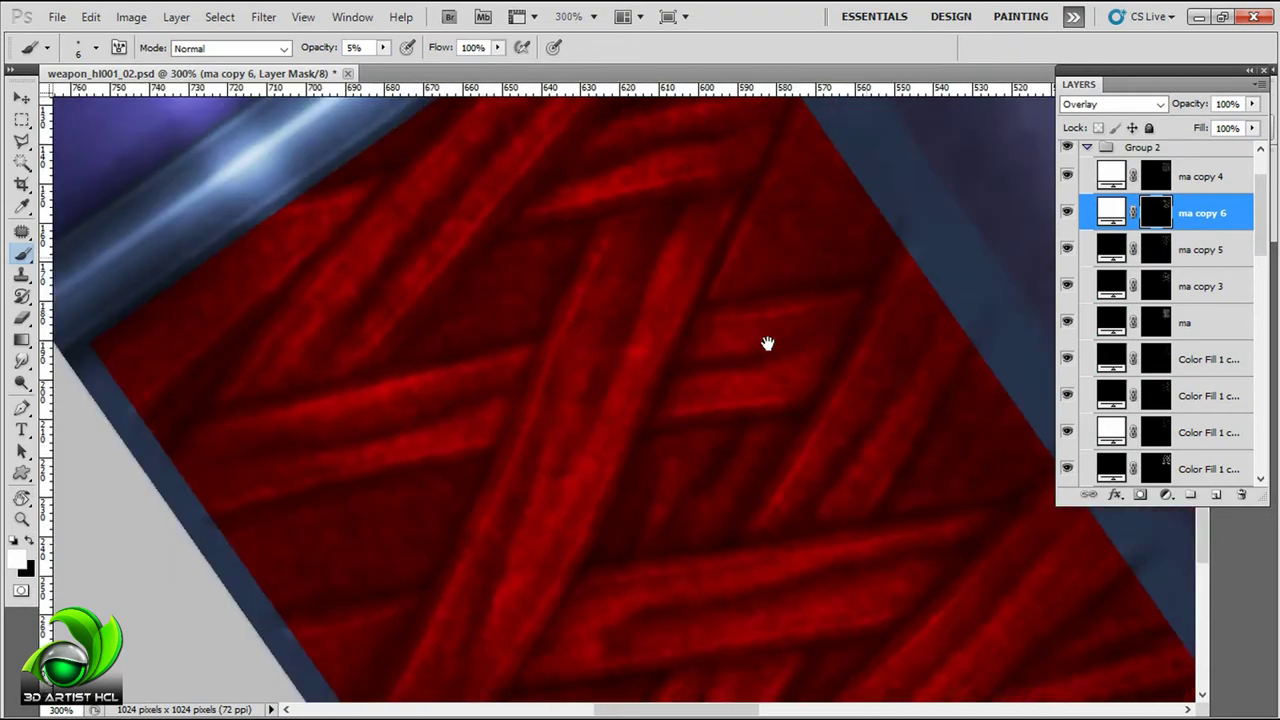
pyautogui.moveTo(897, 349); pyautogui.dragTo(531, 369)
pyautogui.hotkey('alt', '[')
pyautogui.press('b')
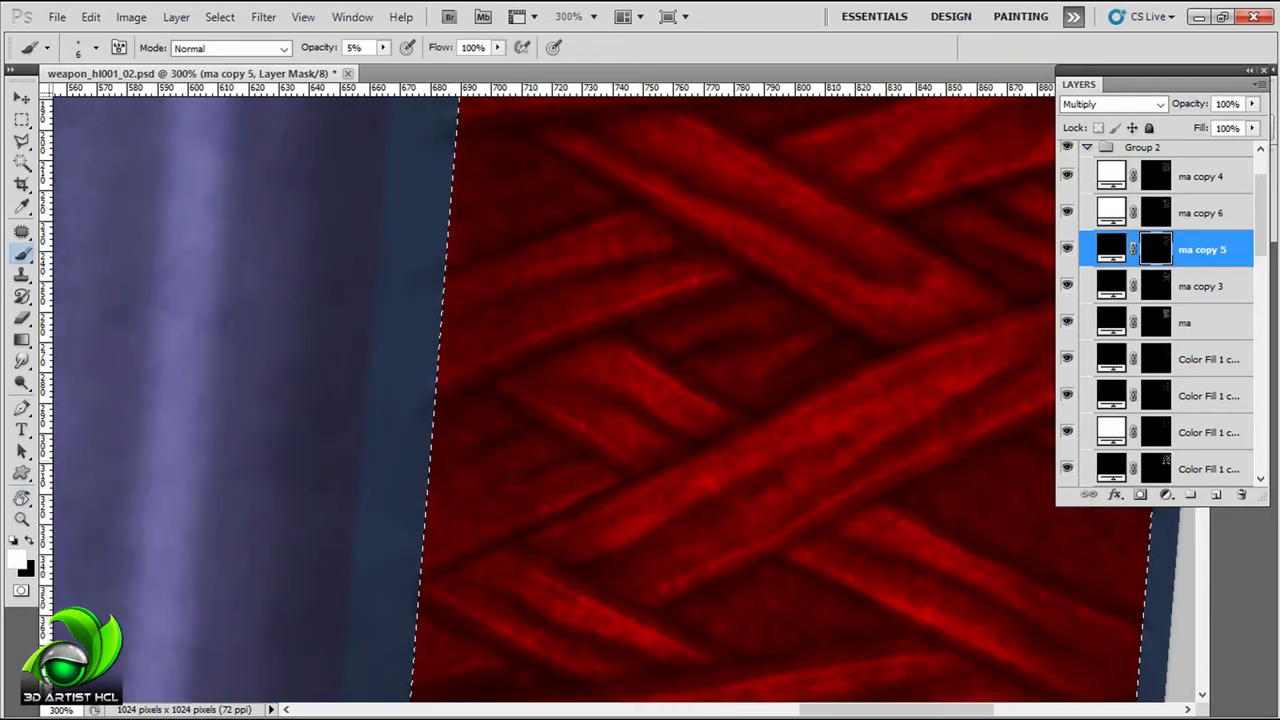
pyautogui.hotkey('alt', ']')
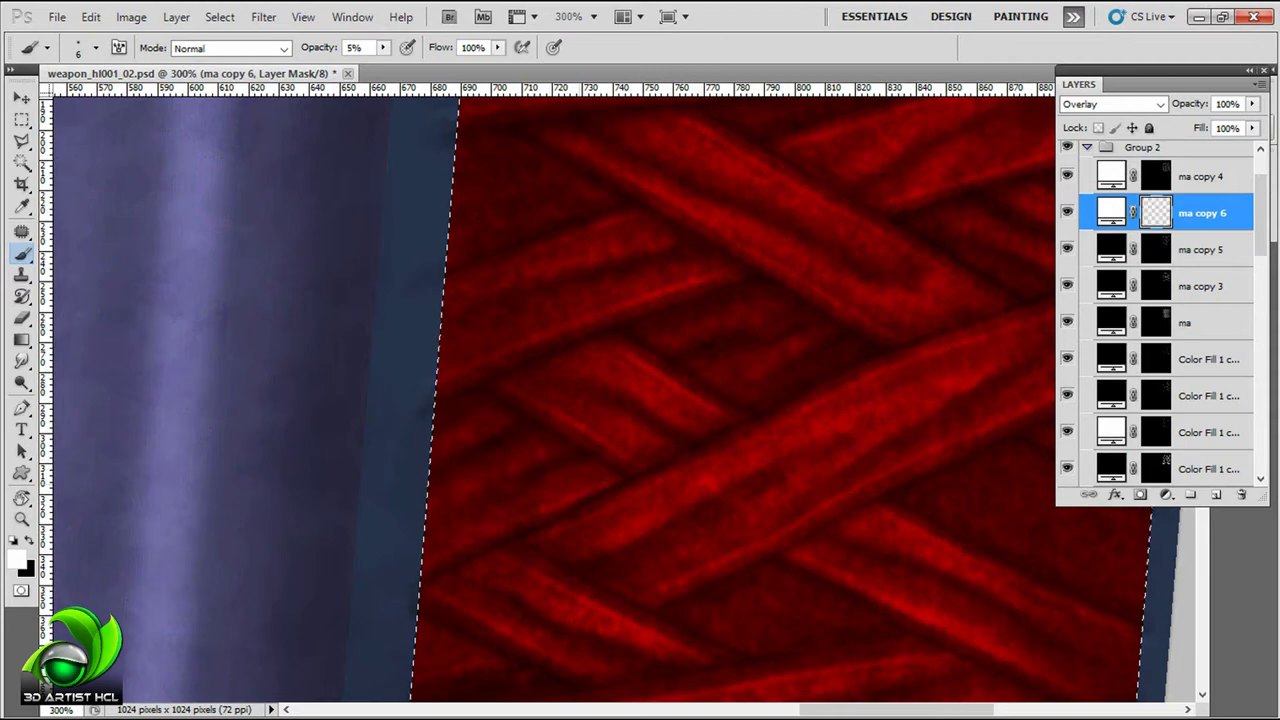
# Step: Move along the red grip, adding shadow touches on ma copy 5 and highlights on ma copy 6
pyautogui.moveTo(785, 473); pyautogui.dragTo(660, 303)
pyautogui.hotkey('alt', '[')
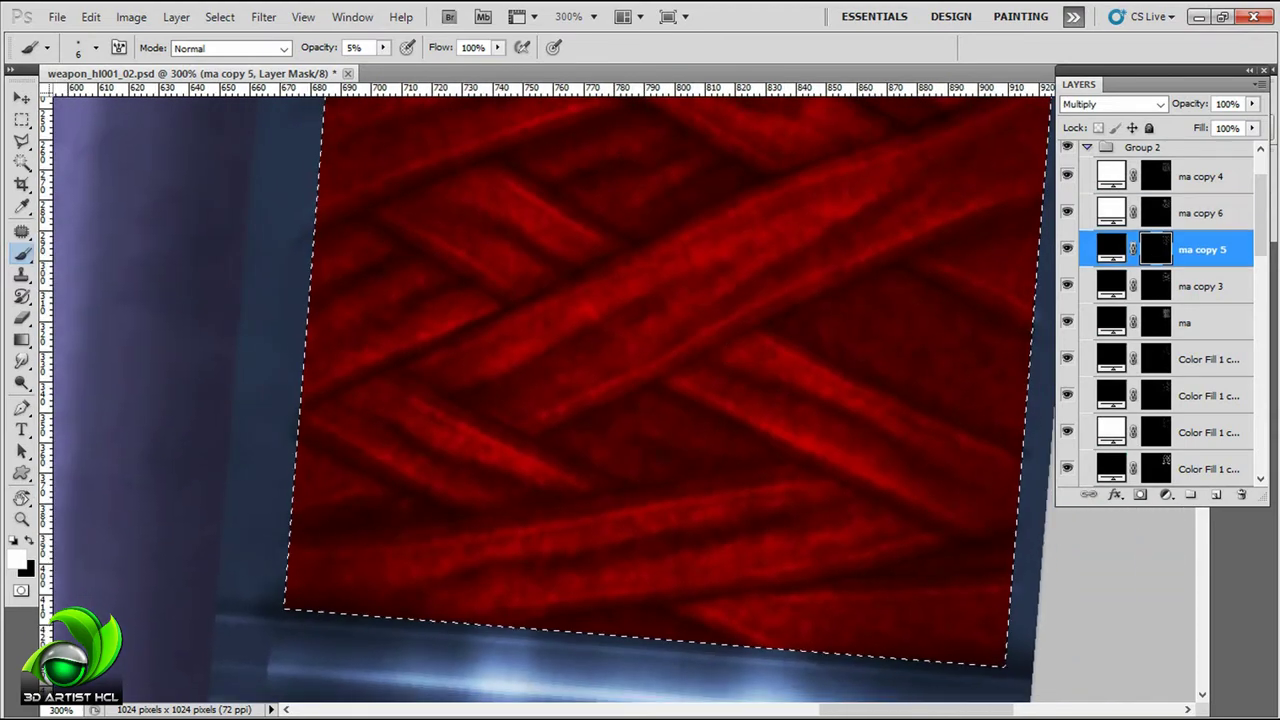
pyautogui.click(1079, 299)
pyautogui.click(1079, 213)
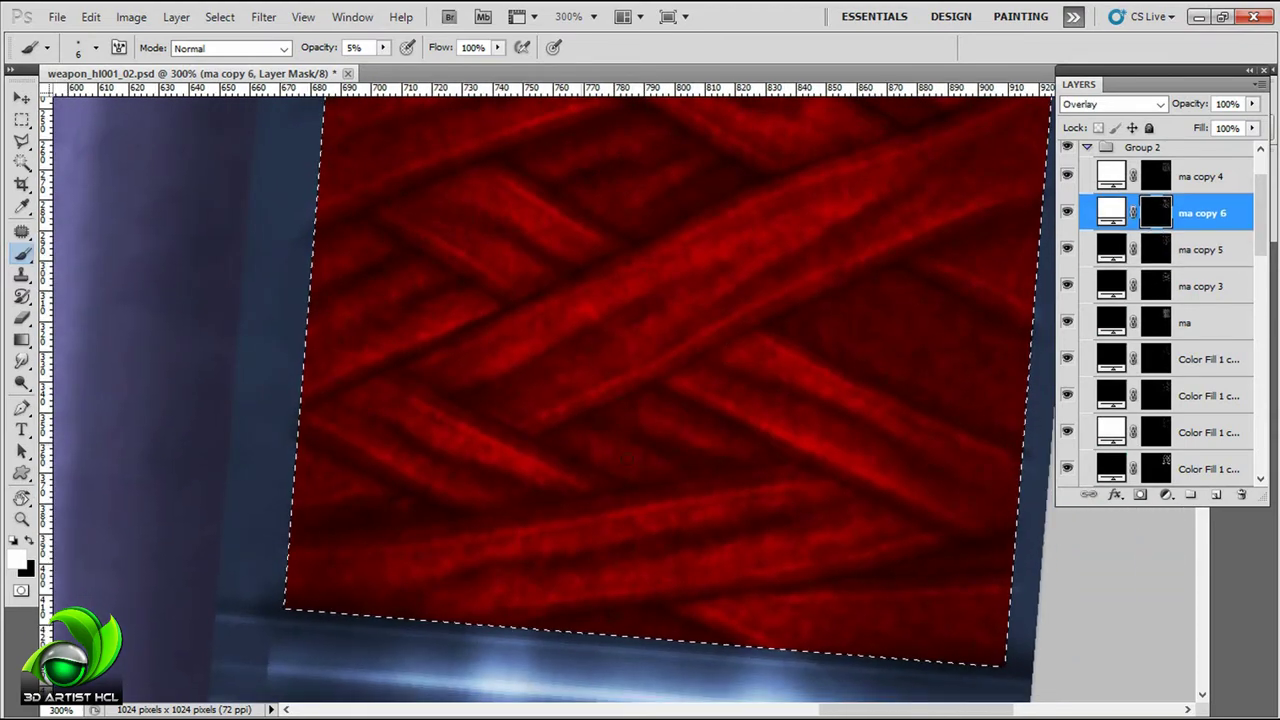
pyautogui.moveTo(1186, 427)
pyautogui.mouseDown()
pyautogui.moveTo(1006, 278)
pyautogui.moveTo(1010, 245)
pyautogui.mouseUp()
pyautogui.click(1151, 250)
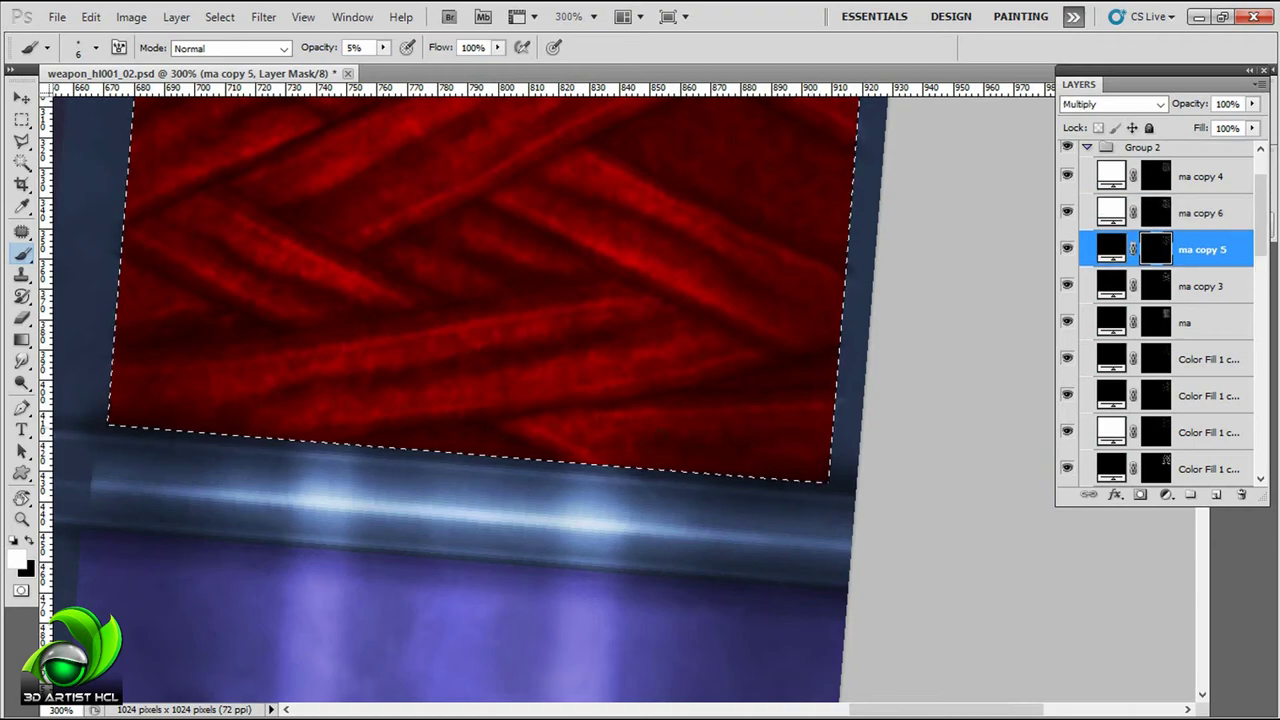
pyautogui.hotkey('alt', ']')
# Step: Shade the grip's lower end, alternating between the ma copy 5 shadow and ma copy 6 highlight masks
pyautogui.moveTo(740, 650)
pyautogui.mouseDown()
pyautogui.moveTo(714, 437)
pyautogui.moveTo(592, 369)
pyautogui.moveTo(908, 443)
pyautogui.mouseUp()
pyautogui.hotkey('alt', '[')
pyautogui.press('r')
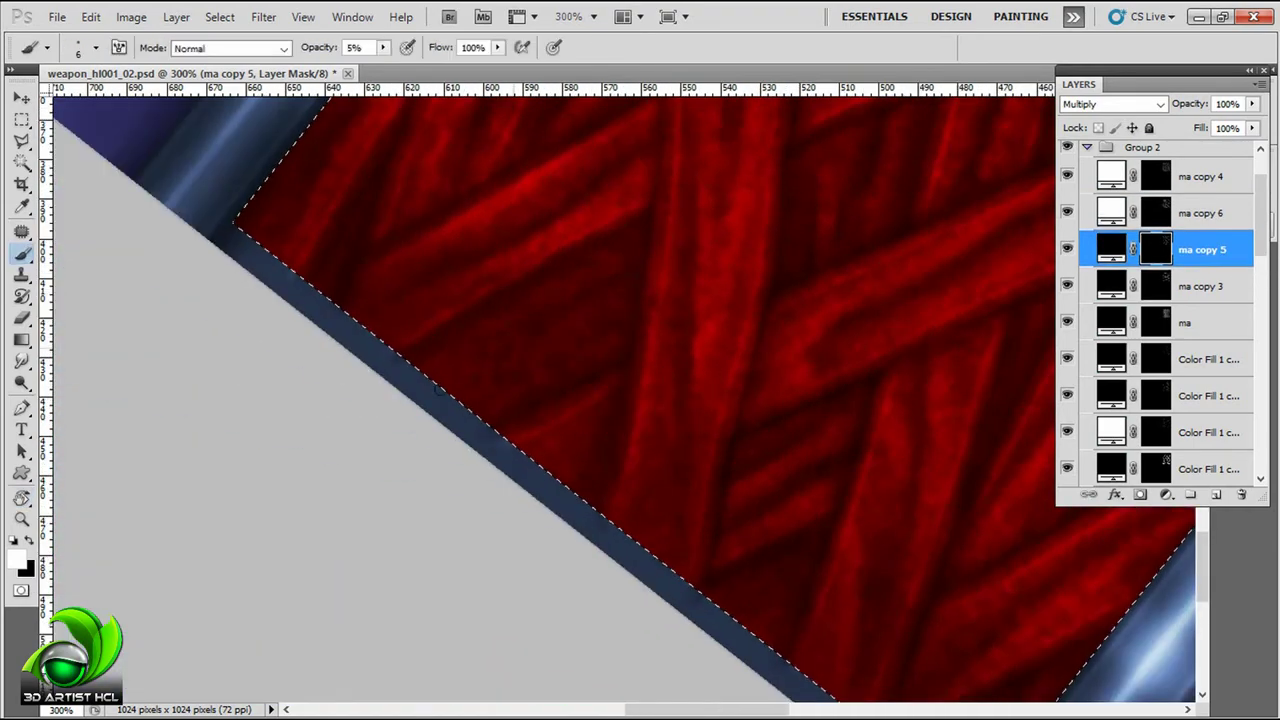
pyautogui.hotkey('alt', ']')
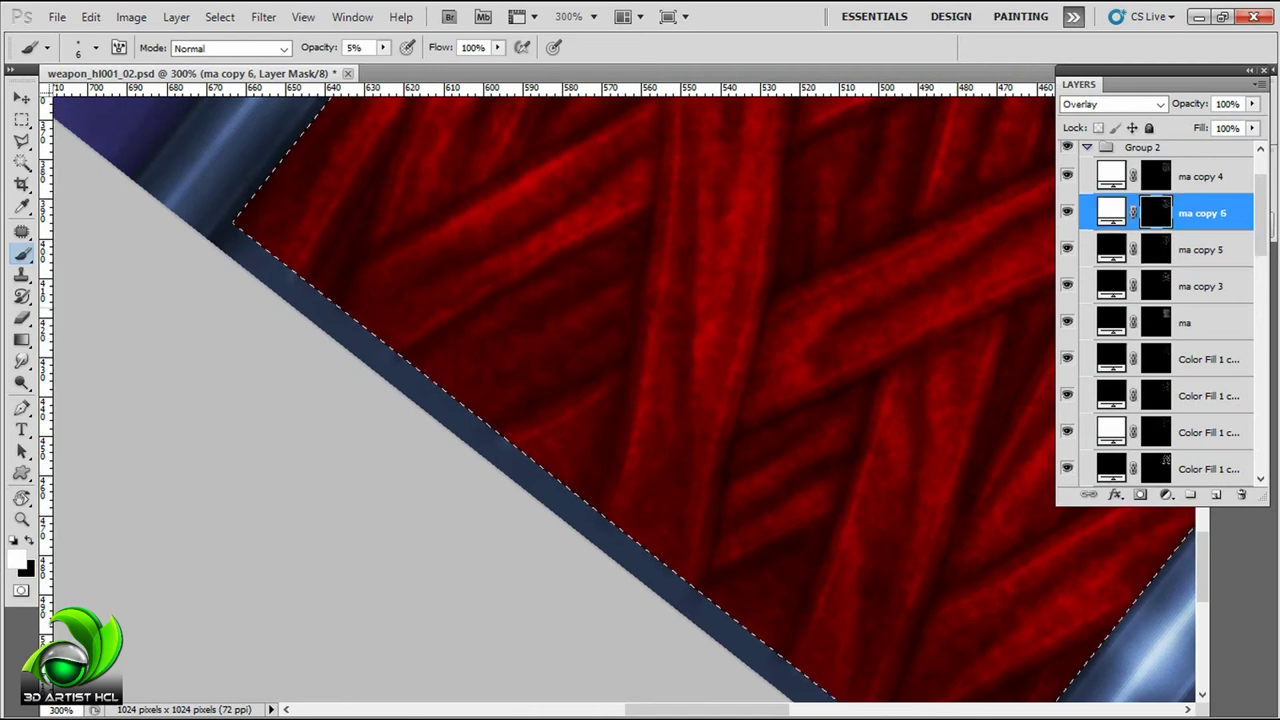
pyautogui.moveTo(399, 354)
pyautogui.mouseDown()
pyautogui.moveTo(674, 229)
pyautogui.moveTo(857, 271)
pyautogui.mouseUp()
pyautogui.click(1158, 250)
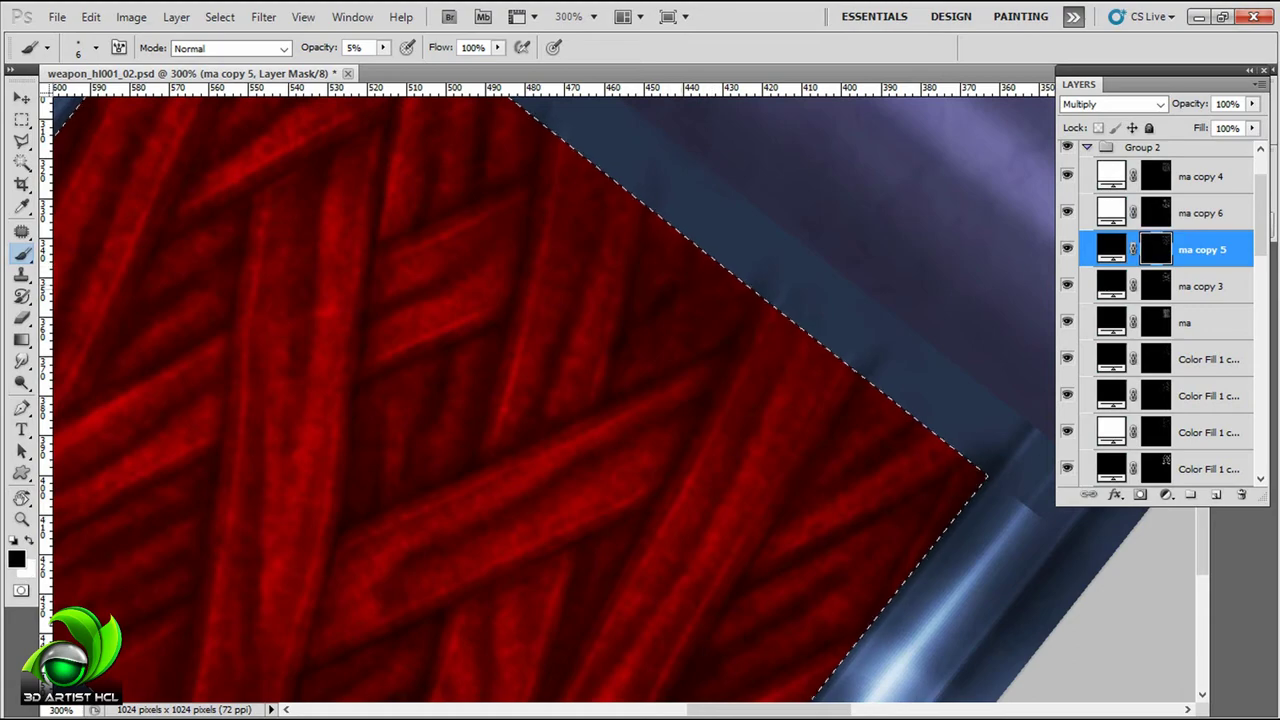
# Step: Mirror the view horizontally, finish the weave shading, and return to a 100% view of the texture
pyautogui.hotkey('alt', ']')
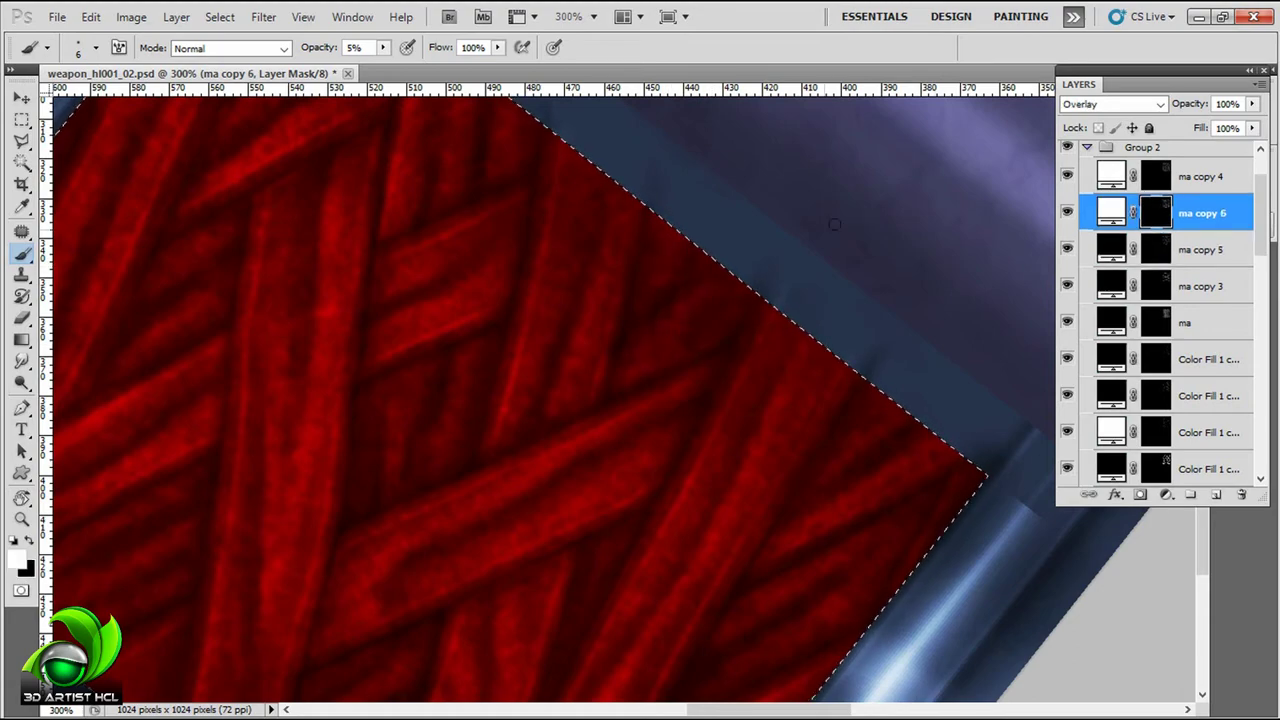
pyautogui.press('h')
pyautogui.moveTo(1040, 266); pyautogui.dragTo(690, 266)
pyautogui.hotkey('alt', '[')
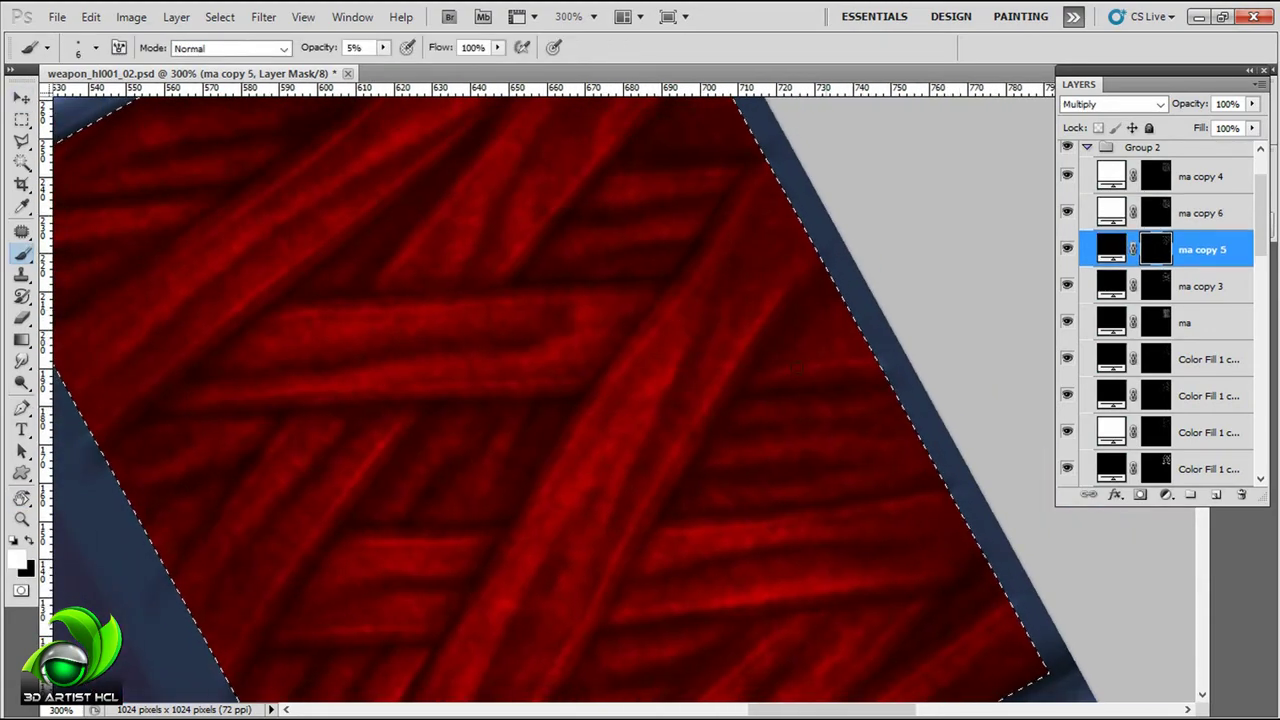
pyautogui.hotkey('alt', ']')
pyautogui.hotkey('ctrl', '1')
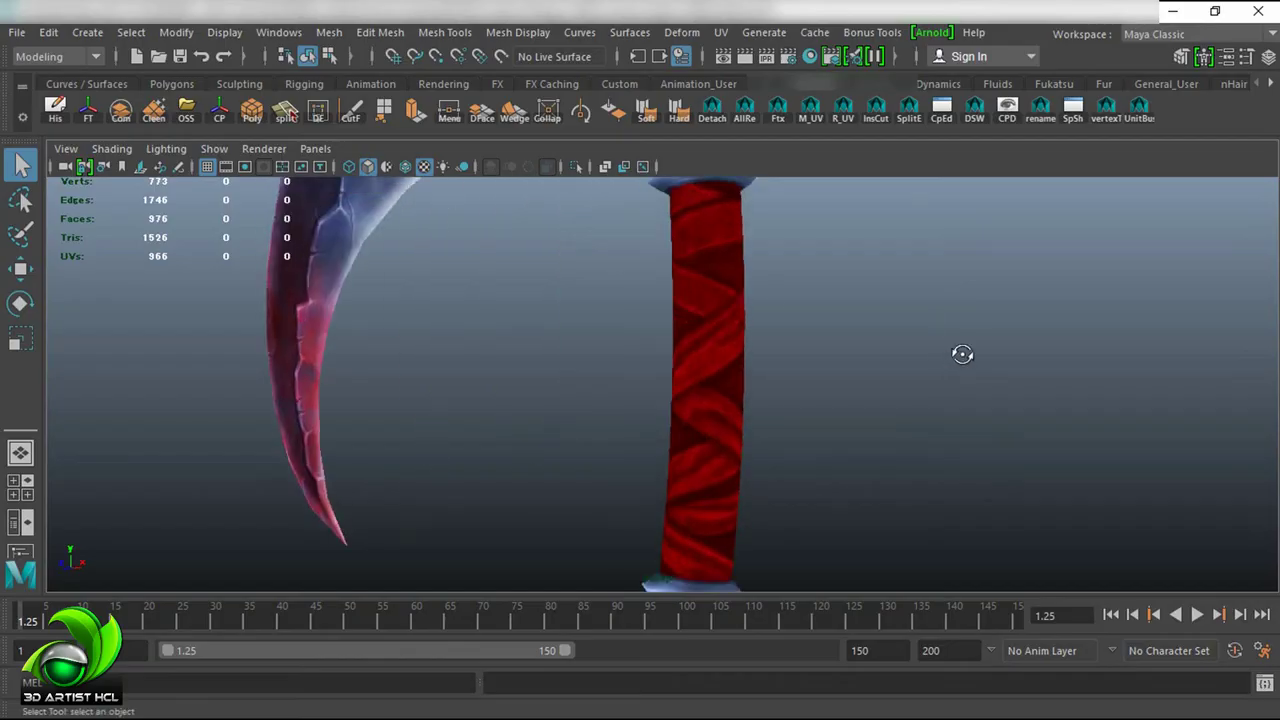
pyautogui.moveTo(963, 354)
pyautogui.mouseDown()
pyautogui.moveTo(637, 363)
pyautogui.moveTo(1014, 374)
pyautogui.moveTo(1181, 489)
pyautogui.moveTo(990, 165)
pyautogui.mouseUp()
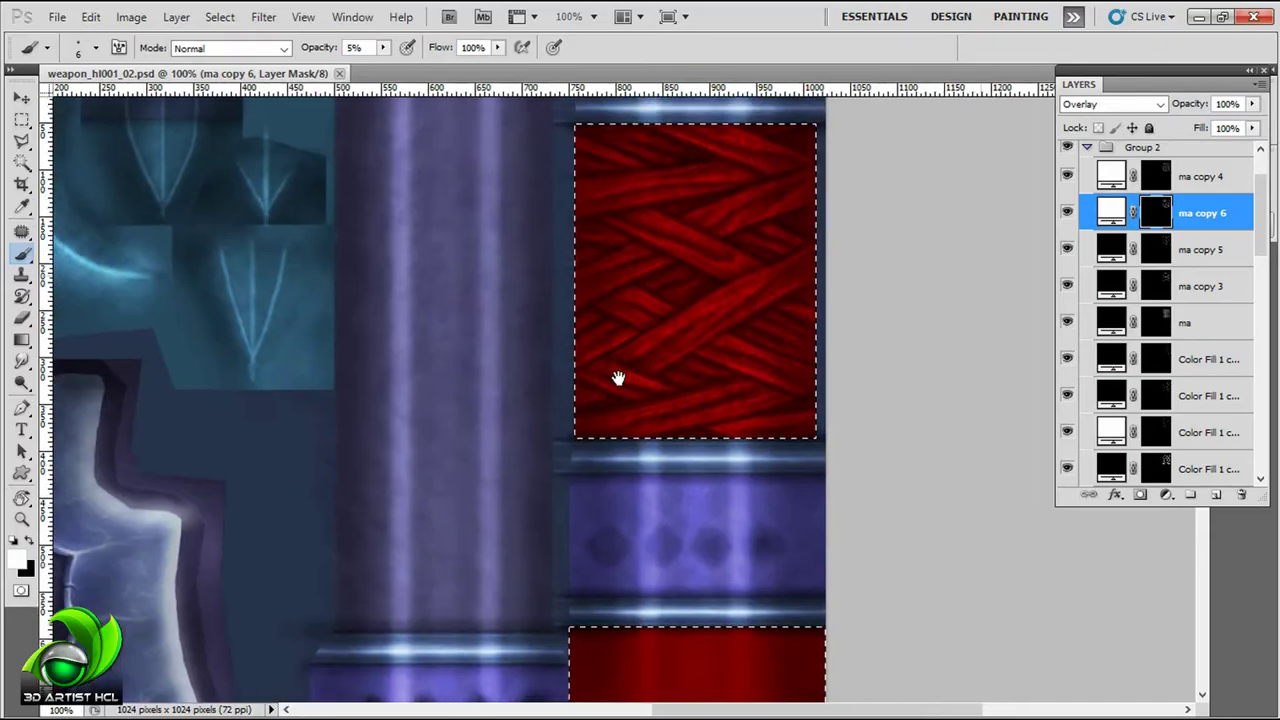
# Step: Show ma copy 4 again, set the base weave layer ma to 50% opacity, and zoom the grip to 200%
pyautogui.click(1070, 326)
pyautogui.click(1066, 180)
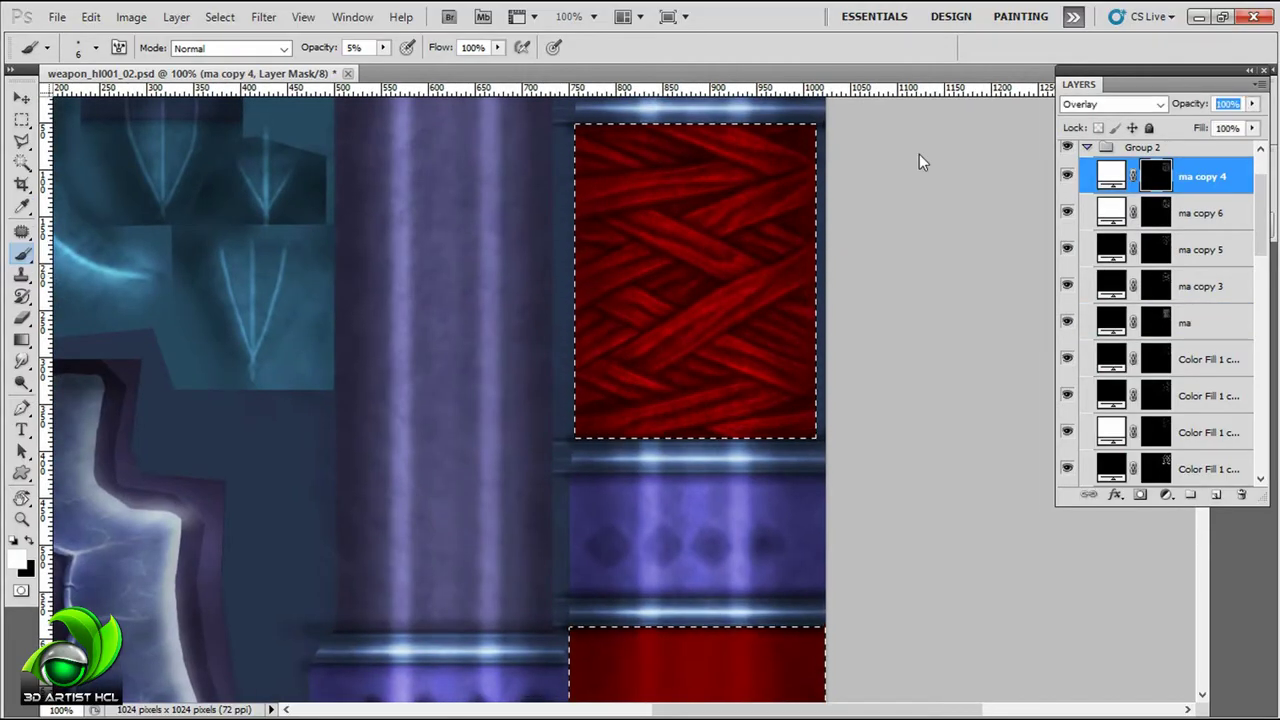
pyautogui.click(1200, 286)
pyautogui.click(1185, 322)
pyautogui.click(1228, 104)
pyautogui.write('50')
pyautogui.press('Return')
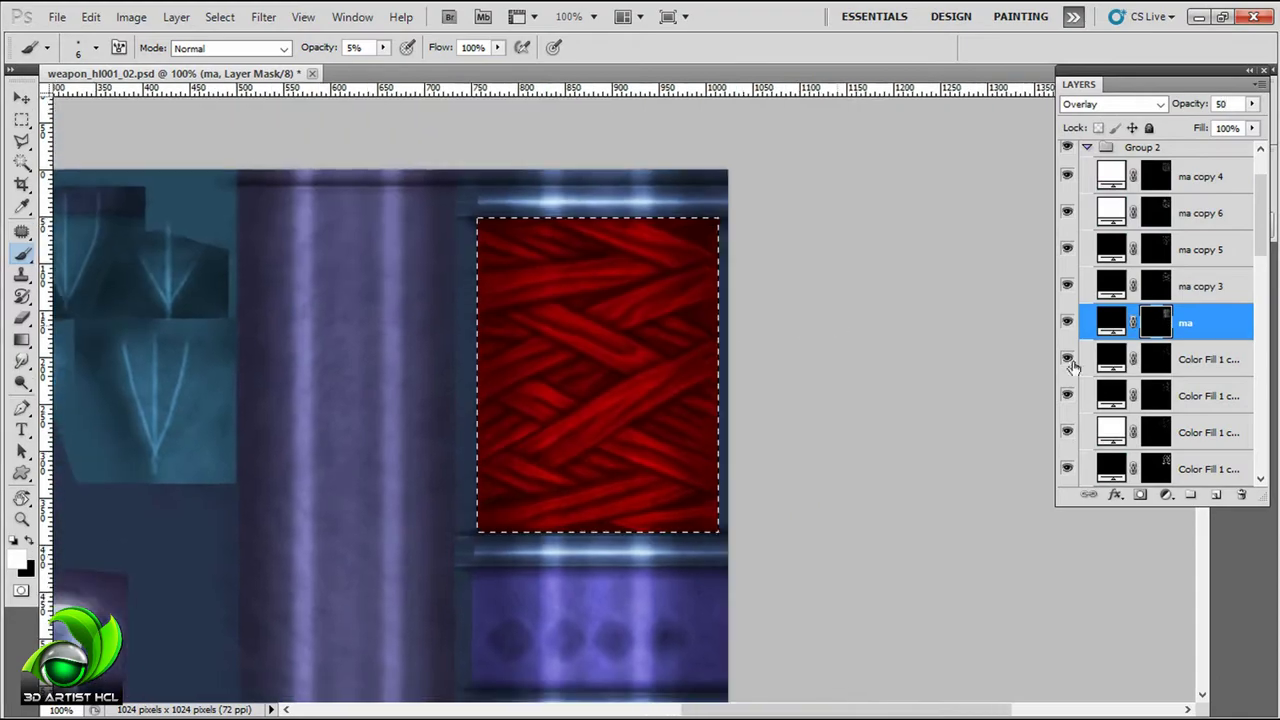
pyautogui.moveTo(886, 166)
pyautogui.mouseDown()
pyautogui.moveTo(817, 289)
pyautogui.moveTo(837, 374)
pyautogui.moveTo(749, 280)
pyautogui.moveTo(973, 318)
pyautogui.moveTo(877, 366)
pyautogui.moveTo(900, 300)
pyautogui.mouseUp()
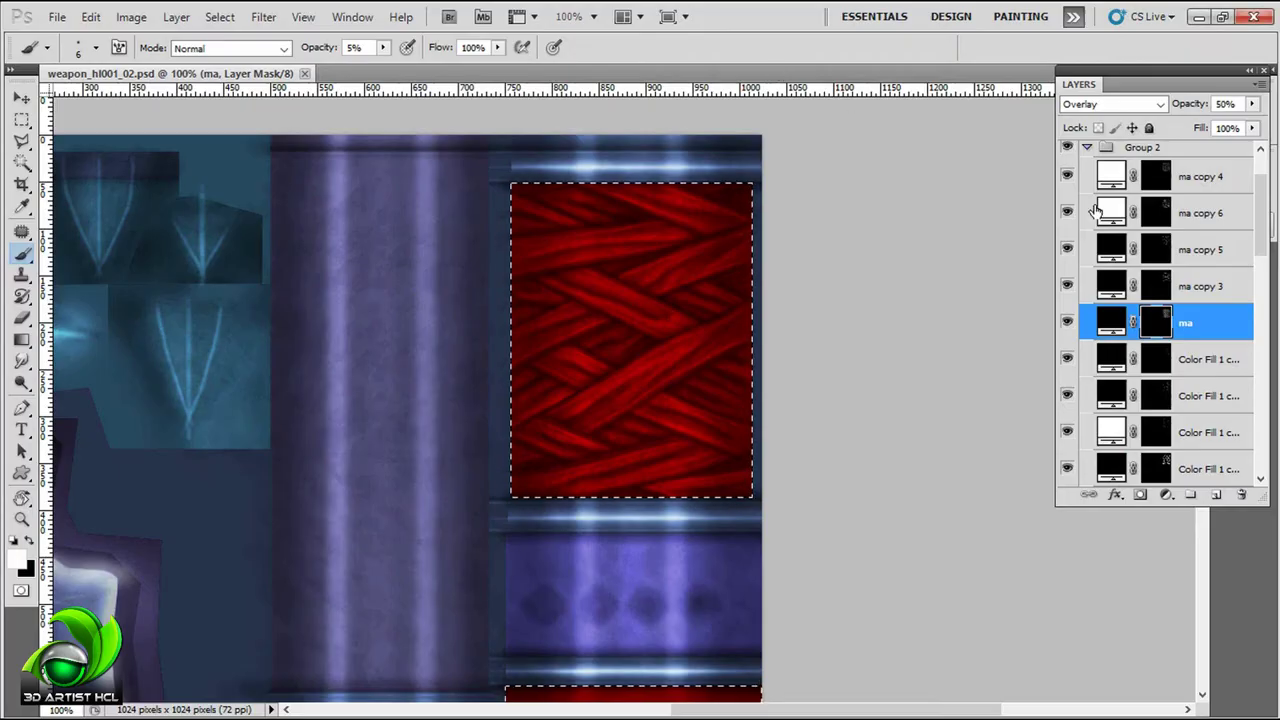
pyautogui.hotkey('ctrl', '+')
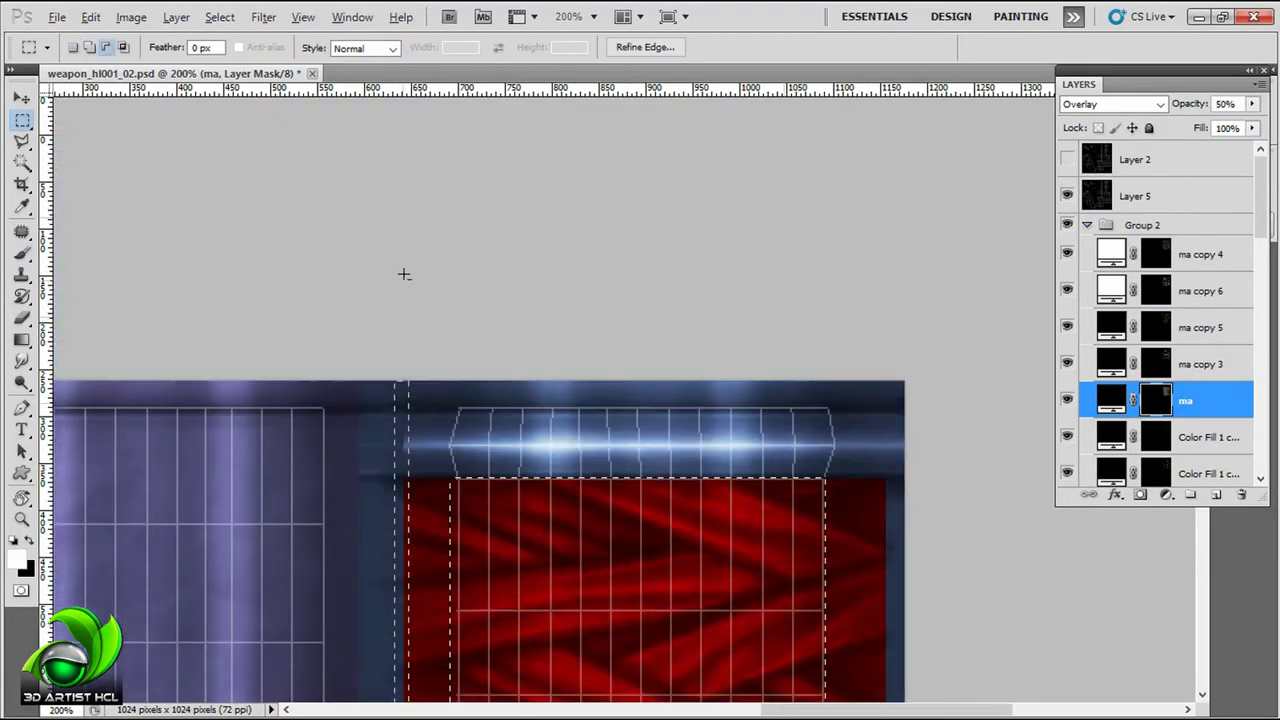
pyautogui.moveTo(674, 411); pyautogui.dragTo(511, 193)
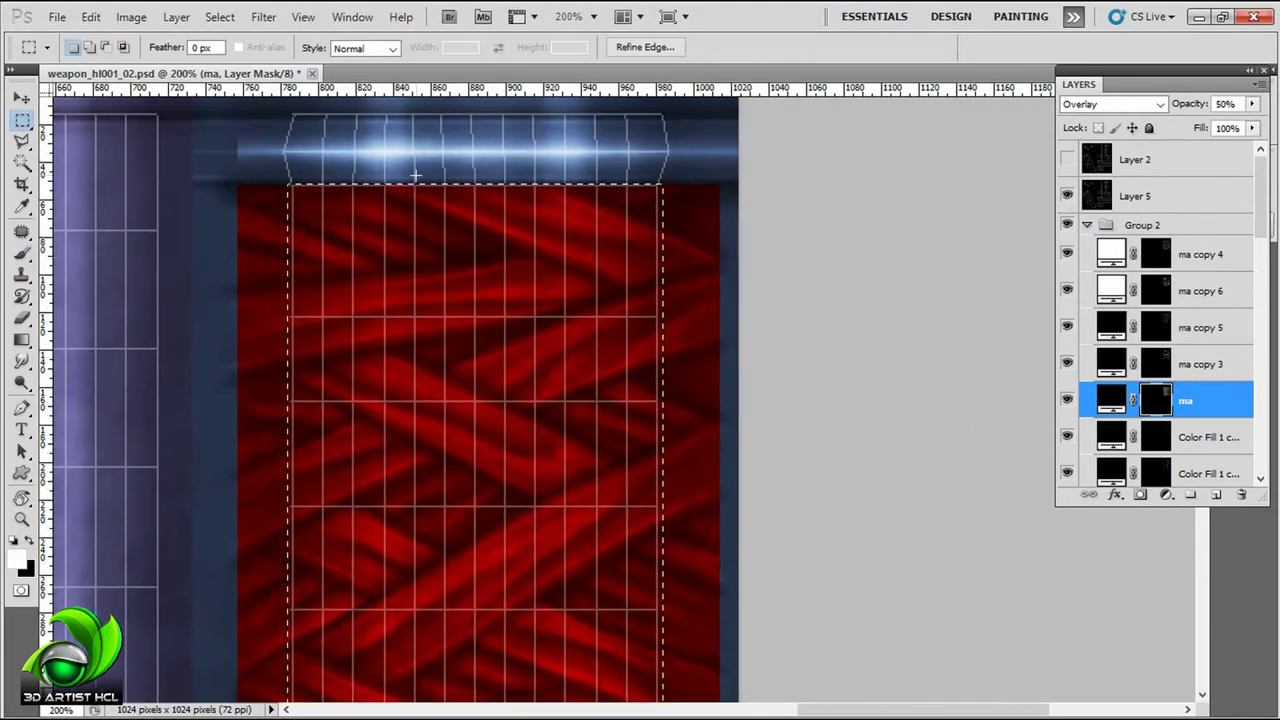
# Step: Deselect, hide the UV wireframe, duplicate ma copy 6 as ma copy 7, and ready a brush at 300% zoom
pyautogui.hotkey('ctrl', 'd')
pyautogui.click(1200, 290)
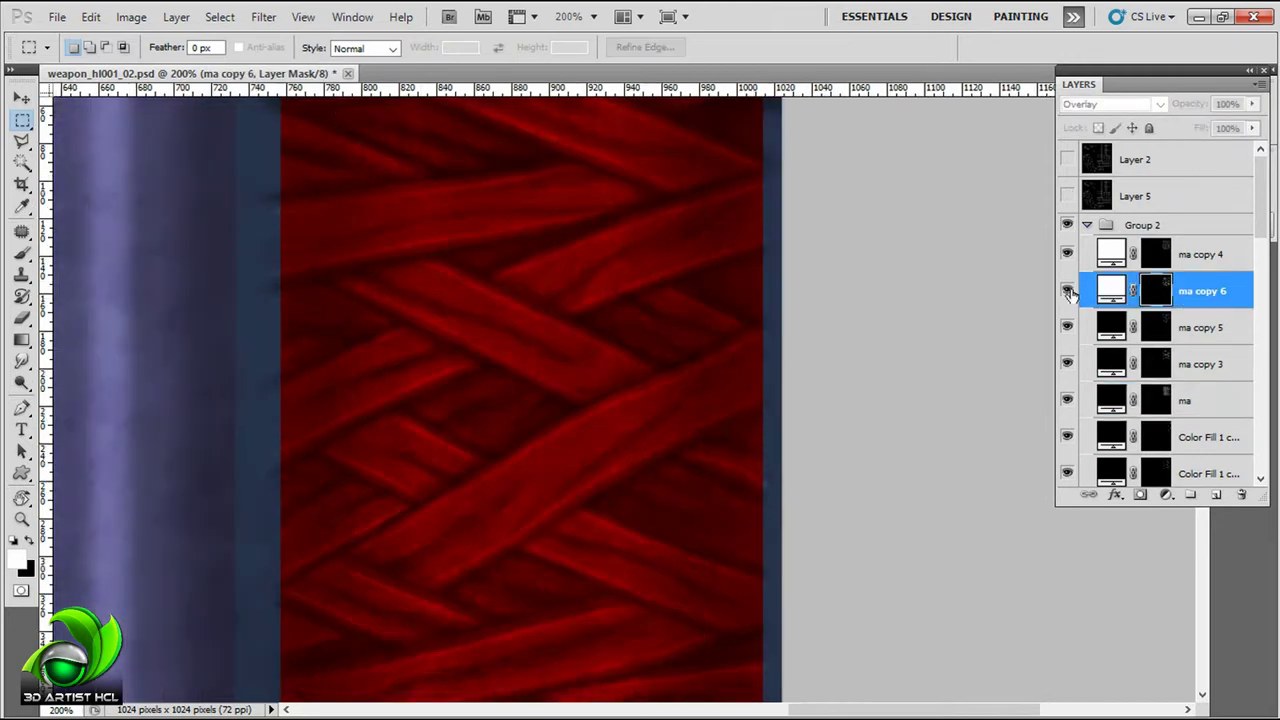
pyautogui.moveTo(1200, 286); pyautogui.dragTo(1213, 494)
pyautogui.press('b')
pyautogui.press('x')
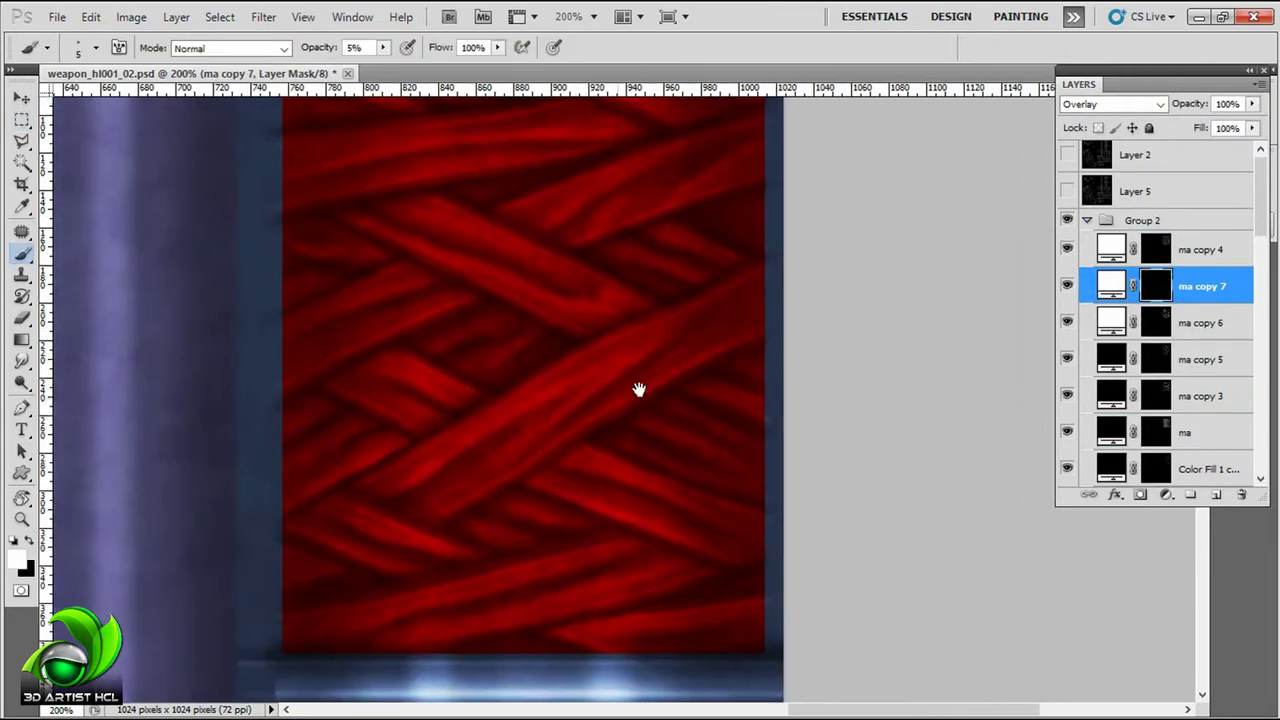
pyautogui.hotkey('ctrl', '+')
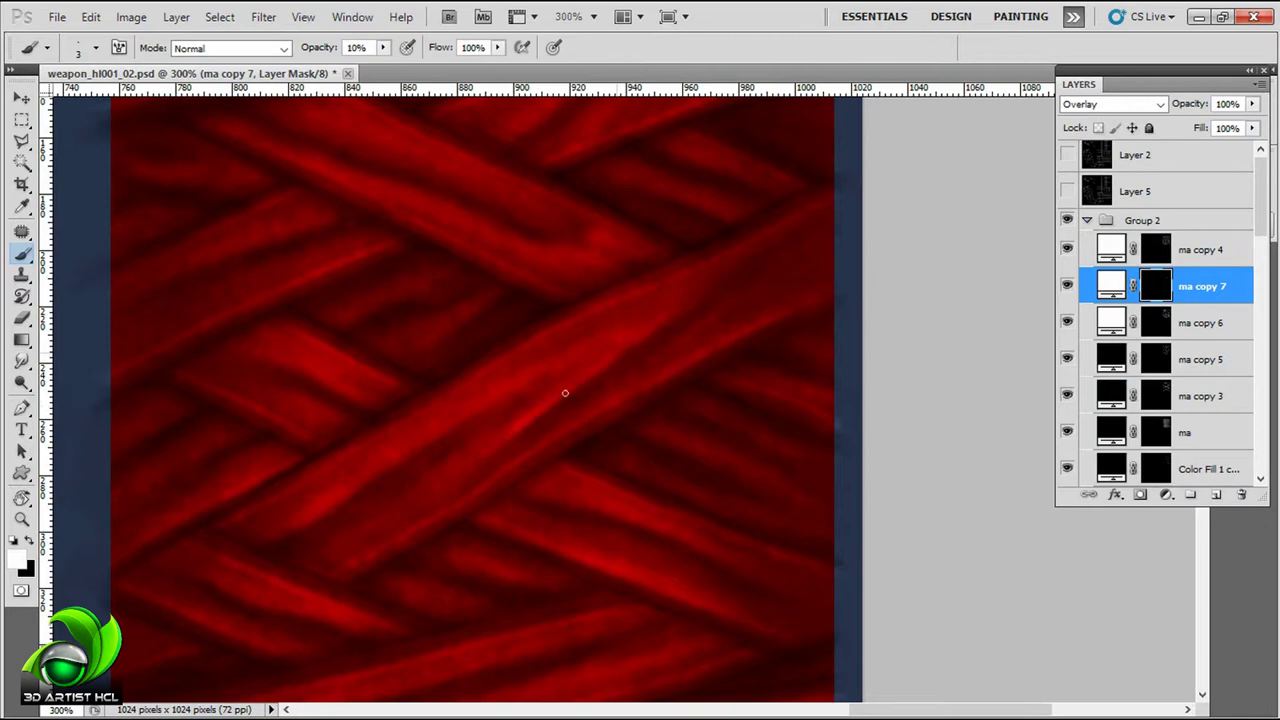
# Step: Scroll around the zoomed-in woven grip to inspect the strands
pyautogui.hscroll(-2, 565, 393)
pyautogui.hscroll(-2, 505, 400)
pyautogui.hscroll(3, 570, 350)
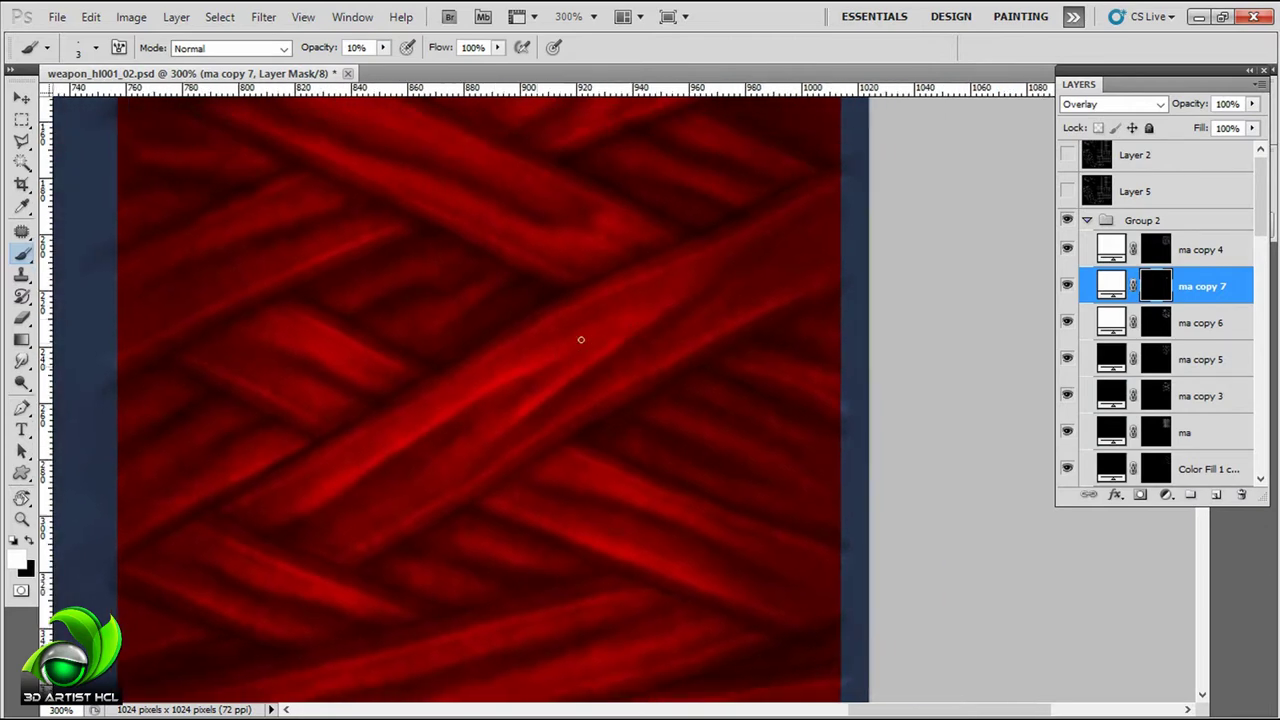
pyautogui.scroll(2, 600, 375)
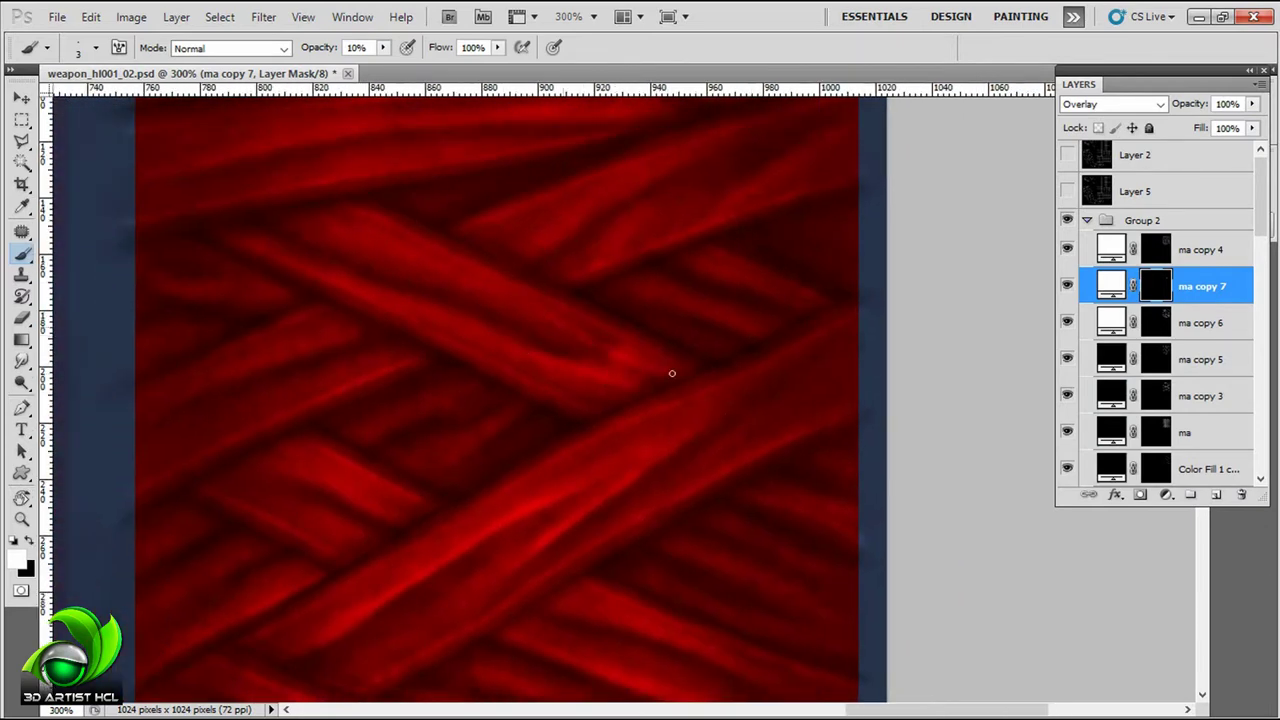
pyautogui.hscroll(-5, 567, 364)
pyautogui.hscroll(-4, 577, 374)
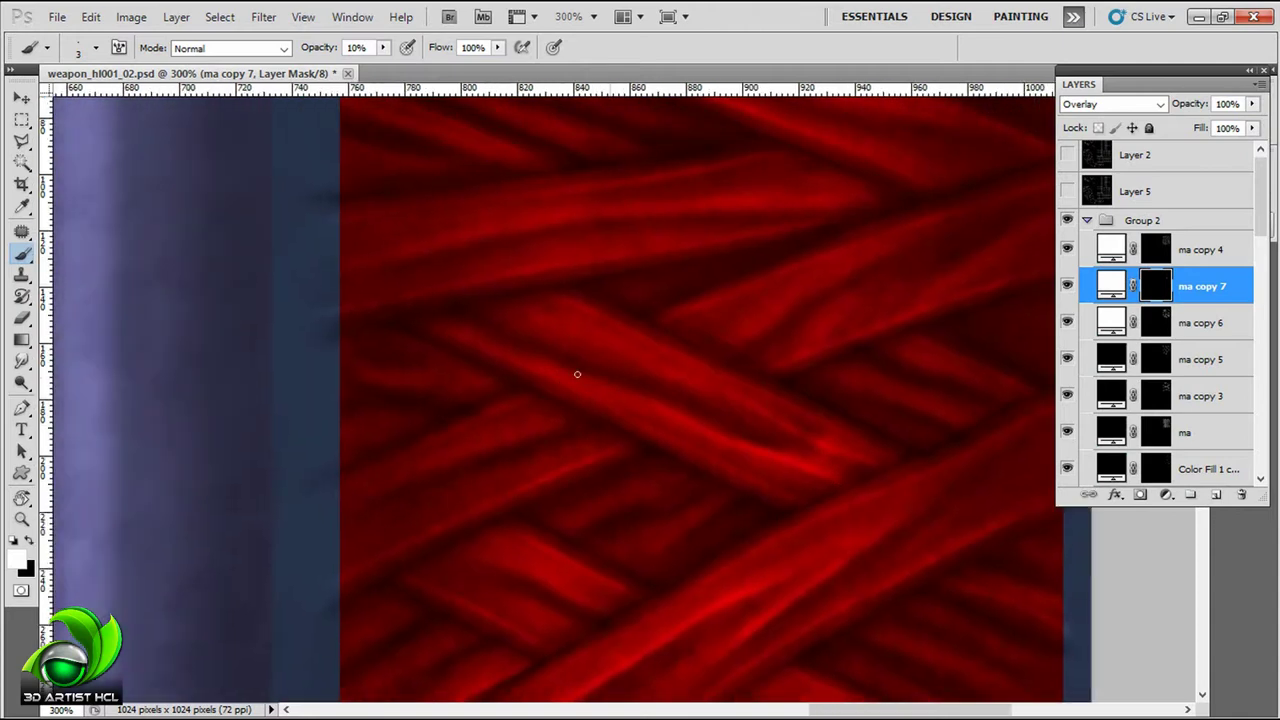
pyautogui.hscroll(1, 630, 380)
pyautogui.hscroll(1, 618, 357)
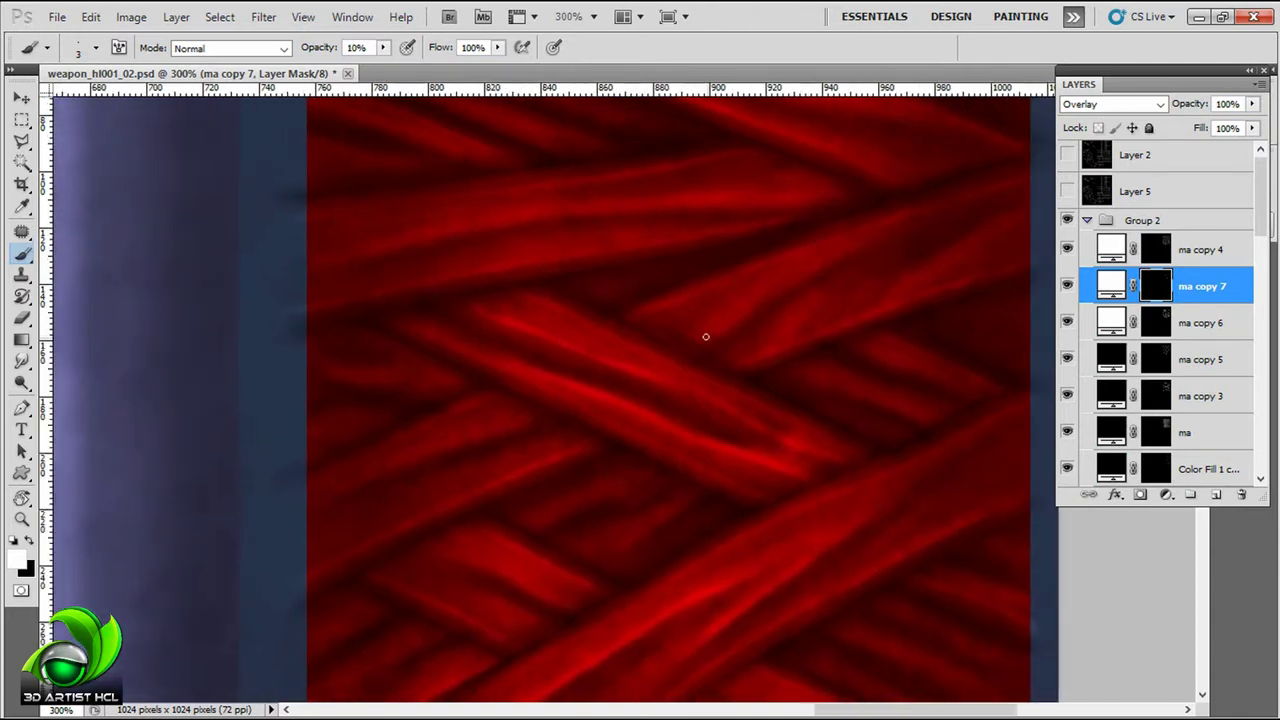
pyautogui.hscroll(2, 800, 278)
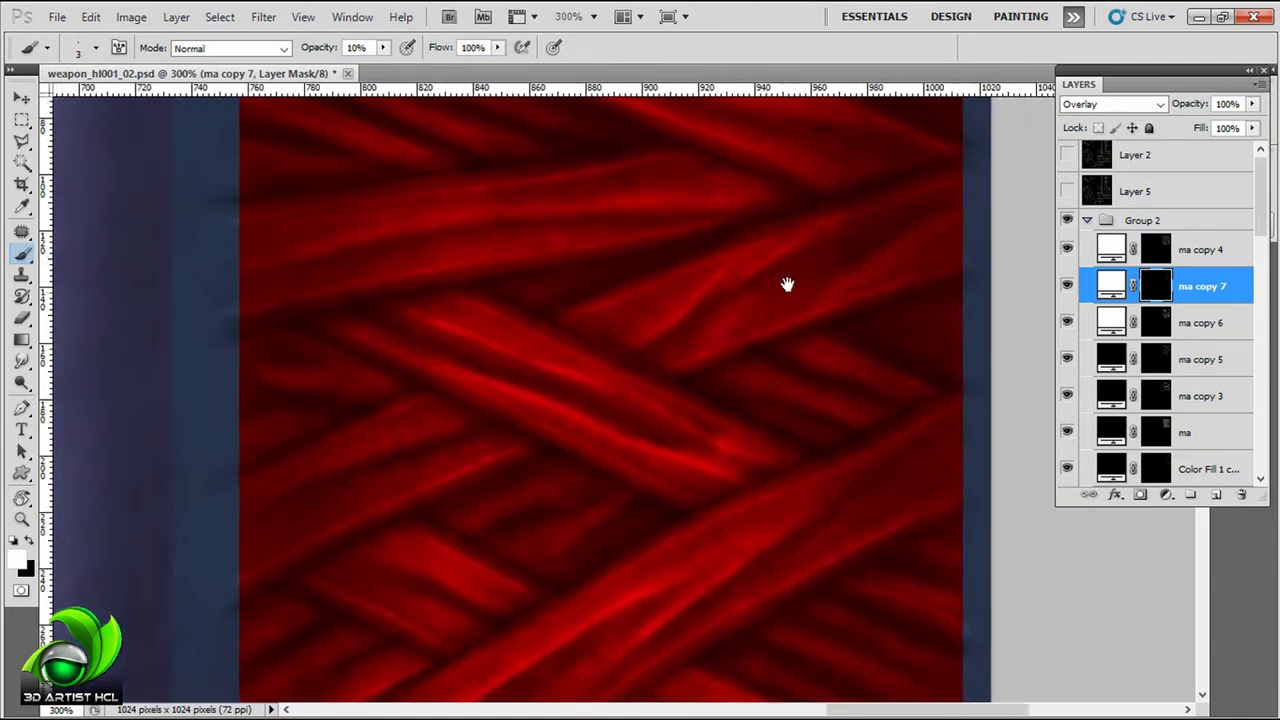
pyautogui.hscroll(2, 857, 251)
pyautogui.hscroll(-9, 639, 317)
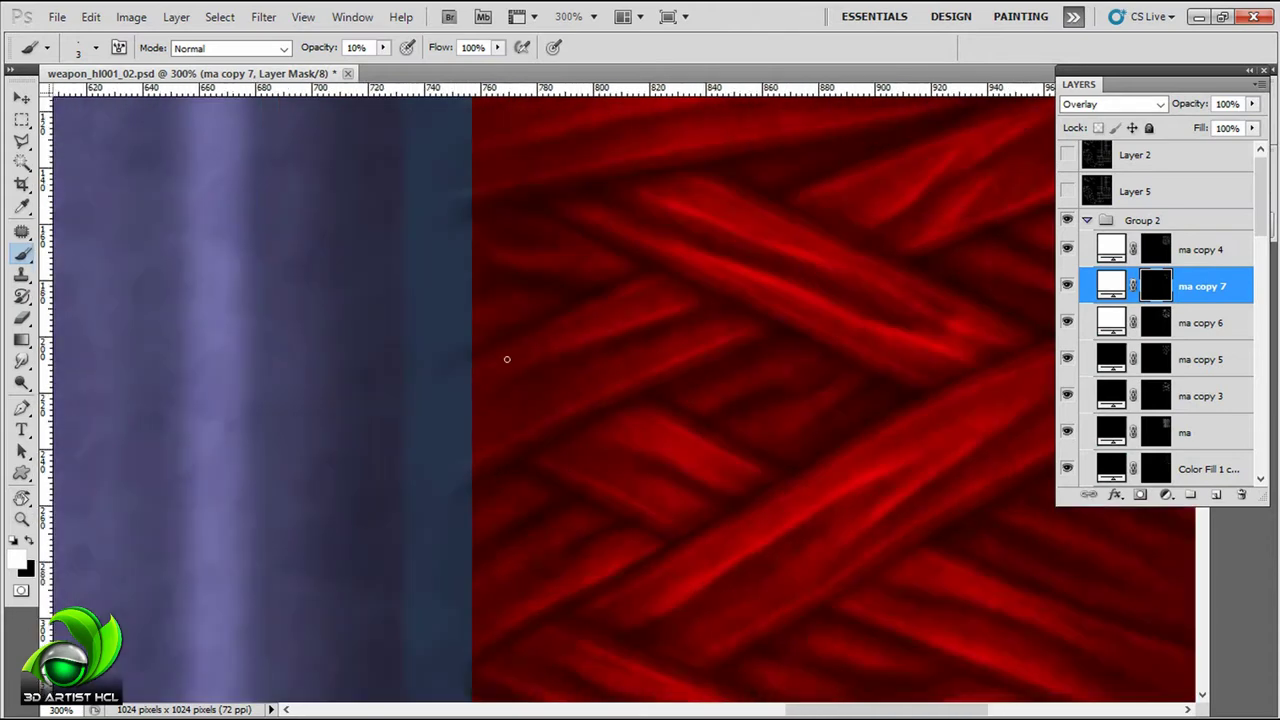
pyautogui.hscroll(-1, 698, 300)
pyautogui.scroll(3, 676, 333)
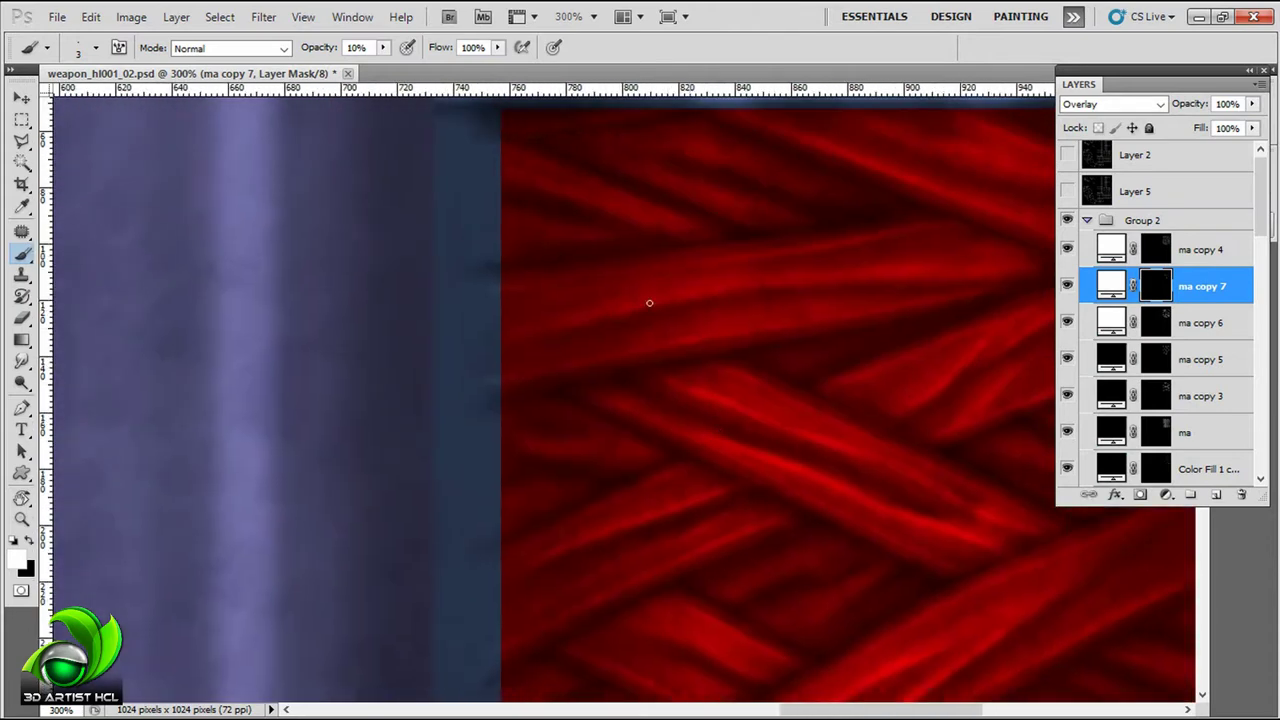
pyautogui.hscroll(-8, 651, 300)
pyautogui.hscroll(1, 885, 214)
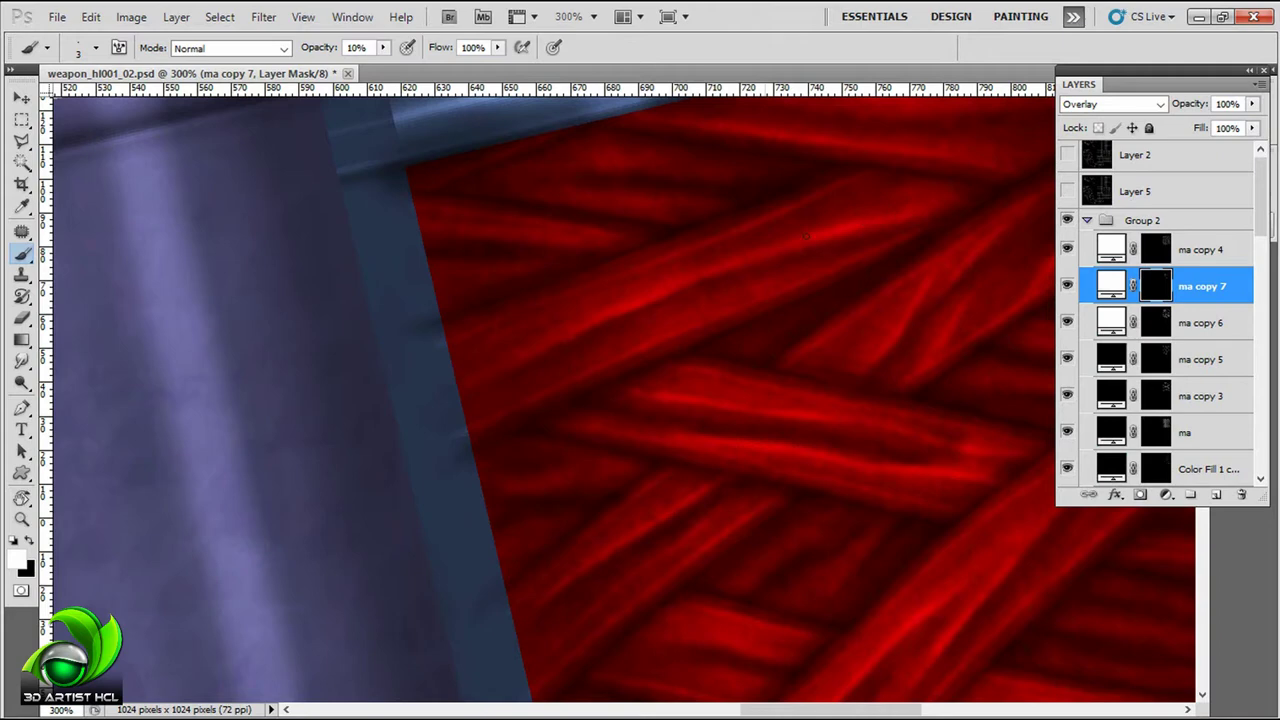
# Step: Rotate and shift the view to find a good painting angle on the woven grip
pyautogui.moveTo(806, 236)
pyautogui.mouseDown()
pyautogui.moveTo(551, 329)
pyautogui.moveTo(500, 300)
pyautogui.mouseUp()
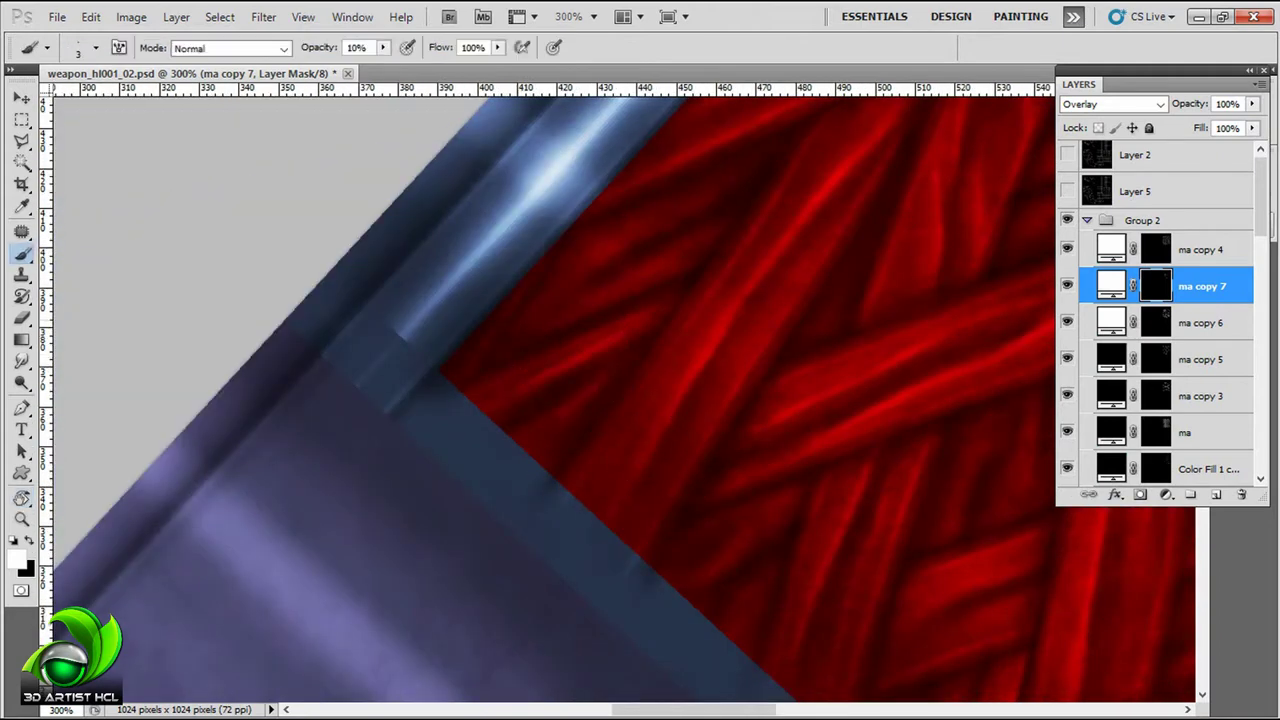
pyautogui.moveTo(737, 262); pyautogui.dragTo(725, 292)
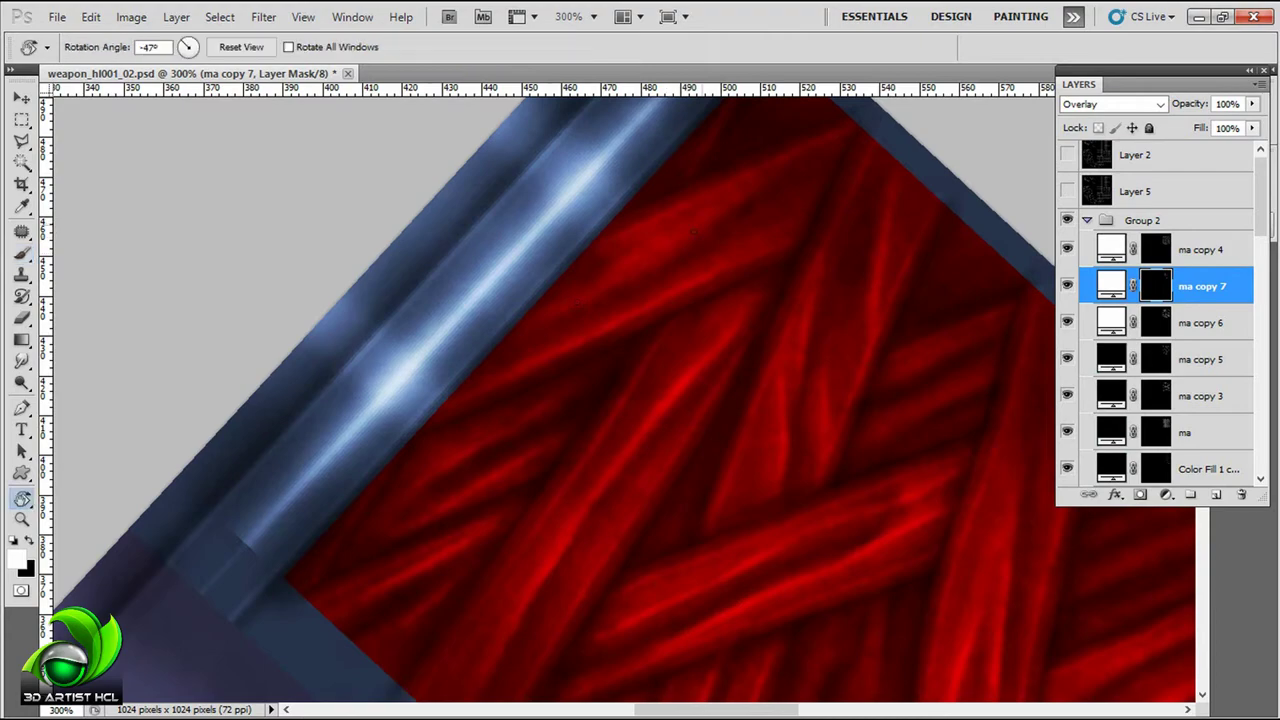
pyautogui.moveTo(600, 400); pyautogui.dragTo(640, 300)
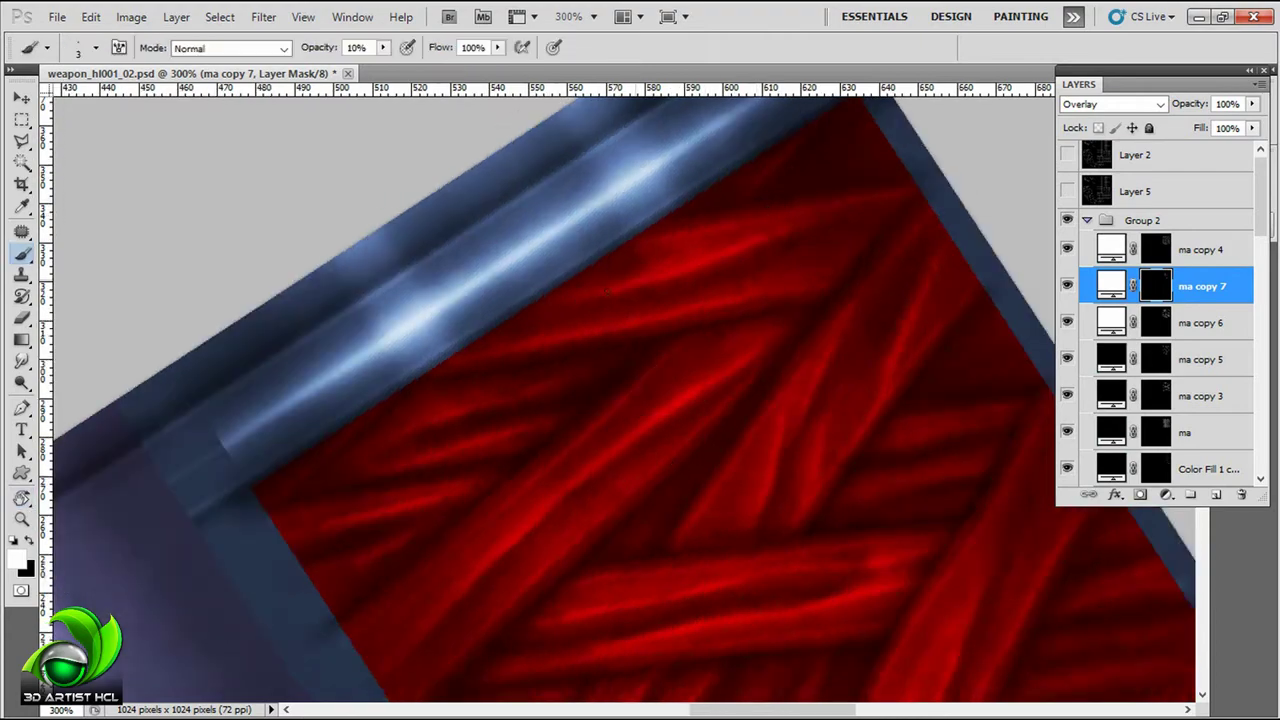
pyautogui.moveTo(787, 213); pyautogui.dragTo(540, 393)
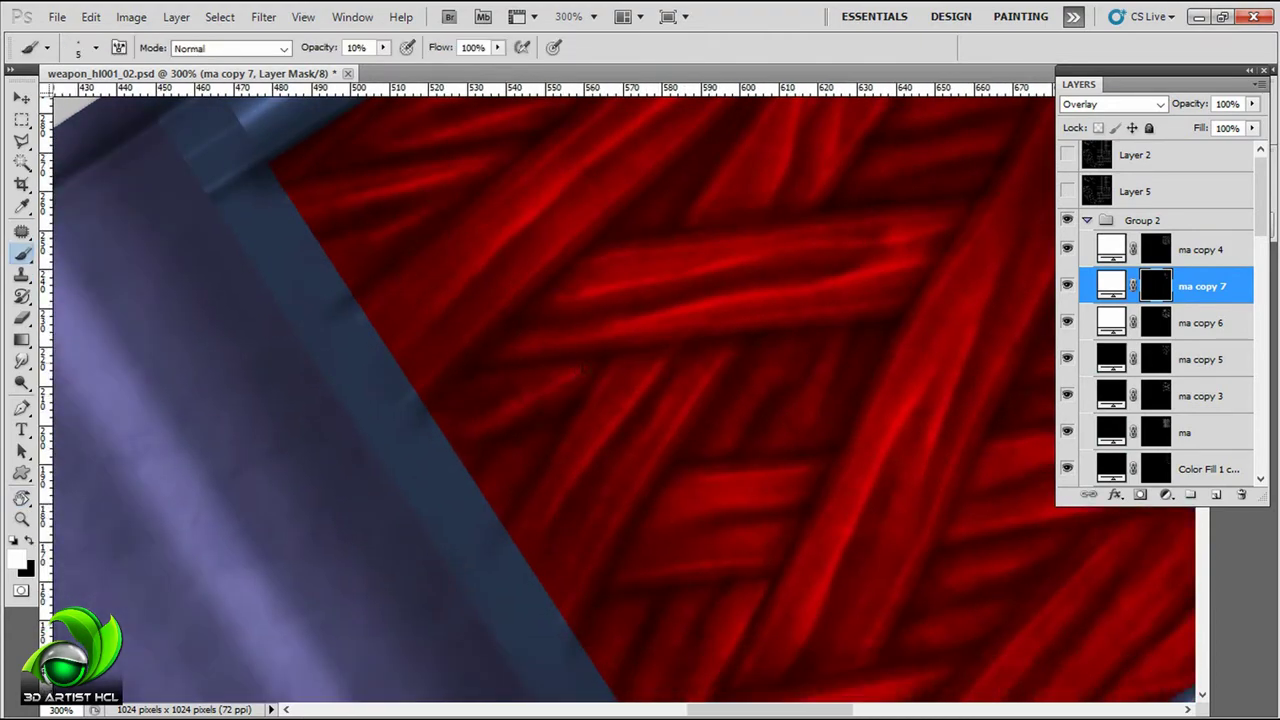
pyautogui.moveTo(640, 400); pyautogui.dragTo(603, 358)
pyautogui.moveTo(807, 325)
pyautogui.mouseDown()
pyautogui.moveTo(763, 337)
pyautogui.moveTo(837, 354)
pyautogui.moveTo(733, 290)
pyautogui.mouseUp()
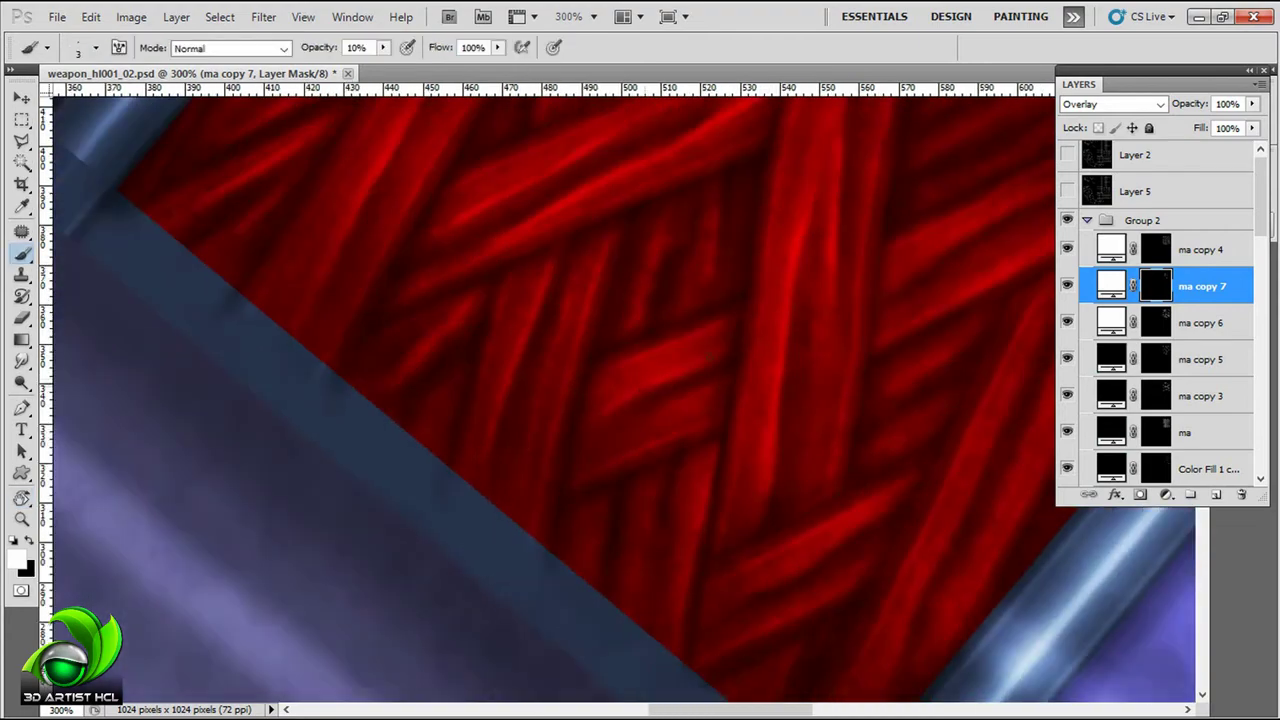
pyautogui.moveTo(709, 392)
pyautogui.mouseDown()
pyautogui.moveTo(709, 344)
pyautogui.moveTo(363, 470)
pyautogui.mouseUp()
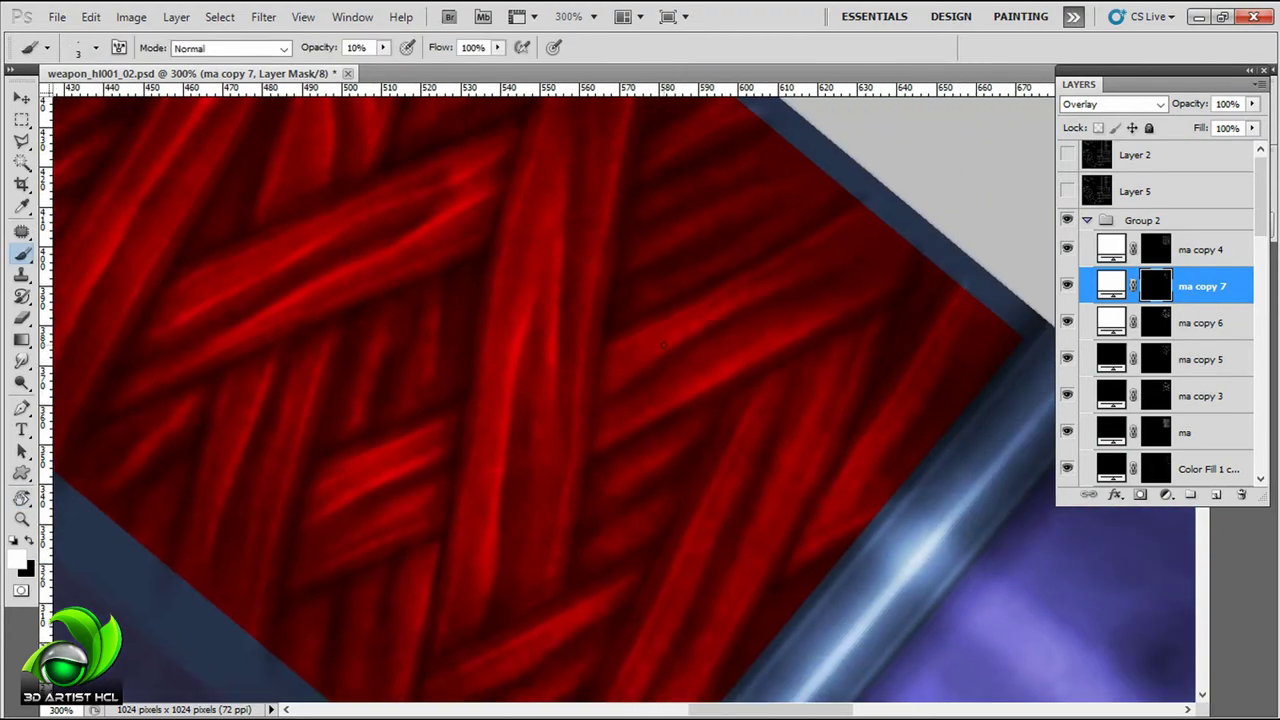
# Step: Rotate and scroll across the right part of the grip, then zoom out to see the whole texture
pyautogui.scroll(-1, 626, 371)
pyautogui.scroll(-1, 620, 390)
pyautogui.scroll(-1, 615, 413)
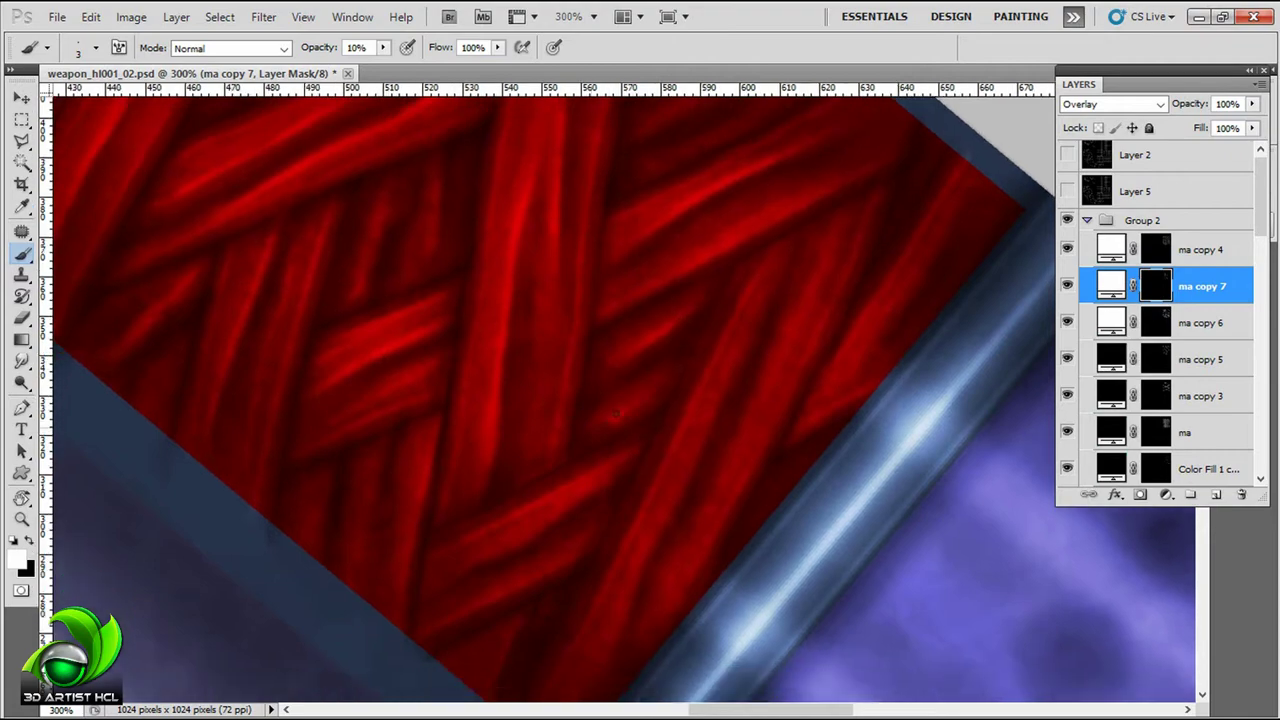
pyautogui.scroll(-2, 620, 405)
pyautogui.scroll(-1, 611, 386)
pyautogui.press('r')
pyautogui.moveTo(611, 386)
pyautogui.mouseDown()
pyautogui.moveTo(637, 277)
pyautogui.moveTo(505, 338)
pyautogui.mouseUp()
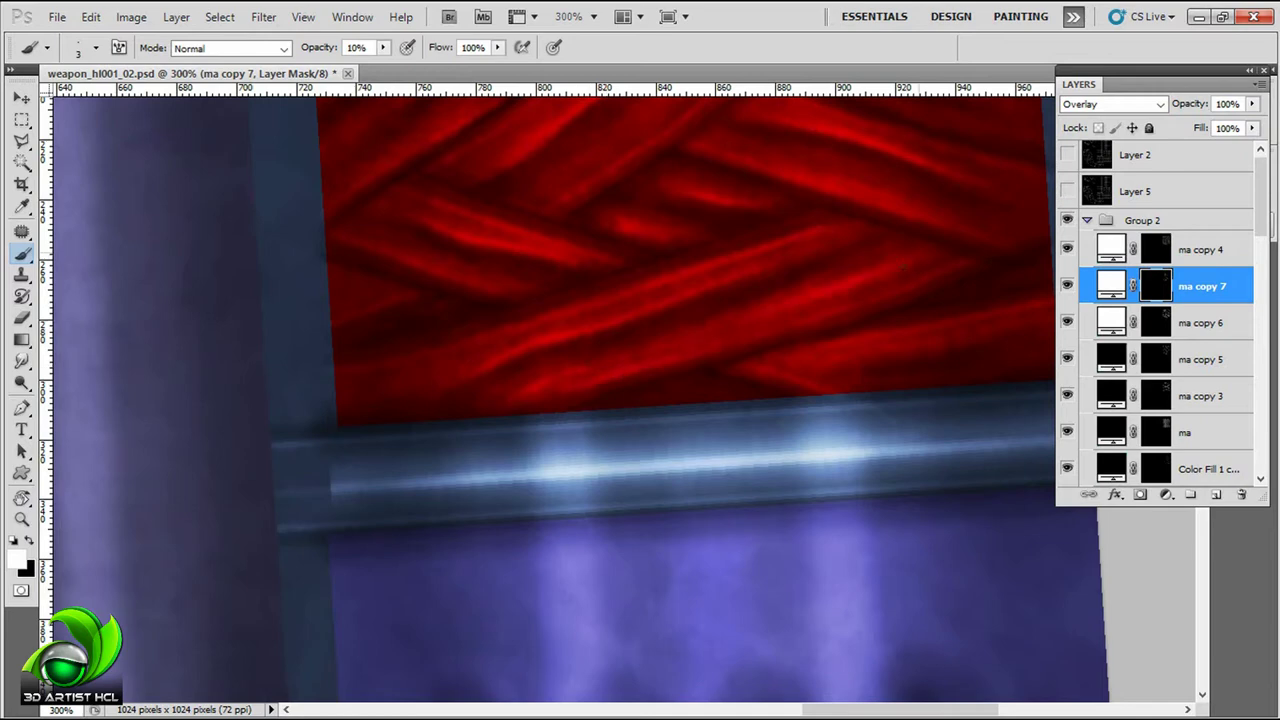
pyautogui.moveTo(847, 358); pyautogui.dragTo(714, 398)
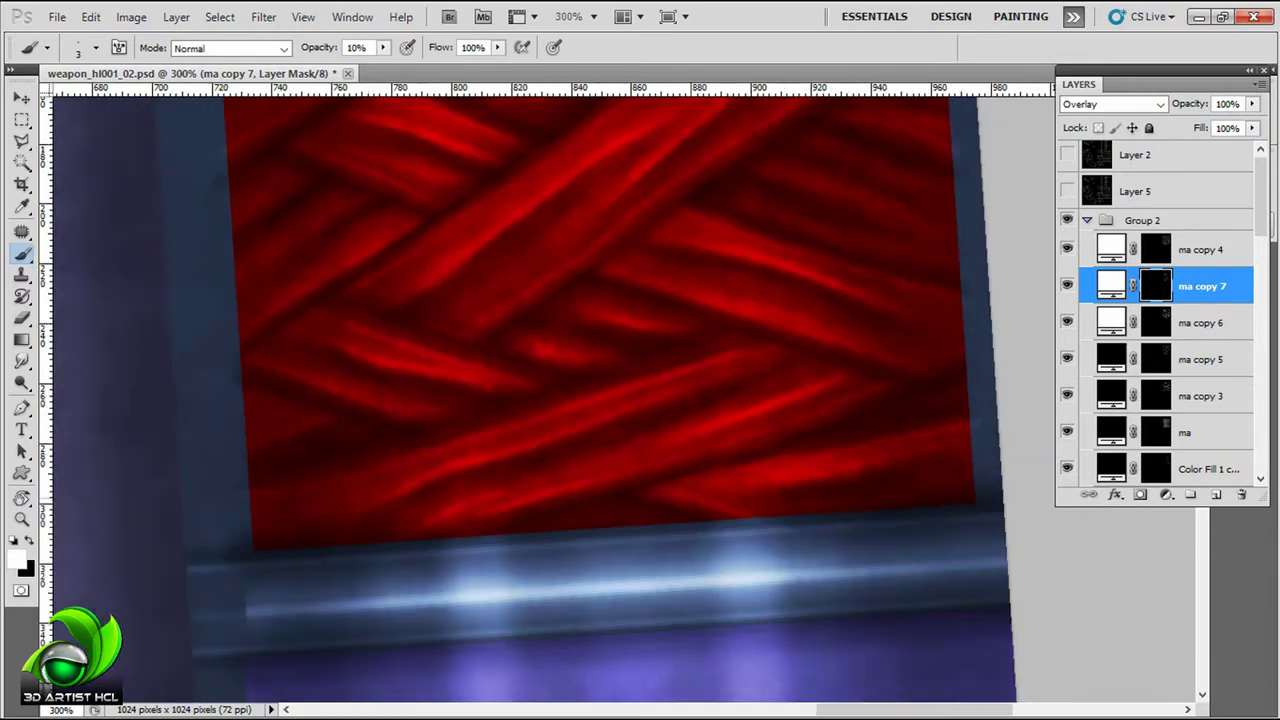
pyautogui.scroll(5, 695, 398)
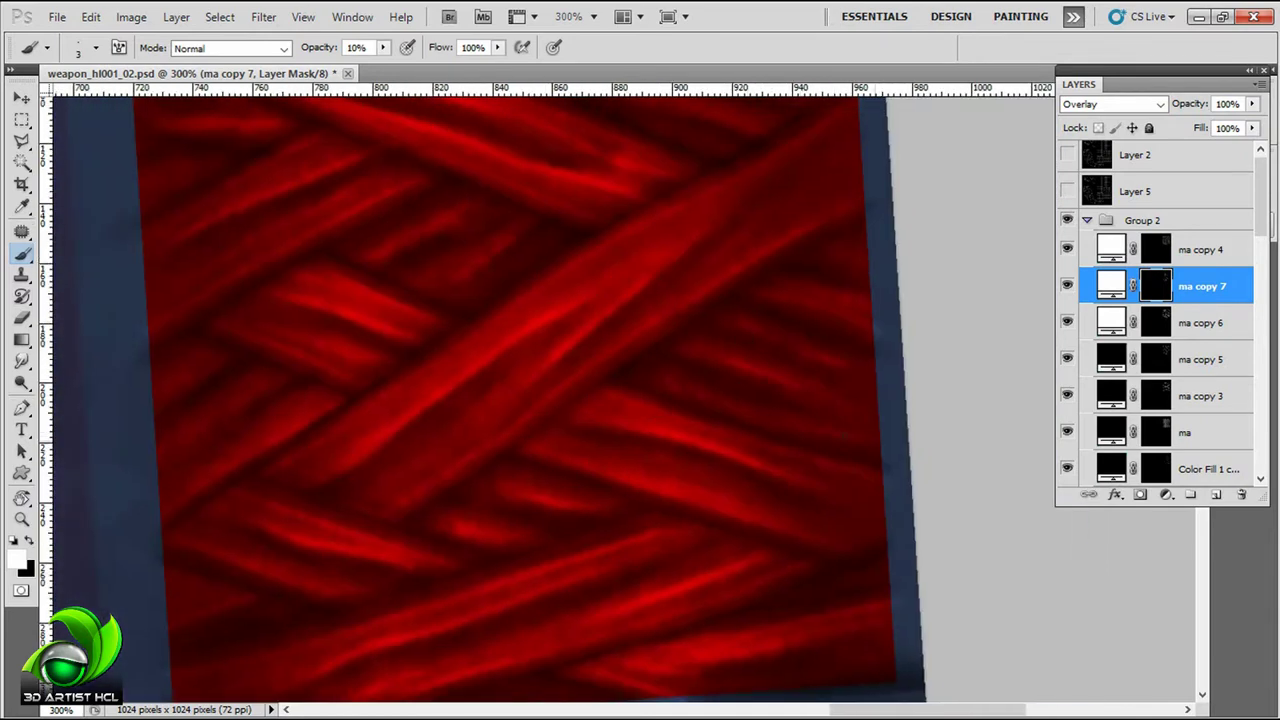
pyautogui.hscroll(-7, 545, 392)
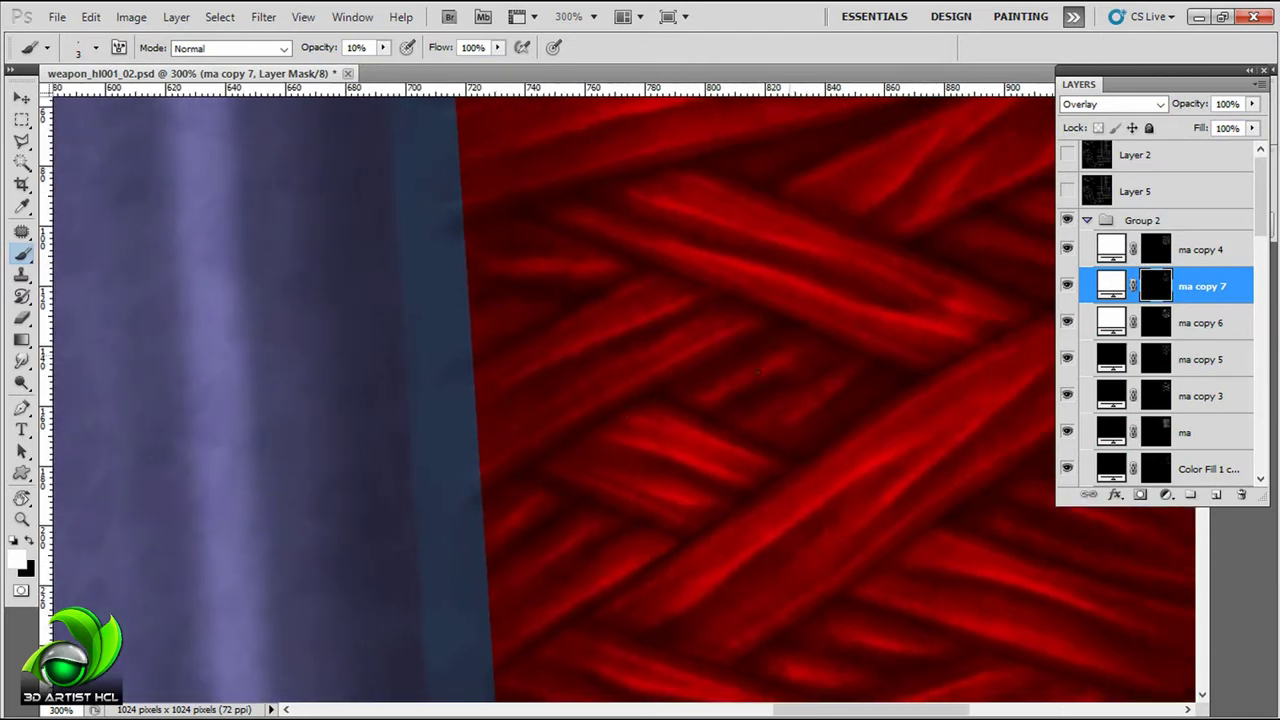
pyautogui.hscroll(1, 620, 400)
pyautogui.hscroll(5, 620, 400)
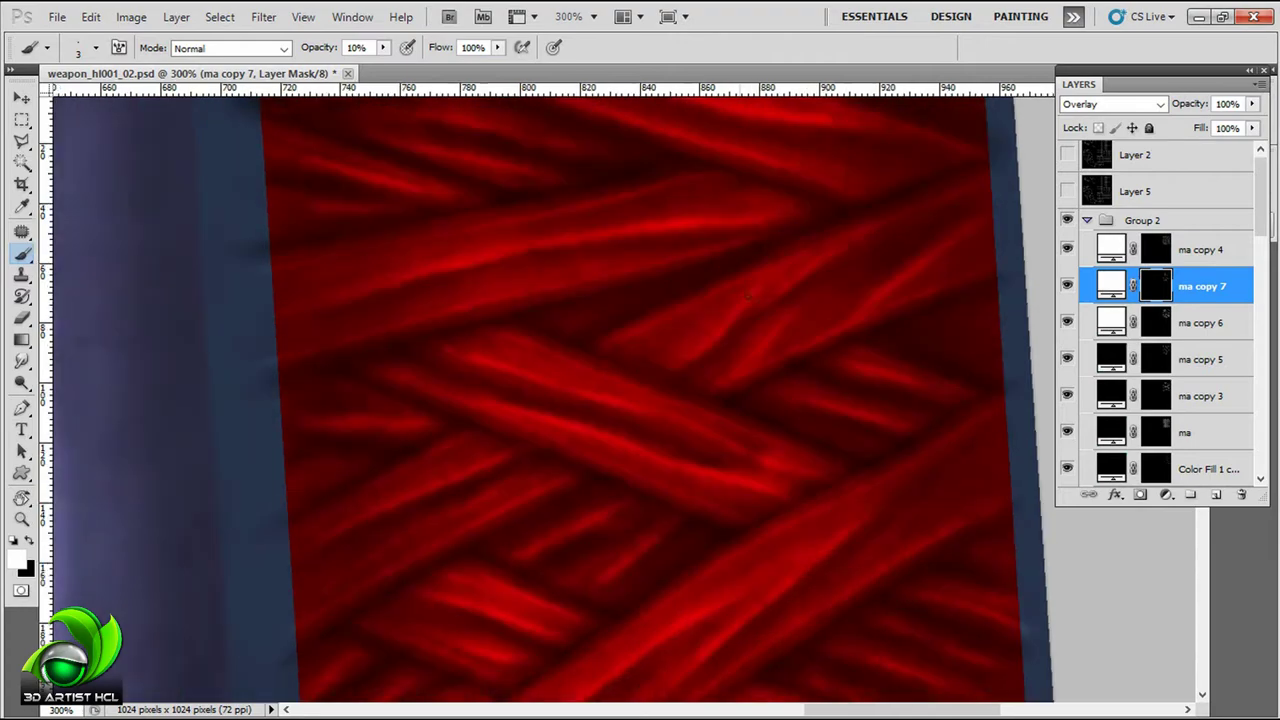
pyautogui.scroll(5, 703, 386)
pyautogui.hscroll(2, 861, 270)
pyautogui.moveTo(900, 222); pyautogui.dragTo(686, 171)
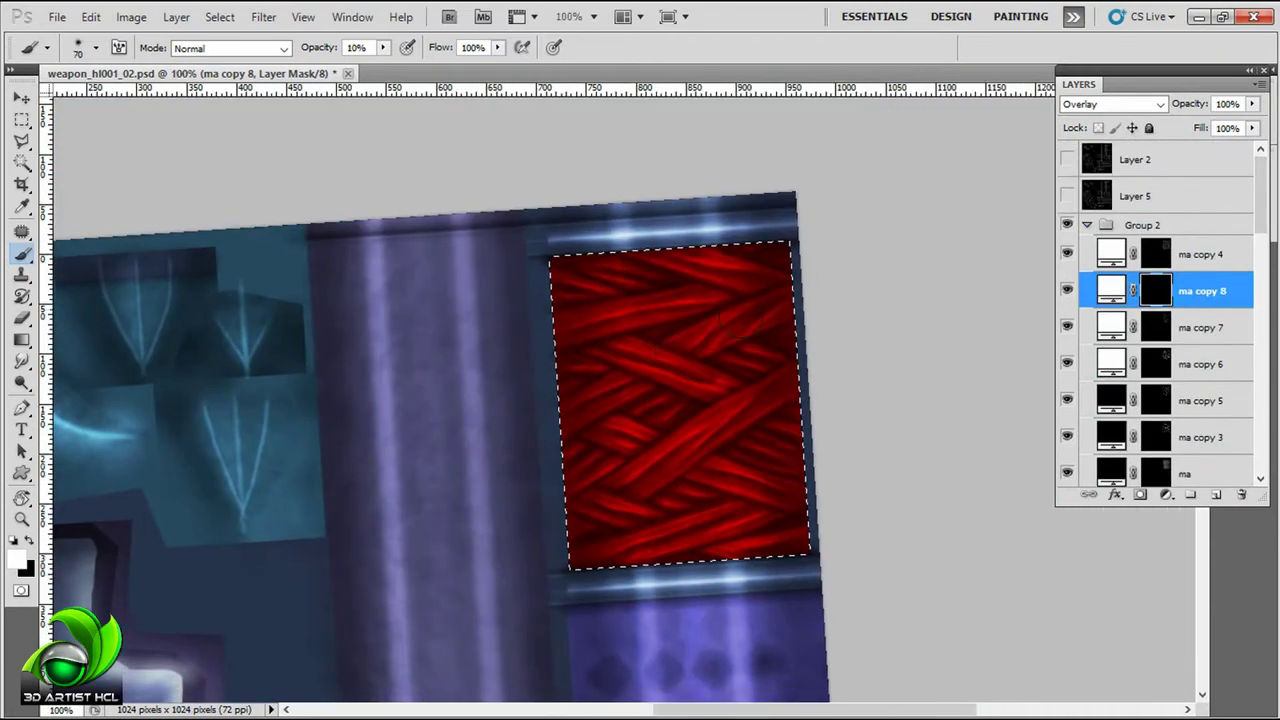
# Step: Paint brighter highlights onto the red weave strands with a slightly larger brush
pyautogui.press(']')
pyautogui.moveTo(723, 320); pyautogui.dragTo(650, 370)
pyautogui.moveTo(715, 290); pyautogui.dragTo(585, 335)
pyautogui.moveTo(745, 400); pyautogui.dragTo(625, 505)
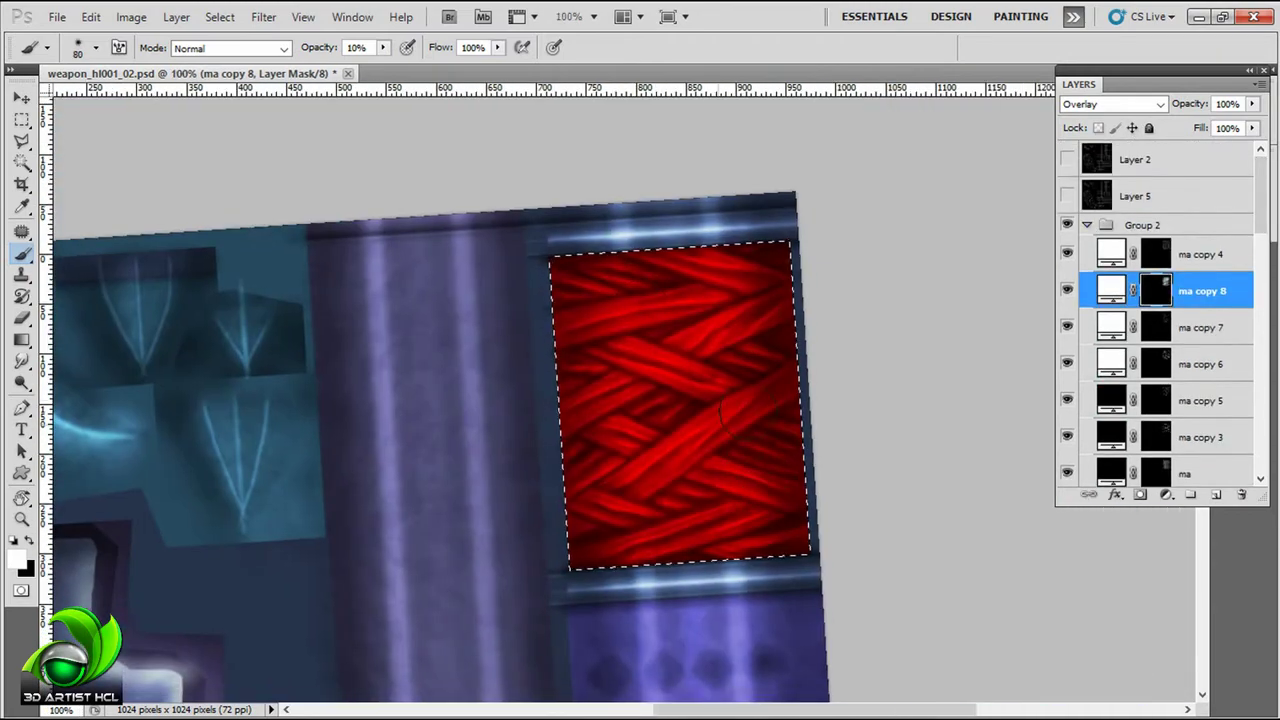
pyautogui.scroll(-1, 722, 405)
pyautogui.press('[')
pyautogui.press('[')
pyautogui.press('[')
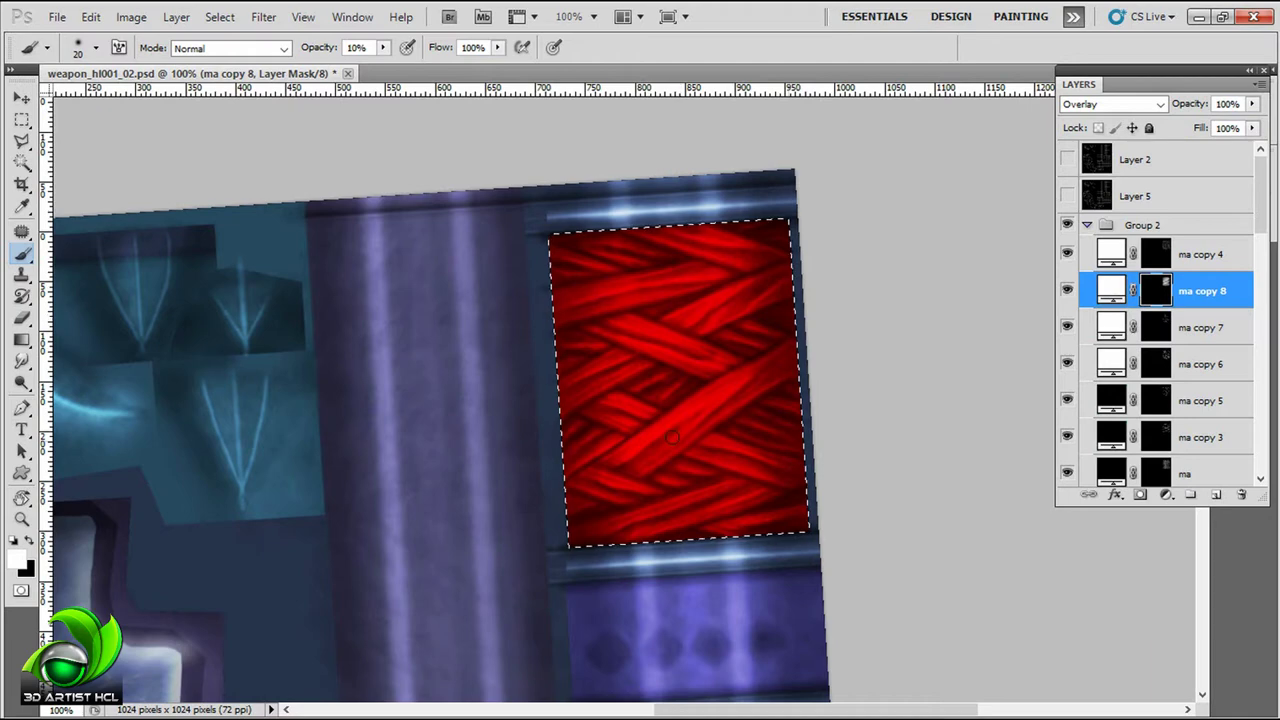
pyautogui.moveTo(799, 328); pyautogui.dragTo(836, 330)
# Step: Drop the brush strength to 5%, shrink the brush, and frame the whole red grip panel
pyautogui.press('5')
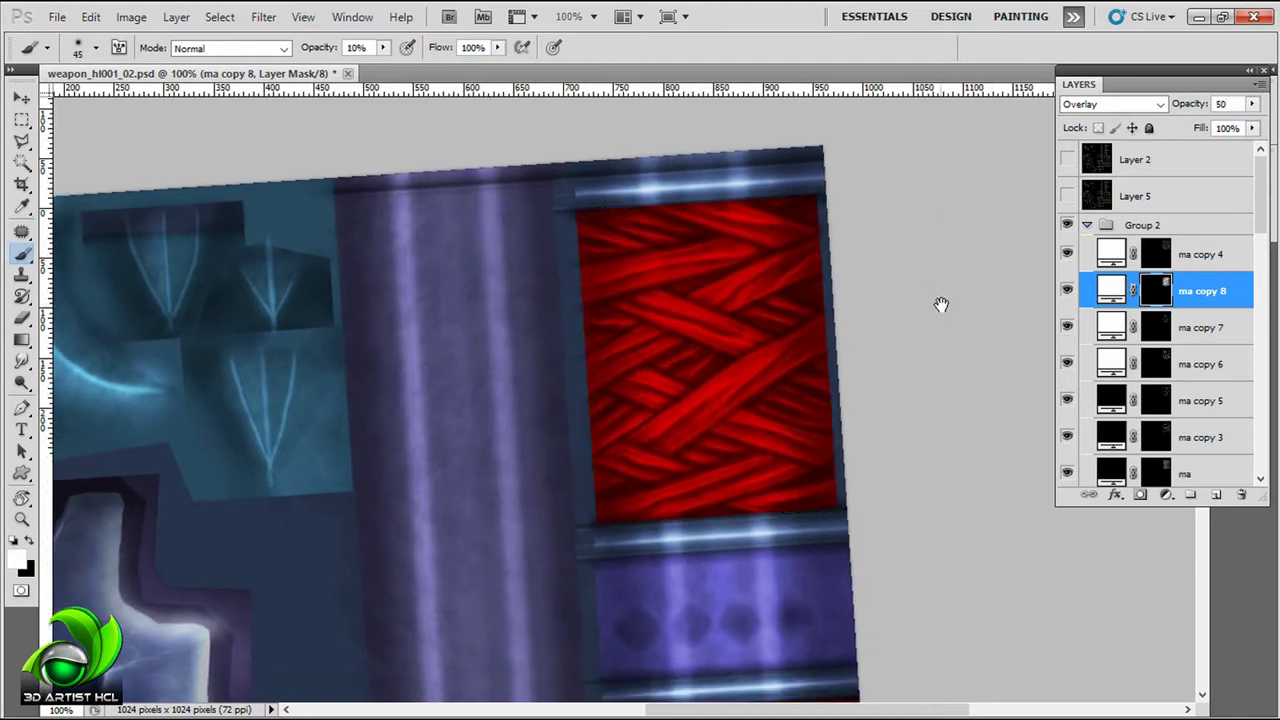
pyautogui.moveTo(940, 300); pyautogui.dragTo(964, 312)
pyautogui.keyDown('alt'); pyautogui.scroll(1, 789, 310); pyautogui.keyUp('alt')
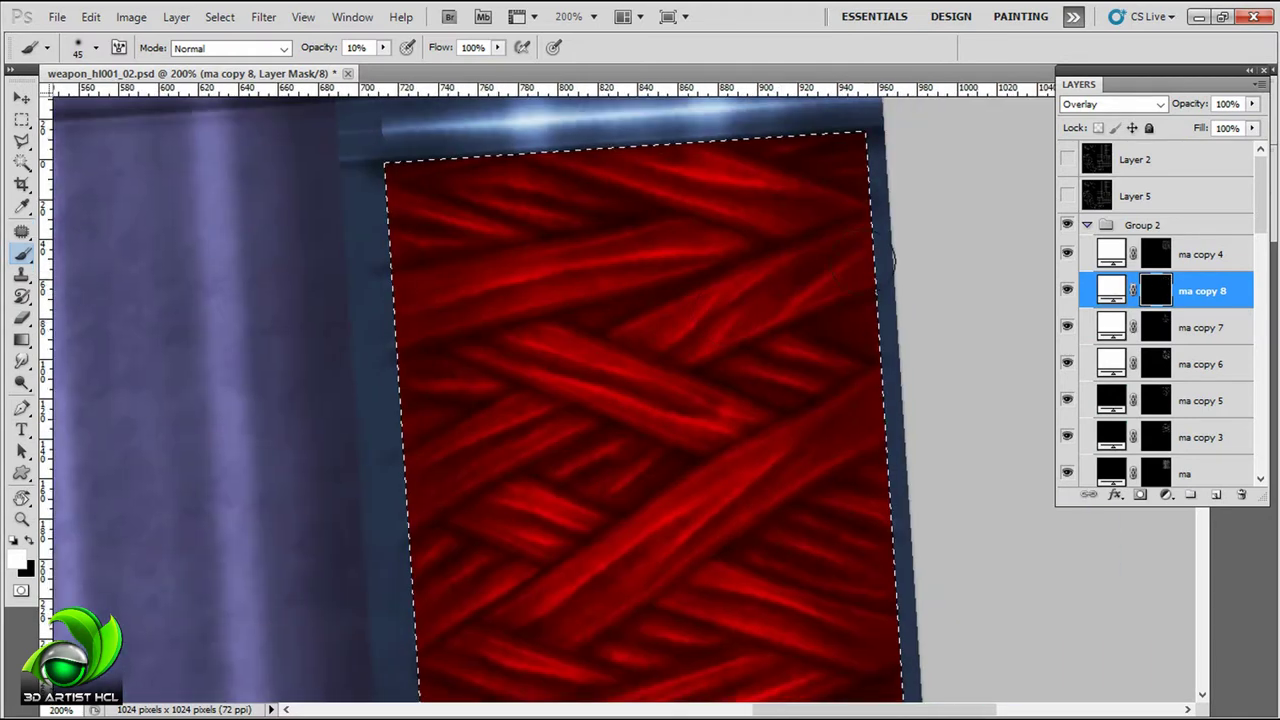
pyautogui.press('0')
pyautogui.press('5')
pyautogui.moveTo(562, 367)
pyautogui.mouseDown()
pyautogui.moveTo(703, 350)
pyautogui.moveTo(676, 298)
pyautogui.moveTo(776, 293)
pyautogui.moveTo(833, 350)
pyautogui.mouseUp()
pyautogui.moveTo(1027, 203)
pyautogui.mouseDown()
pyautogui.moveTo(825, 285)
pyautogui.moveTo(910, 110)
pyautogui.mouseUp()
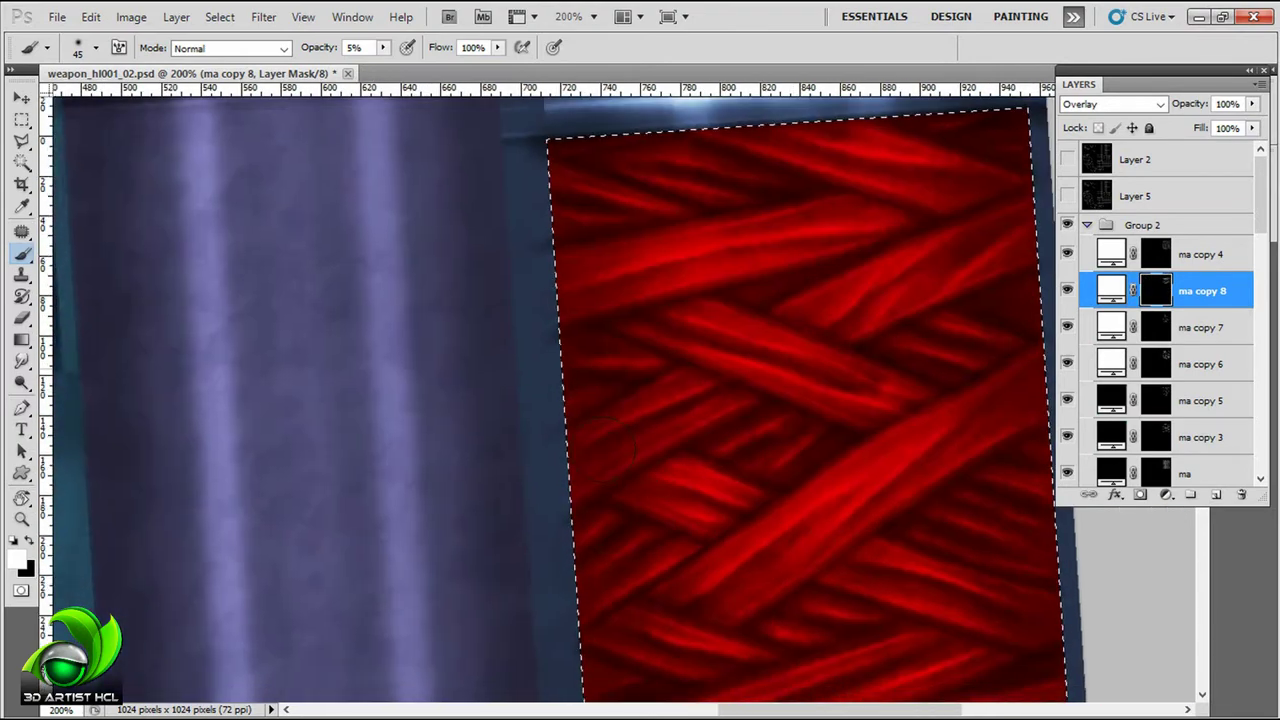
pyautogui.moveTo(800, 560); pyautogui.dragTo(750, 337)
pyautogui.moveTo(888, 434); pyautogui.dragTo(923, 554)
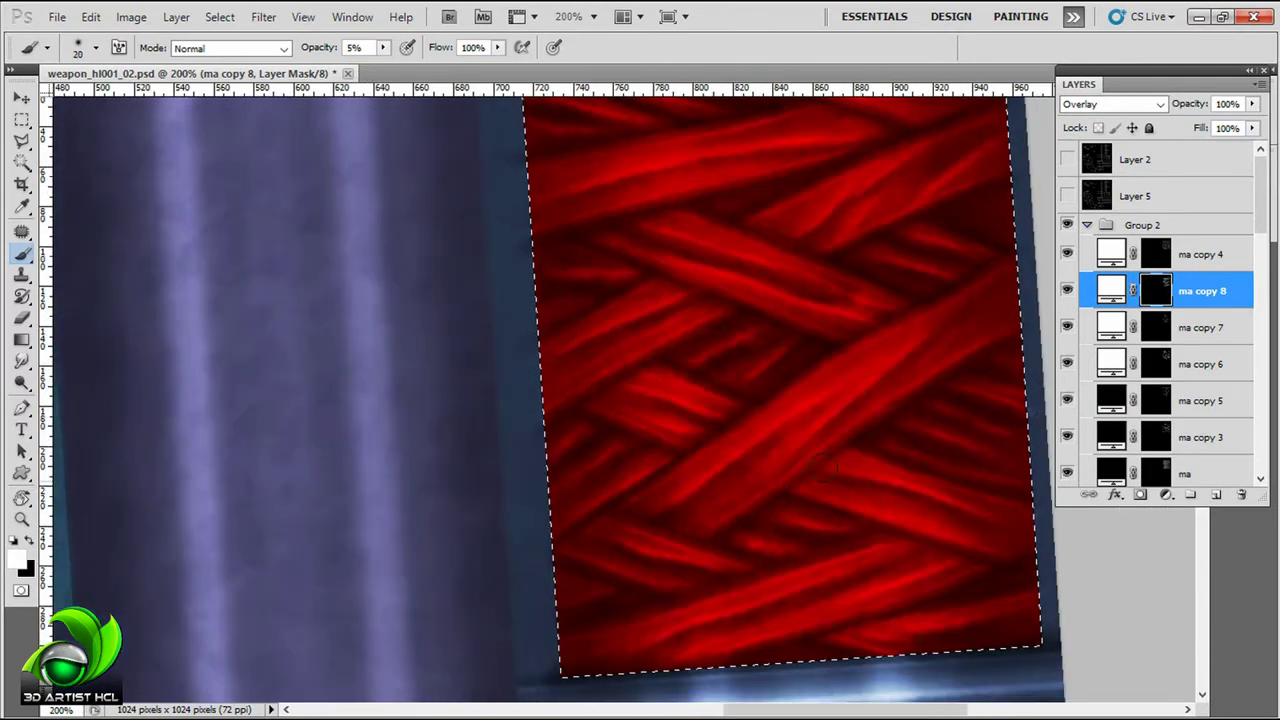
pyautogui.press('[')
pyautogui.press('[')
pyautogui.press('[')
pyautogui.moveTo(805, 250)
pyautogui.mouseDown()
pyautogui.moveTo(915, 318)
pyautogui.moveTo(737, 289)
pyautogui.mouseUp()
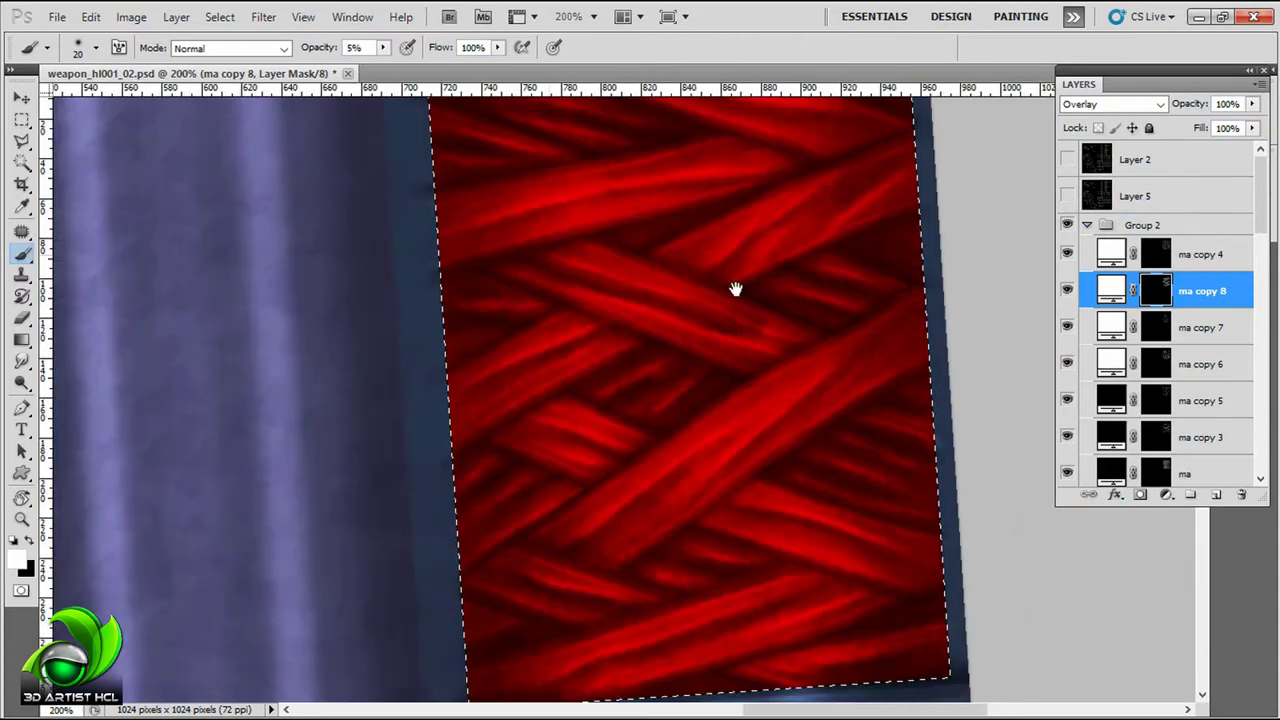
pyautogui.moveTo(549, 687); pyautogui.dragTo(464, 497)
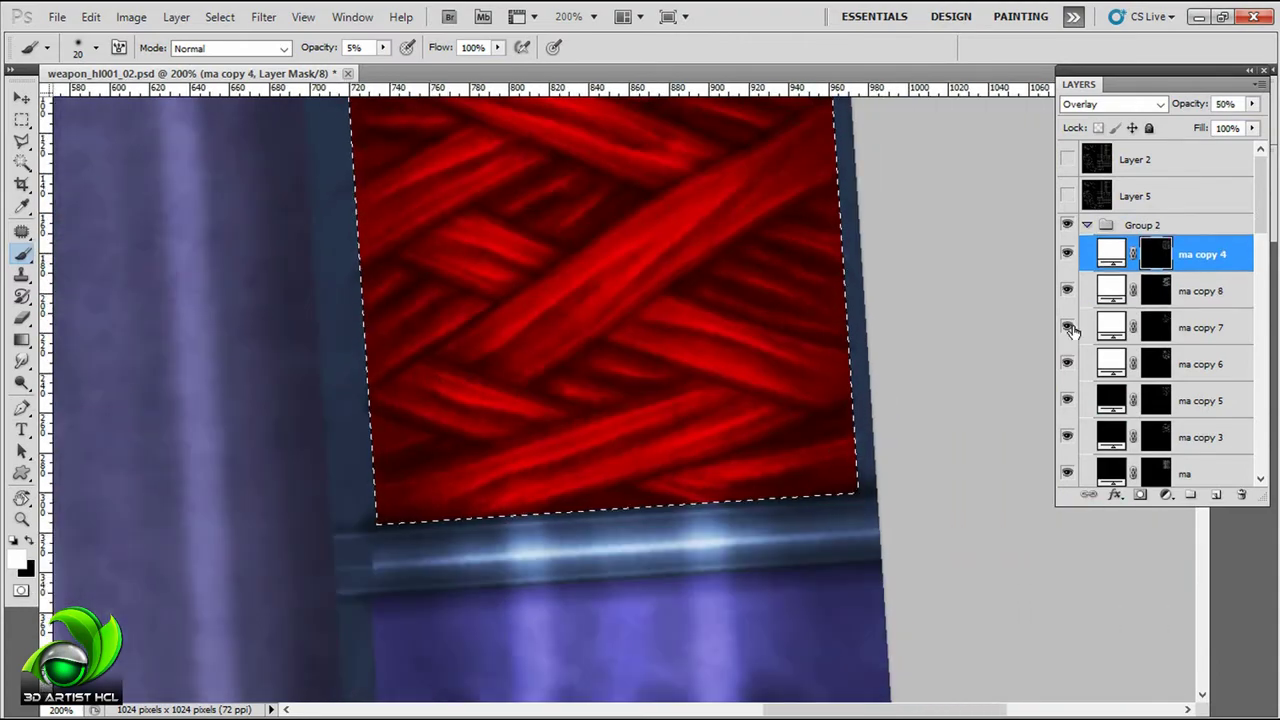
# Step: Adjust ma copy 7's layer mask with Levels and check the grip and handle on the 3D scythe
pyautogui.click(1112, 327)
pyautogui.moveTo(797, 368); pyautogui.dragTo(830, 353)
pyautogui.click(1155, 327)
pyautogui.hotkey('ctrl', 'l')
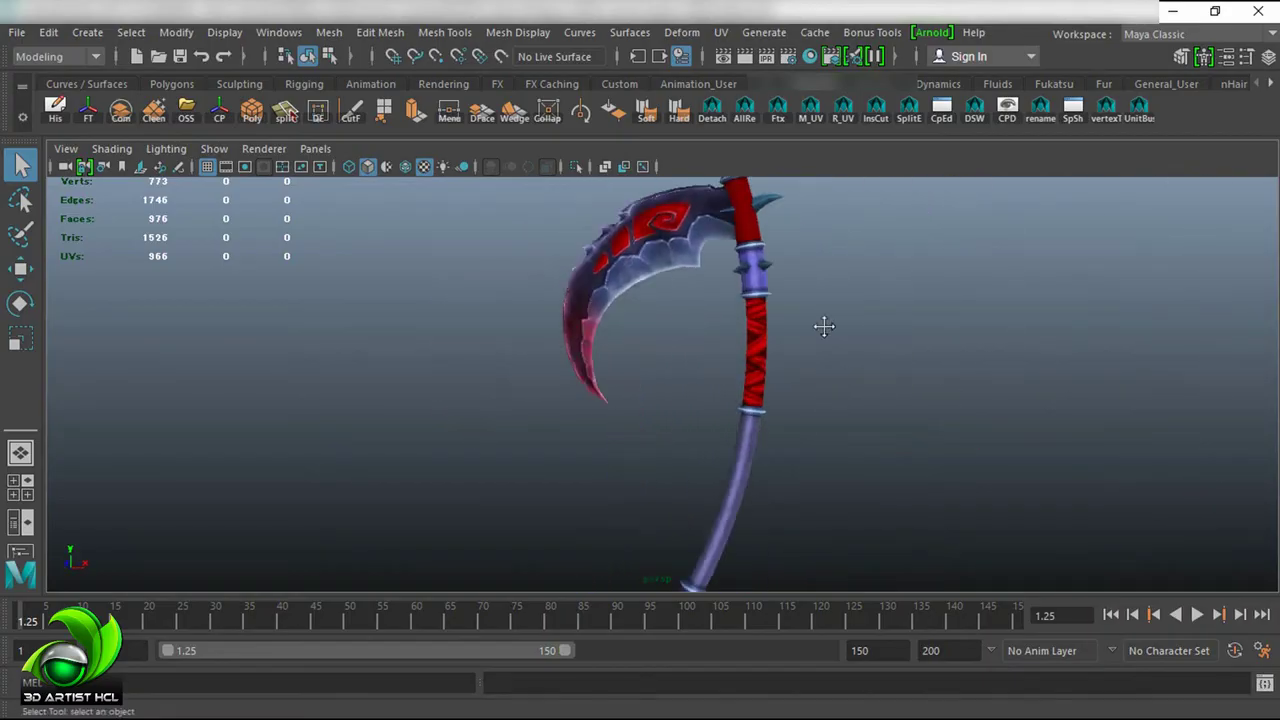
pyautogui.moveTo(824, 326)
pyautogui.mouseDown()
pyautogui.moveTo(1137, 386)
pyautogui.moveTo(762, 417)
pyautogui.mouseUp()
pyautogui.moveTo(1265, 418)
pyautogui.mouseDown()
pyautogui.moveTo(786, 386)
pyautogui.moveTo(957, 423)
pyautogui.mouseUp()
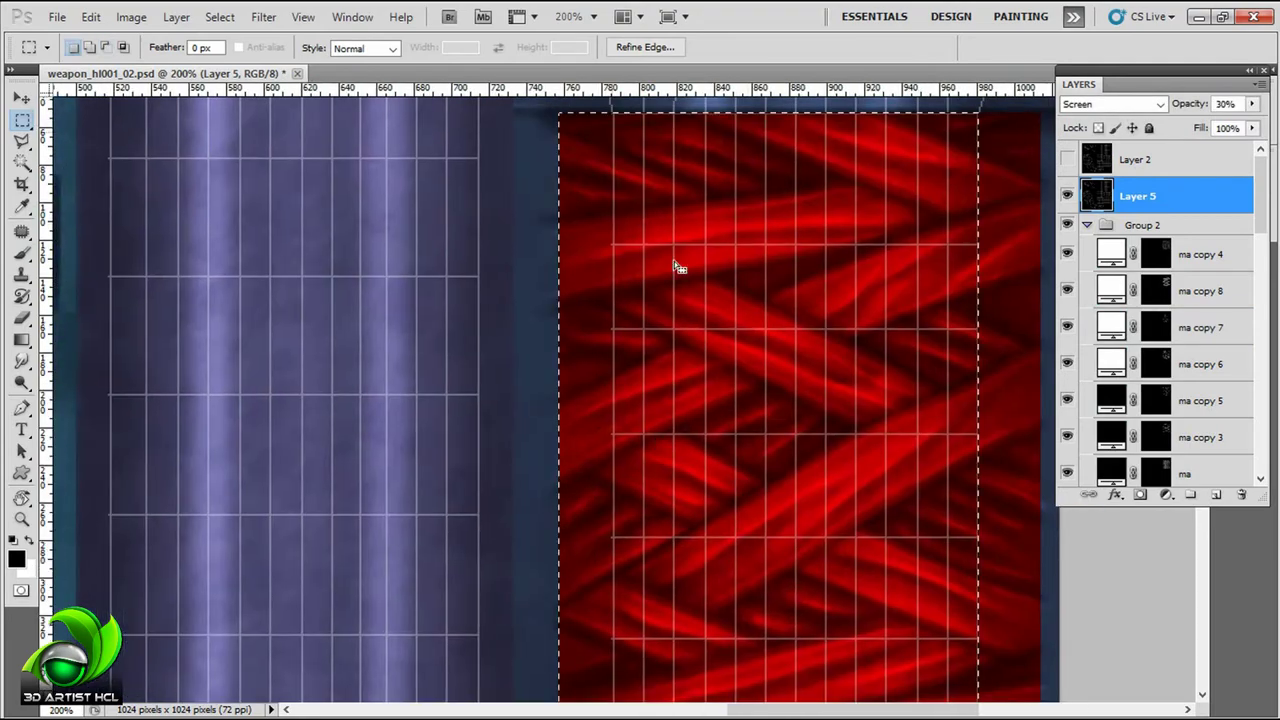
# Step: Copy a rectangle of the woven grip into a new document and offset it to expose seams
pyautogui.moveTo(662, 272); pyautogui.dragTo(612, 637)
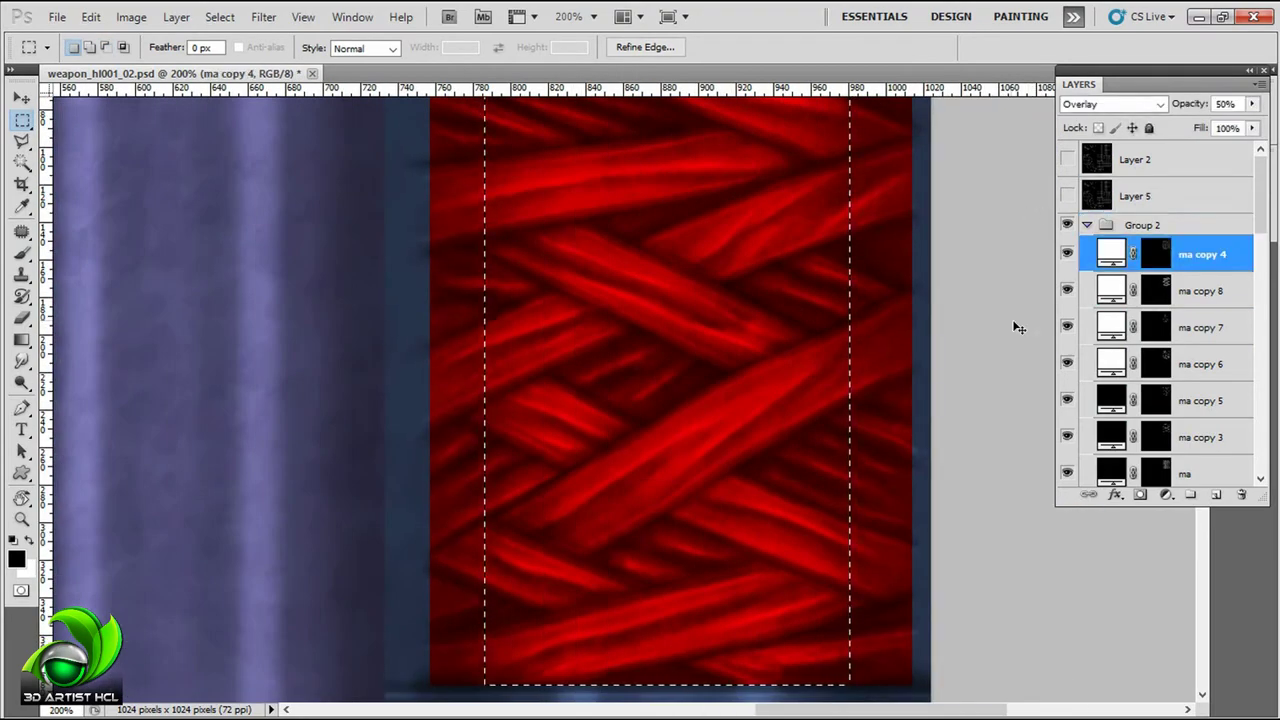
pyautogui.hotkey('ctrl', 'n')
pyautogui.press('Return')
pyautogui.hotkey('ctrl', 'v')
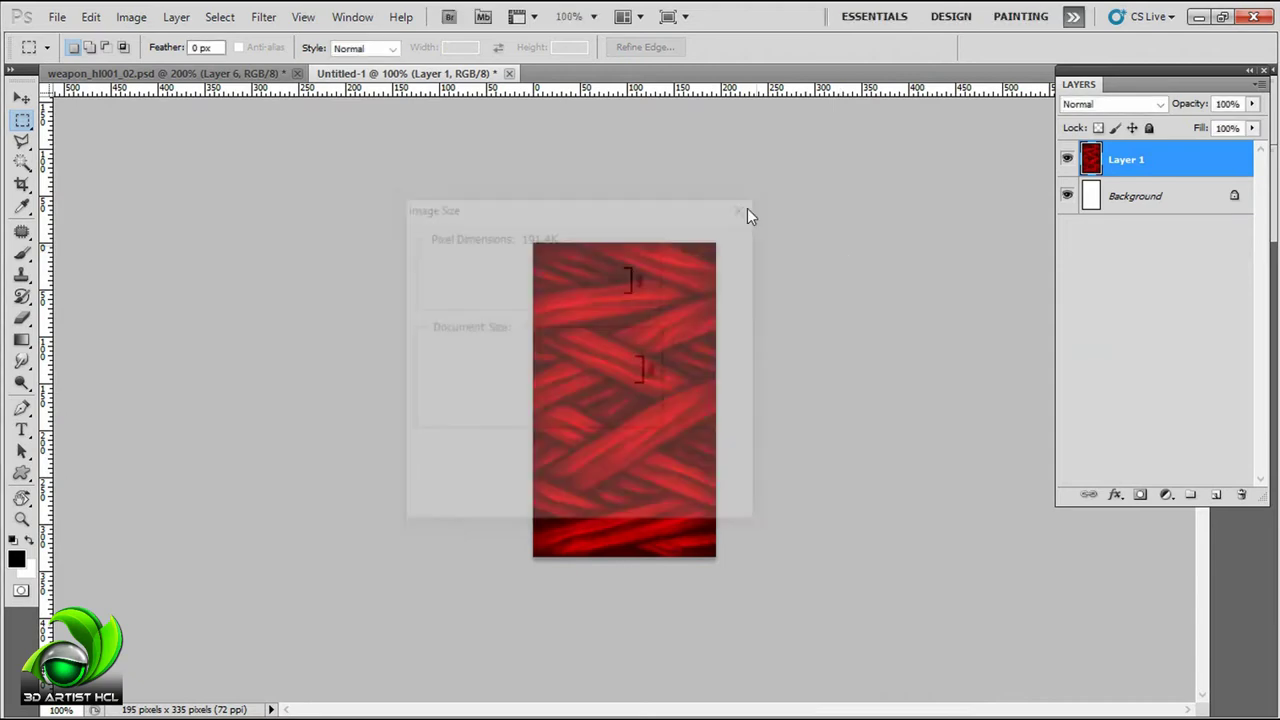
pyautogui.press('Return')
# Step: Clone clean weave over the tiling seams in the new document
pyautogui.press('s')
pyautogui.scroll(2, 706, 274)
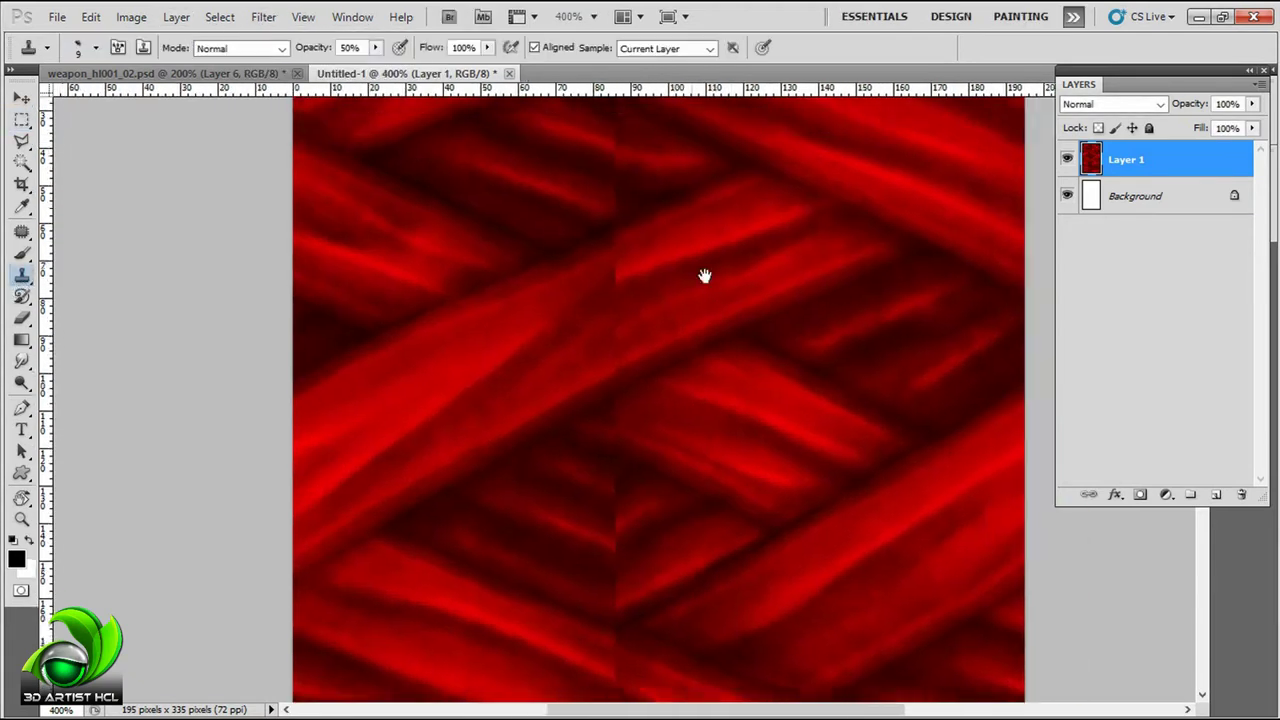
pyautogui.moveTo(589, 216); pyautogui.dragTo(604, 277)
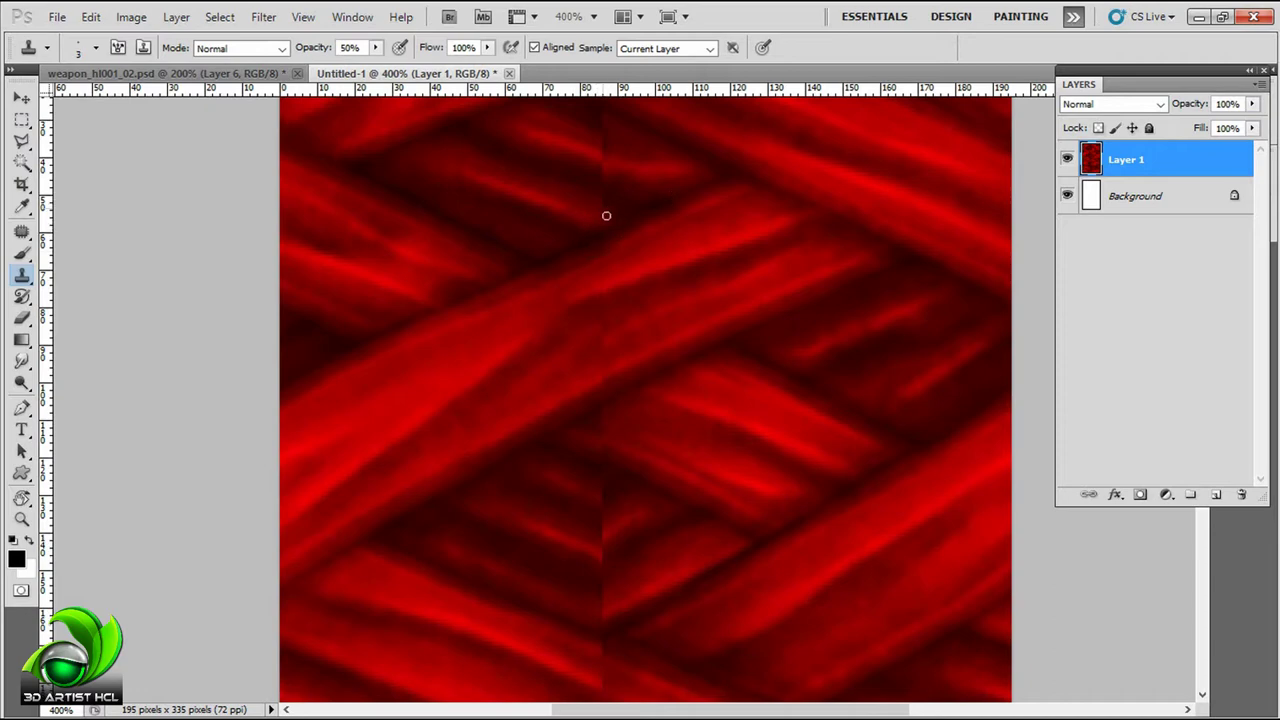
pyautogui.moveTo(606, 216)
pyautogui.mouseDown()
pyautogui.moveTo(631, 220)
pyautogui.moveTo(632, 252)
pyautogui.moveTo(708, 280)
pyautogui.mouseUp()
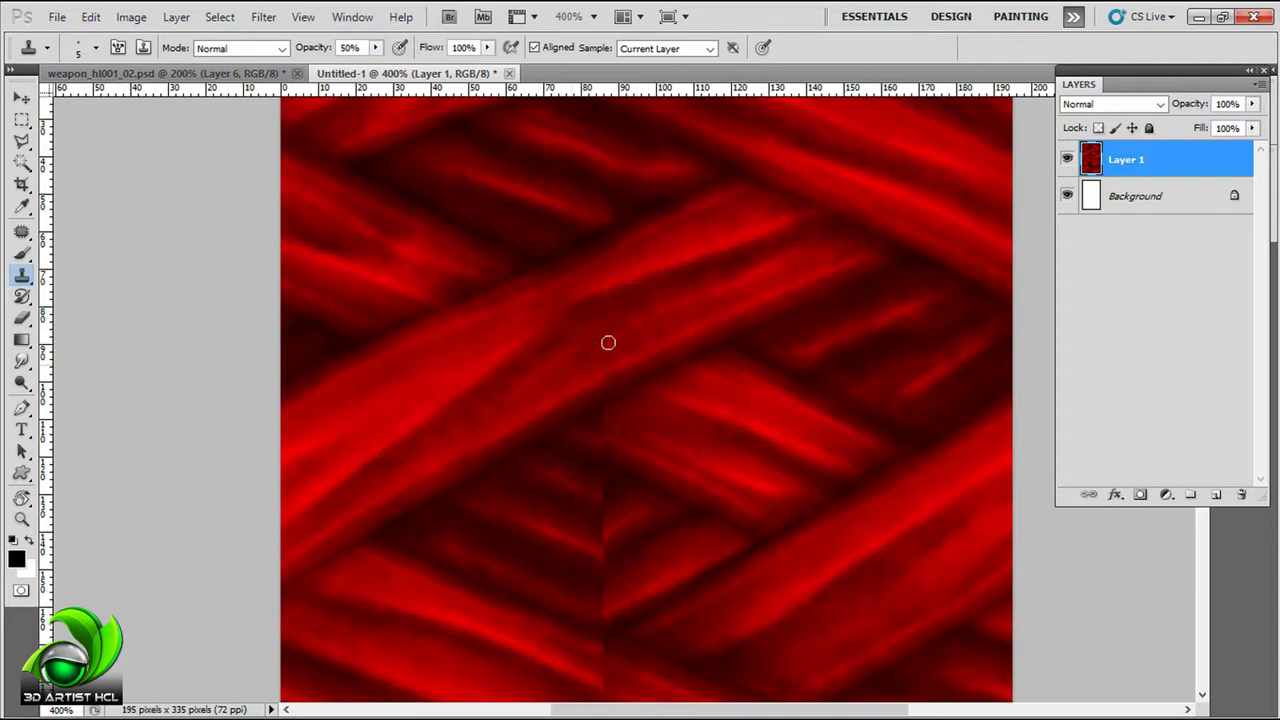
pyautogui.scroll(-1, 589, 370)
pyautogui.scroll(-1, 577, 343)
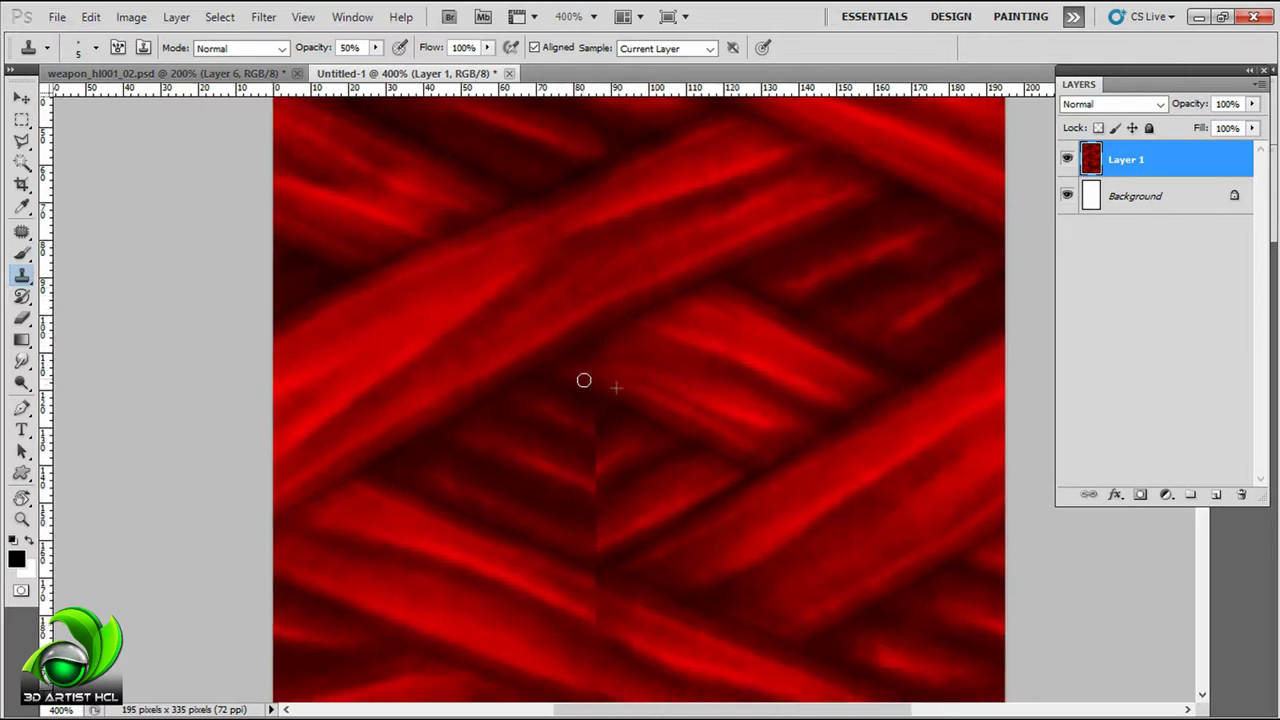
pyautogui.moveTo(587, 400); pyautogui.dragTo(664, 277)
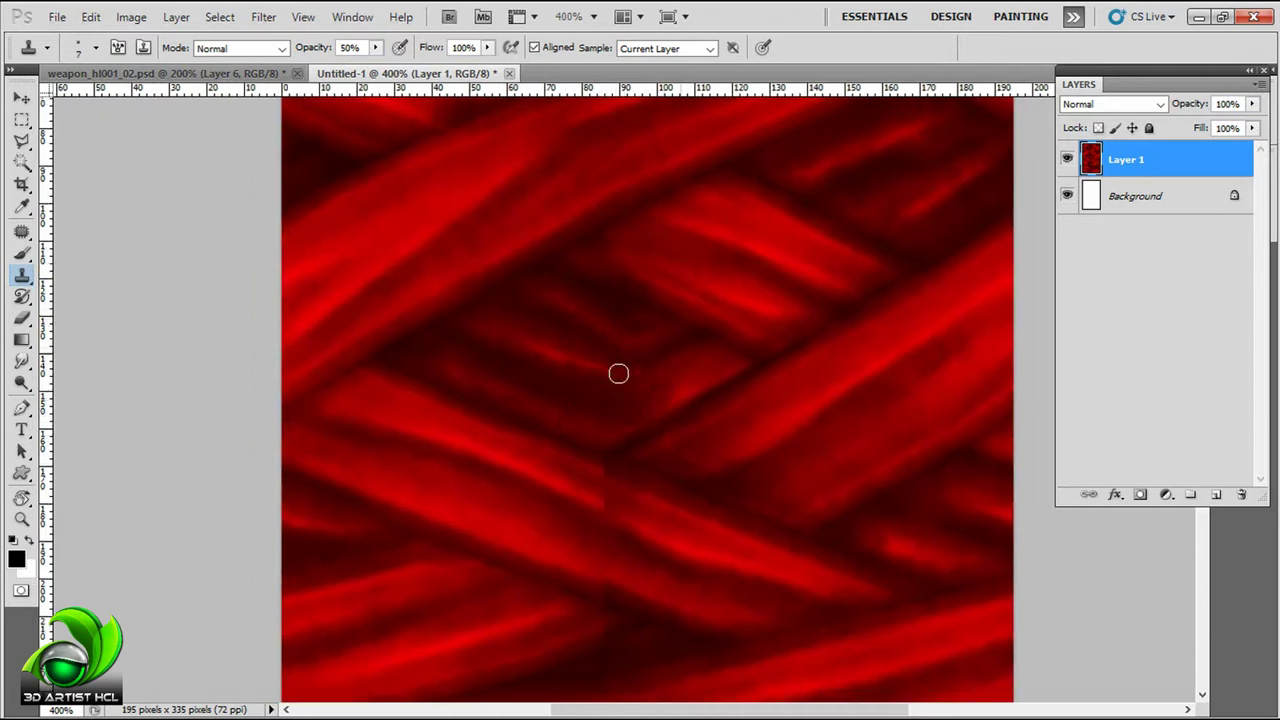
pyautogui.moveTo(578, 394); pyautogui.dragTo(584, 406)
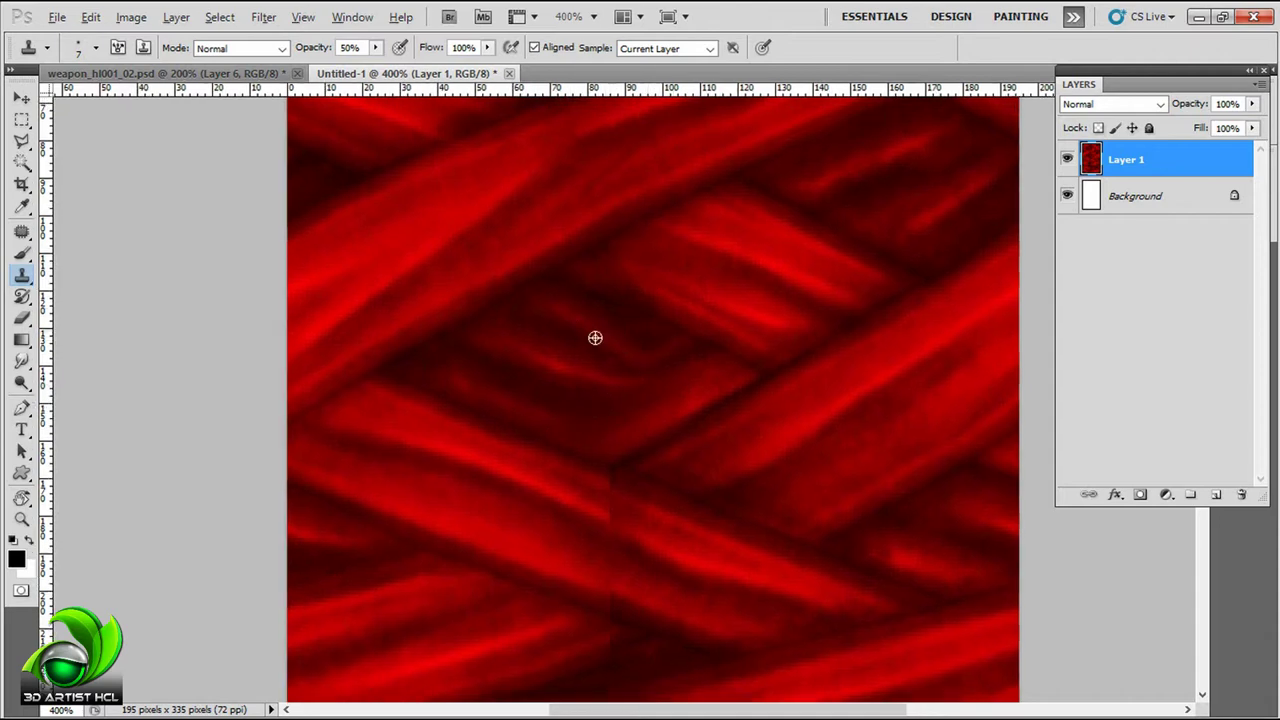
pyautogui.scroll(-2, 662, 354)
pyautogui.hscroll(2, 654, 283)
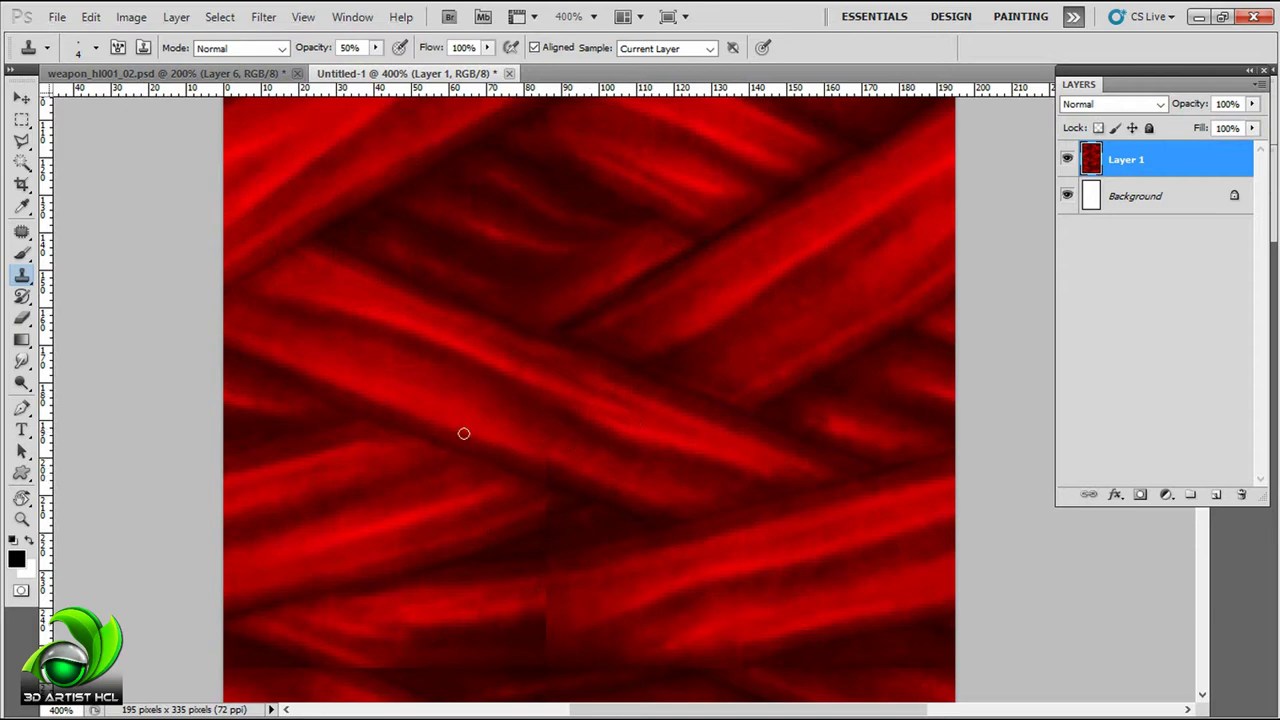
pyautogui.moveTo(582, 503)
pyautogui.mouseDown()
pyautogui.moveTo(602, 417)
pyautogui.moveTo(540, 386)
pyautogui.moveTo(612, 346)
pyautogui.mouseUp()
pyautogui.scroll(-2, 656, 353)
pyautogui.hscroll(-1, 636, 325)
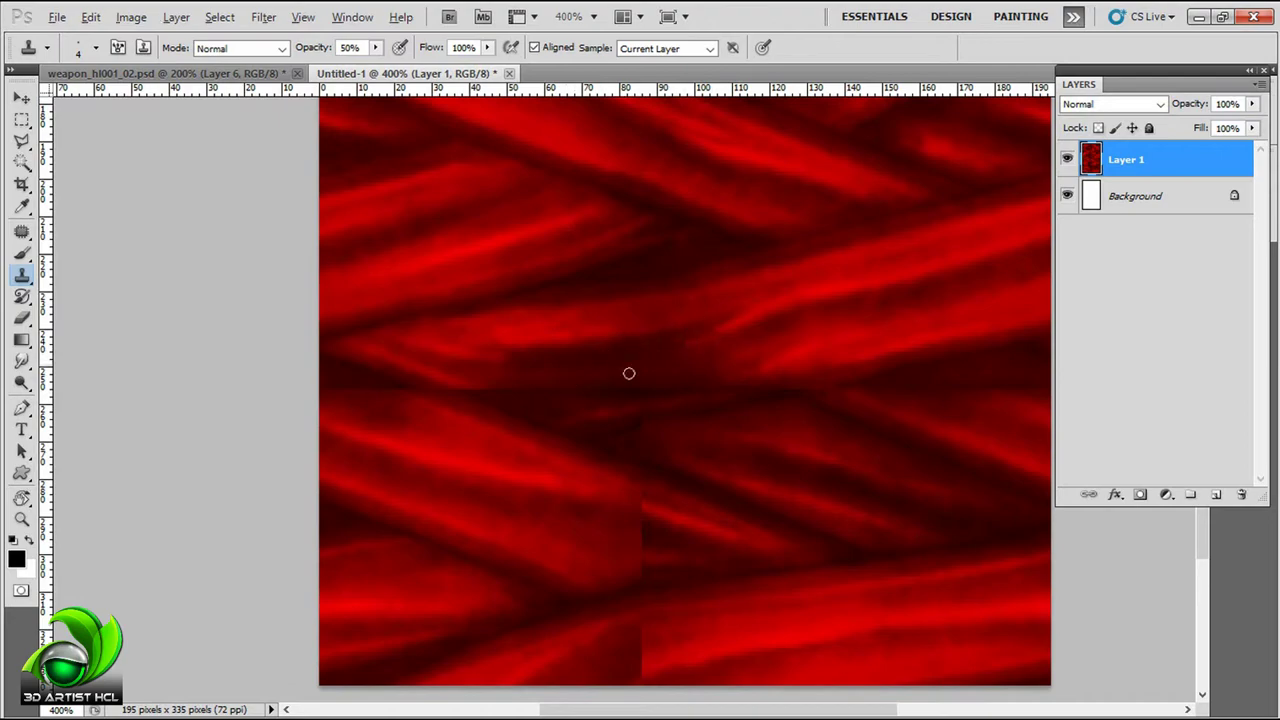
pyautogui.scroll(-3, 697, 257)
pyautogui.scroll(2, 686, 409)
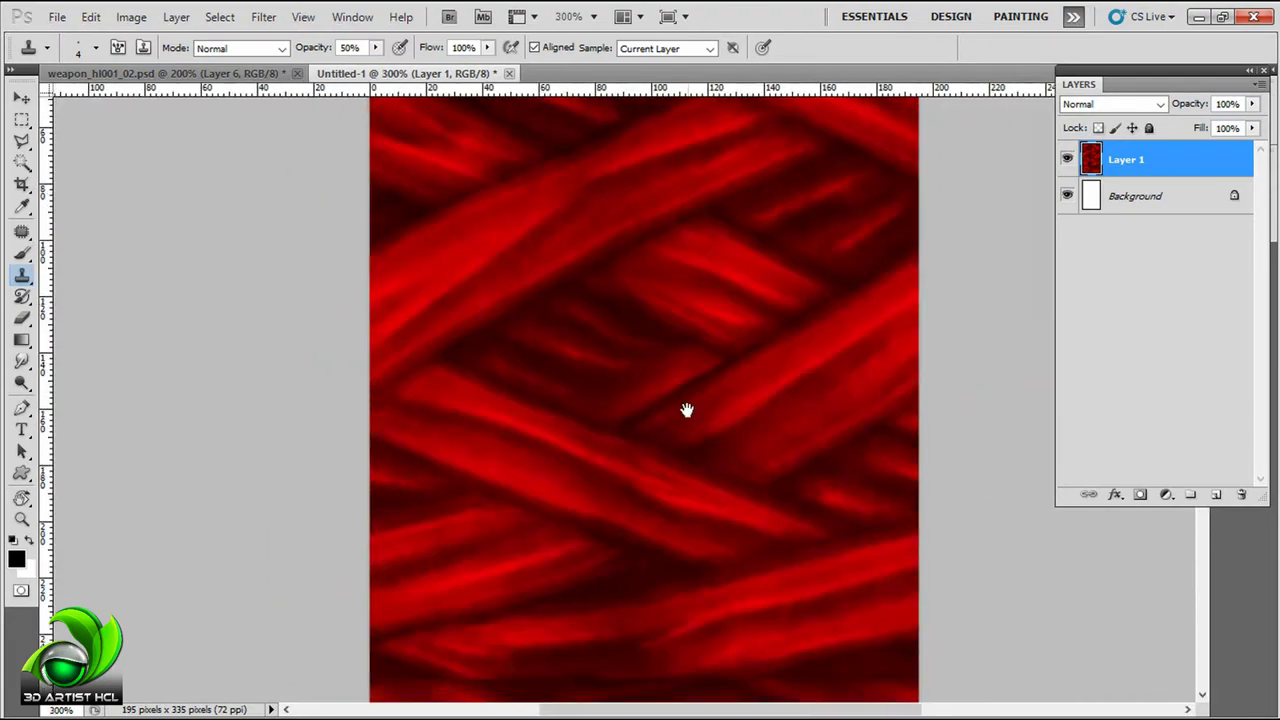
# Step: Apply the Offset filter again to check the weave for remaining seams
pyautogui.click(264, 17)
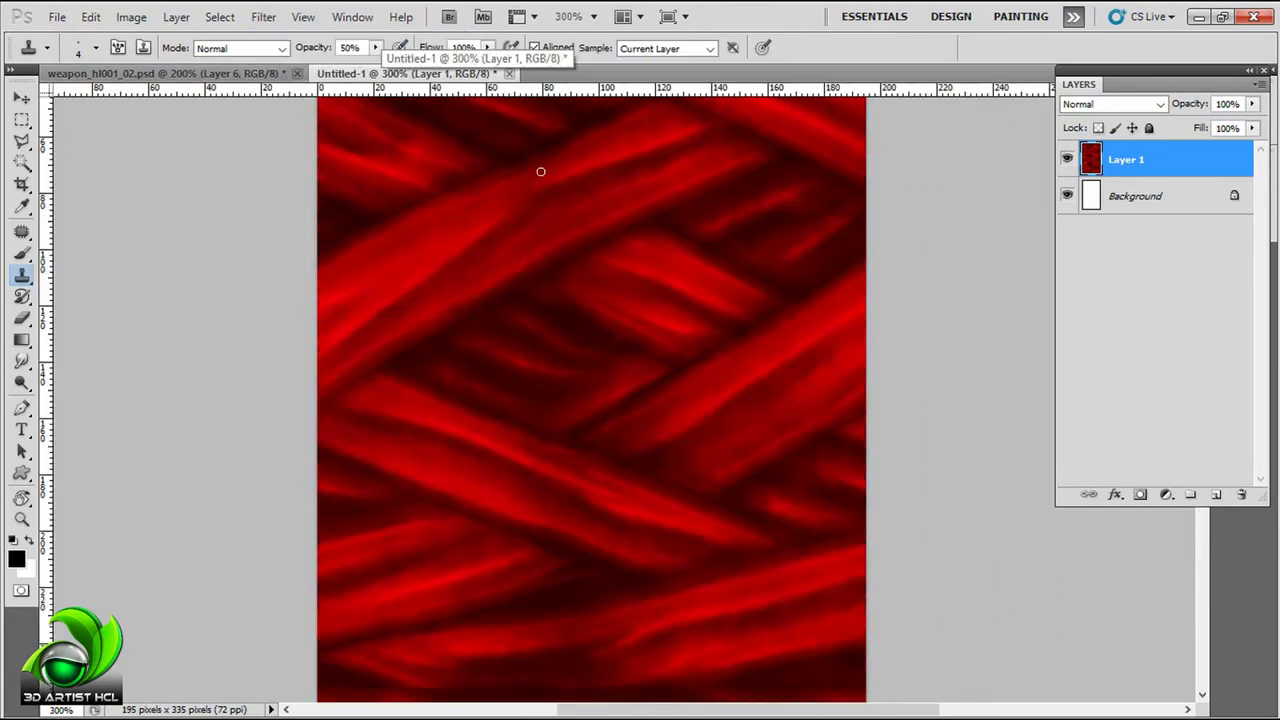
pyautogui.click(264, 17)
pyautogui.click(520, 457)
pyautogui.moveTo(400, 300); pyautogui.dragTo(466, 271)
pyautogui.press('Return')
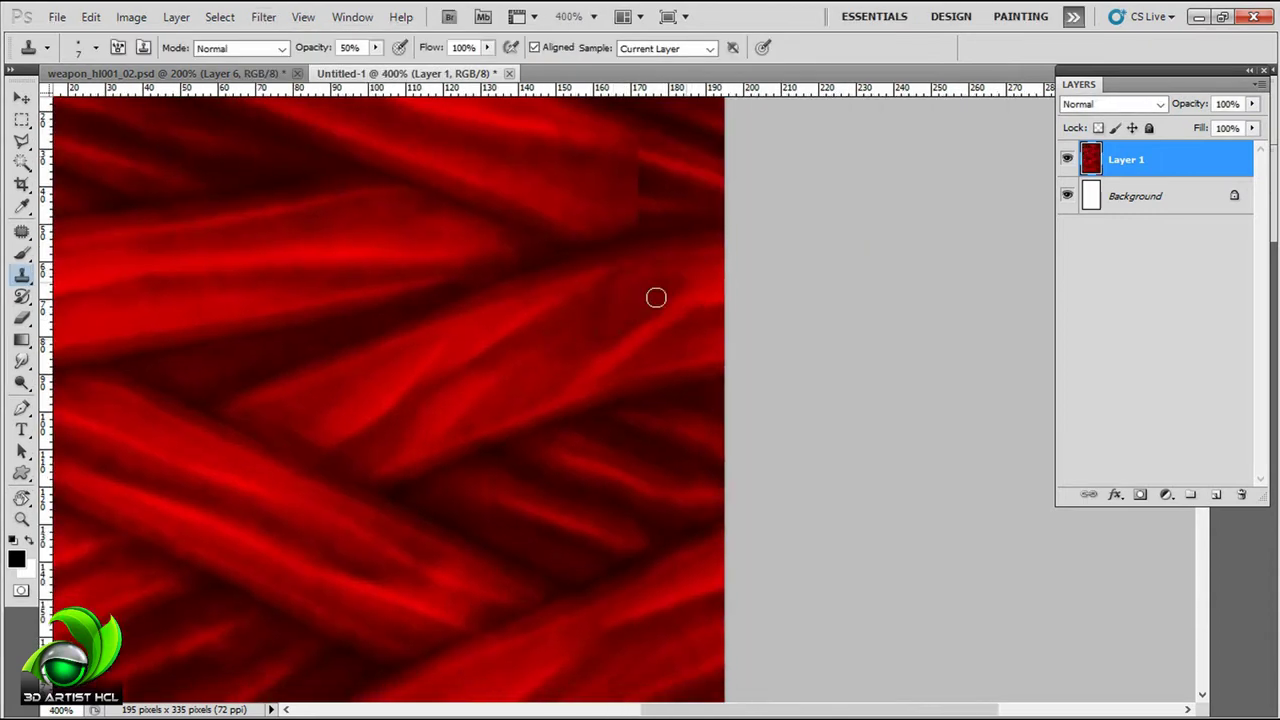
pyautogui.scroll(2, 629, 218)
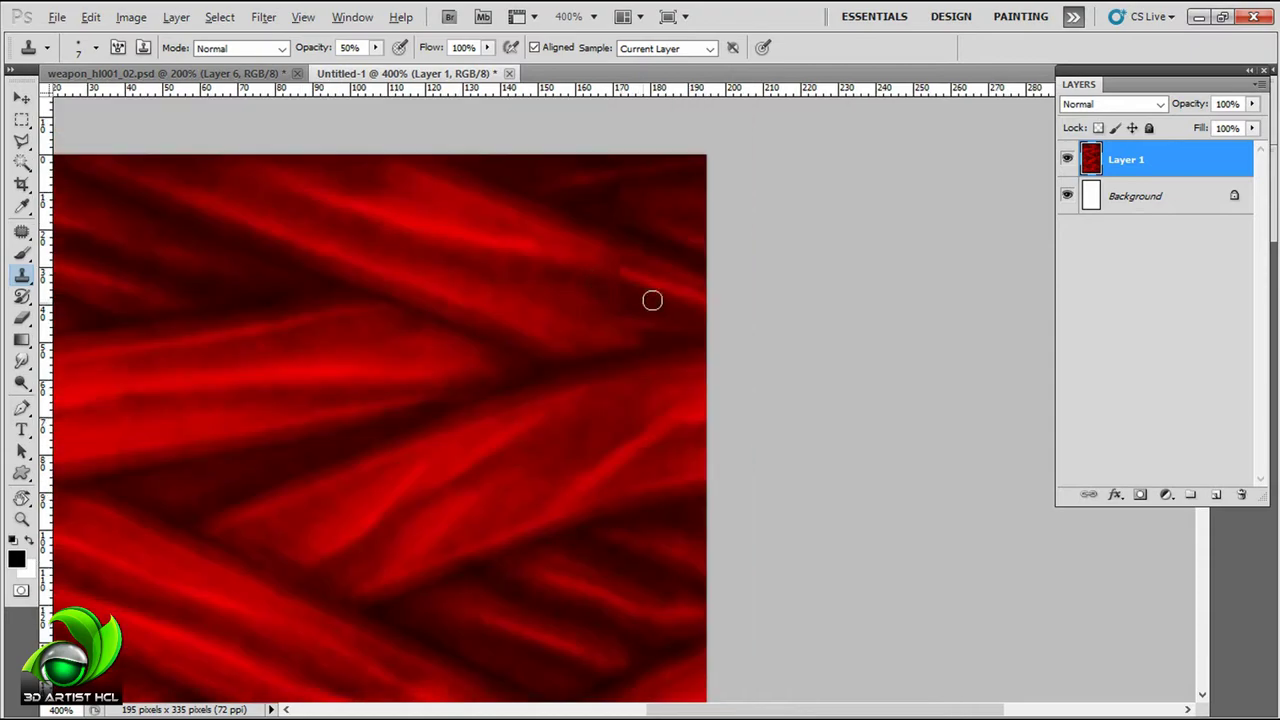
pyautogui.scroll(4, 600, 270)
pyautogui.hscroll(-5, 711, 306)
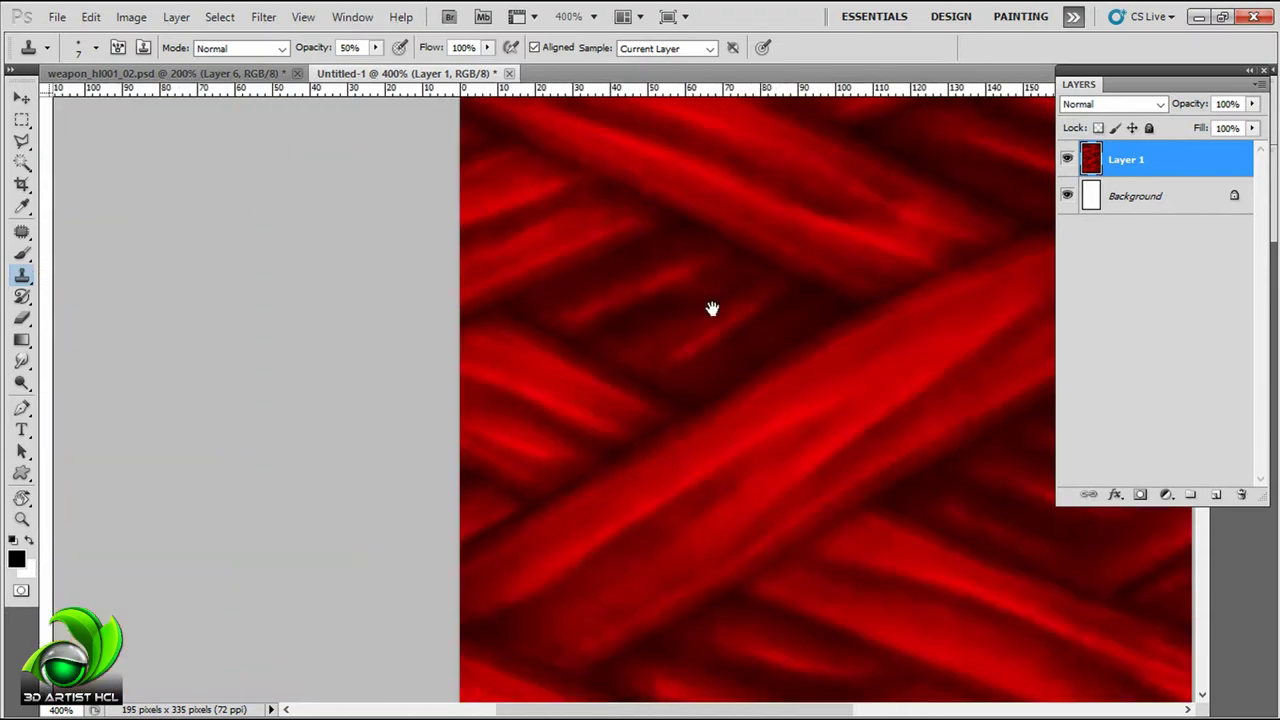
pyautogui.hscroll(5, 500, 471)
pyautogui.hotkey('ctrl', '1')
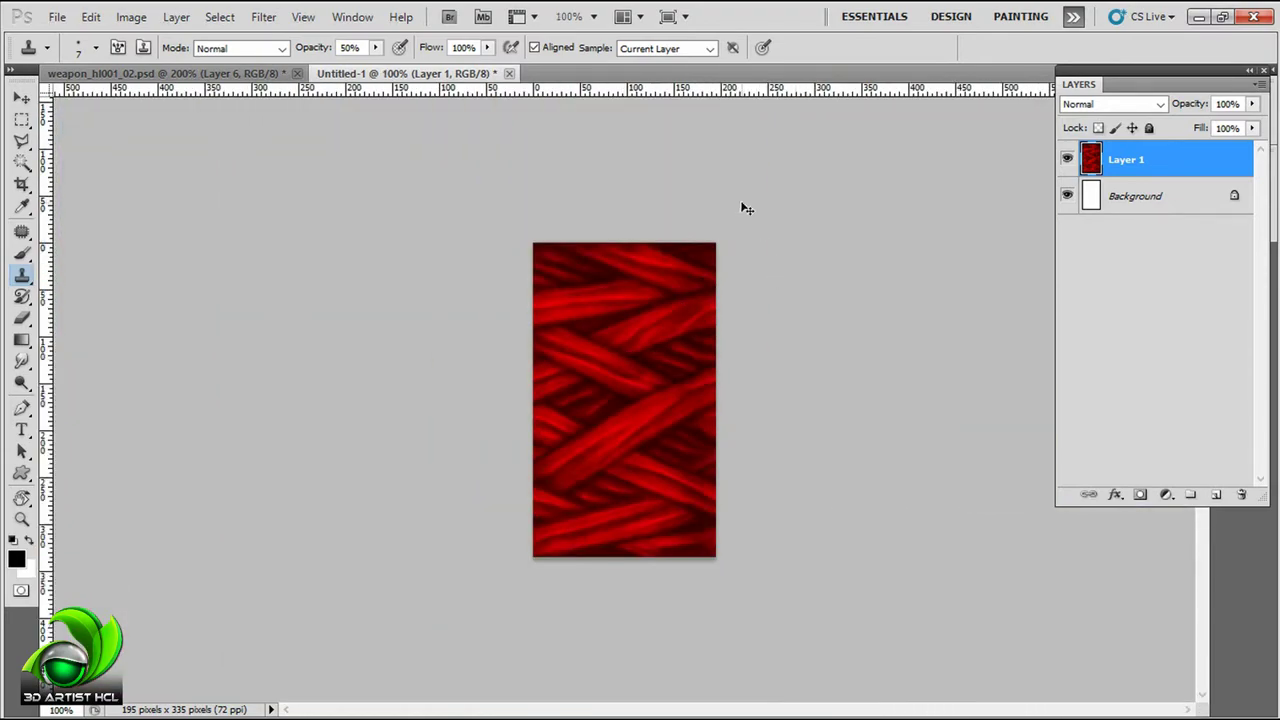
# Step: Paste the finished weave into weapon_hl001_02.psd twice as Layer 7 and Layer 8
pyautogui.hotkey('ctrl', 'Tab')
pyautogui.hotkey('ctrl', 'v')
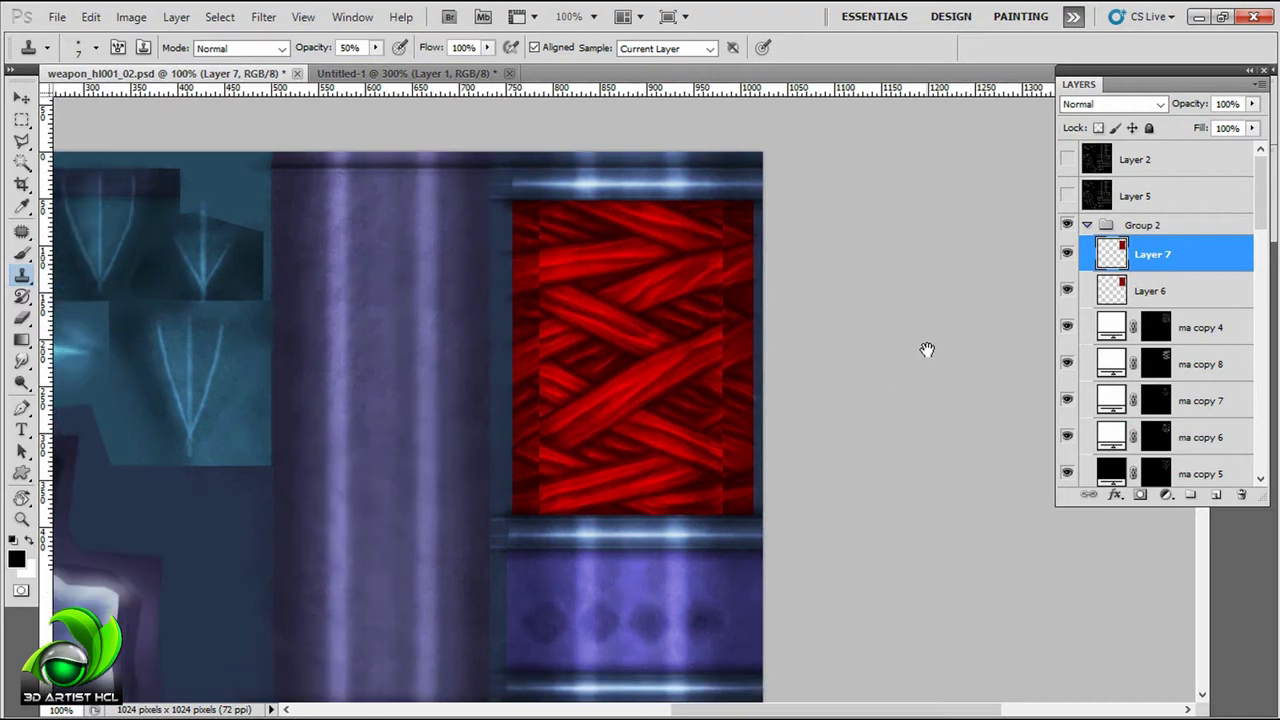
pyautogui.hotkey('ctrl', 'v')
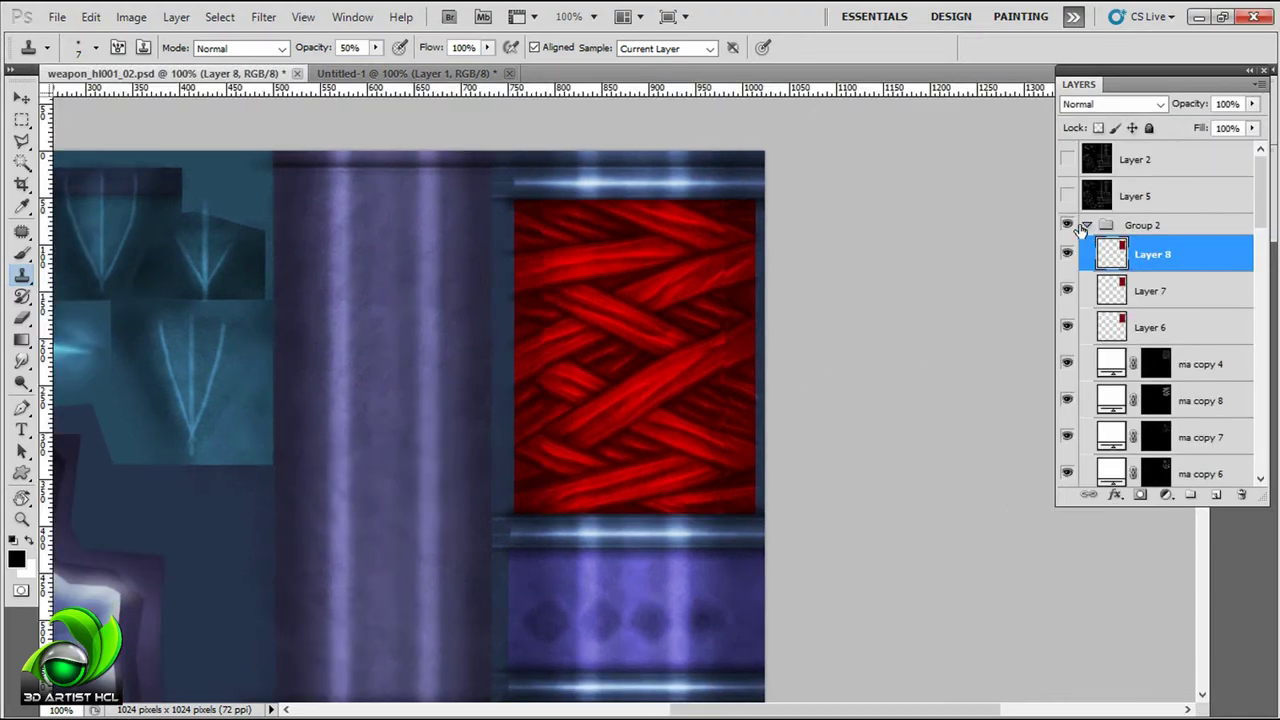
# Step: Shift a selected strip of the red weave toward the grip panel edge
pyautogui.hotkey('ctrl', '+')
pyautogui.hotkey('ctrl', '+')
pyautogui.press('m')
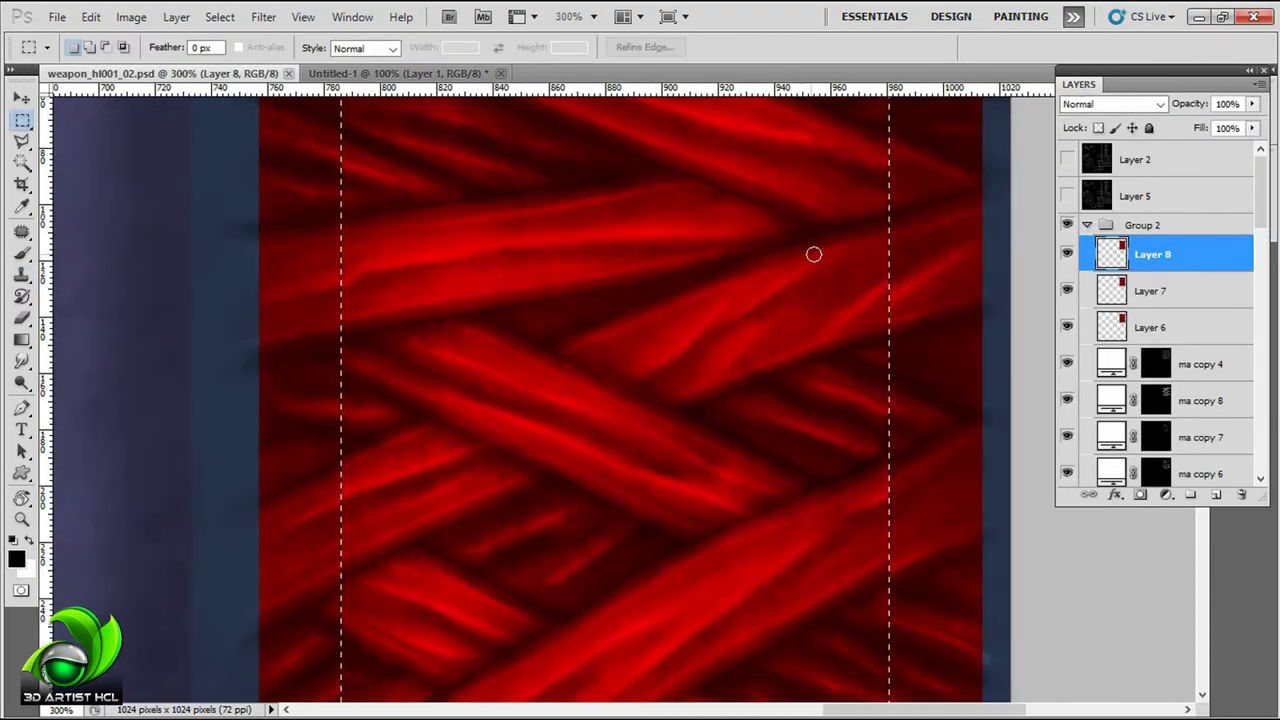
pyautogui.hotkey('ctrl', '-')
pyautogui.hotkey('ctrl', '-')
pyautogui.press('v')
pyautogui.hotkey('ctrl', '+')
pyautogui.hotkey('ctrl', '+')
pyautogui.hotkey('ctrl', '+')
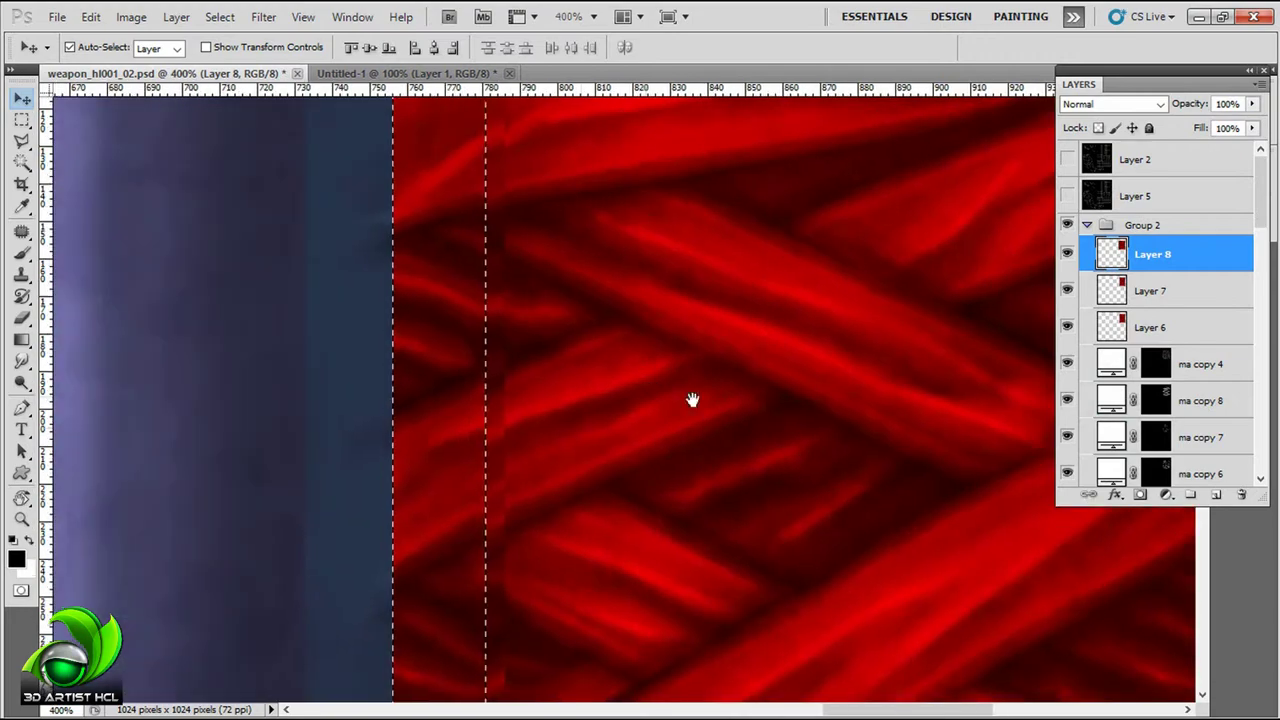
pyautogui.moveTo(692, 400); pyautogui.dragTo(731, 386)
pyautogui.hotkey('ctrl', 'd')
pyautogui.hotkey('ctrl', '-')
# Step: Select and move further narrow weave strips to close the gap at the grip edge
pyautogui.hotkey('ctrl', '-')
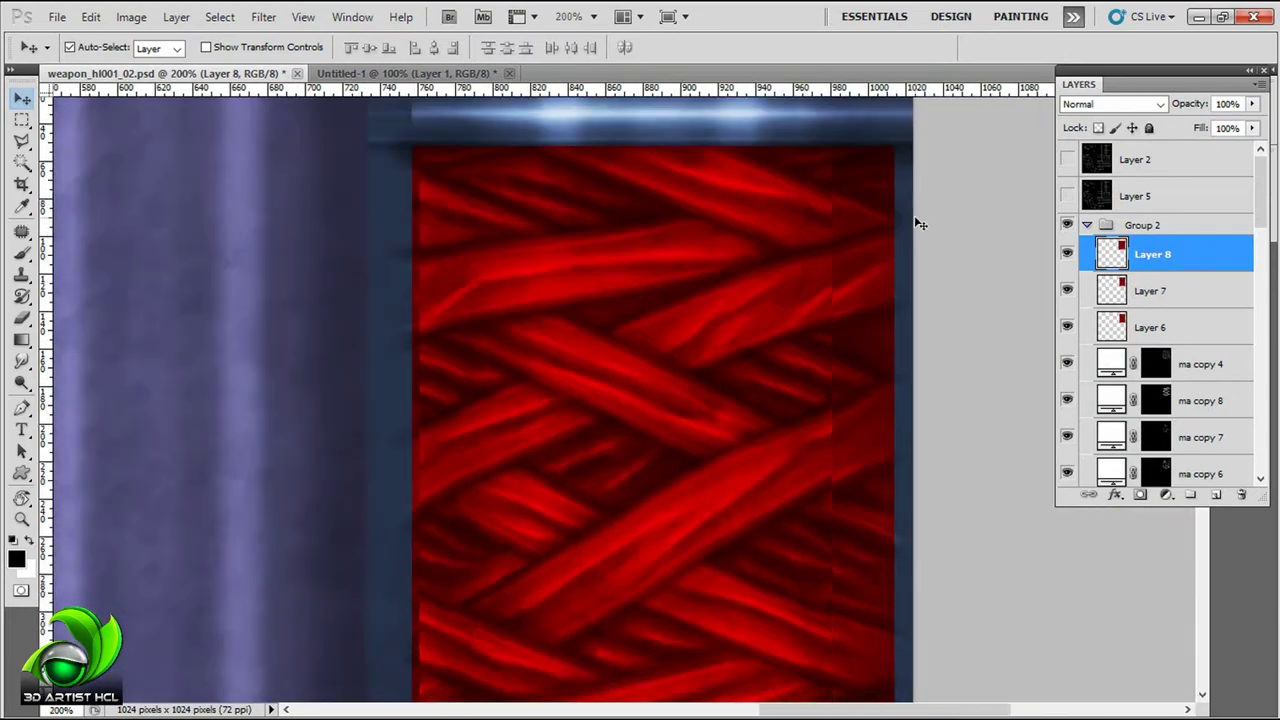
pyautogui.hotkey('ctrl', 'shift', 'd')
pyautogui.hotkey('ctrl', '-')
pyautogui.press('m')
pyautogui.moveTo(700, 251); pyautogui.dragTo(757, 563)
pyautogui.press('v')
pyautogui.hotkey('ctrl', '+')
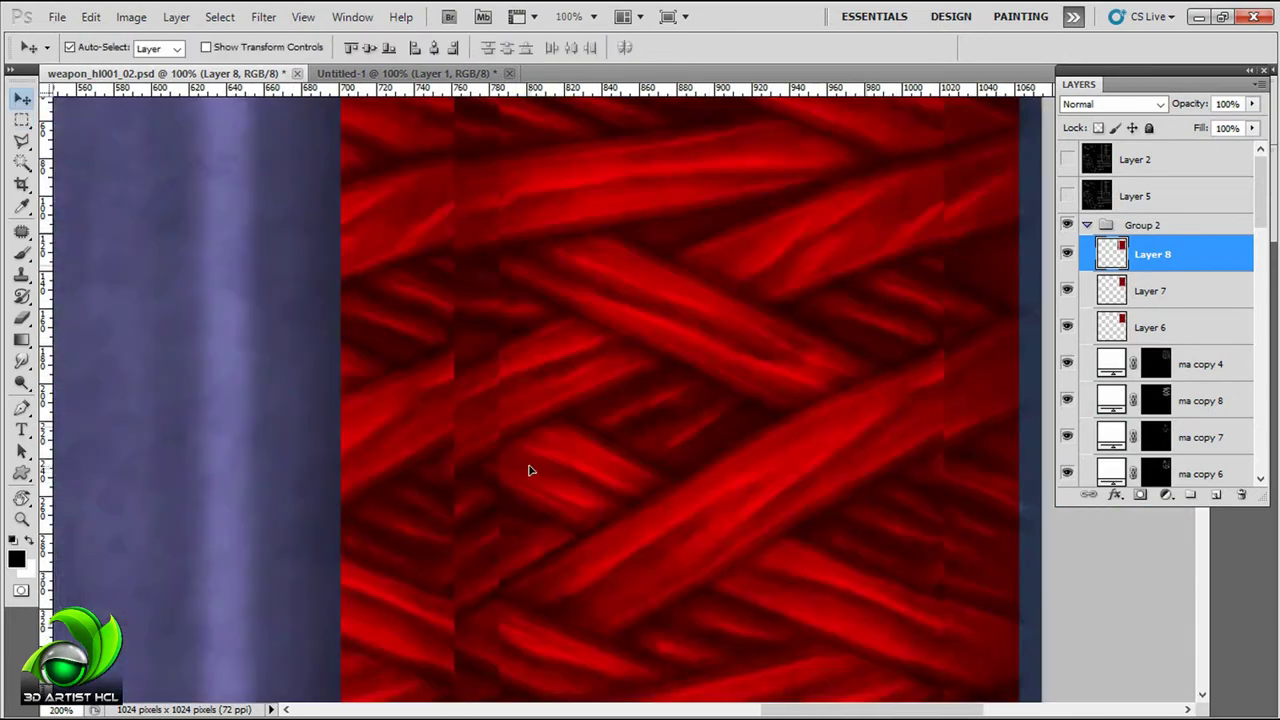
pyautogui.hotkey('ctrl', 'shift', 'd')
pyautogui.hotkey('ctrl', 'd')
pyautogui.hotkey('ctrl', '+')
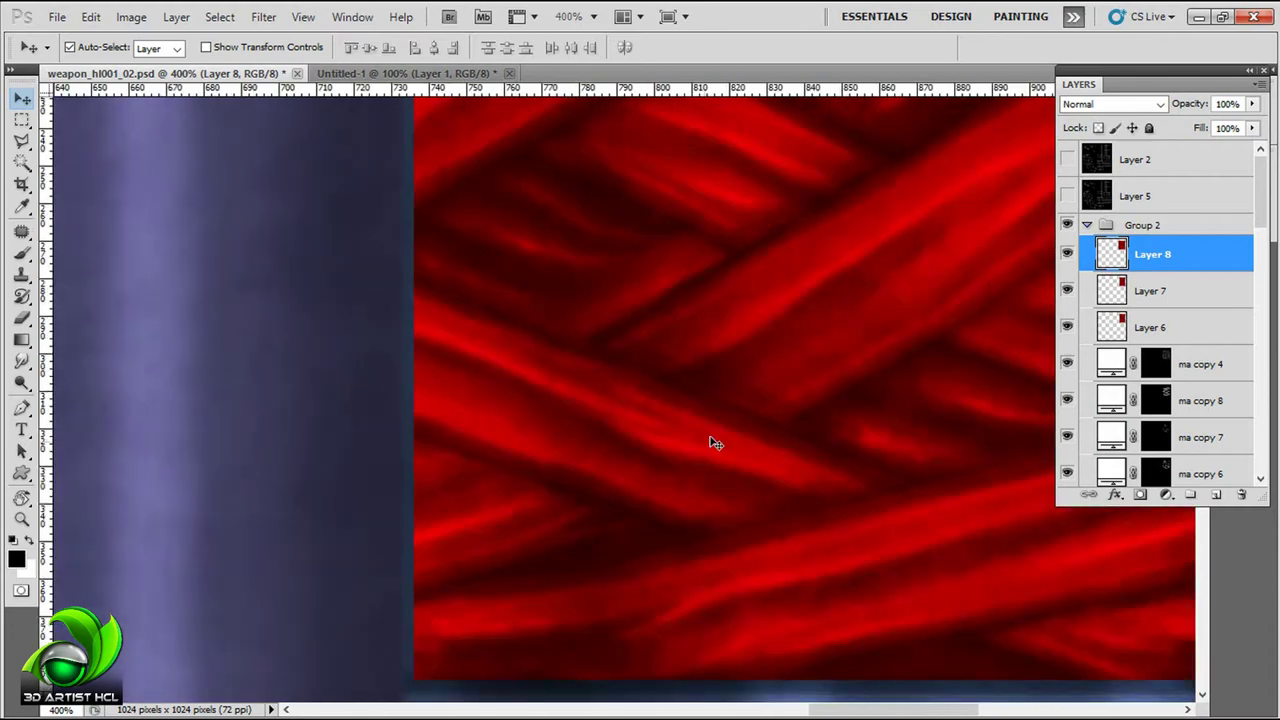
pyautogui.hotkey('ctrl', '-')
pyautogui.hotkey('ctrl', '-')
pyautogui.hotkey('ctrl', '-')
pyautogui.press('m')
pyautogui.hotkey('ctrl', 'shift', 'd')
pyautogui.press('v')
pyautogui.hotkey('ctrl', '+')
pyautogui.hotkey('ctrl', '+')
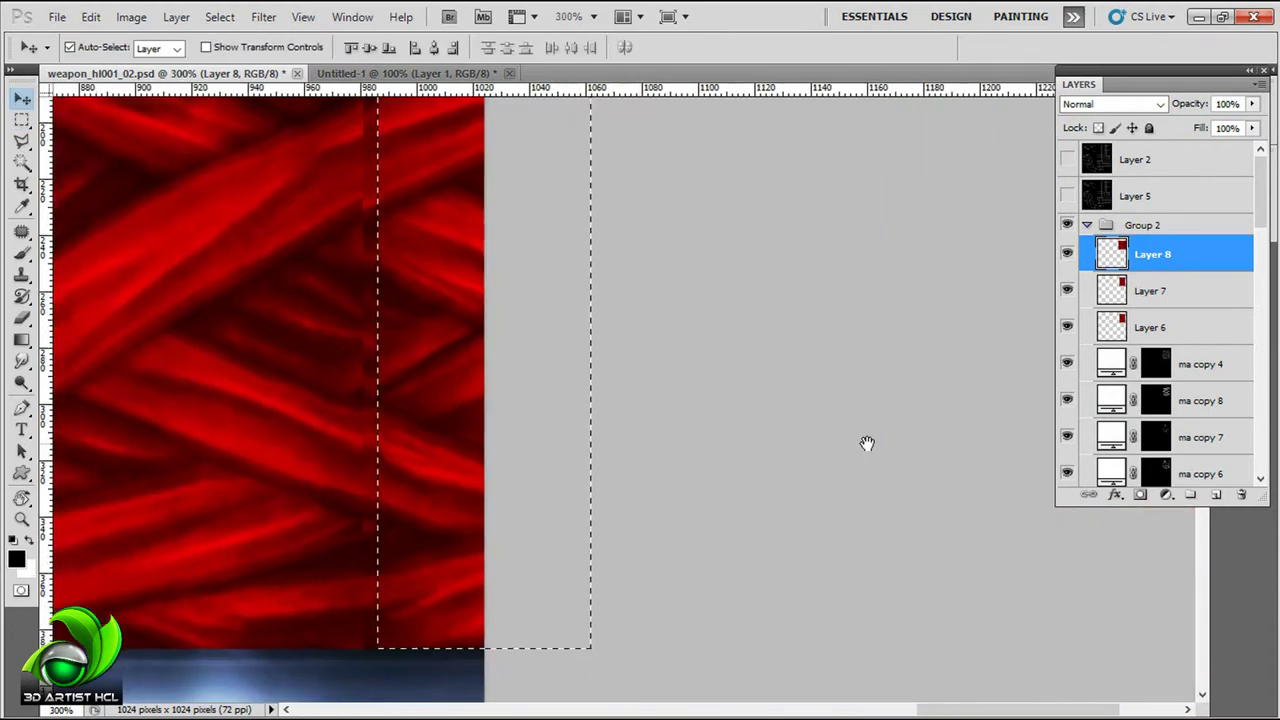
pyautogui.hotkey('ctrl', '+')
pyautogui.hotkey('ctrl', 'd')
pyautogui.hotkey('ctrl', '-')
pyautogui.hotkey('ctrl', '-')
pyautogui.hotkey('ctrl', '-')
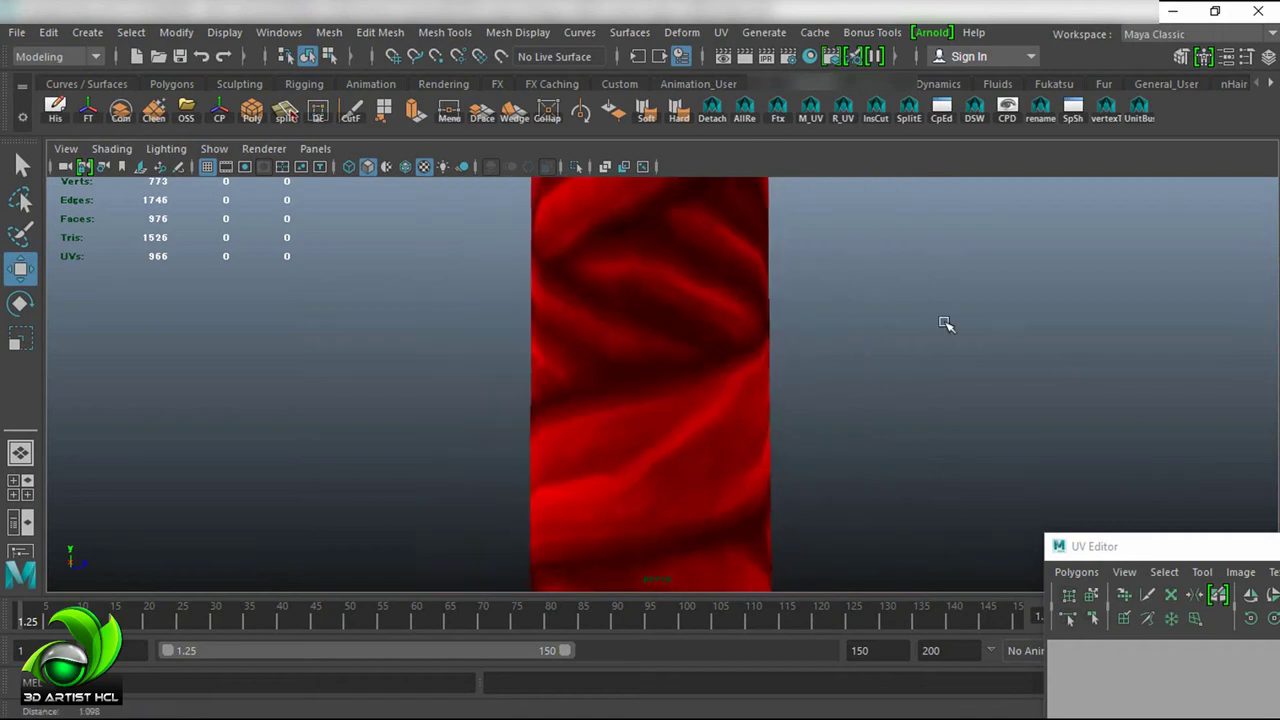
# Step: Zoom out to review the weave across the whole grip panel
pyautogui.scroll(-3, 943, 320)
pyautogui.scroll(-3, 994, 437)
pyautogui.moveTo(994, 437); pyautogui.dragTo(837, 320)
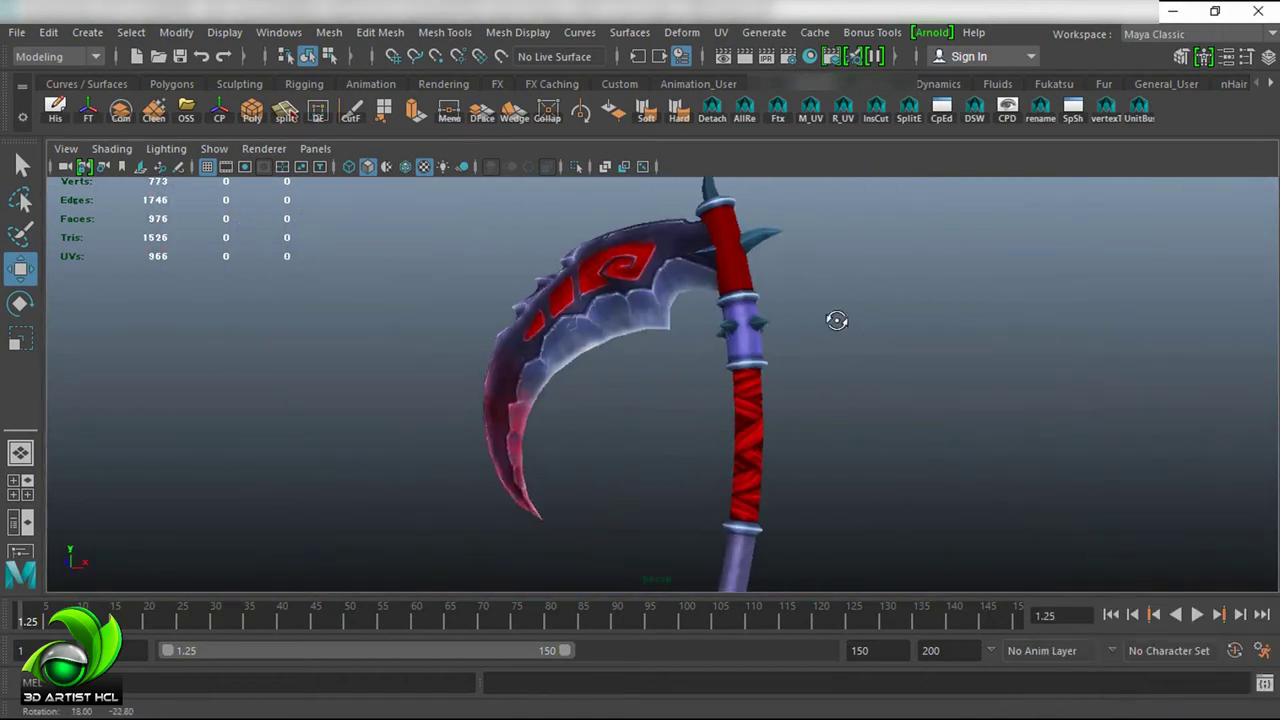
pyautogui.scroll(3, 963, 306)
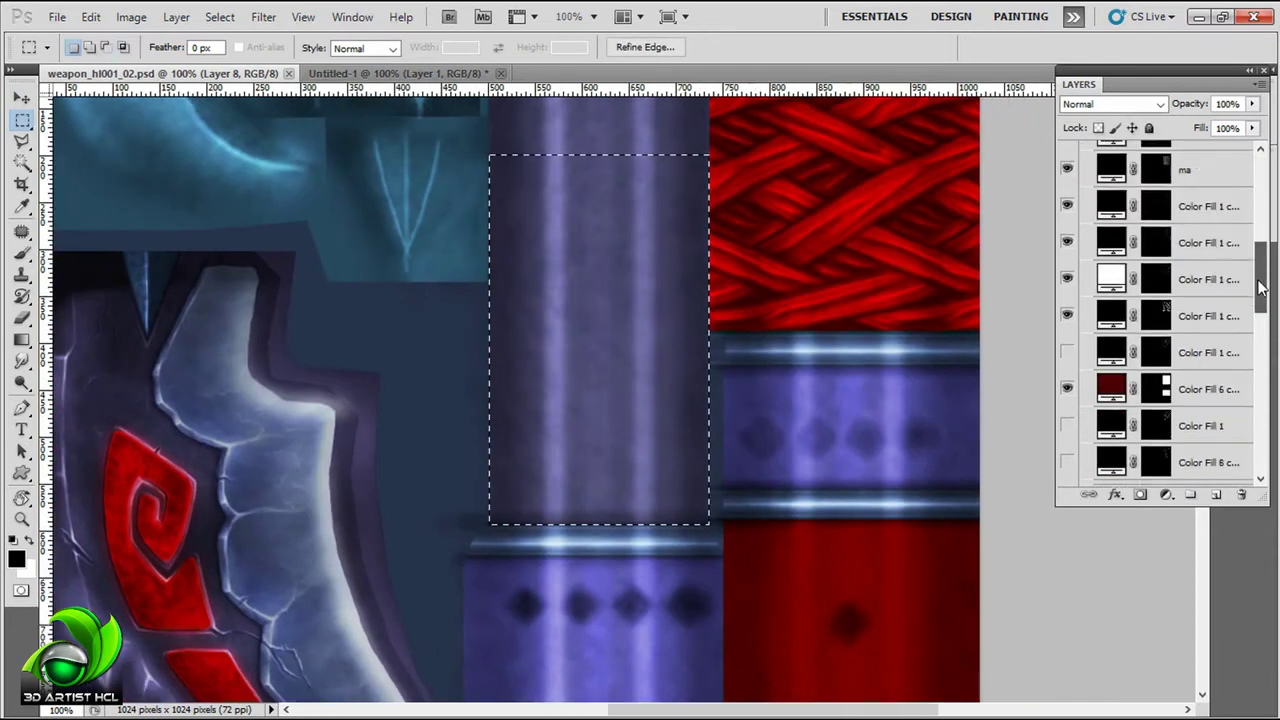
# Step: On a Multiply Color Fill layer, paint a dark line across the shaft and duplicate it upward
pyautogui.moveTo(1263, 332); pyautogui.dragTo(1263, 390)
pyautogui.click(1080, 315)
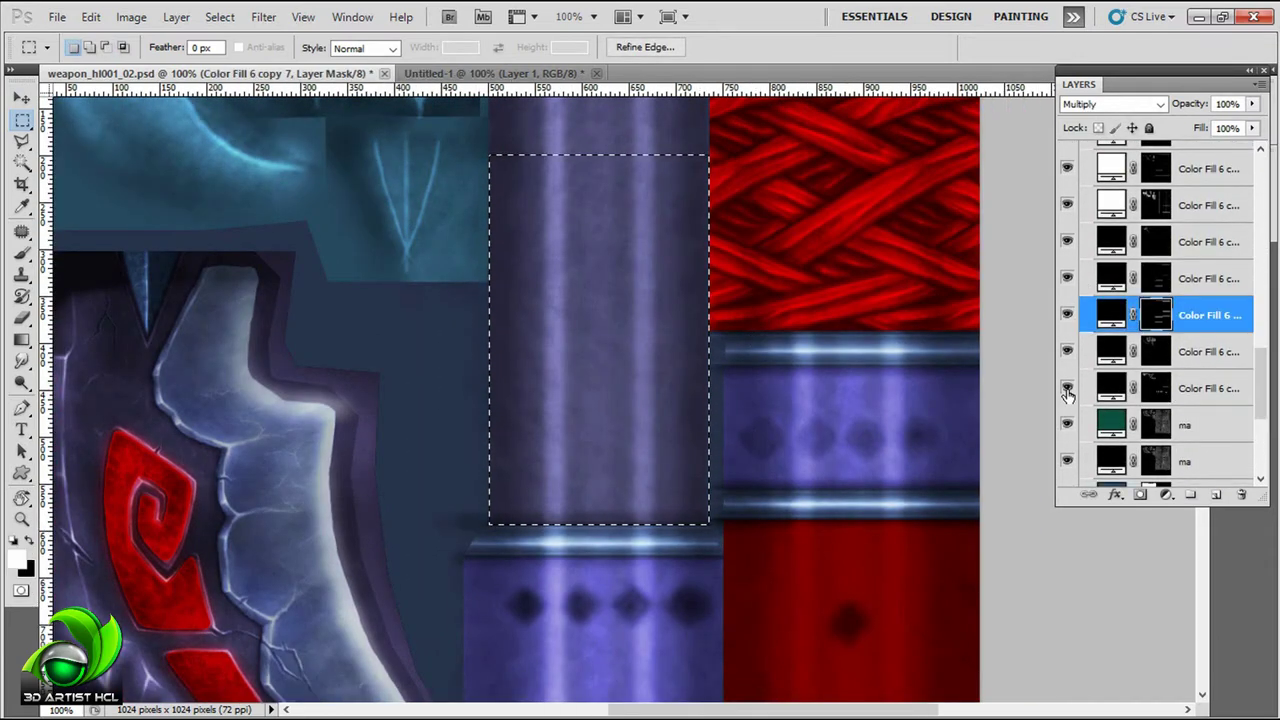
pyautogui.click(1155, 278)
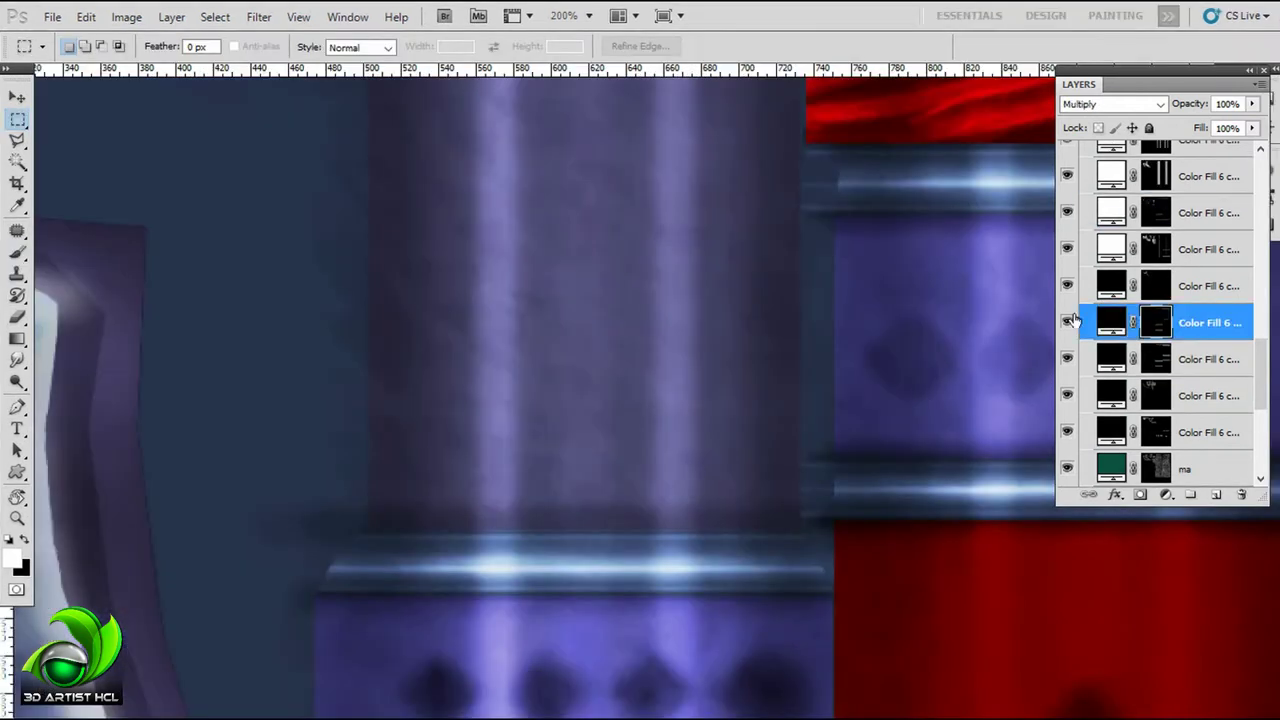
pyautogui.moveTo(362, 322); pyautogui.dragTo(738, 322)
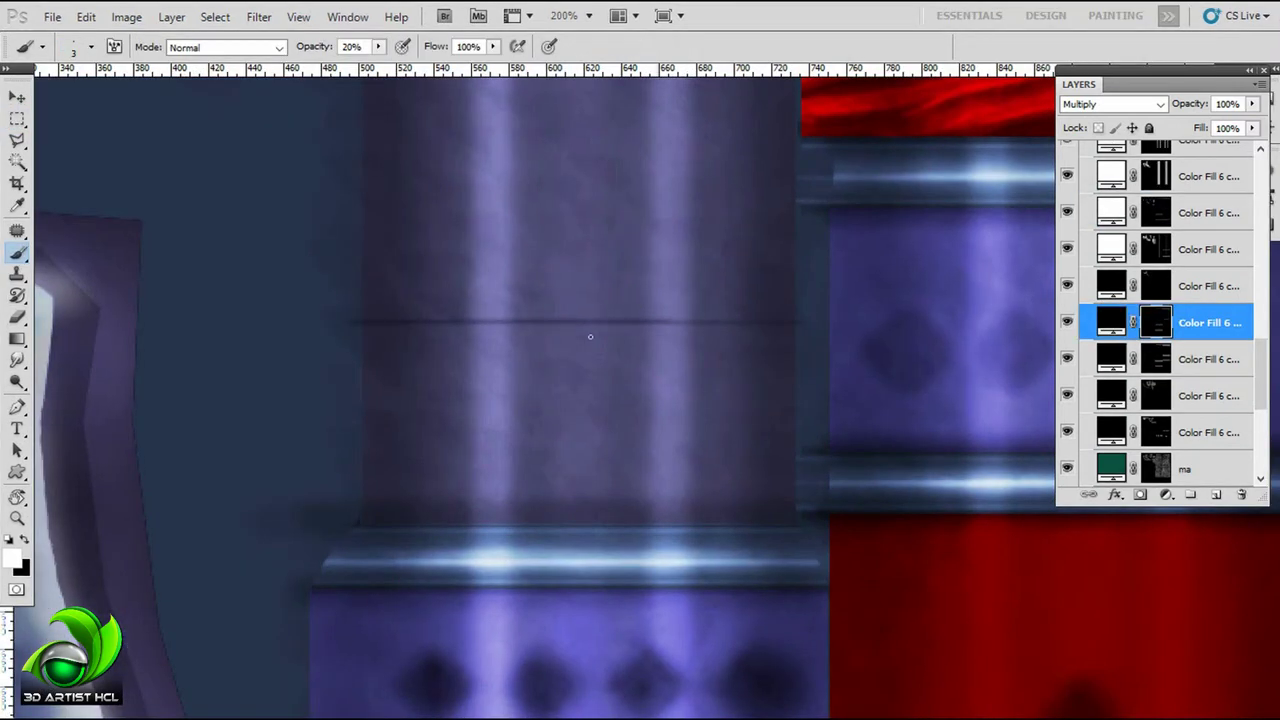
pyautogui.press('m')
pyautogui.moveTo(343, 306); pyautogui.dragTo(814, 336)
pyautogui.press('v')
pyautogui.moveTo(680, 322); pyautogui.dragTo(670, 222)
pyautogui.hotkey('ctrl', 'd')
pyautogui.press('b')
pyautogui.hotkey('alt', '[')
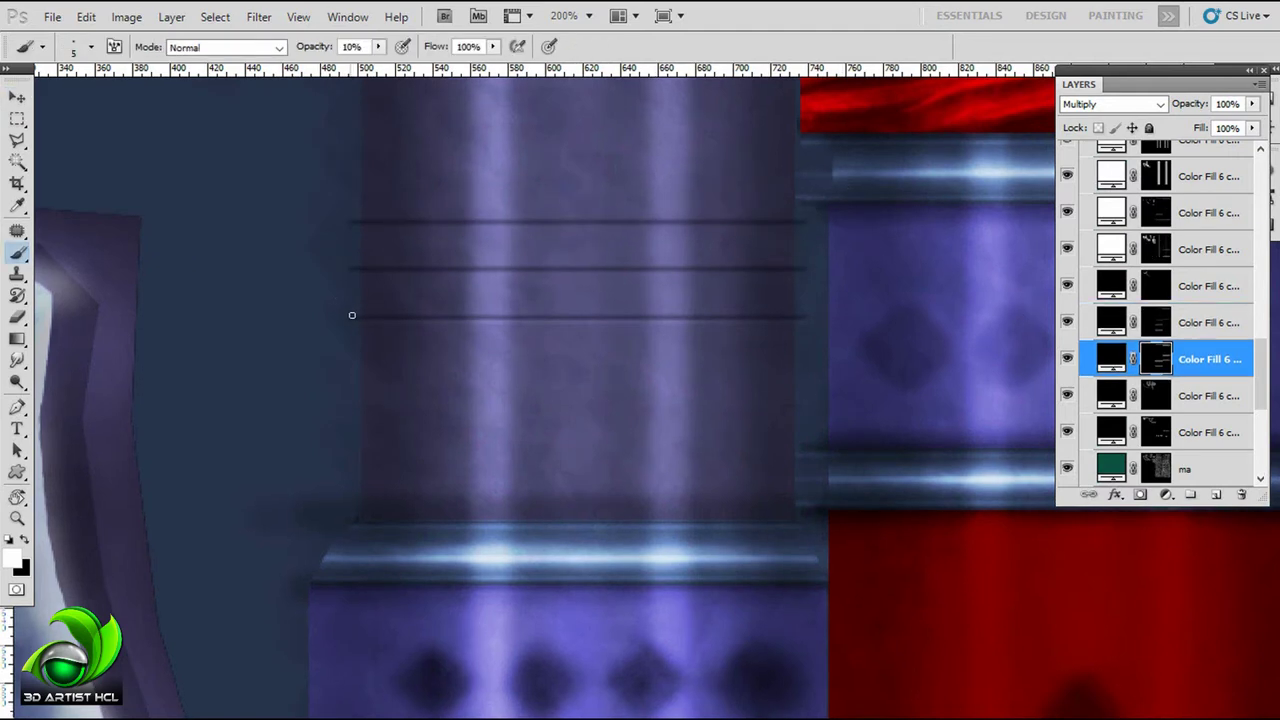
# Step: On the Overlay layer, paint faint light highlights along the grooves with a small brush
pyautogui.hotkey('alt', ']')
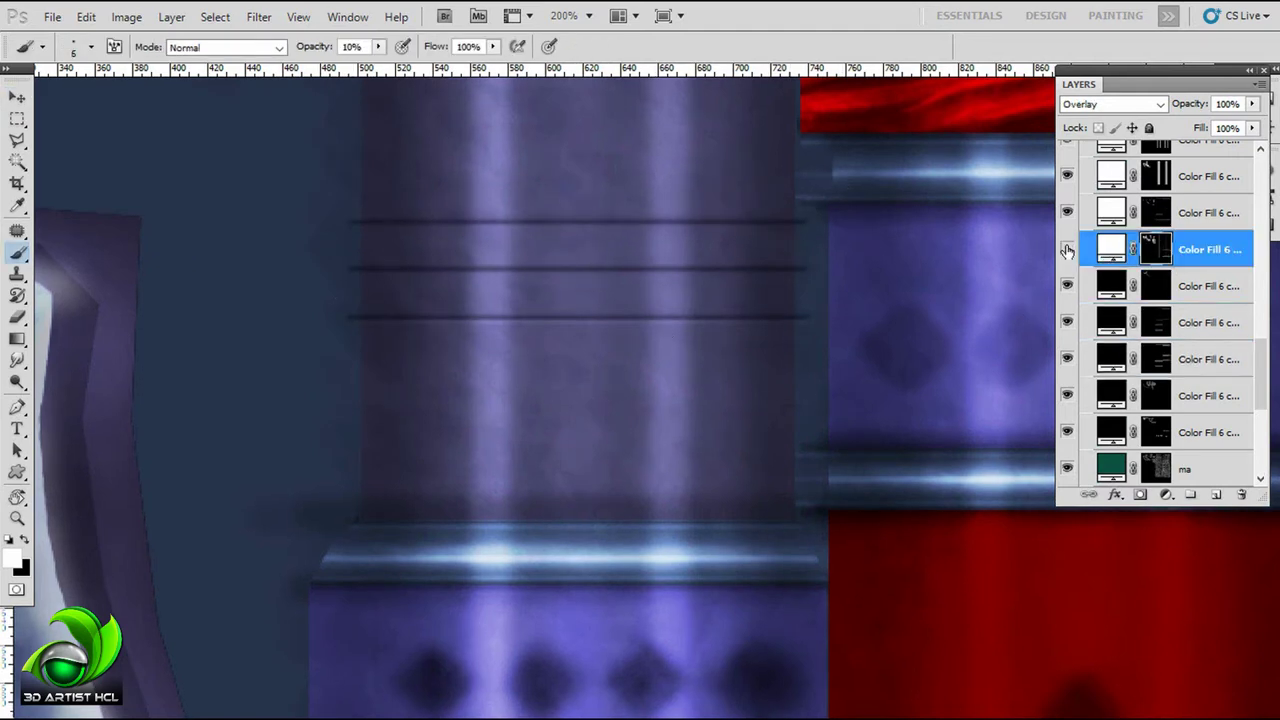
pyautogui.hotkey('alt', ']')
pyautogui.press('m')
pyautogui.moveTo(323, 297); pyautogui.dragTo(800, 337)
pyautogui.hotkey('ctrl', 'd')
pyautogui.press('b')
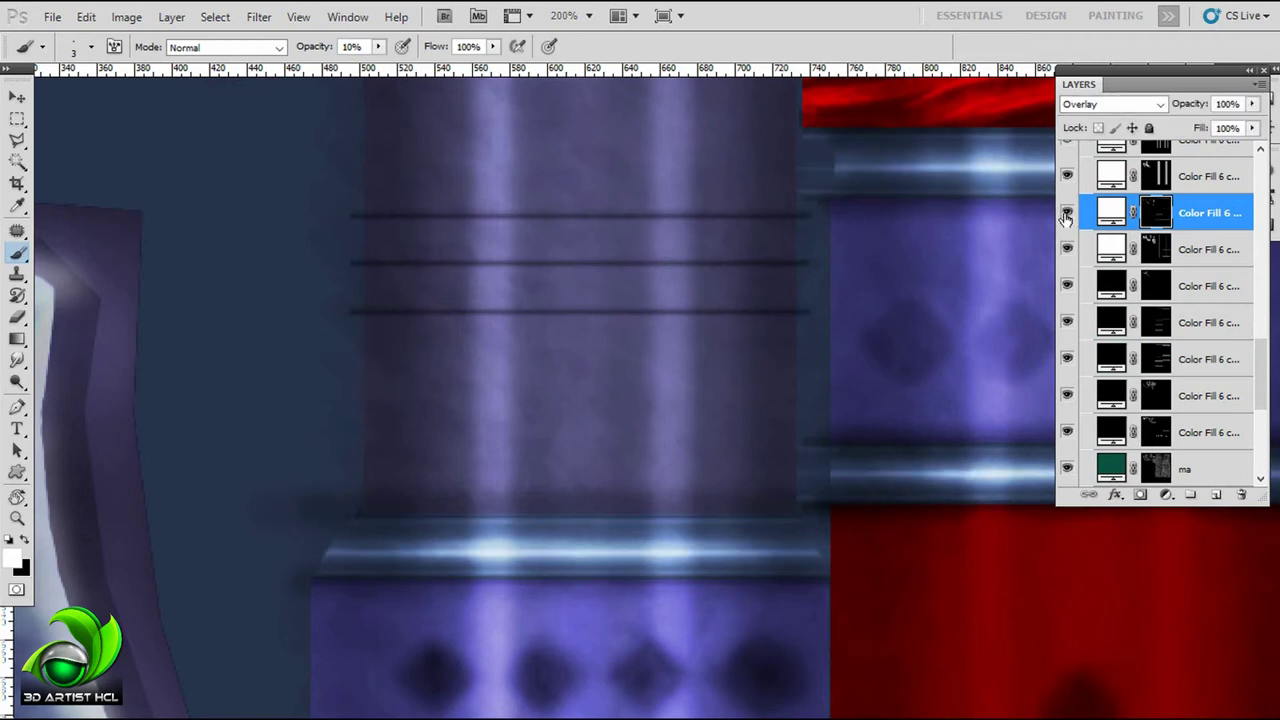
pyautogui.press('m')
pyautogui.moveTo(329, 297); pyautogui.dragTo(600, 334)
pyautogui.hotkey('ctrl', 'd')
pyautogui.press('b')
pyautogui.press('[')
pyautogui.moveTo(444, 304); pyautogui.dragTo(736, 304)
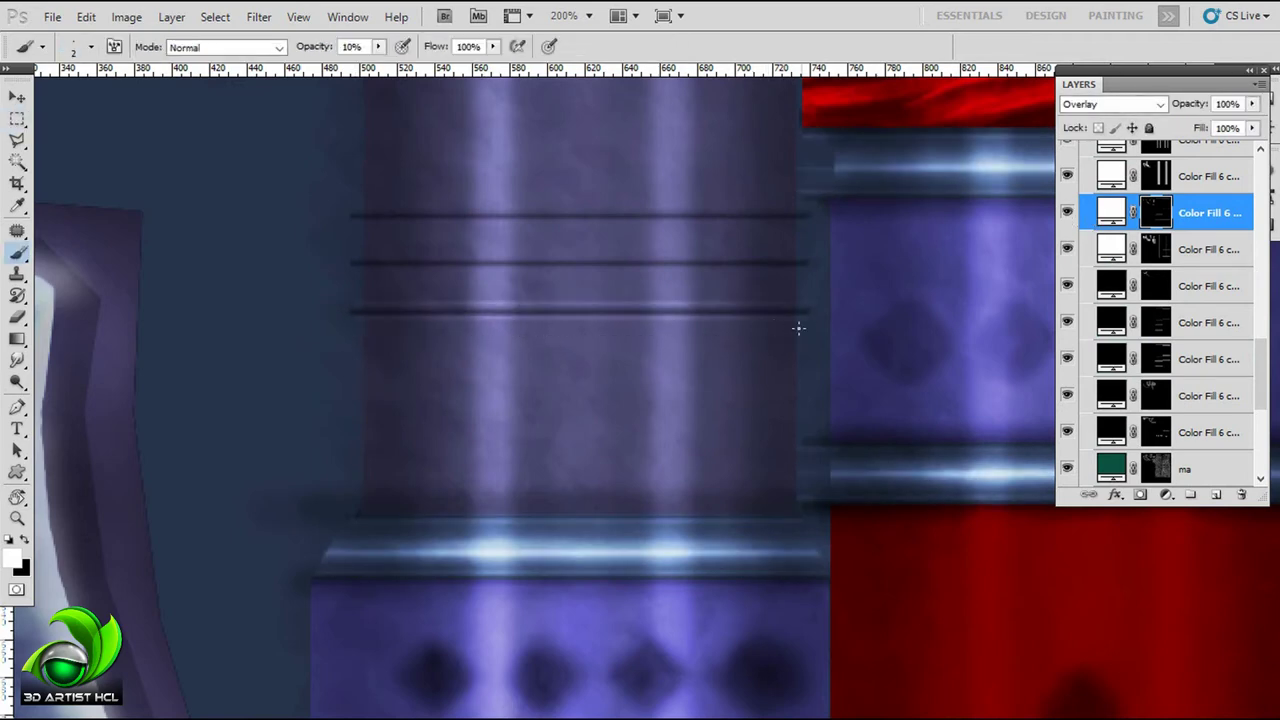
# Step: Duplicate the highlight stroke and nudge it onto the middle groove
pyautogui.press('m')
pyautogui.moveTo(815, 249); pyautogui.dragTo(337, 289)
pyautogui.press('v')
pyautogui.press('Up')
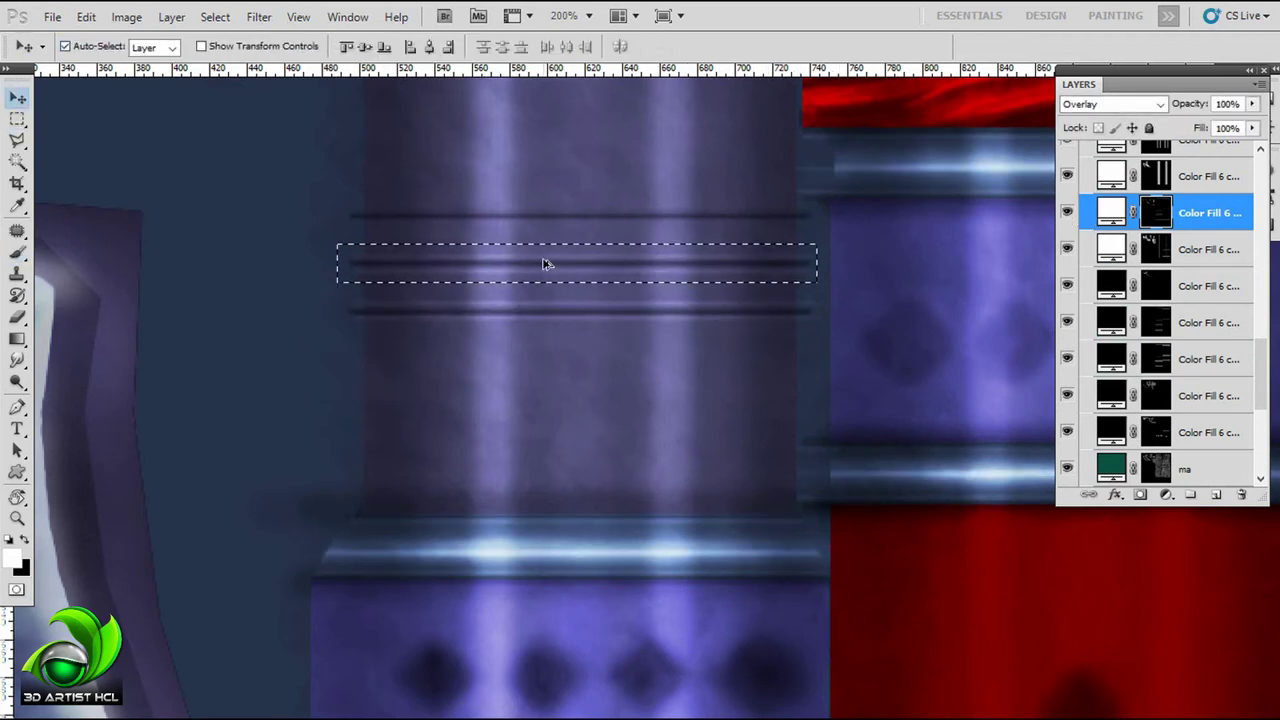
pyautogui.hotkey('shift', 'Up')
pyautogui.hotkey('shift', 'Up')
pyautogui.hotkey('ctrl', 'd')
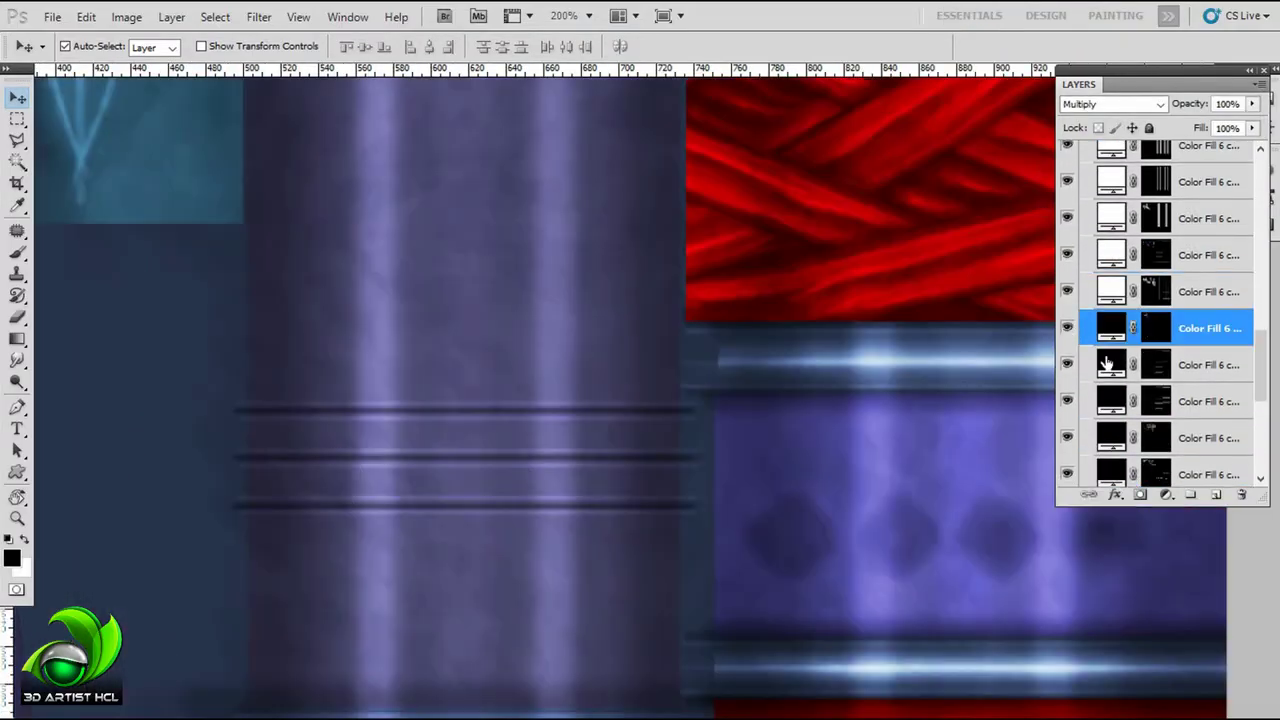
# Step: Duplicate the Color Fill layer and name the copy 'break'
pyautogui.moveTo(1200, 359); pyautogui.dragTo(1212, 496)
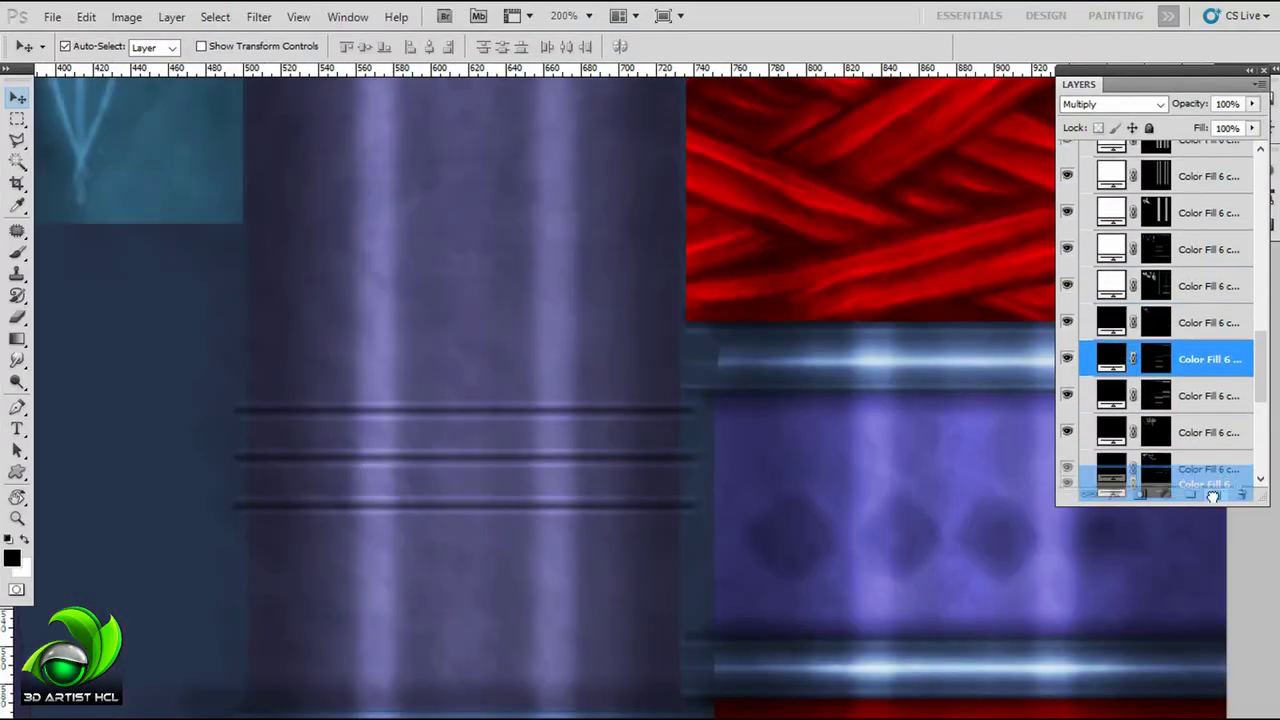
pyautogui.doubleClick(1208, 359)
pyautogui.write('break')
pyautogui.press('Return')
# Step: Paint the dark crack in black on the 'break' layer above the glowing band
pyautogui.press('b')
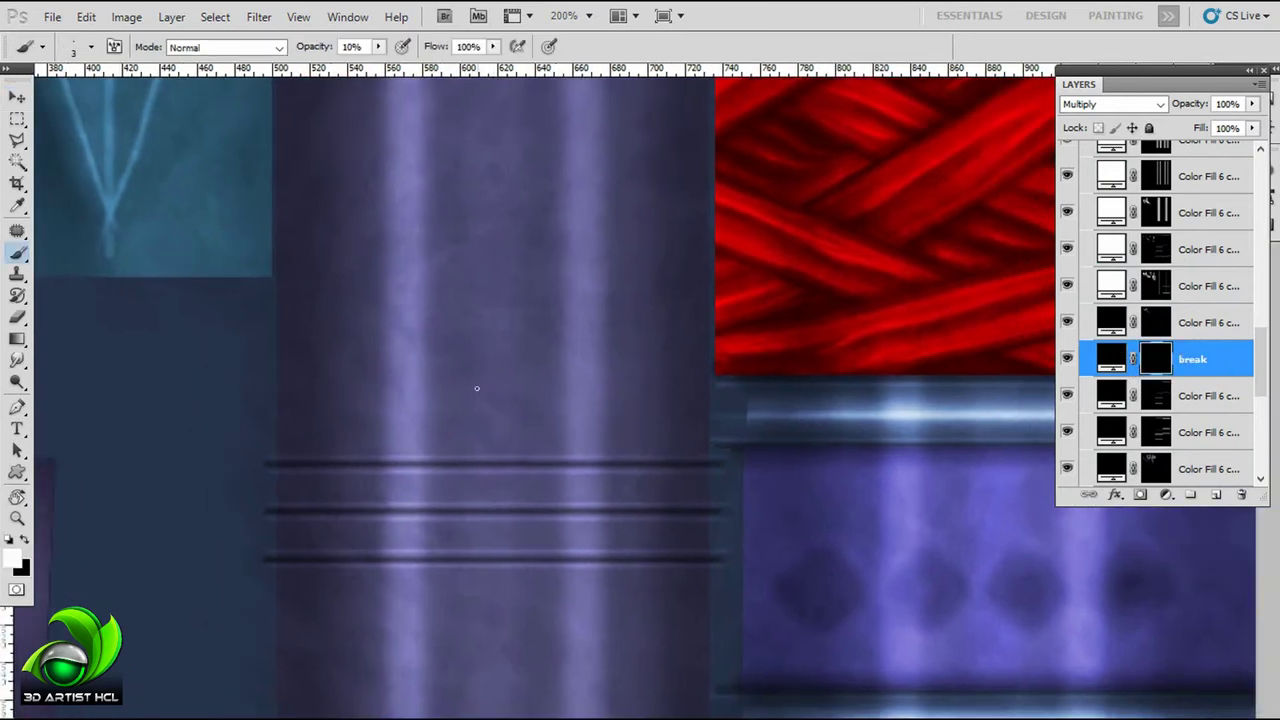
pyautogui.moveTo(477, 388); pyautogui.dragTo(574, 334)
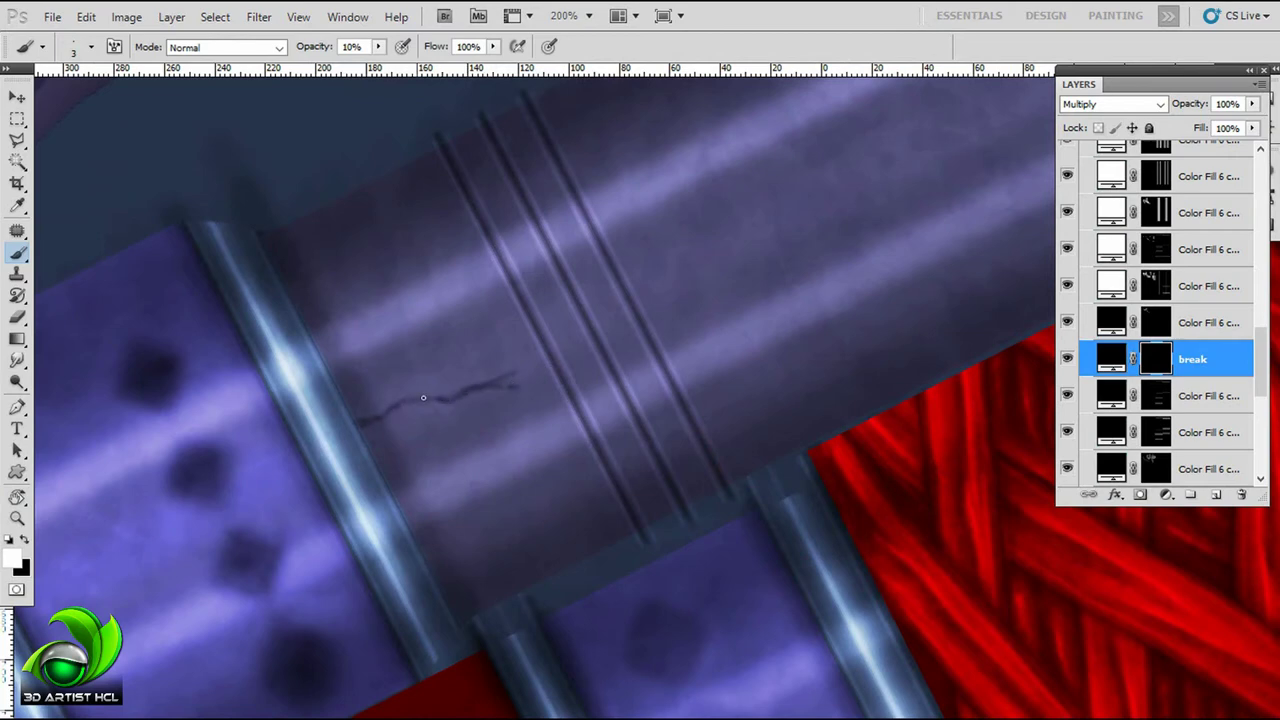
pyautogui.press('x')
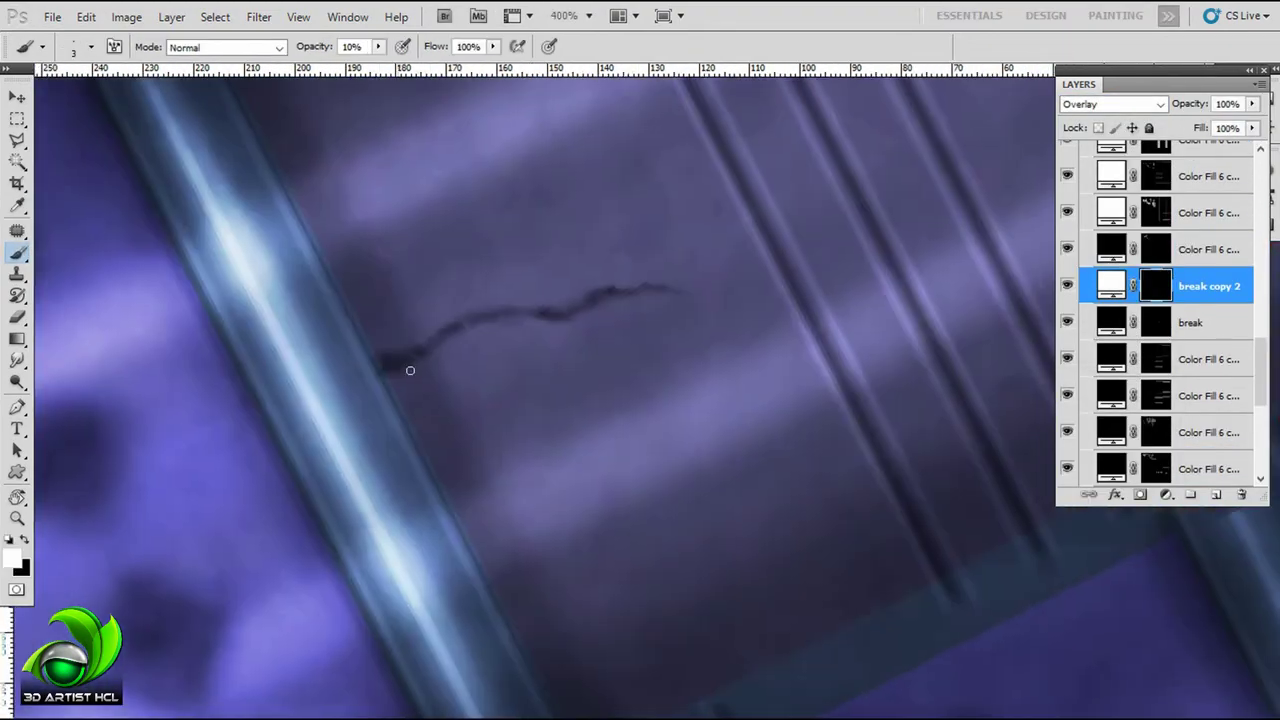
pyautogui.hscroll(-1, 418, 332)
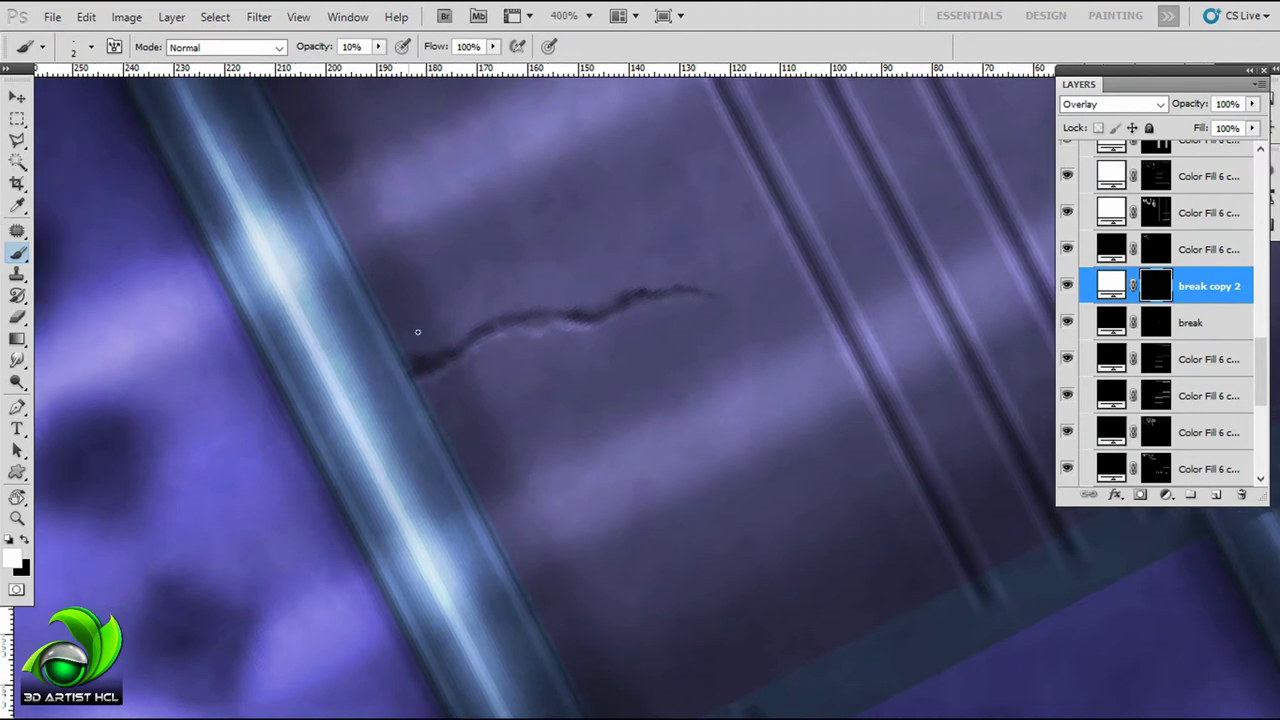
pyautogui.hscroll(-2, 459, 360)
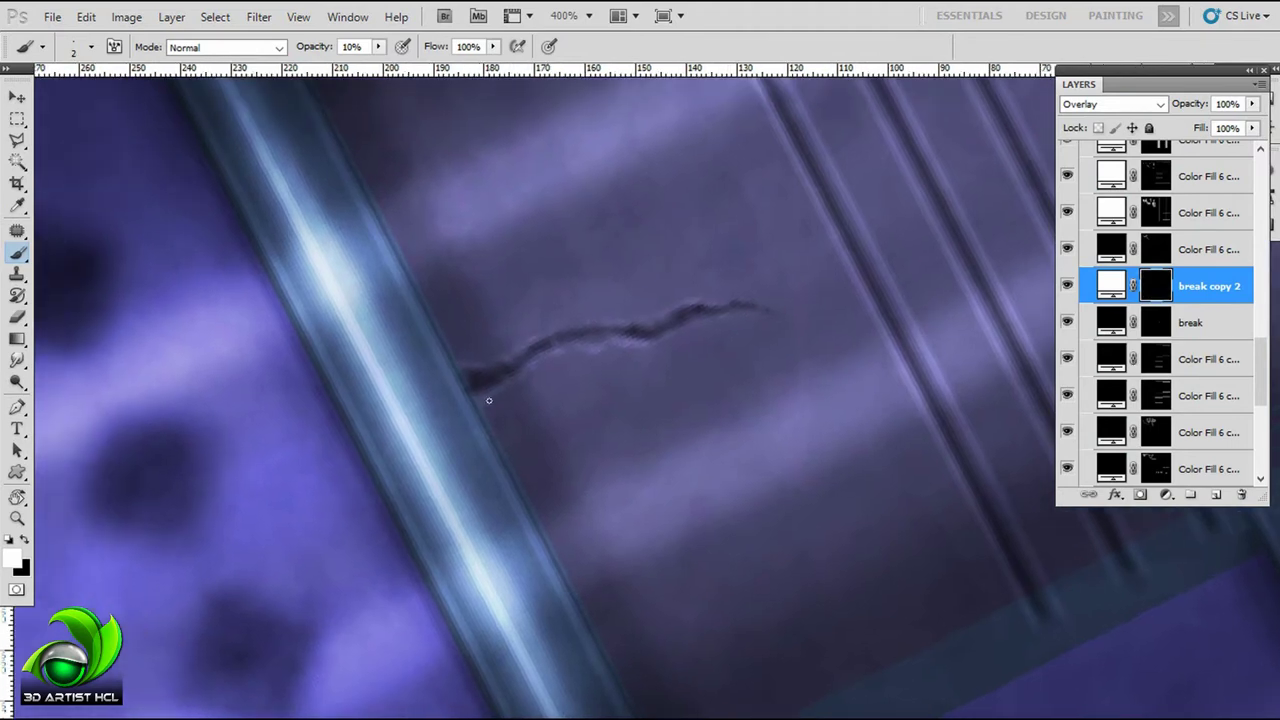
pyautogui.scroll(1, 614, 380)
pyautogui.hscroll(-1, 614, 380)
pyautogui.scroll(4, 914, 197)
pyautogui.hscroll(-3, 914, 197)
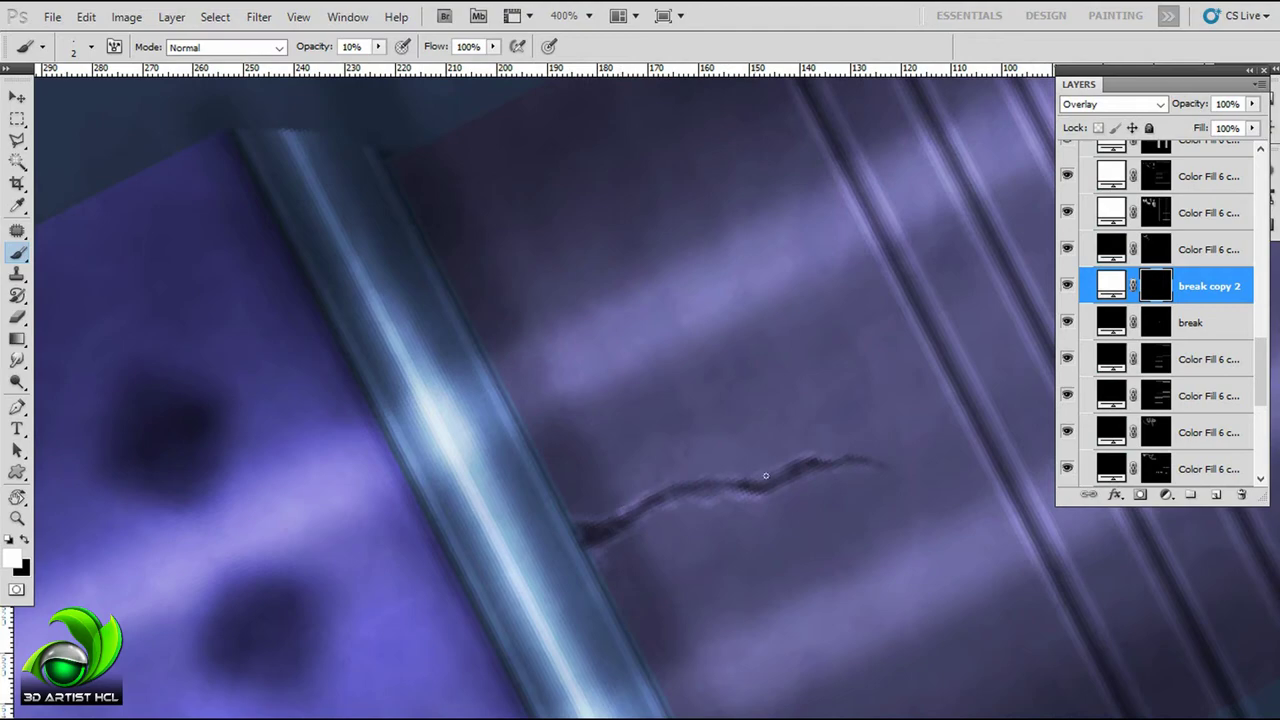
pyautogui.scroll(-2, 780, 400)
pyautogui.hscroll(2, 780, 400)
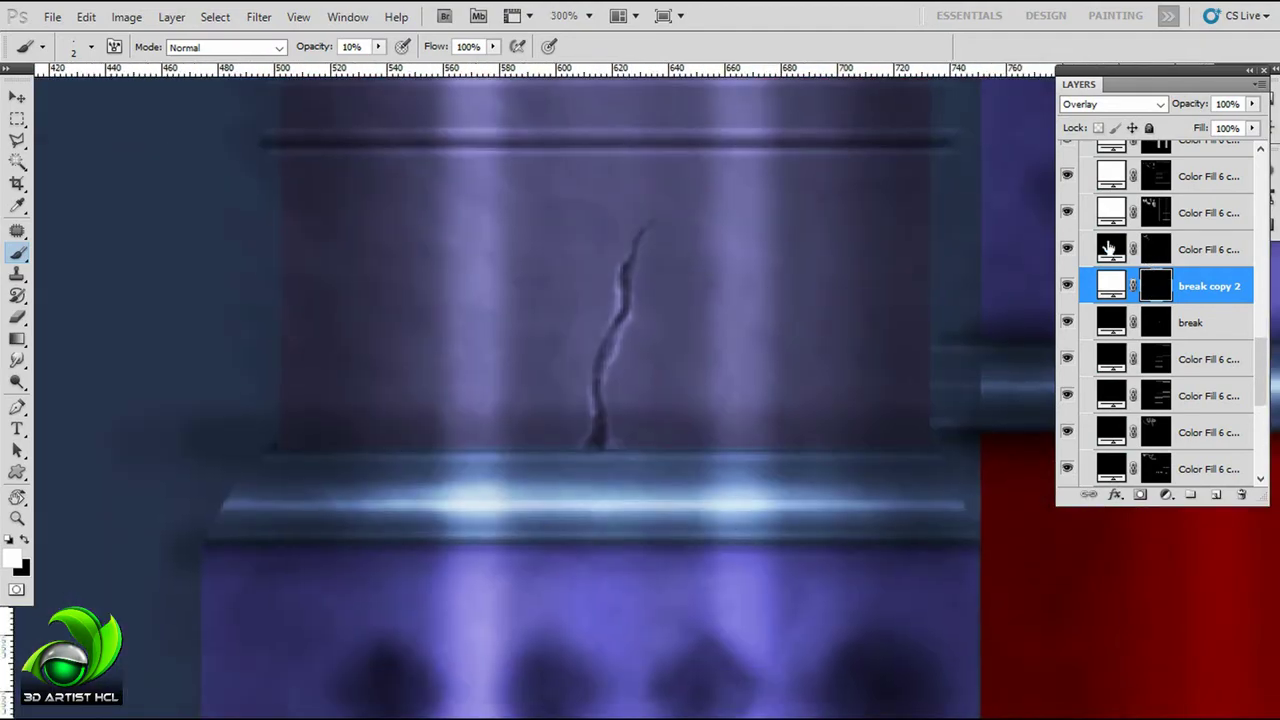
# Step: Refine the crack area with a fine brush on the 'break copy 2' layer
pyautogui.moveTo(1108, 249); pyautogui.dragTo(1110, 340)
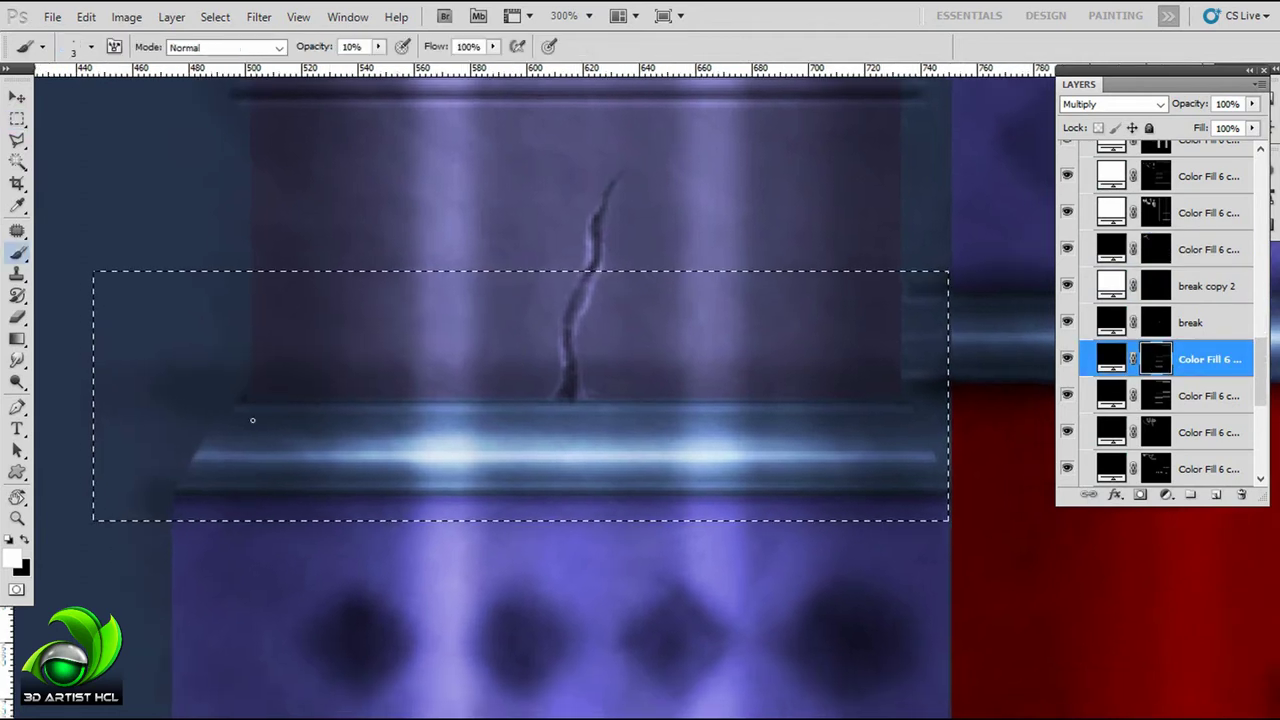
pyautogui.press(']')
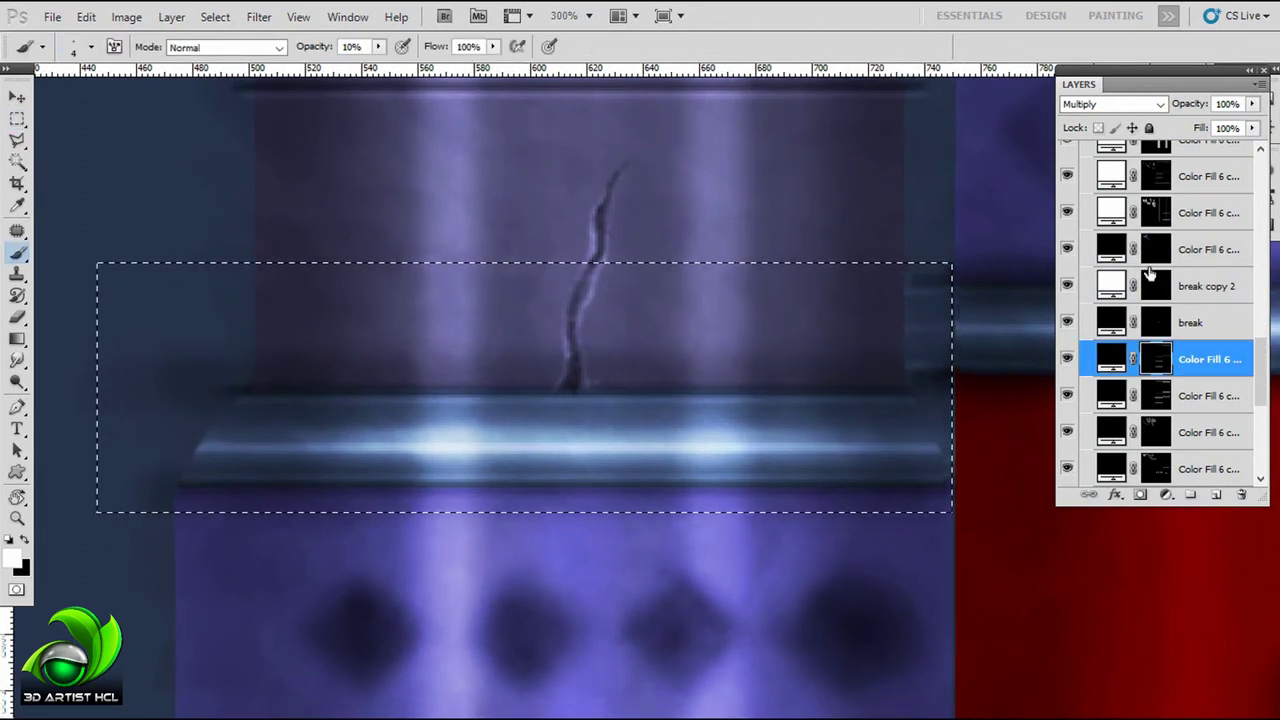
pyautogui.click(1150, 285)
pyautogui.press('[')
pyautogui.press('[')
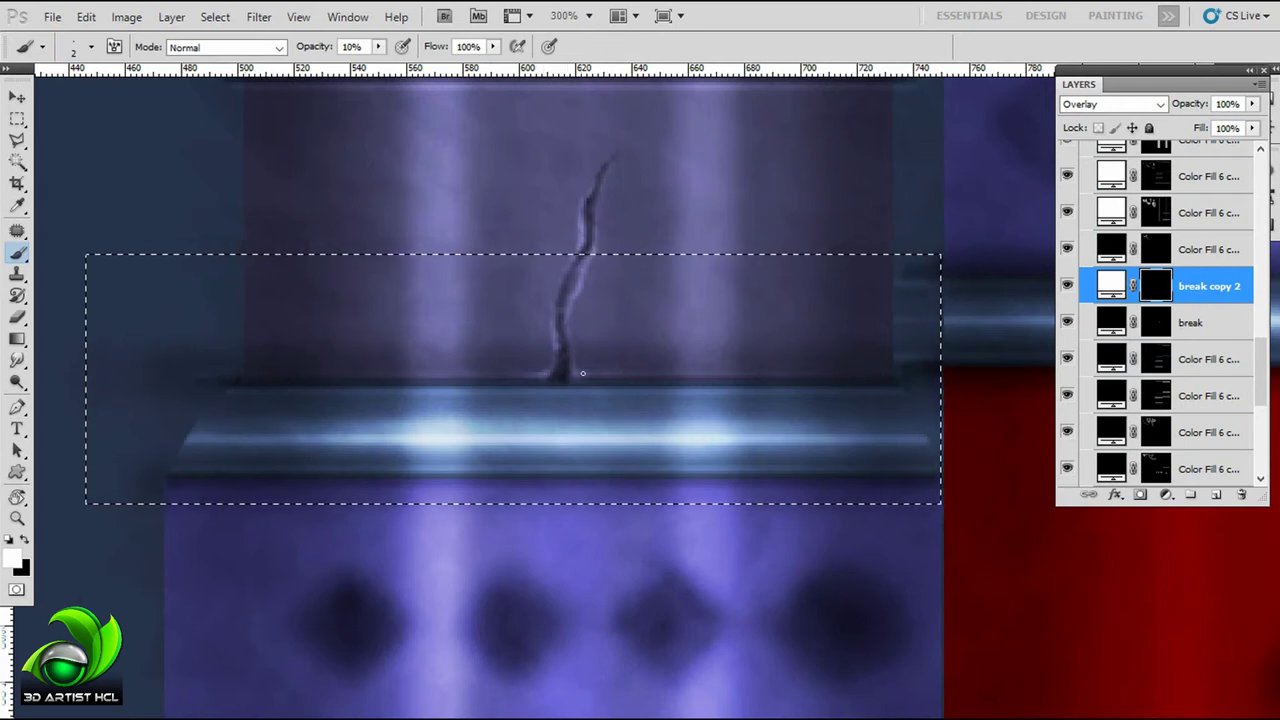
pyautogui.hotkey('ctrl', 'd')
pyautogui.hotkey('alt', ']')
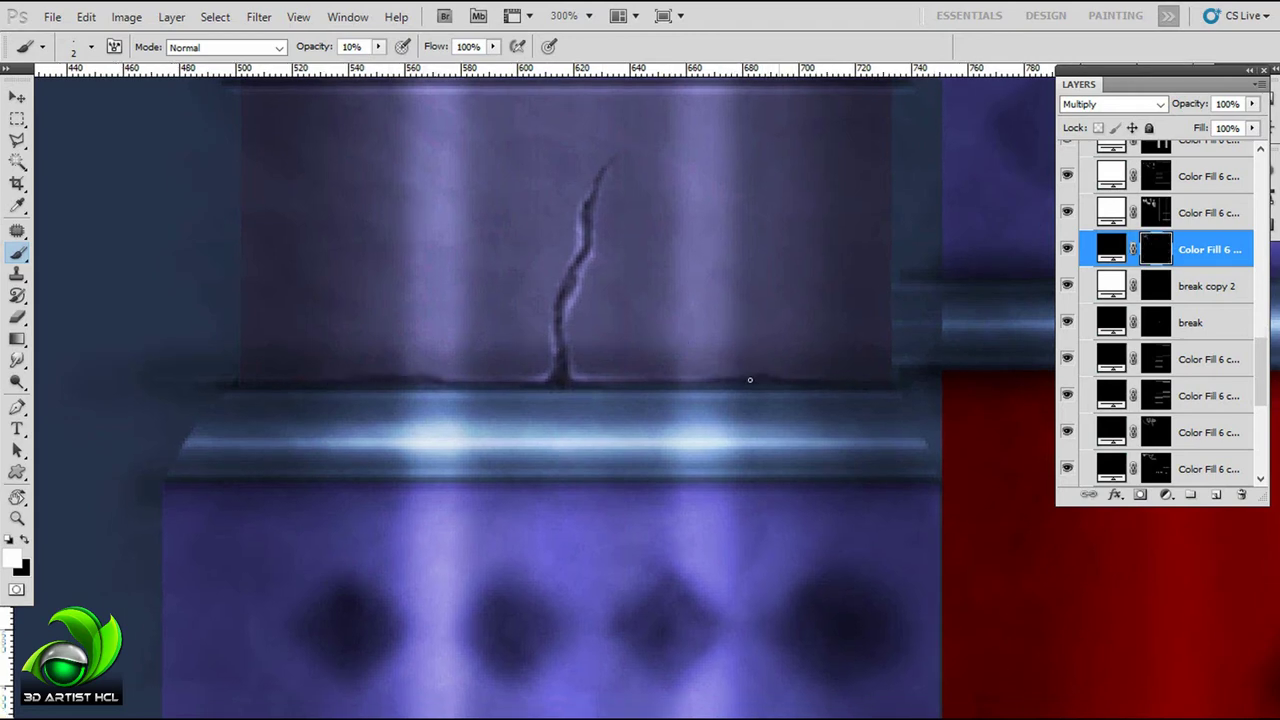
pyautogui.click(1168, 212)
pyautogui.click(1163, 286)
# Step: Check the 'break' crack mask, then paint white edge highlights on 'break copy 2'
pyautogui.press('m')
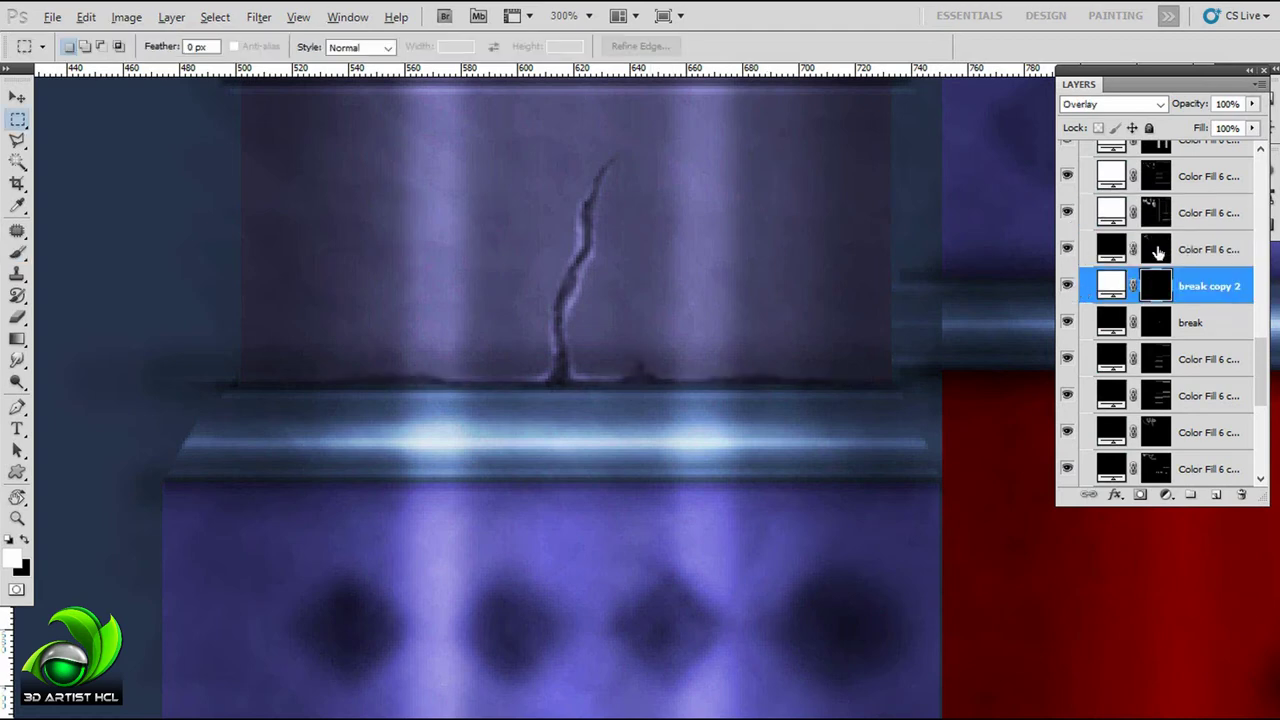
pyautogui.keyDown('alt'); pyautogui.click(1145, 322); pyautogui.keyUp('alt')
pyautogui.hotkey('ctrl', 'd')
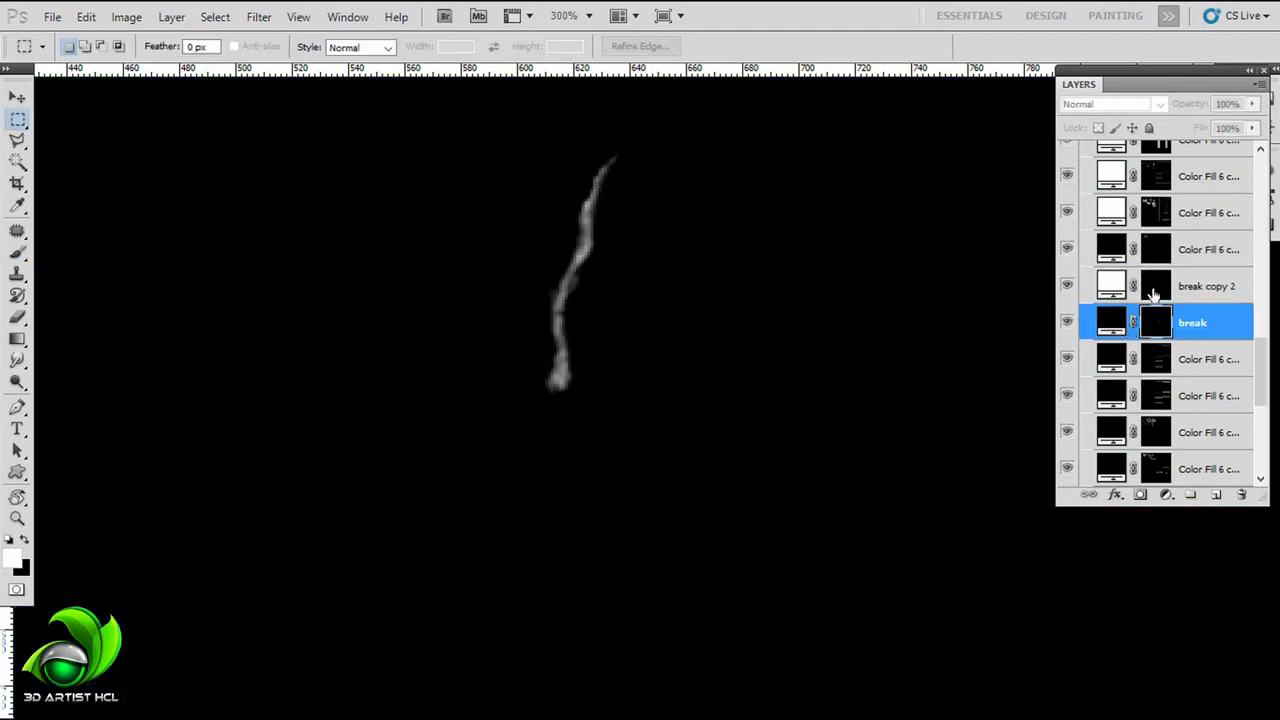
pyautogui.click(1190, 286)
pyautogui.click(1190, 322)
pyautogui.press('b')
pyautogui.moveTo(624, 343); pyautogui.dragTo(630, 317)
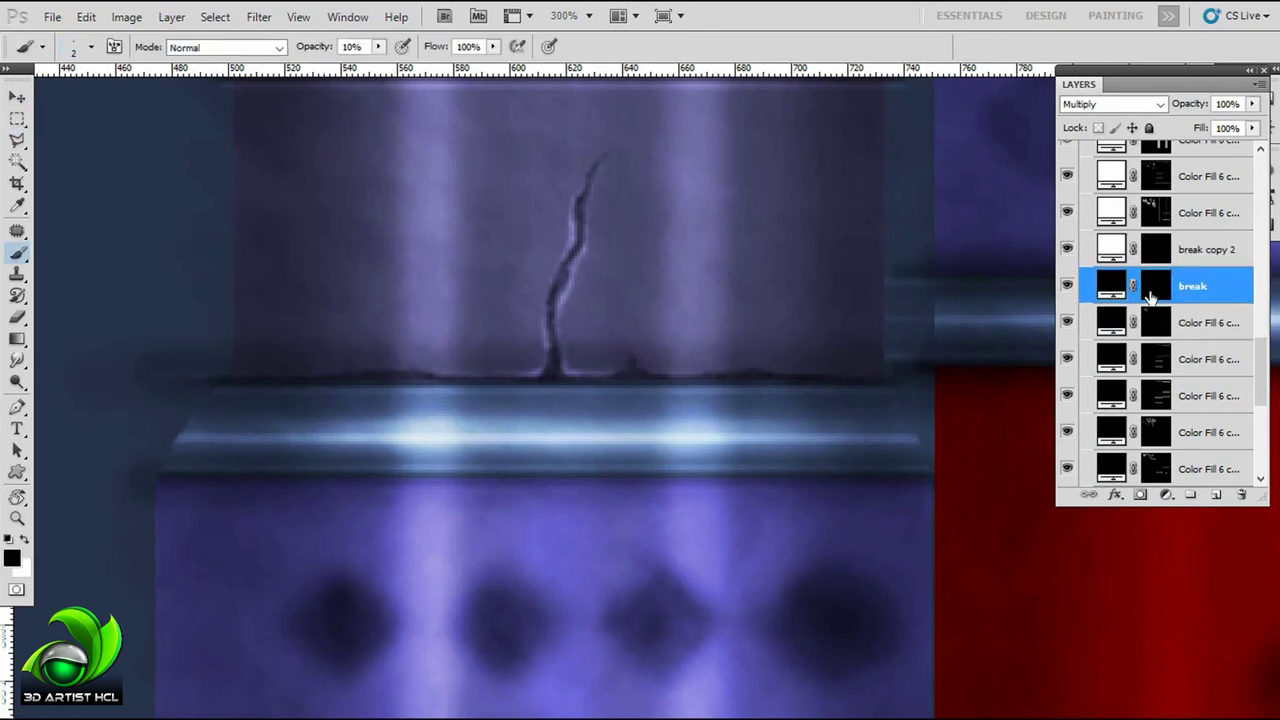
pyautogui.hotkey('alt', ']')
pyautogui.press('x')
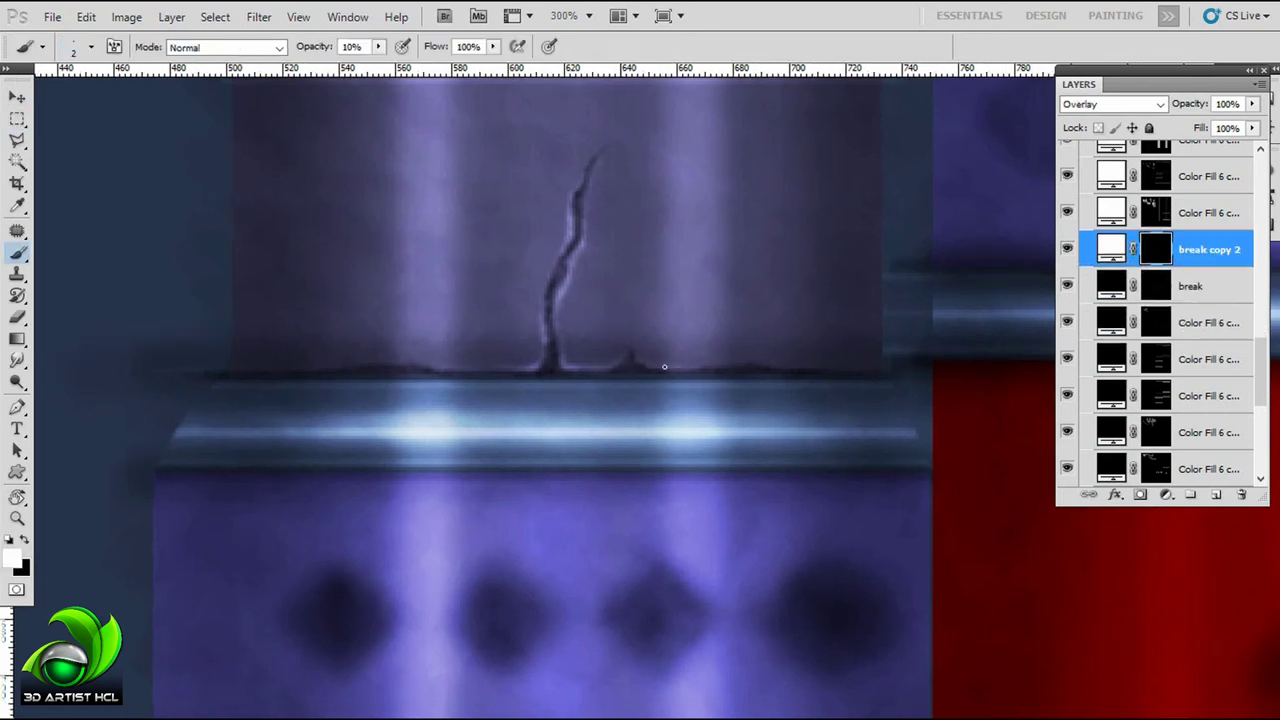
pyautogui.hscroll(-3, 840, 368)
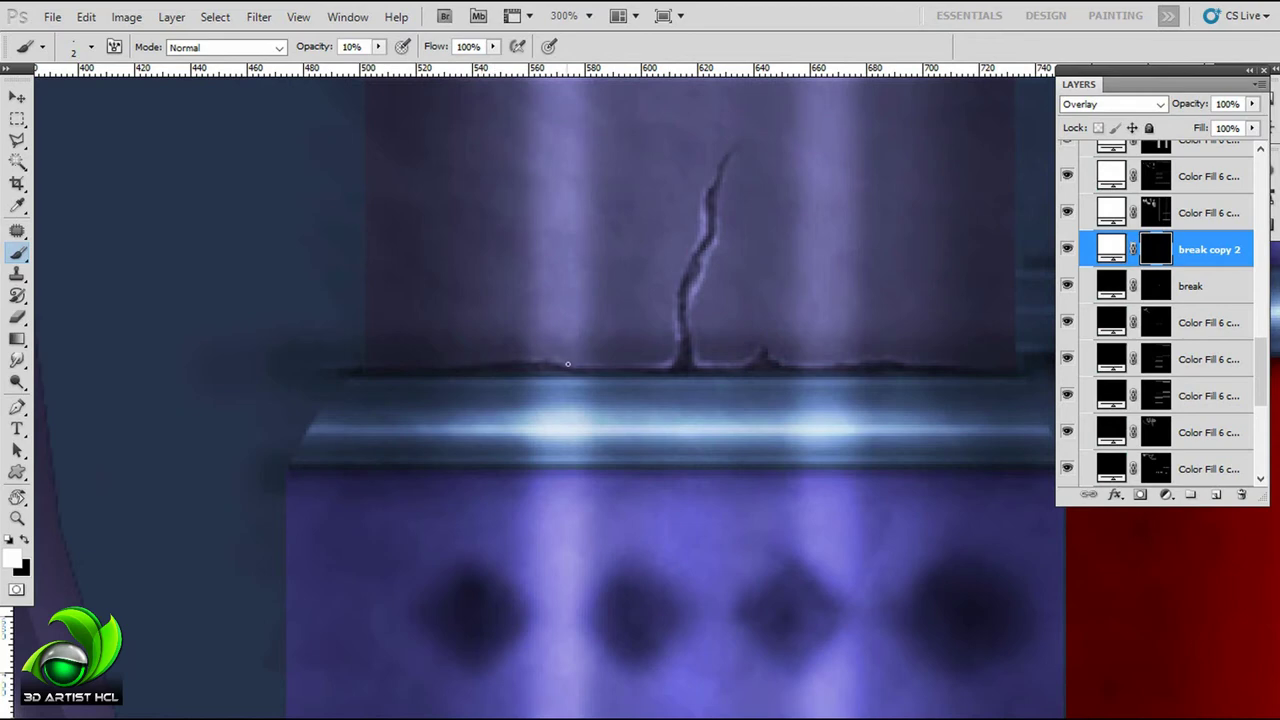
pyautogui.hscroll(1, 728, 241)
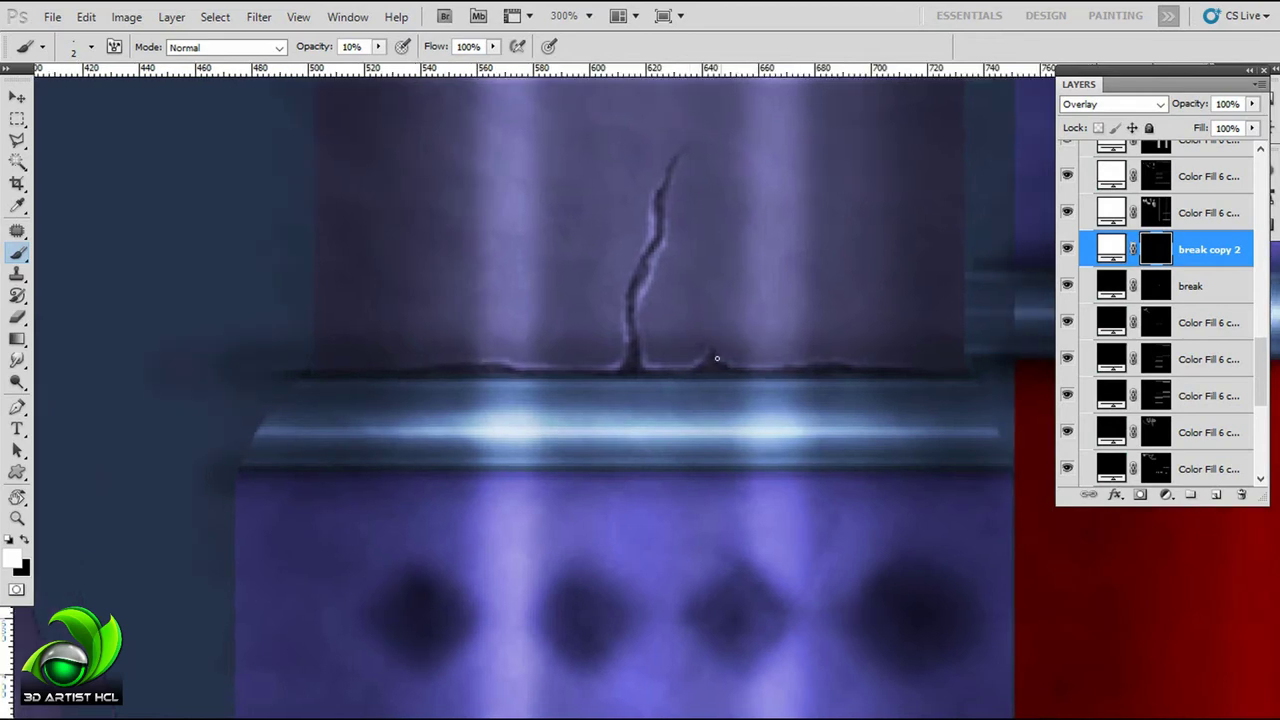
pyautogui.scroll(-2, 645, 420)
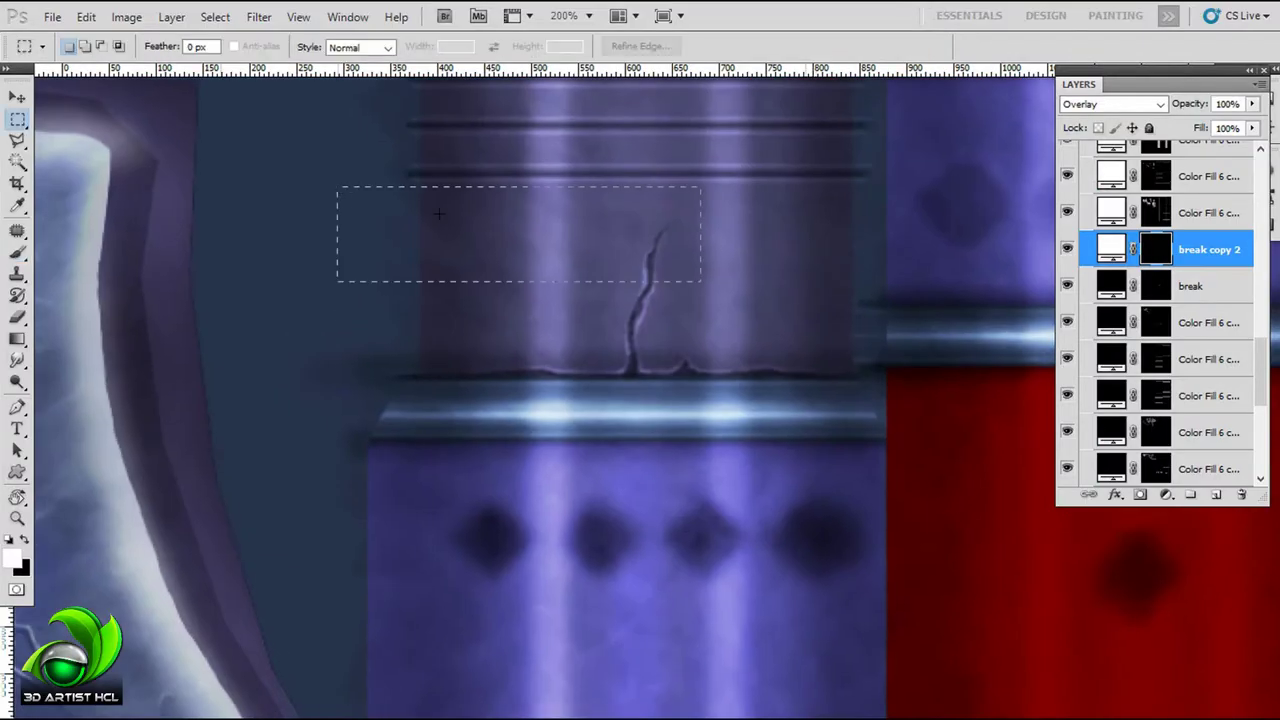
# Step: Marquee the crack and move-duplicate a copy of it to the left on the break layer
pyautogui.moveTo(337, 186); pyautogui.dragTo(867, 390)
pyautogui.click(1082, 290)
pyautogui.press('v')
pyautogui.moveTo(640, 300); pyautogui.dragTo(558, 300)
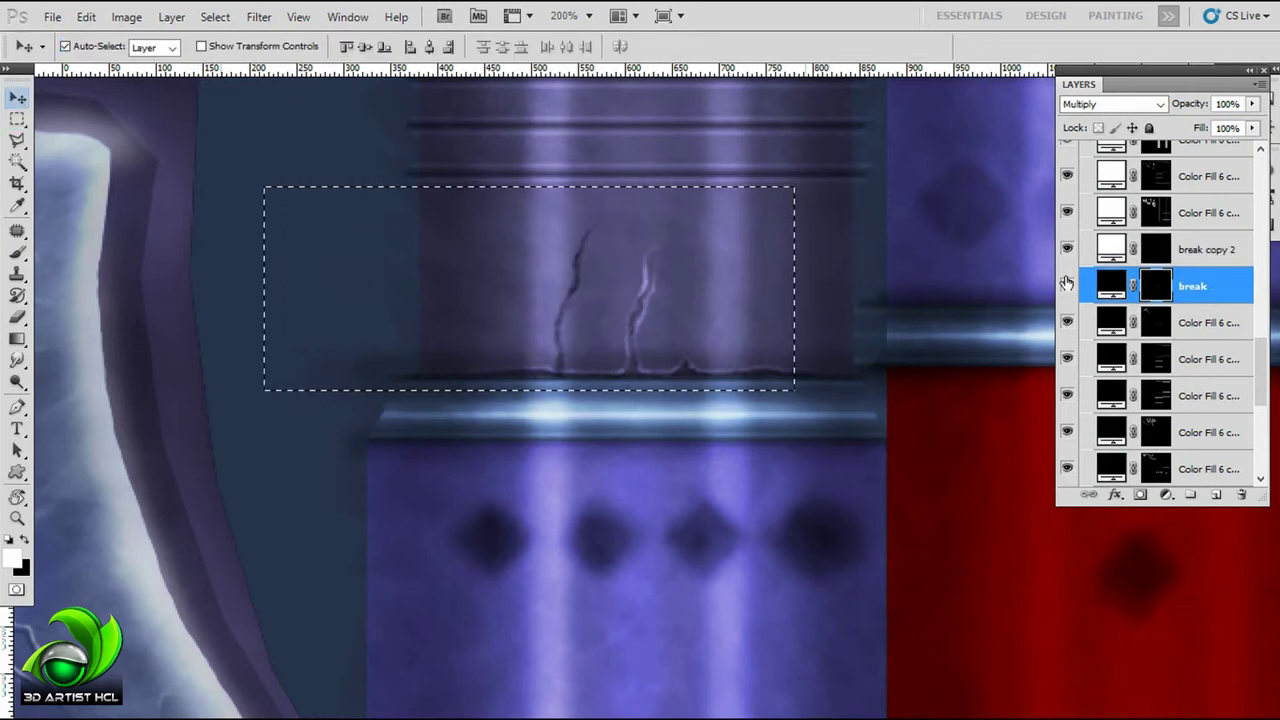
# Step: Nudge the crack highlight copy and the selected crack area further left on break copy 2
pyautogui.hotkey('alt', ']')
pyautogui.hotkey('shift', 'Left')
pyautogui.hotkey('shift', 'Left')
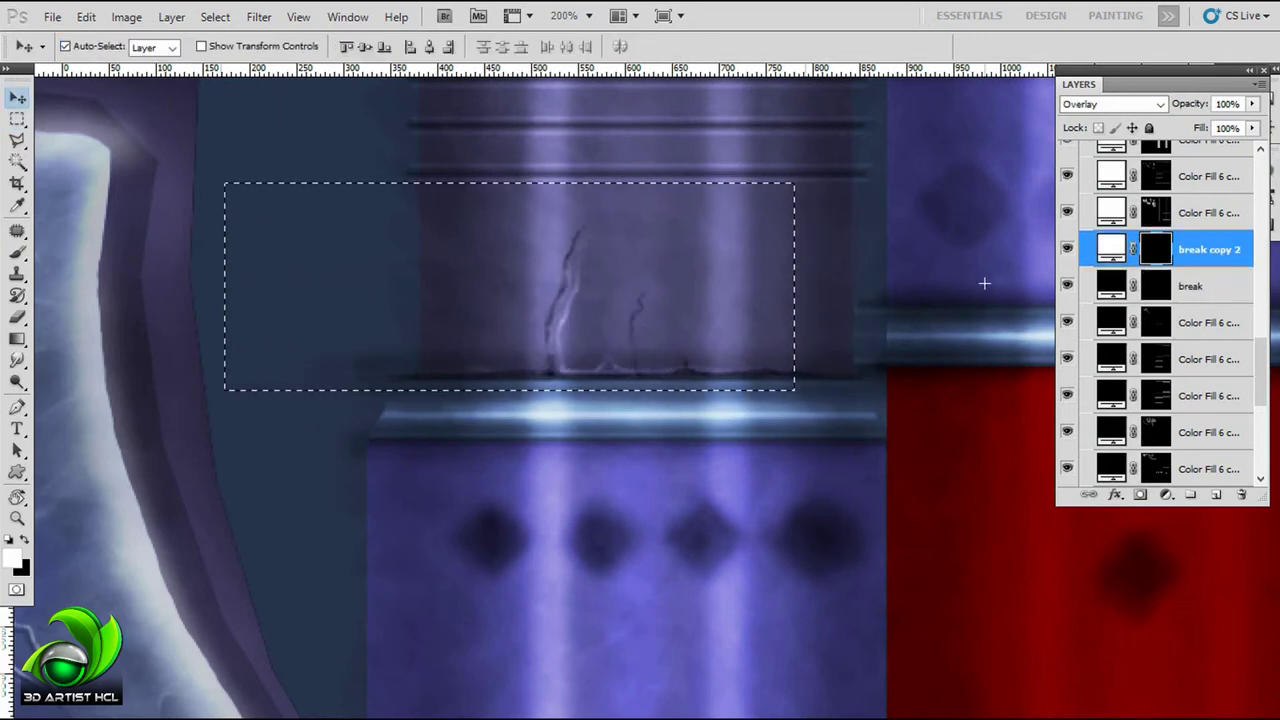
pyautogui.hotkey('shift', 'Left')
pyautogui.hotkey('shift', 'Left')
pyautogui.press('m')
pyautogui.moveTo(272, 185); pyautogui.dragTo(876, 391)
pyautogui.press('v')
pyautogui.hotkey('alt', '[')
pyautogui.hotkey('alt', '[')
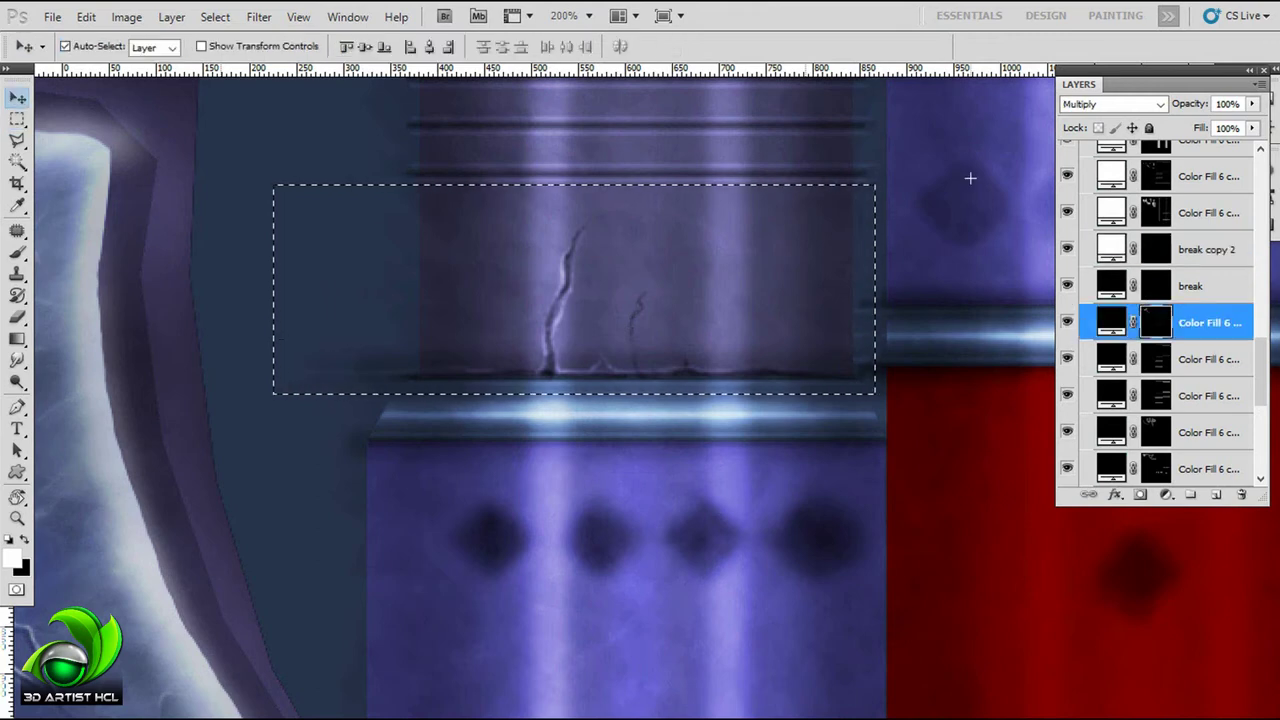
pyautogui.hotkey('shift', 'Left')
pyautogui.hotkey('shift', 'Left')
pyautogui.hotkey('shift', 'Left')
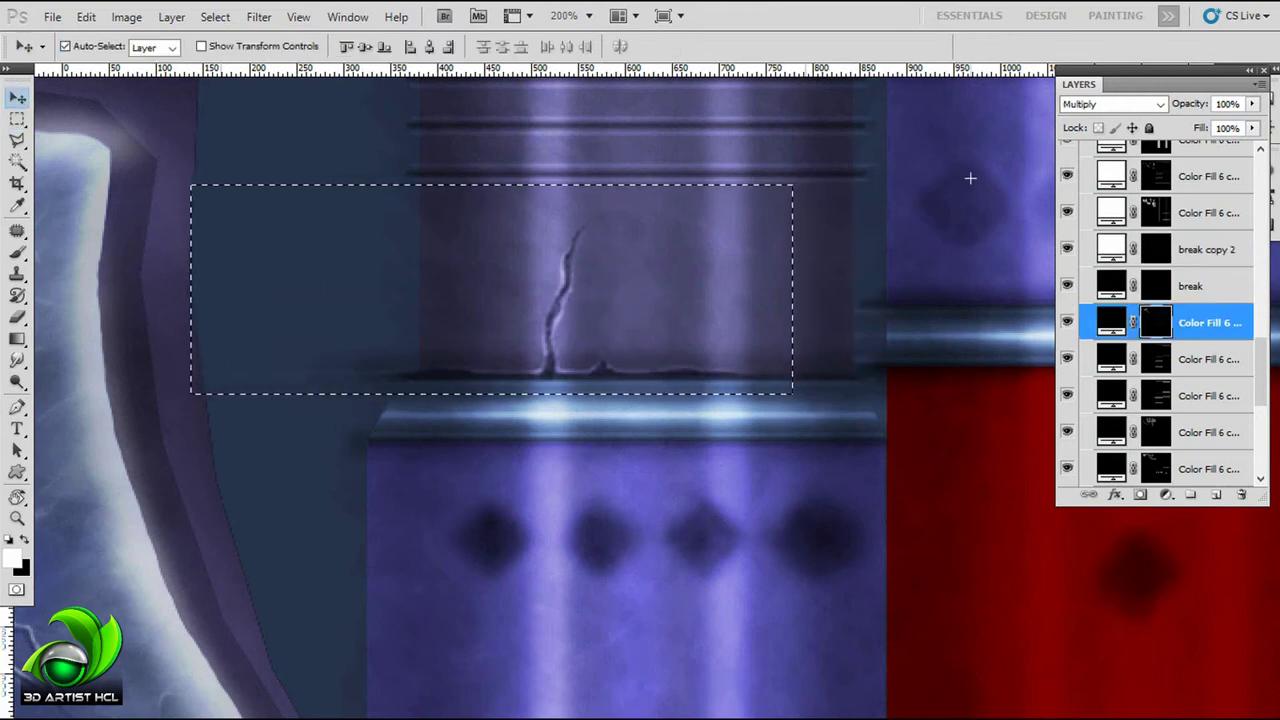
pyautogui.press('m')
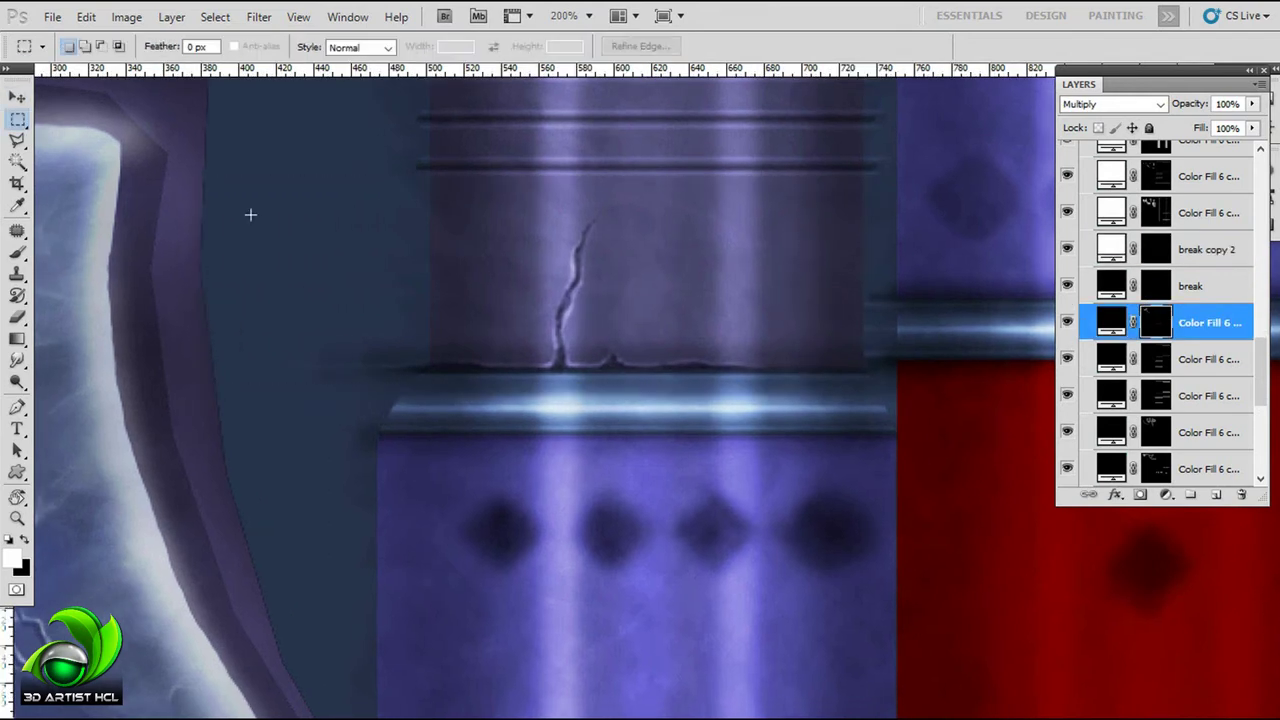
# Step: Drop the trial selection, return to the brush and zoom in close on the crack
pyautogui.moveTo(252, 205); pyautogui.dragTo(428, 372)
pyautogui.hotkey('alt', ']')
pyautogui.hotkey('alt', ']')
pyautogui.hotkey('ctrl', 'd')
pyautogui.moveTo(667, 345); pyautogui.dragTo(620, 336)
pyautogui.press('b')
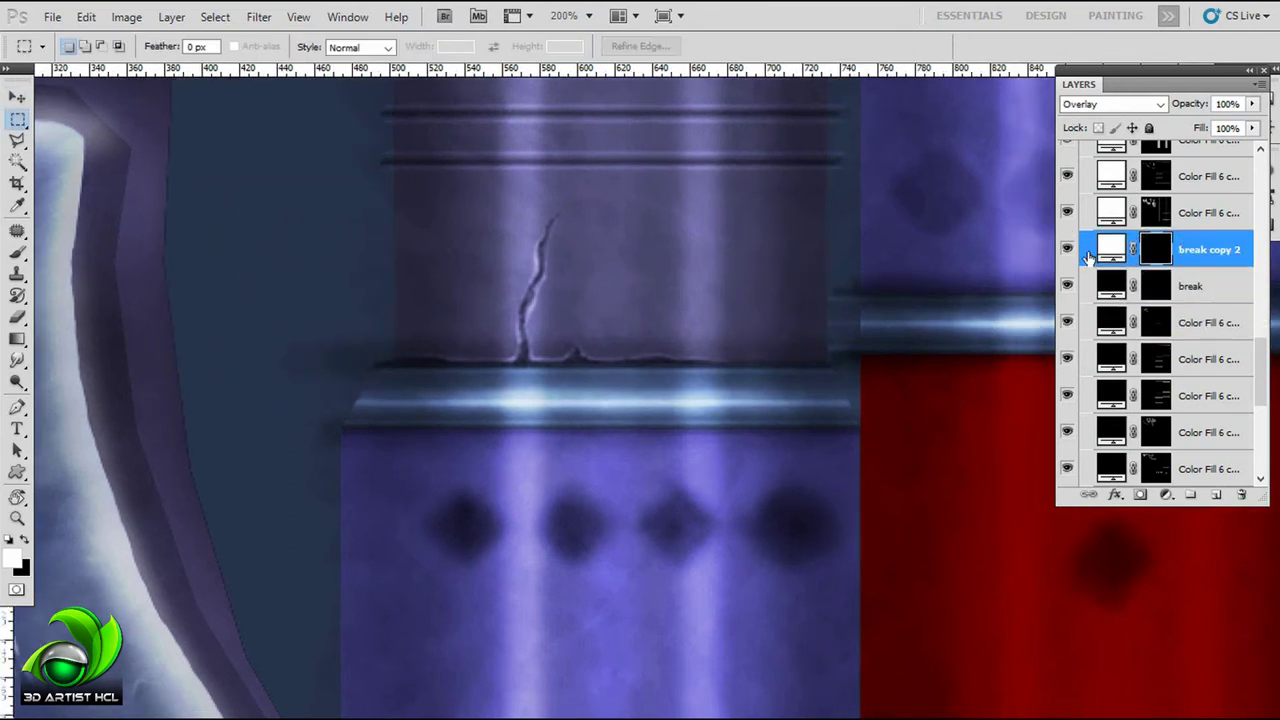
pyautogui.keyDown('ctrl'); pyautogui.click(696, 404); pyautogui.keyUp('ctrl')
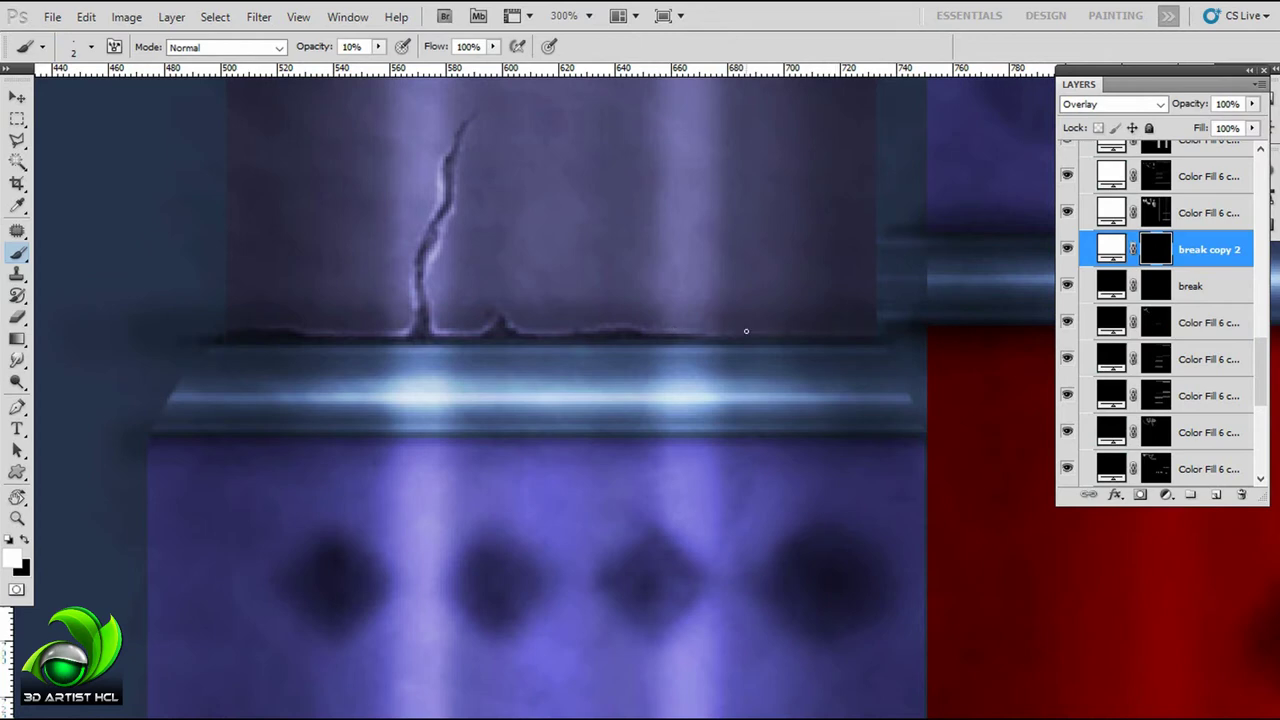
pyautogui.moveTo(746, 331); pyautogui.dragTo(674, 329)
# Step: Repaint the crack and chipped band edge at full strength with a size-5 brush, then preview in Maya
pyautogui.hotkey('alt', '[')
pyautogui.moveTo(340, 263); pyautogui.dragTo(506, 220)
pyautogui.press('0')
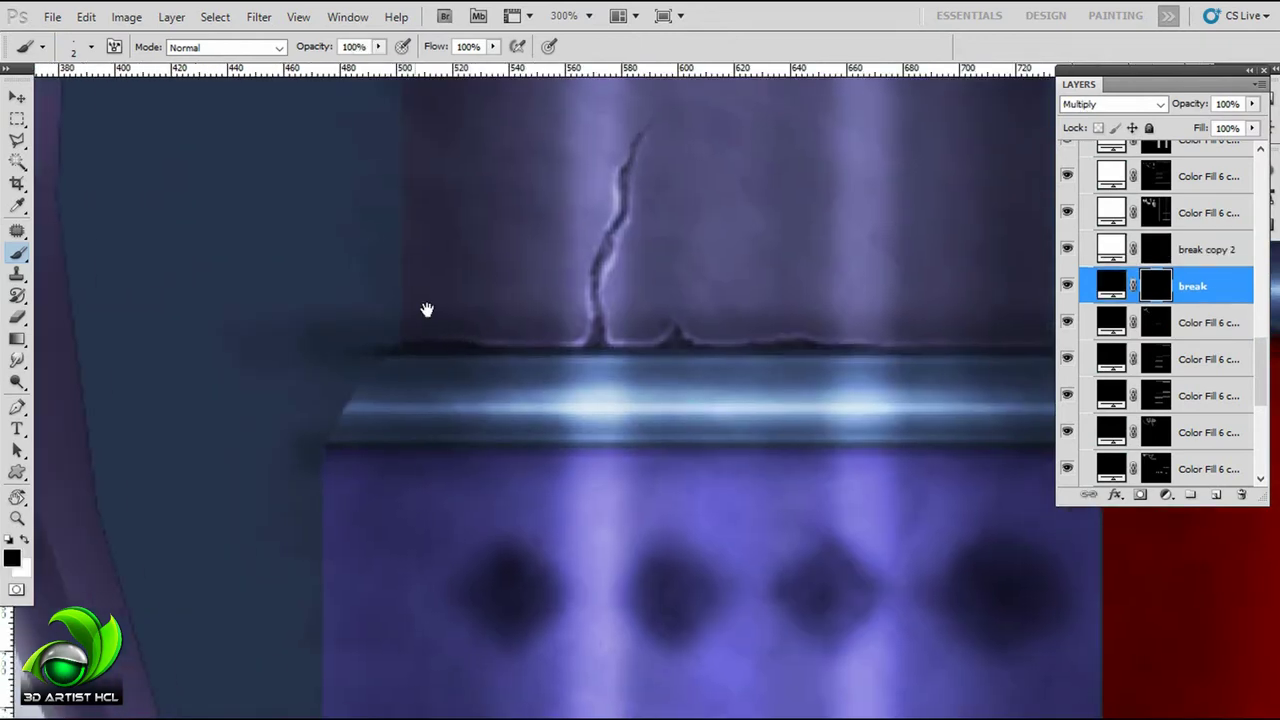
pyautogui.moveTo(397, 334); pyautogui.dragTo(384, 324)
pyautogui.hotkey('alt', '[')
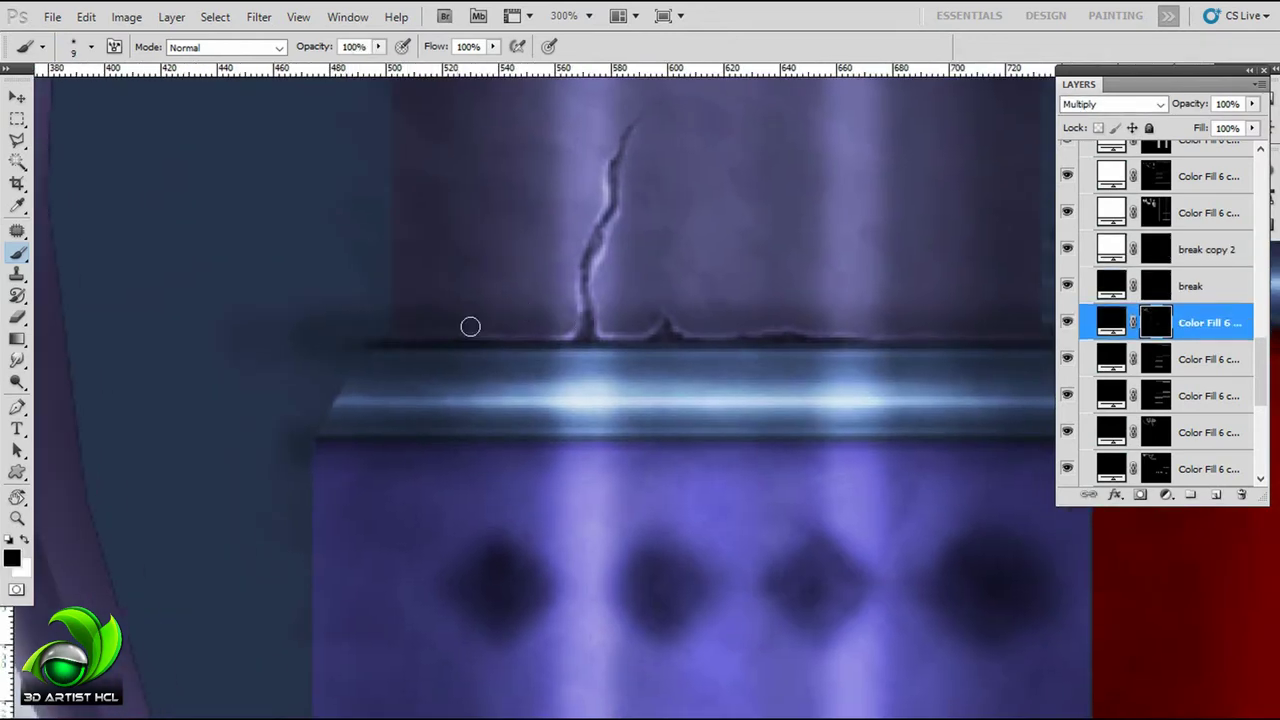
pyautogui.hotkey('alt', ']')
pyautogui.hotkey('alt', ']')
pyautogui.moveTo(709, 316); pyautogui.dragTo(569, 331)
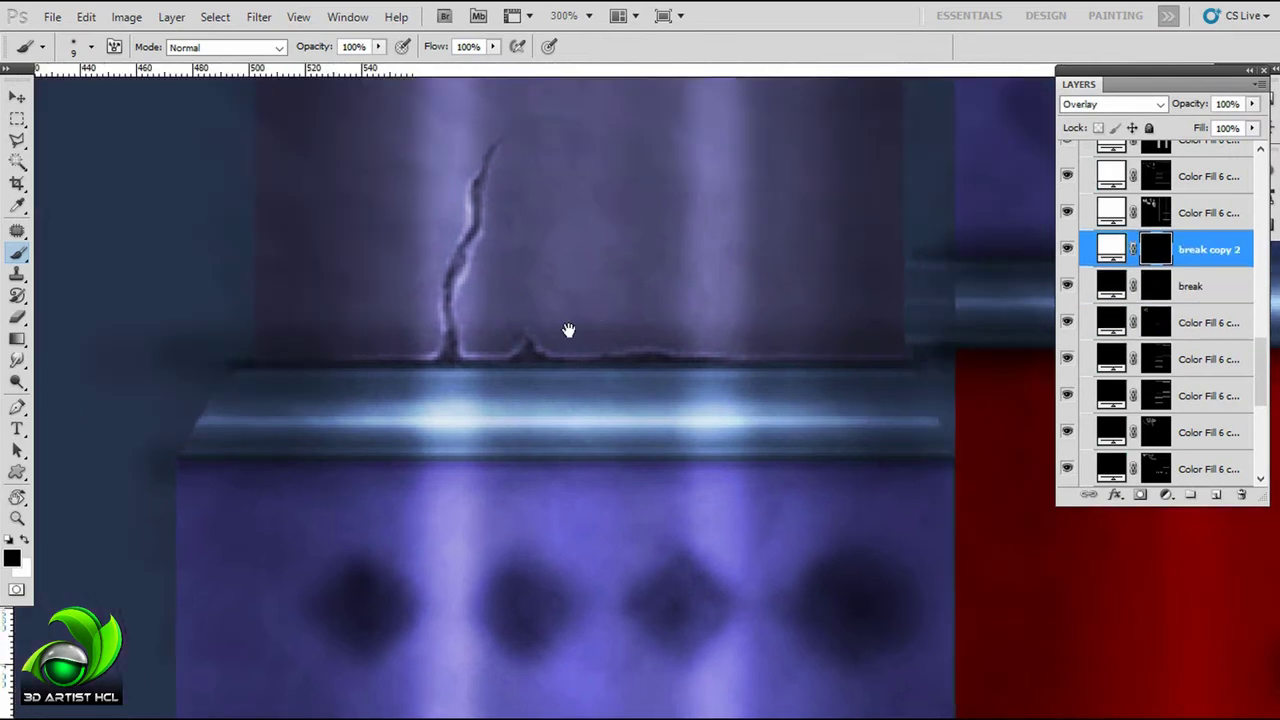
pyautogui.press('[')
pyautogui.press('[')
pyautogui.press('[')
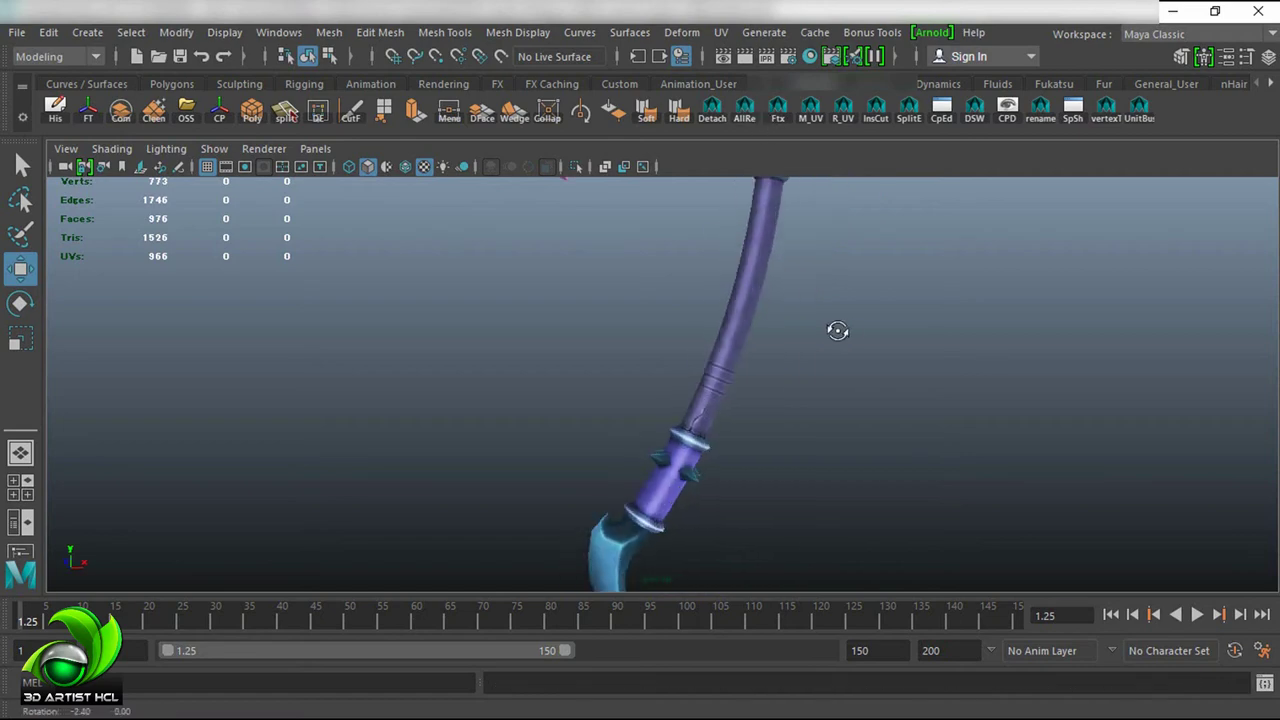
pyautogui.moveTo(838, 331)
pyautogui.mouseDown()
pyautogui.moveTo(823, 337)
pyautogui.moveTo(749, 237)
pyautogui.moveTo(843, 354)
pyautogui.mouseUp()
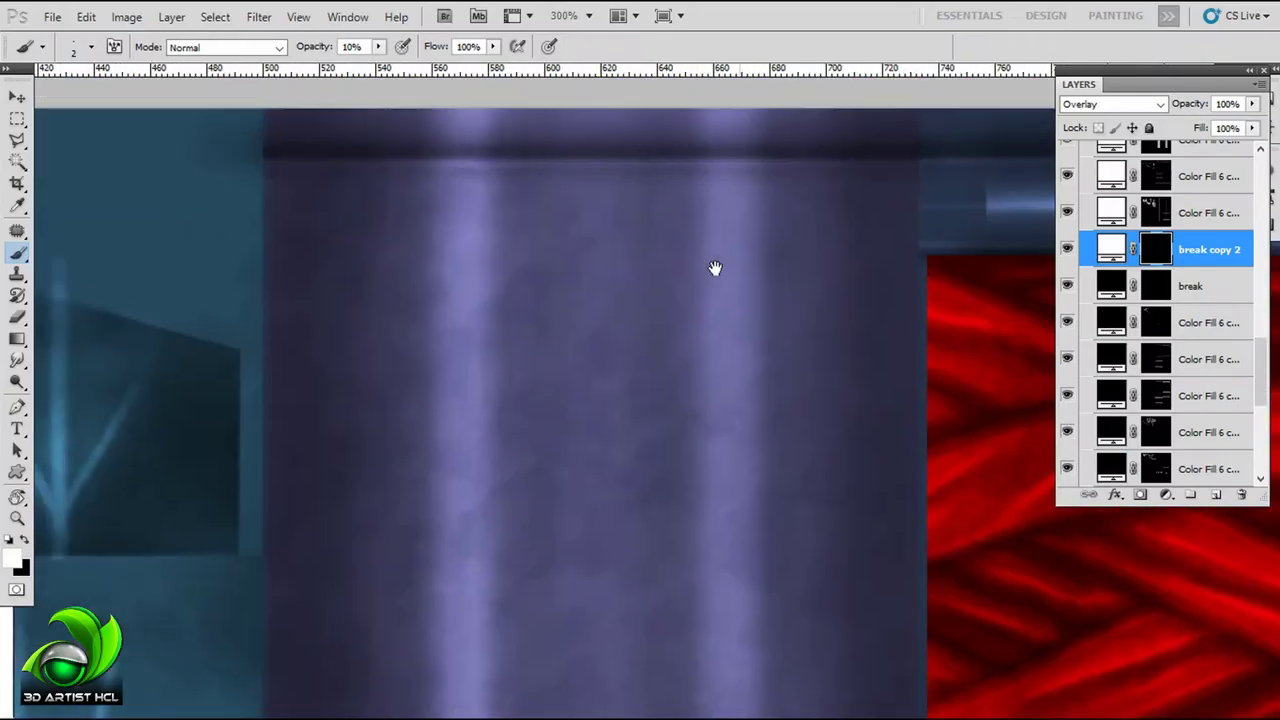
pyautogui.hotkey('alt', '[')
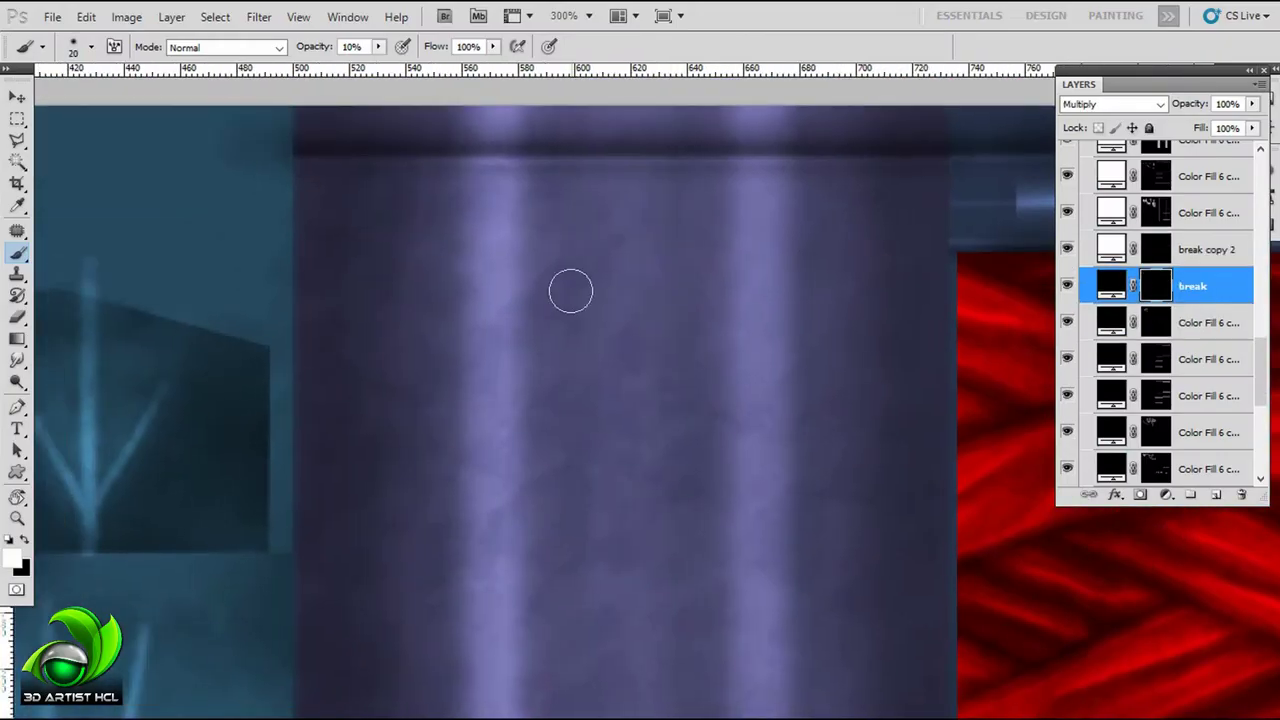
# Step: Paint a dark gouge below the shaft's top band using a size-9 black brush
pyautogui.press('[')
pyautogui.press('[')
pyautogui.press('x')
pyautogui.moveTo(580, 198)
pyautogui.mouseDown()
pyautogui.moveTo(551, 249)
pyautogui.moveTo(637, 204)
pyautogui.mouseUp()
pyautogui.hotkey('alt', ']')
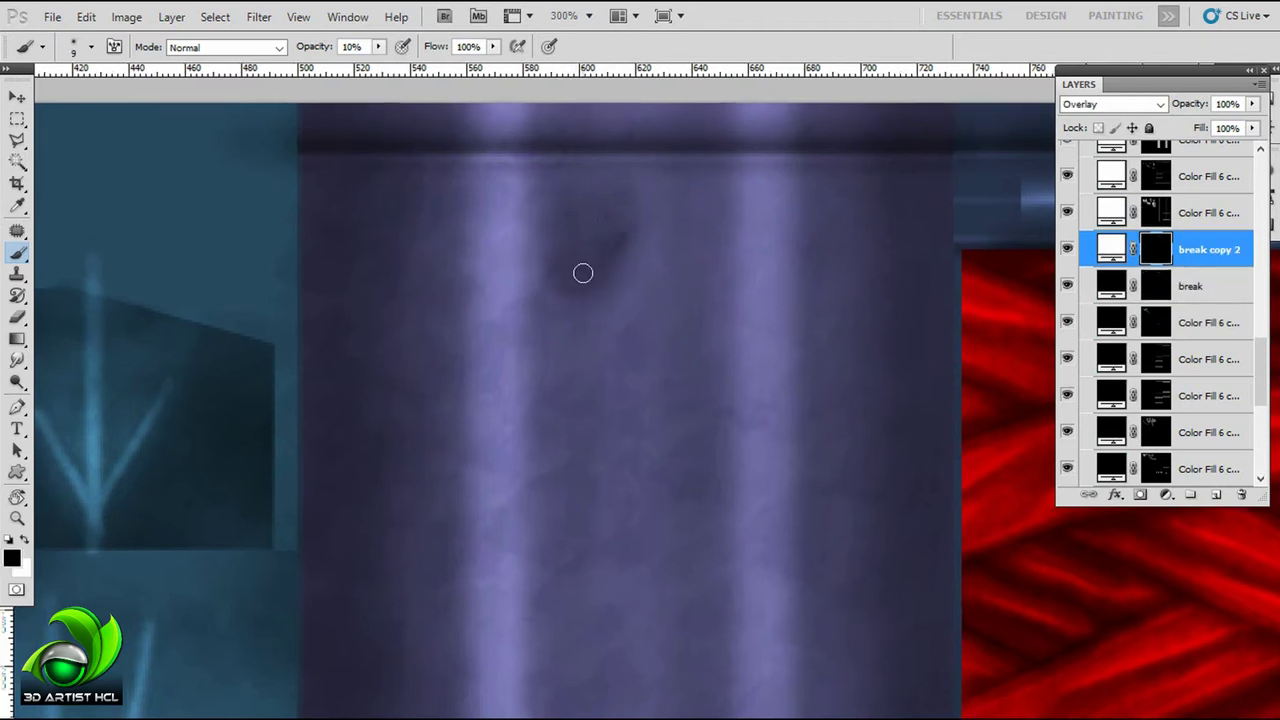
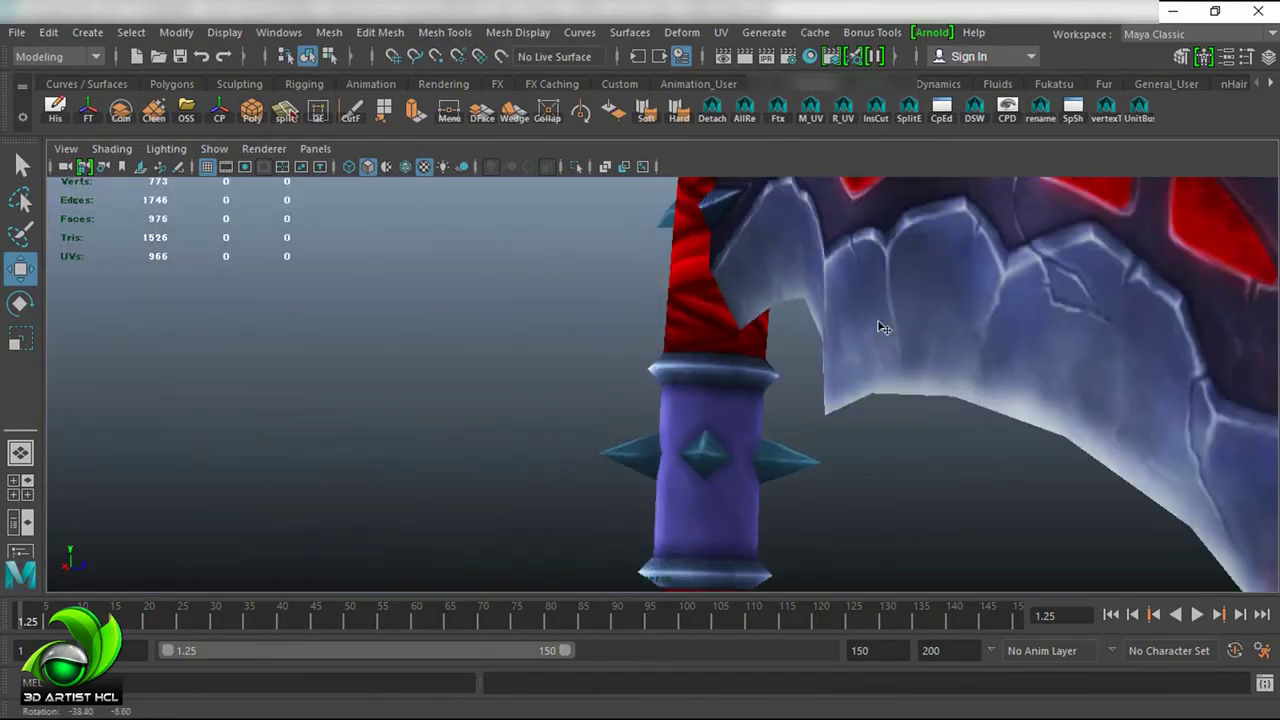
# Step: Select the scythe in Maya and show its UV layout, zoomed on the grip texture
pyautogui.moveTo(880, 323); pyautogui.dragTo(720, 388)
pyautogui.click(651, 423)
pyautogui.moveTo(651, 423)
pyautogui.mouseDown()
pyautogui.moveTo(1074, 391)
pyautogui.moveTo(734, 409)
pyautogui.moveTo(768, 335)
pyautogui.mouseUp()
pyautogui.click(720, 32)
pyautogui.click(790, 40)
pyautogui.scroll(-5, 697, 394)
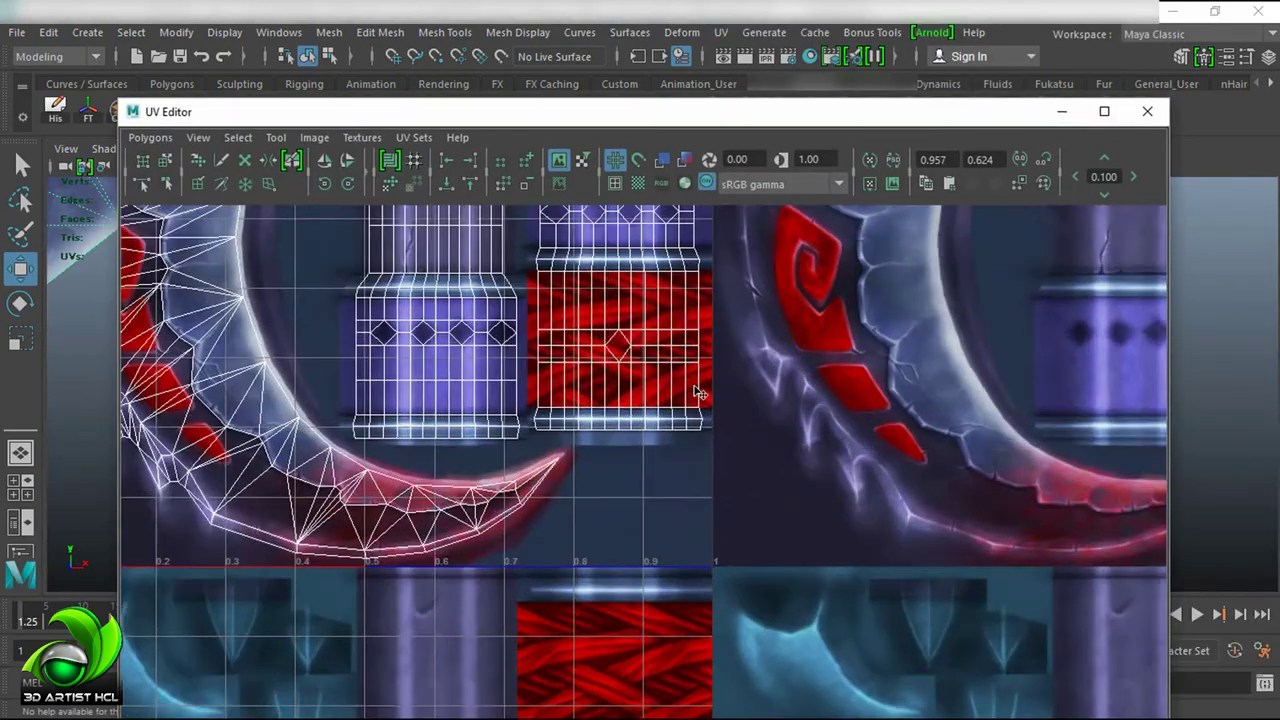
pyautogui.scroll(3, 922, 502)
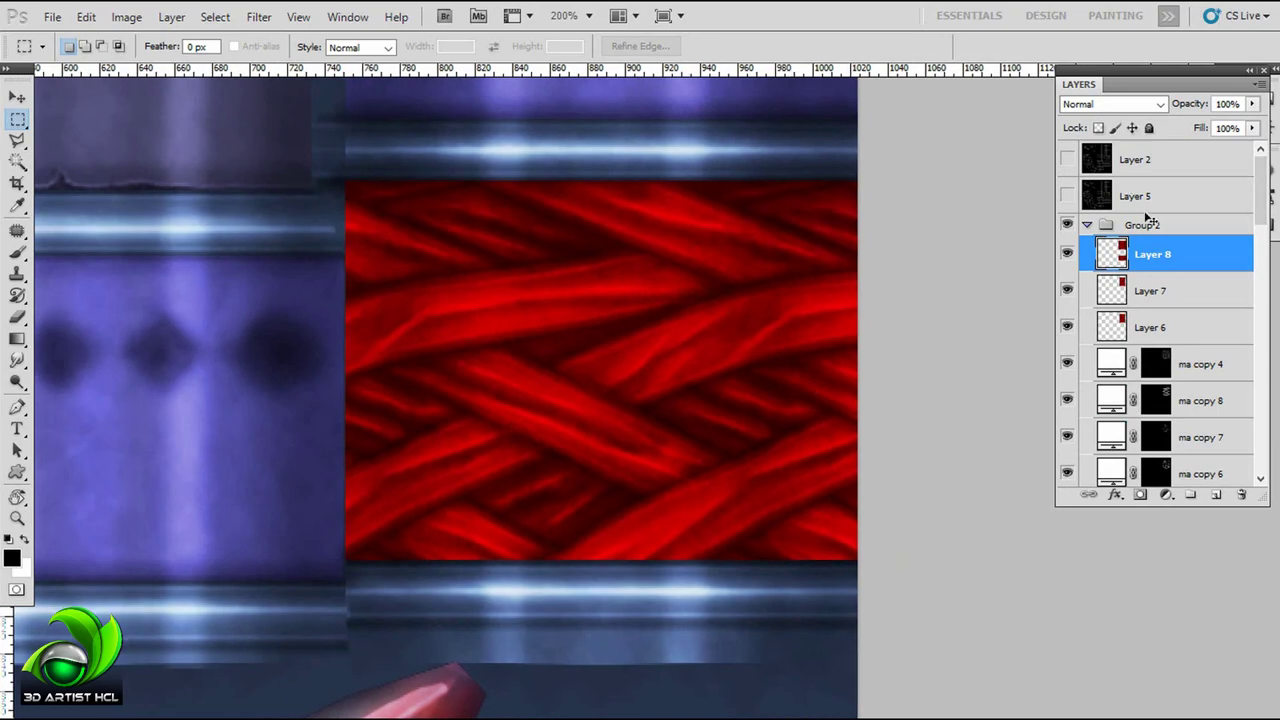
# Step: Select the red braided grip area, checking it against the UV wireframe overlay
pyautogui.keyDown('ctrl'); pyautogui.click(1108, 254); pyautogui.keyUp('ctrl')
pyautogui.click(1067, 196)
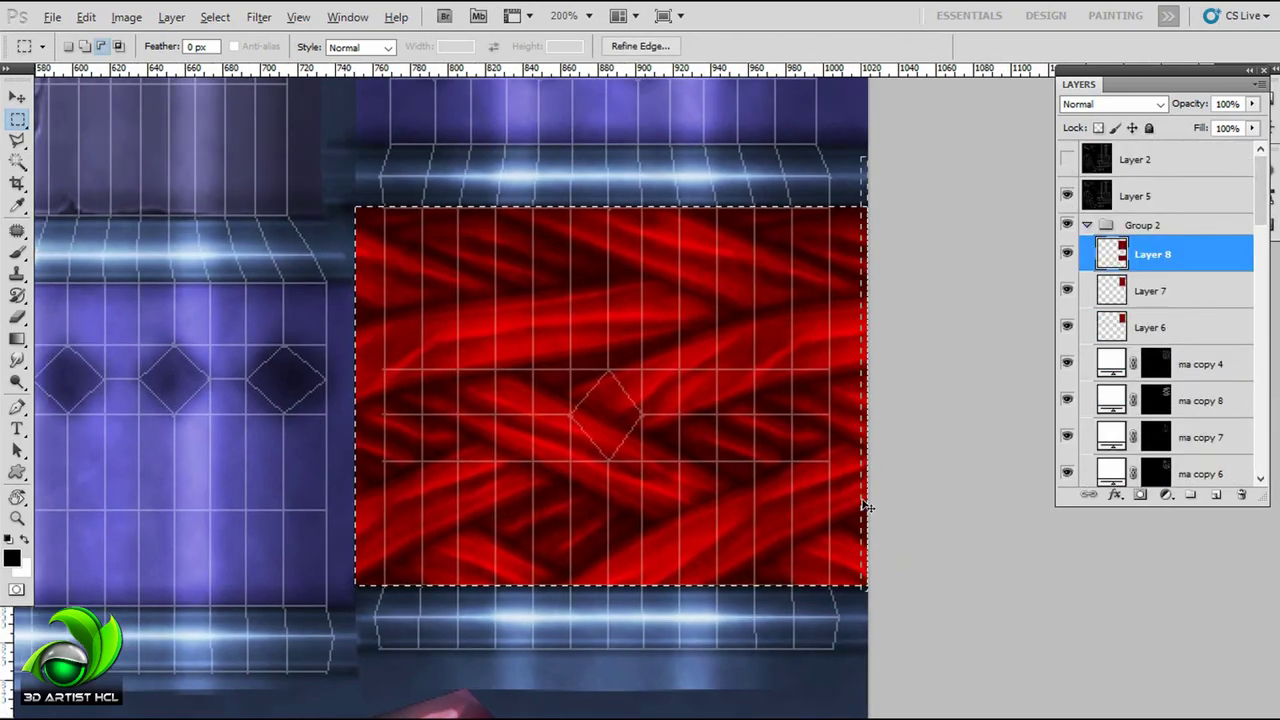
pyautogui.hotkey('ctrl', '+')
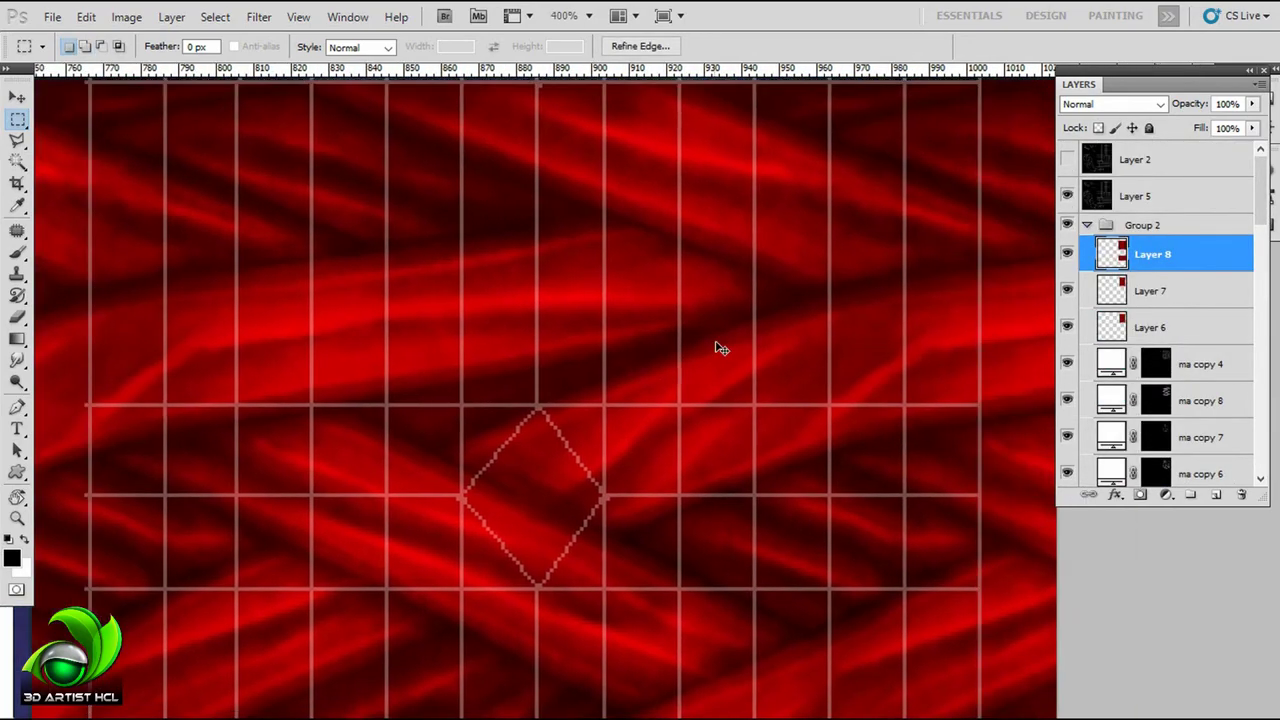
pyautogui.click(1067, 196)
pyautogui.hotkey('ctrl', '-')
pyautogui.hotkey('ctrl', '-')
pyautogui.hotkey('ctrl', '-')
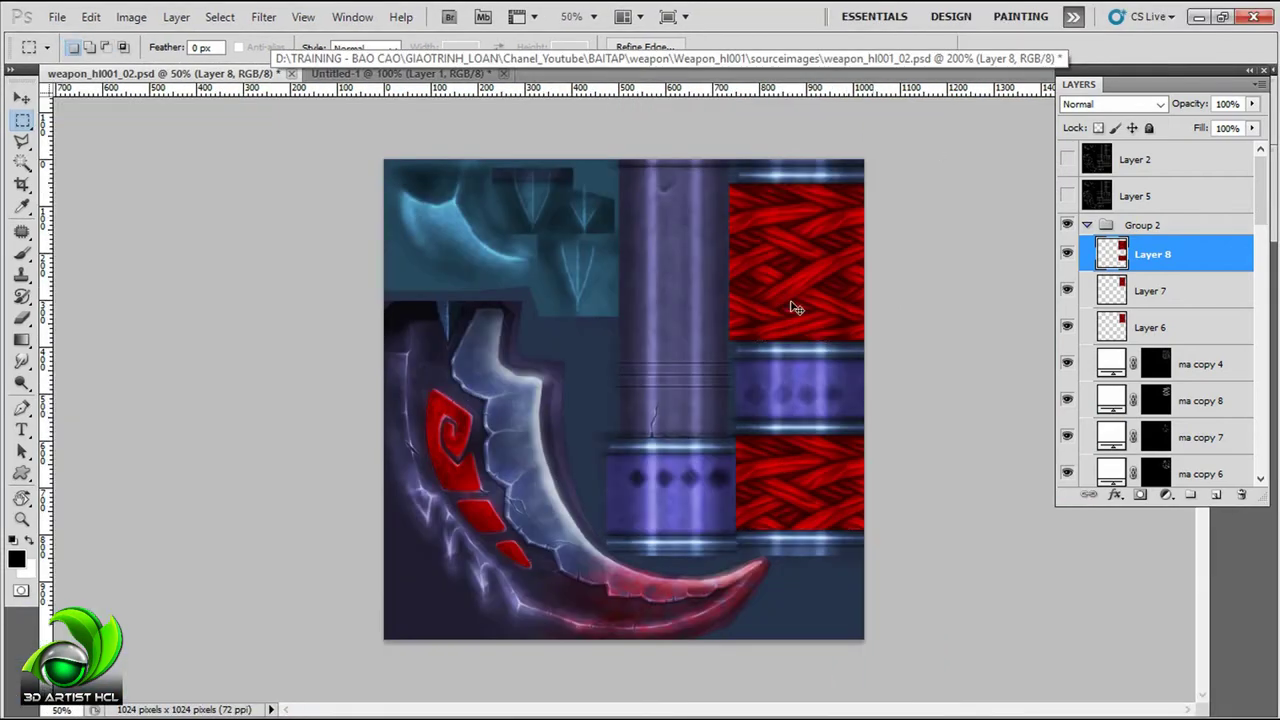
# Step: Paste the red braid into a new document sized to it
pyautogui.hotkey('ctrl', 'n')
pyautogui.press('Return')
pyautogui.hotkey('ctrl', 'v')
pyautogui.hotkey('ctrl', '+')
pyautogui.hotkey('ctrl', '+')
# Step: Offset the braid horizontally by 77 with Wrap Around so the seam sits mid-image
pyautogui.click(264, 17)
pyautogui.click(209, 454)
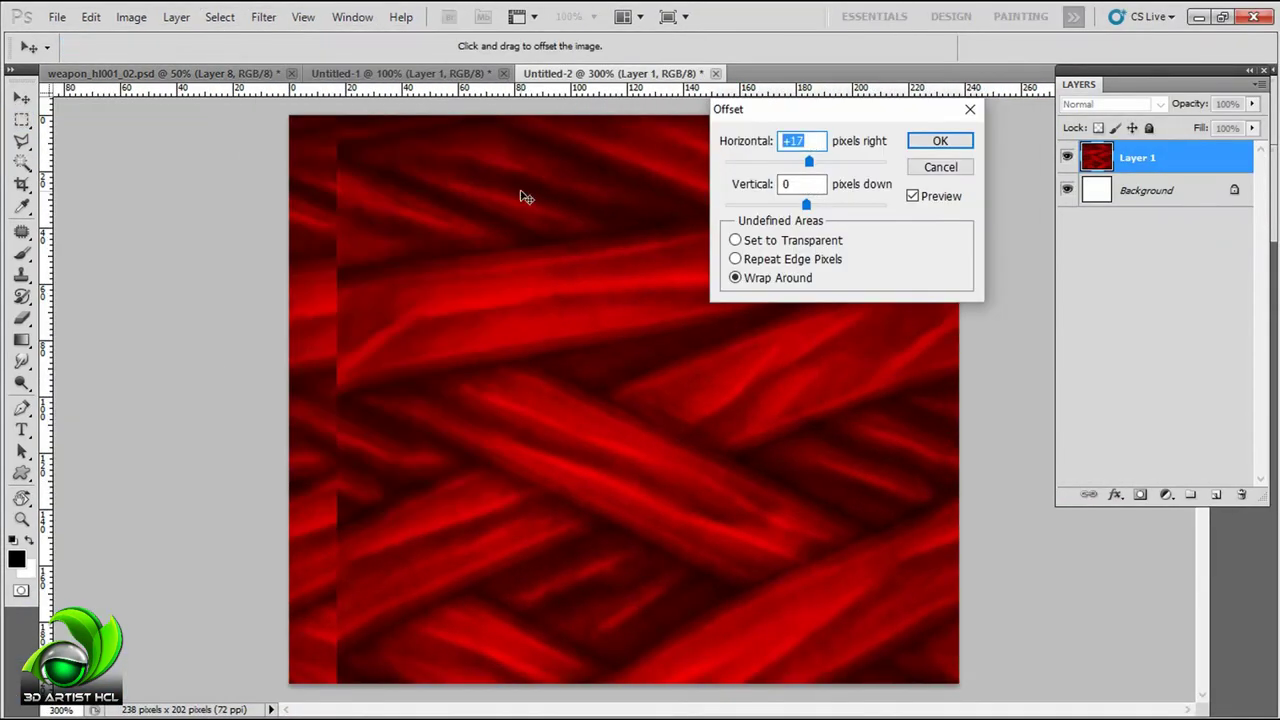
pyautogui.write('50')
pyautogui.press('BackSpace')
pyautogui.press('BackSpace')
pyautogui.write('77')
pyautogui.press('Return')
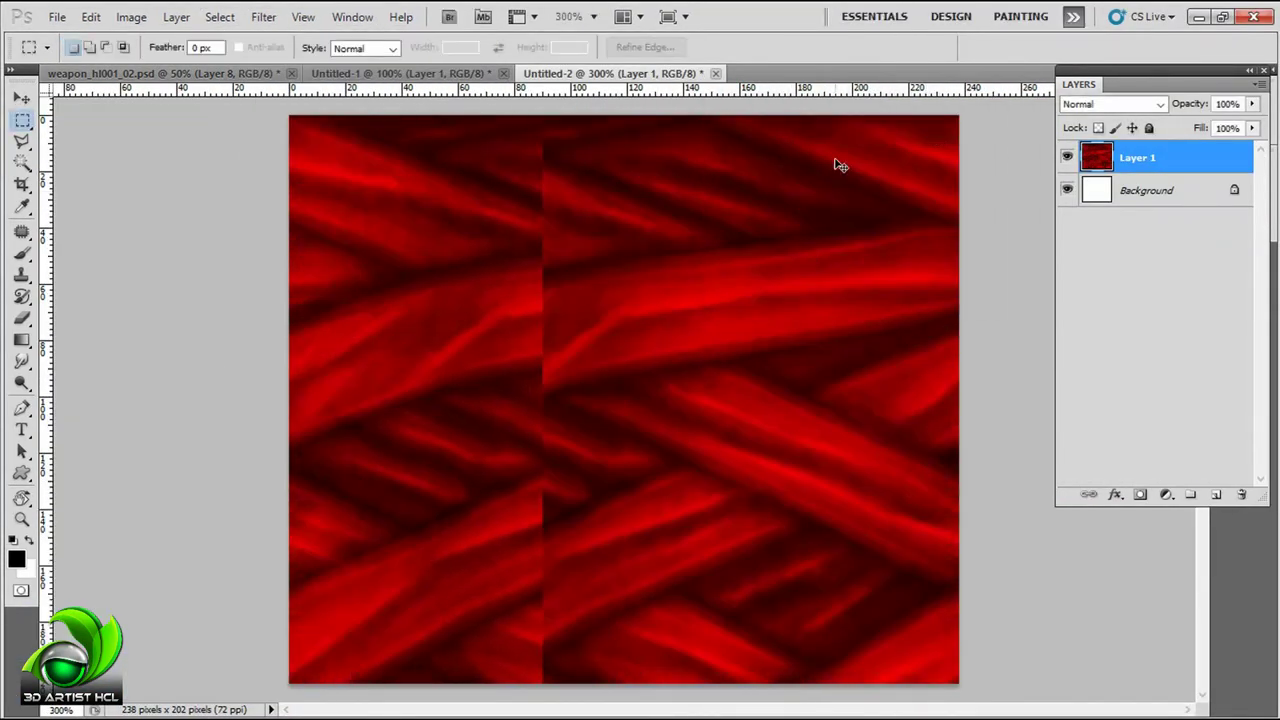
pyautogui.press('s')
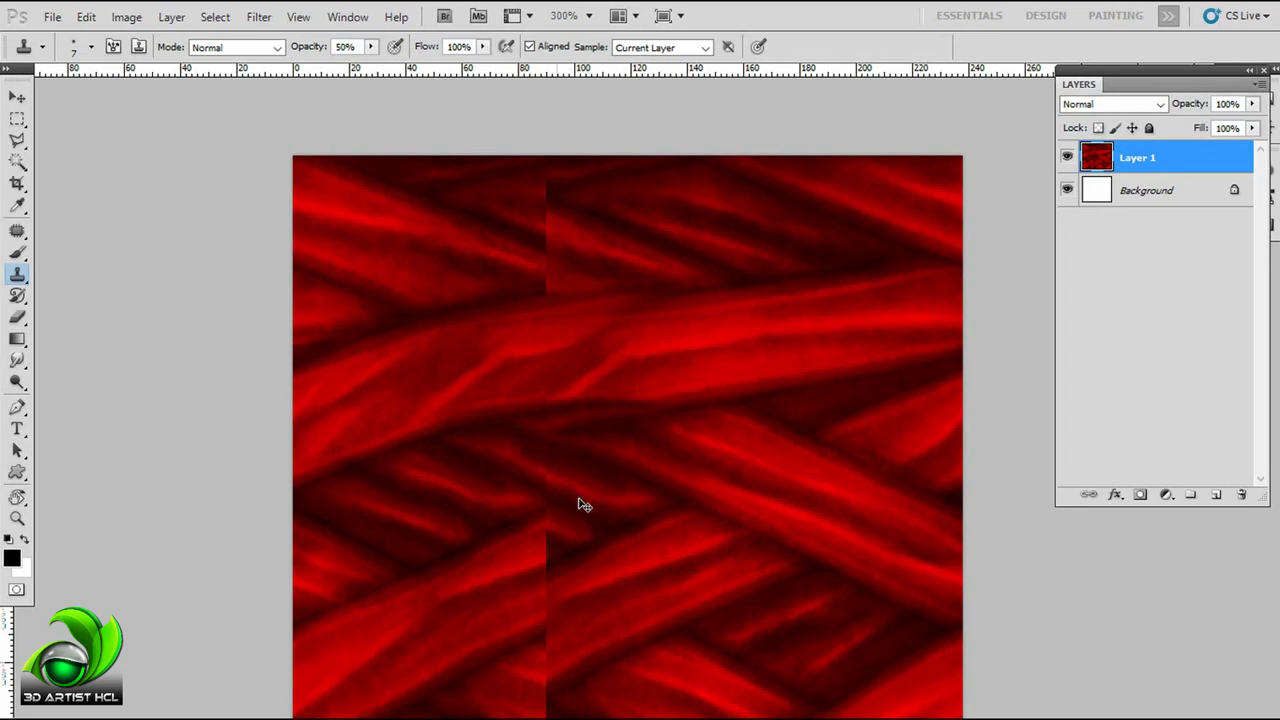
# Step: Clone over the braid's vertical seam with the Clone Stamp at 50% opacity
pyautogui.scroll(-3, 584, 505)
pyautogui.scroll(-1, 600, 350)
pyautogui.scroll(5, 580, 300)
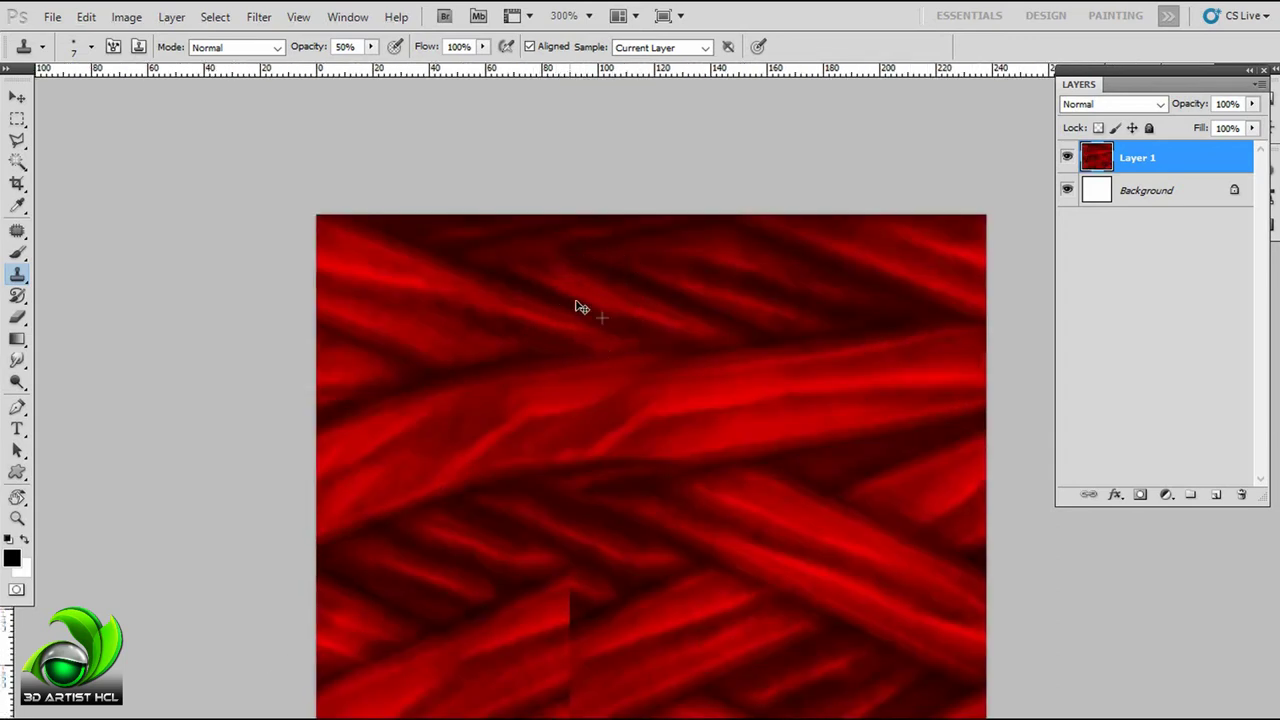
pyautogui.scroll(-6, 560, 391)
pyautogui.scroll(-5, 634, 317)
pyautogui.scroll(1, 654, 323)
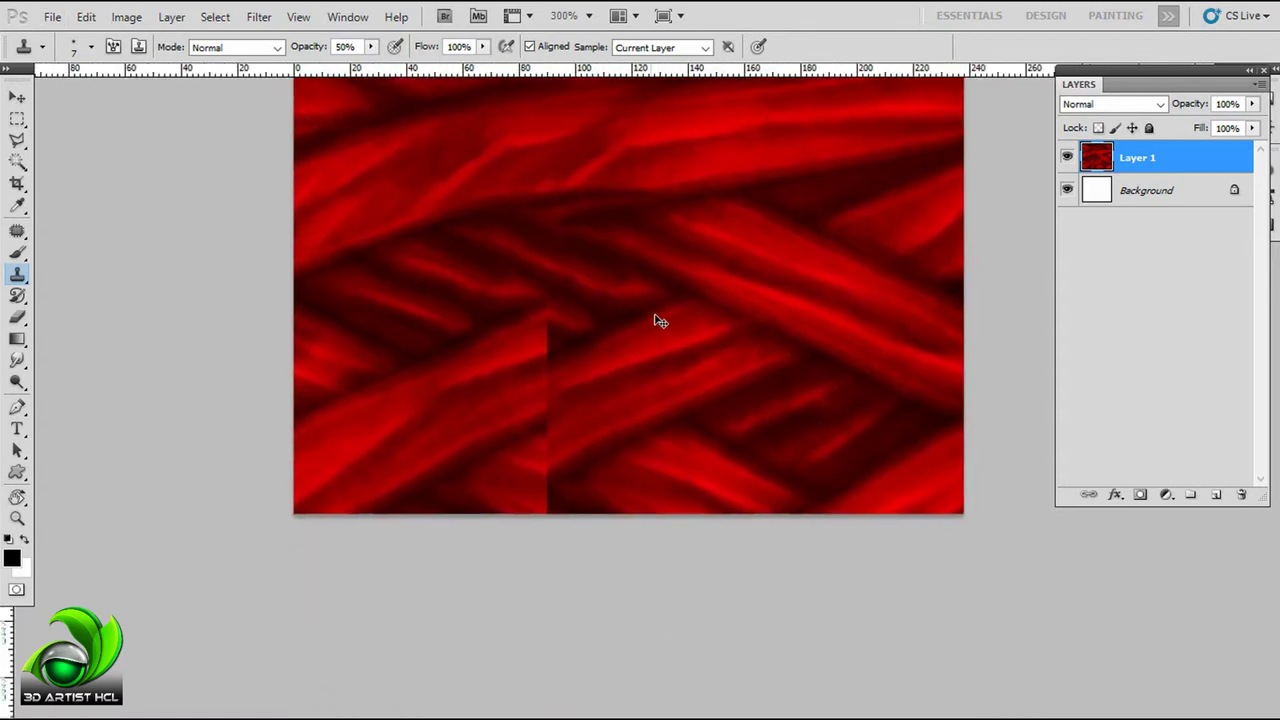
pyautogui.scroll(-1, 507, 445)
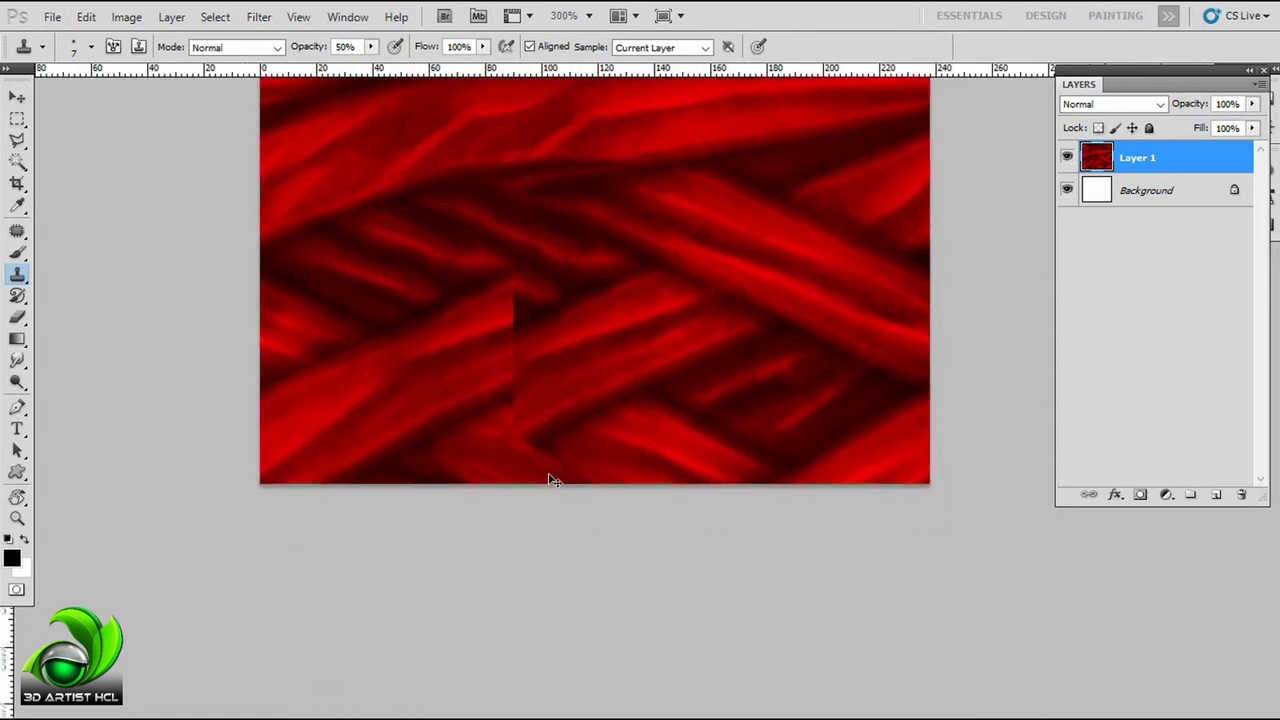
pyautogui.scroll(1, 520, 450)
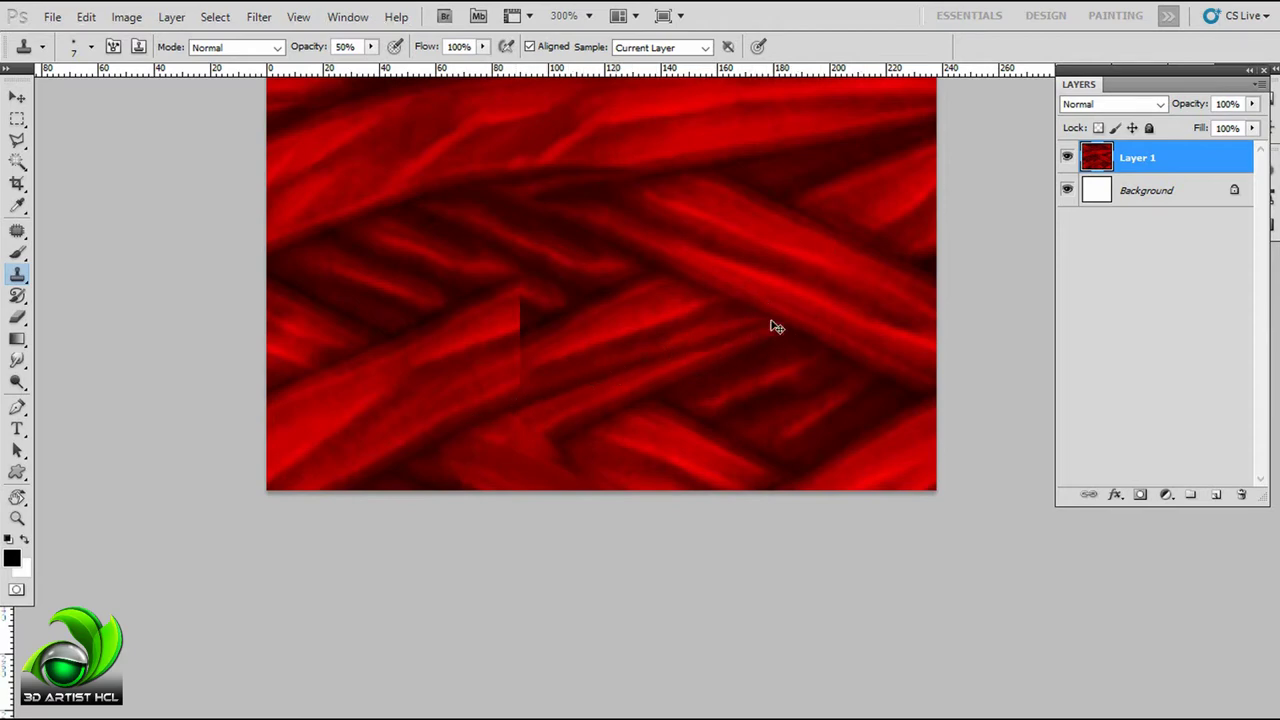
pyautogui.scroll(-2, 580, 390)
pyautogui.scroll(3, 615, 375)
# Step: Bring the seam-free braid into the scythe texture as Layer 9
pyautogui.hscroll(-3, 615, 375)
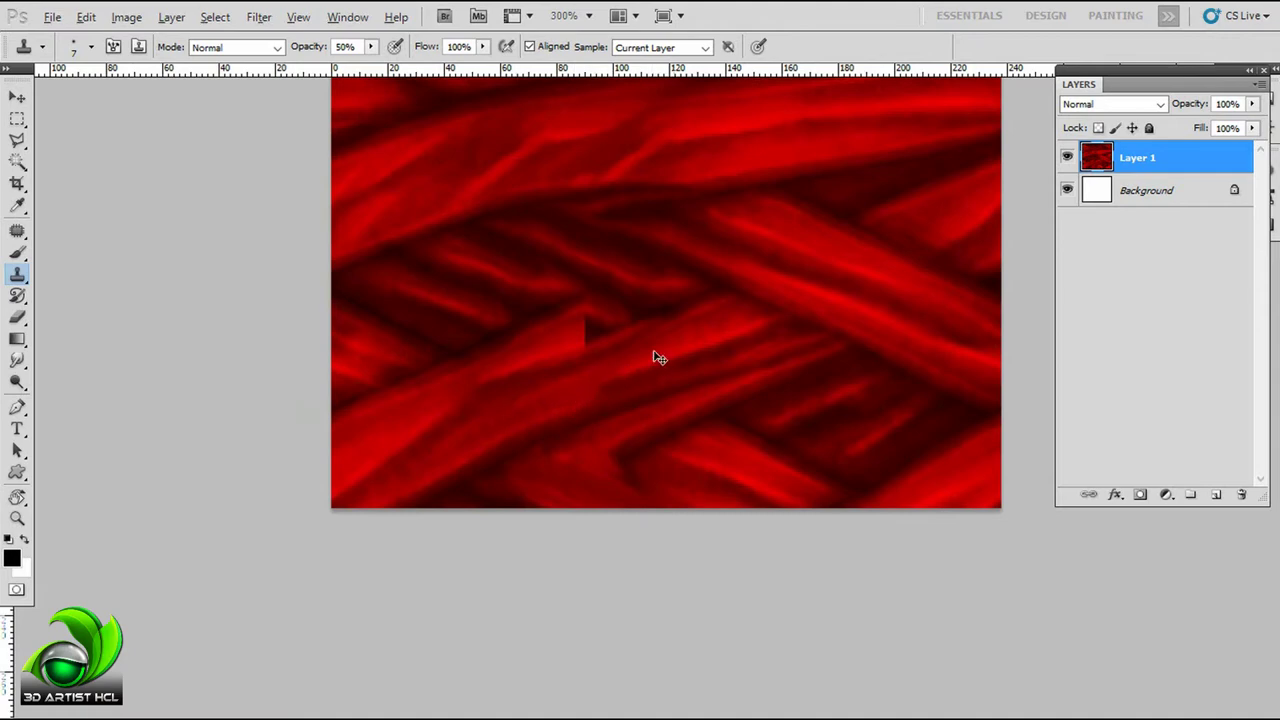
pyautogui.scroll(2, 659, 357)
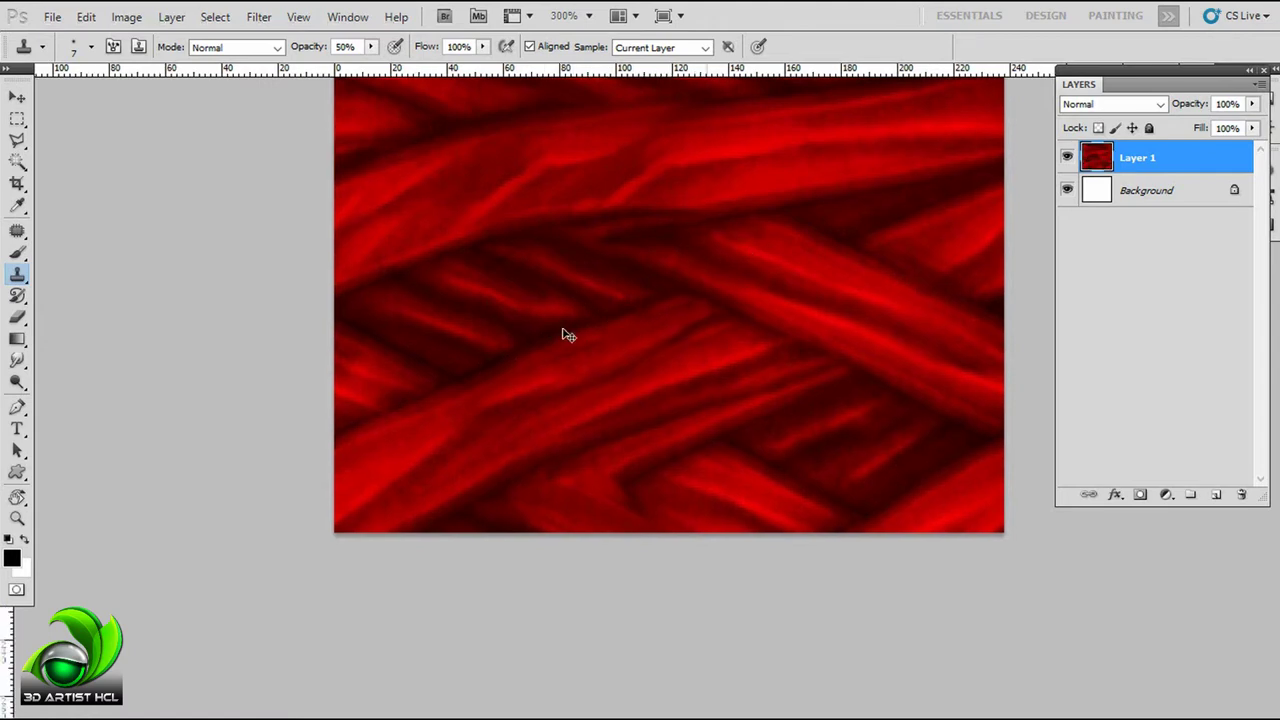
pyautogui.scroll(-5, 563, 334)
pyautogui.hscroll(1, 731, 274)
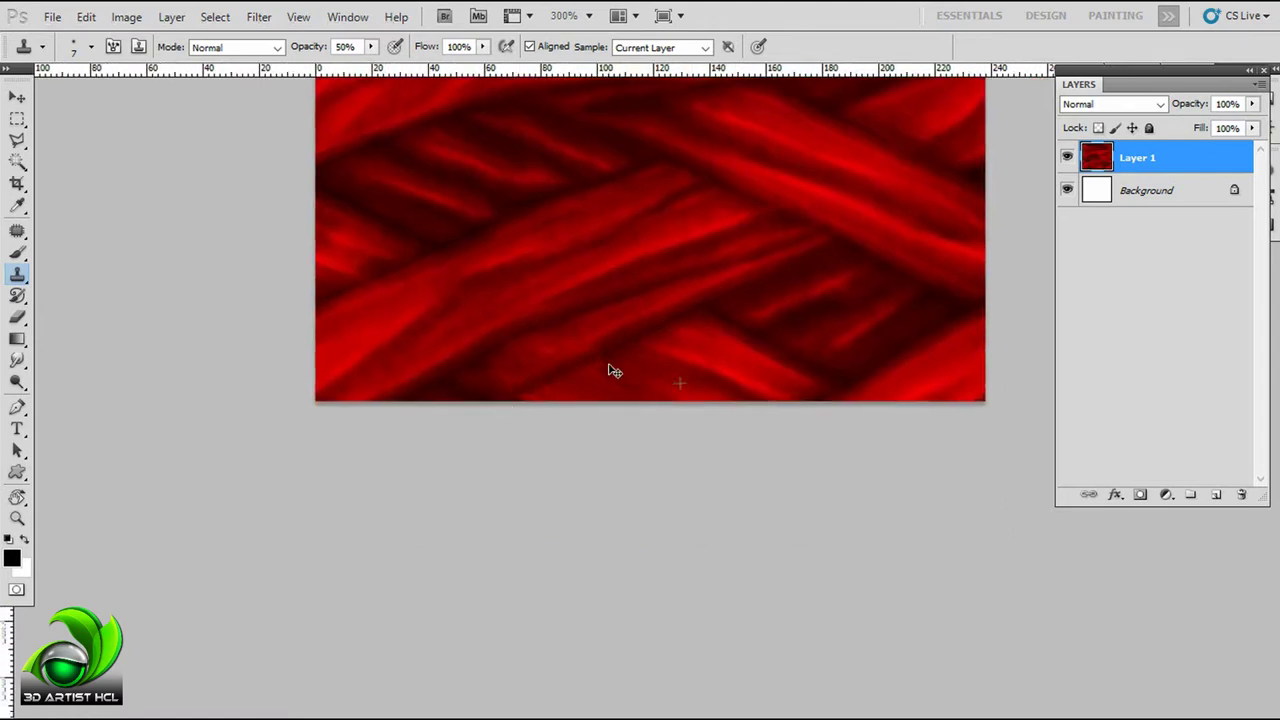
pyautogui.scroll(10, 745, 275)
pyautogui.hscroll(1, 621, 364)
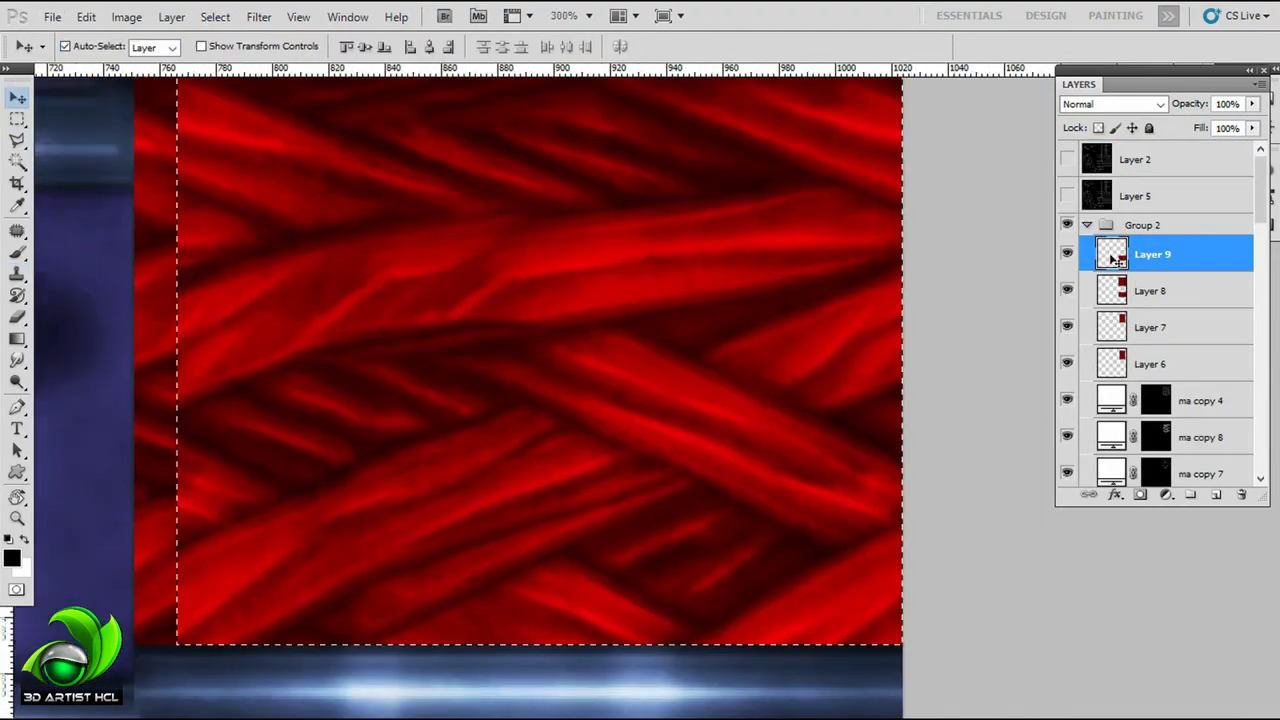
# Step: Extend the selection to the braid's right edge and shift the Layer 9 braid left
pyautogui.moveTo(540, 604); pyautogui.dragTo(868, 272)
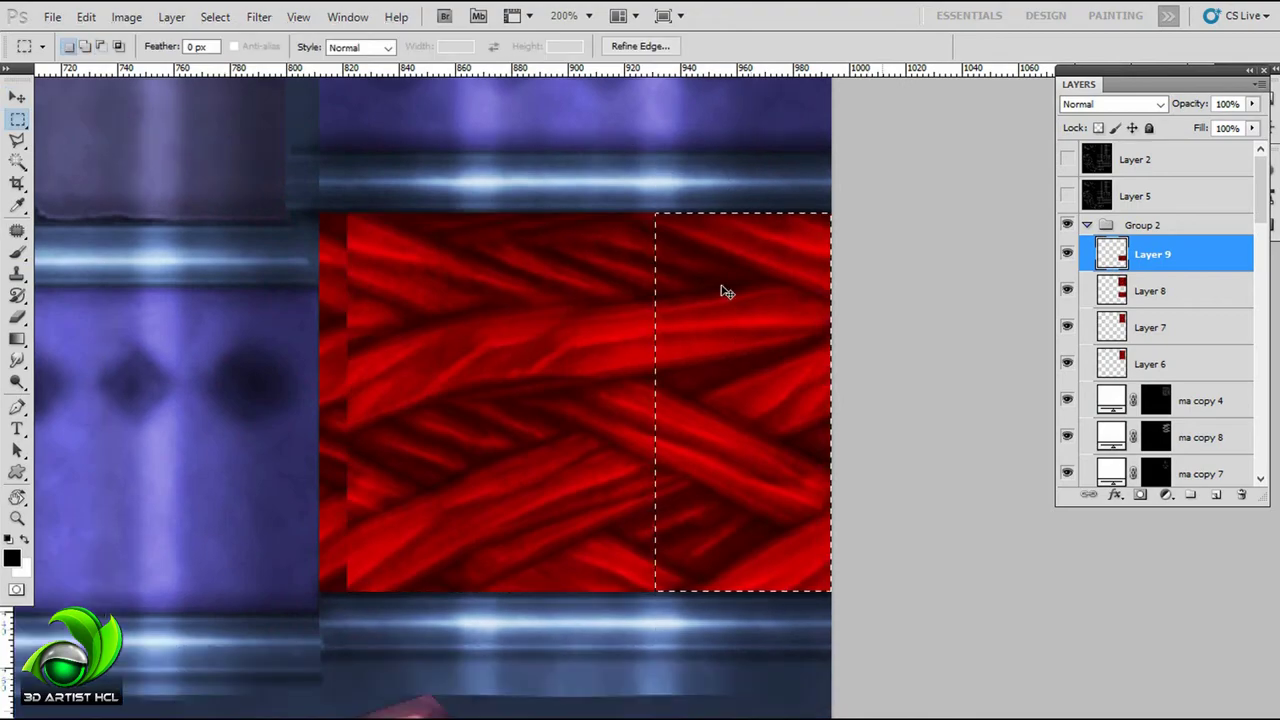
pyautogui.press('v')
pyautogui.moveTo(726, 289); pyautogui.dragTo(380, 397)
pyautogui.hotkey('ctrl', '+')
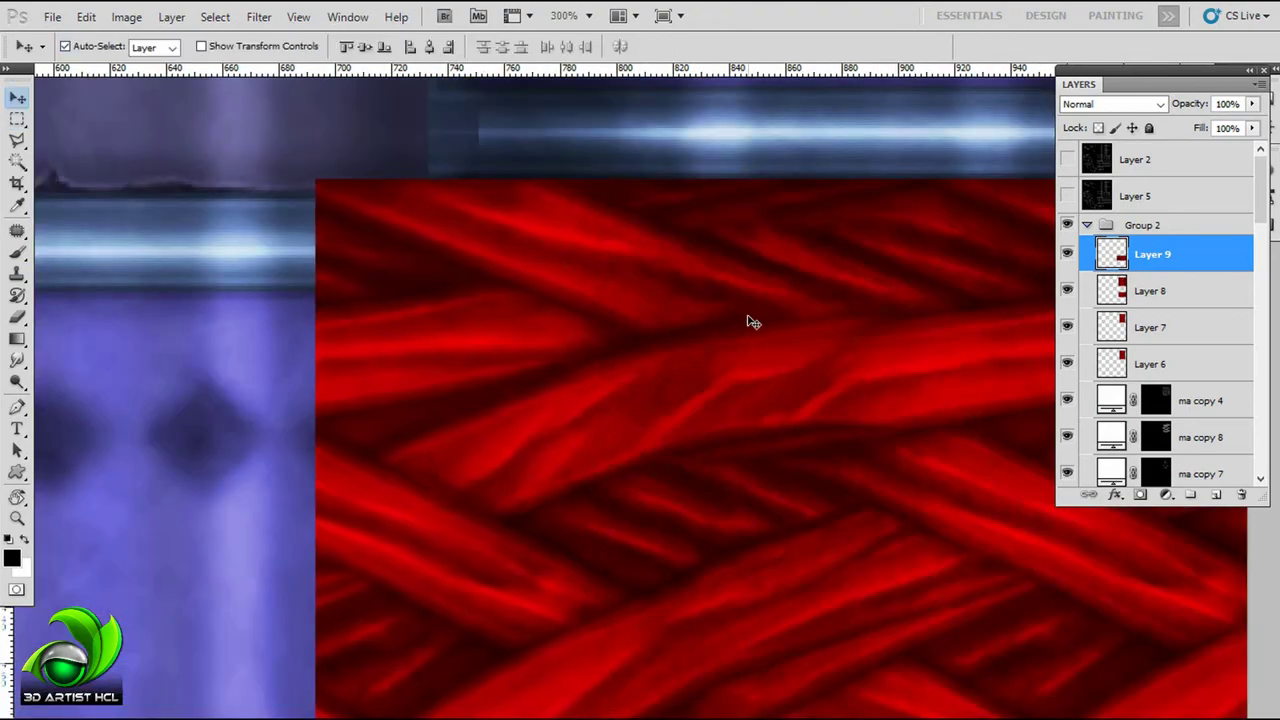
pyautogui.hotkey('ctrl', '-')
# Step: Trim the overhanging braid at 50% opacity, restore 100%, and check the handle
pyautogui.press('m')
pyautogui.press('5')
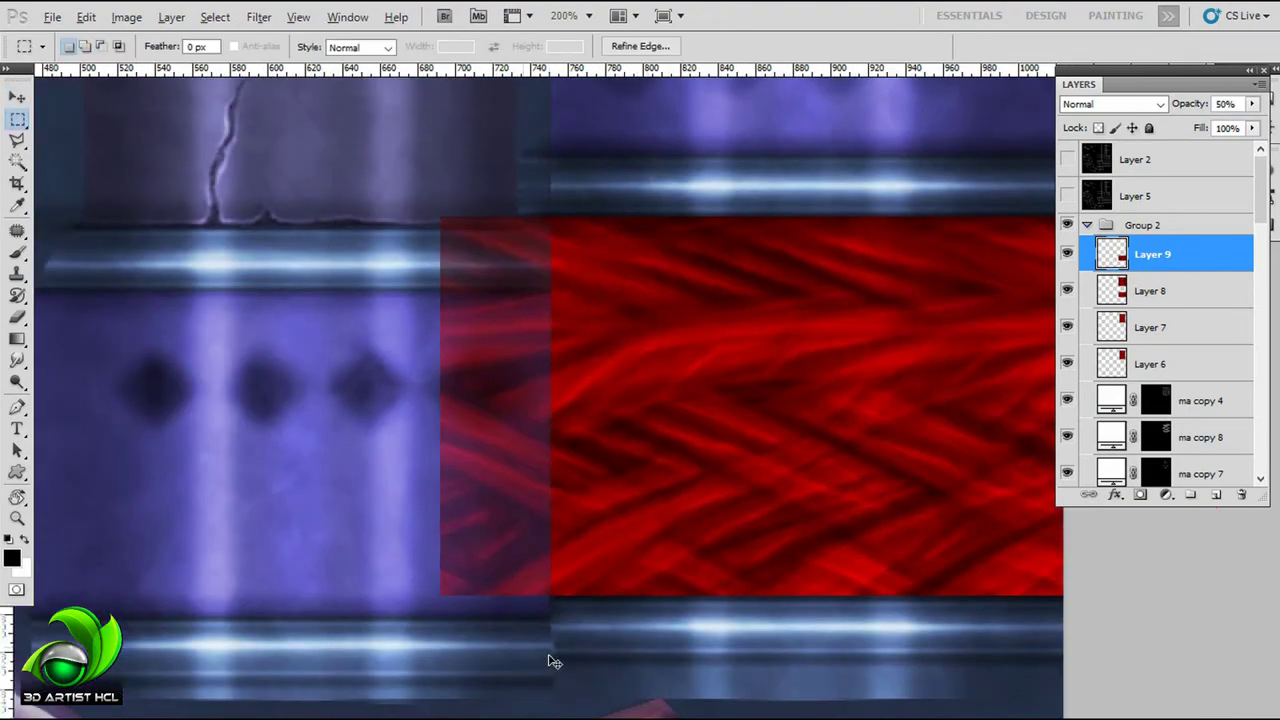
pyautogui.moveTo(400, 171); pyautogui.dragTo(528, 634)
pyautogui.hotkey('ctrl', 'd')
pyautogui.press('0')
pyautogui.hotkey('ctrl', '-')
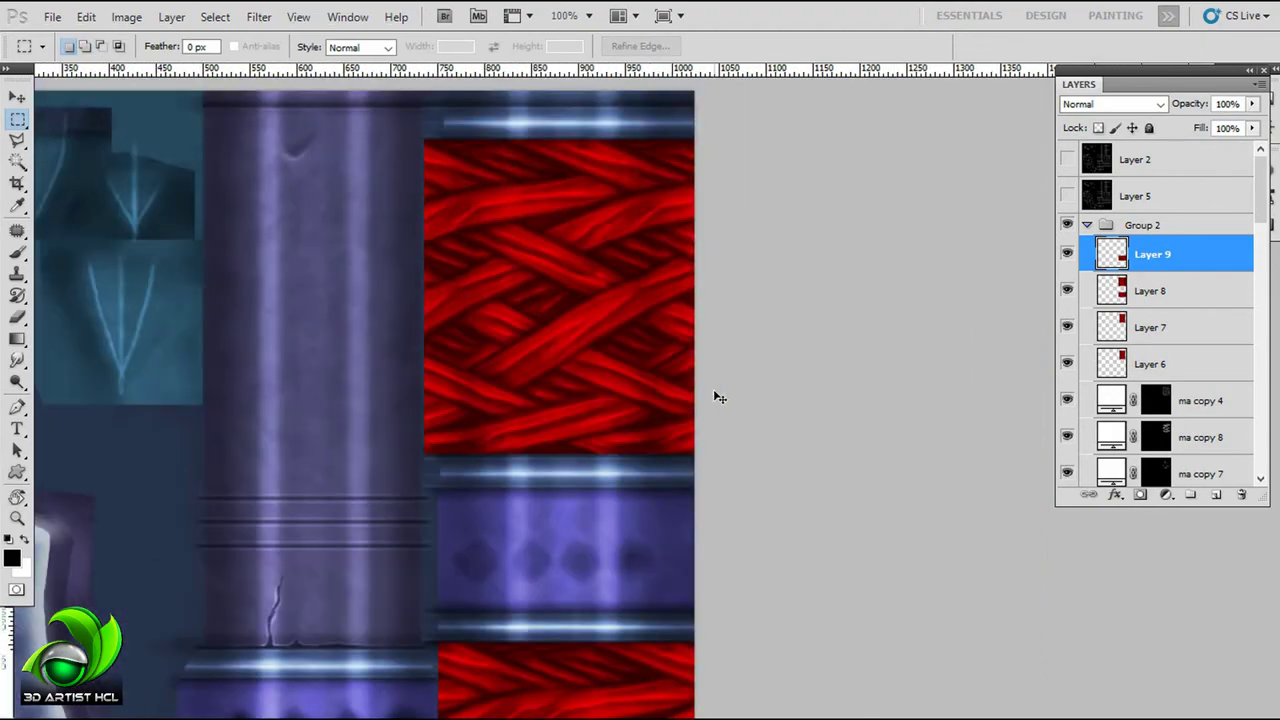
pyautogui.scroll(-3, 718, 397)
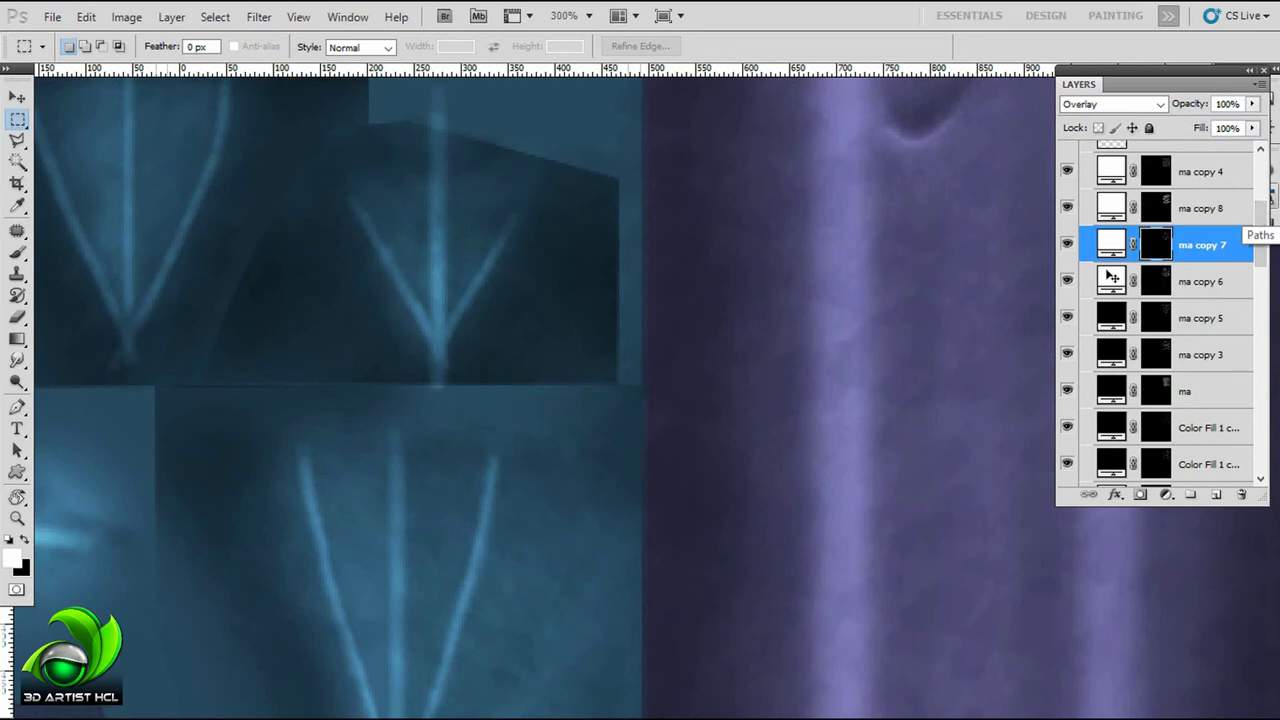
pyautogui.click(1076, 281)
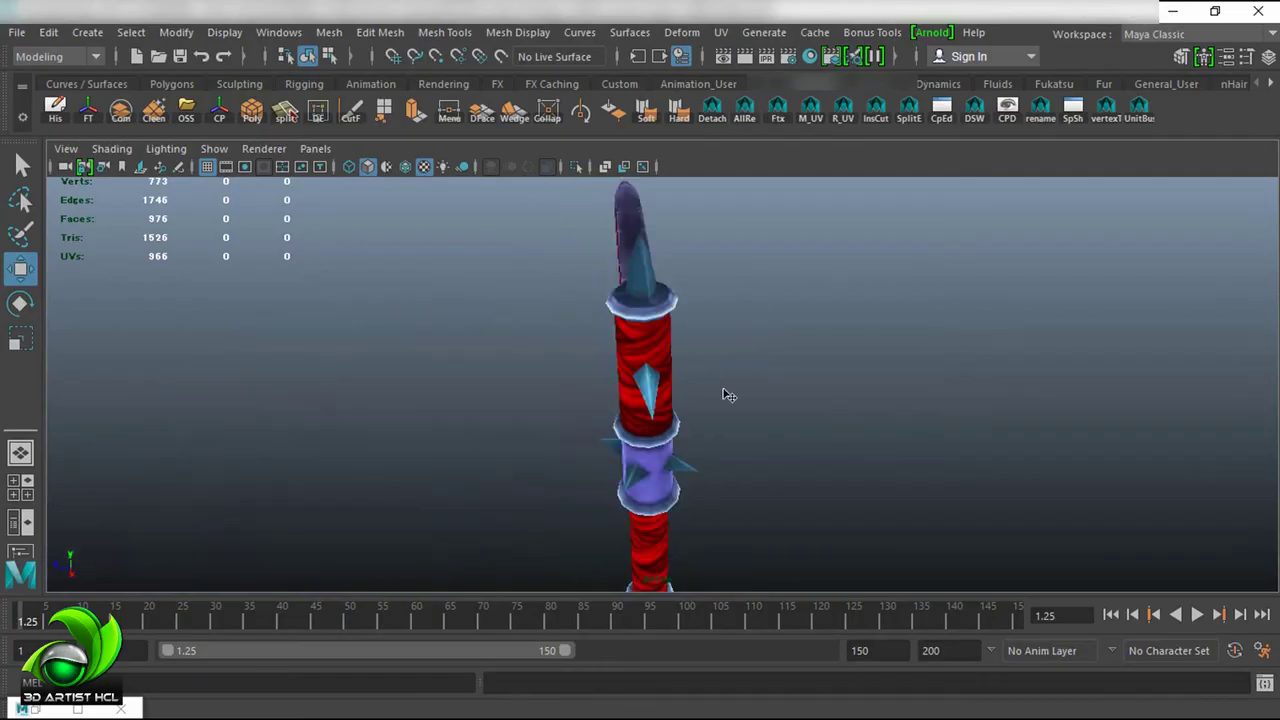
pyautogui.scroll(5, 728, 396)
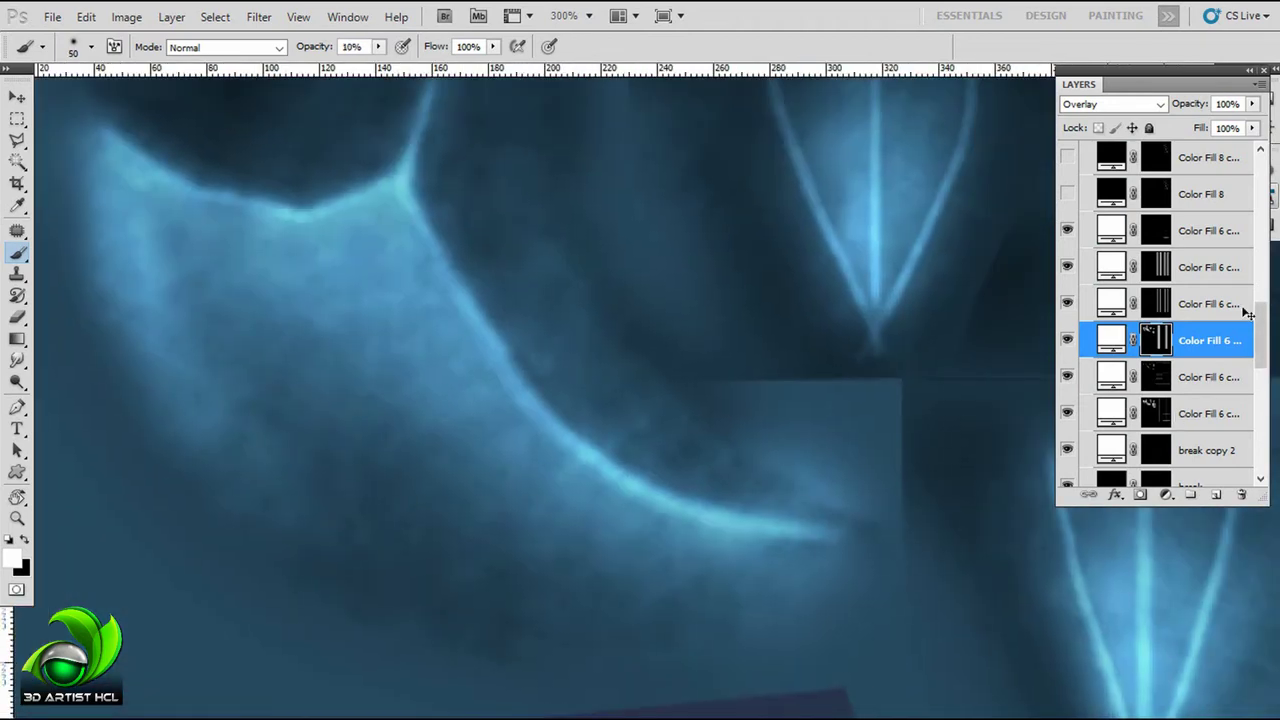
# Step: Darken the blue spikes on the Color Fill 6 mask, brighten the V lines, and preview in Maya
pyautogui.scroll(-3, 1160, 300)
pyautogui.click(1080, 406)
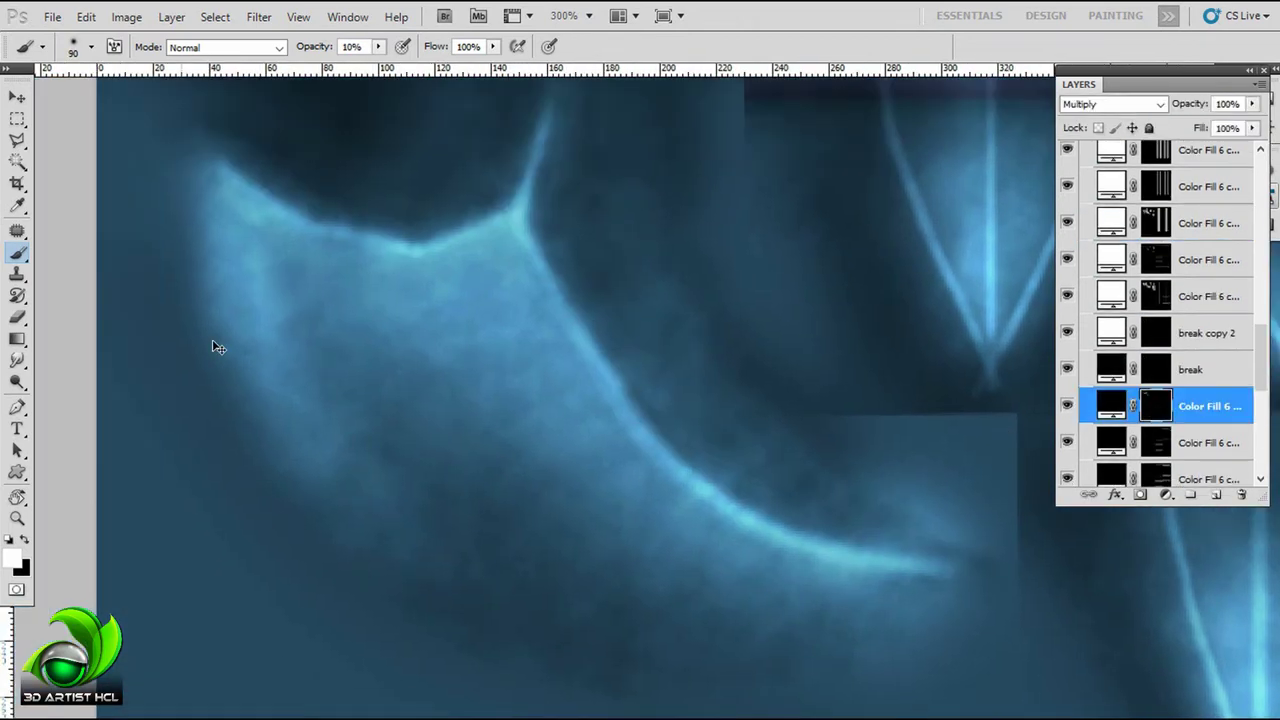
pyautogui.moveTo(214, 349)
pyautogui.mouseDown()
pyautogui.moveTo(714, 609)
pyautogui.moveTo(429, 371)
pyautogui.moveTo(410, 480)
pyautogui.moveTo(329, 449)
pyautogui.mouseUp()
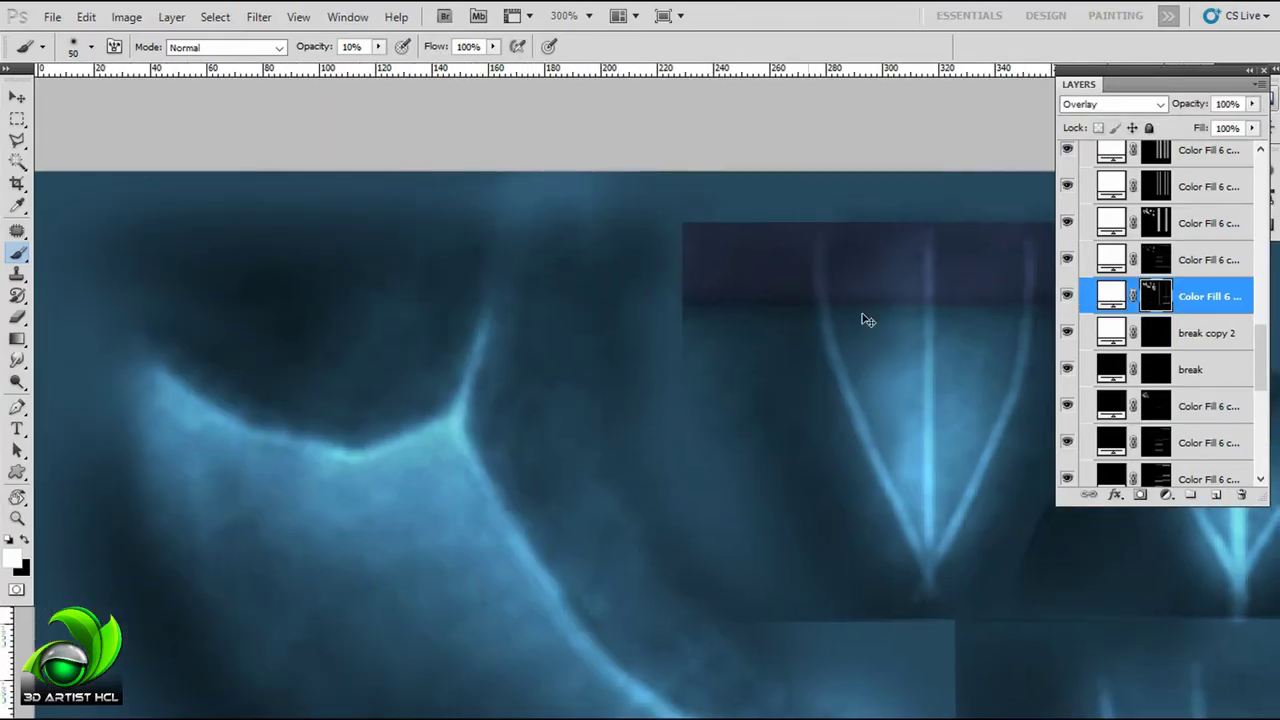
pyautogui.press('[')
pyautogui.press('[')
pyautogui.moveTo(790, 490)
pyautogui.mouseDown()
pyautogui.moveTo(870, 379)
pyautogui.moveTo(808, 420)
pyautogui.mouseUp()
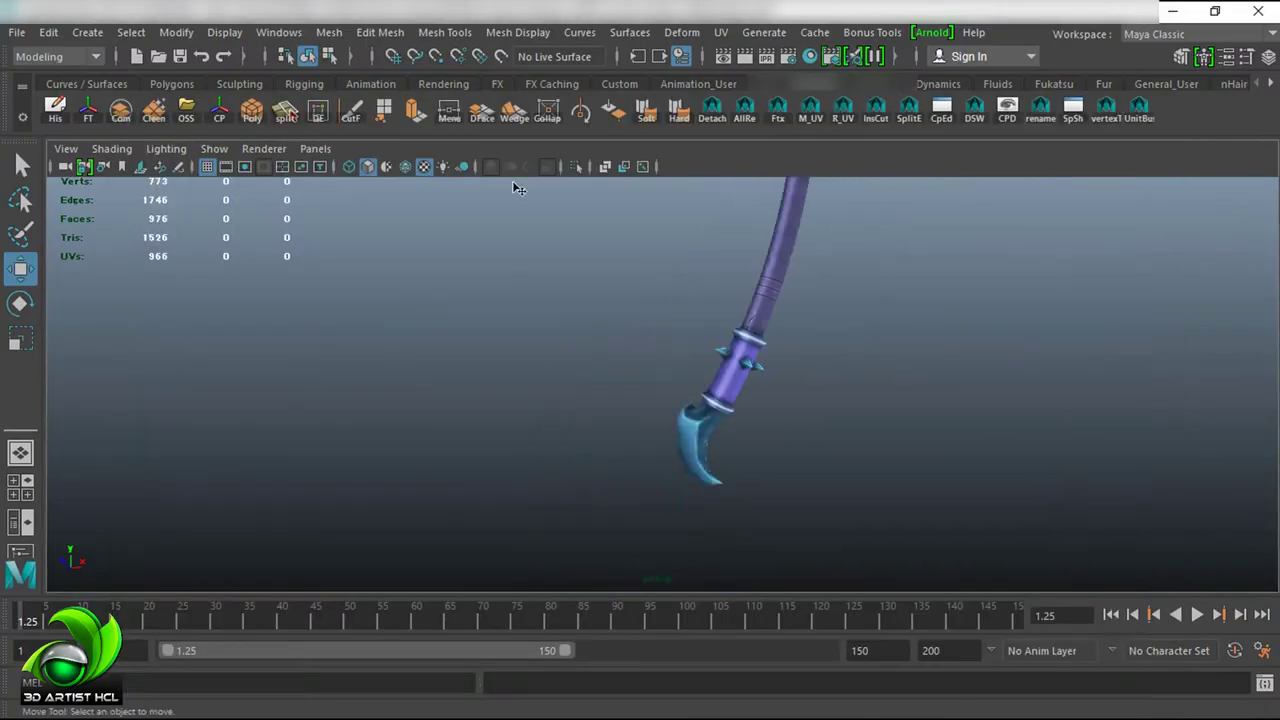
pyautogui.moveTo(648, 288)
pyautogui.mouseDown()
pyautogui.moveTo(757, 303)
pyautogui.moveTo(803, 251)
pyautogui.moveTo(734, 363)
pyautogui.moveTo(1025, 353)
pyautogui.mouseUp()
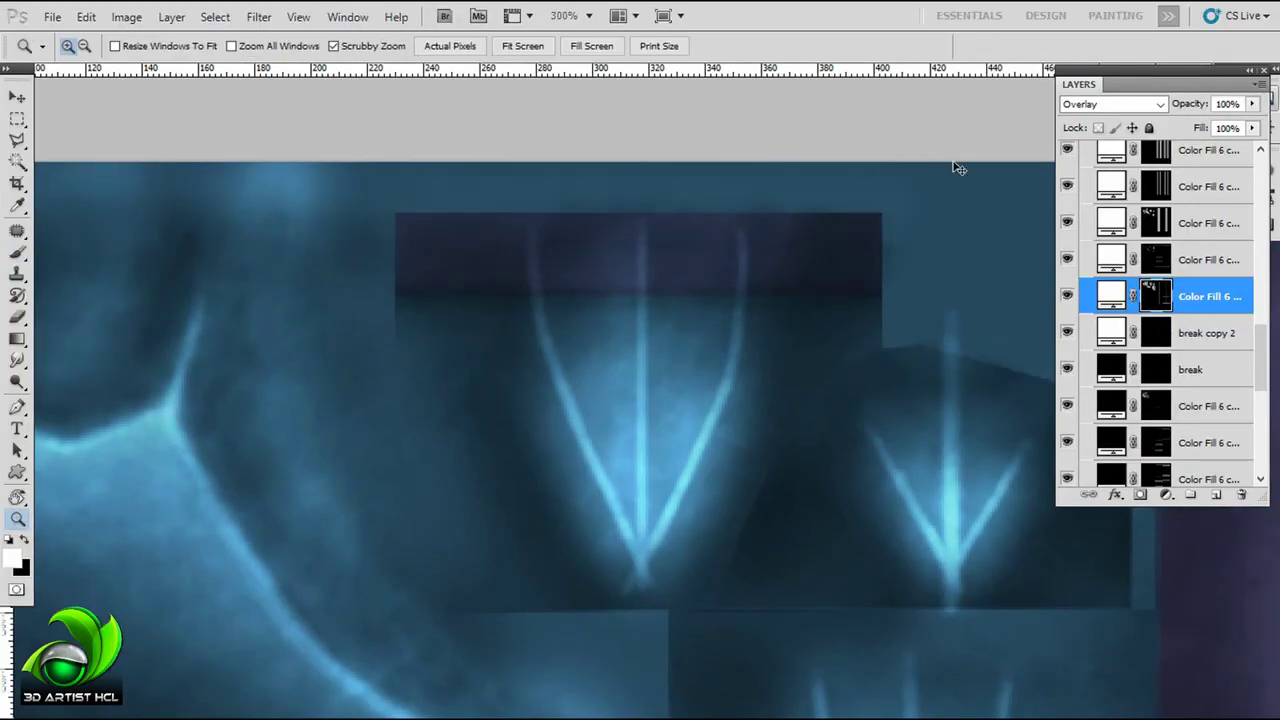
# Step: Darken the shaft's diamond shapes on the Color Fill 9 mask, then preview the shaft in Maya
pyautogui.scroll(5, 1231, 350)
pyautogui.hotkey('ctrl', '-')
pyautogui.hotkey('ctrl', '-')
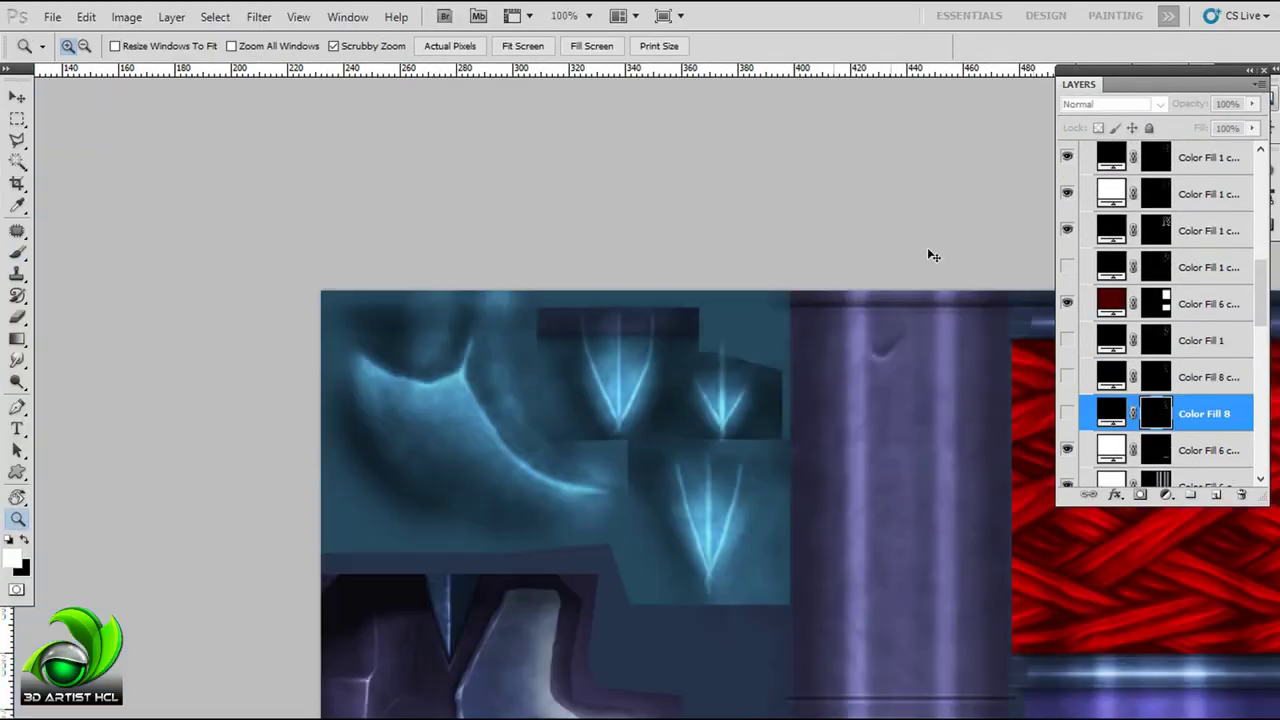
pyautogui.scroll(3, 1073, 318)
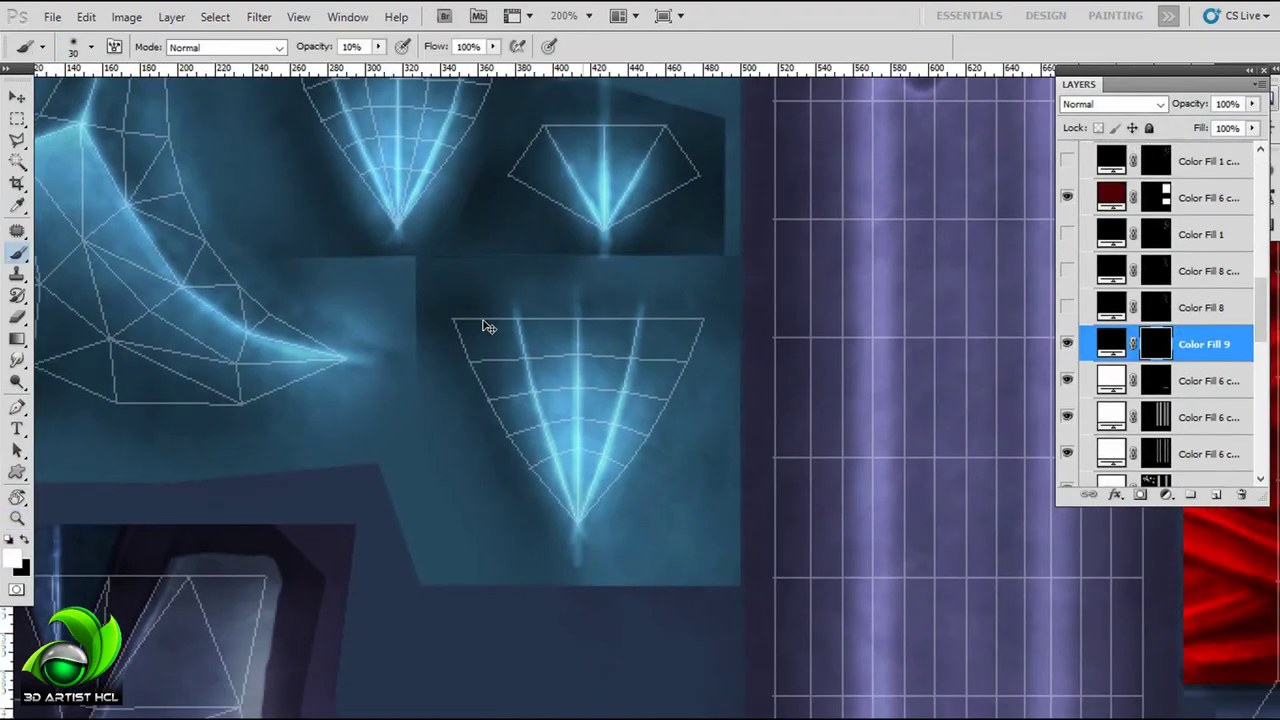
pyautogui.press('m')
pyautogui.moveTo(606, 444); pyautogui.dragTo(418, 256)
pyautogui.press('b')
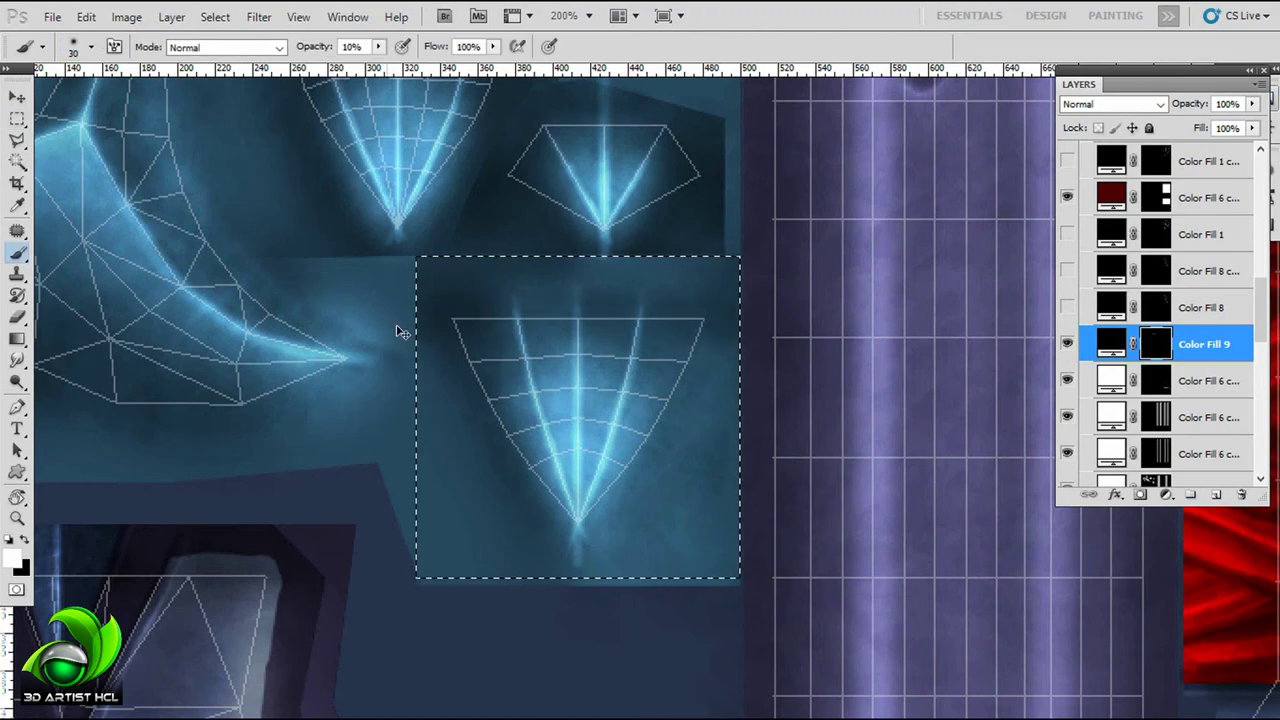
pyautogui.moveTo(606, 263); pyautogui.dragTo(634, 457)
pyautogui.hotkey('ctrl', 'd')
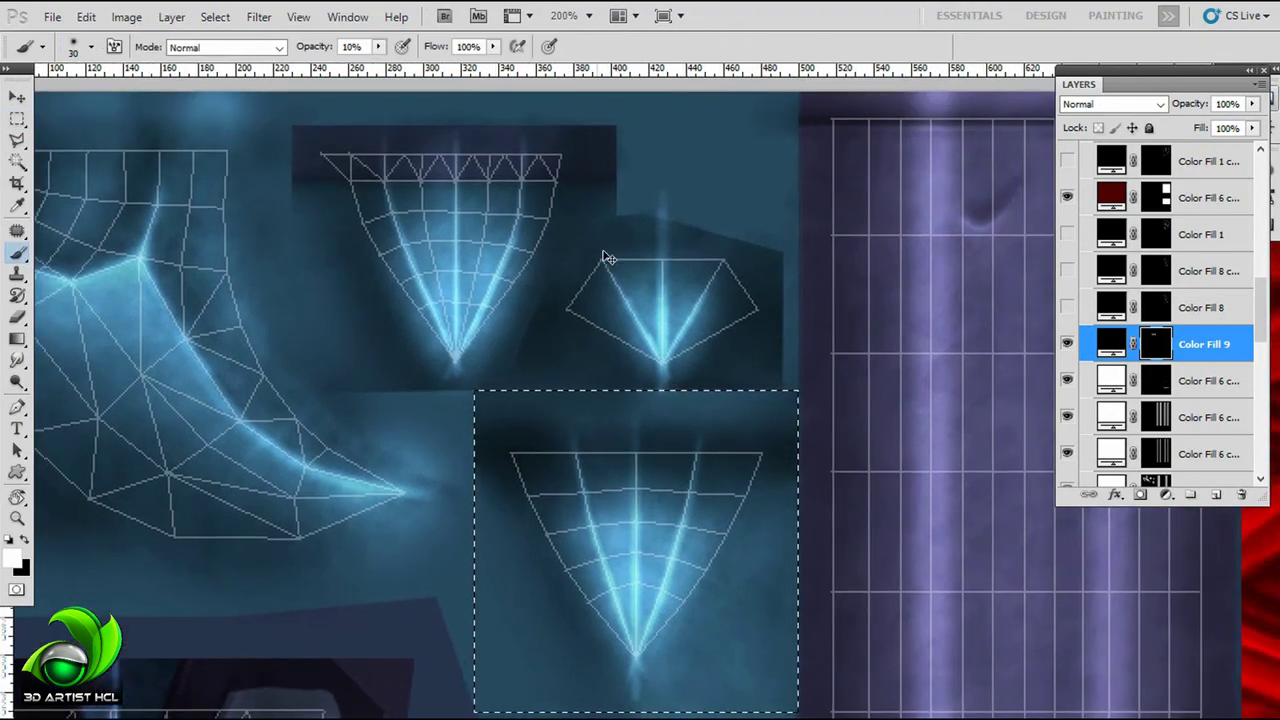
pyautogui.moveTo(495, 172); pyautogui.dragTo(570, 262)
pyautogui.moveTo(390, 240); pyautogui.dragTo(673, 263)
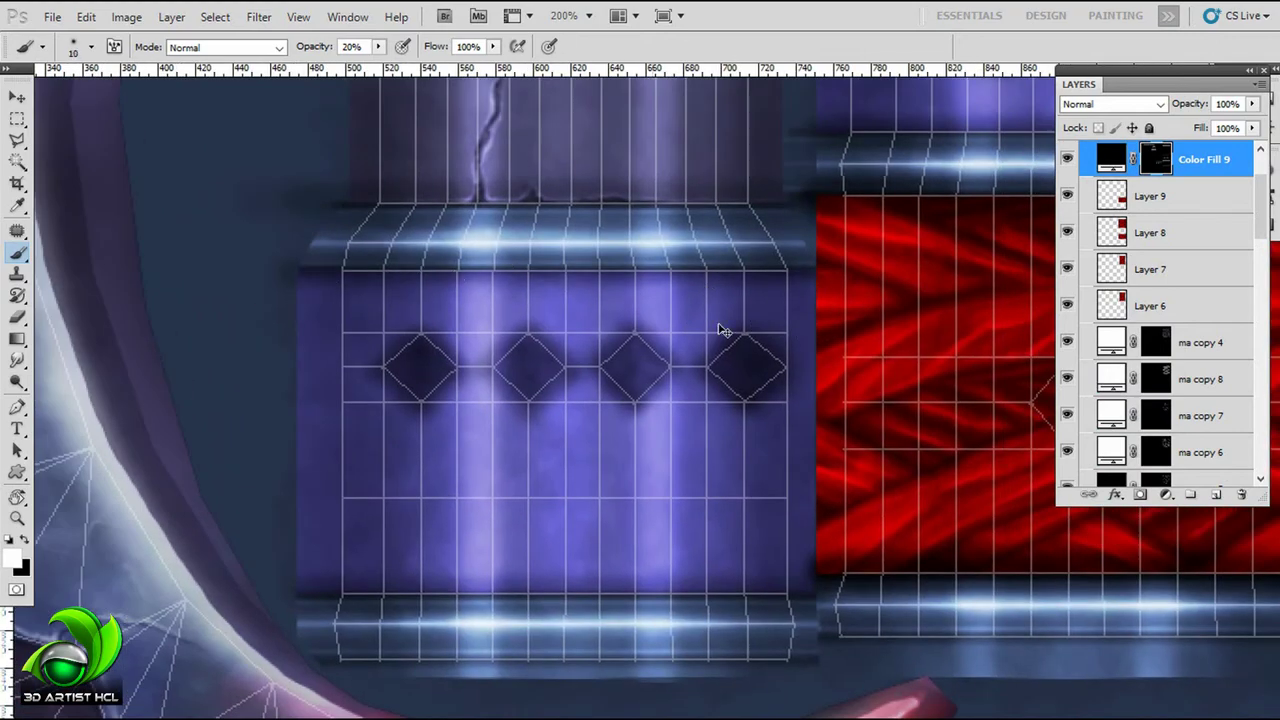
pyautogui.press('z')
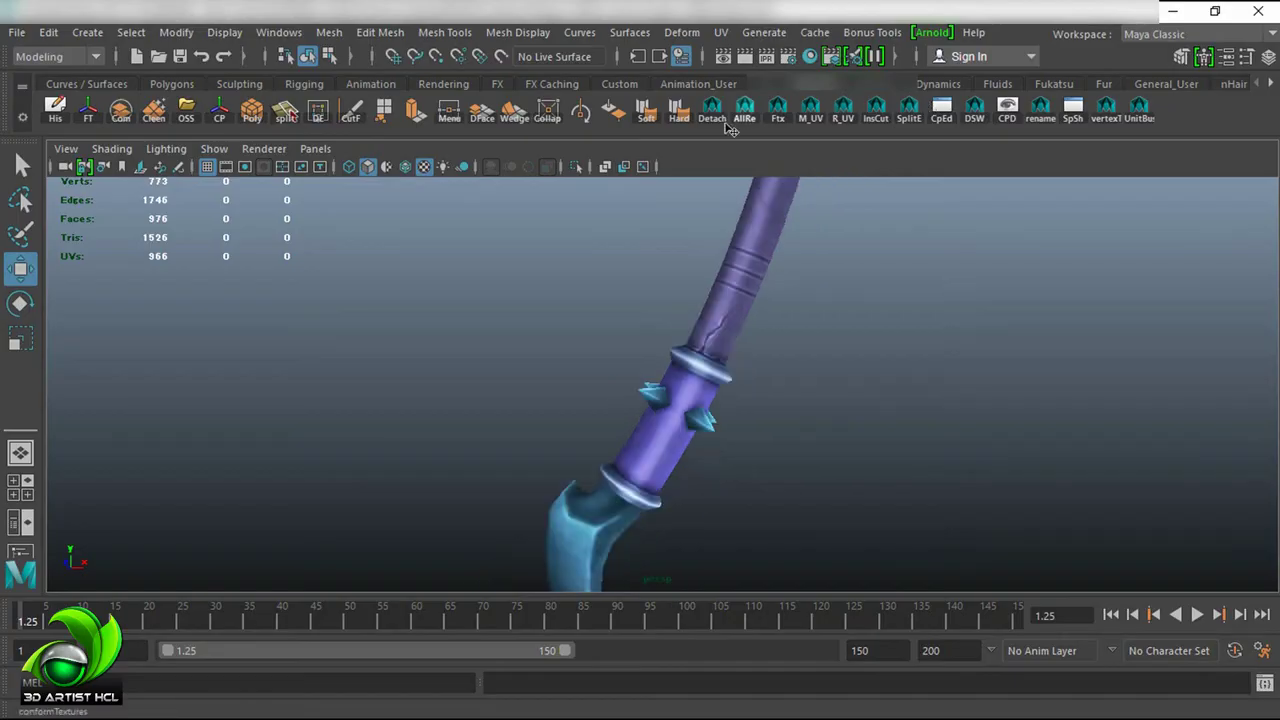
pyautogui.moveTo(548, 323)
pyautogui.mouseDown()
pyautogui.moveTo(990, 410)
pyautogui.moveTo(894, 334)
pyautogui.moveTo(954, 351)
pyautogui.mouseUp()
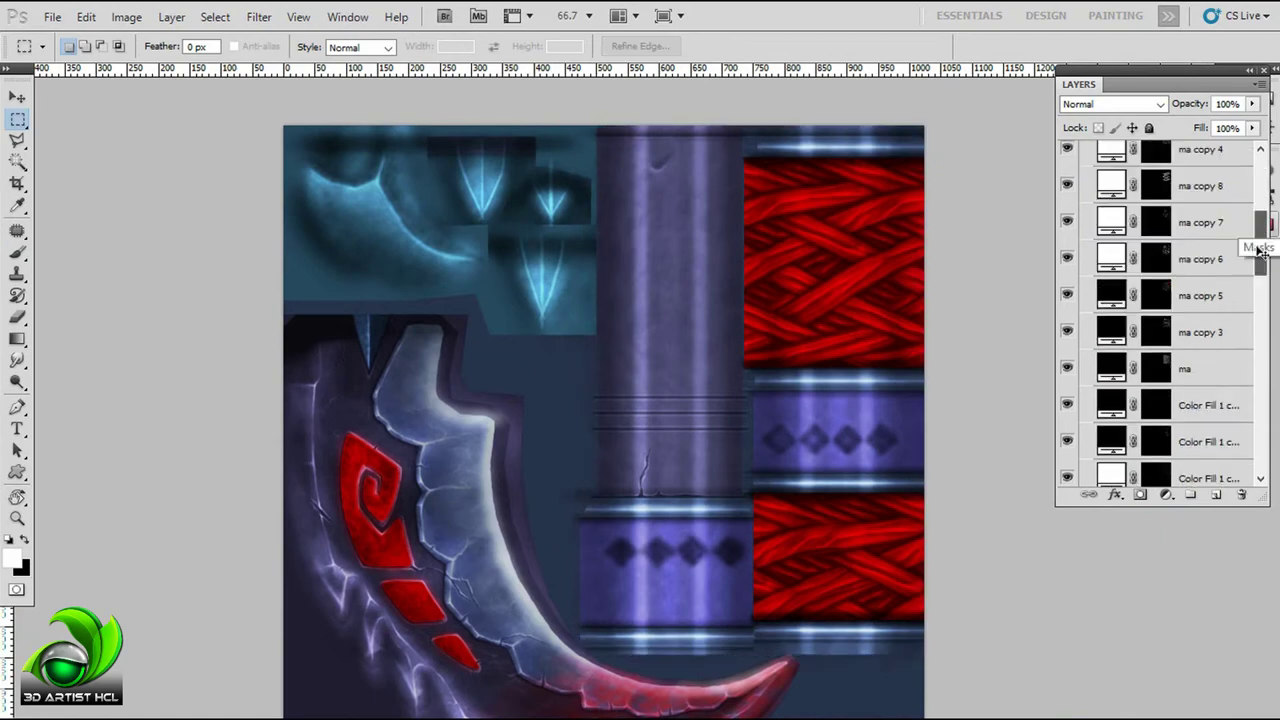
# Step: Make the duplicated fill layer white Overlay and paint highlights inside the purple shaft column
pyautogui.doubleClick(1113, 249)
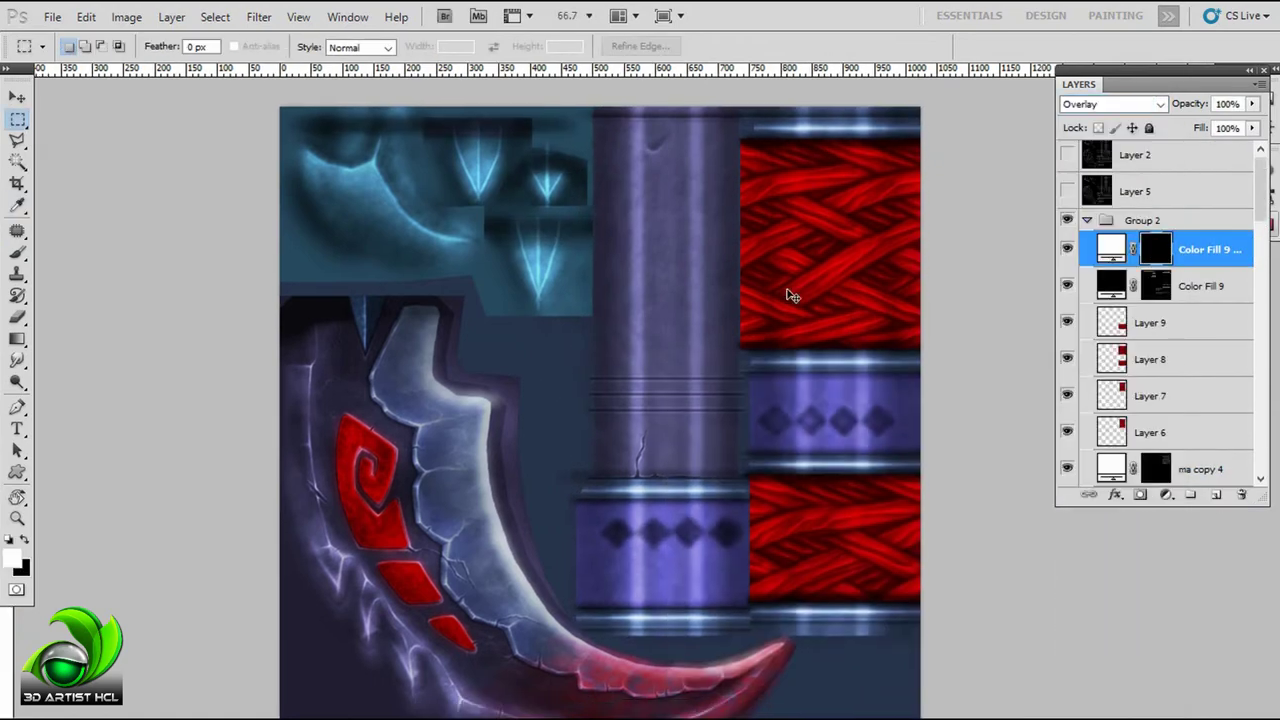
pyautogui.moveTo(577, 108); pyautogui.dragTo(753, 632)
pyautogui.press('b')
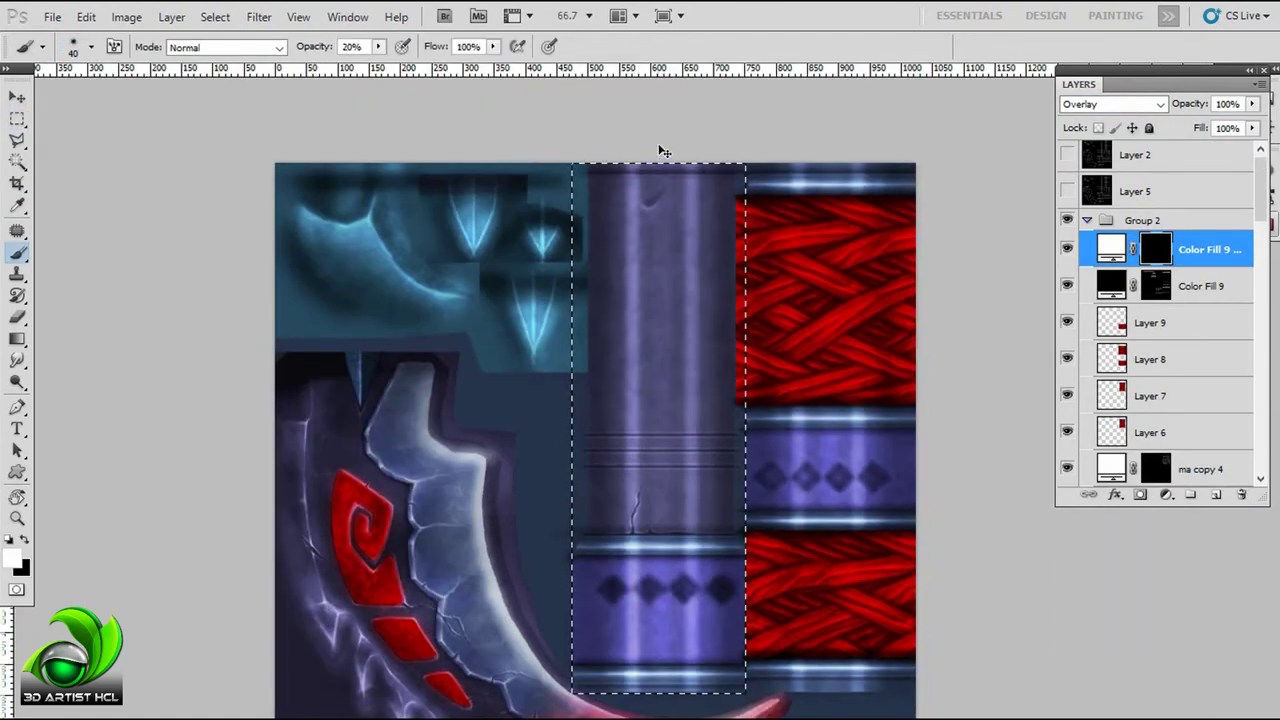
pyautogui.scroll(-10, 660, 700)
pyautogui.scroll(10, 715, 218)
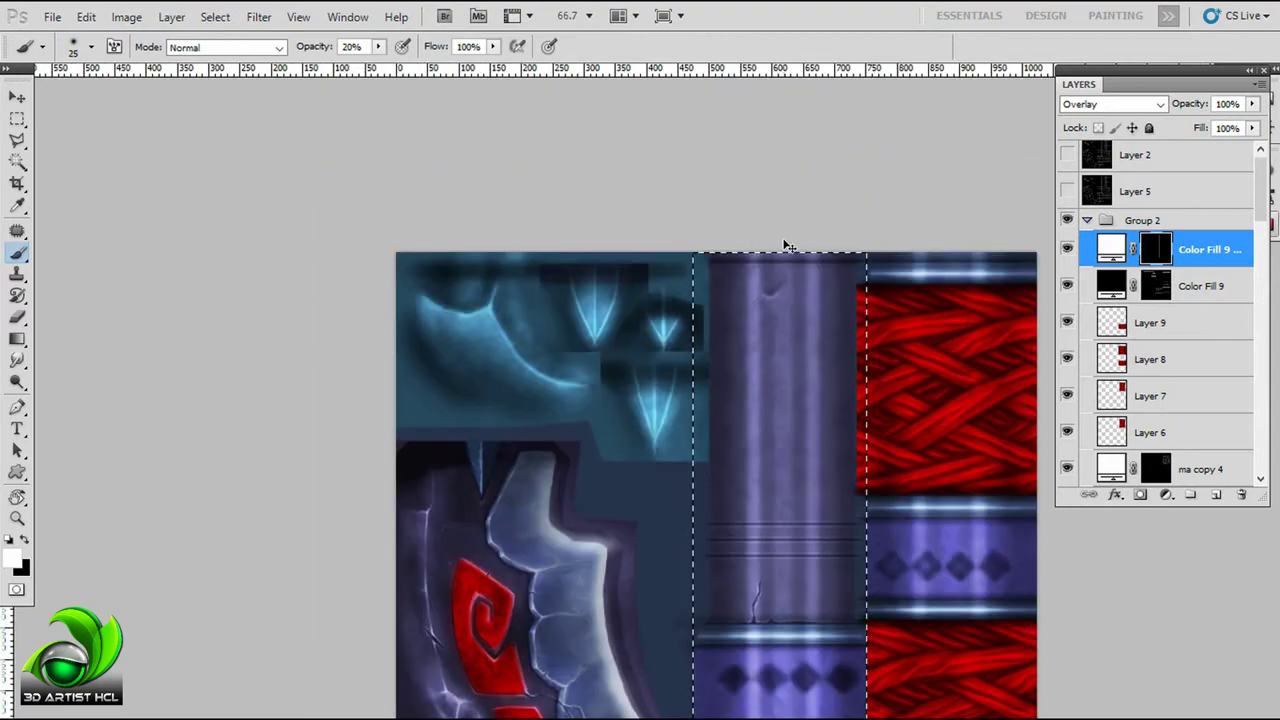
pyautogui.scroll(-5, 786, 246)
pyautogui.hscroll(5, 672, 247)
# Step: Paint soft highlights within the red grip column using an enlarged brush
pyautogui.press('m')
pyautogui.moveTo(861, 110); pyautogui.dragTo(689, 639)
pyautogui.press('b')
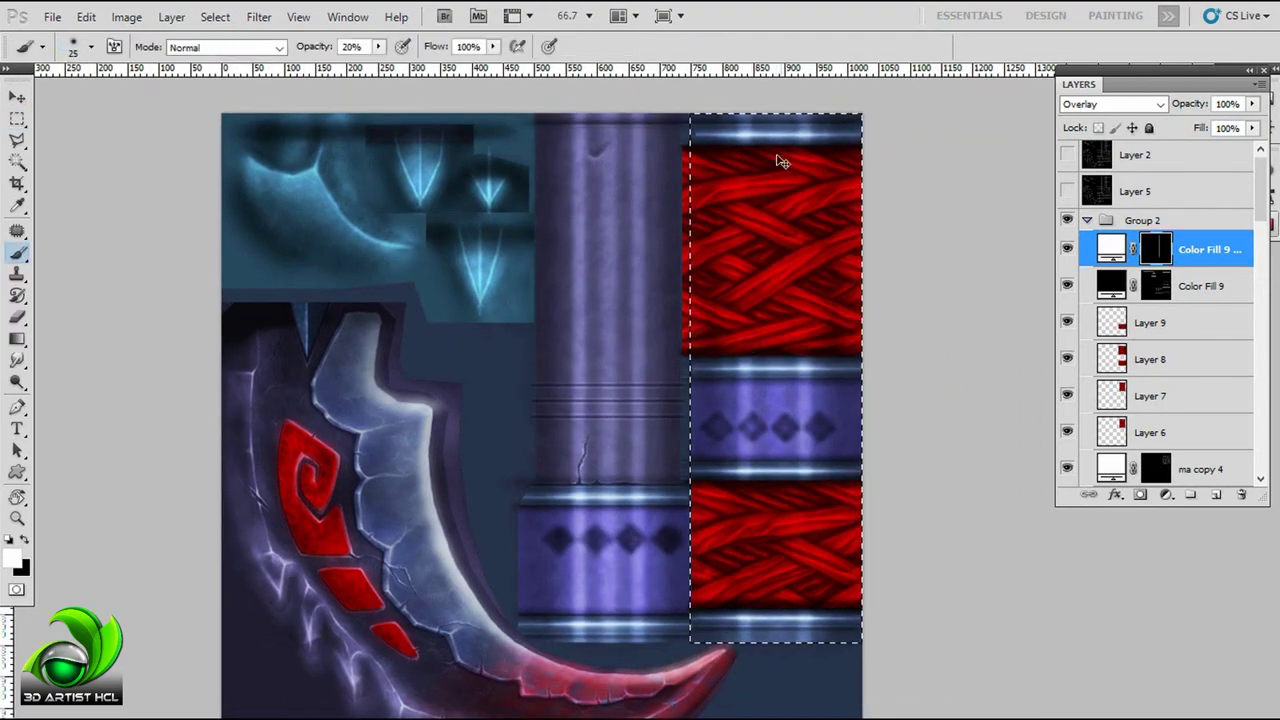
pyautogui.press(']')
pyautogui.scroll(2, 840, 399)
pyautogui.press('v')
pyautogui.moveTo(840, 399); pyautogui.dragTo(571, 351)
pyautogui.hotkey('ctrl', 'z')
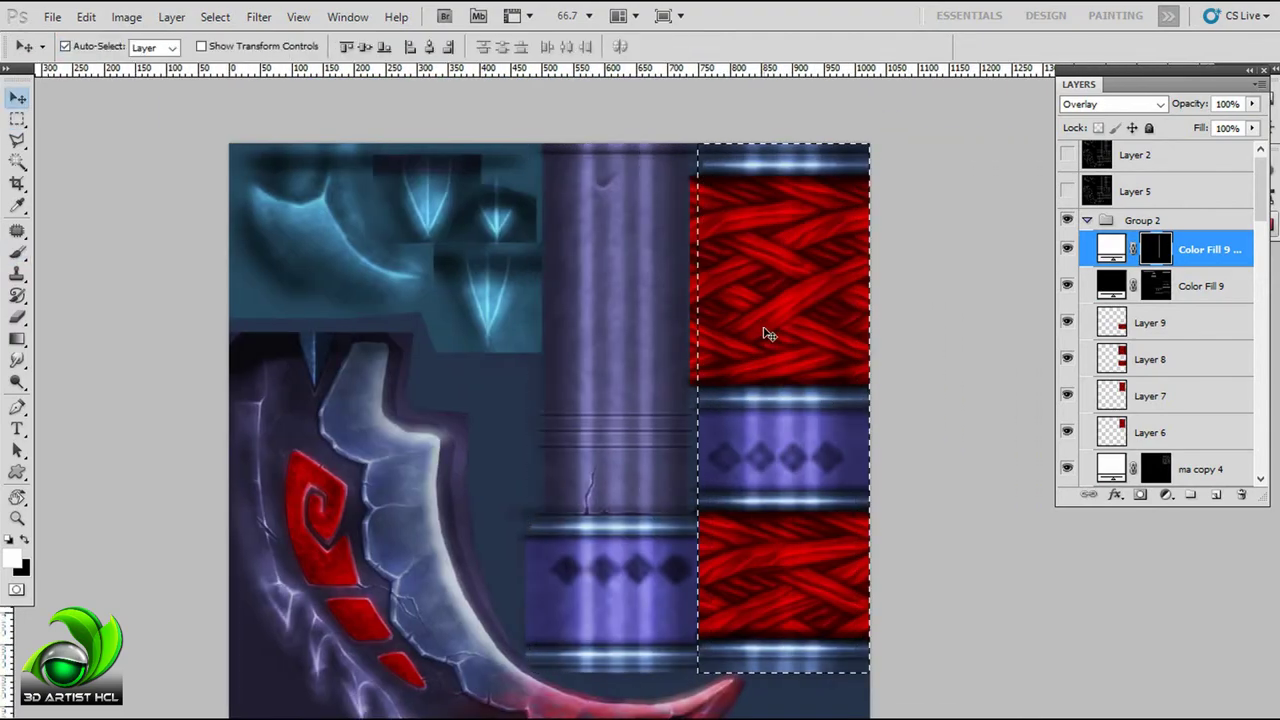
pyautogui.hscroll(1, 750, 330)
pyautogui.scroll(-1, 750, 330)
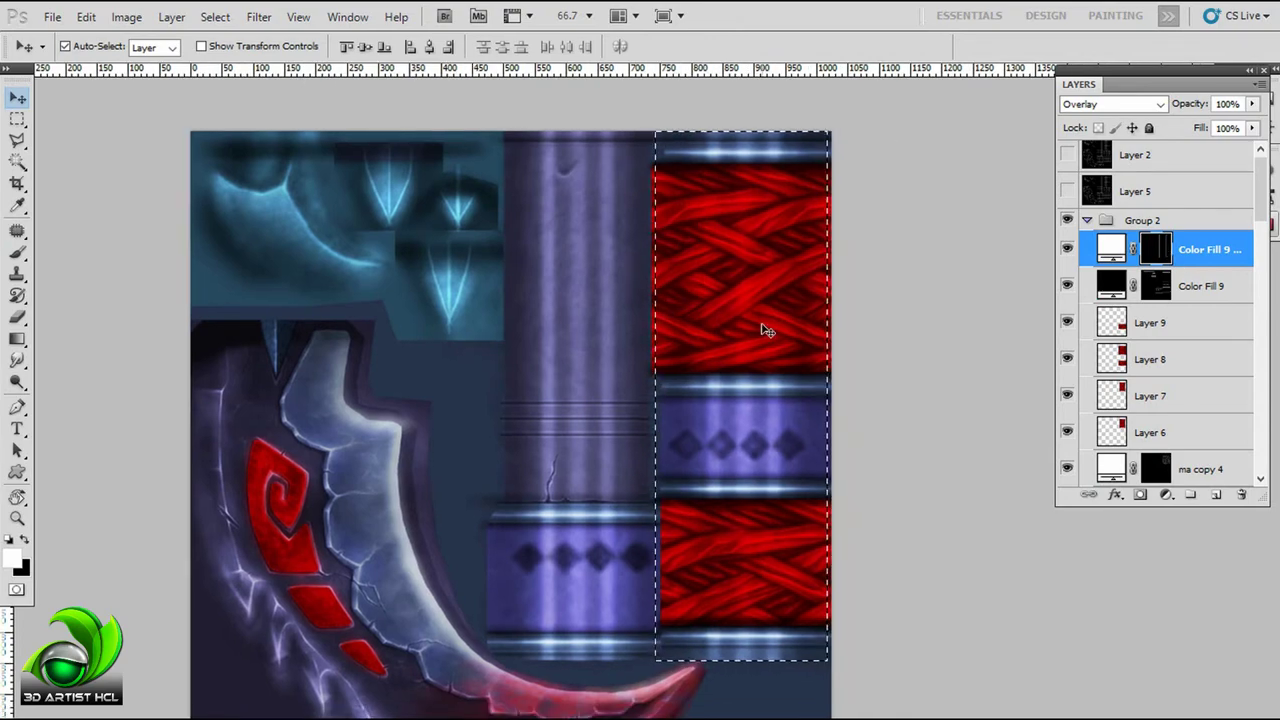
pyautogui.scroll(-1, 738, 370)
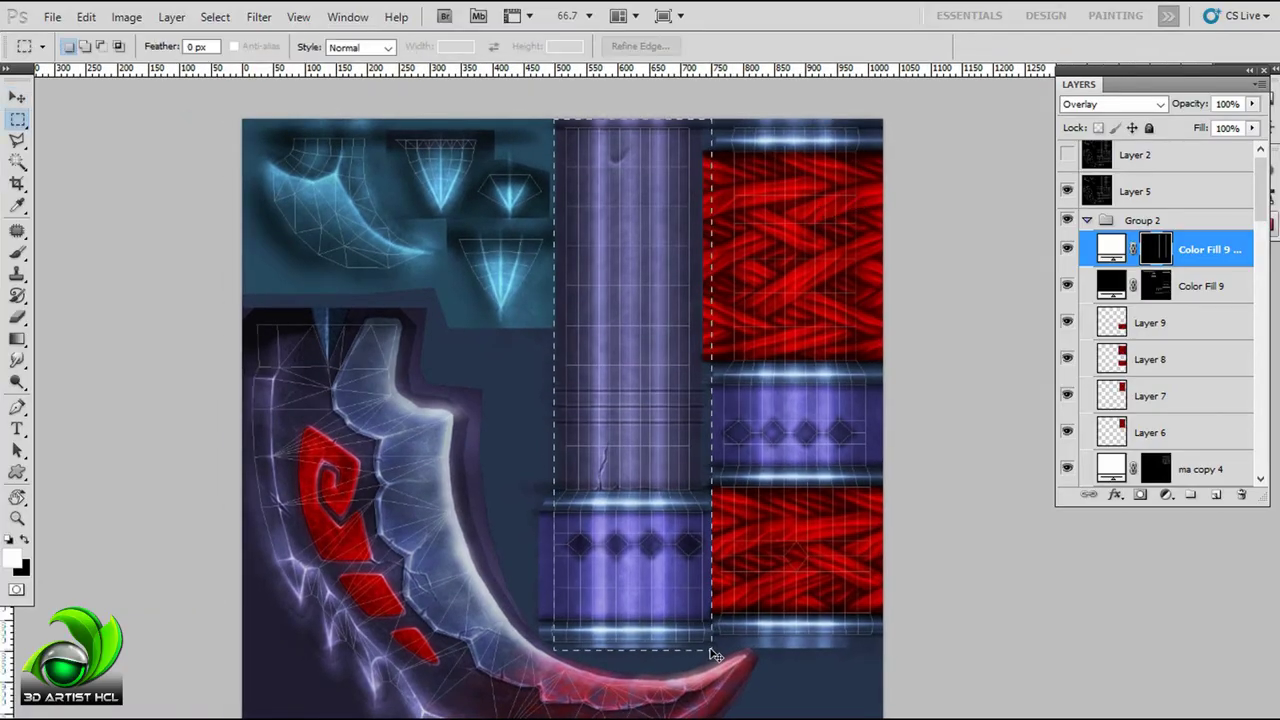
# Step: Brush soft white Overlay highlights onto the blue spikes and check the handle in Maya
pyautogui.scroll(-1, 829, 329)
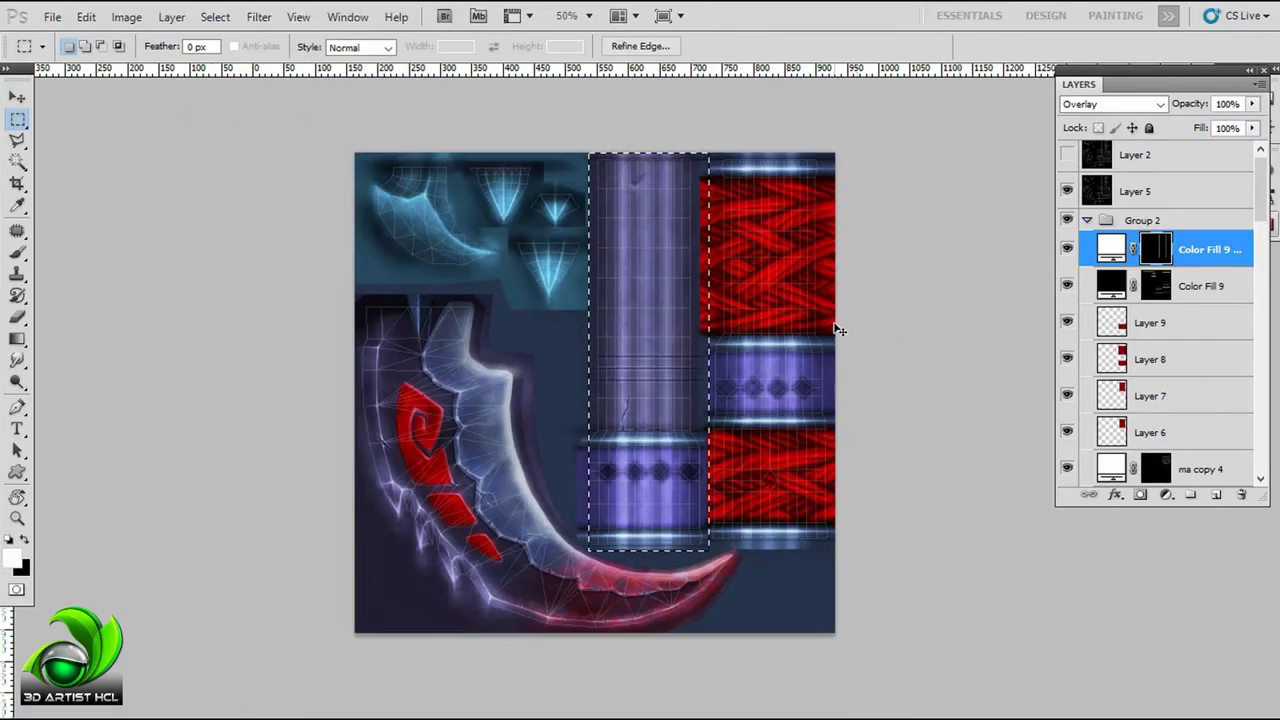
pyautogui.scroll(2, 800, 255)
pyautogui.scroll(-1, 805, 252)
pyautogui.scroll(1, 590, 143)
pyautogui.press('b')
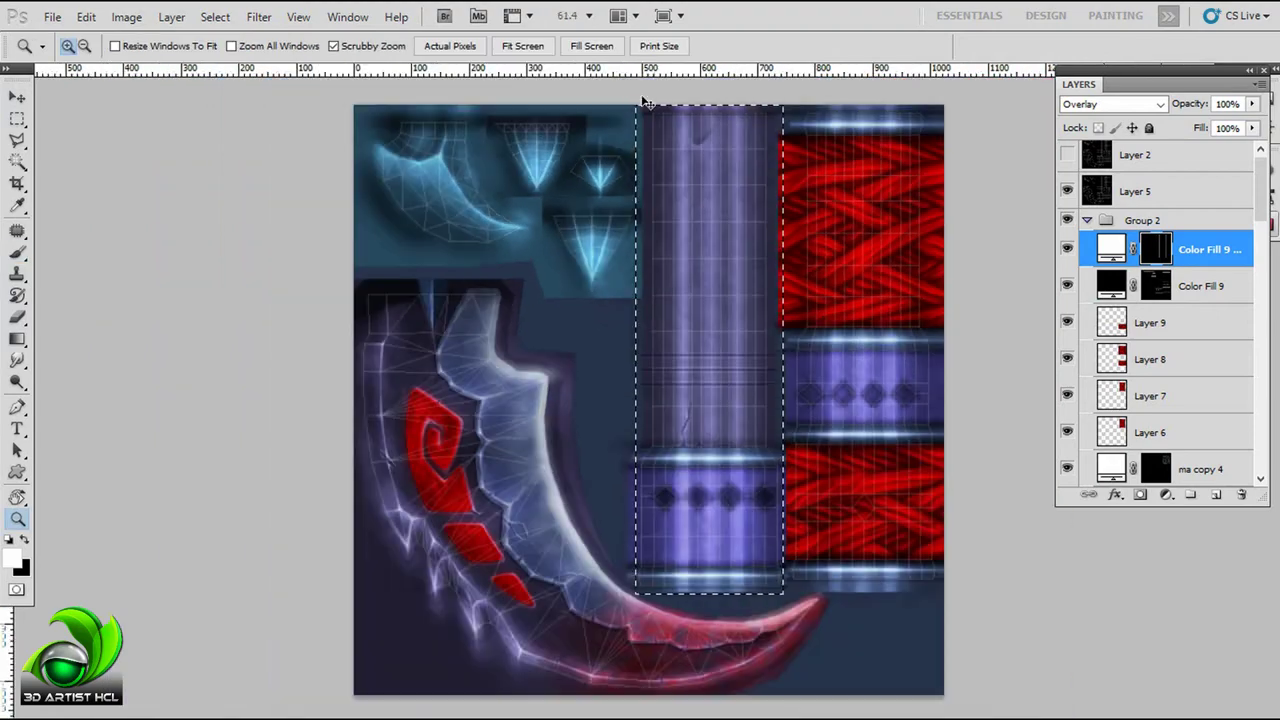
pyautogui.moveTo(562, 305); pyautogui.dragTo(643, 234)
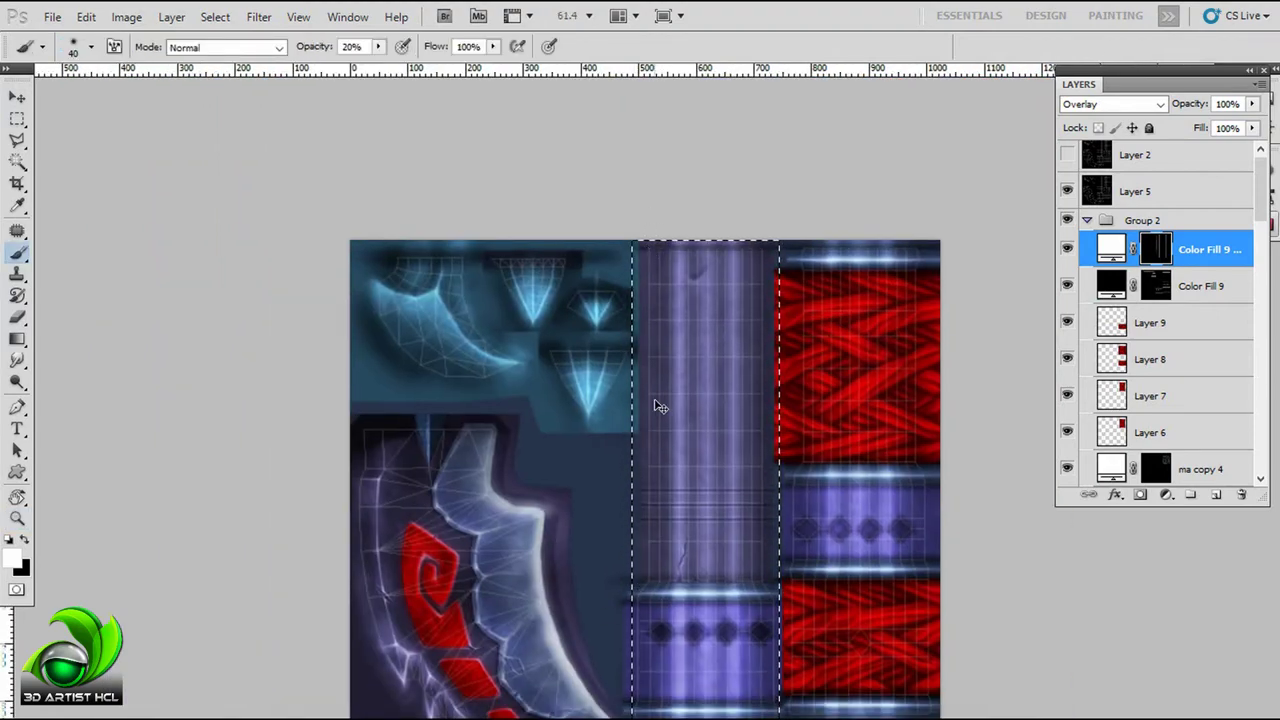
pyautogui.scroll(-3, 806, 444)
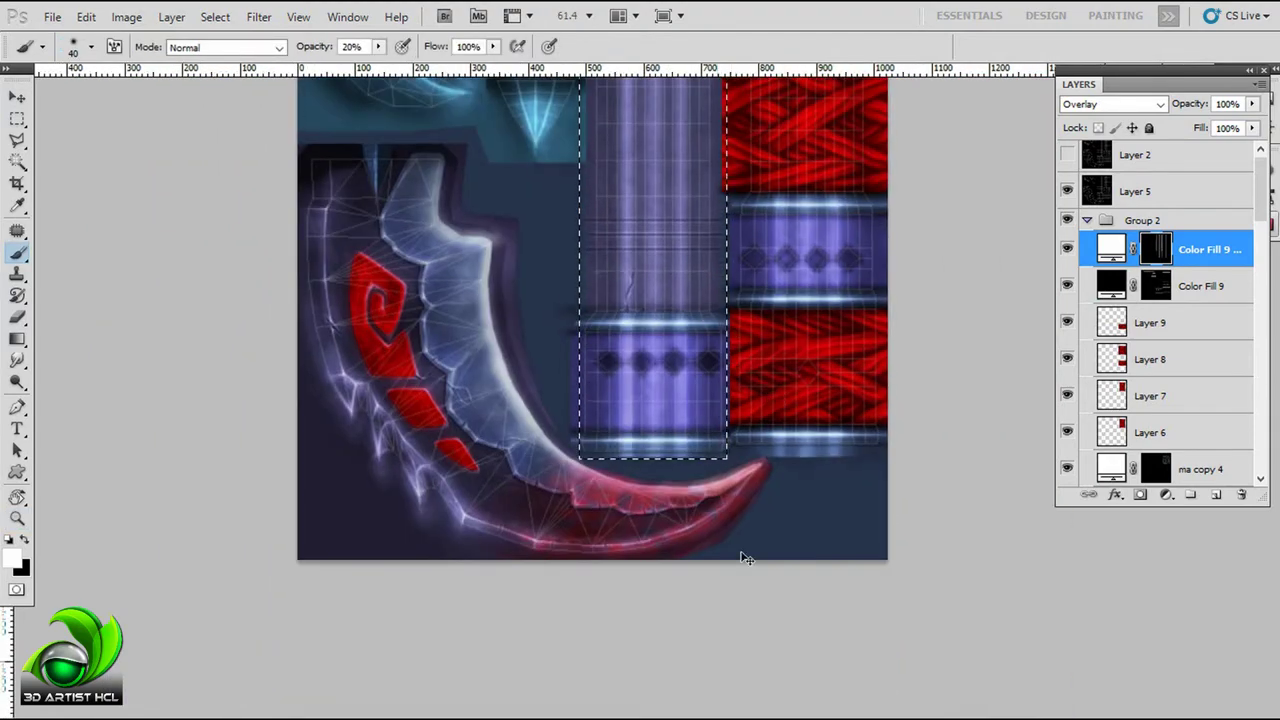
pyautogui.scroll(4, 670, 196)
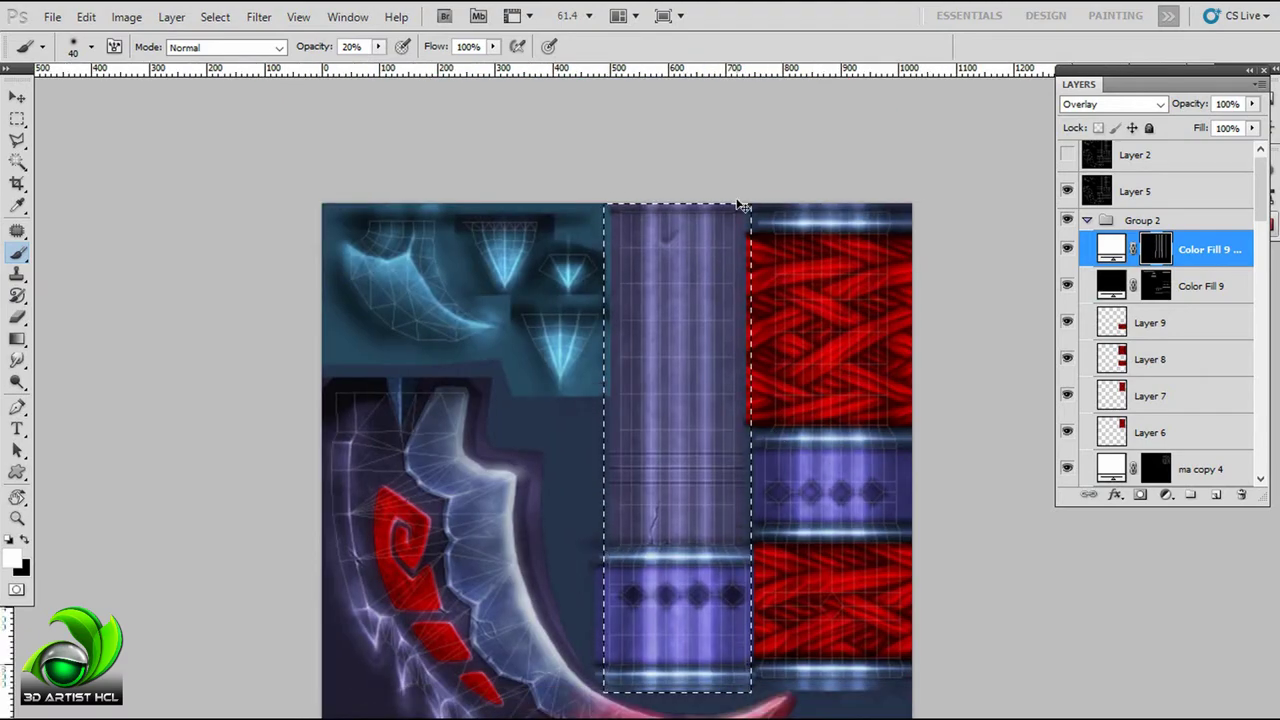
pyautogui.scroll(-2, 740, 205)
pyautogui.moveTo(550, 120); pyautogui.dragTo(692, 120)
pyautogui.scroll(3, 703, 318)
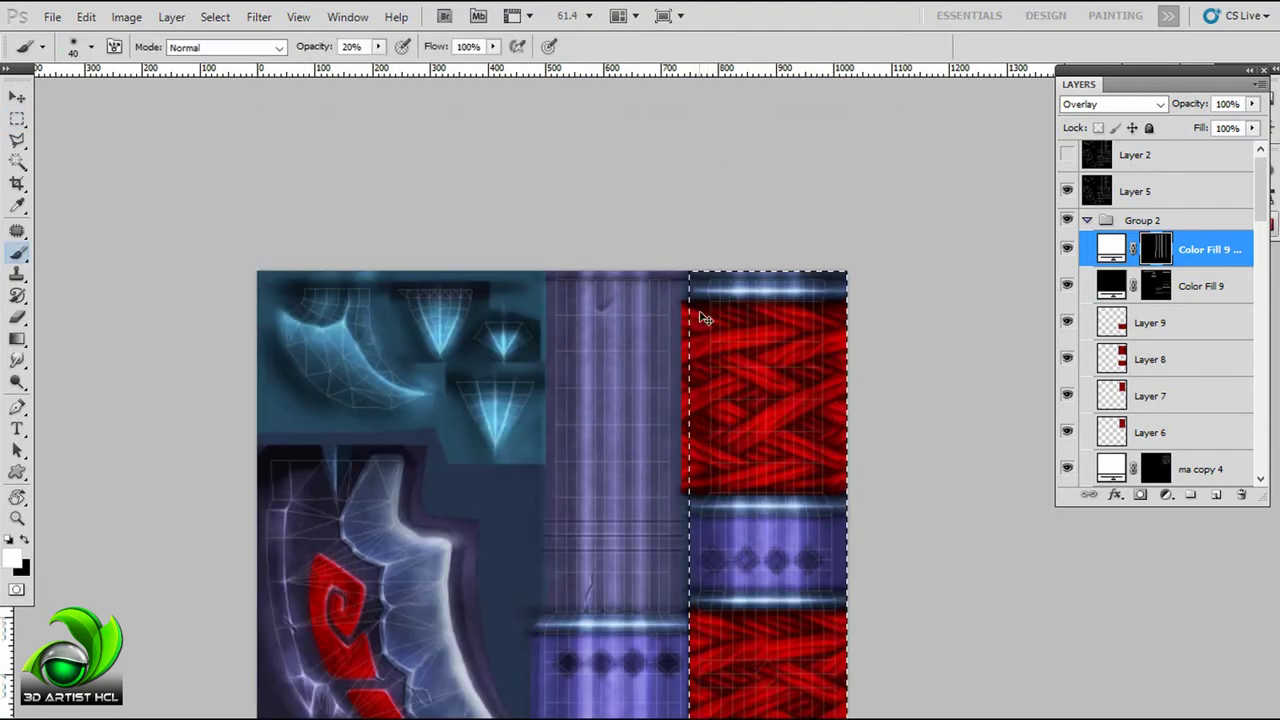
pyautogui.scroll(-3, 828, 497)
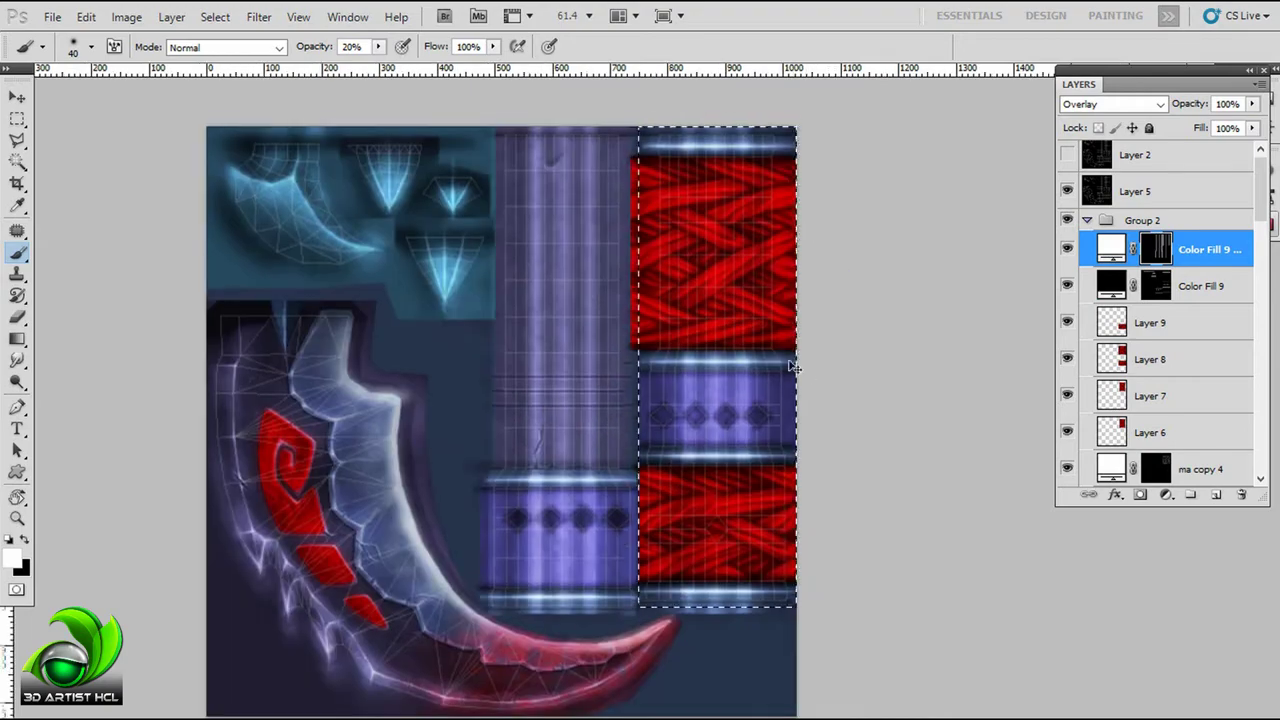
pyautogui.scroll(-1, 788, 676)
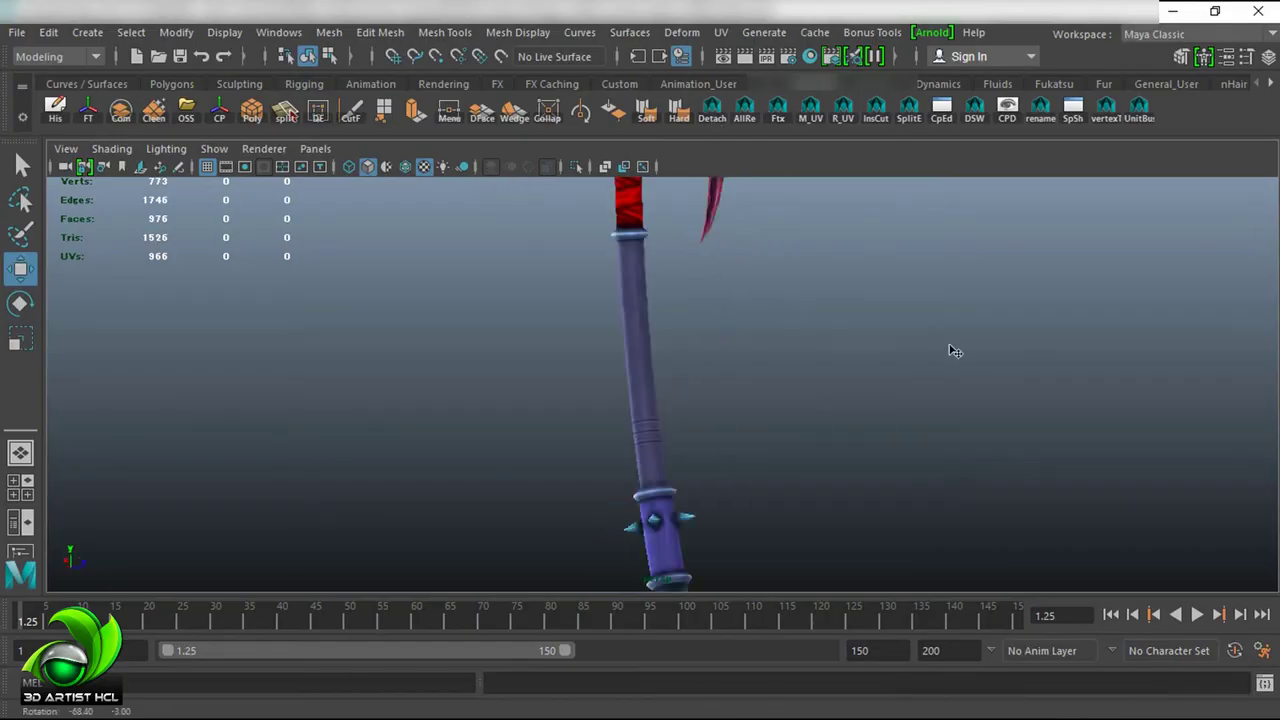
pyautogui.moveTo(955, 351)
pyautogui.mouseDown()
pyautogui.moveTo(954, 374)
pyautogui.moveTo(877, 374)
pyautogui.moveTo(1051, 331)
pyautogui.moveTo(862, 384)
pyautogui.mouseUp()
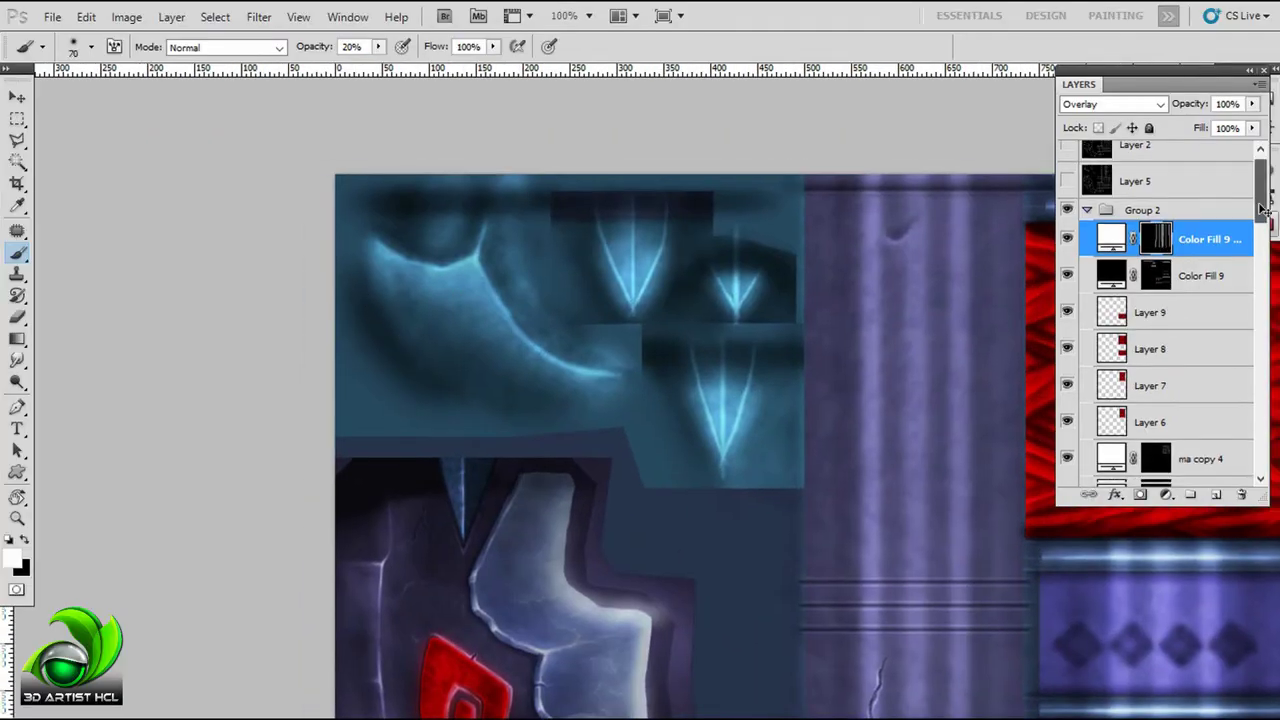
pyautogui.scroll(-5, 1160, 300)
# Step: On the white Overlay Color Fill 6 layer, brighten below the blue streak, then orbit the spiked handle
pyautogui.click(1200, 180)
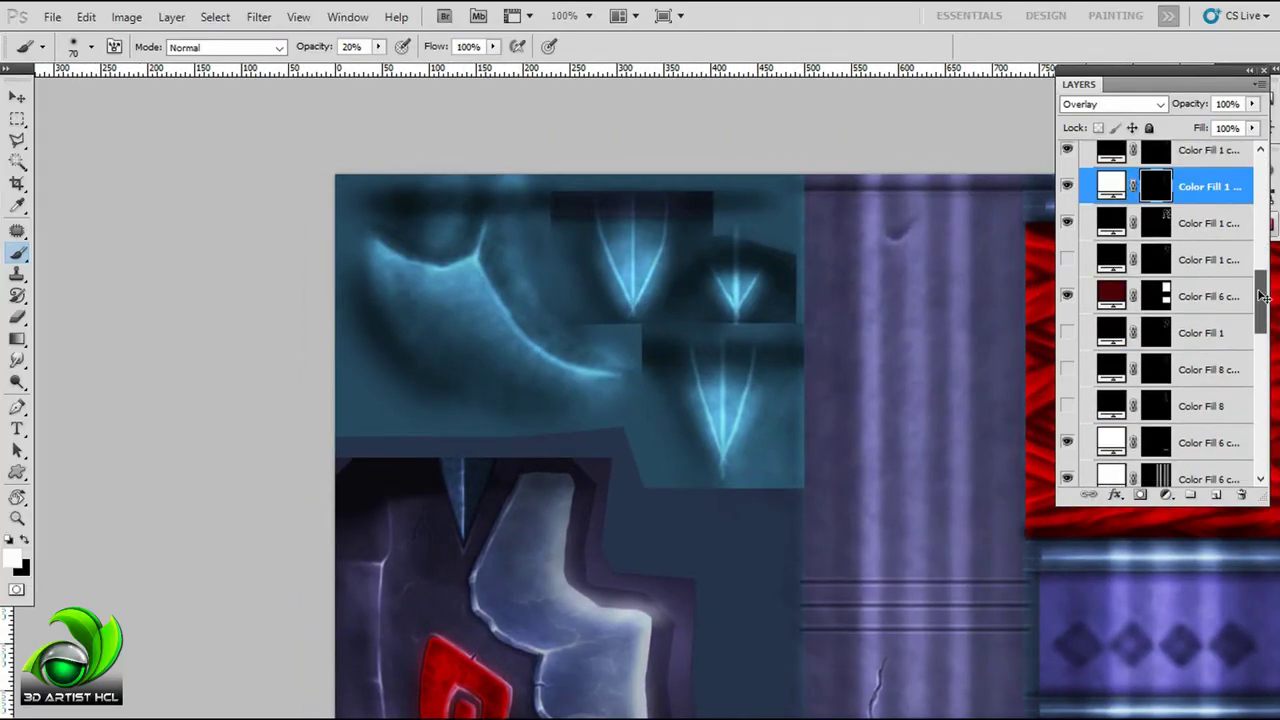
pyautogui.click(1200, 329)
pyautogui.click(1200, 436)
pyautogui.moveTo(419, 363); pyautogui.dragTo(375, 342)
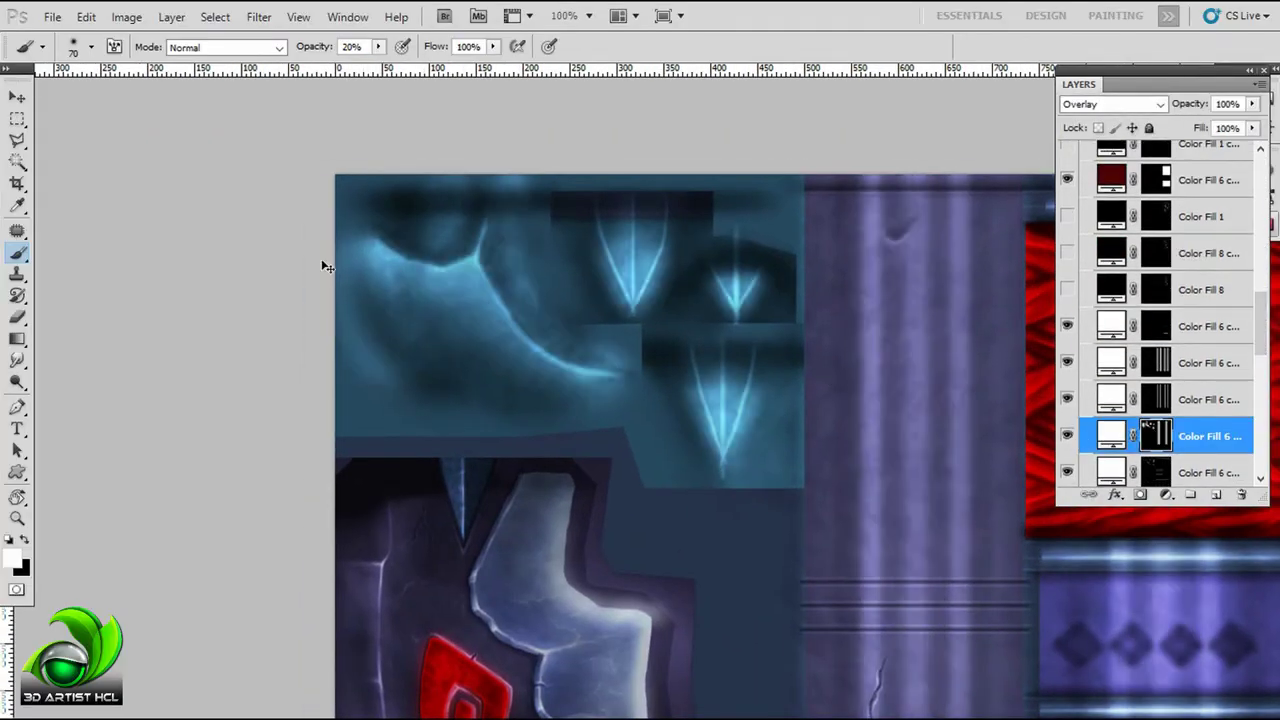
pyautogui.moveTo(1263, 330); pyautogui.dragTo(1263, 368)
pyautogui.click(1148, 430)
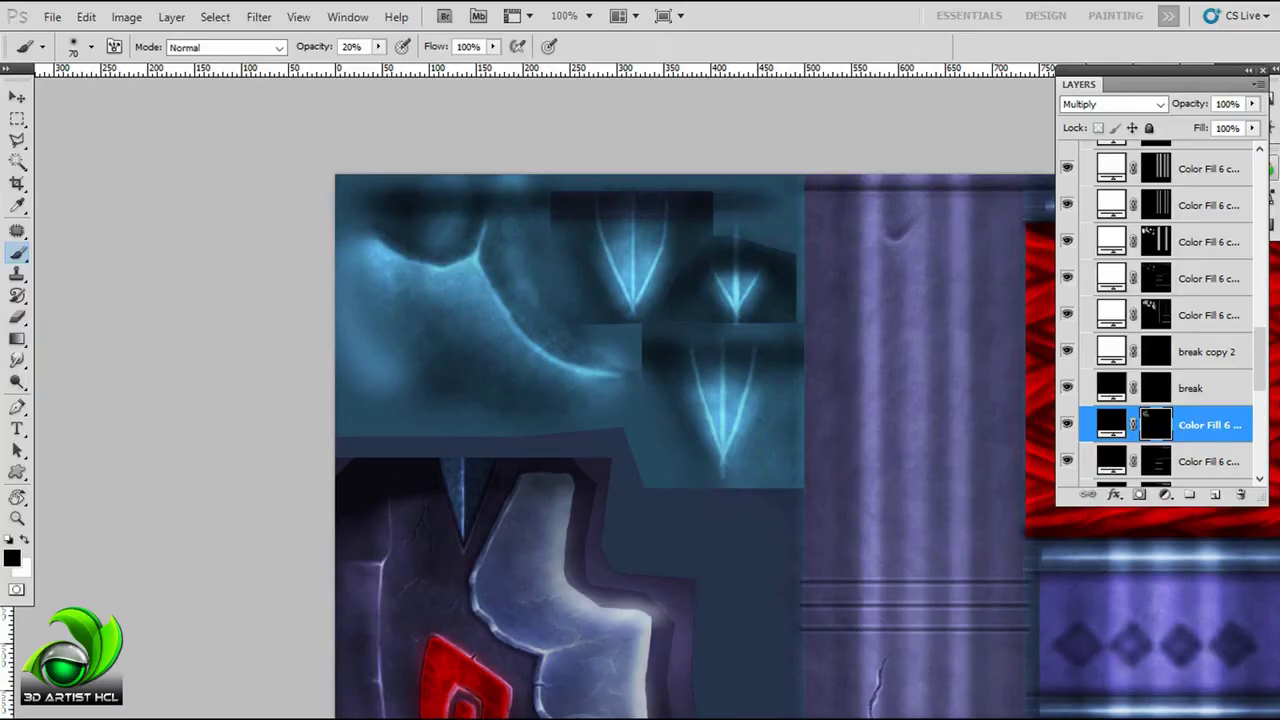
pyautogui.click(1160, 318)
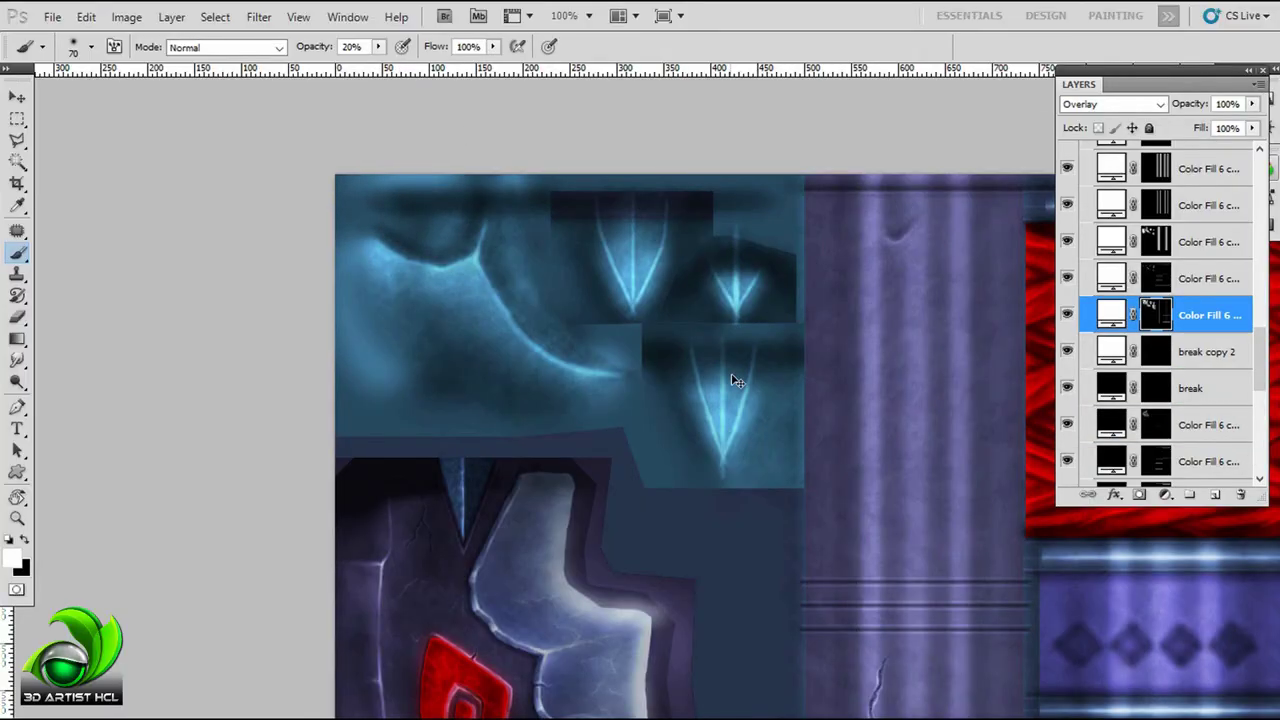
pyautogui.hotkey('ctrl', '+')
pyautogui.moveTo(630, 366); pyautogui.dragTo(590, 438)
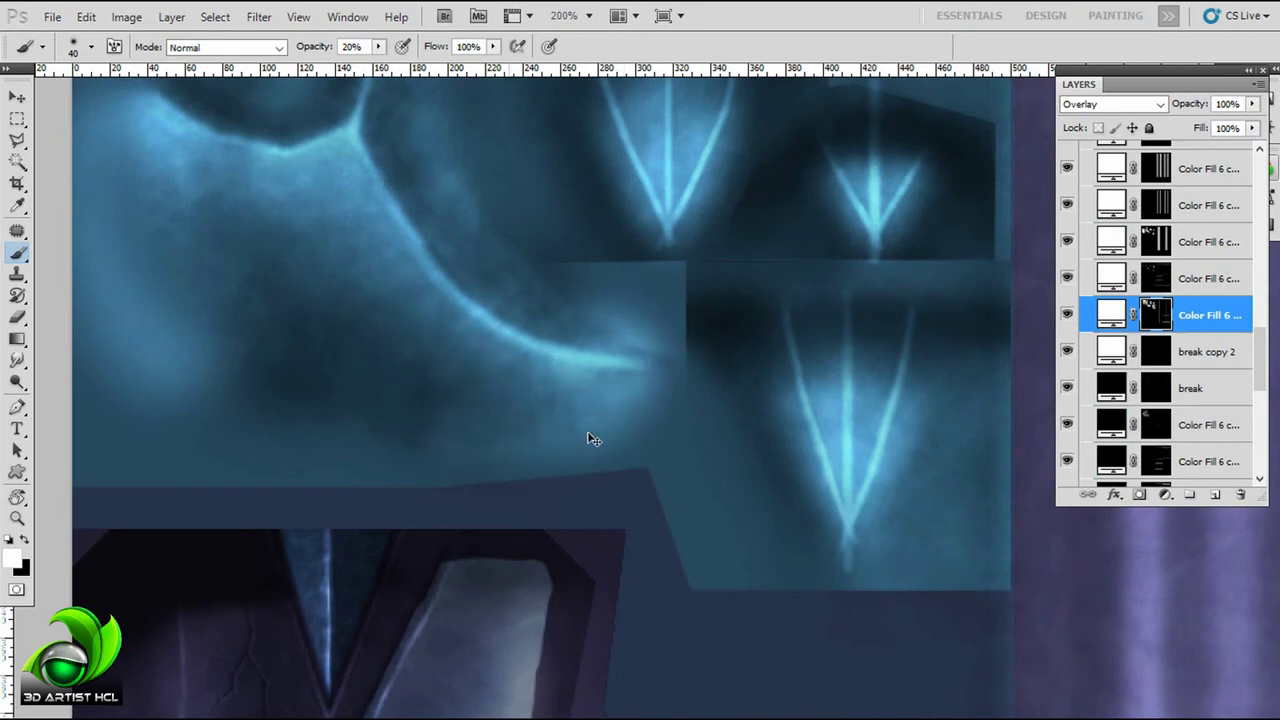
pyautogui.scroll(5, 708, 292)
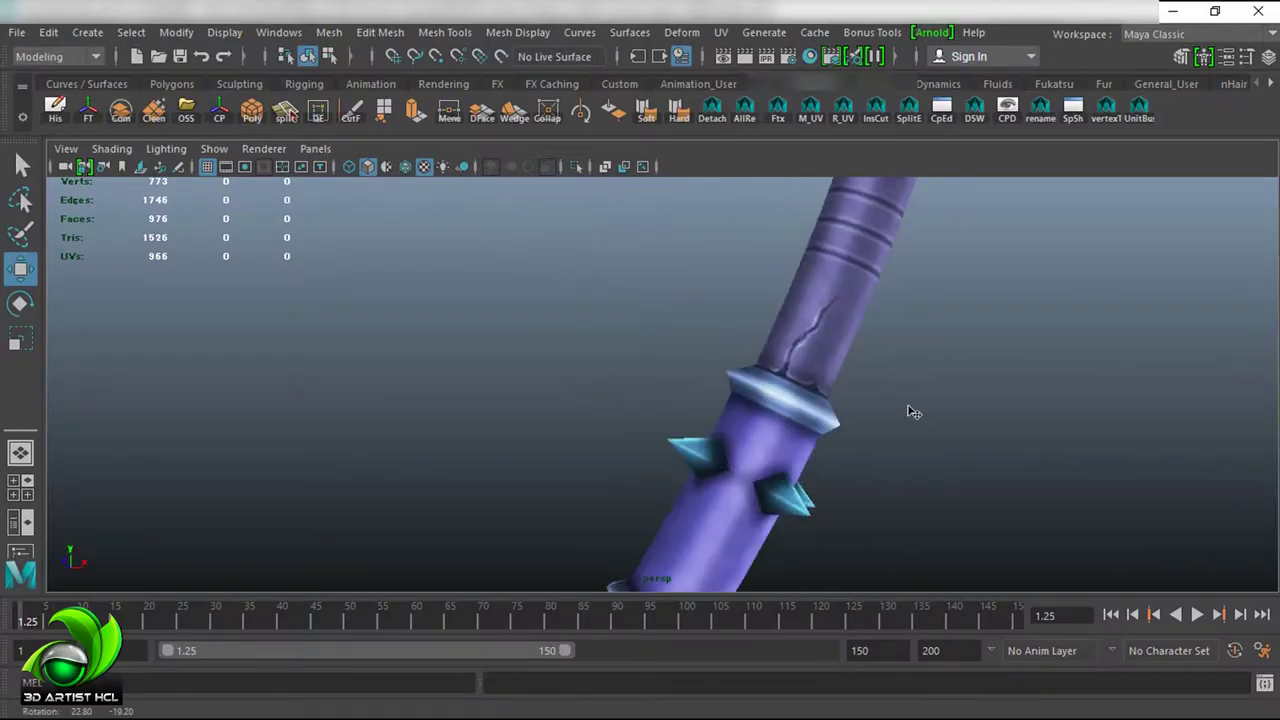
pyautogui.moveTo(995, 432)
pyautogui.mouseDown()
pyautogui.moveTo(820, 409)
pyautogui.moveTo(770, 253)
pyautogui.mouseUp()
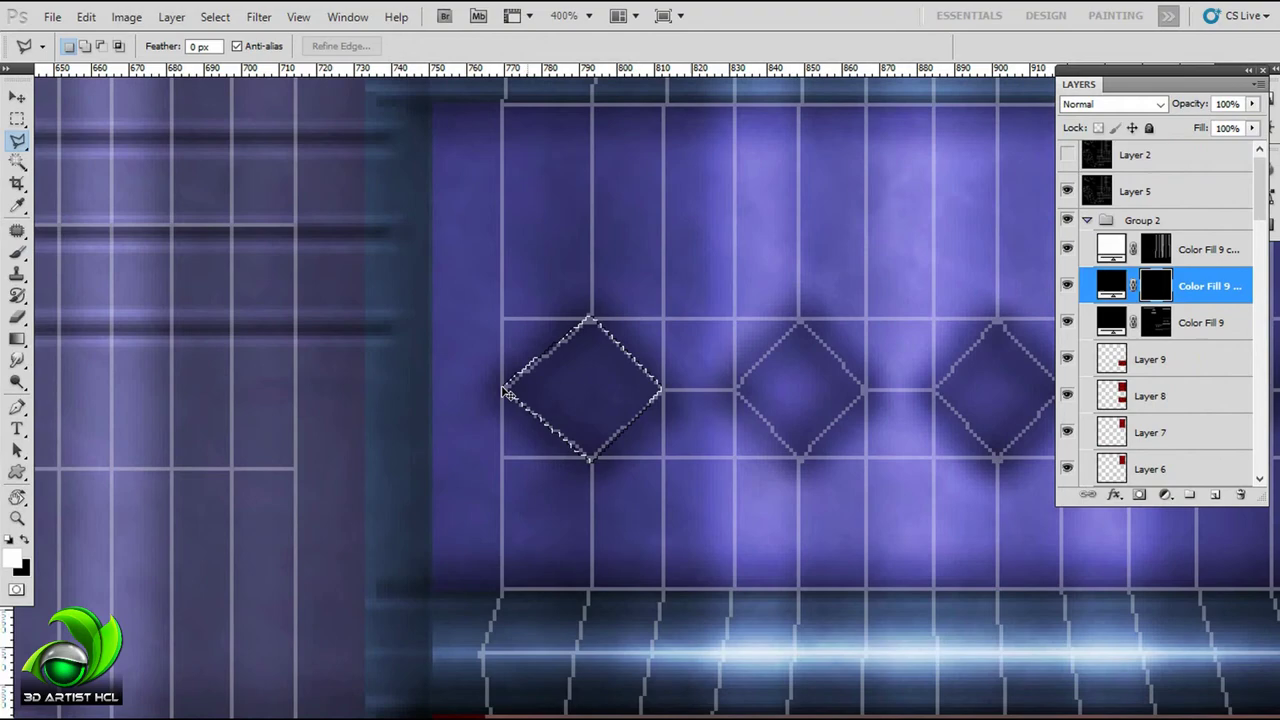
# Step: Lasso-select the four diamond shadows on the purple shaft
pyautogui.click(507, 392)
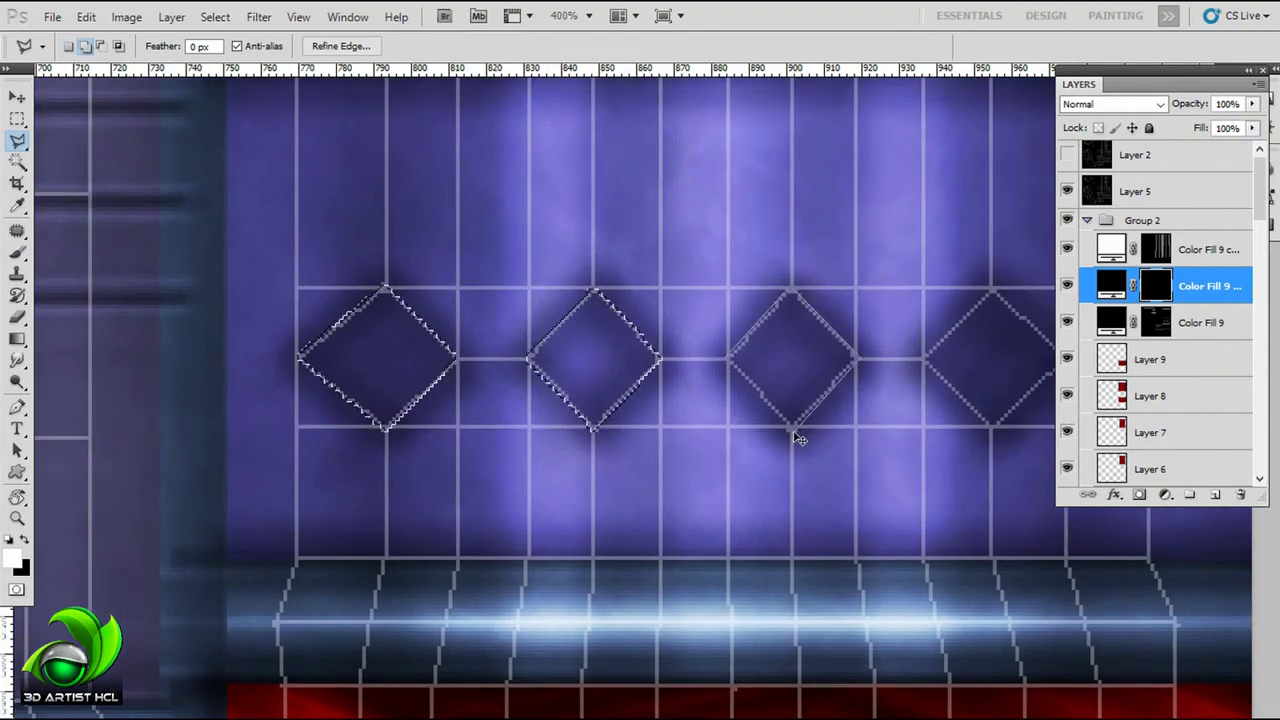
pyautogui.click(796, 434)
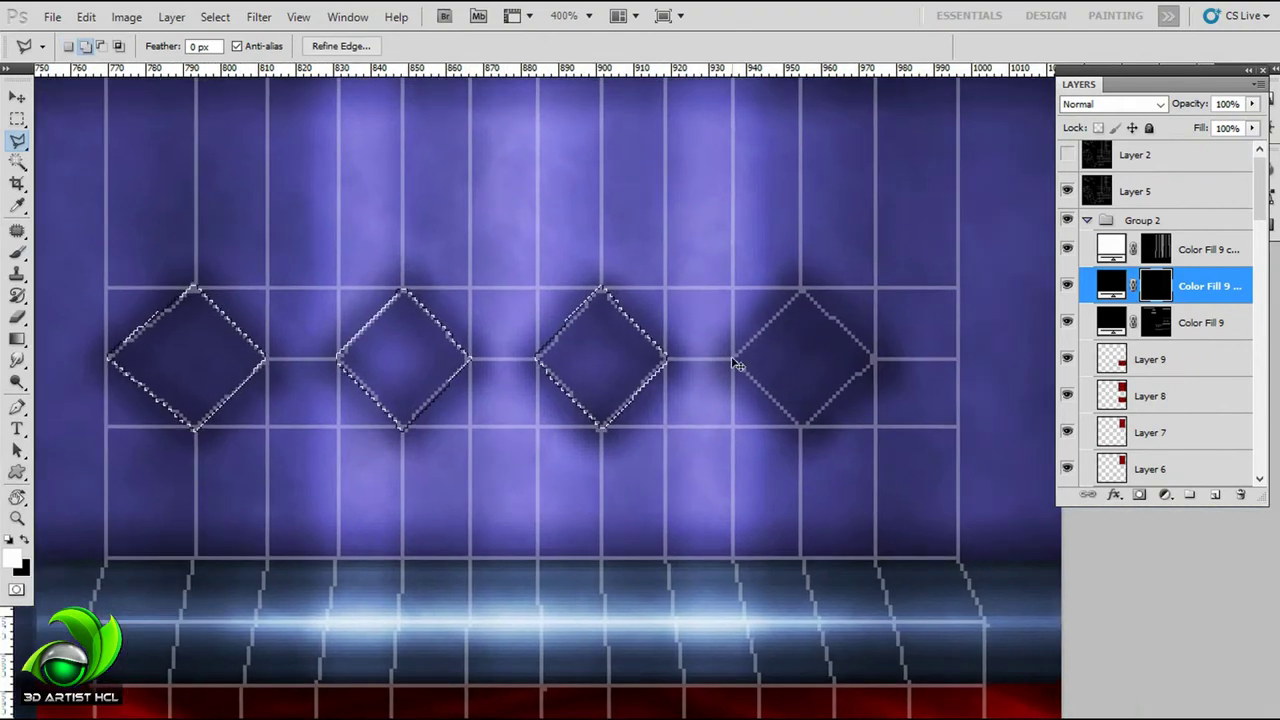
pyautogui.scroll(5, 882, 368)
pyautogui.scroll(5, 800, 465)
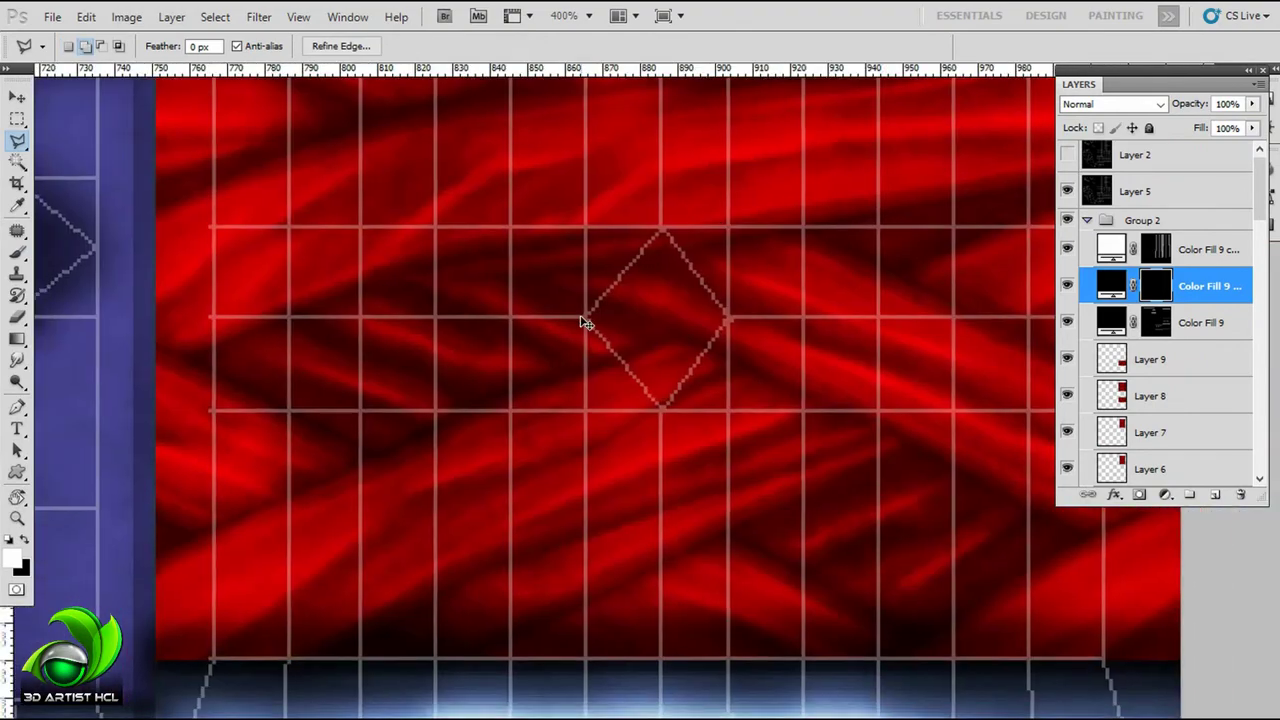
pyautogui.scroll(-5, 680, 406)
pyautogui.hscroll(-10, 851, 371)
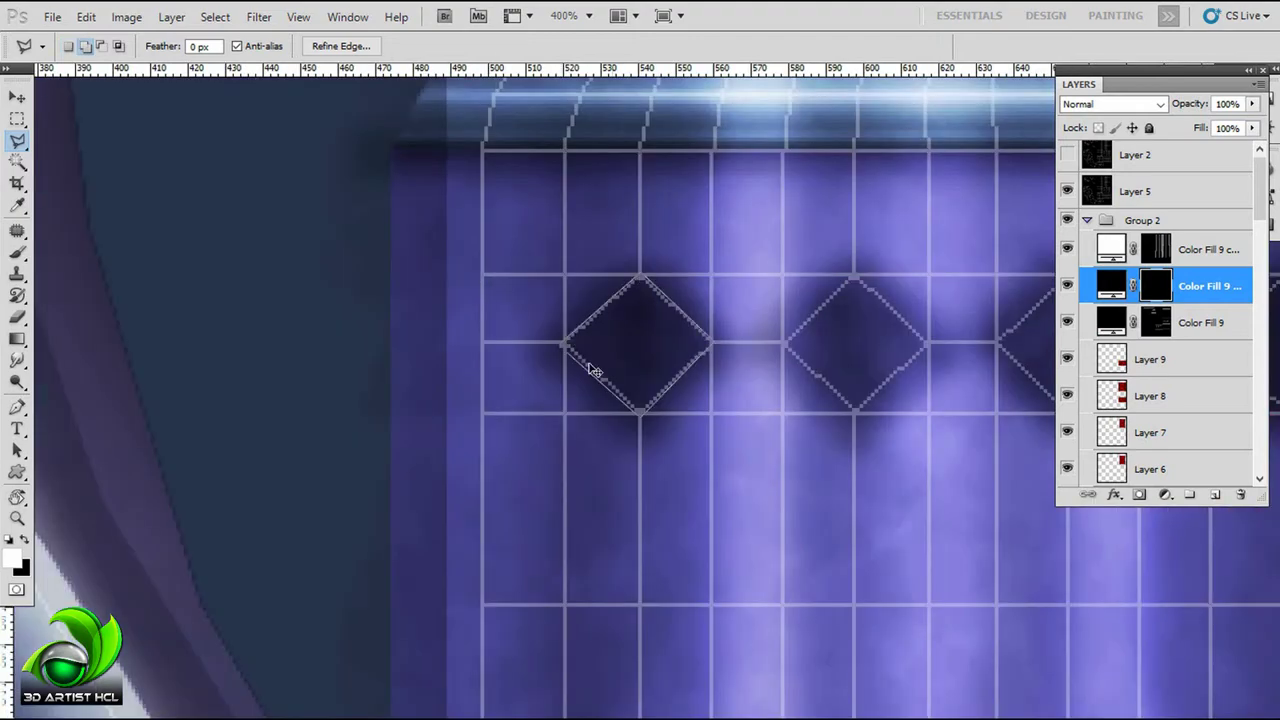
pyautogui.click(564, 344)
pyautogui.hscroll(3, 700, 300)
pyautogui.click(741, 427)
pyautogui.hscroll(3, 757, 314)
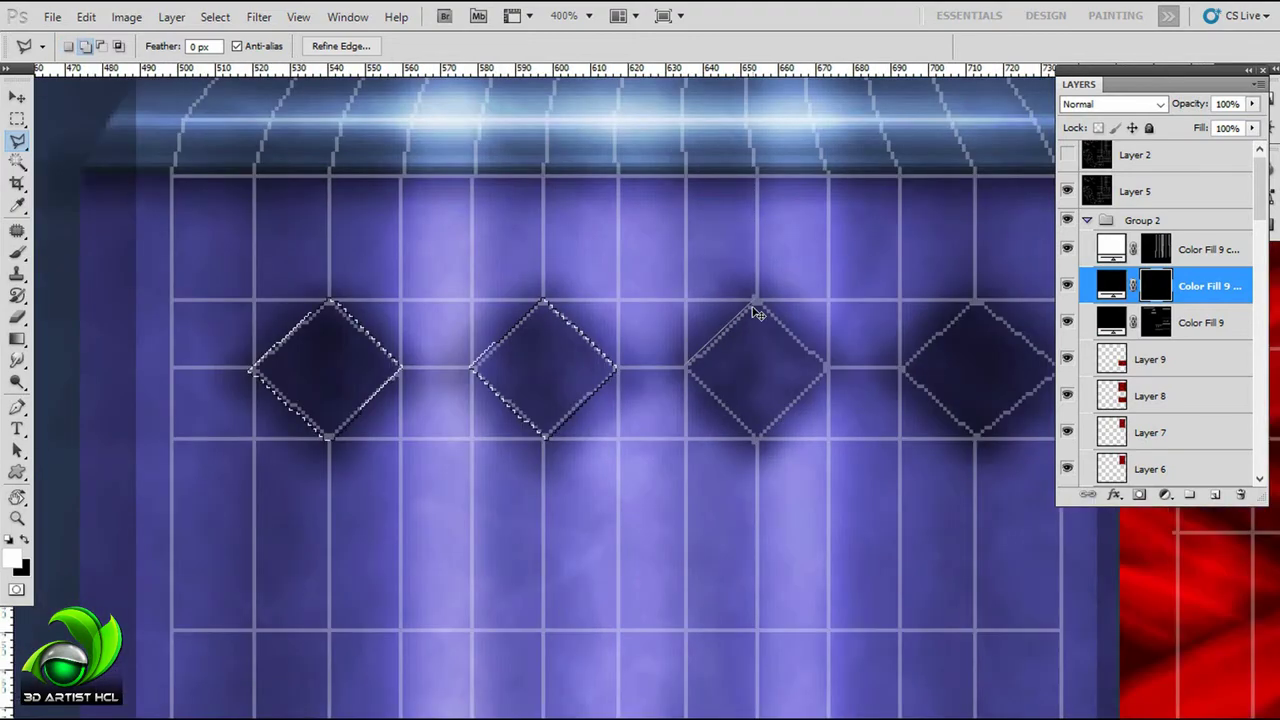
pyautogui.click(760, 446)
pyautogui.hscroll(3, 750, 390)
pyautogui.click(776, 438)
pyautogui.hotkey('ctrl', '-')
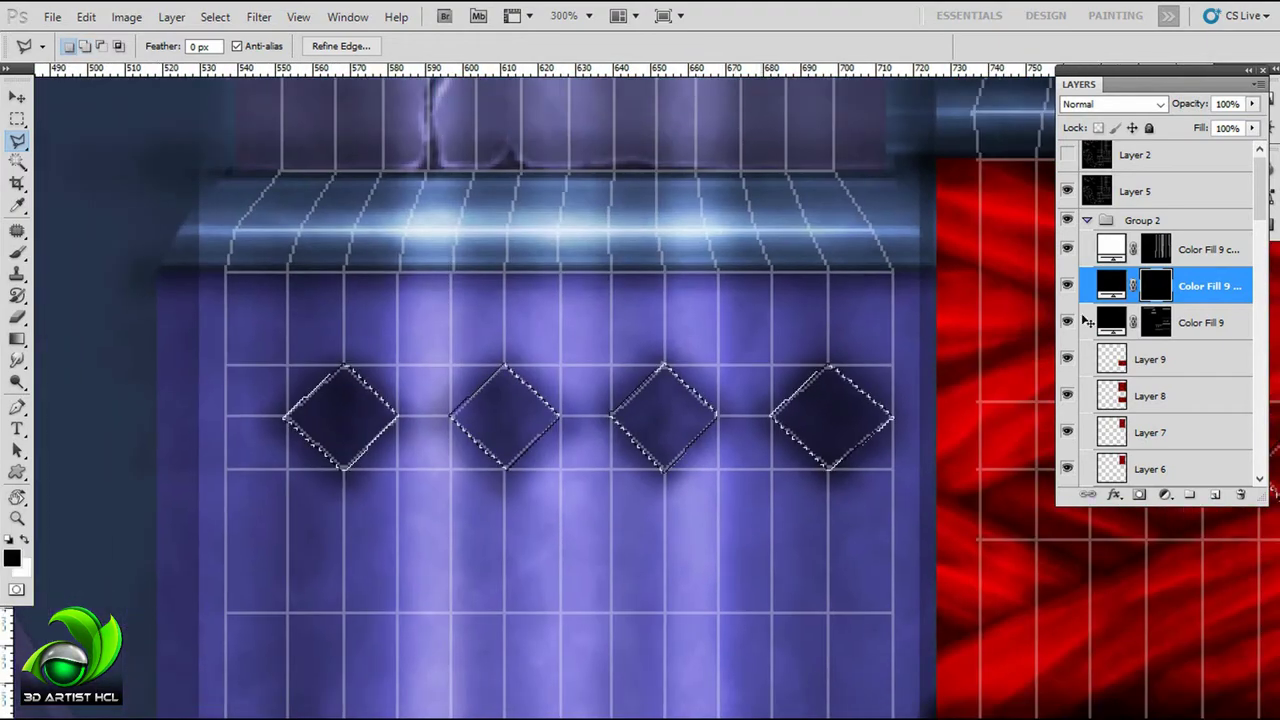
# Step: Soften the diamond shadows with a Gaussian Blur of radius 5
pyautogui.click(259, 17)
pyautogui.click(60, 266)
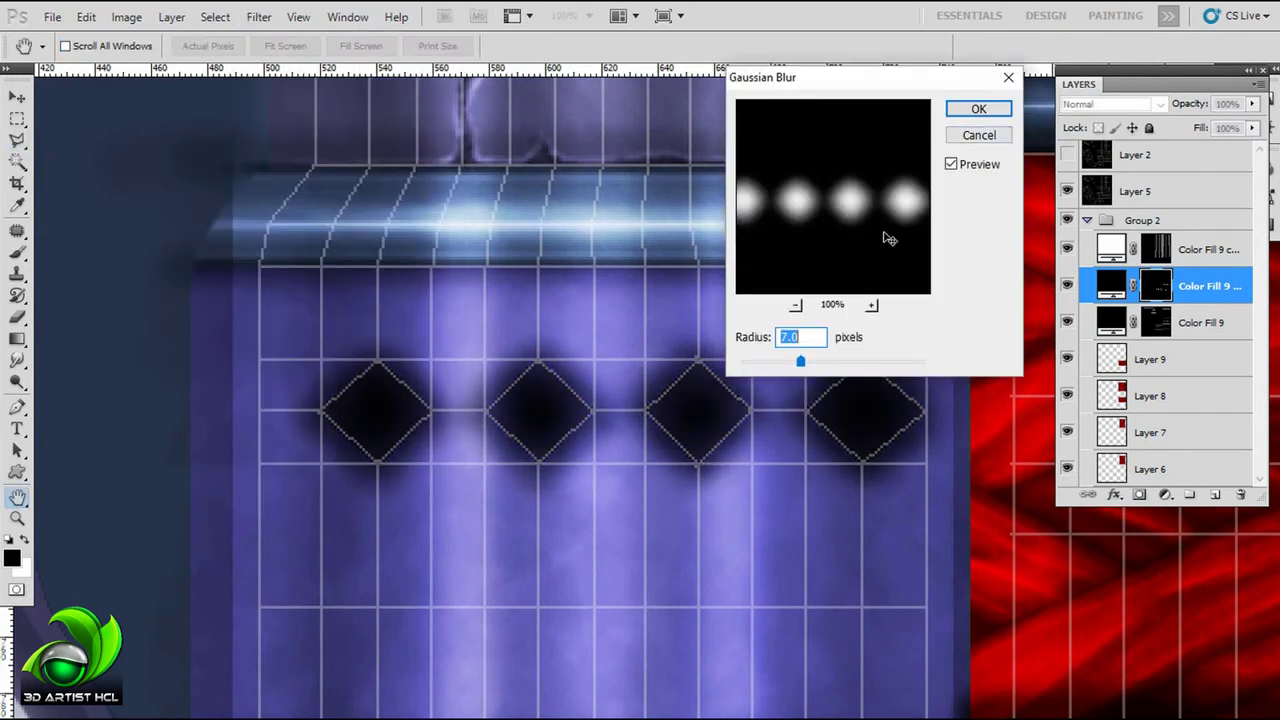
pyautogui.write('5')
pyautogui.click(979, 108)
# Step: Set the shadow layer to Overlay, fill the mask selection black, then switch to Multiply at 70%
pyautogui.click(1110, 104)
pyautogui.click(1080, 376)
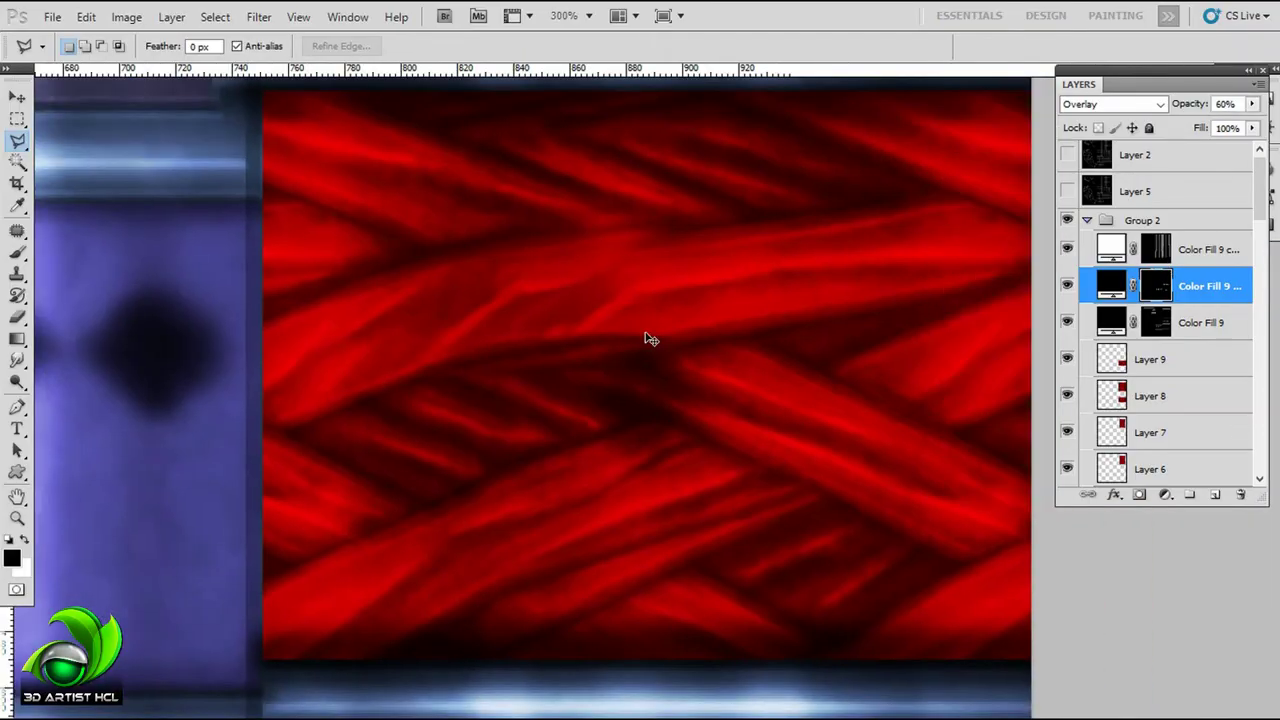
pyautogui.hotkey('ctrl', 'i')
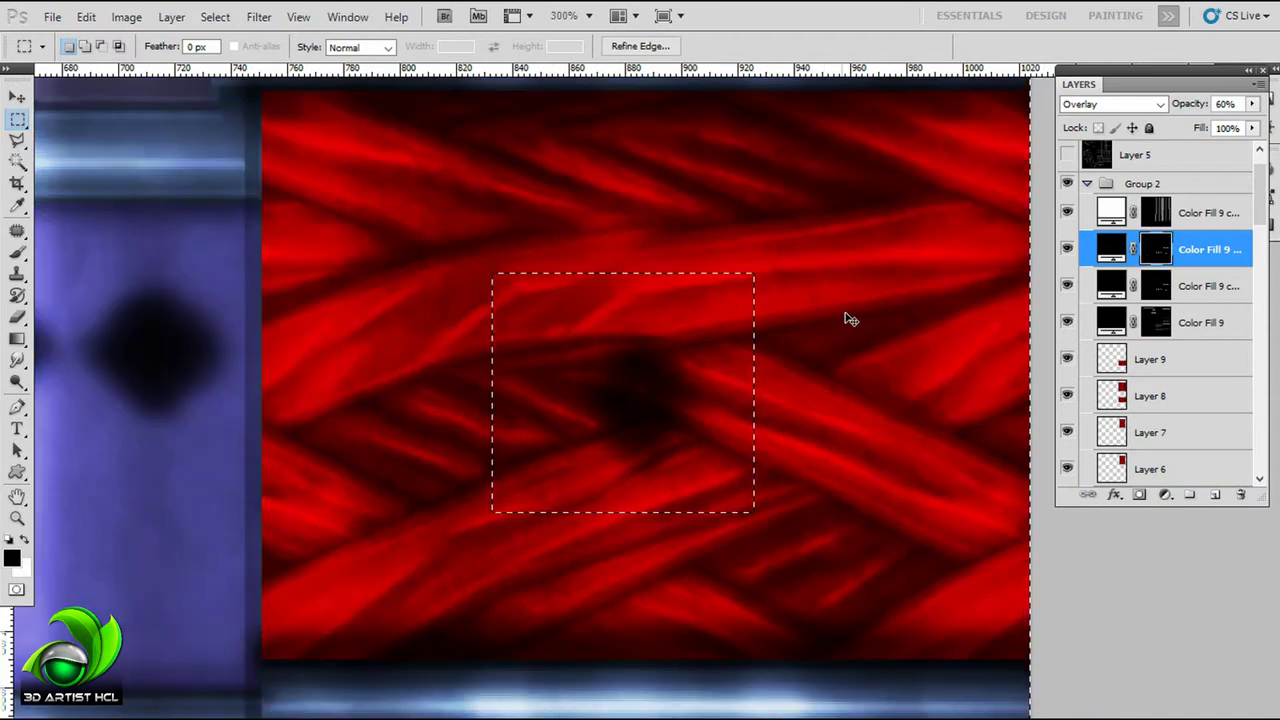
pyautogui.click(1110, 104)
pyautogui.click(1090, 191)
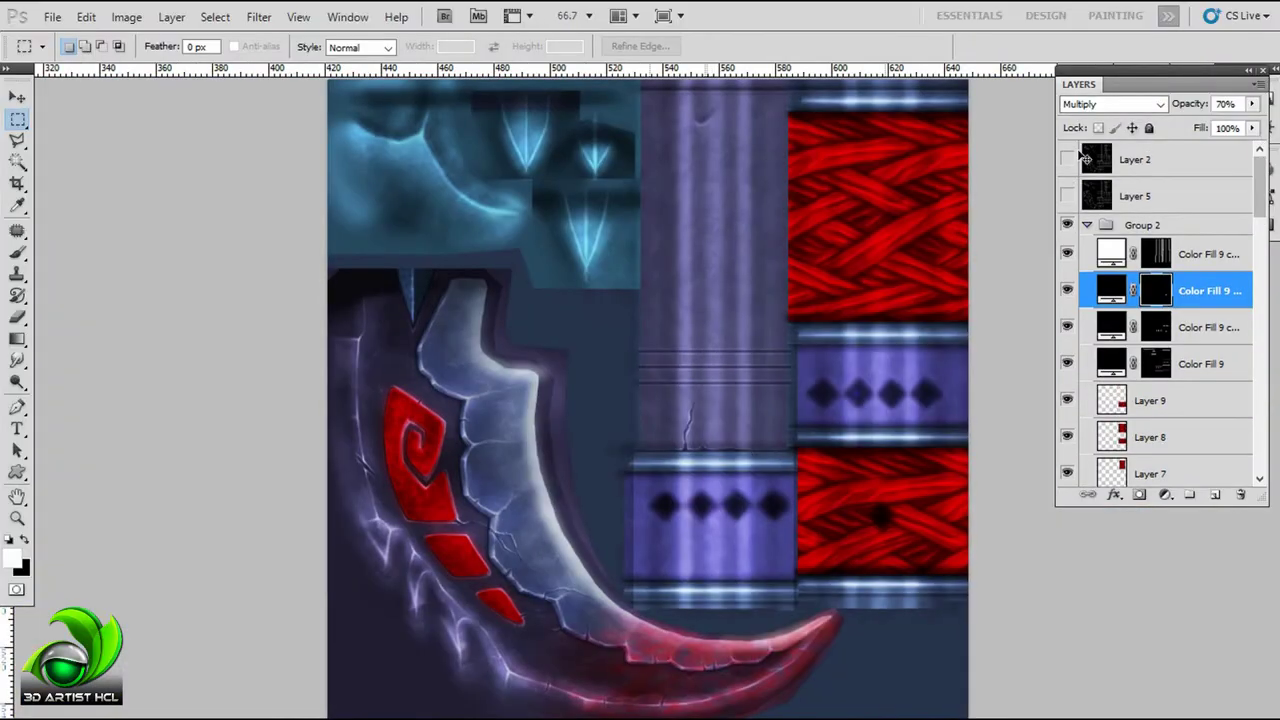
# Step: Check the UV wireframe over the zoomed-in blade rune panels, then hide it again
pyautogui.click(1068, 159)
pyautogui.hotkey('ctrl', '+')
pyautogui.hotkey('ctrl', '+')
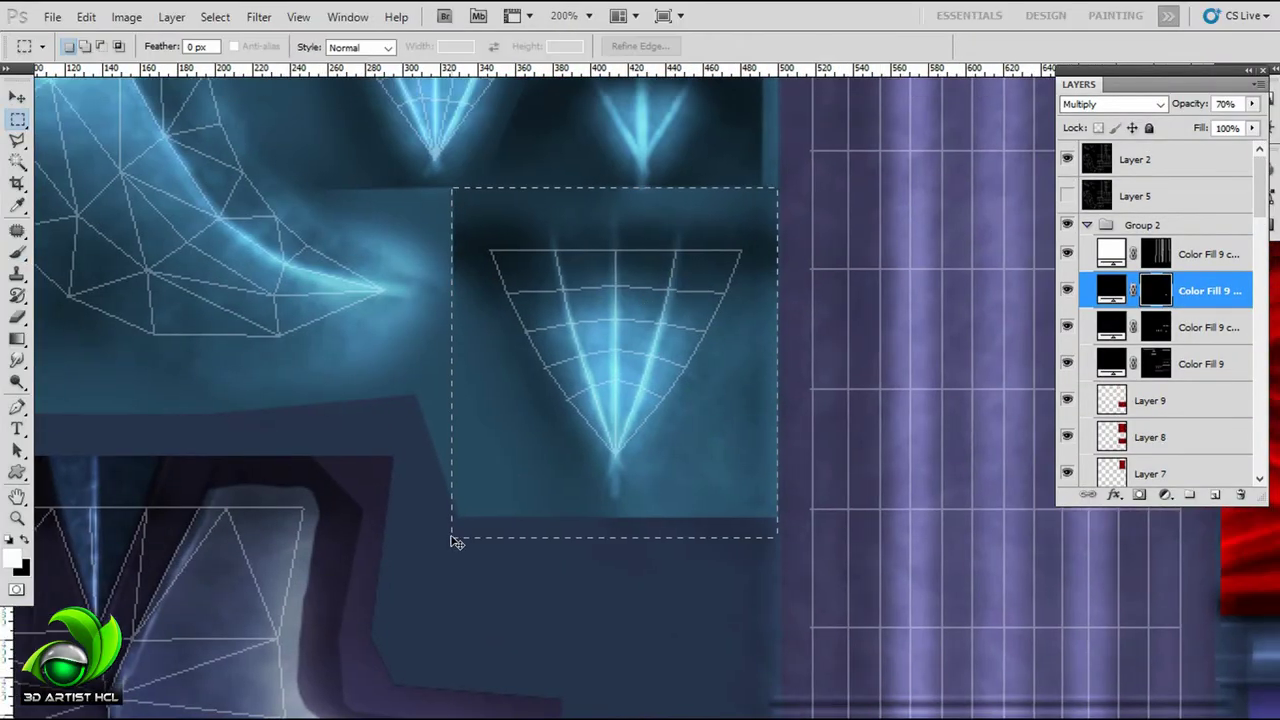
pyautogui.press('b')
pyautogui.scroll(2, 600, 320)
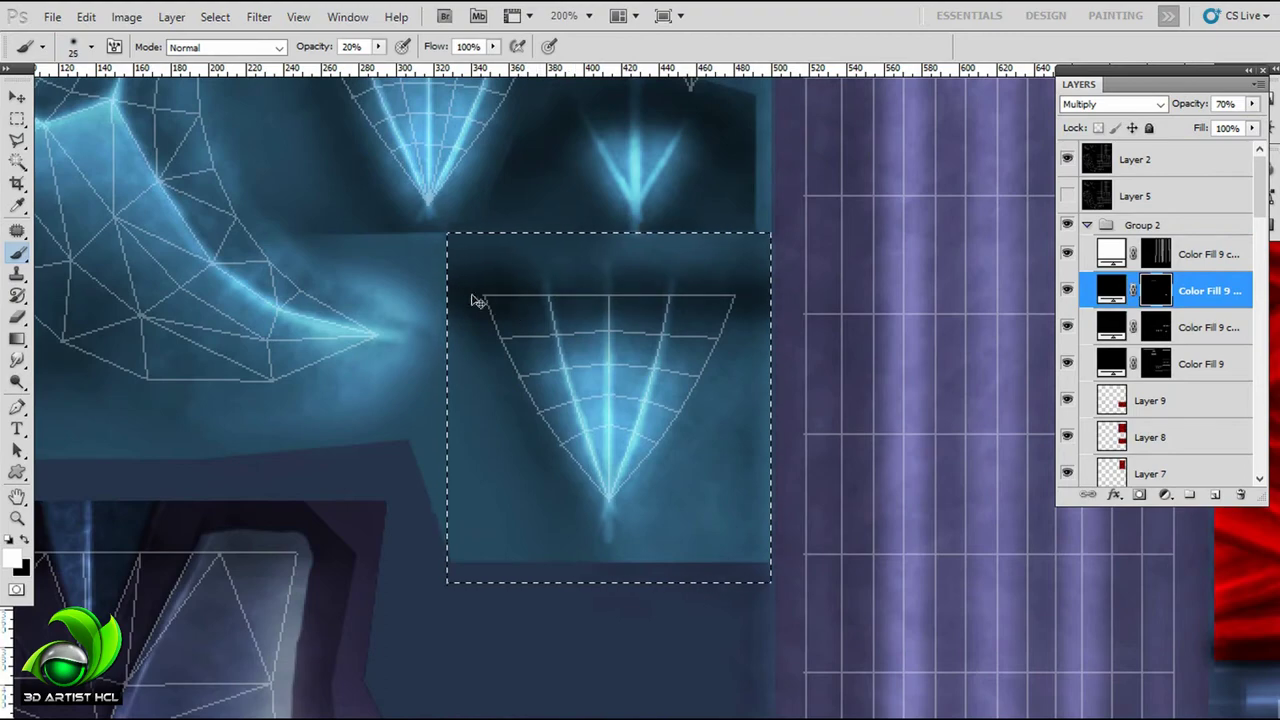
pyautogui.scroll(8, 730, 211)
pyautogui.hscroll(-8, 730, 211)
pyautogui.hscroll(5, 677, 234)
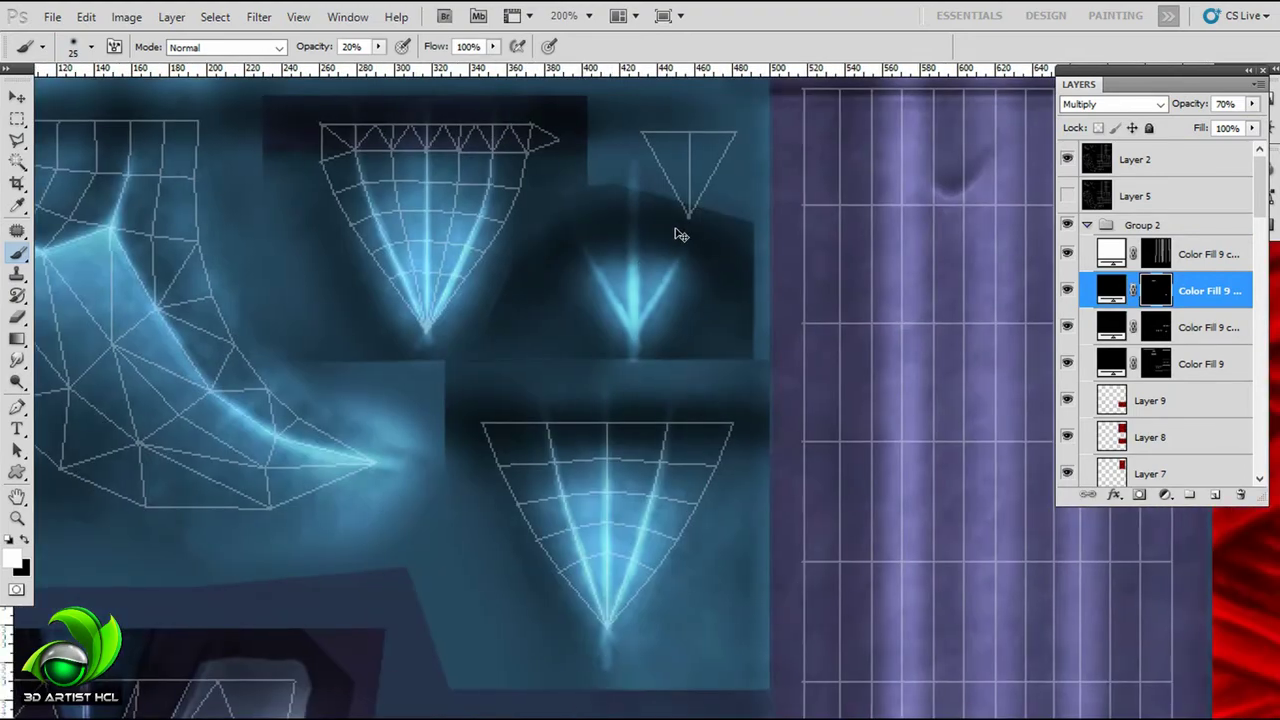
pyautogui.hscroll(-10, 357, 243)
pyautogui.hscroll(3, 723, 334)
pyautogui.click(1068, 159)
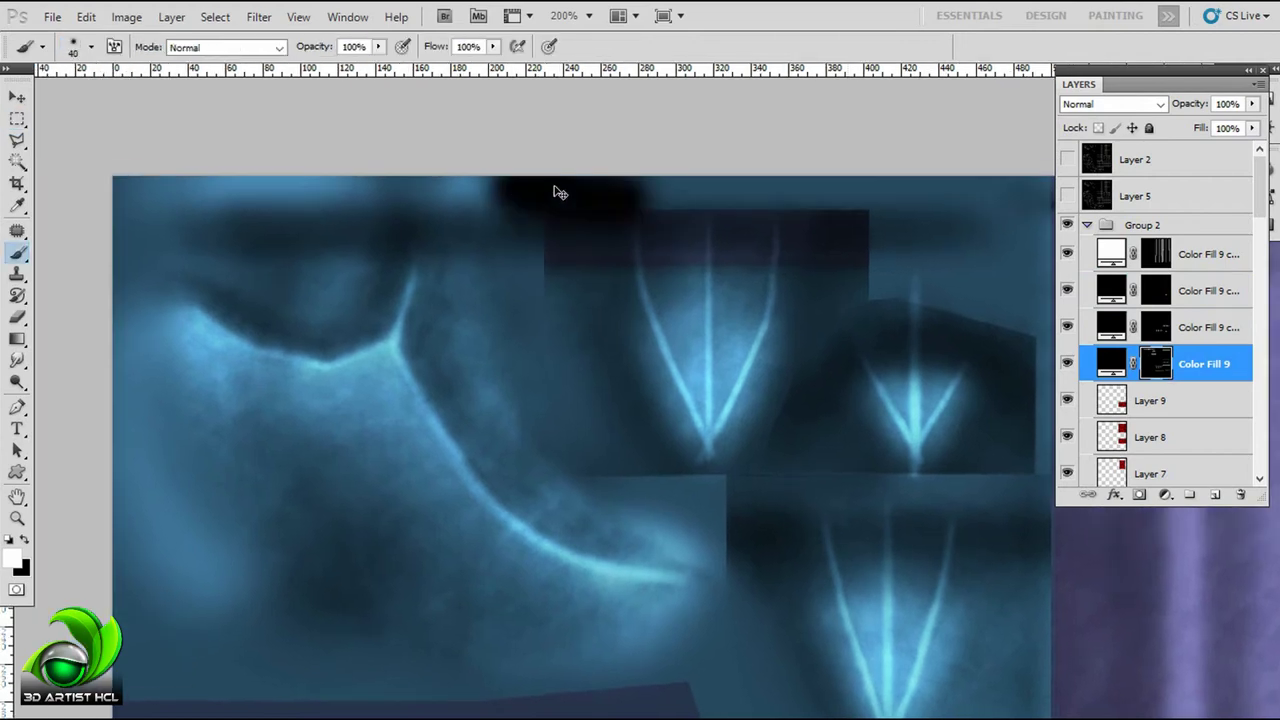
# Step: Make black the painting colour and toggle the ma shading layer to compare its effect
pyautogui.press('x')
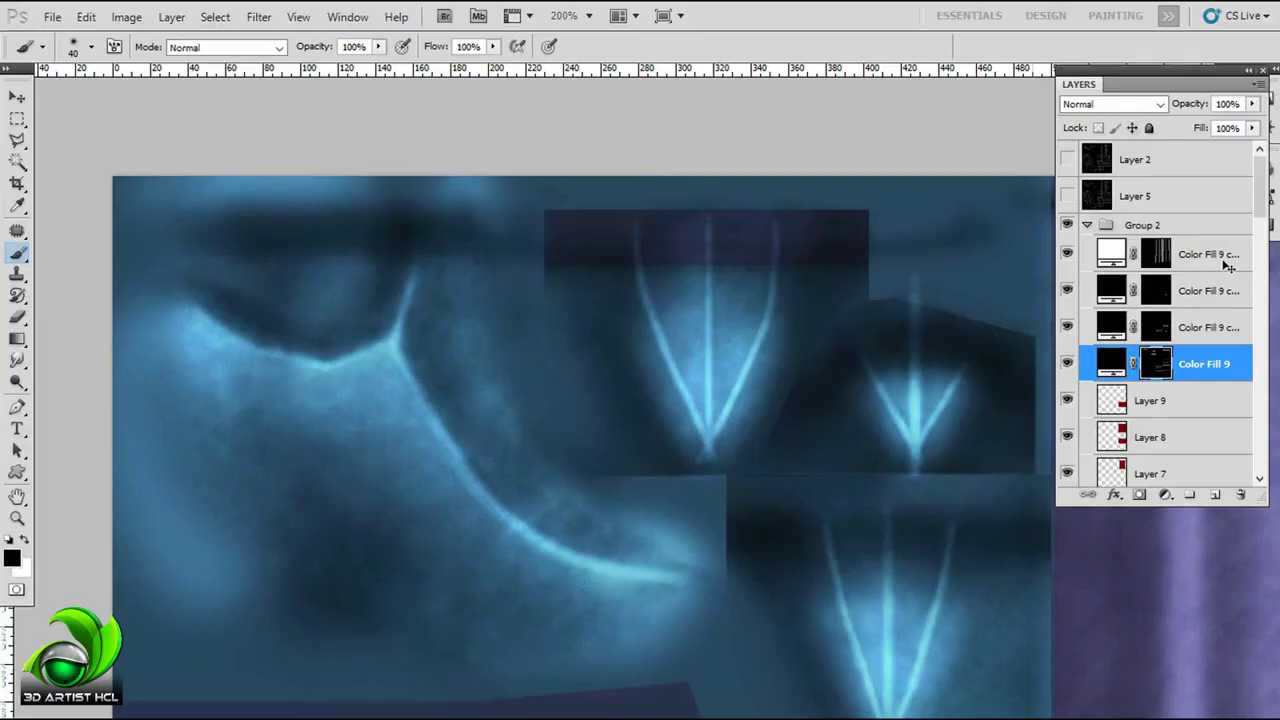
pyautogui.scroll(-3, 1075, 330)
pyautogui.scroll(-3, 1070, 400)
pyautogui.scroll(-3, 1070, 410)
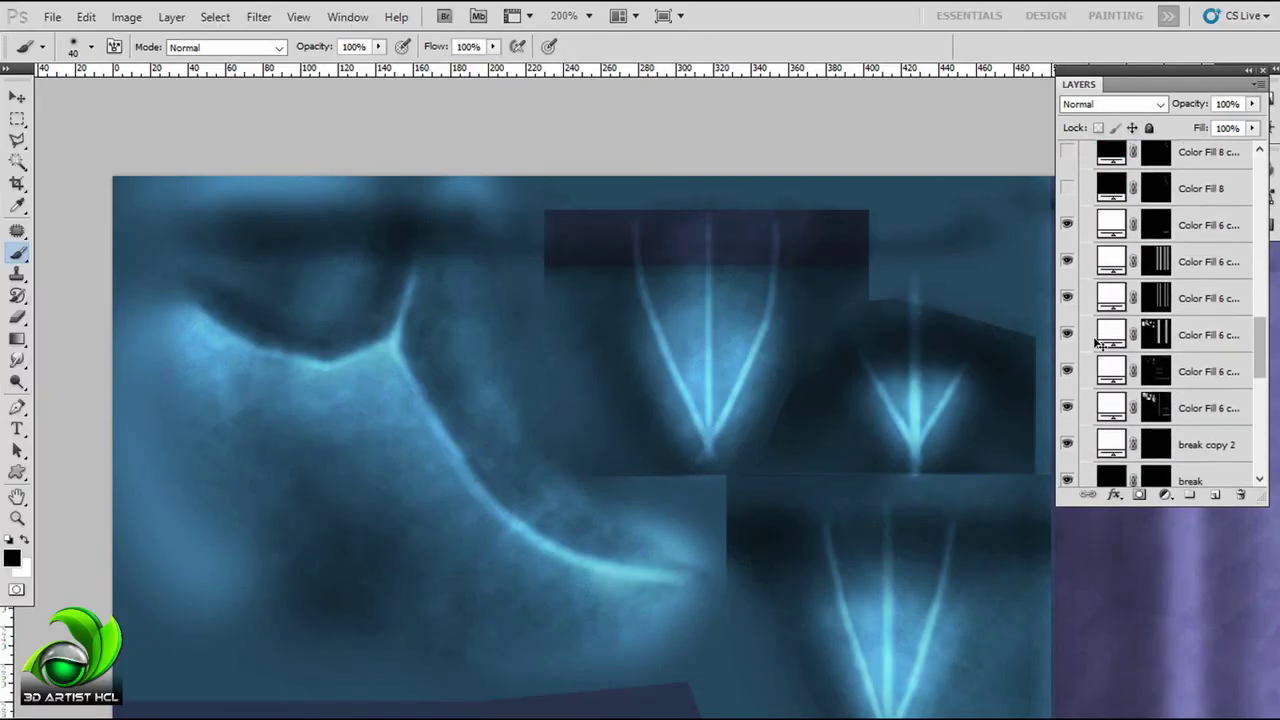
pyautogui.scroll(-3, 1073, 340)
pyautogui.click(1110, 466)
pyautogui.scroll(-3, 1075, 365)
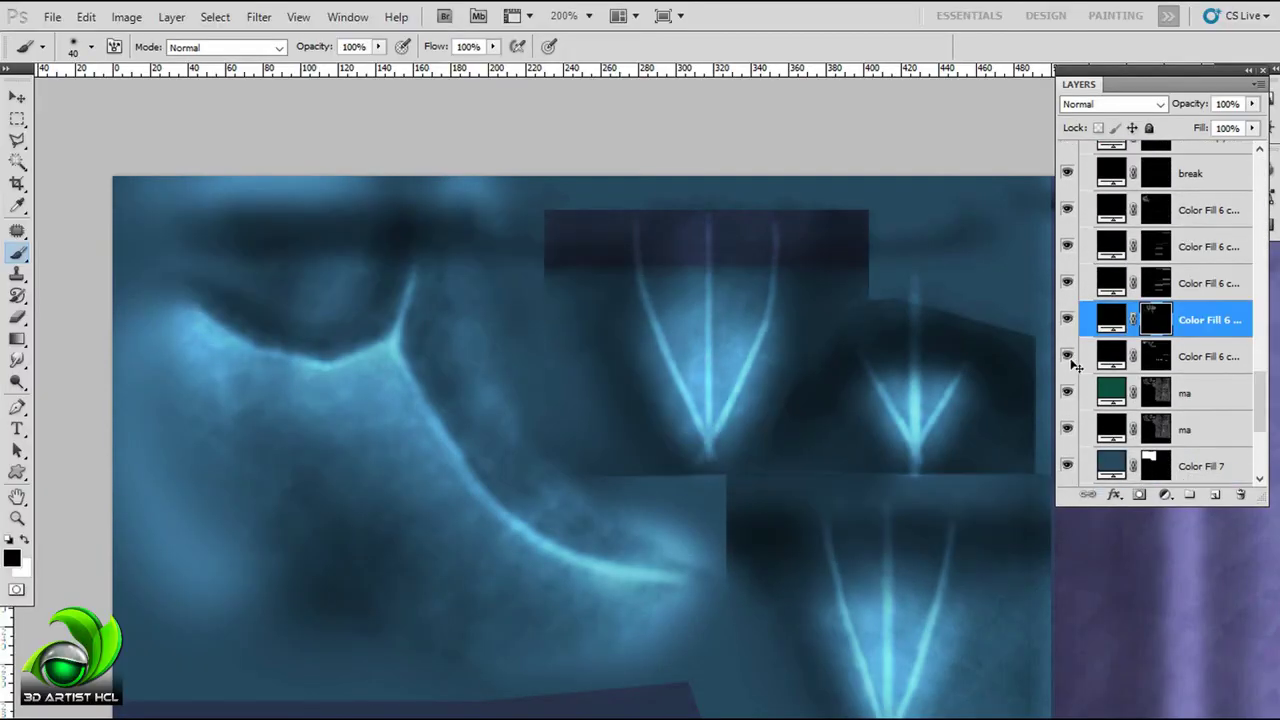
pyautogui.click(1067, 429)
pyautogui.click(1185, 429)
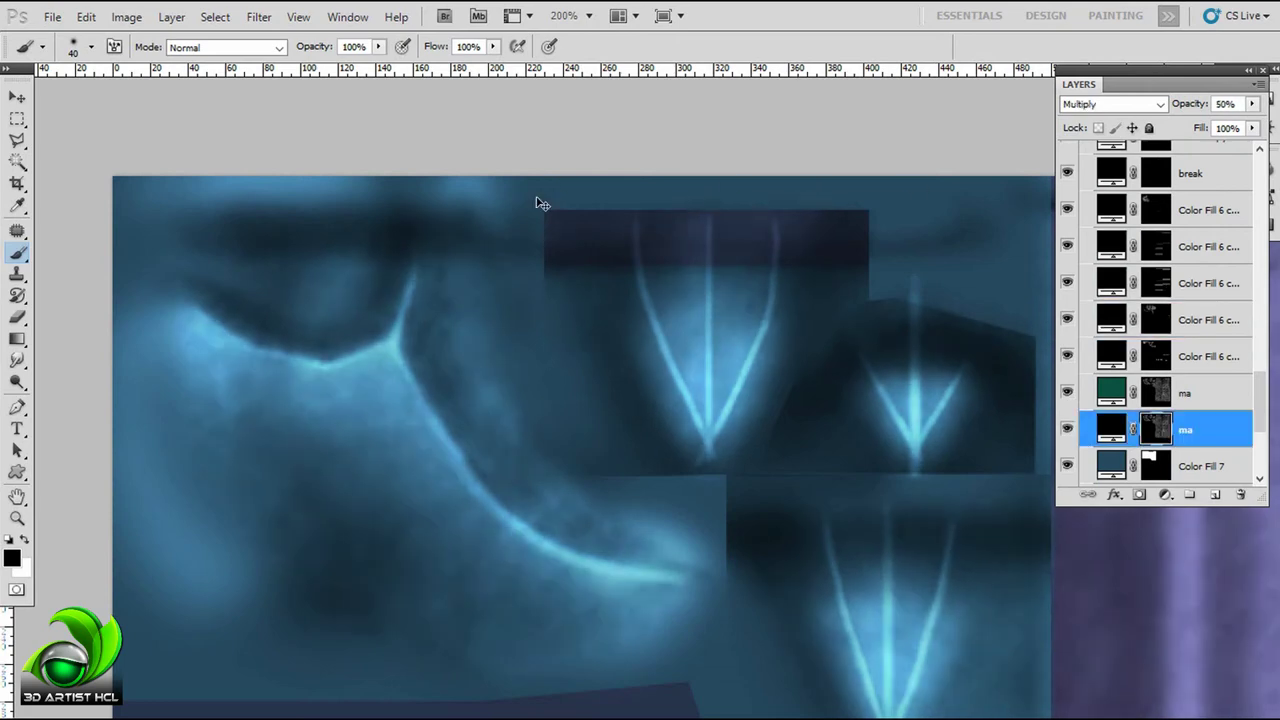
# Step: Check the background colour fill on the whole texture and select the Color Fill 7 layer
pyautogui.scroll(-5, 1120, 376)
pyautogui.click(1120, 374)
pyautogui.hotkey('alt', '[')
pyautogui.hotkey('ctrl', '-')
pyautogui.hotkey('ctrl', '-')
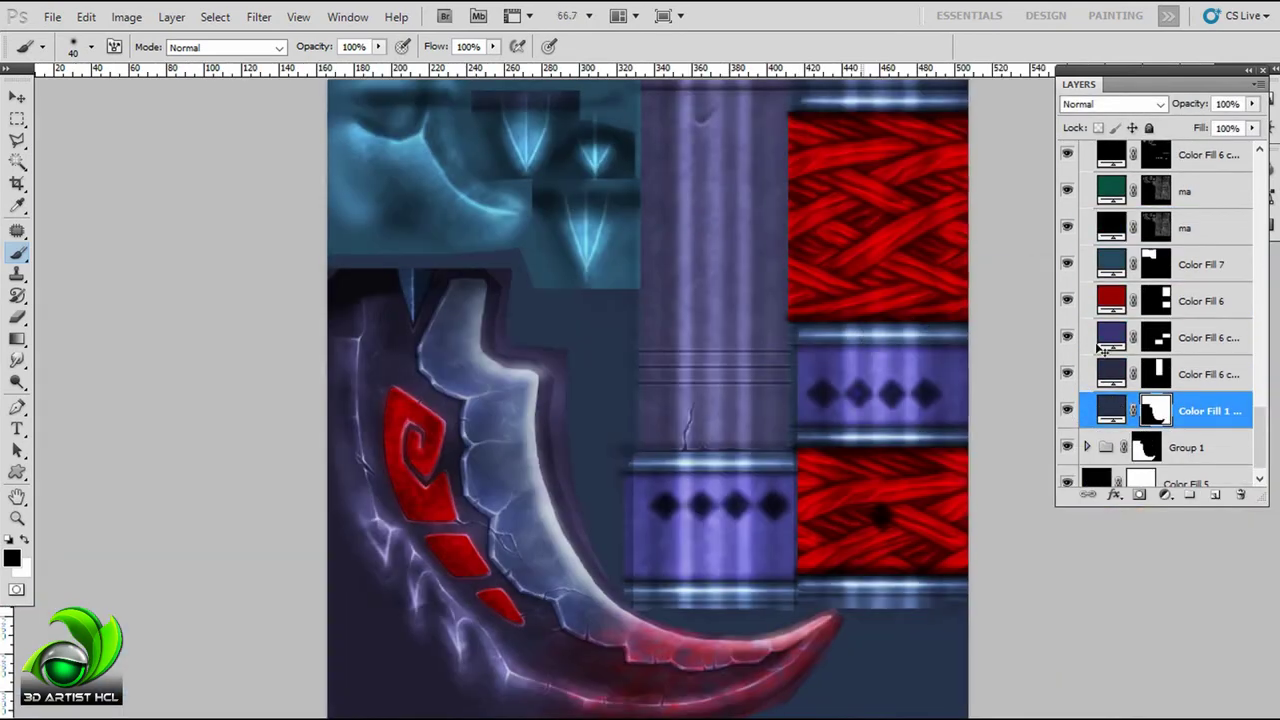
pyautogui.click(1067, 410)
pyautogui.click(1070, 412)
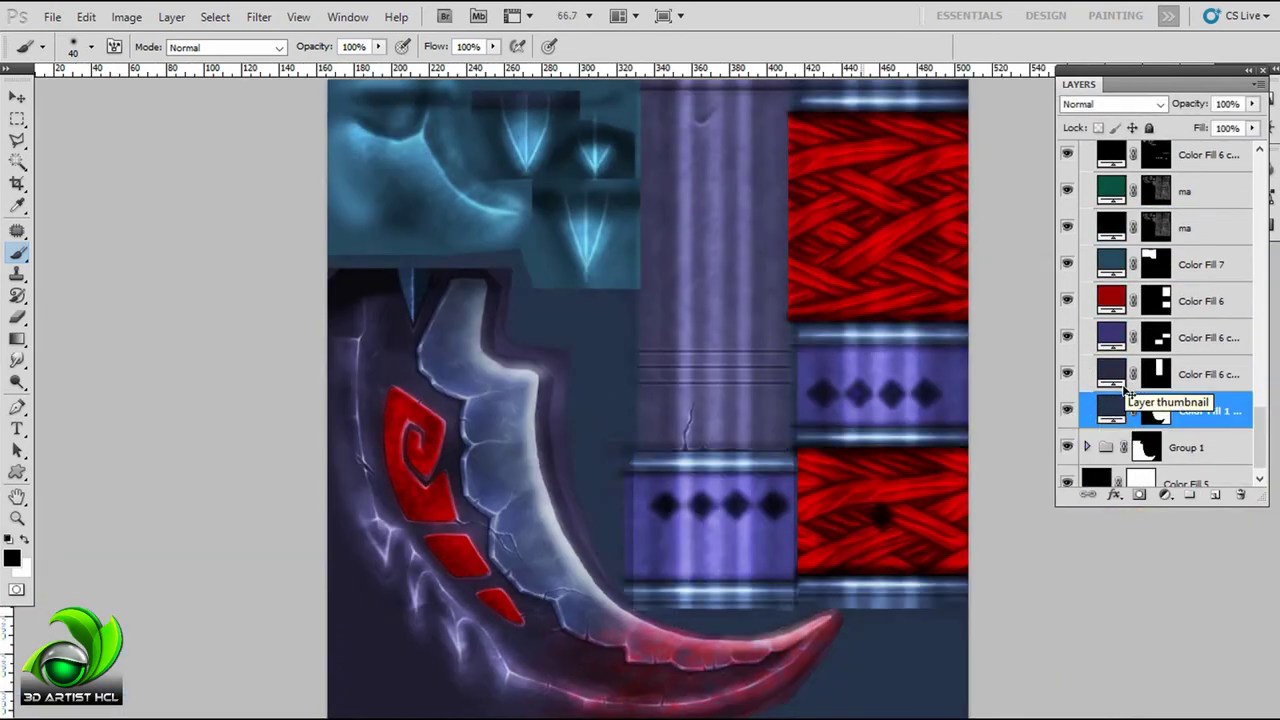
pyautogui.click(1085, 265)
pyautogui.hotkey('ctrl', '+')
pyautogui.hotkey('ctrl', '+')
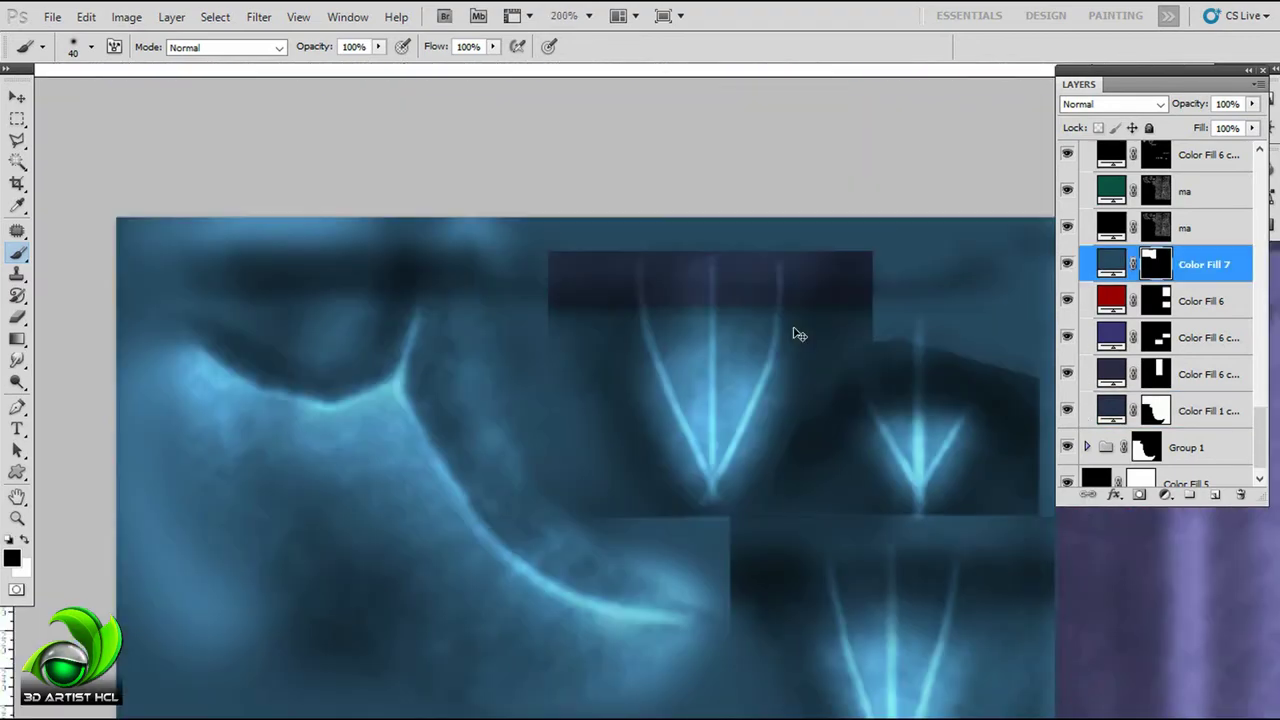
# Step: Marquee the top strip of the upper rune panel and paint it lighter with a small brush
pyautogui.press('m')
pyautogui.keyDown('alt'); pyautogui.click(1155, 264); pyautogui.keyUp('alt')
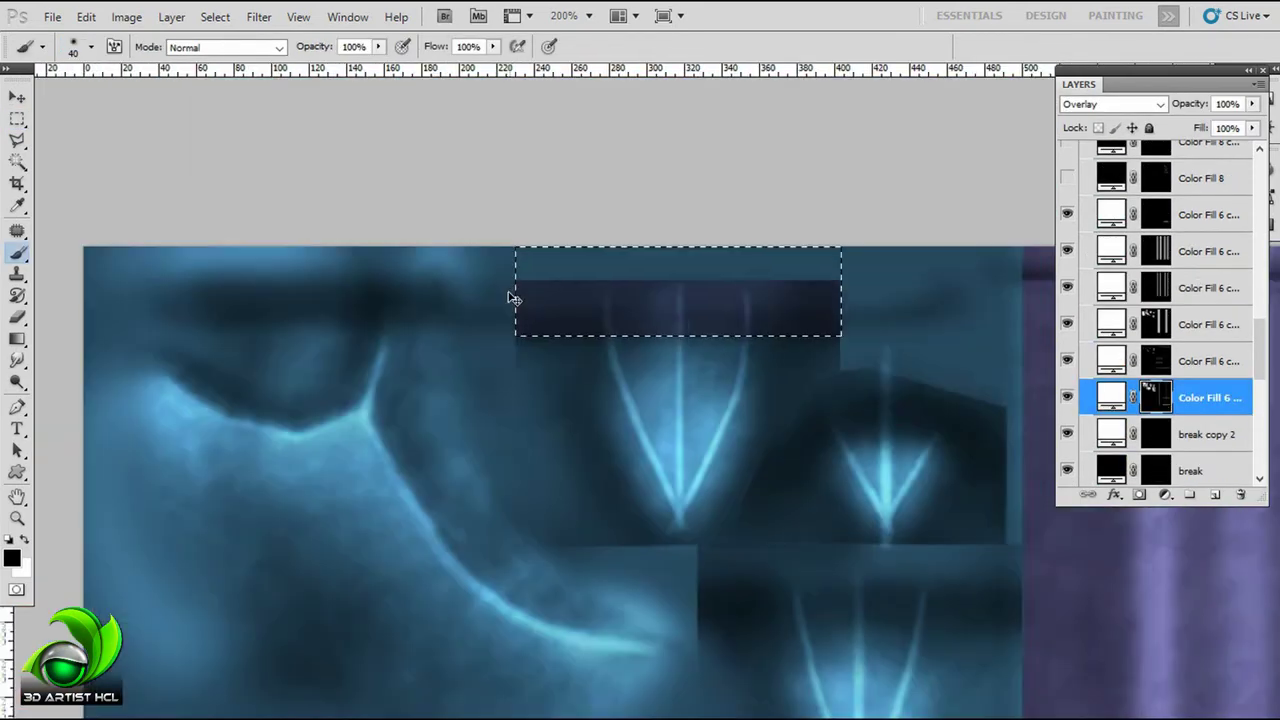
pyautogui.press('[')
pyautogui.press('[')
pyautogui.press('[')
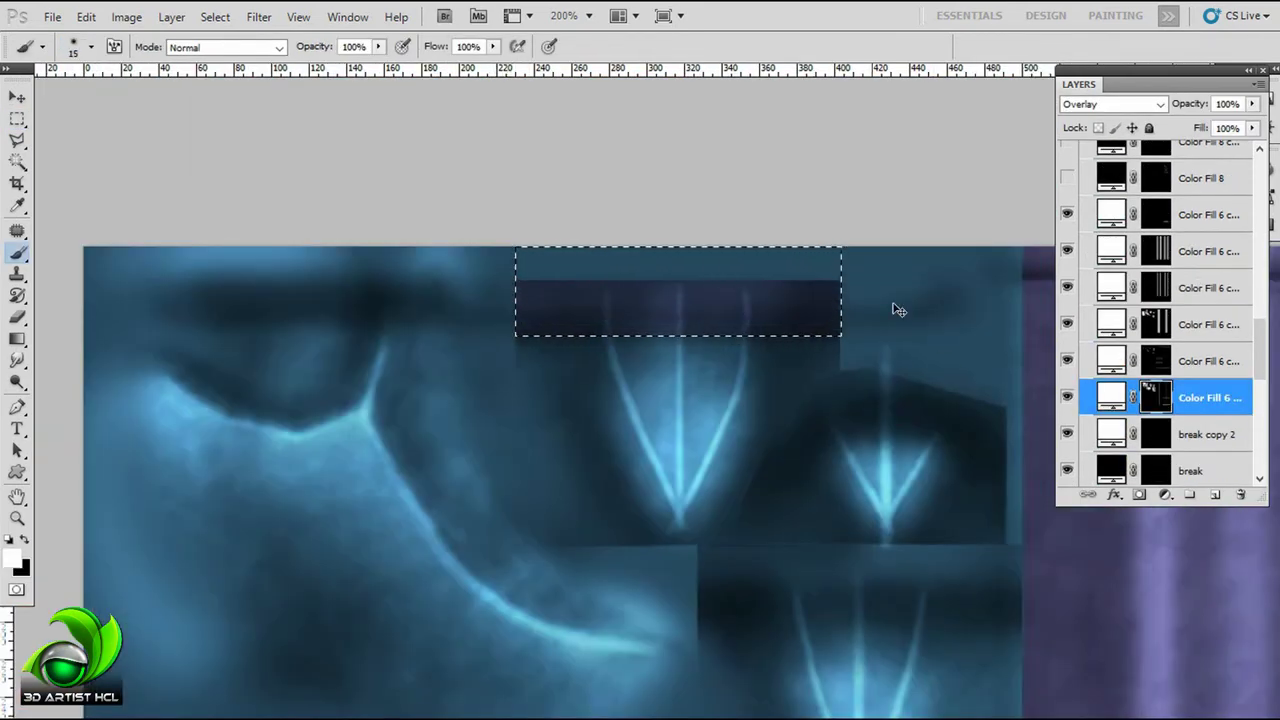
pyautogui.moveTo(508, 324)
pyautogui.mouseDown()
pyautogui.moveTo(549, 286)
pyautogui.moveTo(652, 314)
pyautogui.mouseUp()
pyautogui.scroll(3, 1110, 320)
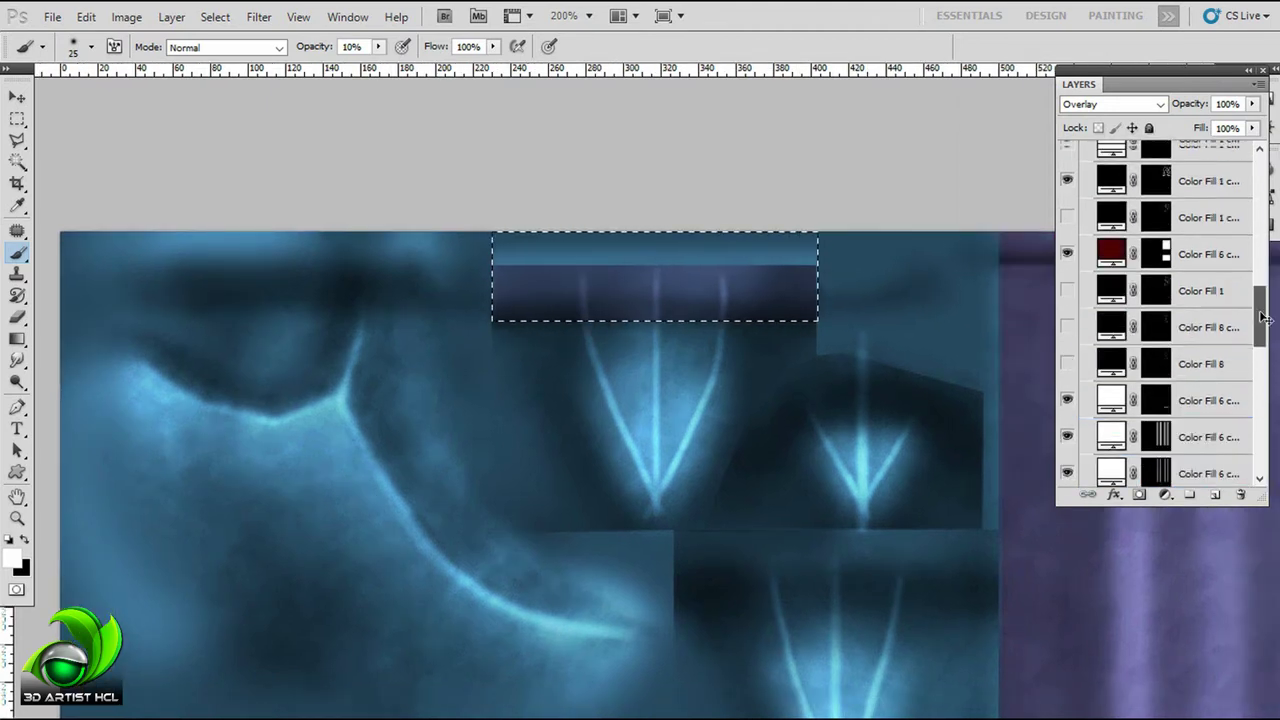
pyautogui.scroll(3, 1110, 320)
pyautogui.scroll(3, 1090, 290)
pyautogui.hotkey('ctrl', 'd')
pyautogui.keyDown('ctrl'); pyautogui.click(743, 337); pyautogui.keyUp('ctrl')
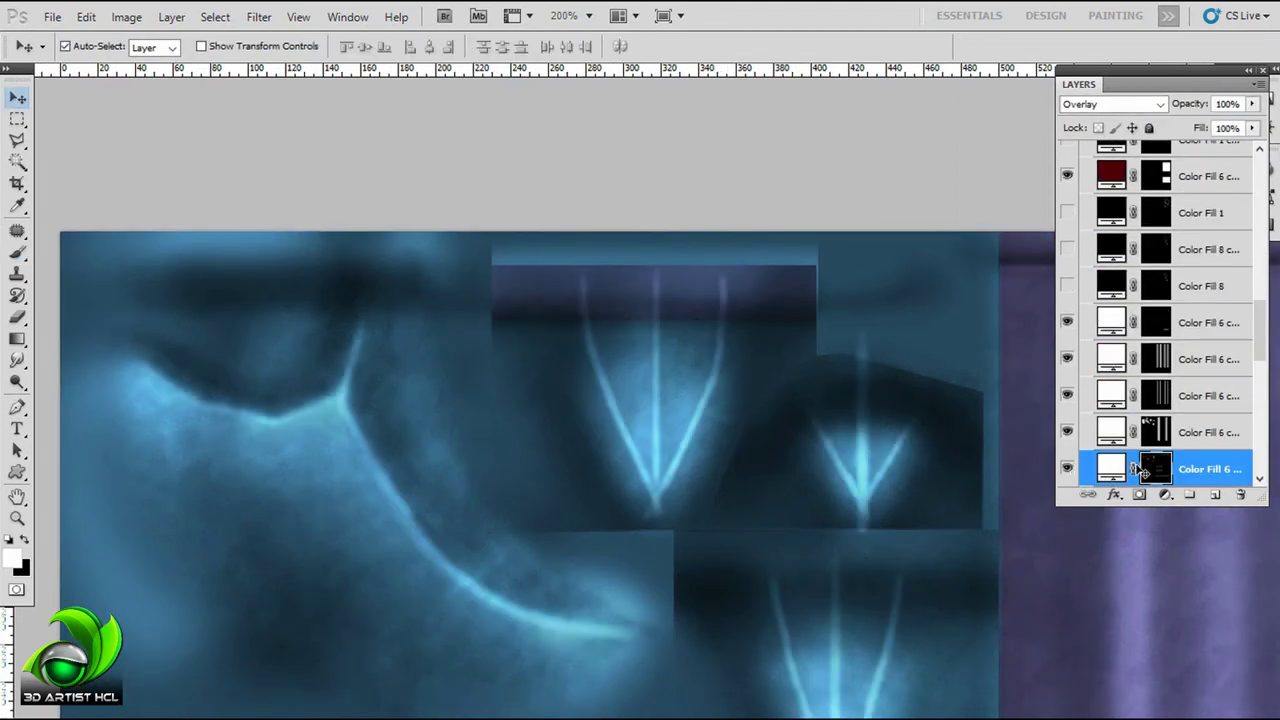
pyautogui.moveTo(662, 290); pyautogui.dragTo(686, 286)
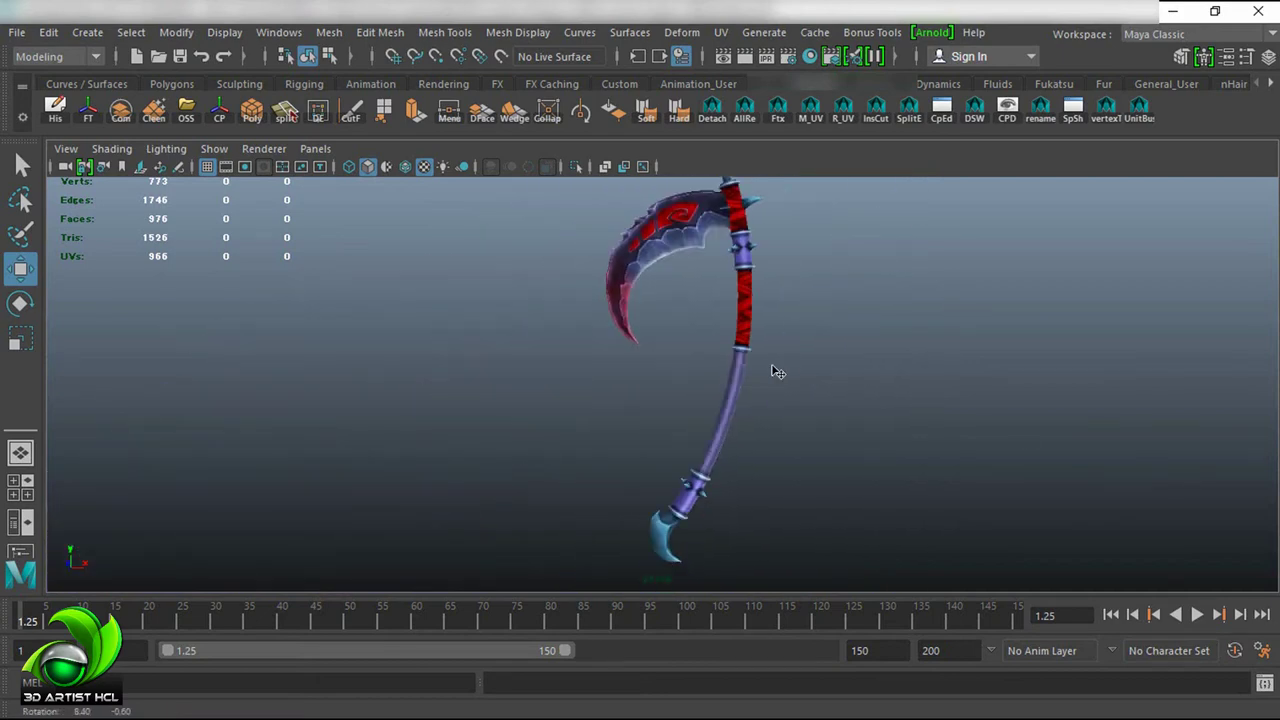
pyautogui.hotkey('ctrl', 'space')
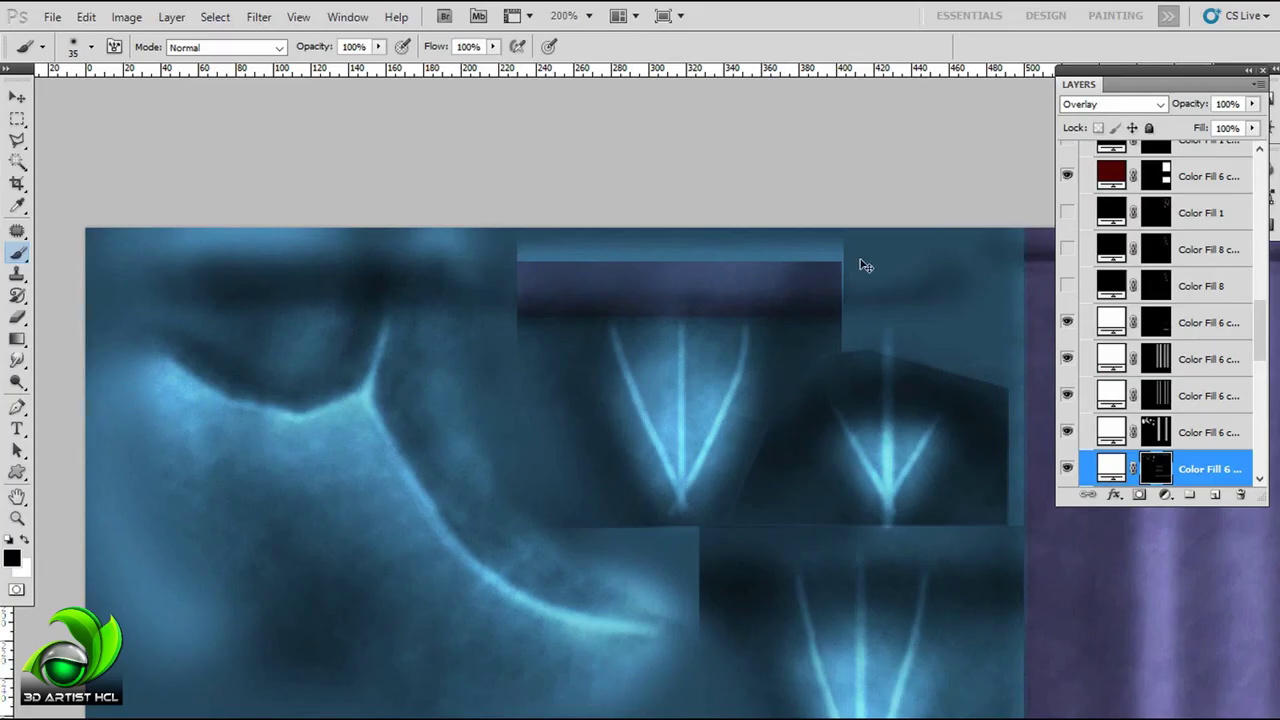
# Step: Swap colours, select the metal band below the red grip, and target the bottom Color Fill 6 layer
pyautogui.hotkey('alt', ']')
pyautogui.press('x')
pyautogui.hscroll(5, 737, 280)
pyautogui.scroll(-5, 763, 352)
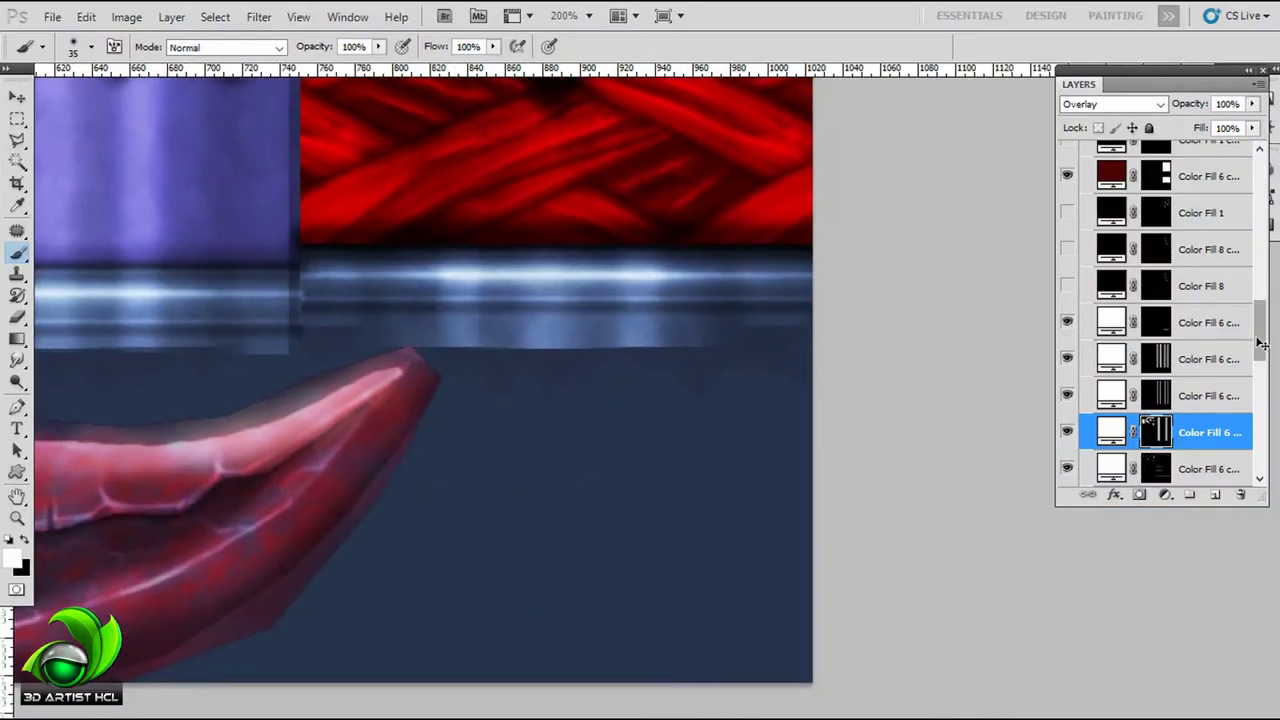
pyautogui.press('m')
pyautogui.moveTo(811, 238); pyautogui.dragTo(301, 355)
pyautogui.click(1180, 322)
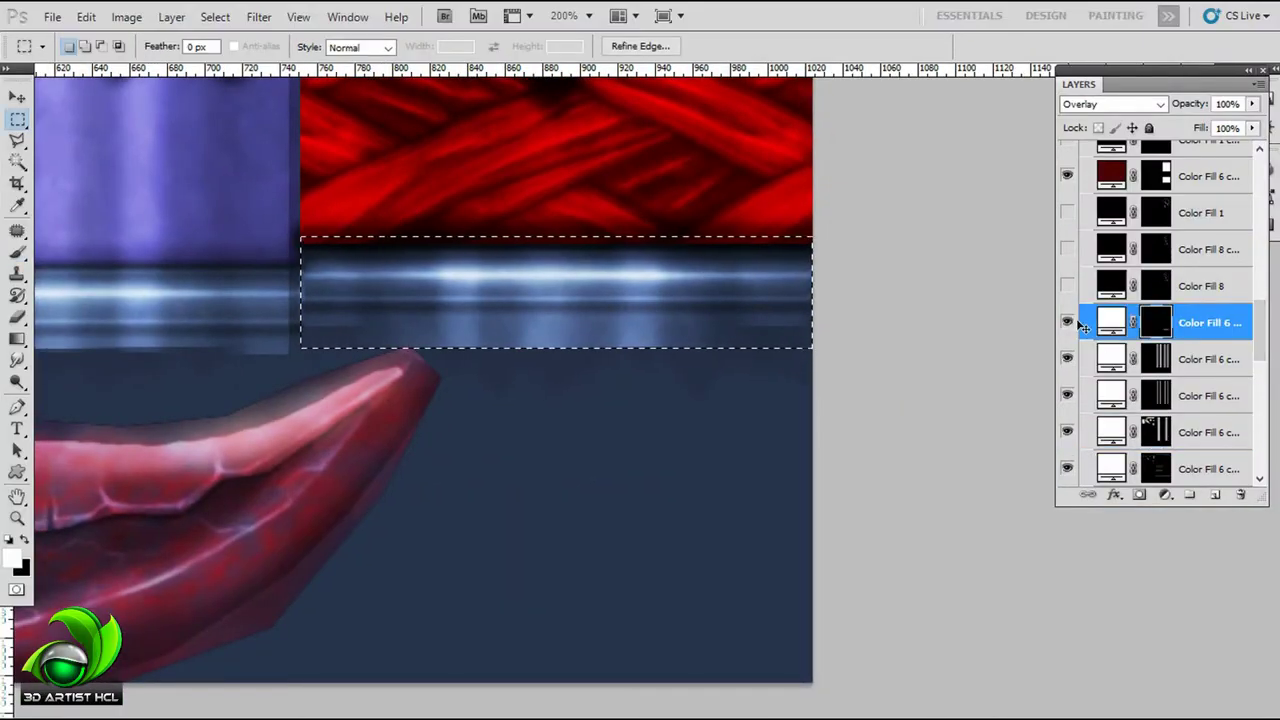
pyautogui.click(1074, 470)
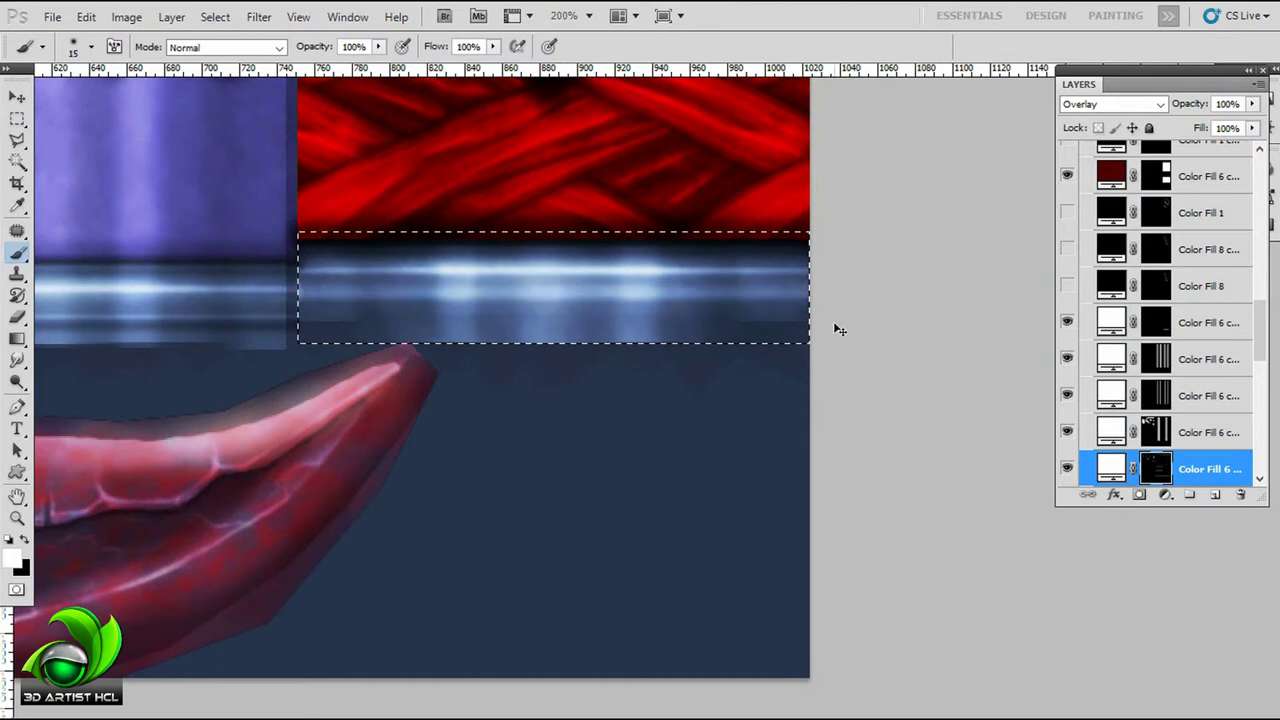
# Step: Step through the Color Fill 6 layers while zoomed in on the upper rune panel
pyautogui.scroll(10, 1073, 160)
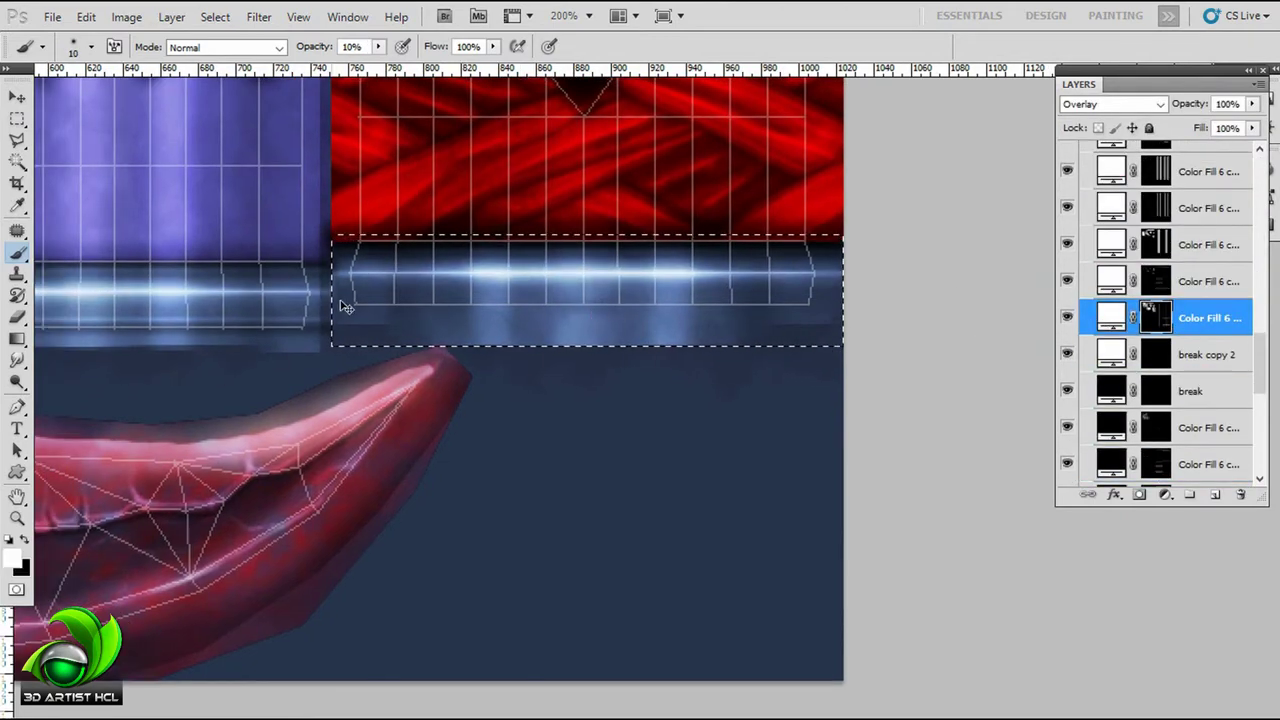
pyautogui.hotkey('alt', ']')
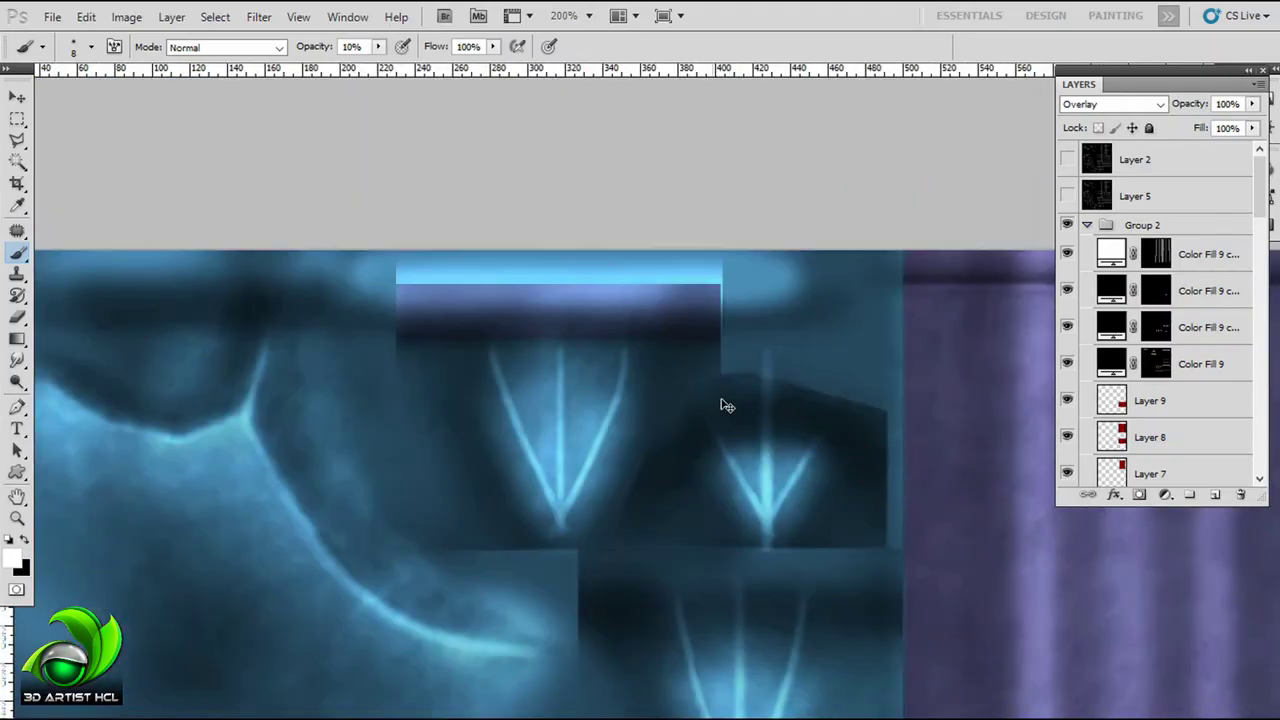
pyautogui.hotkey('alt', '[')
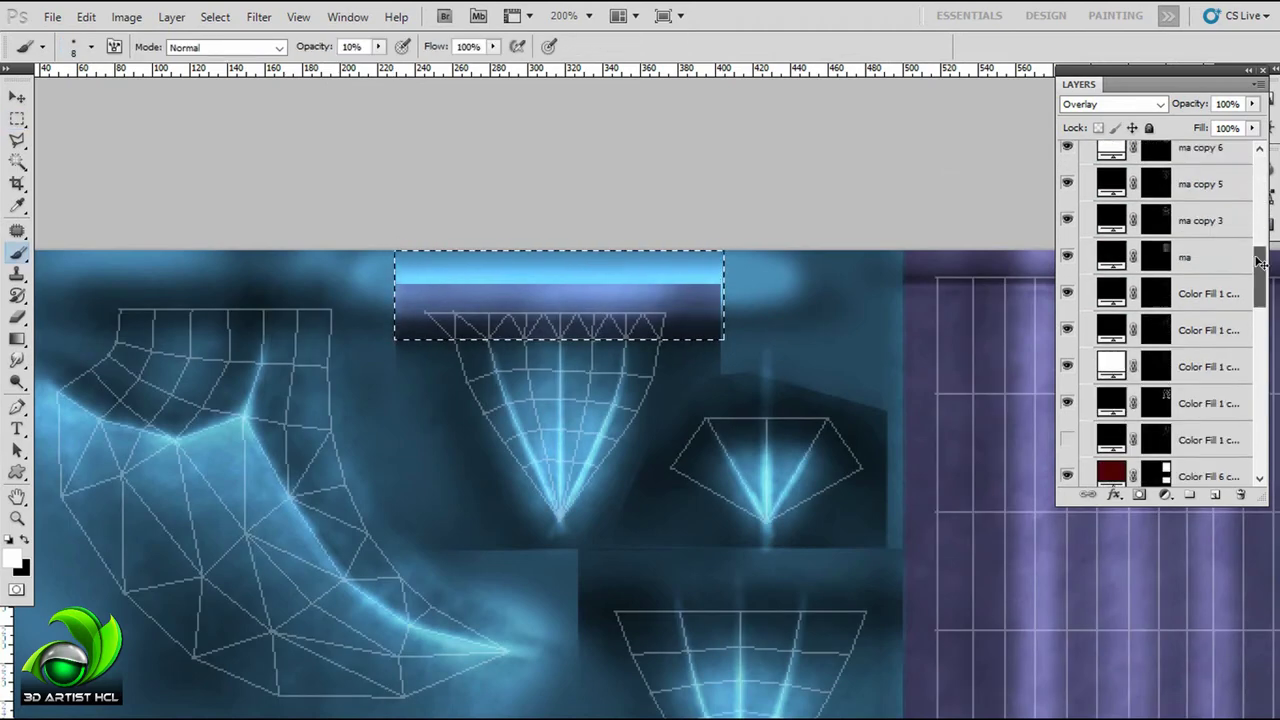
pyautogui.hotkey('ctrl', '+')
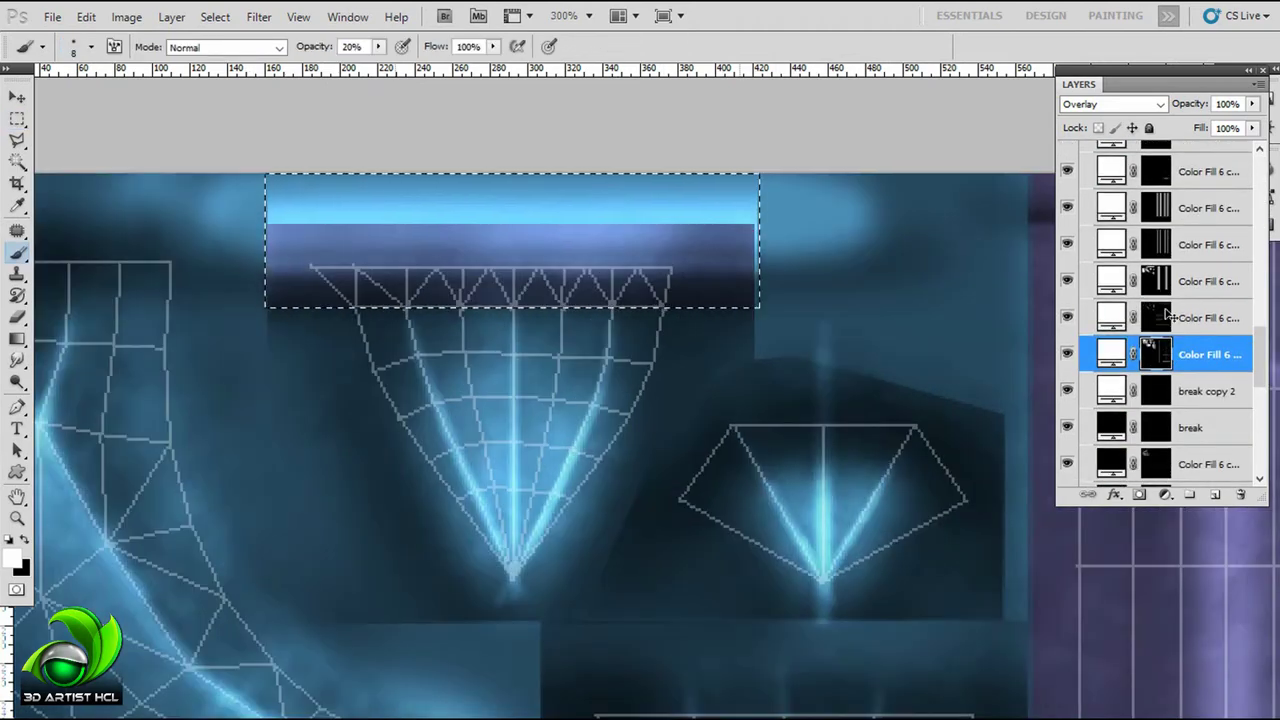
pyautogui.hotkey('alt', ']')
pyautogui.scroll(-3, 1247, 383)
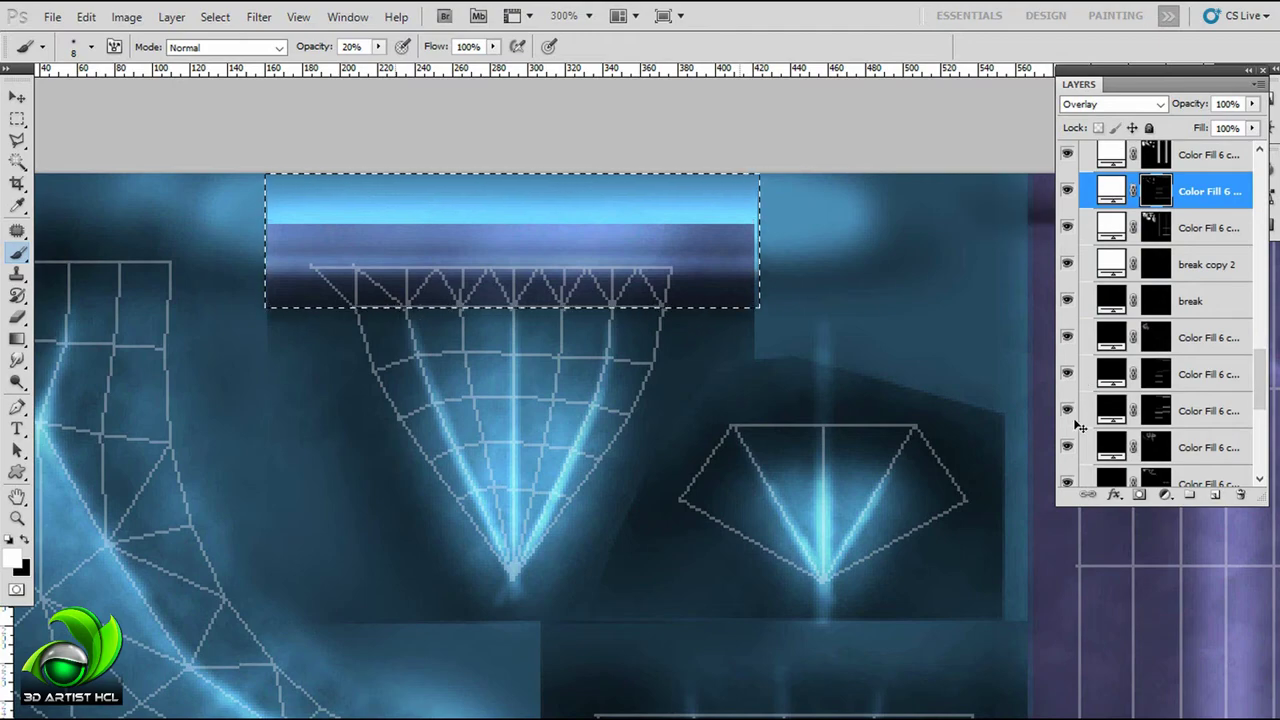
pyautogui.click(1082, 440)
# Step: Set brush opacity to 50%, hide the Layer 2 and Layer 5 overlays, and show the Layer 10 wireframe
pyautogui.press('5')
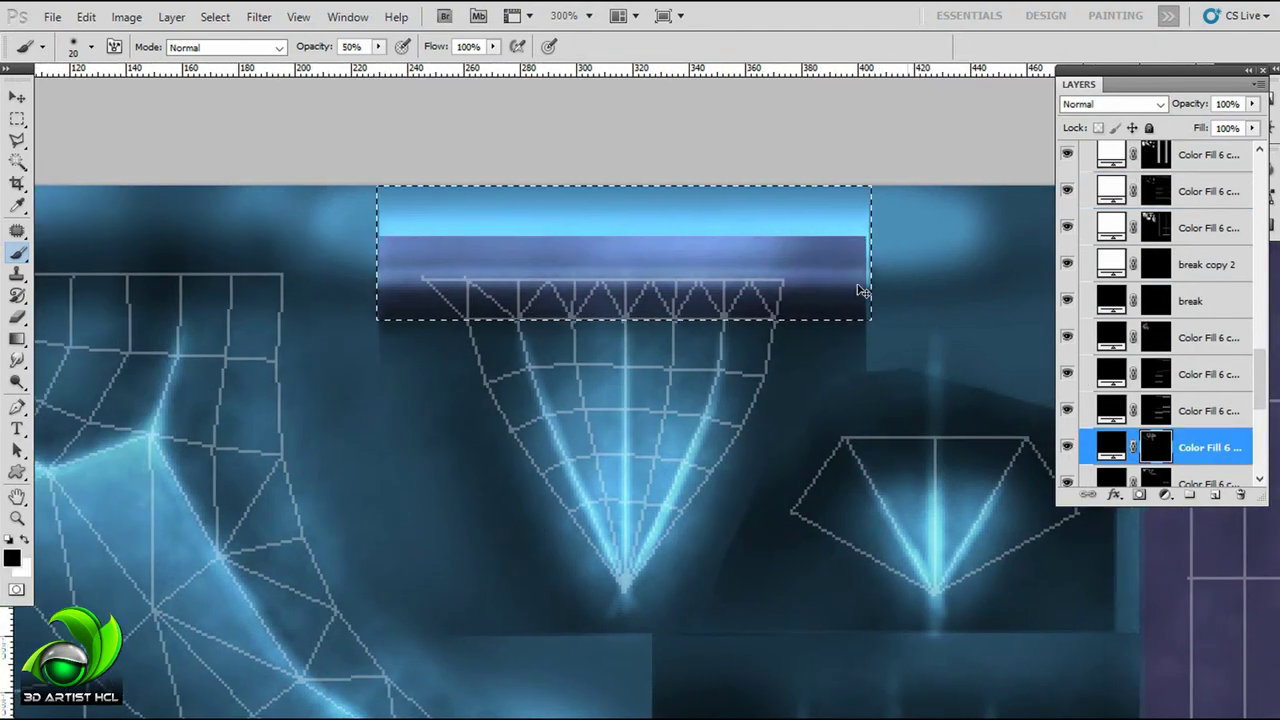
pyautogui.hotkey('alt', '[')
pyautogui.hotkey('alt', '[')
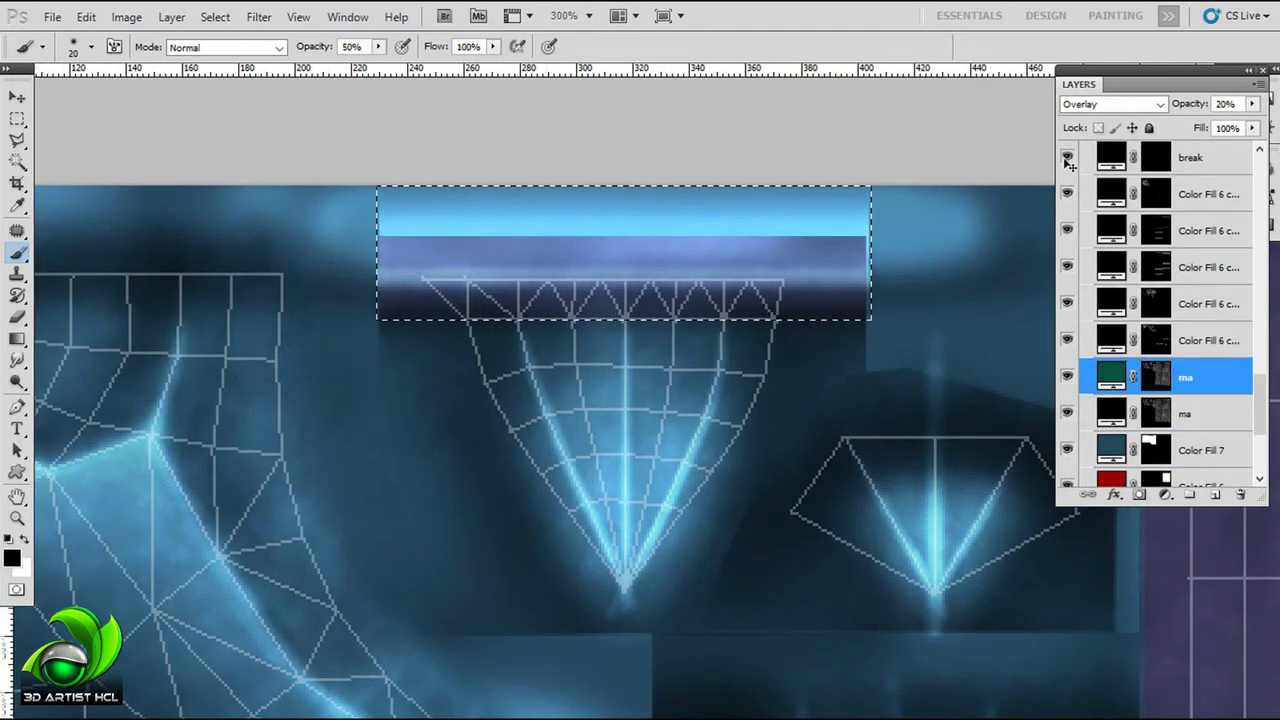
pyautogui.scroll(10, 1069, 160)
pyautogui.moveTo(1067, 159); pyautogui.dragTo(1057, 183)
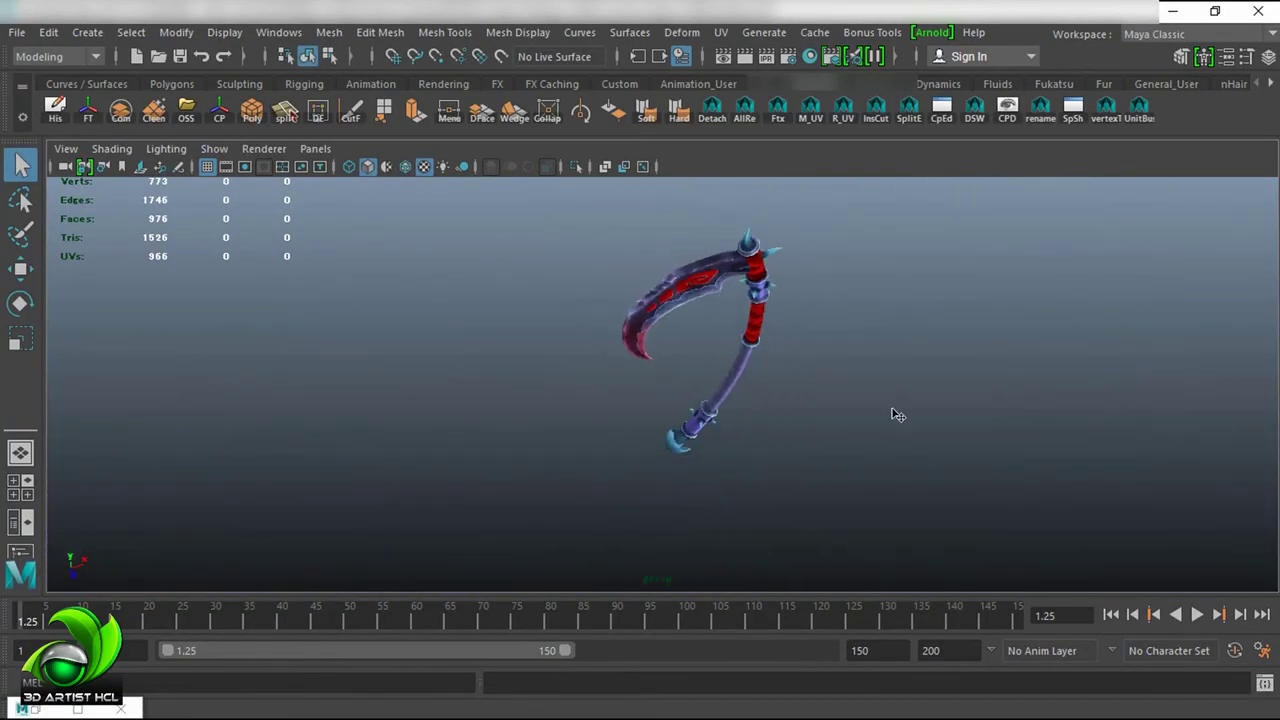
pyautogui.hotkey('ctrl', 'space')
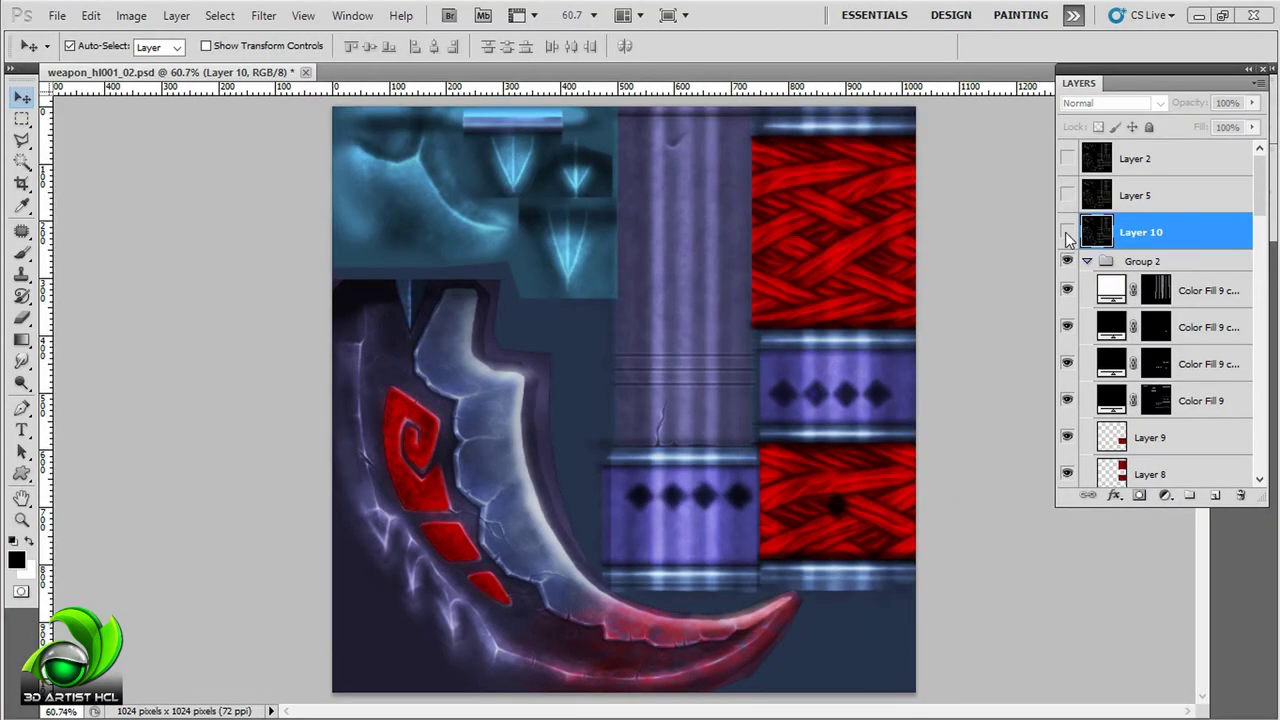
pyautogui.click(1067, 232)
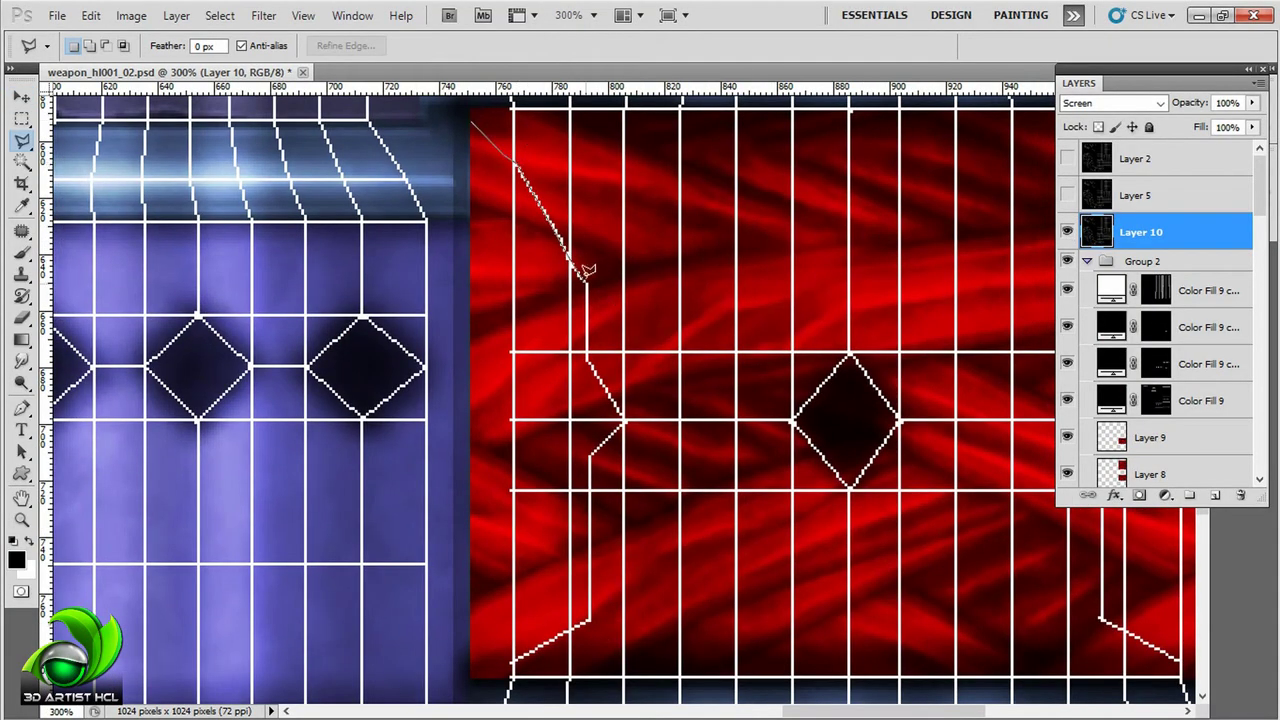
# Step: Trace a polygonal lasso outline around the red grip's side edge
pyautogui.scroll(-3, 586, 272)
pyautogui.click(611, 286)
pyautogui.click(577, 323)
pyautogui.click(577, 477)
pyautogui.scroll(-1, 560, 460)
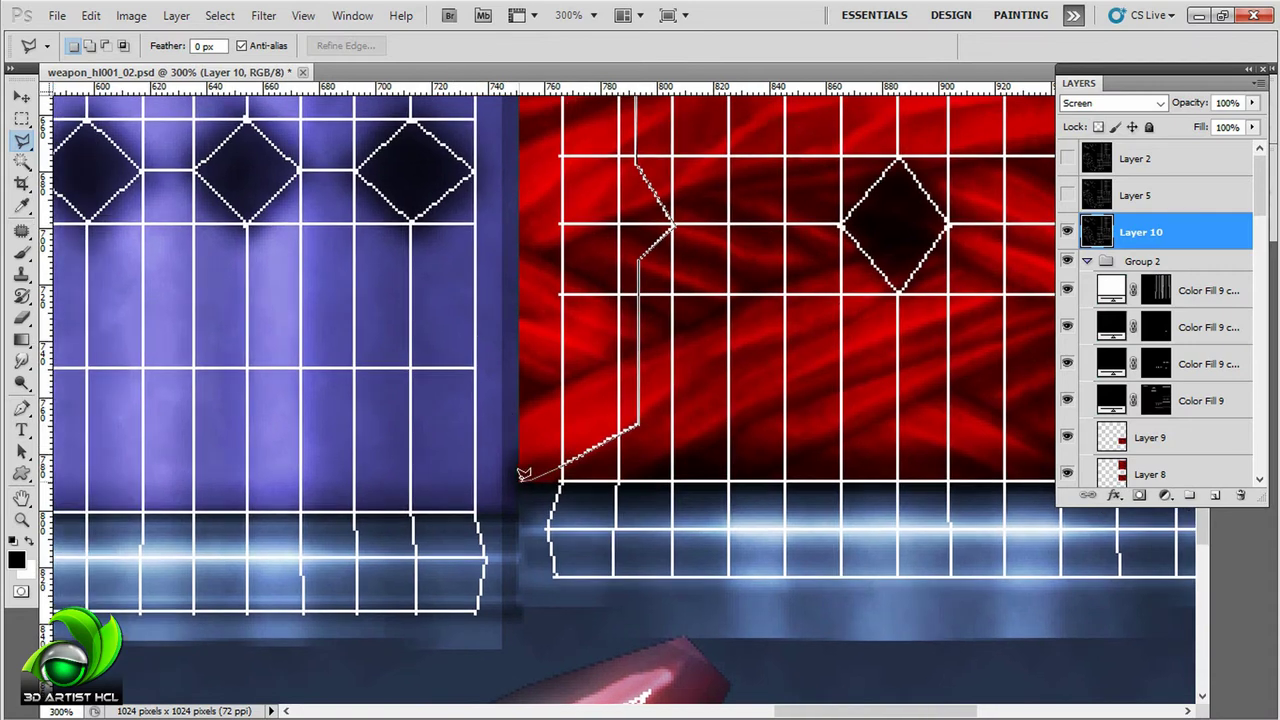
pyautogui.doubleClick(522, 473)
pyautogui.scroll(2, 563, 137)
pyautogui.hscroll(5, 787, 180)
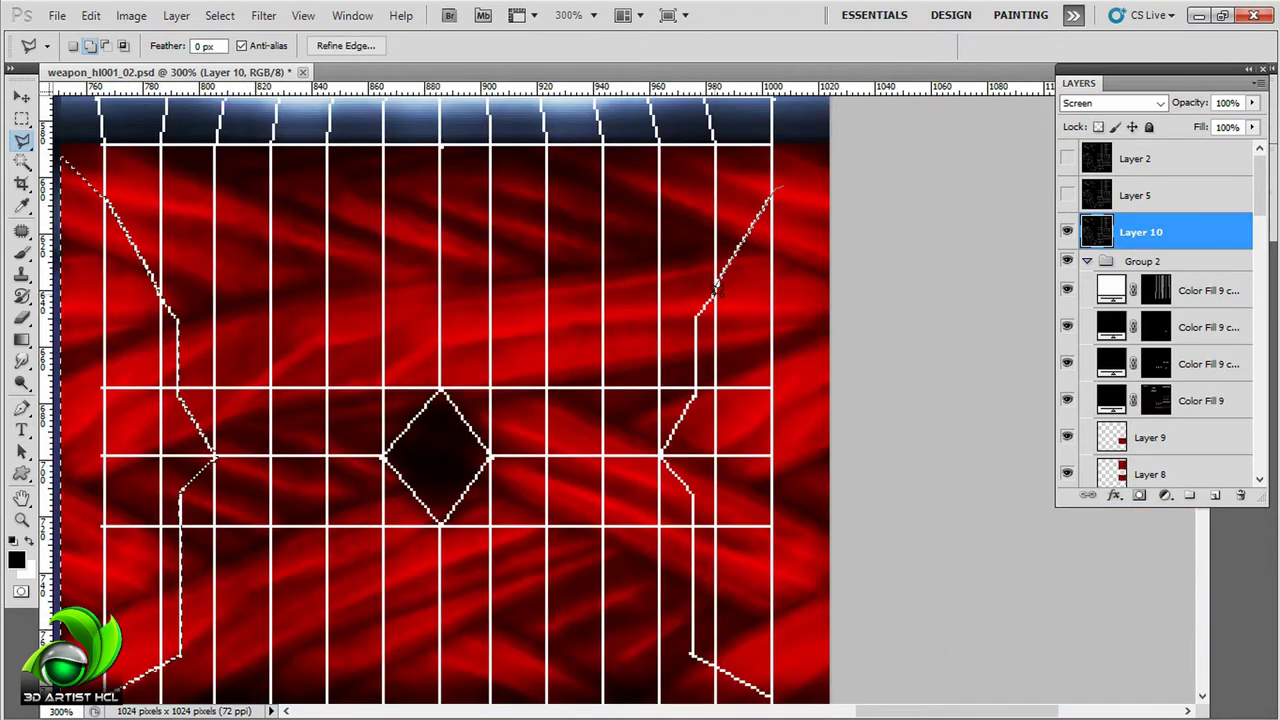
pyautogui.scroll(-1, 440, 400)
pyautogui.scroll(-1, 440, 400)
pyautogui.hscroll(1, 440, 400)
pyautogui.scroll(-1, 440, 400)
pyautogui.hscroll(1, 440, 400)
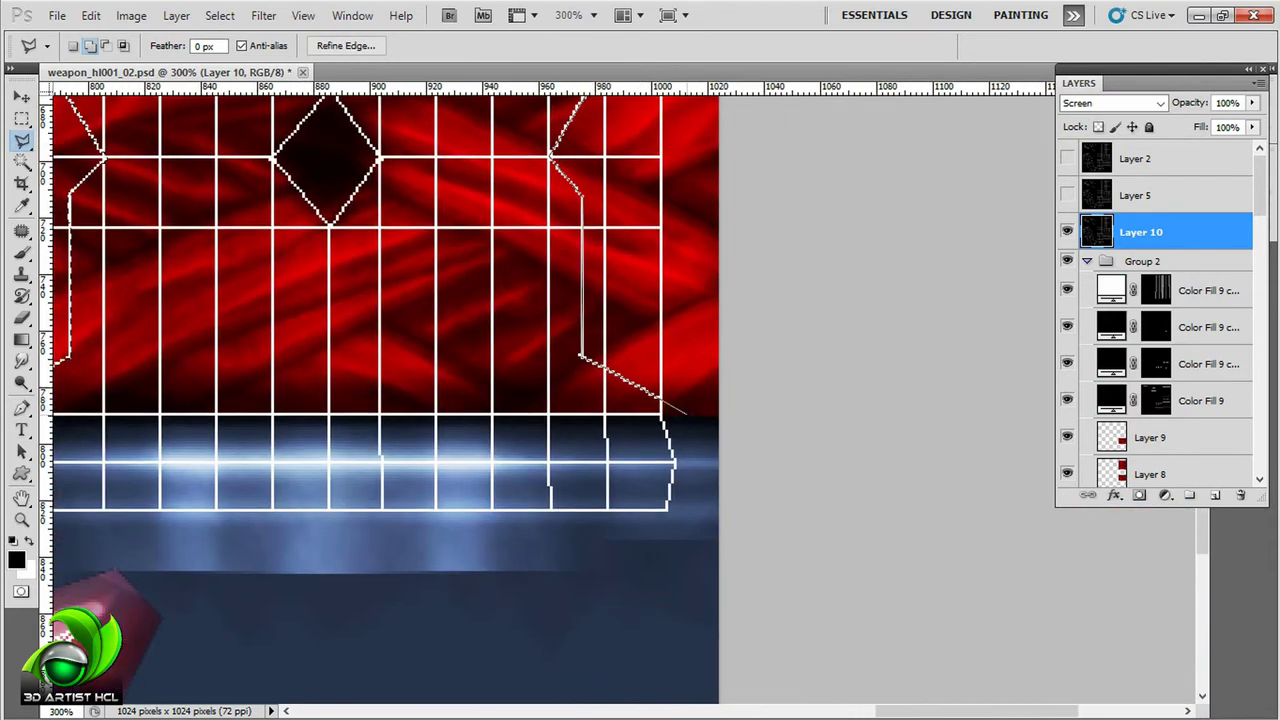
pyautogui.scroll(3, 748, 393)
pyautogui.hotkey('ctrl', '-')
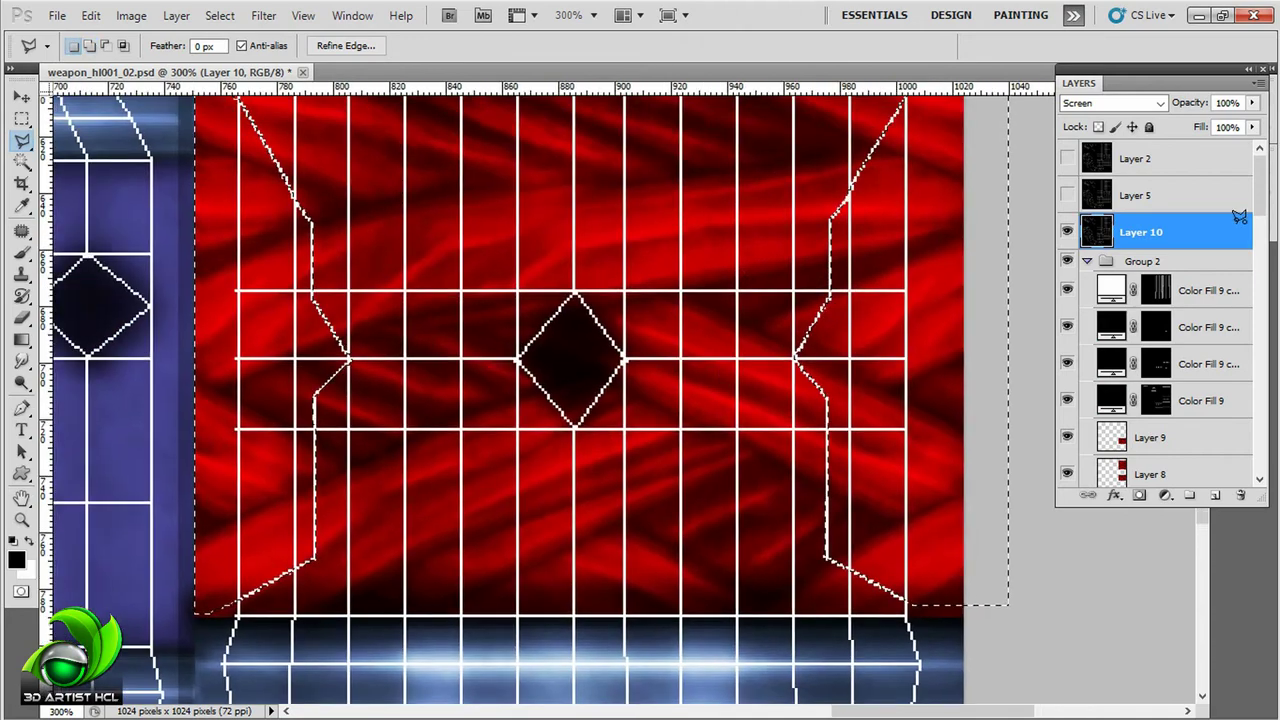
pyautogui.scroll(-2, 1160, 300)
# Step: Expand the selection by 5 pixels on the grip's shadow fill layer
pyautogui.click(1200, 216)
pyautogui.click(263, 15)
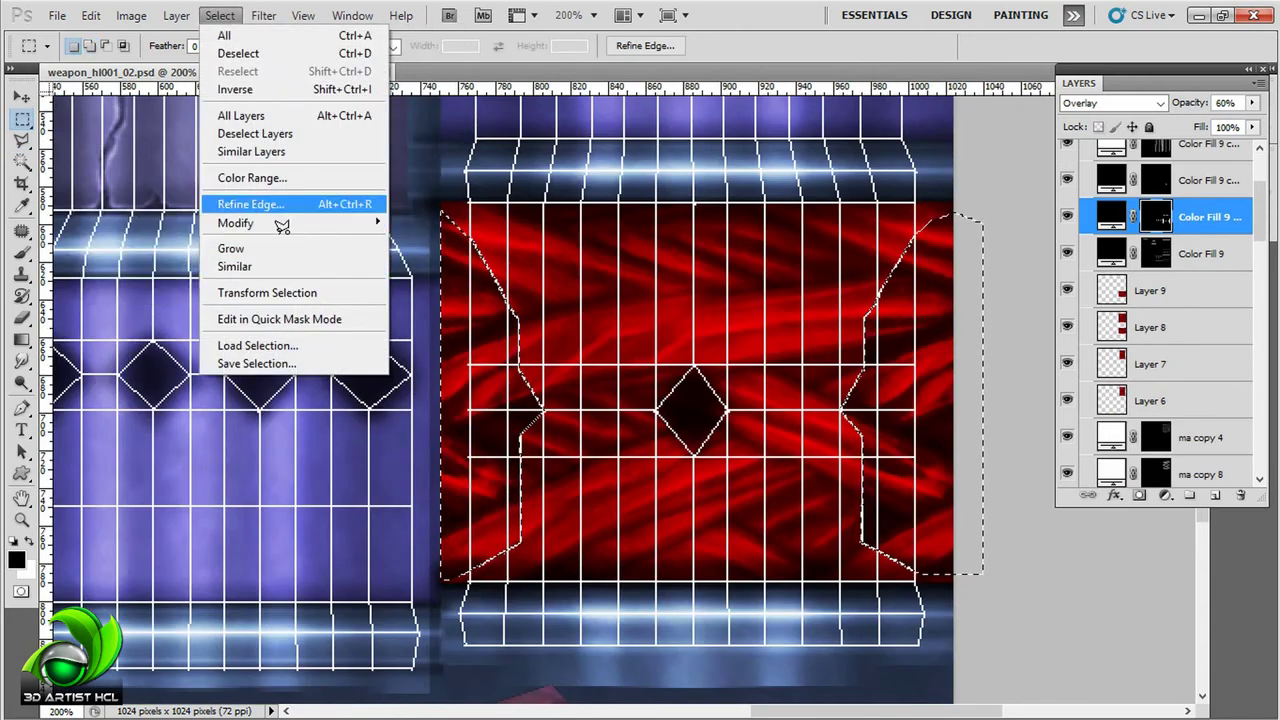
pyautogui.moveTo(236, 223)
pyautogui.click(110, 257)
pyautogui.write('5')
pyautogui.press('Return')
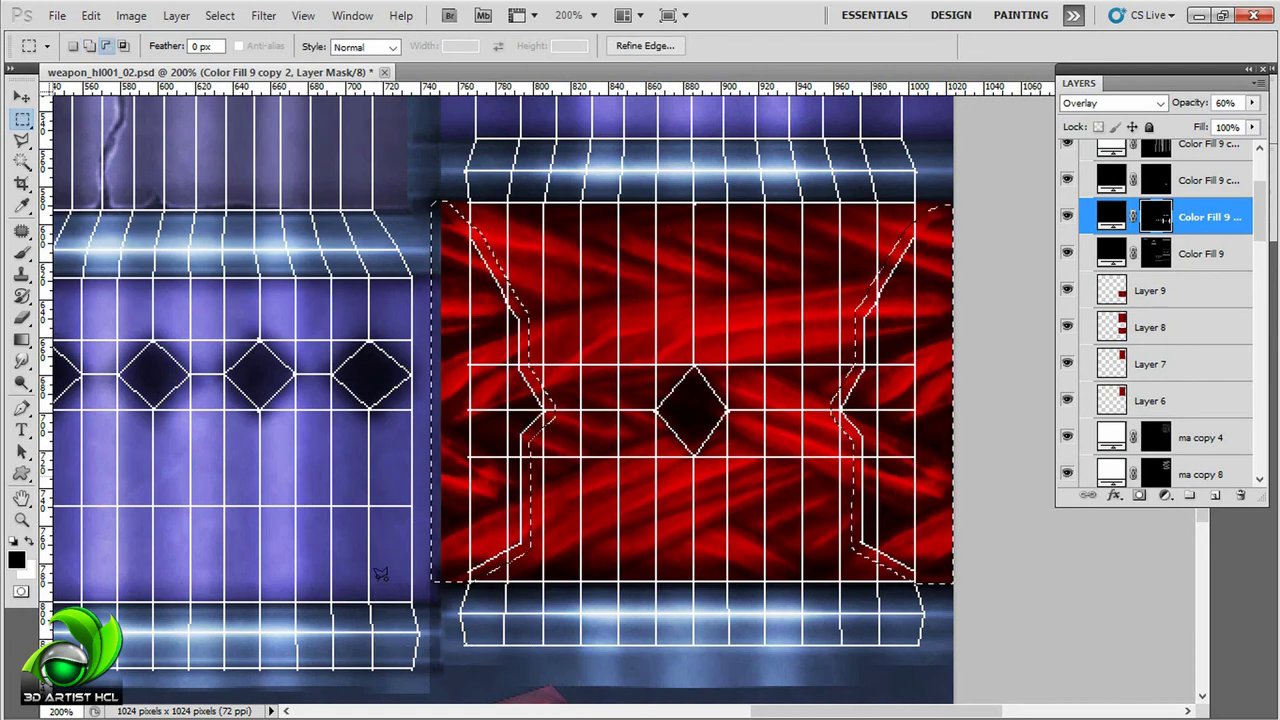
pyautogui.hscroll(2, 381, 574)
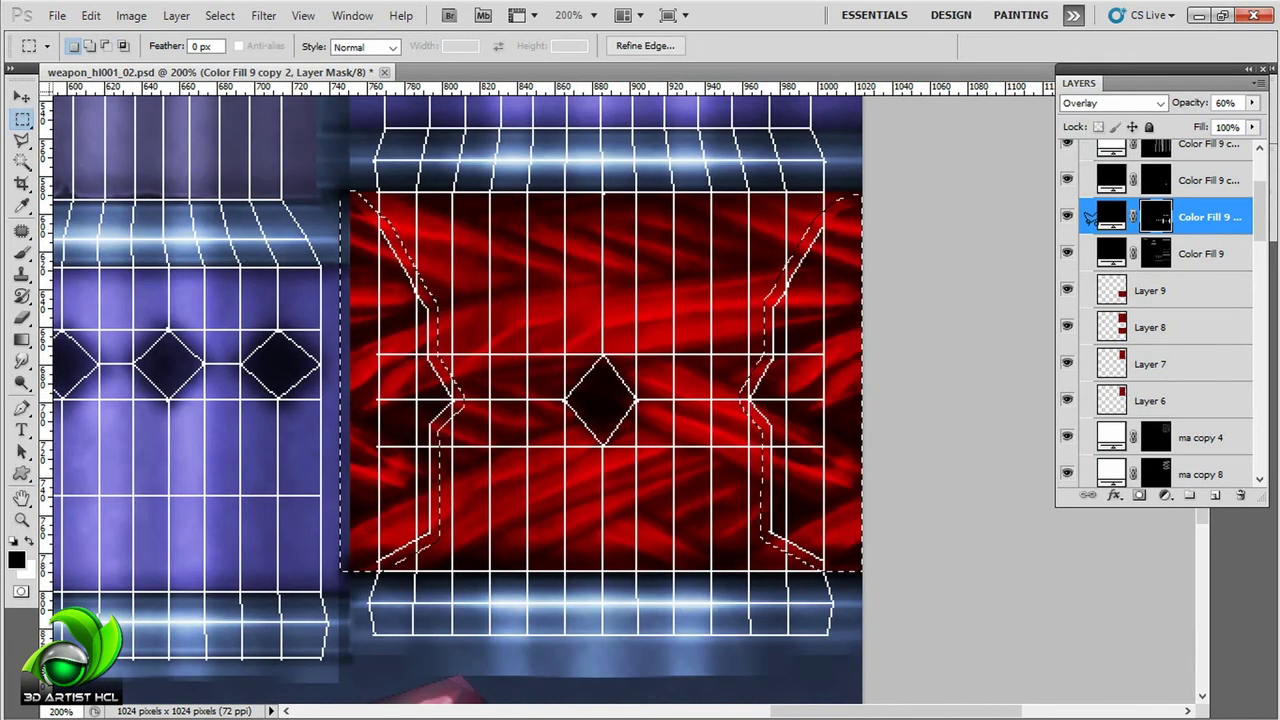
pyautogui.hotkey('ctrl', 'd')
pyautogui.moveTo(574, 190); pyautogui.dragTo(612, 186)
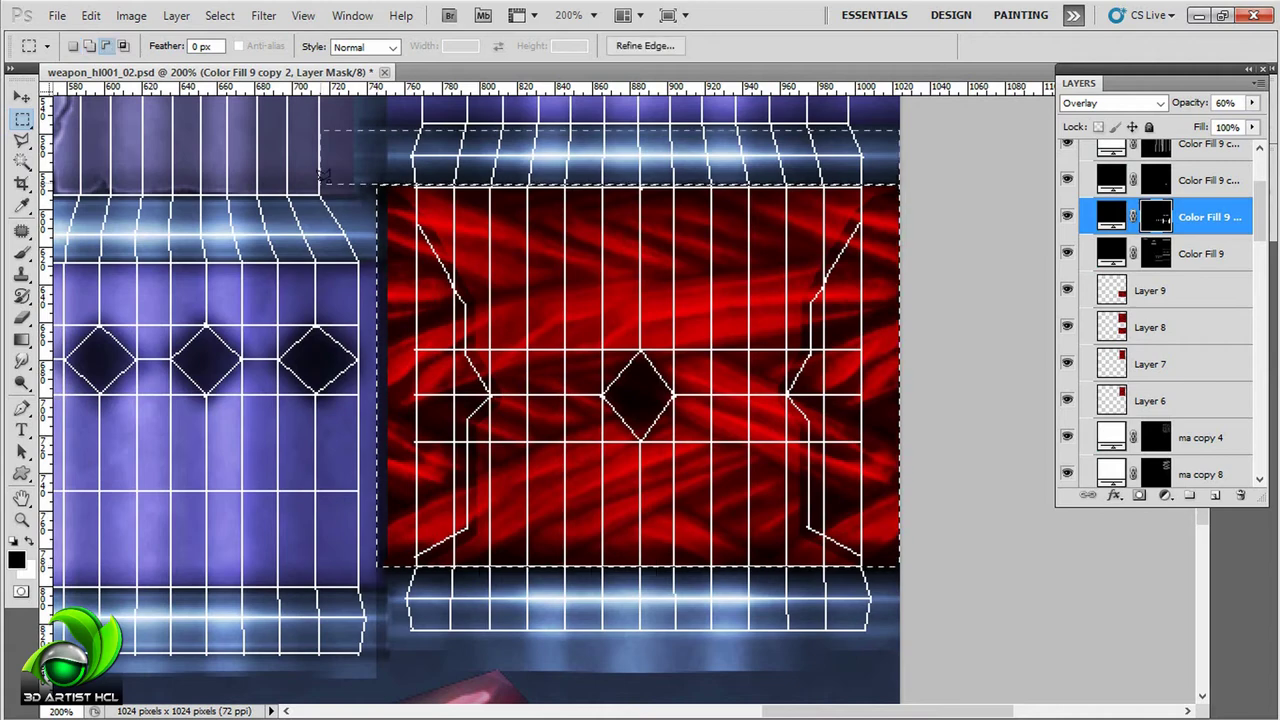
pyautogui.moveTo(561, 314); pyautogui.dragTo(507, 284)
# Step: Gaussian-blur the shadow mask by 5 pixels, duplicate the layer and set the copy to Multiply
pyautogui.click(263, 15)
pyautogui.click(194, 251)
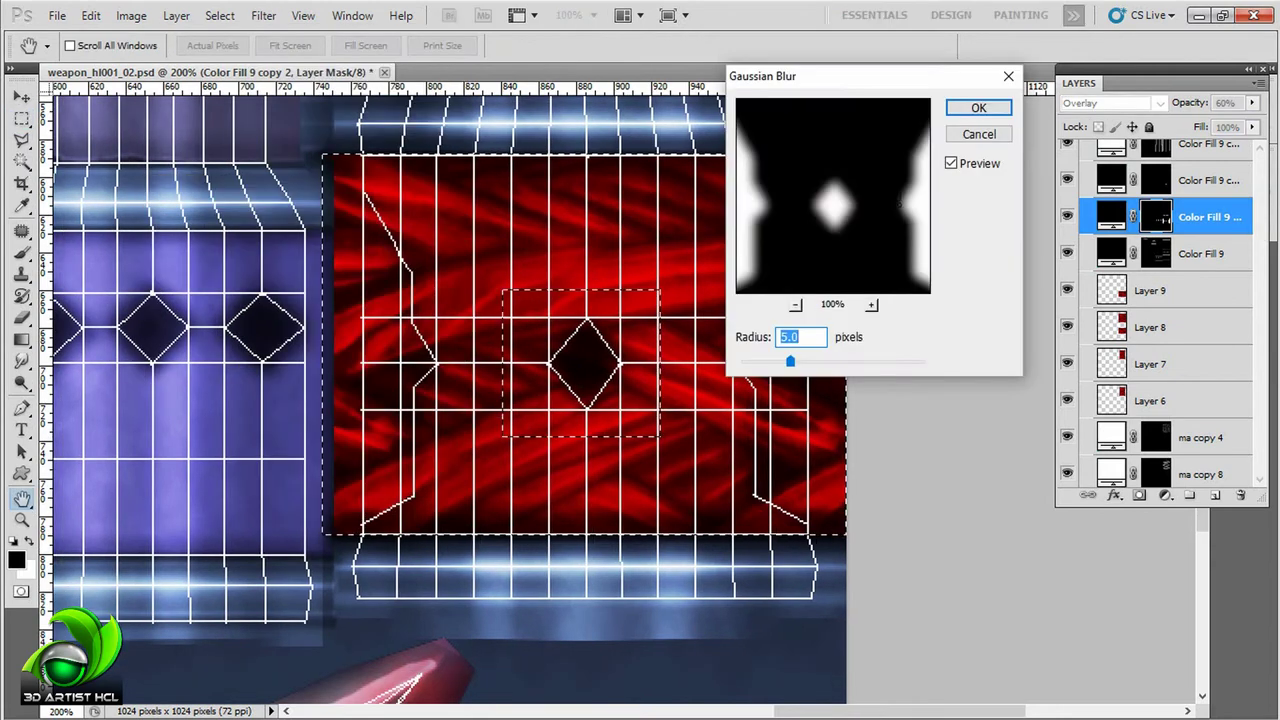
pyautogui.press('Return')
pyautogui.hotkey('ctrl', 'j')
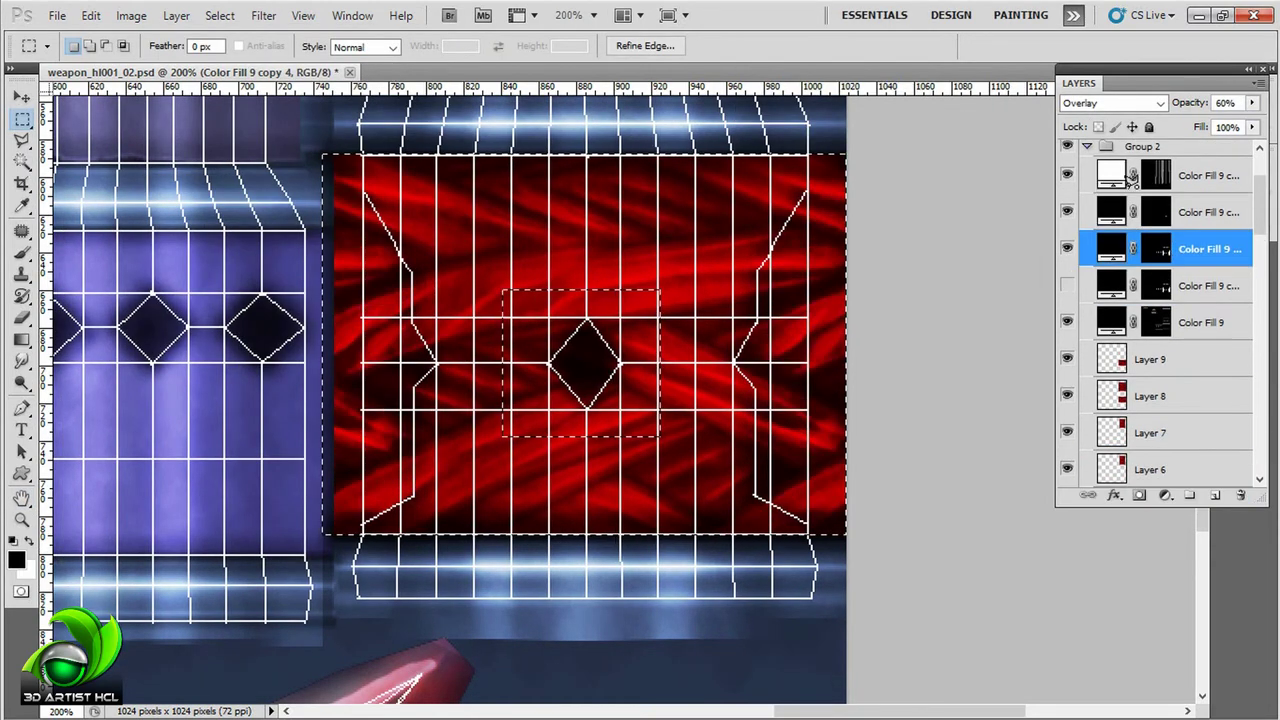
pyautogui.click(1110, 102)
pyautogui.click(1100, 160)
# Step: Set the shadow copy's opacity to 30% and target the Color Fill 9 copy 4 mask
pyautogui.press('3')
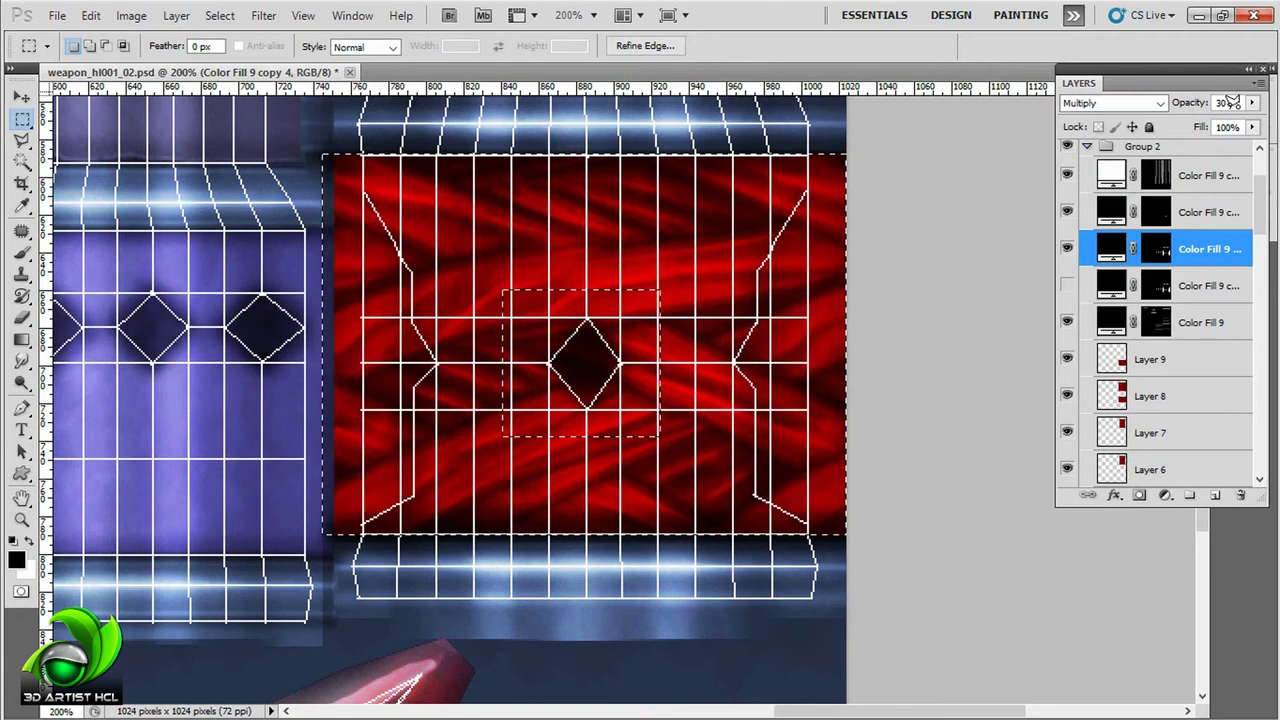
pyautogui.press('8')
pyautogui.hscroll(-3, 660, 285)
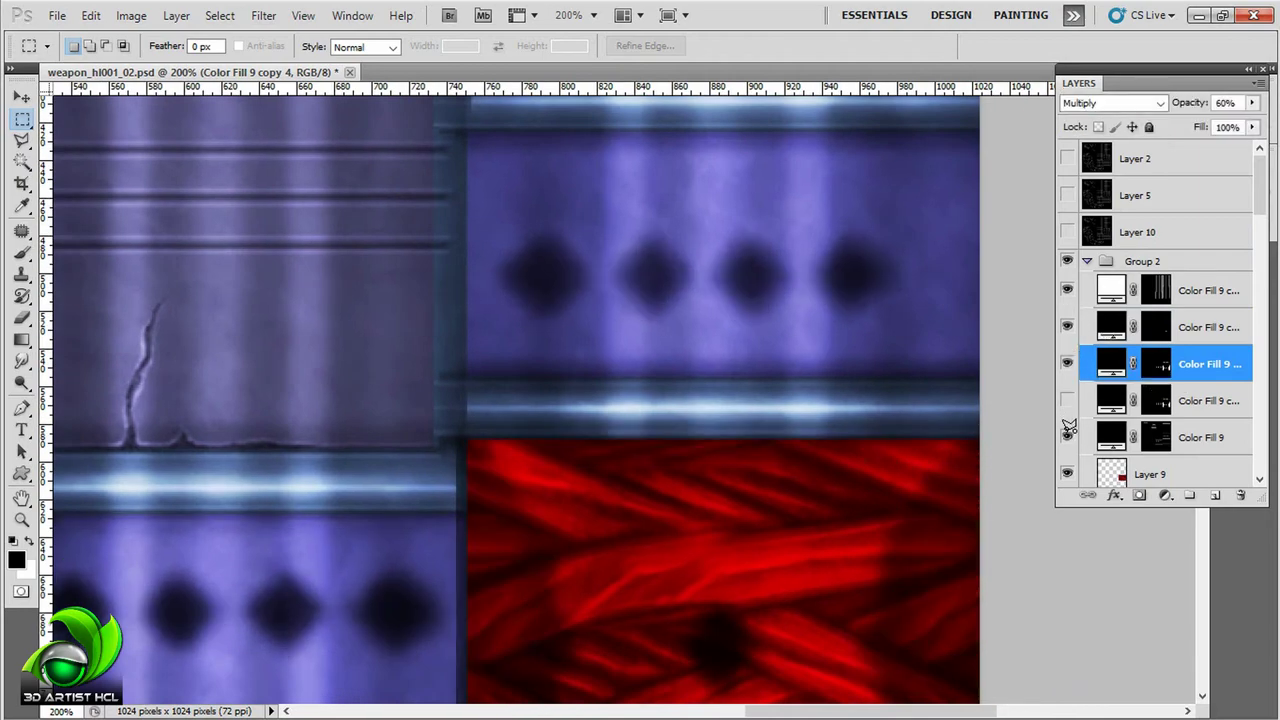
pyautogui.moveTo(950, 166); pyautogui.dragTo(883, 133)
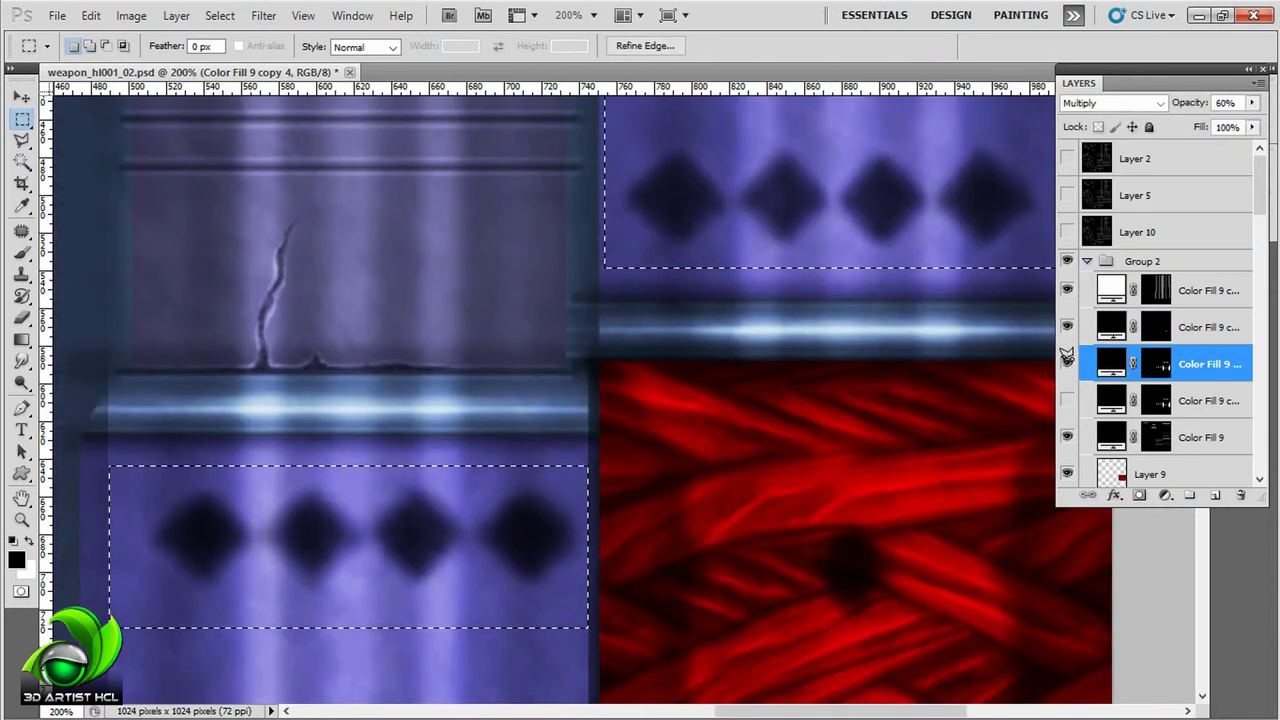
pyautogui.click(1155, 437)
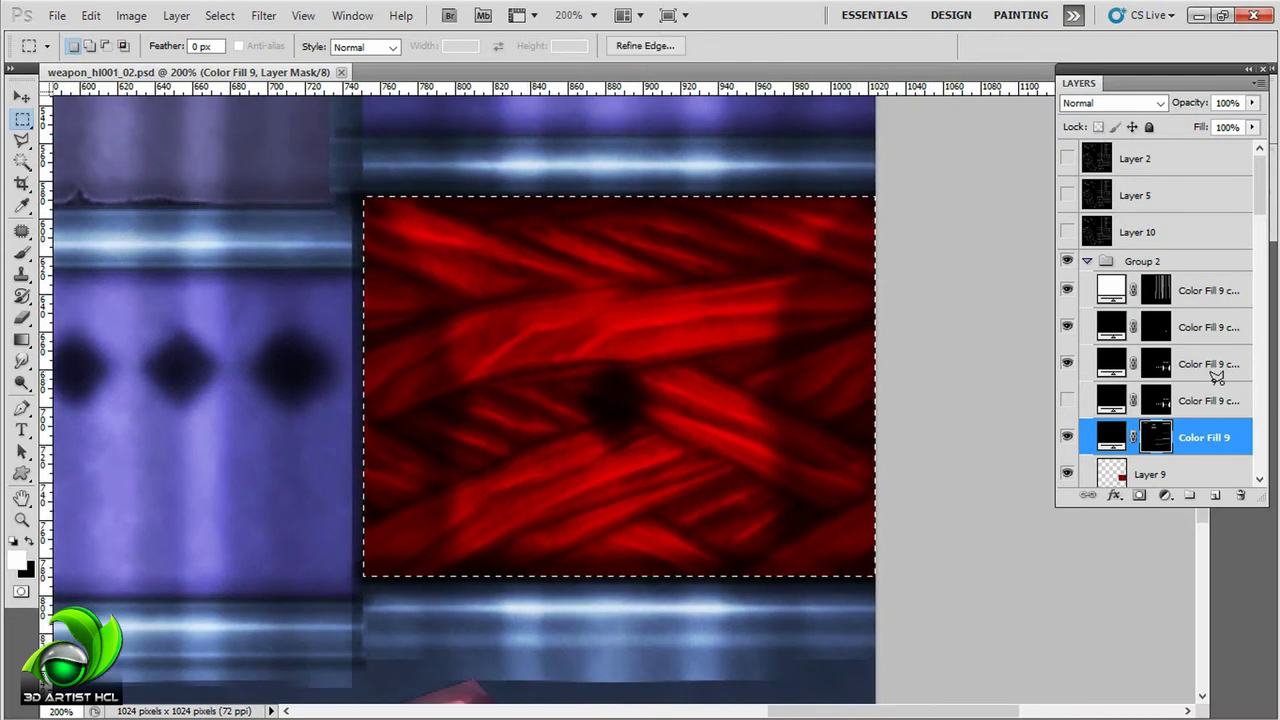
pyautogui.click(1210, 364)
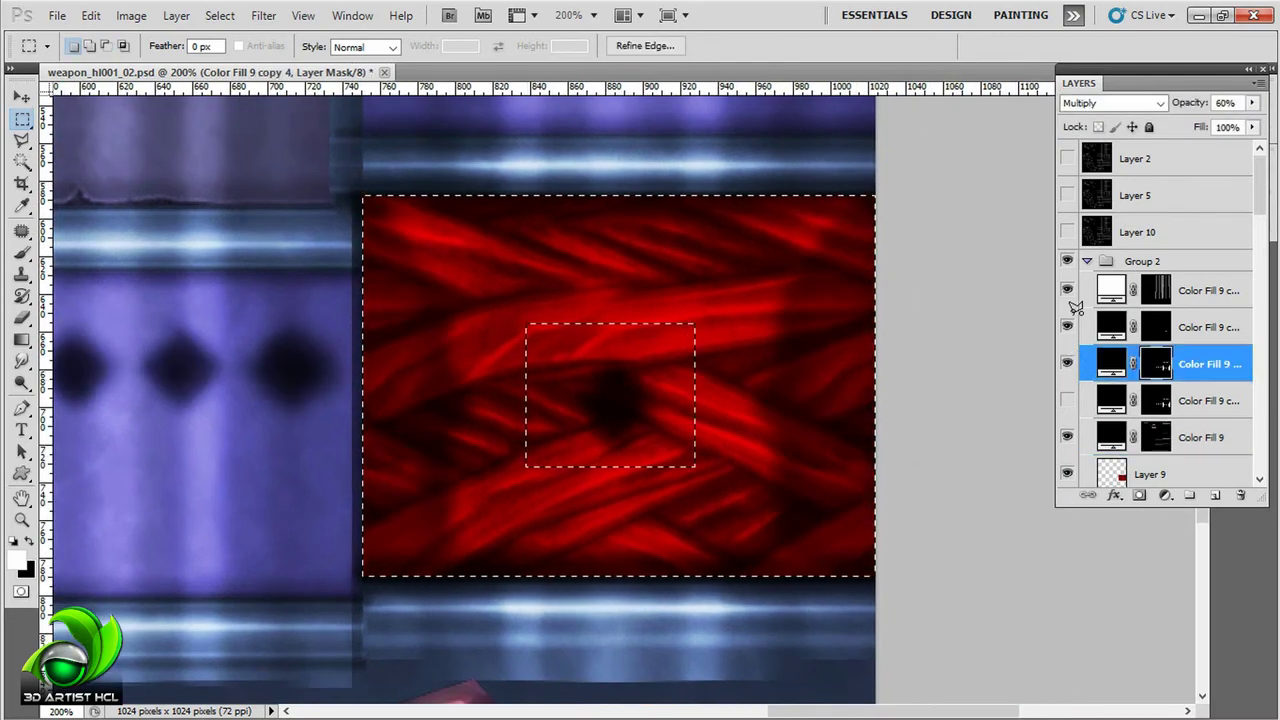
# Step: Lower the copy 4 mask's Levels midtones from 2.05 to 1.35 and hide copy 5
pyautogui.hotkey('ctrl', 'l')
pyautogui.moveTo(926, 338); pyautogui.dragTo(966, 338)
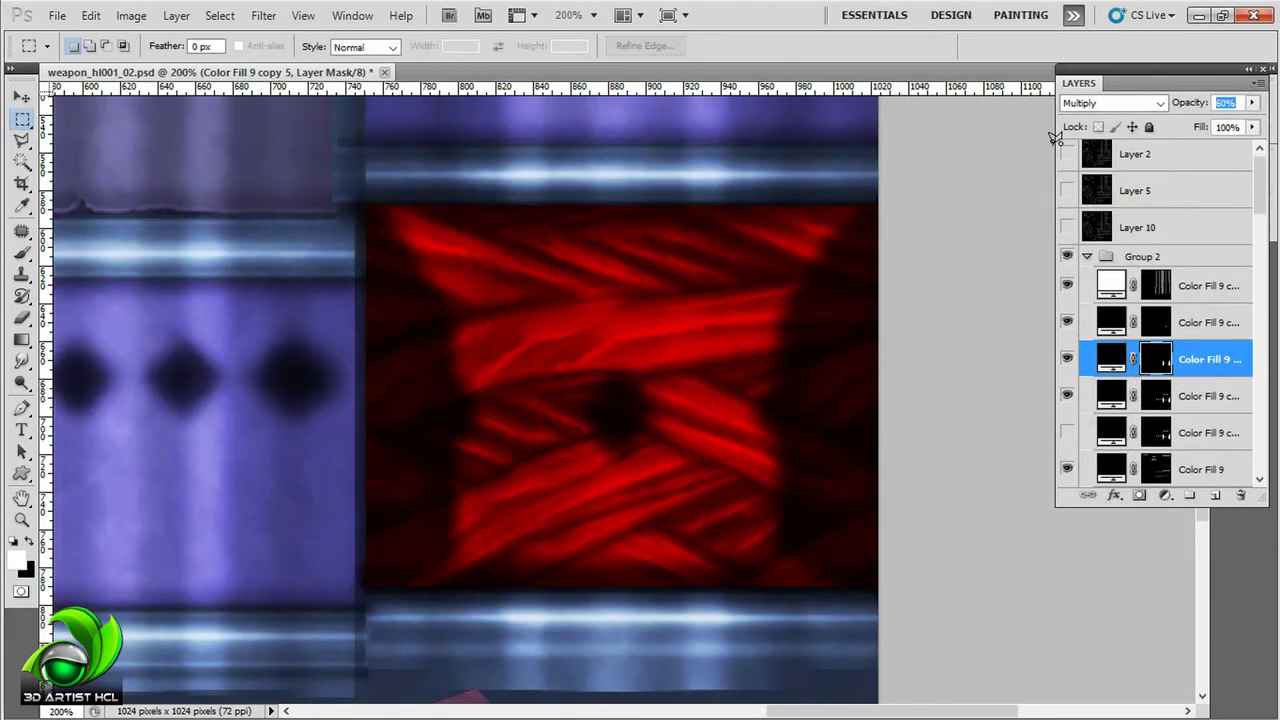
pyautogui.click(1068, 358)
pyautogui.write('30')
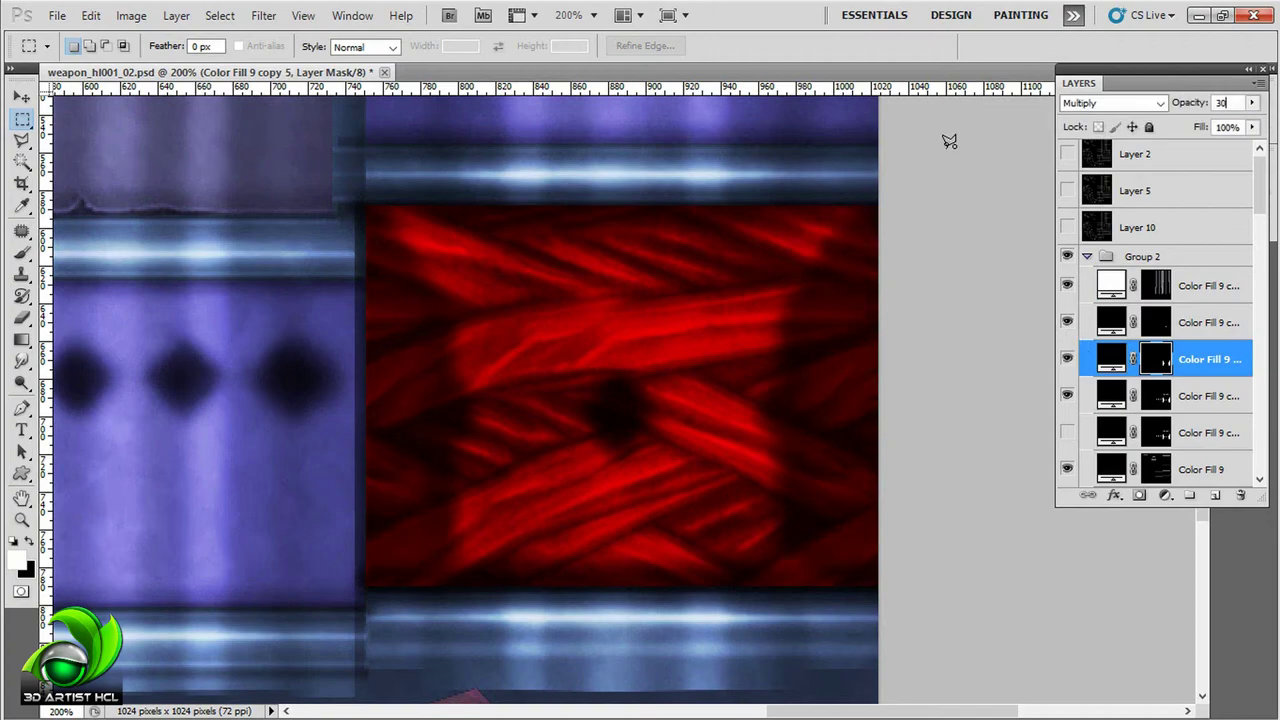
pyautogui.press('Return')
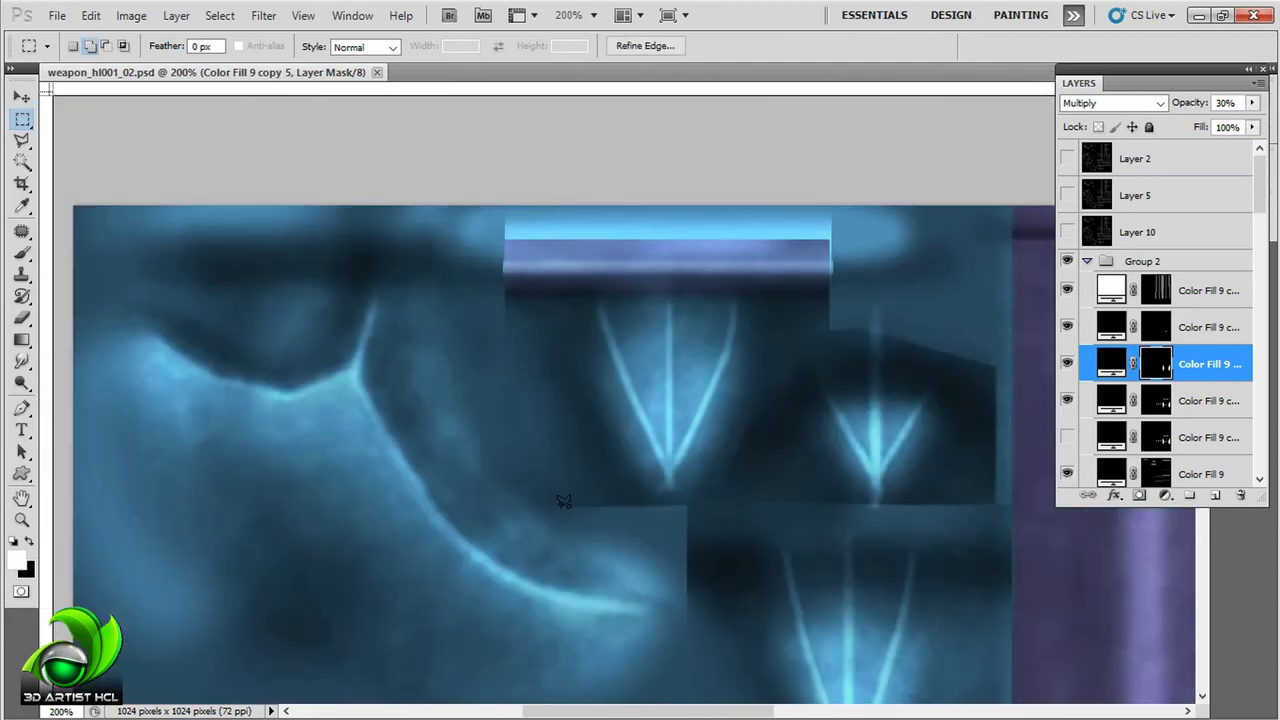
# Step: Select the base Color Fill 9 layer and marquee the blue blade section at top-left
pyautogui.click(1085, 400)
pyautogui.click(1075, 465)
pyautogui.hotkey('ctrl', '-')
pyautogui.hotkey('ctrl', '-')
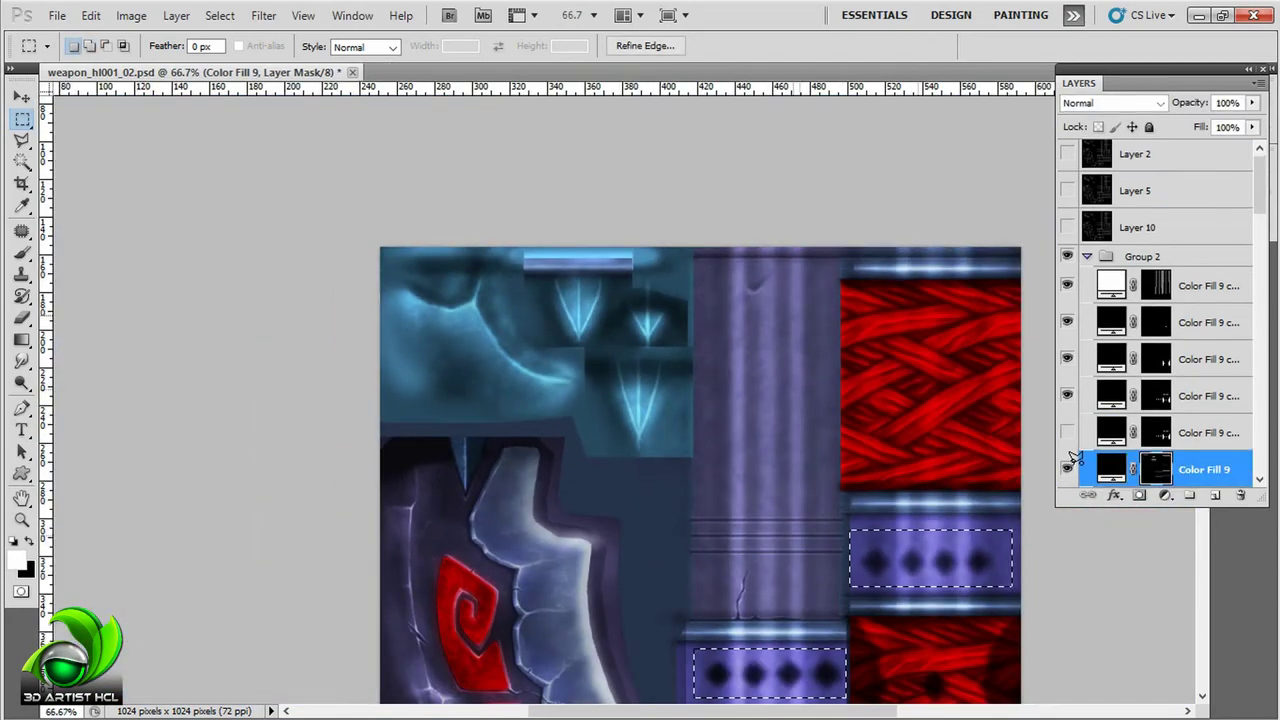
pyautogui.hotkey('ctrl', '+')
pyautogui.moveTo(352, 168); pyautogui.dragTo(757, 432)
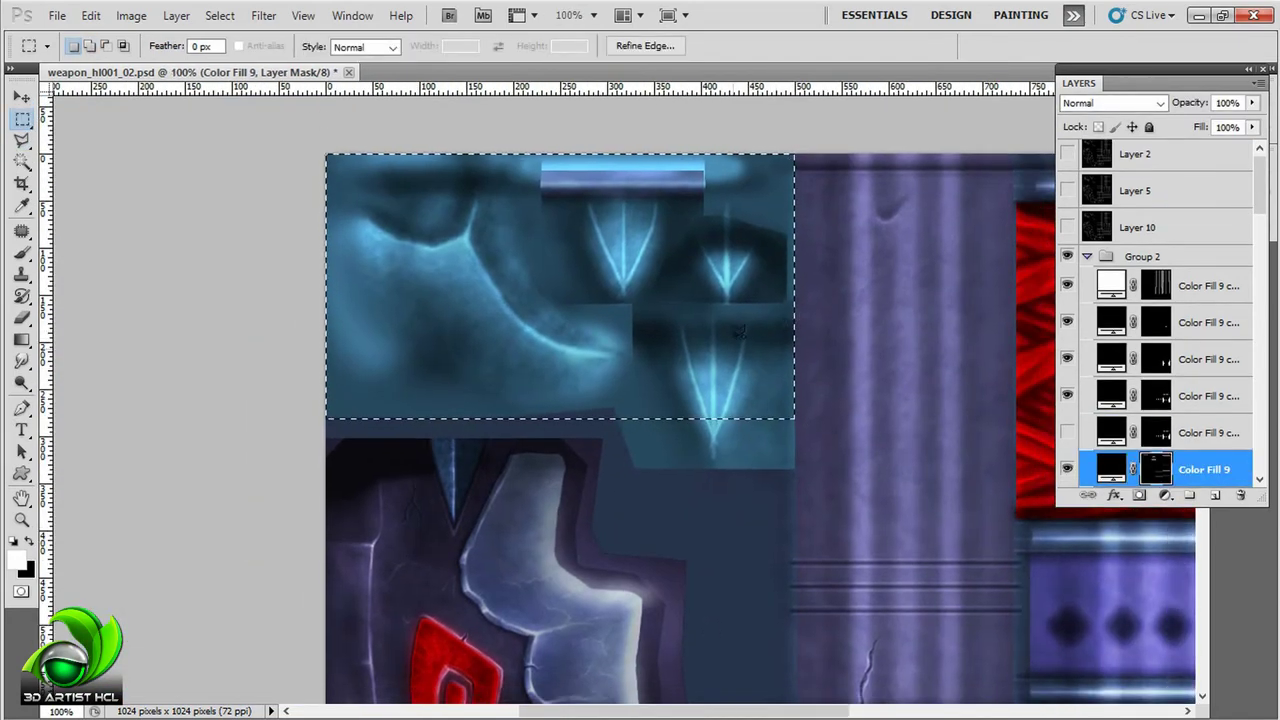
pyautogui.scroll(2, 822, 424)
# Step: Tumble the Maya camera around the scythe's red grip and spiked purple band
pyautogui.scroll(-3, 818, 595)
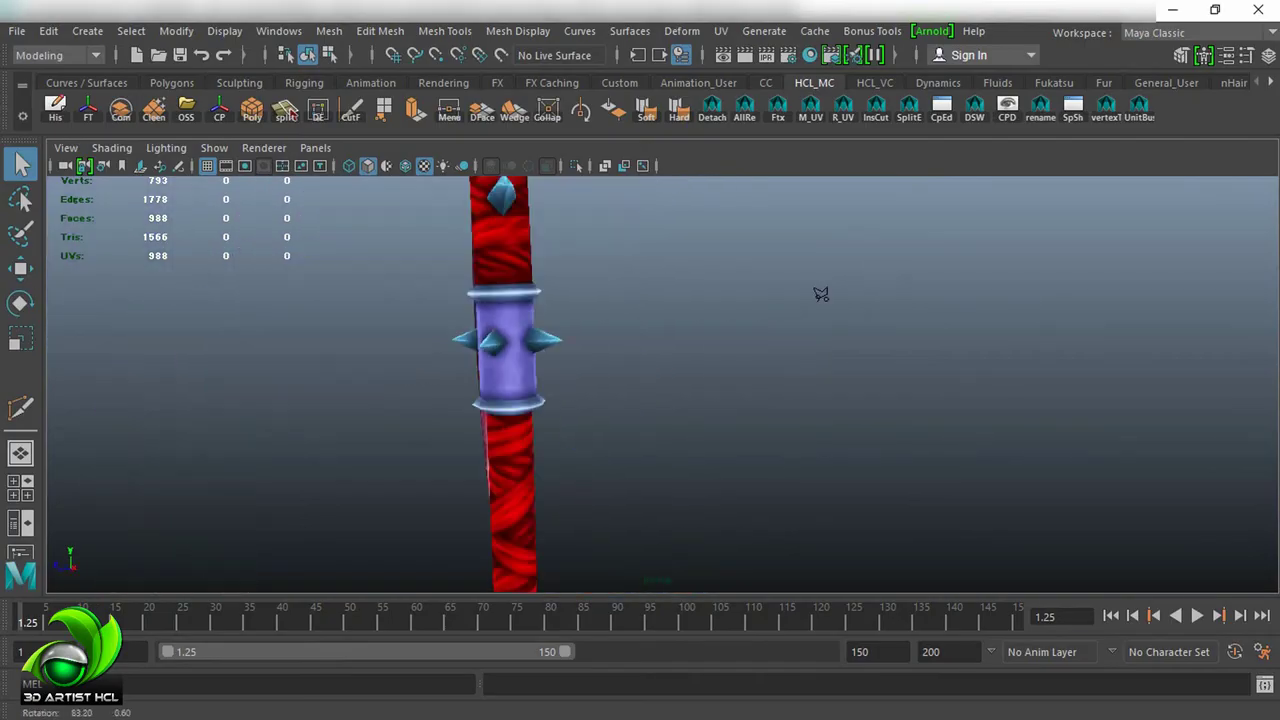
pyautogui.moveTo(931, 261); pyautogui.dragTo(886, 363)
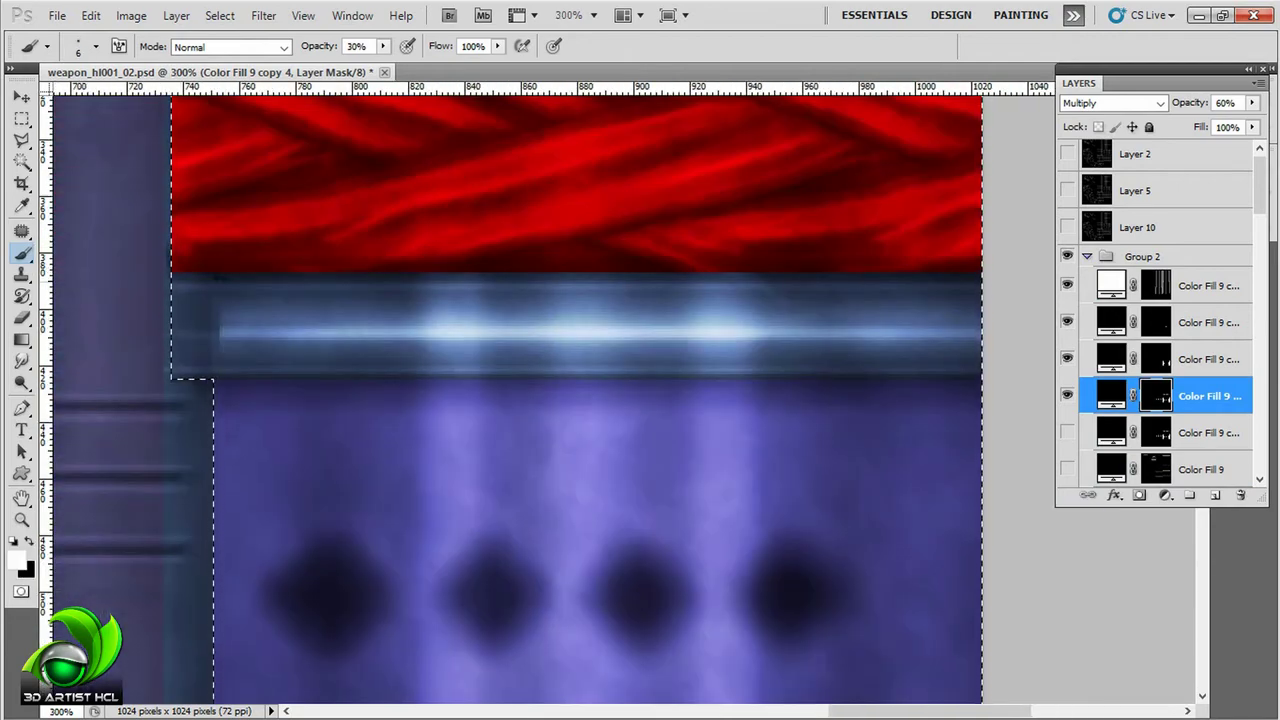
# Step: Resize the brush and bring the red grip's metal band into view
pyautogui.press(']')
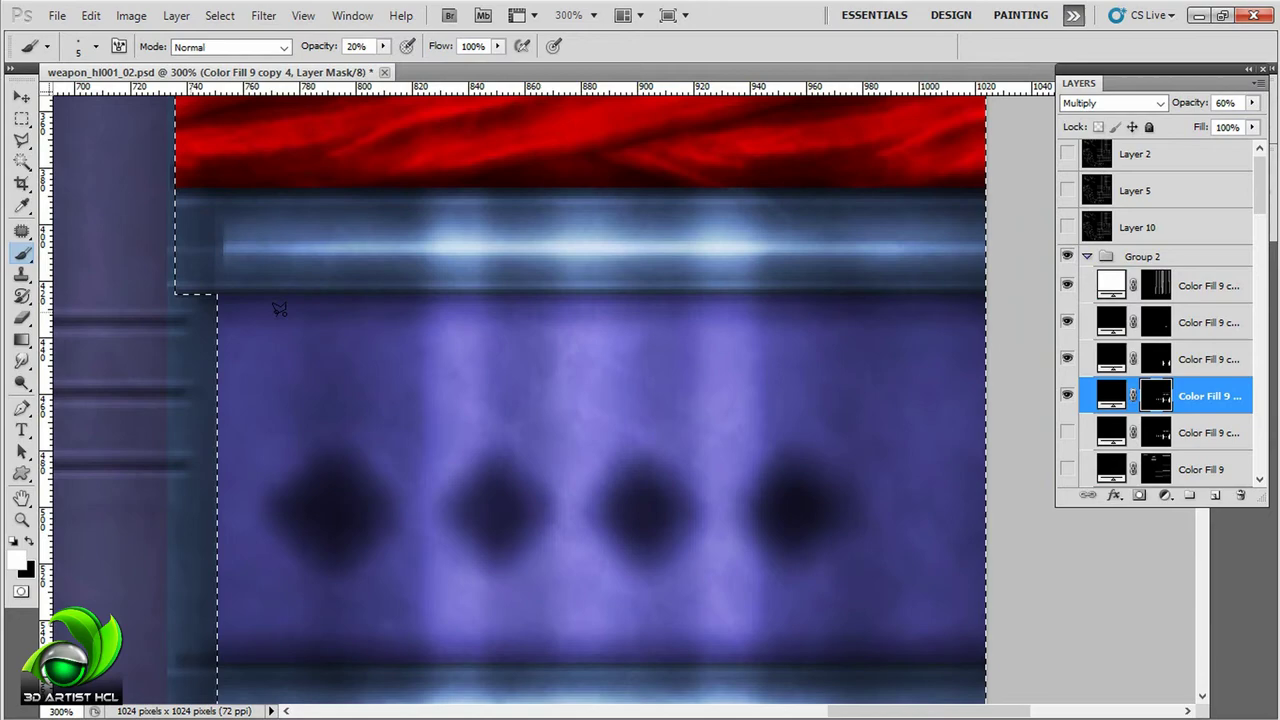
pyautogui.moveTo(280, 308); pyautogui.dragTo(514, 120)
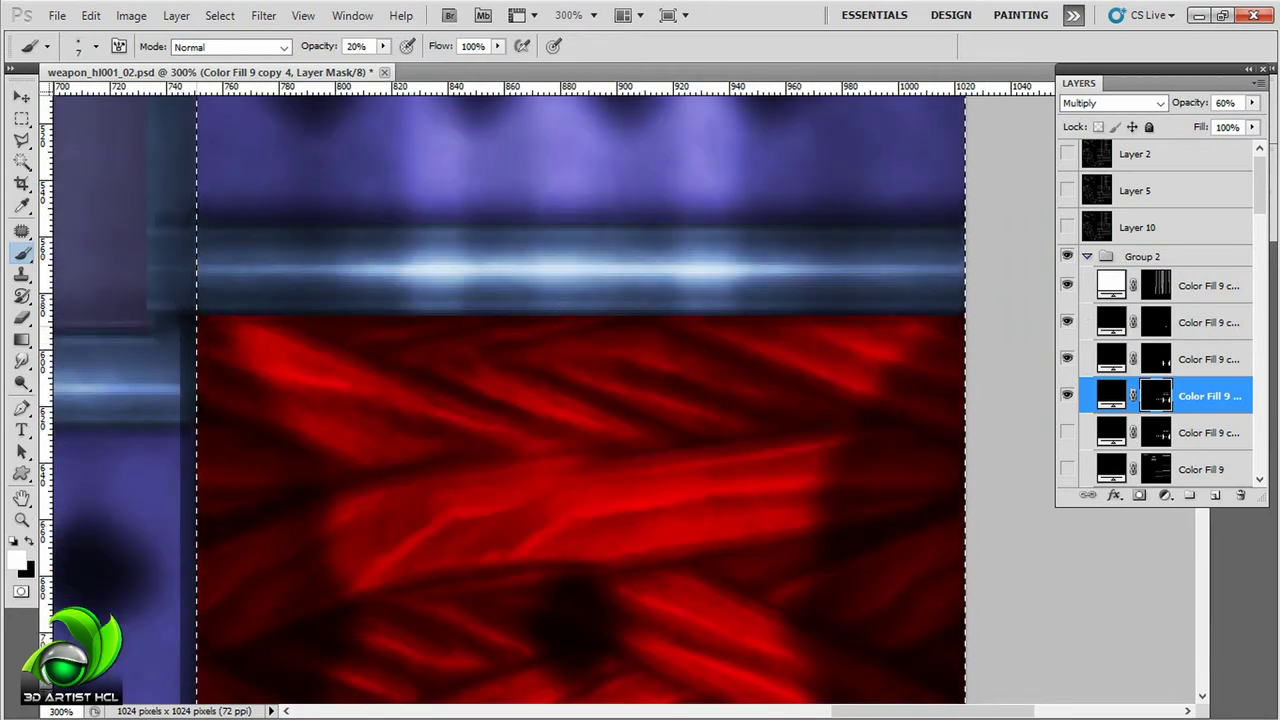
pyautogui.scroll(-5, 500, 400)
pyautogui.press('[')
pyautogui.press('[')
pyautogui.press('[')
pyautogui.hscroll(-2, 1052, 330)
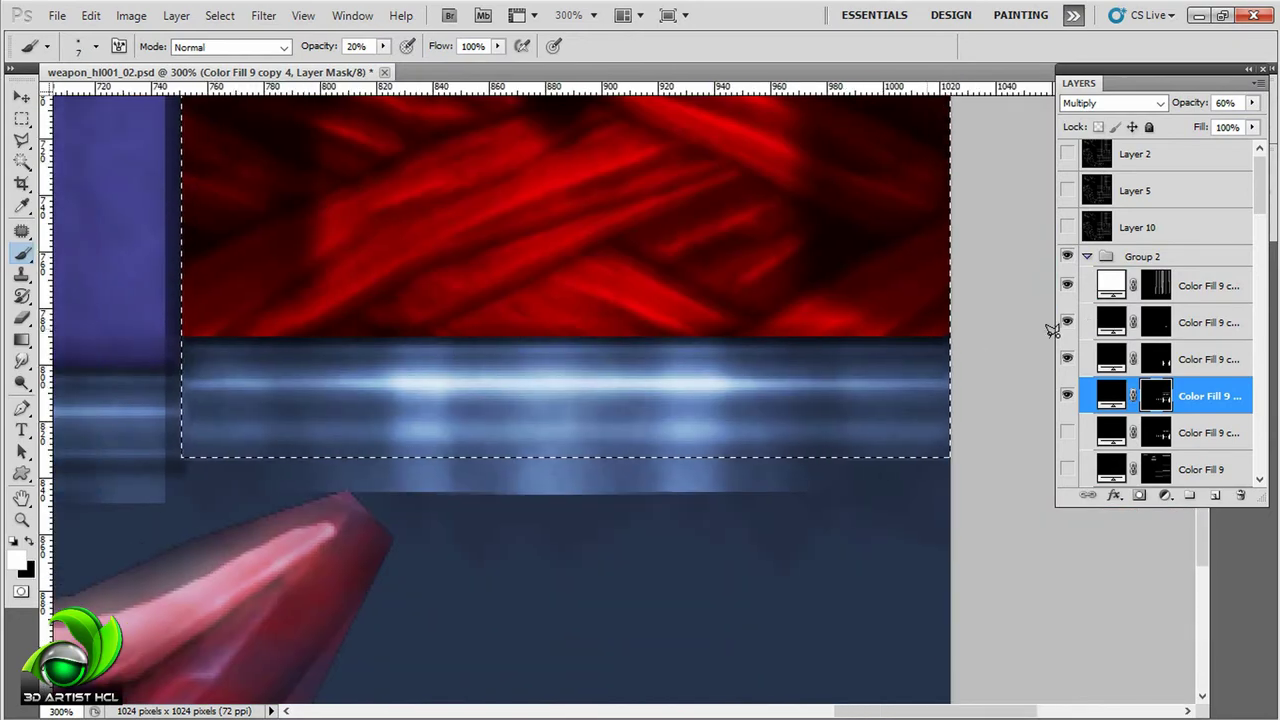
pyautogui.scroll(5, 469, 347)
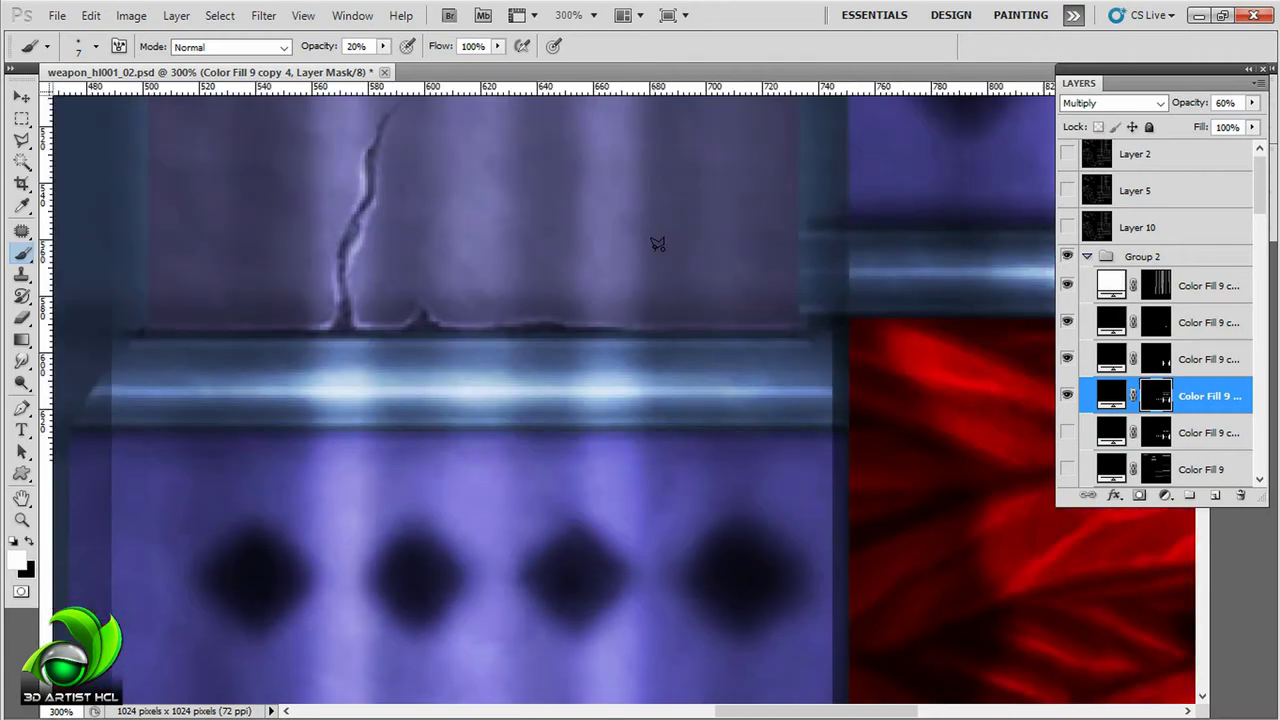
pyautogui.scroll(5, 300, 300)
pyautogui.scroll(5, 213, 277)
pyautogui.hscroll(-5, 751, 208)
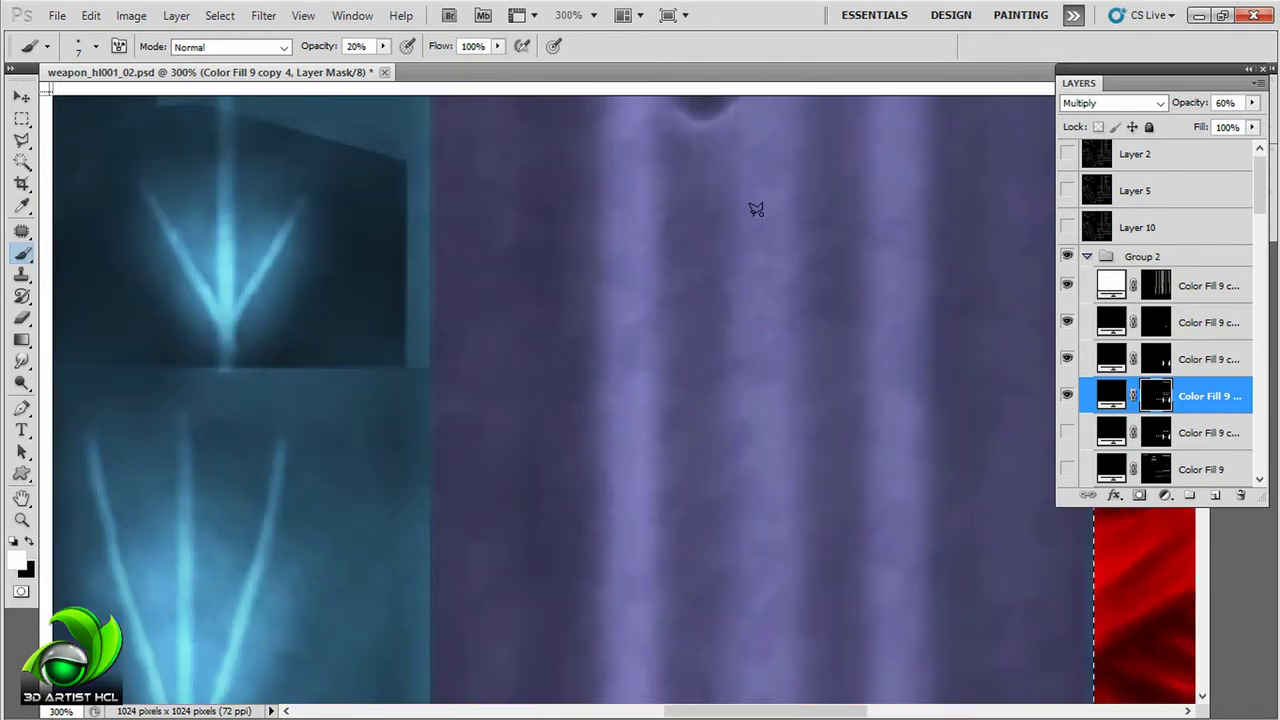
pyautogui.scroll(-5, 691, 223)
# Step: Marquee-select the blue band beneath the red grip for mask painting
pyautogui.press('m')
pyautogui.scroll(5, 951, 157)
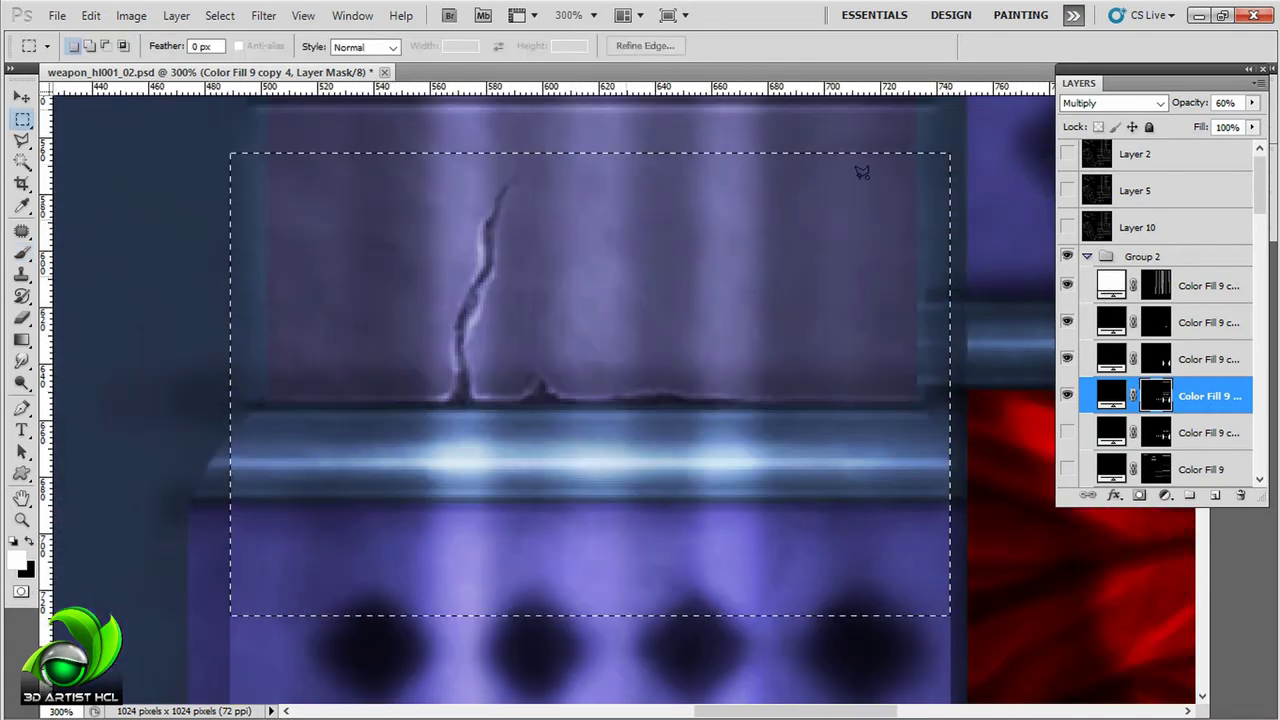
pyautogui.scroll(-2, 600, 300)
pyautogui.press('b')
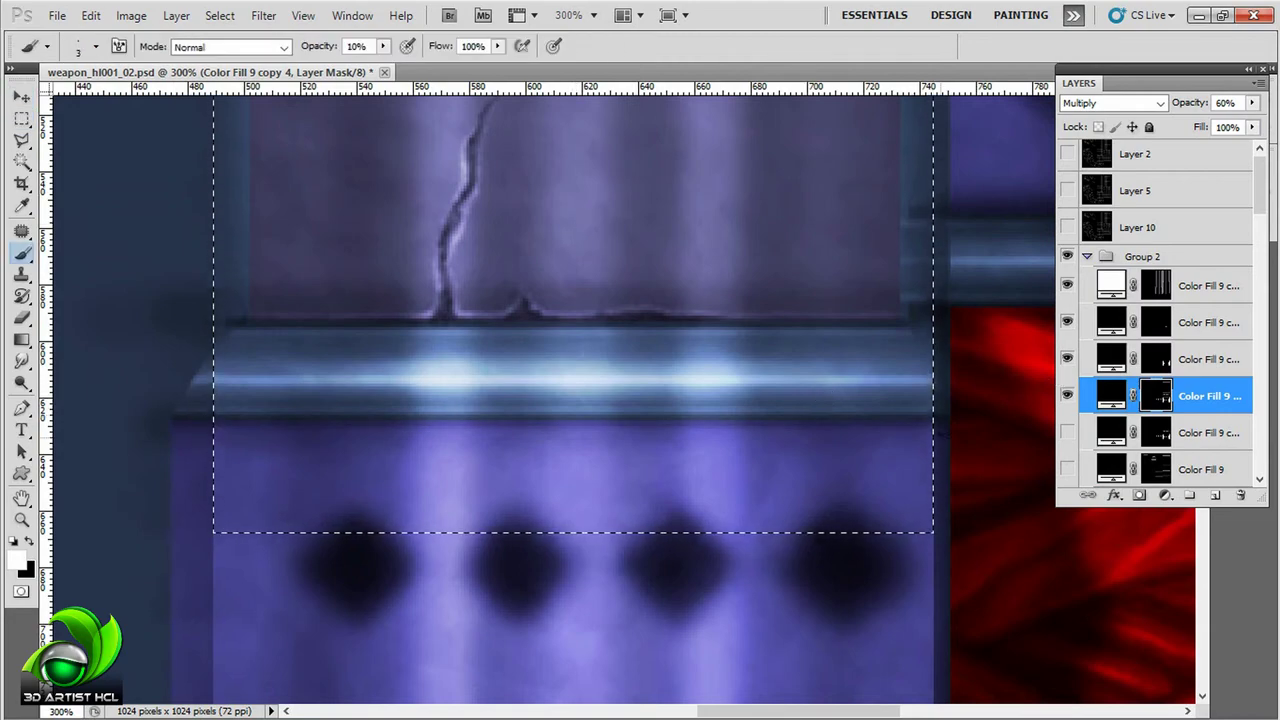
pyautogui.scroll(5, 851, 400)
pyautogui.hscroll(5, 851, 400)
pyautogui.scroll(-5, 703, 337)
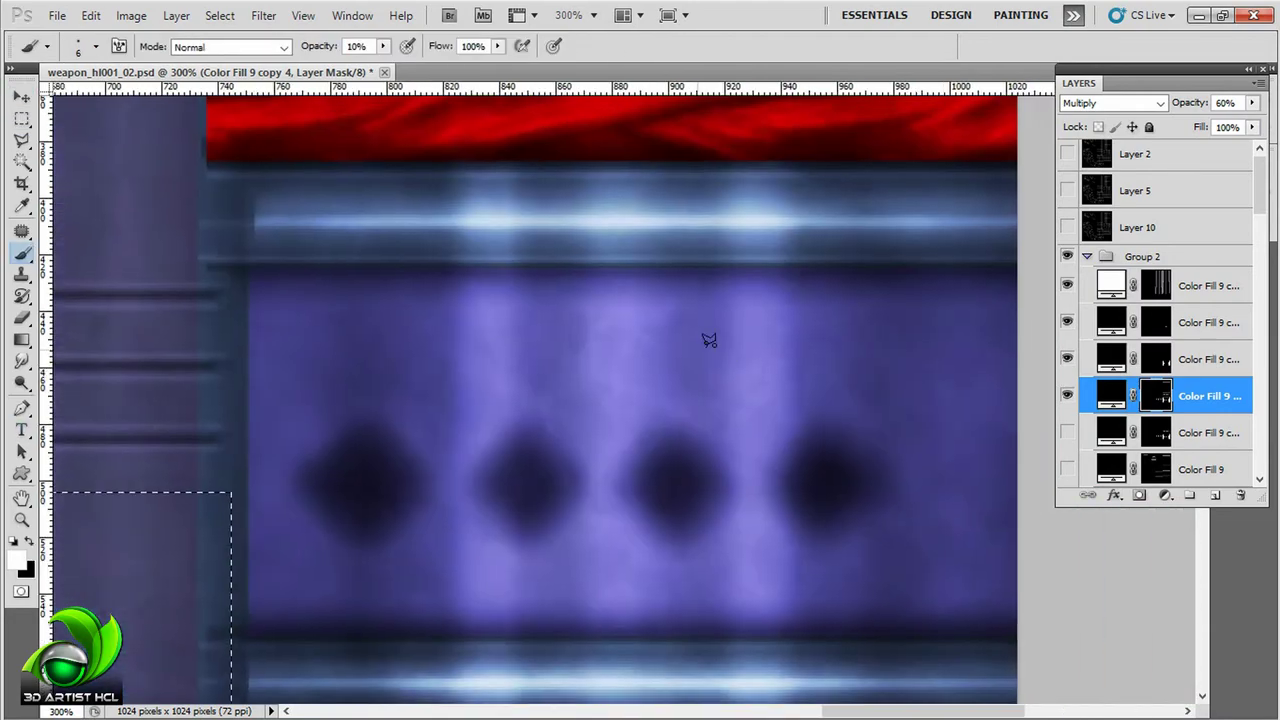
pyautogui.press('m')
pyautogui.moveTo(157, 397); pyautogui.dragTo(160, 394)
pyautogui.hscroll(-1, 462, 322)
pyautogui.press('b')
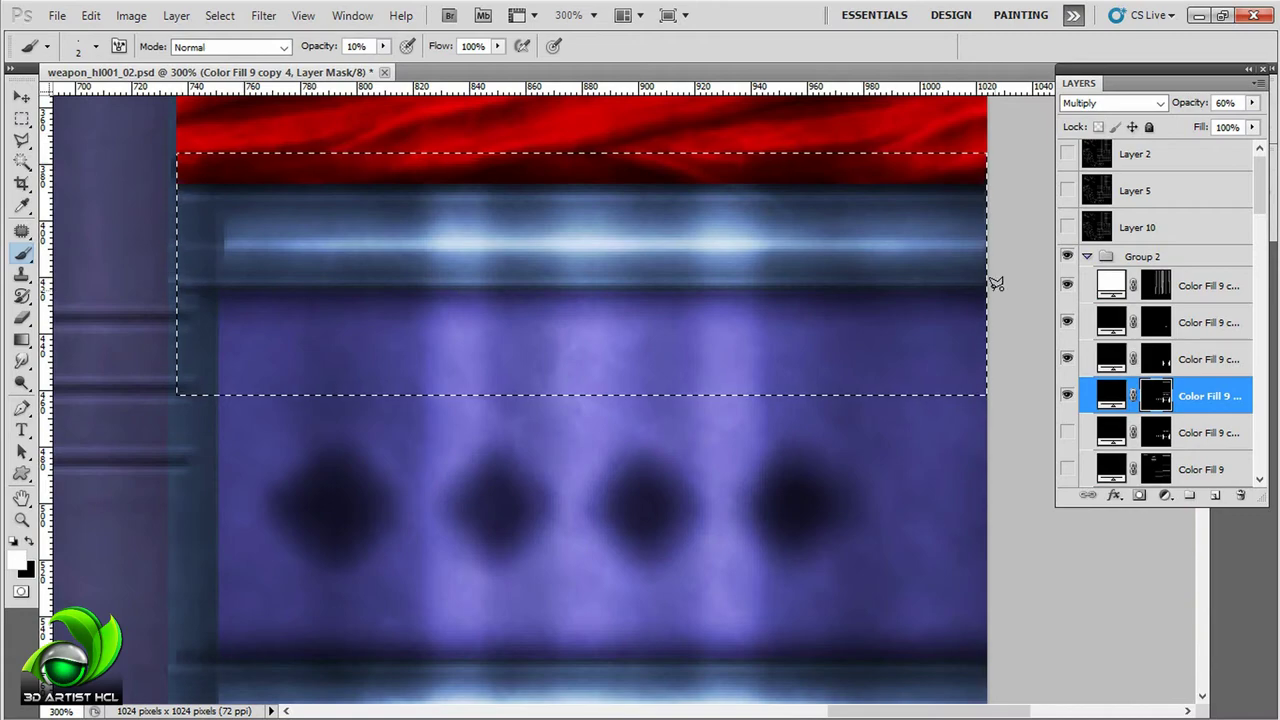
# Step: Toggle the shadow fill layers' visibility to compare the band shading
pyautogui.scroll(-5, 714, 208)
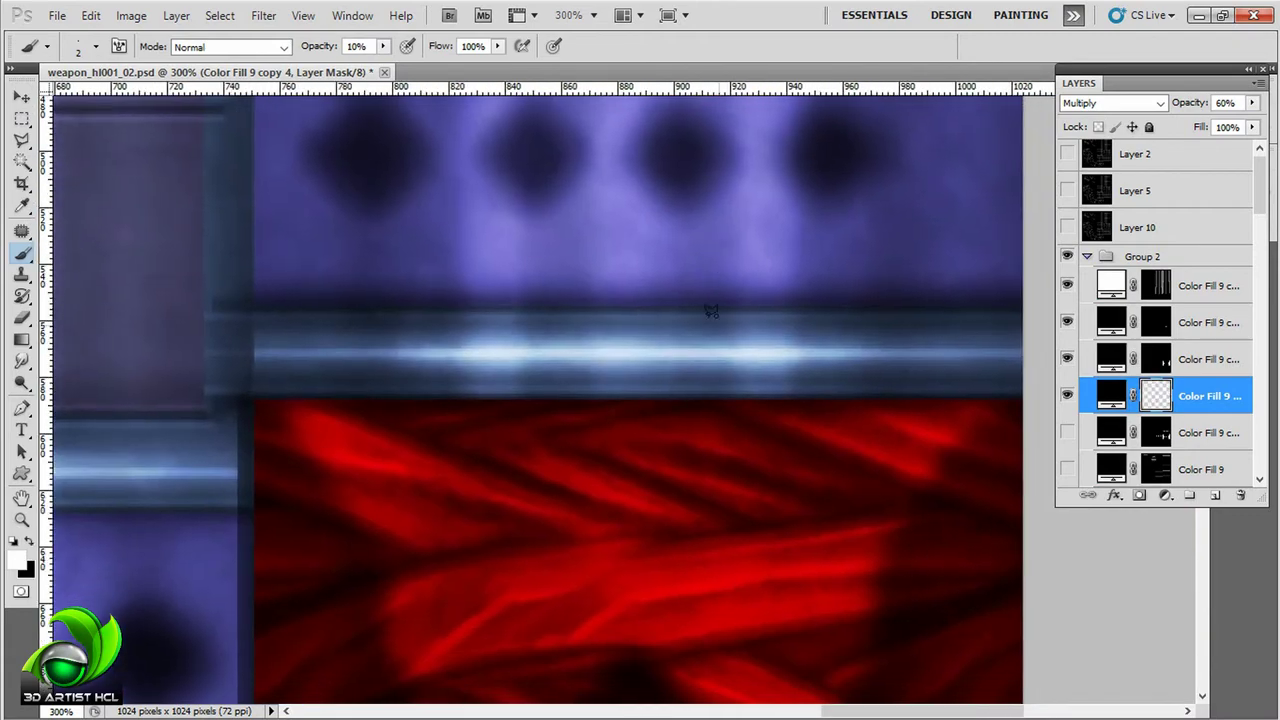
pyautogui.scroll(-5, 198, 304)
pyautogui.scroll(-3, 1263, 241)
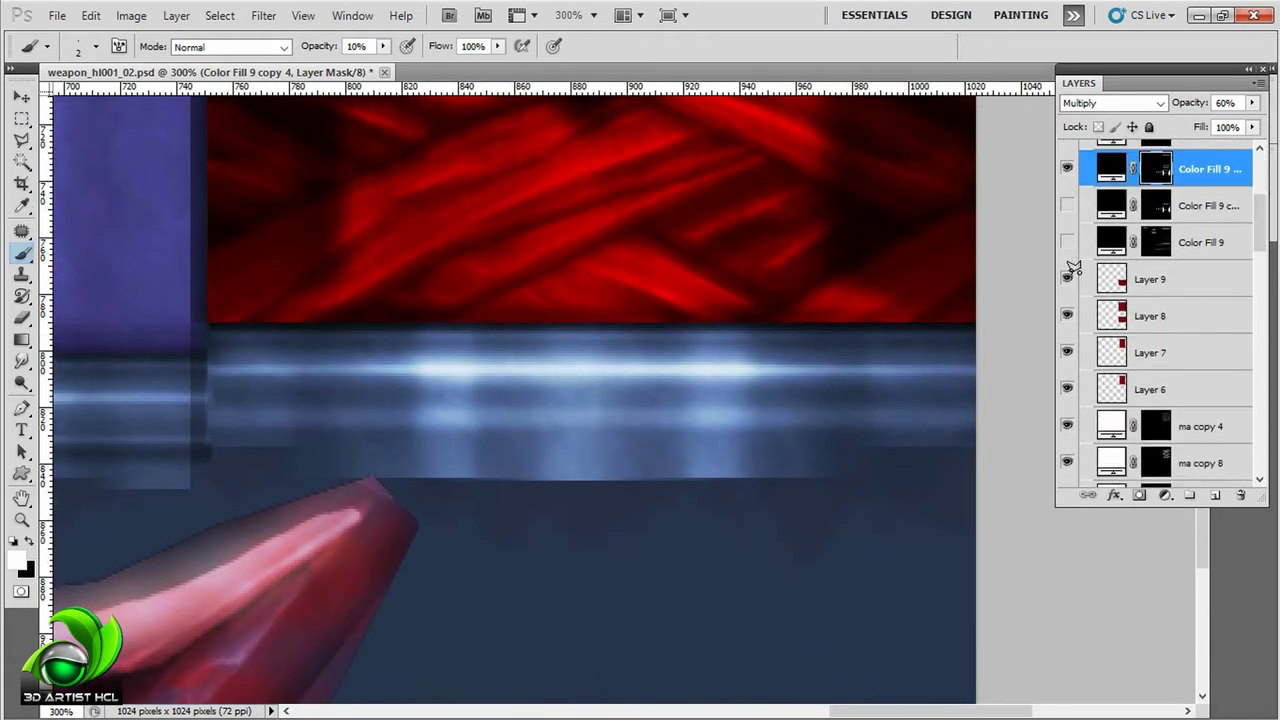
pyautogui.click(1150, 277)
pyautogui.scroll(2, 1160, 300)
pyautogui.click(1067, 349)
pyautogui.click(1067, 276)
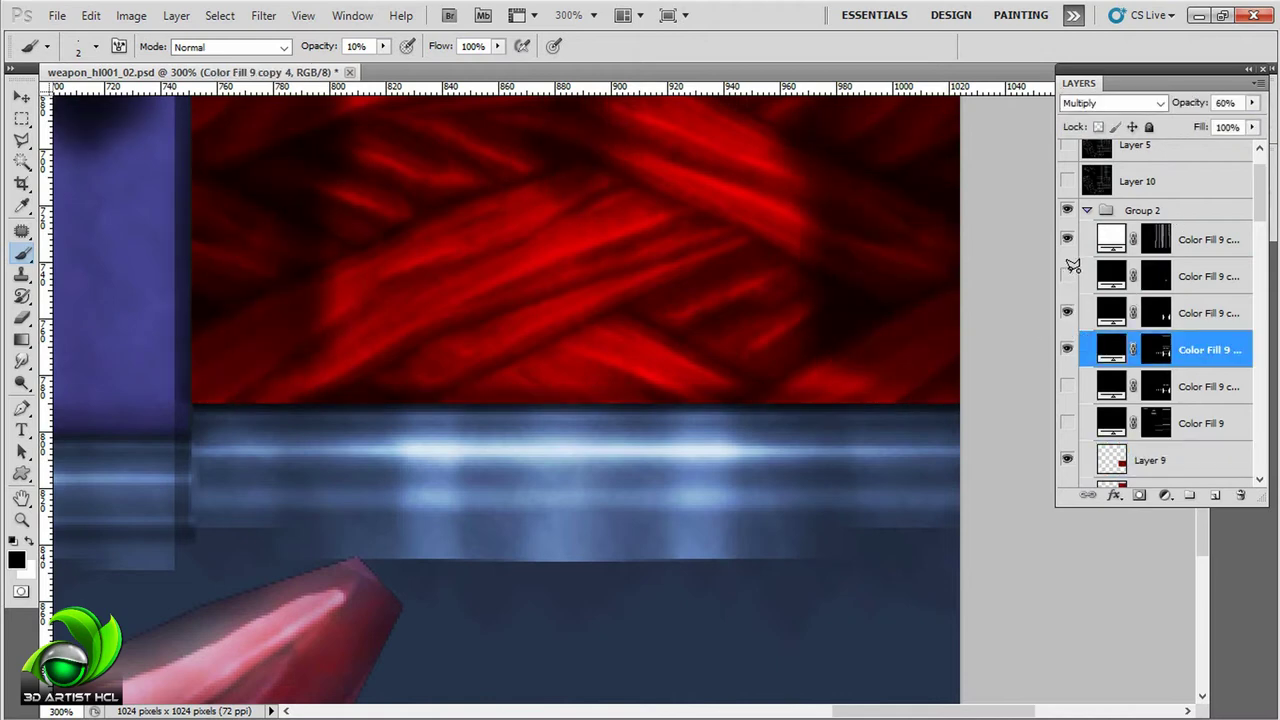
# Step: On the Color Fill 6 mask, marquee the grip's lower edge and its metal band
pyautogui.click(1080, 232)
pyautogui.scroll(-3, 1083, 305)
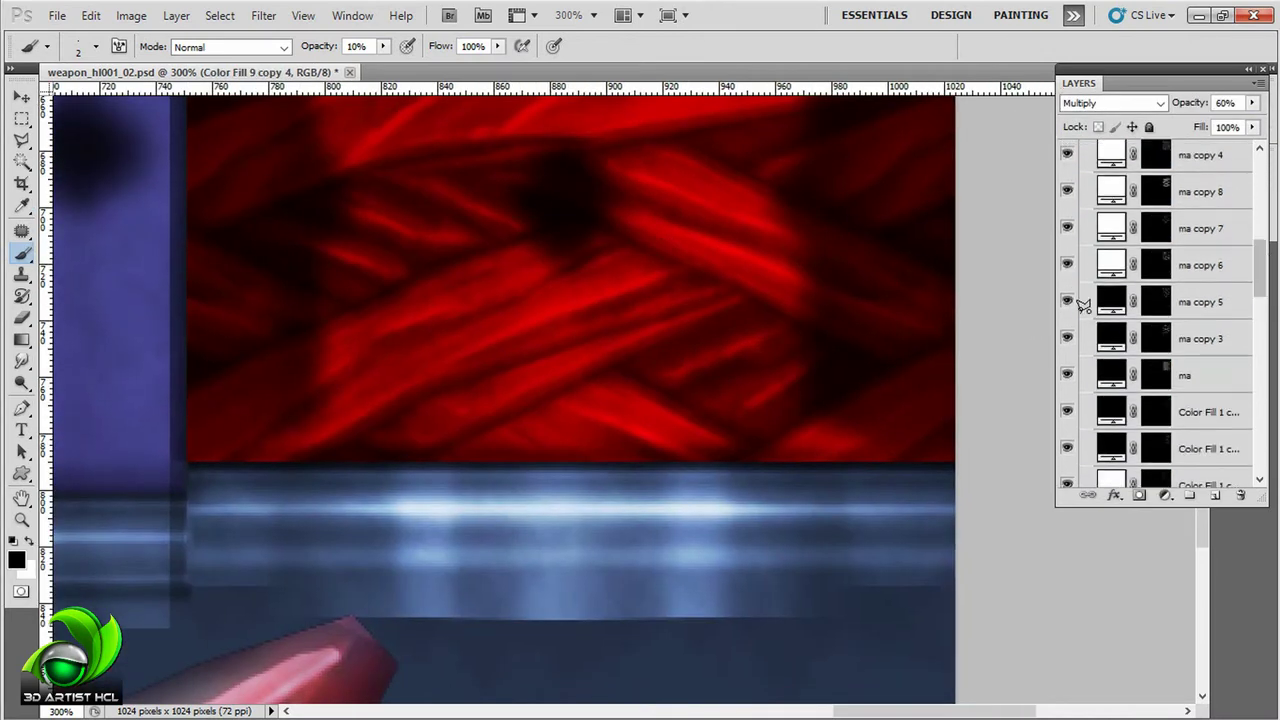
pyautogui.scroll(-3, 1068, 370)
pyautogui.scroll(-2, 1067, 340)
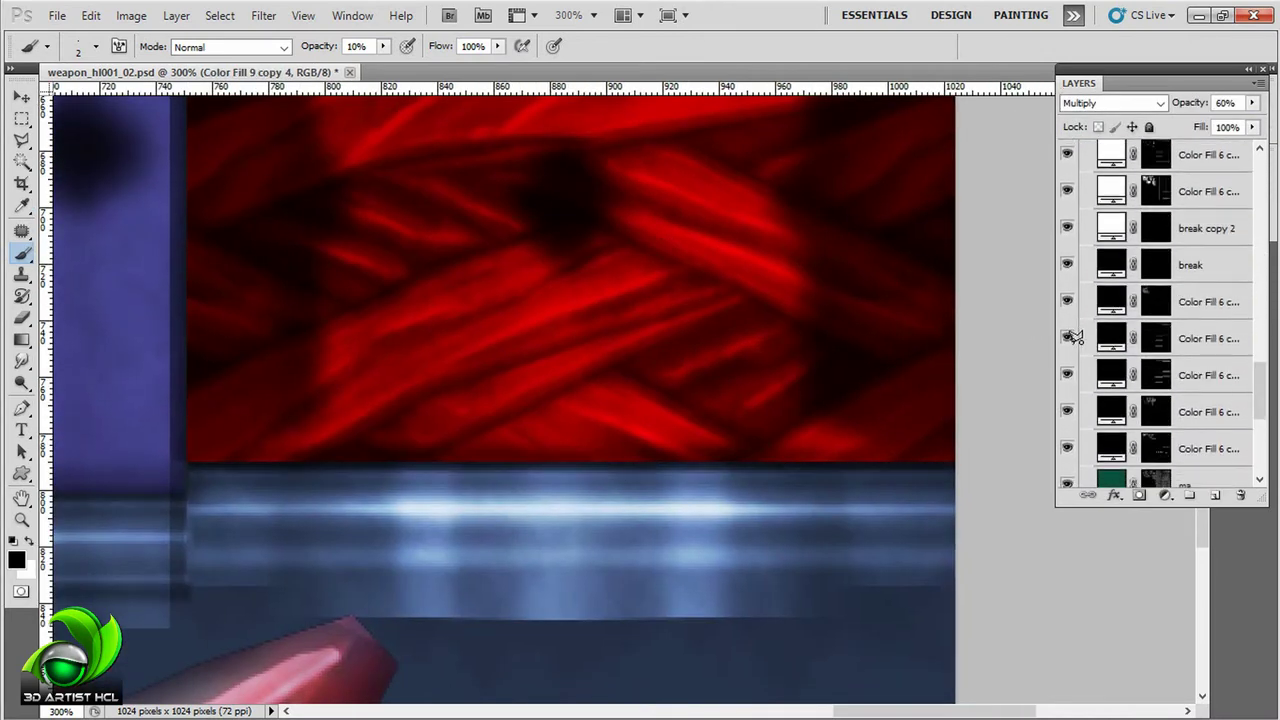
pyautogui.click(1155, 338)
pyautogui.moveTo(157, 300); pyautogui.dragTo(928, 608)
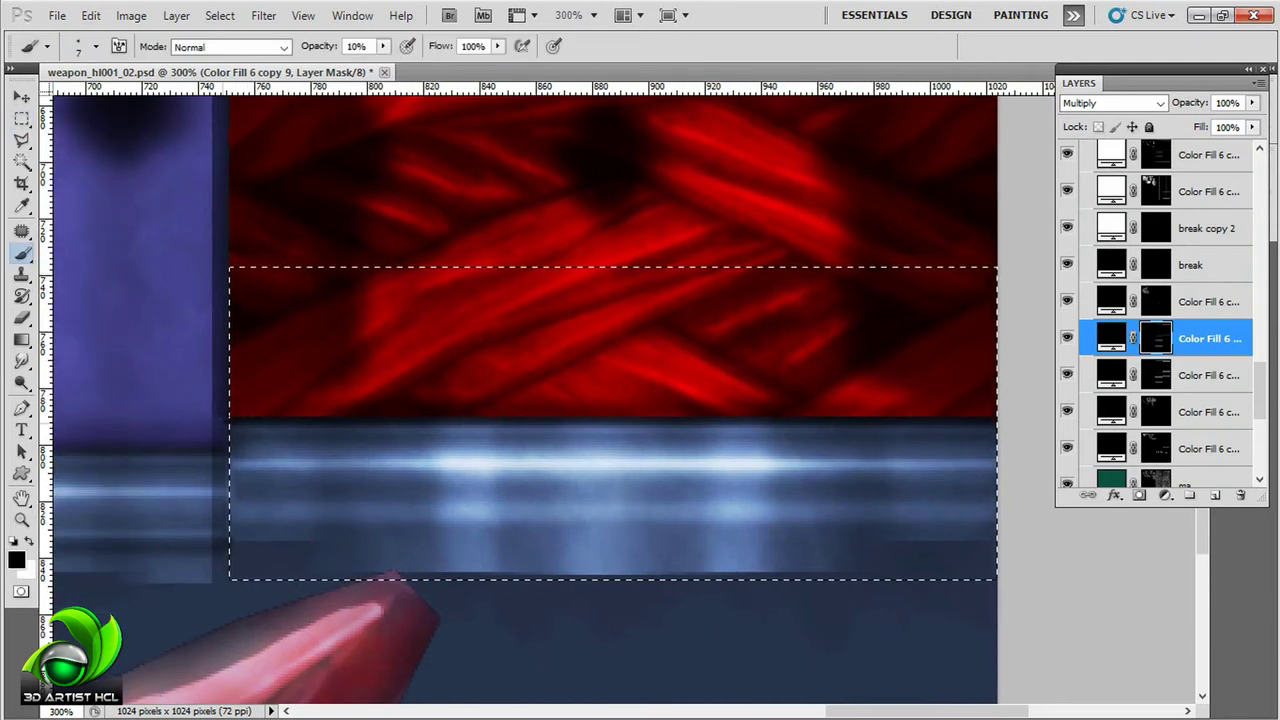
pyautogui.moveTo(742, 301); pyautogui.dragTo(685, 264)
# Step: Zoom in and back out to check the UV grid over the shaft texture
pyautogui.click(1088, 372)
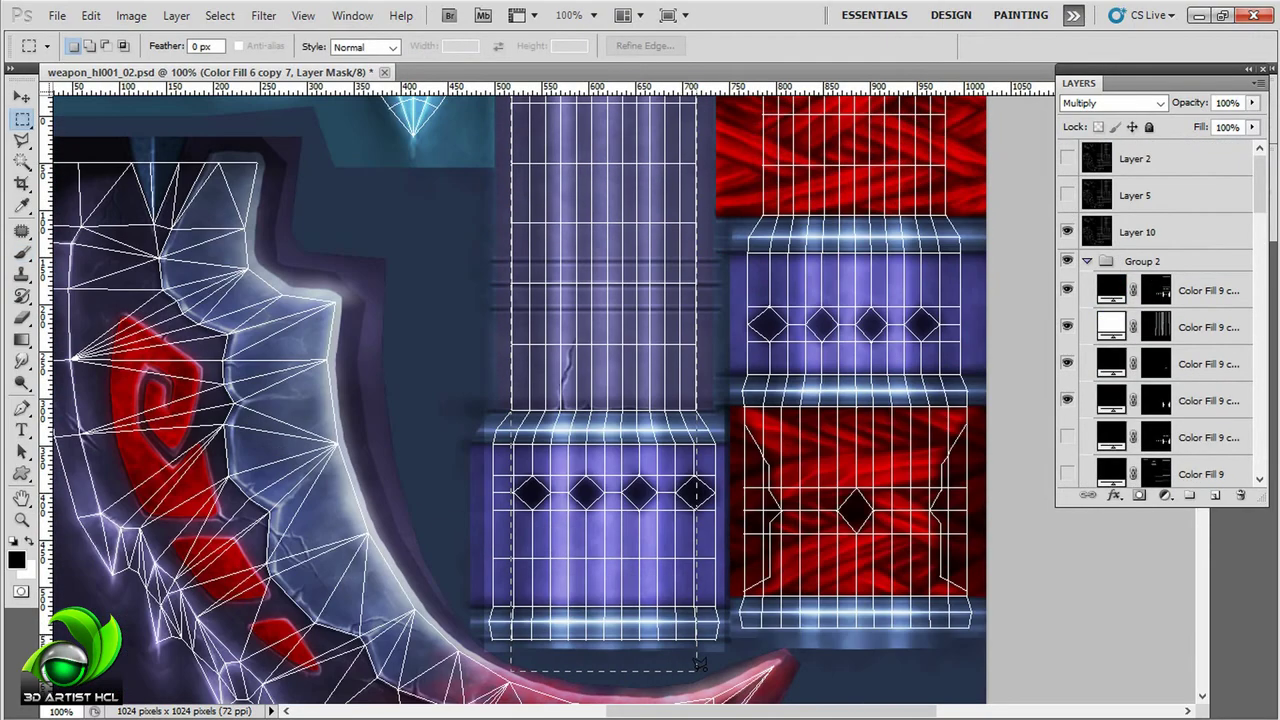
pyautogui.hotkey('ctrl', '+')
pyautogui.hotkey('ctrl', '+')
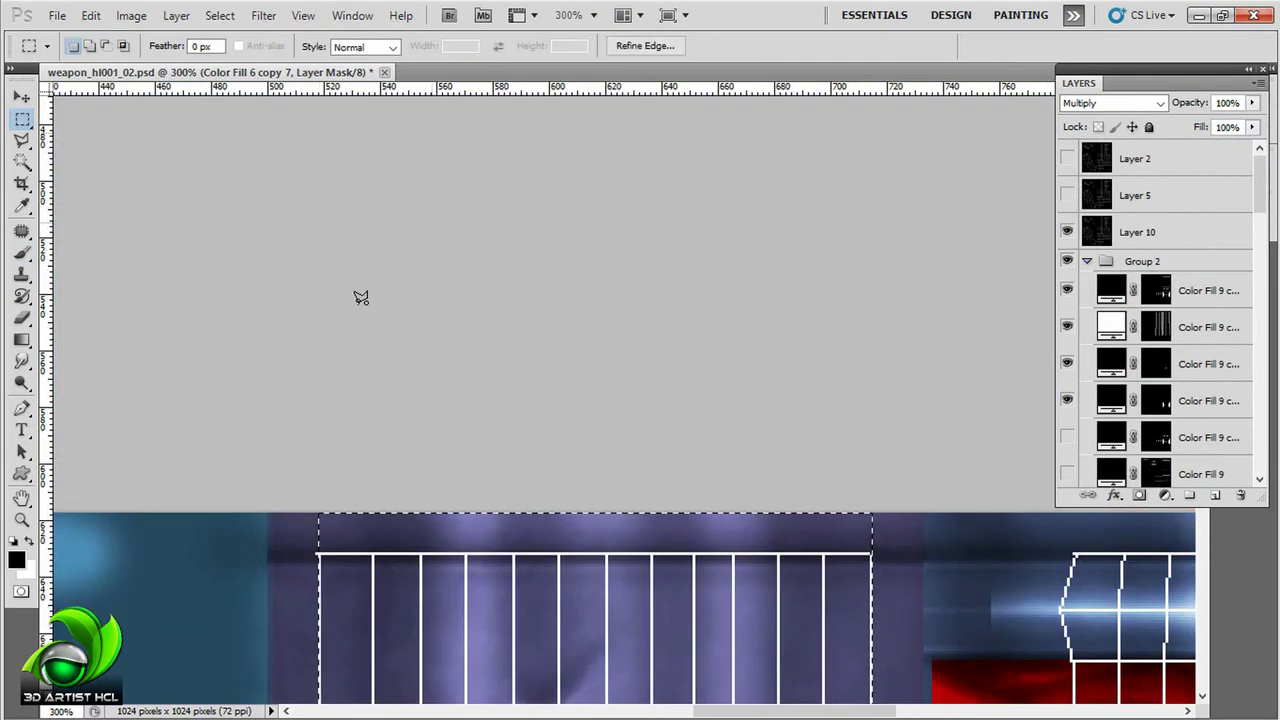
pyautogui.hotkey('ctrl', '-')
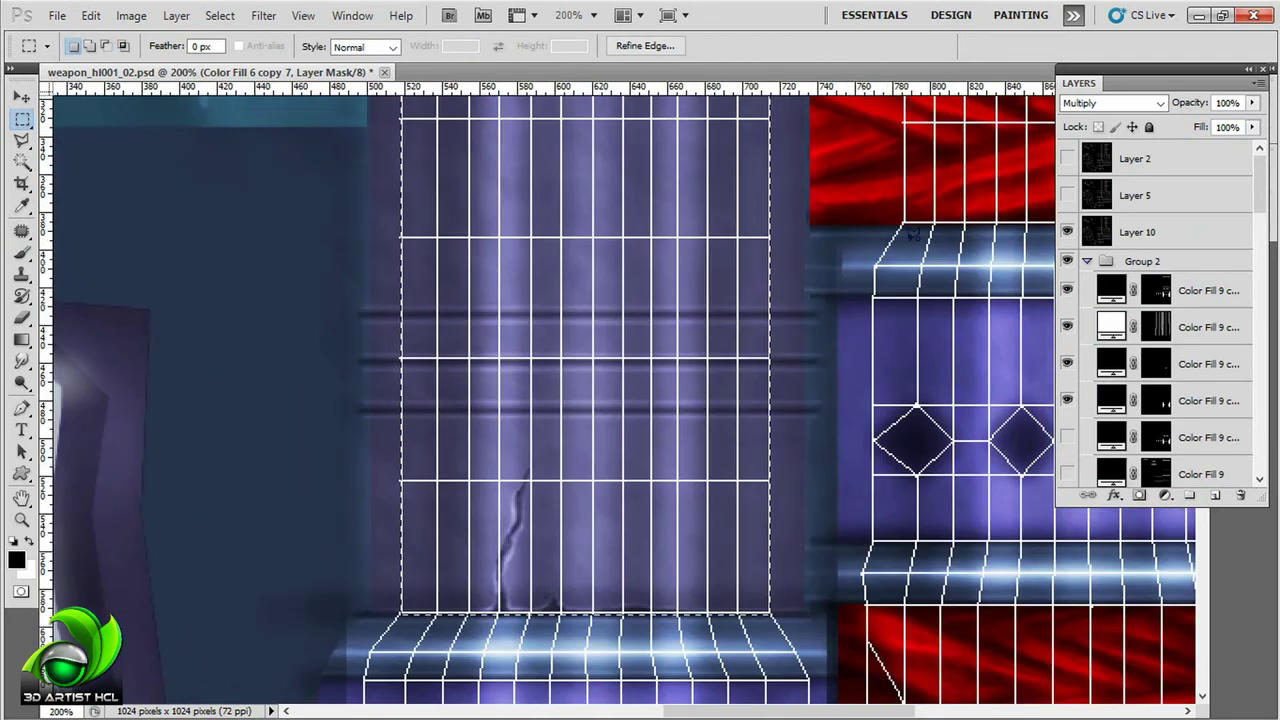
pyautogui.scroll(-5, 1160, 300)
pyautogui.click(1180, 266)
pyautogui.scroll(-3, 1160, 300)
pyautogui.scroll(1, 1073, 400)
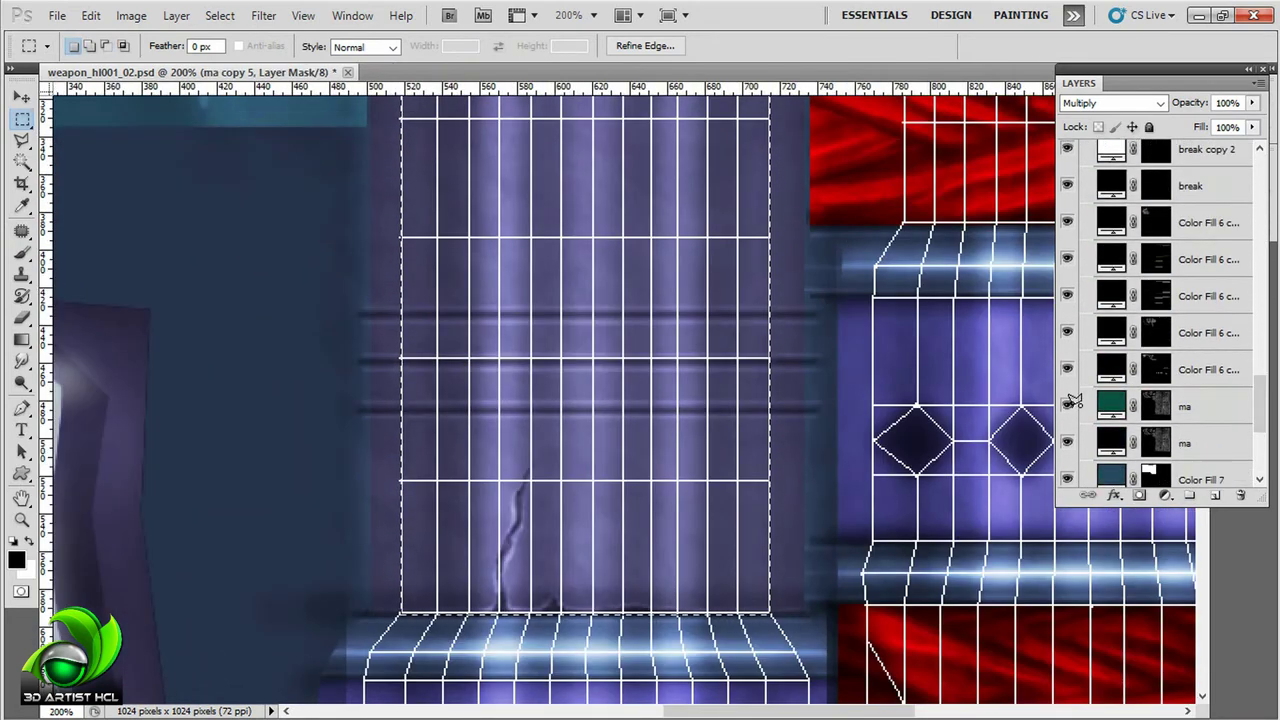
# Step: Clear the rectangular selection and pan over to the blue blade tip
pyautogui.press('l')
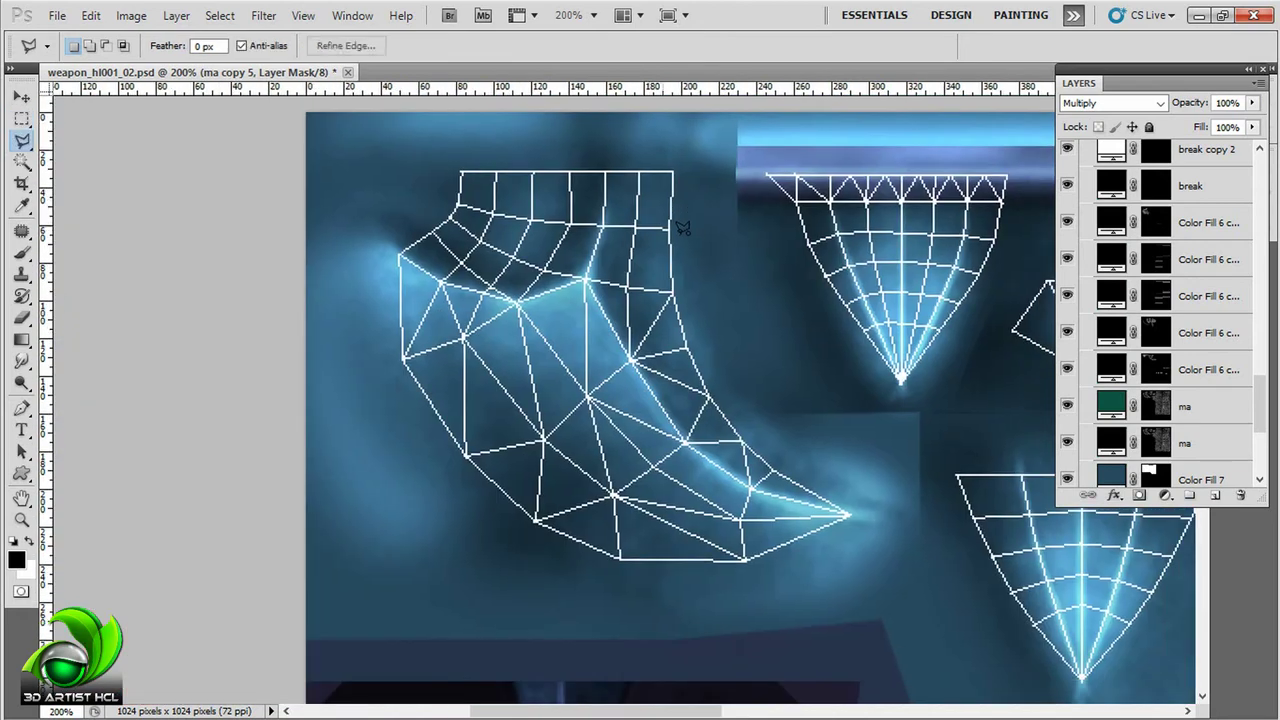
pyautogui.hotkey('ctrl', 'd')
pyautogui.moveTo(1260, 400); pyautogui.dragTo(1262, 143)
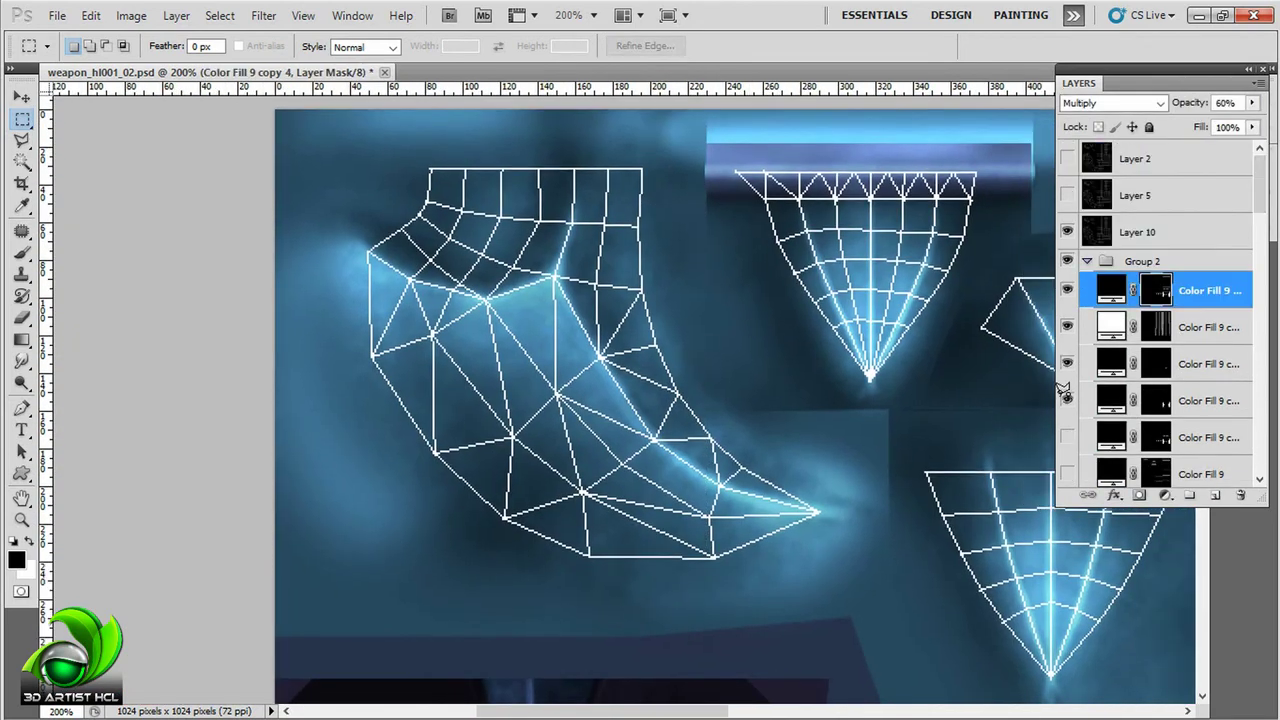
pyautogui.scroll(-3, 1065, 390)
pyautogui.scroll(-3, 1065, 320)
pyautogui.scroll(-3, 1065, 210)
# Step: Paint shading into the Color Fill 6 copy 6 overlay mask with a size-70 brush
pyautogui.click(1150, 378)
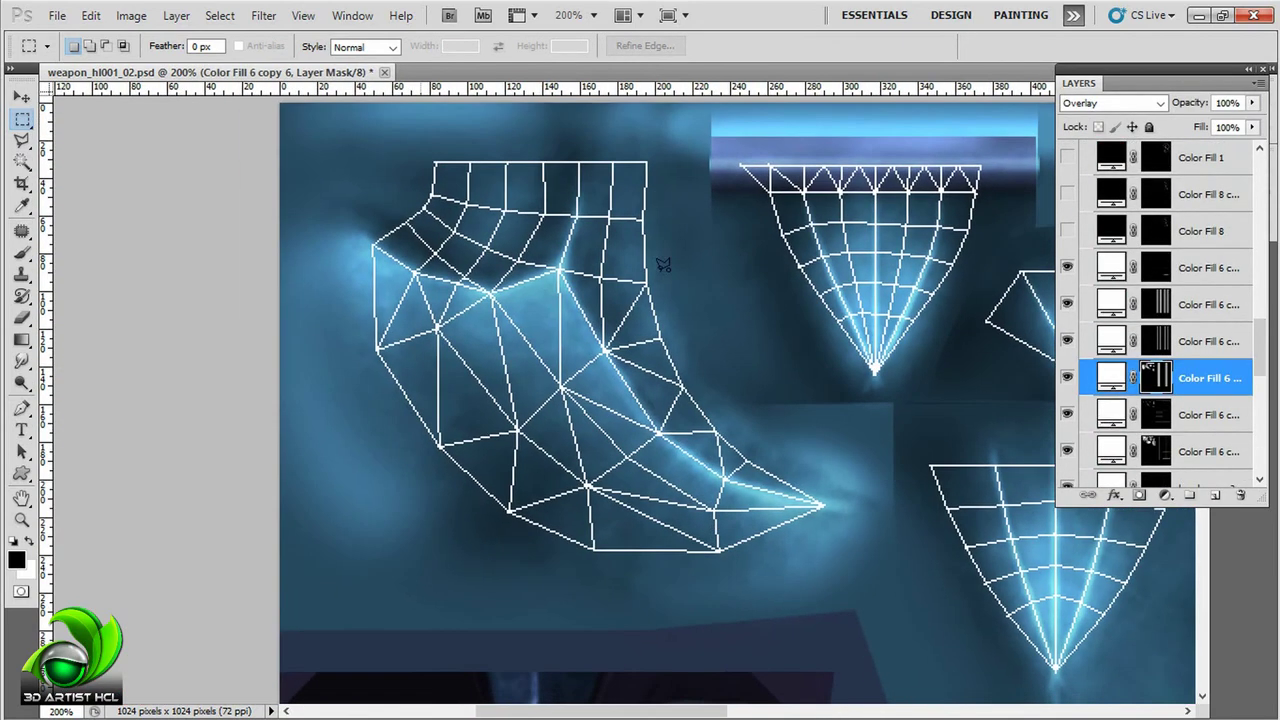
pyautogui.press('b')
pyautogui.press(']')
pyautogui.moveTo(353, 259)
pyautogui.mouseDown()
pyautogui.moveTo(277, 391)
pyautogui.moveTo(523, 315)
pyautogui.mouseUp()
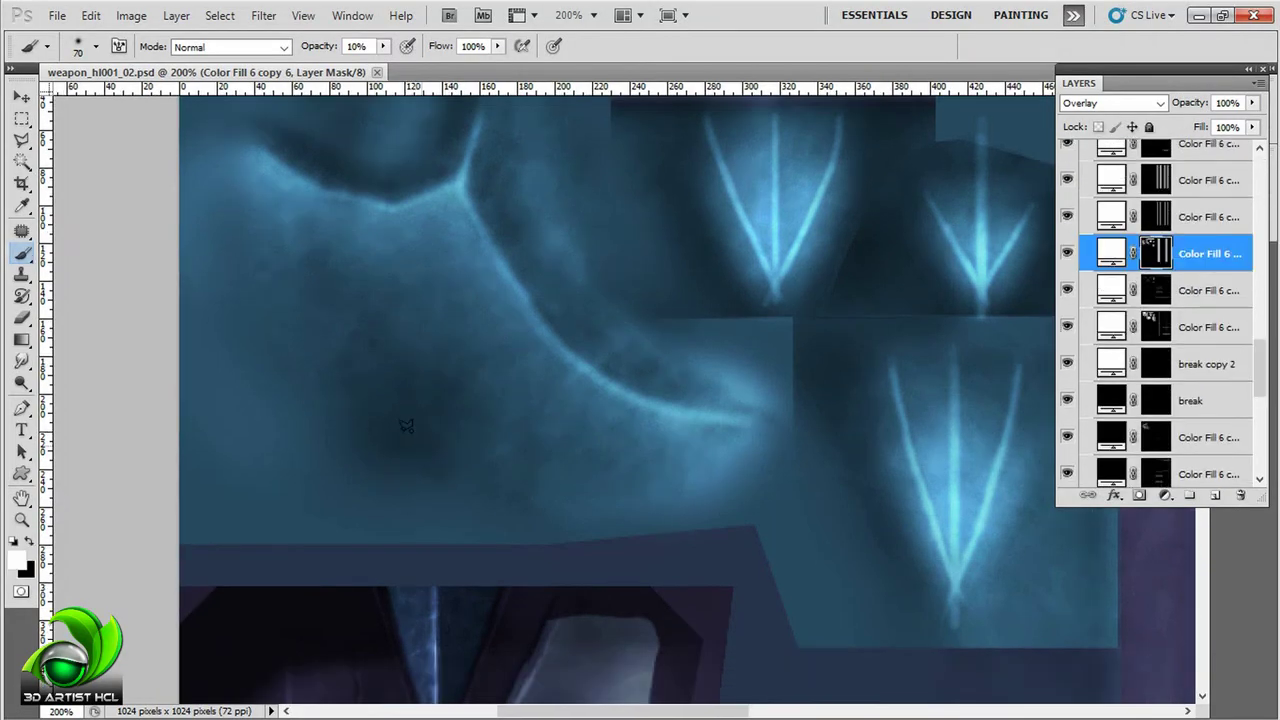
# Step: Brighten the blade surface on the Color Fill 6 copy 6 and copy 8 masks at 10–50% opacity
pyautogui.moveTo(283, 248); pyautogui.dragTo(451, 449)
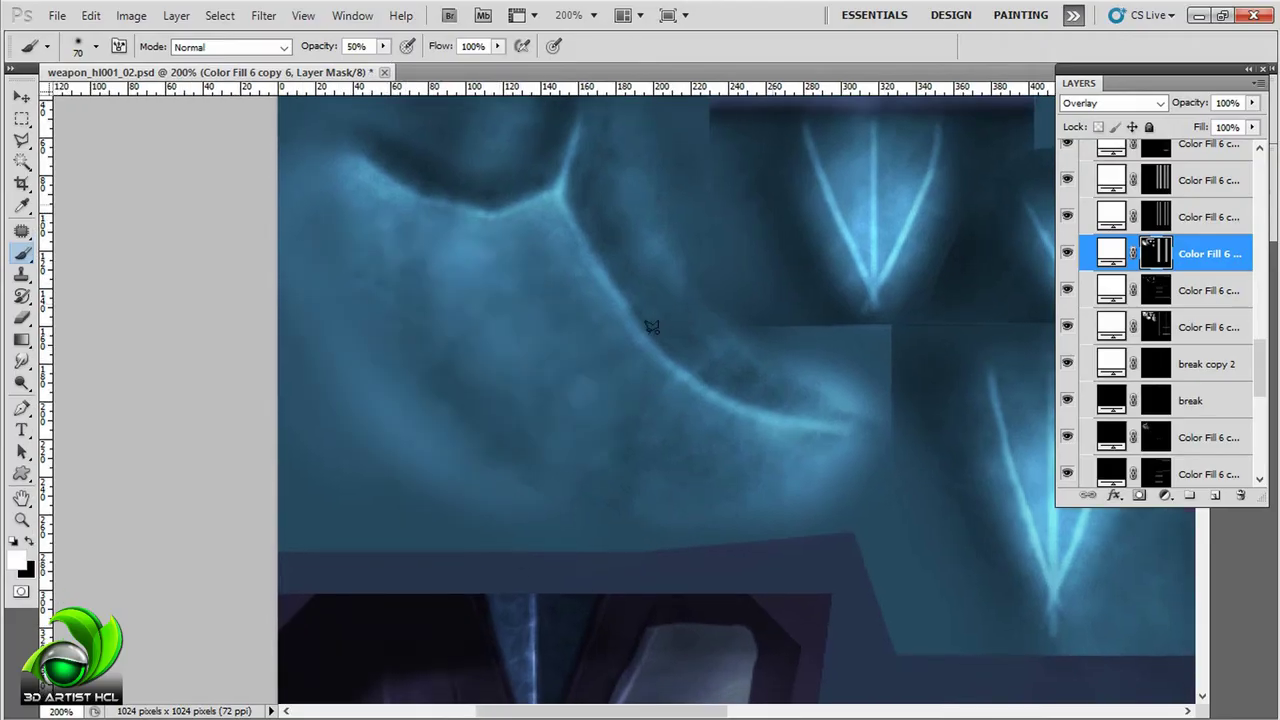
pyautogui.hotkey('alt', '[')
pyautogui.hotkey('alt', '[')
pyautogui.press('5')
pyautogui.moveTo(360, 277); pyautogui.dragTo(400, 237)
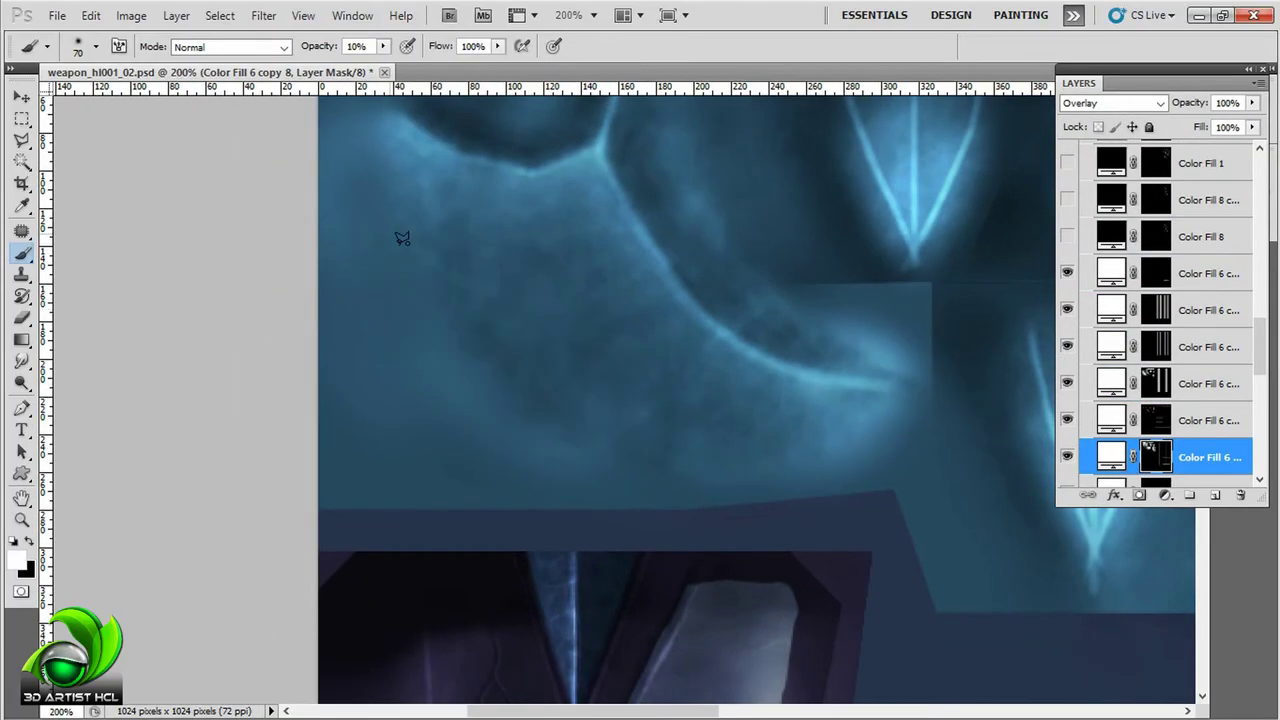
pyautogui.press('1')
pyautogui.moveTo(460, 351); pyautogui.dragTo(581, 431)
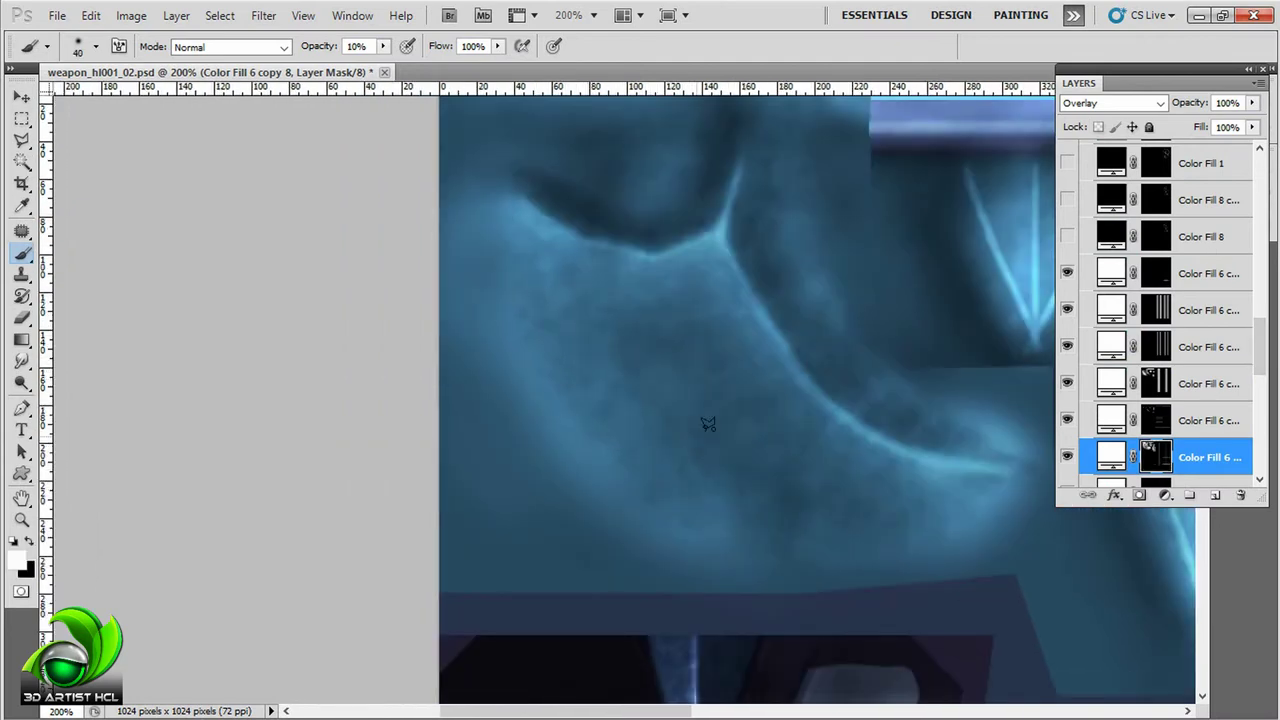
pyautogui.hotkey('alt', ']')
pyautogui.hotkey('alt', ']')
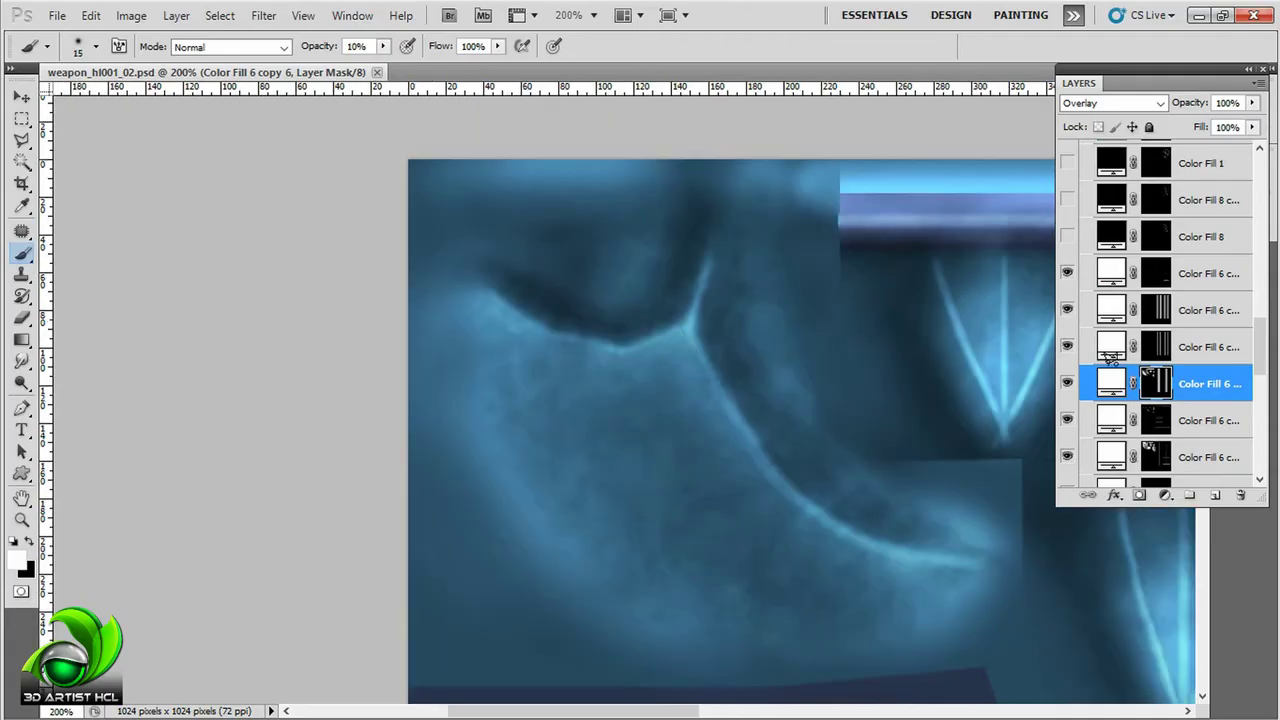
# Step: Deepen the recess shadow on Color Fill 6 copy 11, then refine the copy 6 and copy 8 masks
pyautogui.hotkey('alt', '[')
pyautogui.hotkey('alt', '[')
pyautogui.hotkey('alt', '[')
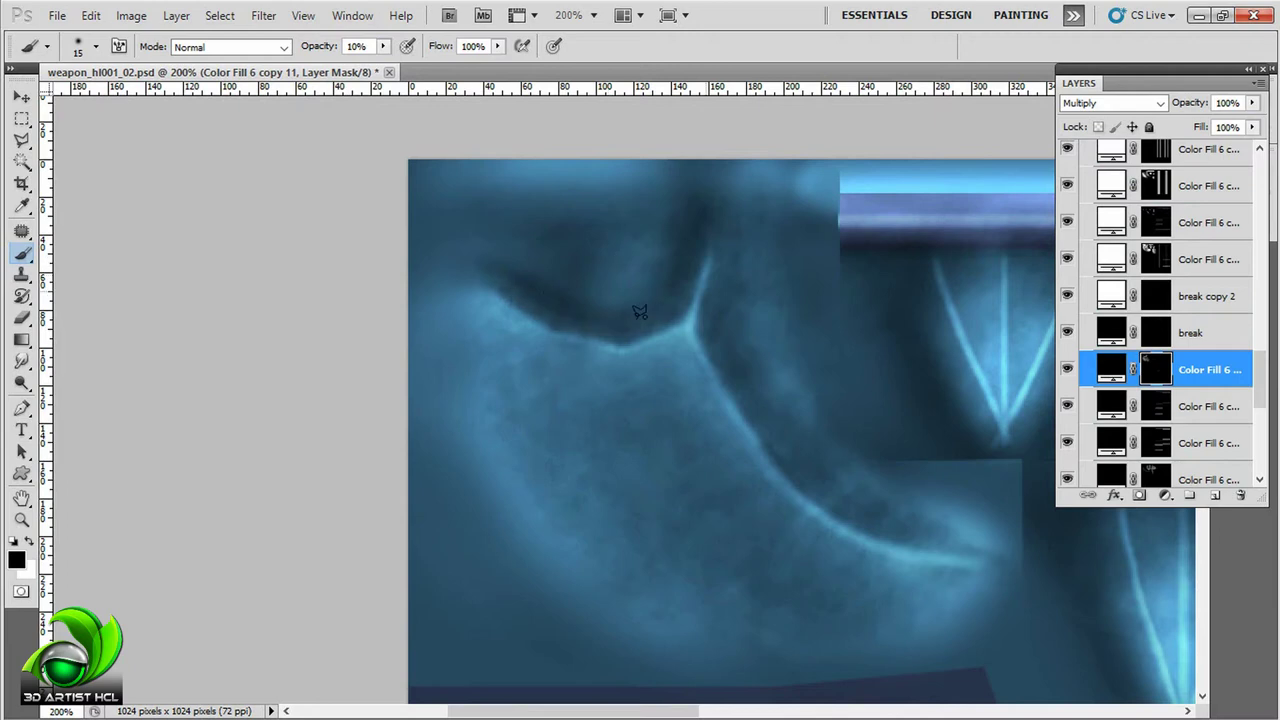
pyautogui.scroll(-1, 685, 284)
pyautogui.hscroll(2, 667, 318)
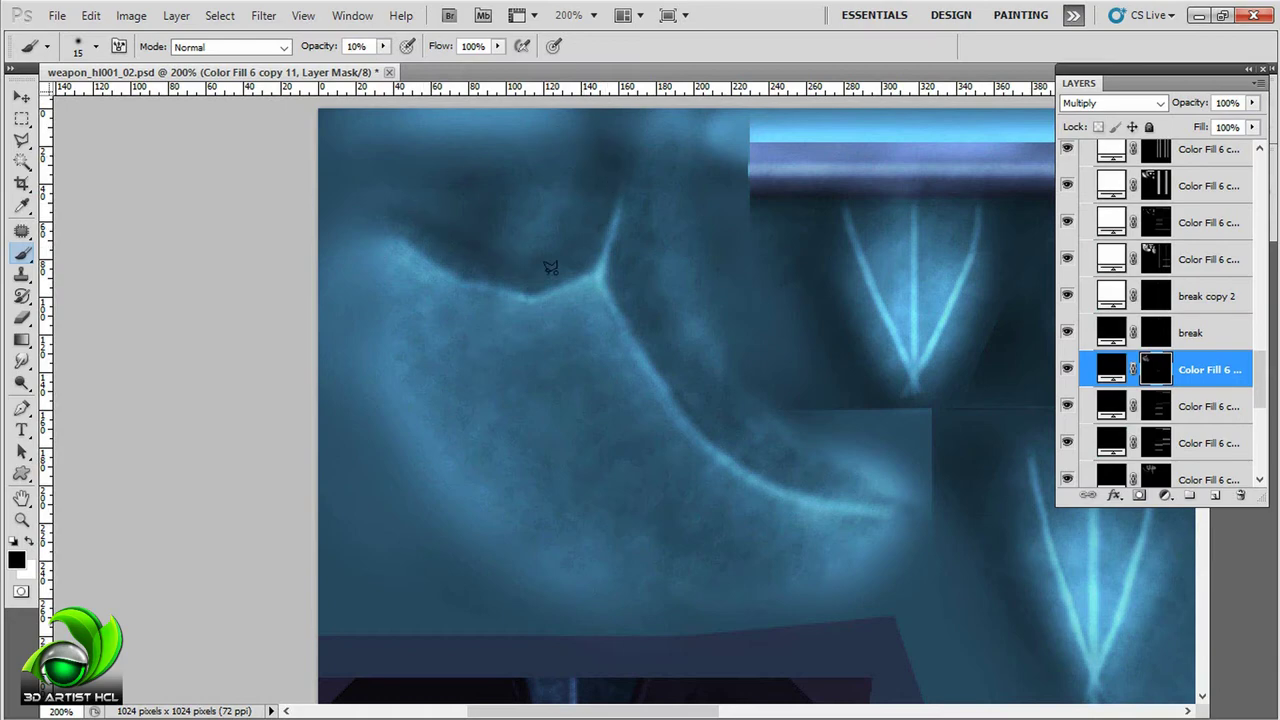
pyautogui.scroll(2, 495, 246)
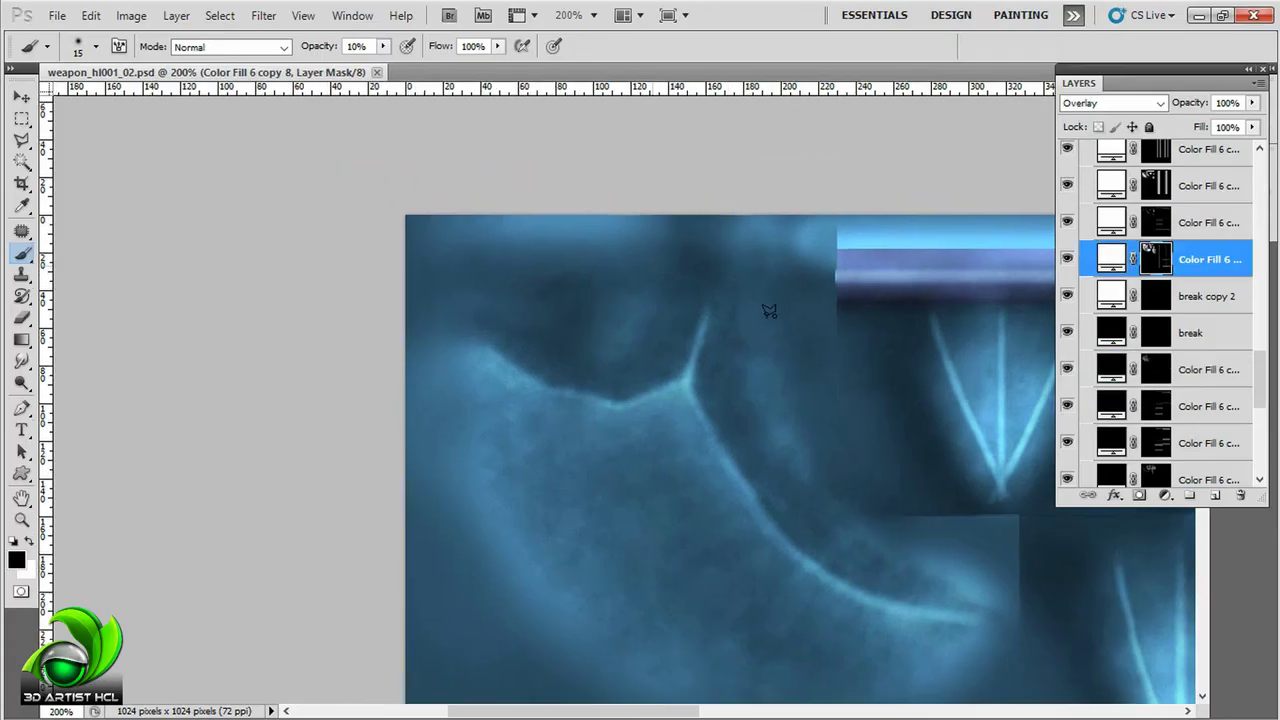
pyautogui.click(1207, 186)
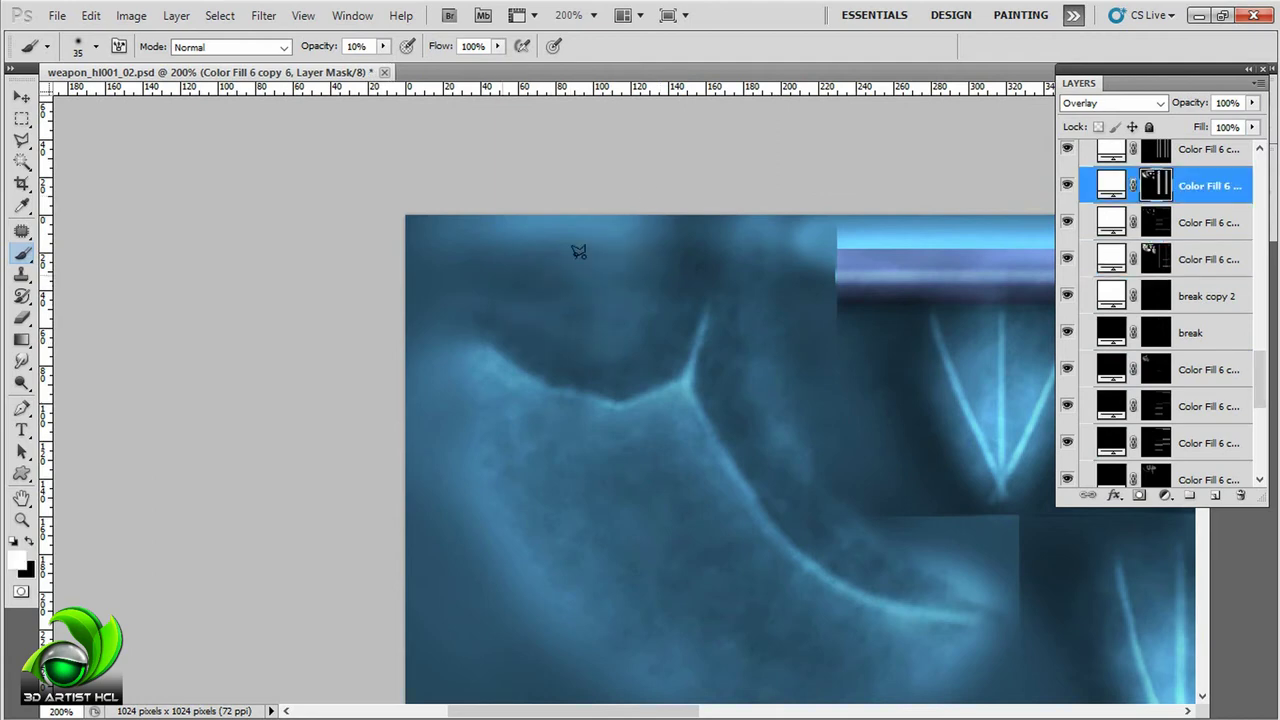
pyautogui.scroll(-2, 600, 340)
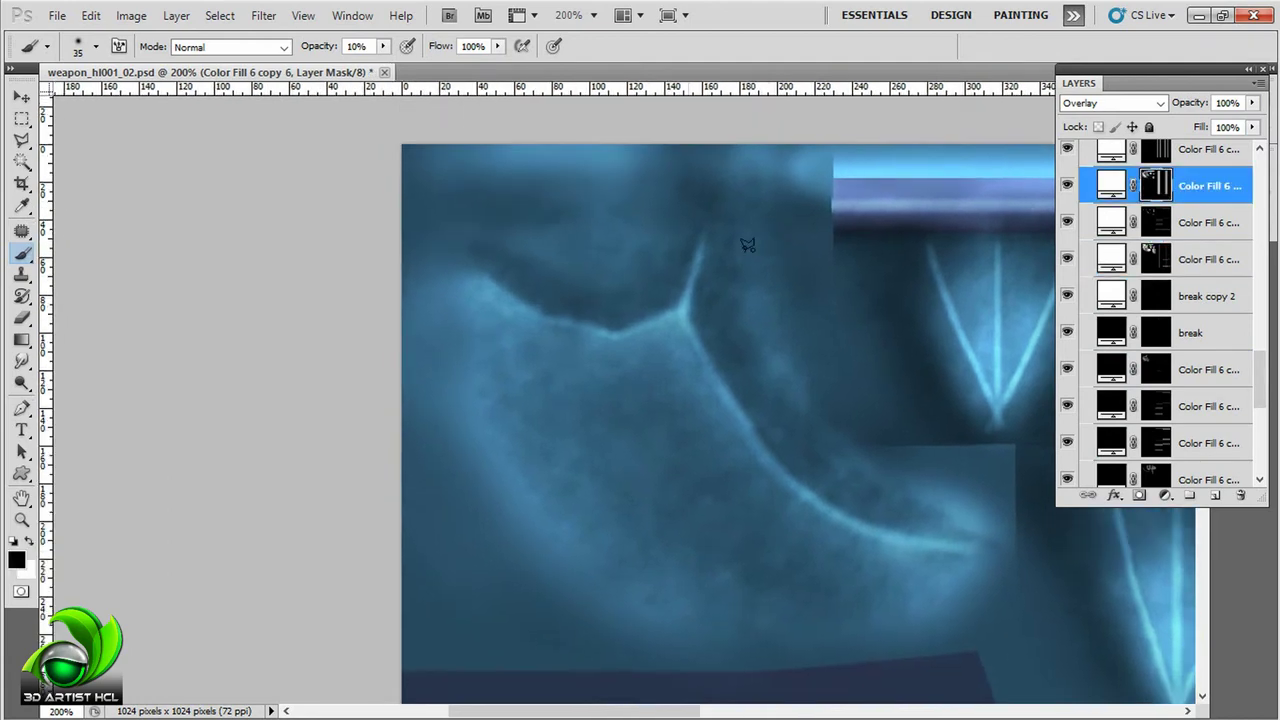
pyautogui.hotkey('alt', '[')
pyautogui.hotkey('alt', '[')
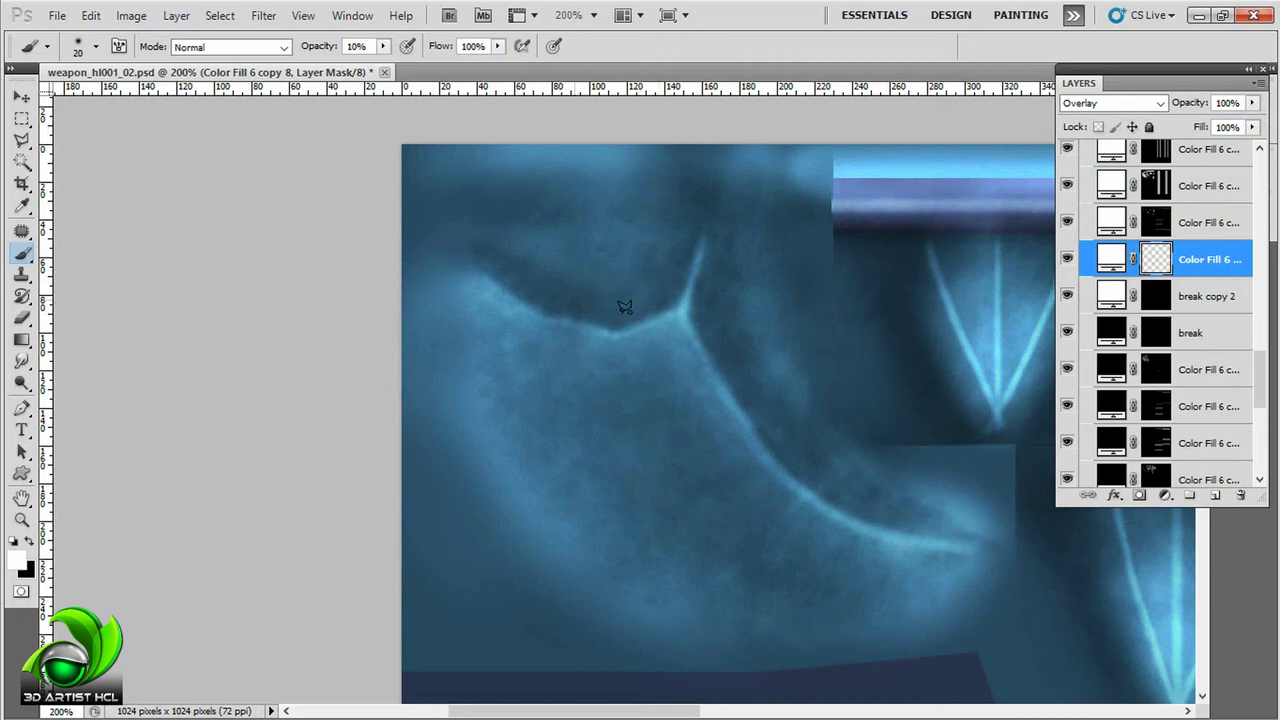
pyautogui.hotkey('alt', ']')
pyautogui.hotkey('alt', ']')
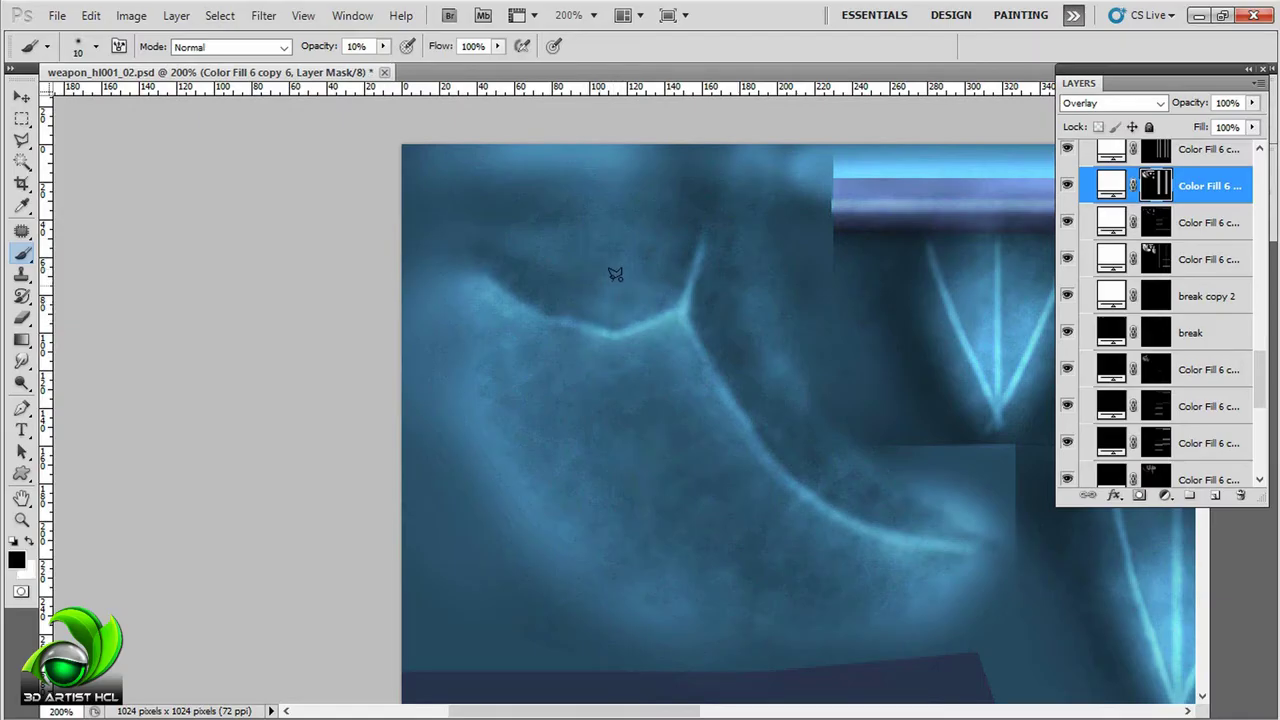
pyautogui.scroll(-1, 615, 274)
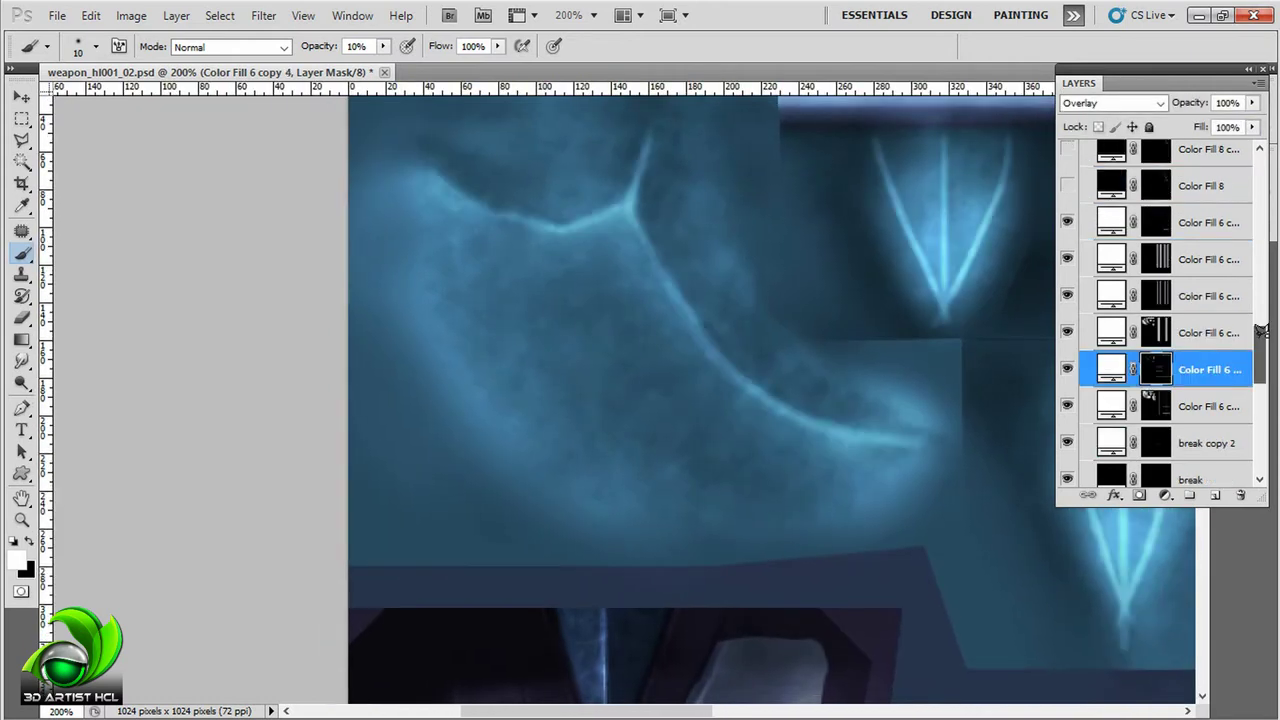
pyautogui.scroll(-2, 789, 350)
pyautogui.scroll(3, 690, 252)
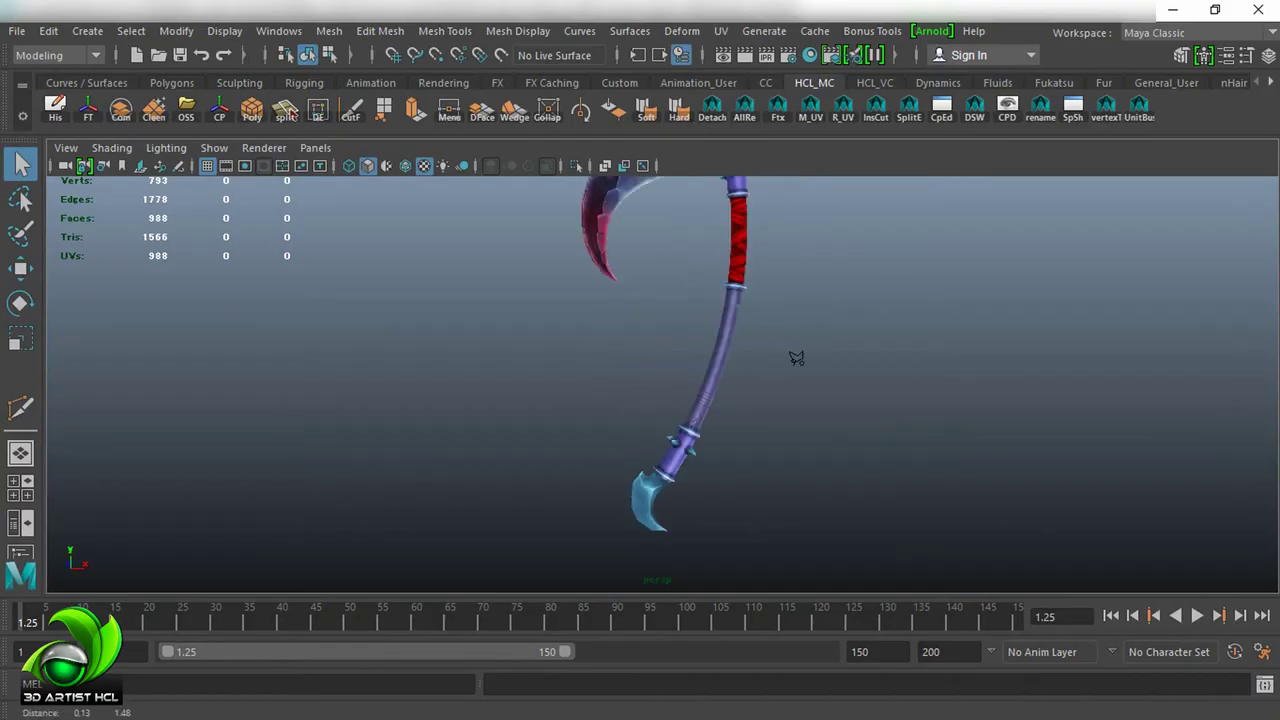
# Step: Orbit out to the whole scythe in Maya, then close in on the red grip and blue spike
pyautogui.moveTo(797, 357); pyautogui.dragTo(920, 331)
pyautogui.moveTo(737, 371)
pyautogui.mouseDown()
pyautogui.moveTo(966, 371)
pyautogui.moveTo(643, 389)
pyautogui.moveTo(655, 302)
pyautogui.mouseUp()
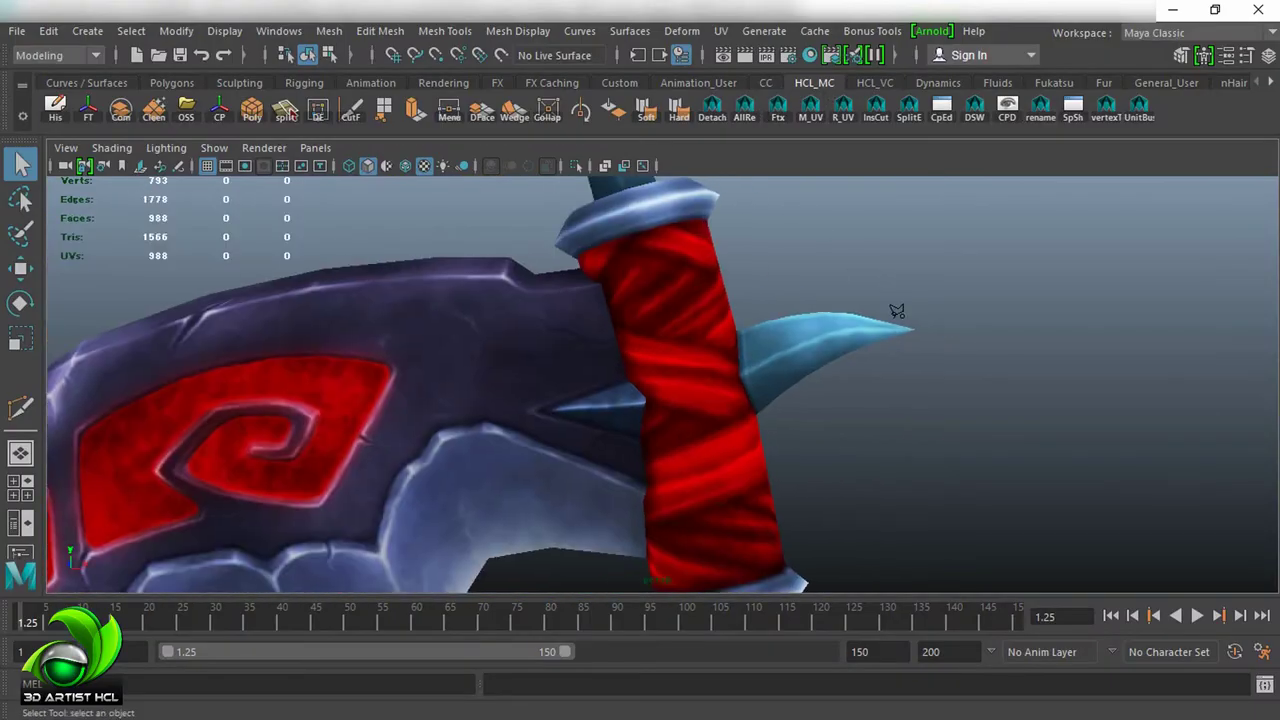
# Step: Zoom to 500% on the blue spike's texture with its UV wireframe showing
pyautogui.scroll(2, 896, 311)
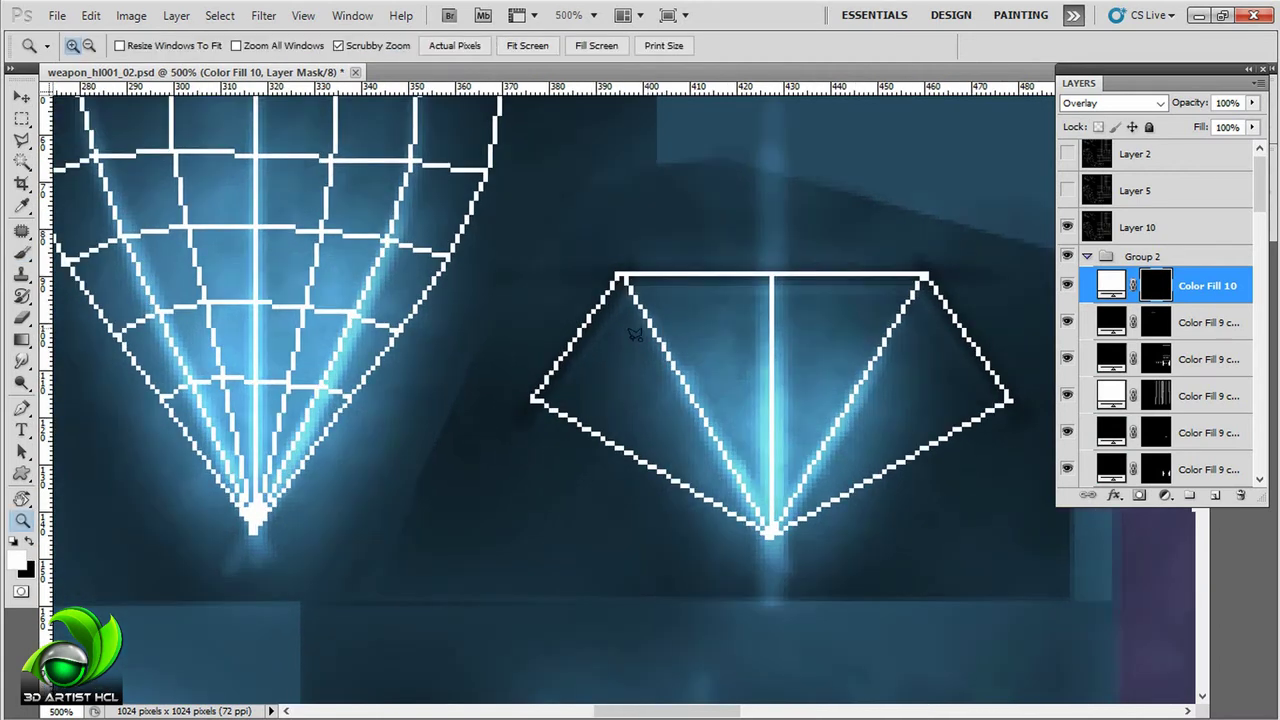
pyautogui.keyDown('ctrl'); pyautogui.click(600, 372); pyautogui.keyUp('ctrl')
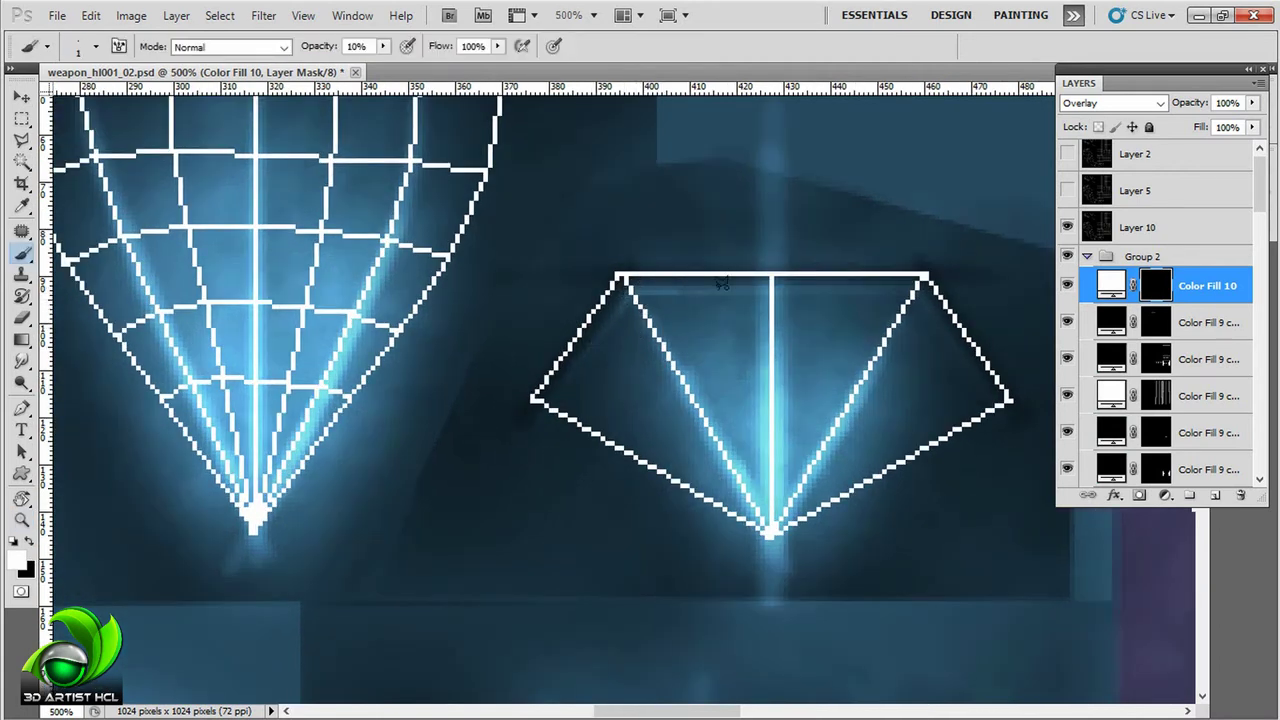
pyautogui.hscroll(2, 722, 284)
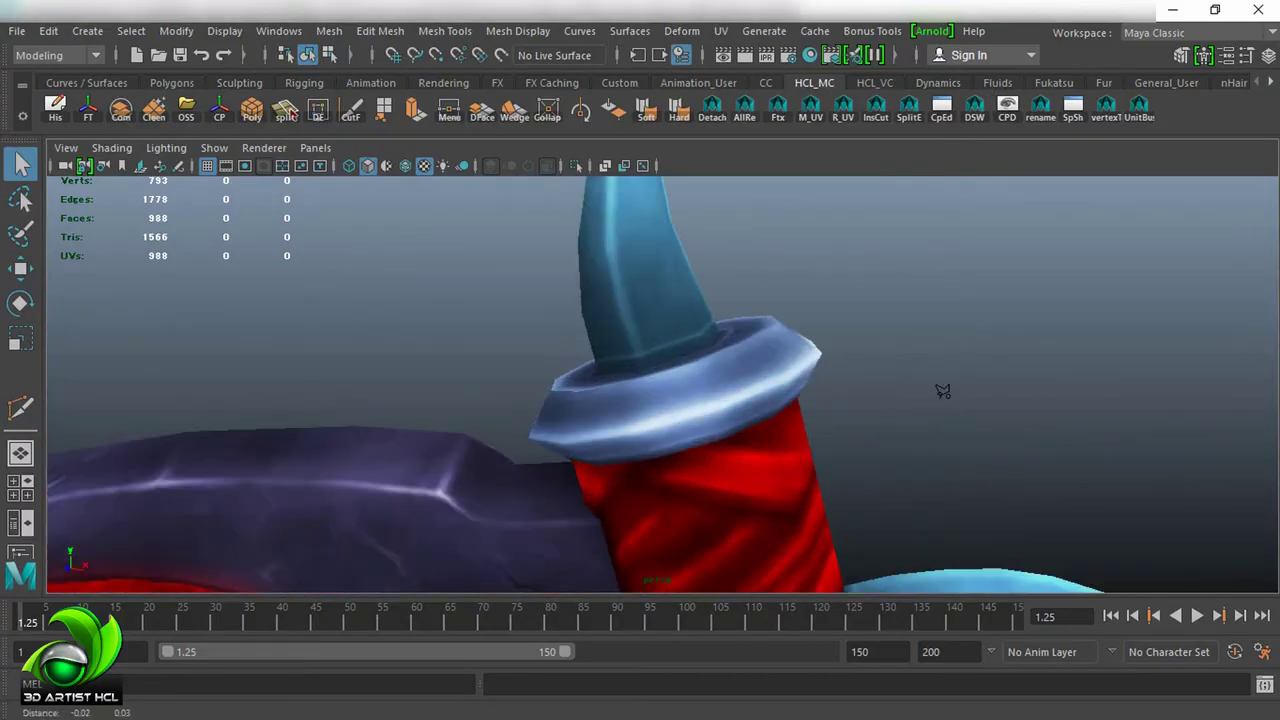
# Step: Move the spike-base ring's UVs slightly left using the UV Editor's Move tool
pyautogui.click(720, 30)
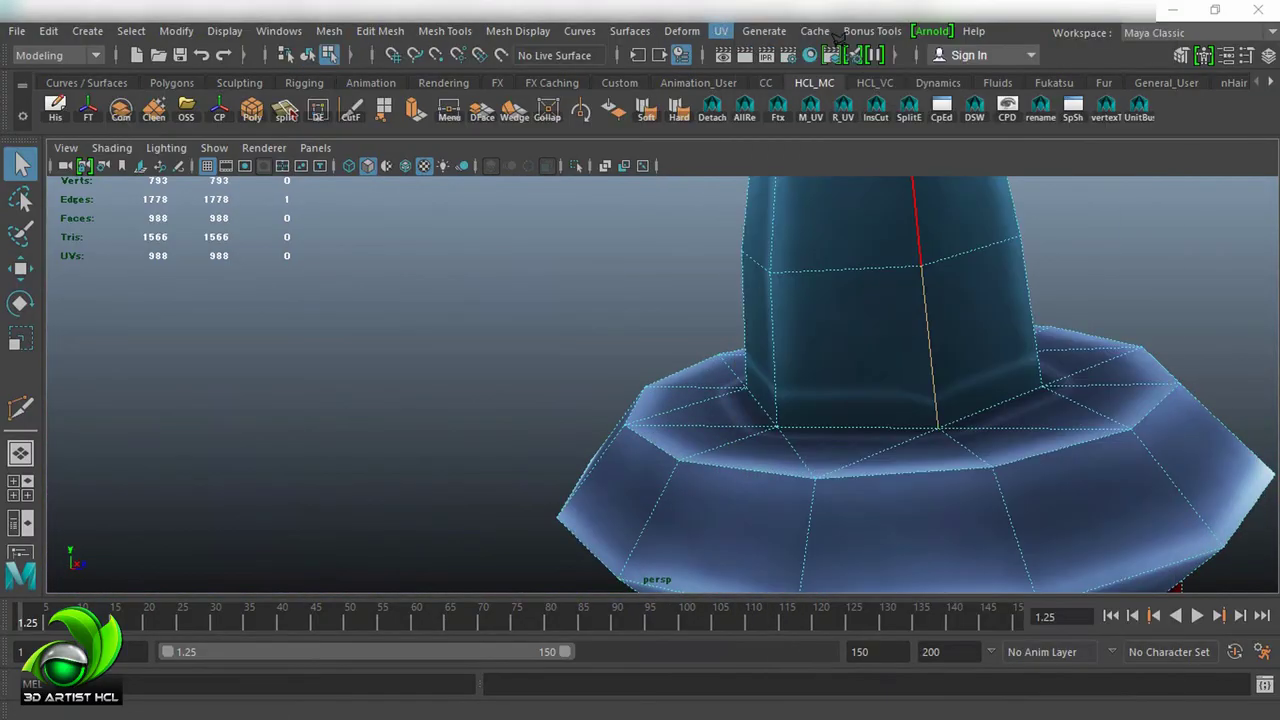
pyautogui.click(760, 52)
pyautogui.moveTo(864, 73); pyautogui.dragTo(828, 422)
pyautogui.press('e')
pyautogui.press('w')
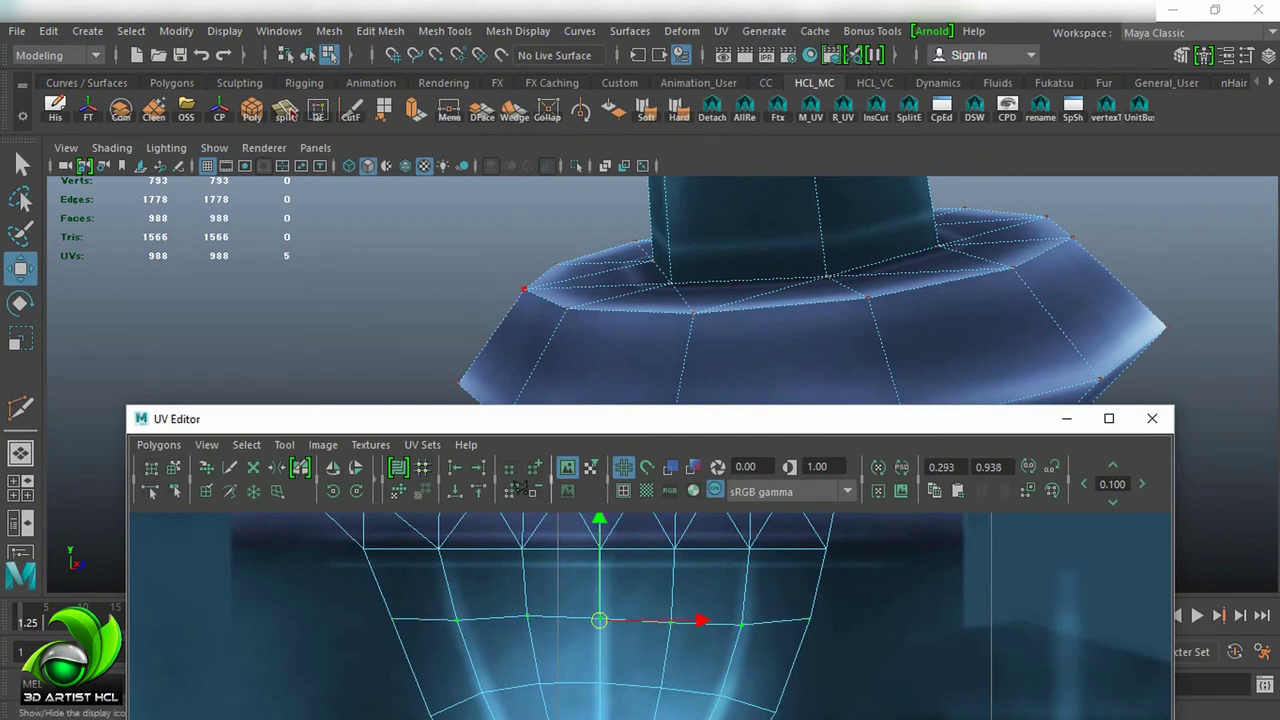
pyautogui.moveTo(600, 620); pyautogui.dragTo(566, 620)
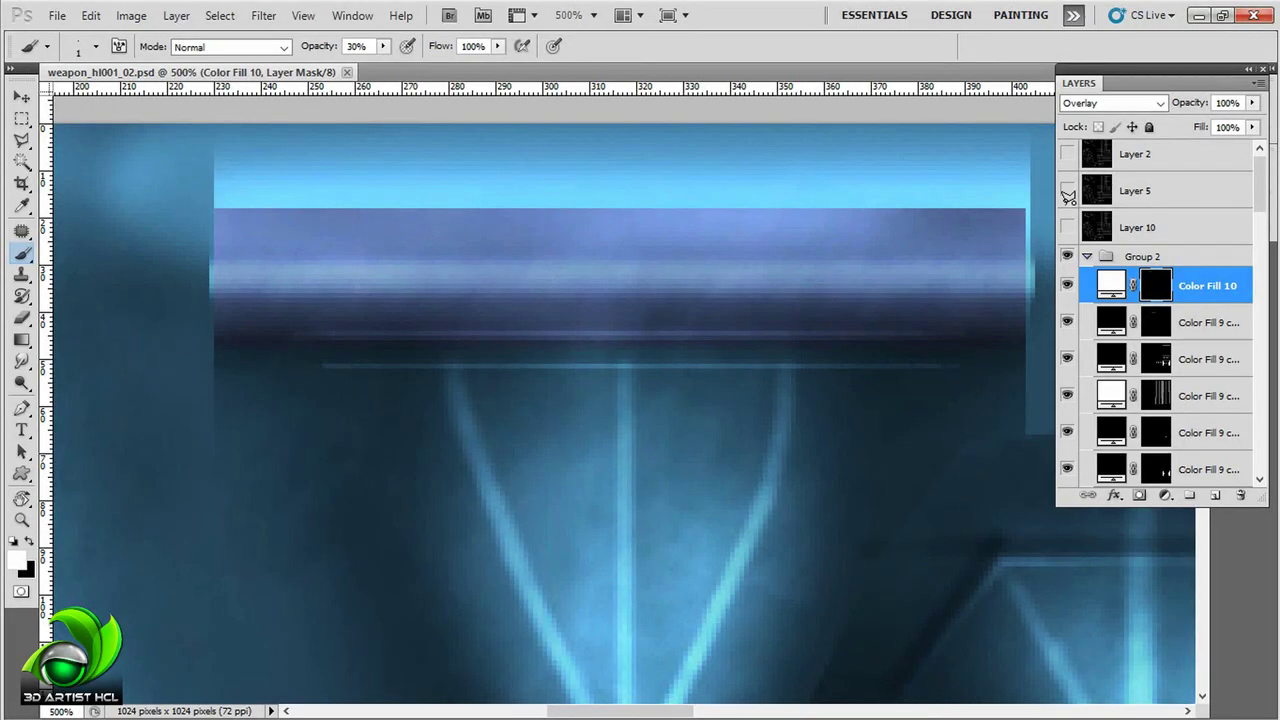
pyautogui.click(1066, 212)
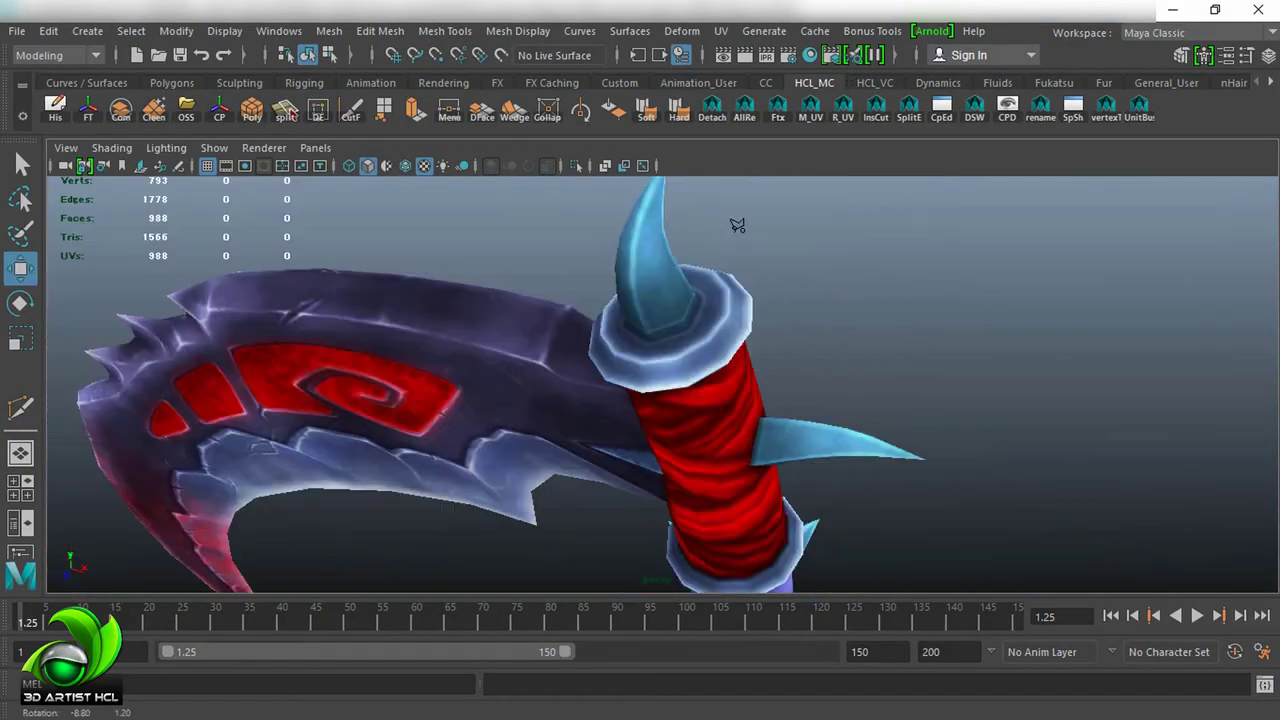
# Step: Pan to the purple shaft's diamonds with the UV wireframe guide visible
pyautogui.moveTo(737, 225)
pyautogui.mouseDown()
pyautogui.moveTo(871, 306)
pyautogui.moveTo(874, 366)
pyautogui.moveTo(767, 713)
pyautogui.mouseUp()
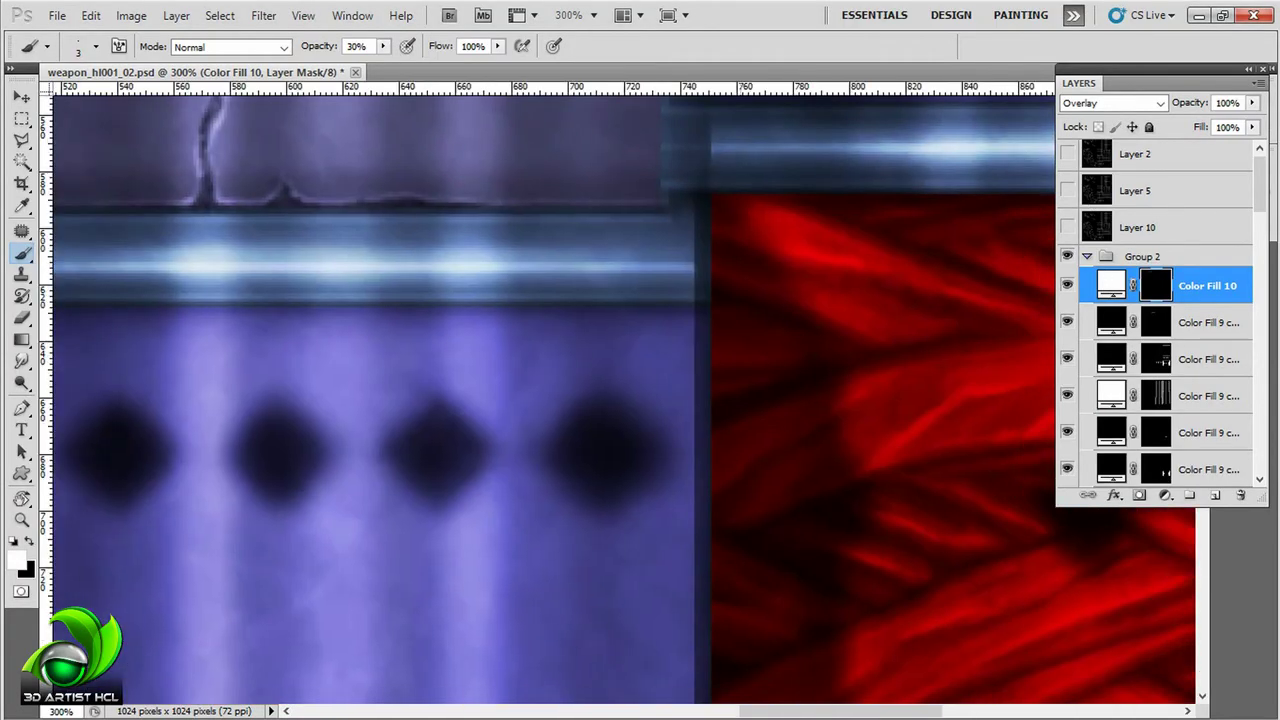
pyautogui.click(1067, 227)
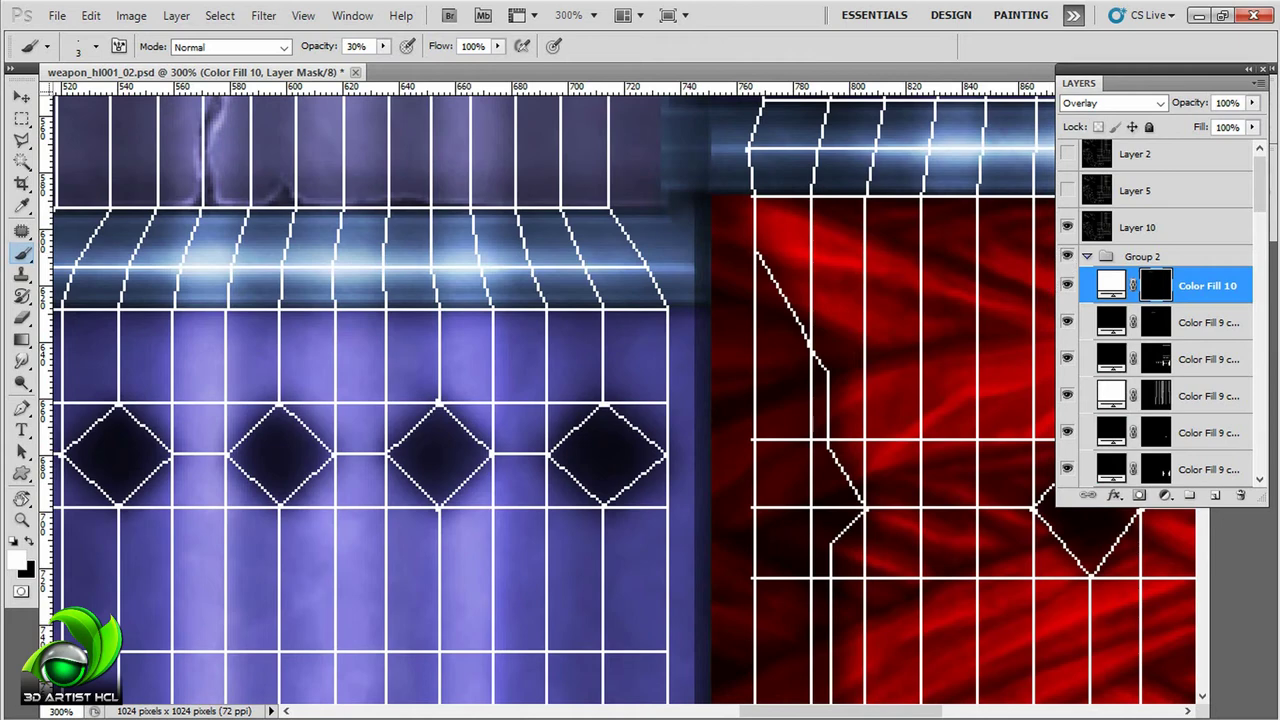
pyautogui.moveTo(757, 215); pyautogui.dragTo(737, 213)
pyautogui.scroll(1, 757, 212)
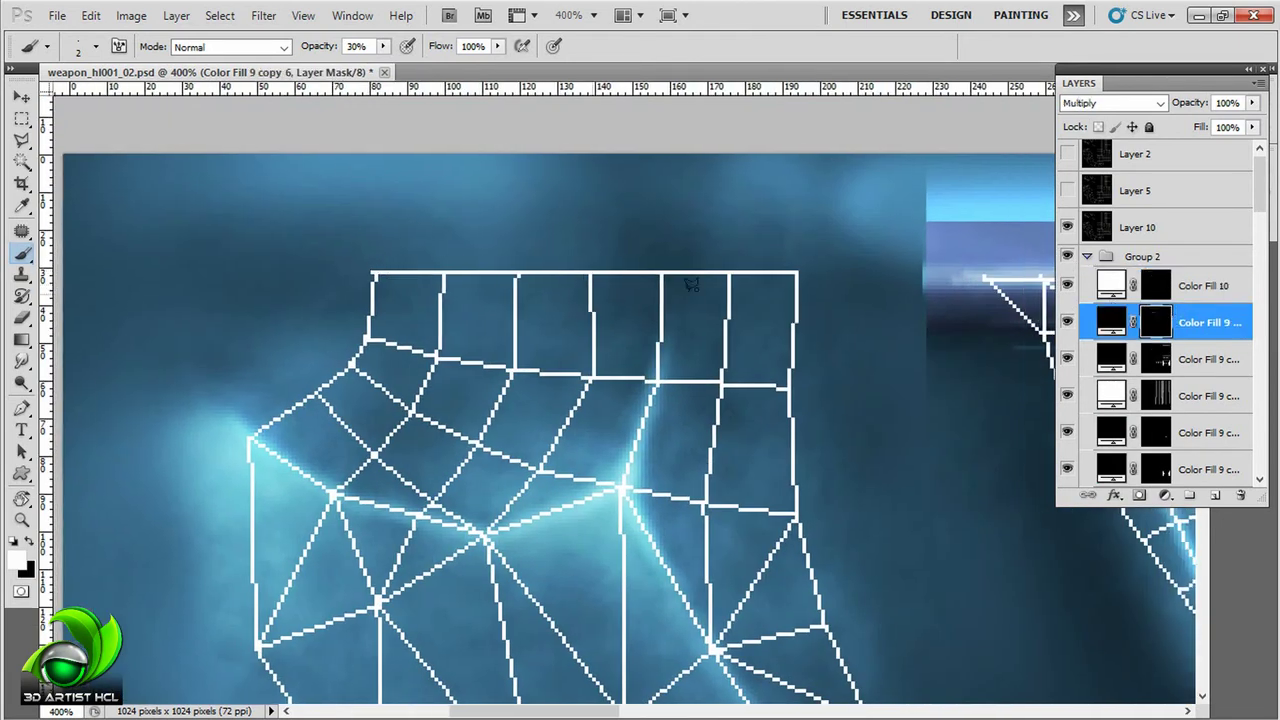
# Step: Paint a thin dark line along the piece's top edge at reduced opacity, then hide the wireframe
pyautogui.press('\\')
pyautogui.press('\\')
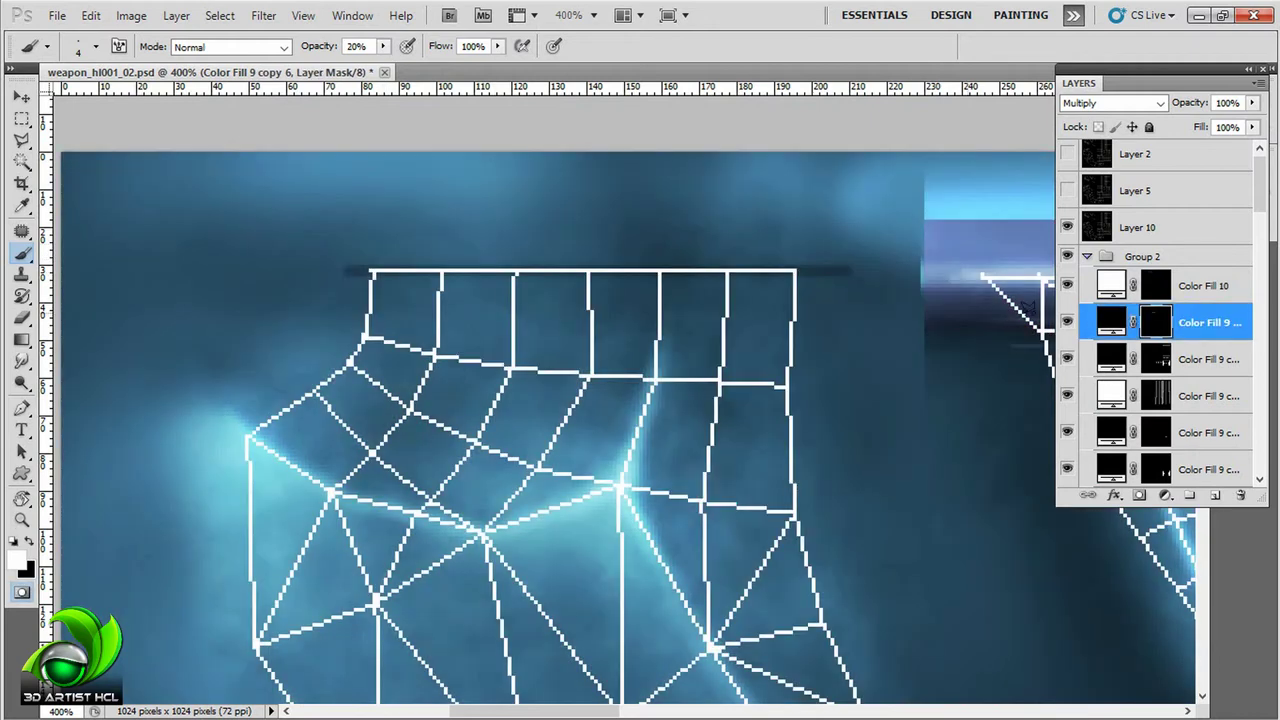
pyautogui.hotkey('alt', ']')
pyautogui.hotkey('alt', '[')
pyautogui.moveTo(361, 258); pyautogui.dragTo(356, 252)
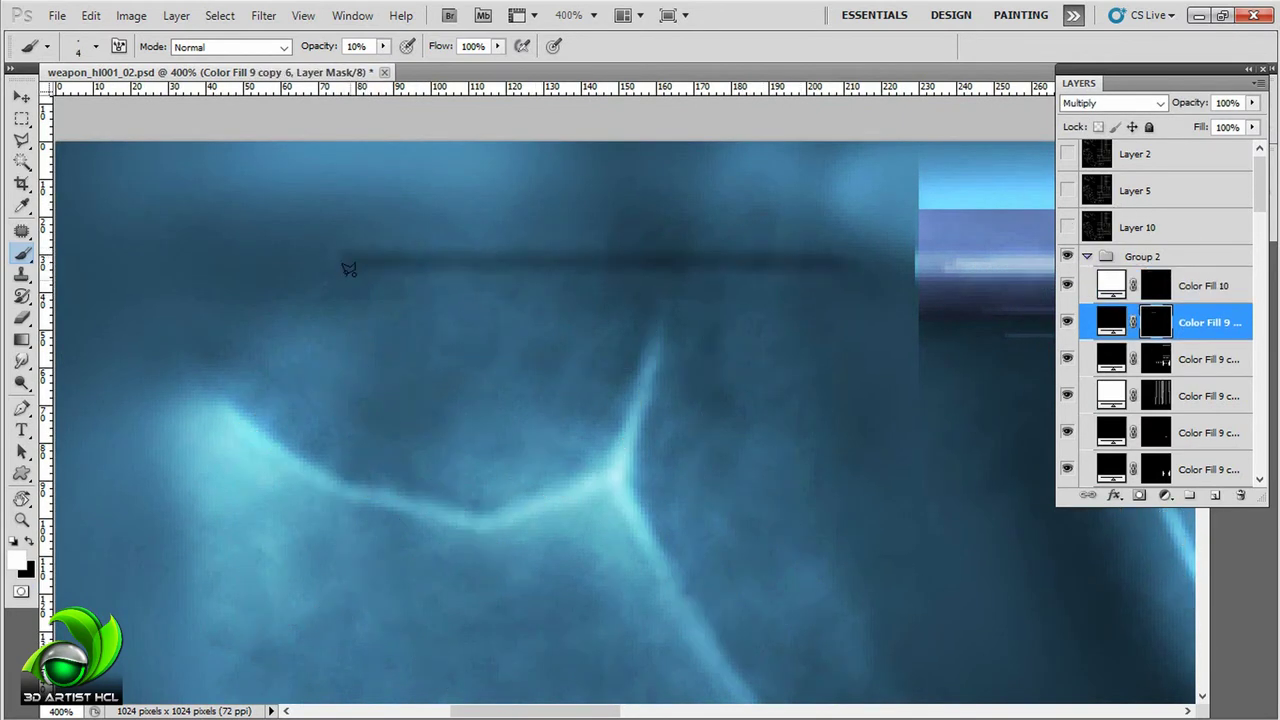
pyautogui.click(1187, 285)
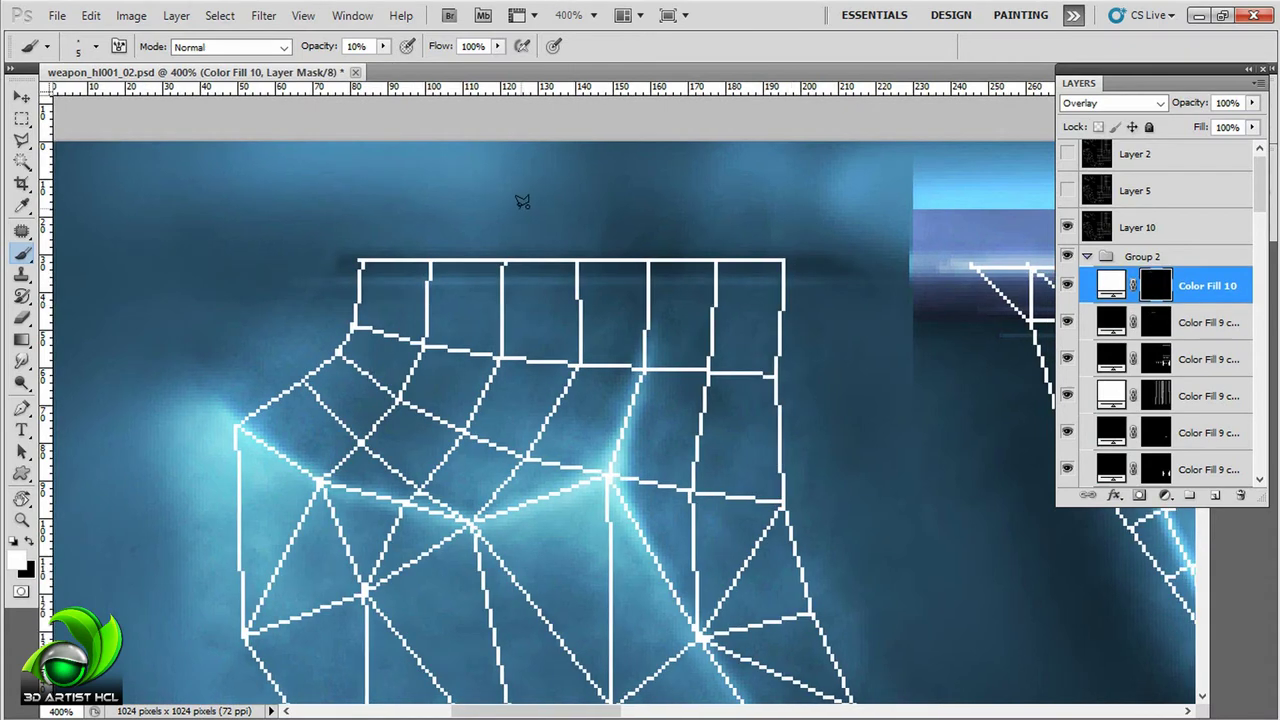
pyautogui.hotkey('alt', '[')
pyautogui.scroll(-1, 650, 166)
pyautogui.click(1067, 227)
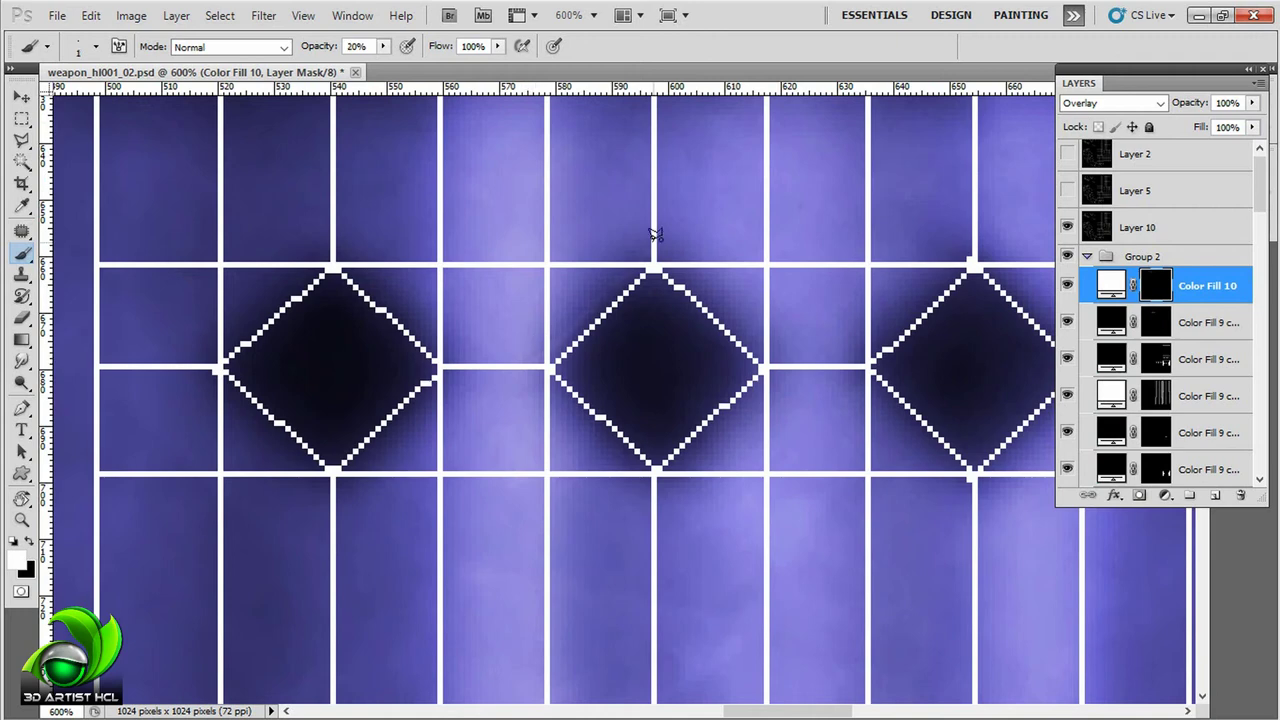
# Step: Brush a light rim along the middle diamond's upper-left, upper-right and lower-left edges
pyautogui.hotkey('alt', '[')
pyautogui.hotkey('alt', ']')
pyautogui.moveTo(652, 234); pyautogui.dragTo(530, 358)
pyautogui.moveTo(670, 228); pyautogui.dragTo(786, 360)
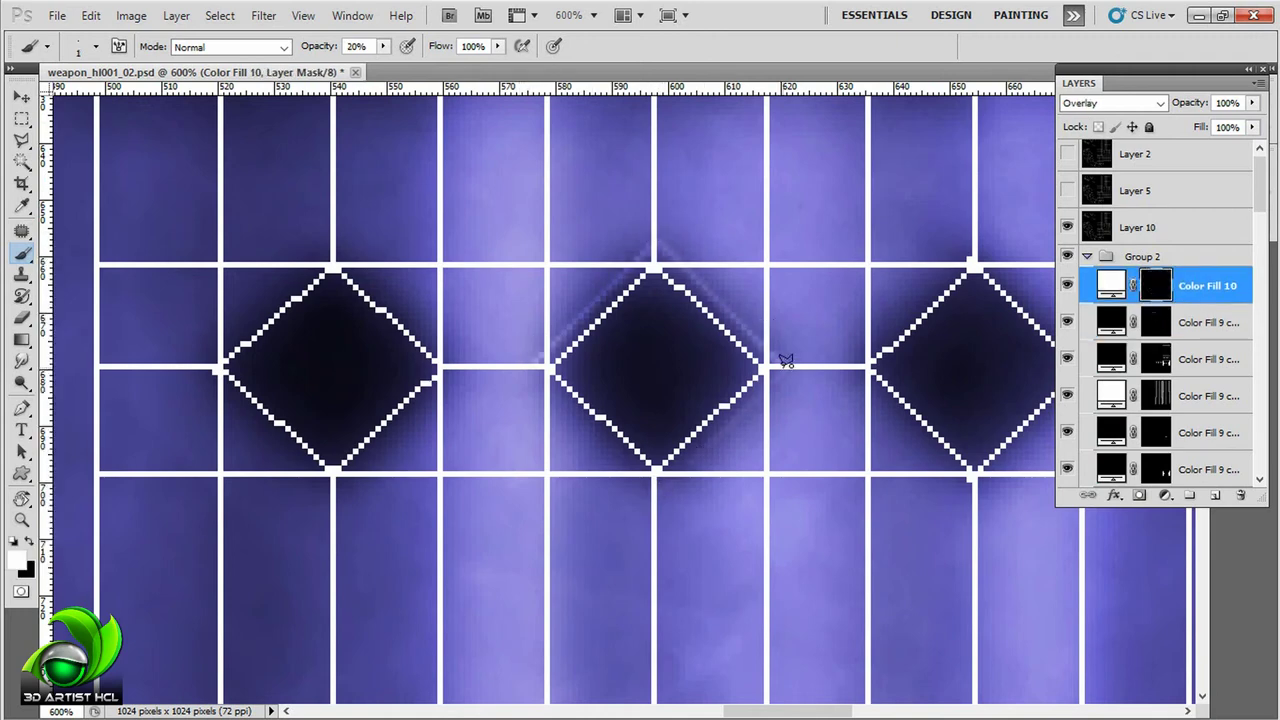
pyautogui.moveTo(529, 361); pyautogui.dragTo(647, 471)
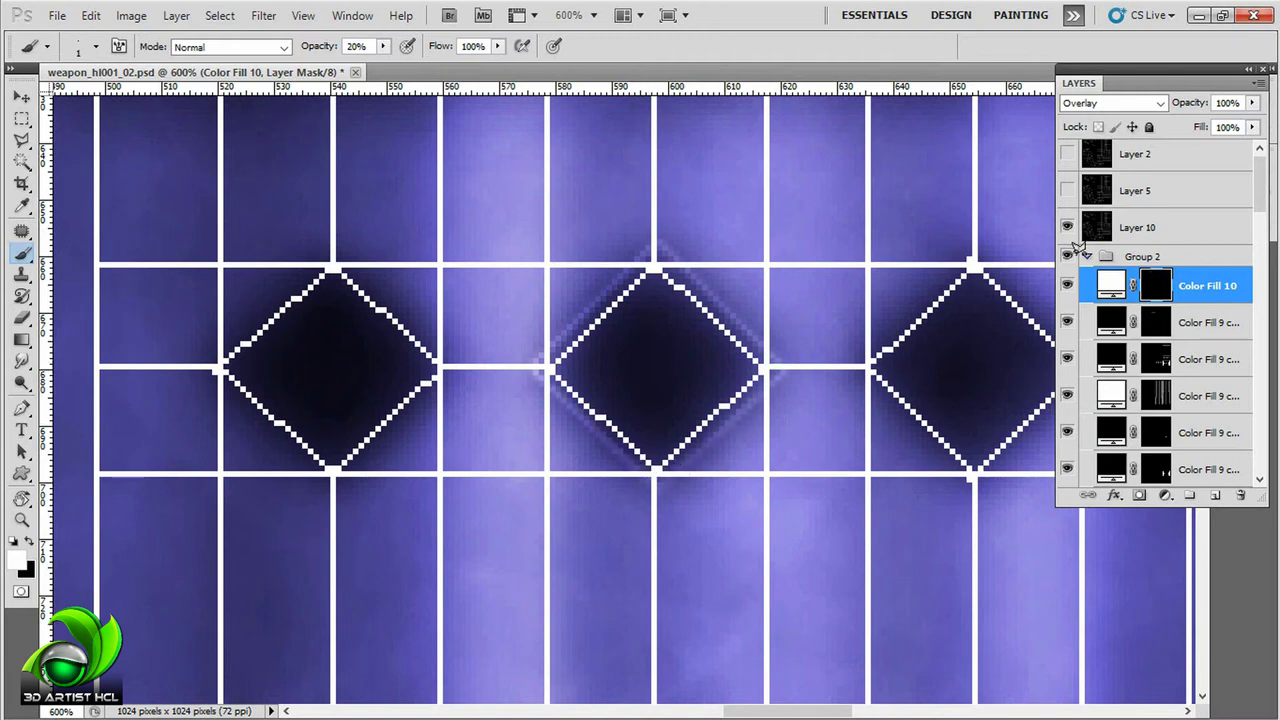
pyautogui.click(1067, 228)
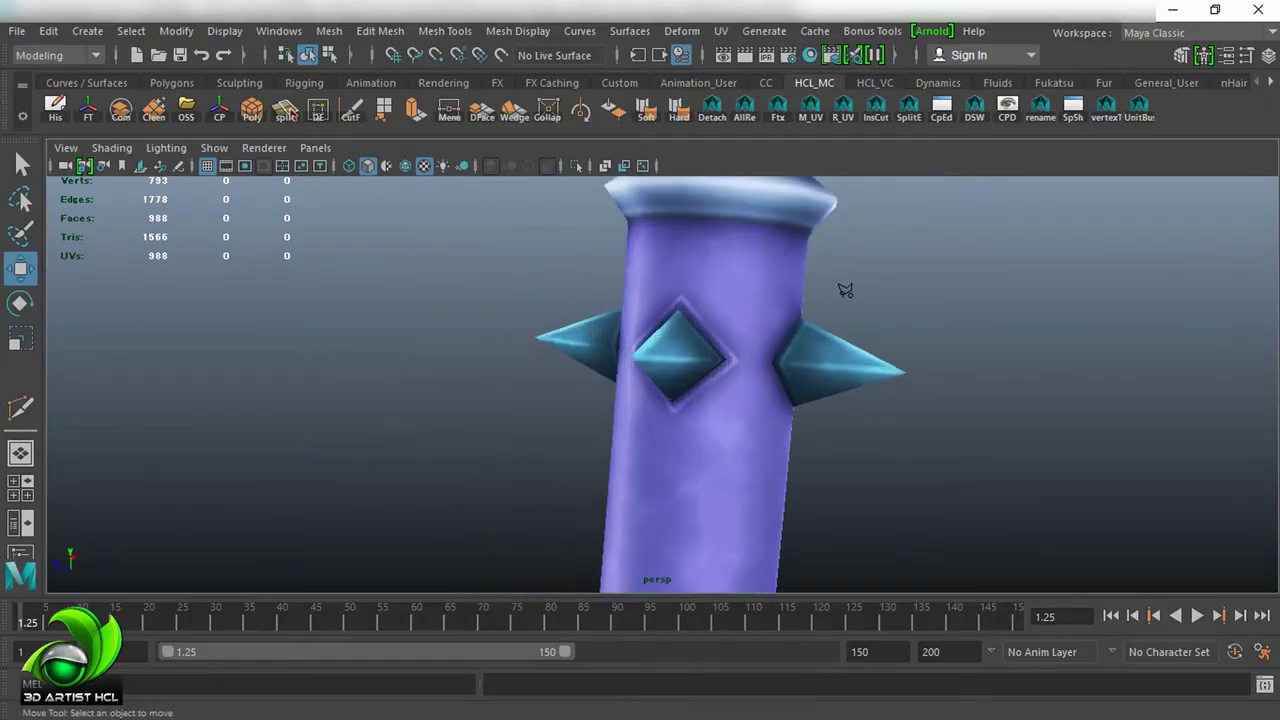
pyautogui.scroll(-5, 845, 290)
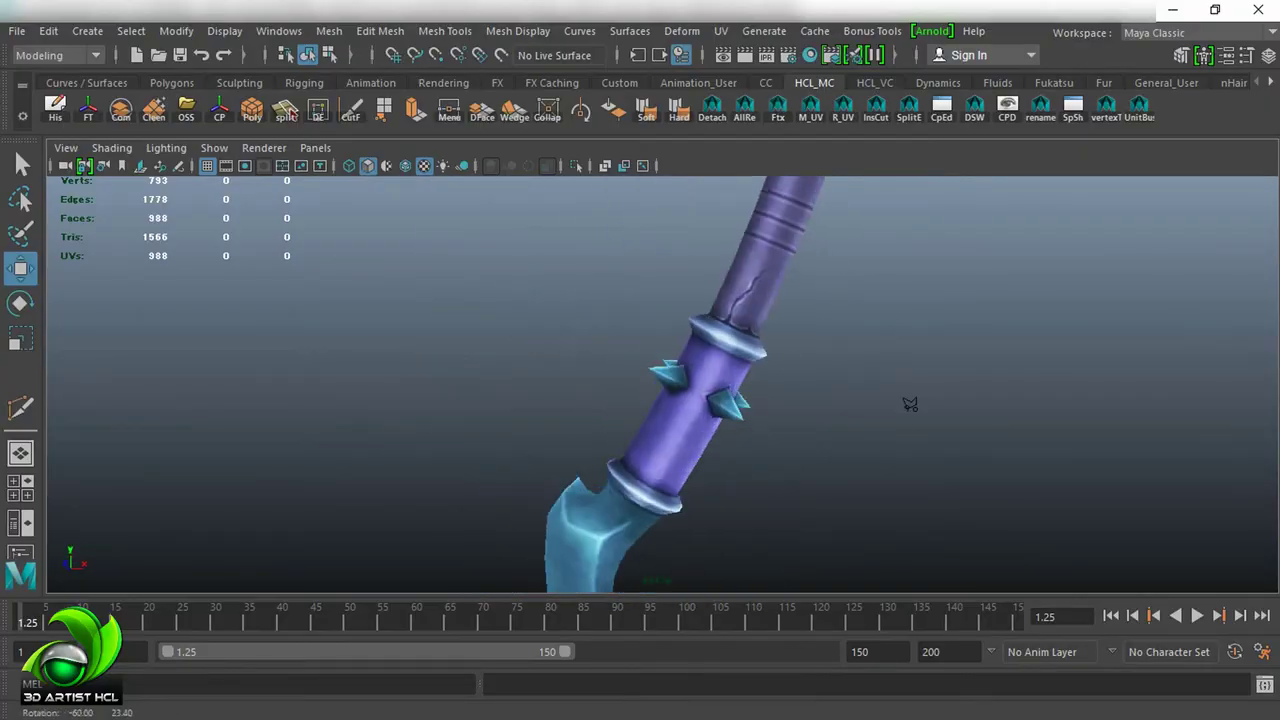
pyautogui.scroll(5, 909, 400)
pyautogui.moveTo(960, 397); pyautogui.dragTo(991, 423)
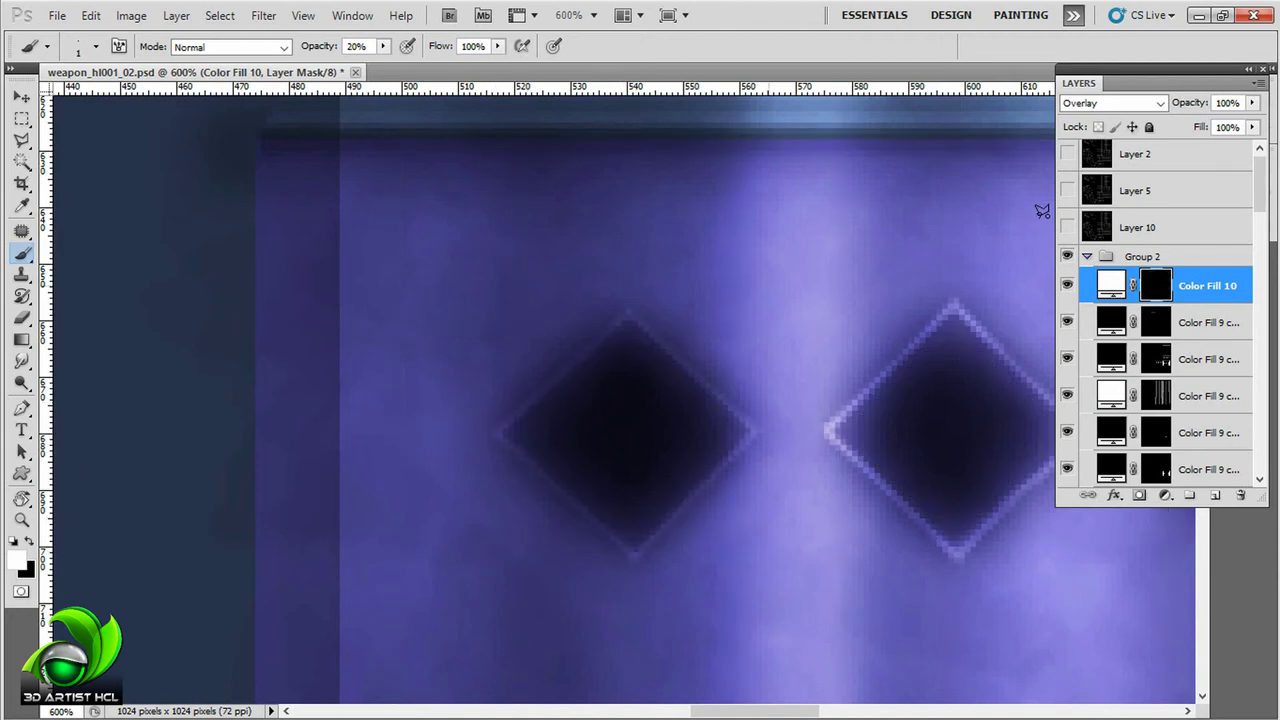
# Step: Zoom in on the diamonds and paint a light rim on the second diamond's upper-left edge
pyautogui.click(1067, 227)
pyautogui.hotkey('ctrl', '+')
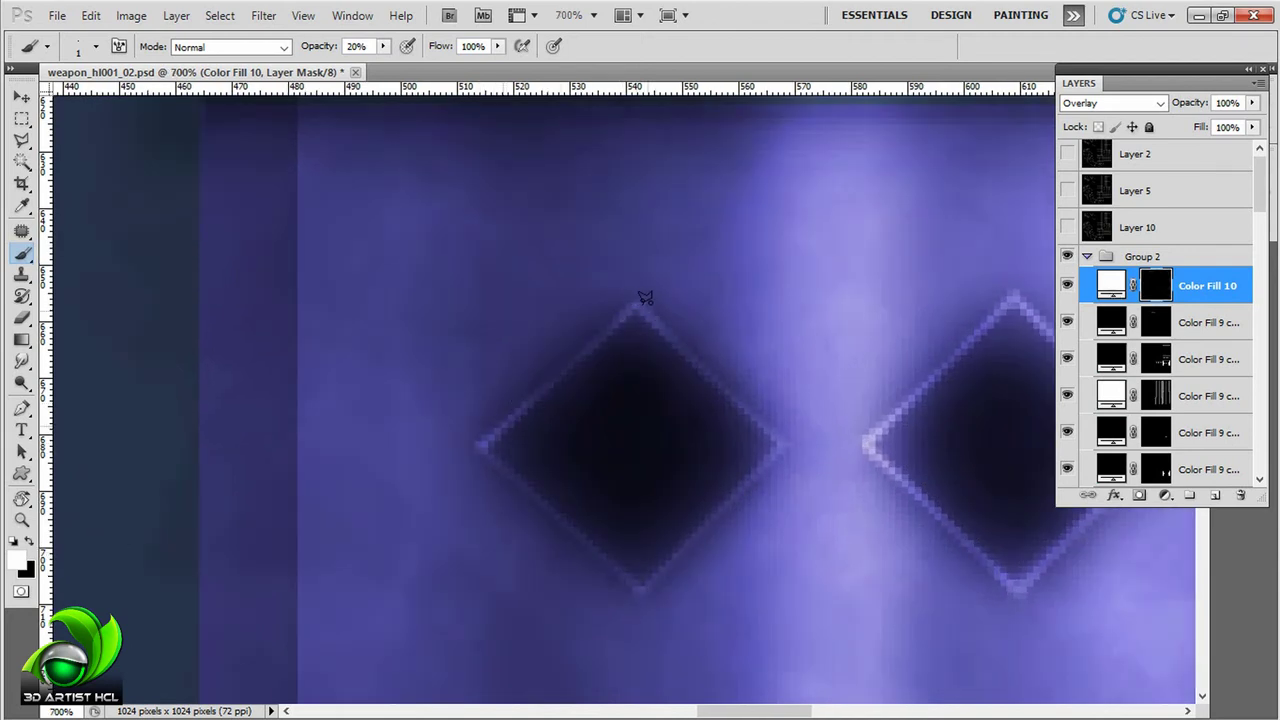
pyautogui.scroll(-2, 624, 537)
pyautogui.press('r')
pyautogui.moveTo(765, 395); pyautogui.dragTo(623, 271)
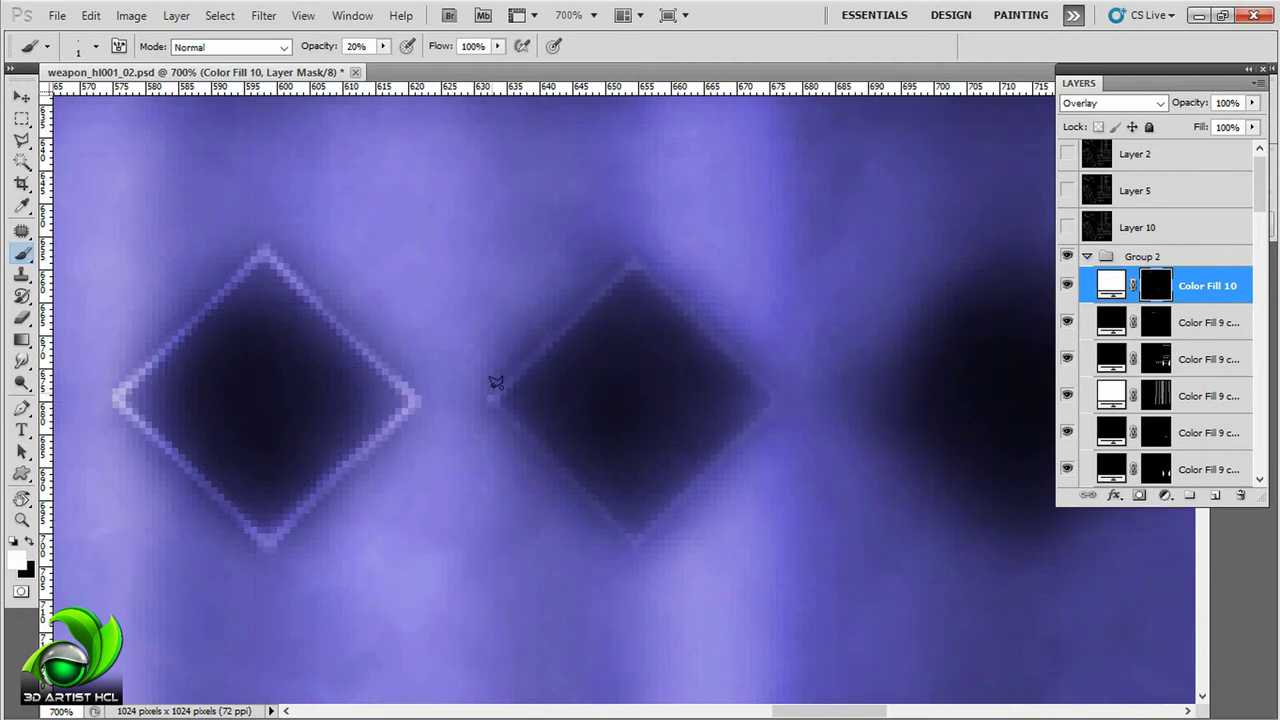
pyautogui.keyDown('shift'); pyautogui.click(633, 252); pyautogui.keyUp('shift')
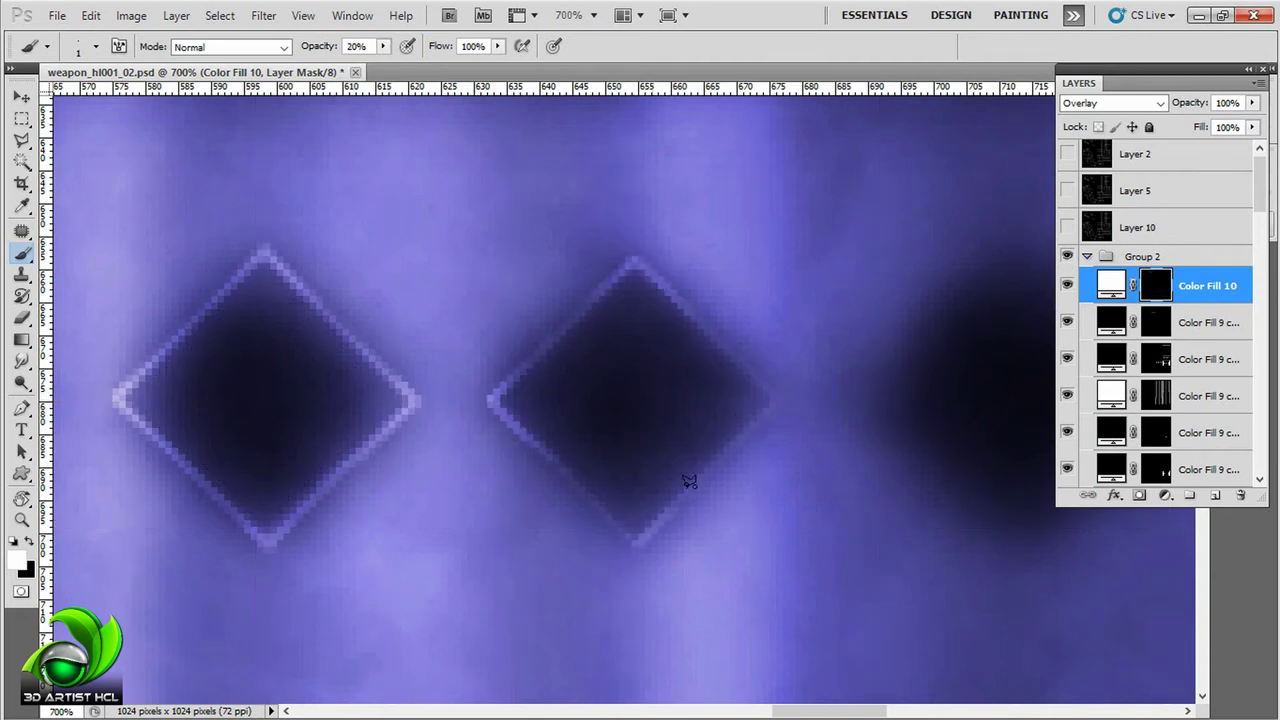
# Step: Rotate the canvas view through several angles, including upside down, then back upright
pyautogui.press('r')
pyautogui.moveTo(558, 447); pyautogui.dragTo(826, 351)
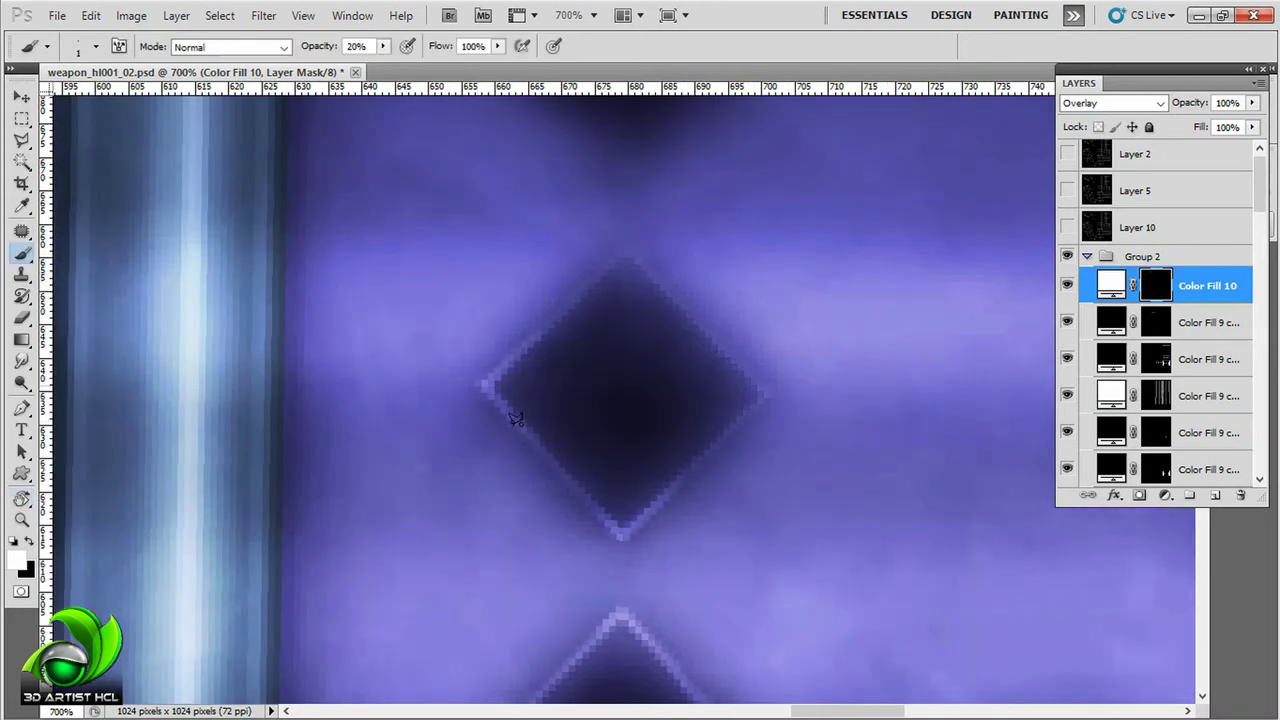
pyautogui.press('r')
pyautogui.moveTo(516, 418); pyautogui.dragTo(751, 240)
pyautogui.press('r')
pyautogui.moveTo(674, 257); pyautogui.dragTo(568, 447)
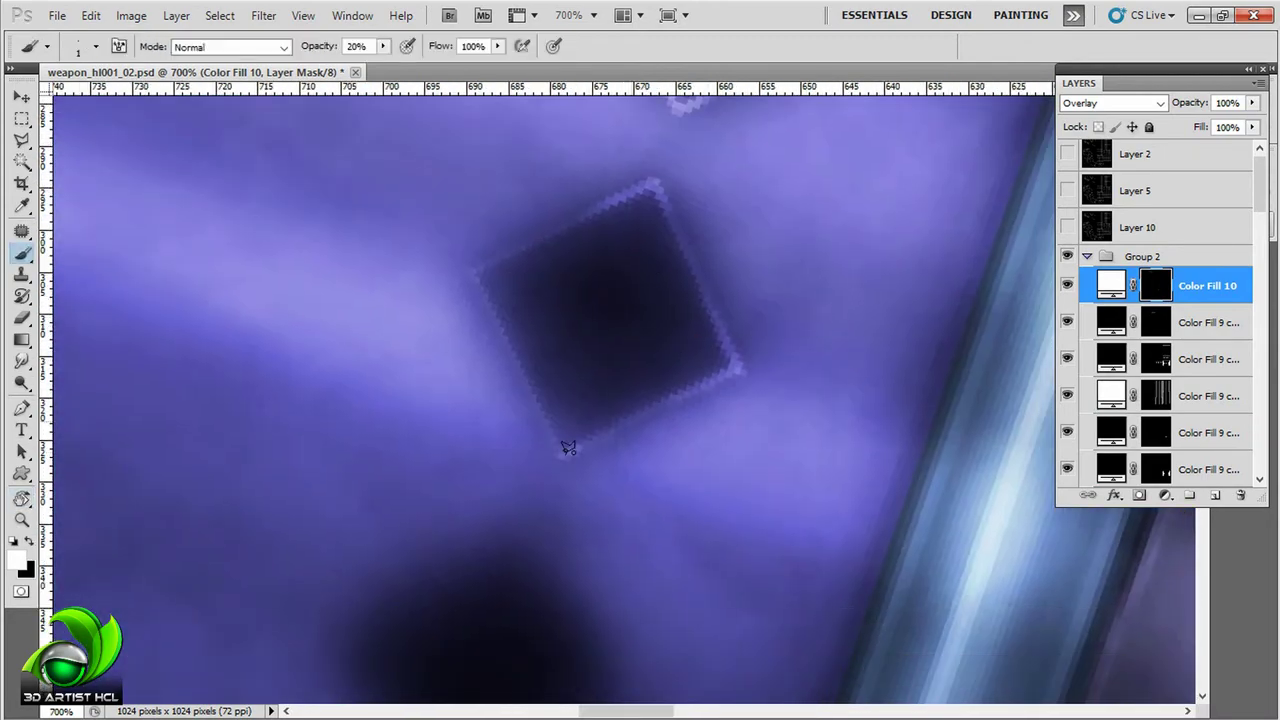
pyautogui.press('r')
pyautogui.moveTo(469, 262); pyautogui.dragTo(820, 229)
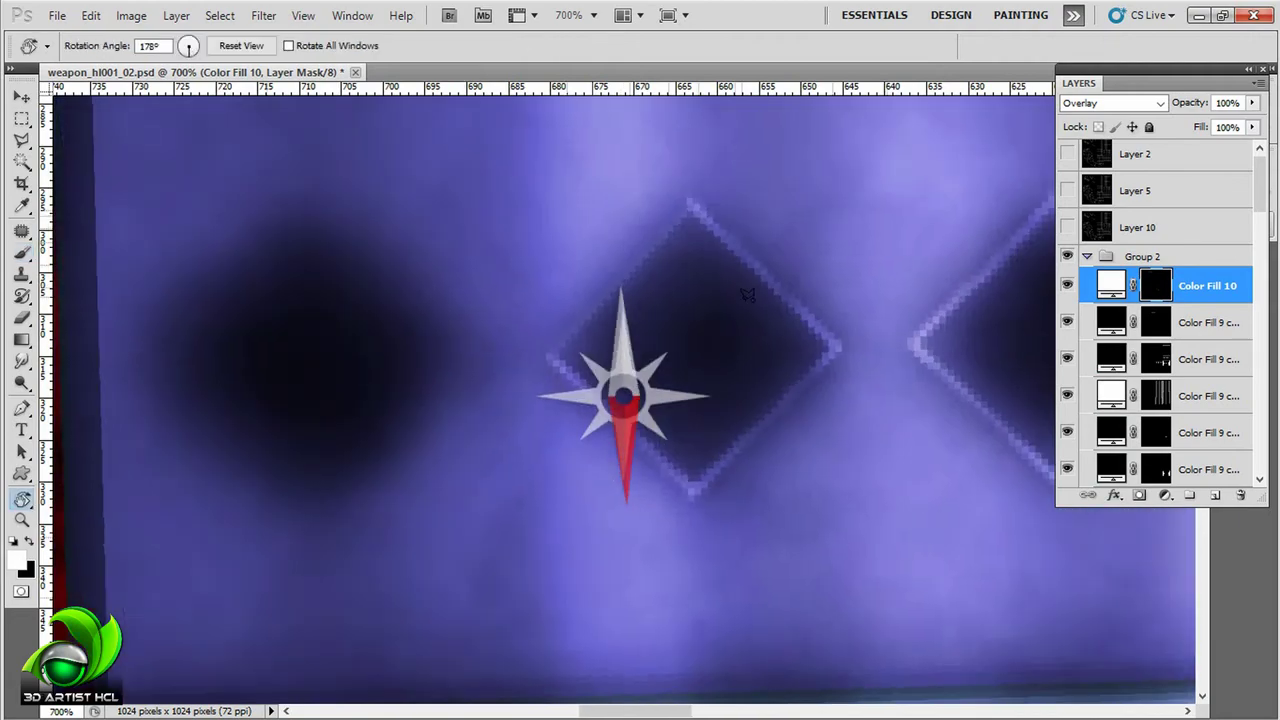
pyautogui.press('z')
pyautogui.press('b')
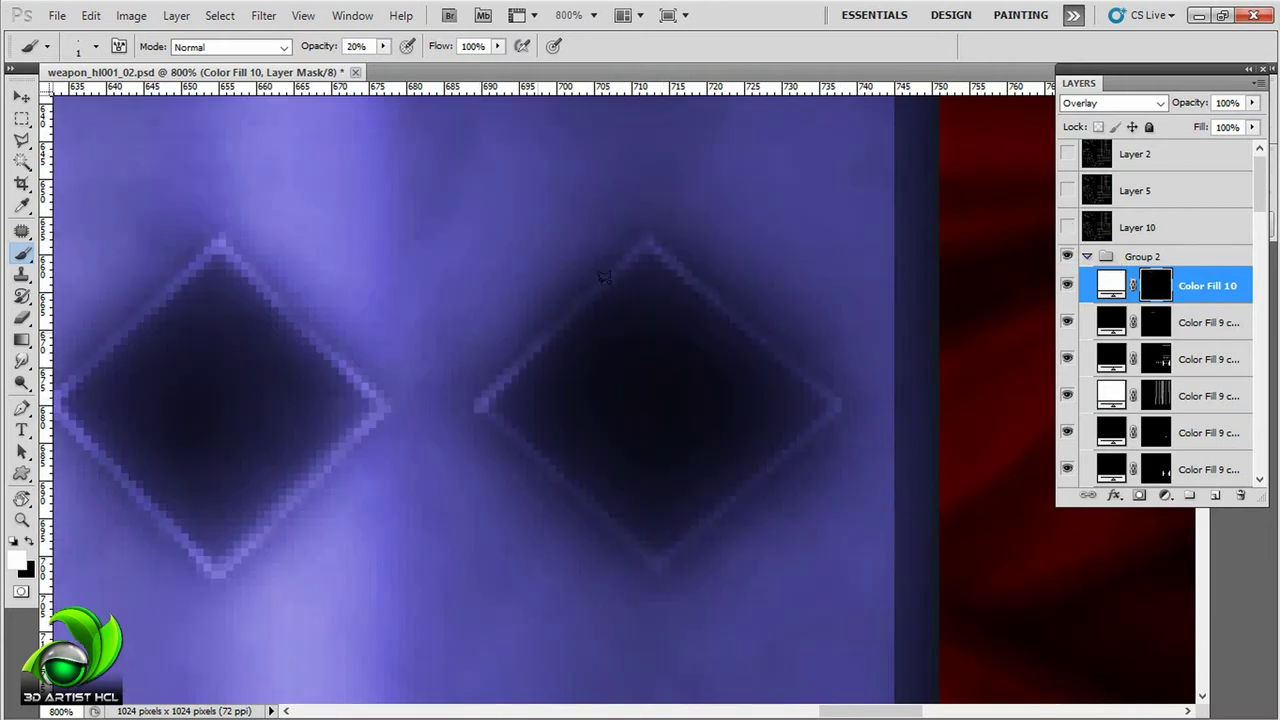
pyautogui.moveTo(527, 450); pyautogui.dragTo(456, 342)
pyautogui.moveTo(586, 271); pyautogui.dragTo(637, 212)
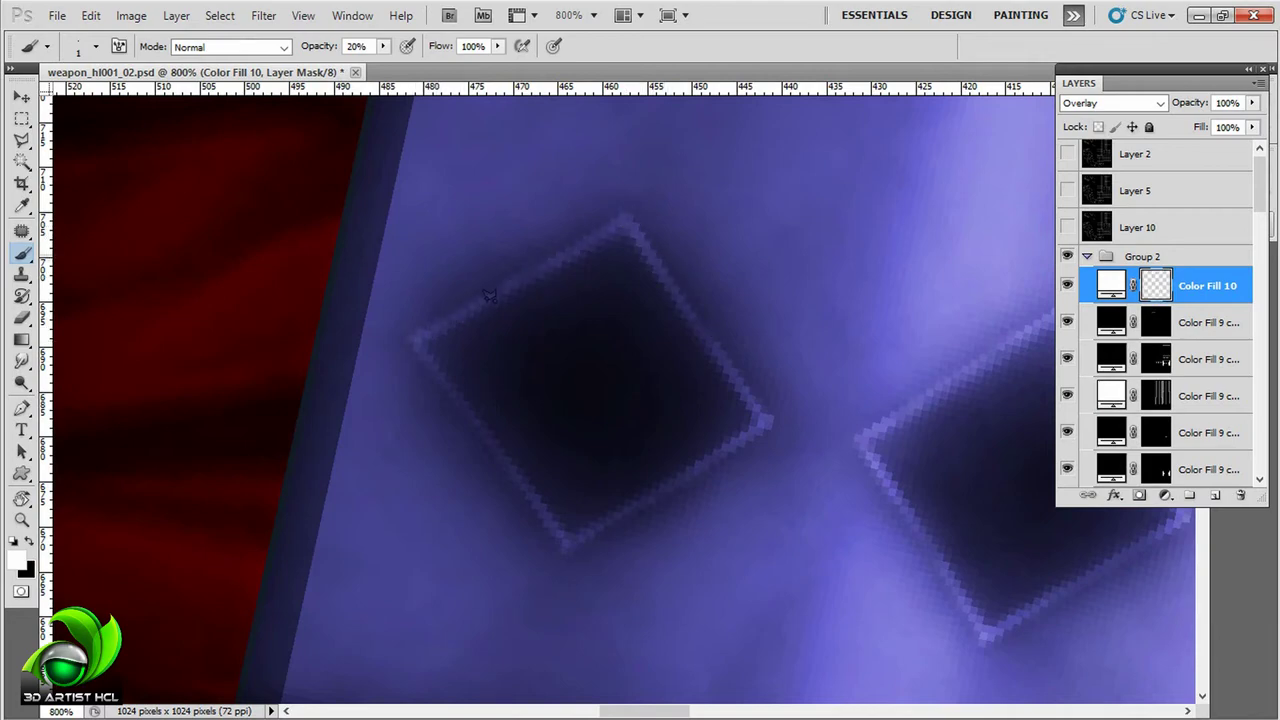
pyautogui.moveTo(420, 332)
pyautogui.mouseDown()
pyautogui.moveTo(843, 374)
pyautogui.moveTo(968, 243)
pyautogui.mouseUp()
# Step: With the UV guide shown, select a small patch beside the diamond and shift it left
pyautogui.click(1067, 227)
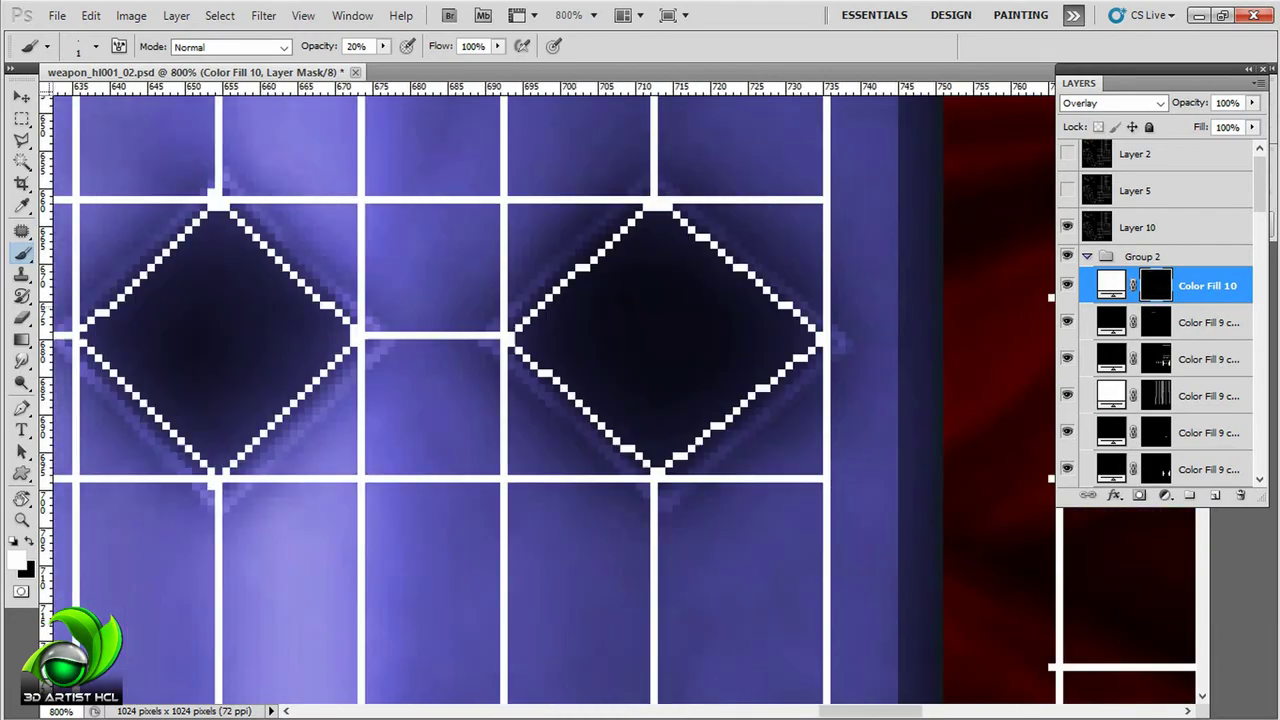
pyautogui.press('m')
pyautogui.moveTo(832, 258); pyautogui.dragTo(878, 422)
pyautogui.press('v')
pyautogui.moveTo(855, 340); pyautogui.dragTo(570, 340)
pyautogui.hscroll(3, 570, 340)
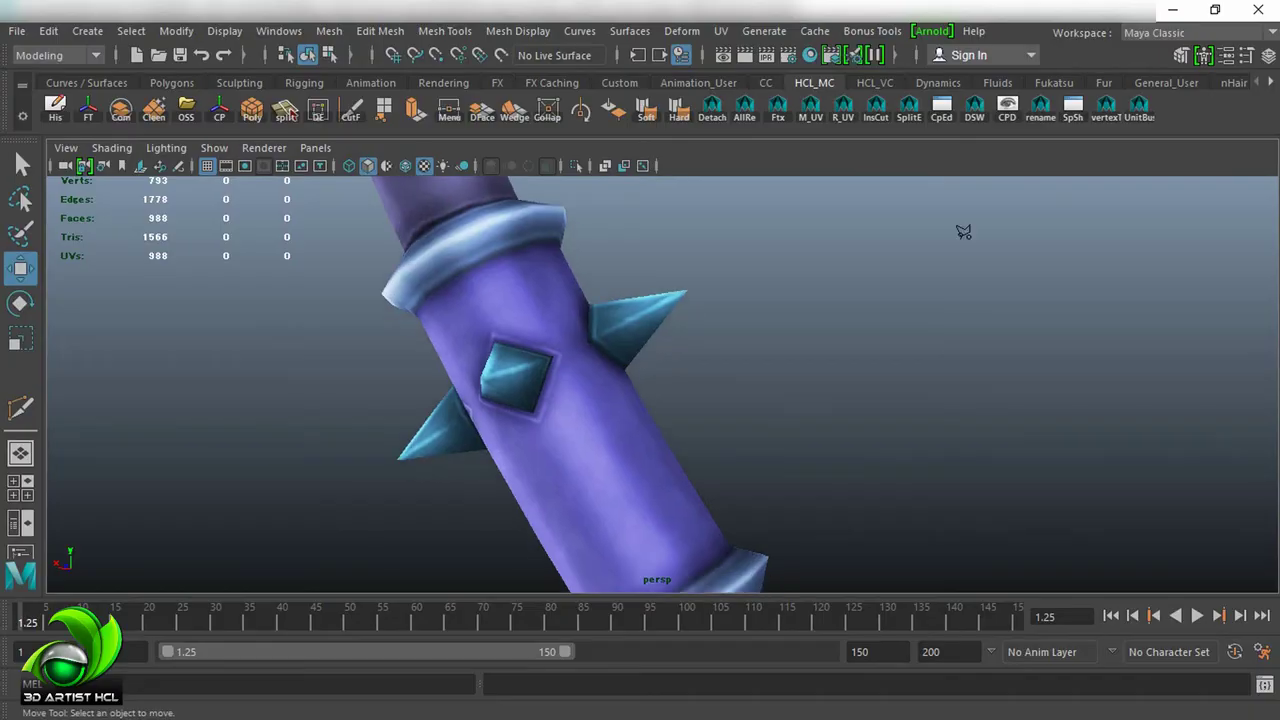
pyautogui.moveTo(963, 232)
pyautogui.mouseDown()
pyautogui.moveTo(884, 505)
pyautogui.moveTo(1144, 490)
pyautogui.moveTo(963, 433)
pyautogui.moveTo(871, 220)
pyautogui.moveTo(894, 486)
pyautogui.moveTo(1093, 271)
pyautogui.mouseUp()
pyautogui.scroll(-3, 963, 433)
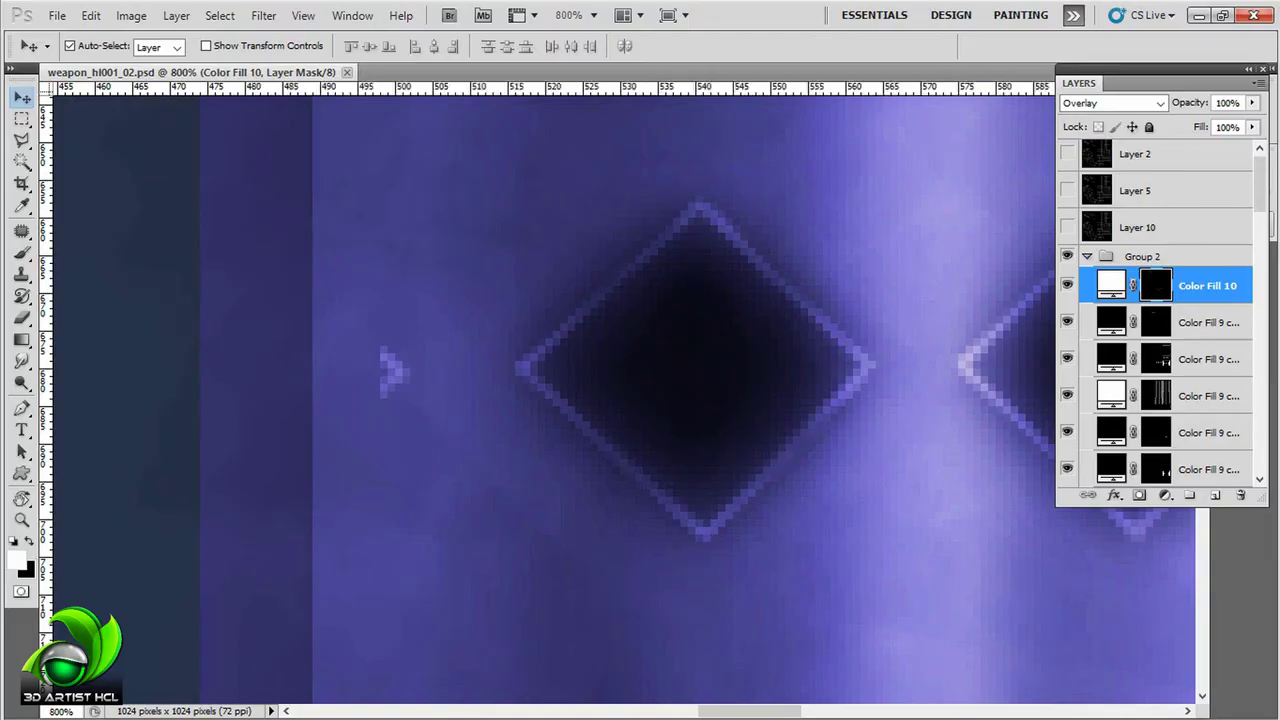
pyautogui.scroll(2, 980, 288)
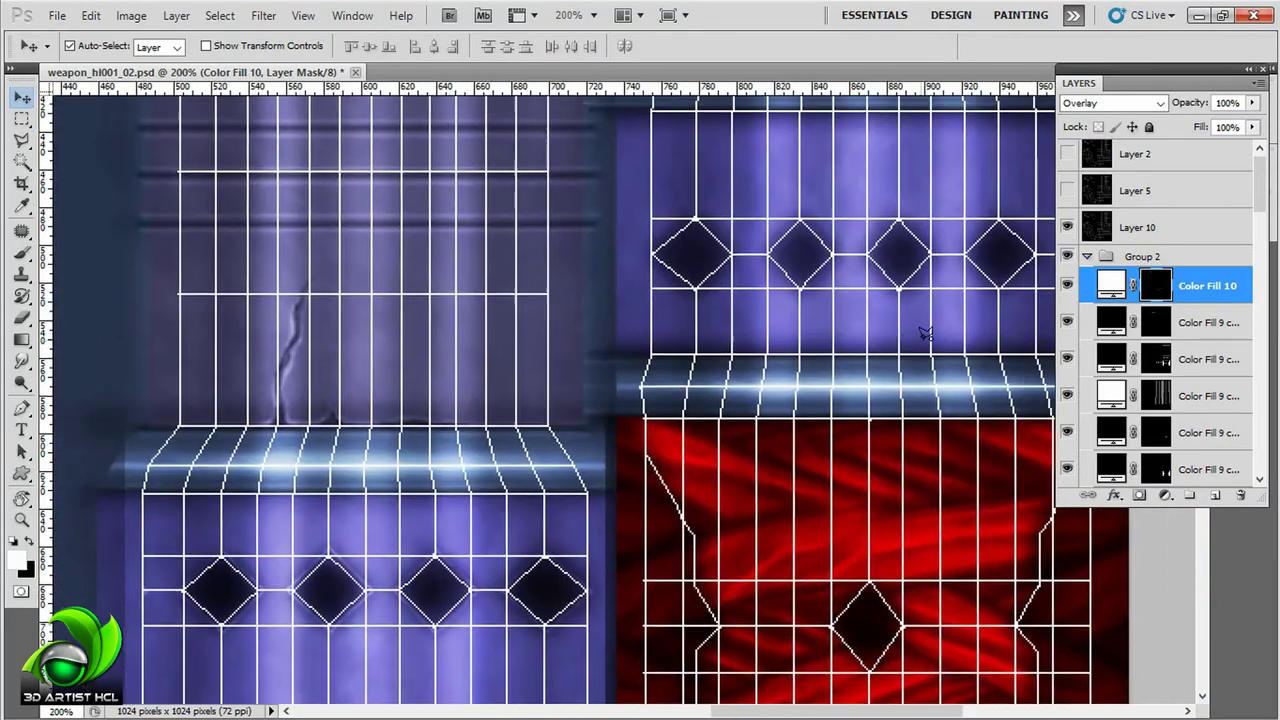
pyautogui.scroll(2, 797, 309)
pyautogui.scroll(2, 600, 400)
pyautogui.press('b')
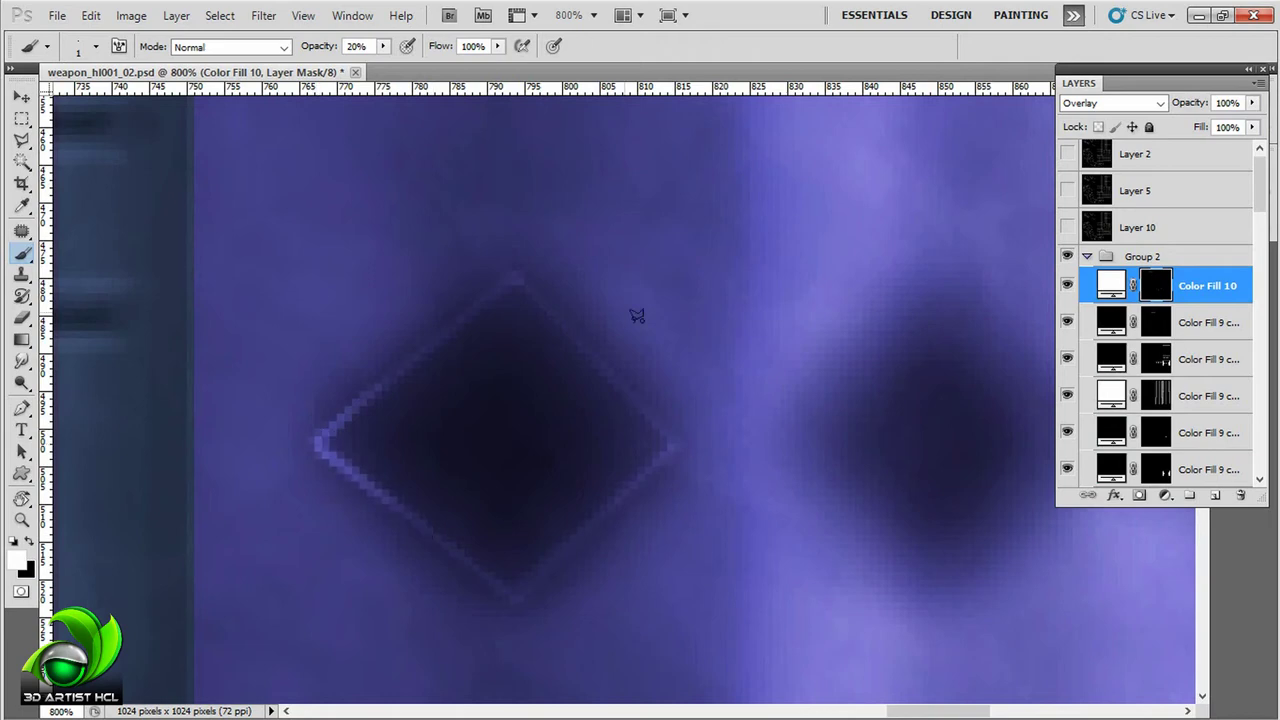
# Step: Hide the UV grid and rotate the view to line up the next diamond's edge
pyautogui.press('r')
pyautogui.moveTo(634, 314); pyautogui.dragTo(600, 280)
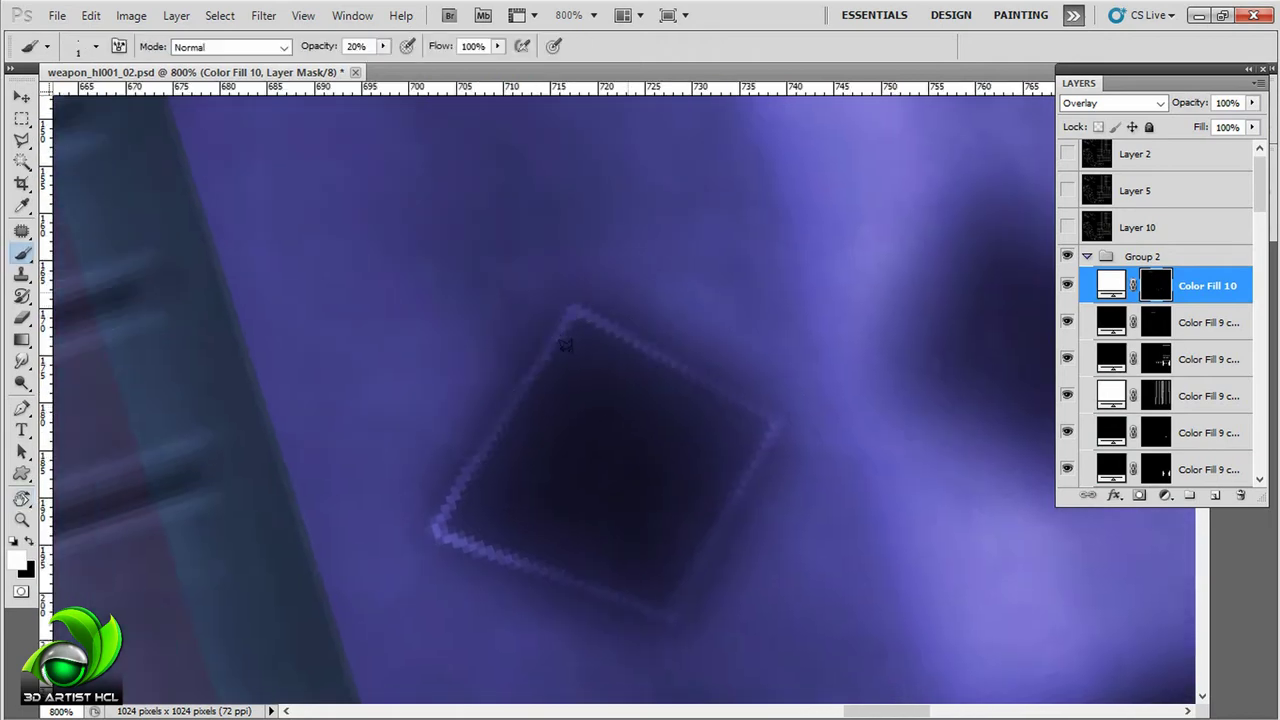
pyautogui.moveTo(565, 345); pyautogui.dragTo(665, 330)
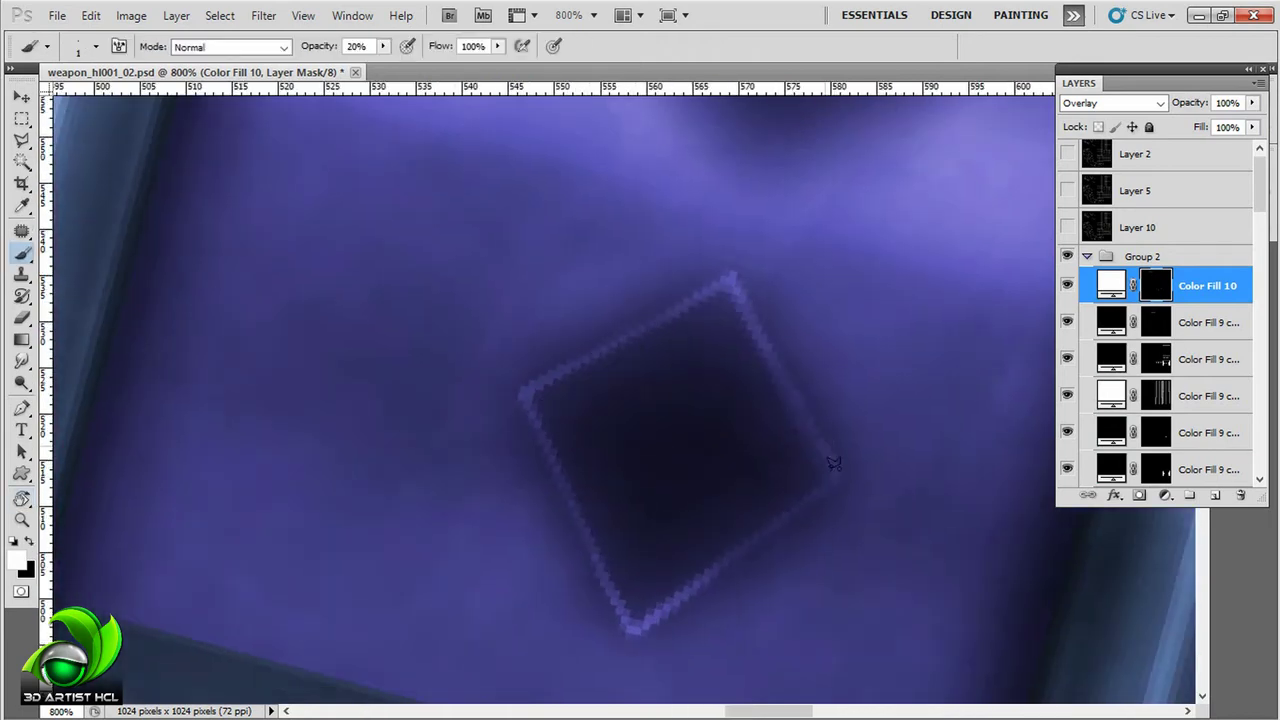
pyautogui.press('r')
pyautogui.moveTo(836, 322); pyautogui.dragTo(725, 190)
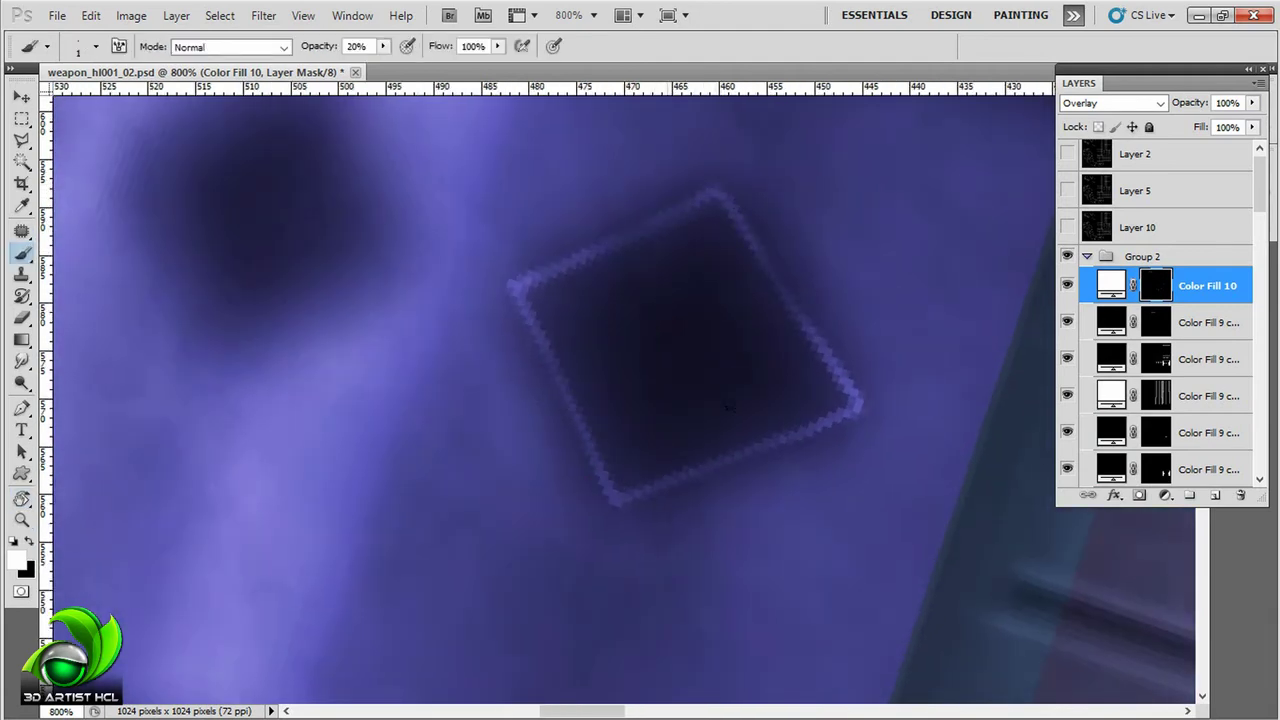
pyautogui.moveTo(727, 405); pyautogui.dragTo(373, 341)
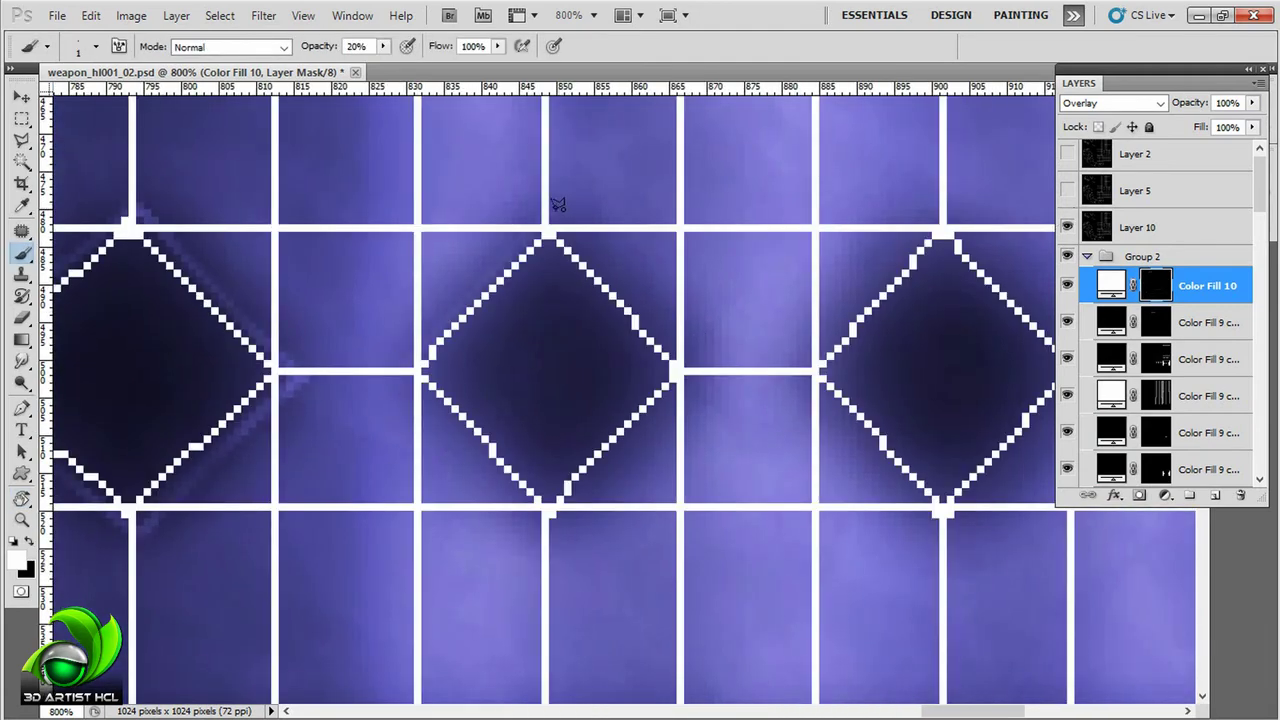
pyautogui.click(1067, 227)
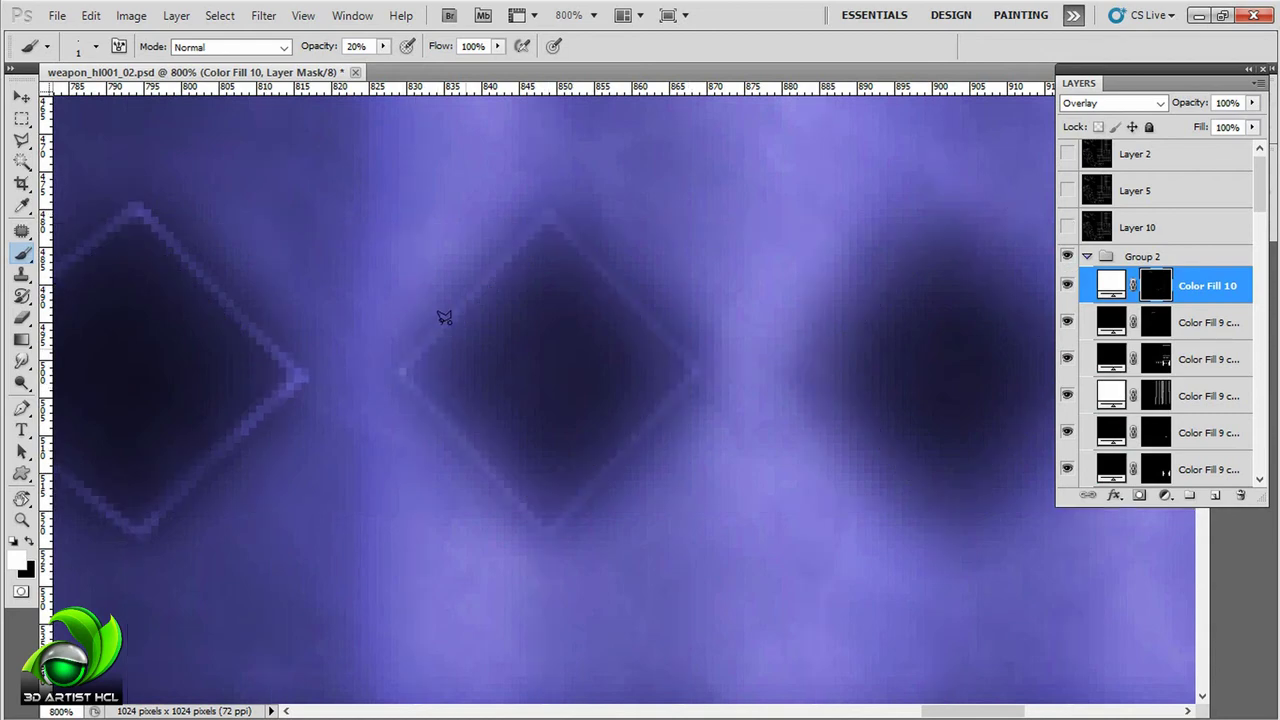
pyautogui.press('r')
pyautogui.moveTo(445, 318); pyautogui.dragTo(435, 265)
pyautogui.press('r')
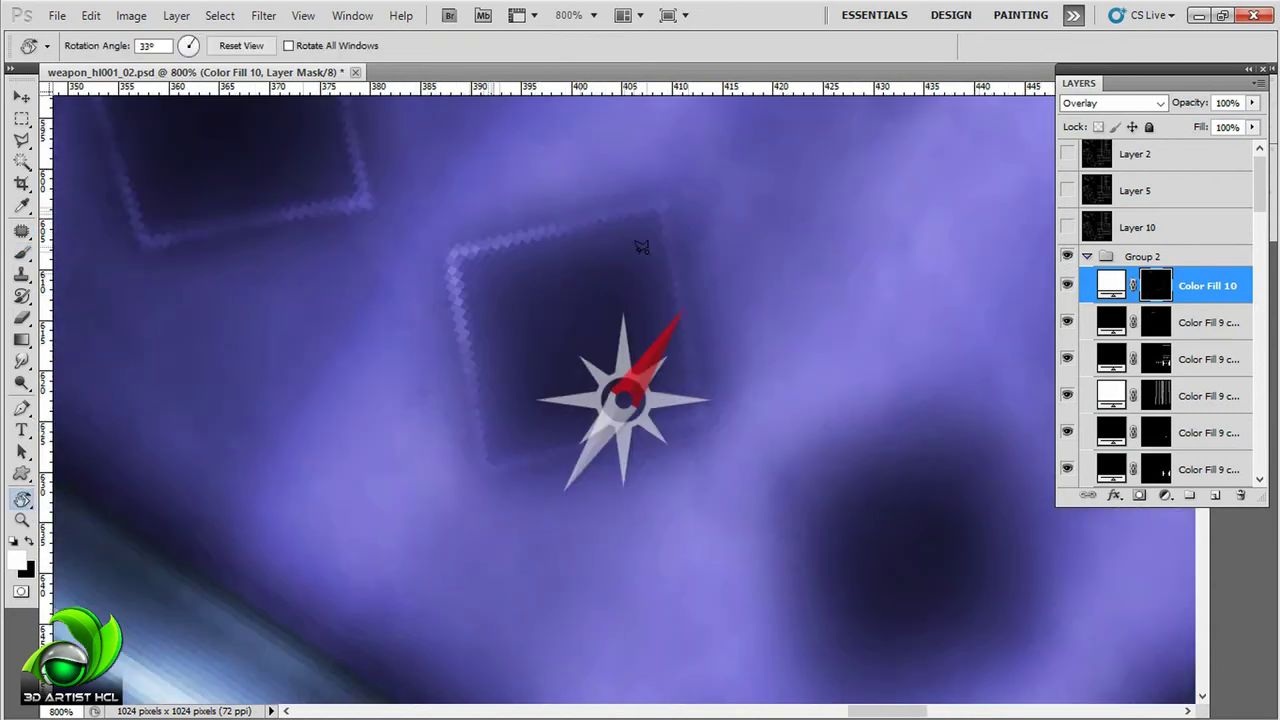
pyautogui.moveTo(587, 231); pyautogui.dragTo(457, 377)
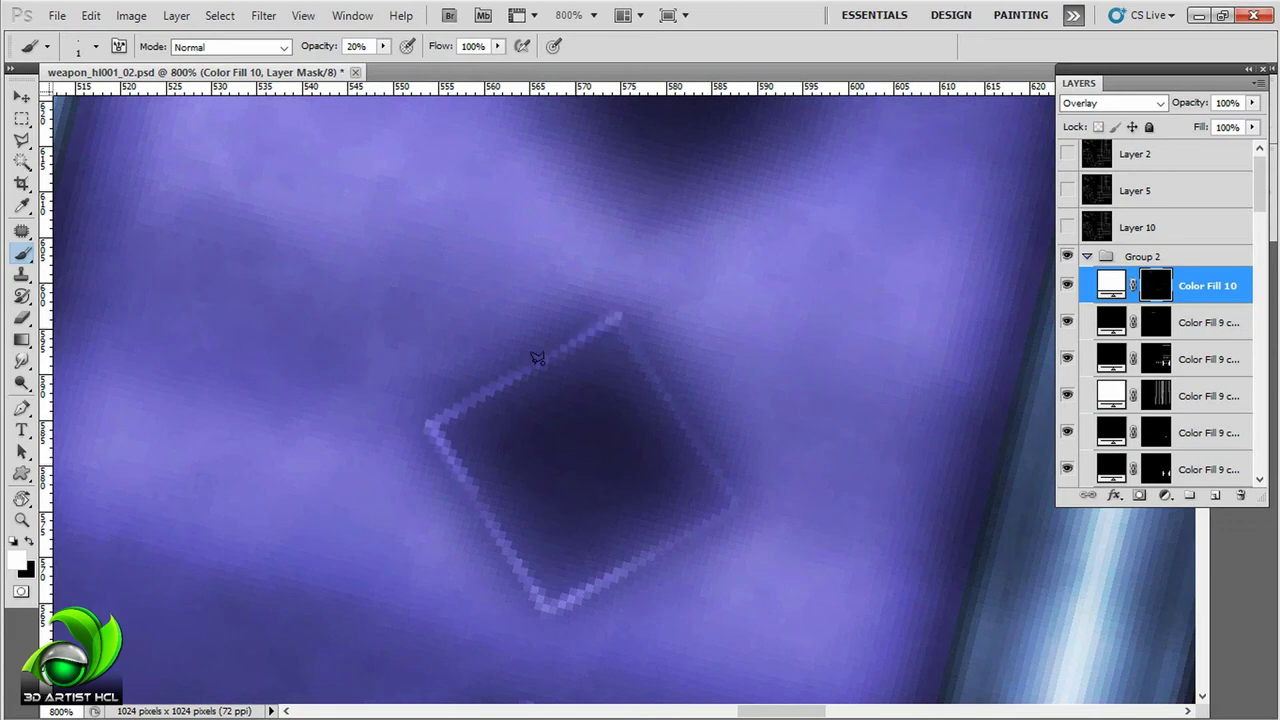
pyautogui.press('r')
pyautogui.moveTo(663, 386); pyautogui.dragTo(765, 280)
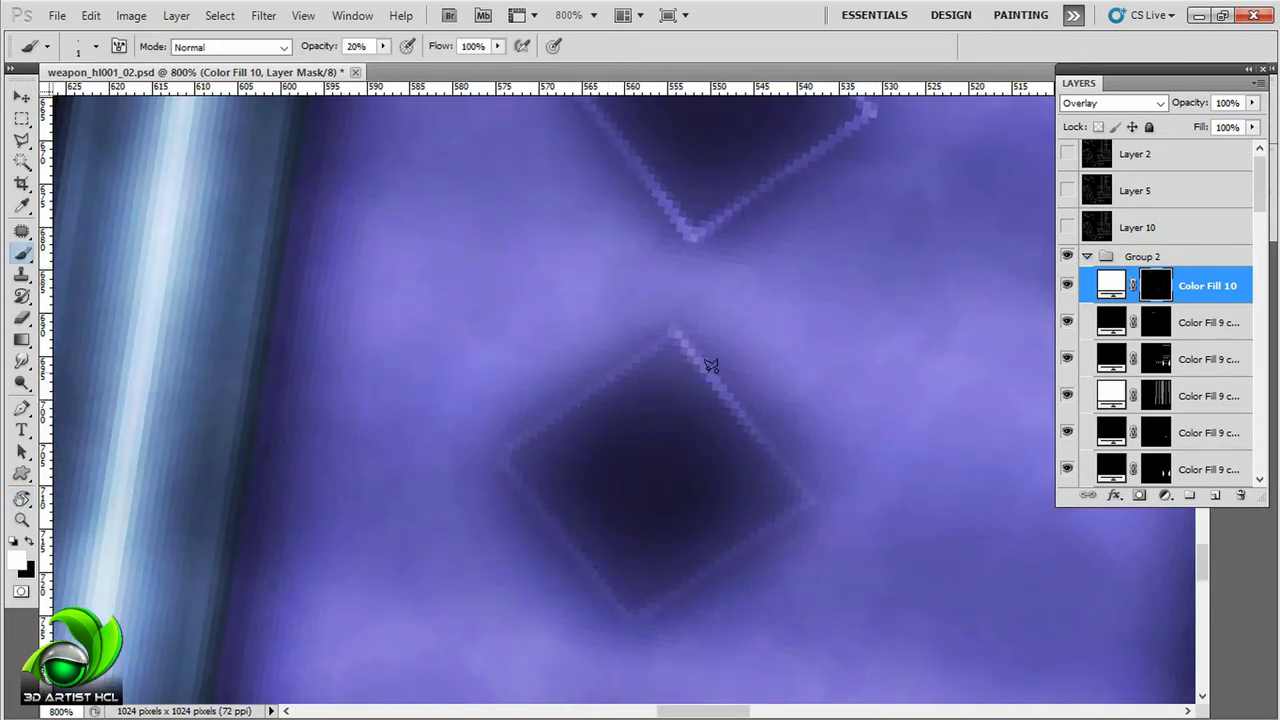
# Step: Paint pale light rims along the next diamonds' upper-left edges, rotating between strokes
pyautogui.moveTo(670, 330)
pyautogui.mouseDown()
pyautogui.moveTo(596, 390)
pyautogui.moveTo(661, 297)
pyautogui.moveTo(643, 264)
pyautogui.mouseUp()
pyautogui.press('r')
pyautogui.press('b')
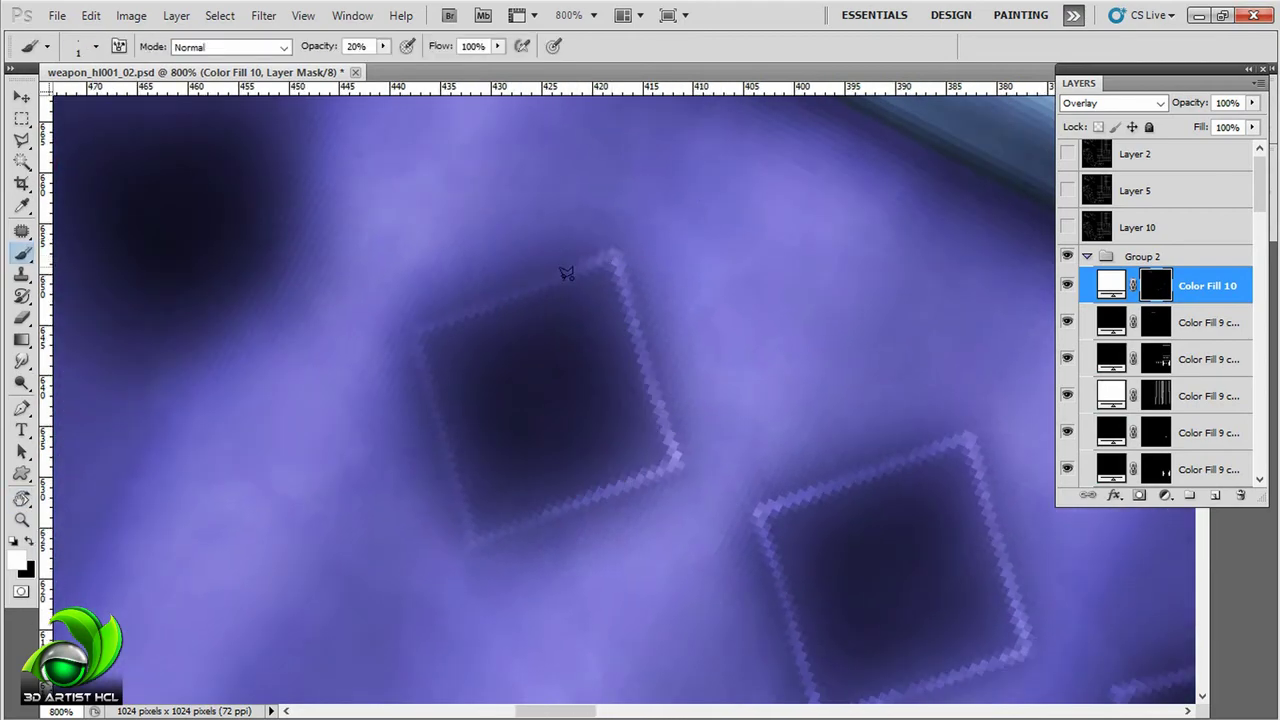
pyautogui.moveTo(422, 321); pyautogui.dragTo(582, 262)
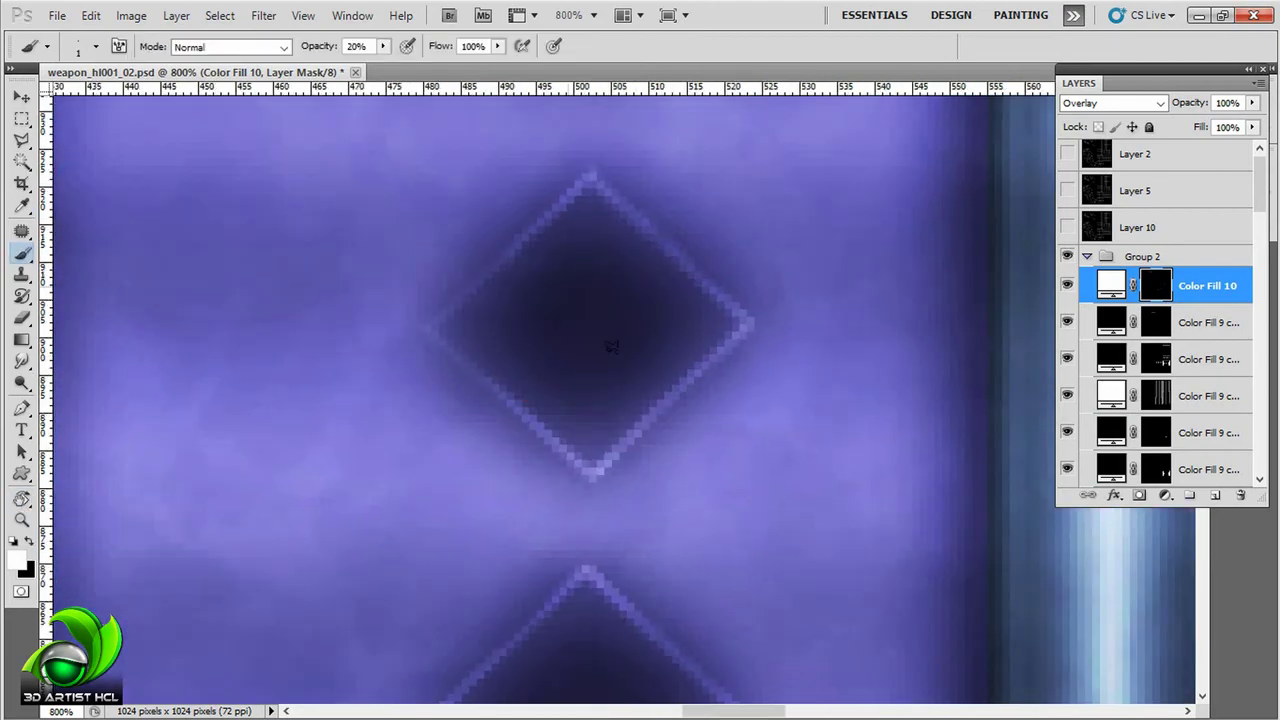
pyautogui.press('r')
pyautogui.moveTo(445, 304); pyautogui.dragTo(823, 329)
pyautogui.press('b')
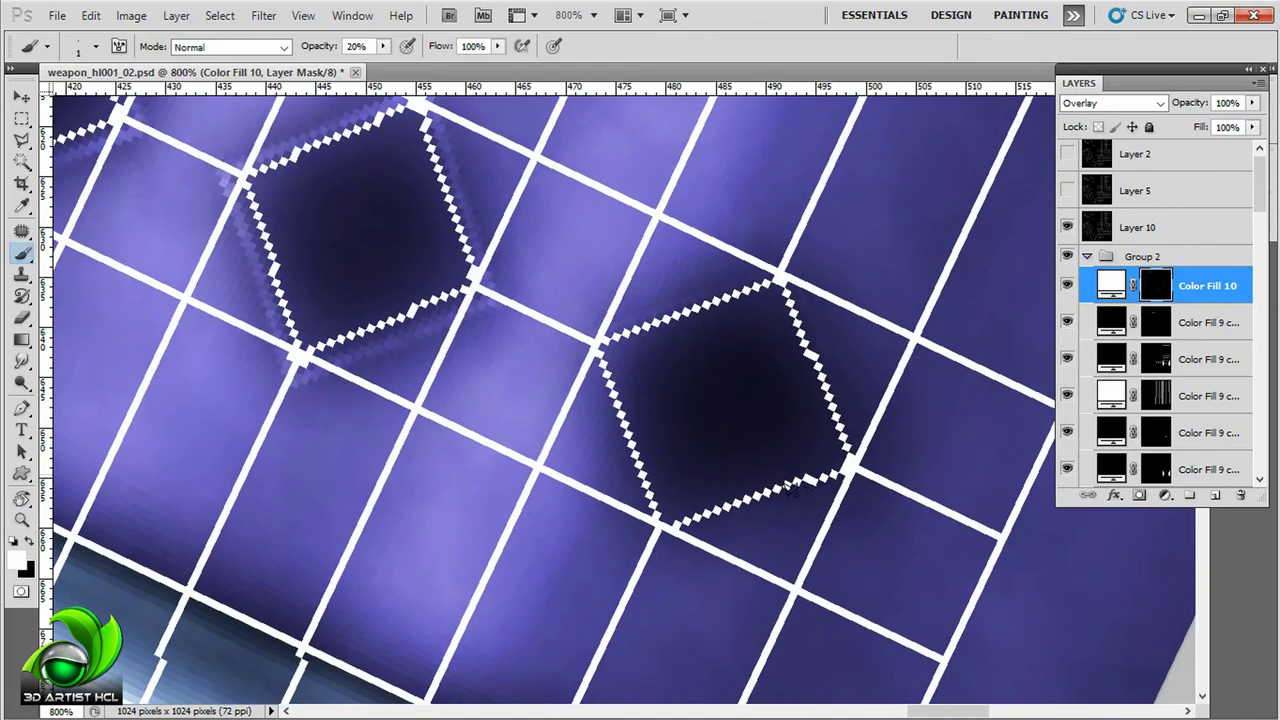
pyautogui.click(1068, 227)
pyautogui.press('r')
pyautogui.moveTo(594, 323)
pyautogui.mouseDown()
pyautogui.moveTo(900, 220)
pyautogui.moveTo(697, 357)
pyautogui.mouseUp()
pyautogui.press('b')
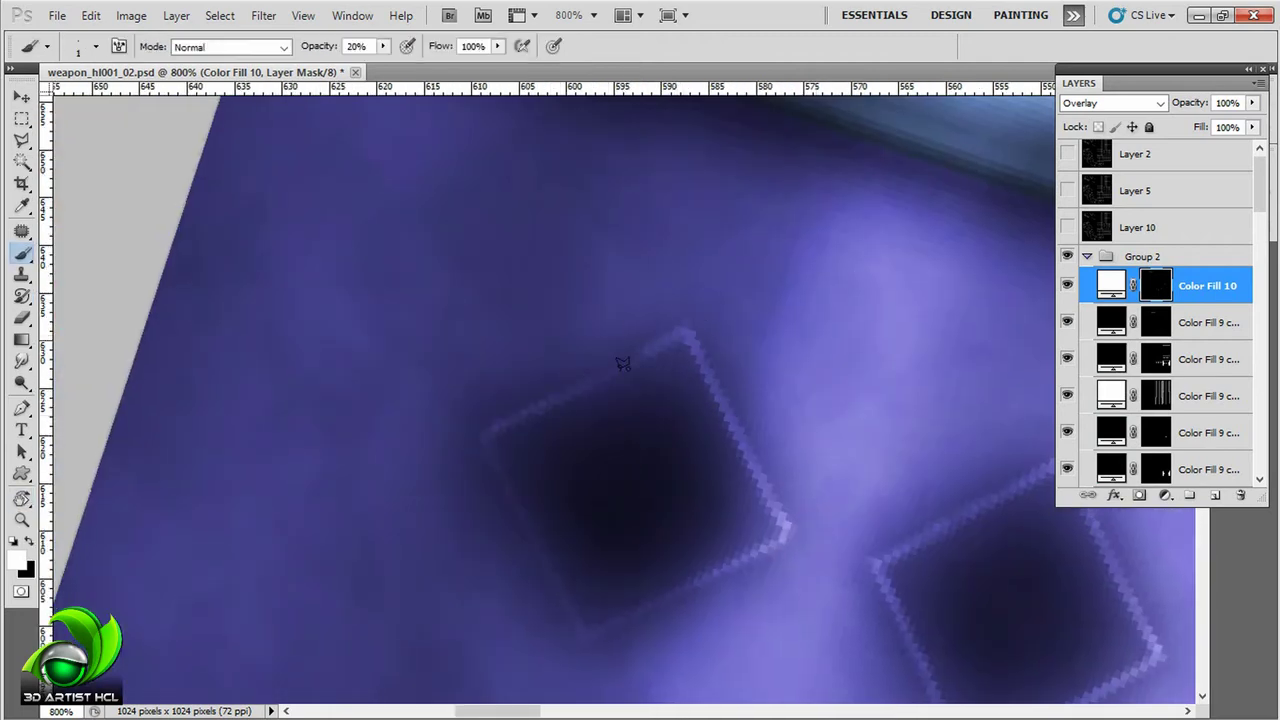
pyautogui.press('r')
pyautogui.moveTo(622, 363); pyautogui.dragTo(769, 286)
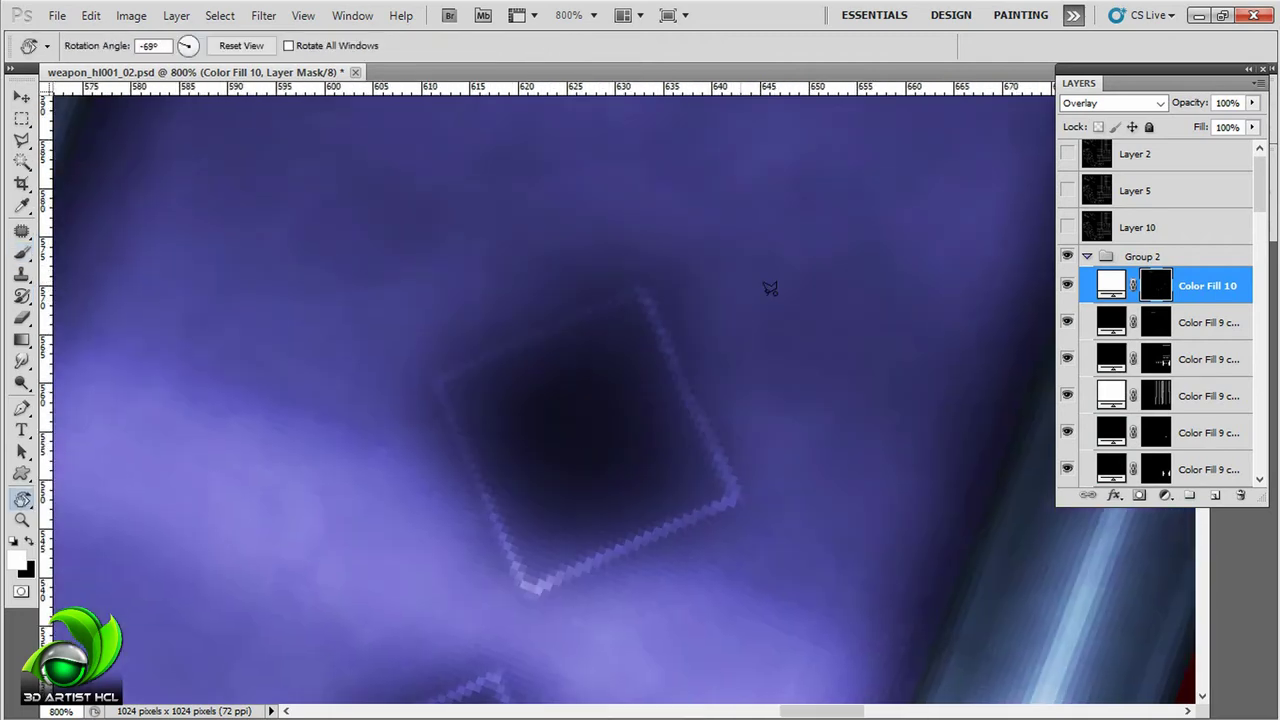
pyautogui.press('b')
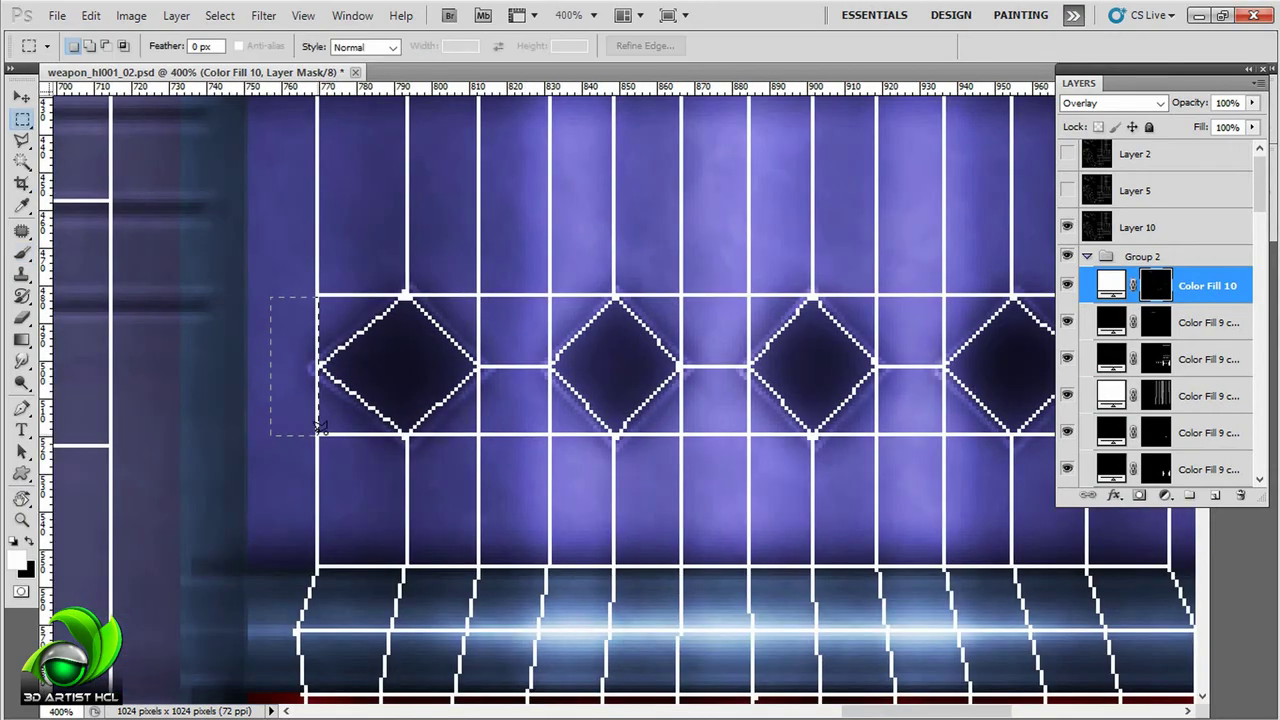
# Step: Flip the selected left end of the diamond row horizontally and move it to the right end
pyautogui.hotkey('ctrl', 't')
pyautogui.rightClick(623, 331)
pyautogui.press('Escape')
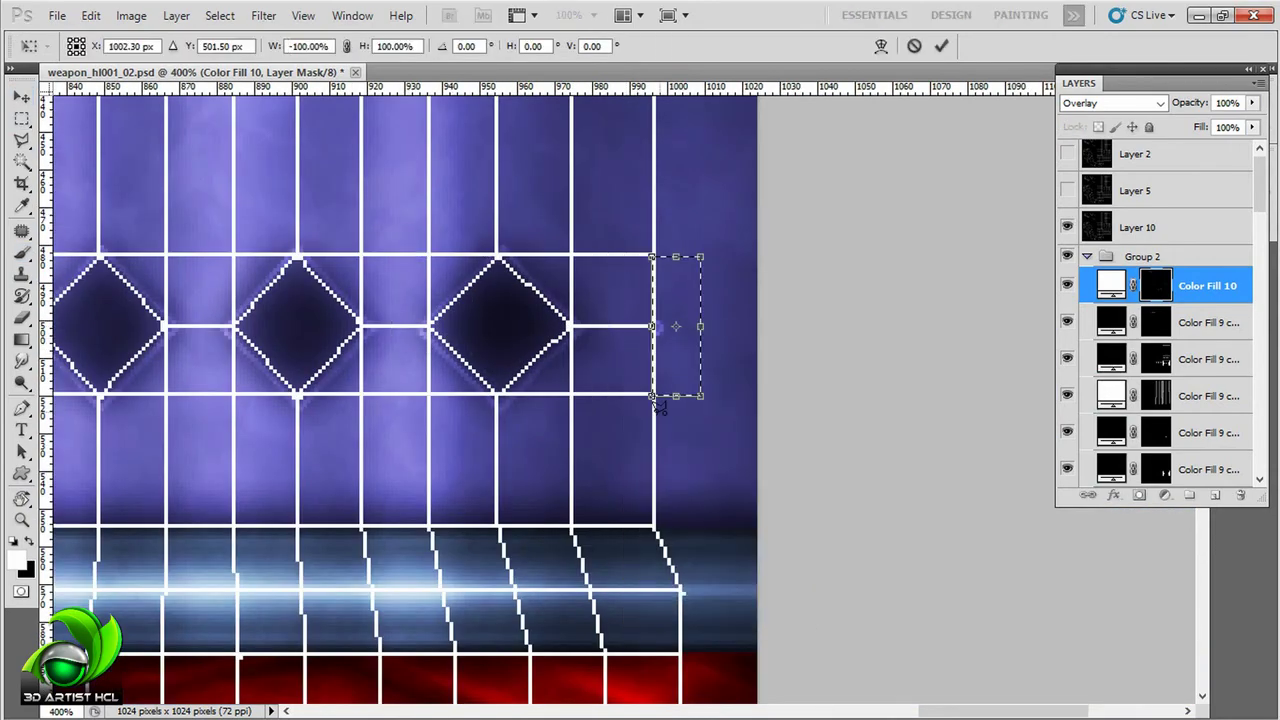
pyautogui.press('Return')
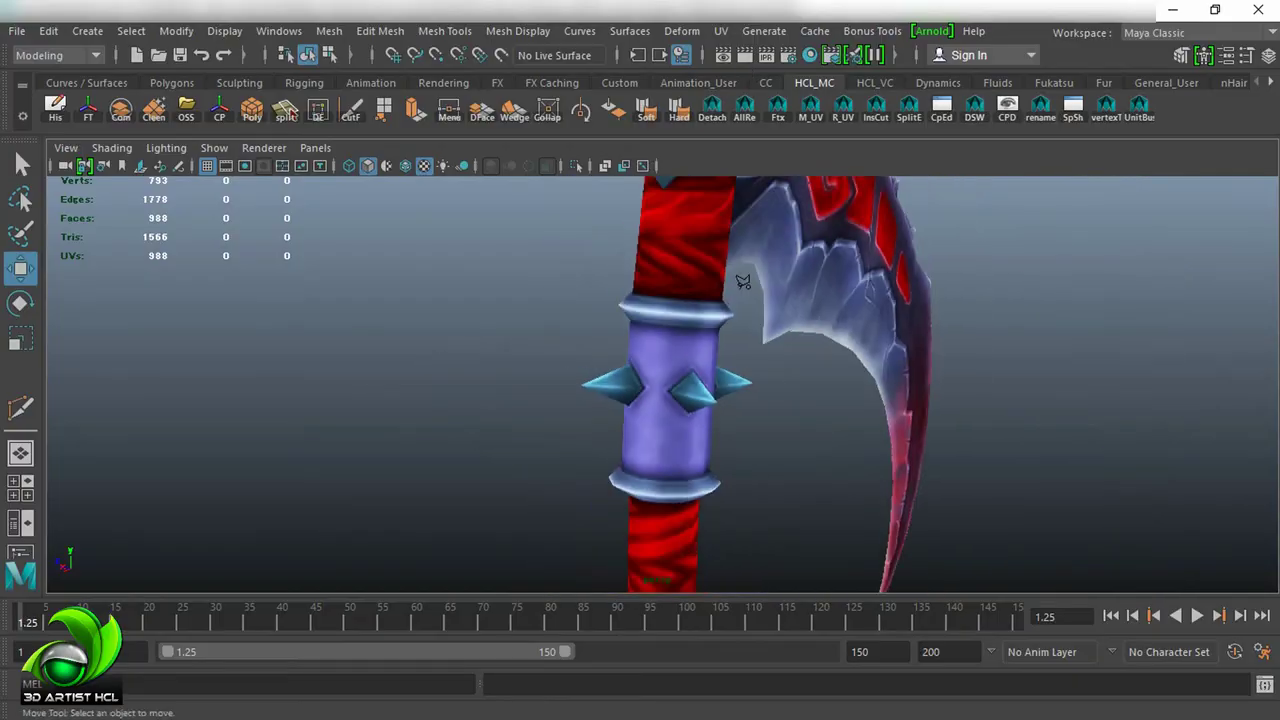
pyautogui.moveTo(742, 281)
pyautogui.mouseDown()
pyautogui.moveTo(829, 391)
pyautogui.moveTo(600, 323)
pyautogui.moveTo(1253, 334)
pyautogui.mouseUp()
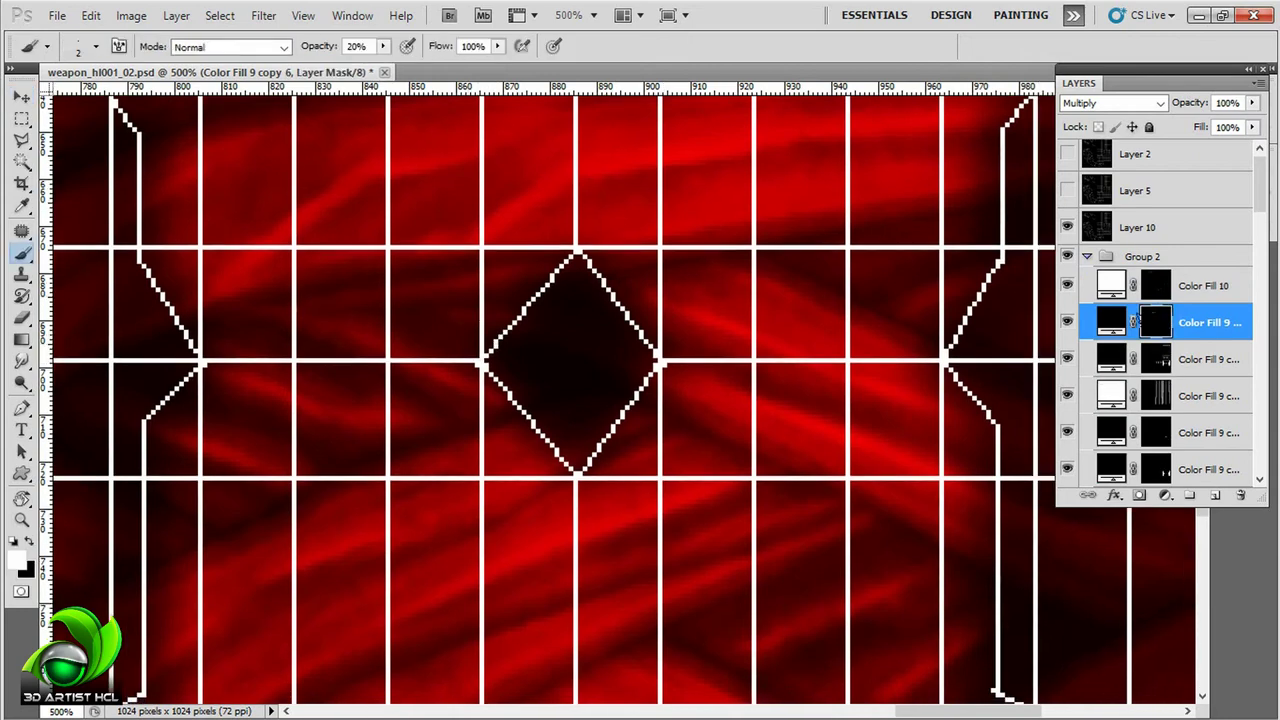
# Step: Target the Color Fill 10 overlay mask, hide the UV grid and center on the red grip diamond
pyautogui.scroll(3, 886, 394)
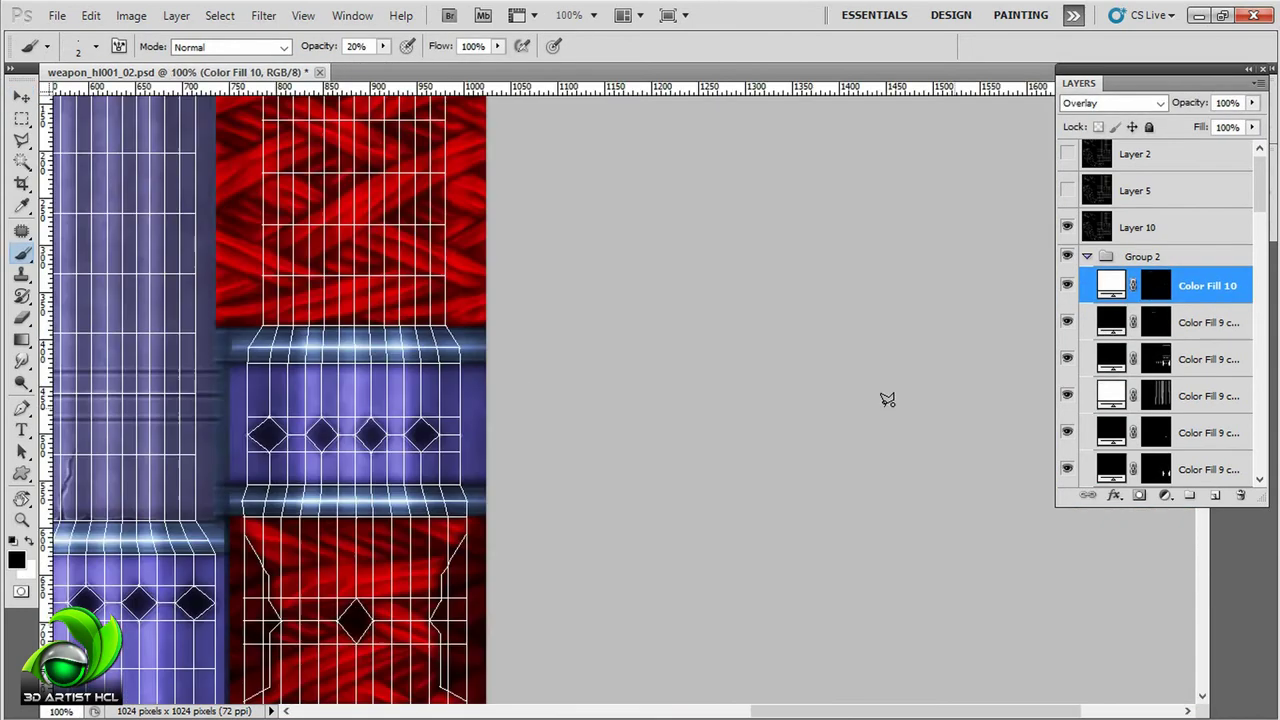
pyautogui.scroll(2, 694, 457)
pyautogui.click(1155, 322)
pyautogui.scroll(2, 592, 390)
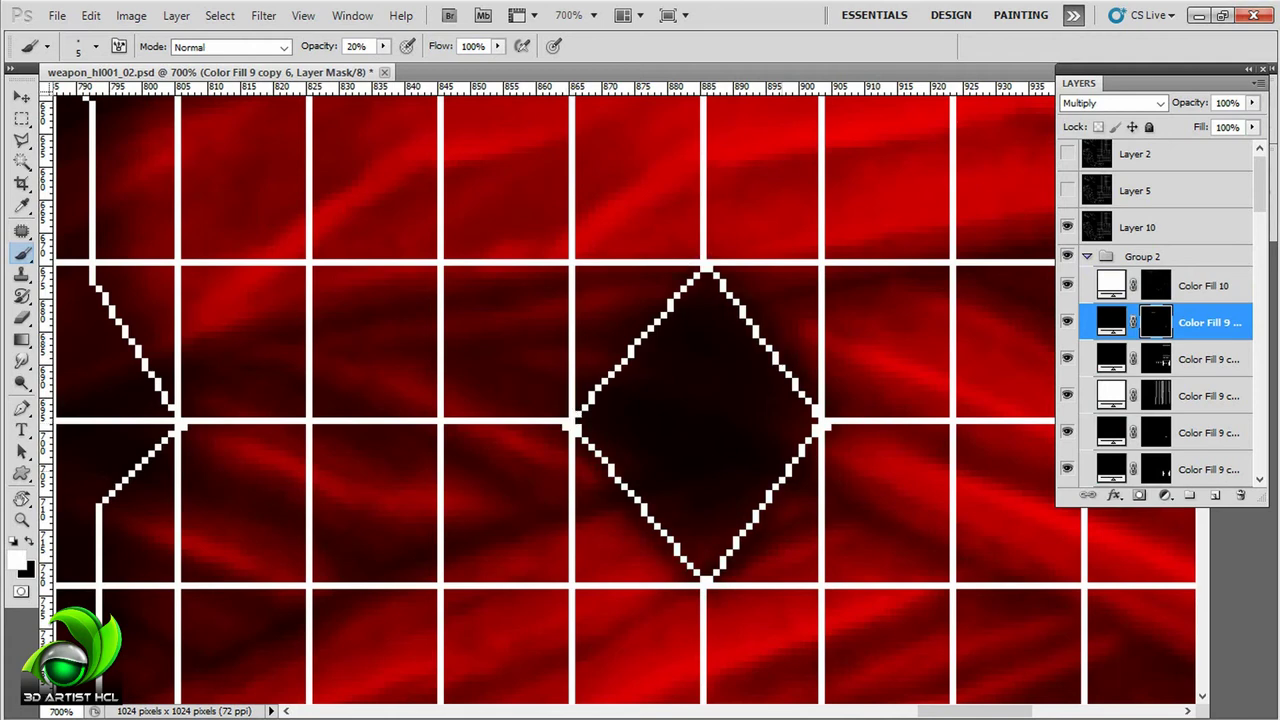
pyautogui.hotkey('alt', ']')
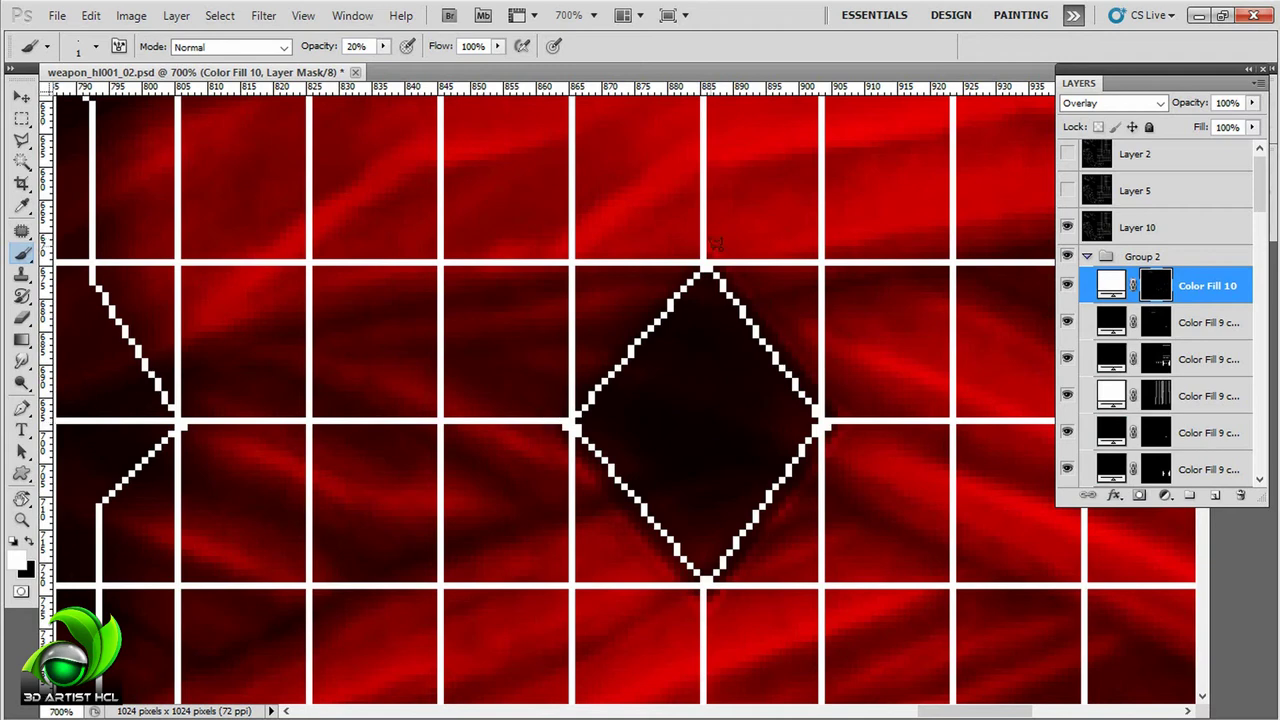
pyautogui.click(1067, 227)
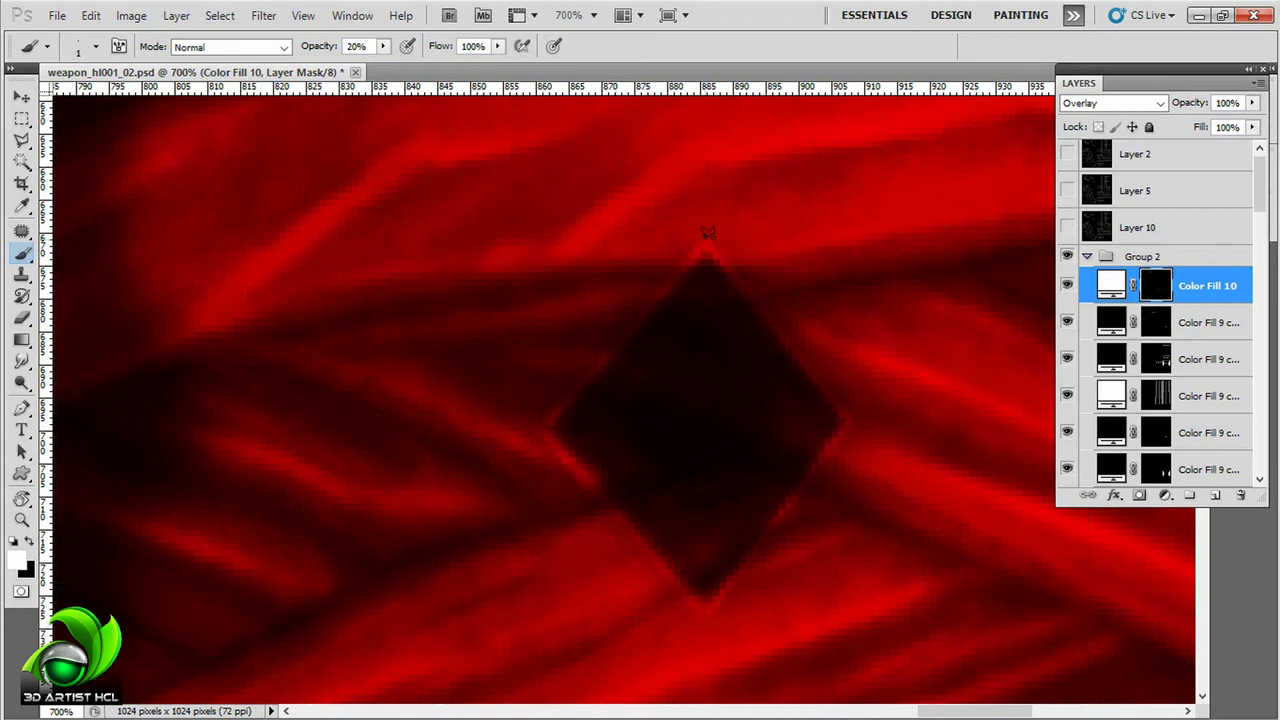
pyautogui.moveTo(723, 610); pyautogui.dragTo(693, 520)
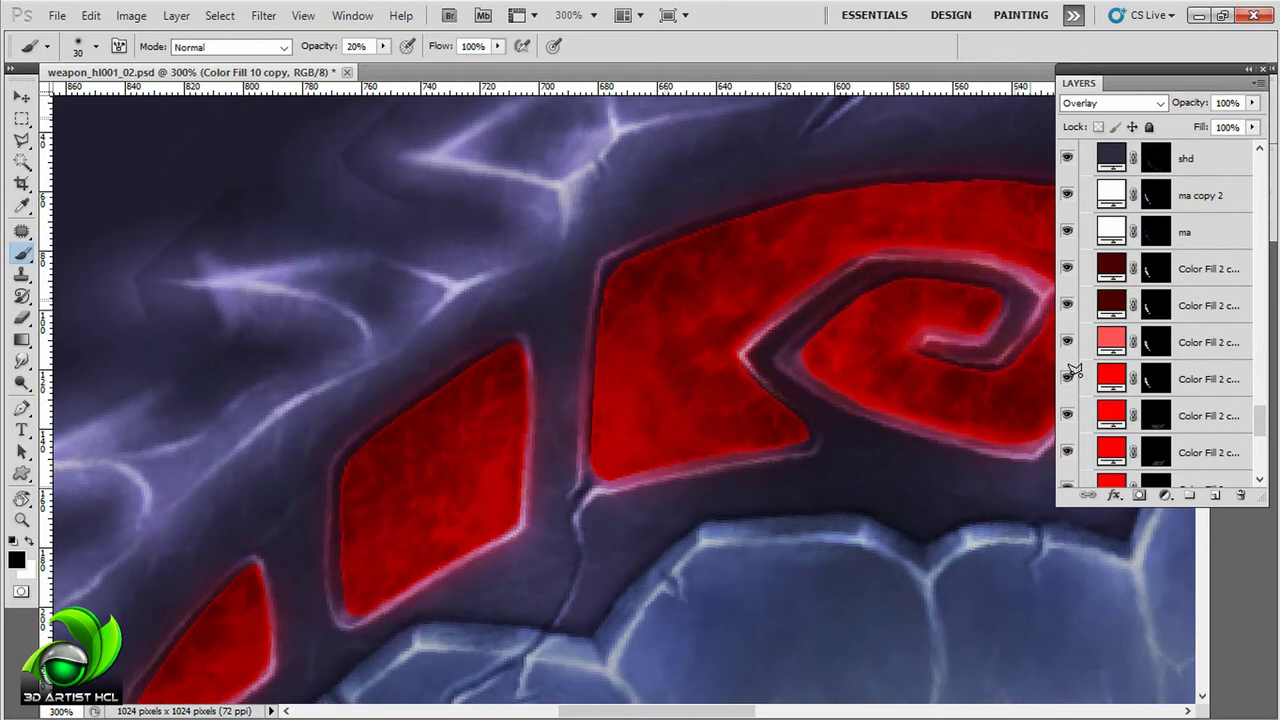
# Step: Hide the Color Fill 2 copy 12 and copy 11 rune layers and show the second dark-red fill
pyautogui.scroll(-3, 1101, 425)
pyautogui.click(1208, 348)
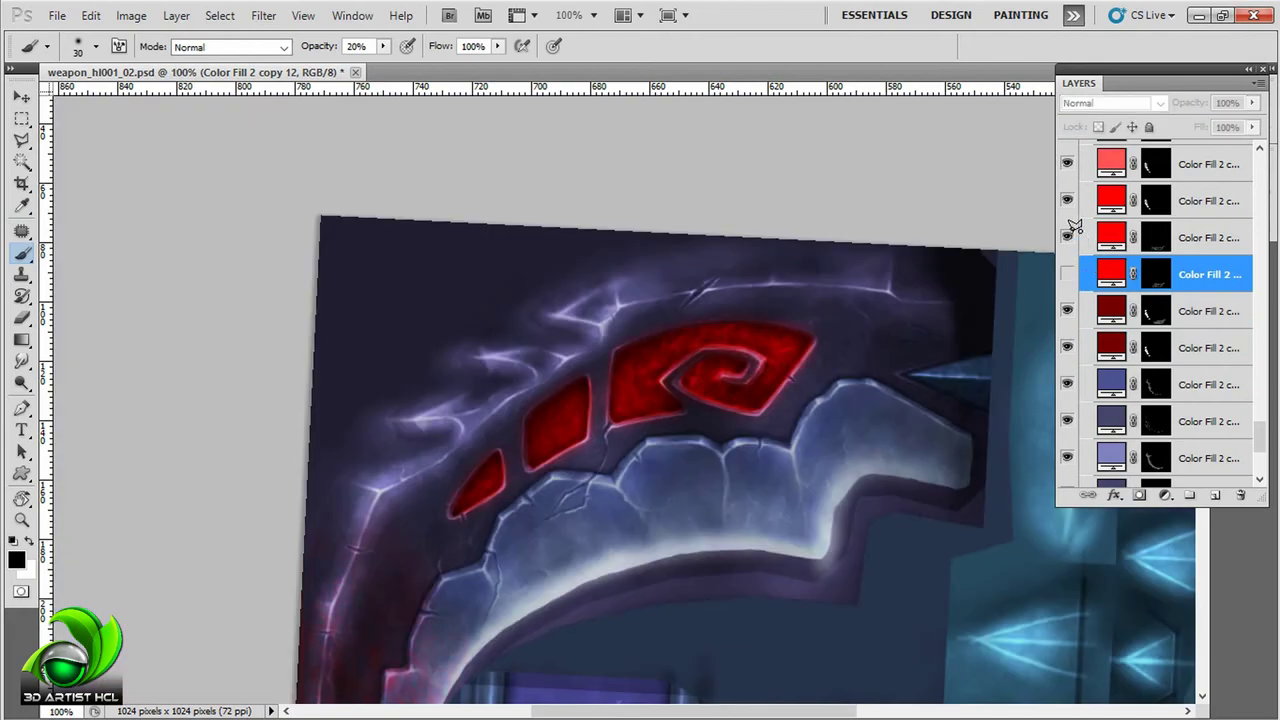
pyautogui.click(1067, 237)
pyautogui.click(1155, 201)
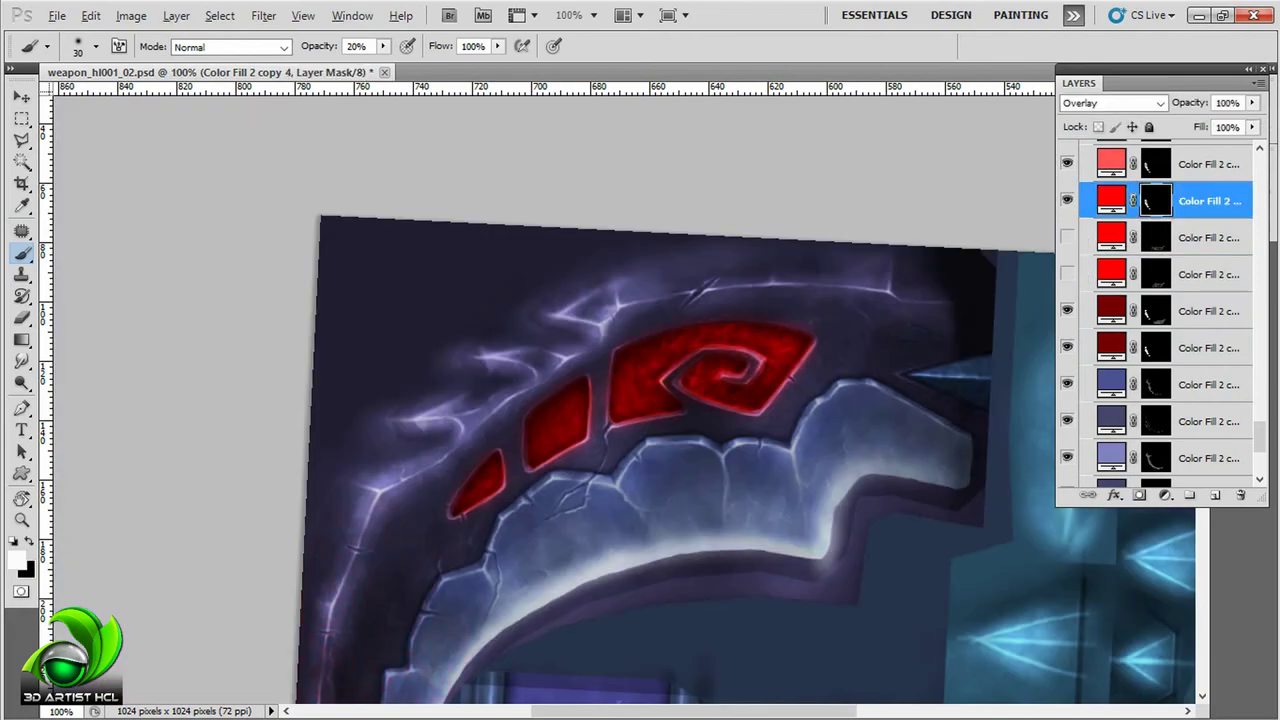
pyautogui.click(1067, 201)
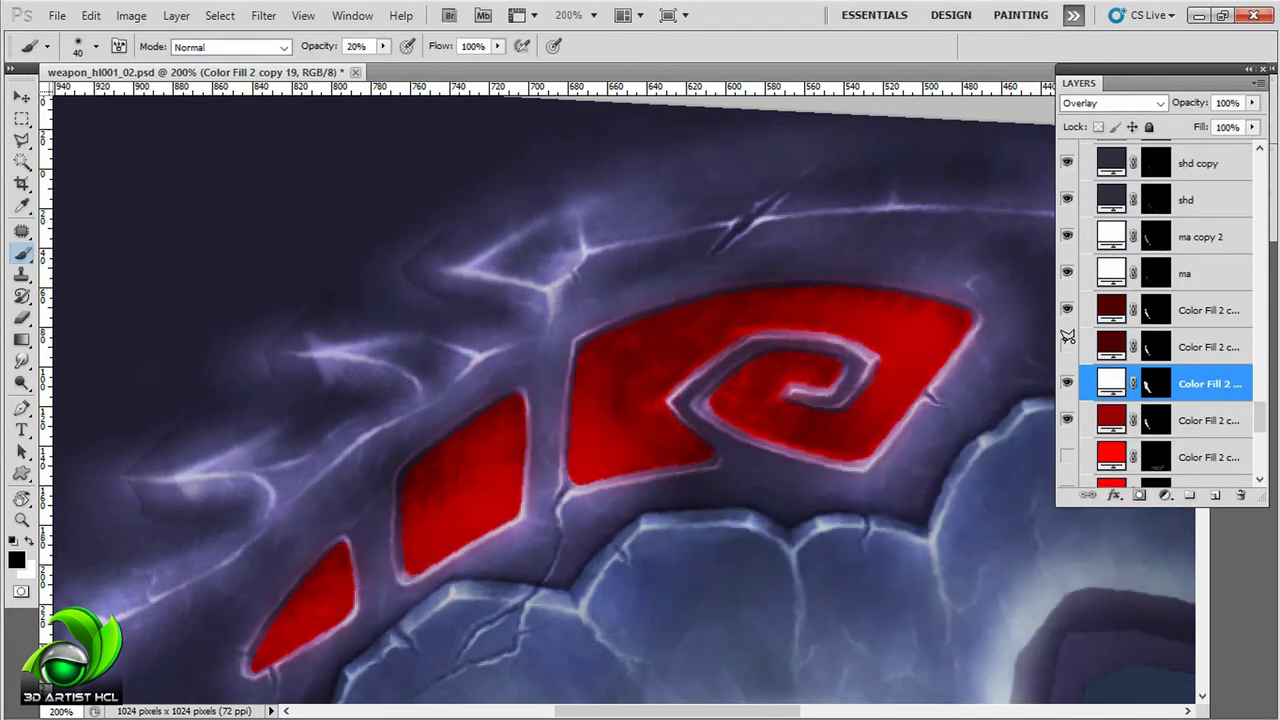
pyautogui.click(1068, 346)
pyautogui.click(1079, 305)
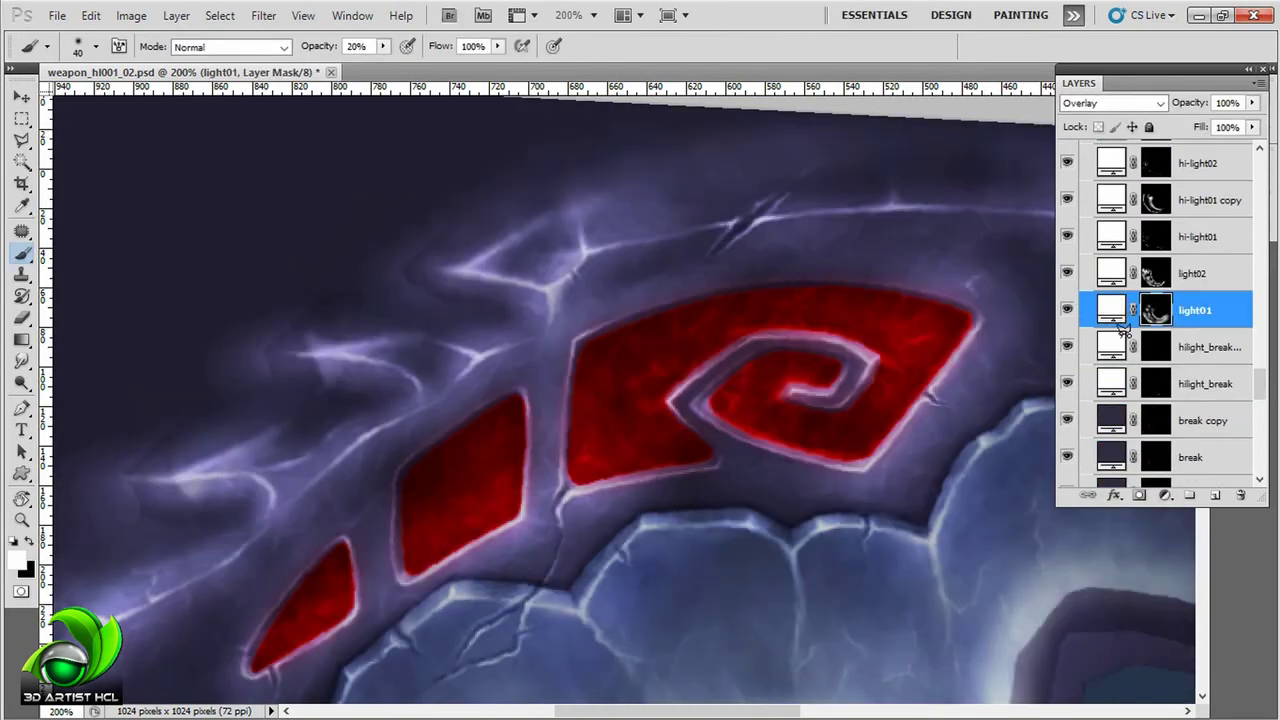
# Step: Recolour the rune fill layer to a bright red
pyautogui.click(1110, 346)
pyautogui.scroll(-5, 1070, 355)
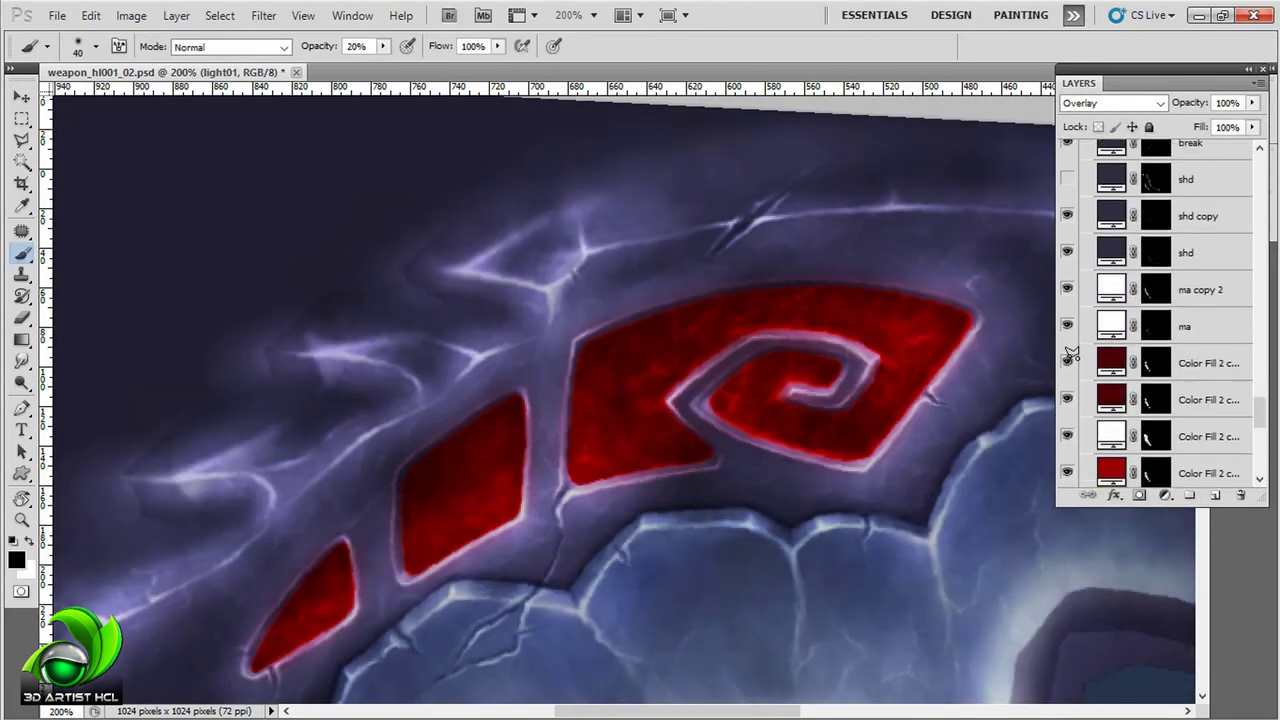
pyautogui.doubleClick(1110, 363)
pyautogui.click(1186, 414)
pyautogui.click(1113, 103)
pyautogui.click(1080, 374)
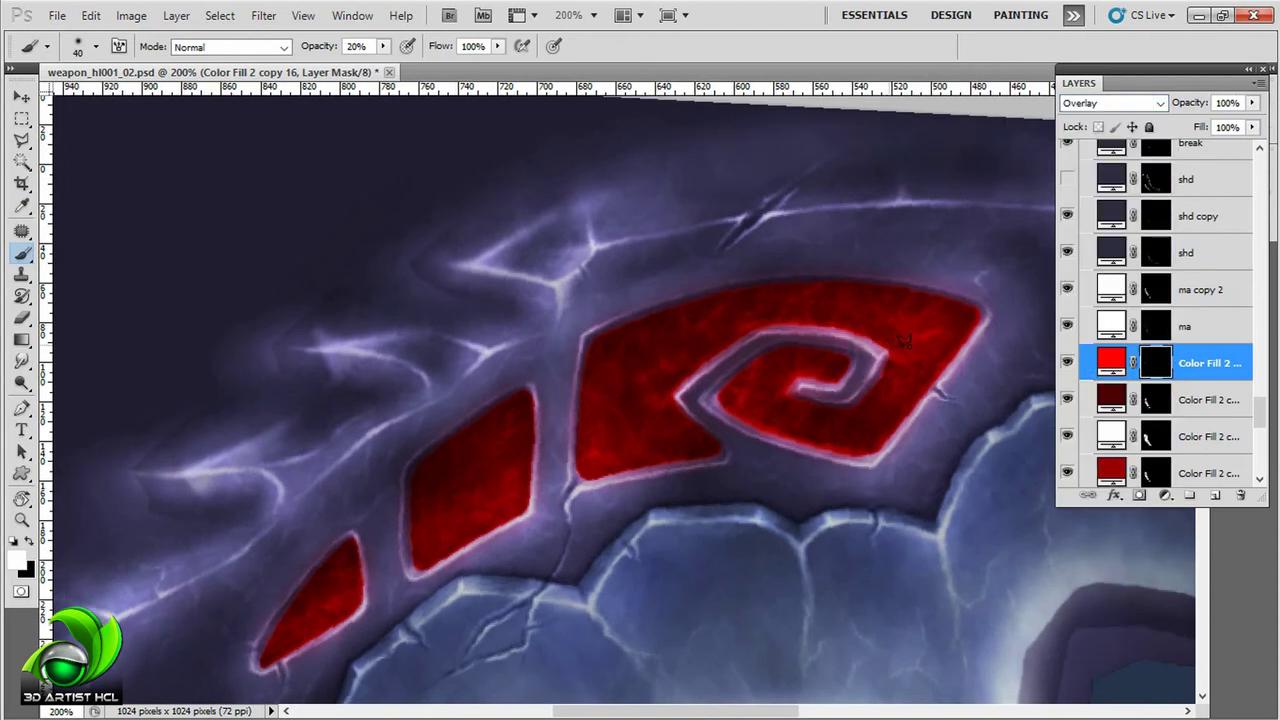
# Step: Paint red glow over the large rune and around the smaller runes
pyautogui.moveTo(903, 341); pyautogui.dragTo(833, 312)
pyautogui.moveTo(740, 390); pyautogui.dragTo(820, 390)
pyautogui.moveTo(860, 440); pyautogui.dragTo(940, 310)
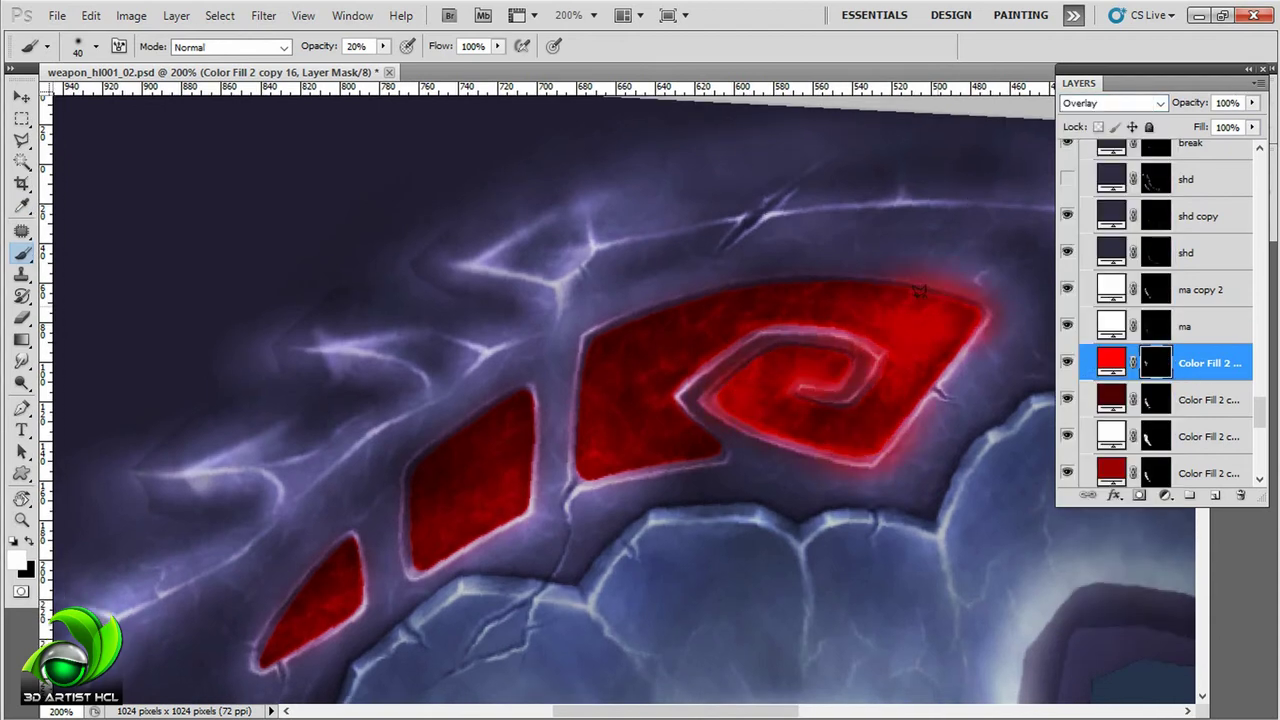
pyautogui.moveTo(600, 400); pyautogui.dragTo(711, 380)
pyautogui.moveTo(700, 300)
pyautogui.mouseDown()
pyautogui.moveTo(780, 400)
pyautogui.moveTo(660, 480)
pyautogui.moveTo(780, 390)
pyautogui.mouseUp()
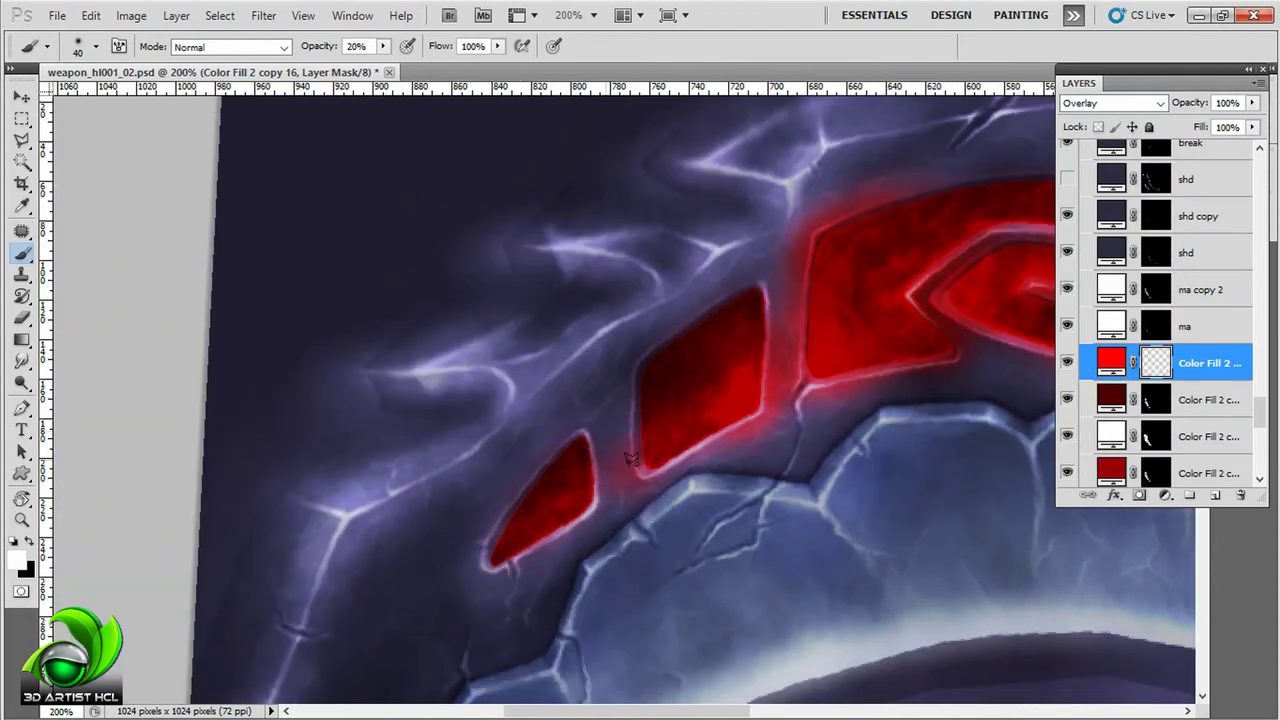
pyautogui.moveTo(740, 350)
pyautogui.mouseDown()
pyautogui.moveTo(620, 470)
pyautogui.moveTo(700, 400)
pyautogui.mouseUp()
pyautogui.moveTo(600, 500)
pyautogui.mouseDown()
pyautogui.moveTo(682, 338)
pyautogui.moveTo(347, 458)
pyautogui.mouseUp()
# Step: Set one fill layer to white and the glow fill back to bright red
pyautogui.doubleClick(1111, 362)
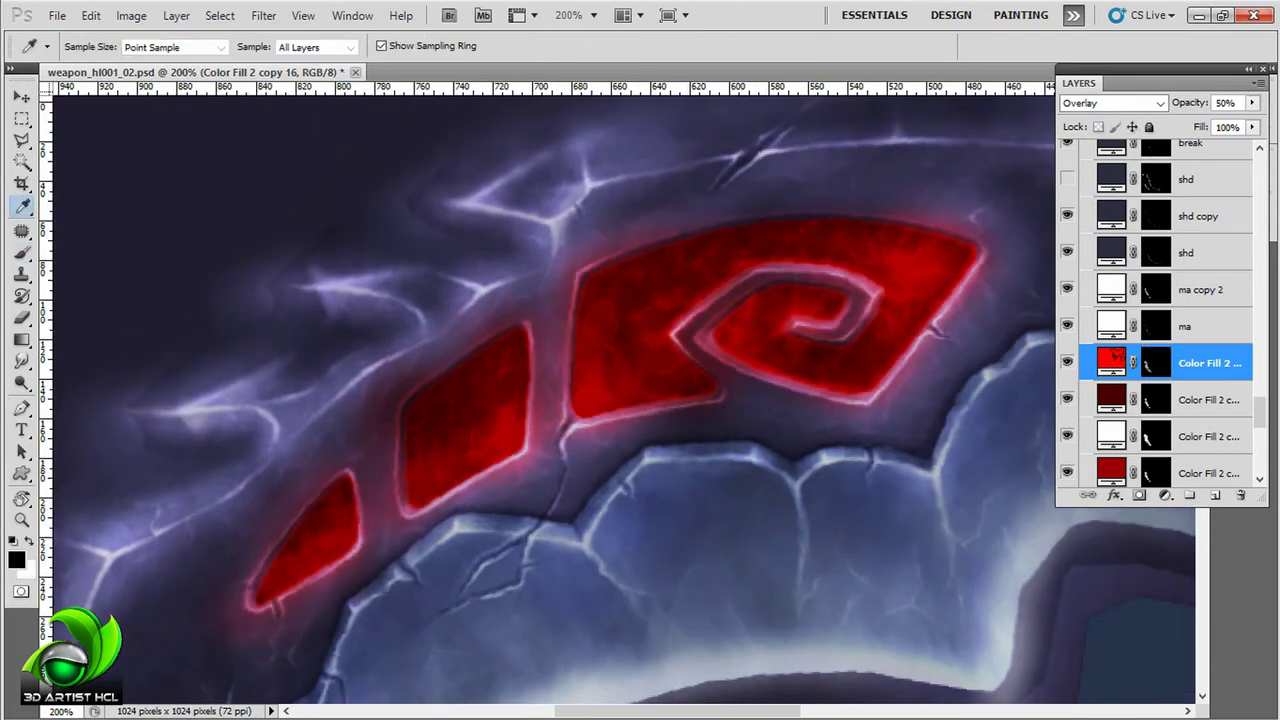
pyautogui.press('Return')
pyautogui.doubleClick(1111, 362)
pyautogui.click(1166, 414)
pyautogui.hotkey('shift', 'alt', 'o')
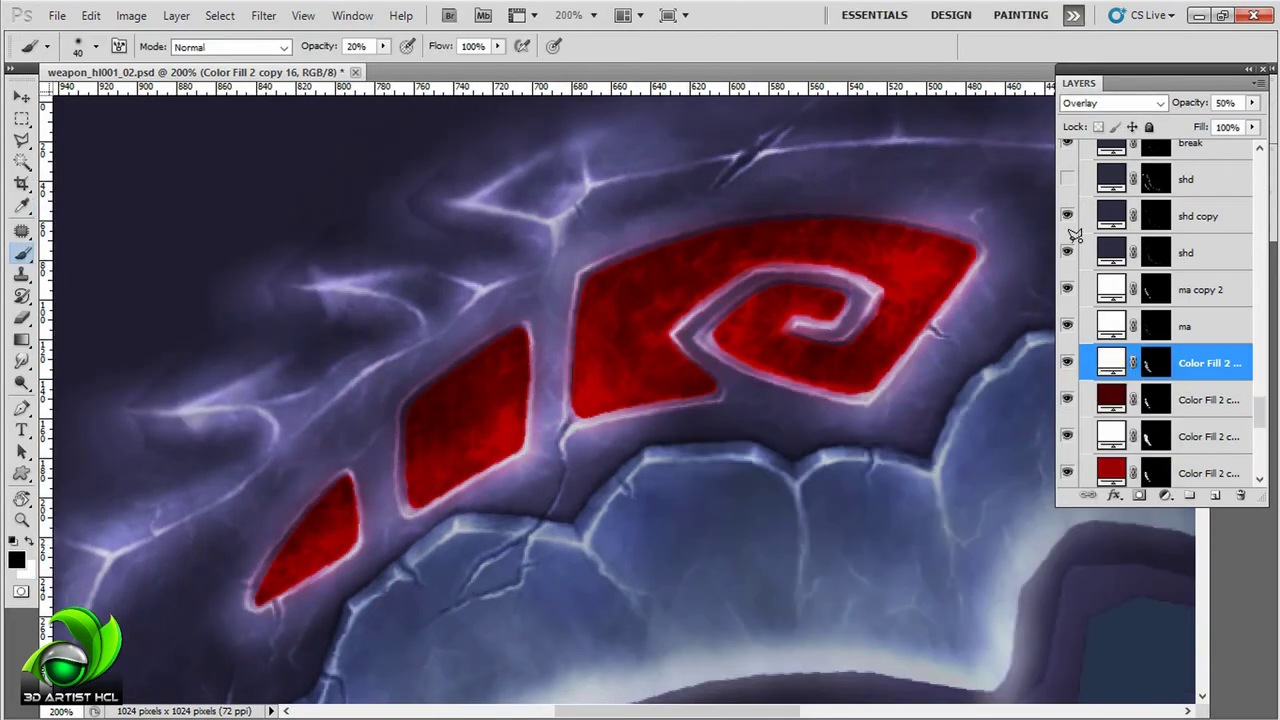
pyautogui.write('100')
pyautogui.doubleClick(1111, 362)
pyautogui.click(1114, 414)
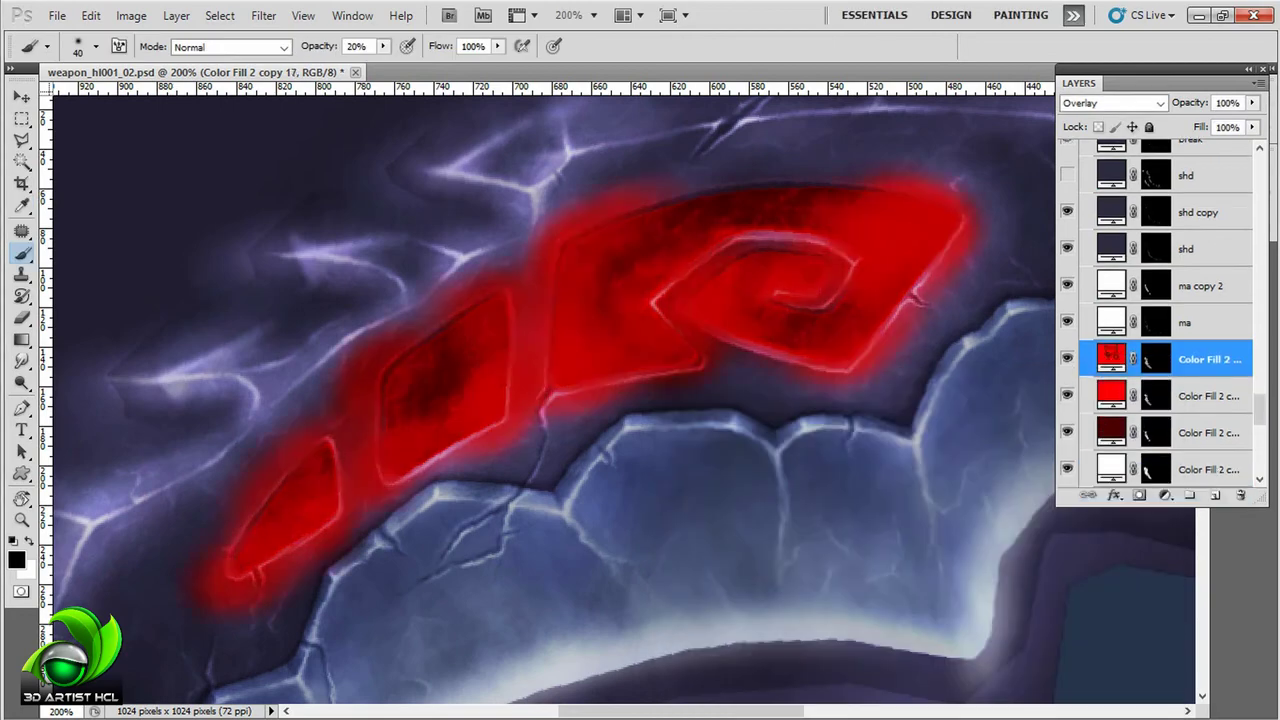
# Step: Set the glow layer to 50% opacity and paint its mask around the runes
pyautogui.click(1222, 102)
pyautogui.write('50')
pyautogui.click(1155, 396)
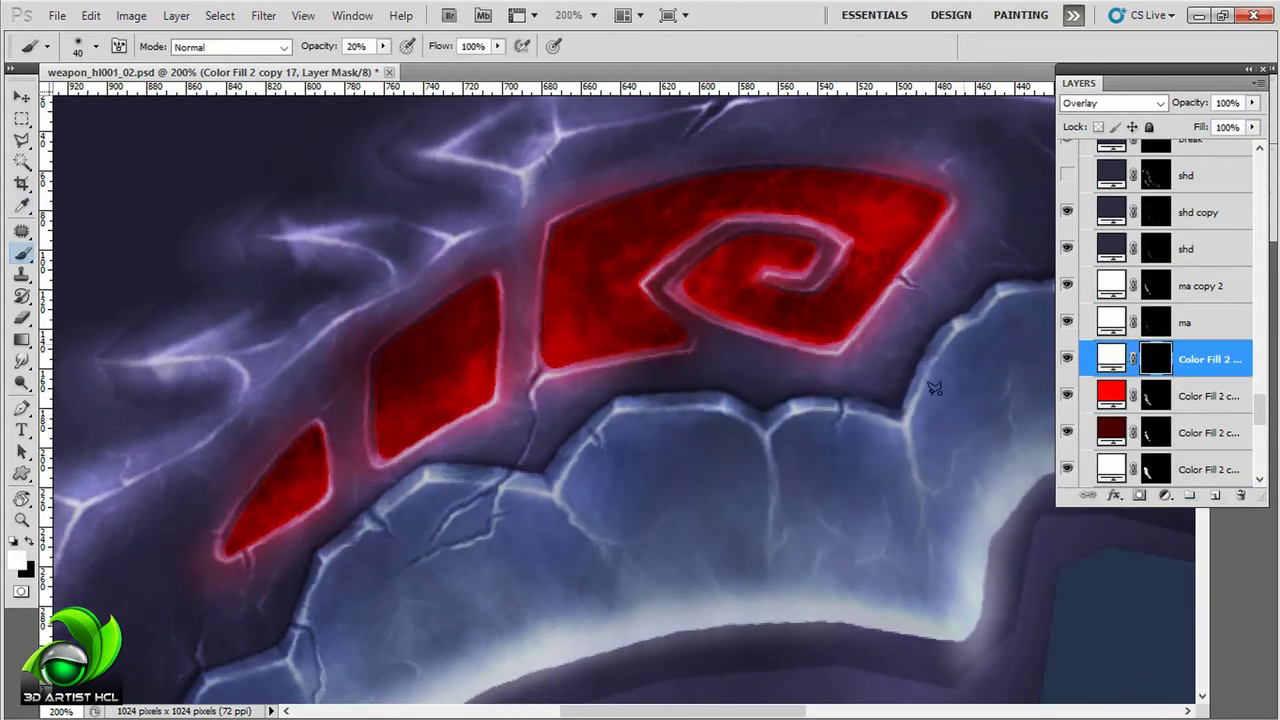
pyautogui.moveTo(523, 251); pyautogui.dragTo(628, 231)
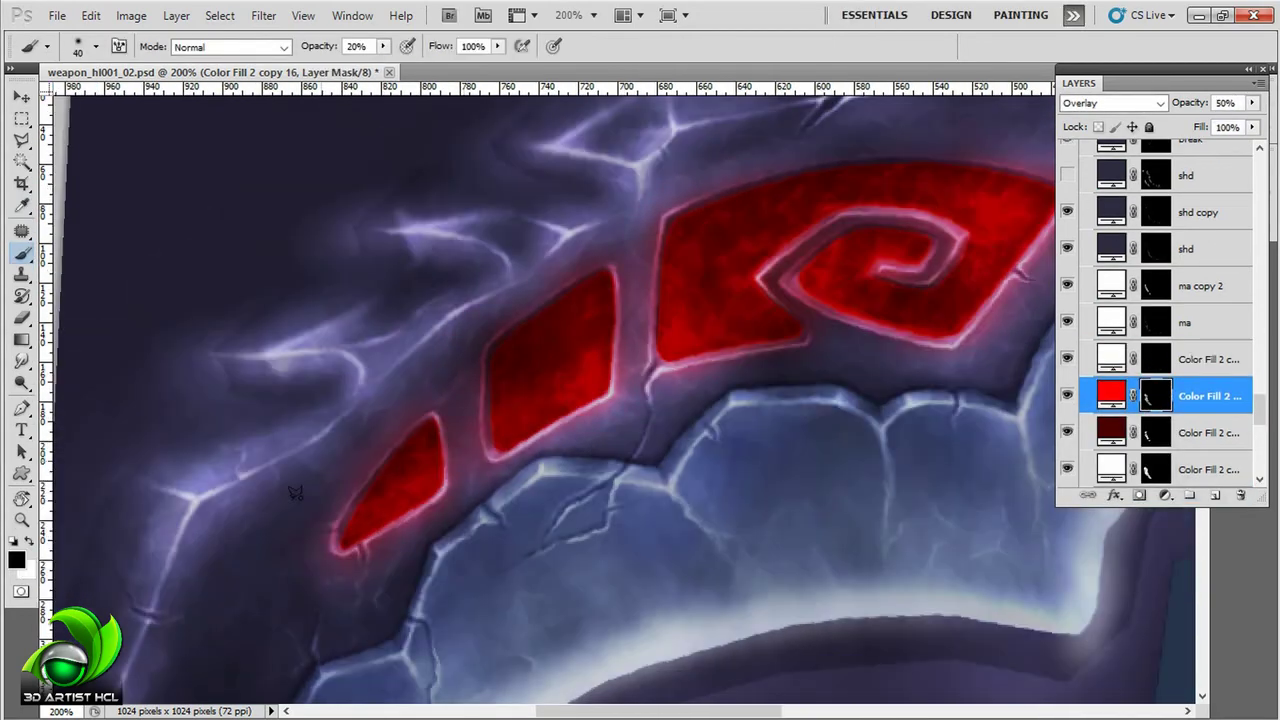
pyautogui.hotkey('ctrl', '-')
pyautogui.hotkey('ctrl', '-')
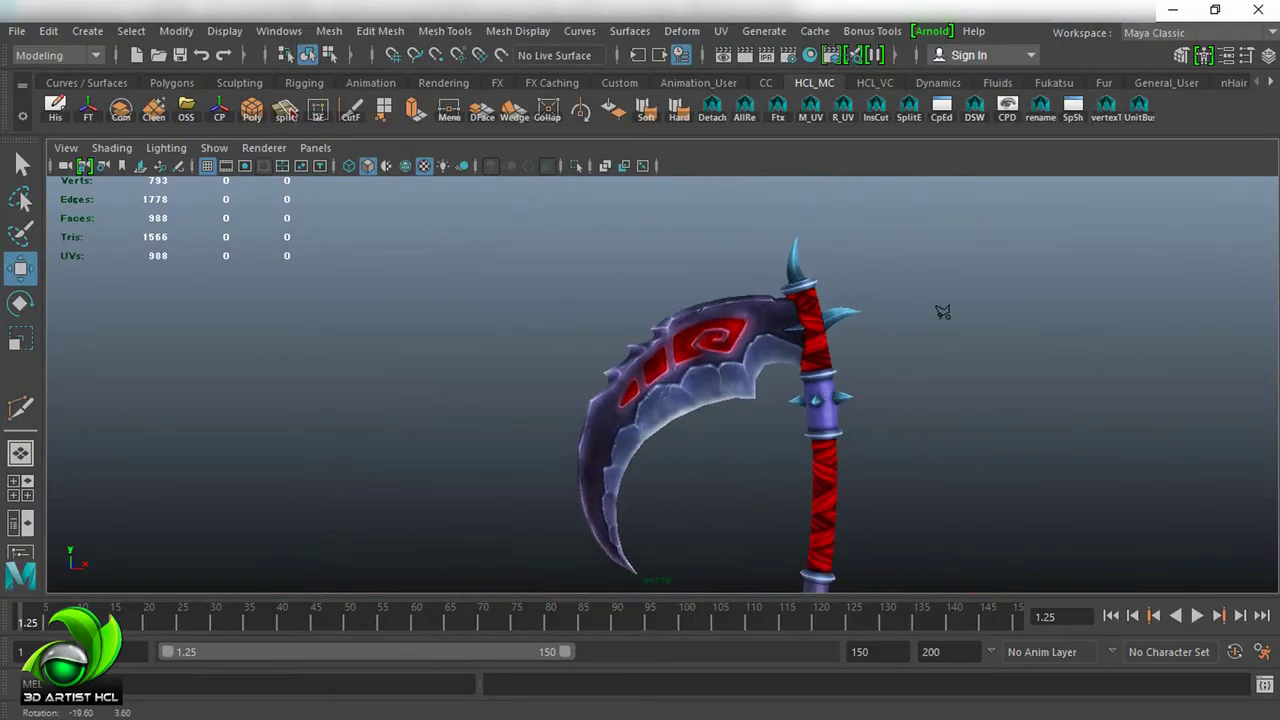
pyautogui.scroll(5, 1117, 413)
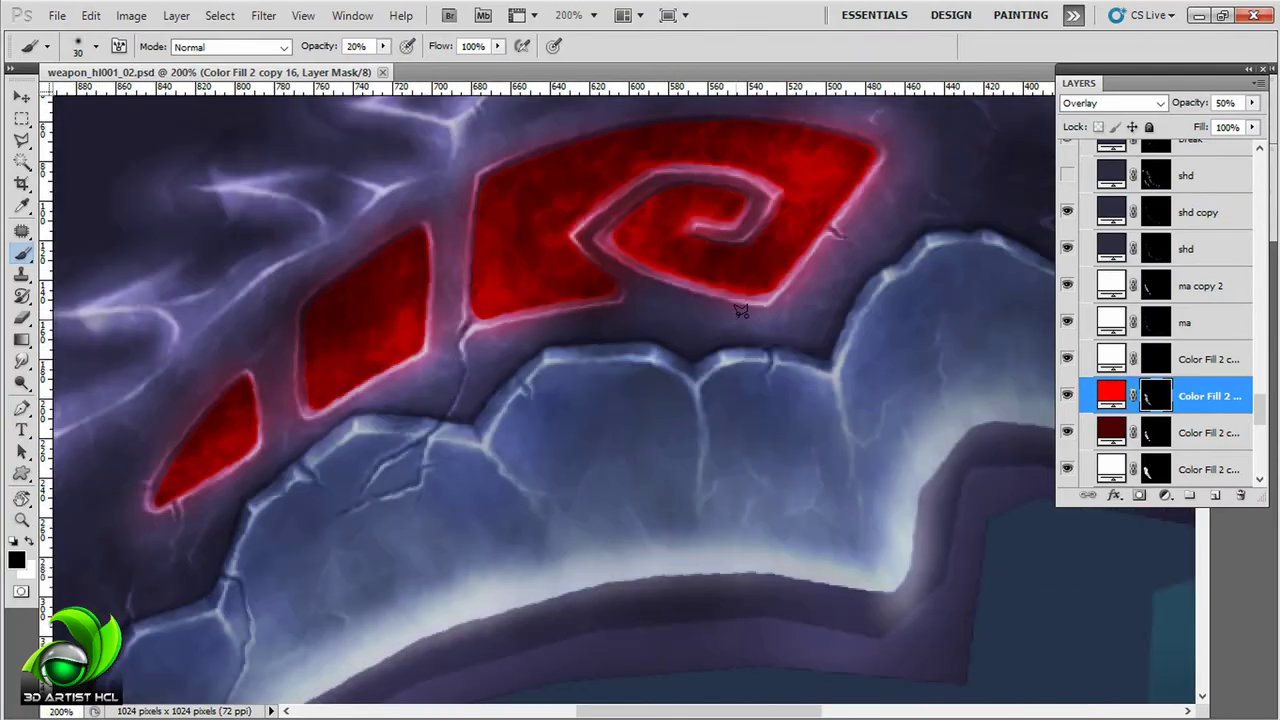
# Step: On the ma copy 2 layer, brighten the large rune's upper-left in white
pyautogui.hotkey('alt', ']')
pyautogui.hotkey('alt', ']')
pyautogui.hotkey('alt', ']')
pyautogui.press('x')
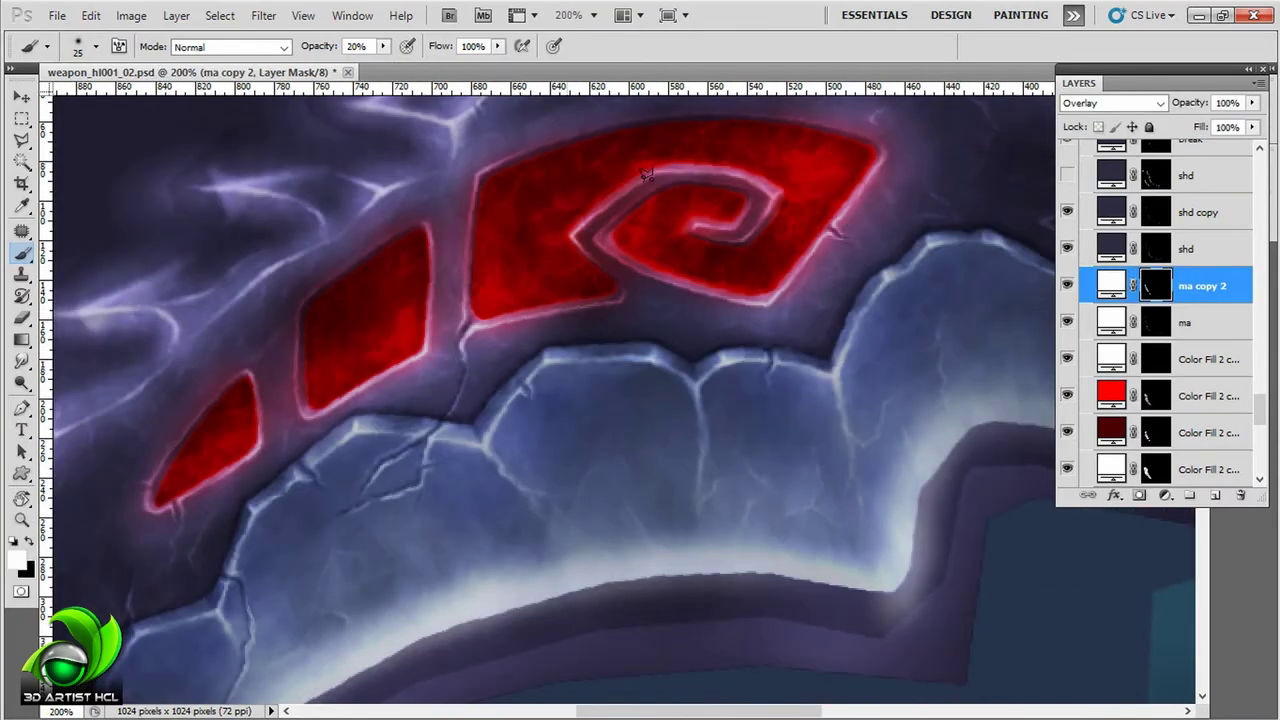
pyautogui.click(500, 184)
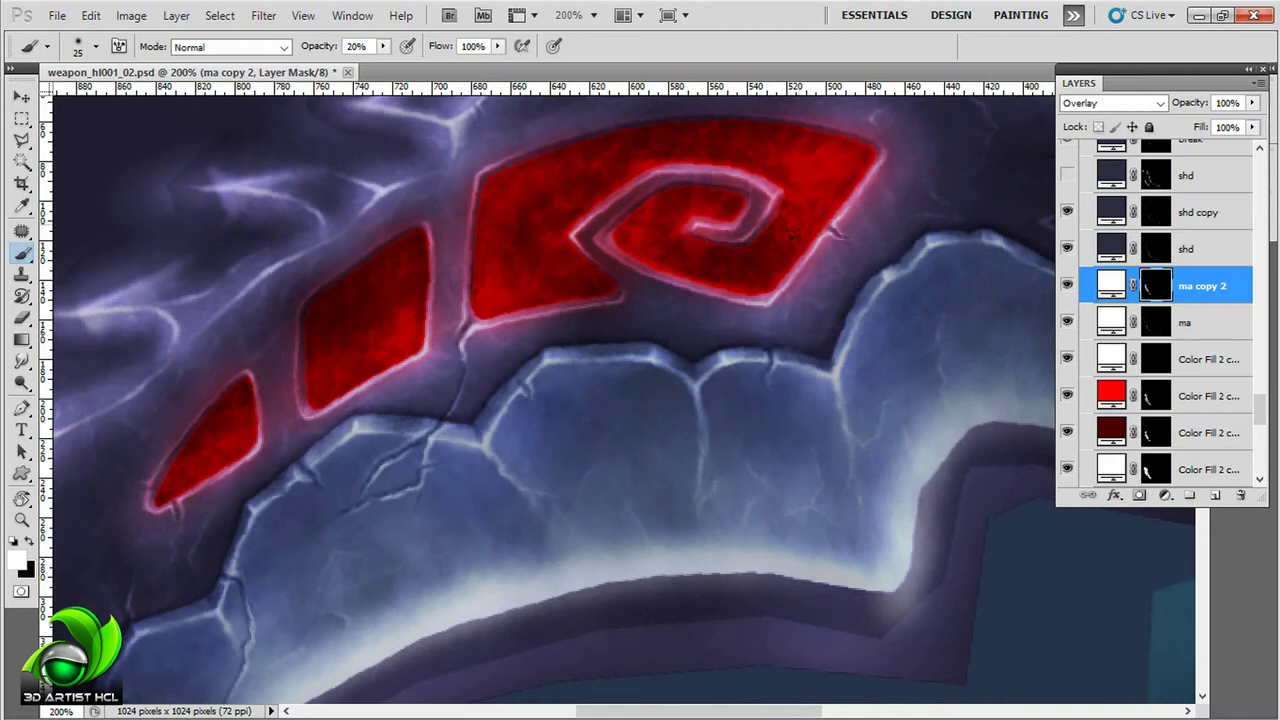
pyautogui.moveTo(605, 277); pyautogui.dragTo(815, 262)
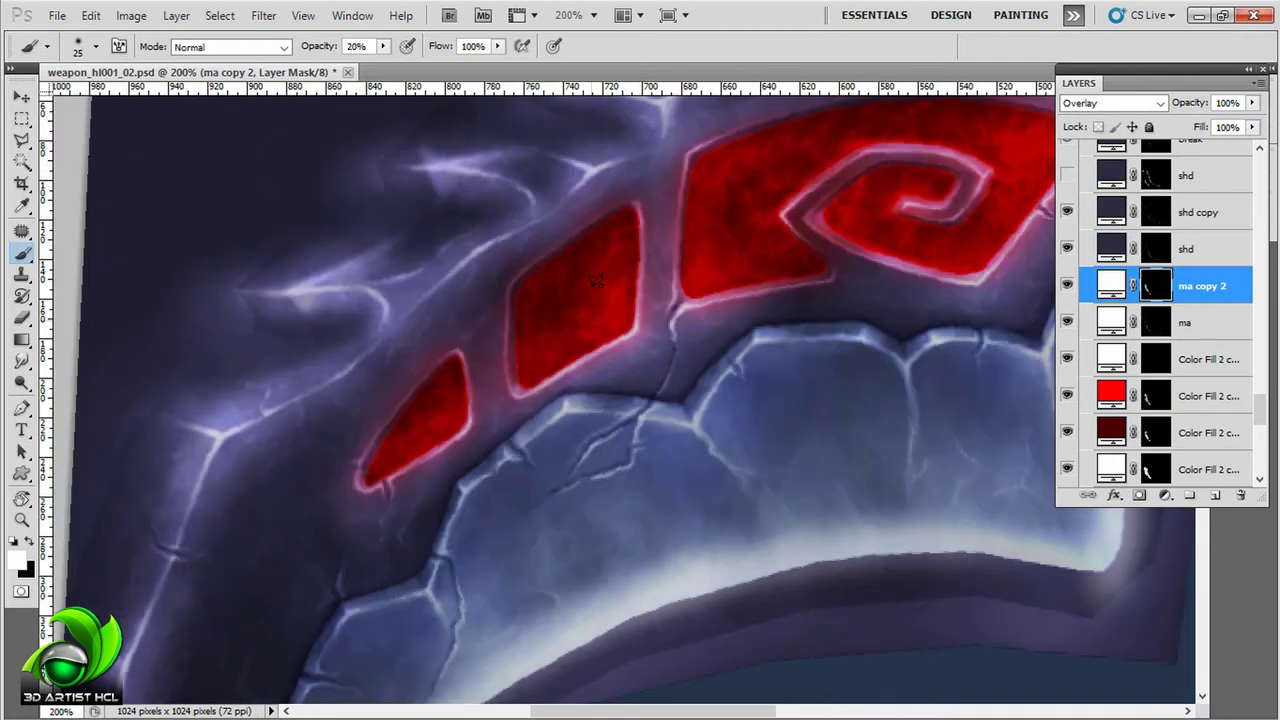
pyautogui.moveTo(364, 467); pyautogui.dragTo(459, 412)
pyautogui.press('x')
pyautogui.moveTo(544, 268); pyautogui.dragTo(274, 378)
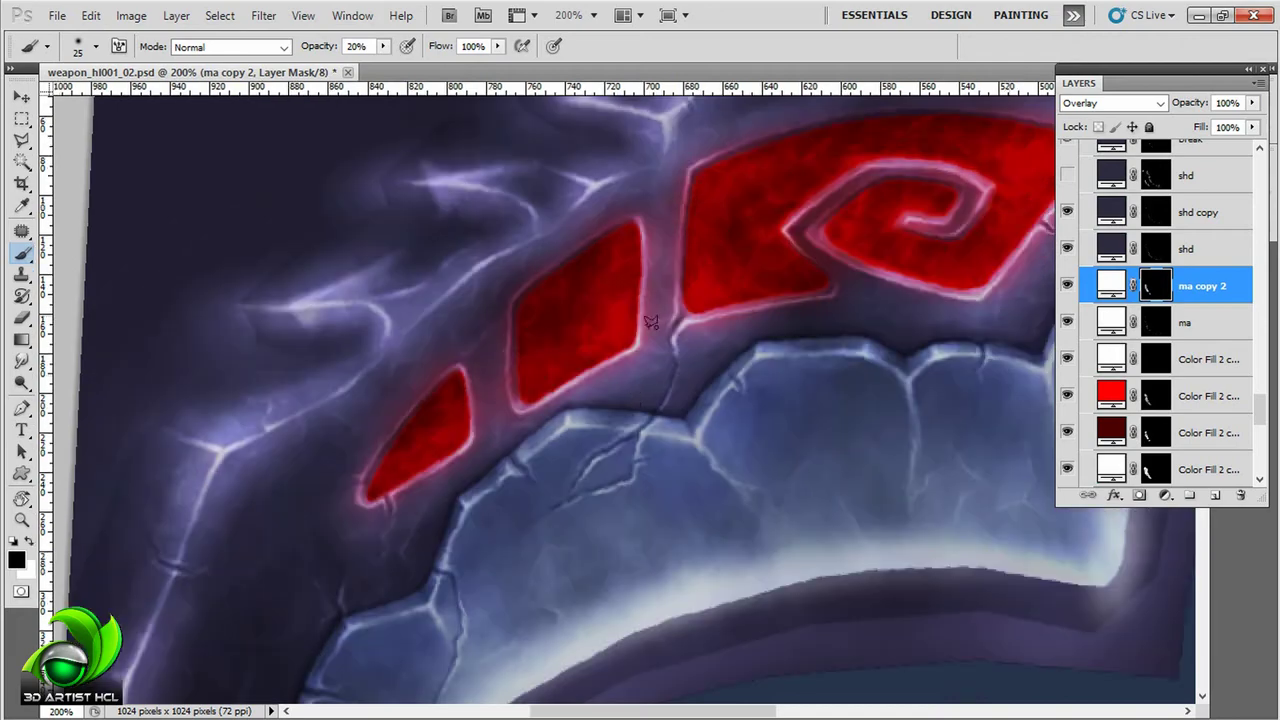
# Step: Select the shd copy layer and paint its mask along the spiral rune's lower edge
pyautogui.hotkey('alt', ']')
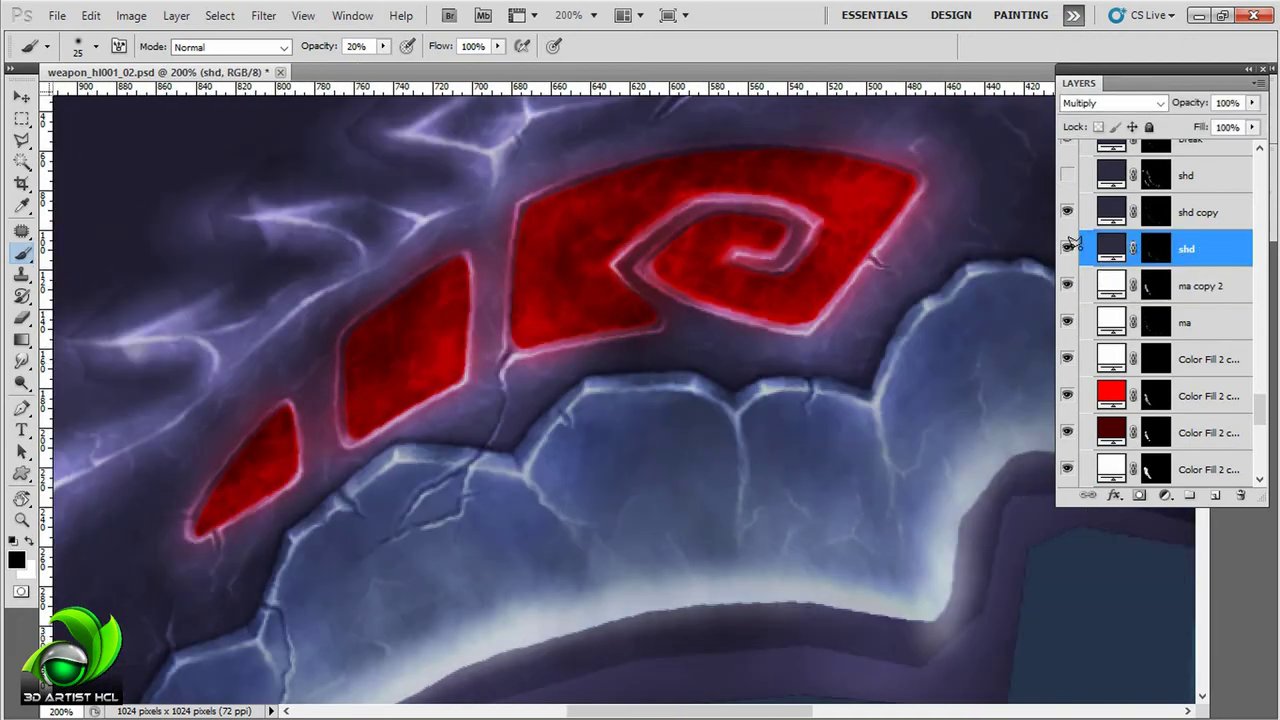
pyautogui.hotkey('alt', ']')
pyautogui.hotkey('ctrl', '+')
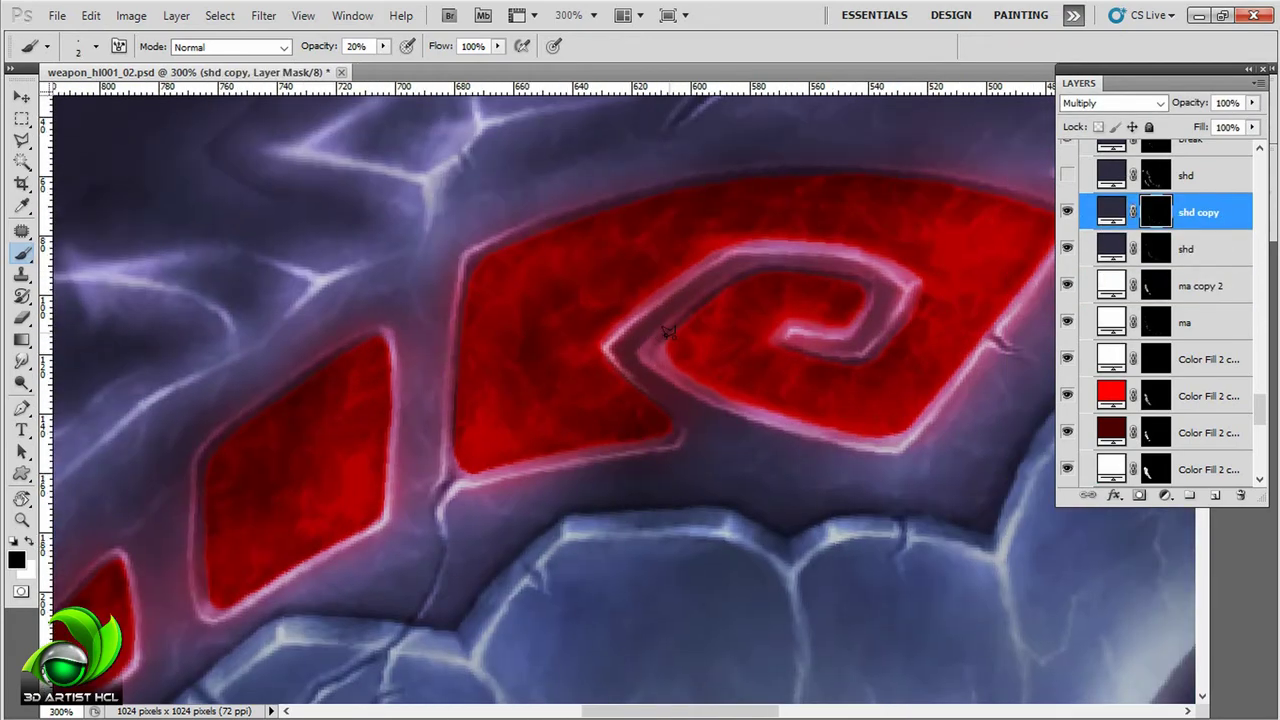
pyautogui.press('x')
pyautogui.moveTo(716, 385); pyautogui.dragTo(847, 427)
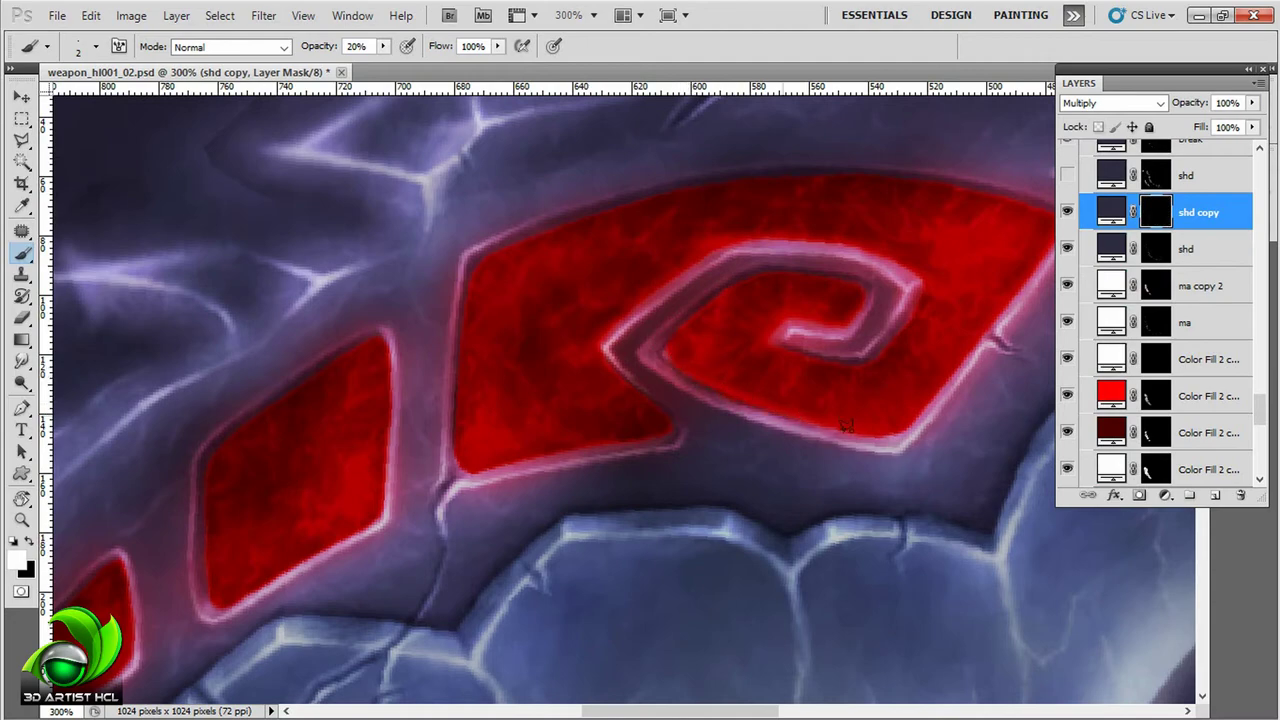
# Step: Duplicate shd copy as shd copy 2 and recolour its fill dark red #620000
pyautogui.hotkey('ctrl', 'j')
pyautogui.doubleClick(1111, 175)
pyautogui.click(934, 690)
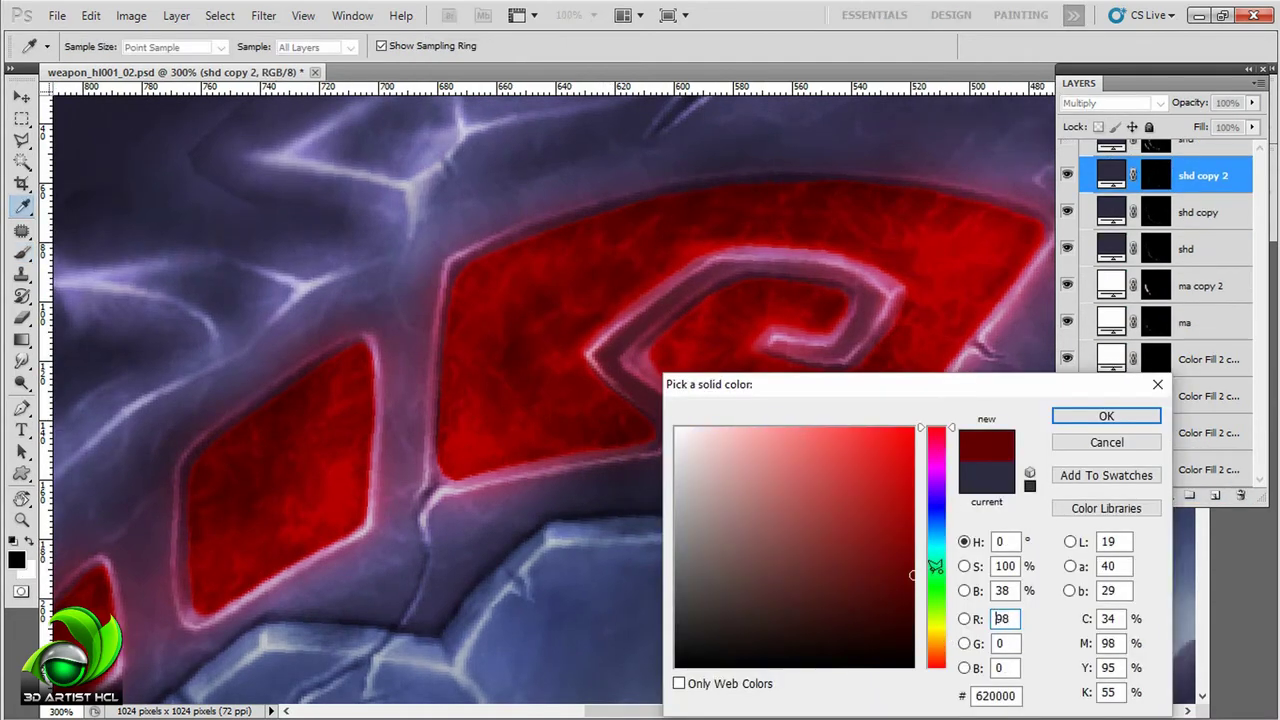
pyautogui.click(1154, 409)
pyautogui.click(1110, 103)
pyautogui.press('[')
pyautogui.press('[')
pyautogui.press('[')
# Step: Set the dark-red shd copy 2 layer to Multiply and shade the spiral's lower edge at 10% strength
pyautogui.keyDown('alt'); pyautogui.scroll(2, 636, 323); pyautogui.keyUp('alt')
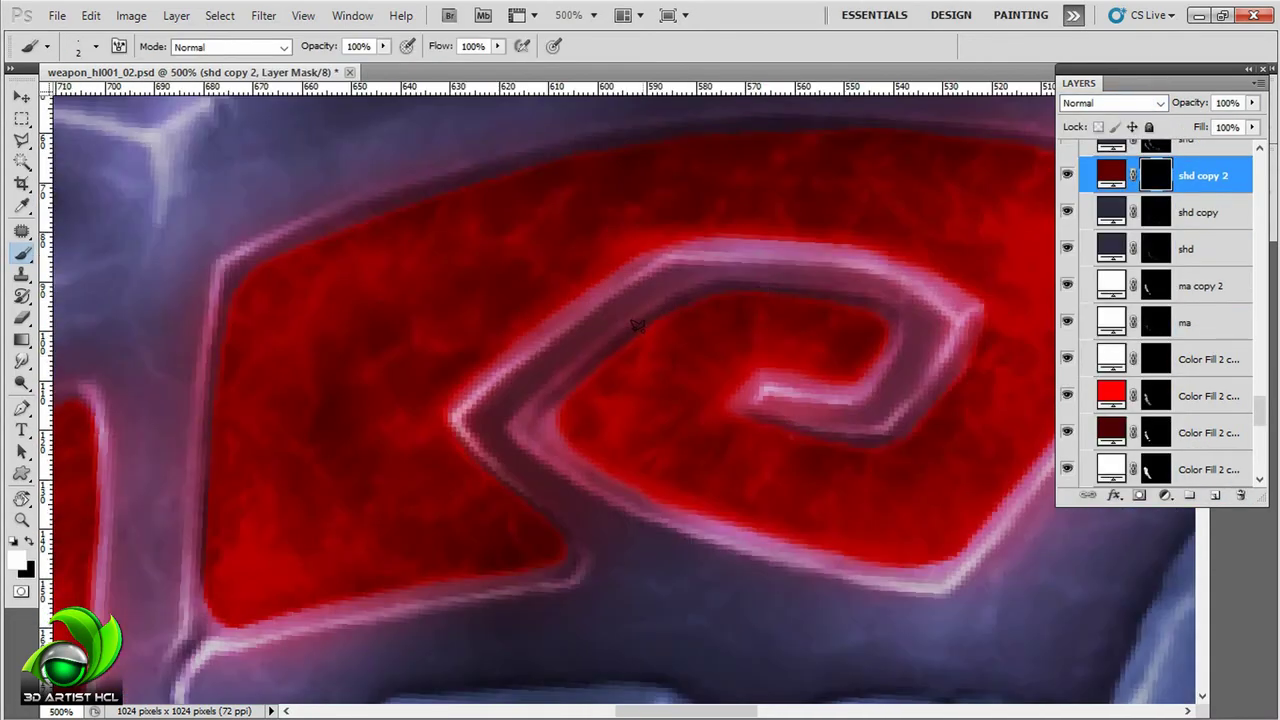
pyautogui.hotkey('shift', 'alt', 'm')
pyautogui.press('1')
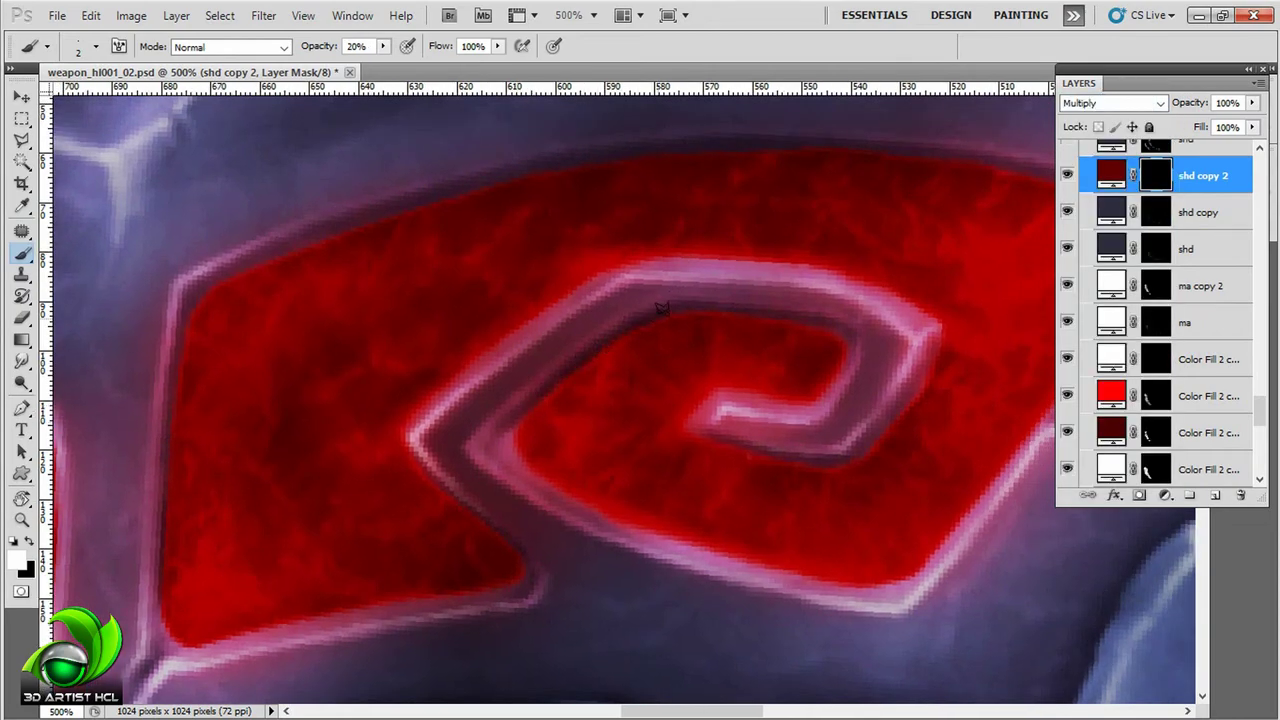
pyautogui.moveTo(551, 473); pyautogui.dragTo(868, 578)
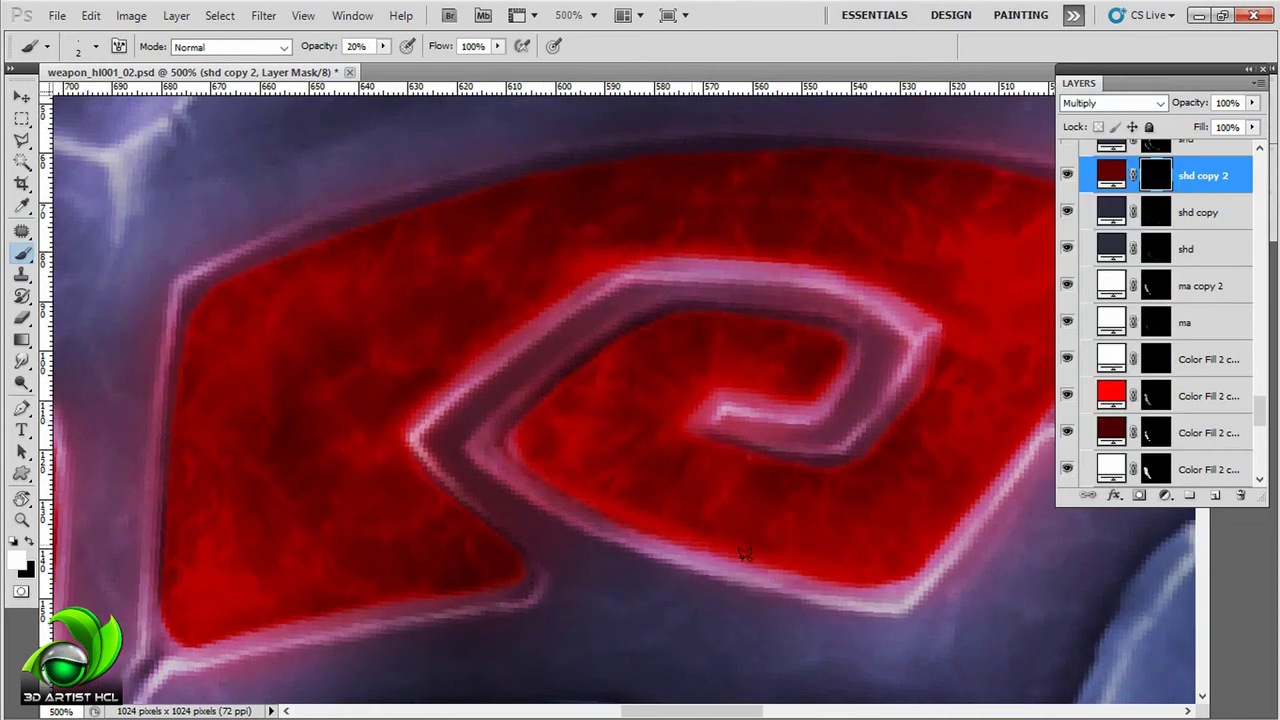
pyautogui.hscroll(3, 688, 492)
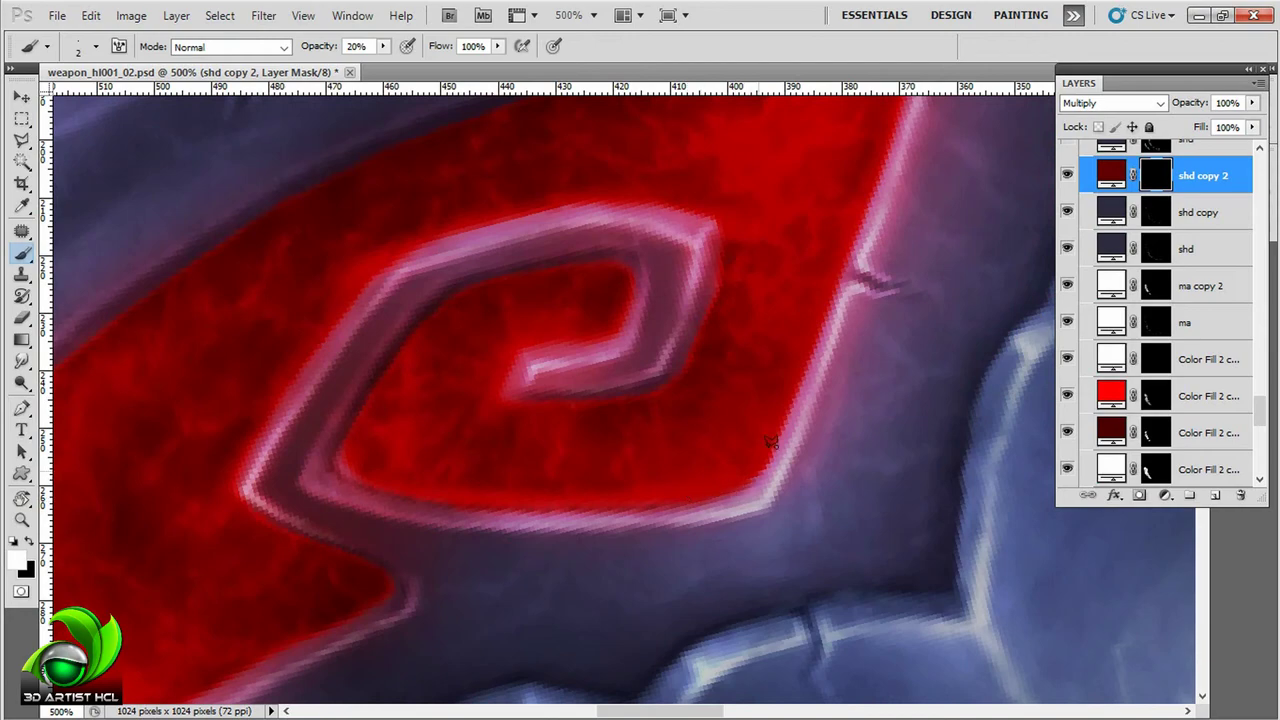
pyautogui.press('r')
pyautogui.press('Escape')
pyautogui.press('b')
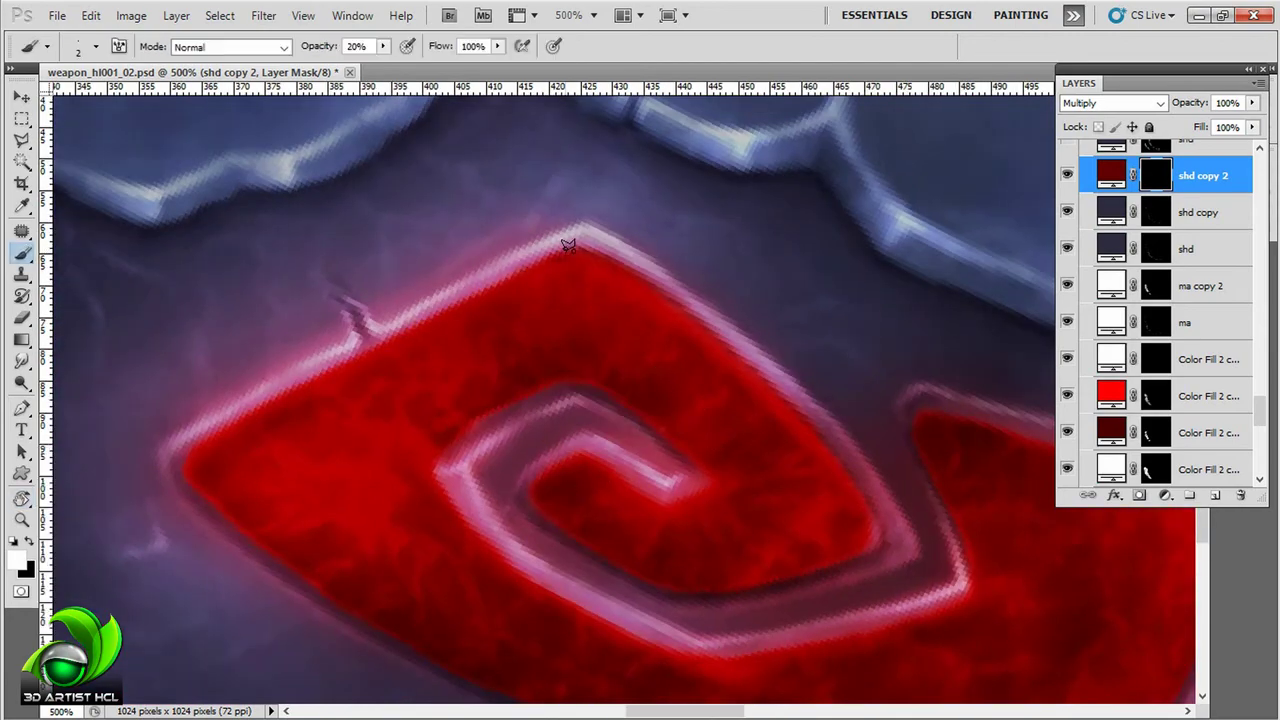
# Step: Shade along the rune's upper edge and across the red rune, then raise the brush strength
pyautogui.hotkey('ctrl', 'shift', ']')
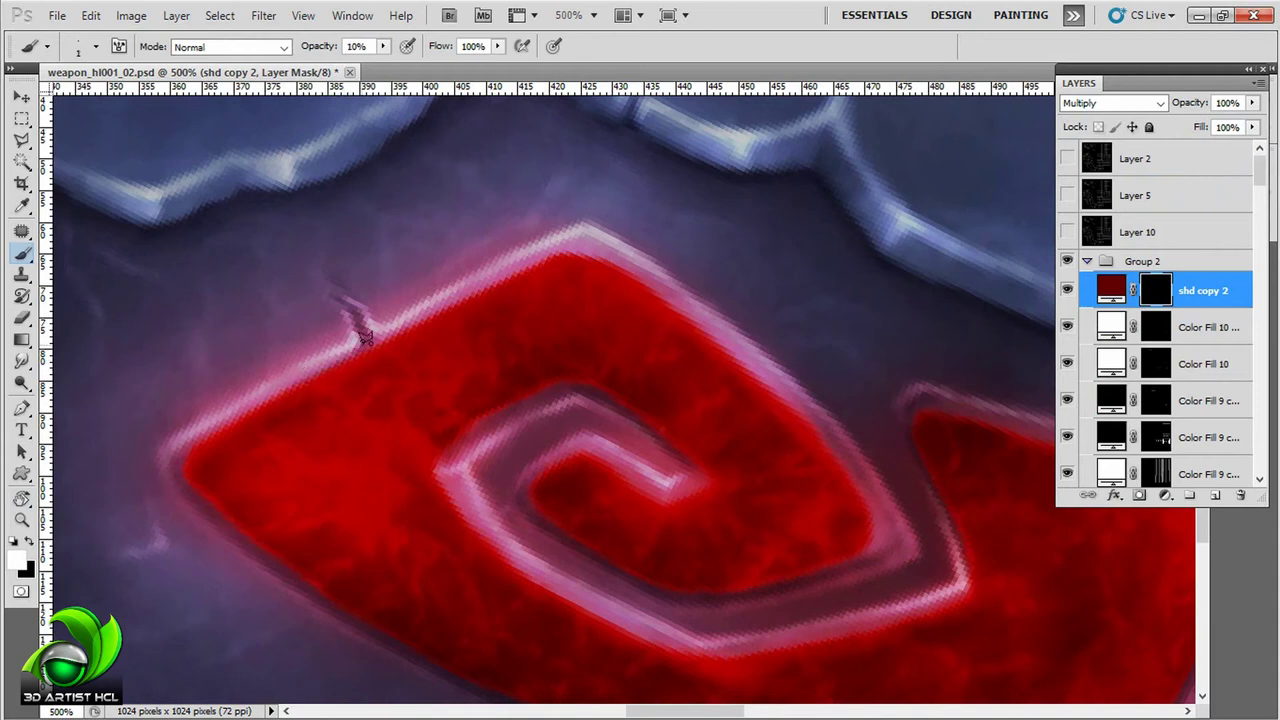
pyautogui.moveTo(364, 338); pyautogui.dragTo(528, 261)
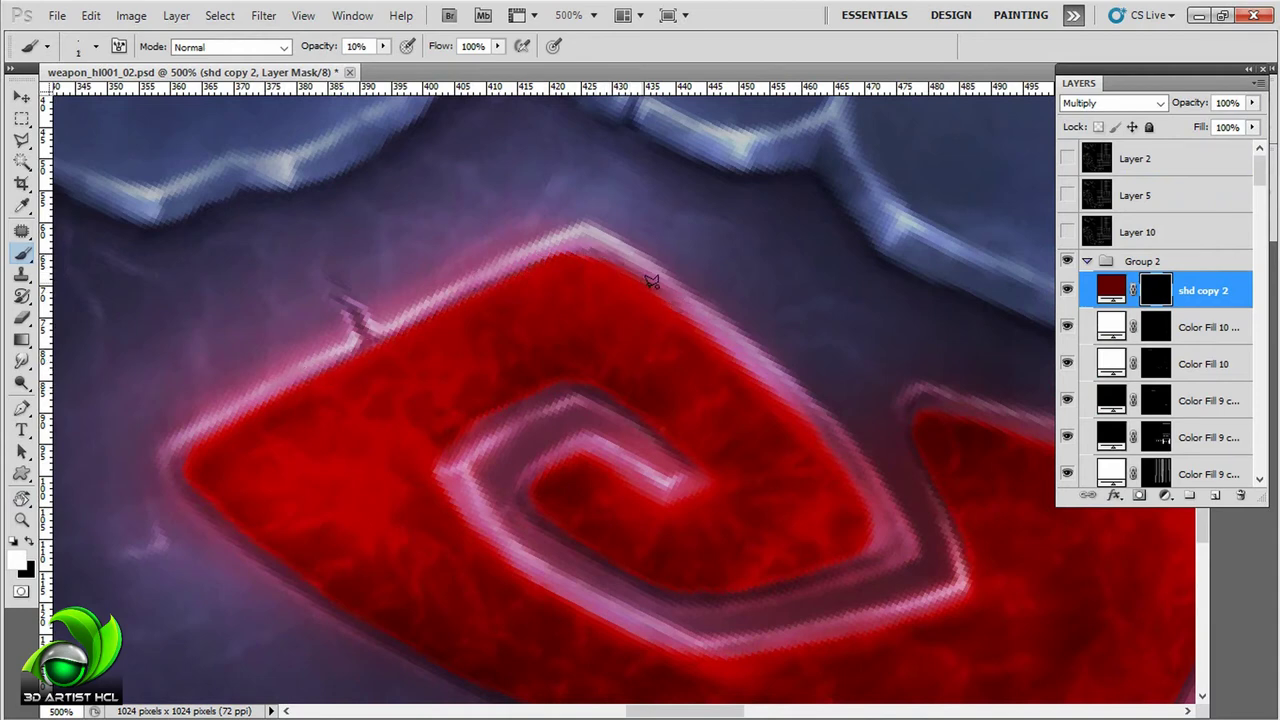
pyautogui.moveTo(651, 281)
pyautogui.mouseDown()
pyautogui.moveTo(743, 354)
pyautogui.moveTo(692, 270)
pyautogui.mouseUp()
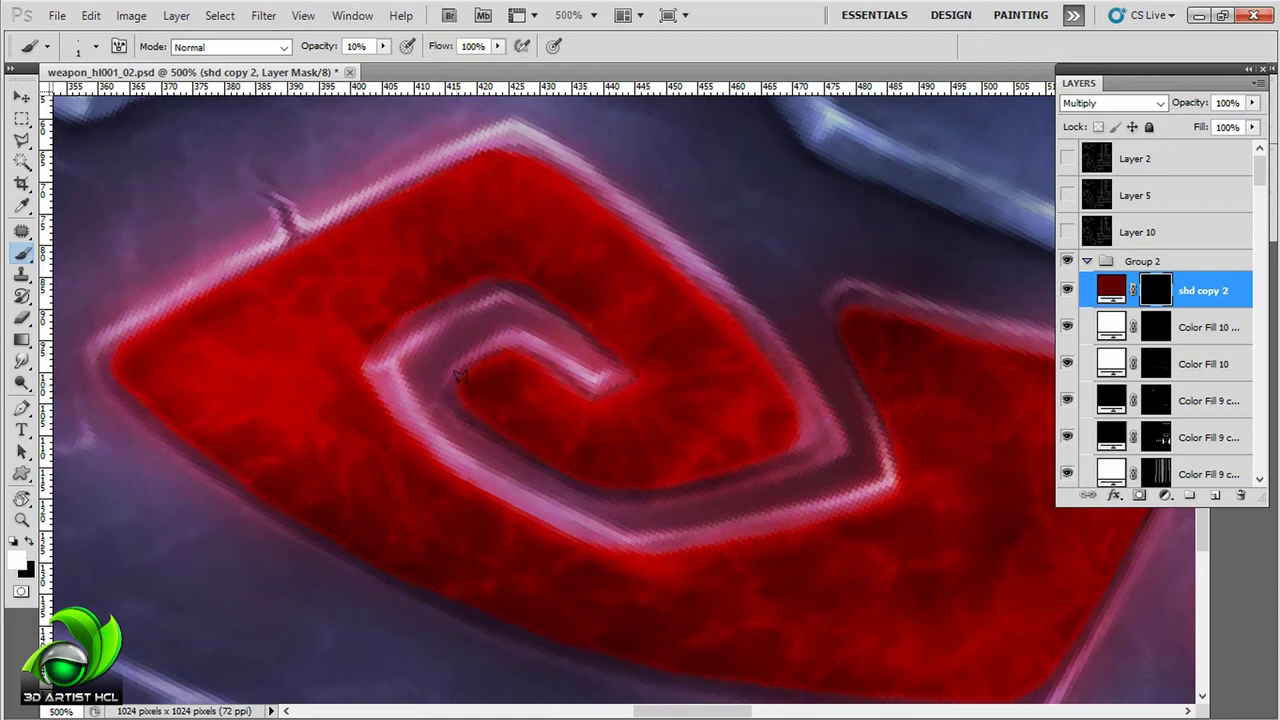
pyautogui.moveTo(105, 335); pyautogui.dragTo(345, 315)
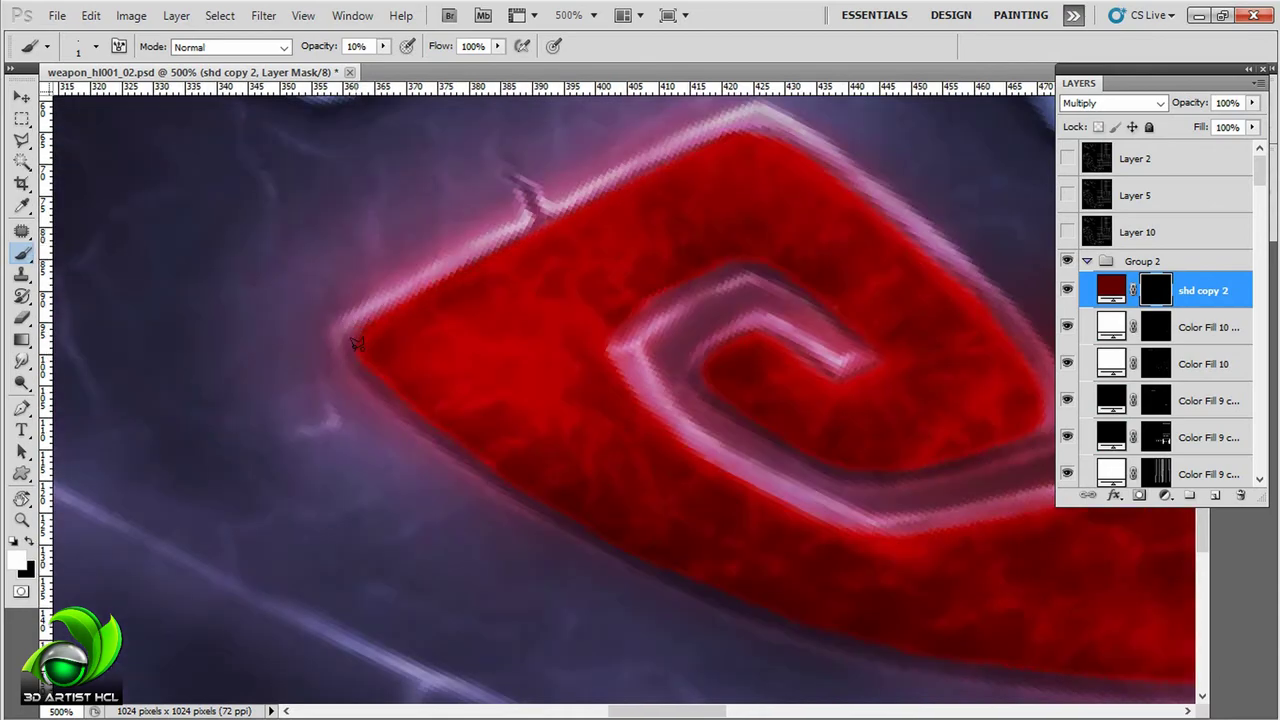
pyautogui.hotkey('ctrl', '-')
pyautogui.hotkey('ctrl', '-')
pyautogui.press('r')
pyautogui.press('b')
pyautogui.press('3')
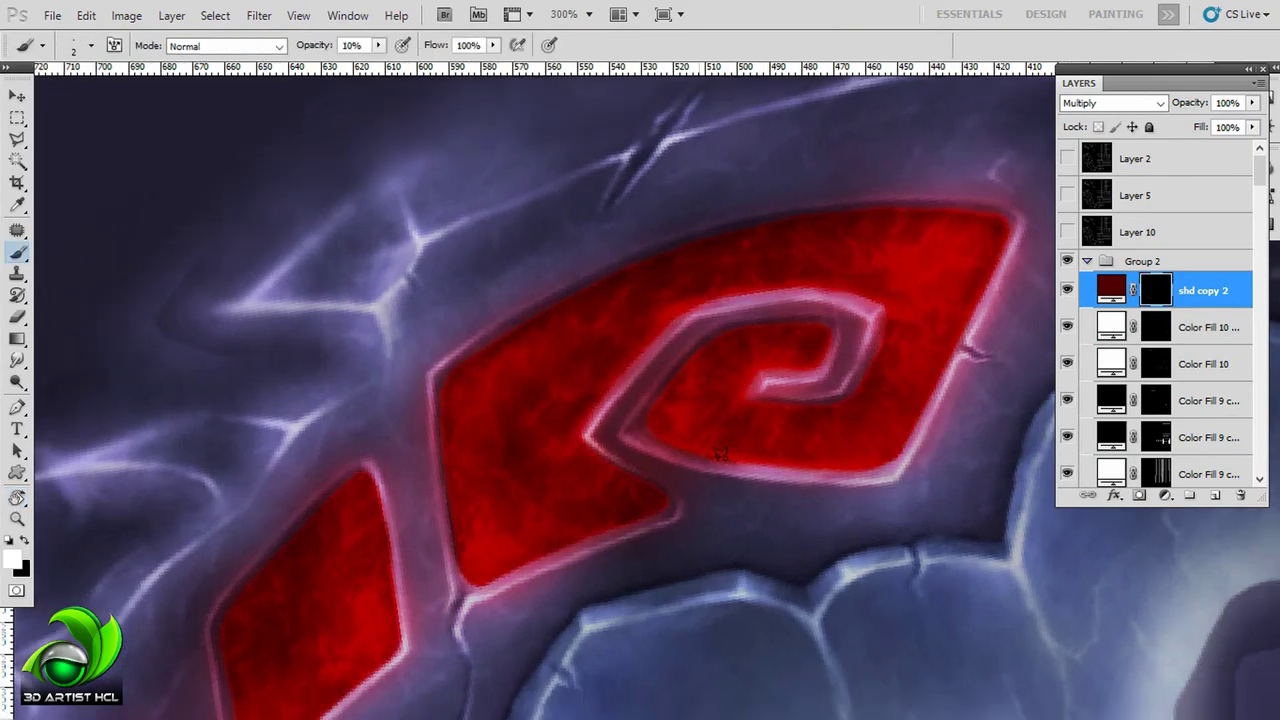
# Step: Zoom in on the spiral and switch to a fine brush tip at 20% strength
pyautogui.hotkey('ctrl', '+')
pyautogui.hotkey('ctrl', '+')
pyautogui.press('r')
pyautogui.press('b')
pyautogui.press('[')
pyautogui.press('[')
pyautogui.press('[')
pyautogui.moveTo(705, 400)
pyautogui.mouseDown()
pyautogui.moveTo(897, 313)
pyautogui.moveTo(617, 287)
pyautogui.mouseUp()
pyautogui.press('r')
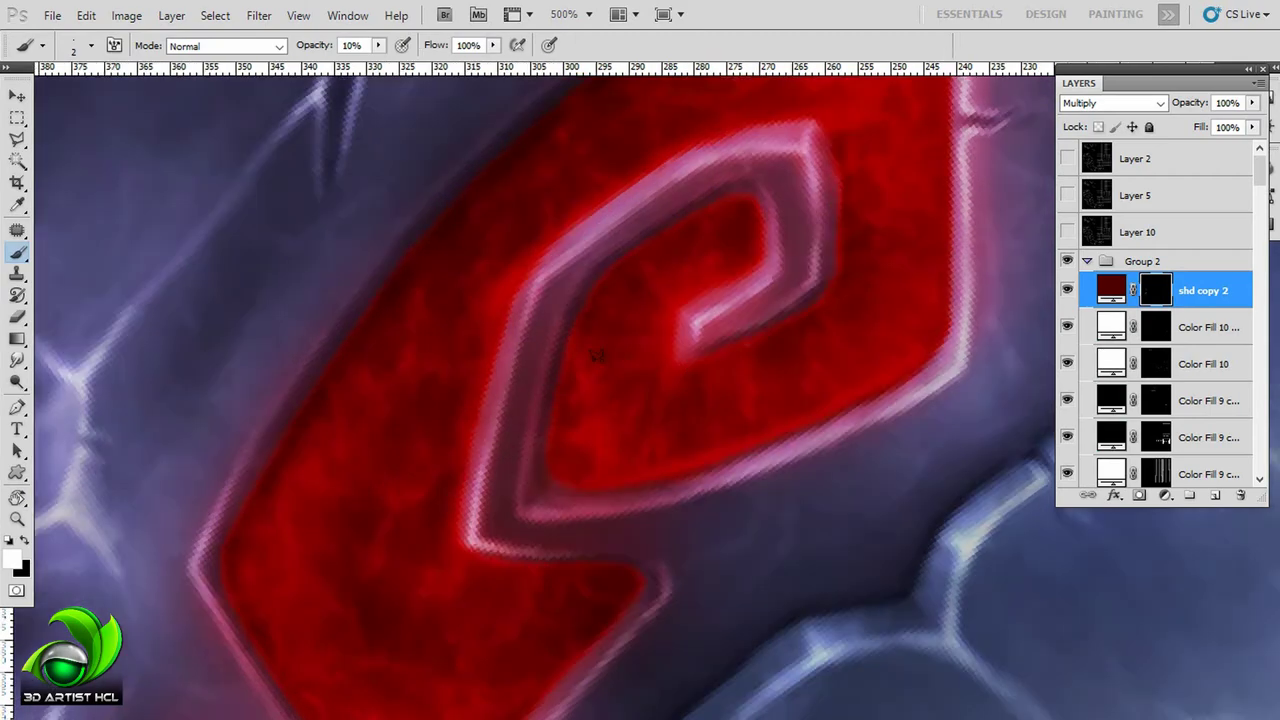
pyautogui.press('b')
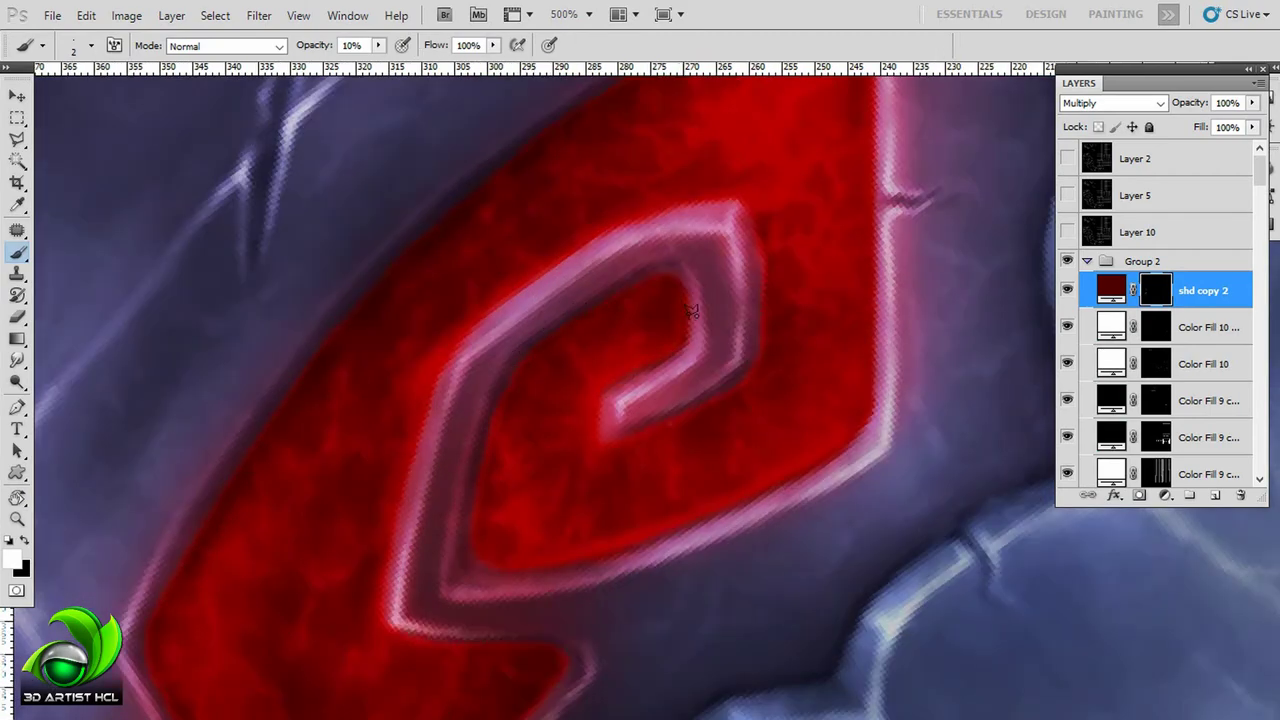
pyautogui.press('r')
pyautogui.press('b')
pyautogui.press('2')
# Step: Darken the swirl's highlight edge, reset the canvas upright, and make black the painting colour
pyautogui.moveTo(551, 325)
pyautogui.mouseDown()
pyautogui.moveTo(420, 455)
pyautogui.moveTo(477, 464)
pyautogui.mouseUp()
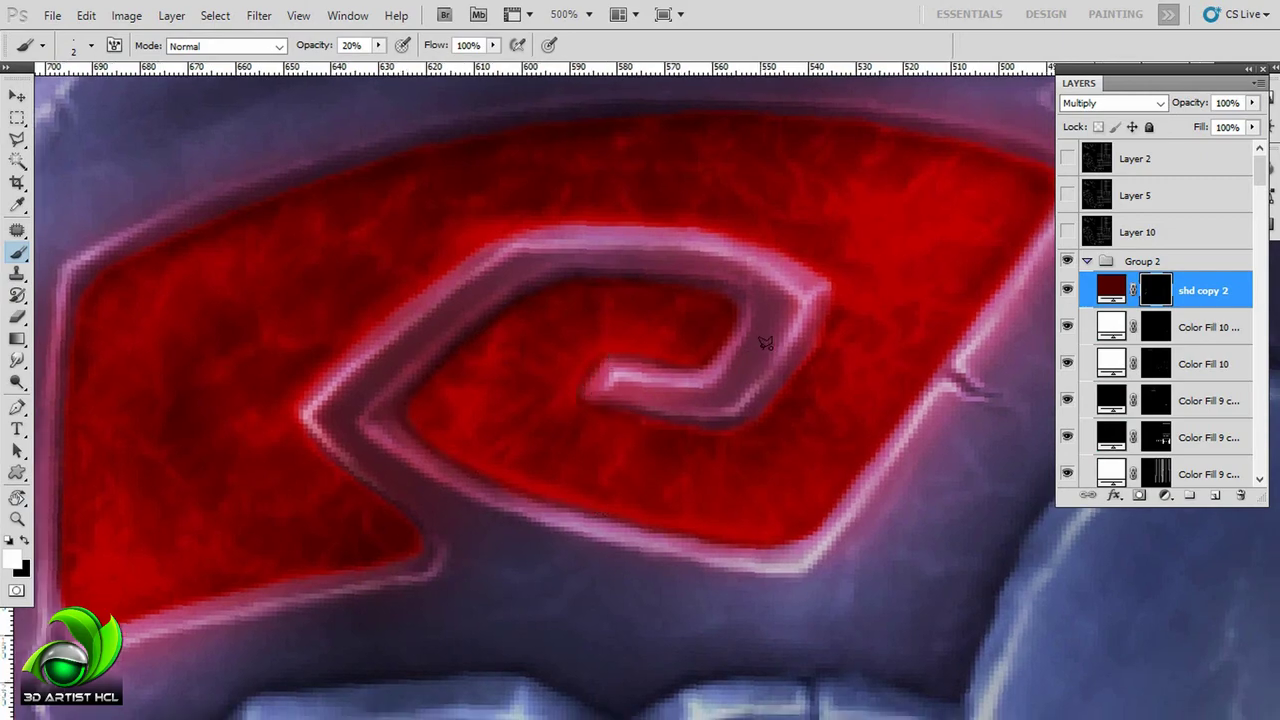
pyautogui.press('r')
pyautogui.moveTo(765, 343); pyautogui.dragTo(708, 374)
pyautogui.press('b')
pyautogui.moveTo(548, 253)
pyautogui.mouseDown()
pyautogui.moveTo(720, 200)
pyautogui.moveTo(736, 250)
pyautogui.moveTo(641, 178)
pyautogui.moveTo(435, 410)
pyautogui.mouseUp()
pyautogui.press('r')
pyautogui.press('b')
pyautogui.press('r')
pyautogui.press('b')
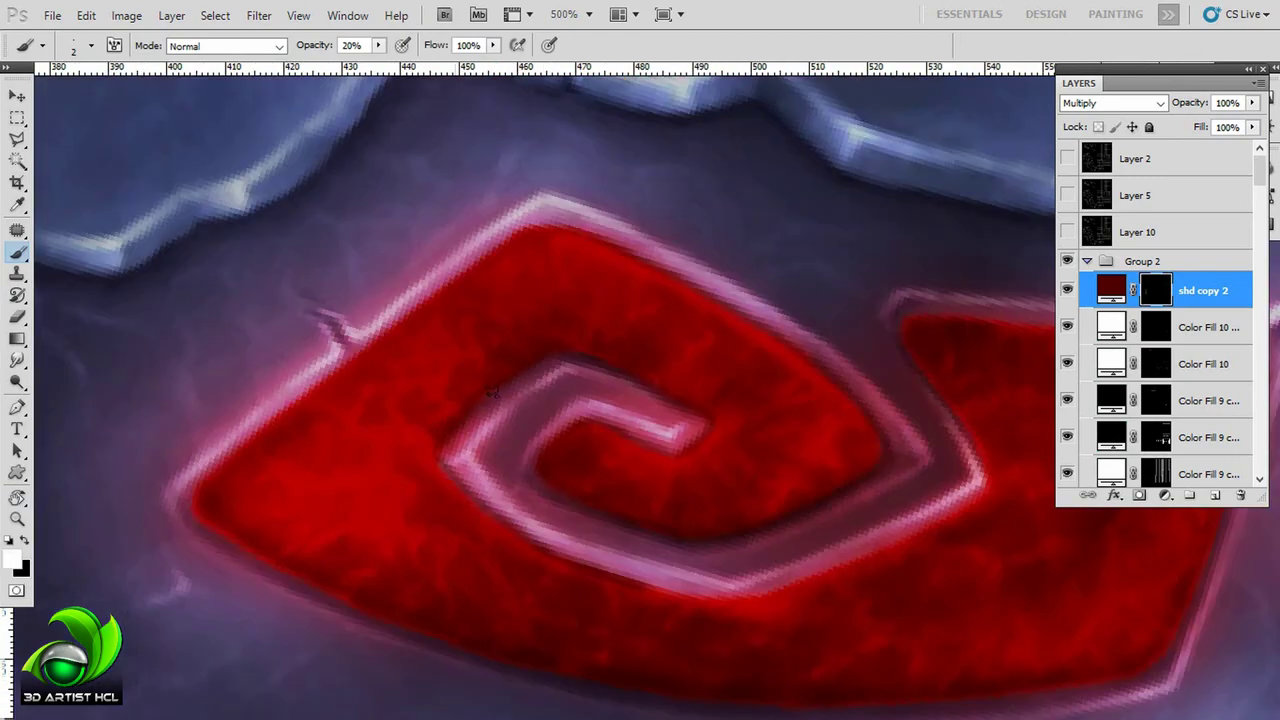
pyautogui.press('x')
# Step: Shift and rotate the view over the spiral rune's upper edge, closing in on the scythe blade
pyautogui.moveTo(581, 408); pyautogui.dragTo(548, 313)
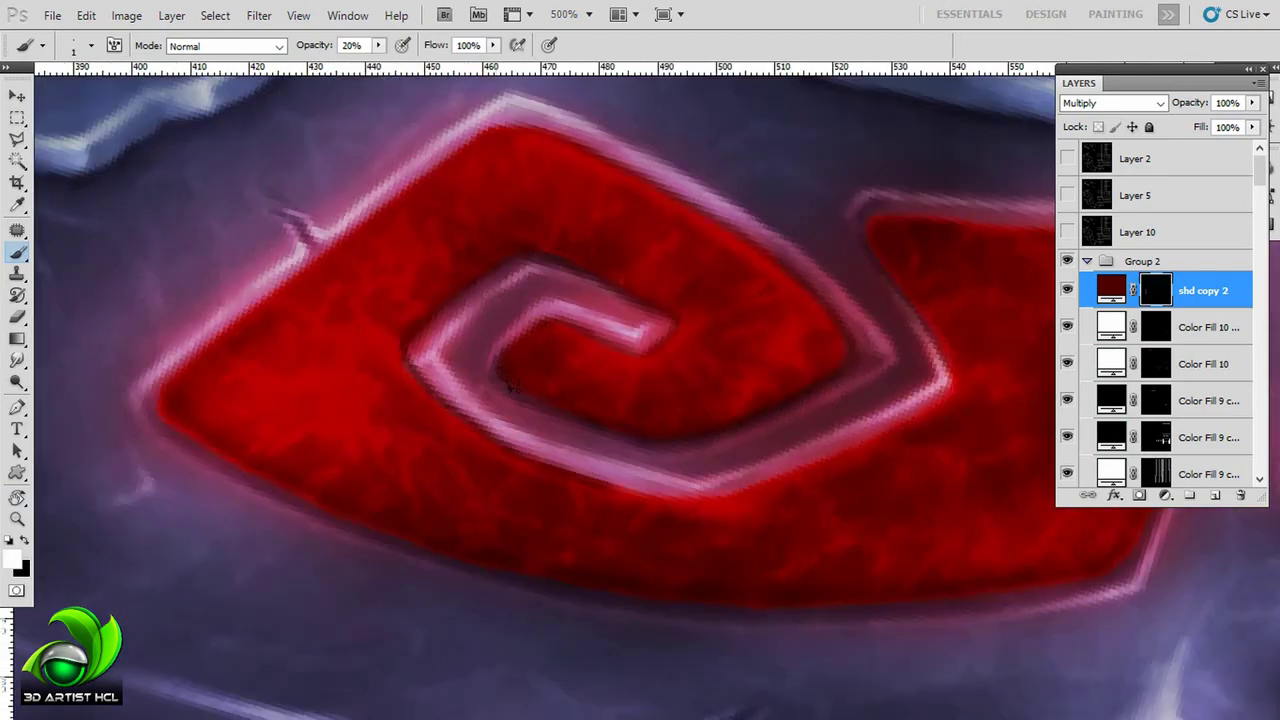
pyautogui.moveTo(664, 168); pyautogui.dragTo(756, 258)
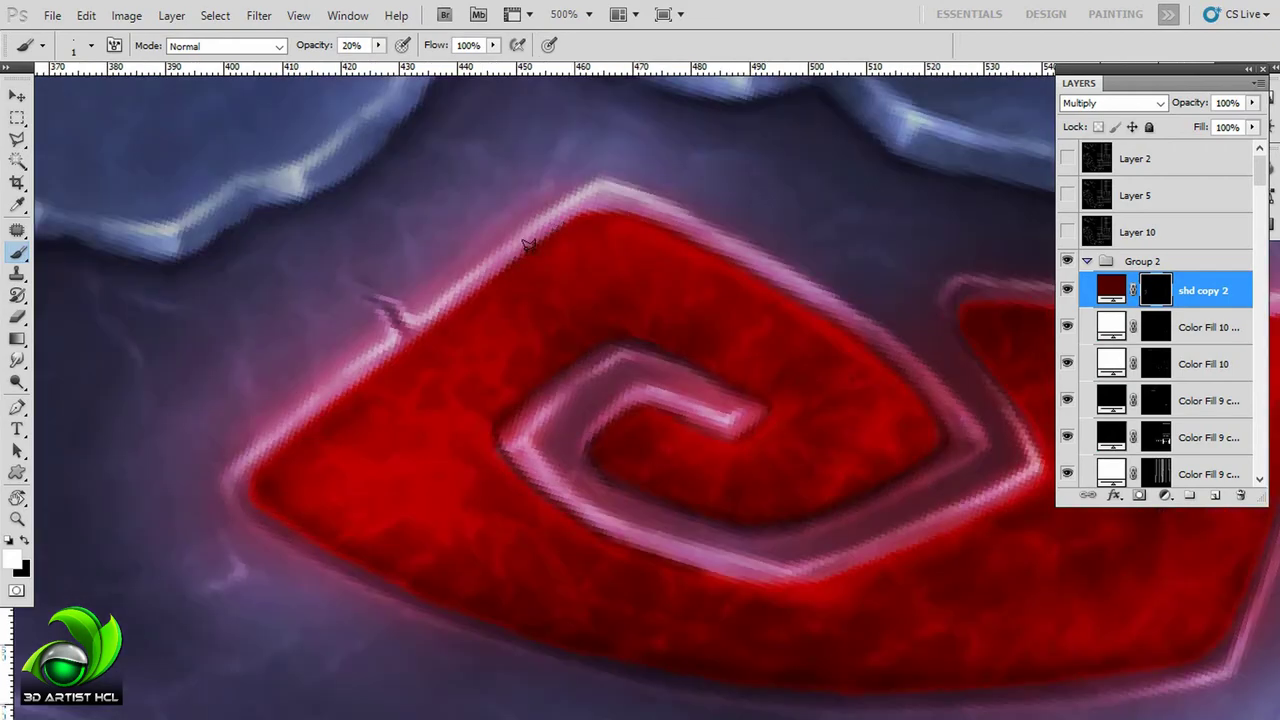
pyautogui.press('r')
pyautogui.moveTo(528, 244); pyautogui.dragTo(705, 232)
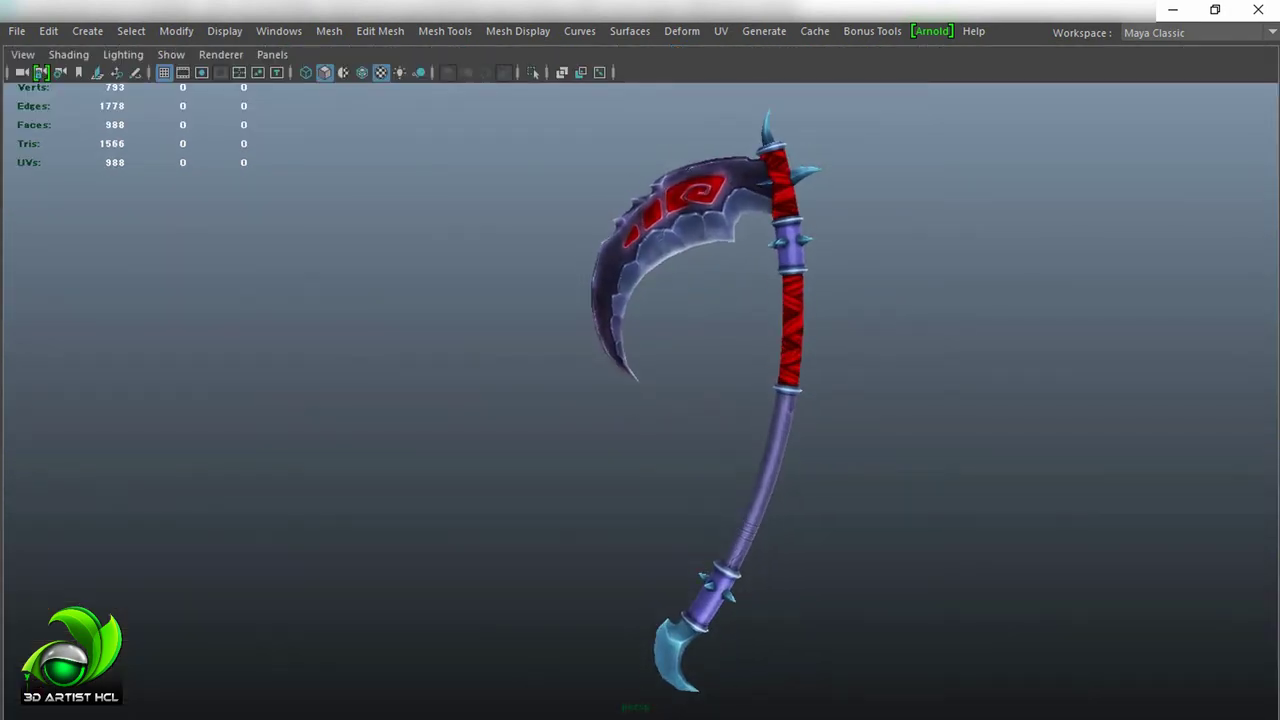
pyautogui.scroll(5, 806, 309)
pyautogui.moveTo(806, 309); pyautogui.dragTo(934, 346)
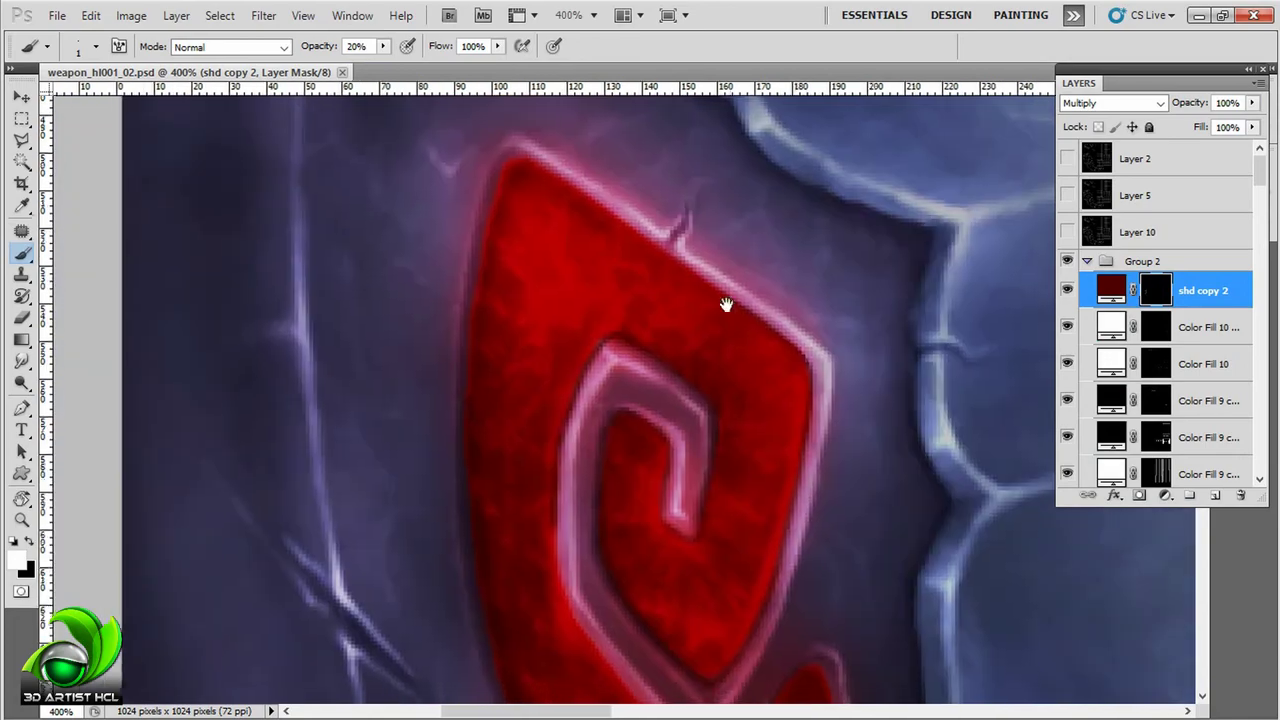
# Step: Paint dark-red shadow along the spiral rune's upper edge at 20% opacity, rotating the canvas between strokes
pyautogui.moveTo(726, 304); pyautogui.dragTo(600, 250)
pyautogui.scroll(2, 584, 236)
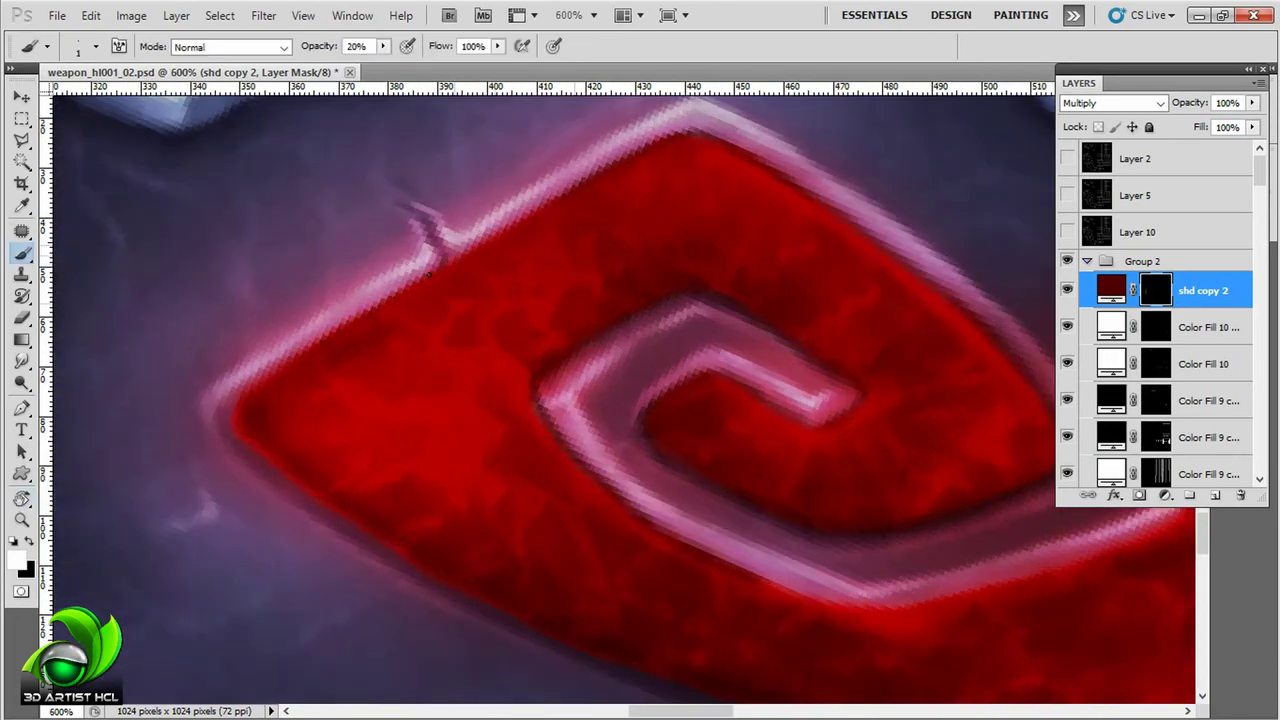
pyautogui.moveTo(614, 249)
pyautogui.mouseDown()
pyautogui.moveTo(357, 357)
pyautogui.moveTo(746, 363)
pyautogui.mouseUp()
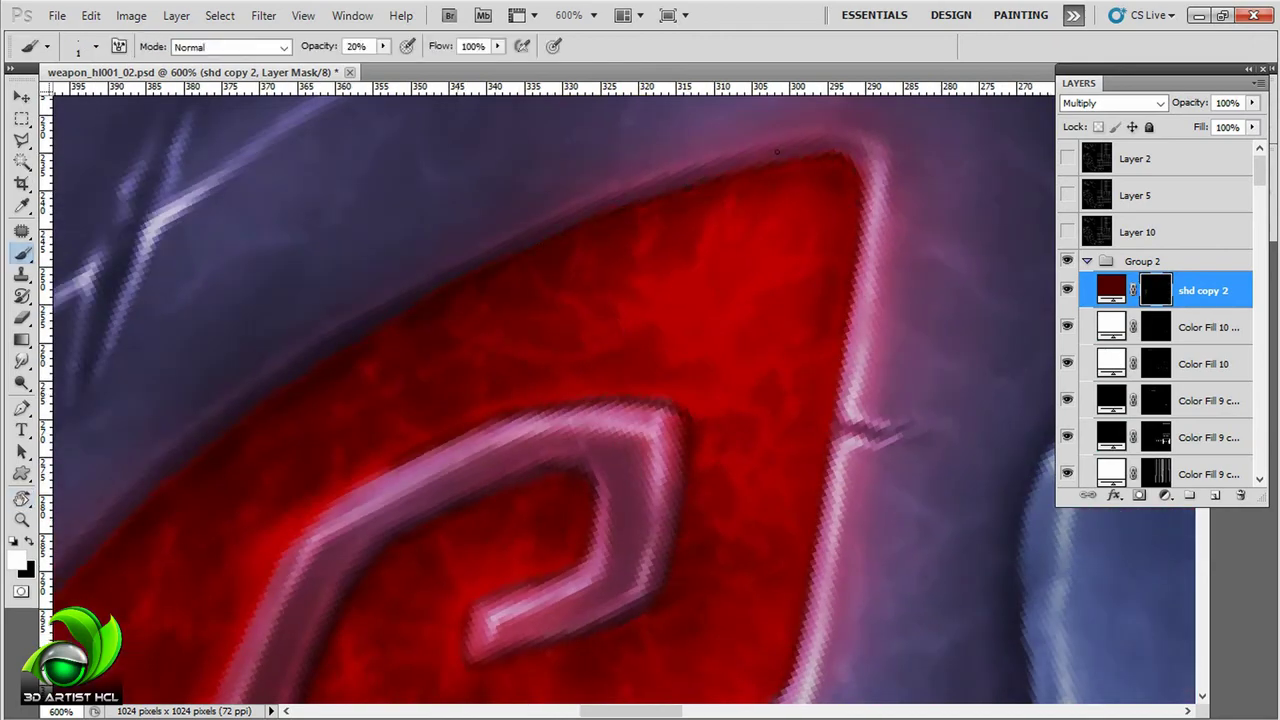
pyautogui.moveTo(776, 152); pyautogui.dragTo(894, 137)
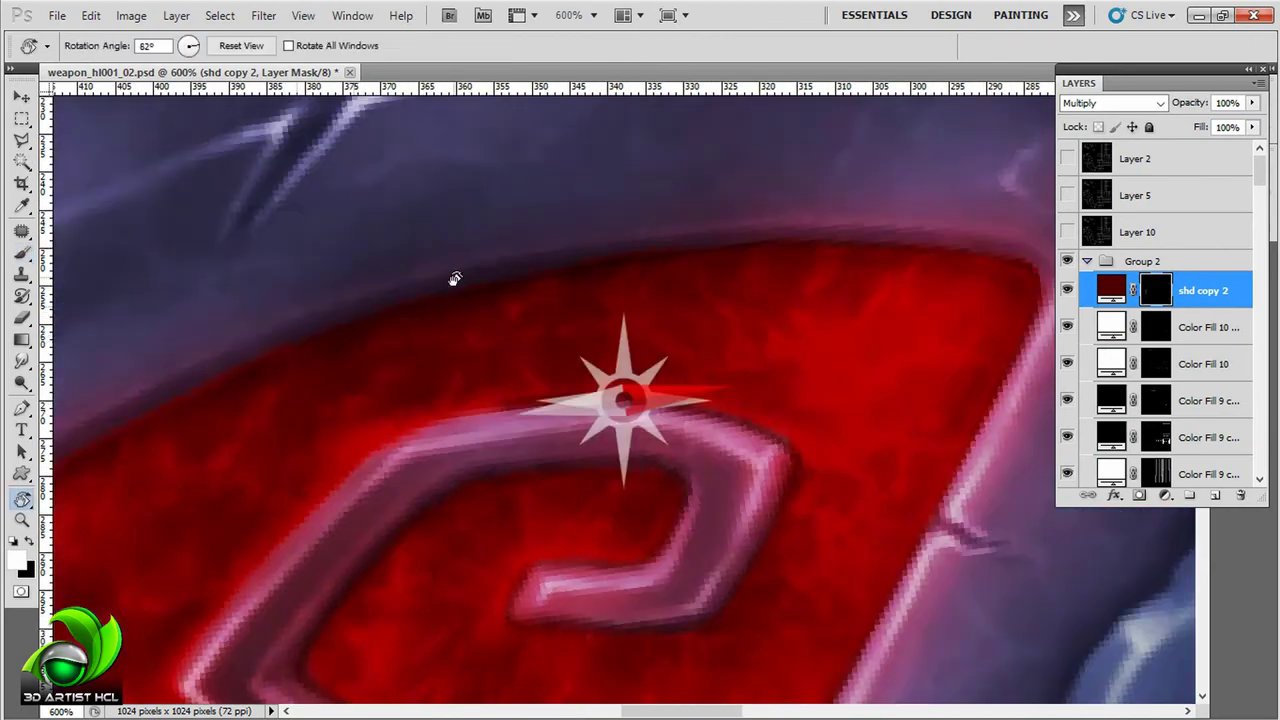
pyautogui.moveTo(451, 277); pyautogui.dragTo(700, 180)
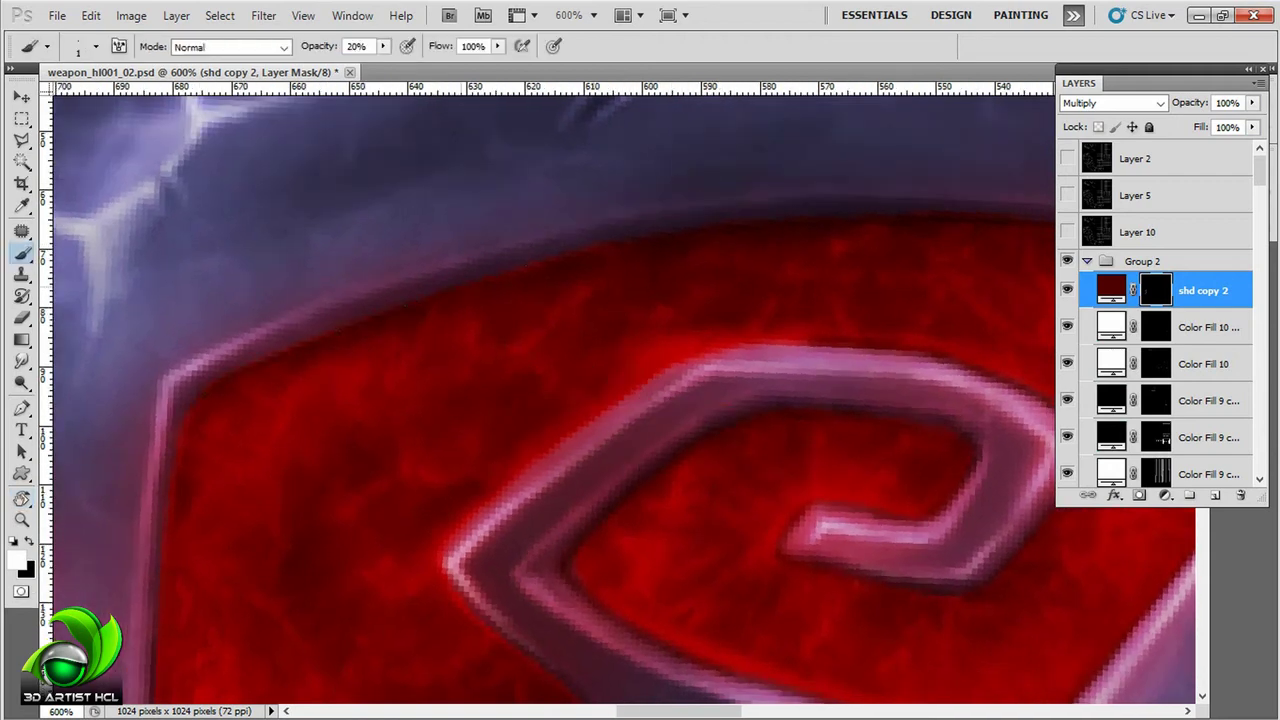
pyautogui.moveTo(400, 215); pyautogui.dragTo(429, 194)
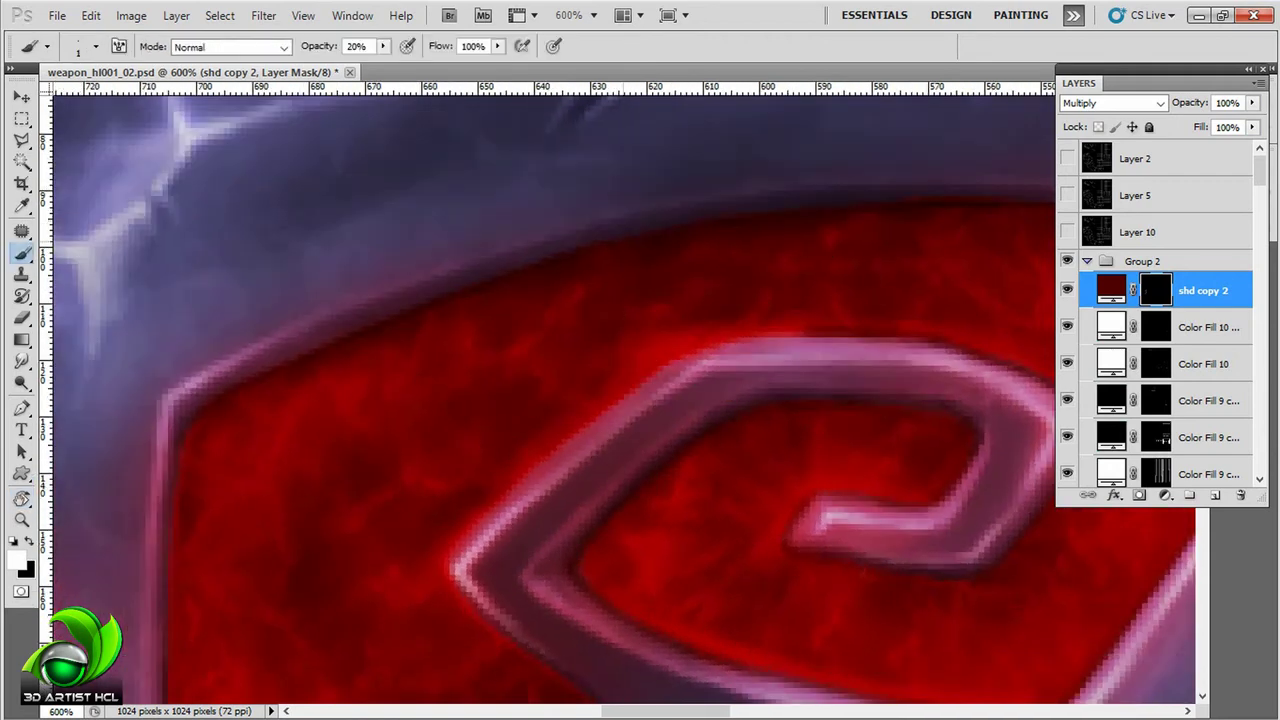
pyautogui.moveTo(420, 330)
pyautogui.mouseDown()
pyautogui.moveTo(491, 280)
pyautogui.moveTo(491, 248)
pyautogui.mouseUp()
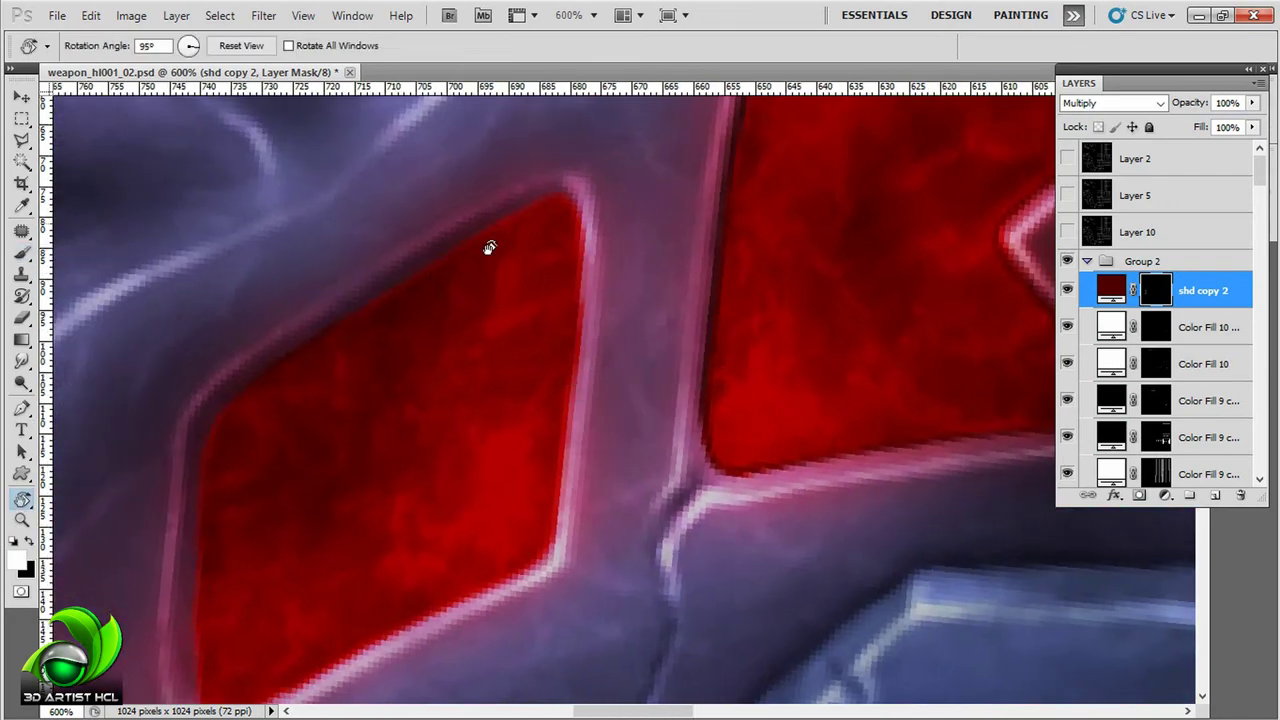
# Step: Deepen the inner shadows around each diamond rune, down to the smallest one
pyautogui.moveTo(572, 212); pyautogui.dragTo(470, 376)
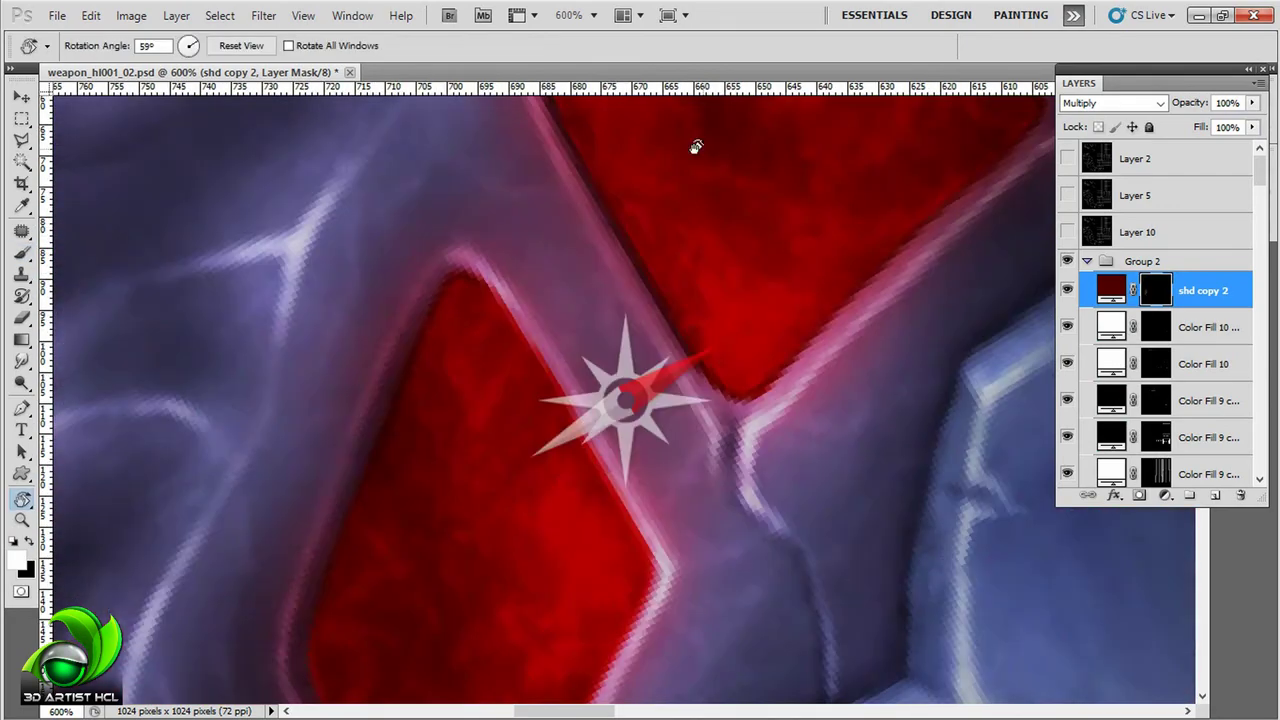
pyautogui.moveTo(601, 330)
pyautogui.mouseDown()
pyautogui.moveTo(560, 349)
pyautogui.moveTo(505, 275)
pyautogui.moveTo(522, 357)
pyautogui.mouseUp()
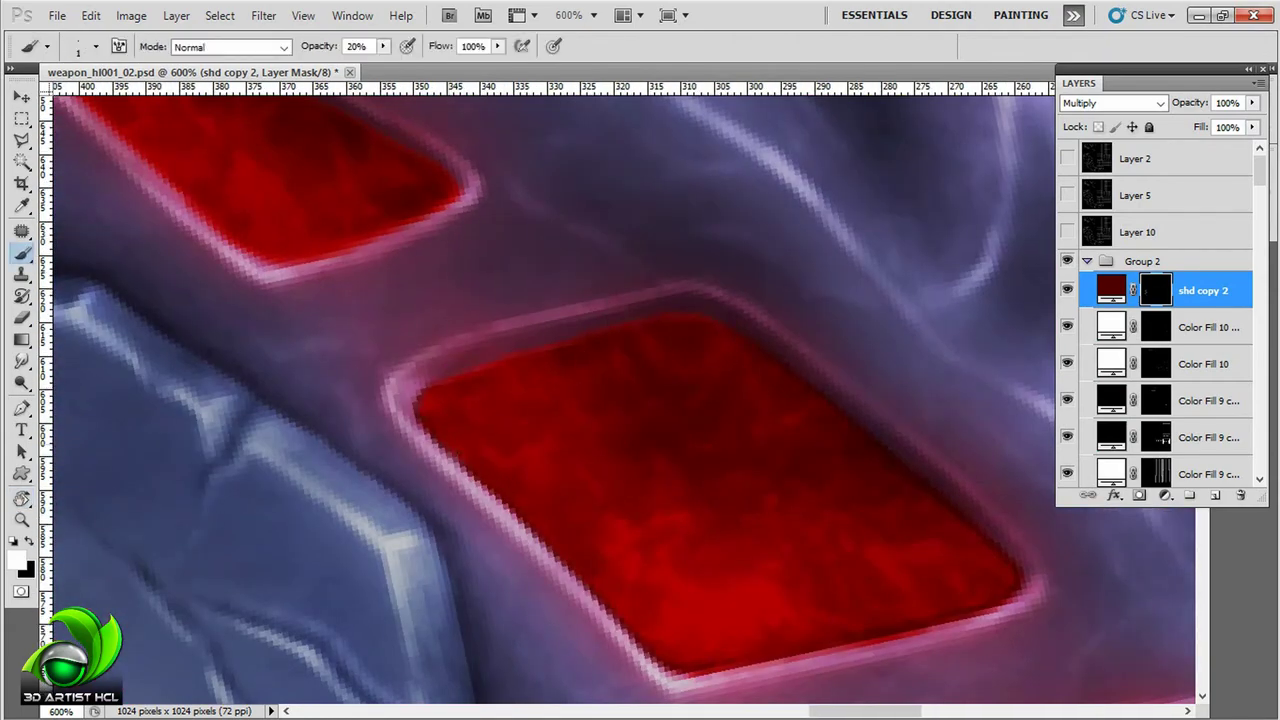
pyautogui.moveTo(700, 316)
pyautogui.mouseDown()
pyautogui.moveTo(763, 214)
pyautogui.moveTo(540, 257)
pyautogui.moveTo(626, 168)
pyautogui.mouseUp()
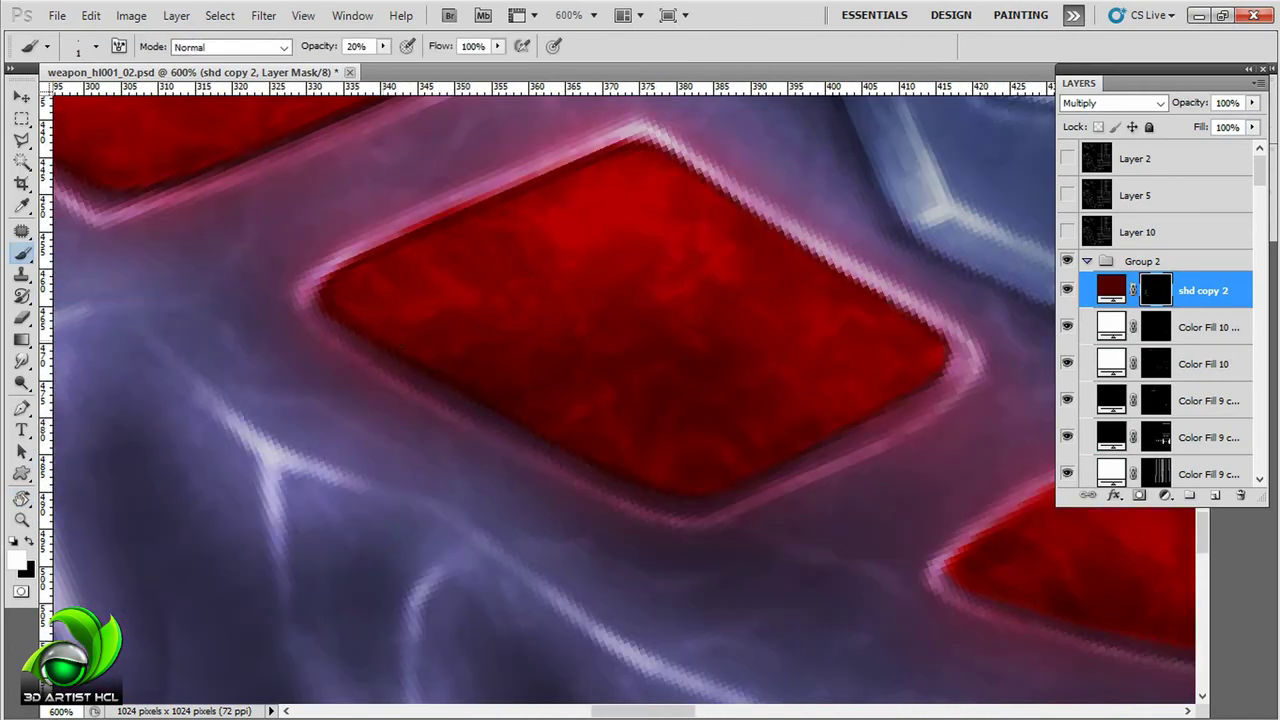
pyautogui.moveTo(800, 450); pyautogui.dragTo(430, 270)
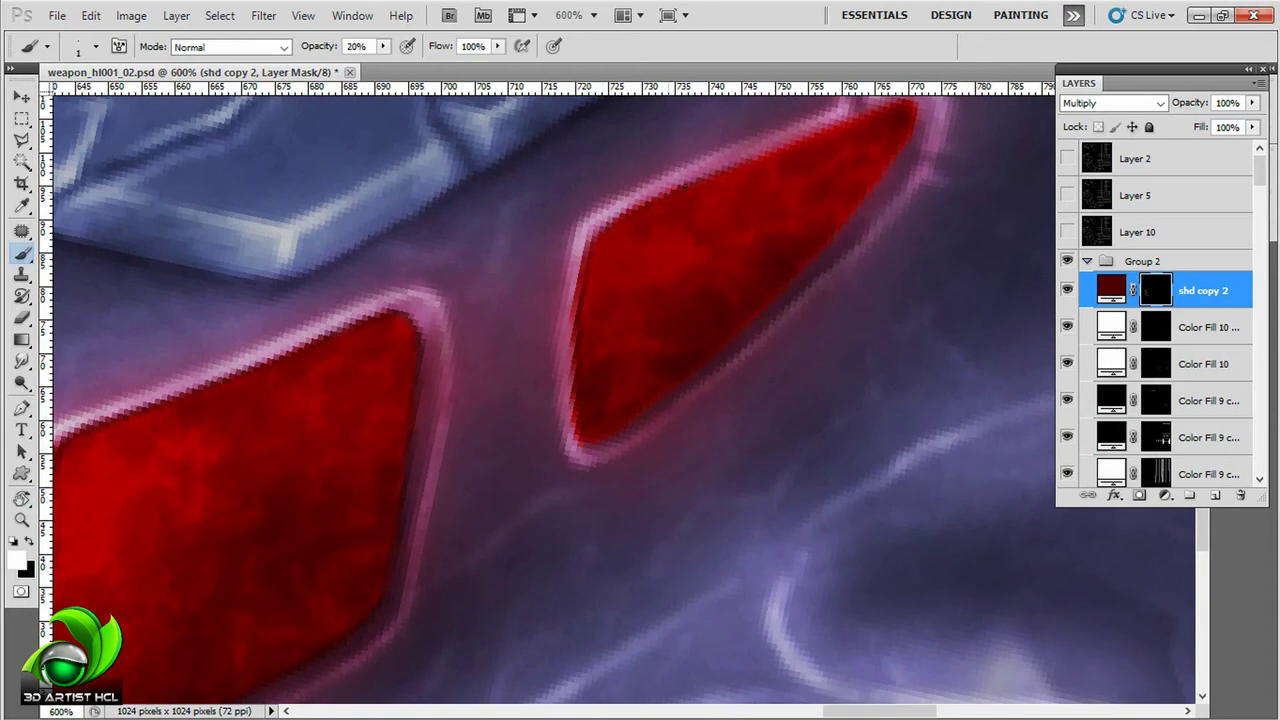
pyautogui.moveTo(866, 124); pyautogui.dragTo(300, 406)
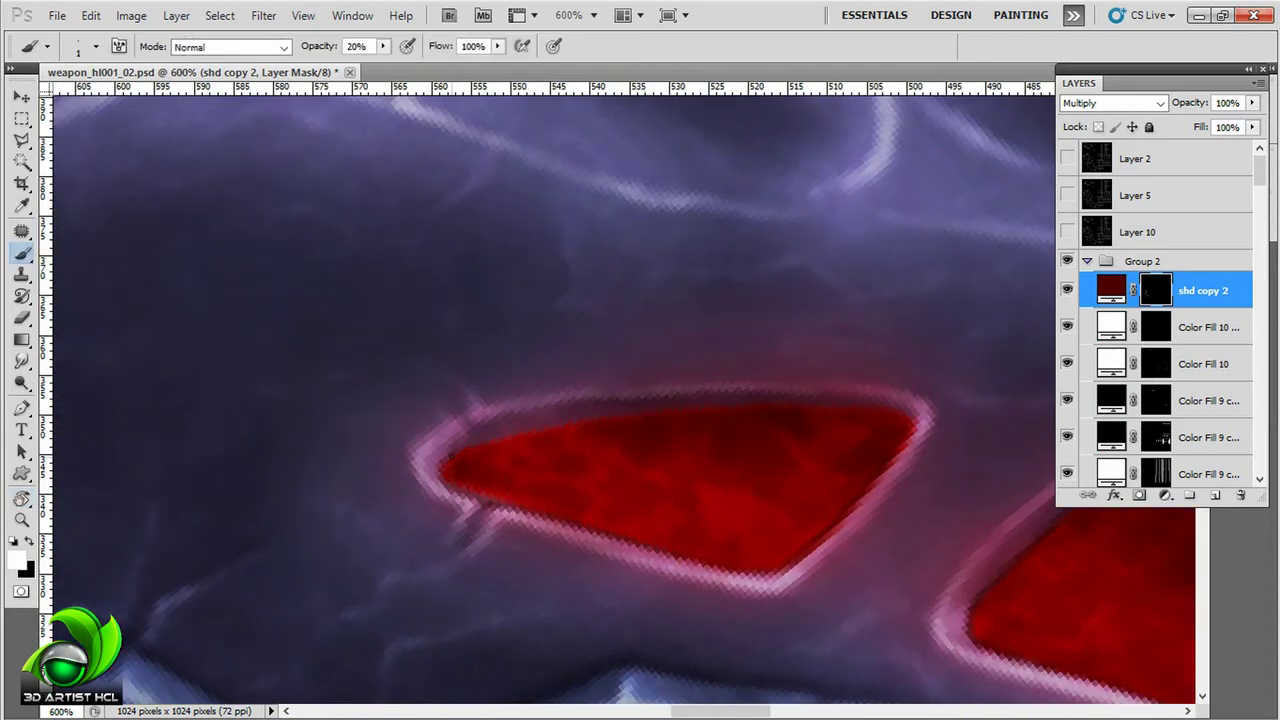
pyautogui.moveTo(445, 465); pyautogui.dragTo(657, 186)
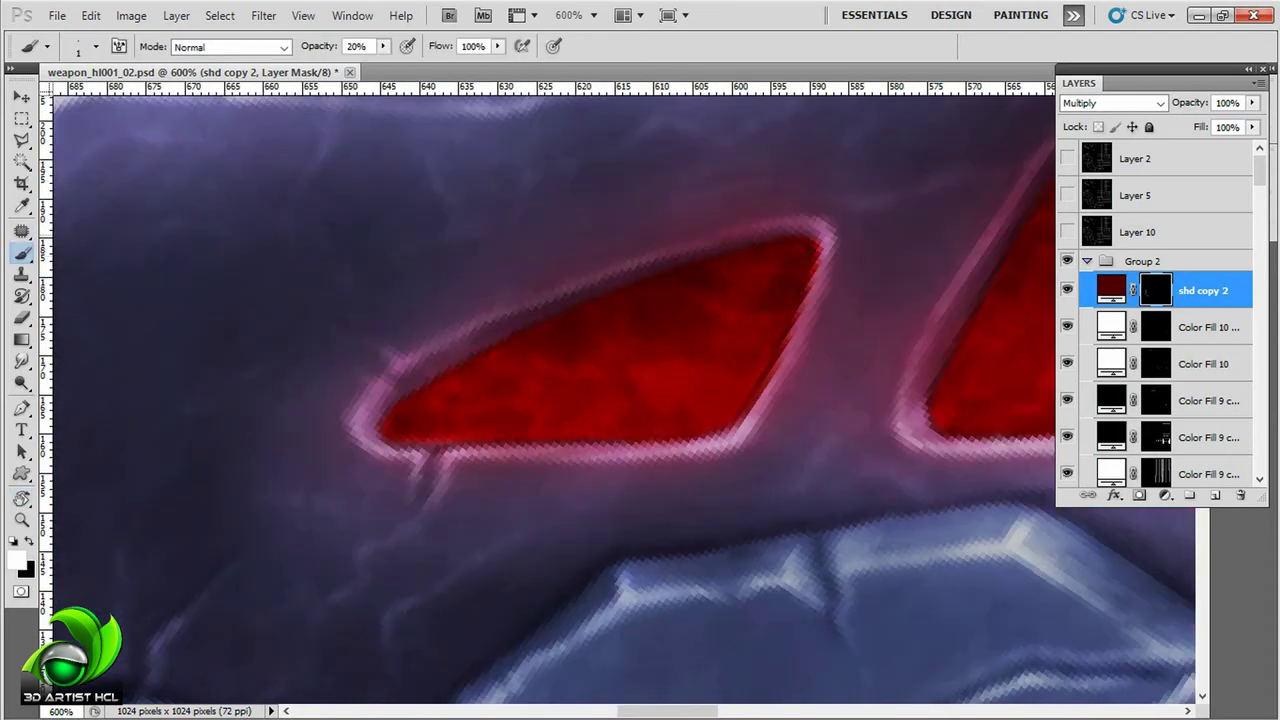
# Step: Darken the spiral rune's corner edges on the shd copy 2 mask
pyautogui.scroll(-3, 871, 200)
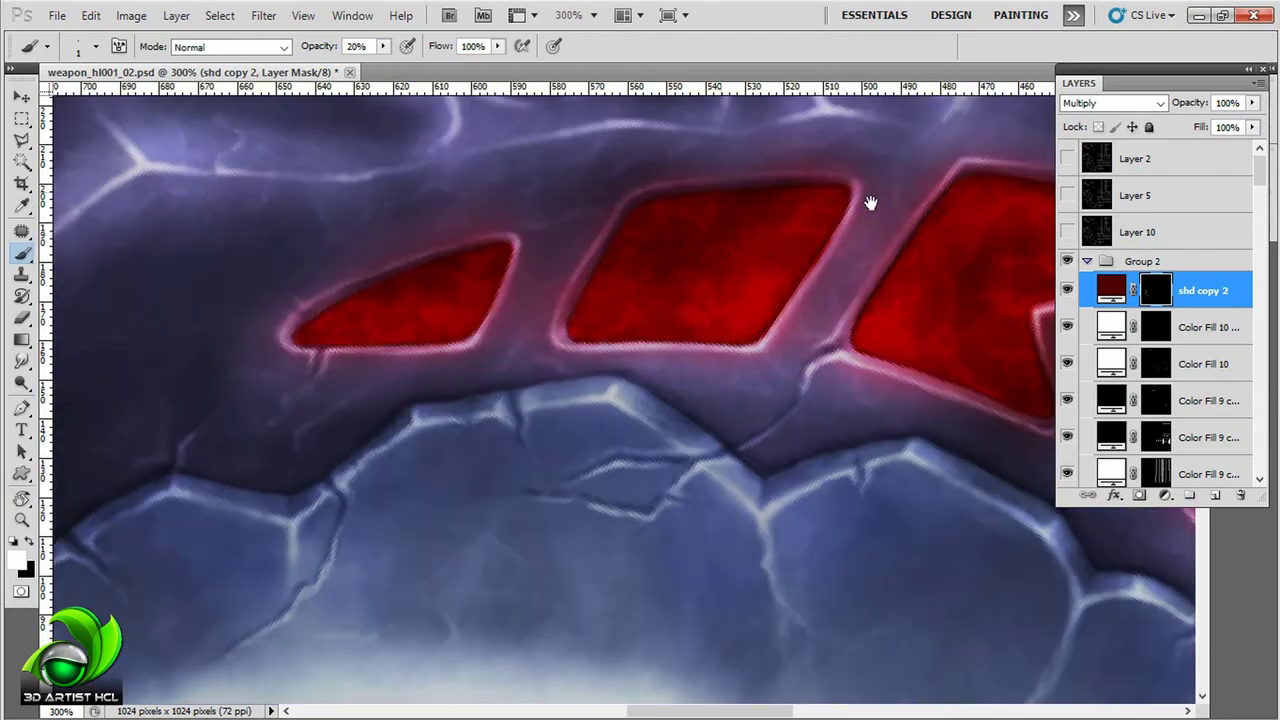
pyautogui.scroll(2, 551, 234)
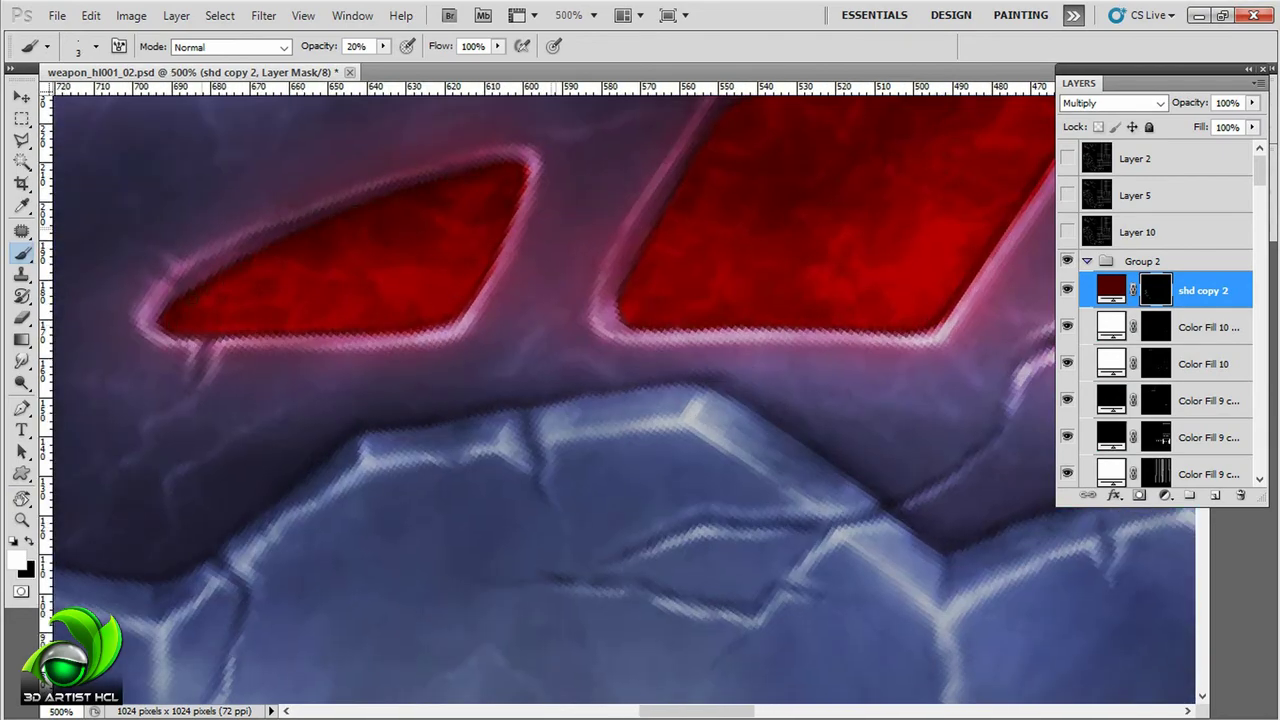
pyautogui.moveTo(700, 250)
pyautogui.mouseDown()
pyautogui.moveTo(680, 177)
pyautogui.moveTo(545, 200)
pyautogui.mouseUp()
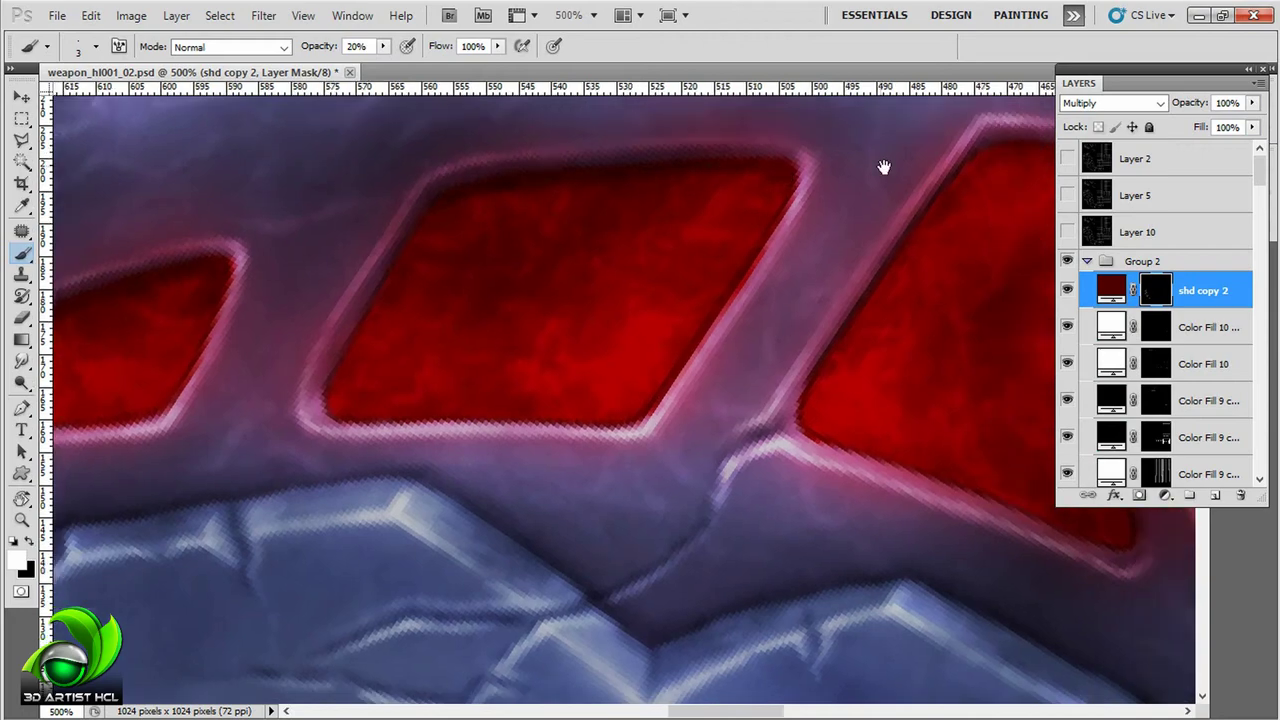
pyautogui.moveTo(886, 166)
pyautogui.mouseDown()
pyautogui.moveTo(677, 129)
pyautogui.moveTo(450, 325)
pyautogui.mouseUp()
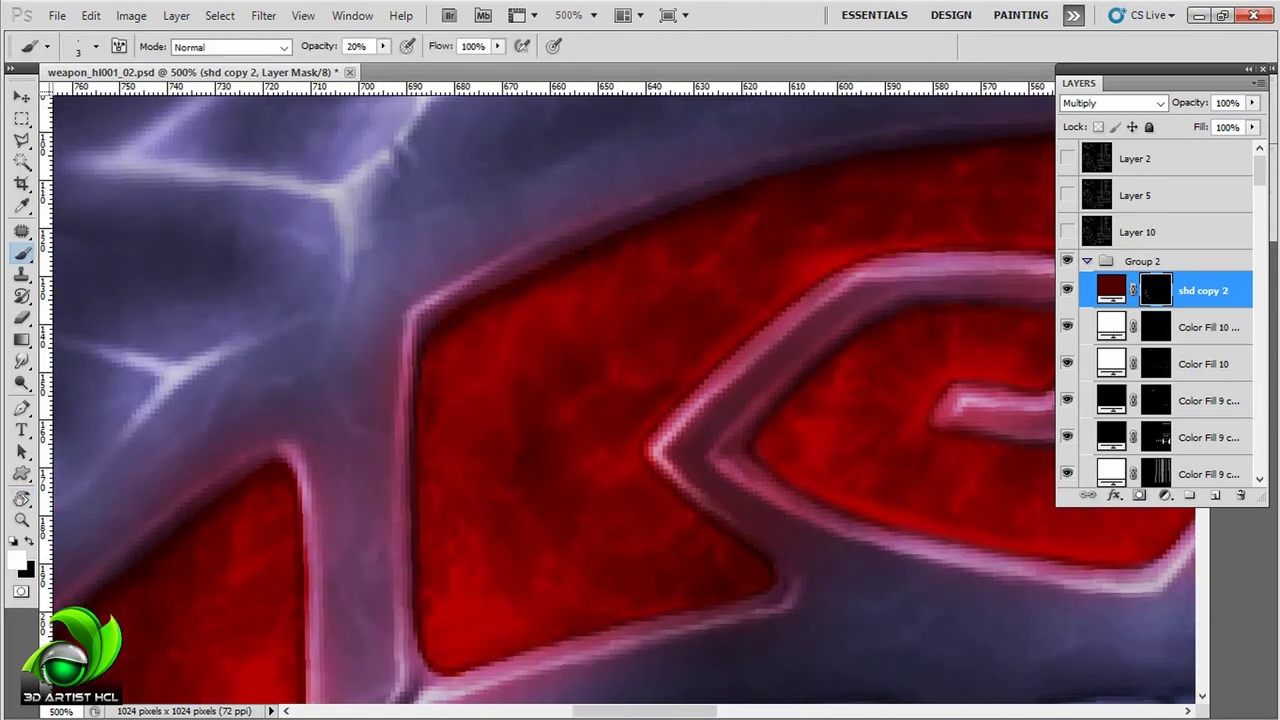
pyautogui.moveTo(997, 149); pyautogui.dragTo(725, 274)
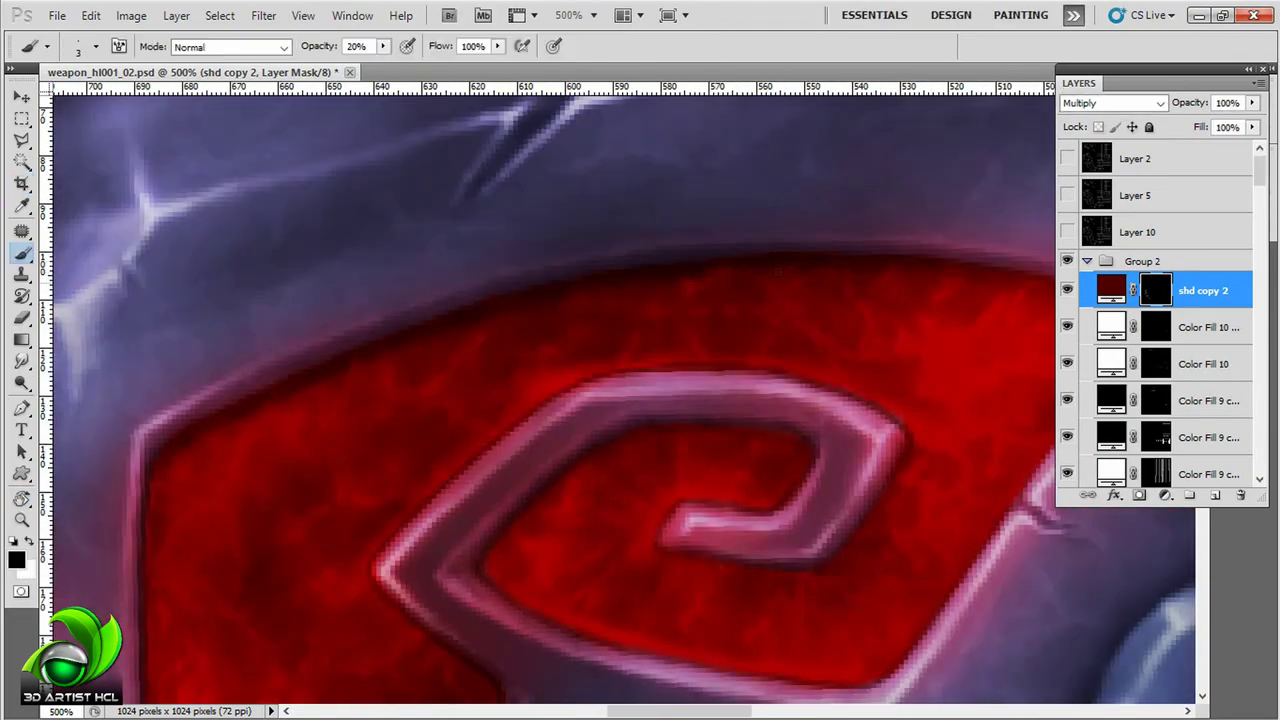
pyautogui.moveTo(840, 240); pyautogui.dragTo(669, 220)
pyautogui.press('x')
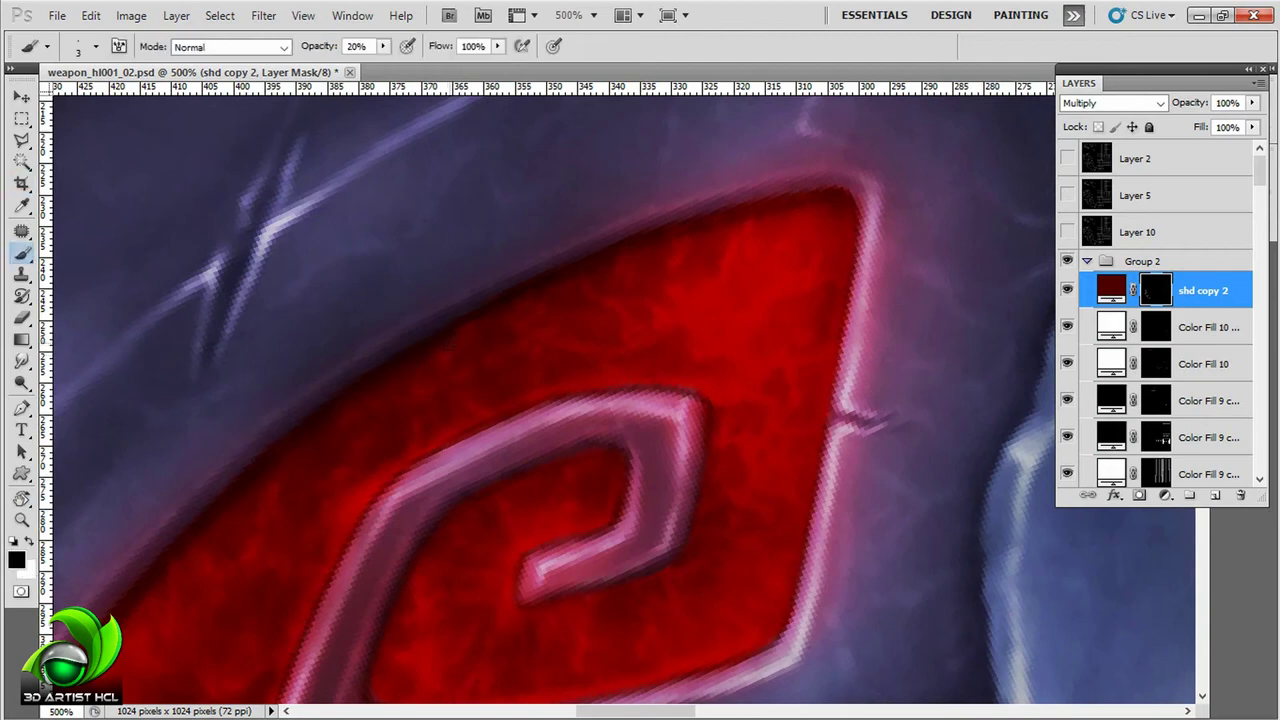
# Step: Refine the spiral rune's shading with white then black, and reset the view upright
pyautogui.moveTo(447, 352); pyautogui.dragTo(697, 102)
pyautogui.moveTo(798, 206); pyautogui.dragTo(628, 276)
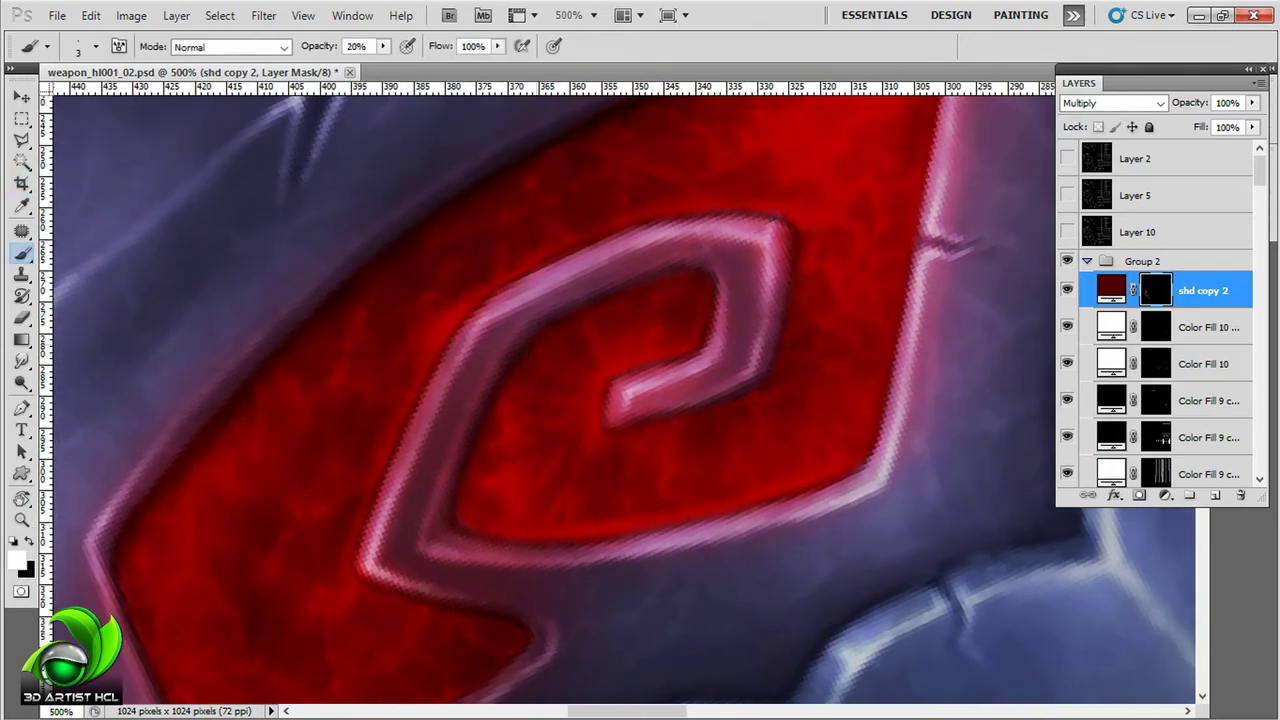
pyautogui.moveTo(465, 387); pyautogui.dragTo(443, 361)
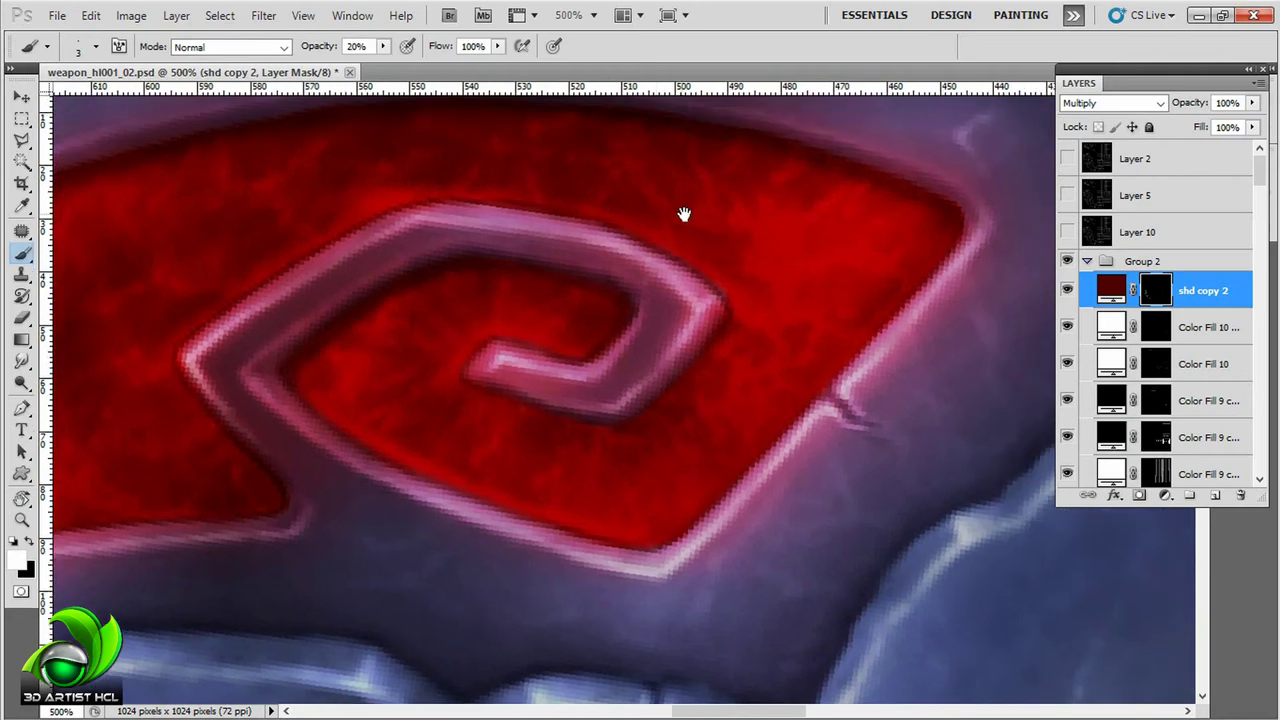
pyautogui.moveTo(683, 211); pyautogui.dragTo(711, 171)
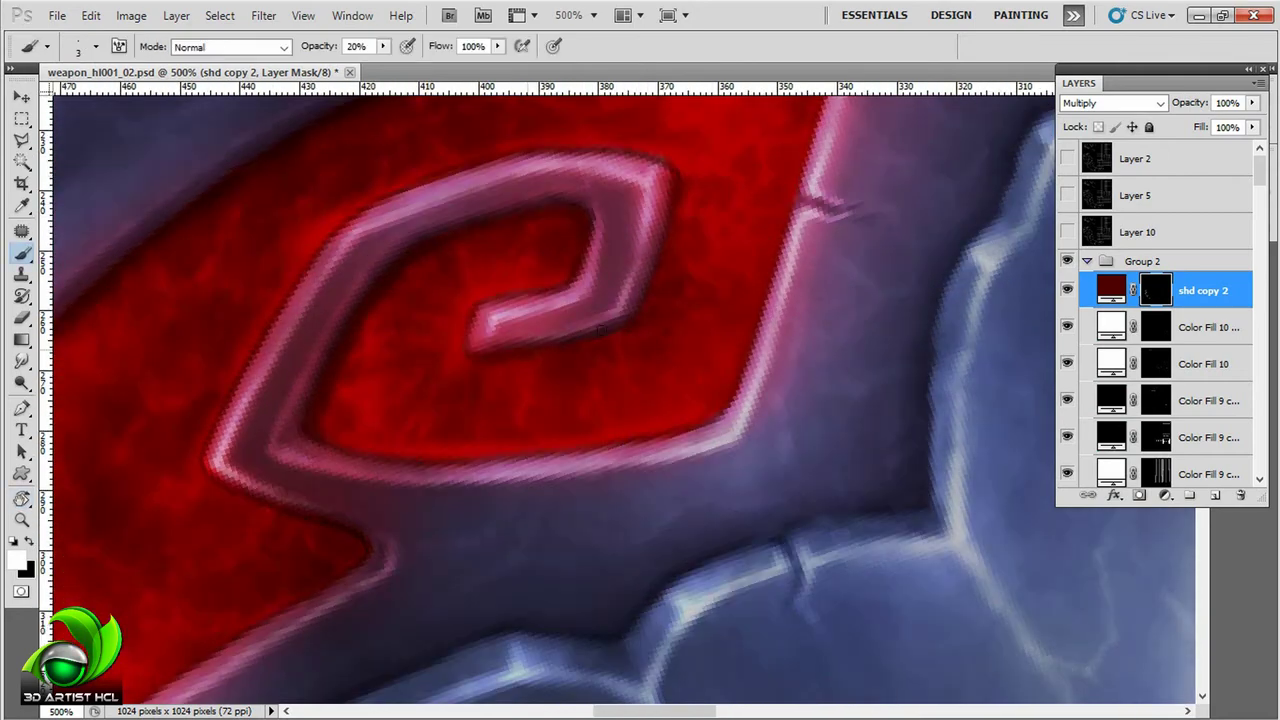
pyautogui.press('x')
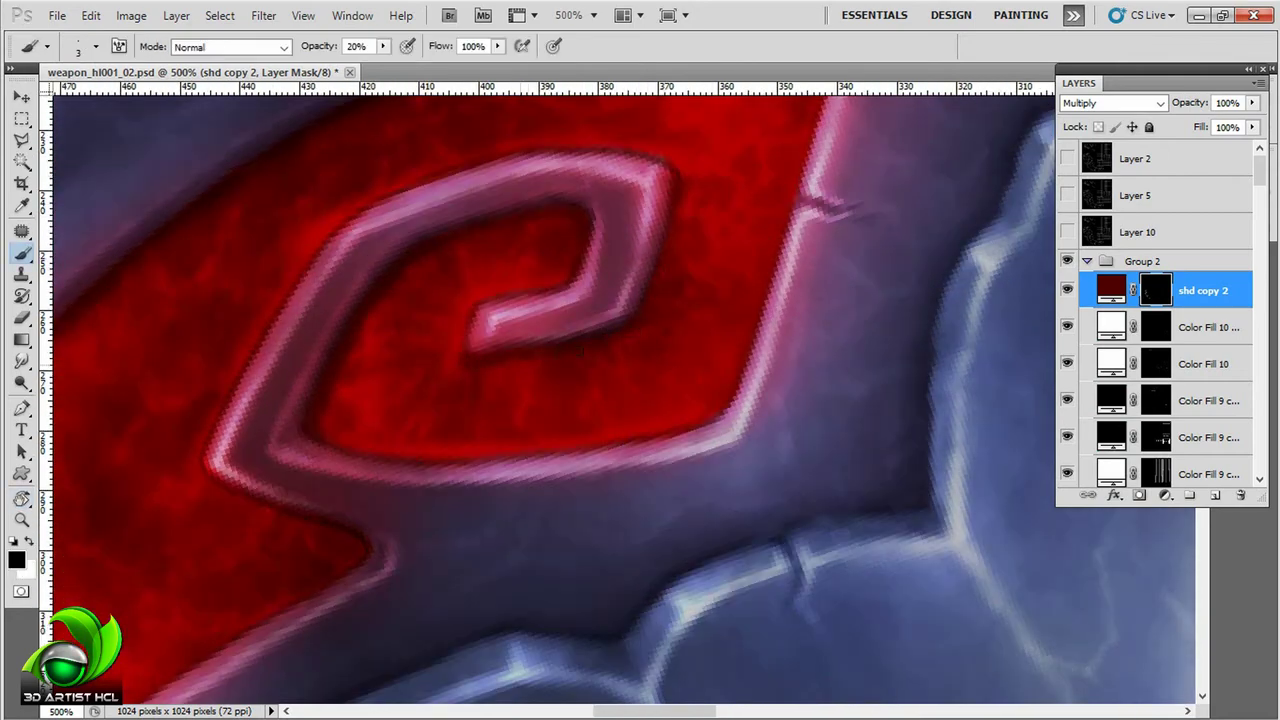
pyautogui.hotkey('ctrl', '1')
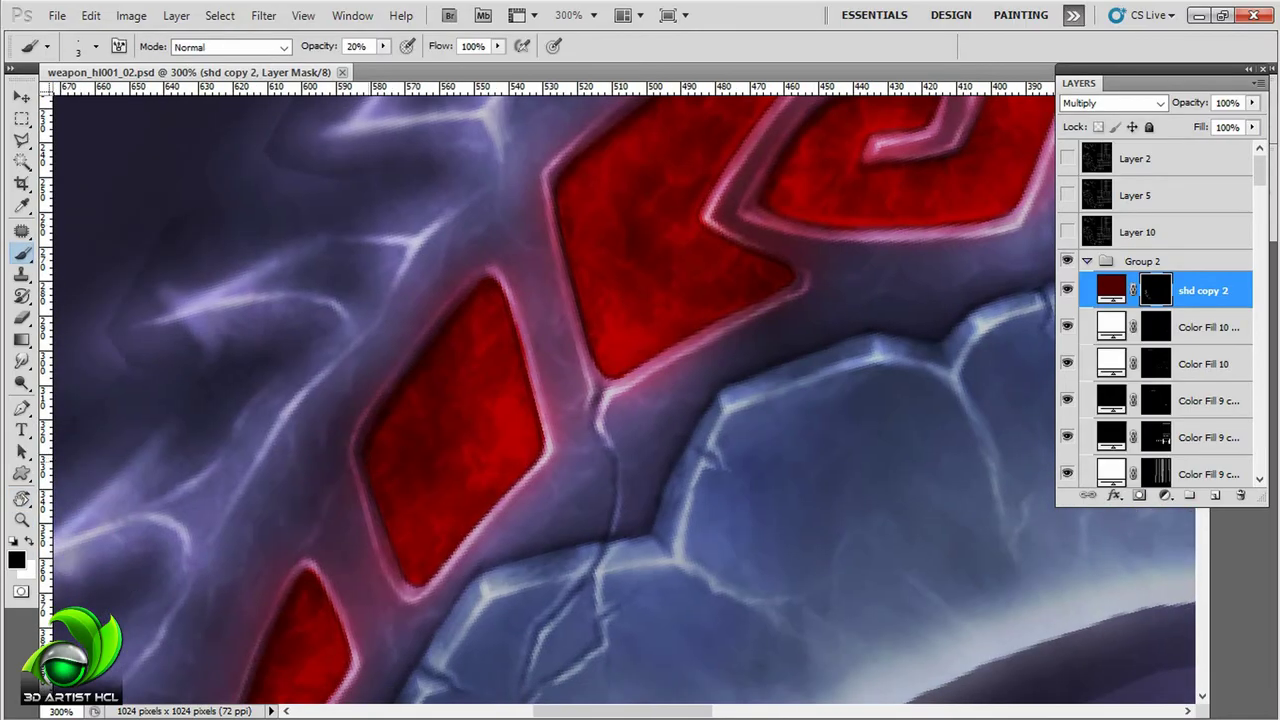
# Step: Swap the painting colour and select the ma layer's mask in the Layers panel
pyautogui.press('c')
pyautogui.press('b')
pyautogui.press('x')
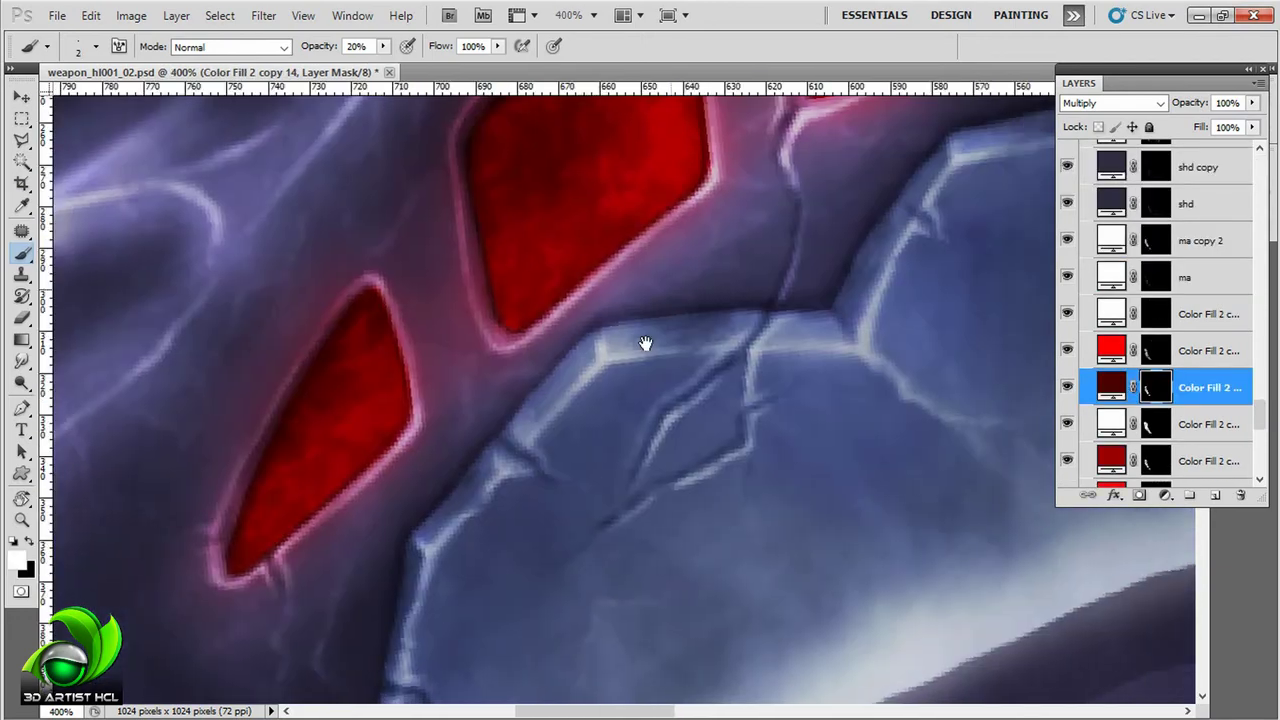
pyautogui.click(1068, 277)
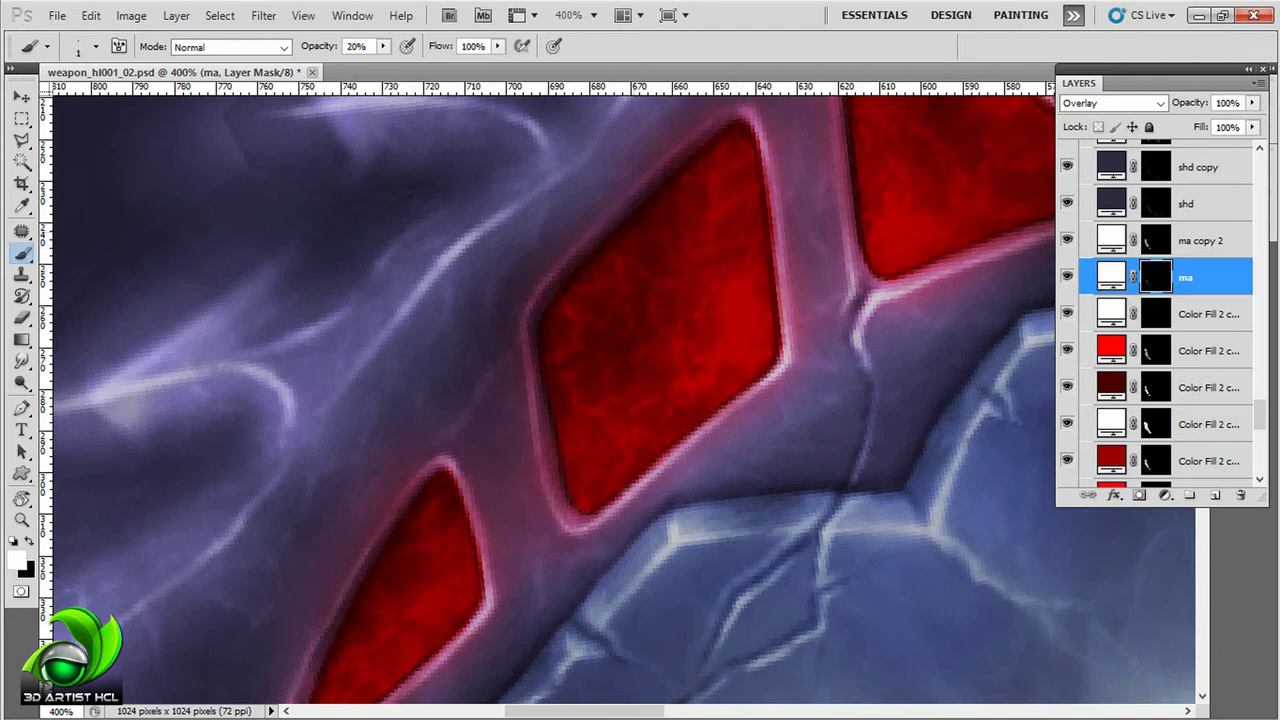
# Step: Scroll and pan around the rune insets to inspect them up close
pyautogui.scroll(-2, 617, 399)
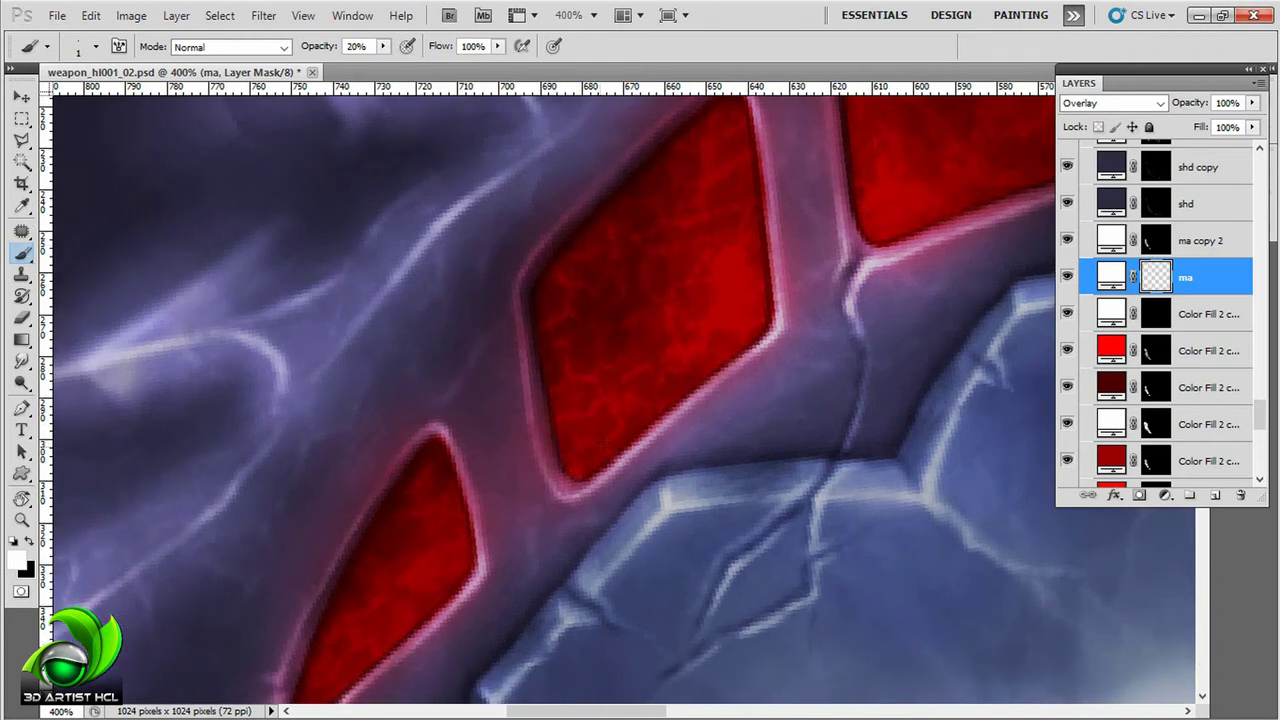
pyautogui.moveTo(603, 392); pyautogui.dragTo(613, 372)
pyautogui.scroll(-5, 680, 266)
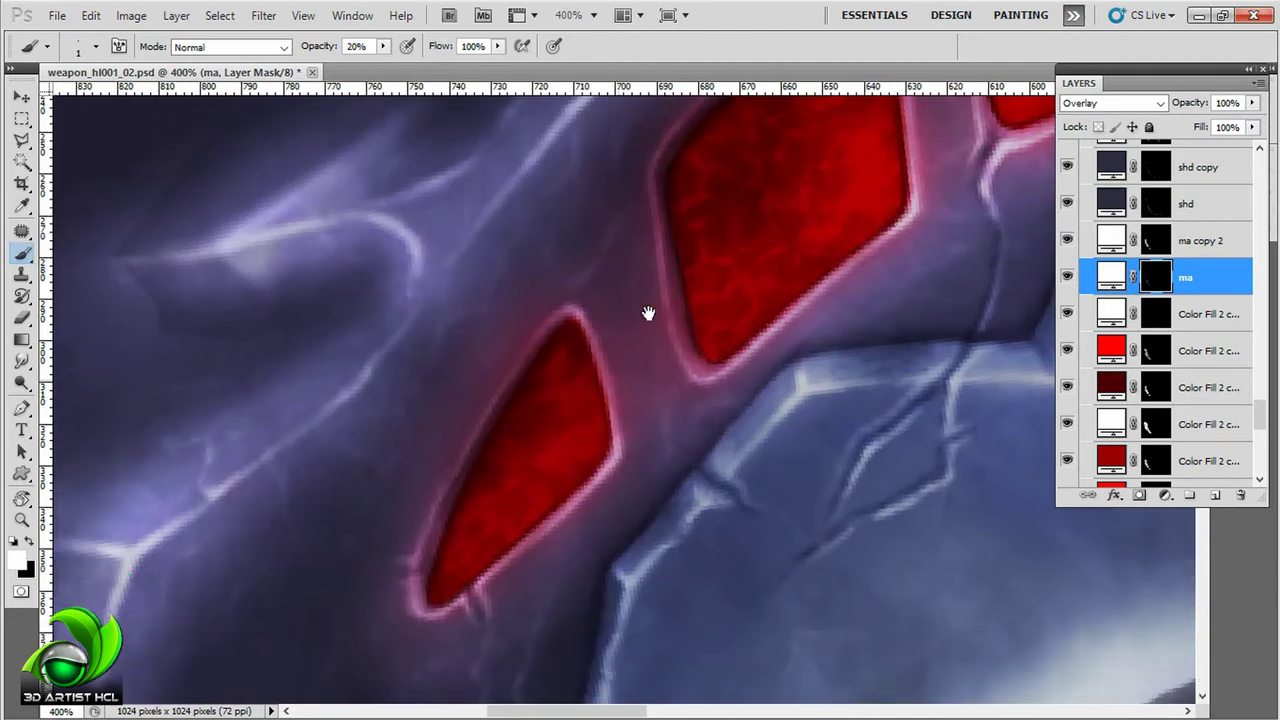
pyautogui.hscroll(-5, 649, 309)
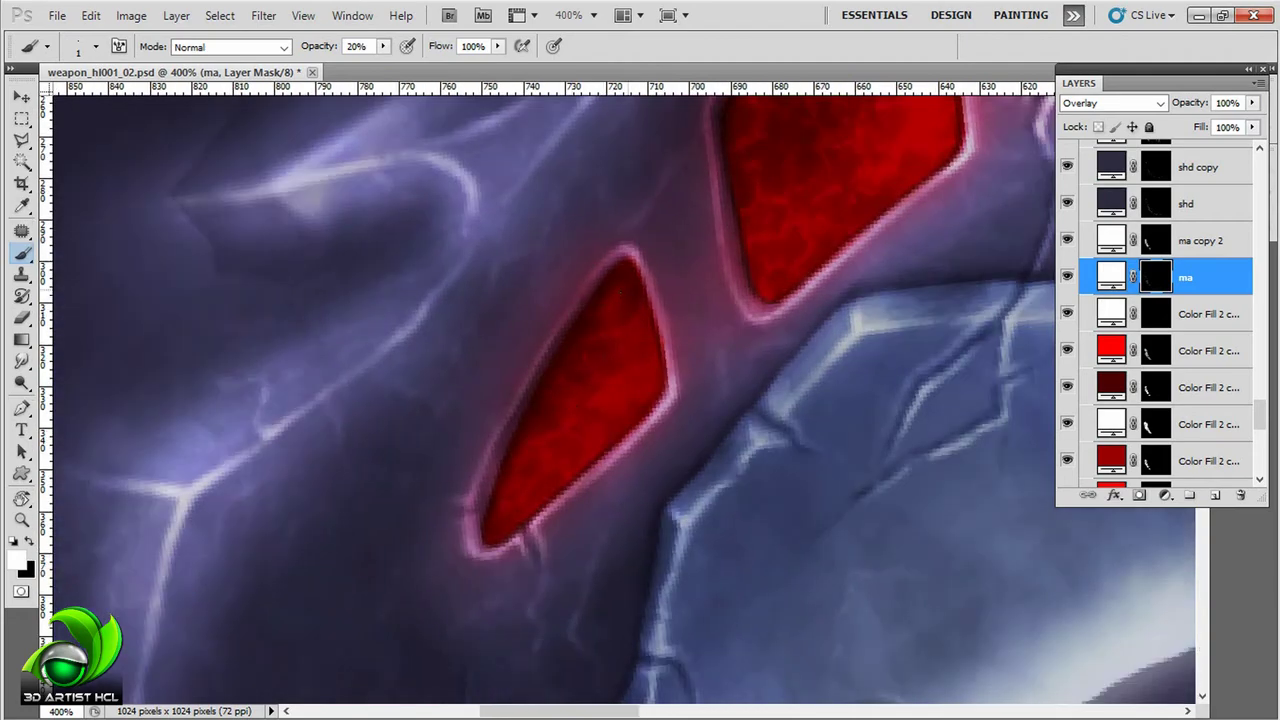
pyautogui.scroll(-2, 620, 400)
pyautogui.hscroll(-1, 620, 400)
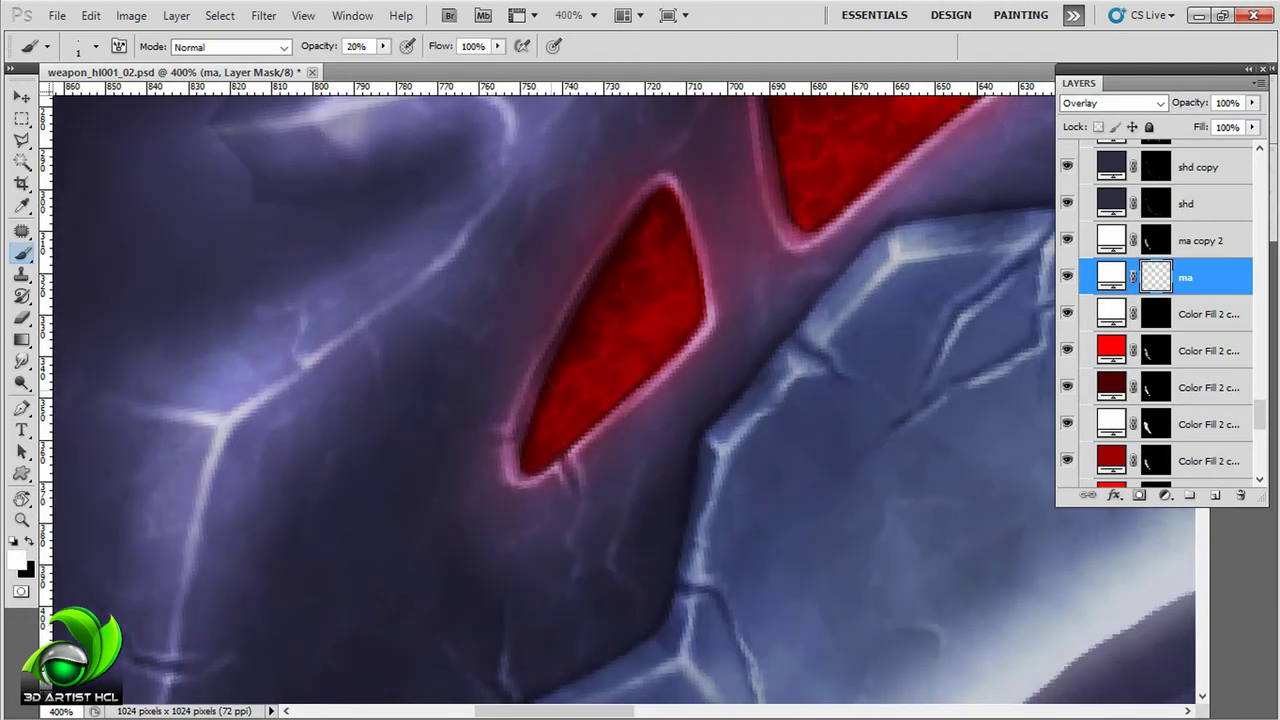
pyautogui.hscroll(5, 565, 322)
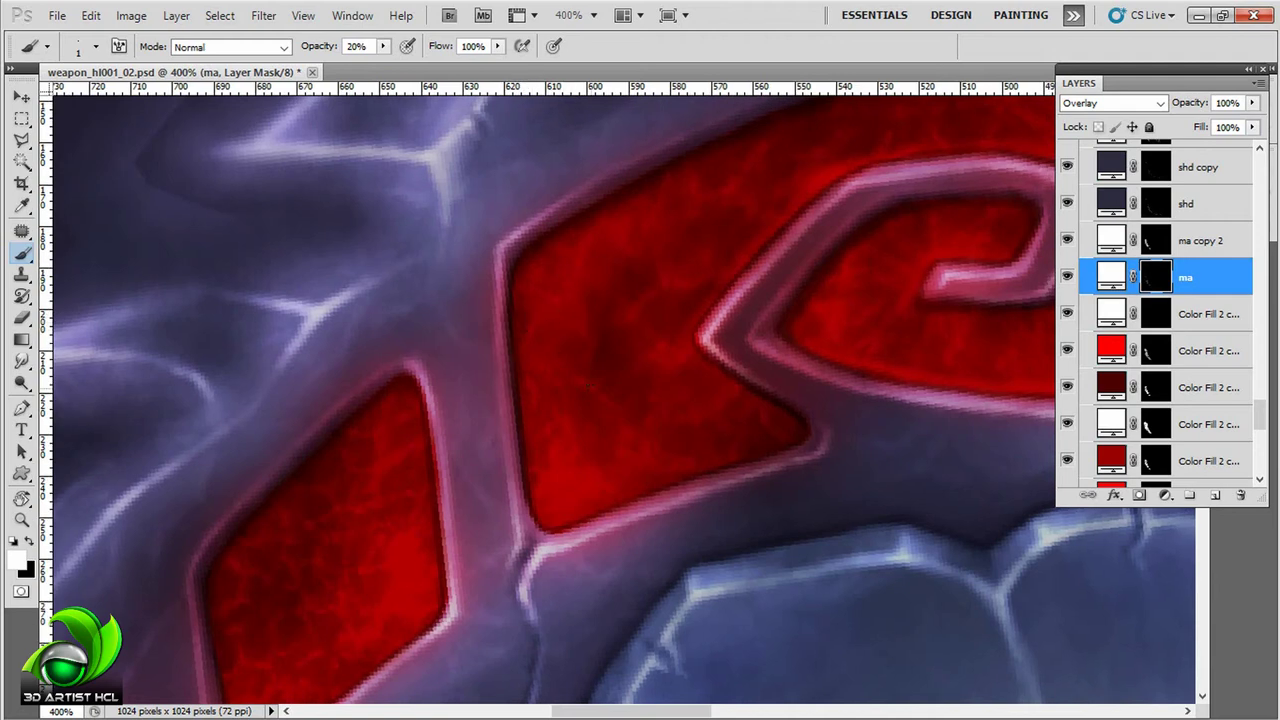
pyautogui.scroll(-1, 595, 425)
pyautogui.hscroll(2, 595, 425)
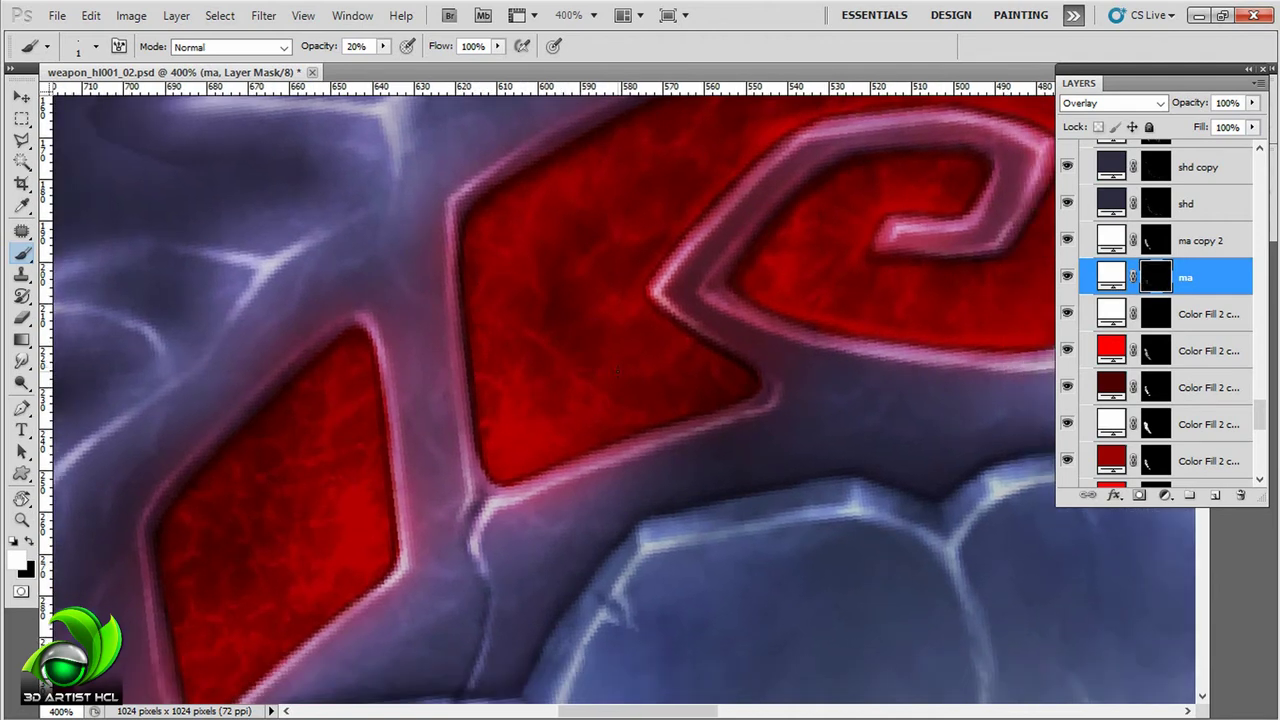
pyautogui.scroll(1, 617, 399)
pyautogui.hscroll(-1, 617, 399)
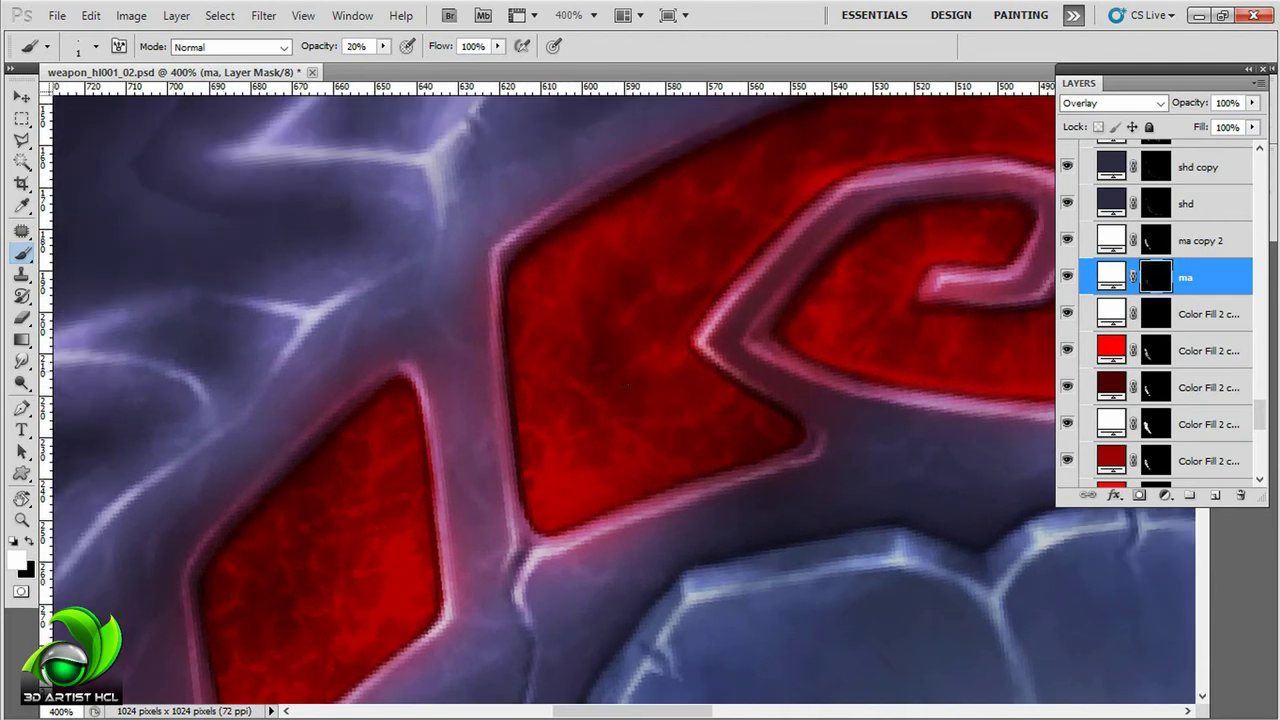
pyautogui.scroll(1, 627, 386)
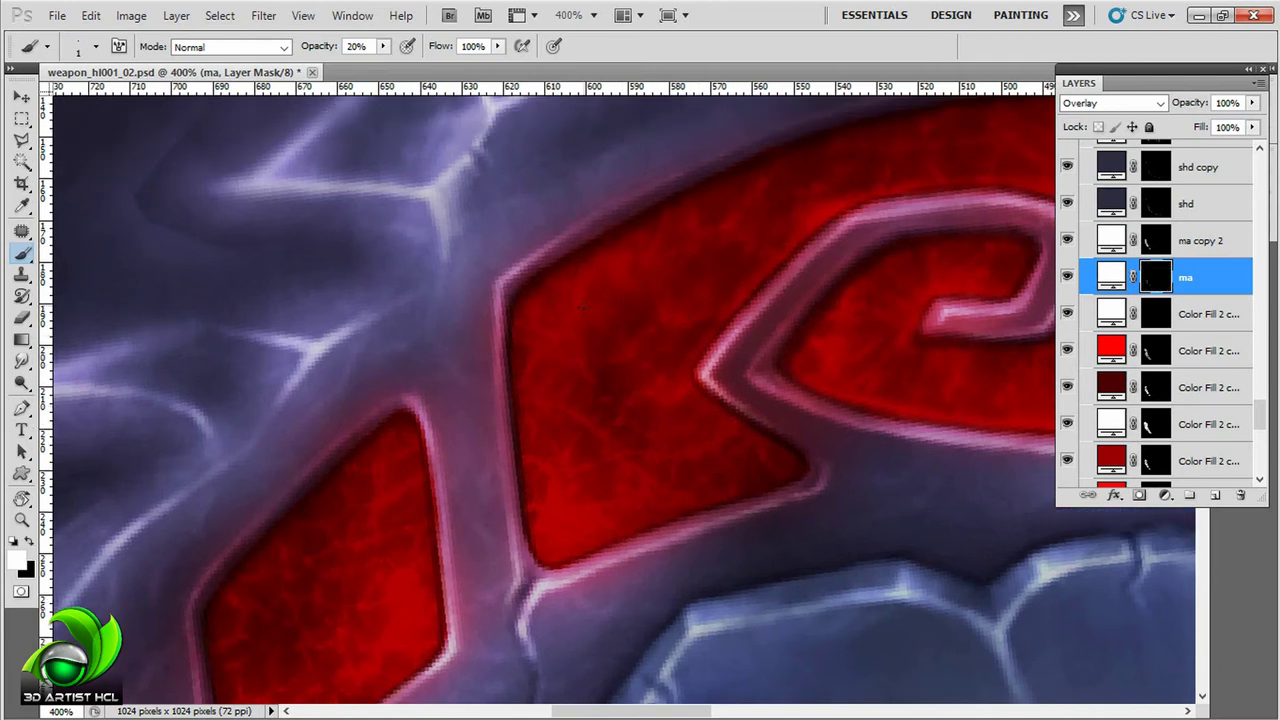
pyautogui.scroll(1, 600, 285)
pyautogui.hscroll(1, 600, 285)
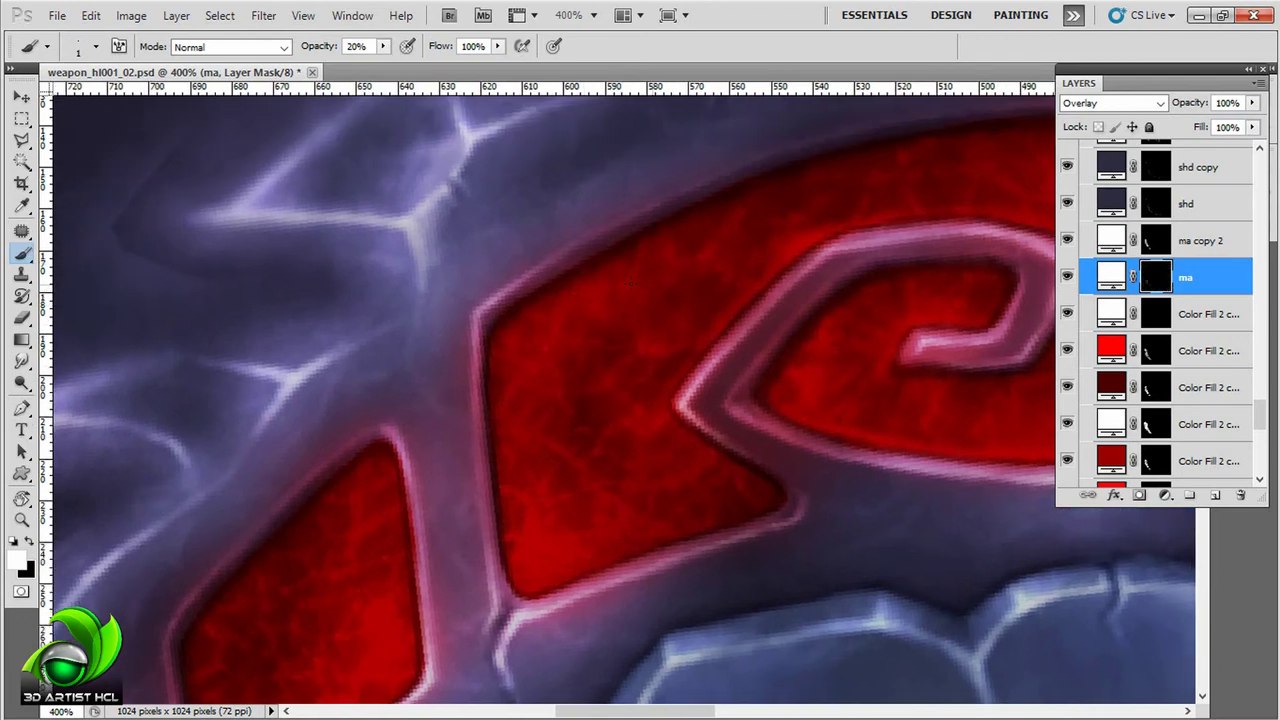
pyautogui.scroll(2, 686, 335)
pyautogui.hscroll(3, 686, 335)
pyautogui.scroll(1, 658, 326)
pyautogui.hscroll(1, 658, 326)
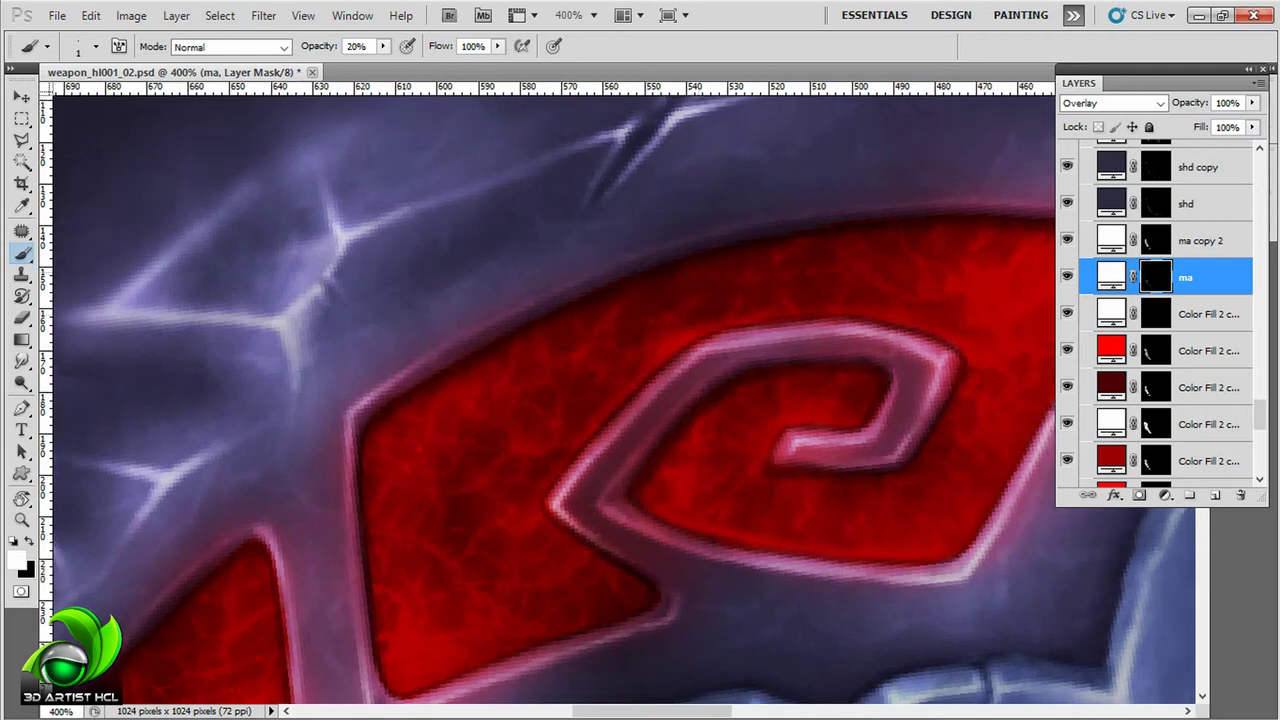
pyautogui.scroll(1, 734, 300)
pyautogui.hscroll(2, 734, 300)
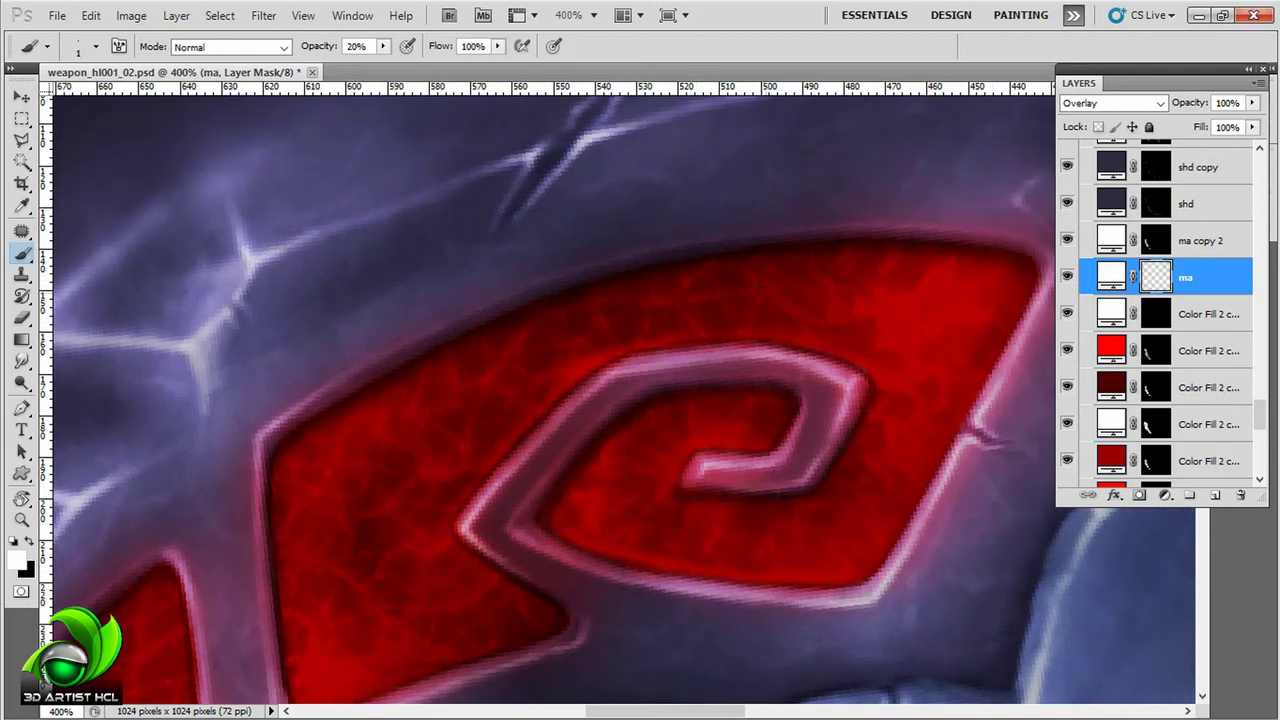
pyautogui.scroll(-1, 808, 326)
pyautogui.hscroll(2, 808, 326)
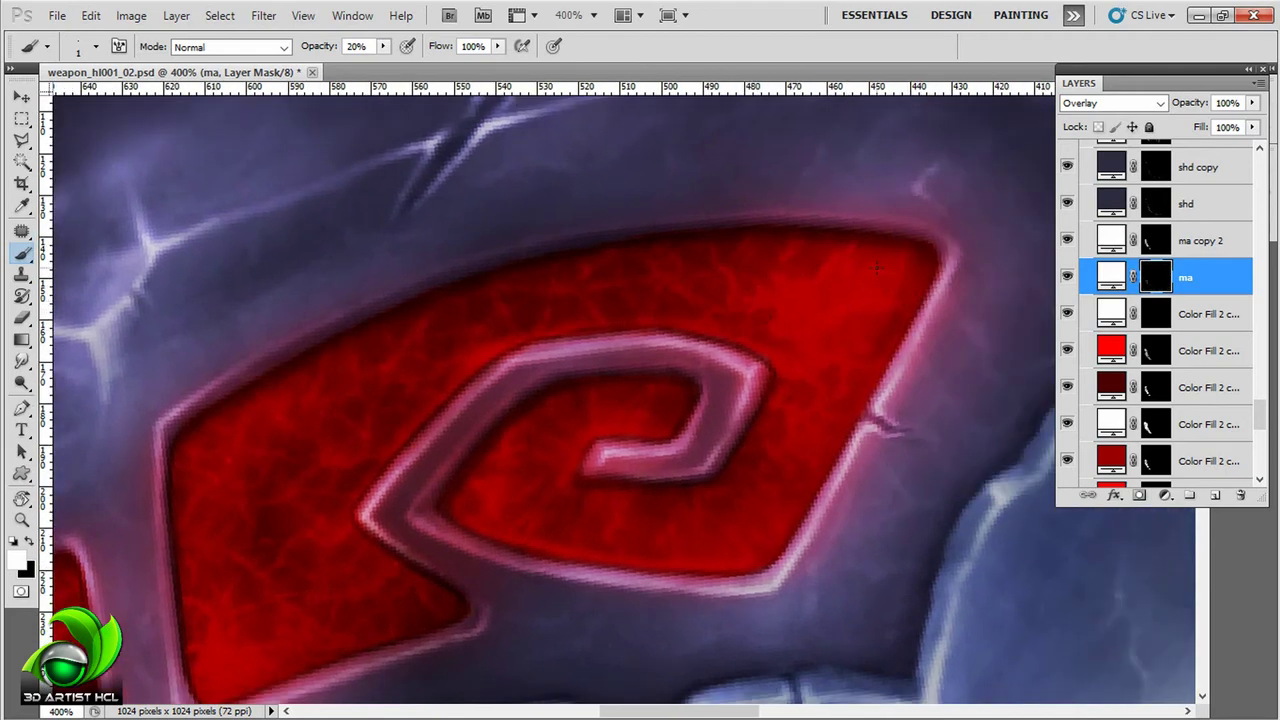
pyautogui.scroll(-2, 812, 271)
pyautogui.hscroll(1, 812, 271)
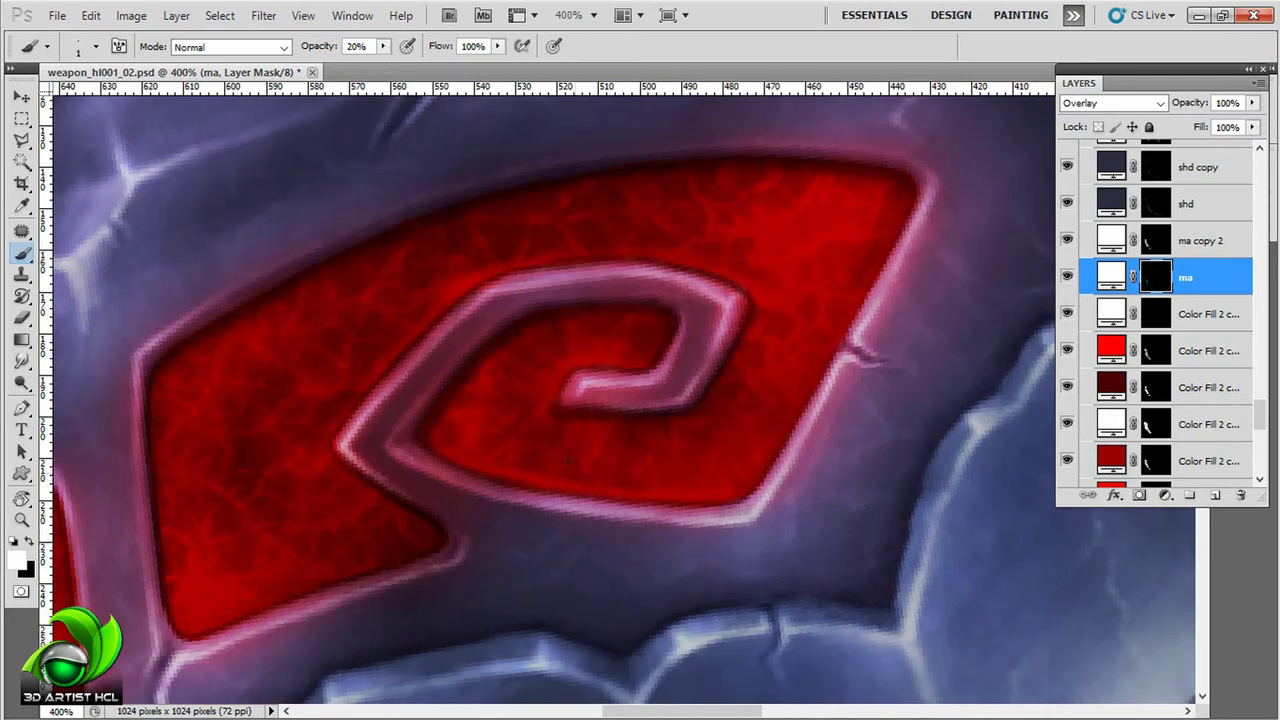
pyautogui.hscroll(-3, 673, 467)
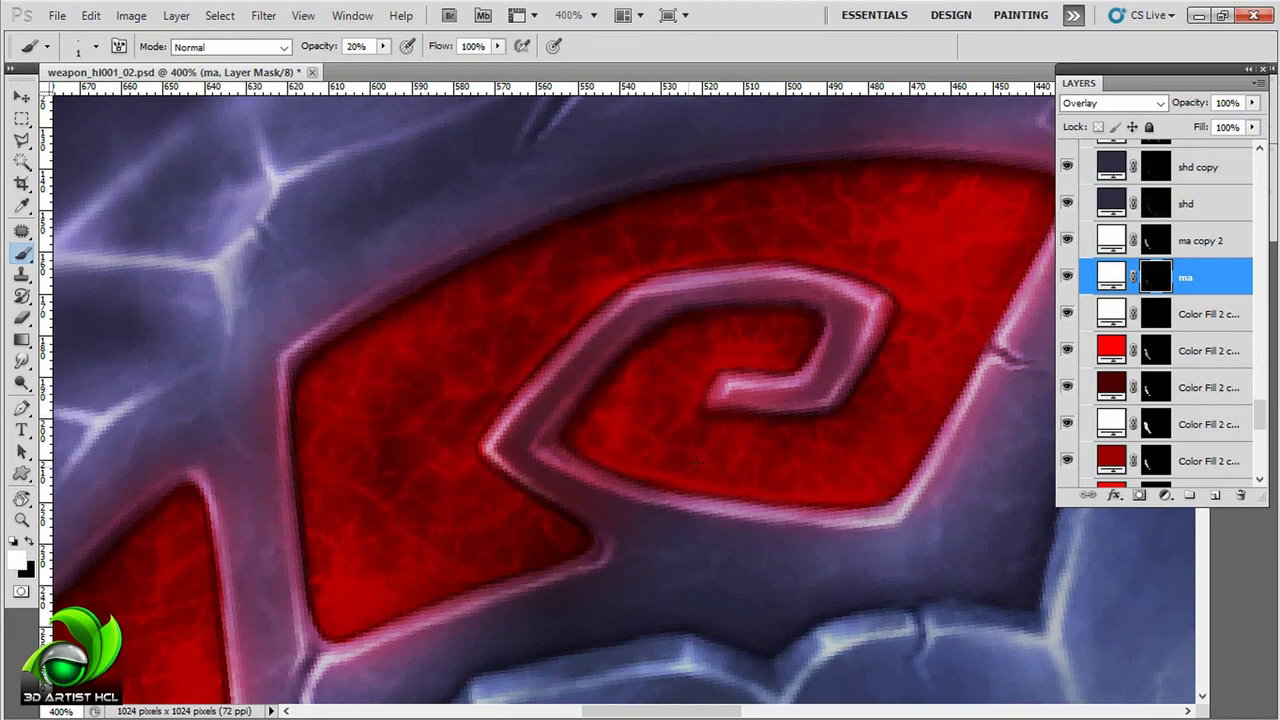
# Step: Zoom out and toggle the 'ma copy 2' glow layer to compare the runes with and without glow
pyautogui.hotkey('ctrl', '1')
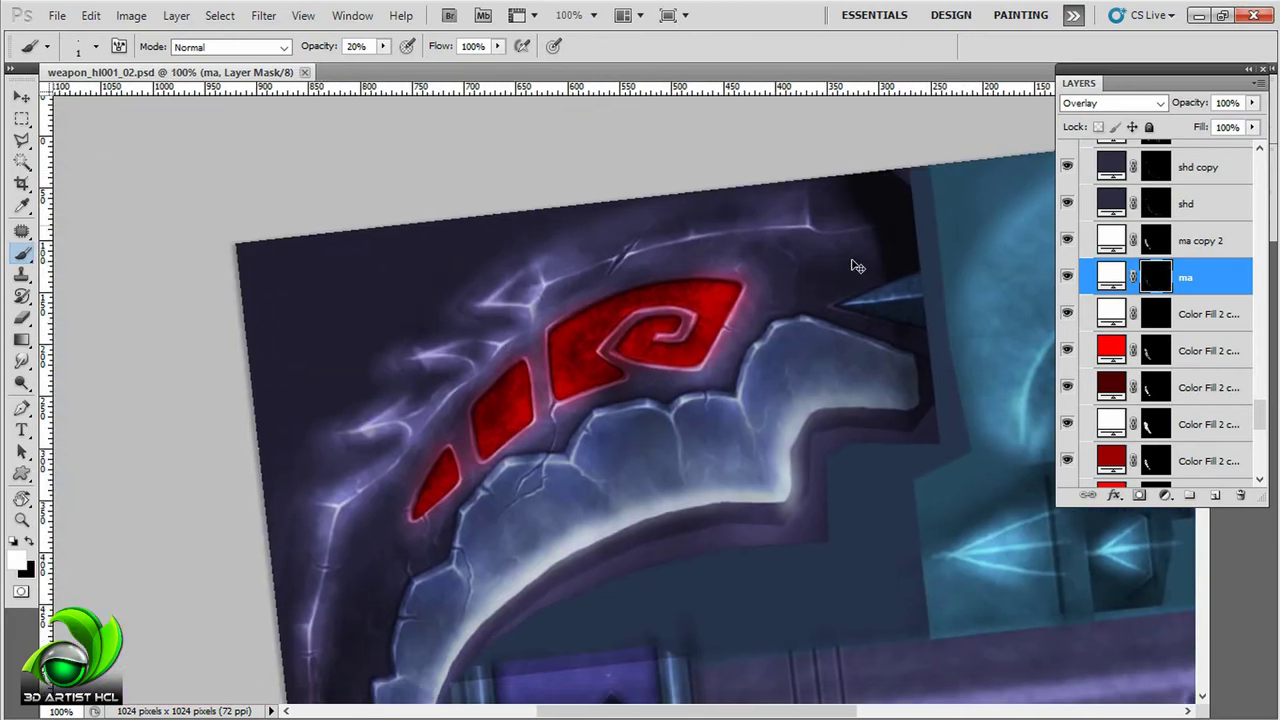
pyautogui.hotkey('alt', ']')
pyautogui.click(1067, 240)
pyautogui.hotkey('ctrl', '+')
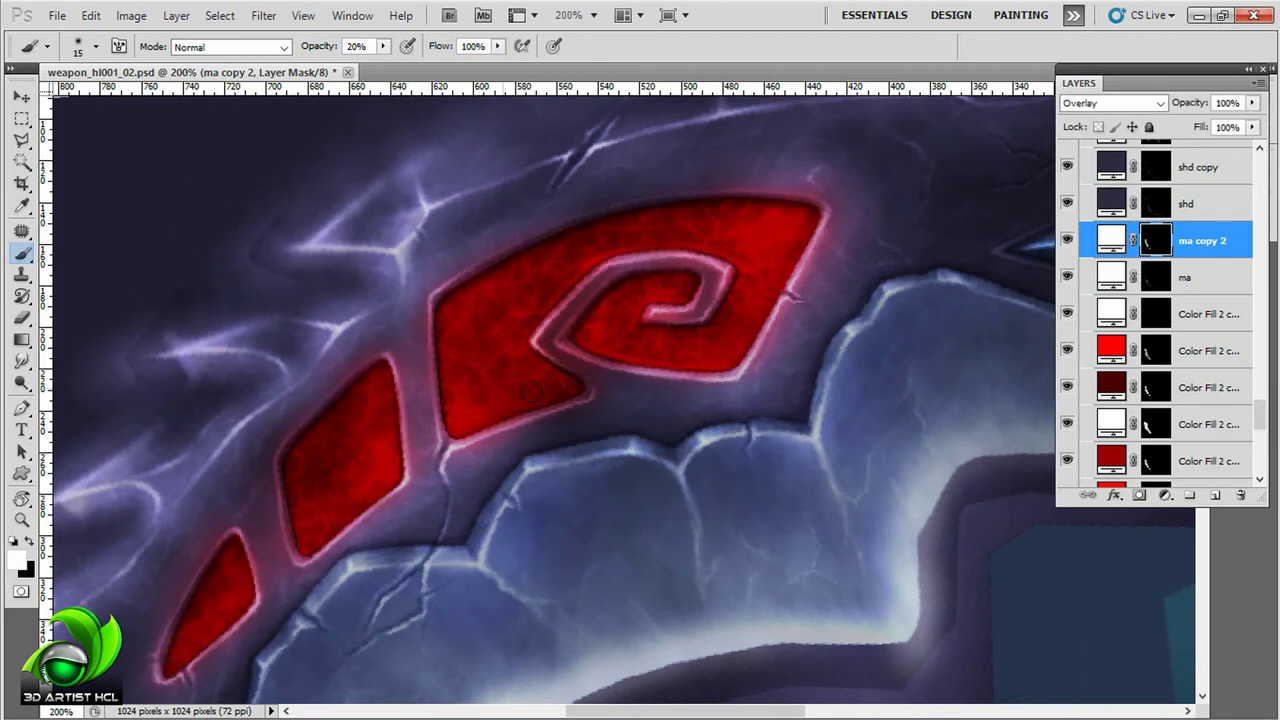
# Step: Select Color Fill 2 copy 19, enlarge the brush to 30, and pan to the red grip panel
pyautogui.hotkey('alt', '[')
pyautogui.hotkey('alt', '[')
pyautogui.hotkey('alt', '[')
pyautogui.hotkey('alt', '[')
pyautogui.hotkey('alt', '[')
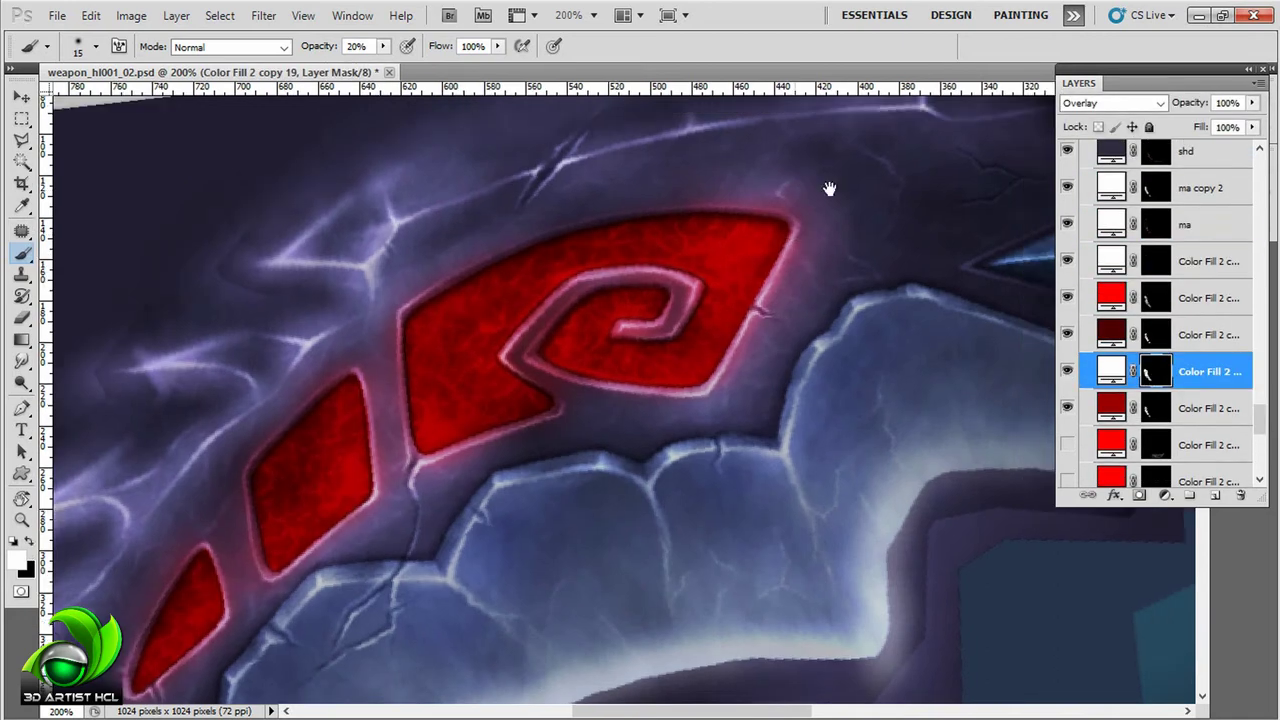
pyautogui.moveTo(704, 152); pyautogui.dragTo(640, 182)
pyautogui.press(']')
pyautogui.press(']')
pyautogui.moveTo(384, 518); pyautogui.dragTo(500, 440)
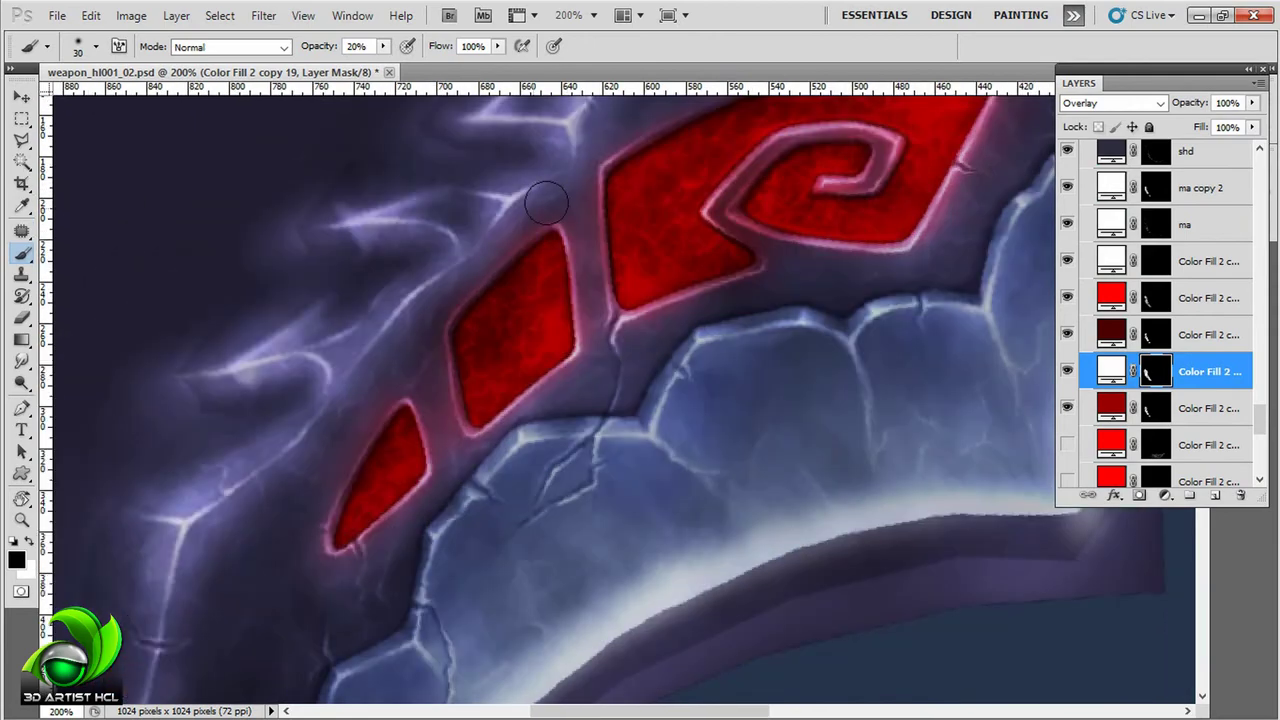
pyautogui.moveTo(442, 298); pyautogui.dragTo(565, 212)
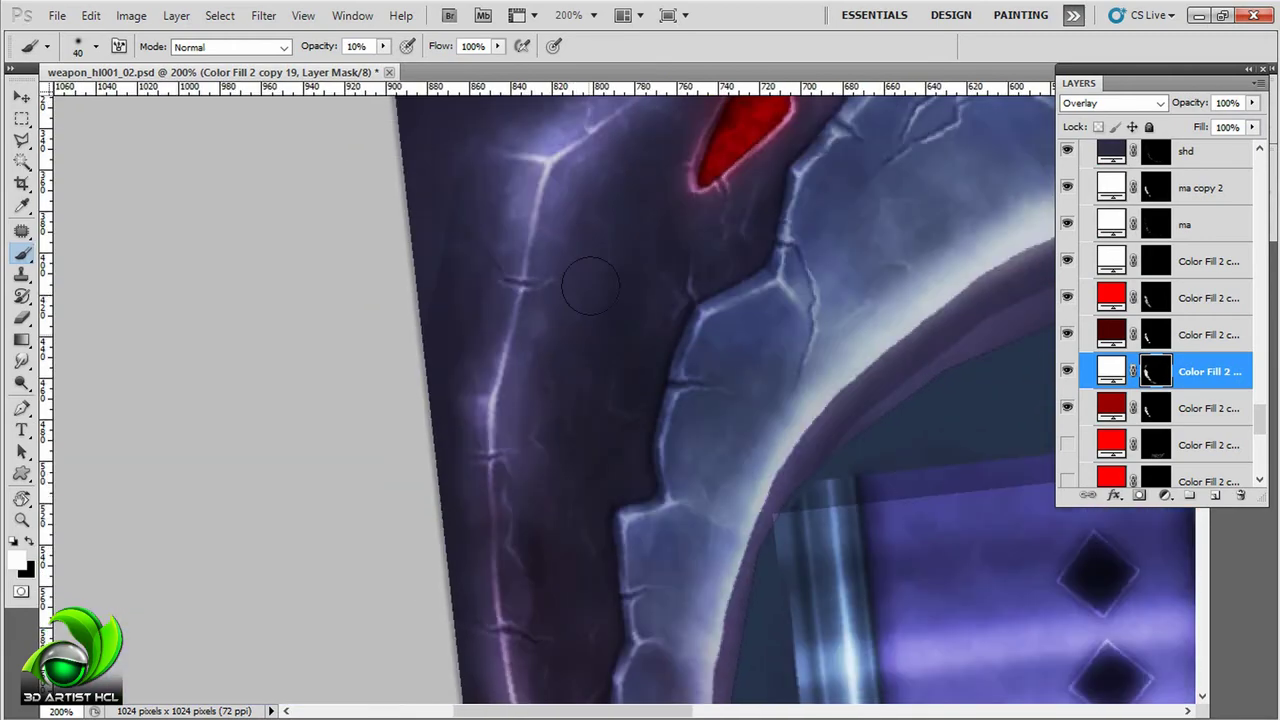
pyautogui.moveTo(590, 287); pyautogui.dragTo(756, 342)
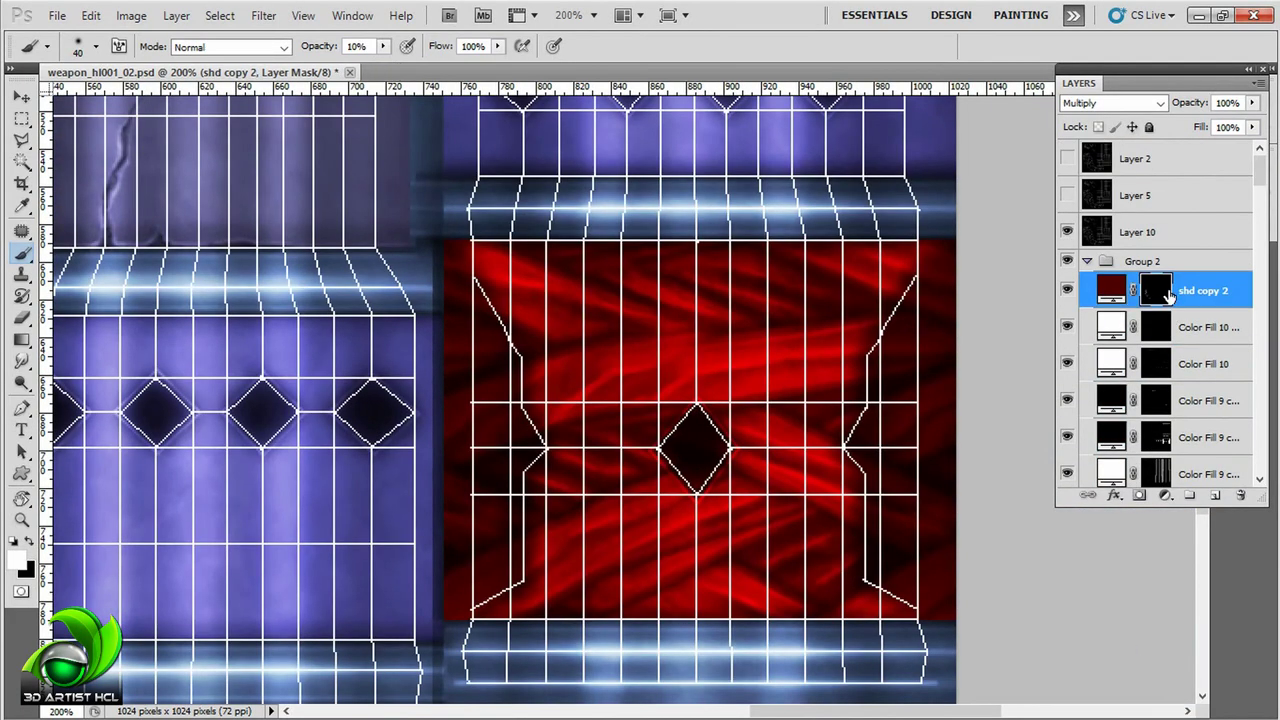
# Step: Make Color Fill 9 copy 6 the working layer, hide the UV wireframe, and zoom to 400%
pyautogui.click(1092, 402)
pyautogui.click(1067, 231)
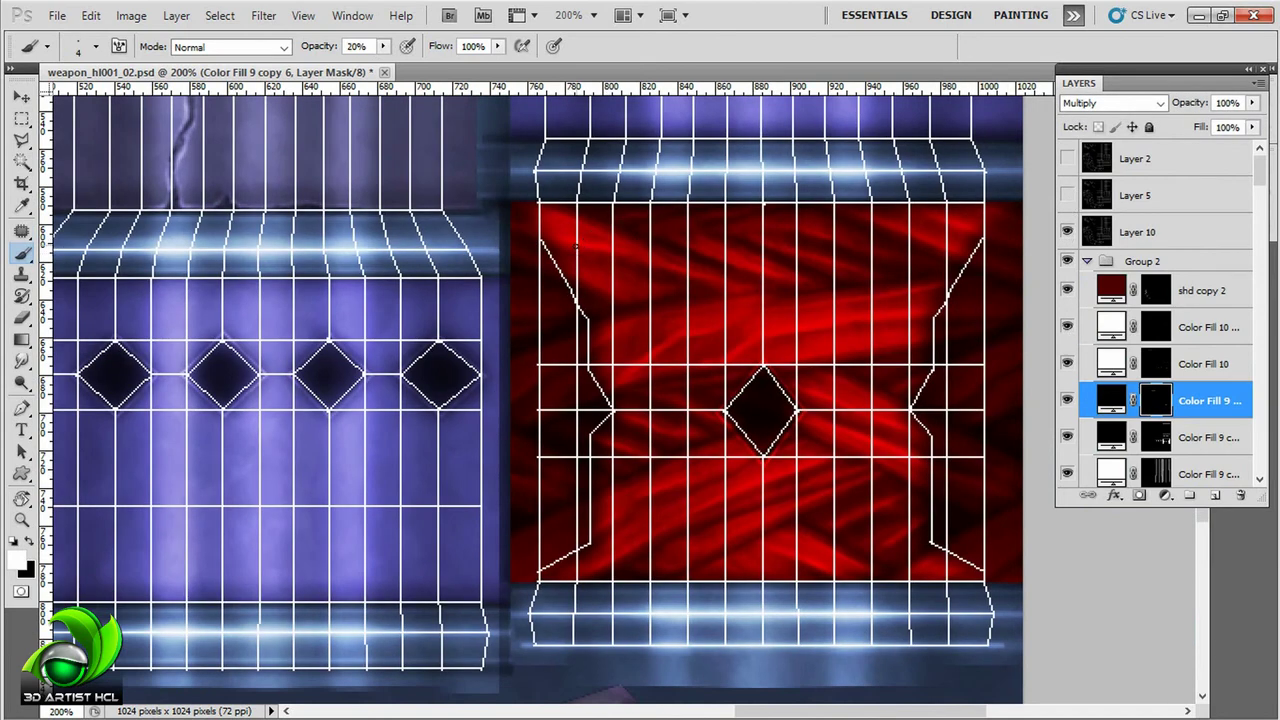
pyautogui.hotkey('ctrl', '+')
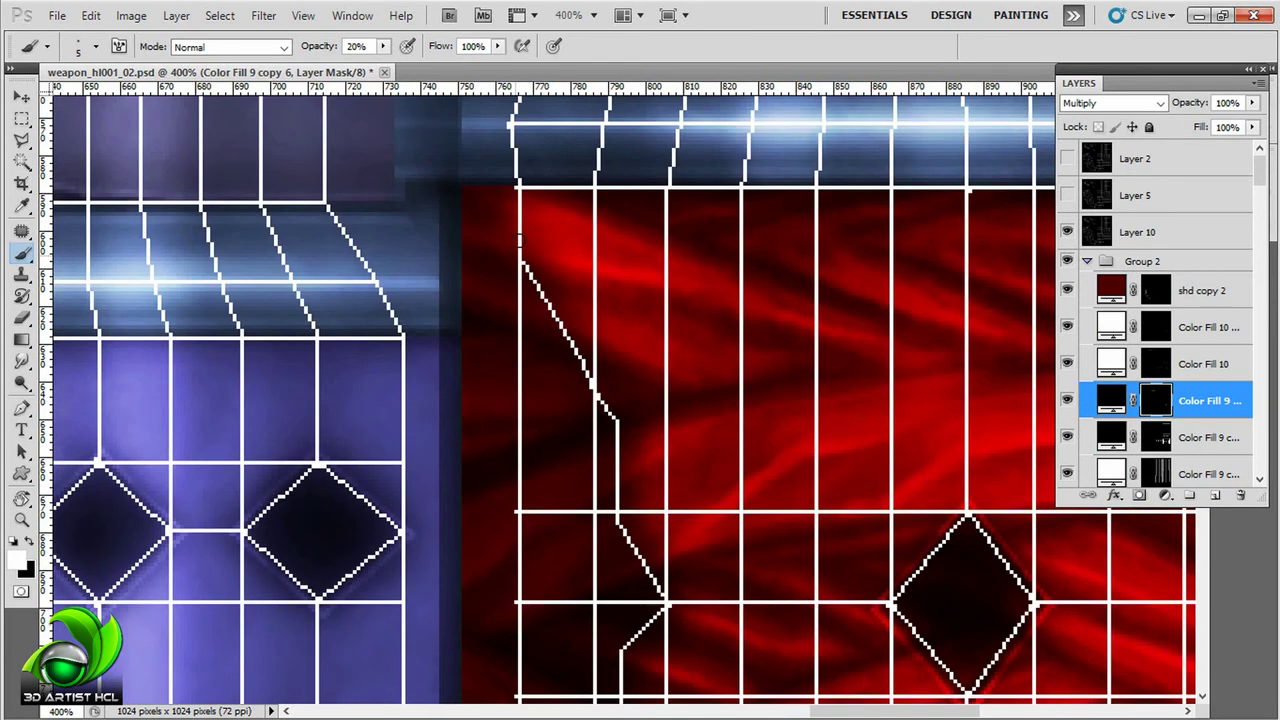
pyautogui.scroll(-2, 636, 497)
pyautogui.scroll(-1, 636, 497)
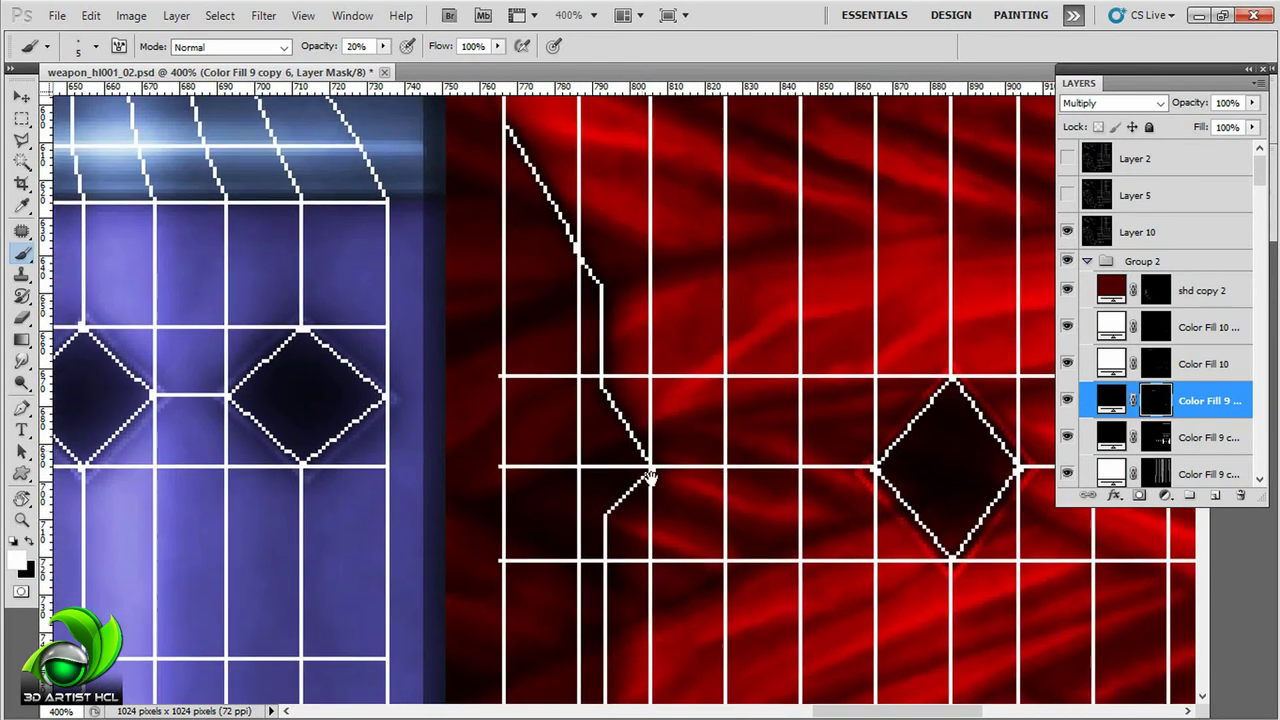
pyautogui.scroll(-2, 636, 497)
pyautogui.scroll(-2, 636, 497)
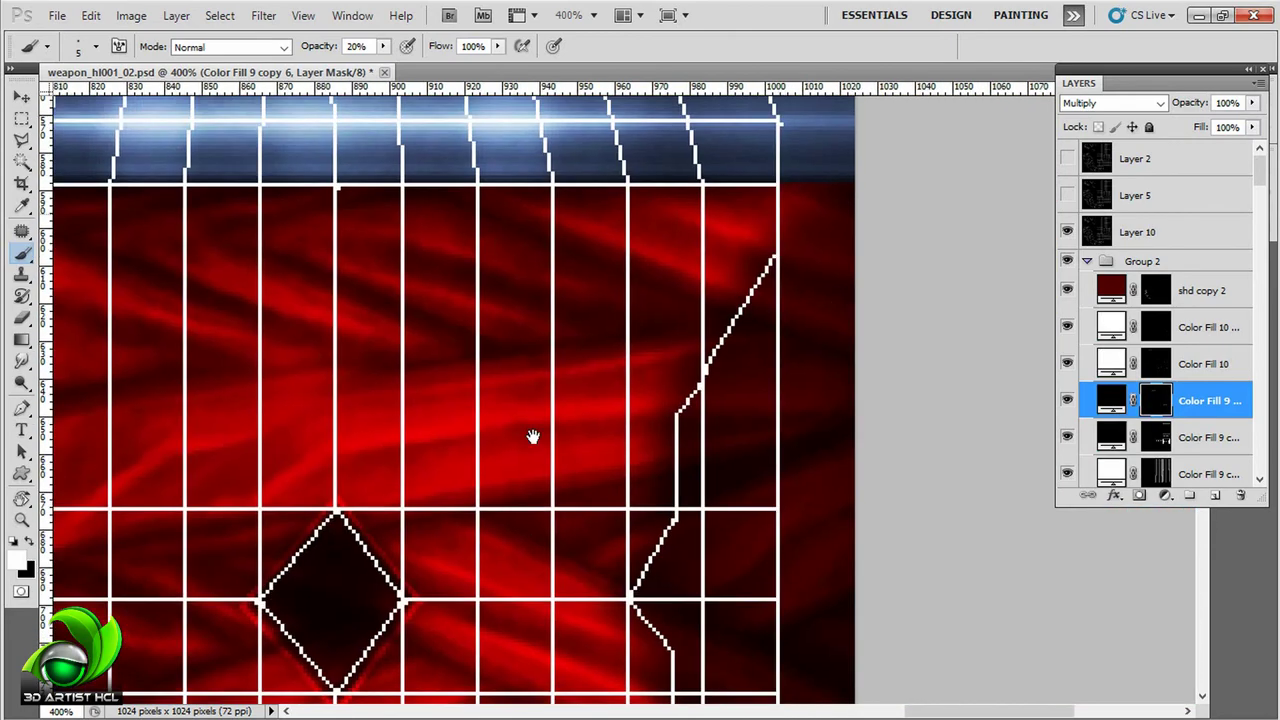
# Step: Rotate the canvas to a comfortable painting angle on the panel's dark streak
pyautogui.press('r')
pyautogui.moveTo(531, 434)
pyautogui.mouseDown()
pyautogui.moveTo(416, 466)
pyautogui.moveTo(715, 270)
pyautogui.moveTo(657, 300)
pyautogui.moveTo(560, 470)
pyautogui.moveTo(620, 380)
pyautogui.moveTo(615, 362)
pyautogui.mouseUp()
pyautogui.press('r')
pyautogui.moveTo(574, 275); pyautogui.dragTo(507, 368)
# Step: Select Color Fill 10 and rotate the view so the red panel sits nearly level
pyautogui.hotkey('alt', ']')
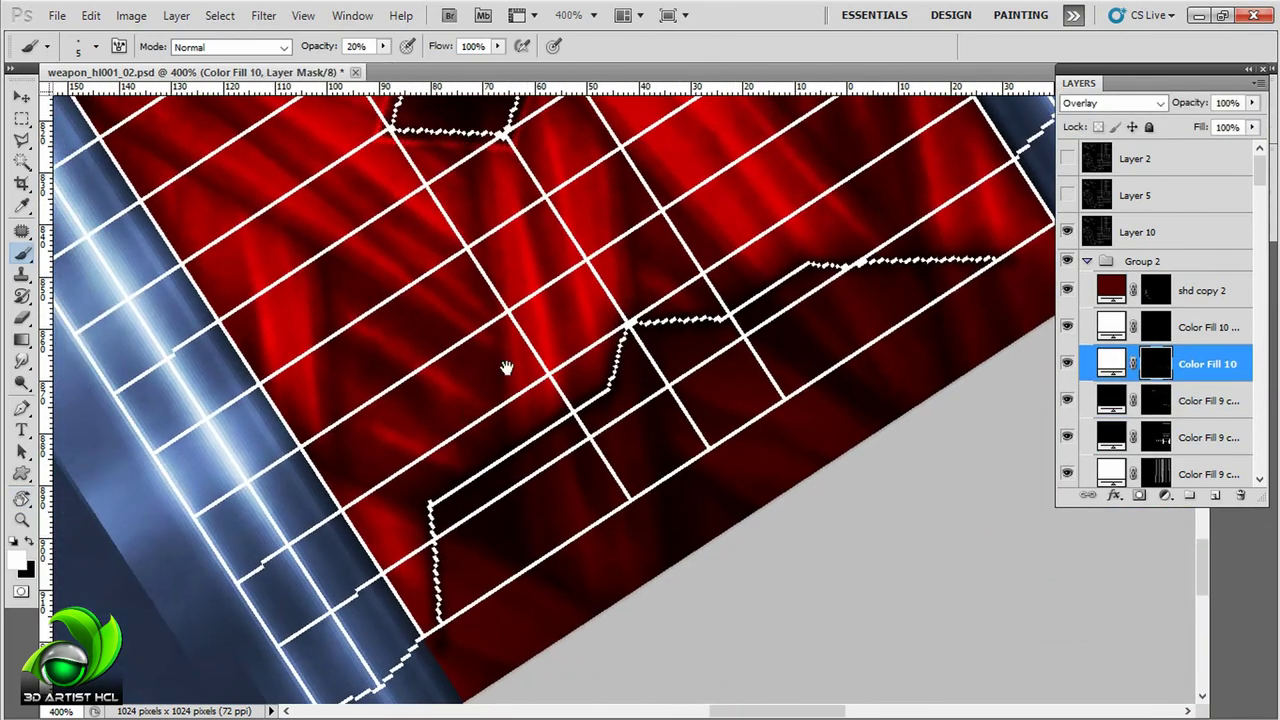
pyautogui.scroll(1, 596, 313)
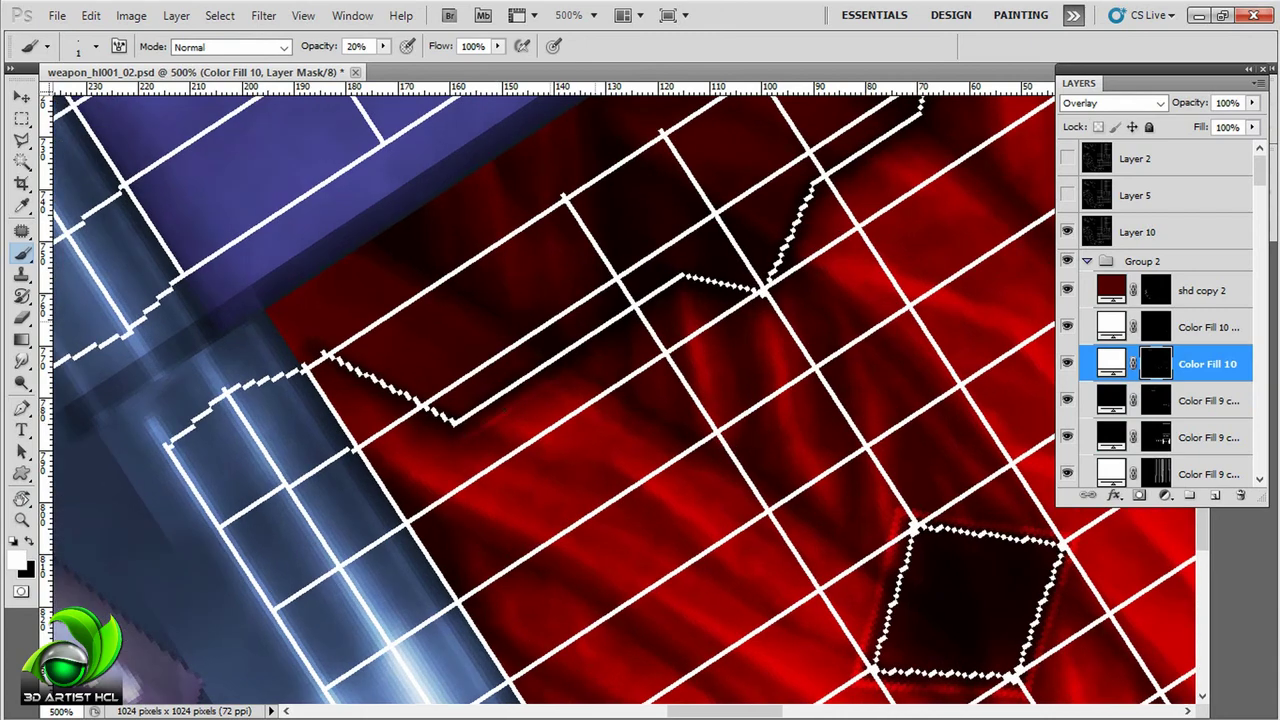
pyautogui.press('Escape')
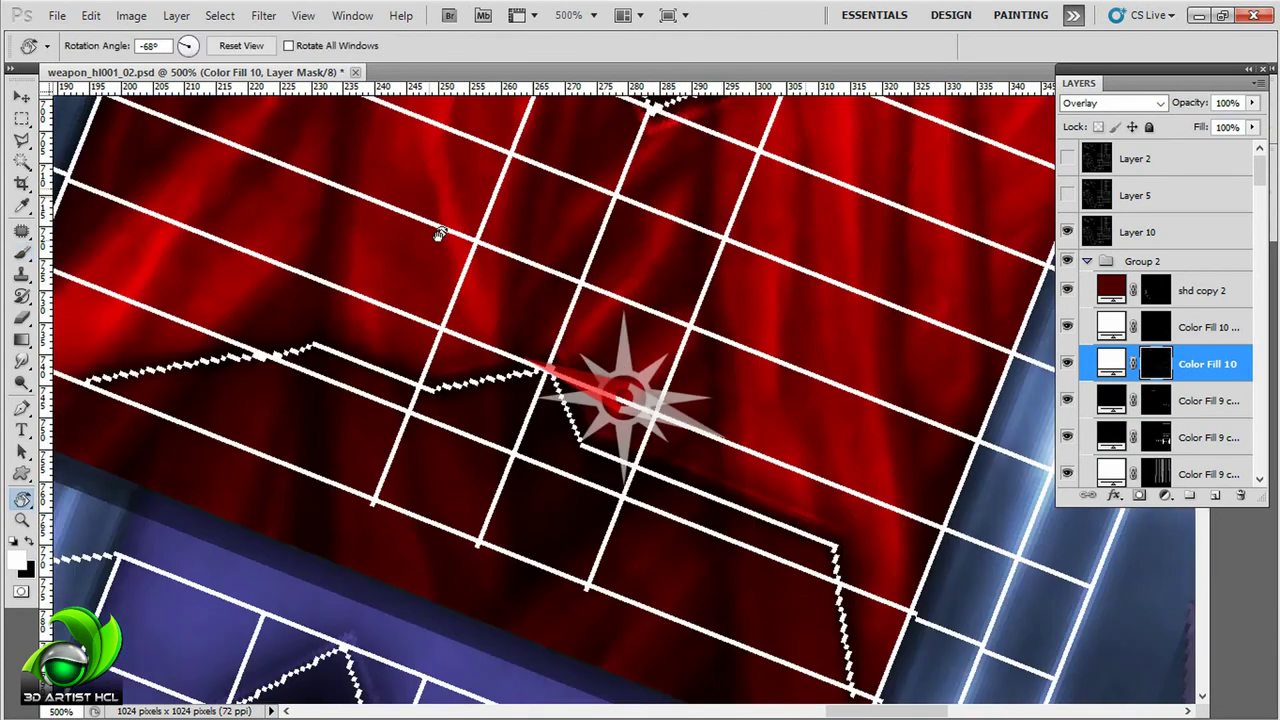
pyautogui.press('r')
pyautogui.moveTo(443, 229); pyautogui.dragTo(380, 330)
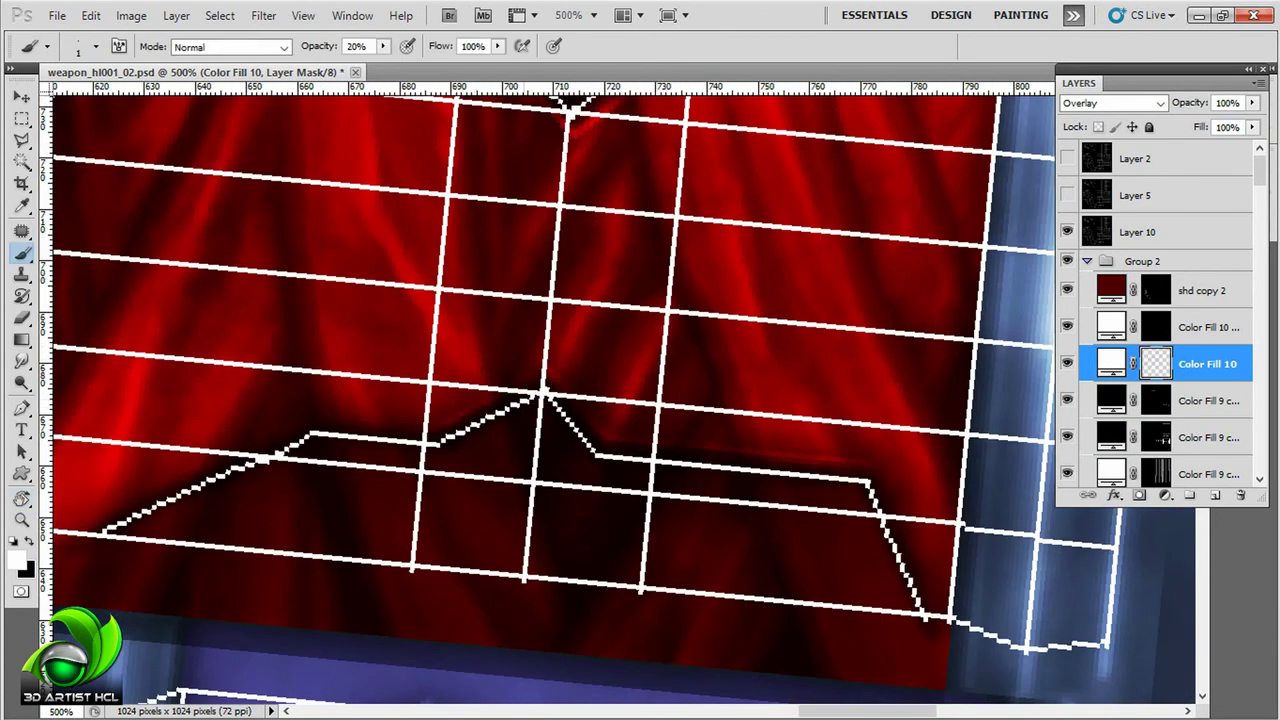
pyautogui.press('r')
pyautogui.moveTo(780, 200); pyautogui.dragTo(886, 266)
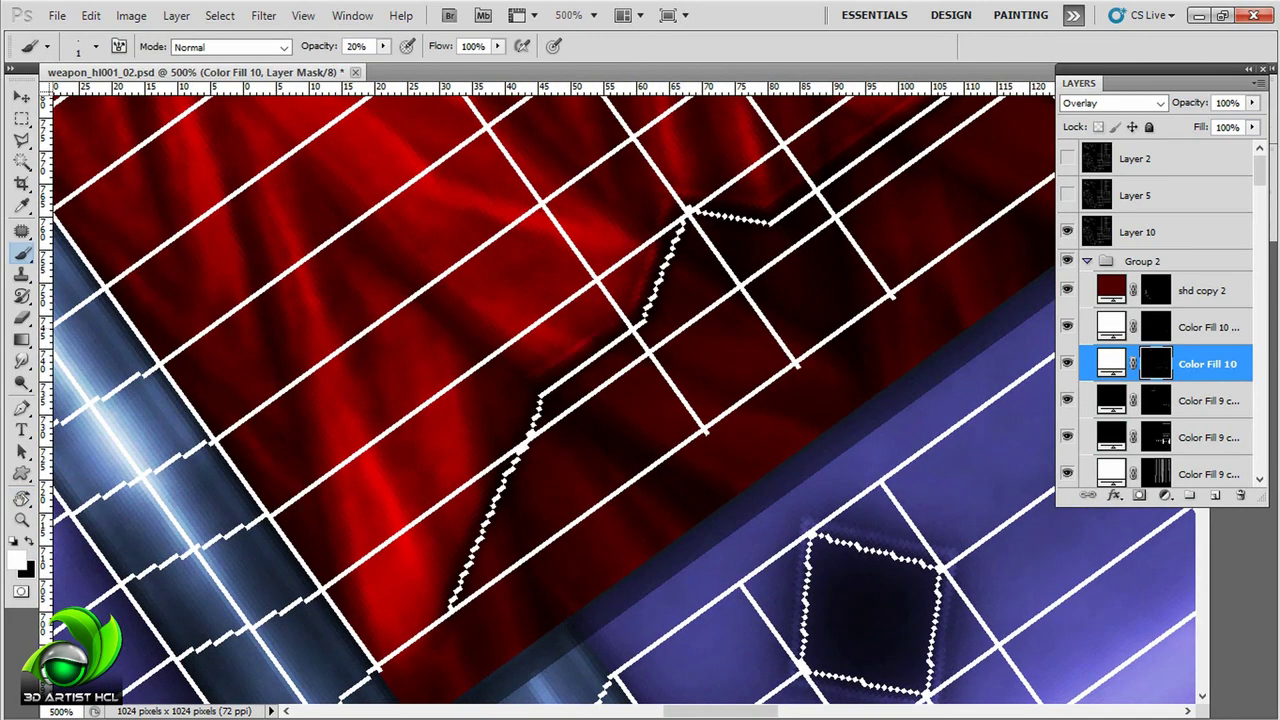
pyautogui.press('r')
pyautogui.moveTo(531, 314); pyautogui.dragTo(617, 266)
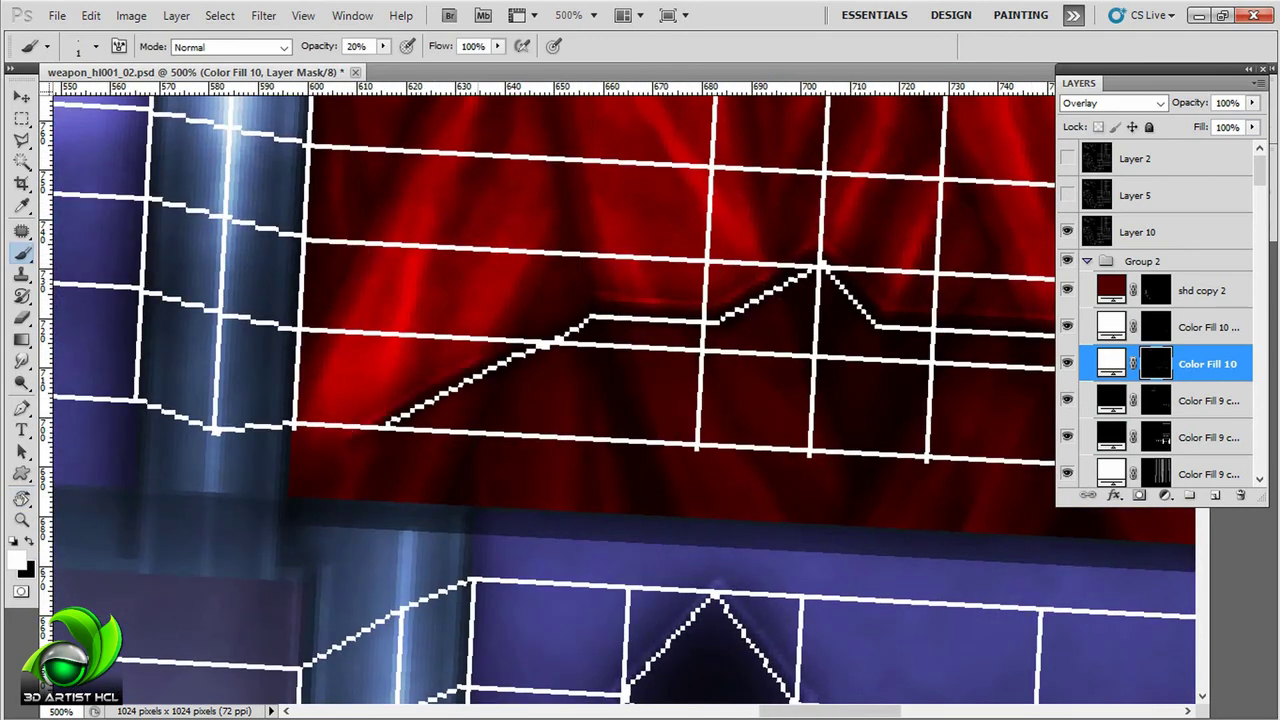
pyautogui.moveTo(700, 300); pyautogui.dragTo(562, 300)
# Step: Check the panel's top edge against the wireframe and set a white, size-2 brush
pyautogui.click(1067, 231)
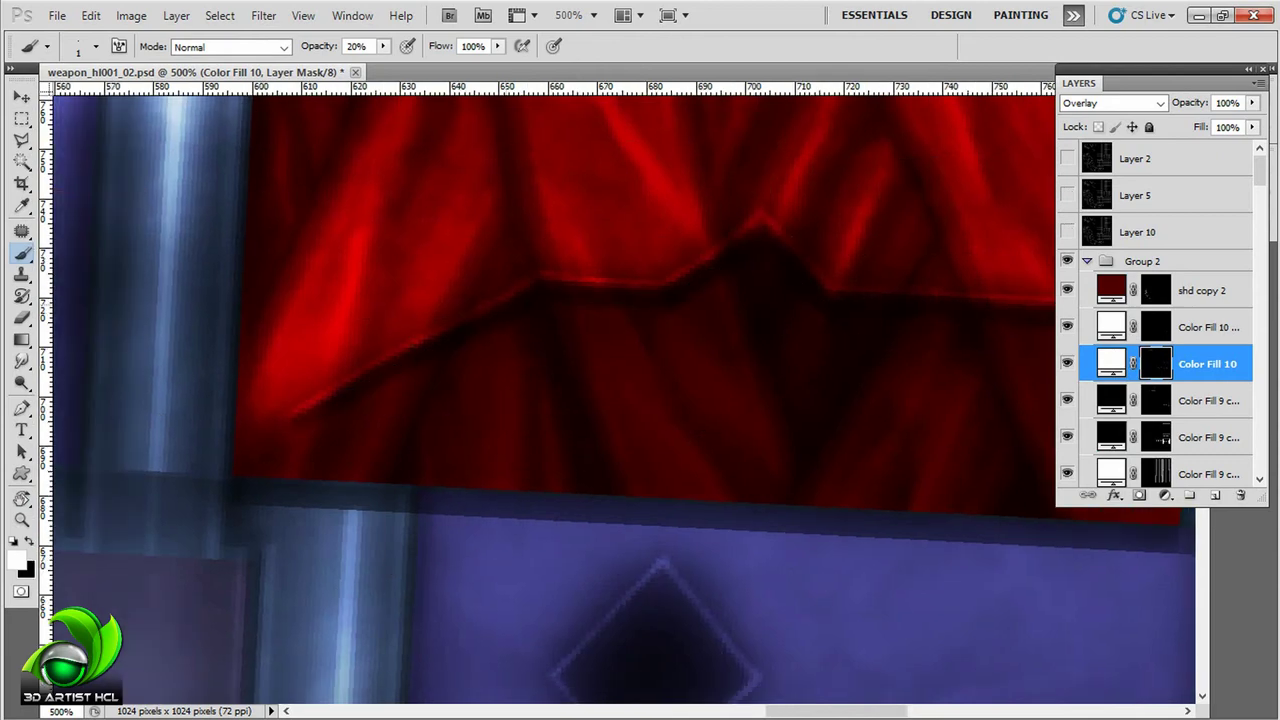
pyautogui.moveTo(700, 300); pyautogui.dragTo(605, 325)
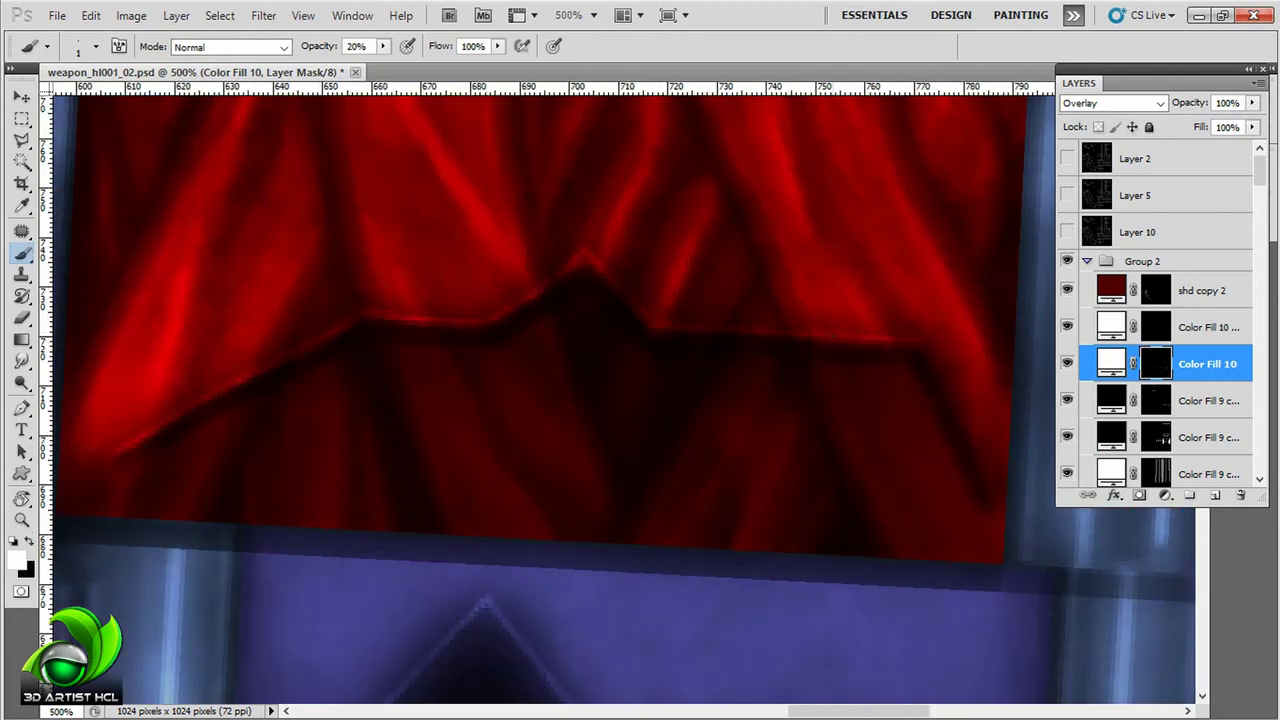
pyautogui.moveTo(624, 200); pyautogui.dragTo(814, 271)
pyautogui.click(1067, 231)
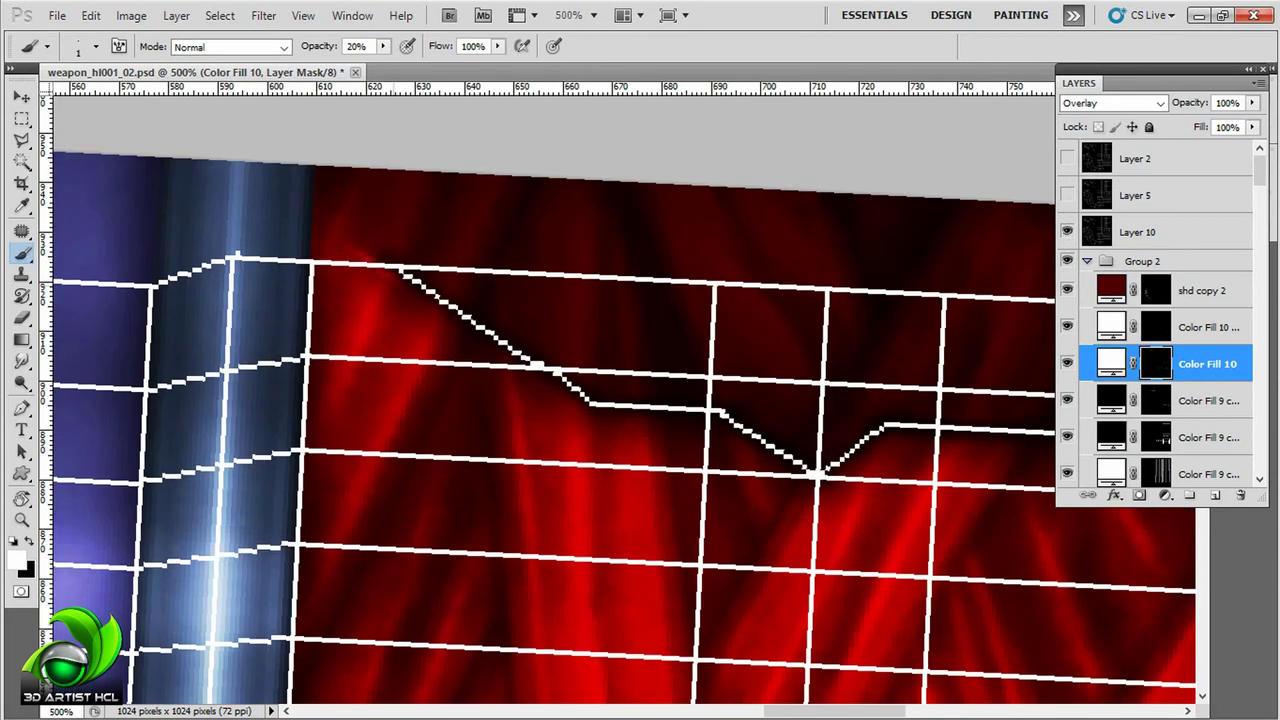
pyautogui.moveTo(865, 263); pyautogui.dragTo(777, 143)
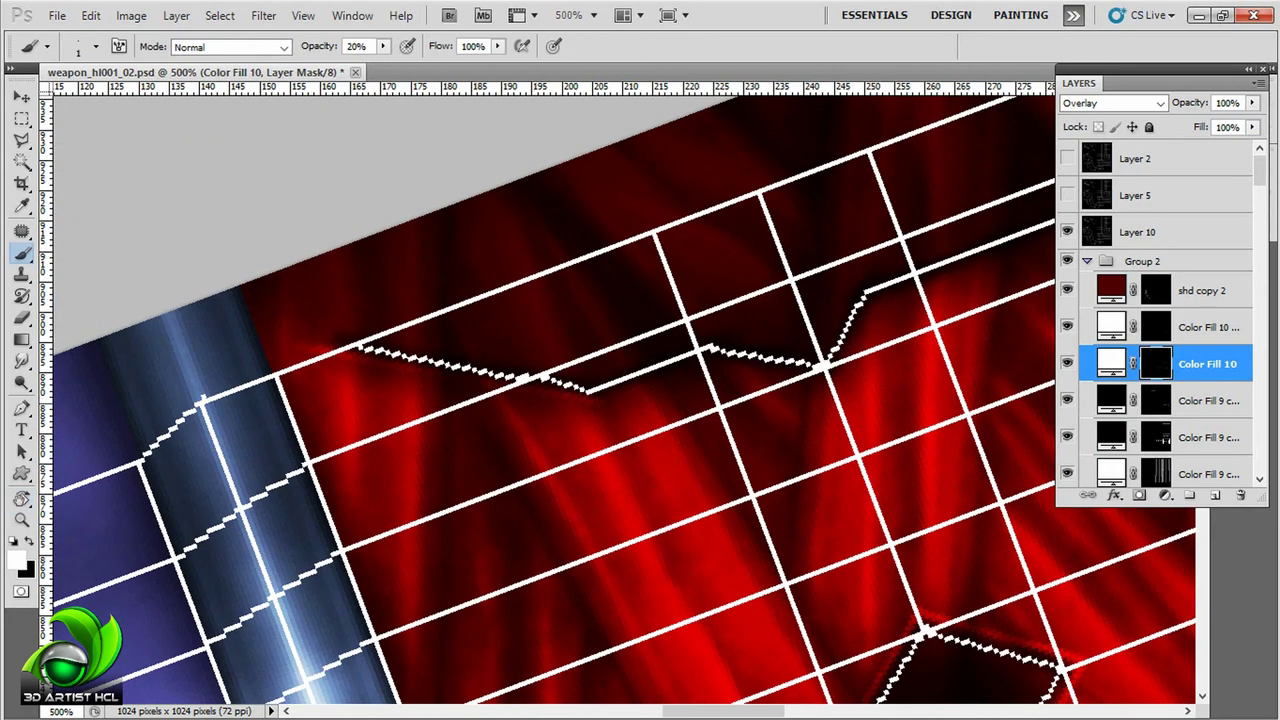
pyautogui.press('x')
pyautogui.press('[')
pyautogui.press('x')
pyautogui.moveTo(777, 143); pyautogui.dragTo(905, 300)
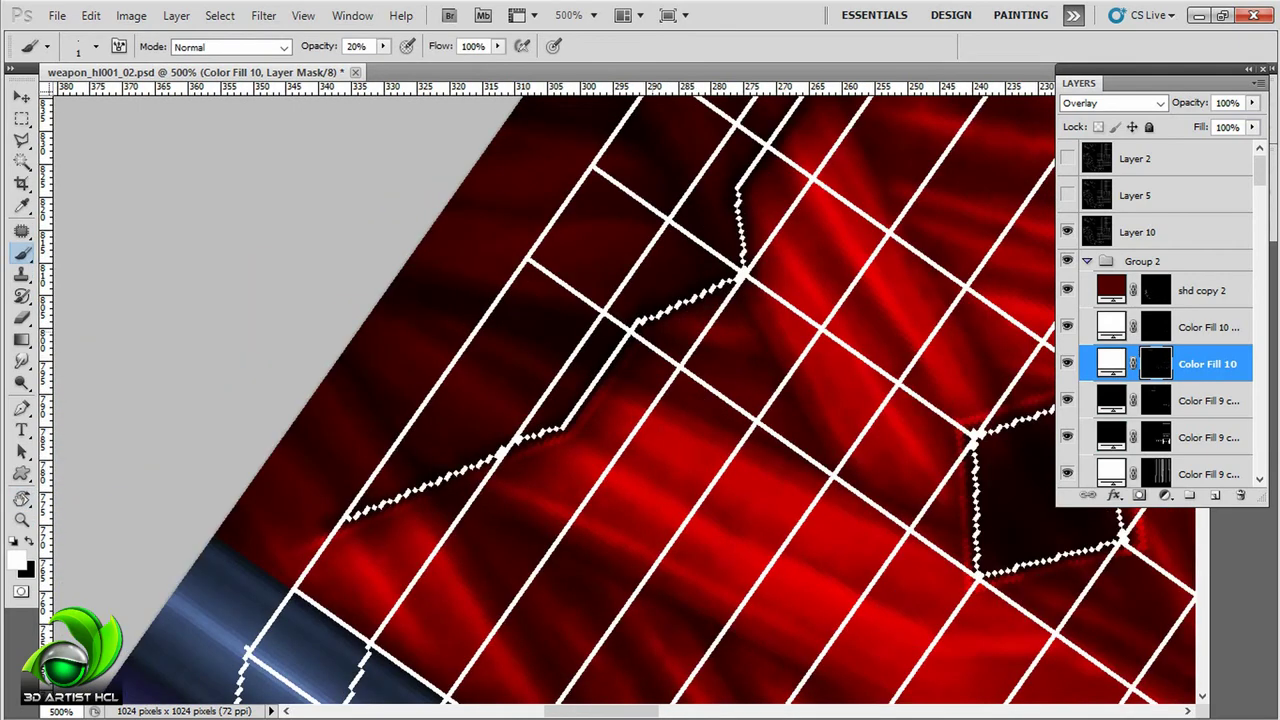
pyautogui.moveTo(757, 285)
pyautogui.mouseDown()
pyautogui.moveTo(457, 271)
pyautogui.moveTo(400, 420)
pyautogui.moveTo(505, 323)
pyautogui.mouseUp()
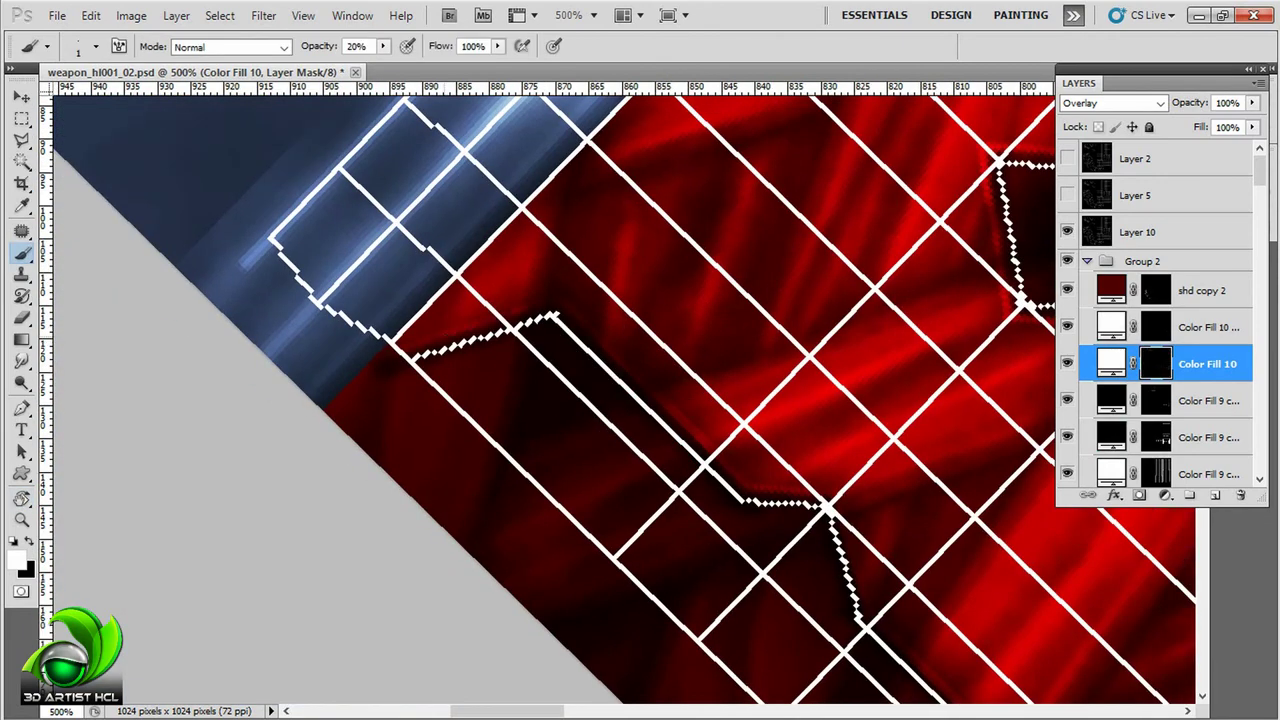
# Step: Hide the wireframe, duplicate Color Fill 10, and pan to the red and blue areas
pyautogui.click(1067, 231)
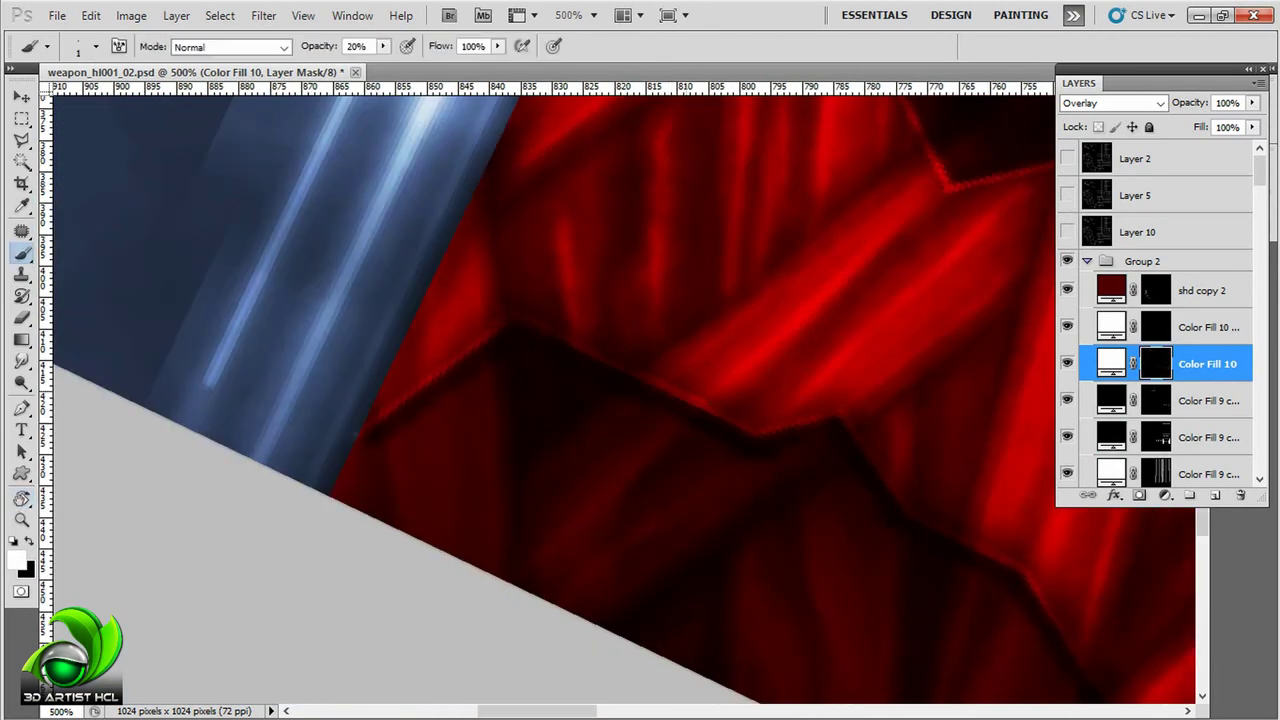
pyautogui.moveTo(700, 450); pyautogui.dragTo(465, 300)
pyautogui.hotkey('ctrl', 'j')
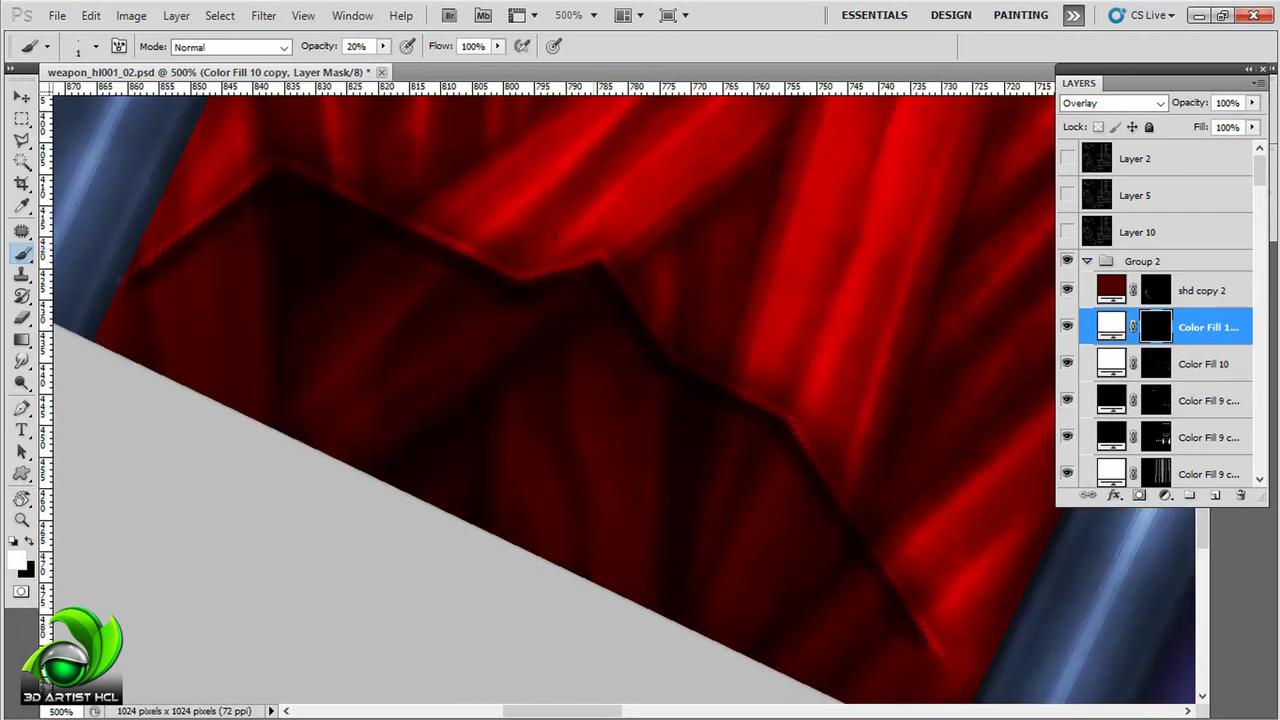
pyautogui.moveTo(600, 400); pyautogui.dragTo(555, 350)
pyautogui.moveTo(450, 350); pyautogui.dragTo(835, 465)
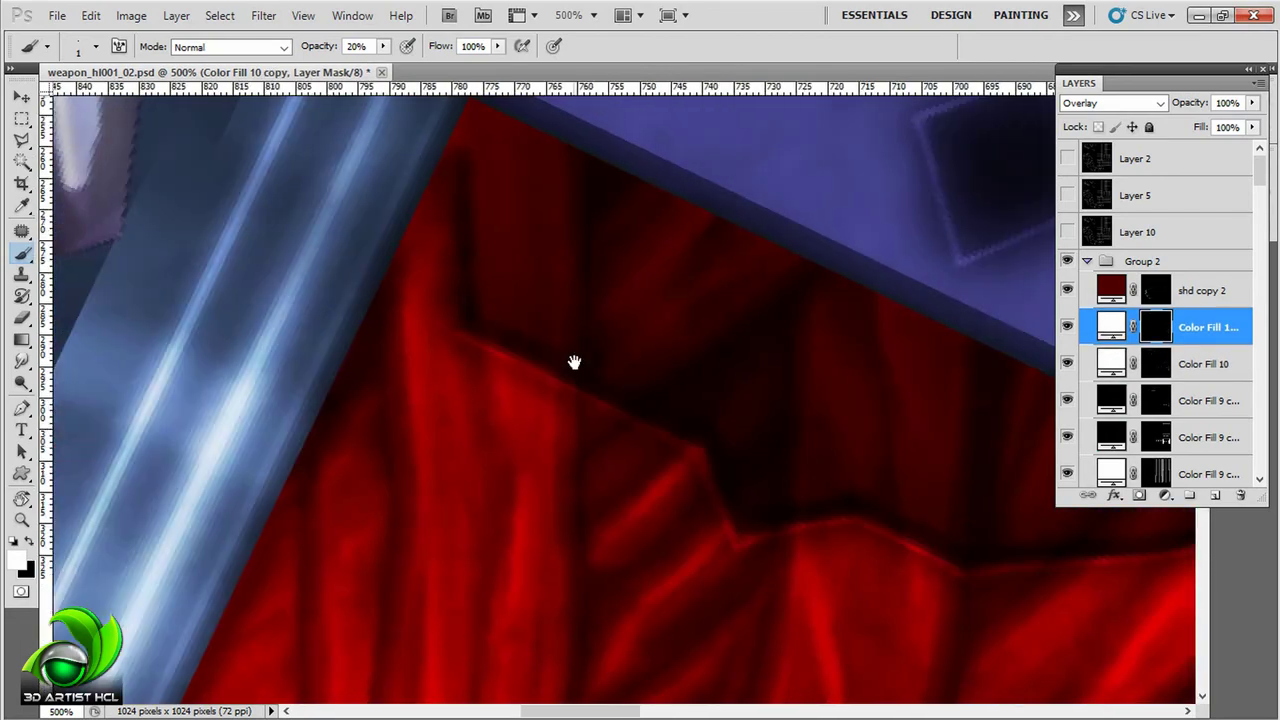
pyautogui.moveTo(574, 360); pyautogui.dragTo(906, 160)
pyautogui.click(1067, 232)
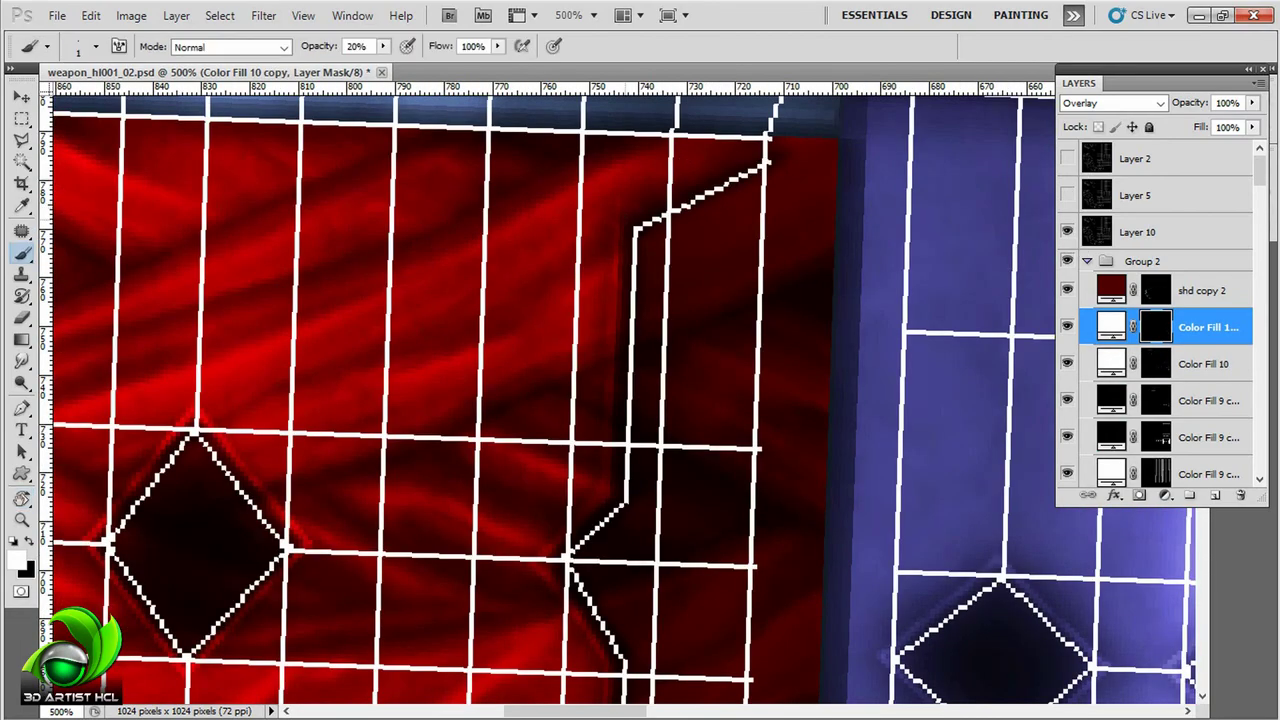
# Step: Switch between Color Fill 10 and its copy, rotating the red panel to nearly horizontal
pyautogui.hotkey('alt', '[')
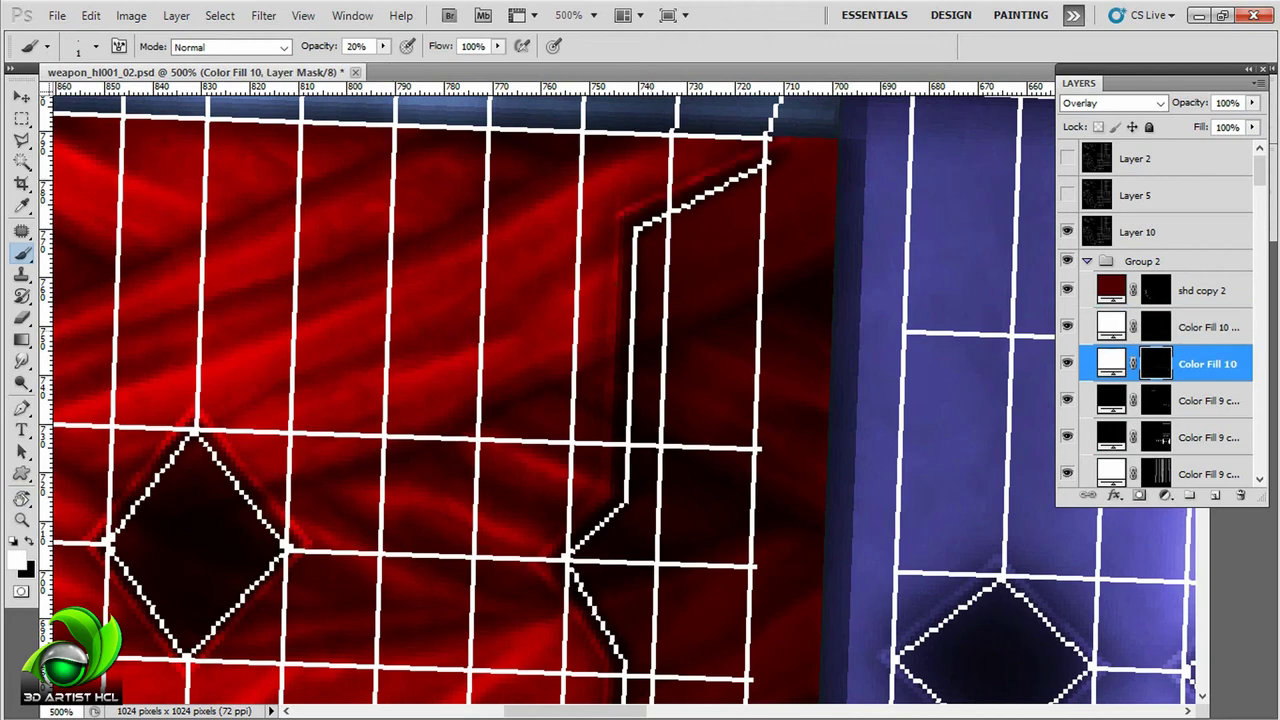
pyautogui.click(1067, 232)
pyautogui.moveTo(663, 126); pyautogui.dragTo(760, 200)
pyautogui.hotkey('alt', ']')
pyautogui.press('r')
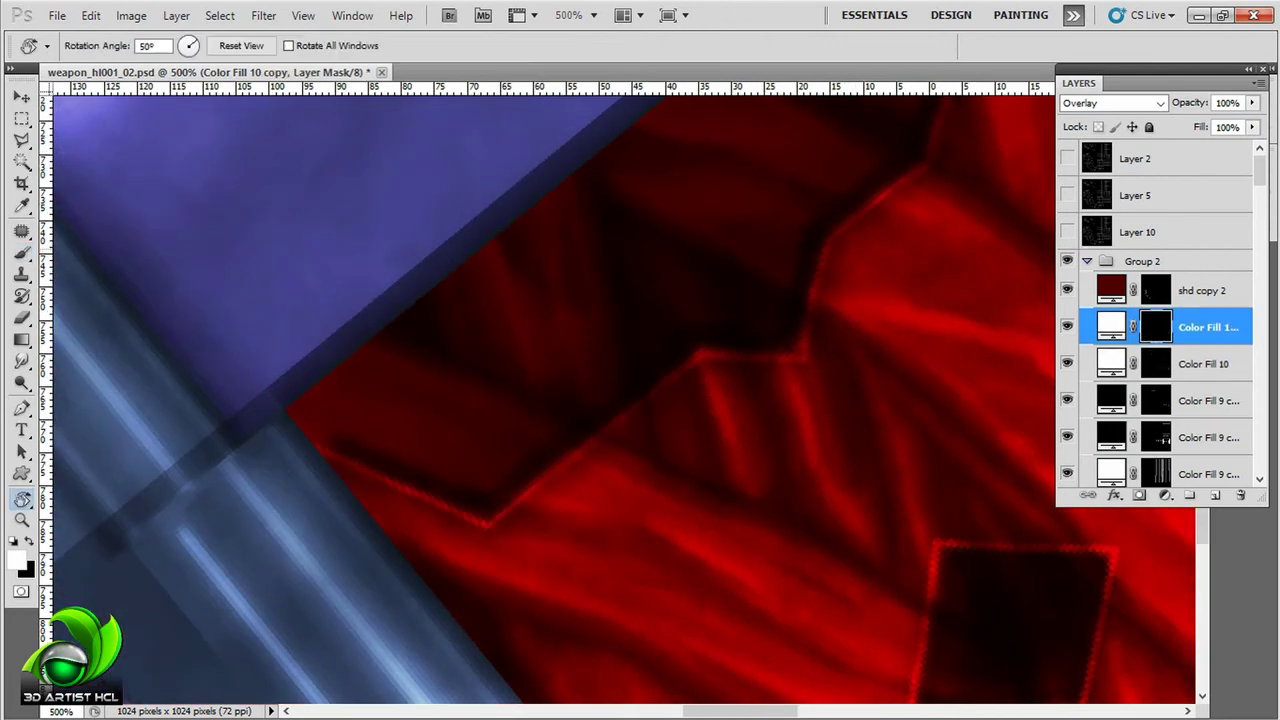
pyautogui.moveTo(48, 336); pyautogui.dragTo(900, 450)
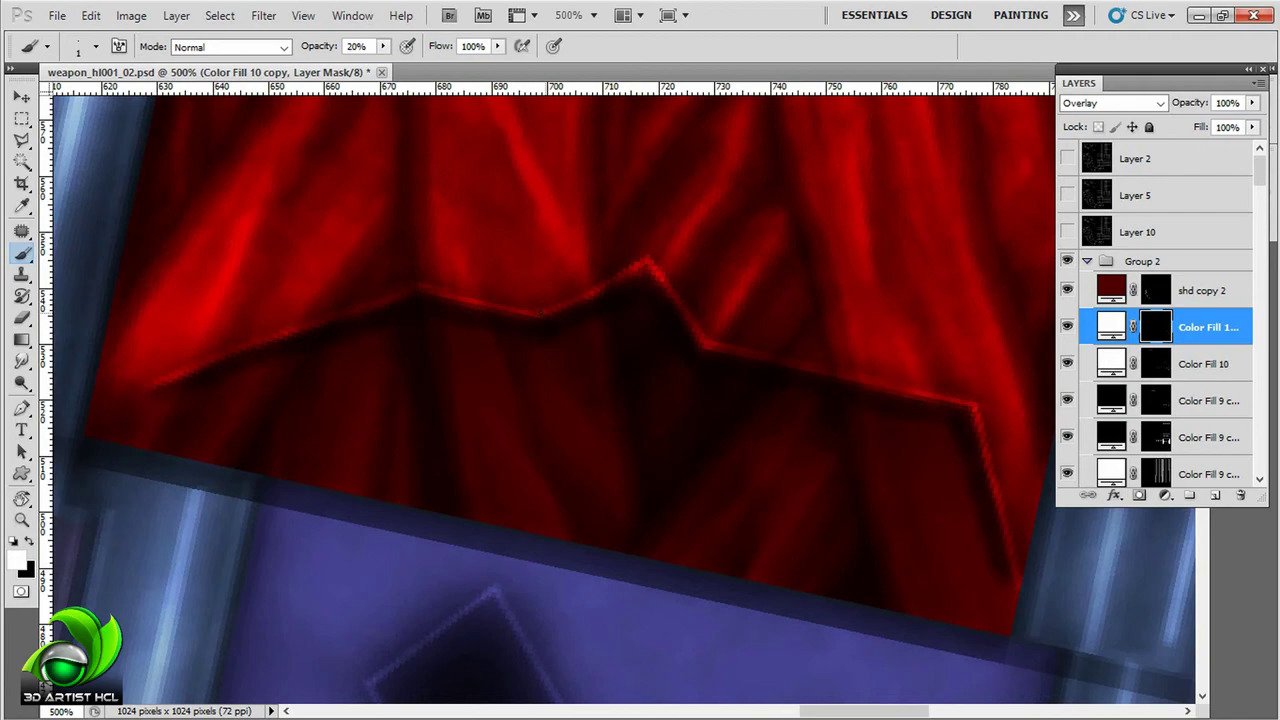
pyautogui.press('r')
pyautogui.moveTo(560, 250); pyautogui.dragTo(480, 180)
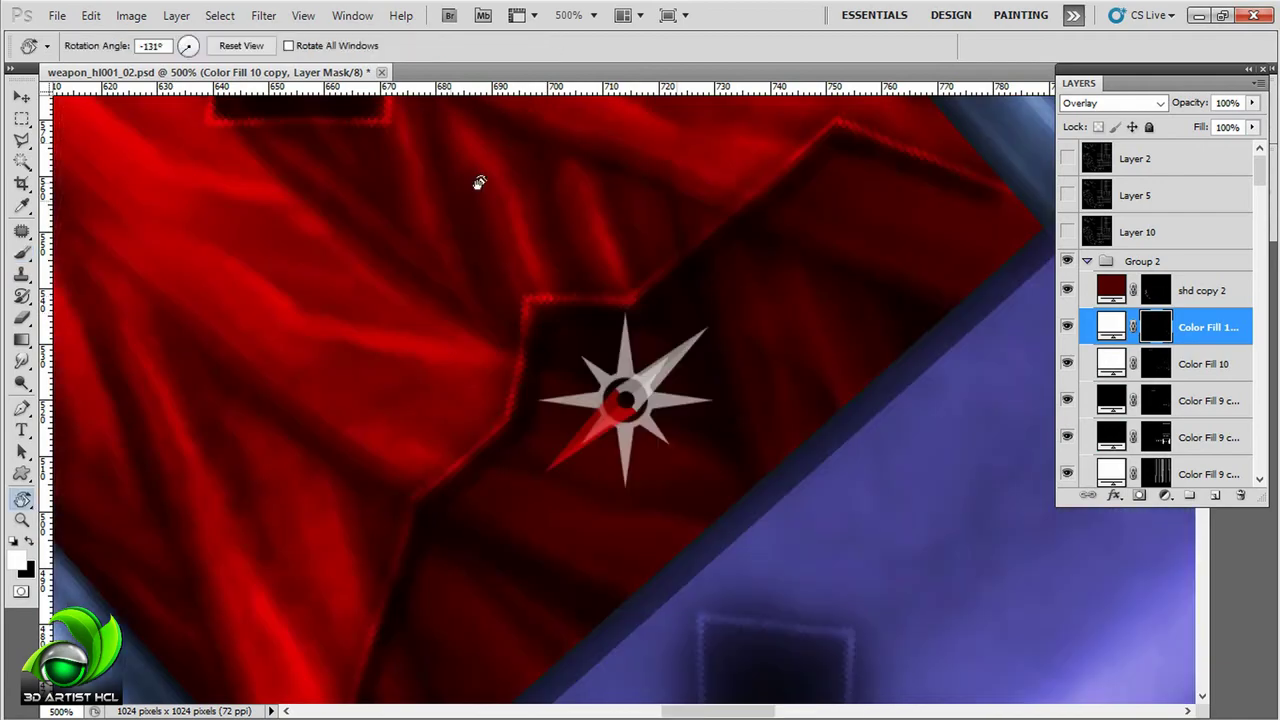
pyautogui.press('r')
pyautogui.moveTo(620, 400); pyautogui.dragTo(560, 300)
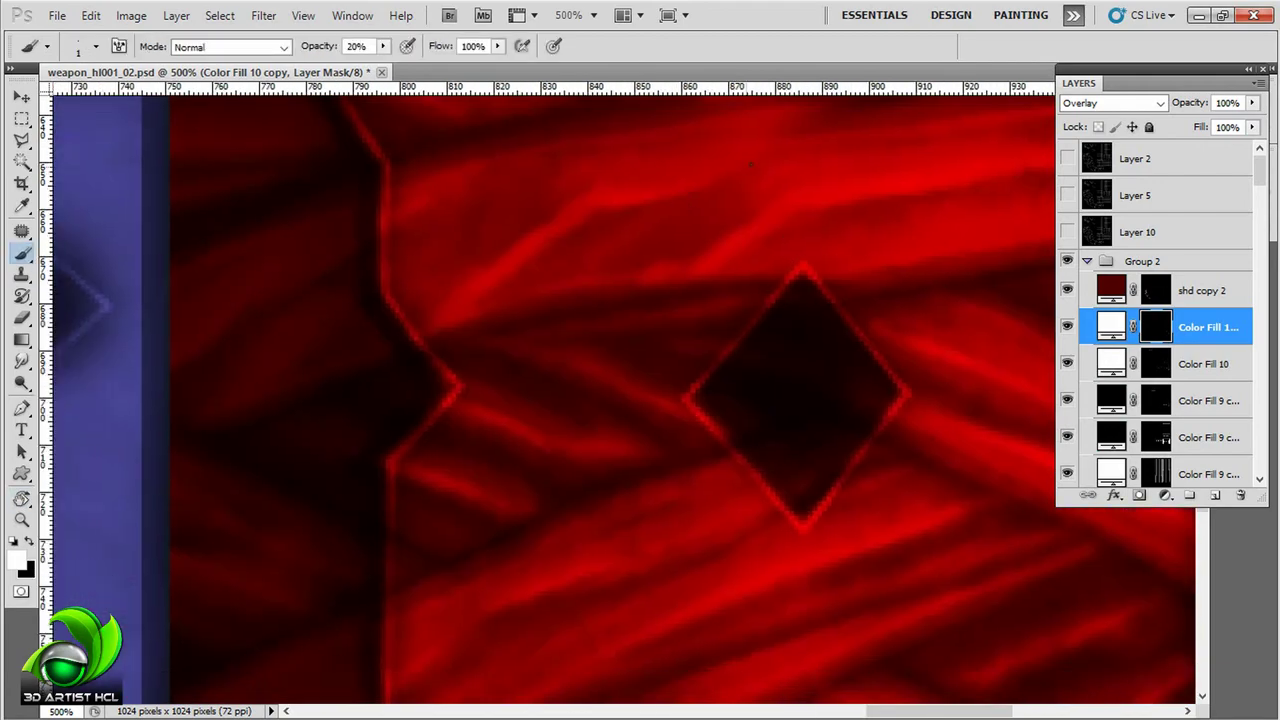
# Step: Zoom out to 200%, pan across the texture, return to 400%, and select Color Fill 9 copy 7
pyautogui.hotkey('ctrl', '-')
pyautogui.hotkey('ctrl', '-')
pyautogui.hotkey('ctrl', '-')
pyautogui.moveTo(690, 264)
pyautogui.mouseDown()
pyautogui.moveTo(696, 204)
pyautogui.moveTo(626, 560)
pyautogui.mouseUp()
pyautogui.hotkey('ctrl', '+')
pyautogui.hotkey('alt', ']')
pyautogui.hotkey('ctrl', '+')
pyautogui.hotkey('alt', '[')
pyautogui.hotkey('alt', '[')
pyautogui.hotkey('alt', '[')
pyautogui.moveTo(348, 602)
pyautogui.mouseDown()
pyautogui.moveTo(713, 372)
pyautogui.moveTo(643, 323)
pyautogui.mouseUp()
pyautogui.hotkey('alt', ']')
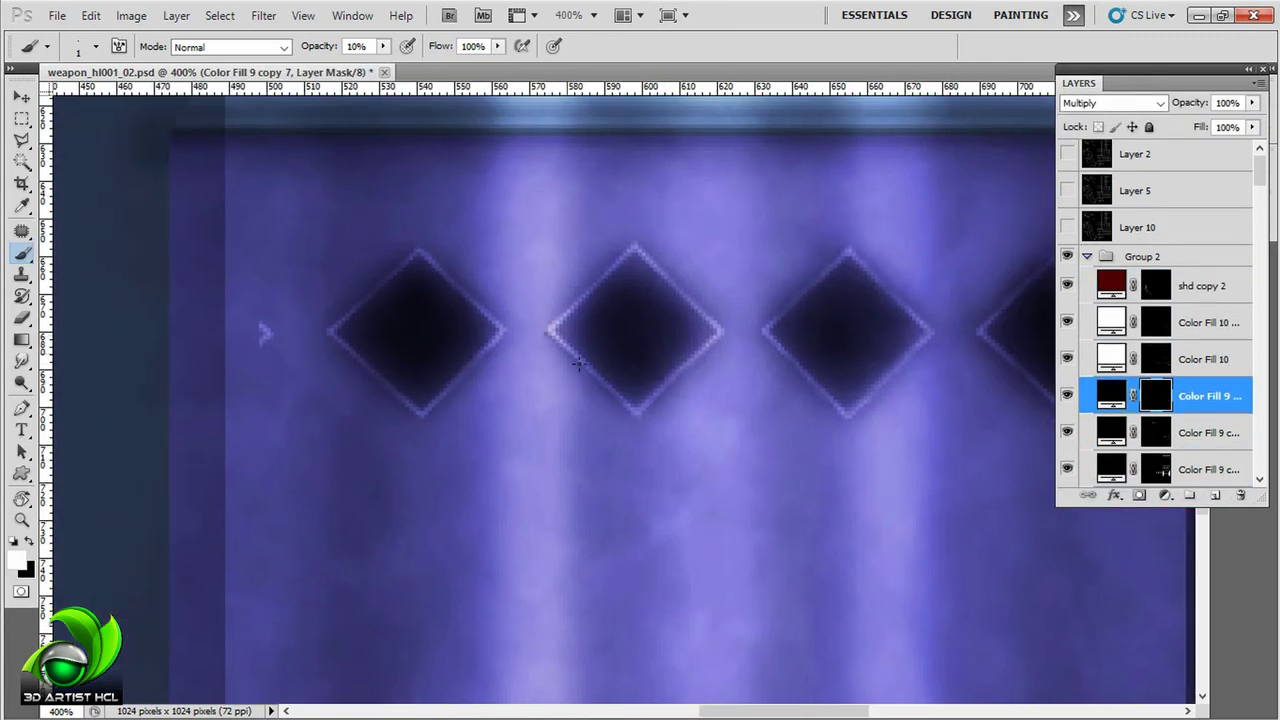
# Step: Pan toward the diamond strip near the purple handle and rotate the view to -67°
pyautogui.moveTo(578, 364); pyautogui.dragTo(514, 368)
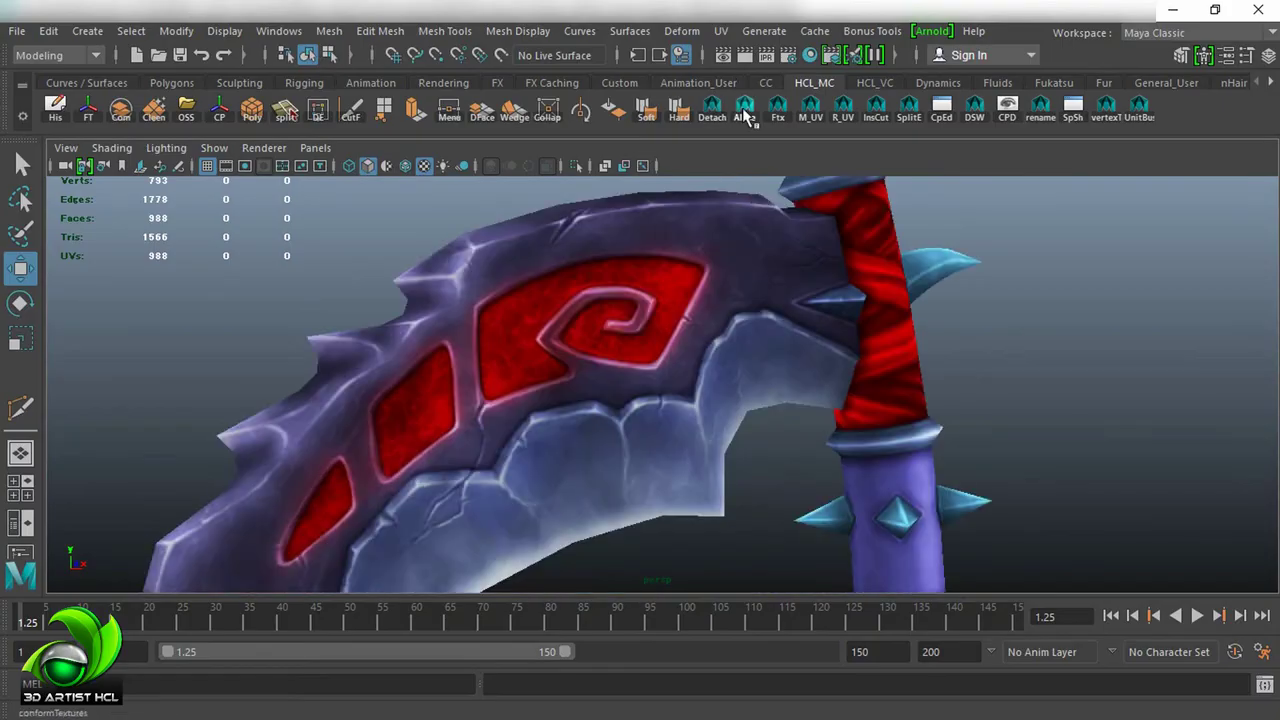
pyautogui.moveTo(745, 333)
pyautogui.mouseDown()
pyautogui.moveTo(851, 366)
pyautogui.moveTo(986, 354)
pyautogui.moveTo(794, 400)
pyautogui.moveTo(803, 332)
pyautogui.moveTo(857, 343)
pyautogui.moveTo(766, 280)
pyautogui.mouseUp()
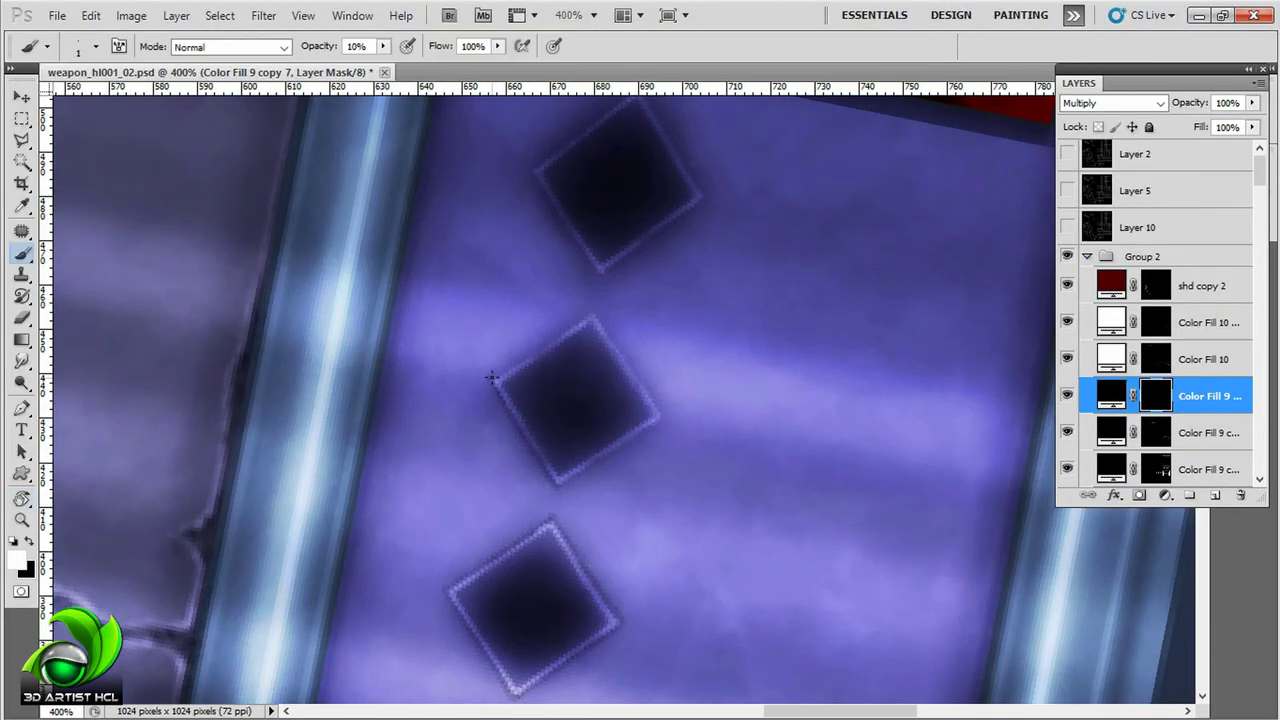
pyautogui.moveTo(562, 330)
pyautogui.mouseDown()
pyautogui.moveTo(672, 357)
pyautogui.moveTo(520, 243)
pyautogui.moveTo(612, 366)
pyautogui.mouseUp()
pyautogui.moveTo(824, 207)
pyautogui.mouseDown()
pyautogui.moveTo(800, 240)
pyautogui.moveTo(726, 284)
pyautogui.mouseUp()
# Step: Alternate between the brush and Rotate View tools, turning the view to about 11°
pyautogui.press('b')
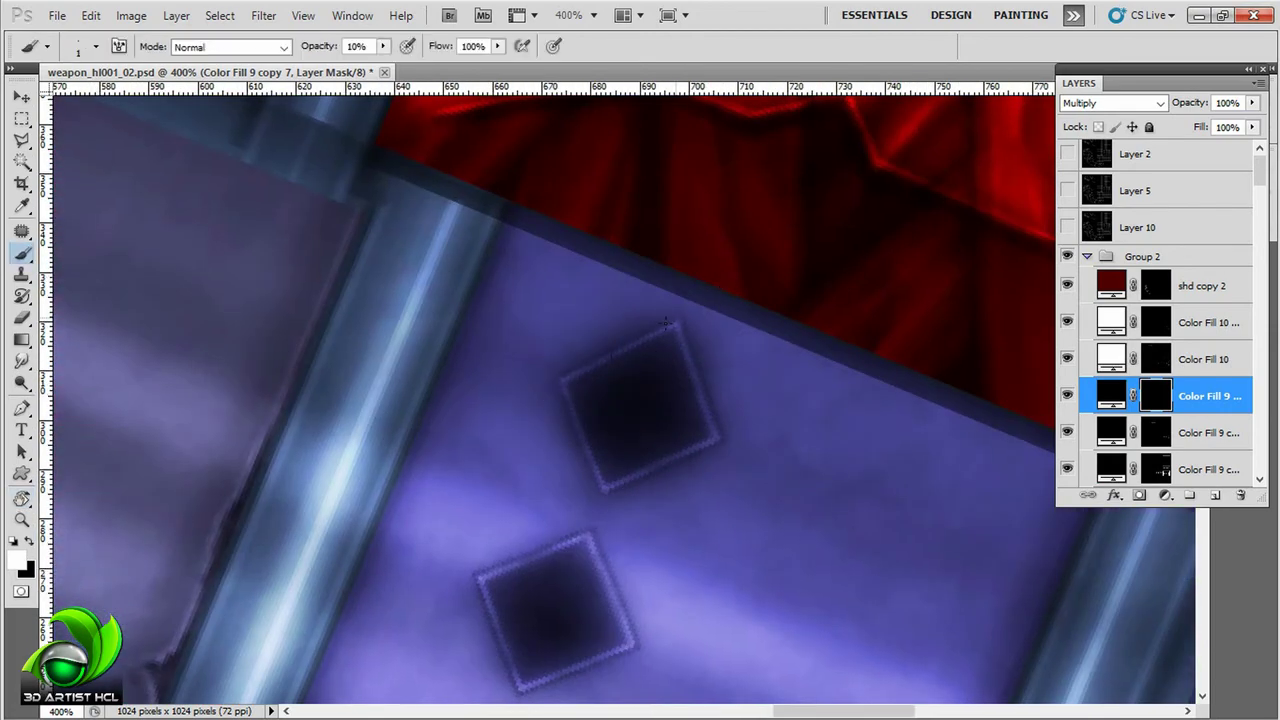
pyautogui.press('r')
pyautogui.moveTo(700, 380)
pyautogui.mouseDown()
pyautogui.moveTo(800, 320)
pyautogui.moveTo(768, 222)
pyautogui.moveTo(571, 214)
pyautogui.moveTo(729, 149)
pyautogui.moveTo(529, 351)
pyautogui.mouseUp()
pyautogui.press('b')
pyautogui.press('r')
pyautogui.press('b')
pyautogui.press('r')
pyautogui.moveTo(609, 313)
pyautogui.mouseDown()
pyautogui.moveTo(654, 154)
pyautogui.moveTo(507, 312)
pyautogui.mouseUp()
pyautogui.press('b')
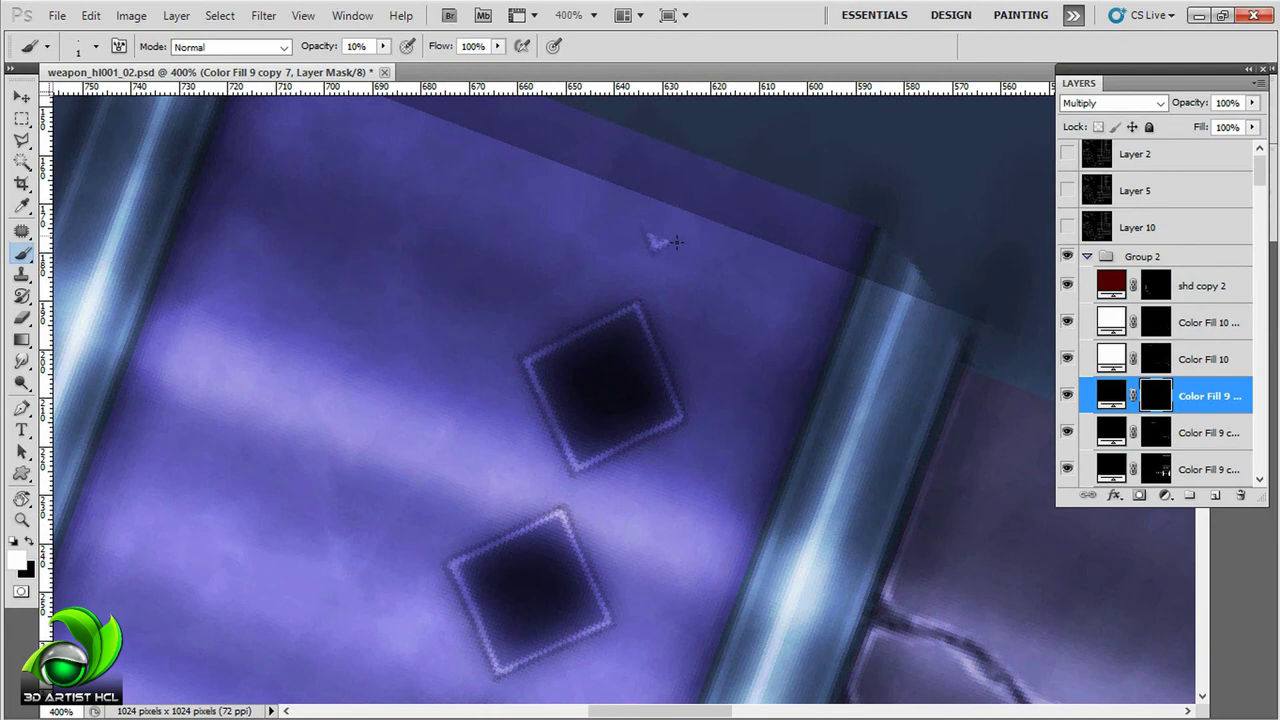
# Step: Pan to the two diamonds beside the red area and rotate them into a tilted row
pyautogui.moveTo(676, 241)
pyautogui.mouseDown()
pyautogui.moveTo(651, 234)
pyautogui.moveTo(463, 380)
pyautogui.moveTo(731, 143)
pyautogui.moveTo(512, 387)
pyautogui.moveTo(469, 345)
pyautogui.mouseUp()
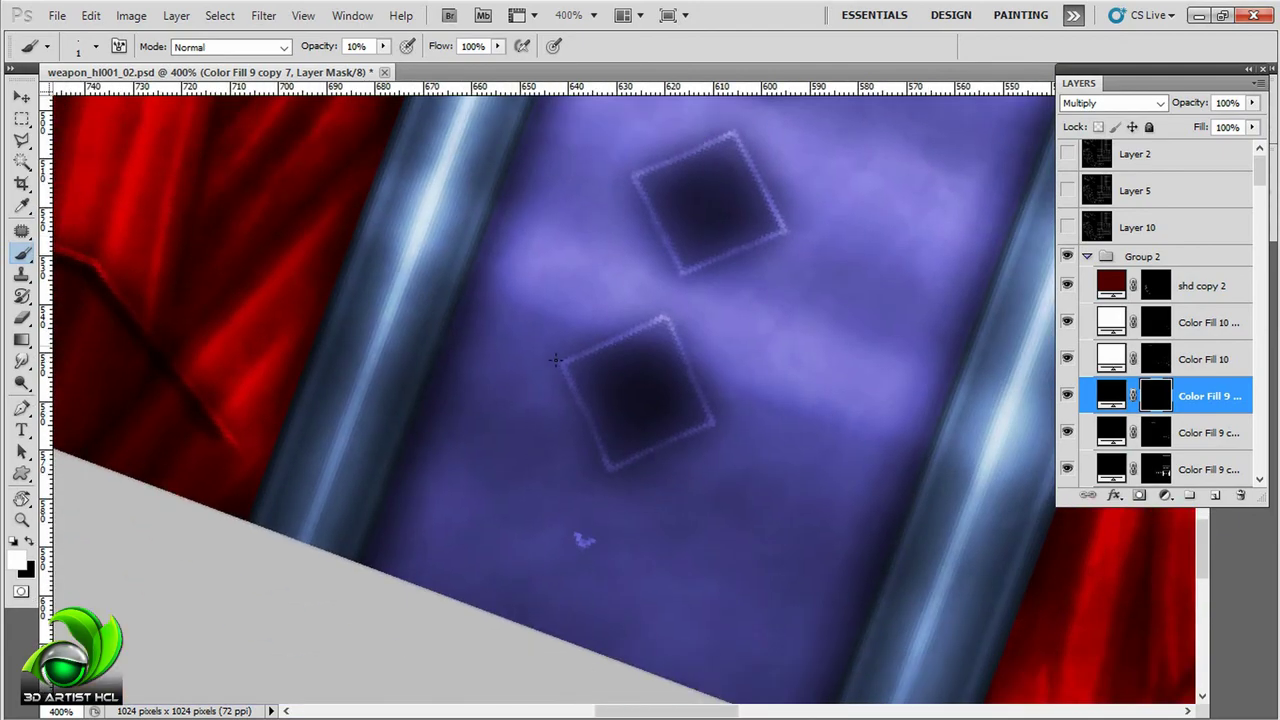
pyautogui.moveTo(647, 318)
pyautogui.mouseDown()
pyautogui.moveTo(551, 343)
pyautogui.moveTo(580, 249)
pyautogui.moveTo(567, 362)
pyautogui.moveTo(548, 393)
pyautogui.mouseUp()
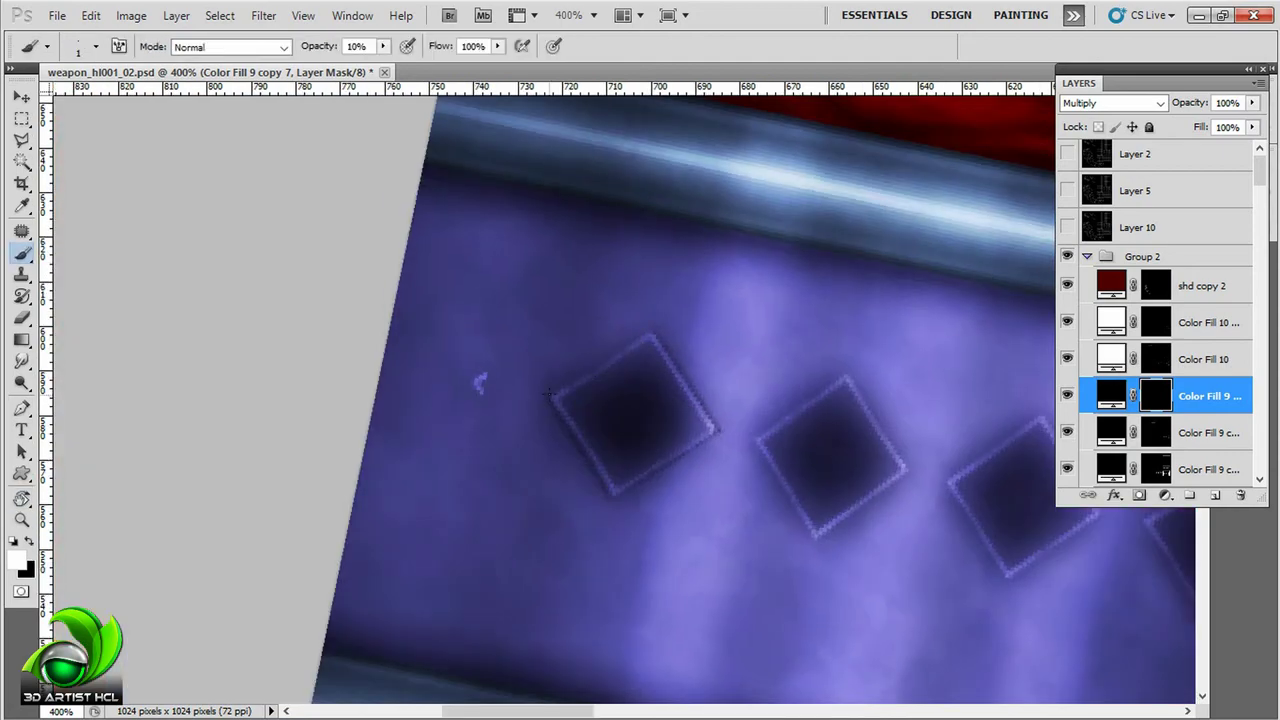
pyautogui.moveTo(638, 340); pyautogui.dragTo(568, 352)
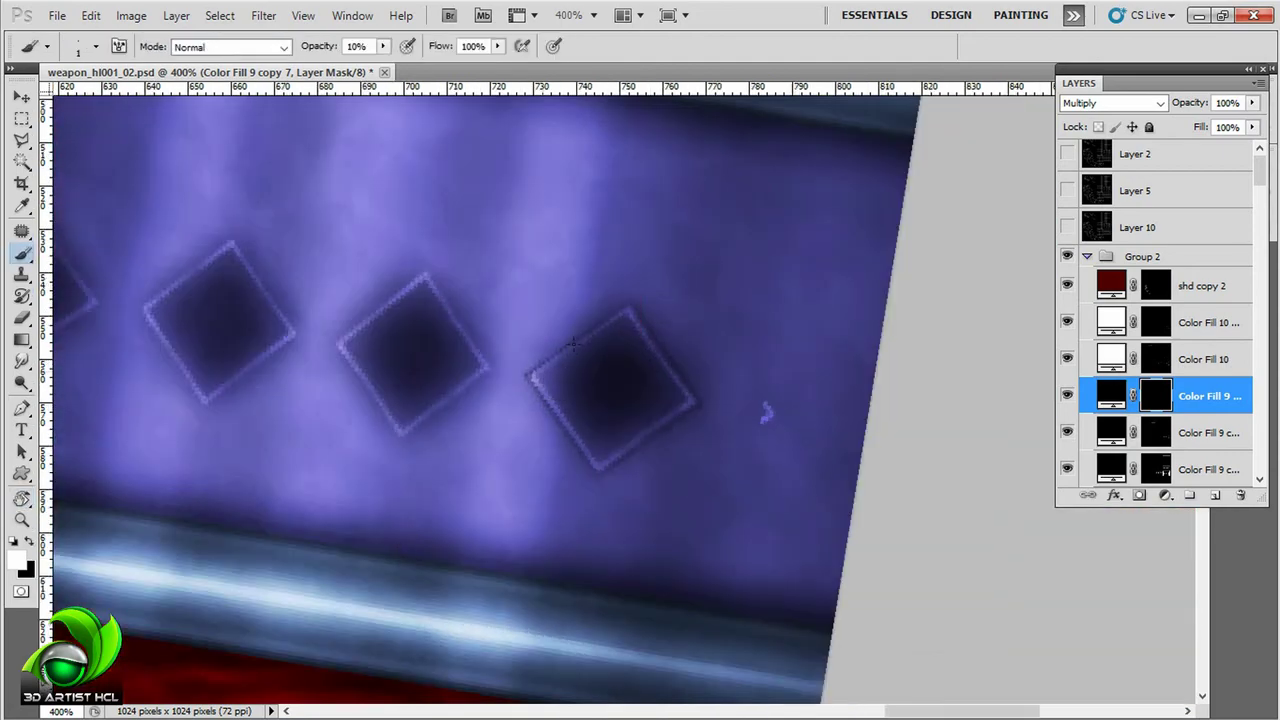
pyautogui.moveTo(514, 214); pyautogui.dragTo(609, 232)
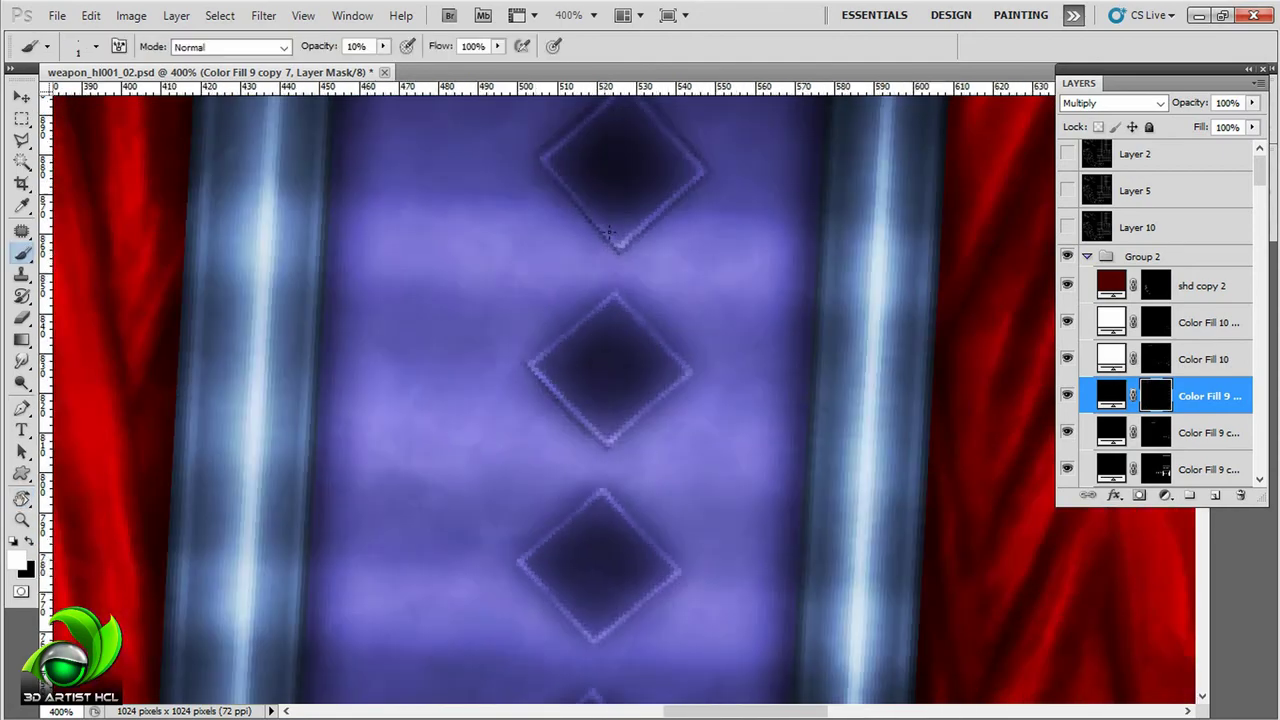
pyautogui.moveTo(571, 321); pyautogui.dragTo(515, 393)
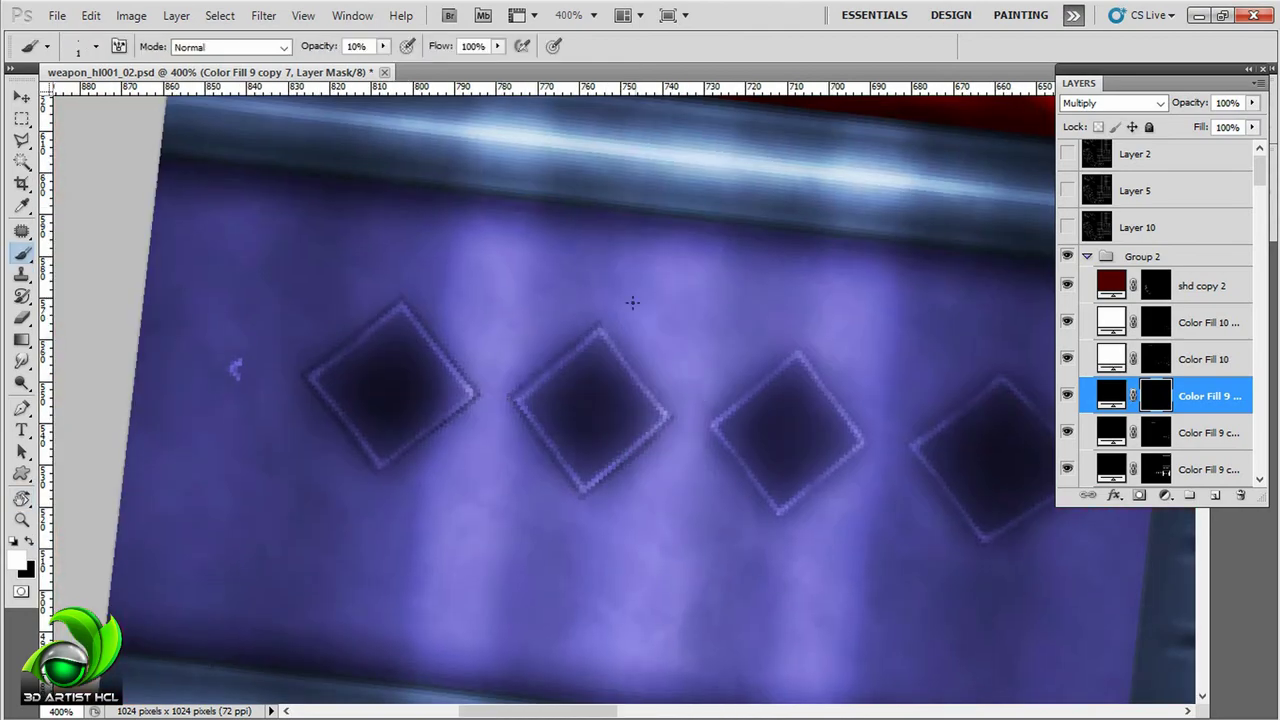
pyautogui.moveTo(632, 302)
pyautogui.mouseDown()
pyautogui.moveTo(589, 388)
pyautogui.moveTo(510, 324)
pyautogui.mouseUp()
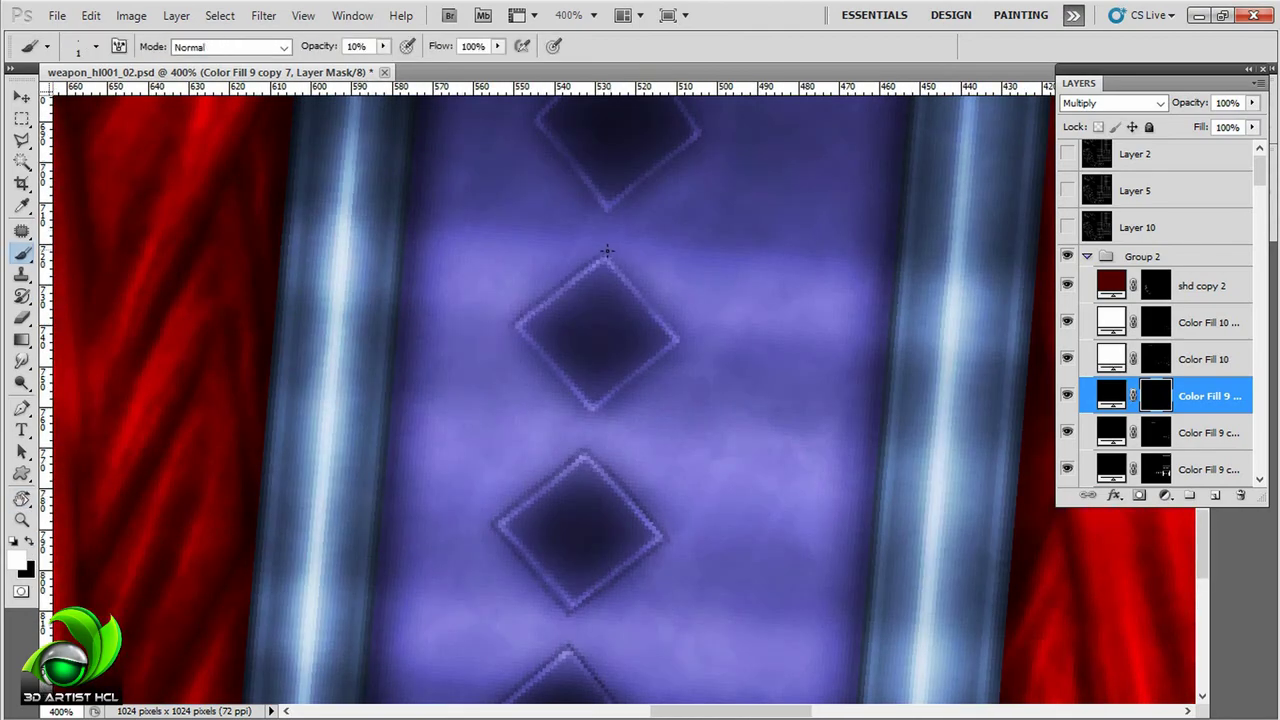
pyautogui.moveTo(606, 250); pyautogui.dragTo(487, 398)
# Step: Show the canvas full-screen and rotate the view so the diamond strip runs vertically
pyautogui.press('f')
pyautogui.press('f')
pyautogui.moveTo(703, 251); pyautogui.dragTo(496, 313)
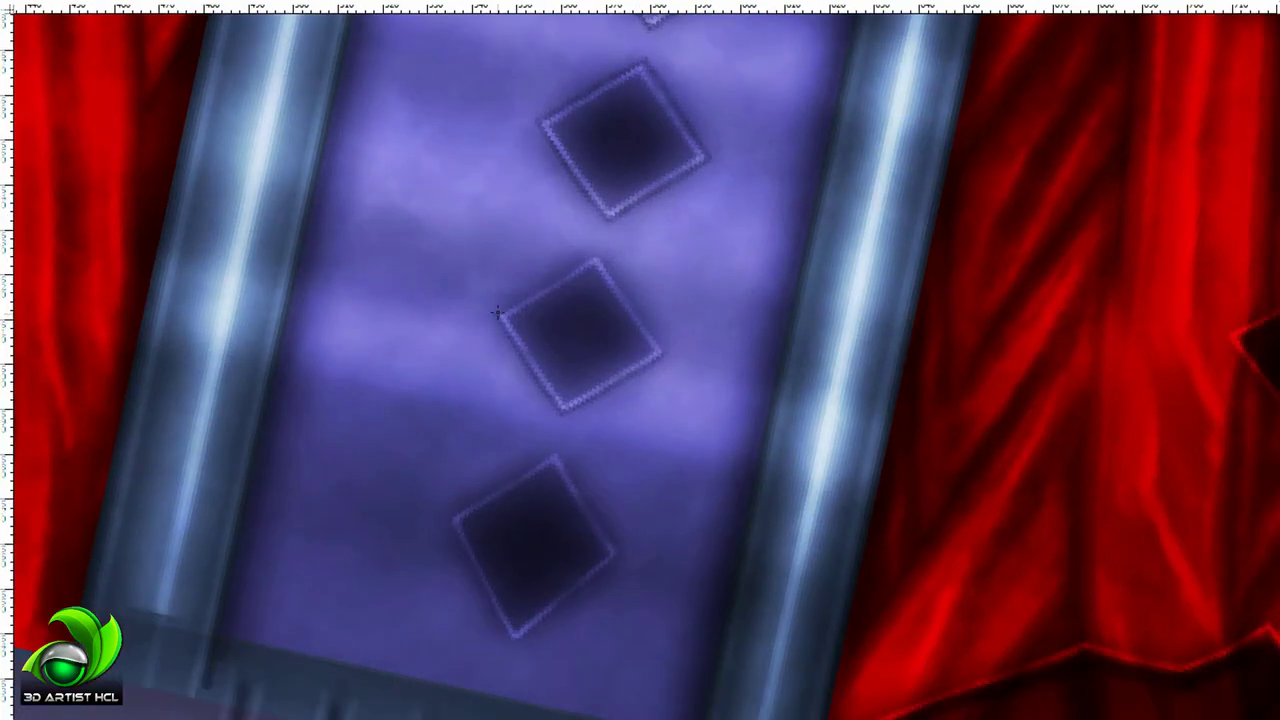
pyautogui.moveTo(595, 257)
pyautogui.mouseDown()
pyautogui.moveTo(746, 240)
pyautogui.moveTo(688, 200)
pyautogui.mouseUp()
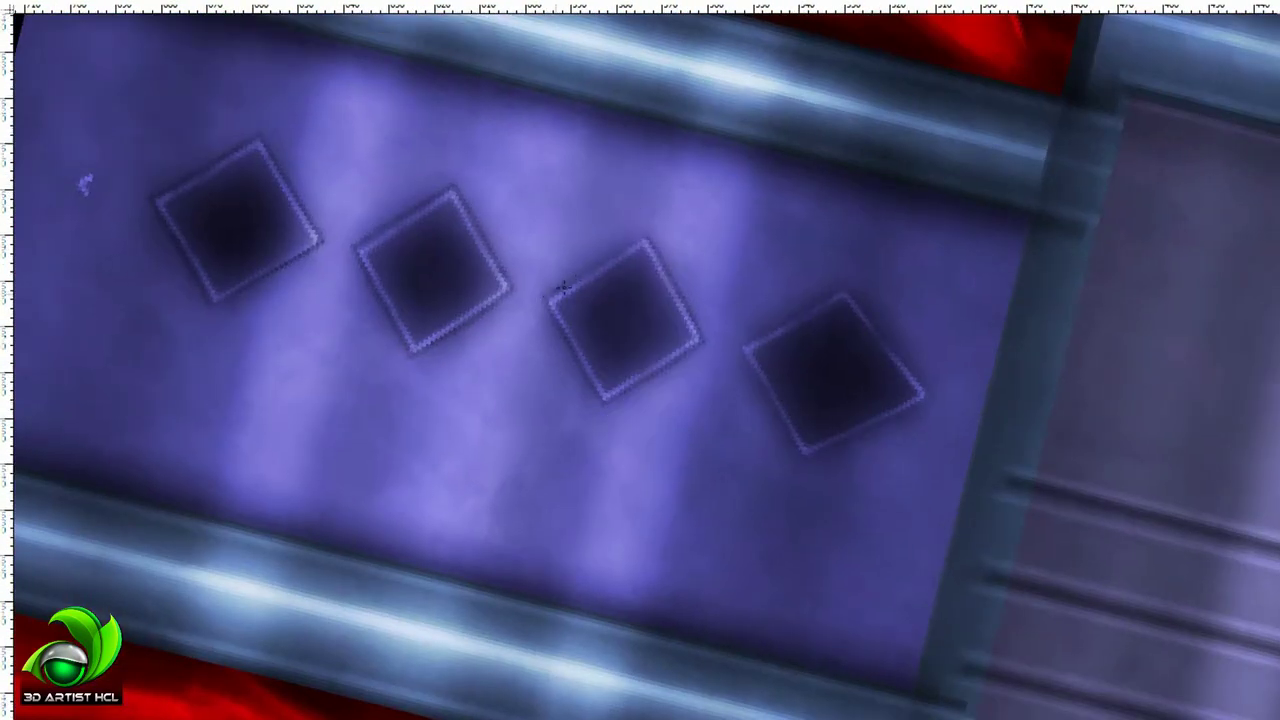
pyautogui.moveTo(563, 287)
pyautogui.mouseDown()
pyautogui.moveTo(757, 200)
pyautogui.moveTo(568, 294)
pyautogui.moveTo(503, 171)
pyautogui.moveTo(594, 410)
pyautogui.mouseUp()
pyautogui.moveTo(663, 355); pyautogui.dragTo(642, 338)
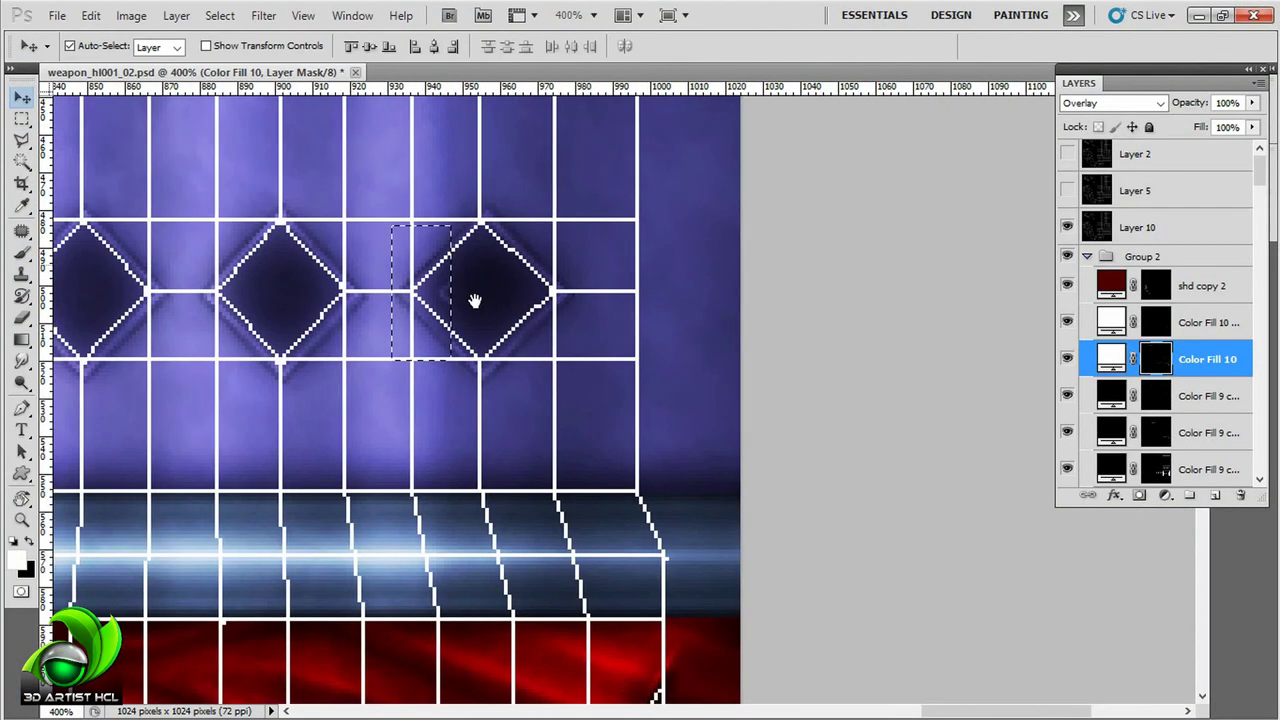
# Step: Flip the half-diamond selection with Free Transform and move the marquee onto the next diamond
pyautogui.hotkey('ctrl', 't')
pyautogui.rightClick(455, 308)
pyautogui.click(448, 322)
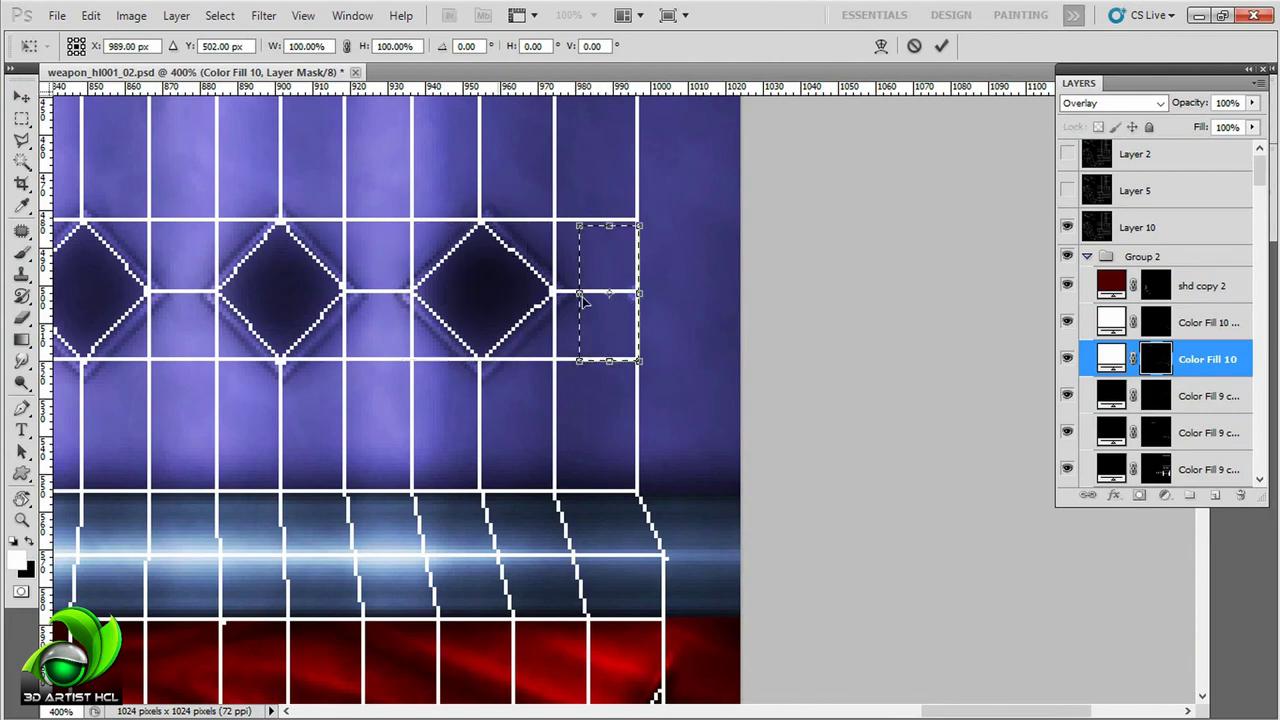
pyautogui.press('Return')
pyautogui.hotkey('ctrl', '+')
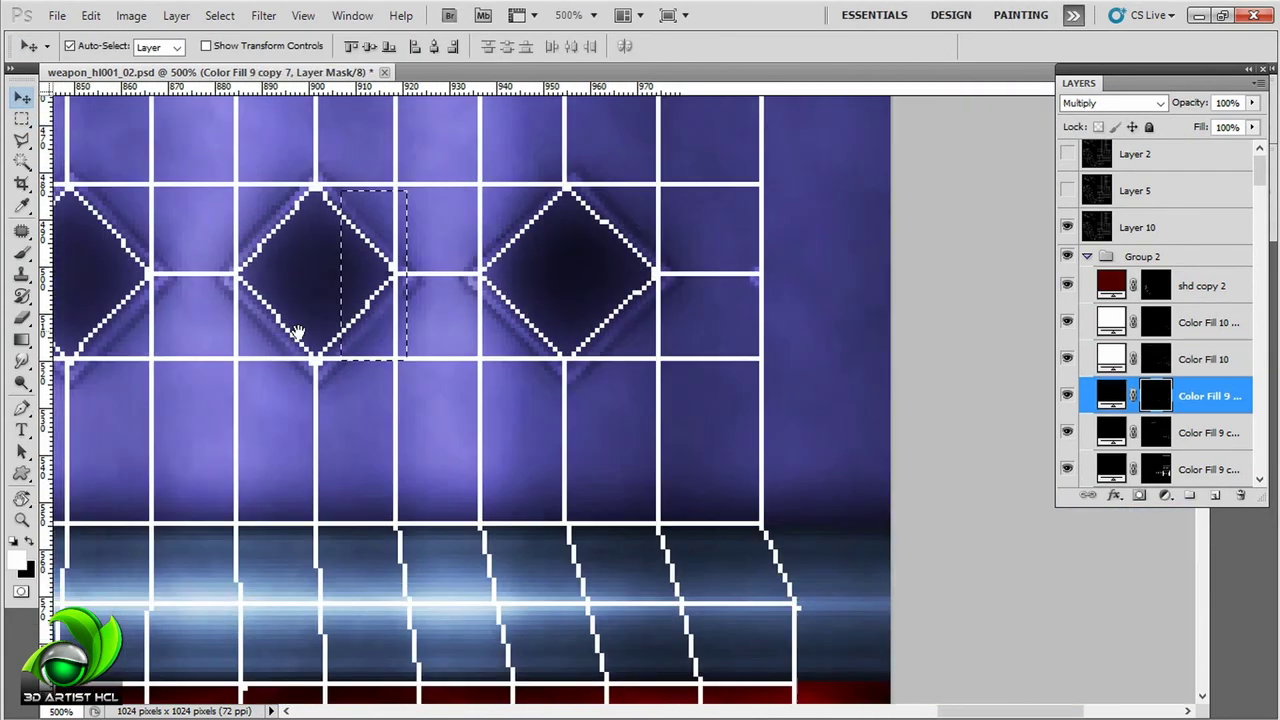
pyautogui.moveTo(297, 332); pyautogui.dragTo(563, 303)
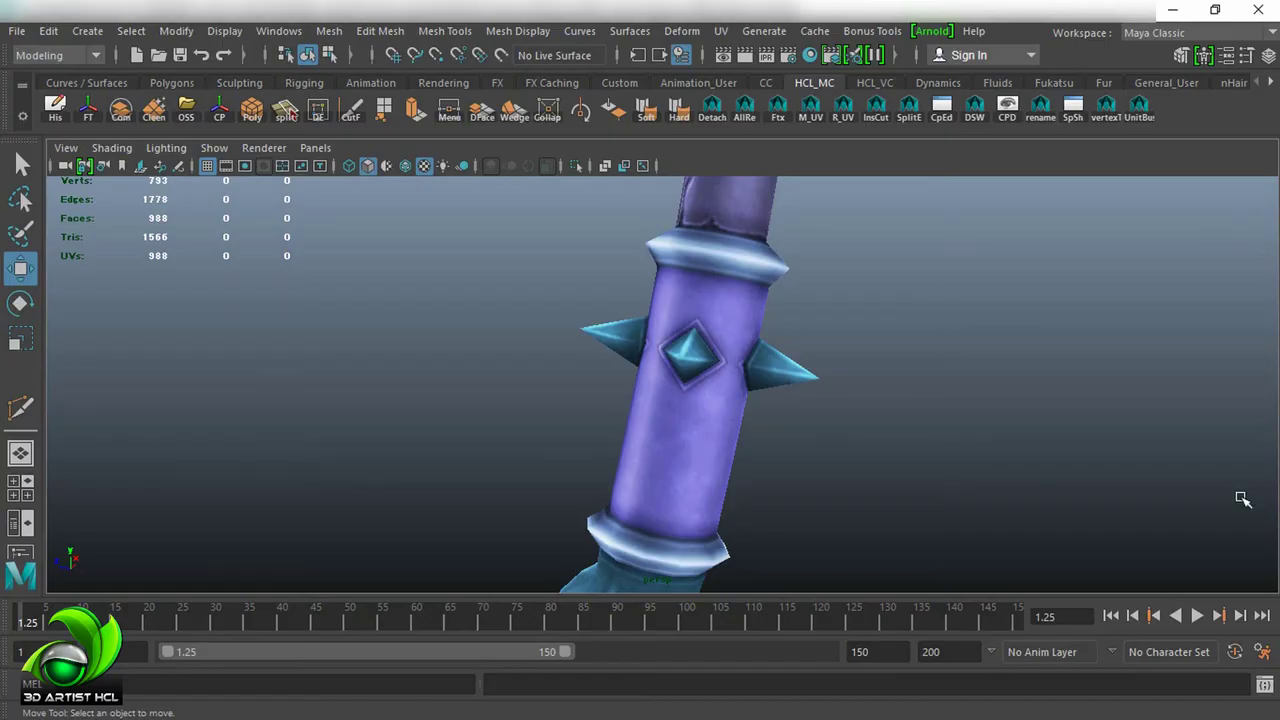
# Step: Hide the UV wireframe and paint a 30%-opacity dark shadow band across the V-piece's top
pyautogui.moveTo(1243, 499)
pyautogui.mouseDown()
pyautogui.moveTo(808, 237)
pyautogui.moveTo(406, 471)
pyautogui.moveTo(745, 398)
pyautogui.moveTo(766, 351)
pyautogui.moveTo(909, 349)
pyautogui.moveTo(777, 315)
pyautogui.moveTo(743, 397)
pyautogui.moveTo(715, 420)
pyautogui.mouseUp()
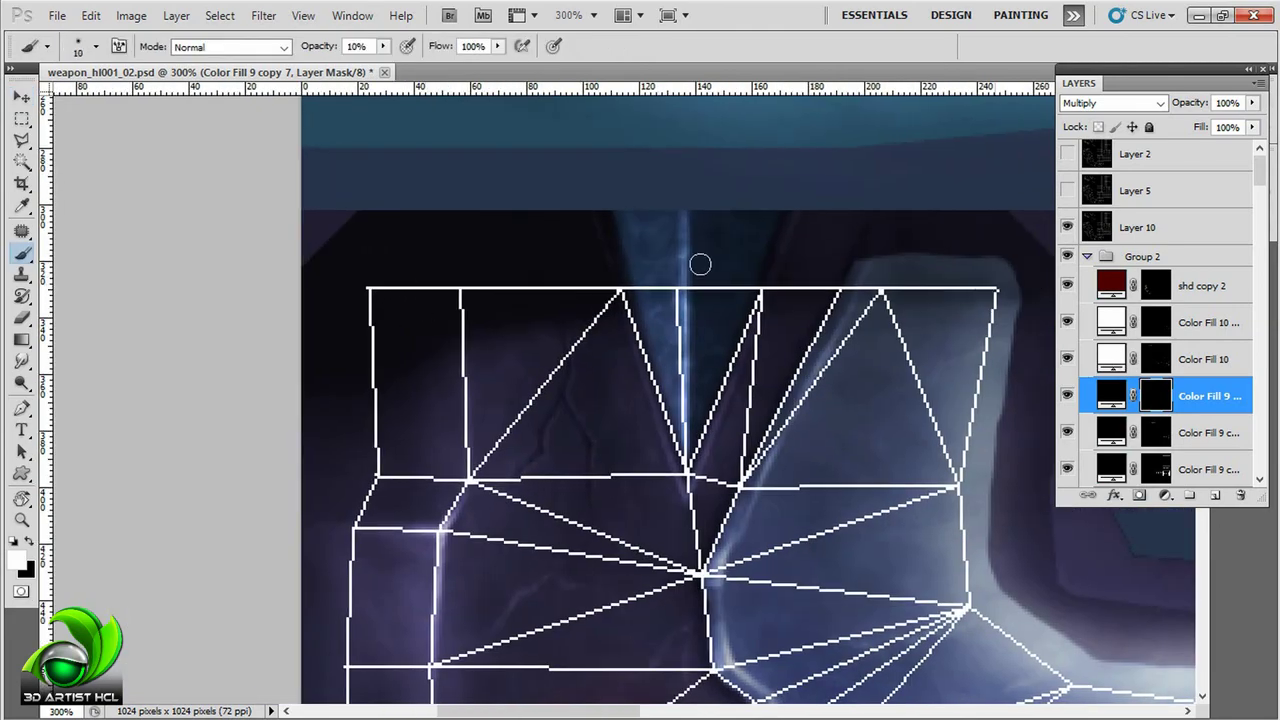
pyautogui.press('3')
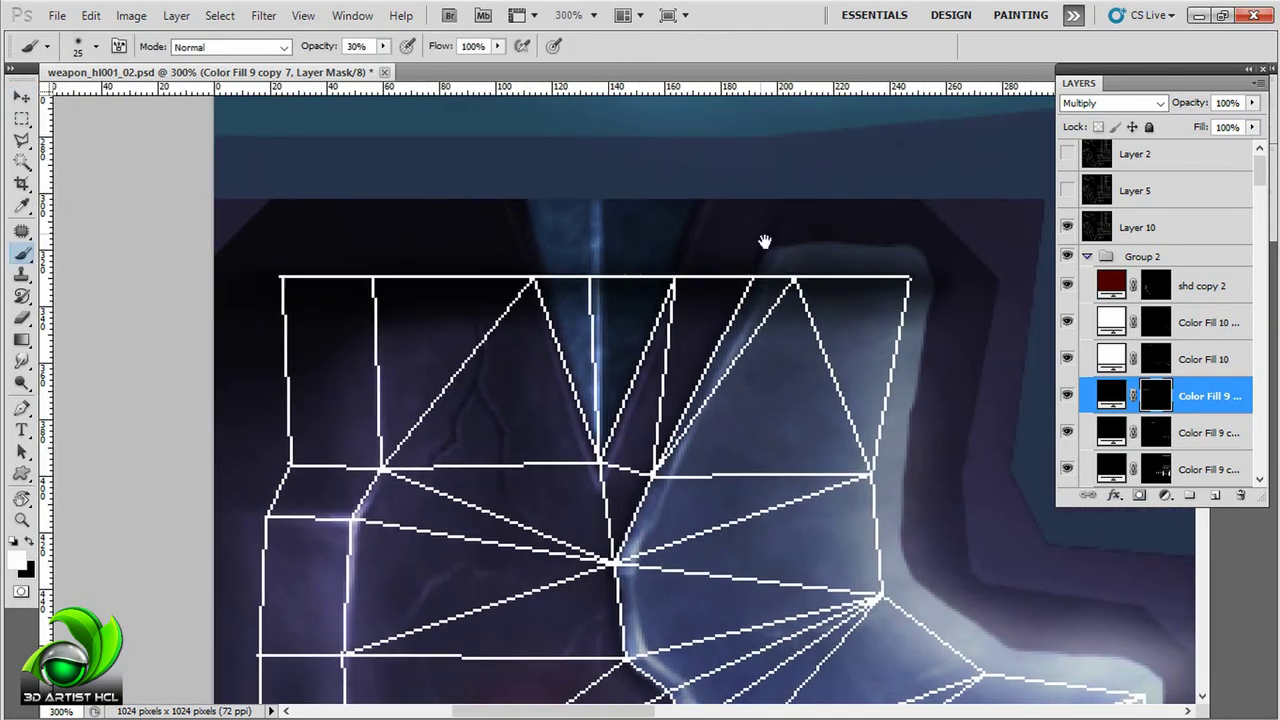
pyautogui.scroll(-1, 790, 225)
pyautogui.click(1067, 227)
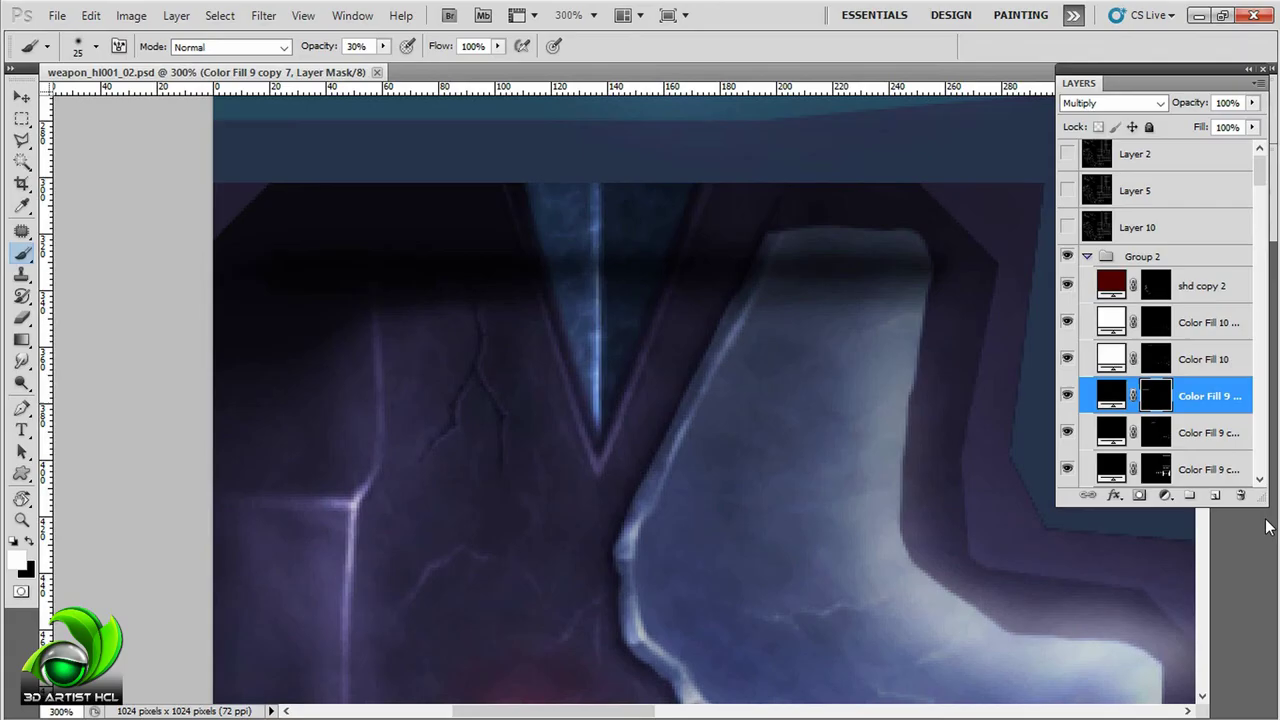
pyautogui.moveTo(433, 287); pyautogui.dragTo(733, 232)
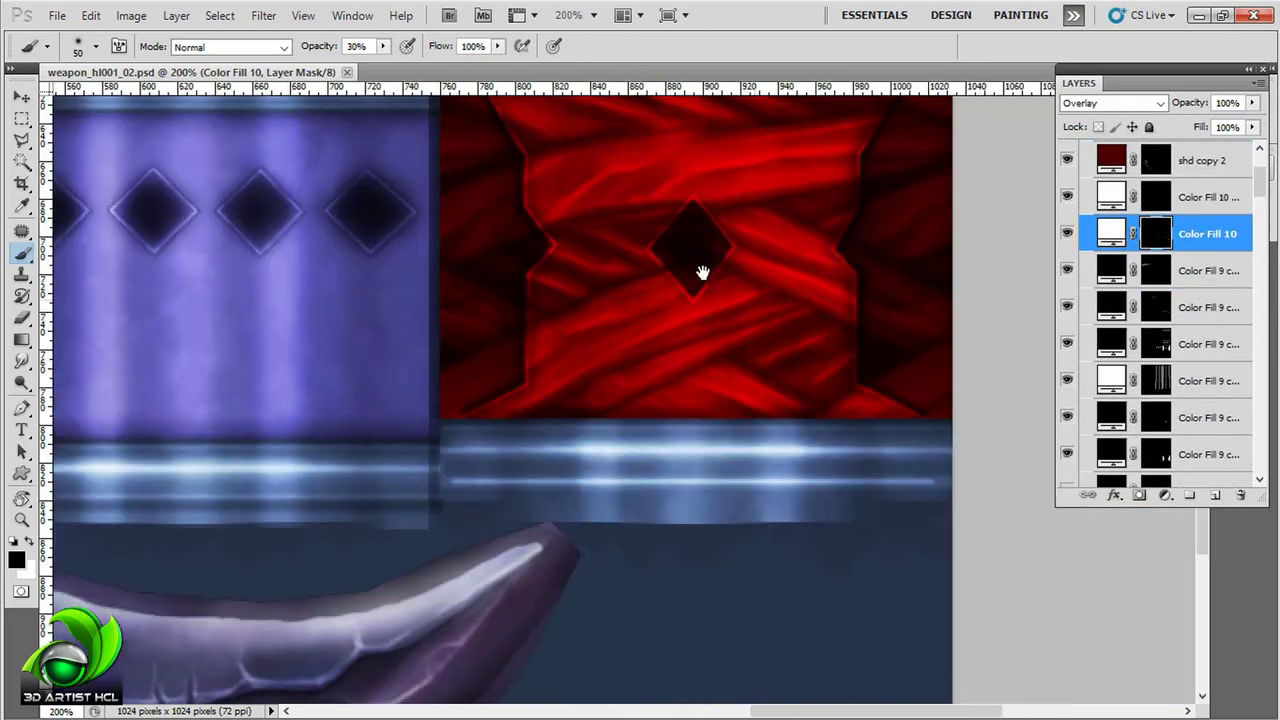
# Step: Duplicate Color Fill 10 and set the copy's blend mode to Color Dodge
pyautogui.hotkey('ctrl', '+')
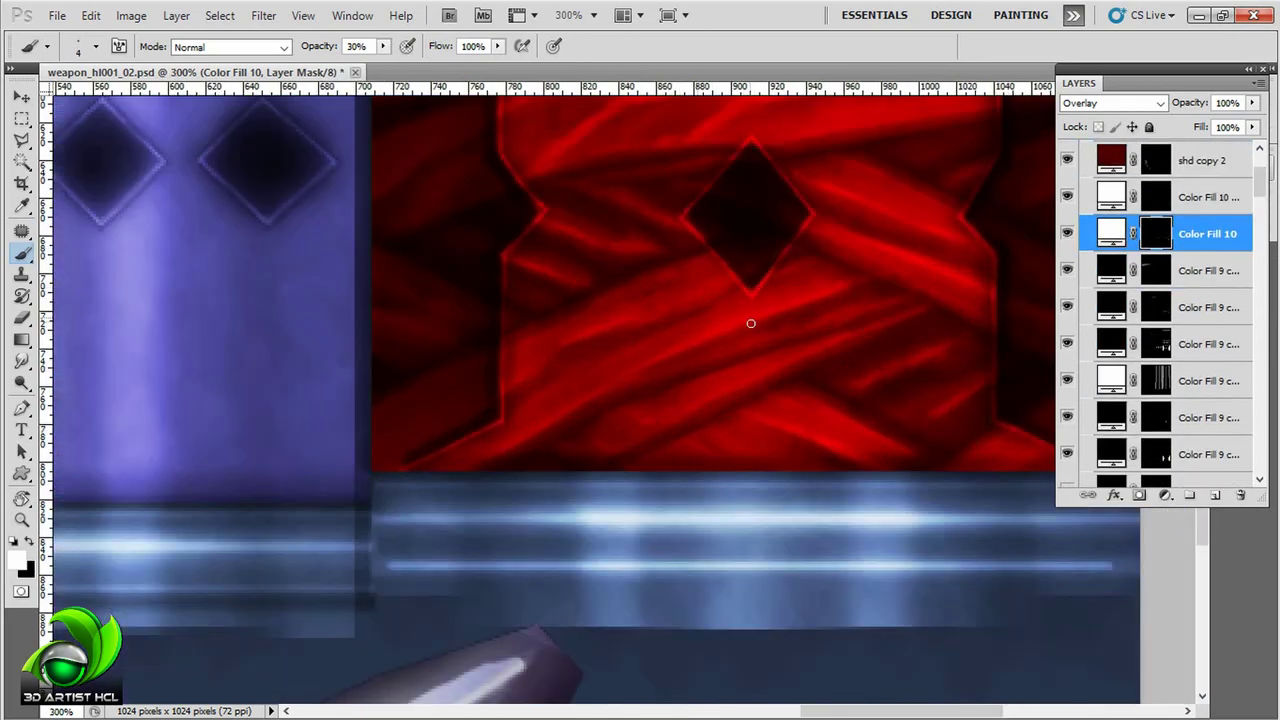
pyautogui.hotkey('ctrl', 'j')
pyautogui.click(1112, 103)
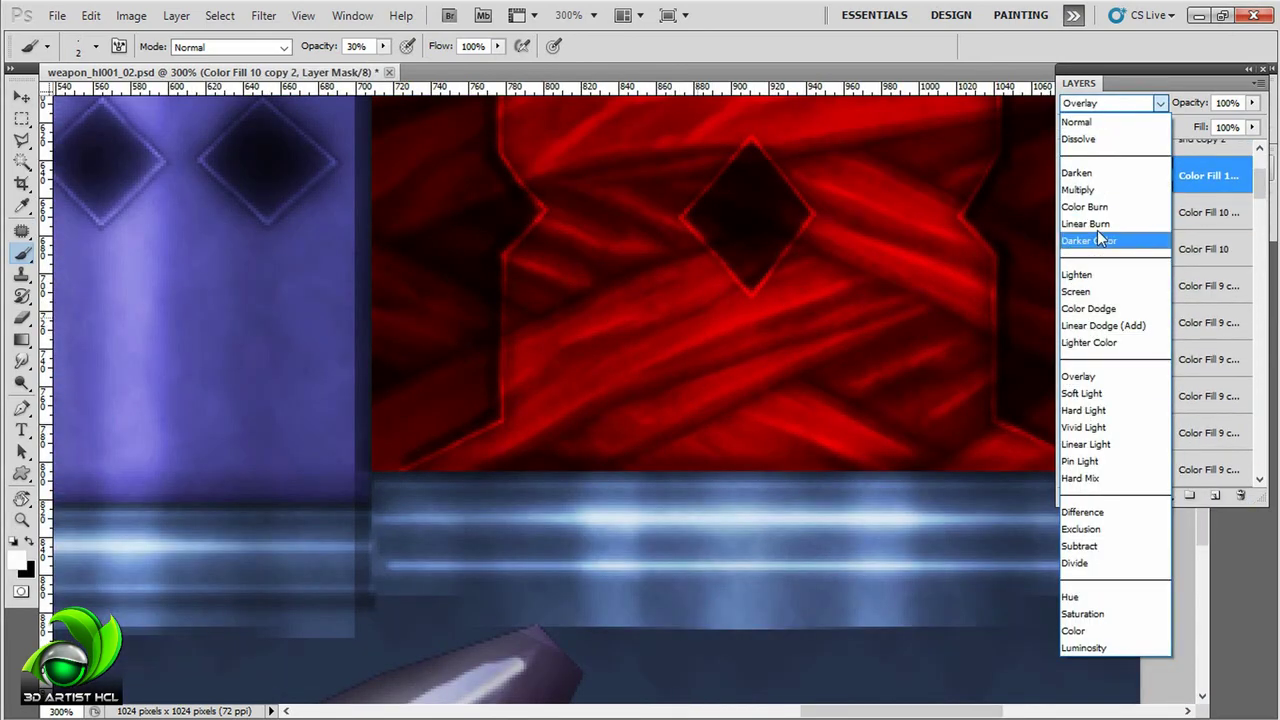
pyautogui.click(1088, 308)
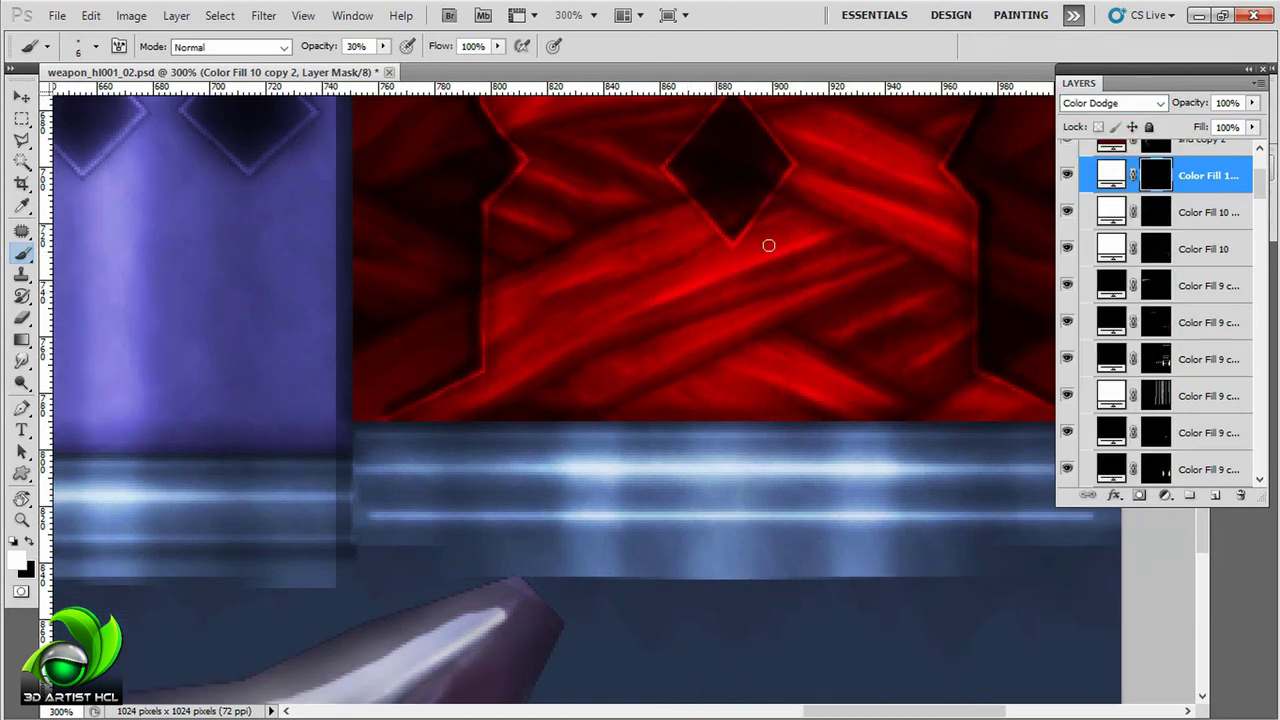
# Step: Swap the brush colours and move the Color Dodge copy above shd copy 2
pyautogui.scroll(-1, 631, 303)
pyautogui.scroll(-3, 650, 240)
pyautogui.hscroll(2, 720, 230)
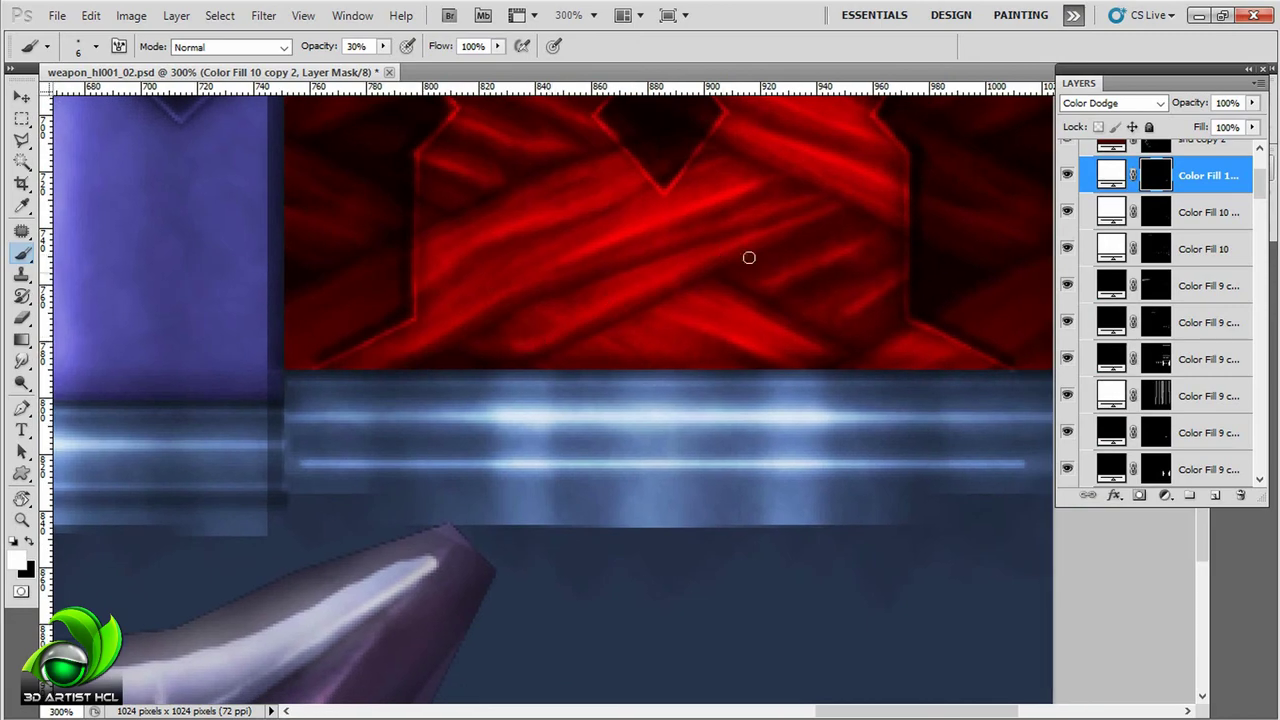
pyautogui.scroll(3, 512, 351)
pyautogui.hscroll(1, 512, 351)
pyautogui.press('x')
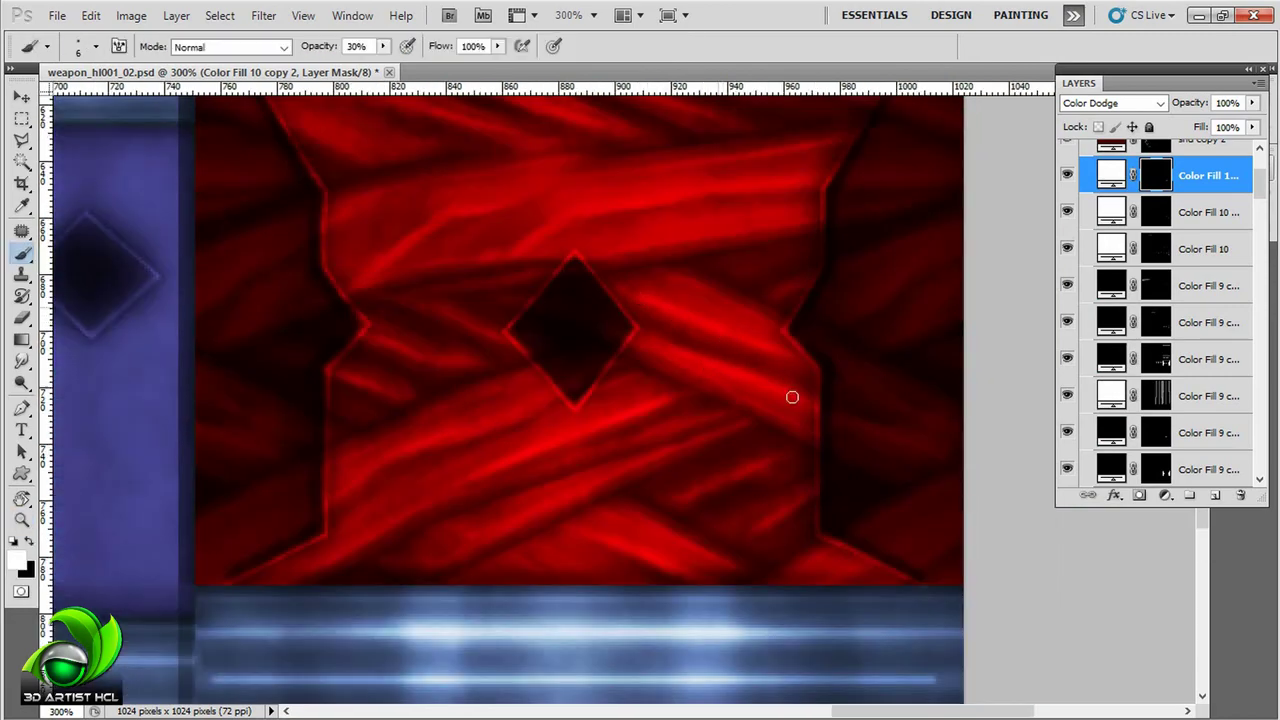
pyautogui.scroll(1, 820, 330)
pyautogui.hscroll(-1, 840, 270)
pyautogui.scroll(3, 730, 285)
pyautogui.scroll(-4, 660, 270)
pyautogui.hscroll(1, 700, 240)
pyautogui.scroll(-2, 750, 230)
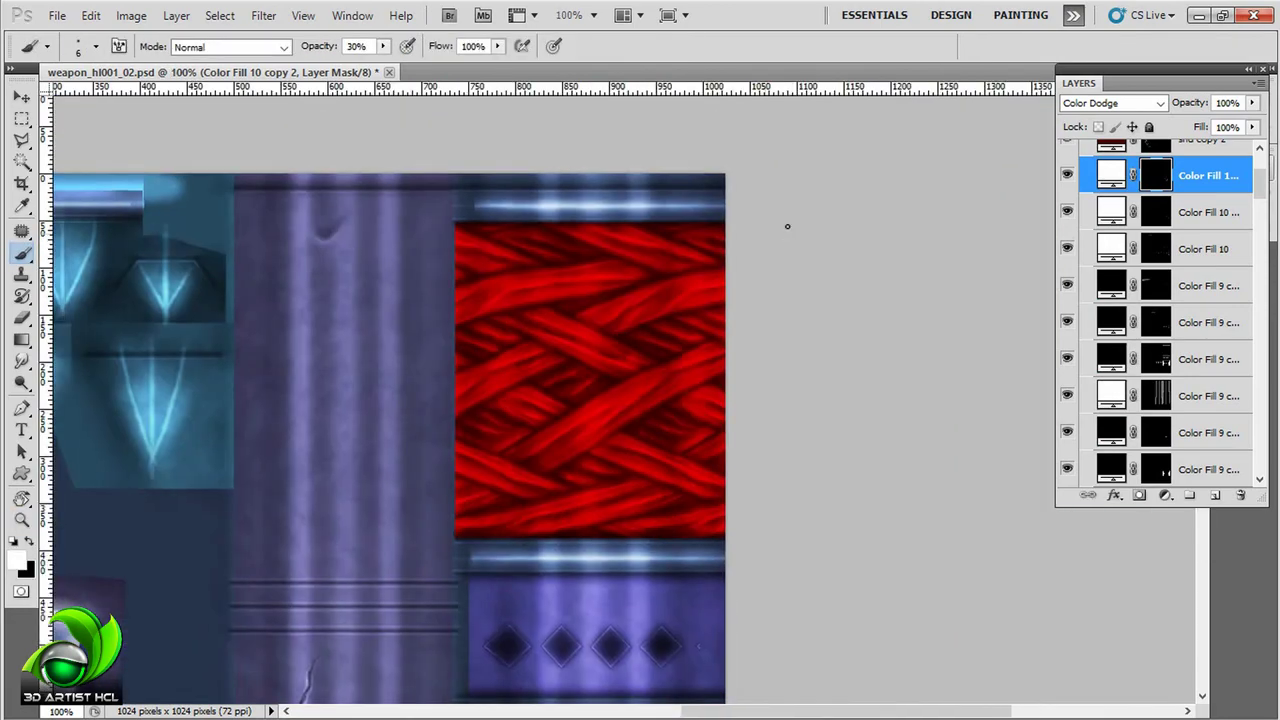
pyautogui.scroll(2, 650, 320)
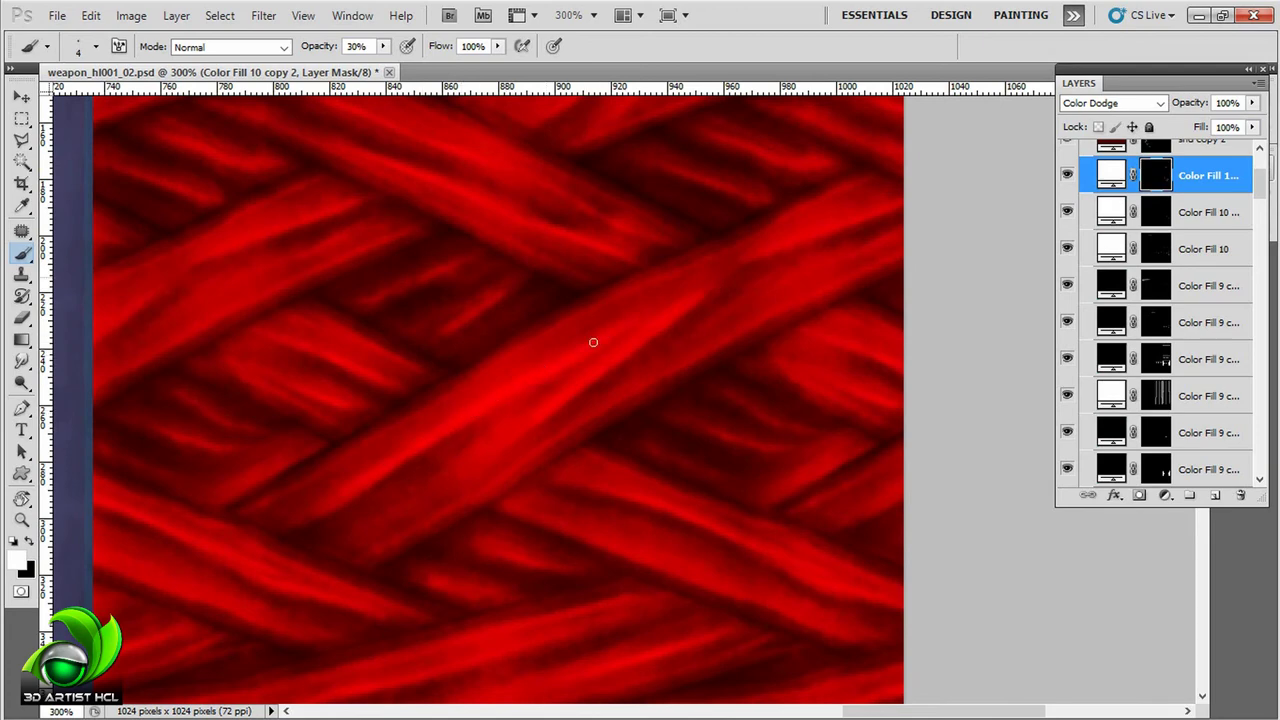
pyautogui.hotkey('ctrl', ']')
# Step: Paint soft highlights onto the red woven wrap through the copy's mask with a slightly larger brush
pyautogui.hscroll(1, 650, 300)
pyautogui.scroll(-1, 800, 300)
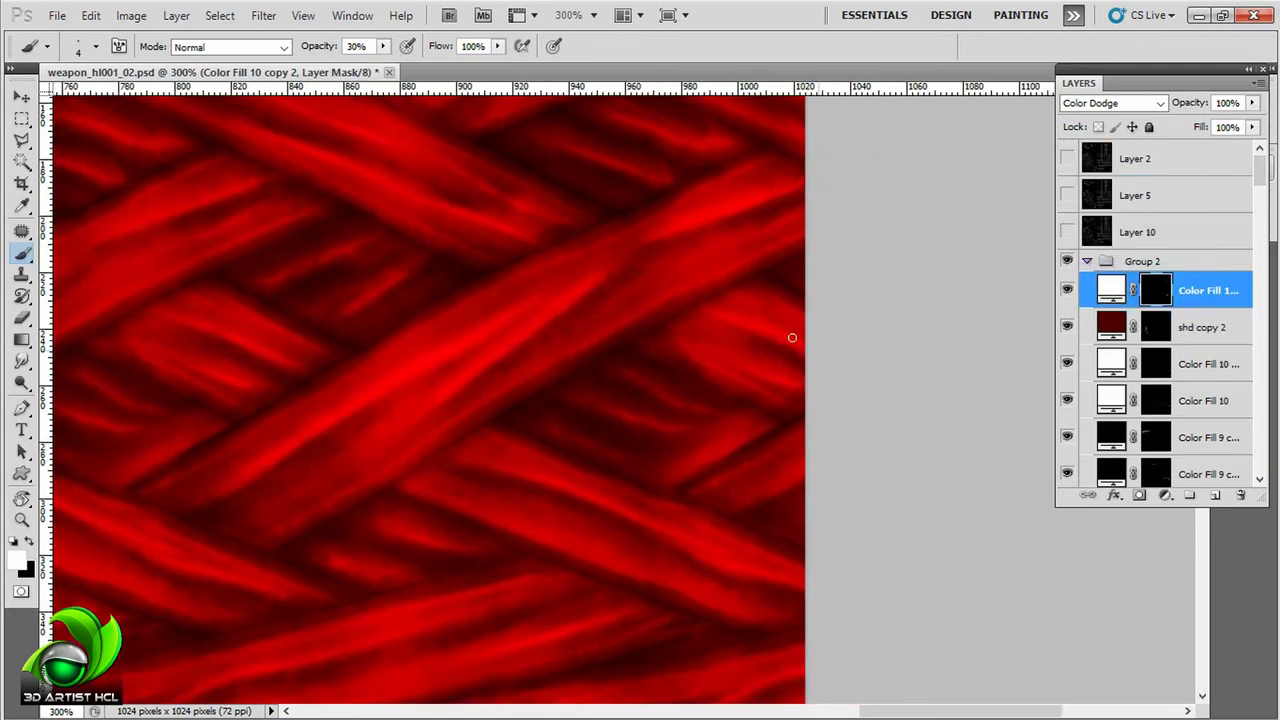
pyautogui.hscroll(-2, 650, 310)
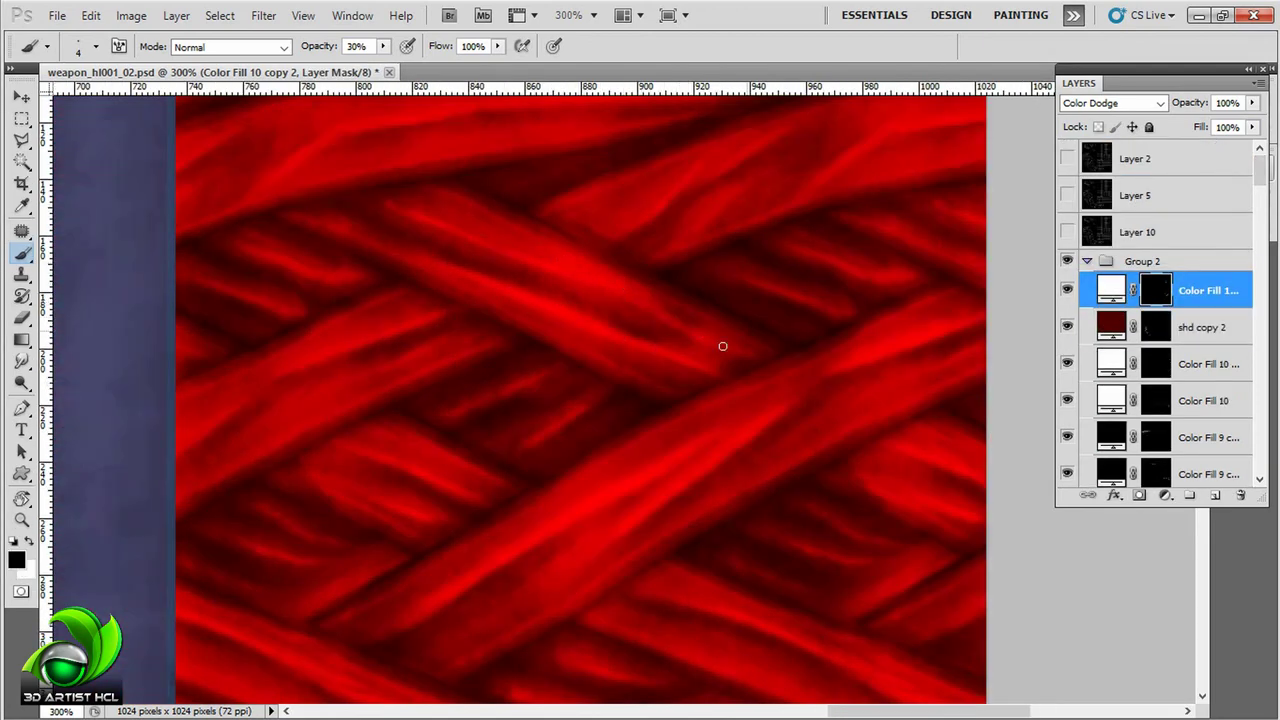
pyautogui.hscroll(2, 722, 346)
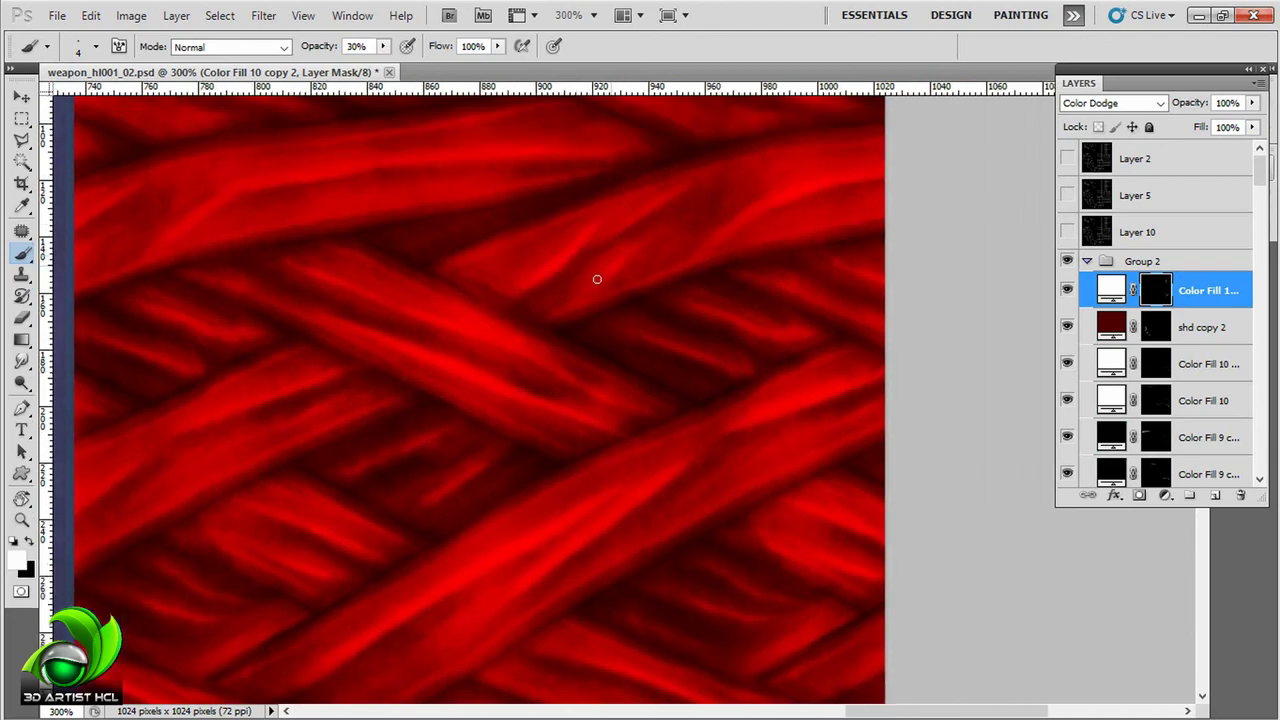
pyautogui.hscroll(-4, 560, 260)
pyautogui.hscroll(-2, 460, 340)
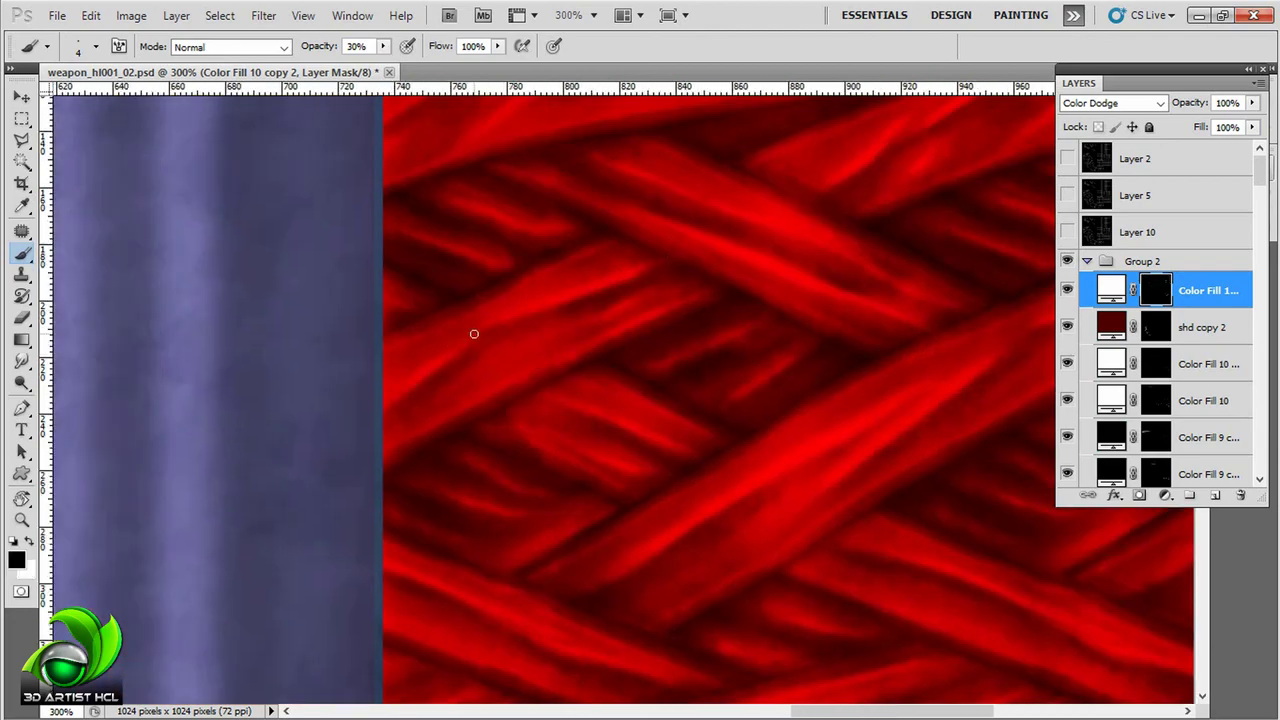
pyautogui.scroll(-2, 474, 333)
pyautogui.press('x')
pyautogui.scroll(-1, 700, 240)
pyautogui.hscroll(1, 650, 270)
pyautogui.press(']')
pyautogui.press(']')
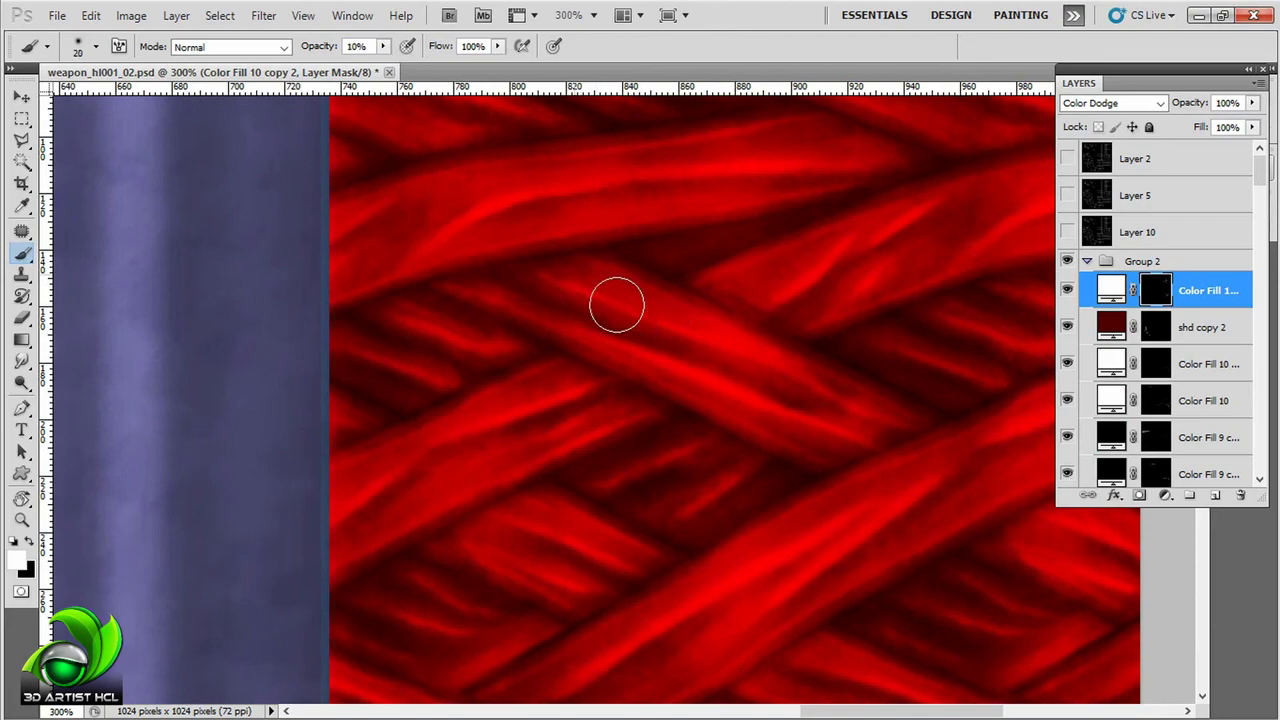
pyautogui.hscroll(2, 700, 290)
pyautogui.scroll(-3, 830, 370)
pyautogui.hscroll(1, 830, 370)
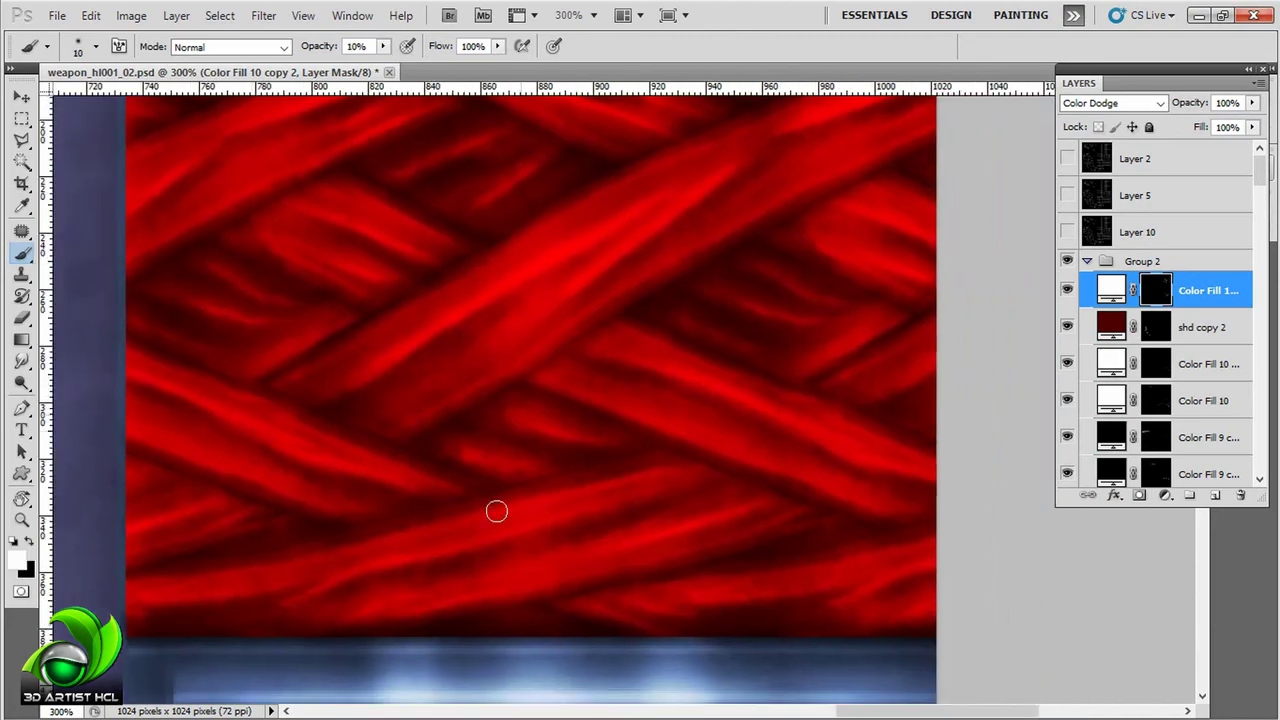
pyautogui.scroll(-2, 620, 450)
# Step: Preview the wrap on the Maya scythe handle, hide a fill layer and select Layer 9
pyautogui.hotkey('ctrl', '0')
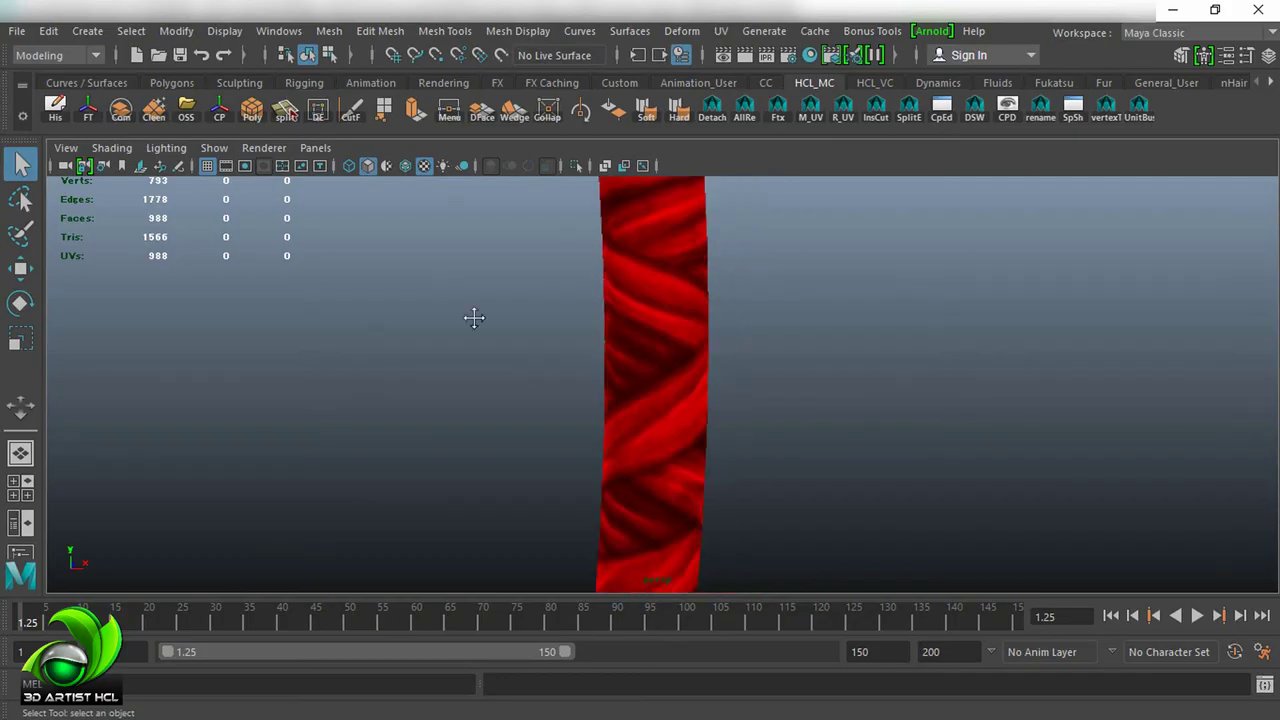
pyautogui.moveTo(652, 311); pyautogui.dragTo(840, 311)
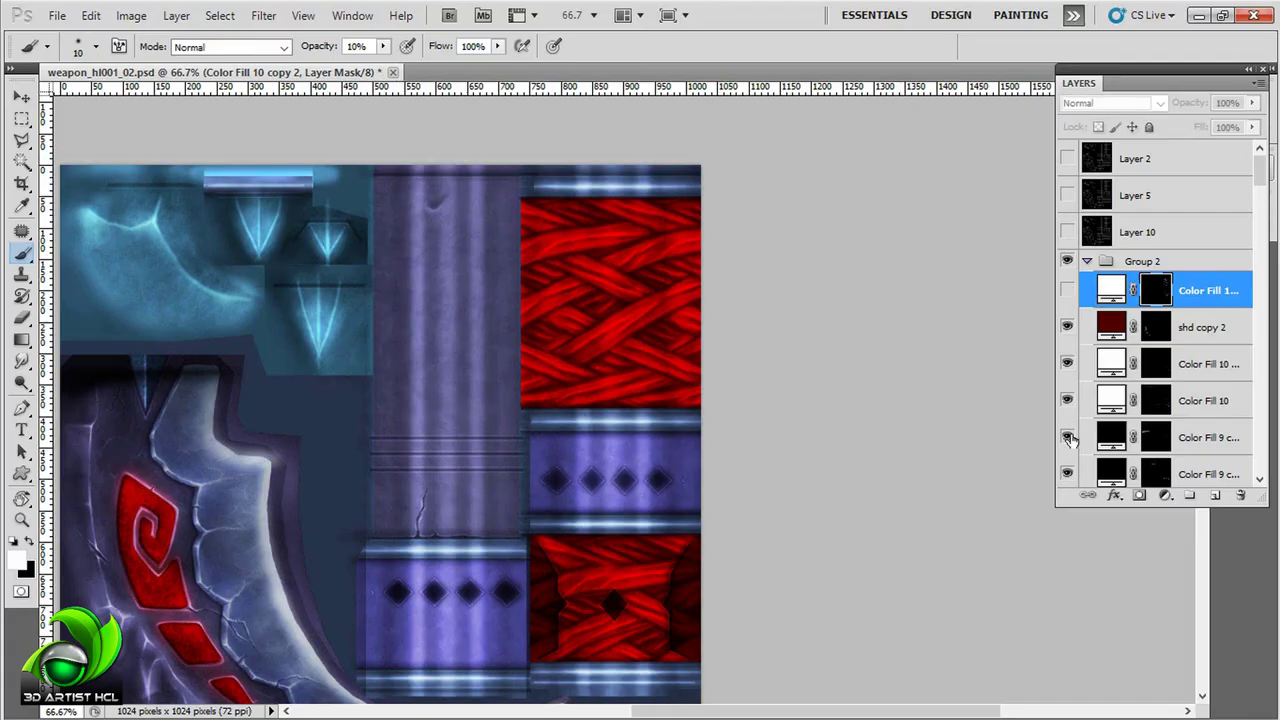
pyautogui.scroll(-3, 1070, 400)
pyautogui.click(1067, 311)
pyautogui.scroll(-2, 1240, 300)
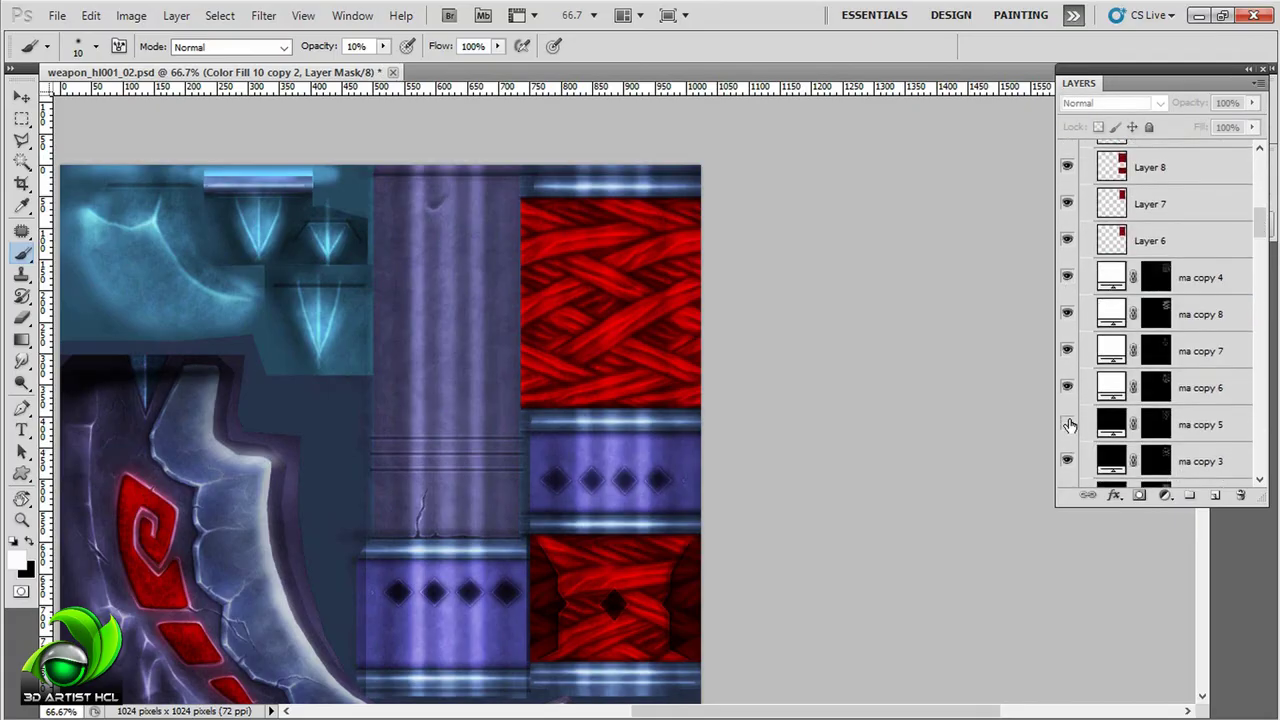
pyautogui.scroll(2, 1240, 300)
pyautogui.click(1150, 359)
pyautogui.scroll(2, 601, 240)
# Step: Merge Layers 6–9 into Layer 9
pyautogui.scroll(-3, 855, 251)
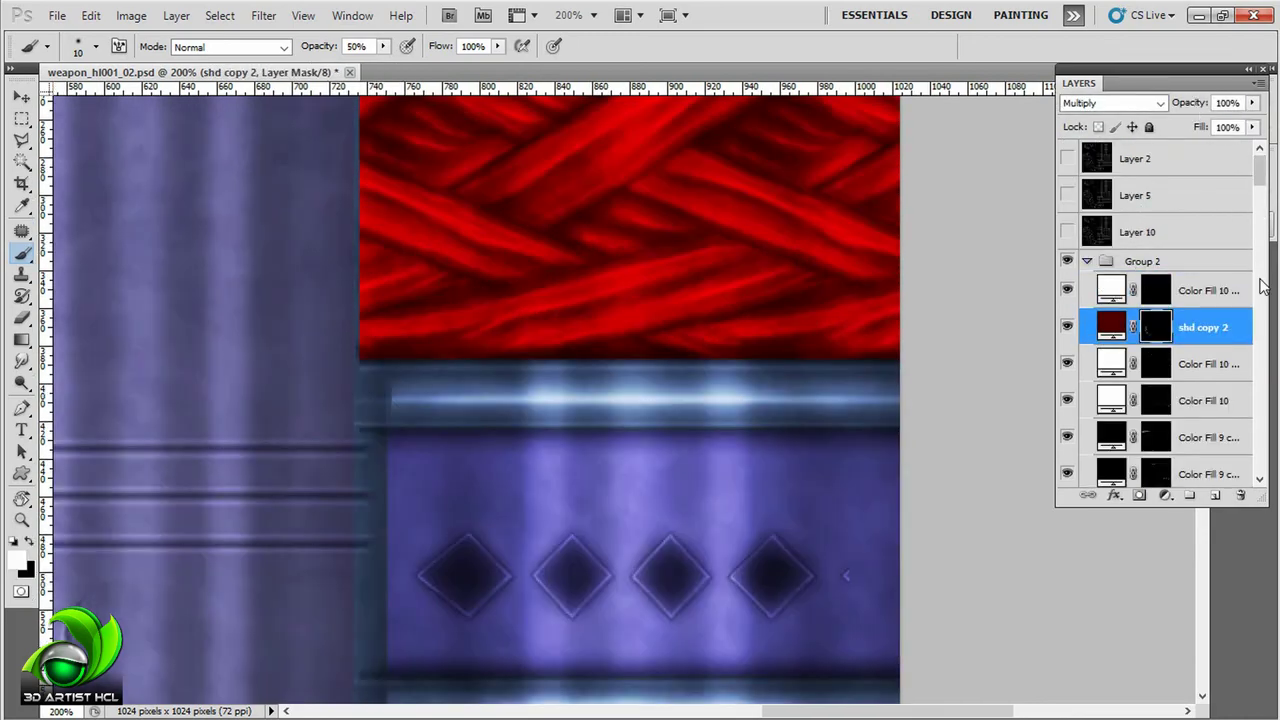
pyautogui.keyDown('shift'); pyautogui.click(1110, 372); pyautogui.keyUp('shift')
pyautogui.hotkey('ctrl', 'e')
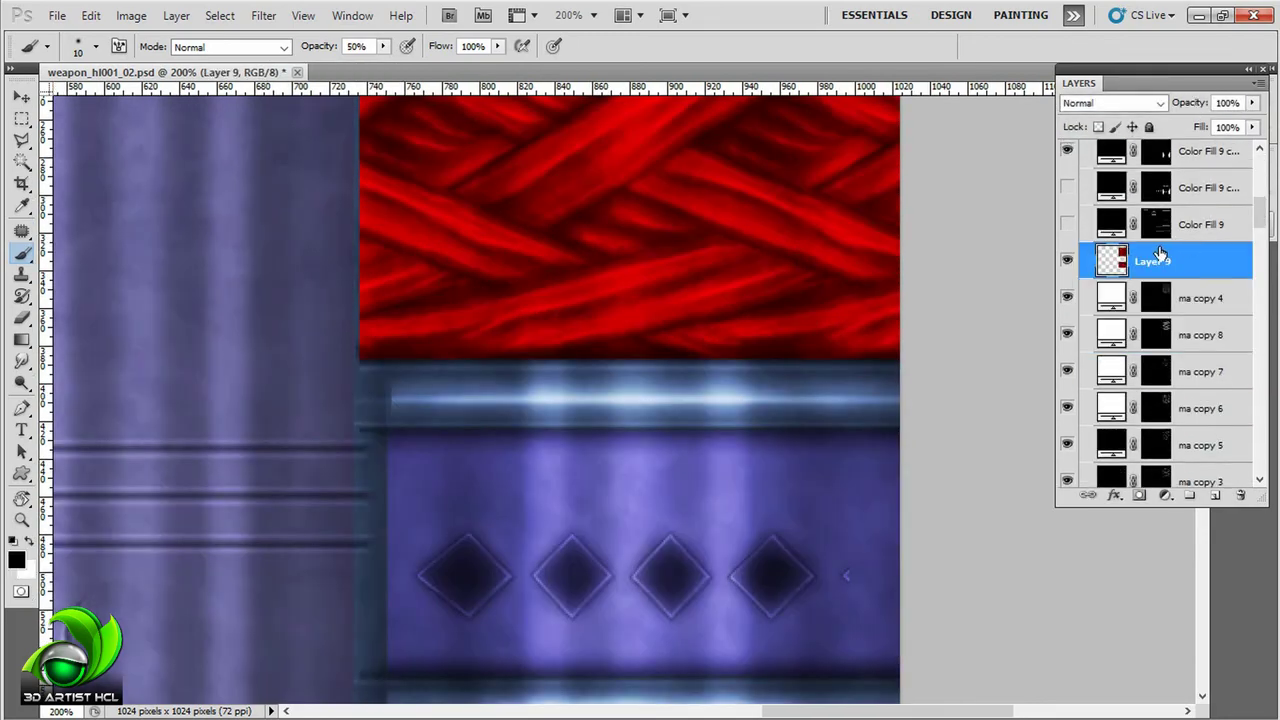
pyautogui.click(1164, 495)
pyautogui.click(1186, 440)
# Step: Add a Levels adjustment with darker midtones and lower output white, clipped to Layer 9
pyautogui.click(1164, 495)
pyautogui.moveTo(962, 449); pyautogui.dragTo(966, 449)
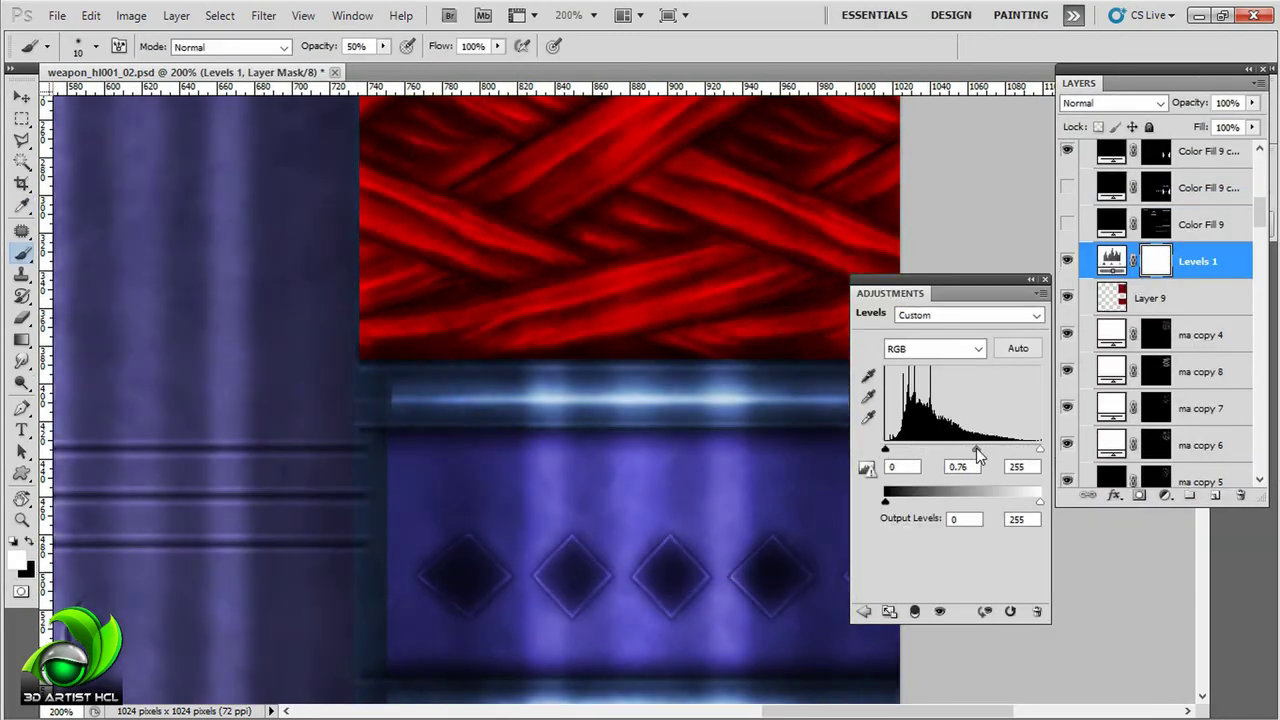
pyautogui.moveTo(1040, 502); pyautogui.dragTo(1015, 502)
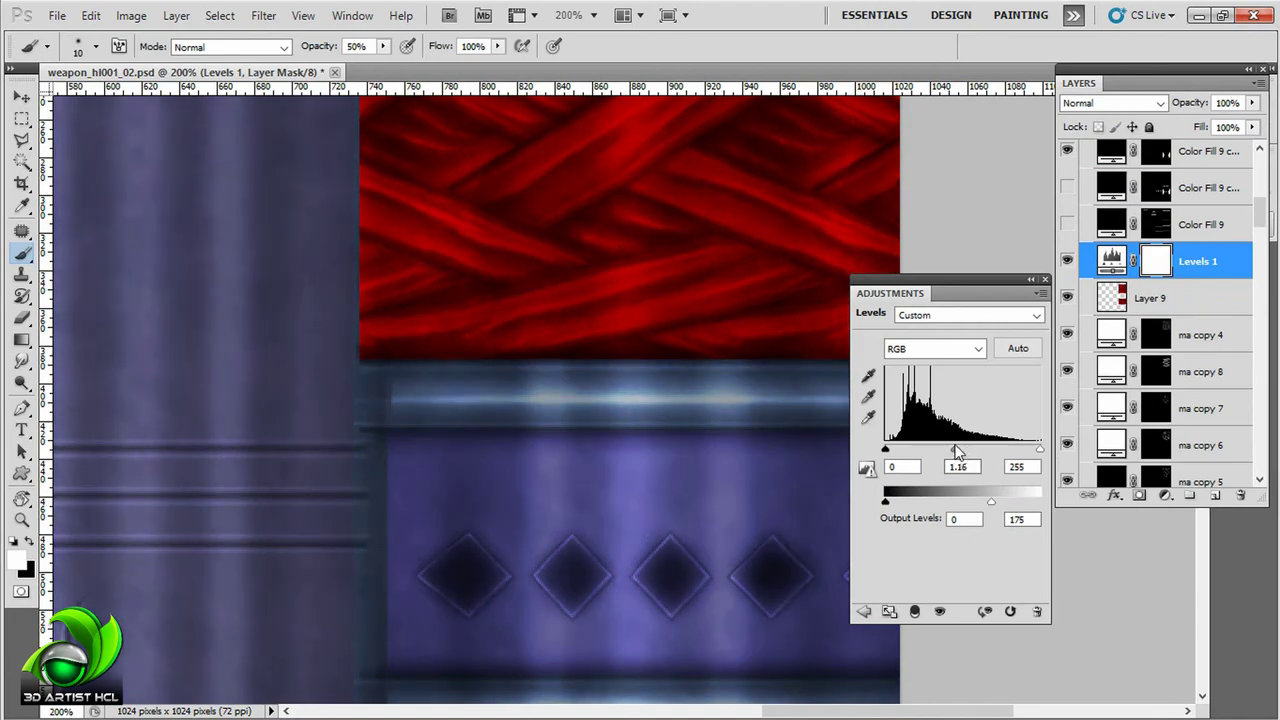
pyautogui.click(1045, 279)
pyautogui.hotkey('ctrl', 'alt', 'g')
pyautogui.scroll(-2, 857, 214)
pyautogui.scroll(2, 840, 345)
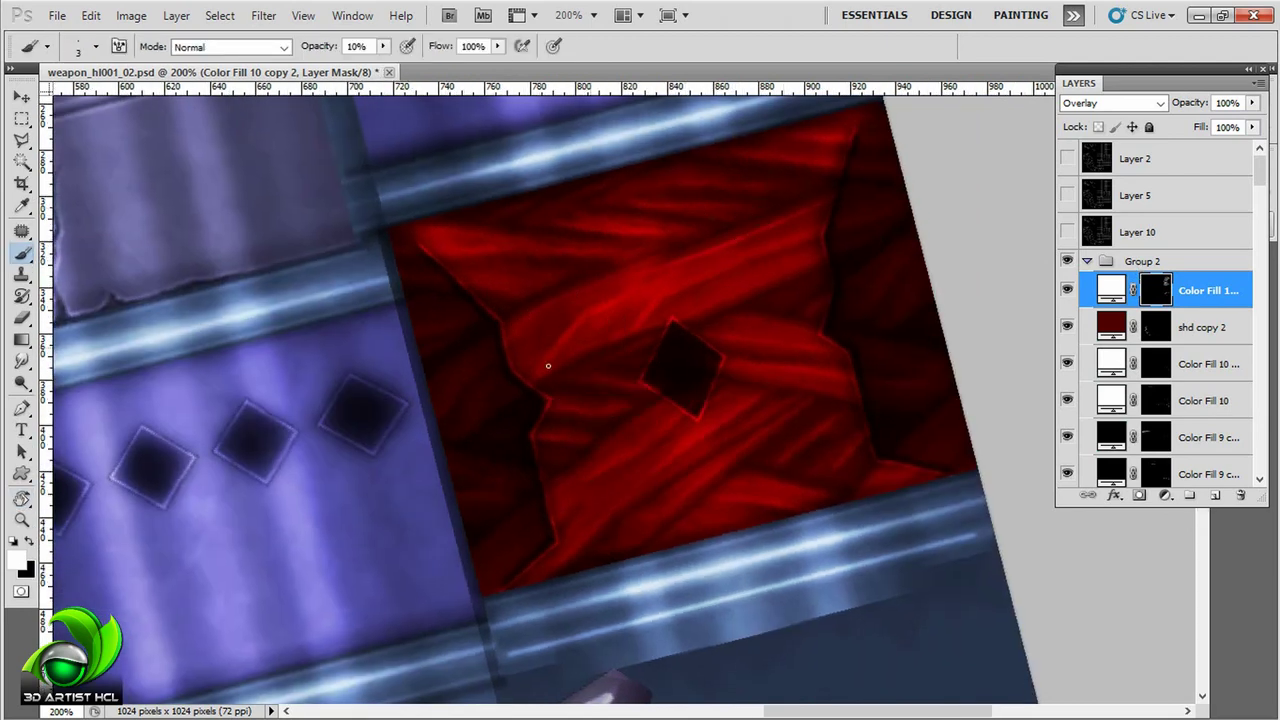
# Step: Rotate the view upside down onto the red grip, then duplicate Color Fill 10 copy 2 with a black mask
pyautogui.scroll(-3, 558, 409)
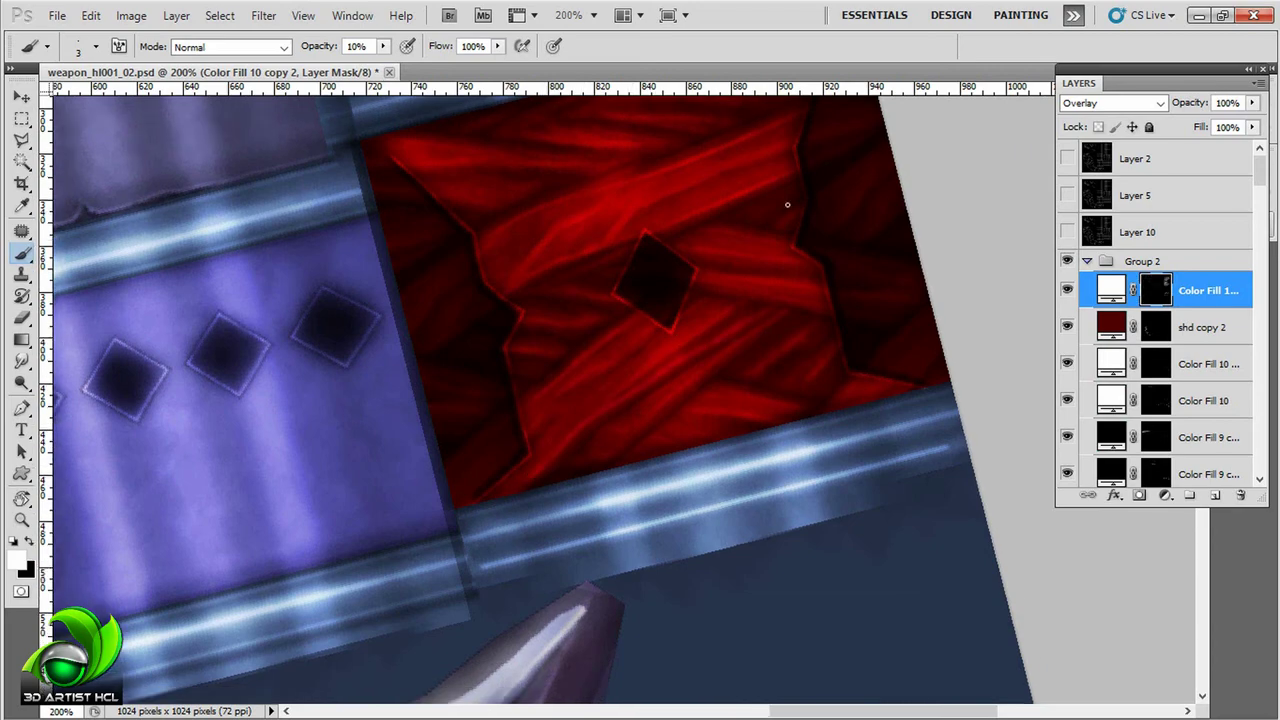
pyautogui.moveTo(786, 206); pyautogui.dragTo(700, 194)
pyautogui.scroll(2, 700, 194)
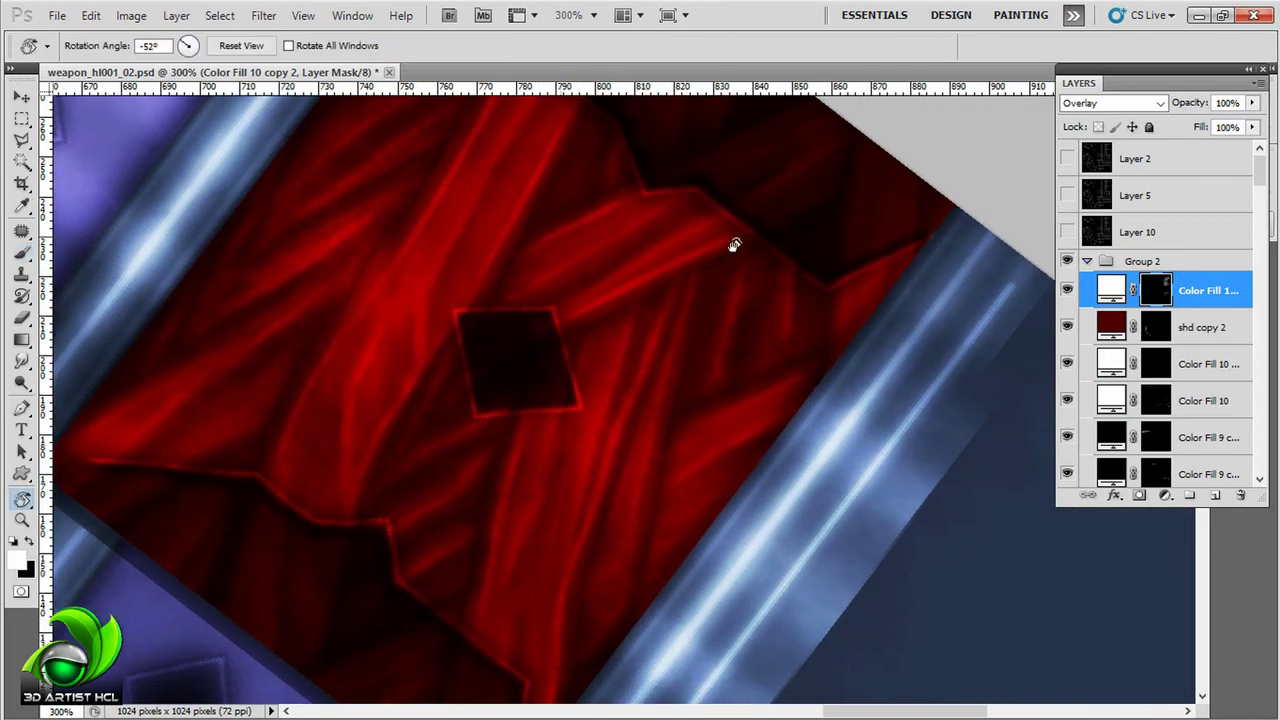
pyautogui.moveTo(731, 243); pyautogui.dragTo(588, 373)
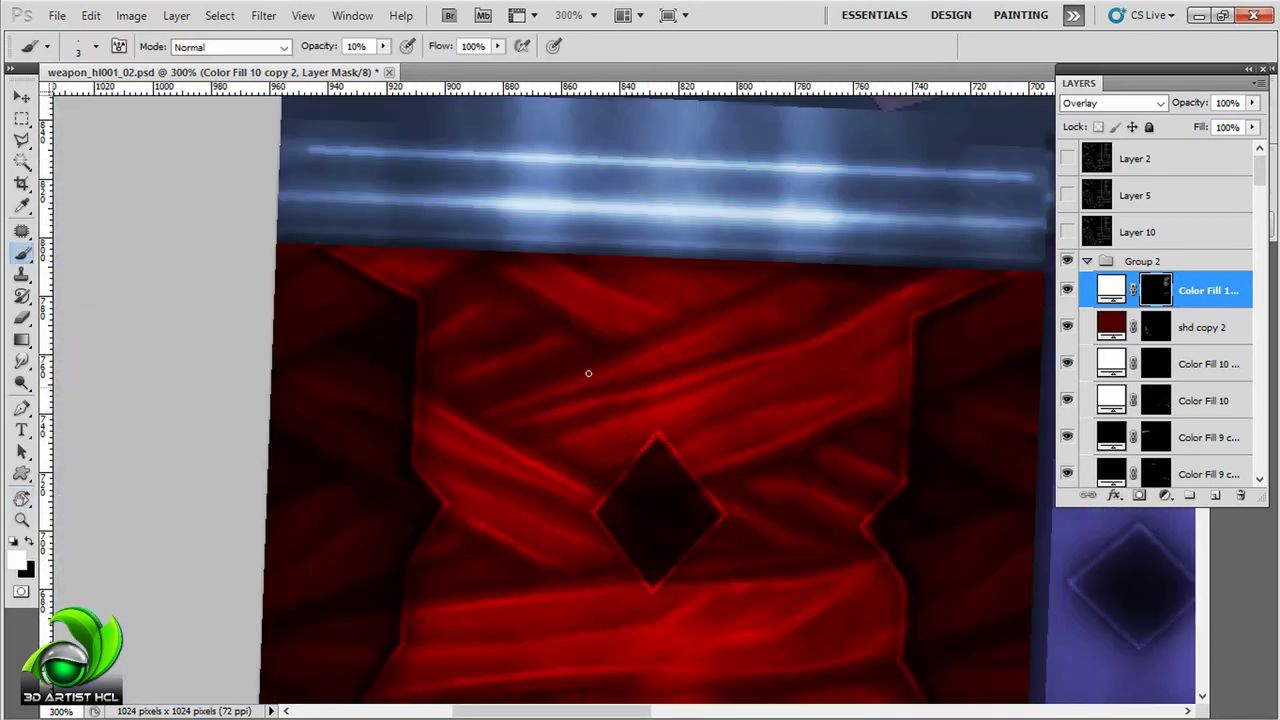
pyautogui.scroll(-10, 628, 343)
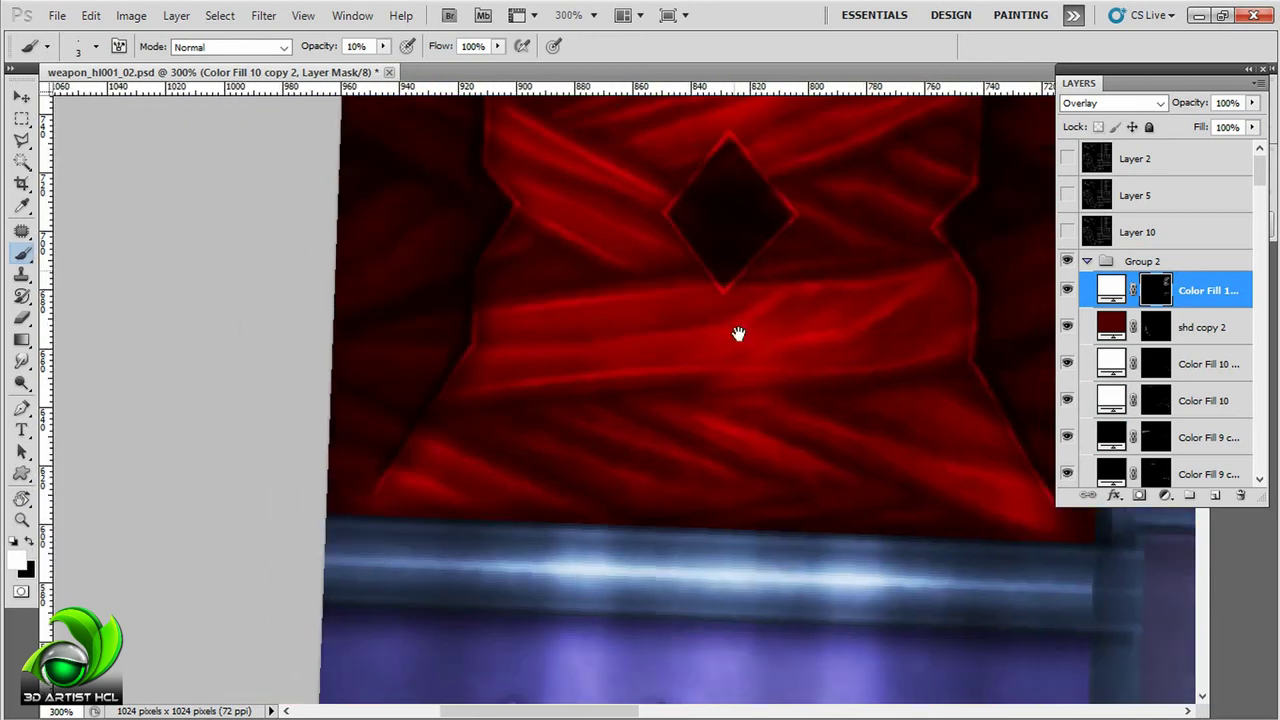
pyautogui.scroll(-2, 480, 437)
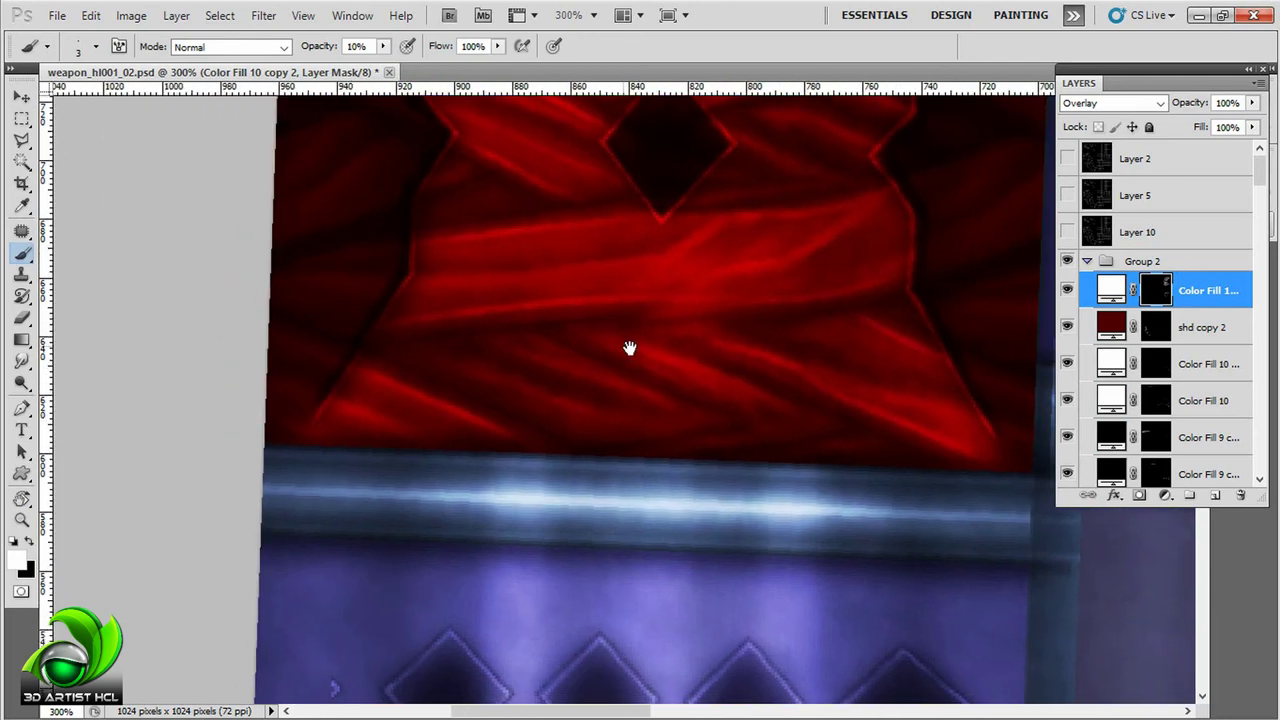
pyautogui.moveTo(629, 349)
pyautogui.mouseDown()
pyautogui.moveTo(806, 291)
pyautogui.moveTo(766, 380)
pyautogui.moveTo(762, 343)
pyautogui.moveTo(815, 408)
pyautogui.mouseUp()
pyautogui.hotkey('ctrl', 'j')
pyautogui.hotkey('ctrl', 'BackSpace')
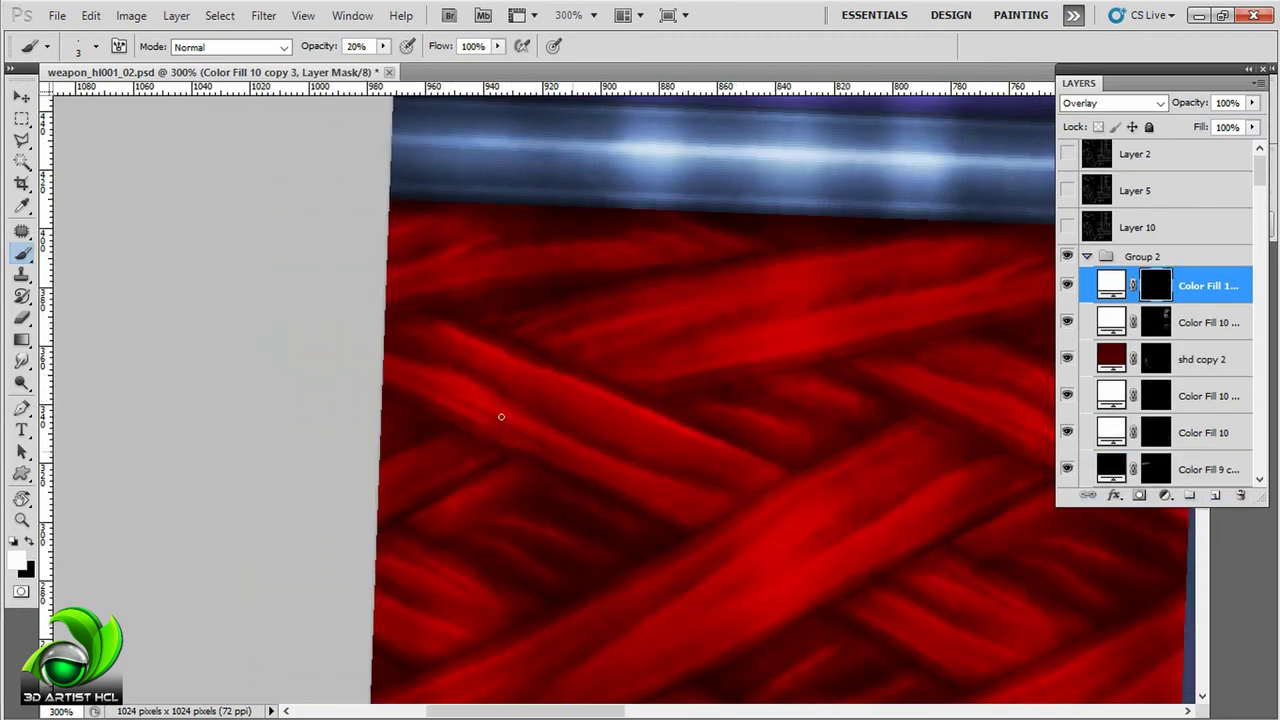
# Step: Show the Layer 10 UV grid and pan across the red wrap with Color Fill 10 copy 2 selected
pyautogui.moveTo(501, 416); pyautogui.dragTo(441, 356)
pyautogui.click(1067, 227)
pyautogui.click(1205, 322)
pyautogui.moveTo(476, 271); pyautogui.dragTo(421, 321)
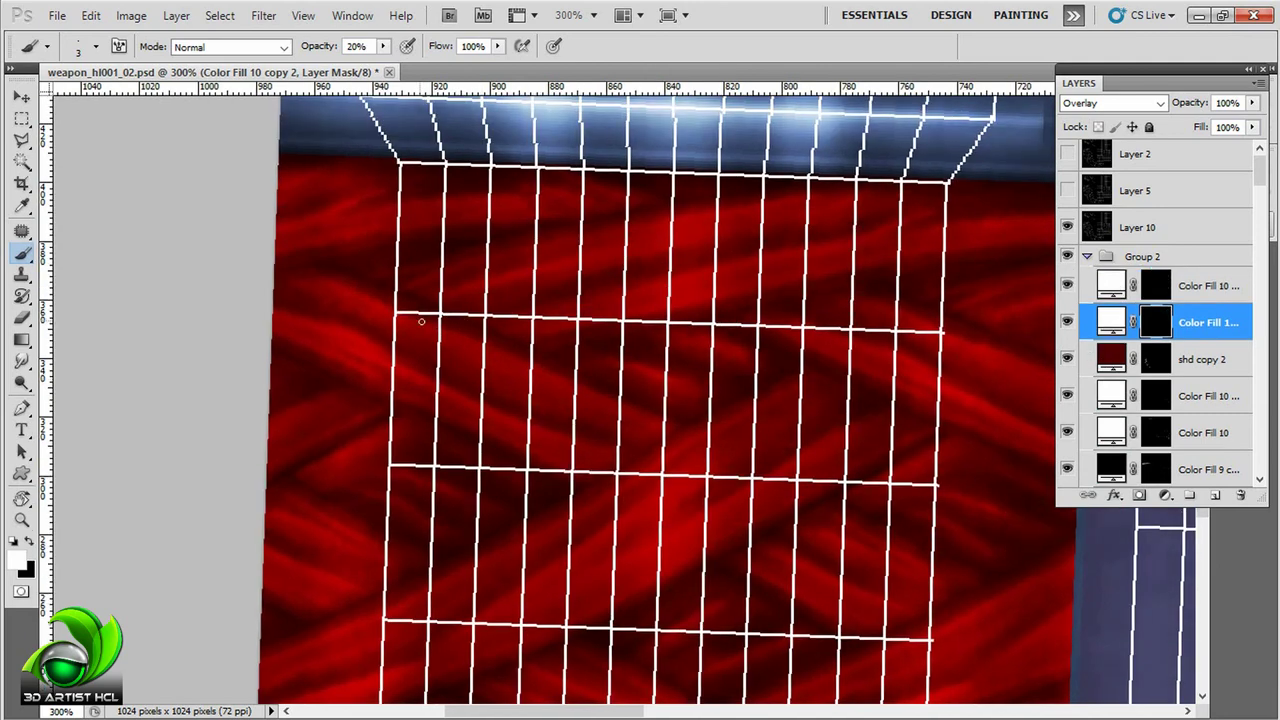
pyautogui.moveTo(631, 411); pyautogui.dragTo(664, 419)
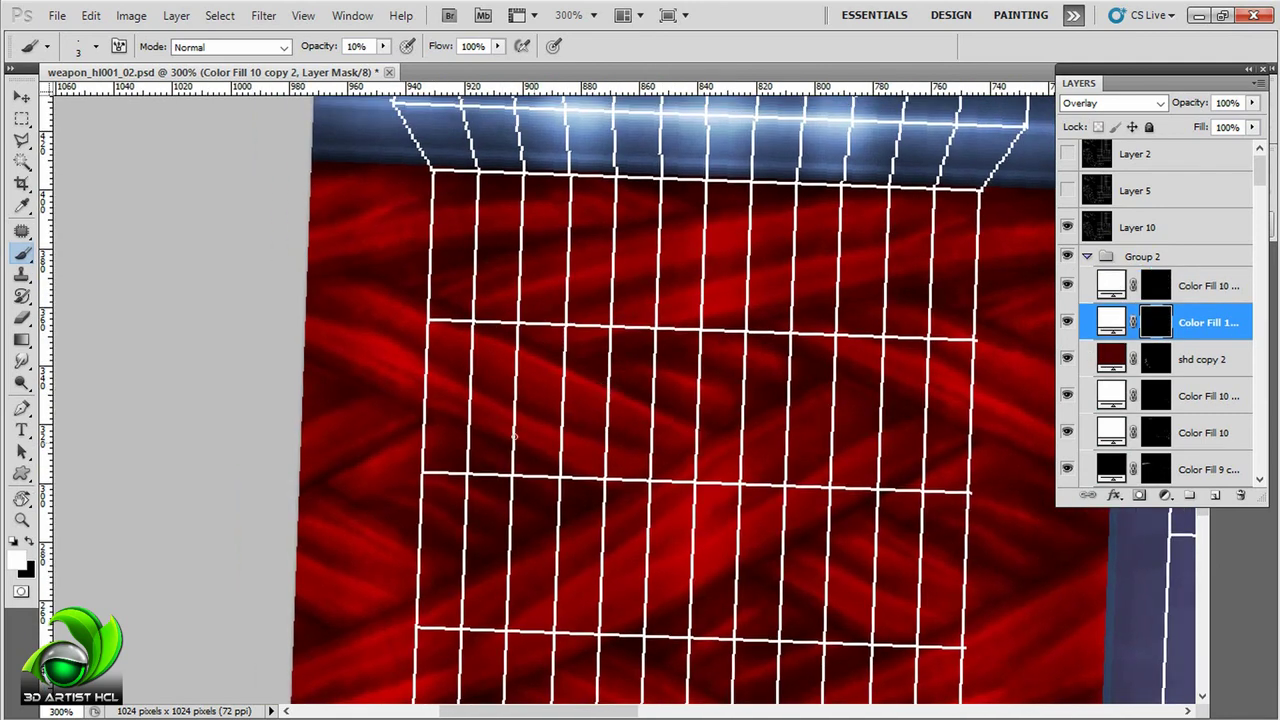
pyautogui.moveTo(565, 458); pyautogui.dragTo(540, 349)
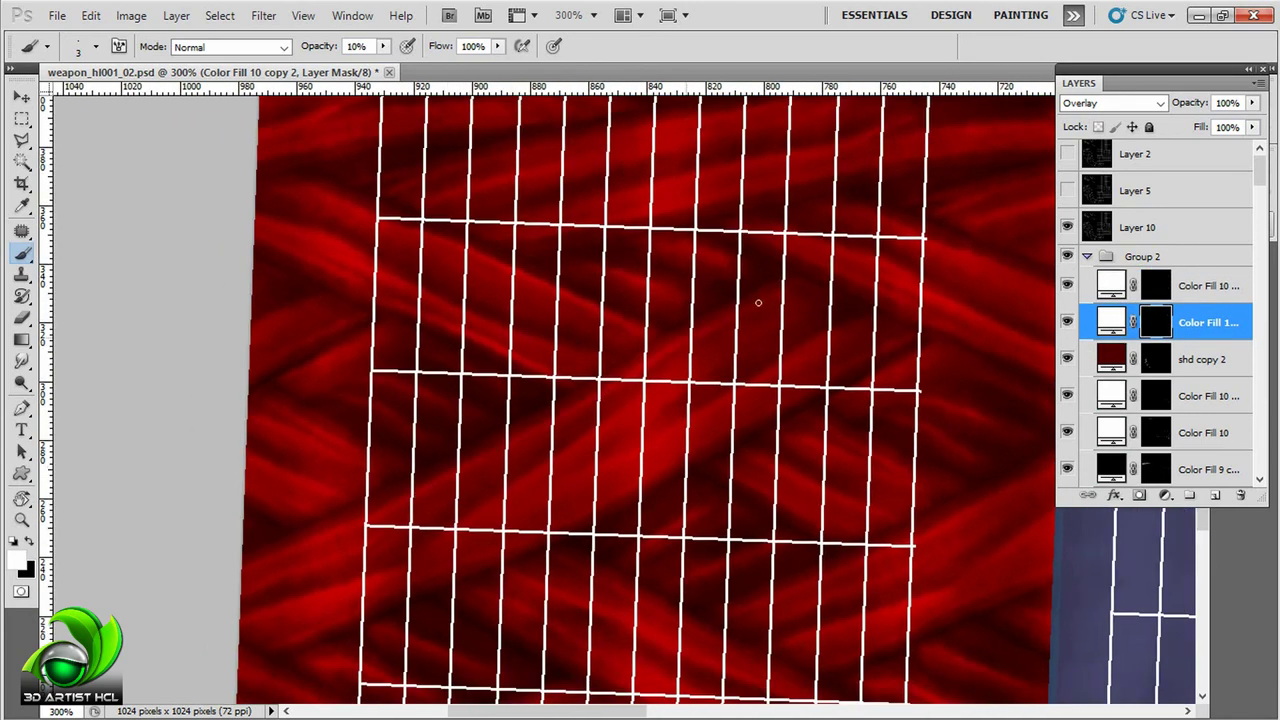
pyautogui.moveTo(447, 478); pyautogui.dragTo(437, 440)
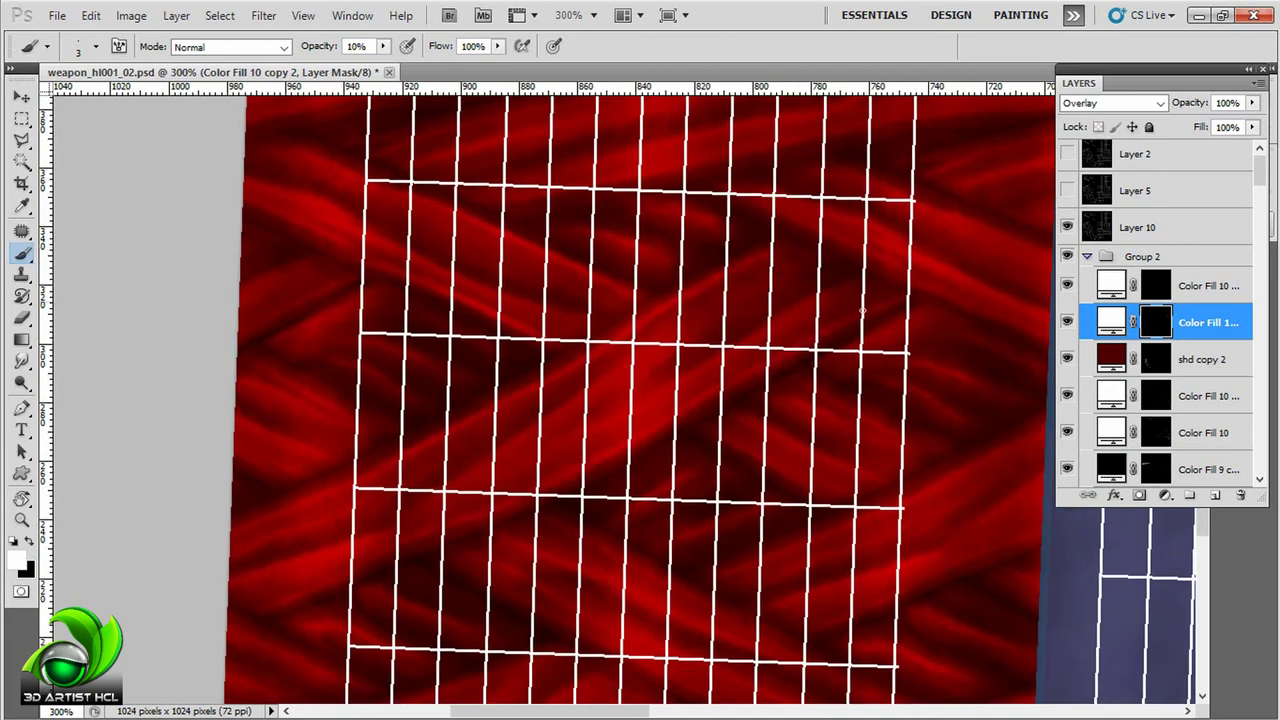
pyautogui.moveTo(593, 462); pyautogui.dragTo(428, 405)
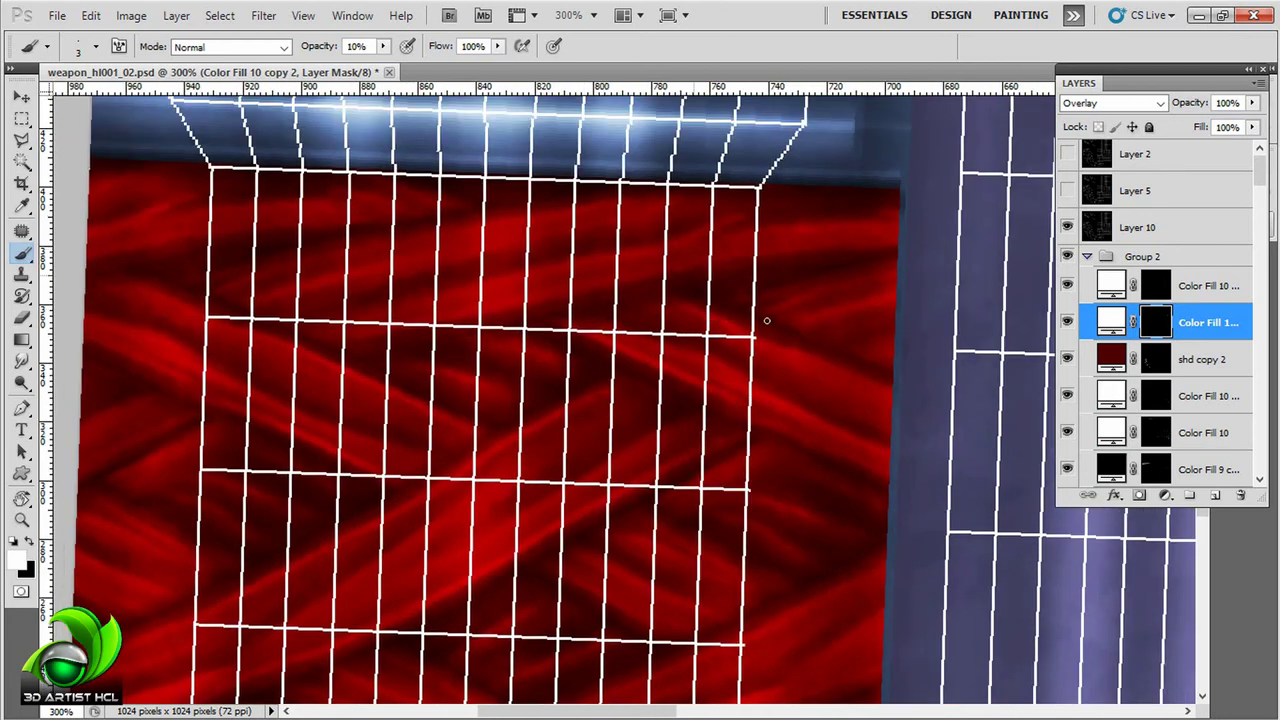
pyautogui.hscroll(-3, 792, 220)
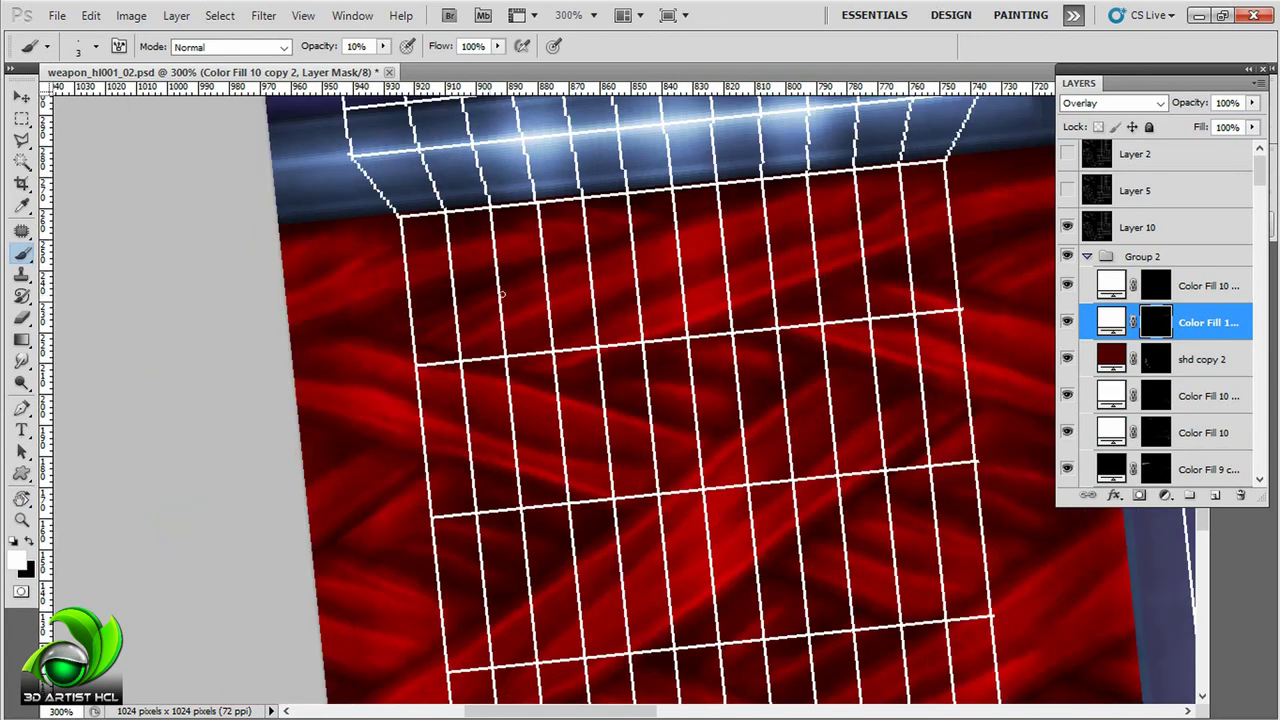
pyautogui.hscroll(-2, 396, 348)
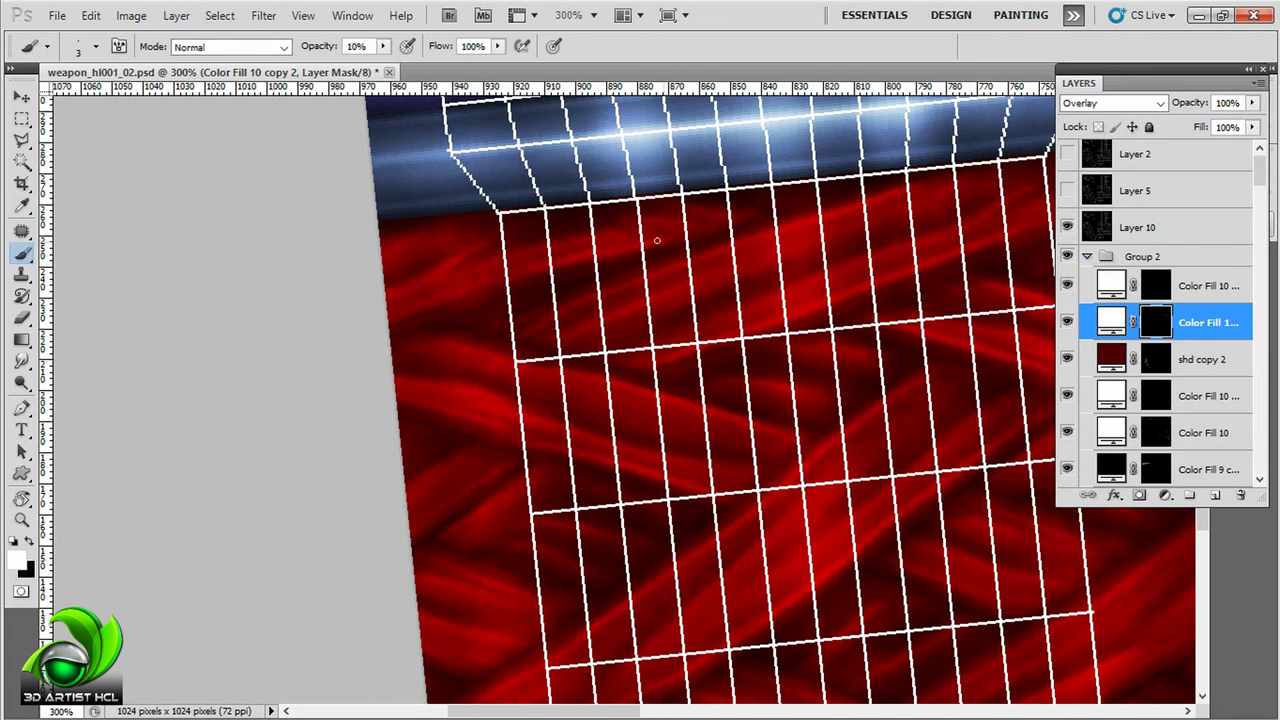
pyautogui.hscroll(3, 657, 240)
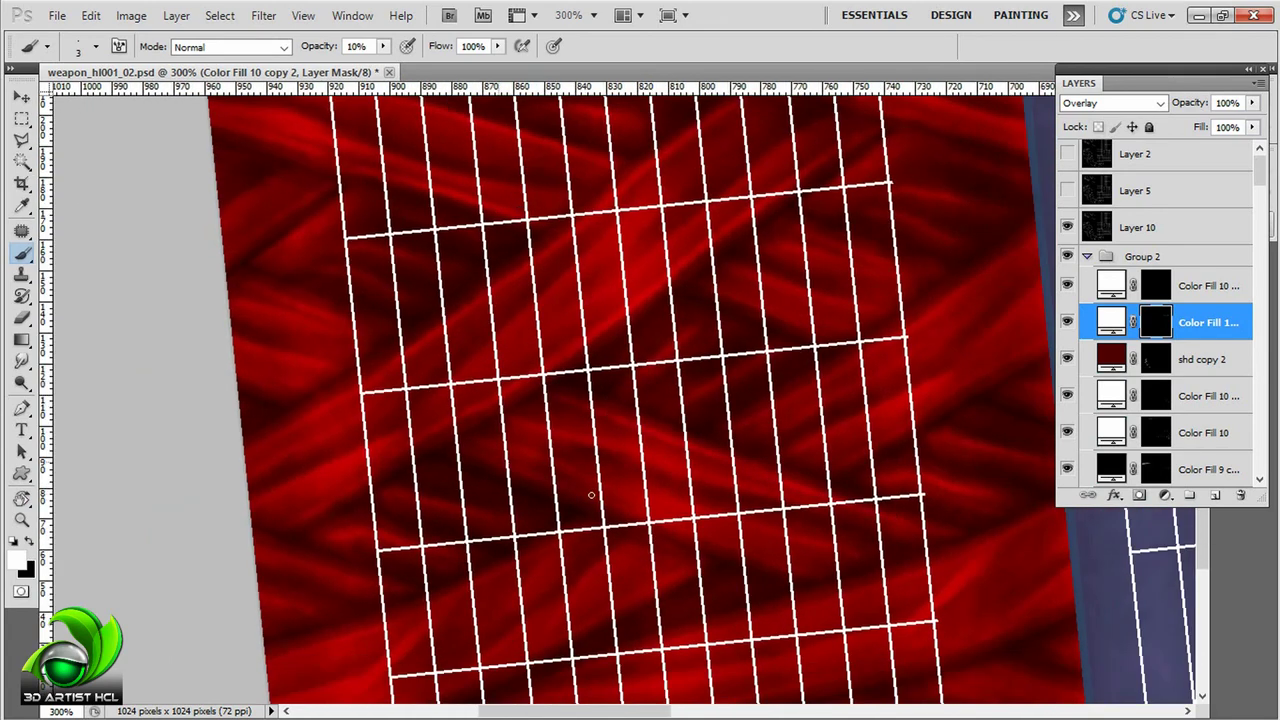
pyautogui.hscroll(2, 764, 318)
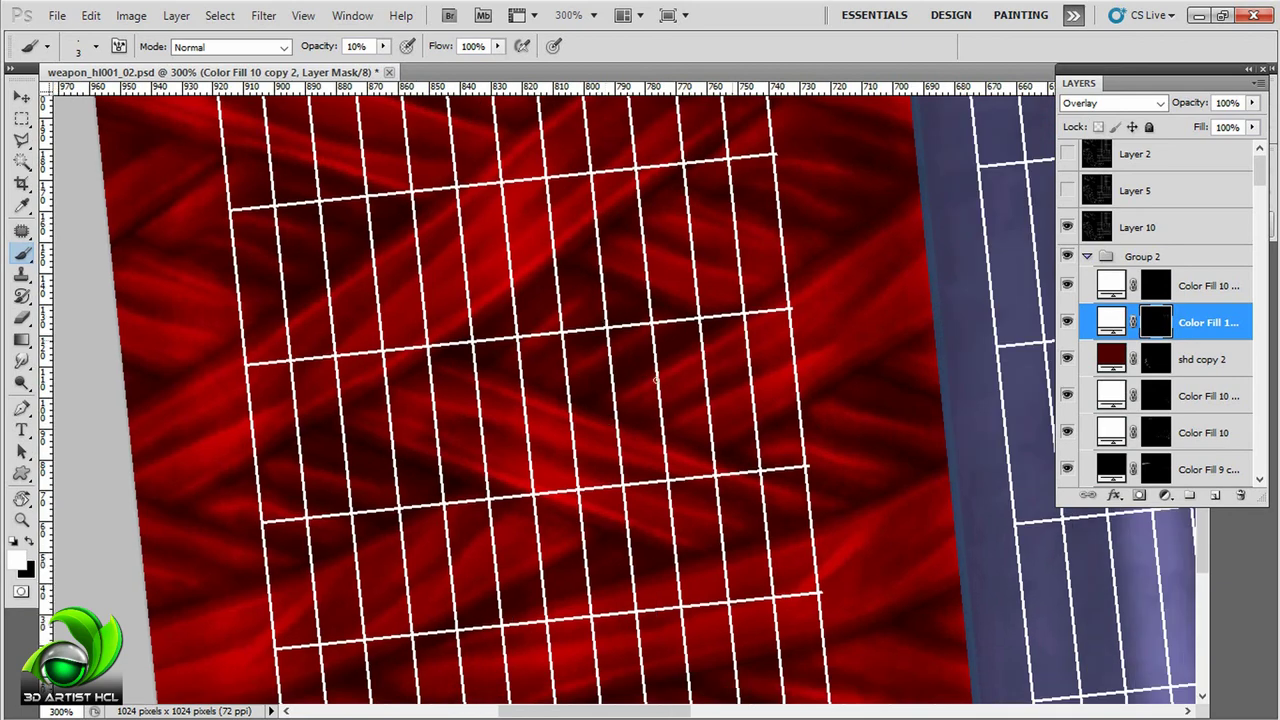
pyautogui.scroll(-3, 746, 422)
pyautogui.hscroll(-1, 746, 422)
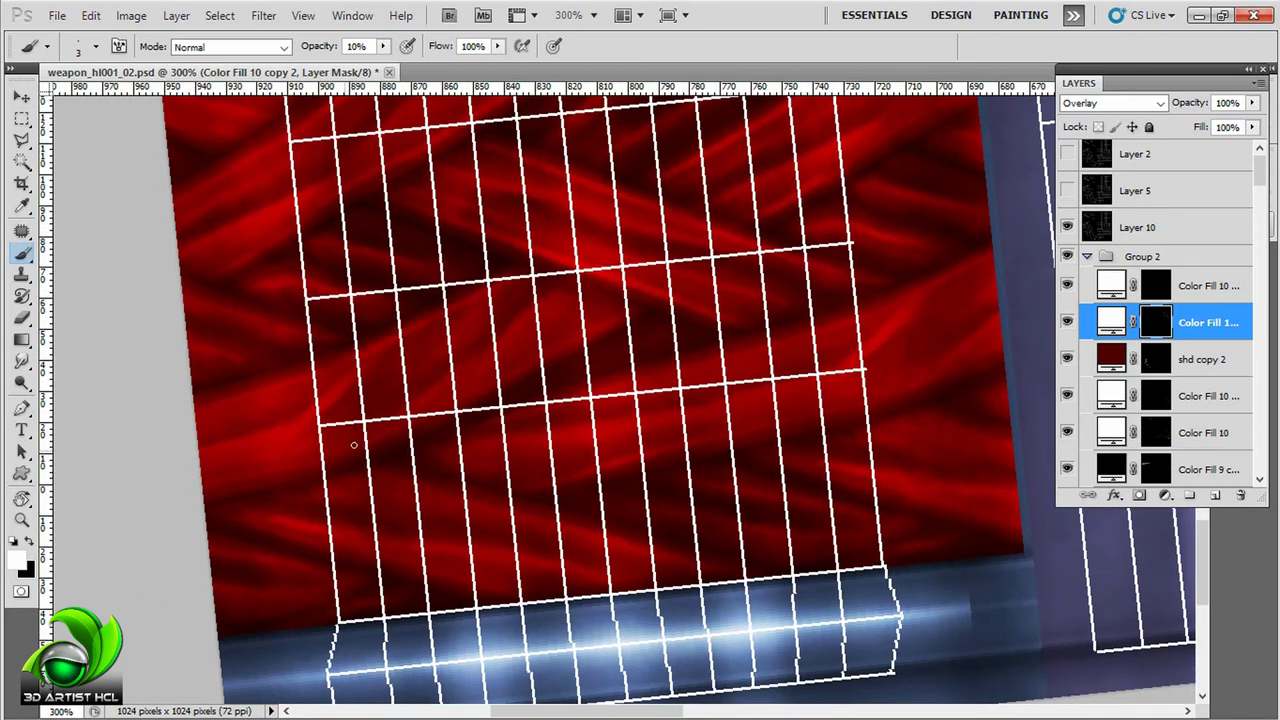
pyautogui.scroll(-1, 605, 323)
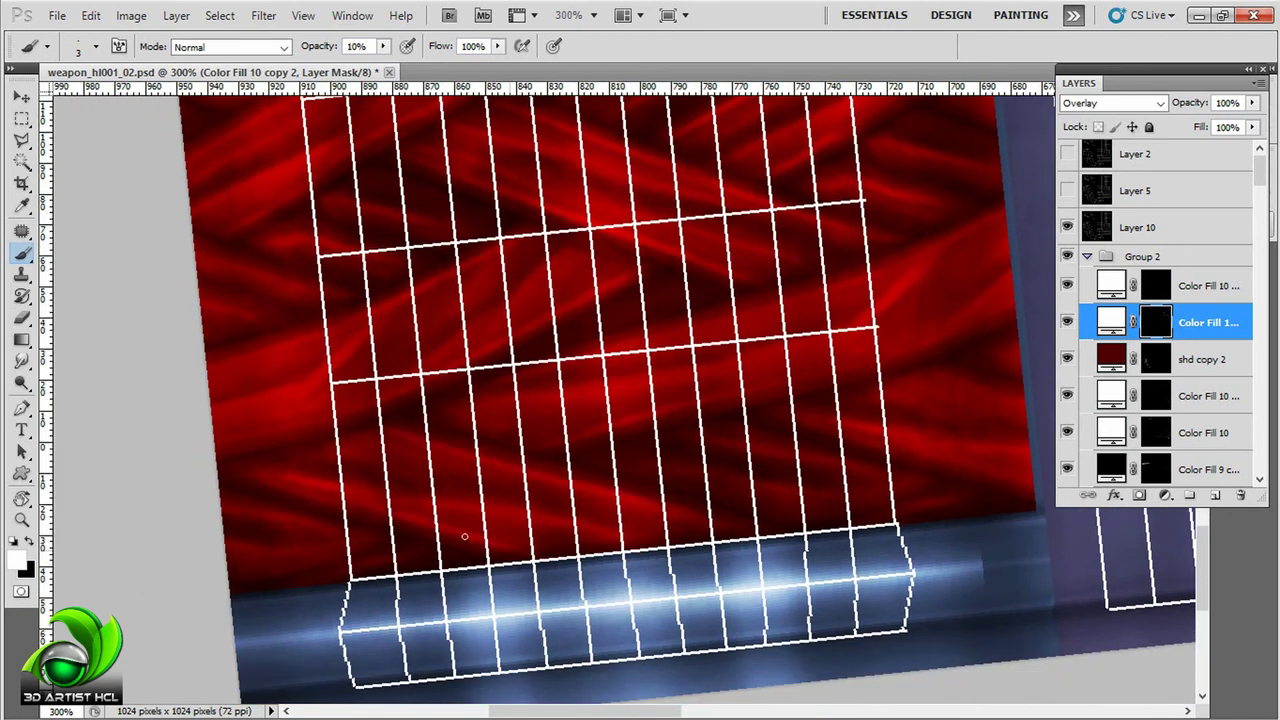
pyautogui.scroll(-1, 600, 440)
pyautogui.scroll(5, 766, 343)
pyautogui.hscroll(-2, 766, 343)
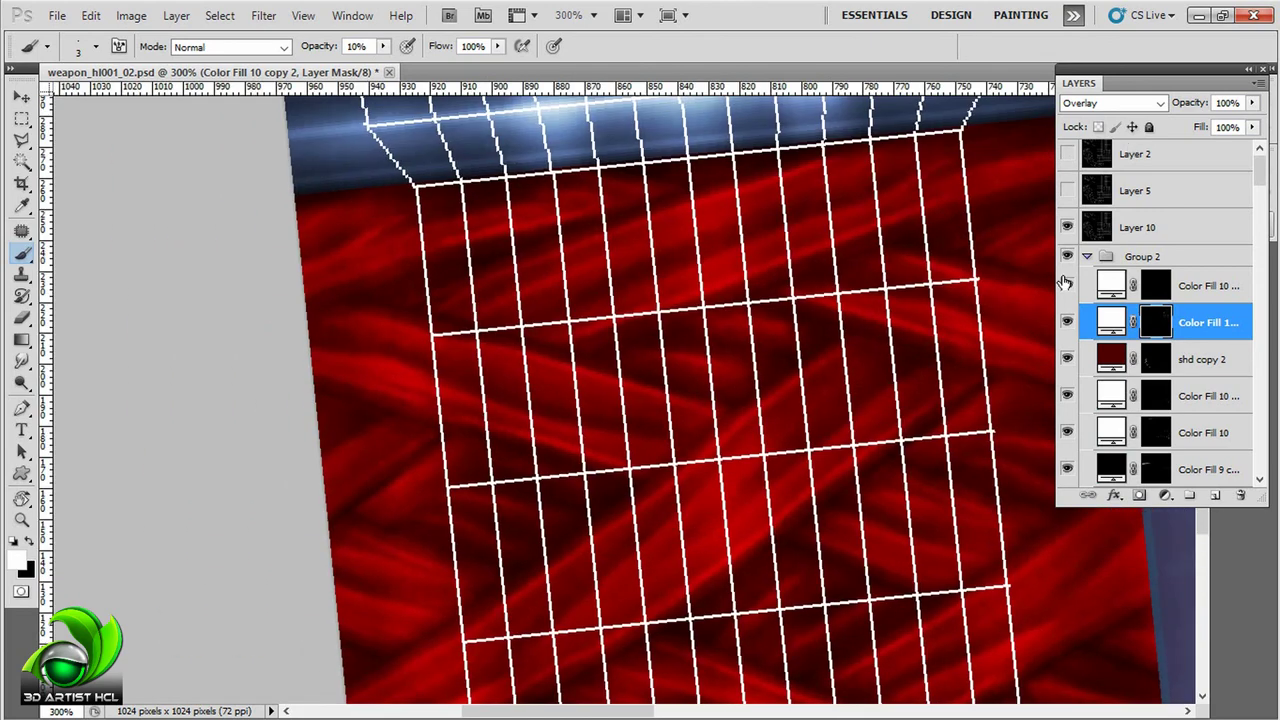
# Step: Swap the Layer 10 grid for Layer 2's grey grid, tilt the view and duplicate the fill layer
pyautogui.click(1067, 227)
pyautogui.scroll(-5, 737, 143)
pyautogui.hscroll(2, 737, 143)
pyautogui.click(1067, 153)
pyautogui.moveTo(894, 249); pyautogui.dragTo(726, 287)
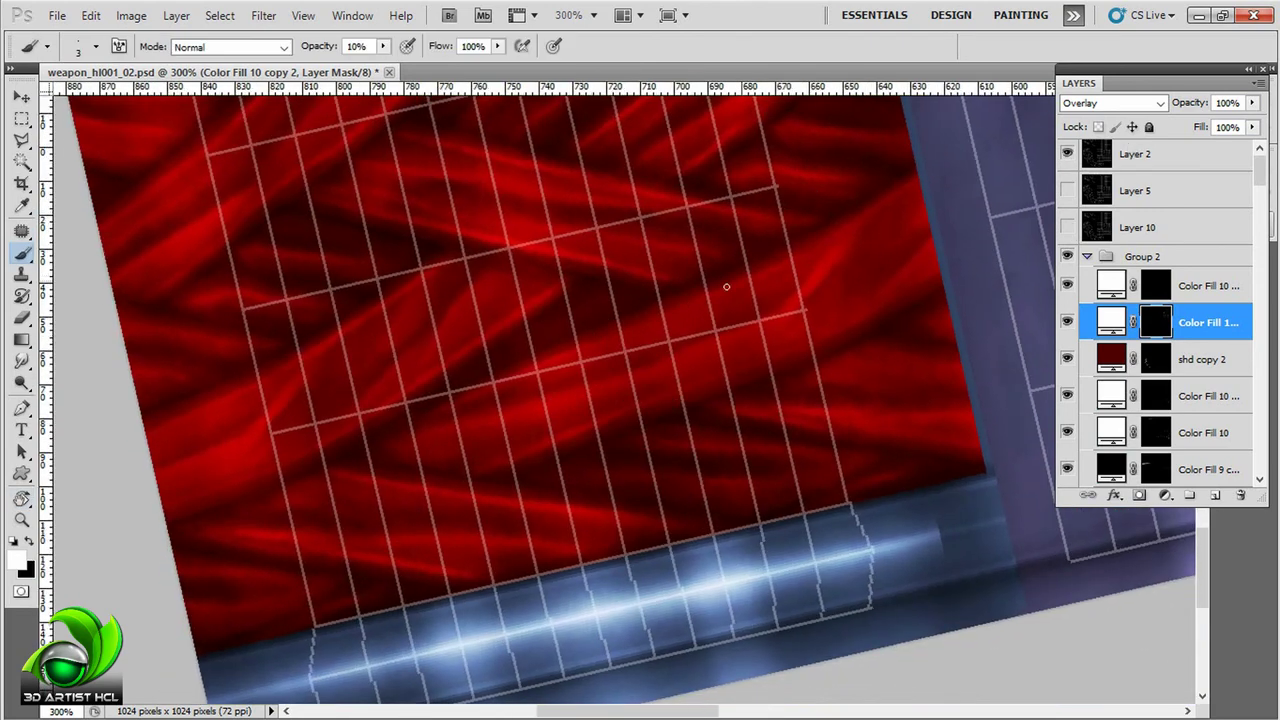
pyautogui.hotkey('ctrl', 'j')
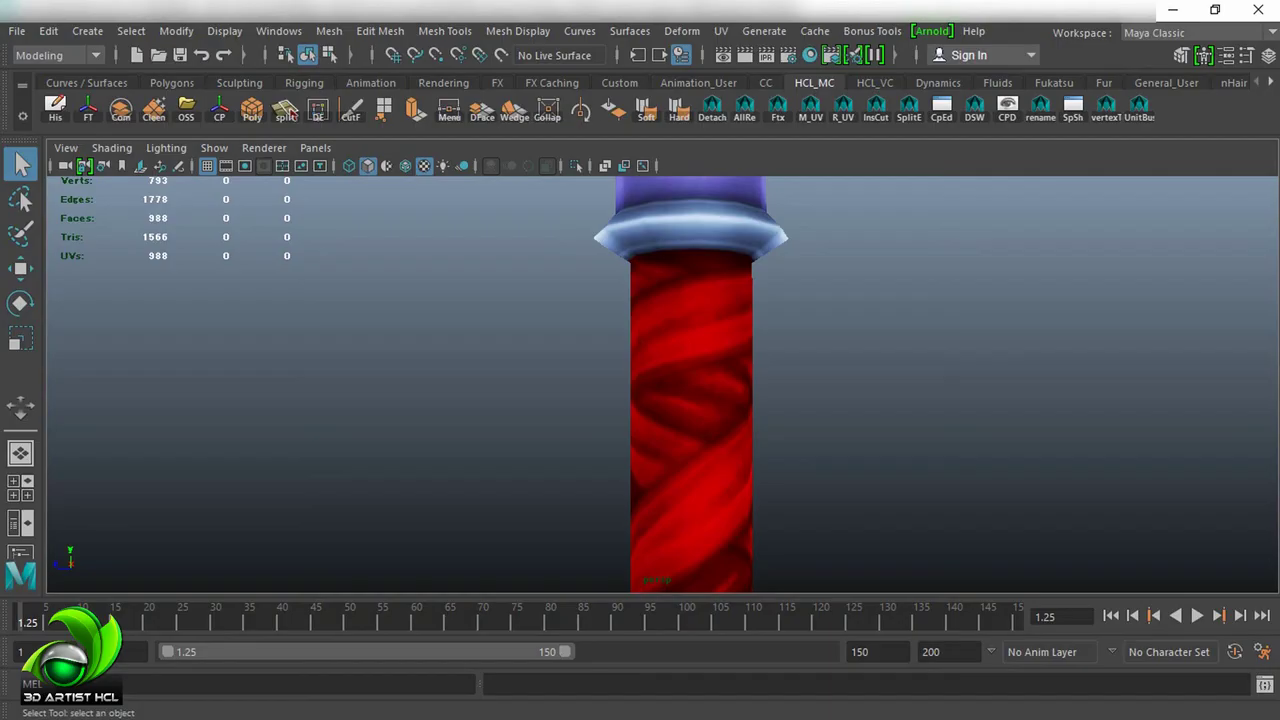
pyautogui.scroll(-5, 583, 371)
pyautogui.scroll(8, 870, 303)
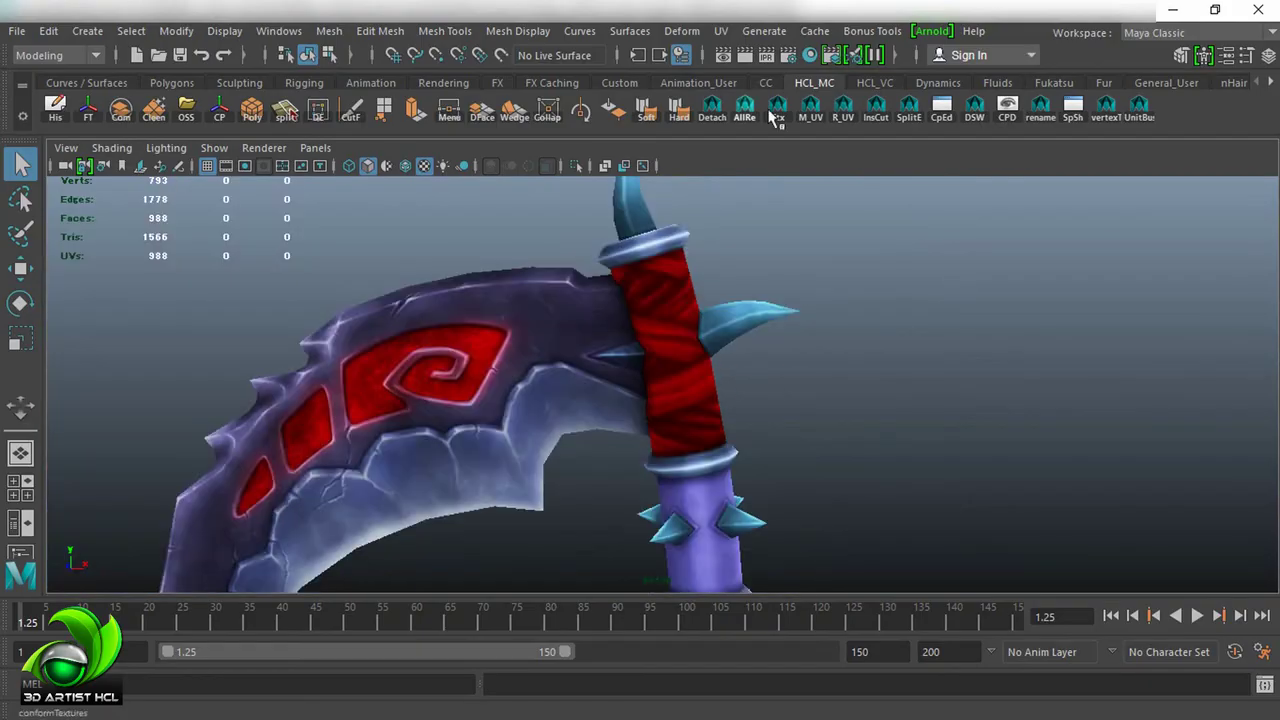
pyautogui.moveTo(830, 219)
pyautogui.mouseDown()
pyautogui.moveTo(1140, 366)
pyautogui.moveTo(814, 366)
pyautogui.moveTo(1100, 252)
pyautogui.mouseUp()
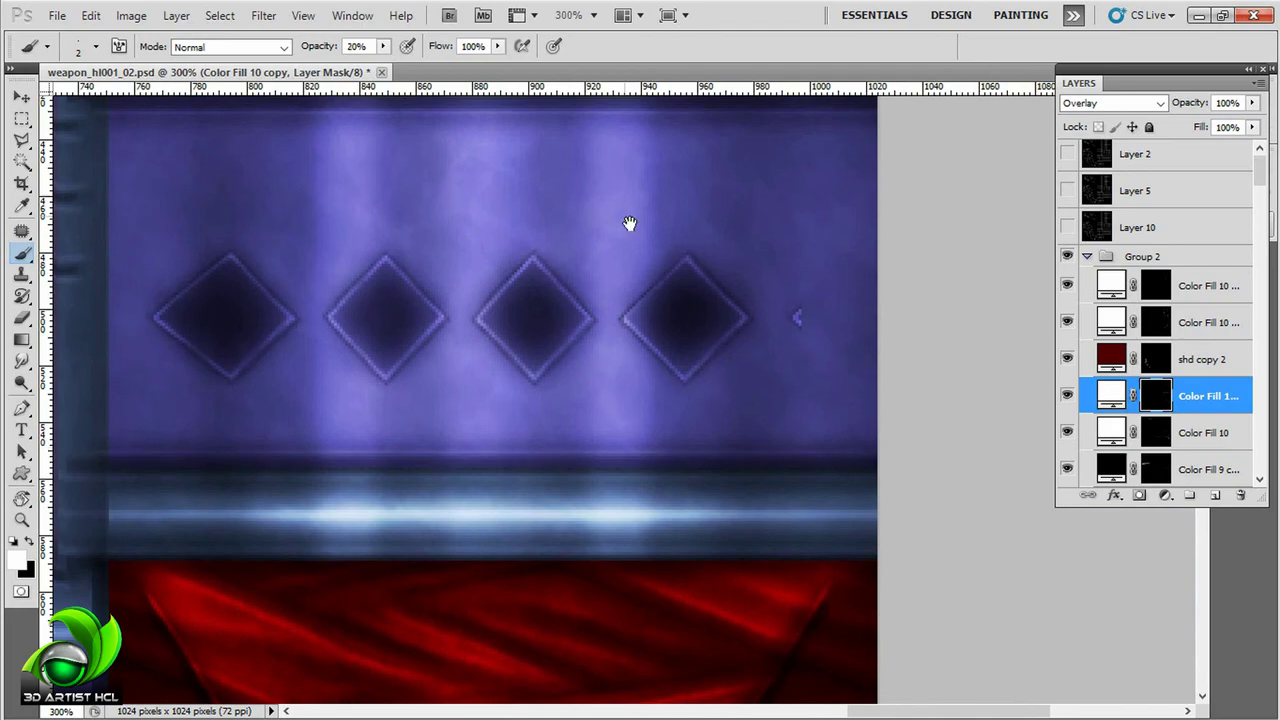
# Step: Paint a faint dark line under the metal bar on the diamond band with a 1-pixel brush
pyautogui.scroll(-3, 629, 223)
pyautogui.hscroll(-5, 582, 312)
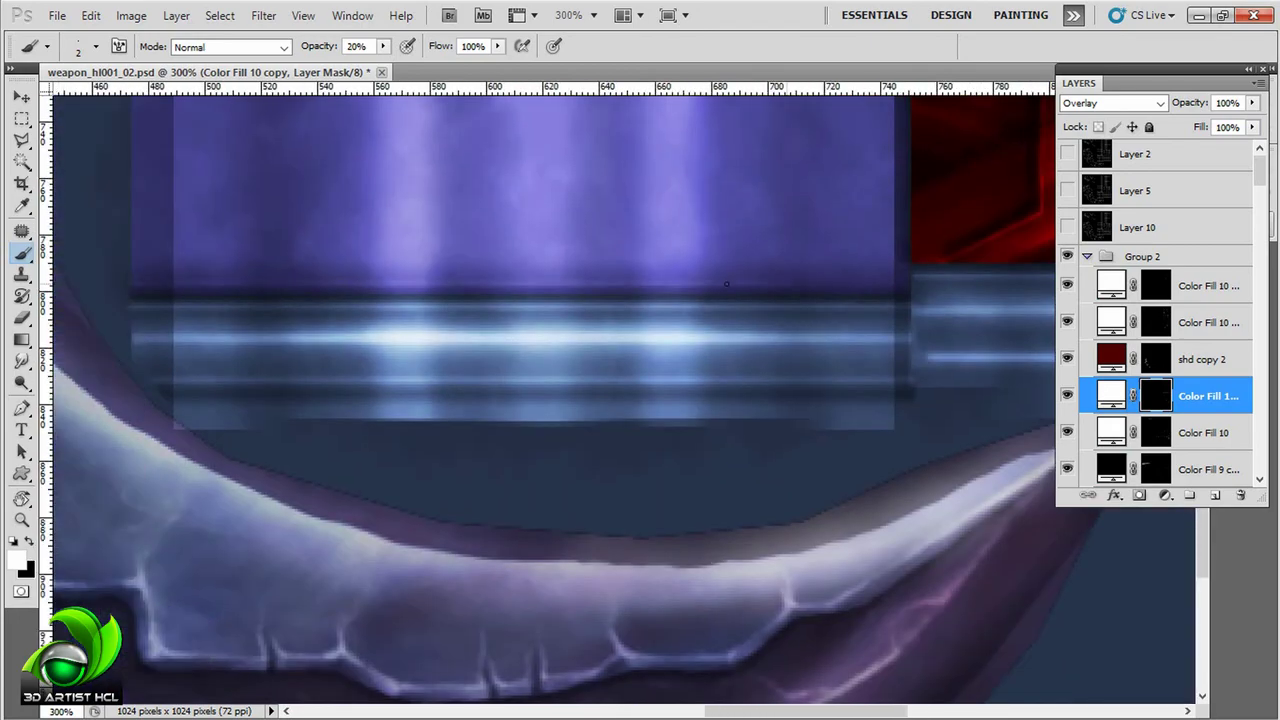
pyautogui.moveTo(630, 100); pyautogui.dragTo(737, 292)
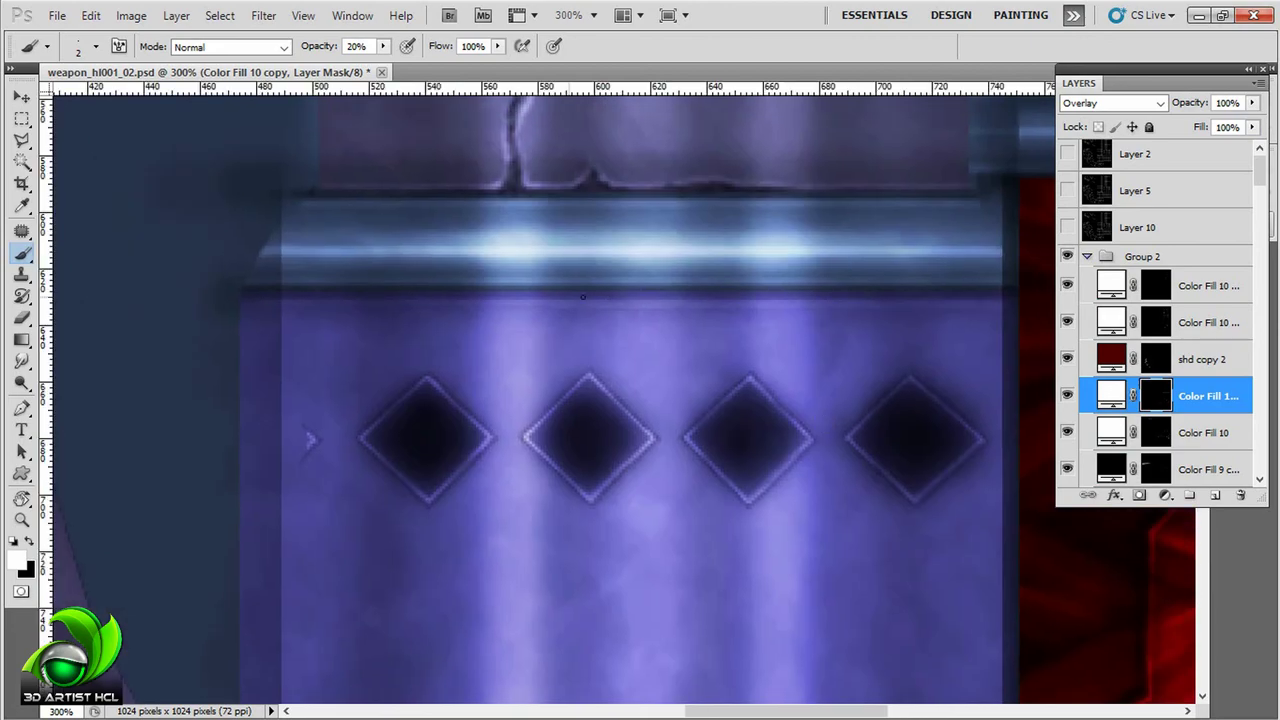
pyautogui.press('[')
pyautogui.moveTo(583, 296); pyautogui.dragTo(817, 307)
# Step: Set a 1-pixel brush and move to the top edge of the purple strip
pyautogui.scroll(2, 516, 303)
pyautogui.hscroll(1, 314, 286)
pyautogui.scroll(5, 478, 350)
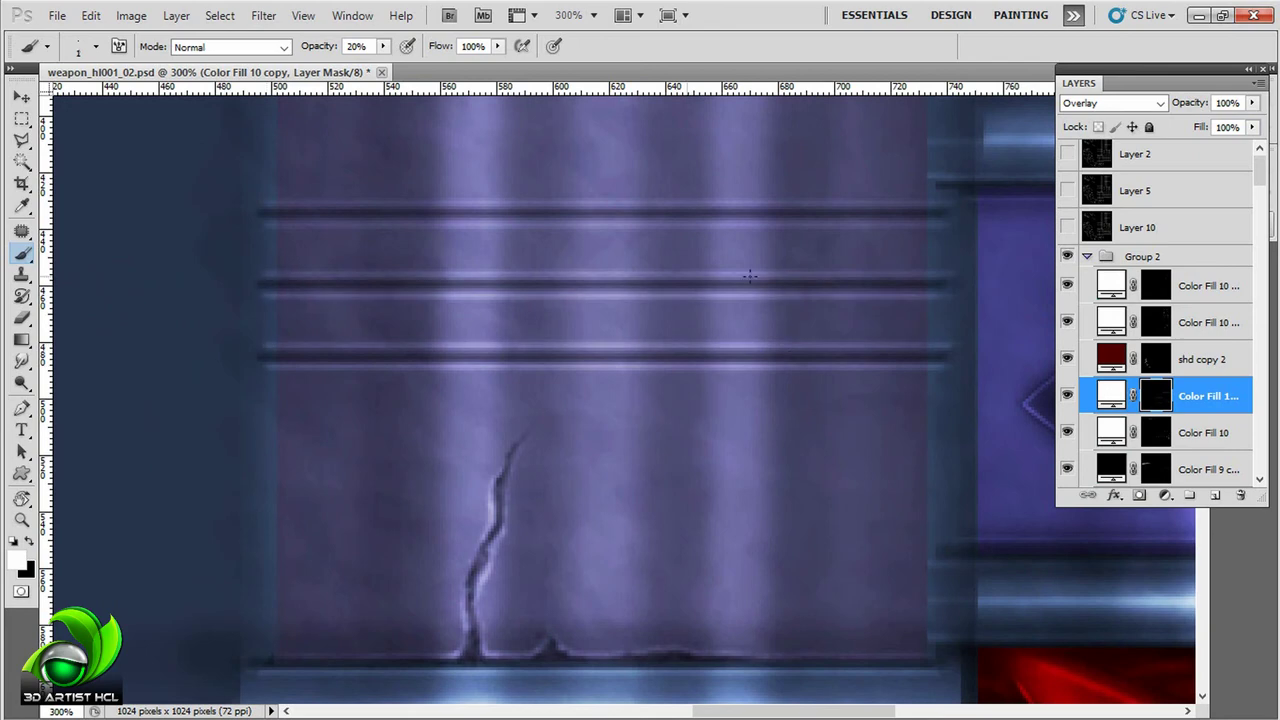
pyautogui.press('[')
pyautogui.scroll(5, 771, 257)
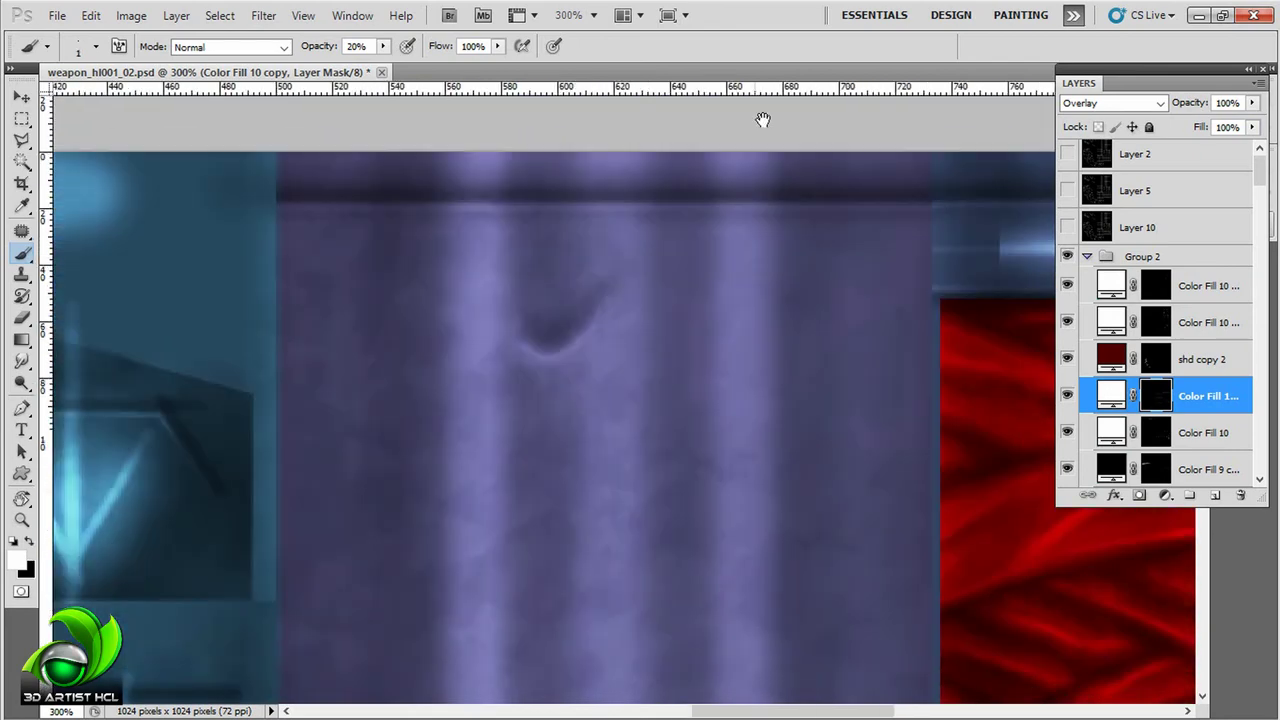
pyautogui.moveTo(763, 120); pyautogui.dragTo(757, 162)
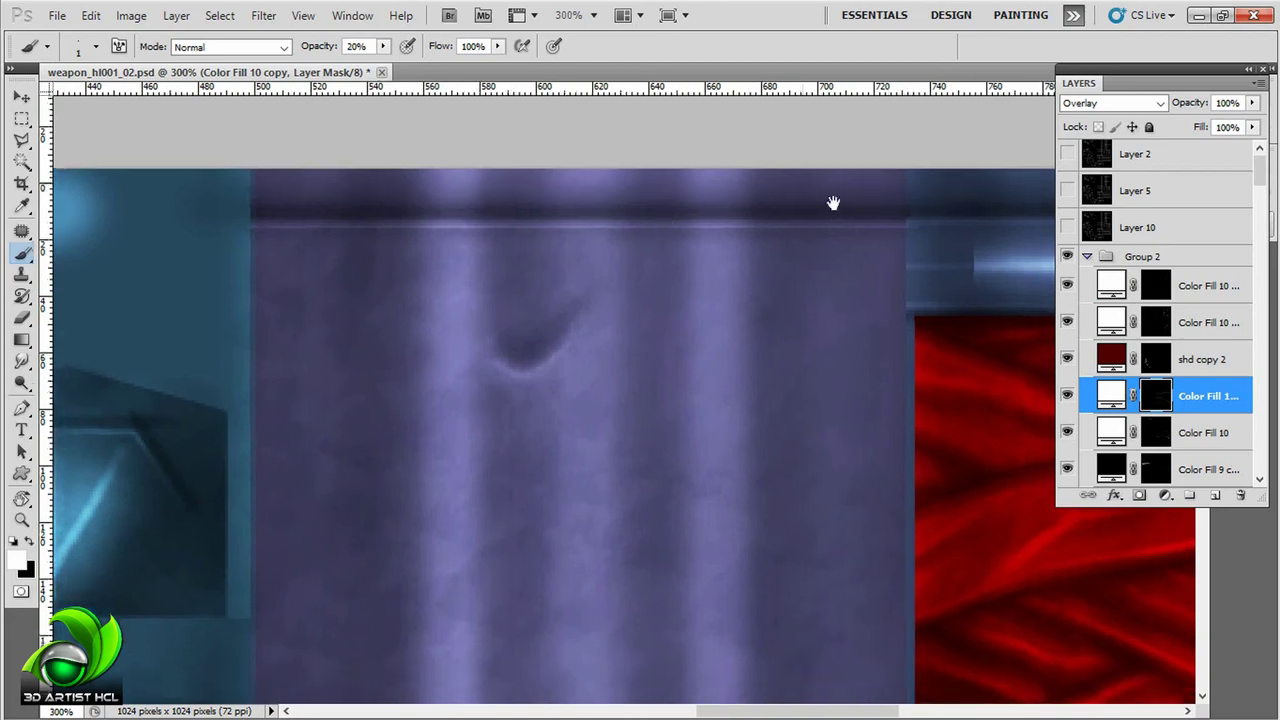
pyautogui.scroll(-5, 720, 354)
pyautogui.hscroll(-5, 720, 354)
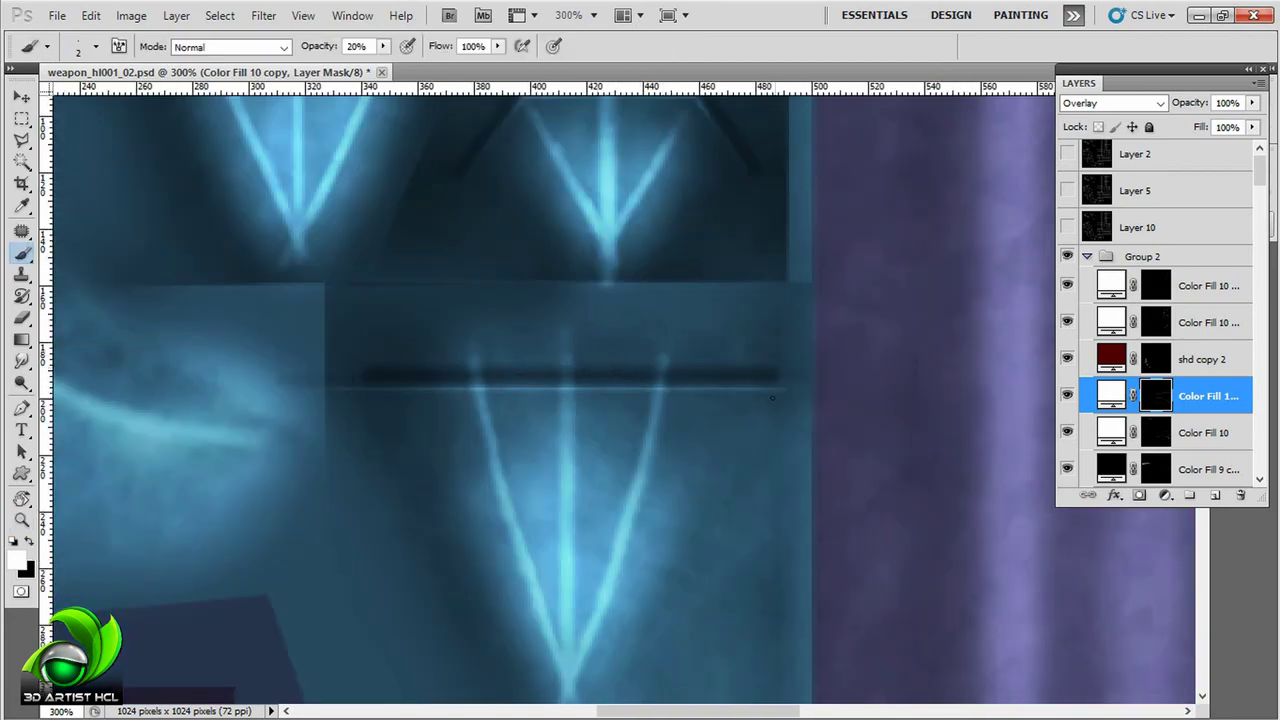
# Step: Orbit the Maya camera to review the whole scythe
pyautogui.scroll(5, 322, 205)
pyautogui.hscroll(-1, 322, 205)
pyautogui.hscroll(-5, 577, 207)
pyautogui.scroll(1, 600, 230)
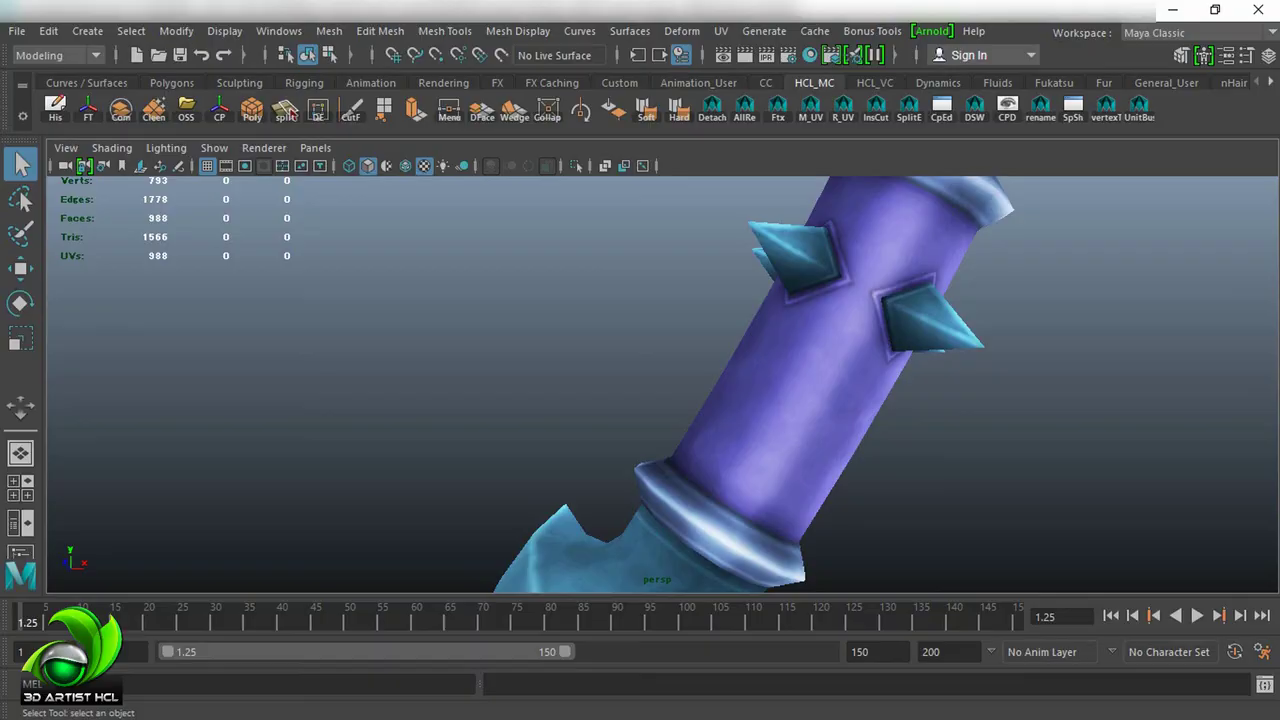
pyautogui.scroll(-5, 820, 323)
pyautogui.moveTo(820, 323)
pyautogui.mouseDown()
pyautogui.moveTo(703, 229)
pyautogui.moveTo(1050, 416)
pyautogui.mouseUp()
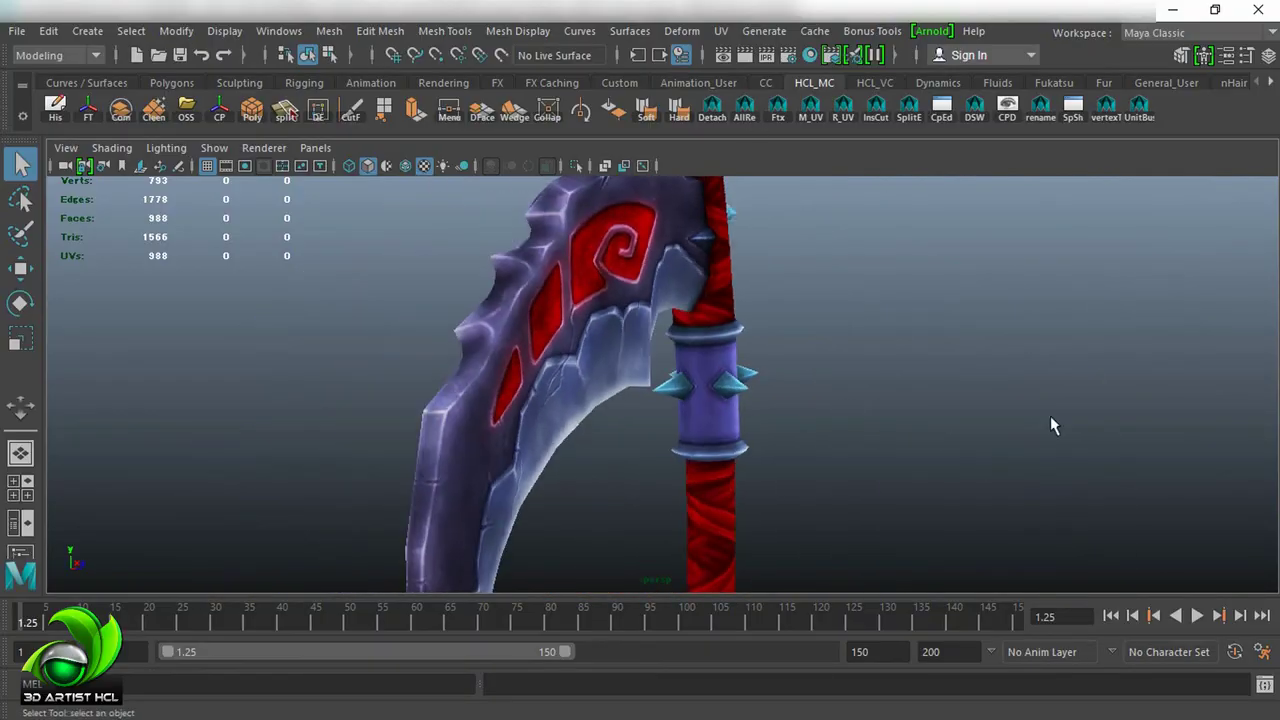
pyautogui.scroll(-5, 731, 354)
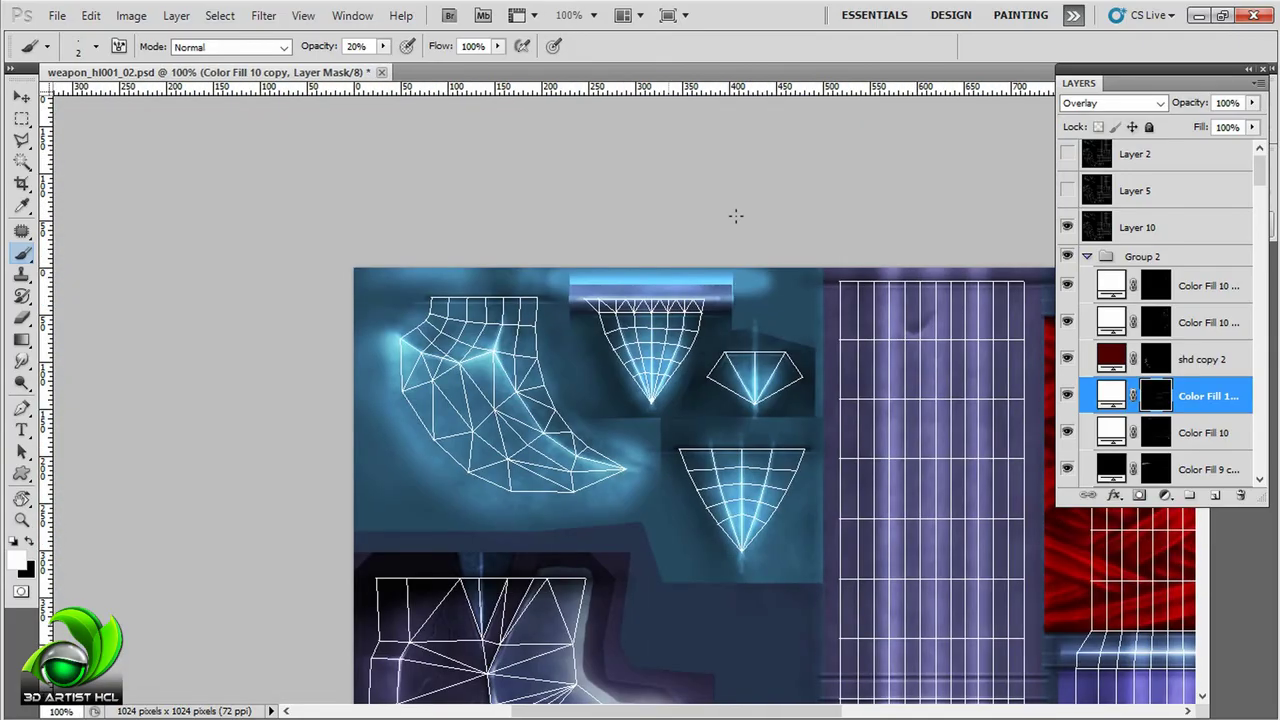
# Step: Polygonal-lasso the top-left teal panel and target the Color Fill 9 copy 7 mask
pyautogui.hotkey('shift', 'l')
pyautogui.keyDown('shift'); pyautogui.click(569, 364); pyautogui.keyUp('shift')
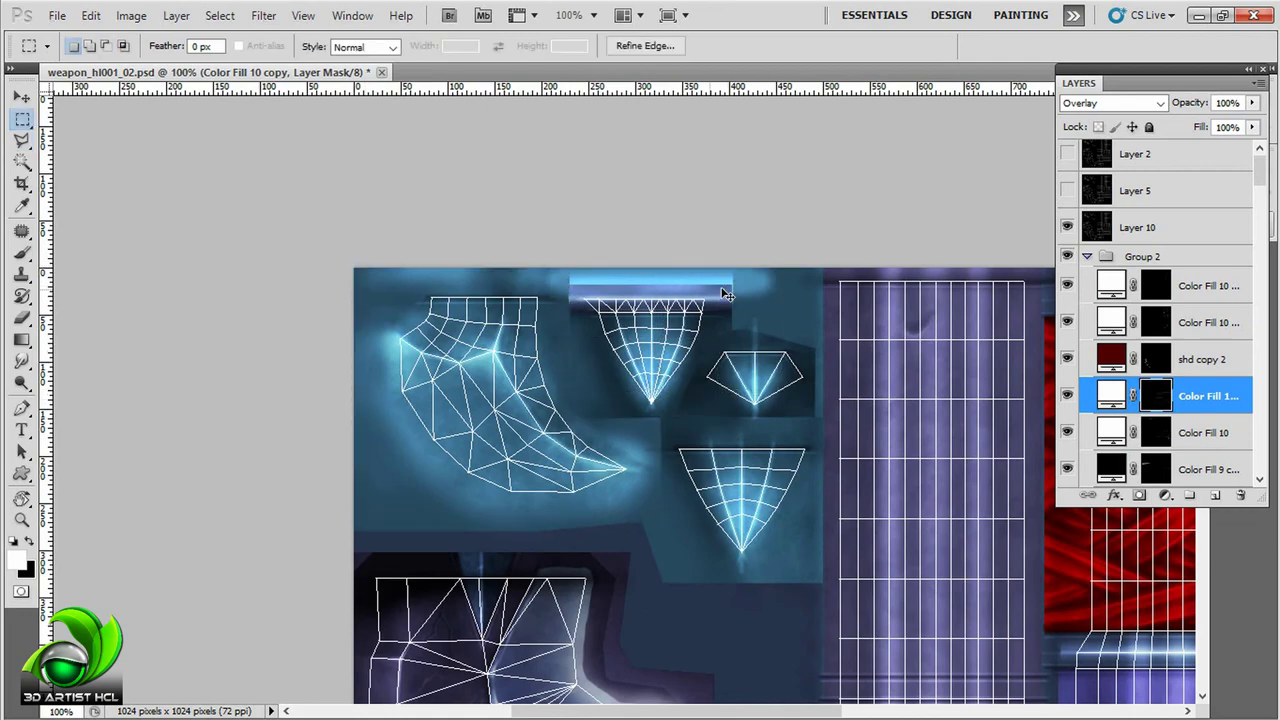
pyautogui.hotkey('ctrl', '+')
pyautogui.hotkey('ctrl', '+')
pyautogui.doubleClick(563, 449)
pyautogui.hotkey('ctrl', '-')
pyautogui.hotkey('ctrl', '-')
pyautogui.scroll(-3, 1150, 300)
pyautogui.click(1200, 333)
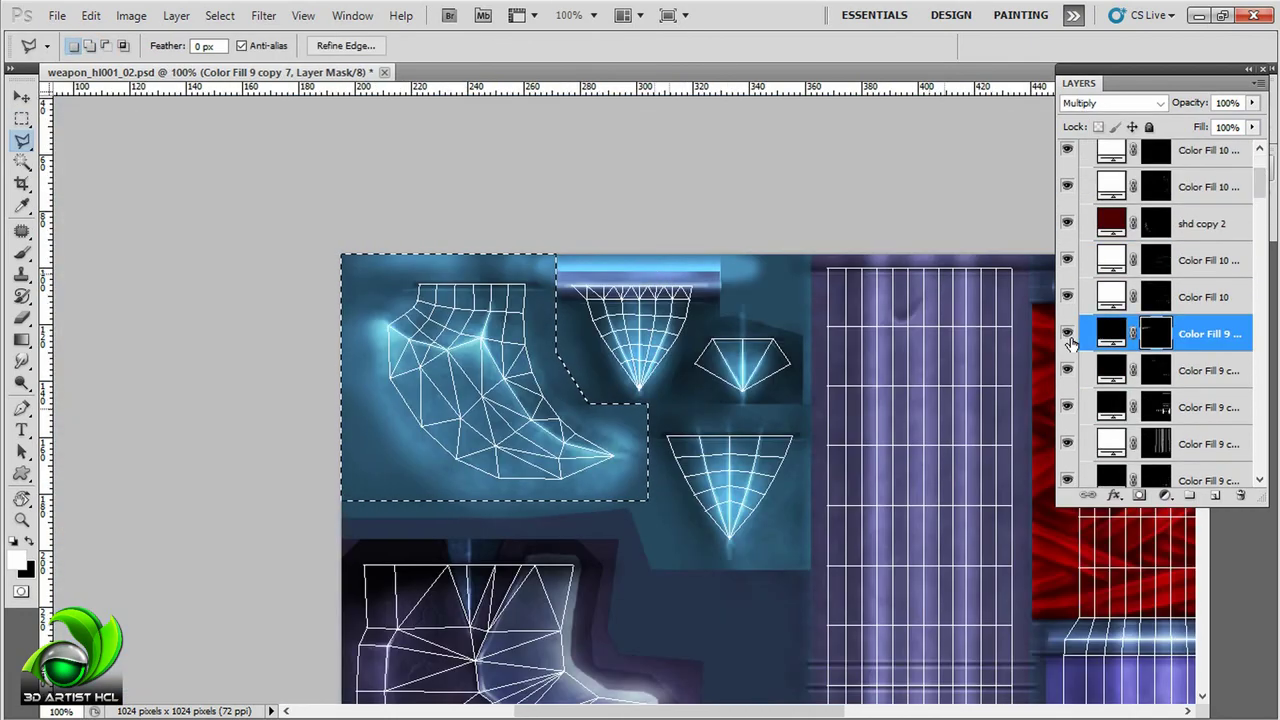
pyautogui.click(1067, 370)
pyautogui.click(1140, 402)
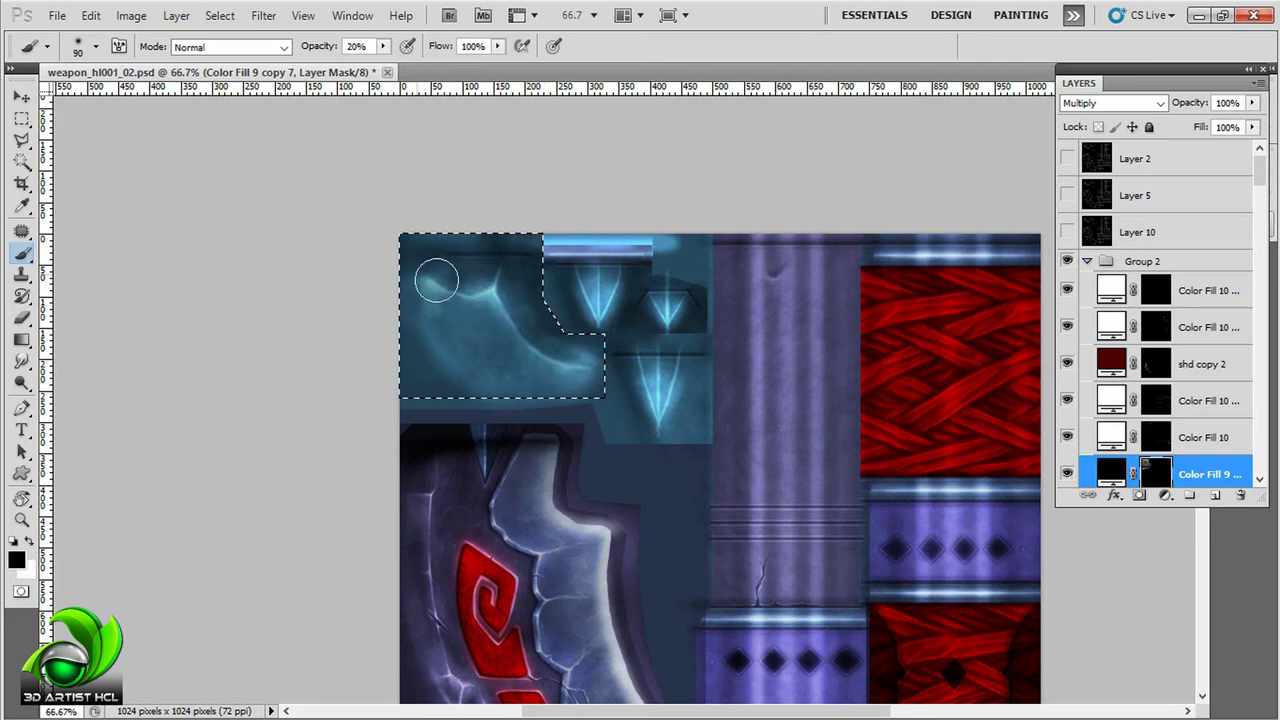
# Step: Paint white glow along the panel's upper curve and black shading at its bottom, previewing in Maya
pyautogui.moveTo(437, 280); pyautogui.dragTo(535, 373)
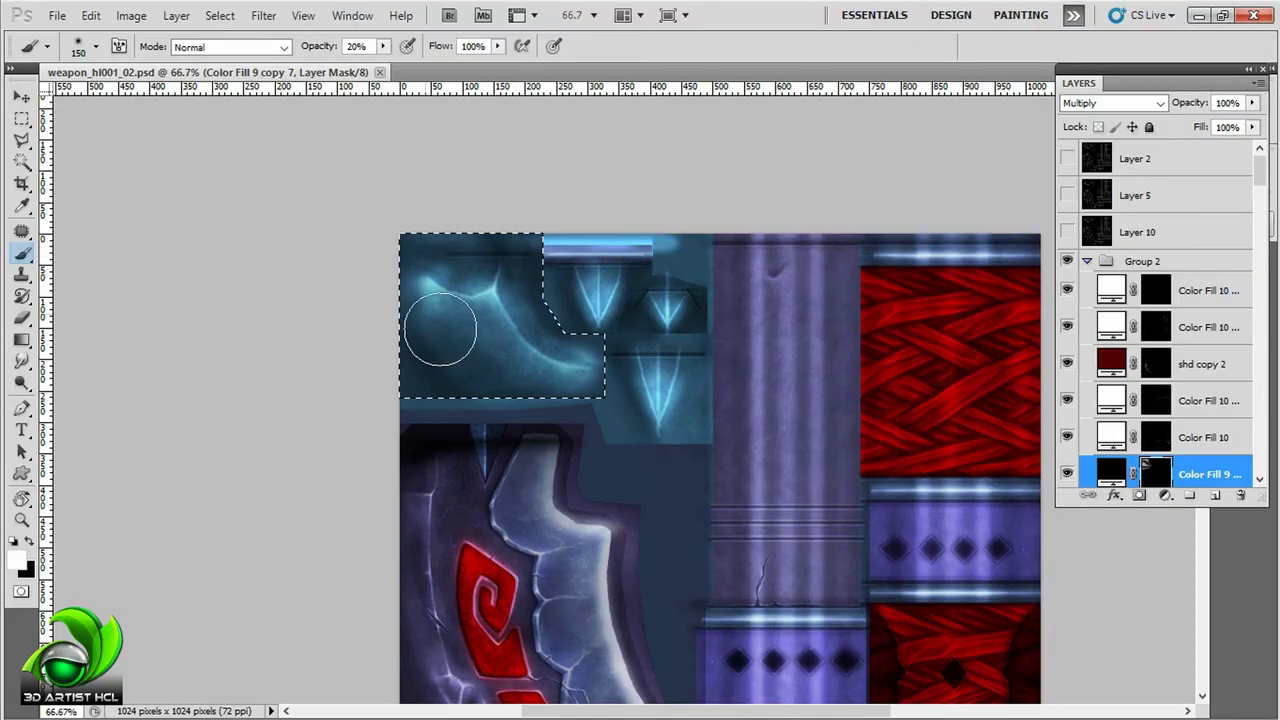
pyautogui.press('x')
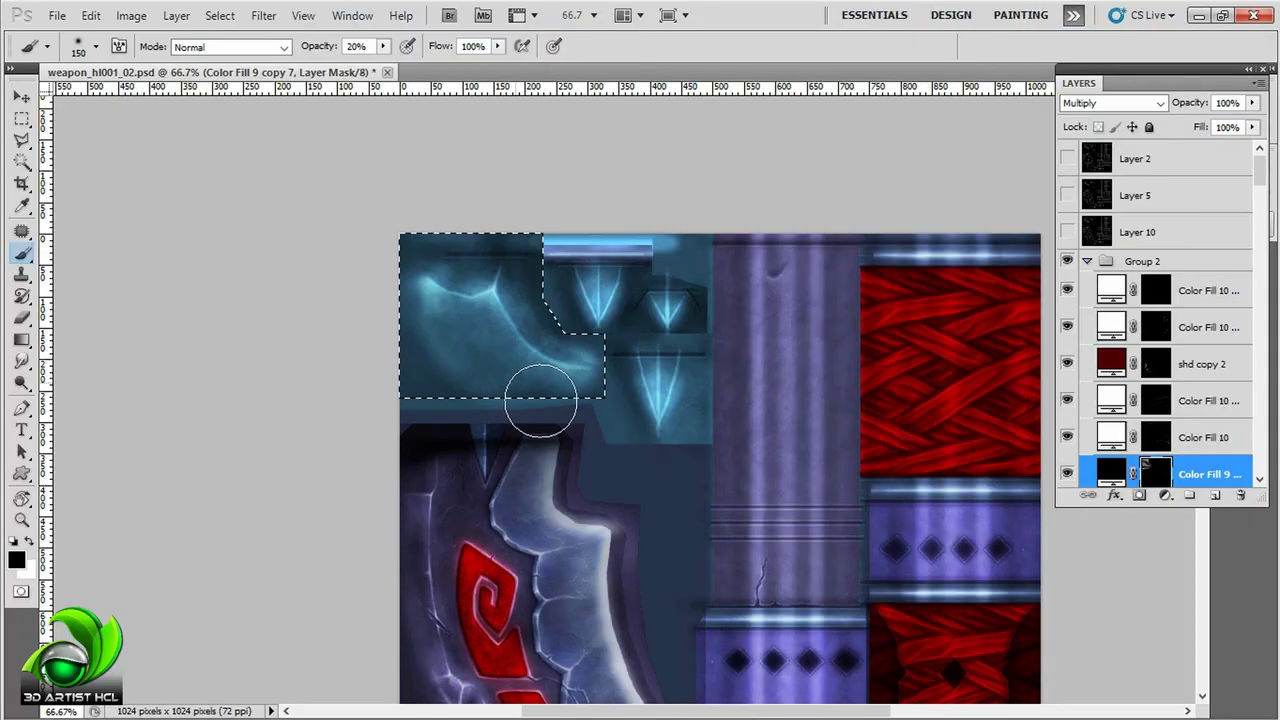
pyautogui.moveTo(540, 400)
pyautogui.mouseDown()
pyautogui.moveTo(551, 394)
pyautogui.moveTo(447, 378)
pyautogui.mouseUp()
pyautogui.press('x')
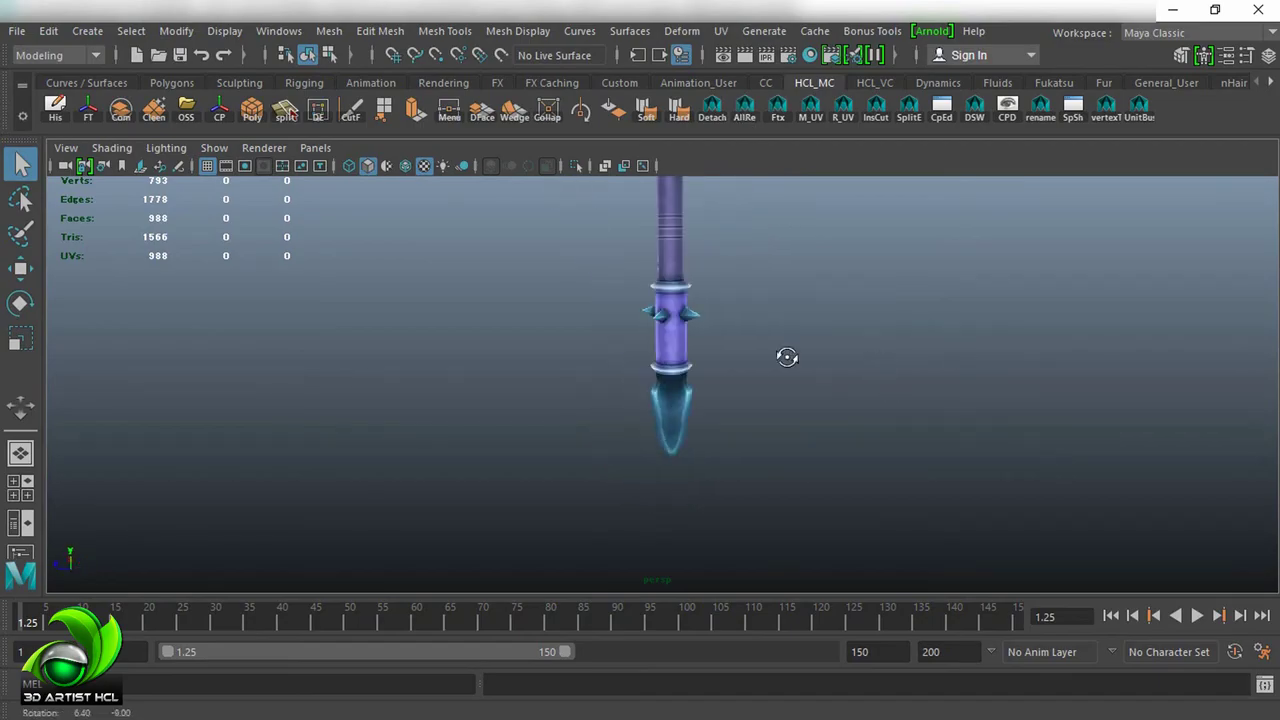
pyautogui.moveTo(790, 366); pyautogui.dragTo(1019, 404)
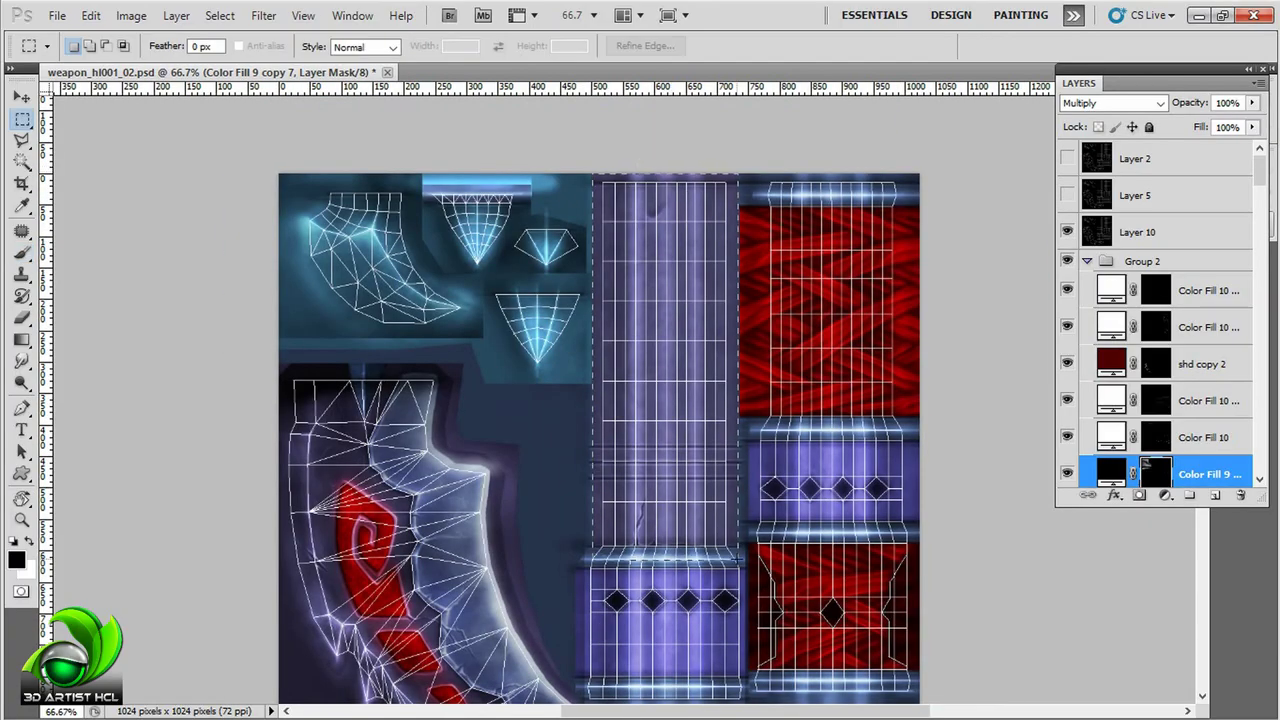
# Step: Add the purple handle strip to the selection and set a size-90, 30% brush on the Color Fill 9 copy mask
pyautogui.moveTo(738, 550); pyautogui.dragTo(560, 605)
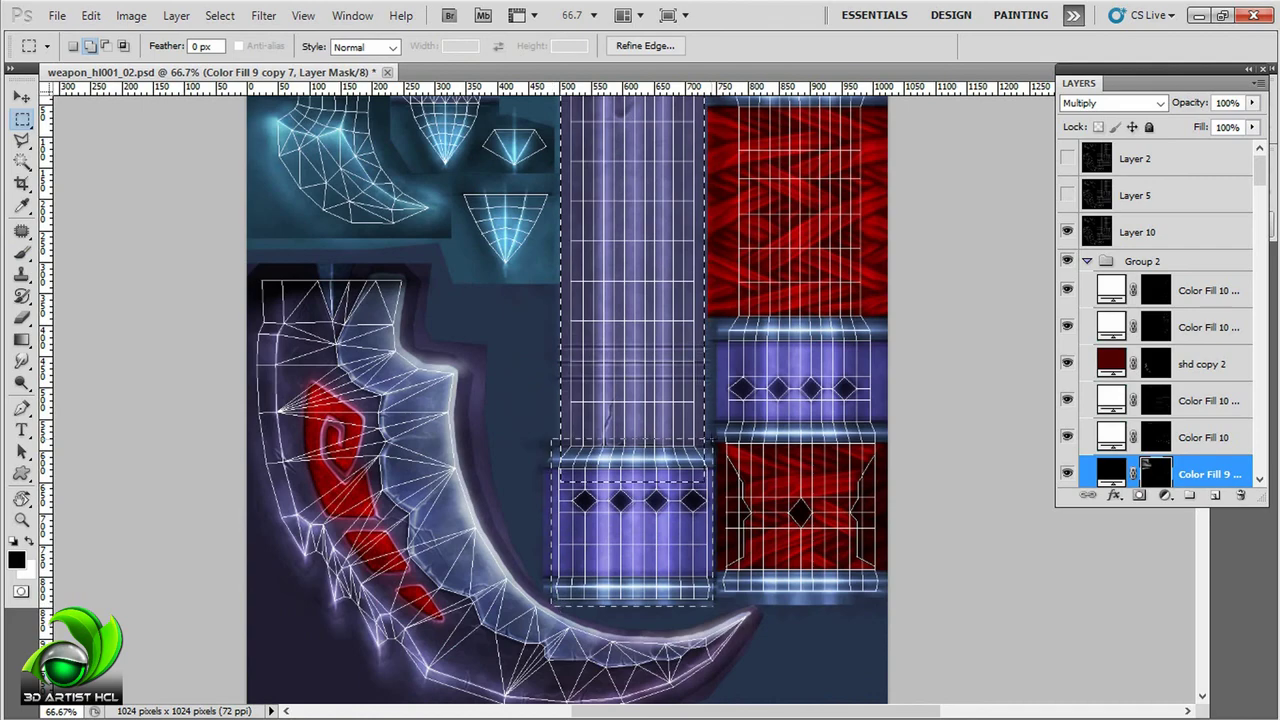
pyautogui.scroll(-2, 708, 438)
pyautogui.press('b')
pyautogui.scroll(-3, 1160, 350)
pyautogui.click(1158, 382)
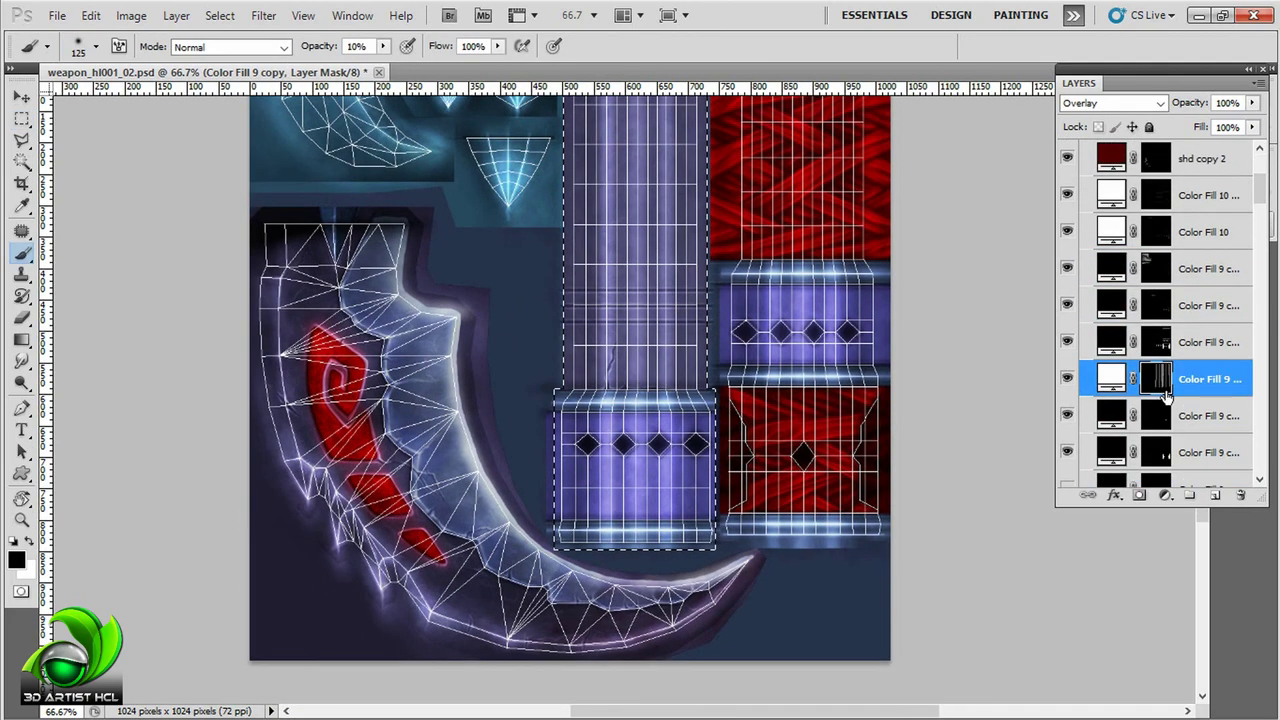
pyautogui.press('[')
pyautogui.press('[')
pyautogui.scroll(1, 693, 172)
pyautogui.hscroll(-2, 693, 172)
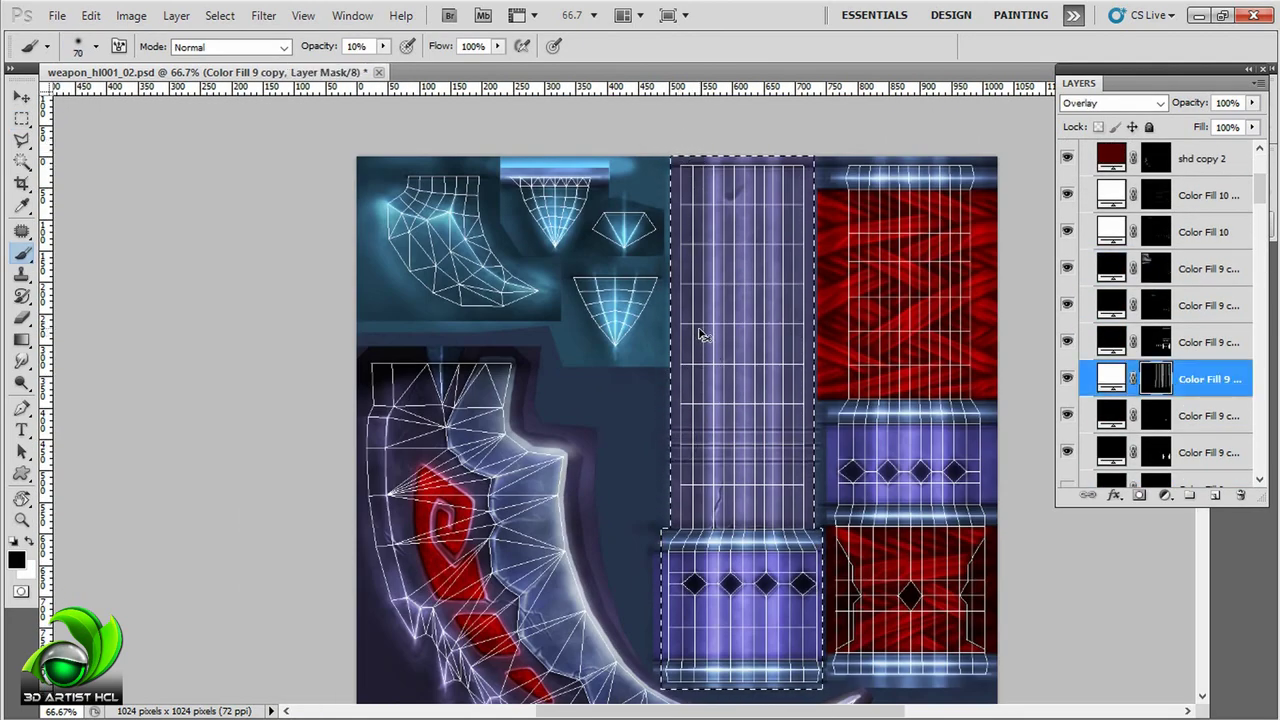
pyautogui.keyDown('ctrl'); pyautogui.click(697, 343); pyautogui.keyUp('ctrl')
pyautogui.hscroll(-2, 697, 343)
pyautogui.keyDown('ctrl'); pyautogui.click(800, 286); pyautogui.keyUp('ctrl')
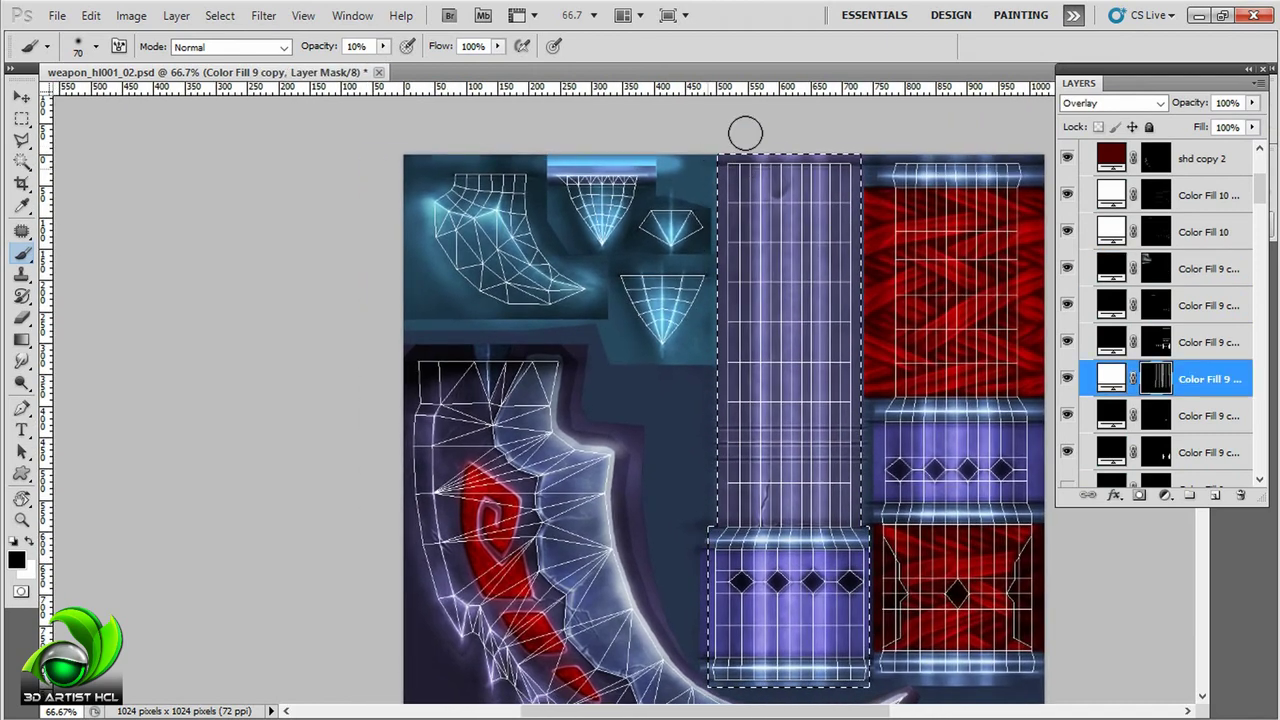
pyautogui.press('3')
pyautogui.scroll(1, 717, 522)
pyautogui.hscroll(1, 717, 522)
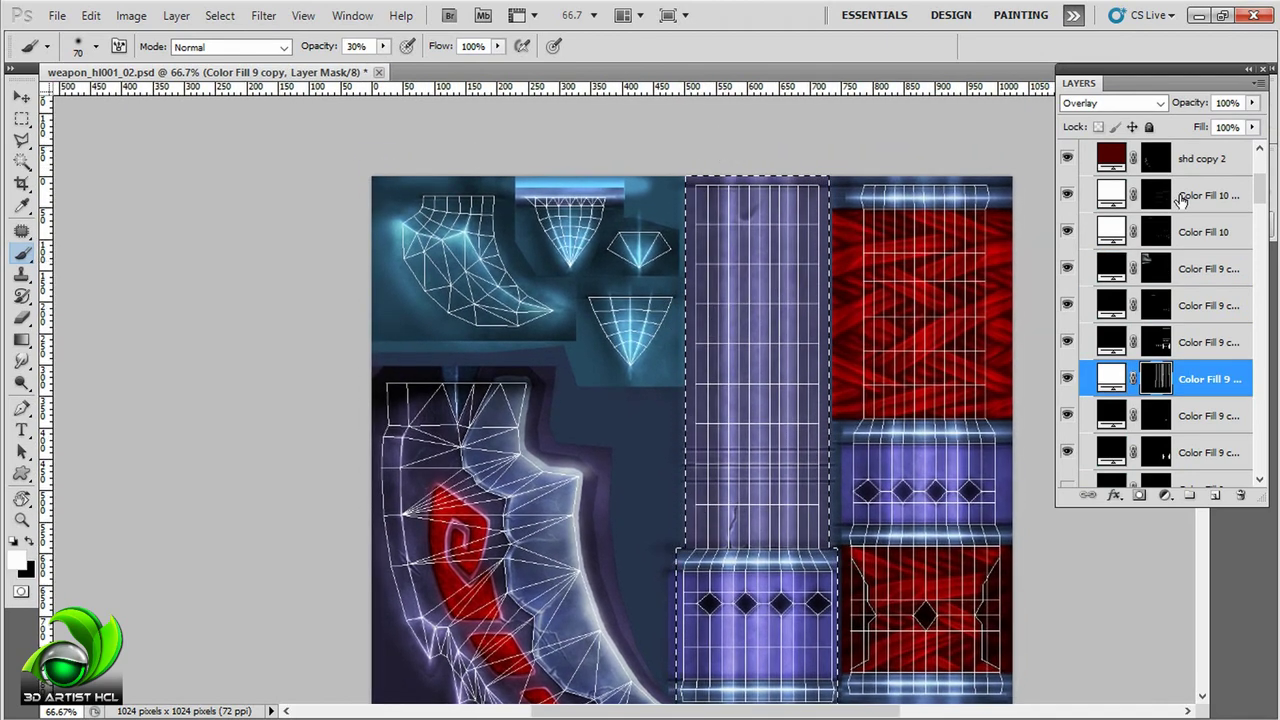
# Step: Hide the Layer 10 UV wireframe overlay to view the painted texture
pyautogui.scroll(-8, 678, 563)
pyautogui.scroll(6, 678, 563)
pyautogui.hscroll(6, 678, 563)
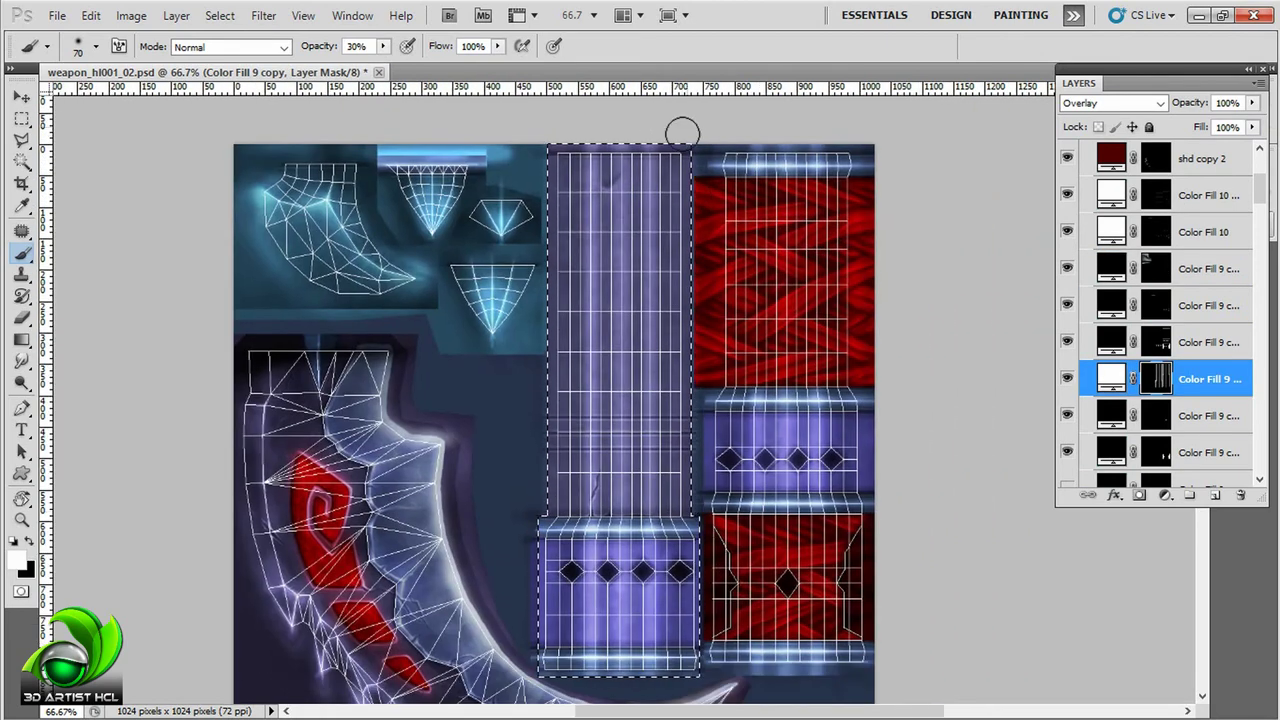
pyautogui.scroll(-2, 682, 132)
pyautogui.scroll(2, 649, 157)
pyautogui.hscroll(1, 649, 157)
pyautogui.hscroll(-1, 800, 386)
pyautogui.scroll(3, 1062, 209)
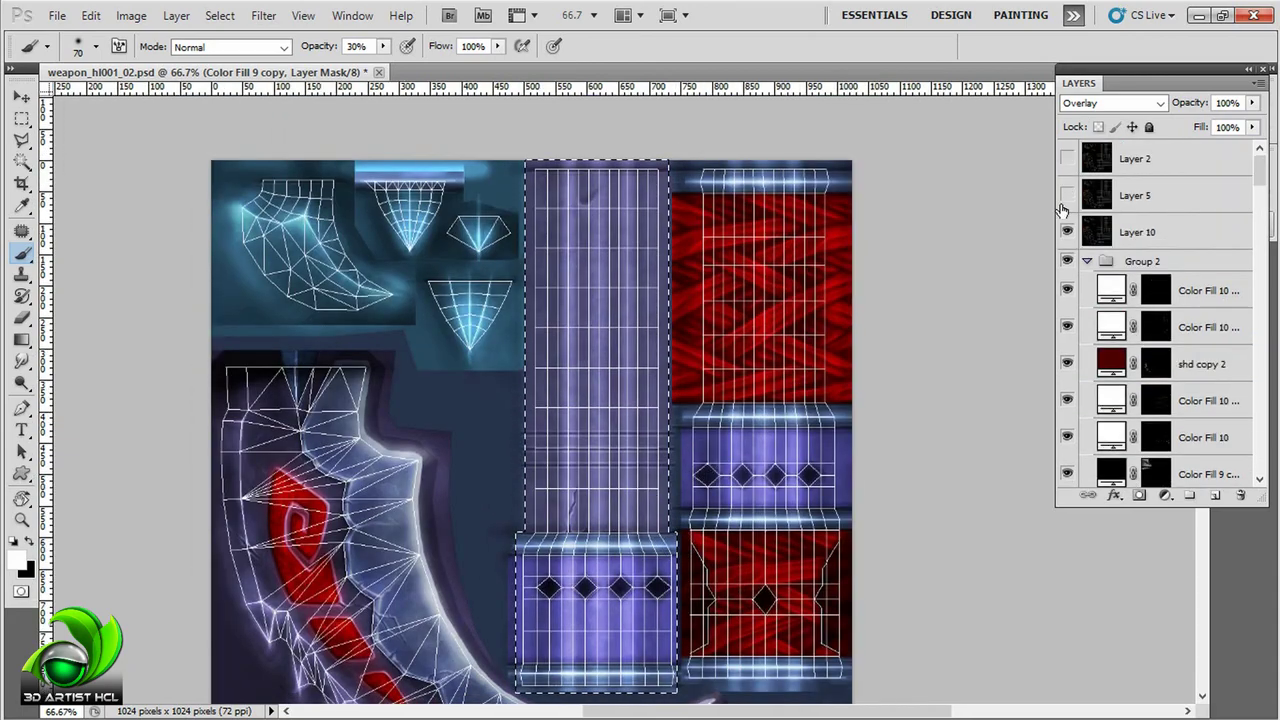
pyautogui.click(1067, 231)
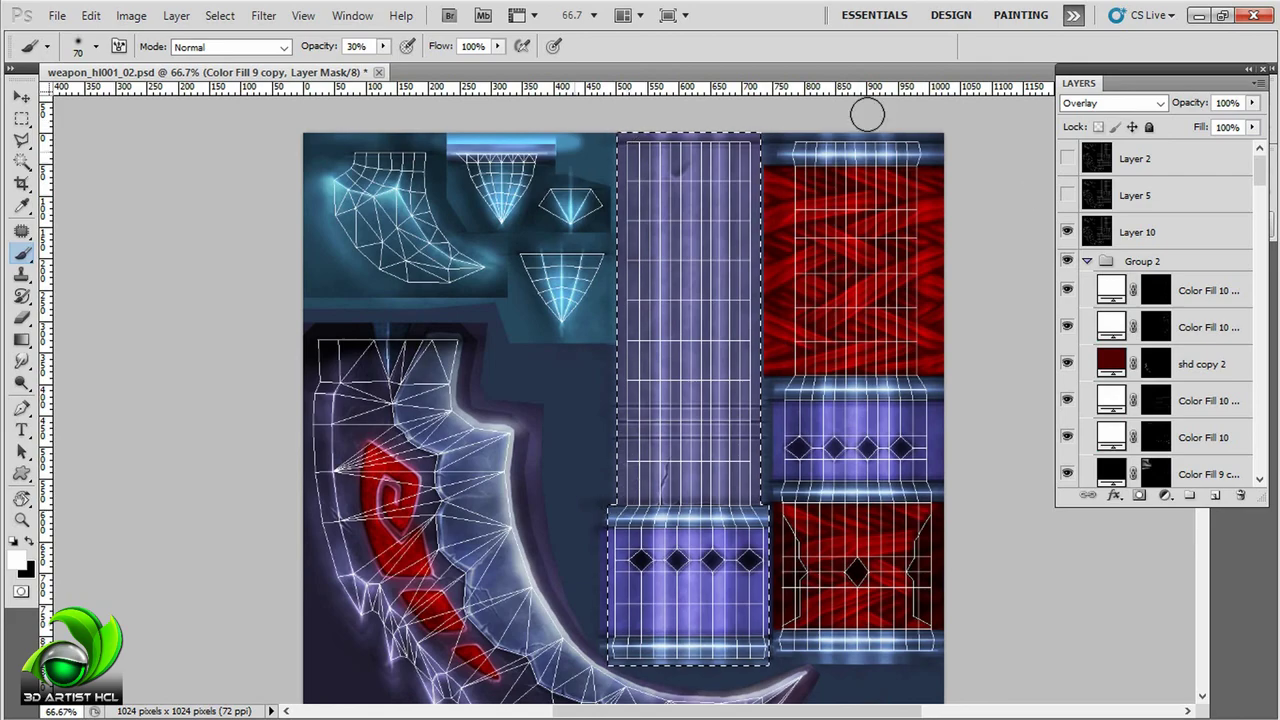
pyautogui.click(1067, 231)
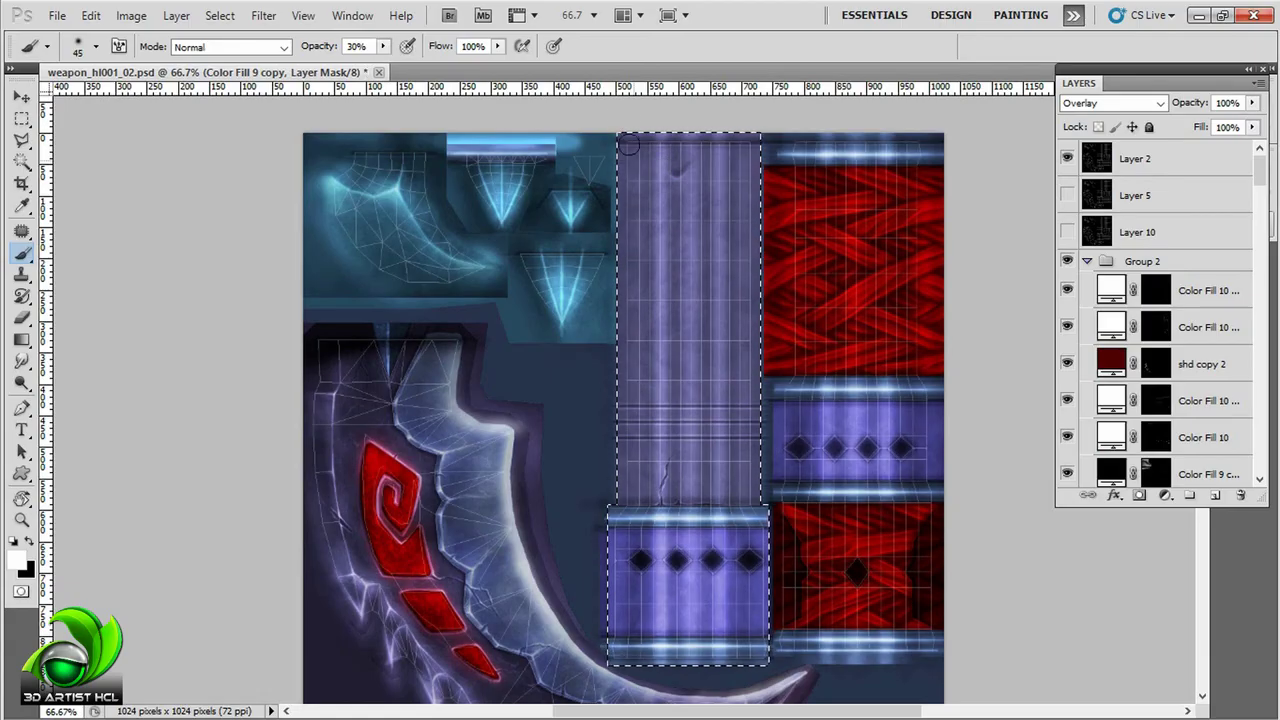
pyautogui.scroll(-3, 1240, 273)
pyautogui.scroll(-3, 1240, 273)
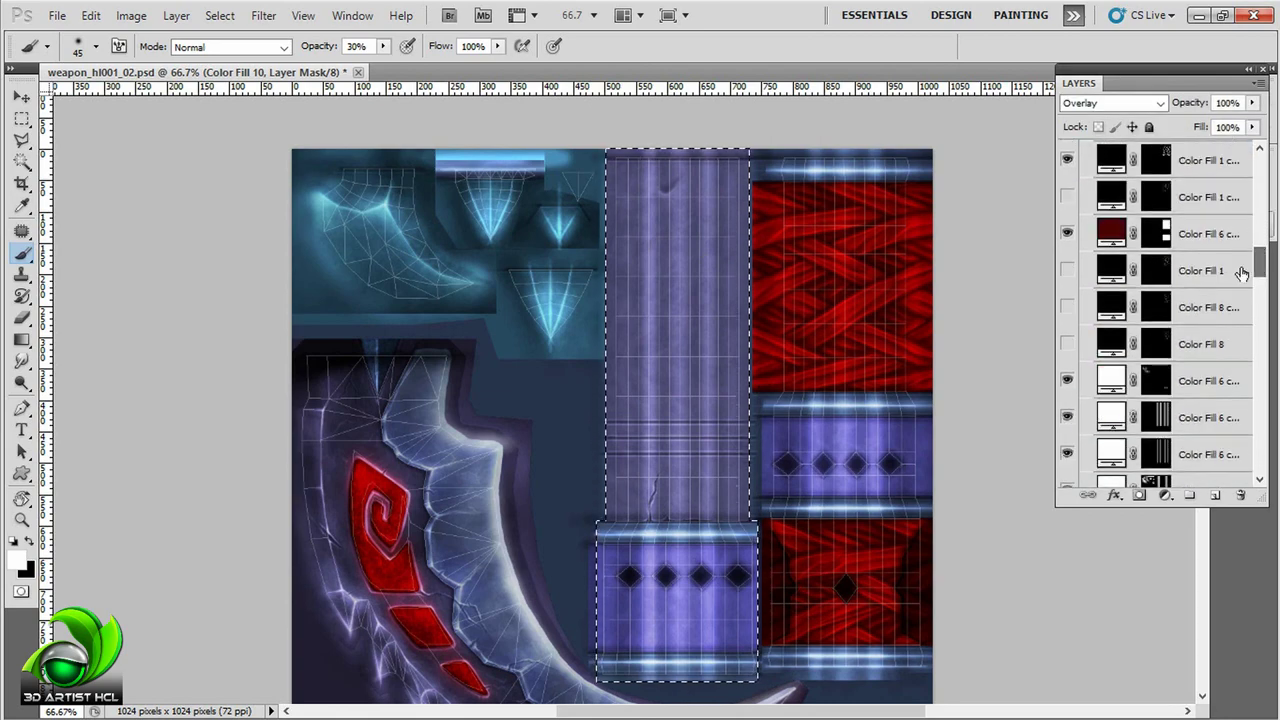
# Step: Target the Color Fill 6 copy 12 mask and hide the Layer 2 wireframe overlay
pyautogui.click(1205, 417)
pyautogui.moveTo(740, 132); pyautogui.dragTo(720, 197)
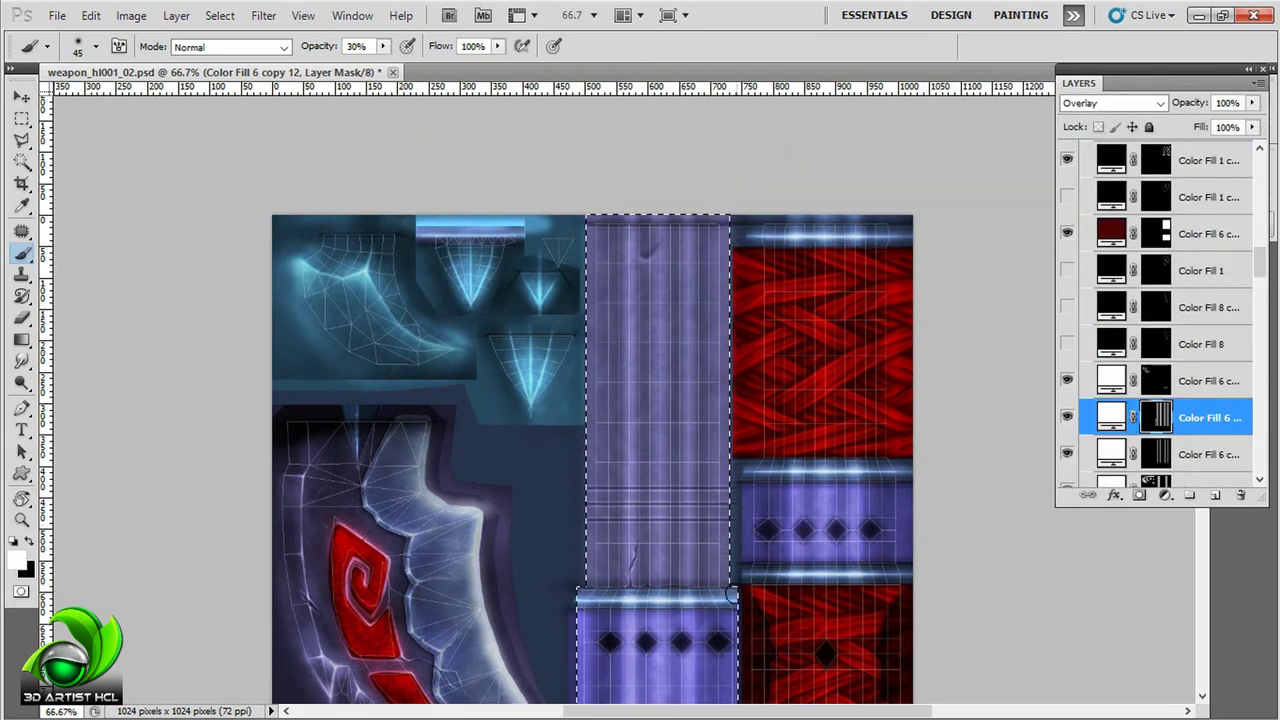
pyautogui.moveTo(731, 594); pyautogui.dragTo(757, 566)
pyautogui.scroll(10, 1160, 300)
pyautogui.click(1066, 158)
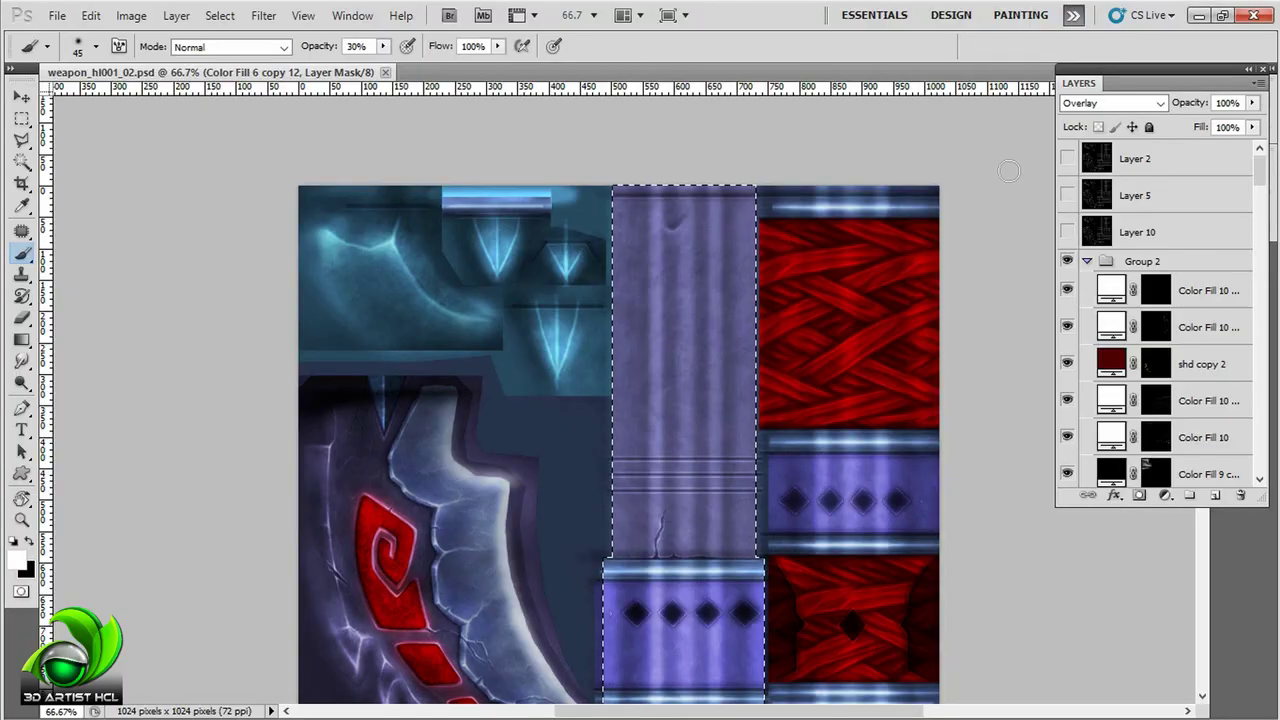
pyautogui.click(1066, 158)
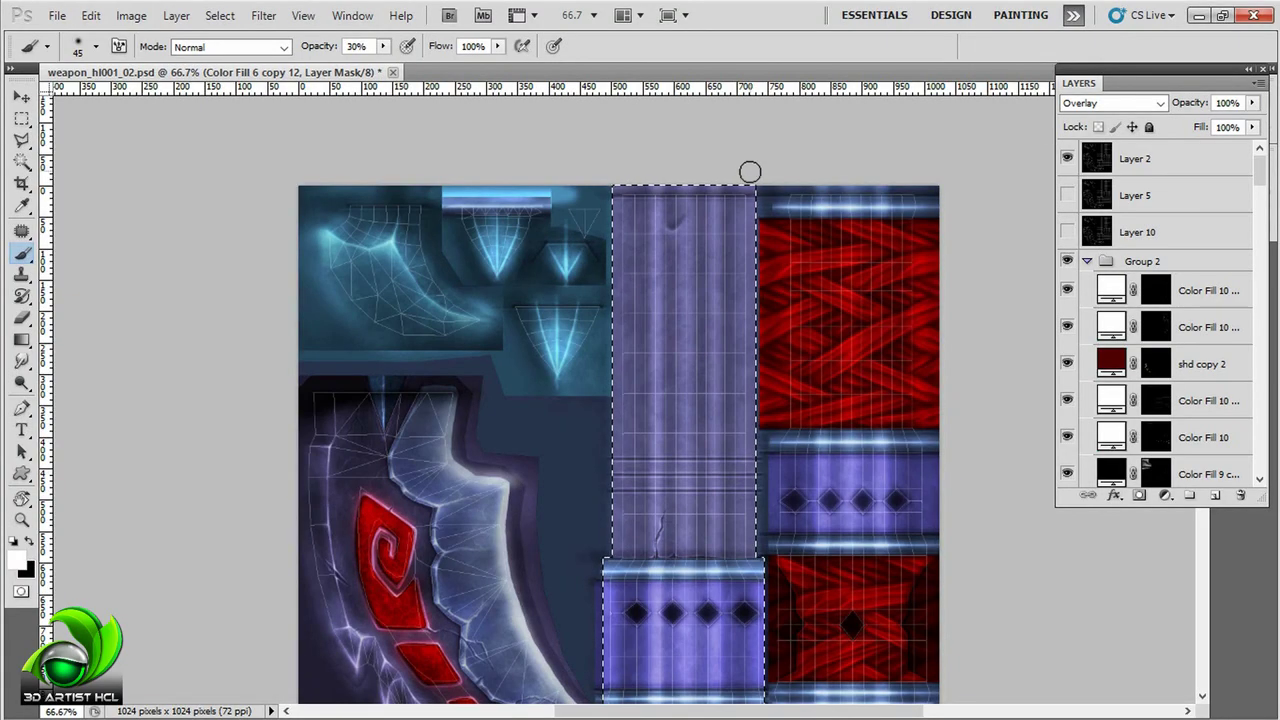
pyautogui.click(1066, 158)
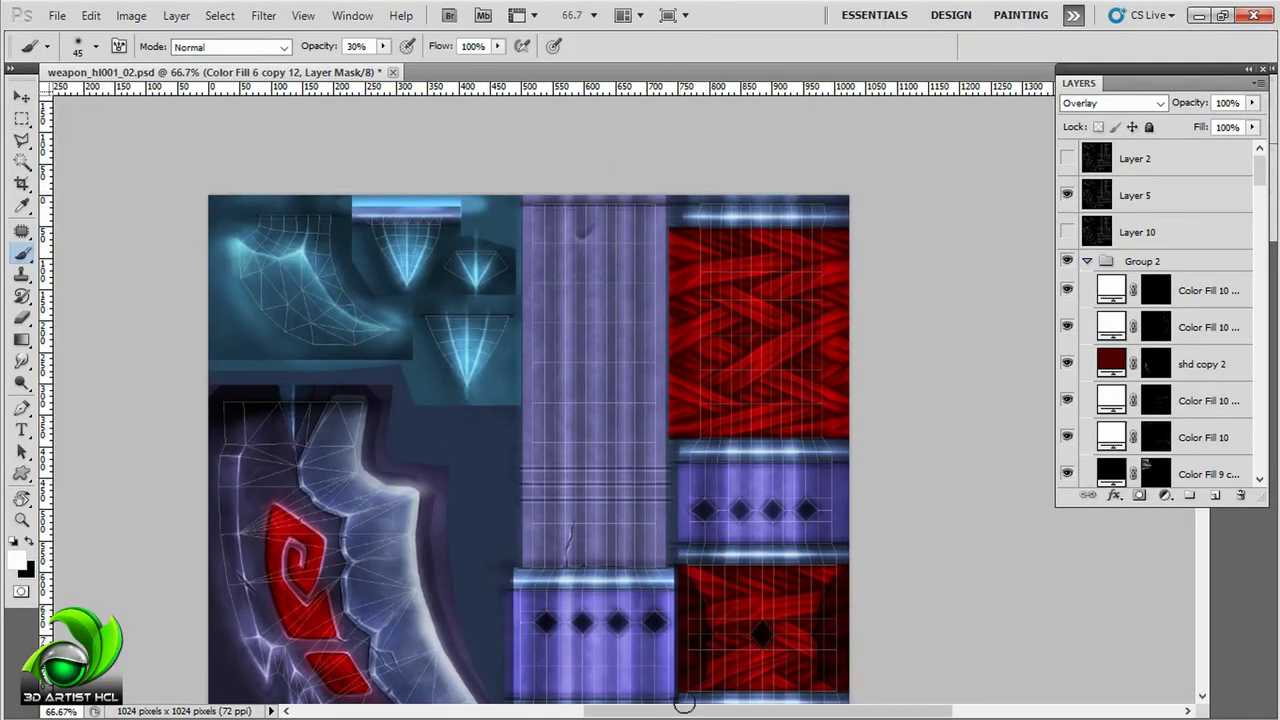
# Step: Hide the Layer 5 wireframe, orbit the Maya model to inspect the textured shaft, and return to Photoshop
pyautogui.moveTo(785, 366); pyautogui.dragTo(793, 306)
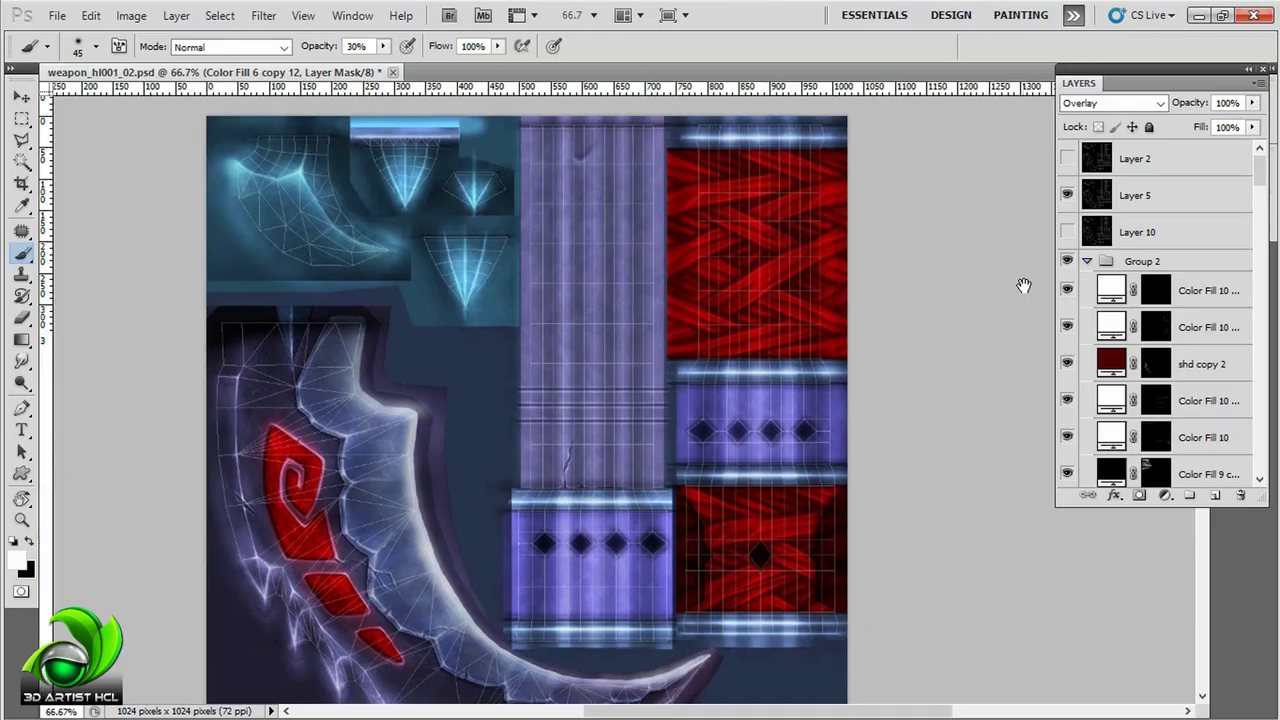
pyautogui.click(1067, 195)
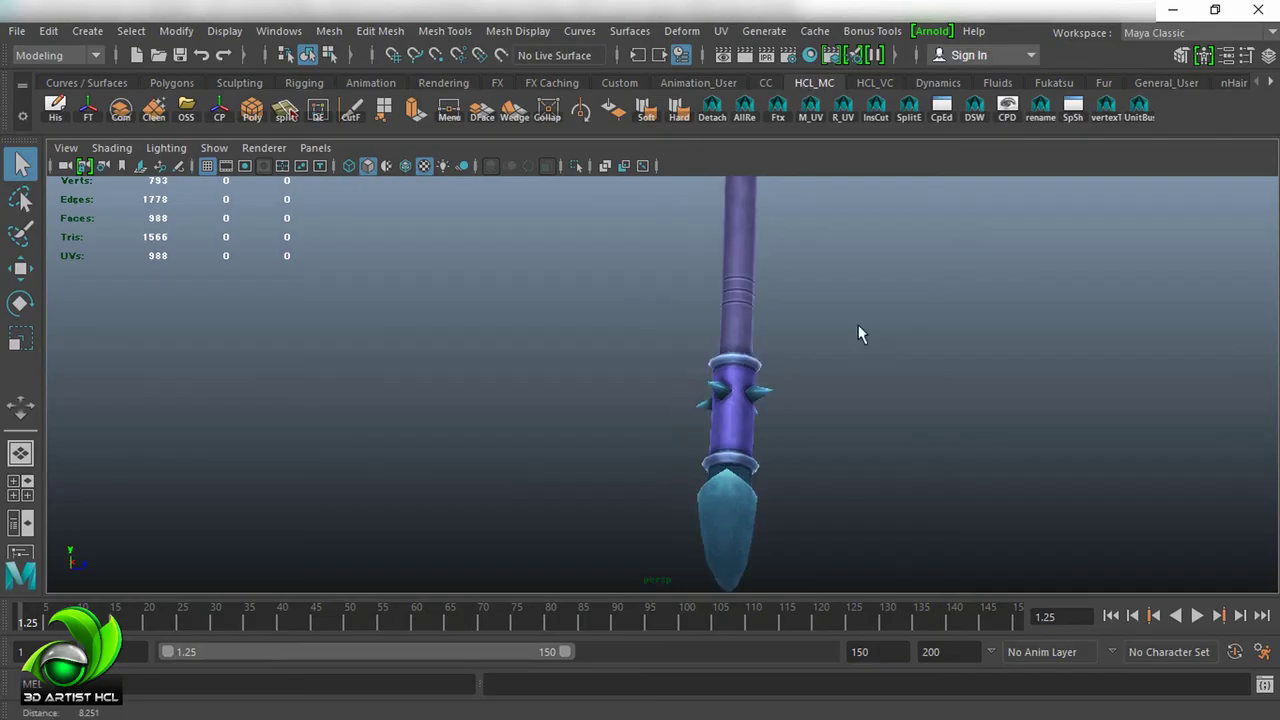
pyautogui.moveTo(932, 305); pyautogui.dragTo(1014, 379)
pyautogui.scroll(5, 694, 329)
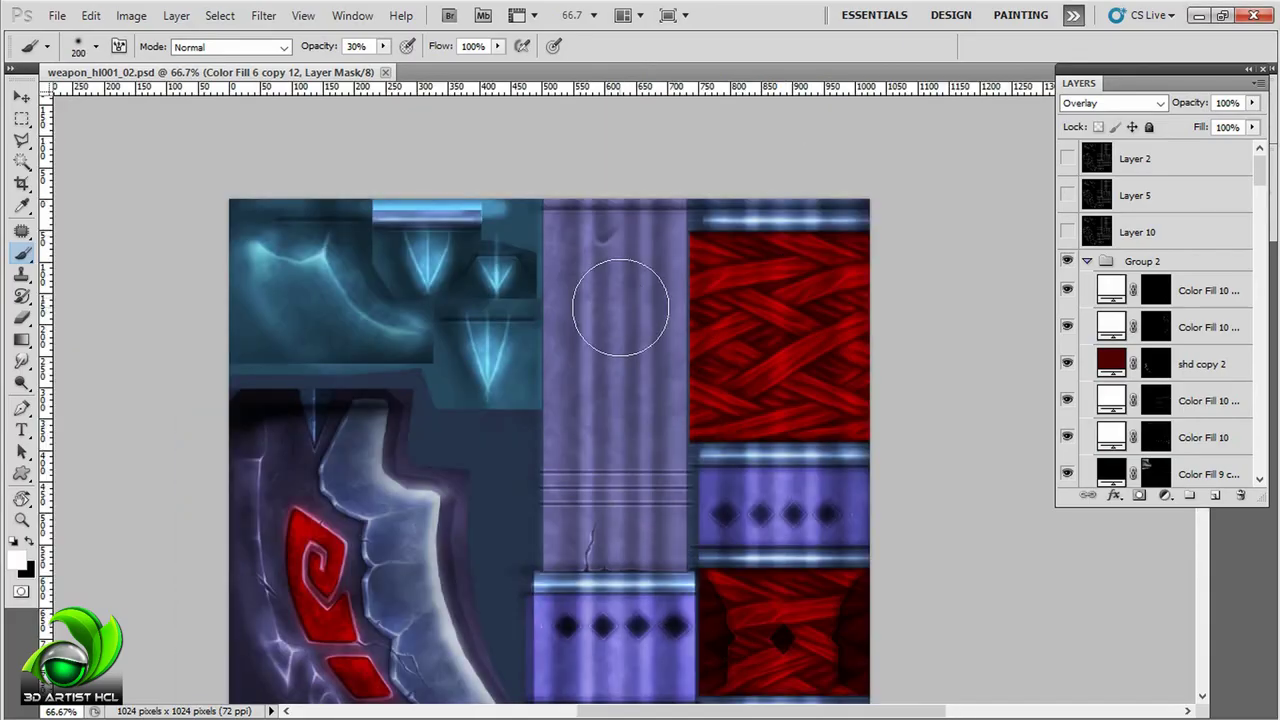
pyautogui.hotkey('alt', '[')
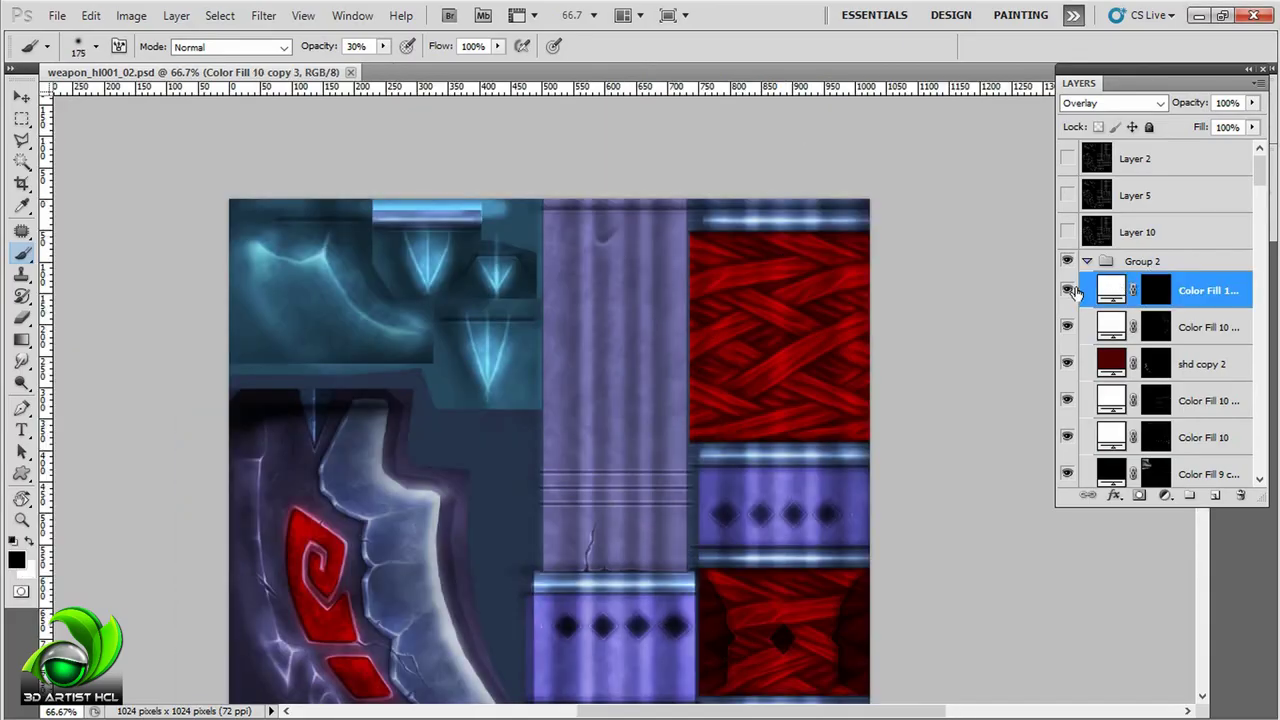
# Step: With a smaller brush, paint glow into the rune gem's right and lower interior
pyautogui.hotkey('alt', '[')
pyautogui.hotkey('alt', '[')
pyautogui.hotkey('alt', '[')
pyautogui.press('[')
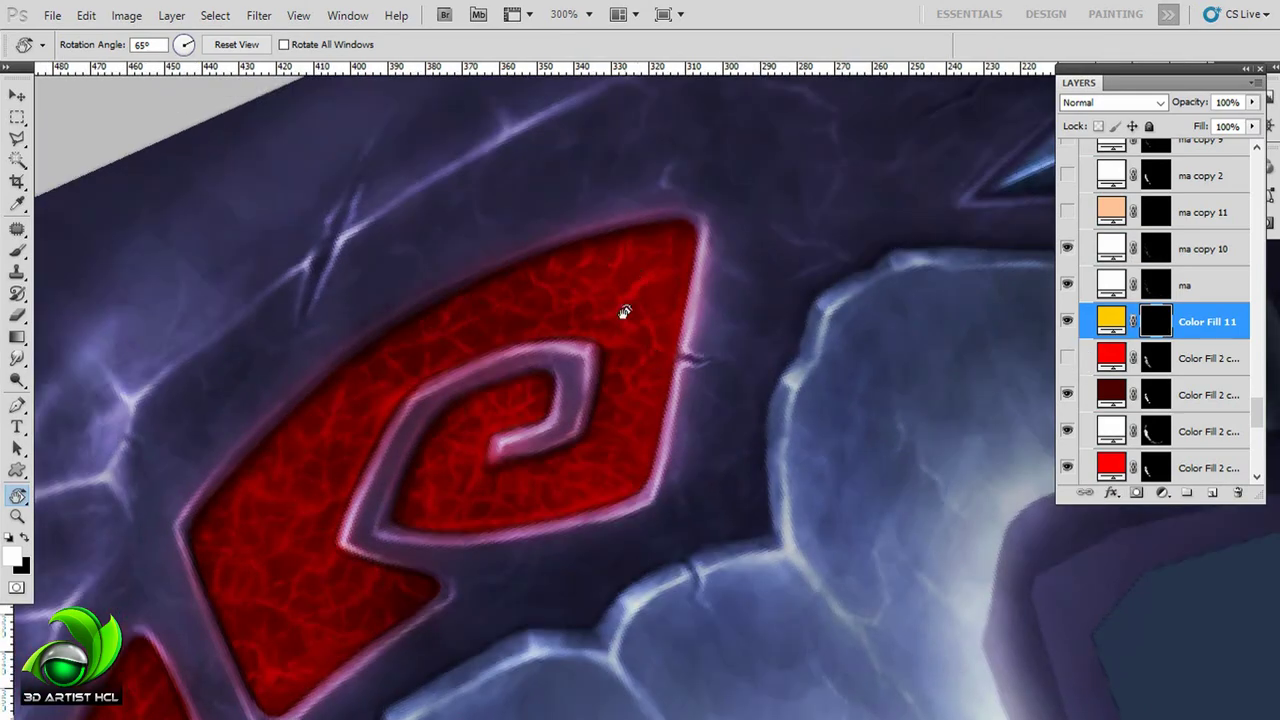
pyautogui.moveTo(624, 312); pyautogui.dragTo(657, 247)
pyautogui.press('b')
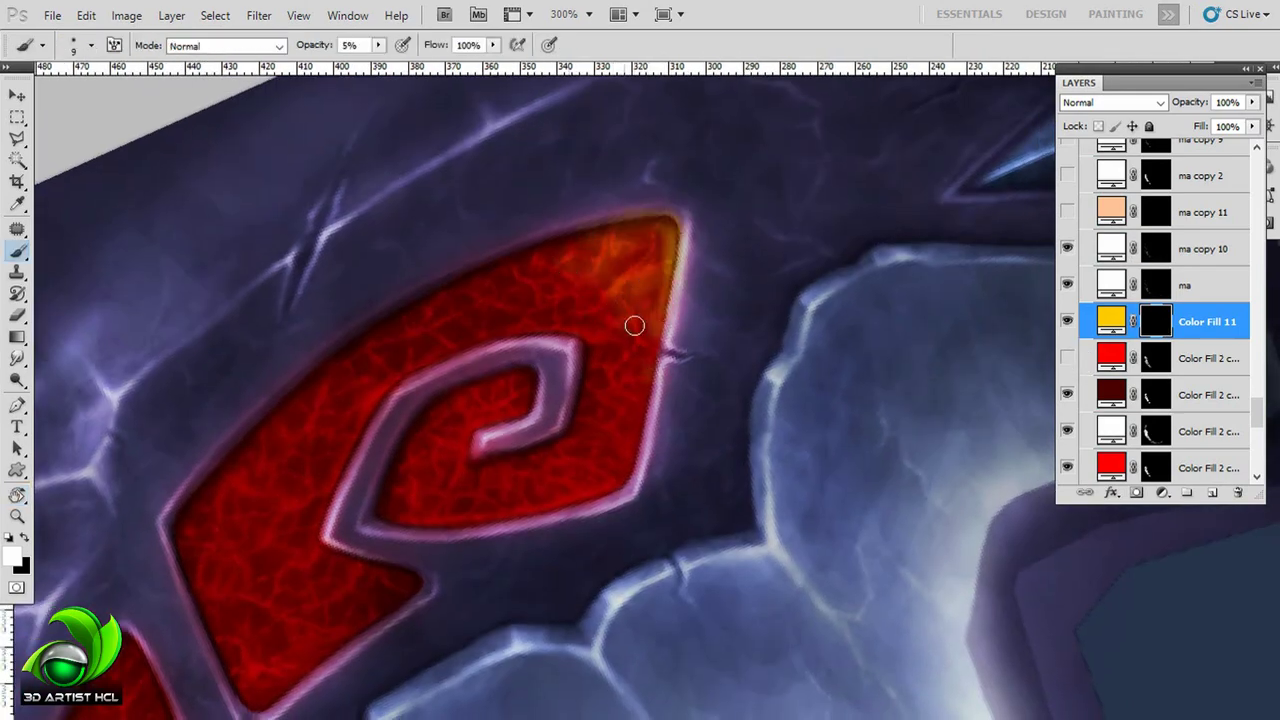
pyautogui.moveTo(626, 371); pyautogui.dragTo(644, 447)
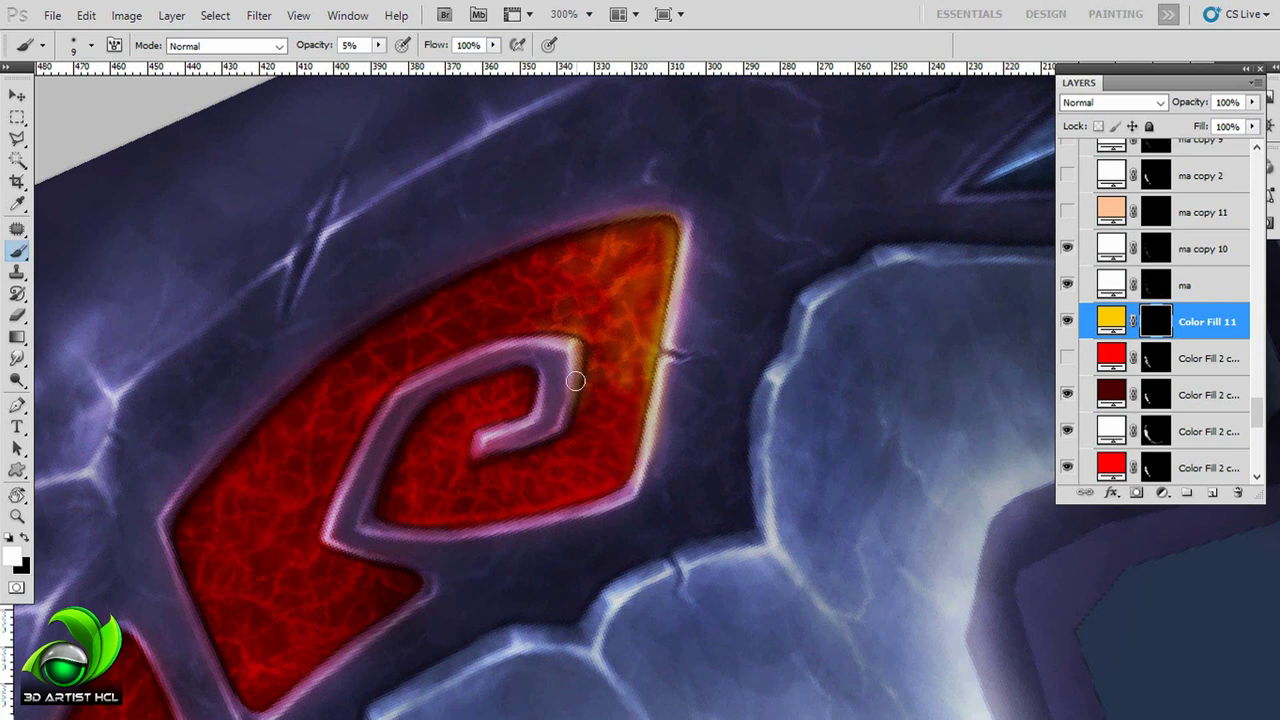
pyautogui.moveTo(562, 313); pyautogui.dragTo(619, 426)
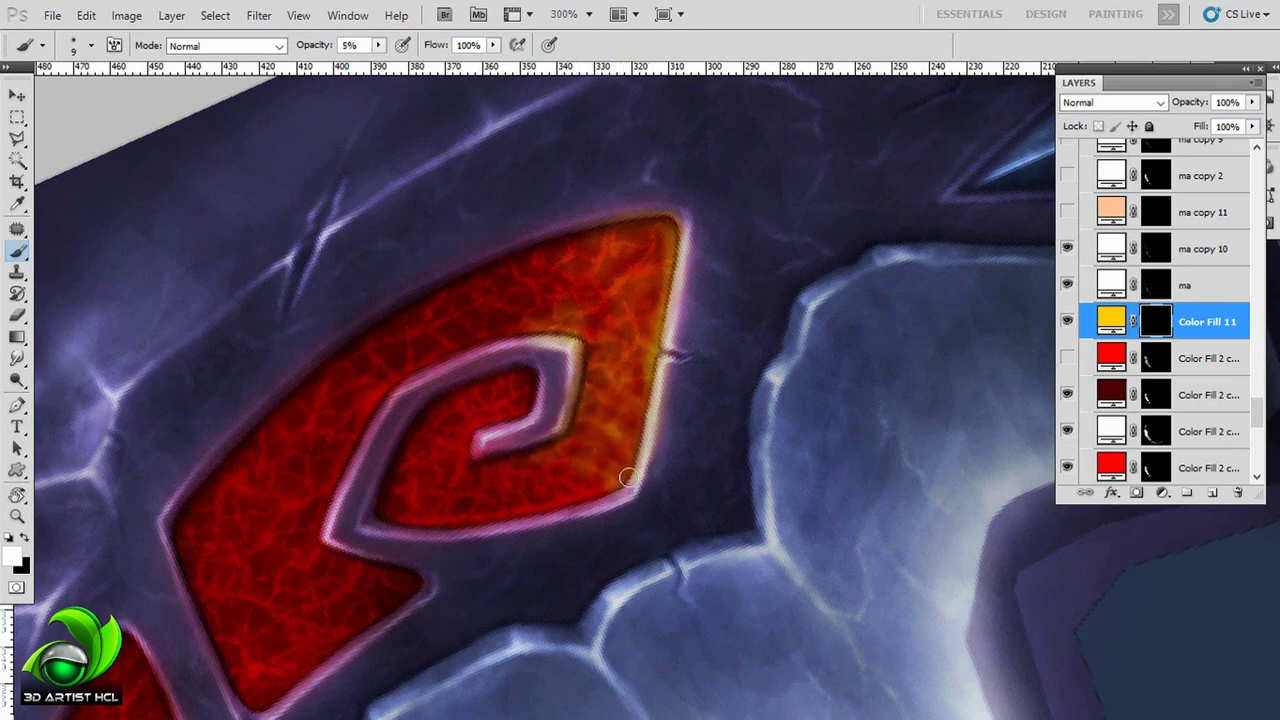
pyautogui.moveTo(593, 310); pyautogui.dragTo(529, 371)
pyautogui.moveTo(526, 417)
pyautogui.mouseDown()
pyautogui.moveTo(634, 406)
pyautogui.moveTo(672, 373)
pyautogui.moveTo(515, 443)
pyautogui.moveTo(575, 312)
pyautogui.mouseUp()
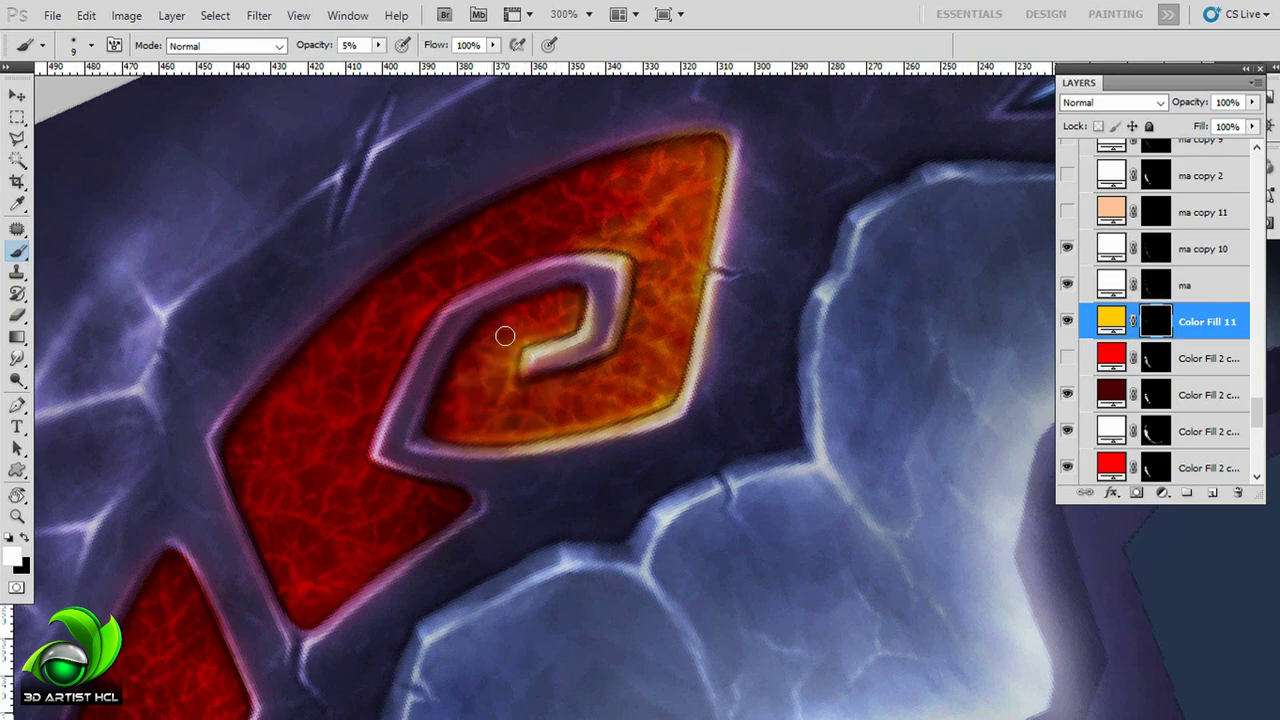
pyautogui.moveTo(518, 264)
pyautogui.mouseDown()
pyautogui.moveTo(589, 214)
pyautogui.moveTo(639, 256)
pyautogui.mouseUp()
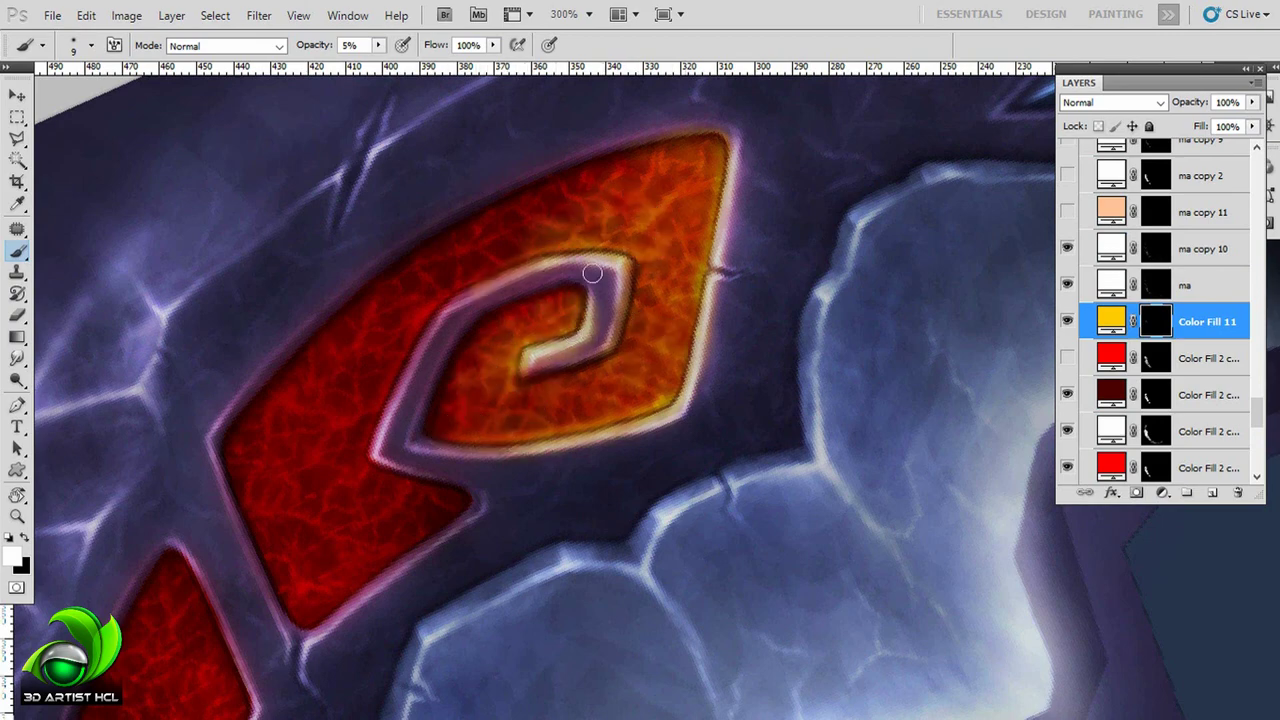
# Step: Extend the glow along the gem's upper and lower interior
pyautogui.hscroll(-3, 592, 273)
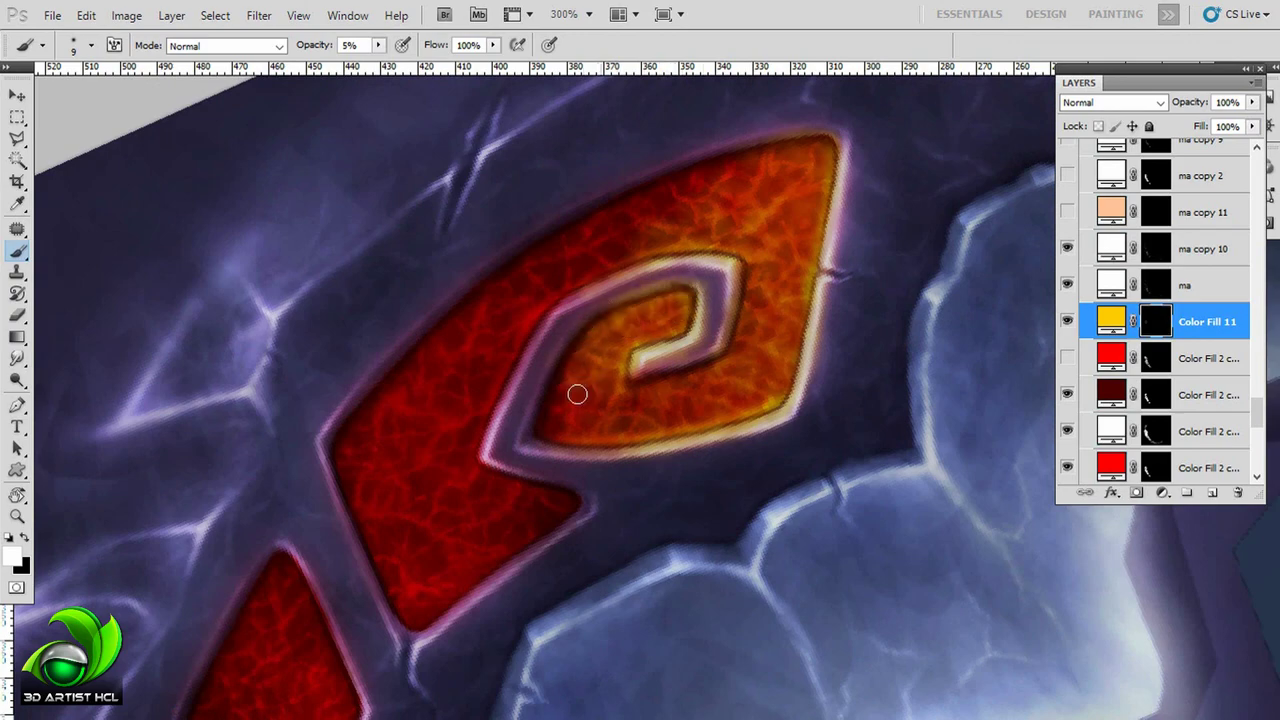
pyautogui.scroll(2, 577, 394)
pyautogui.hscroll(1, 763, 240)
pyautogui.moveTo(763, 240)
pyautogui.mouseDown()
pyautogui.moveTo(703, 214)
pyautogui.moveTo(558, 317)
pyautogui.moveTo(560, 300)
pyautogui.moveTo(604, 333)
pyautogui.moveTo(560, 340)
pyautogui.moveTo(604, 337)
pyautogui.mouseUp()
pyautogui.scroll(-2, 558, 317)
pyautogui.hscroll(-1, 558, 317)
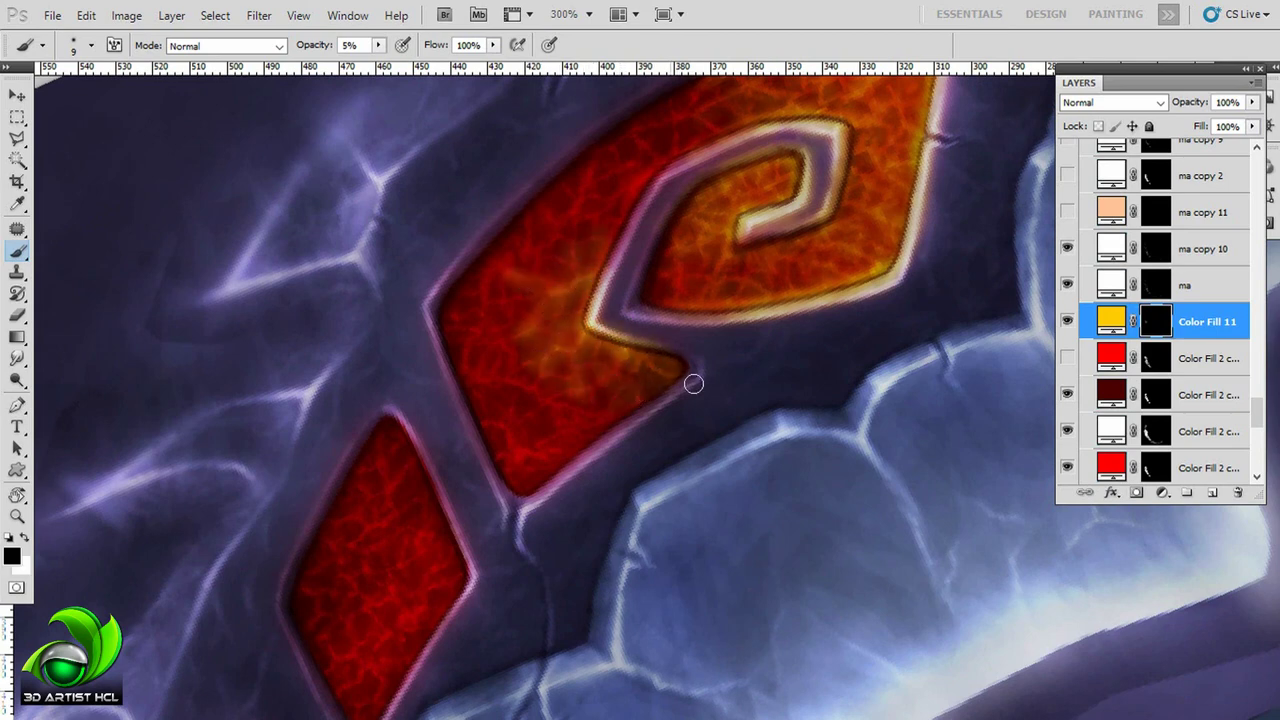
pyautogui.moveTo(563, 459)
pyautogui.mouseDown()
pyautogui.moveTo(623, 417)
pyautogui.moveTo(508, 486)
pyautogui.moveTo(666, 374)
pyautogui.moveTo(463, 387)
pyautogui.moveTo(593, 371)
pyautogui.mouseUp()
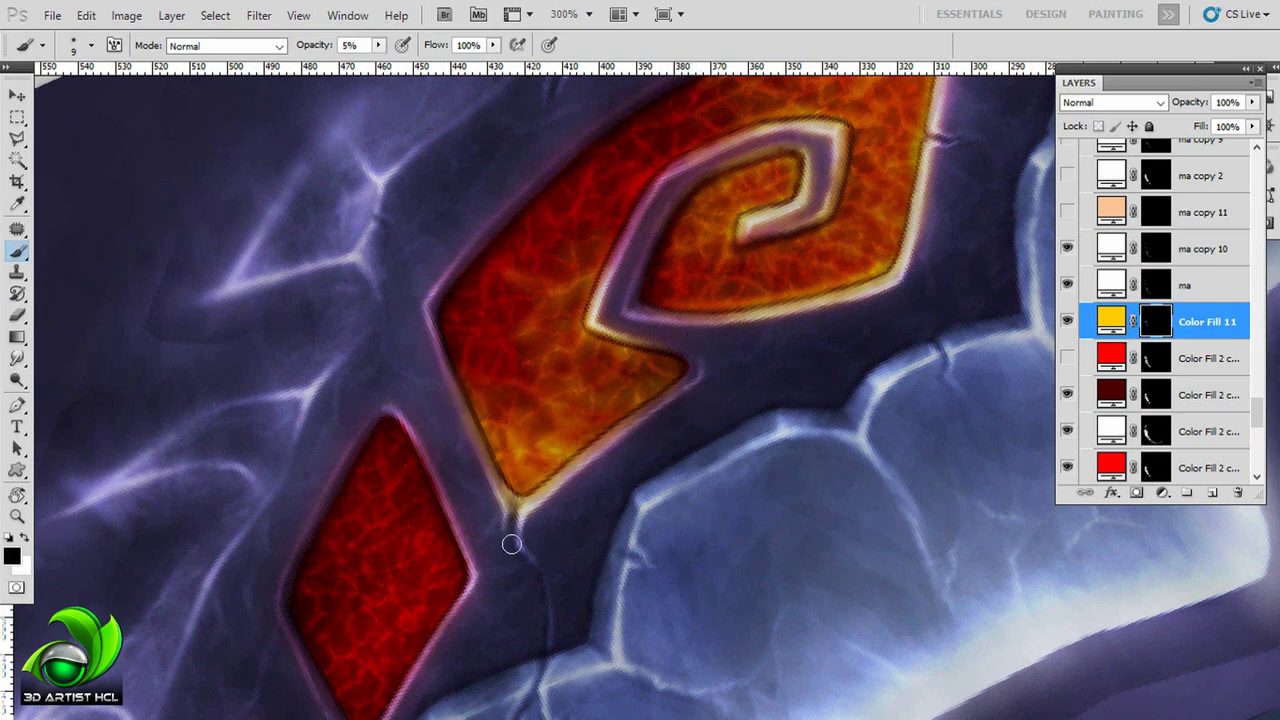
# Step: With swapped colours, brighten the right and lower edges of the diamond gems
pyautogui.moveTo(511, 543); pyautogui.dragTo(541, 563)
pyautogui.press('x')
pyautogui.moveTo(527, 506)
pyautogui.mouseDown()
pyautogui.moveTo(396, 469)
pyautogui.moveTo(497, 498)
pyautogui.mouseUp()
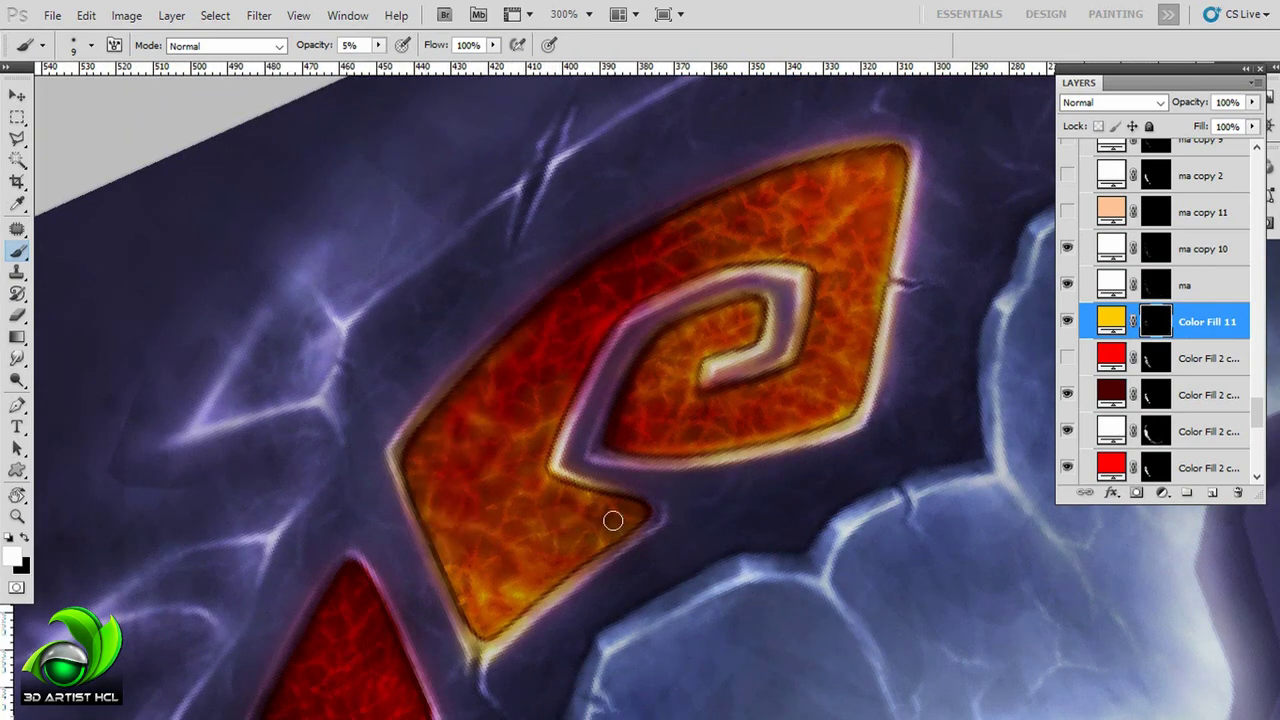
pyautogui.moveTo(613, 520); pyautogui.dragTo(823, 250)
pyautogui.moveTo(617, 406)
pyautogui.mouseDown()
pyautogui.moveTo(551, 583)
pyautogui.moveTo(614, 366)
pyautogui.moveTo(557, 536)
pyautogui.moveTo(597, 417)
pyautogui.moveTo(571, 323)
pyautogui.moveTo(569, 418)
pyautogui.moveTo(528, 590)
pyautogui.moveTo(549, 523)
pyautogui.mouseUp()
pyautogui.moveTo(536, 606); pyautogui.dragTo(658, 428)
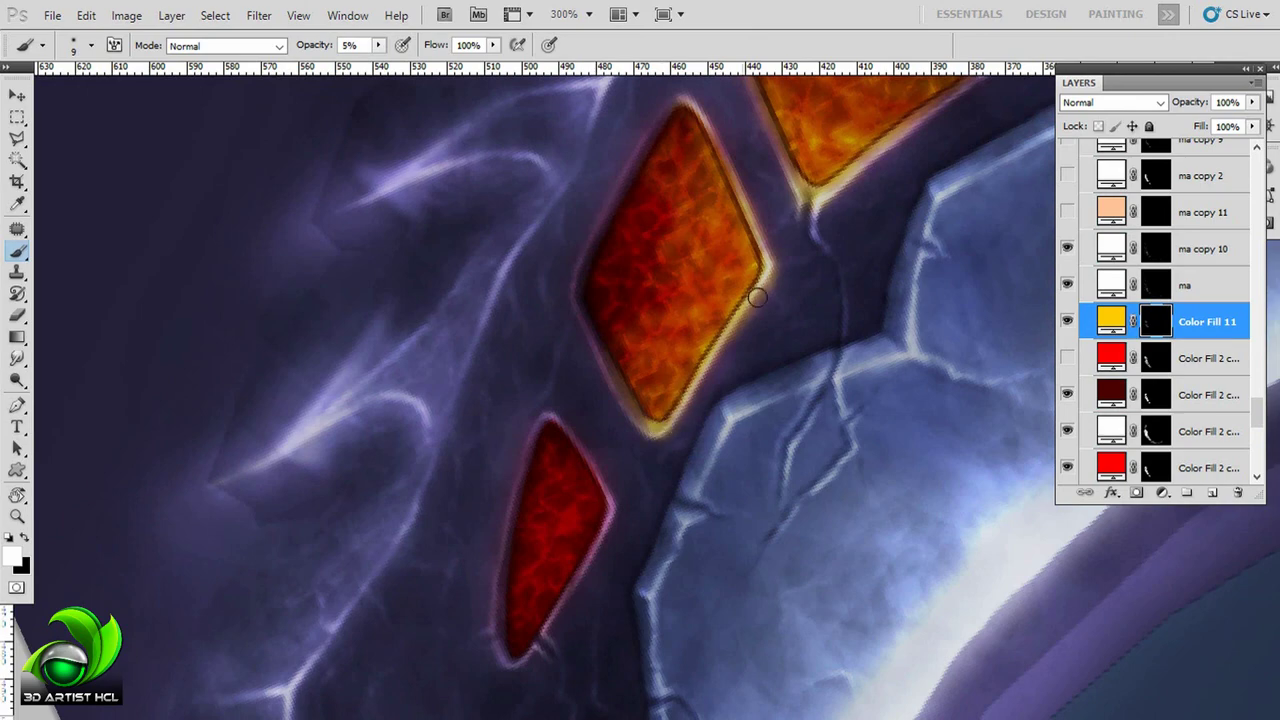
pyautogui.moveTo(587, 471)
pyautogui.mouseDown()
pyautogui.moveTo(629, 371)
pyautogui.moveTo(594, 497)
pyautogui.moveTo(563, 528)
pyautogui.moveTo(603, 443)
pyautogui.mouseUp()
pyautogui.scroll(-2, 578, 505)
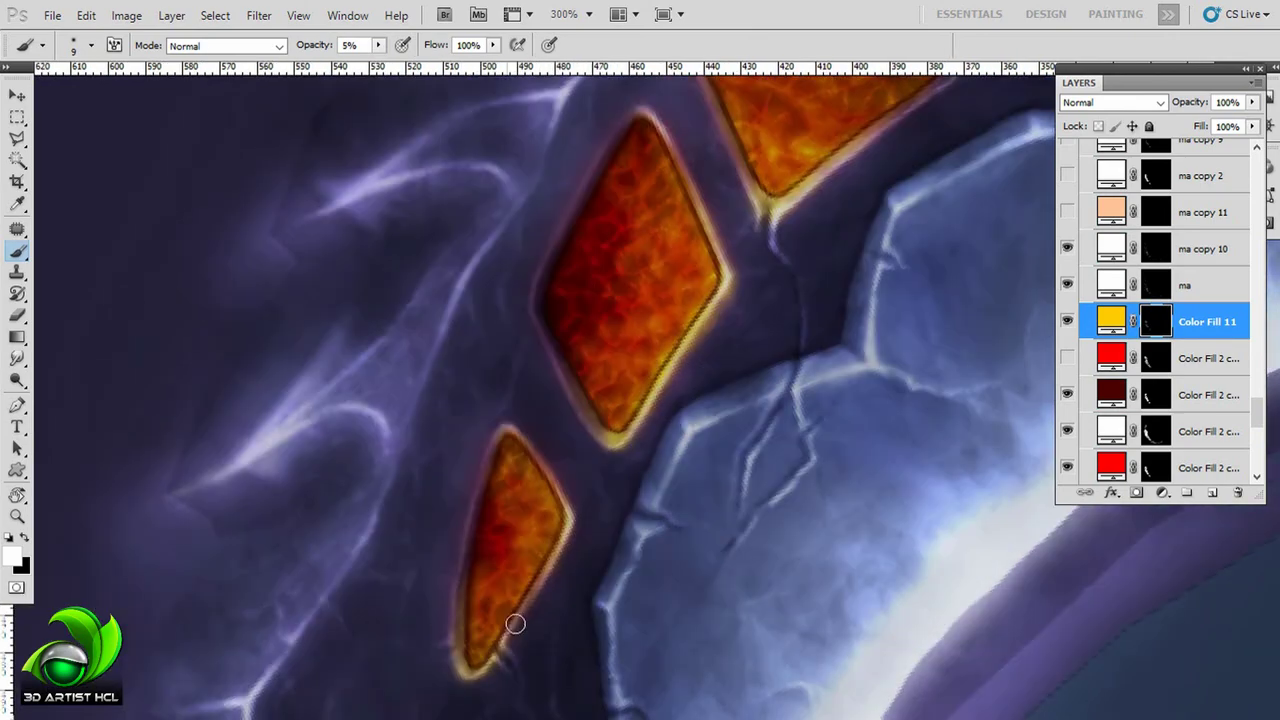
pyautogui.scroll(-2, 514, 623)
pyautogui.moveTo(500, 523); pyautogui.dragTo(786, 323)
# Step: Recolour the Color Fill 11 glow from yellow to orange and duplicate that layer
pyautogui.doubleClick(1111, 321)
pyautogui.moveTo(1020, 497); pyautogui.dragTo(1009, 514)
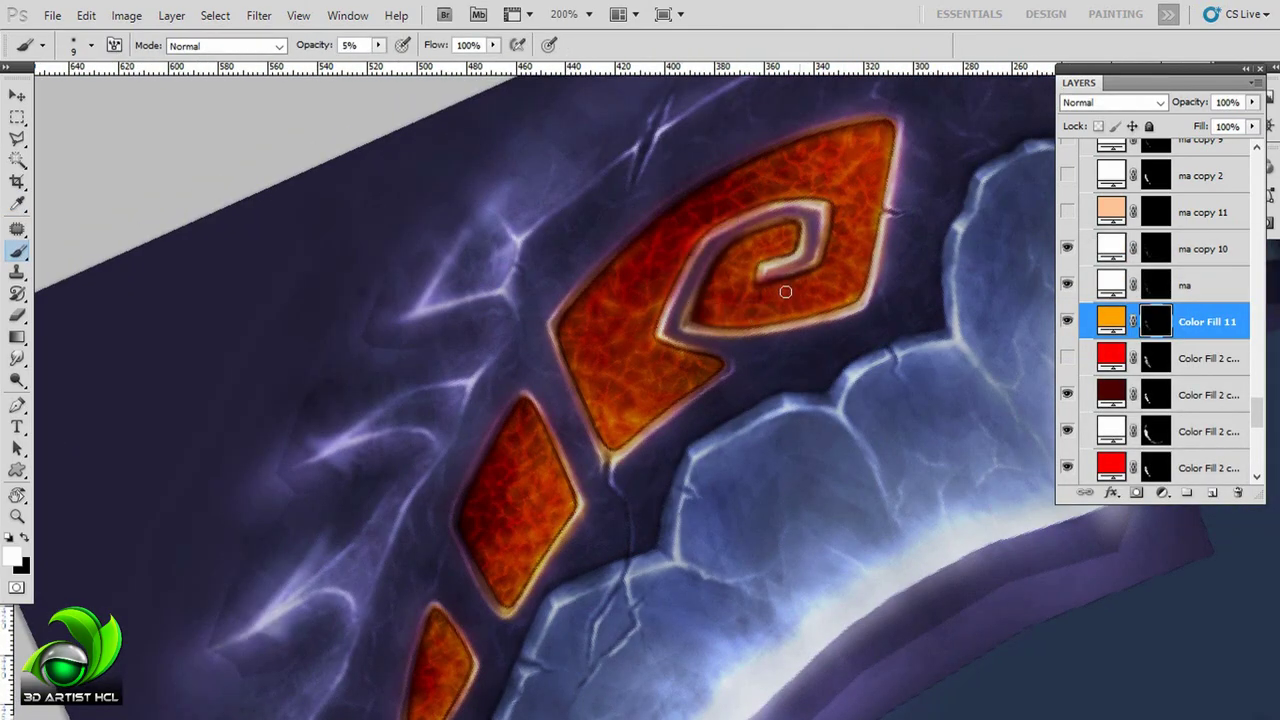
pyautogui.moveTo(767, 187); pyautogui.dragTo(725, 187)
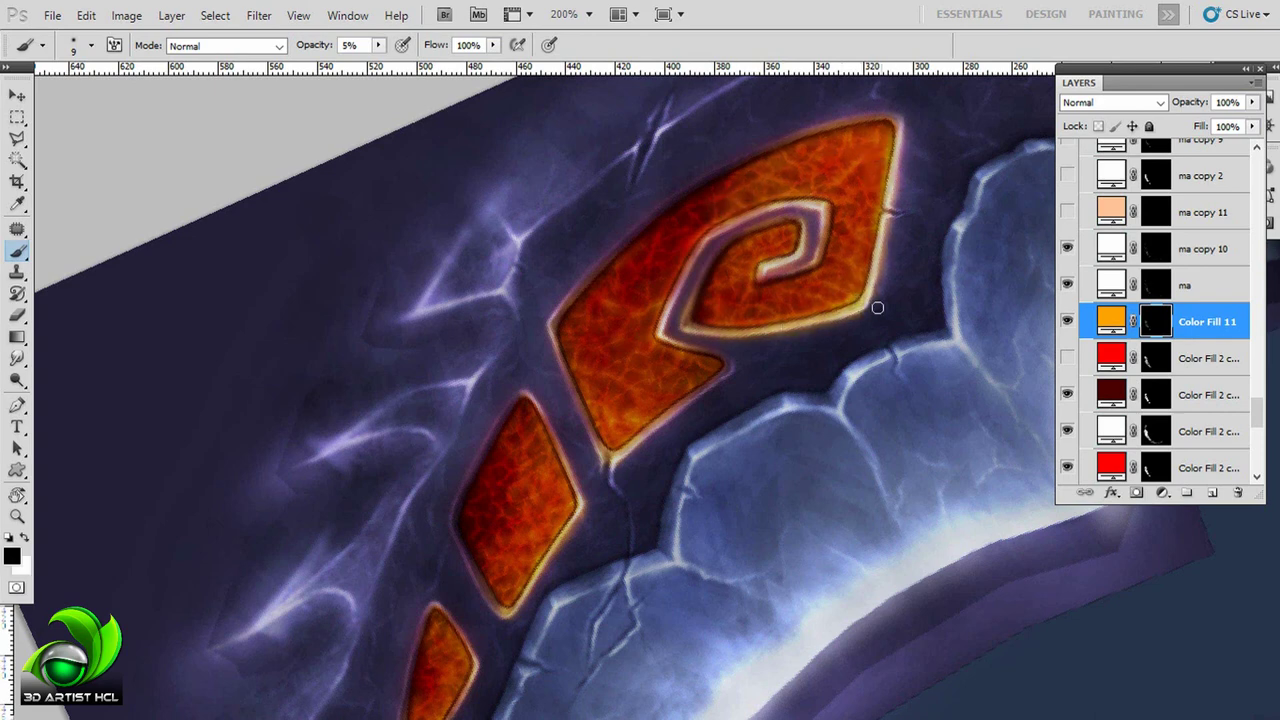
pyautogui.moveTo(756, 328); pyautogui.dragTo(821, 258)
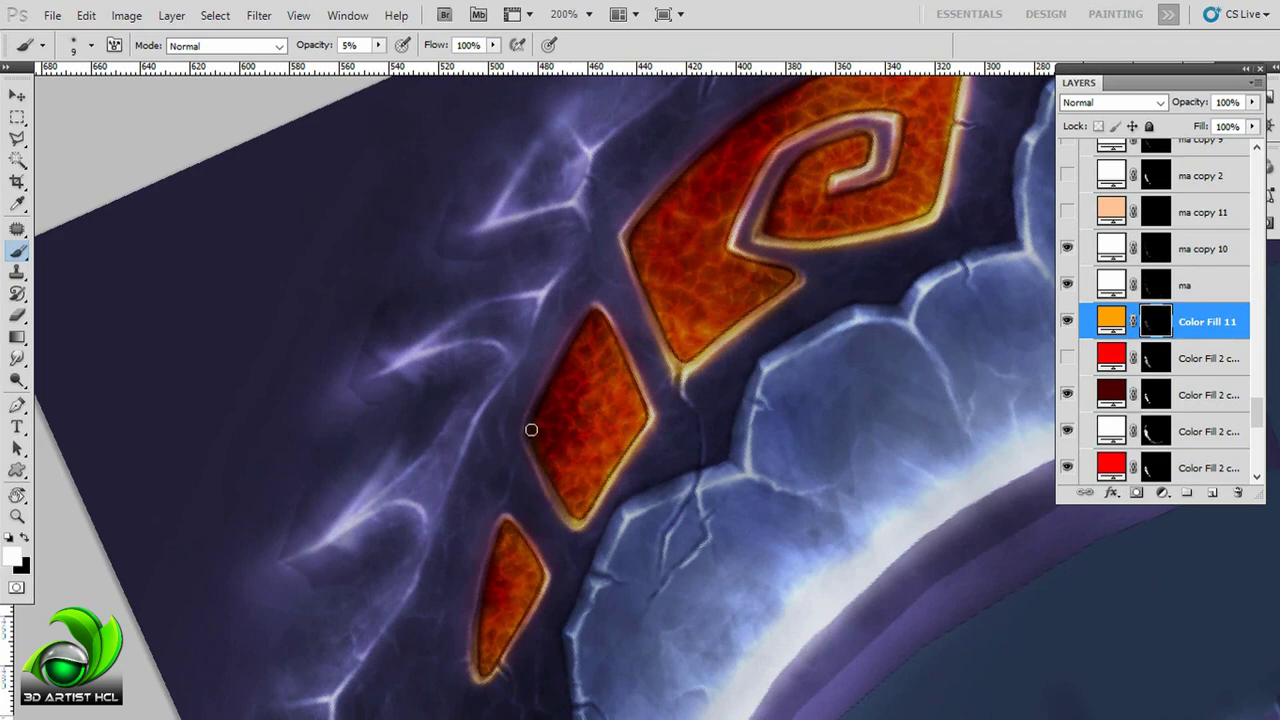
pyautogui.moveTo(571, 354); pyautogui.dragTo(585, 175)
pyautogui.moveTo(860, 110)
pyautogui.mouseDown()
pyautogui.moveTo(674, 337)
pyautogui.moveTo(703, 351)
pyautogui.moveTo(751, 333)
pyautogui.mouseUp()
pyautogui.hotkey('ctrl', 'j')
pyautogui.scroll(2, 703, 351)
# Step: Touch up the diamond and spiral gem edges with a 10% brush at 400%, then zoom out
pyautogui.press('1')
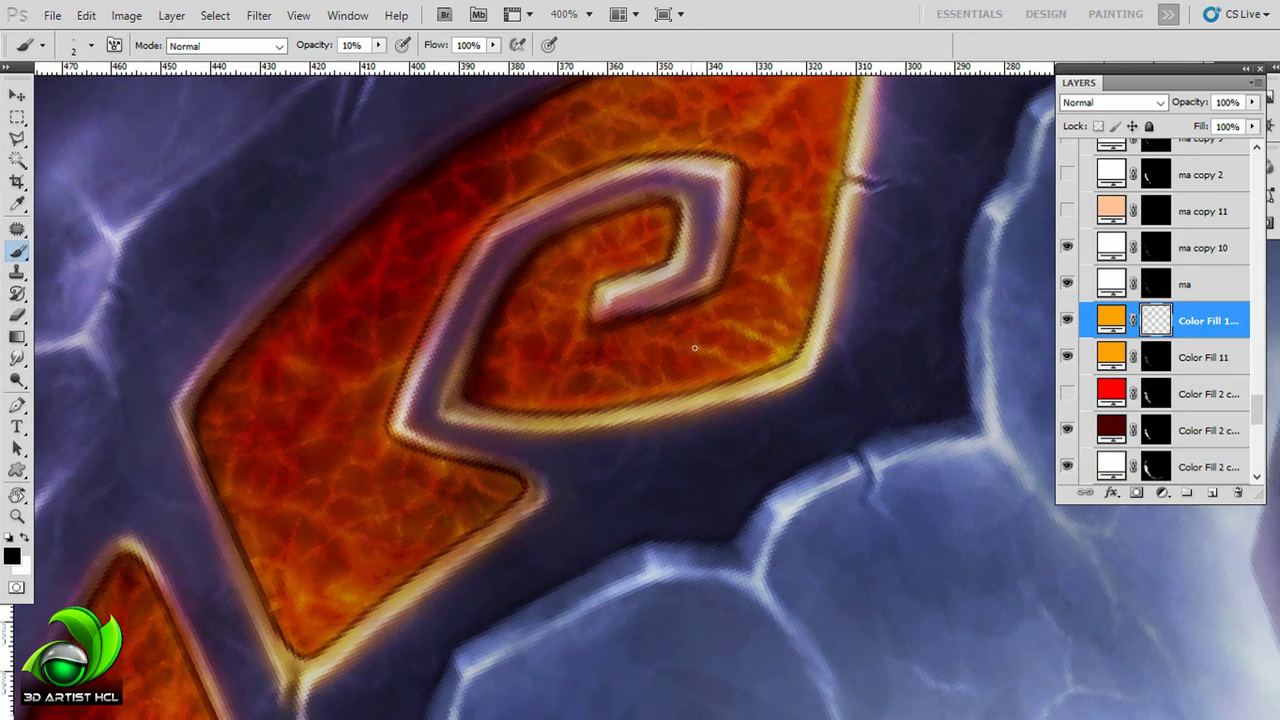
pyautogui.scroll(3, 706, 380)
pyautogui.scroll(1, 745, 245)
pyautogui.hscroll(2, 745, 245)
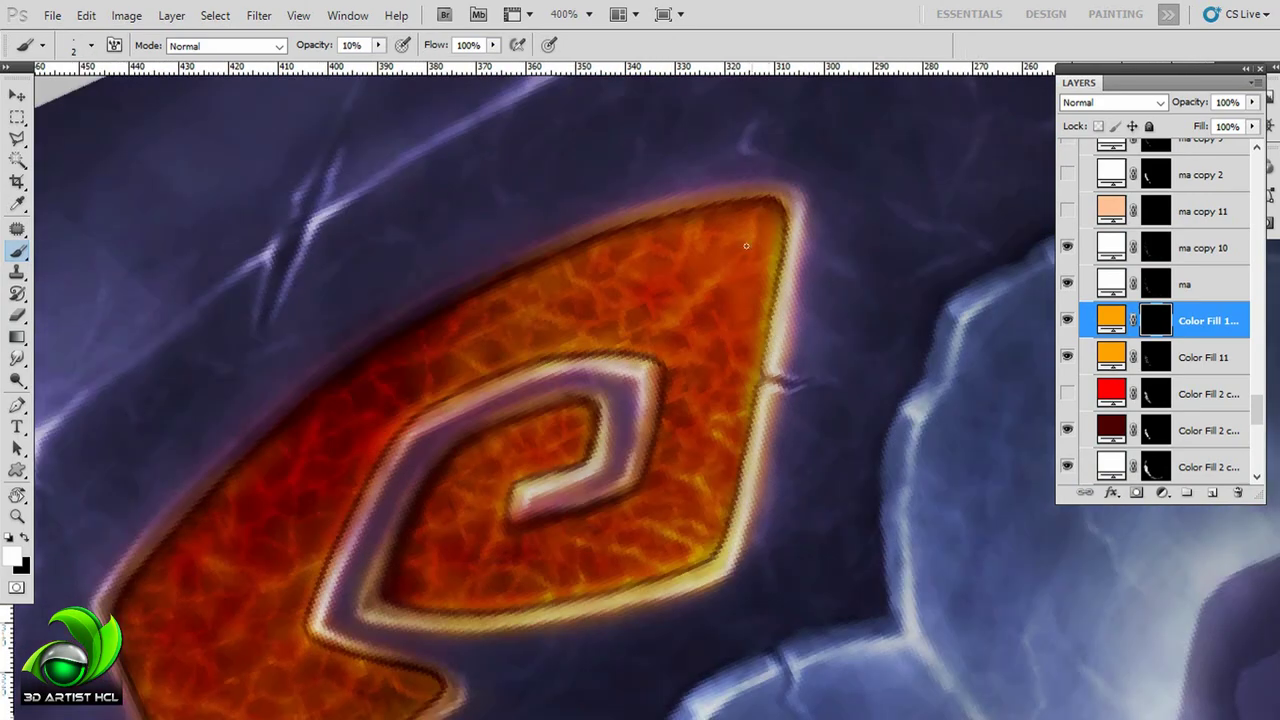
pyautogui.hscroll(-1, 586, 320)
pyautogui.hscroll(-1, 650, 306)
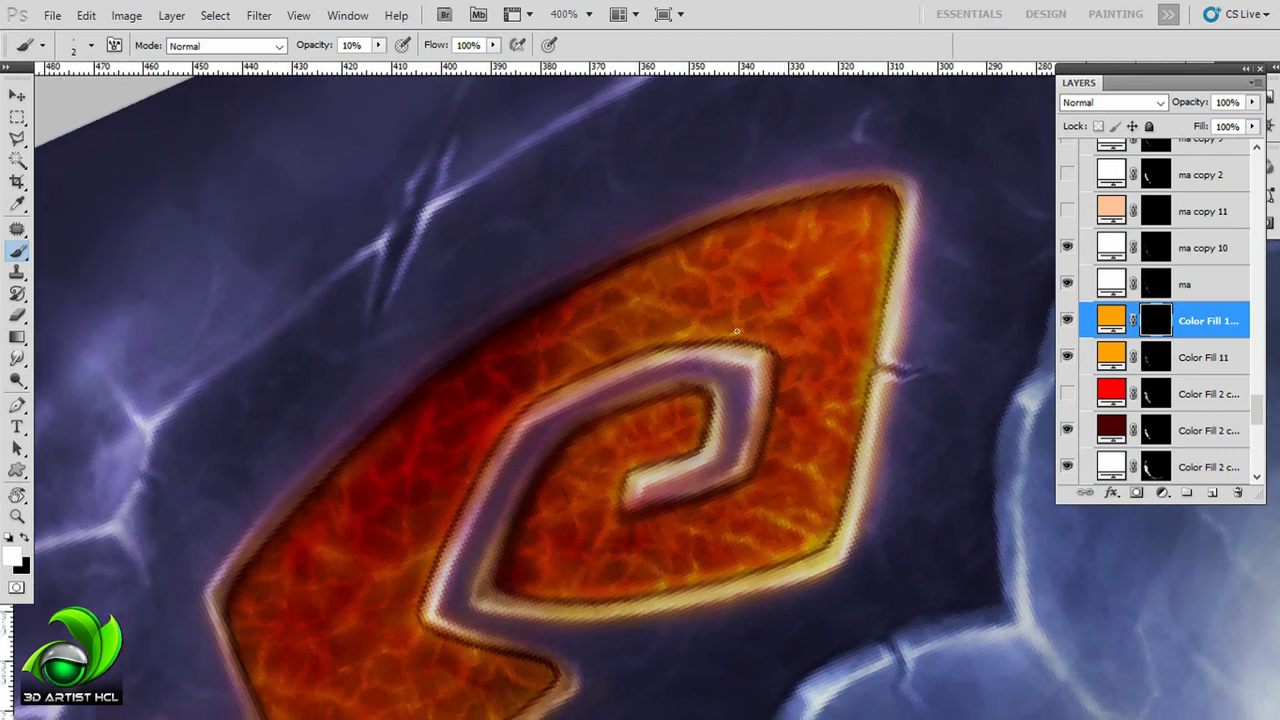
pyautogui.scroll(-3, 810, 328)
pyautogui.hscroll(-1, 666, 339)
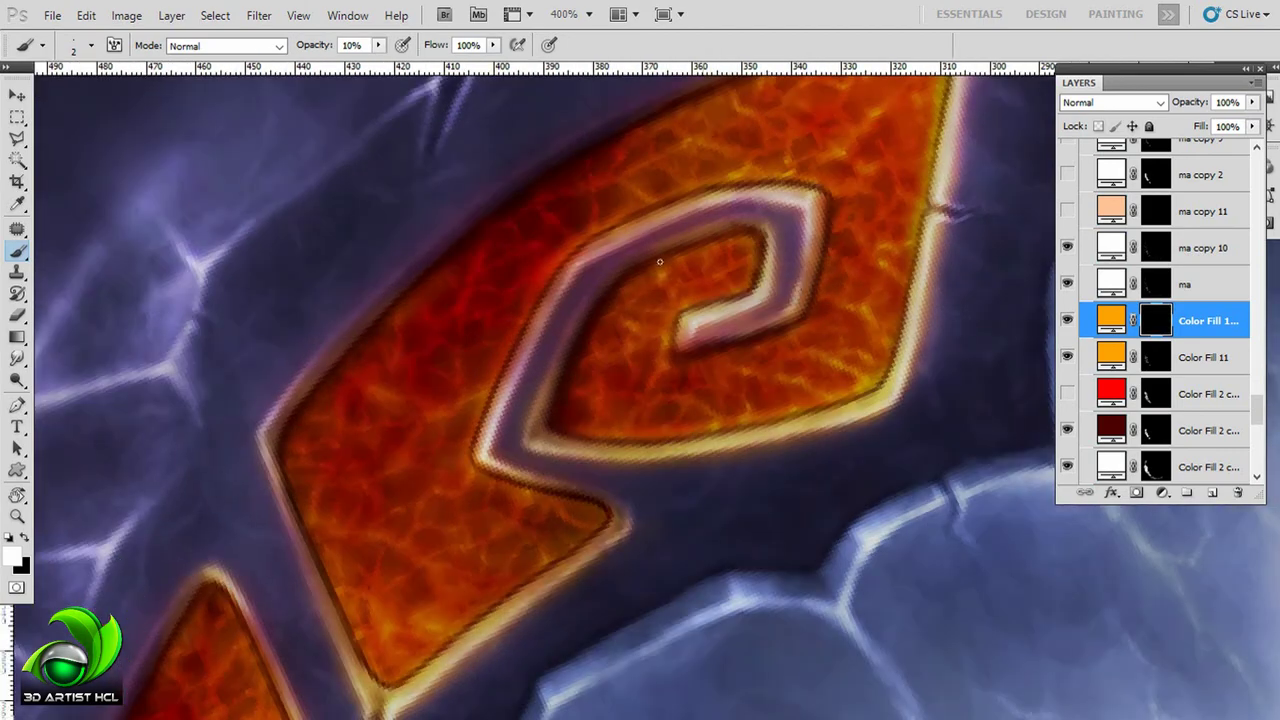
pyautogui.scroll(-1, 726, 294)
pyautogui.hscroll(-1, 693, 342)
pyautogui.scroll(-1, 760, 380)
pyautogui.hscroll(-2, 730, 360)
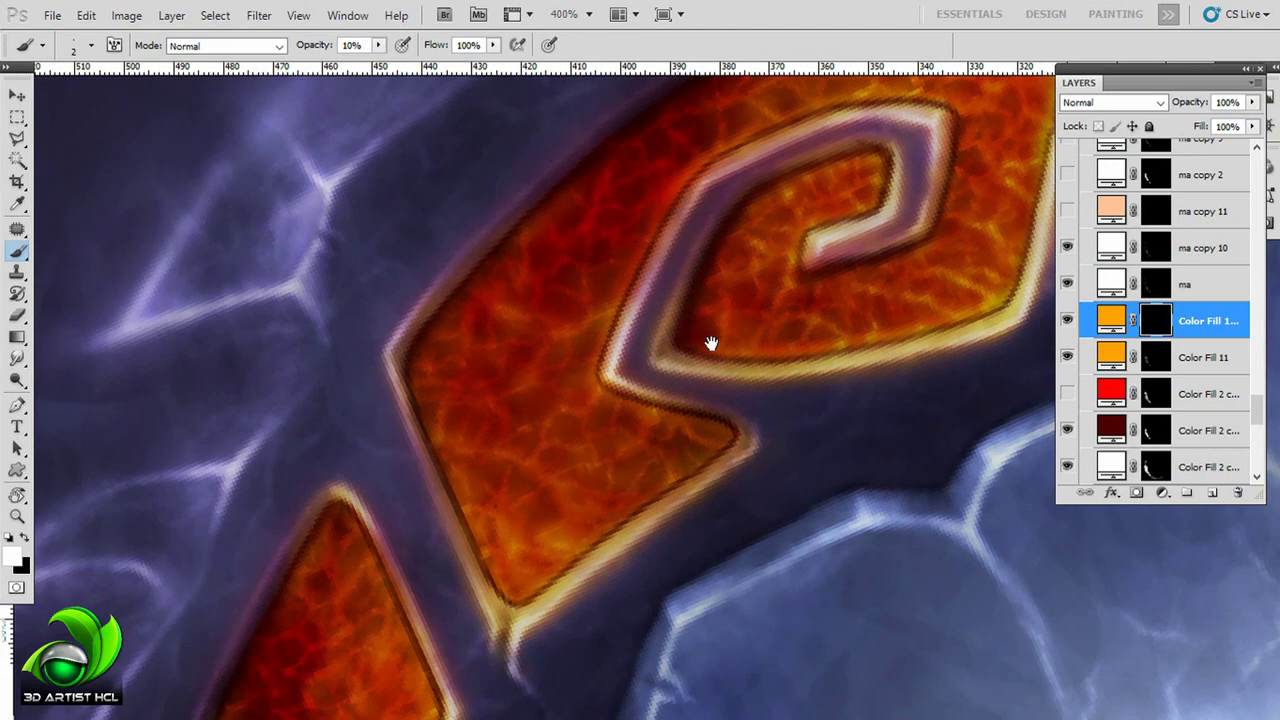
pyautogui.scroll(-1, 690, 380)
pyautogui.hscroll(-1, 748, 366)
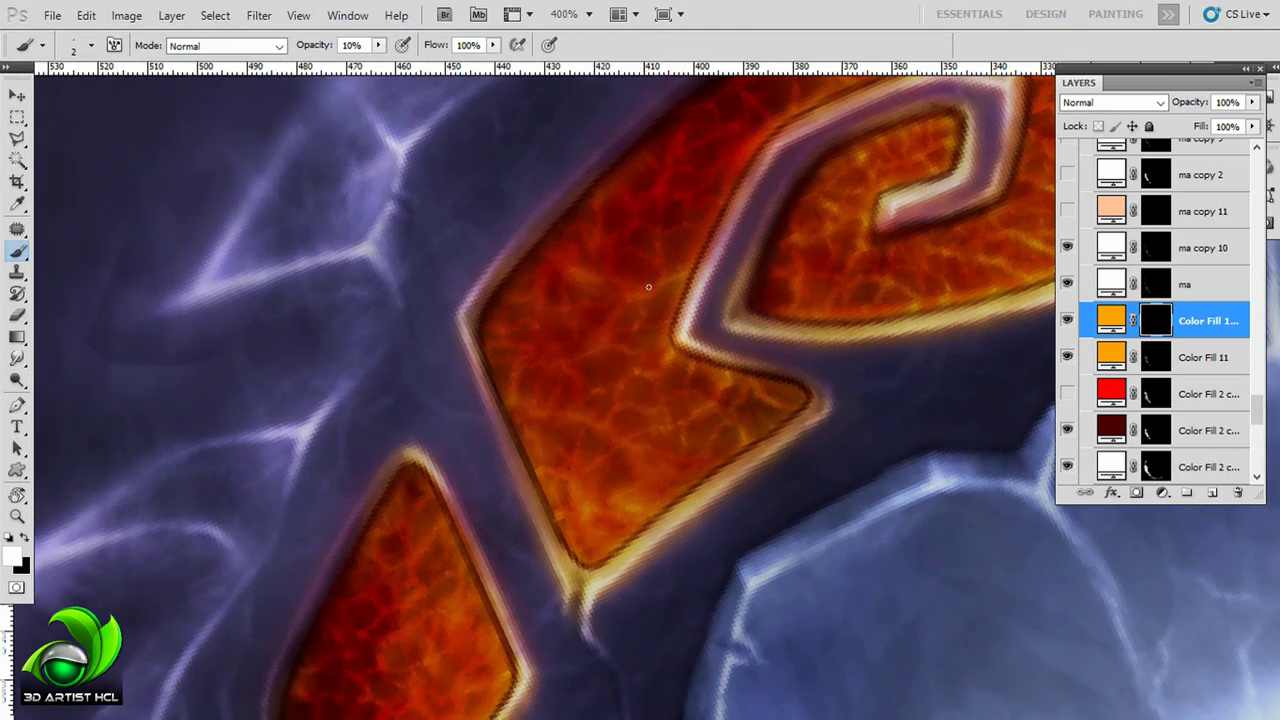
pyautogui.scroll(-1, 648, 287)
pyautogui.hscroll(-1, 584, 477)
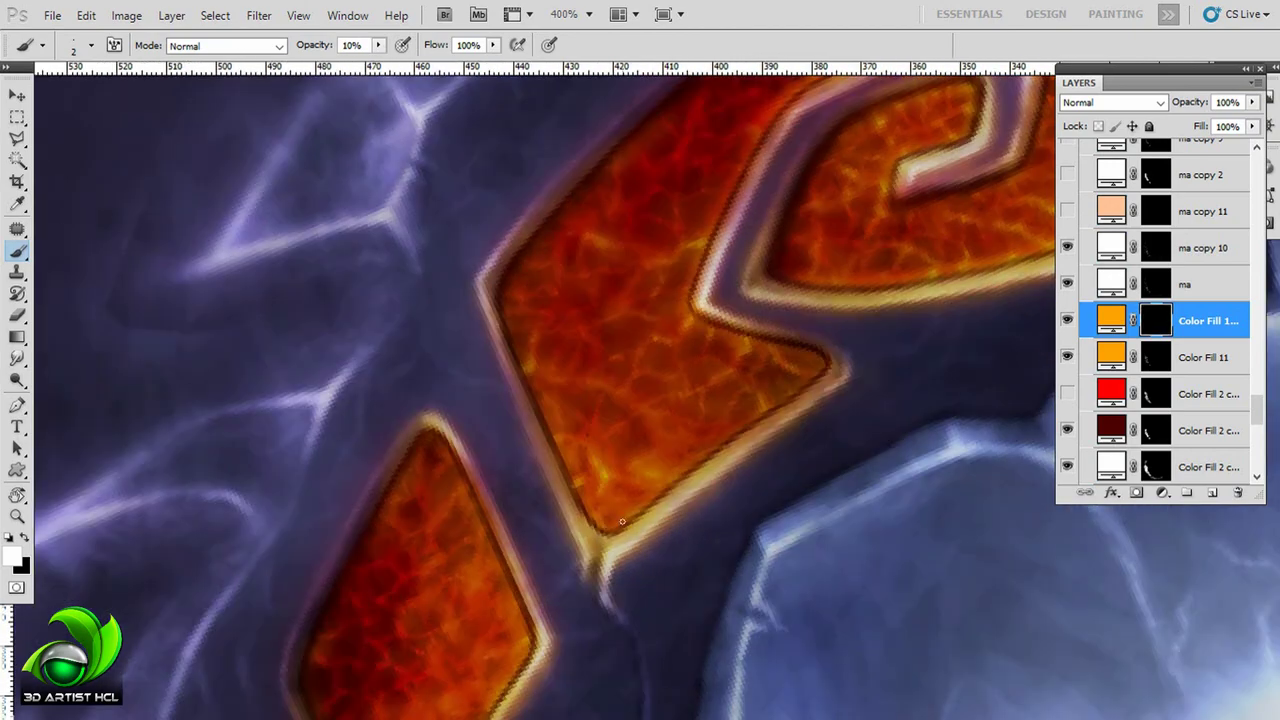
pyautogui.scroll(-1, 754, 415)
pyautogui.hscroll(-2, 720, 370)
pyautogui.scroll(-1, 685, 320)
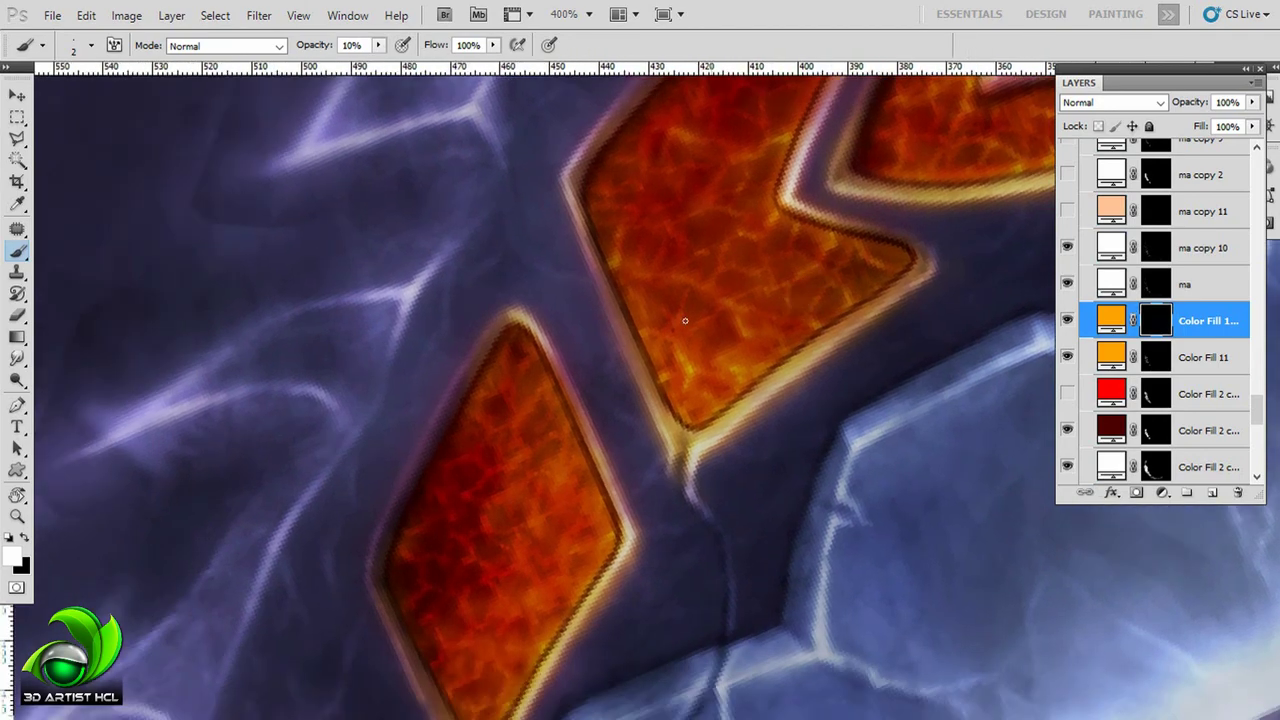
pyautogui.hscroll(-1, 746, 263)
pyautogui.hscroll(-1, 676, 282)
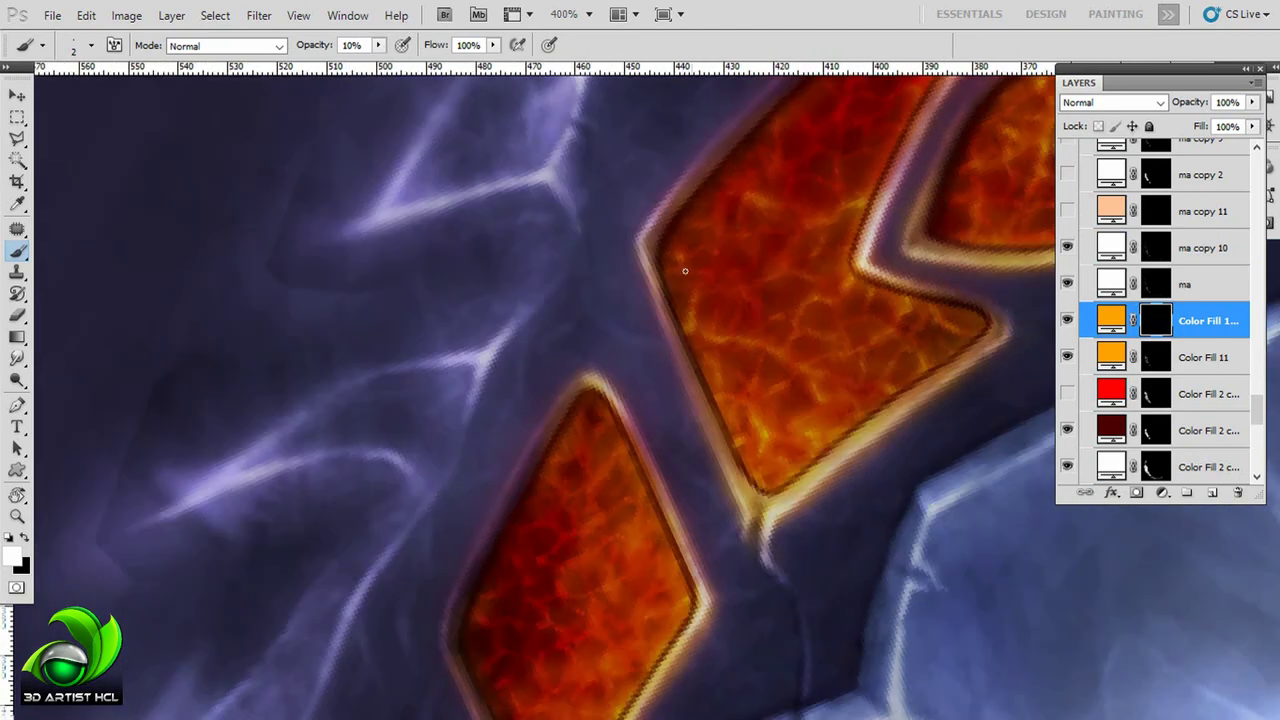
pyautogui.scroll(-2, 715, 435)
pyautogui.scroll(-2, 700, 350)
pyautogui.hscroll(-1, 700, 350)
pyautogui.scroll(-2, 680, 445)
pyautogui.hscroll(-1, 680, 445)
pyautogui.scroll(-2, 682, 400)
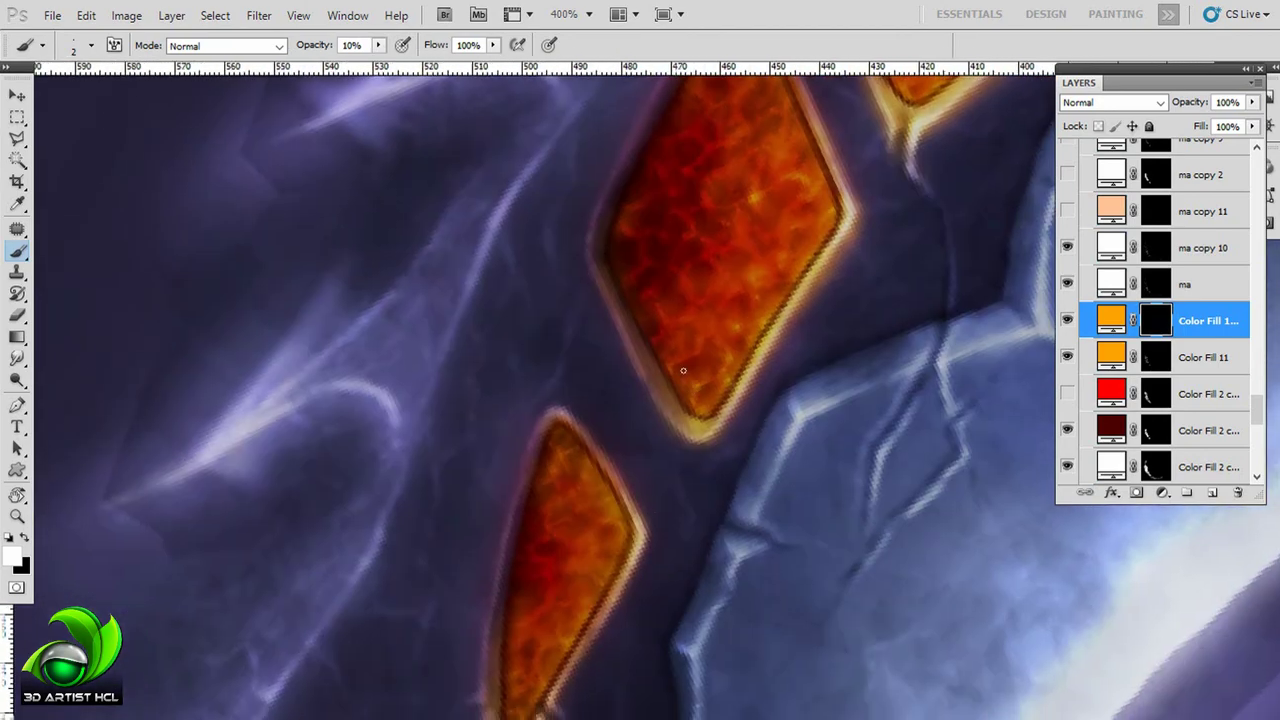
pyautogui.scroll(1, 686, 340)
pyautogui.scroll(2, 716, 226)
pyautogui.hscroll(-1, 748, 297)
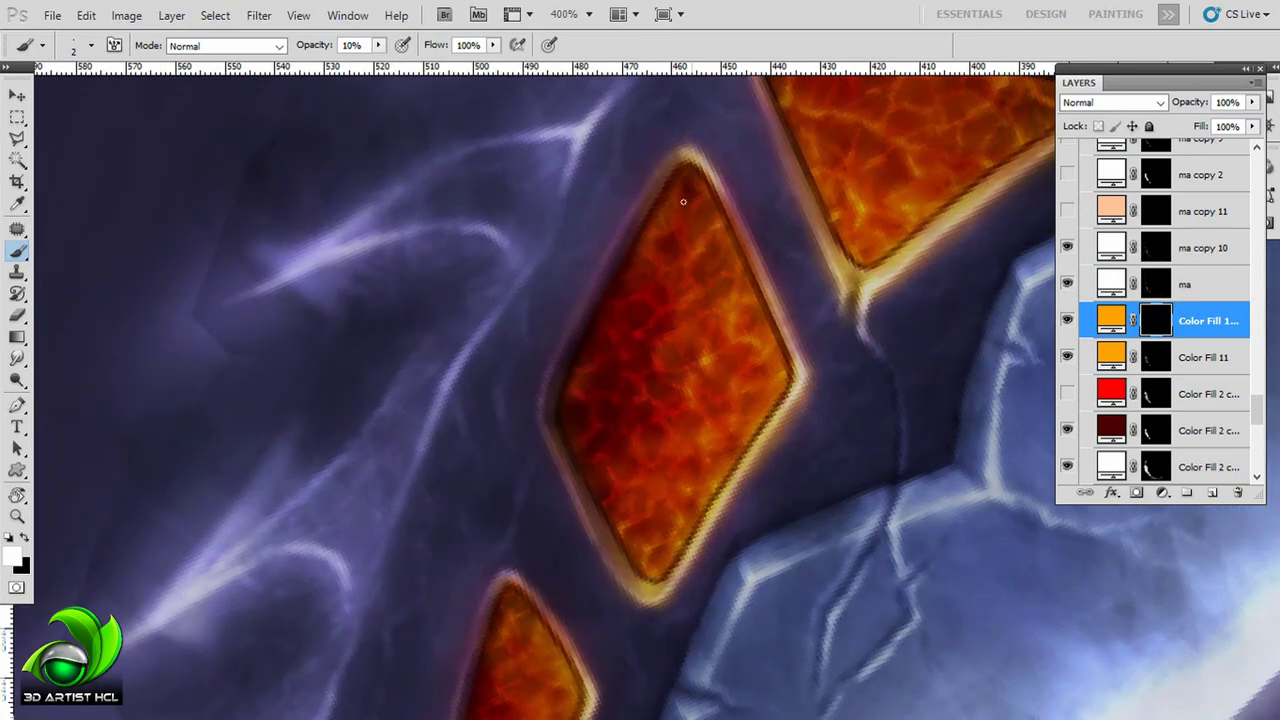
pyautogui.scroll(-2, 754, 334)
pyautogui.scroll(-2, 704, 288)
pyautogui.hscroll(-1, 704, 288)
pyautogui.scroll(-2, 699, 230)
pyautogui.hscroll(-1, 675, 361)
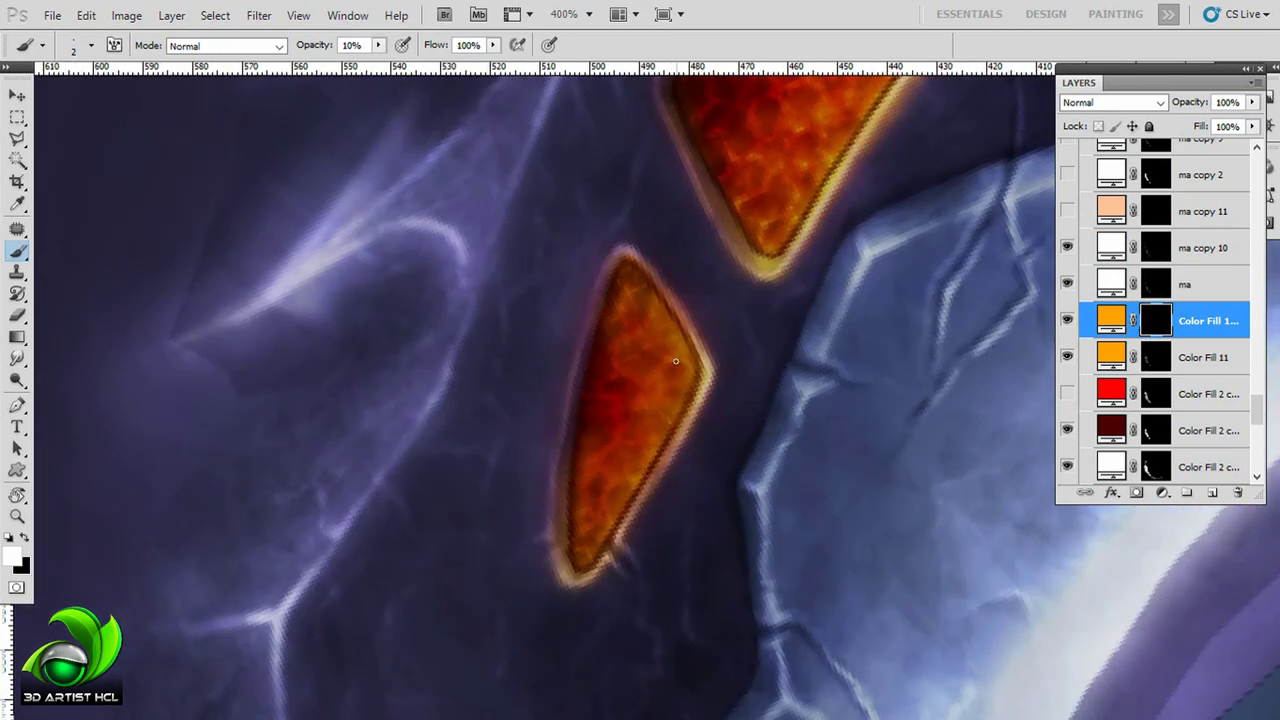
pyautogui.scroll(-2, 652, 441)
pyautogui.hscroll(-1, 654, 401)
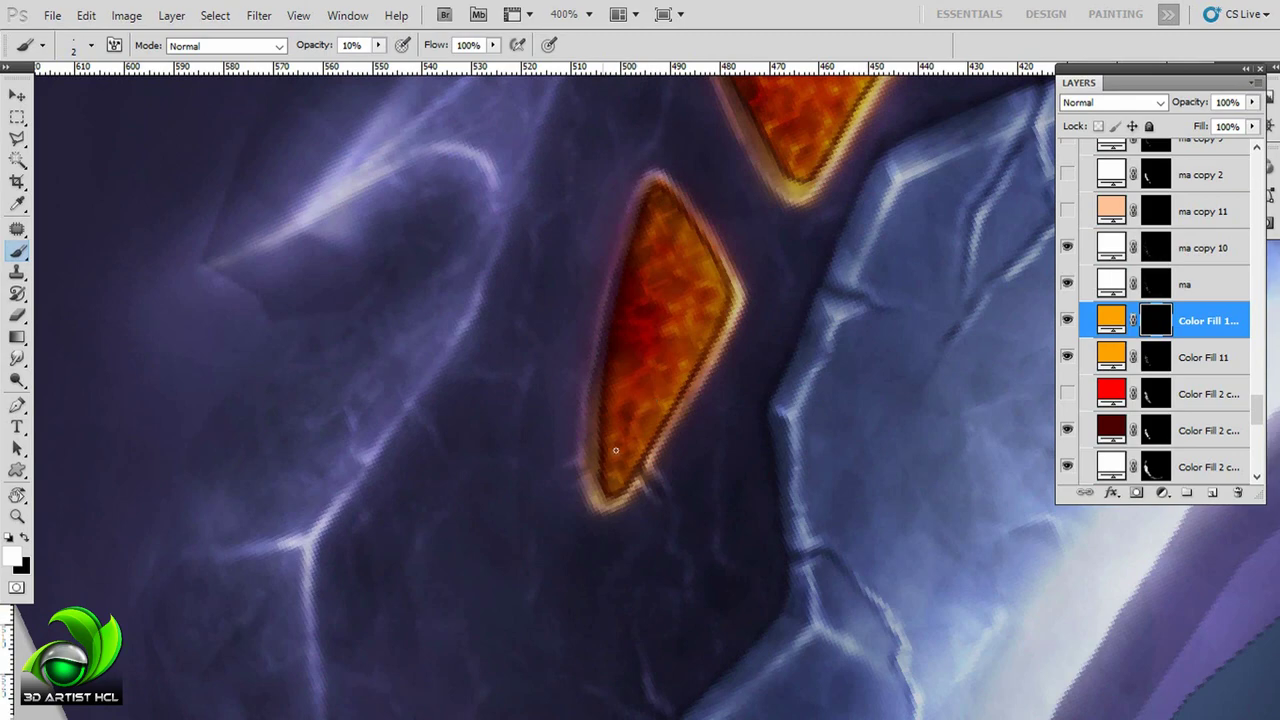
pyautogui.scroll(2, 666, 413)
pyautogui.hscroll(1, 666, 413)
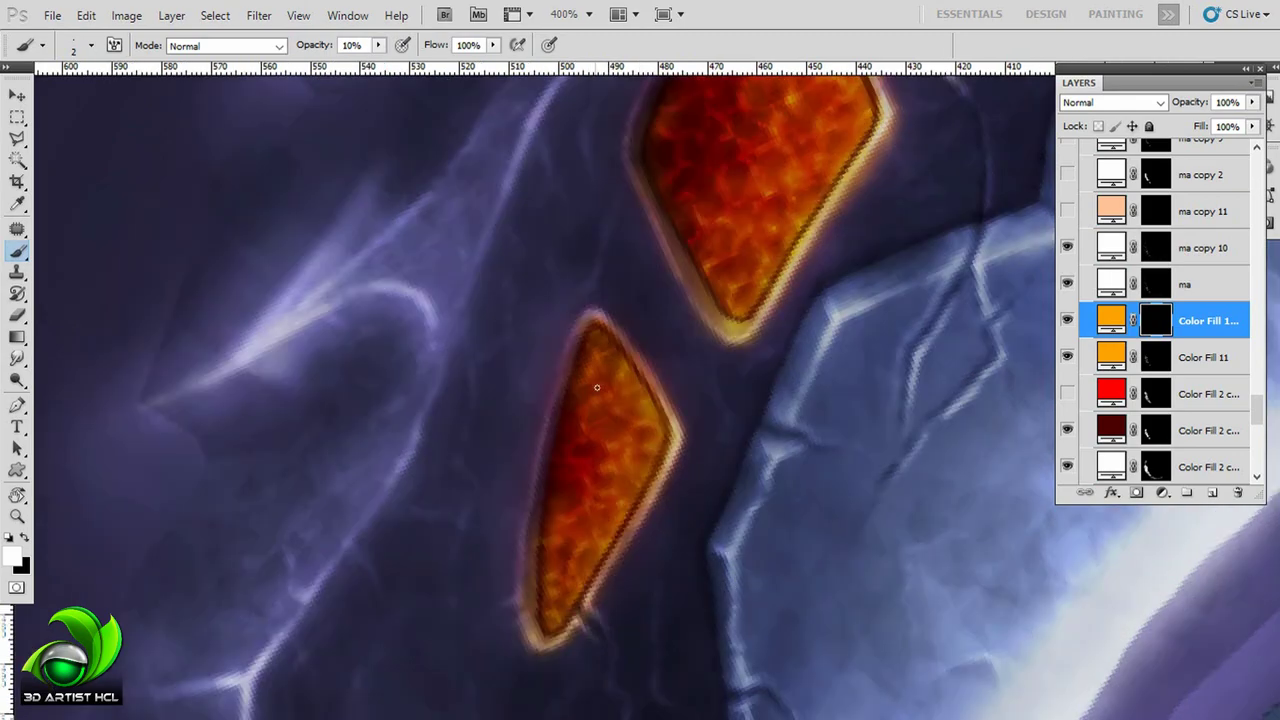
pyautogui.scroll(2, 587, 370)
pyautogui.hscroll(1, 587, 370)
pyautogui.scroll(2, 699, 308)
pyautogui.hscroll(1, 674, 418)
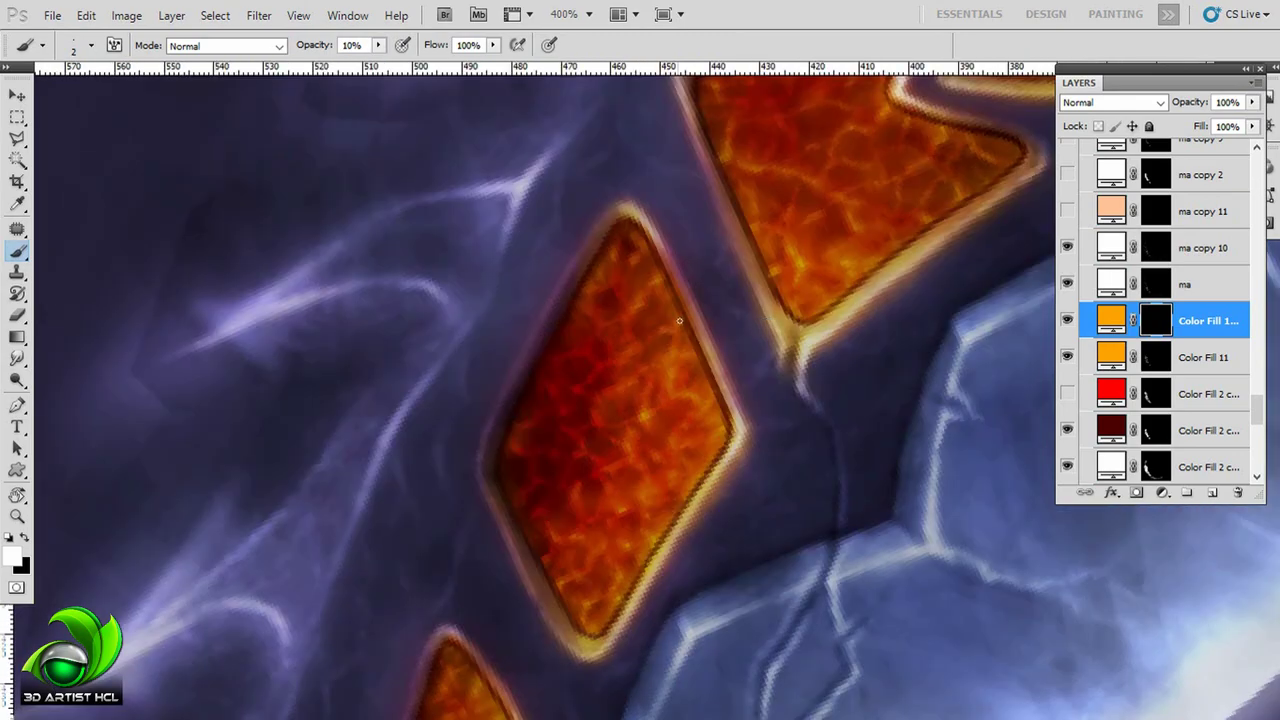
pyautogui.scroll(2, 679, 321)
pyautogui.hscroll(1, 707, 412)
pyautogui.scroll(2, 736, 308)
pyautogui.hscroll(2, 735, 348)
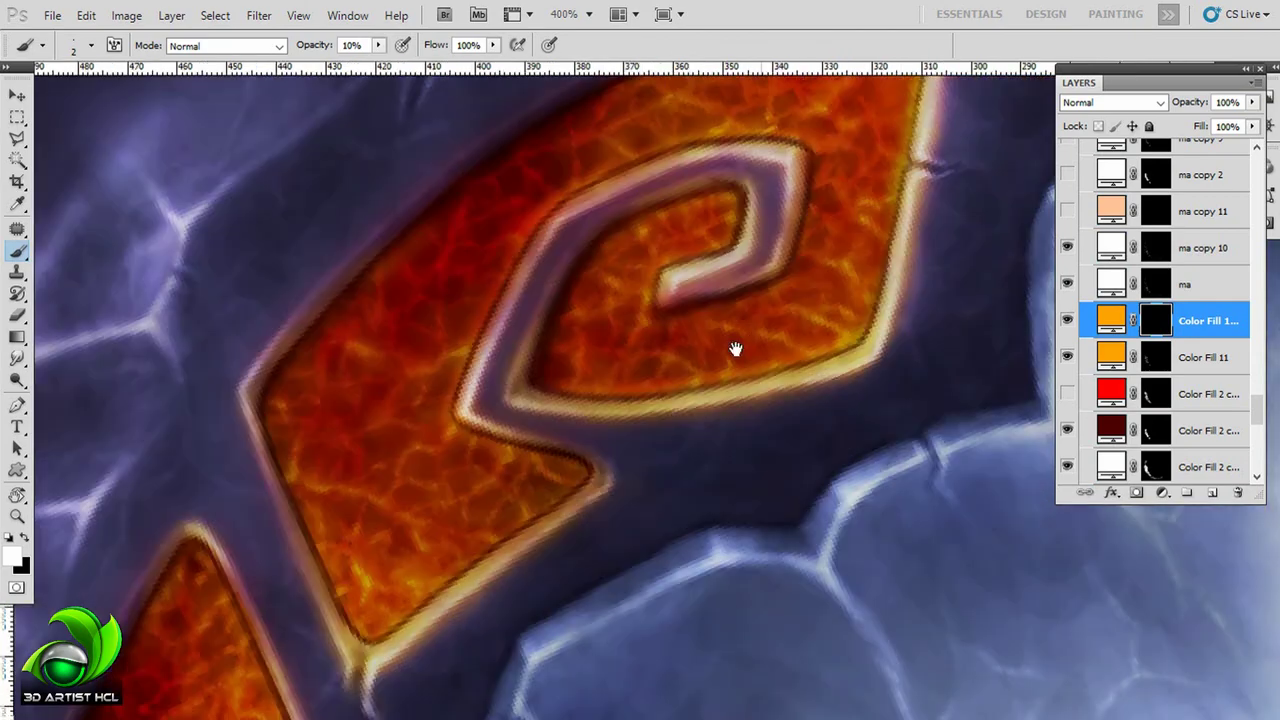
pyautogui.hscroll(1, 544, 352)
pyautogui.scroll(2, 620, 325)
pyautogui.hscroll(1, 688, 300)
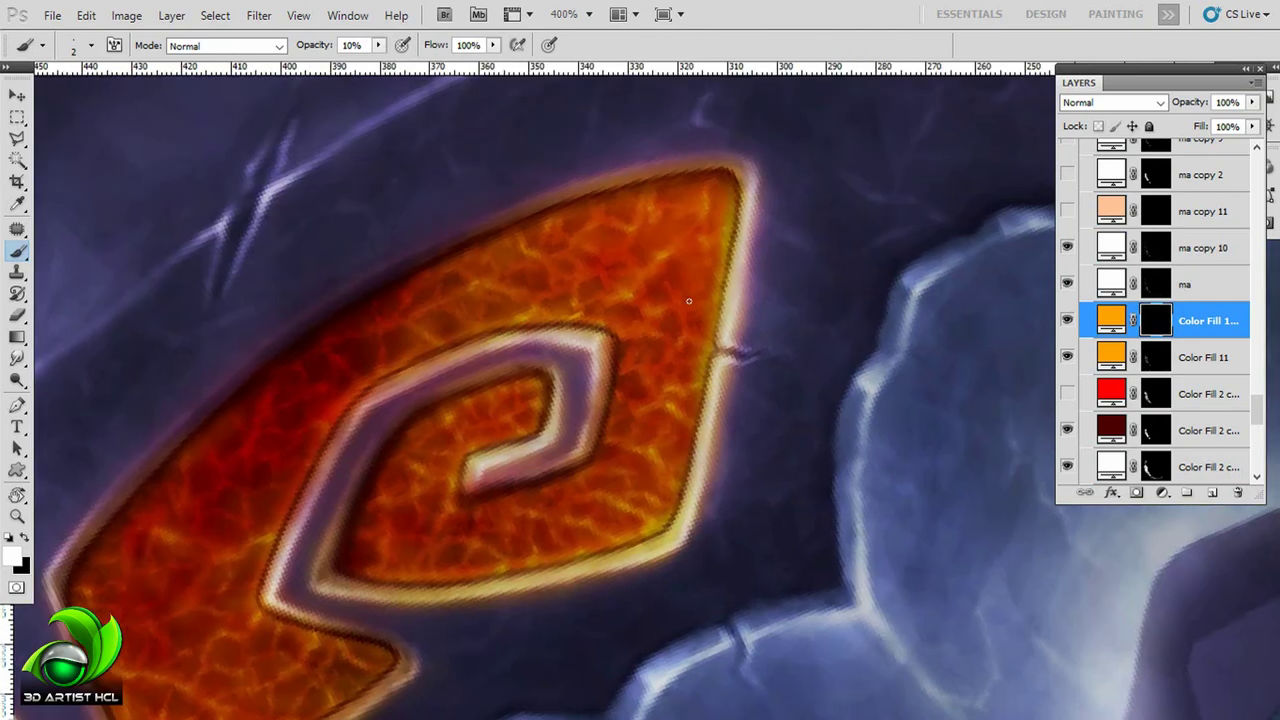
pyautogui.hscroll(-1, 613, 196)
pyautogui.scroll(-1, 638, 217)
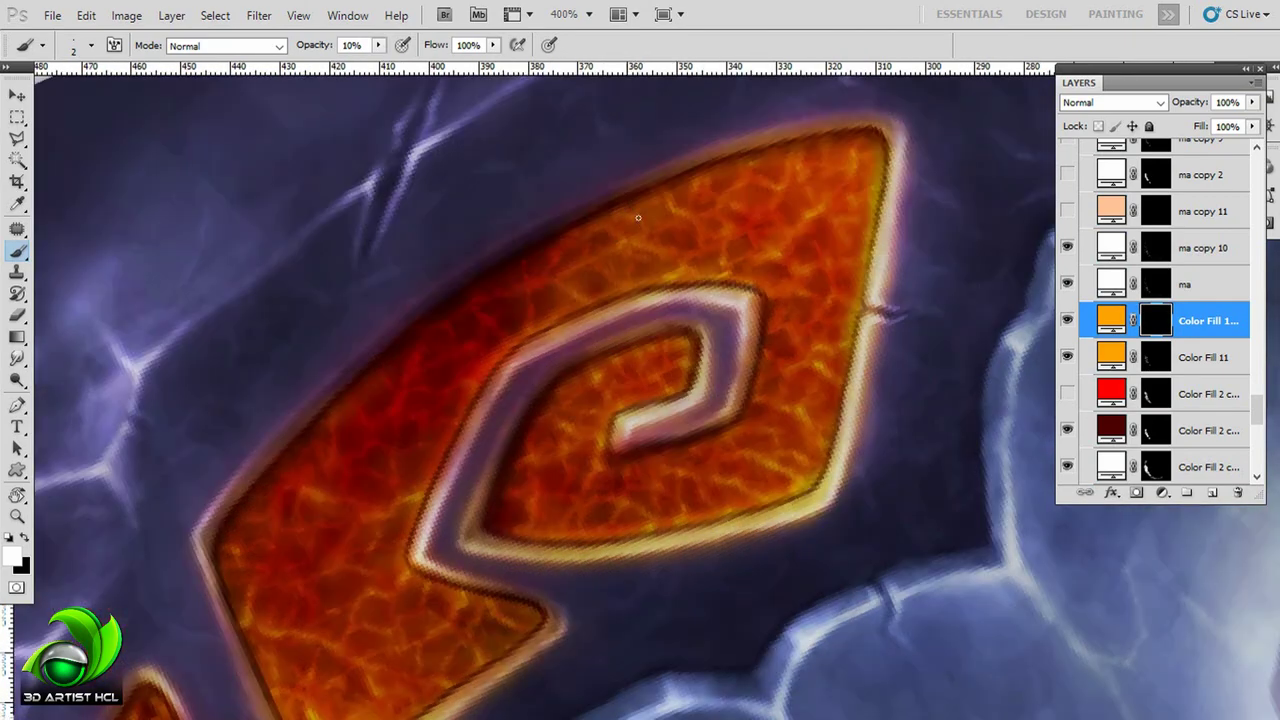
pyautogui.hotkey('ctrl', '-')
pyautogui.hotkey('ctrl', '-')
pyautogui.hotkey('ctrl', '-')
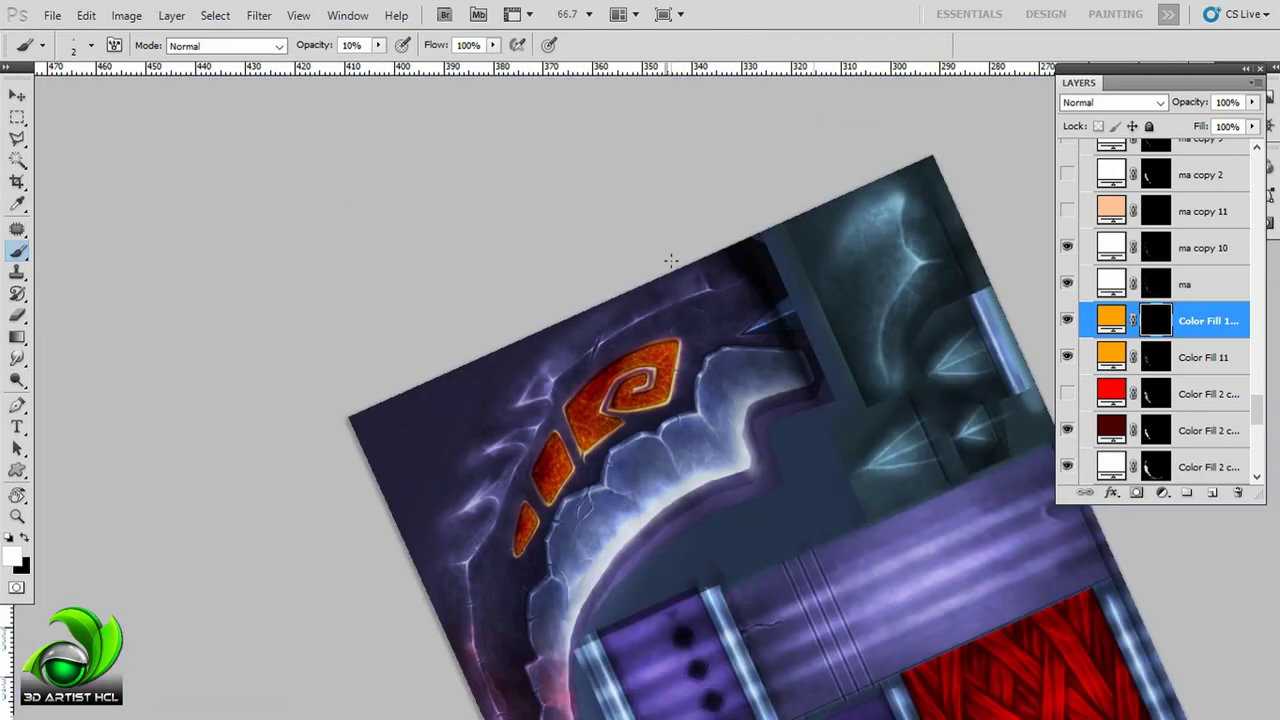
# Step: Change the red Color Fill 2 copy layer's fill colour to white
pyautogui.hotkey('ctrl', '+')
pyautogui.hotkey('ctrl', '+')
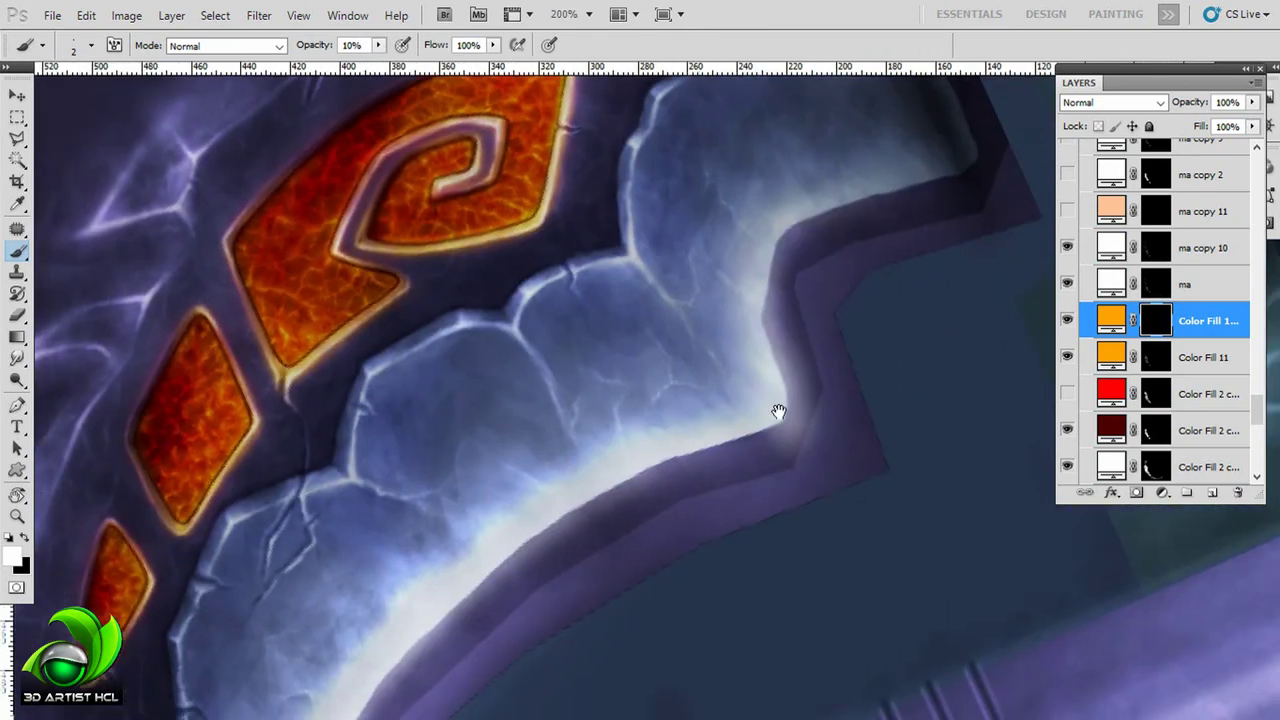
pyautogui.hotkey('ctrl', '-')
pyautogui.doubleClick(1111, 357)
pyautogui.click(1200, 305)
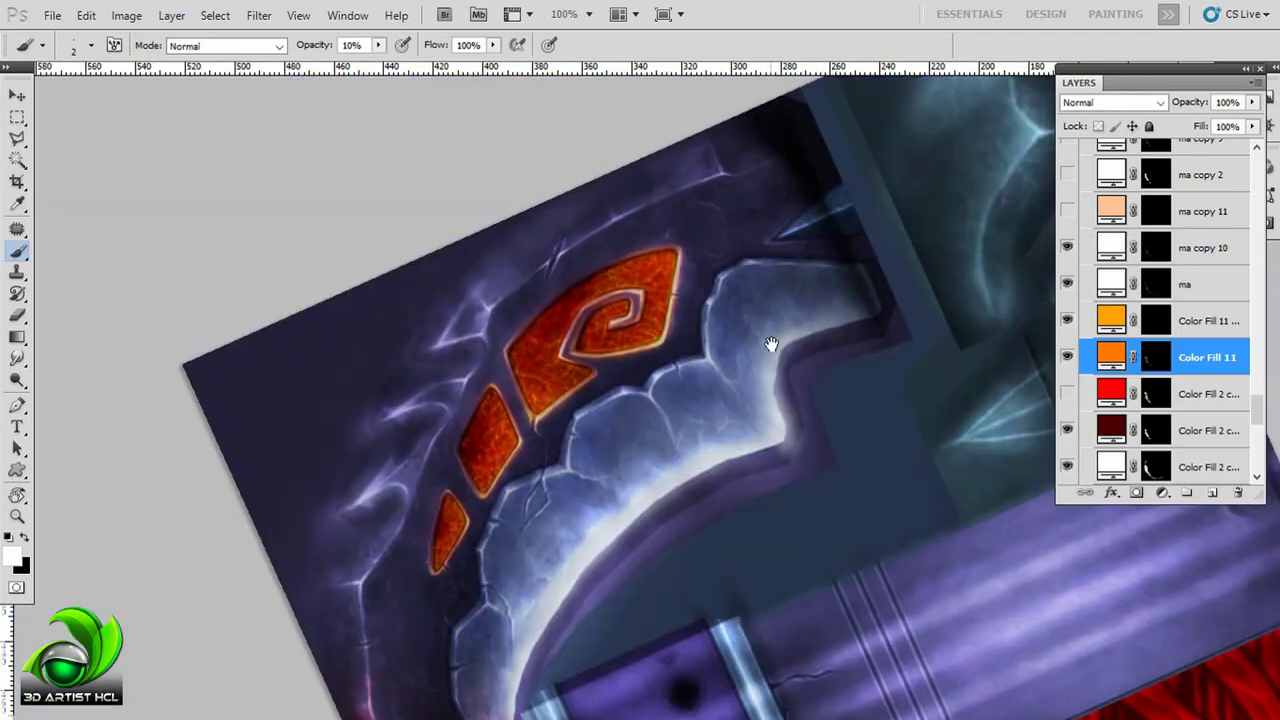
pyautogui.moveTo(771, 344); pyautogui.dragTo(796, 309)
pyautogui.doubleClick(1111, 393)
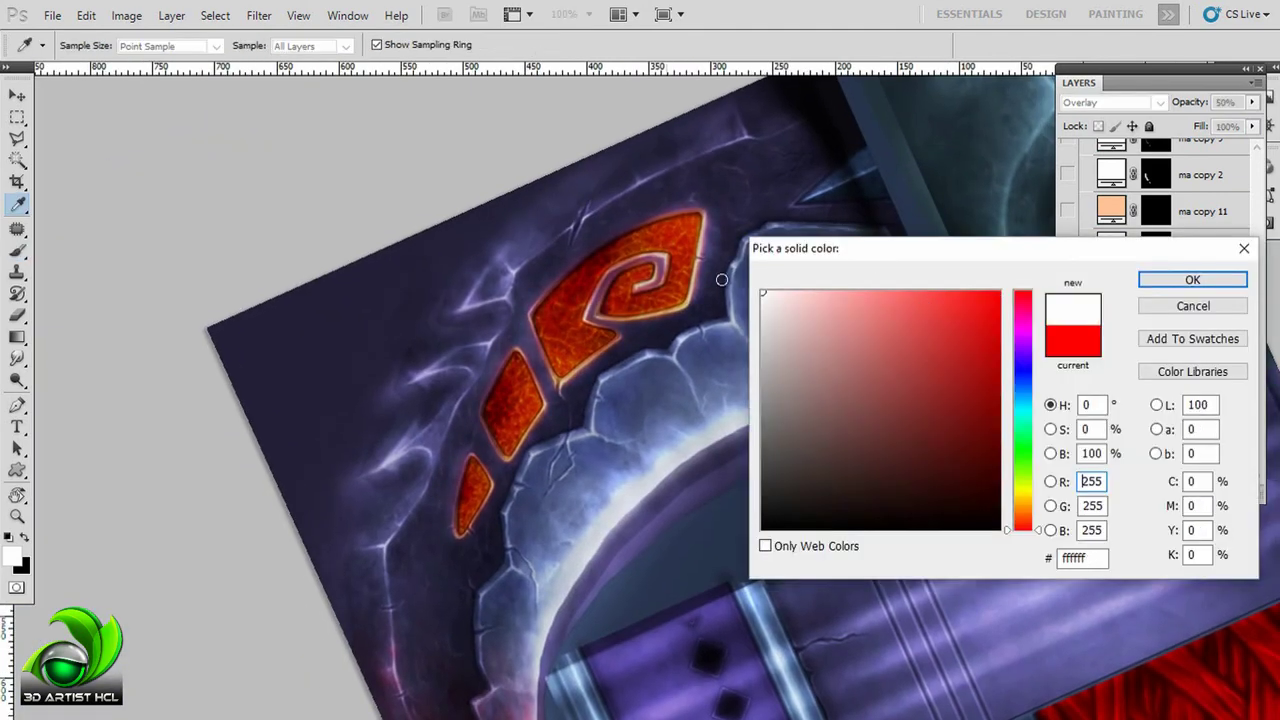
pyautogui.click(1193, 306)
# Step: Set the Color Fill 11 gem glow to saturated amber orange #ffa800
pyautogui.doubleClick(1111, 357)
pyautogui.click(1193, 280)
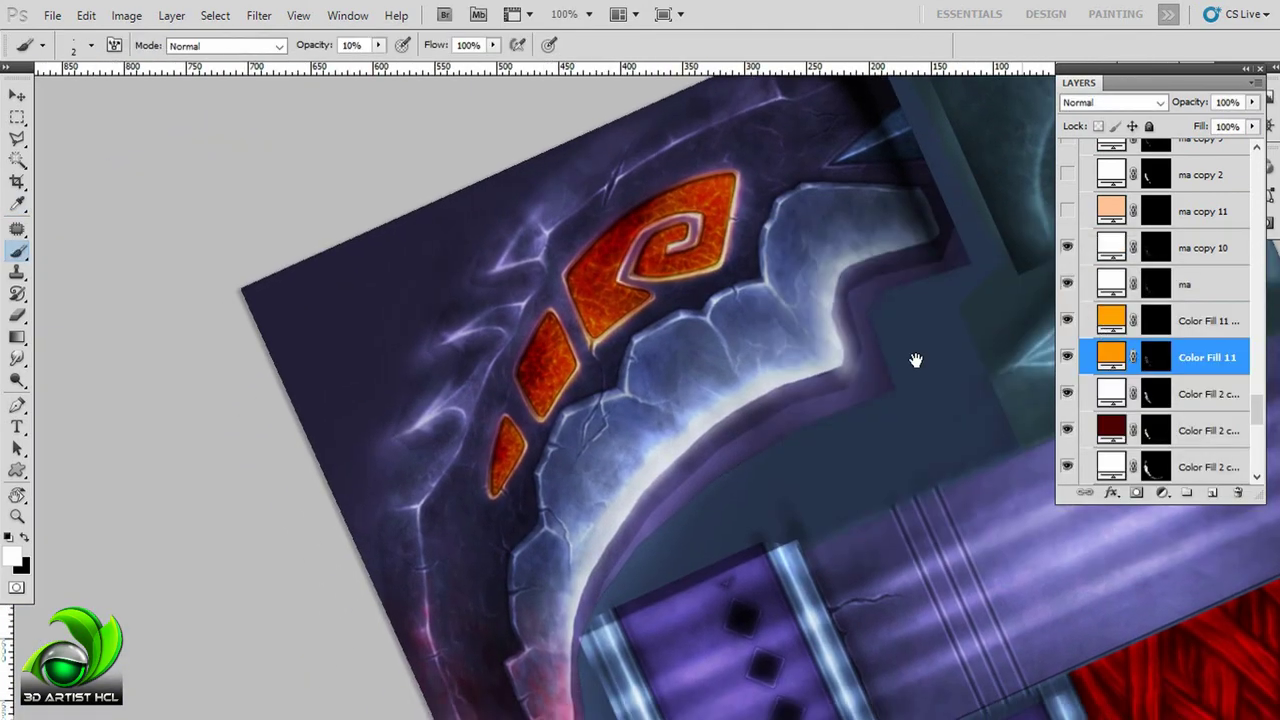
pyautogui.doubleClick(1111, 357)
pyautogui.click(929, 291)
pyautogui.click(998, 292)
pyautogui.click(1022, 504)
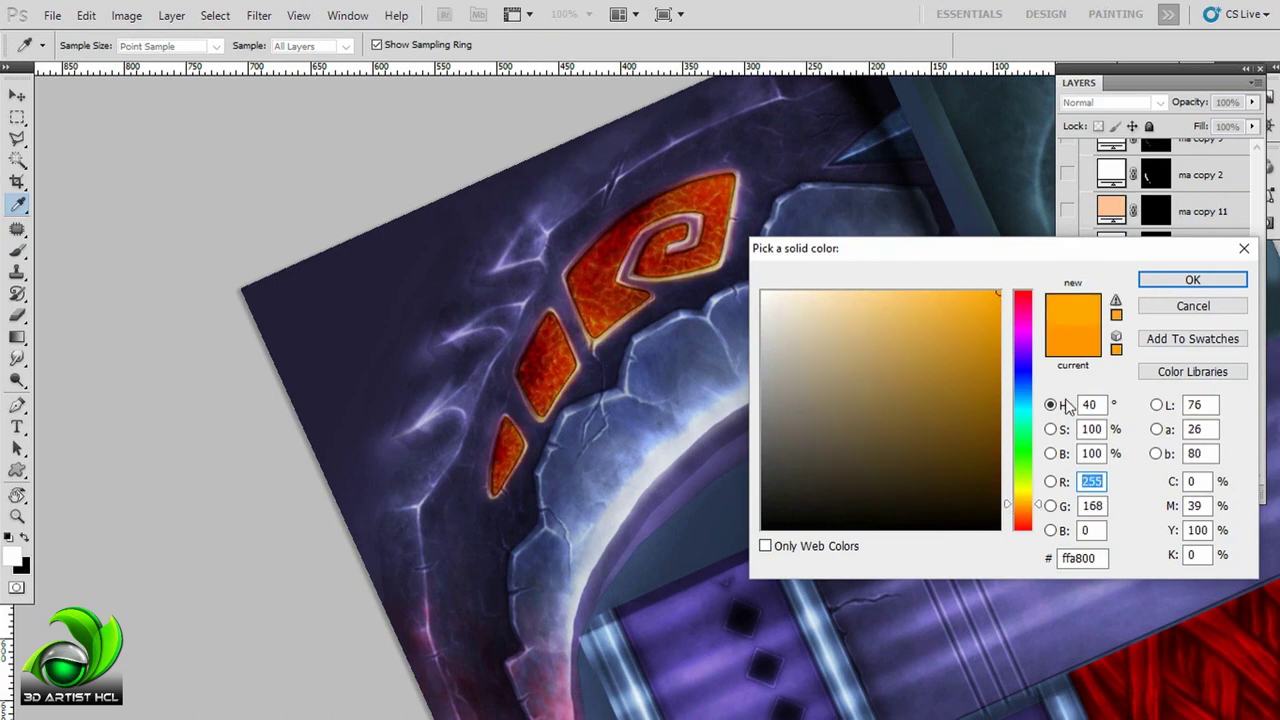
pyautogui.click(1193, 280)
# Step: Return to the Brush tool and enlarge it for broader glow strokes
pyautogui.press('b')
pyautogui.scroll(2, 623, 278)
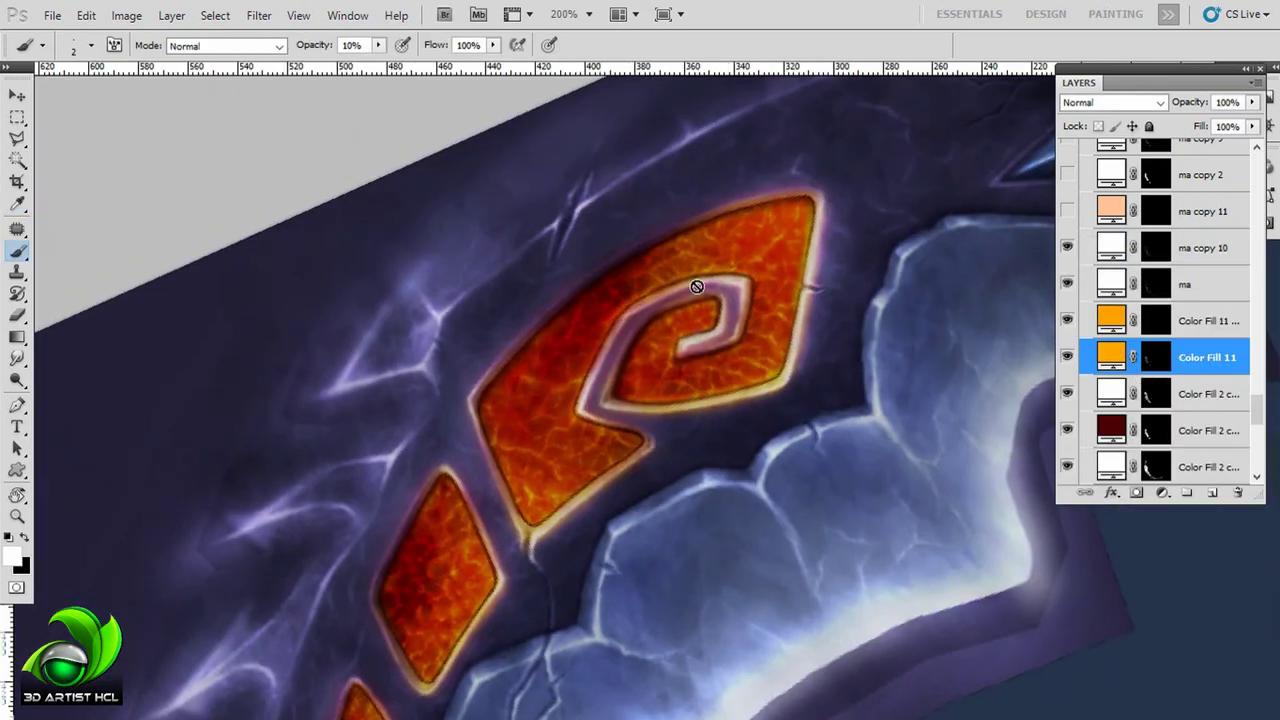
pyautogui.hscroll(1, 697, 287)
pyautogui.press(']')
pyautogui.press(']')
pyautogui.press(']')
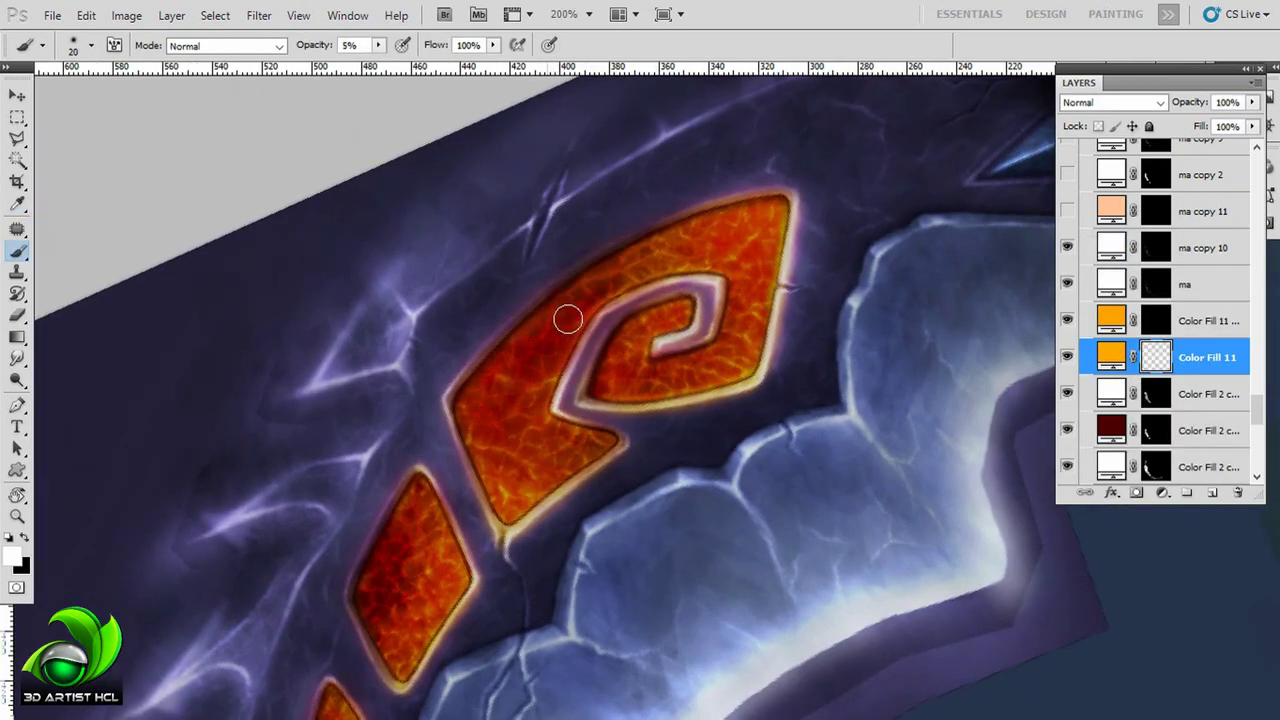
# Step: Brush faint 5% opacity glow over the spiral, diamond and smaller diamond rune gems
pyautogui.moveTo(435, 480); pyautogui.dragTo(510, 410)
pyautogui.moveTo(501, 531)
pyautogui.mouseDown()
pyautogui.moveTo(571, 337)
pyautogui.moveTo(563, 423)
pyautogui.mouseUp()
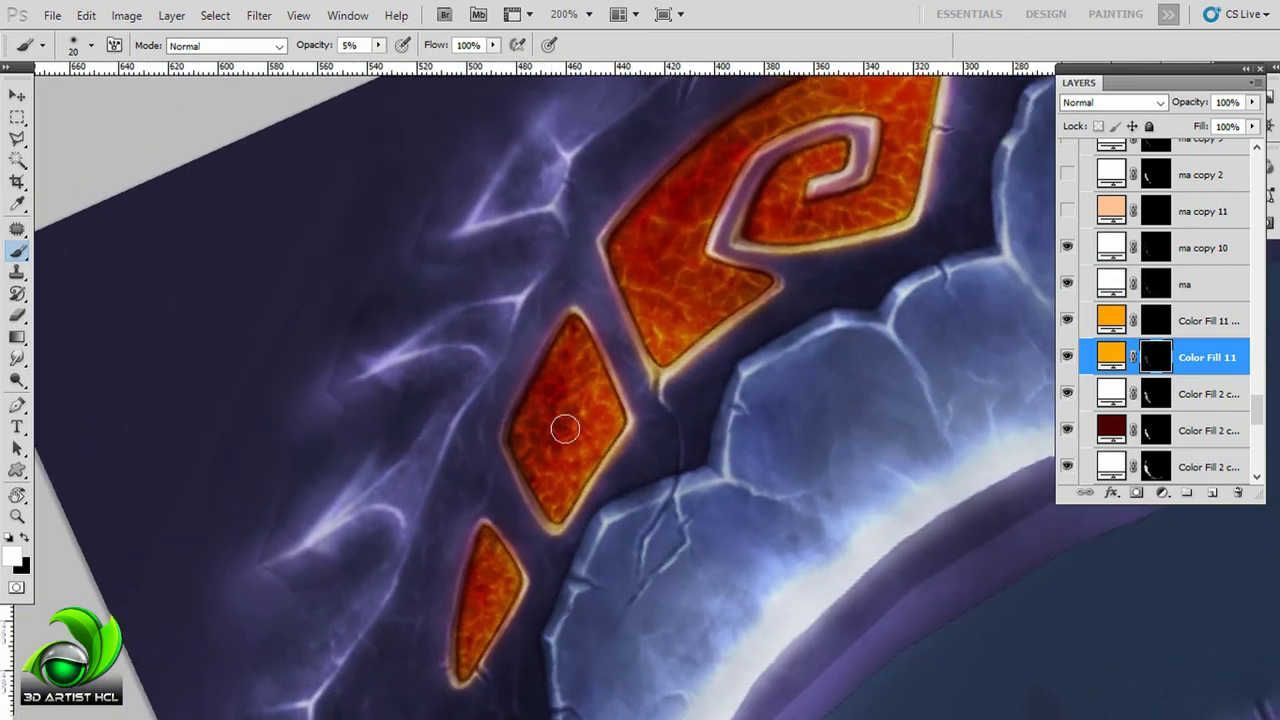
pyautogui.press('[')
pyautogui.press('[')
pyautogui.press('[')
pyautogui.moveTo(687, 288); pyautogui.dragTo(671, 337)
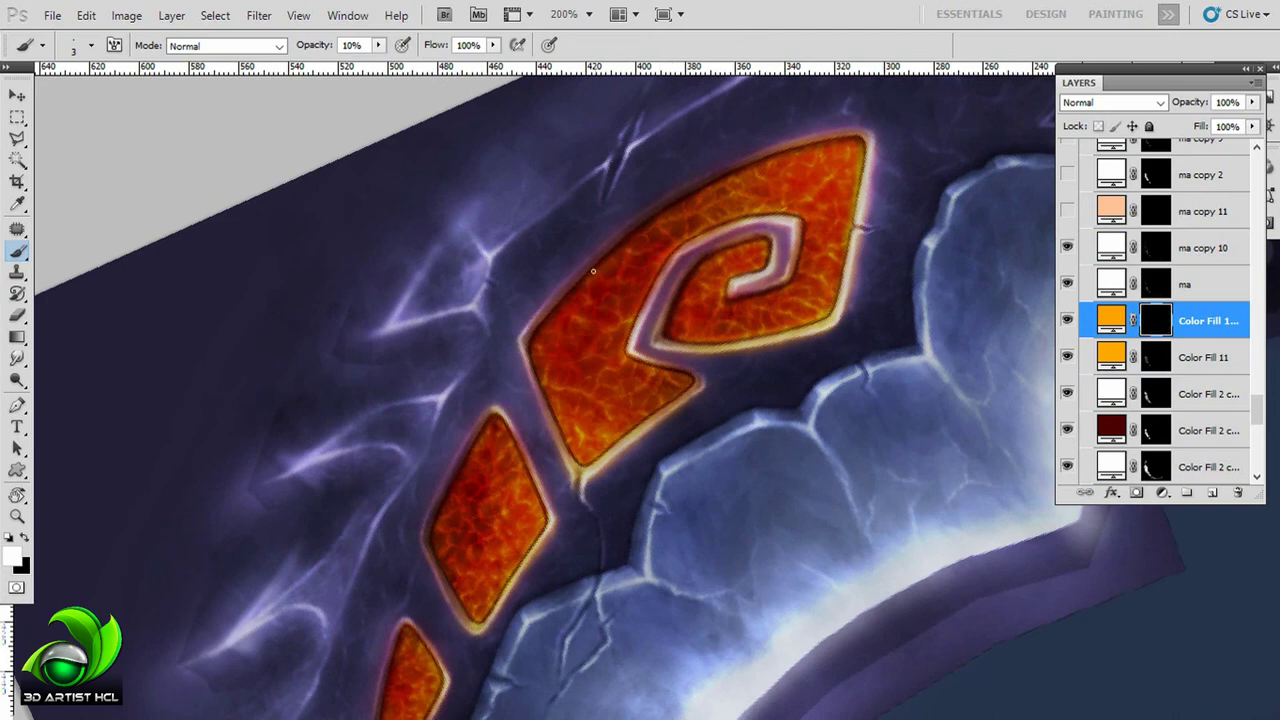
pyautogui.scroll(-1, 920, 331)
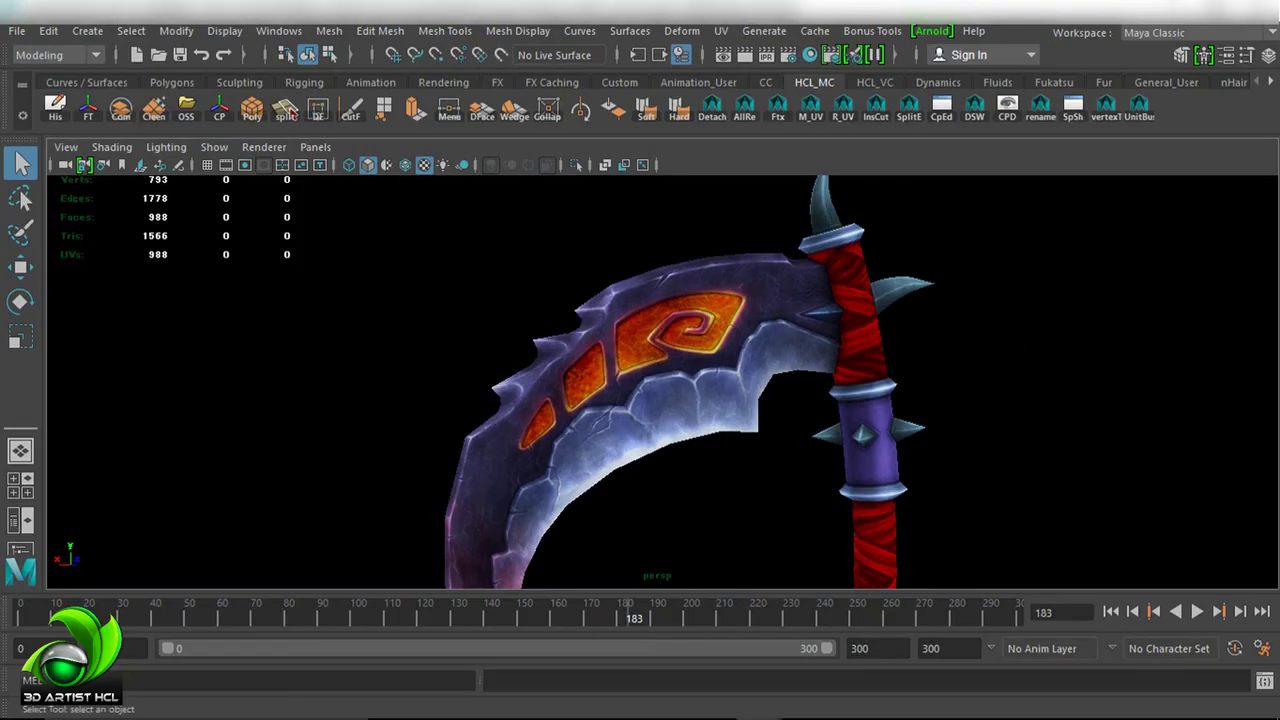
pyautogui.scroll(-2, 700, 263)
# Step: Zoom and tumble around the textured scythe in Maya to view the whole weapon
pyautogui.scroll(3, 929, 294)
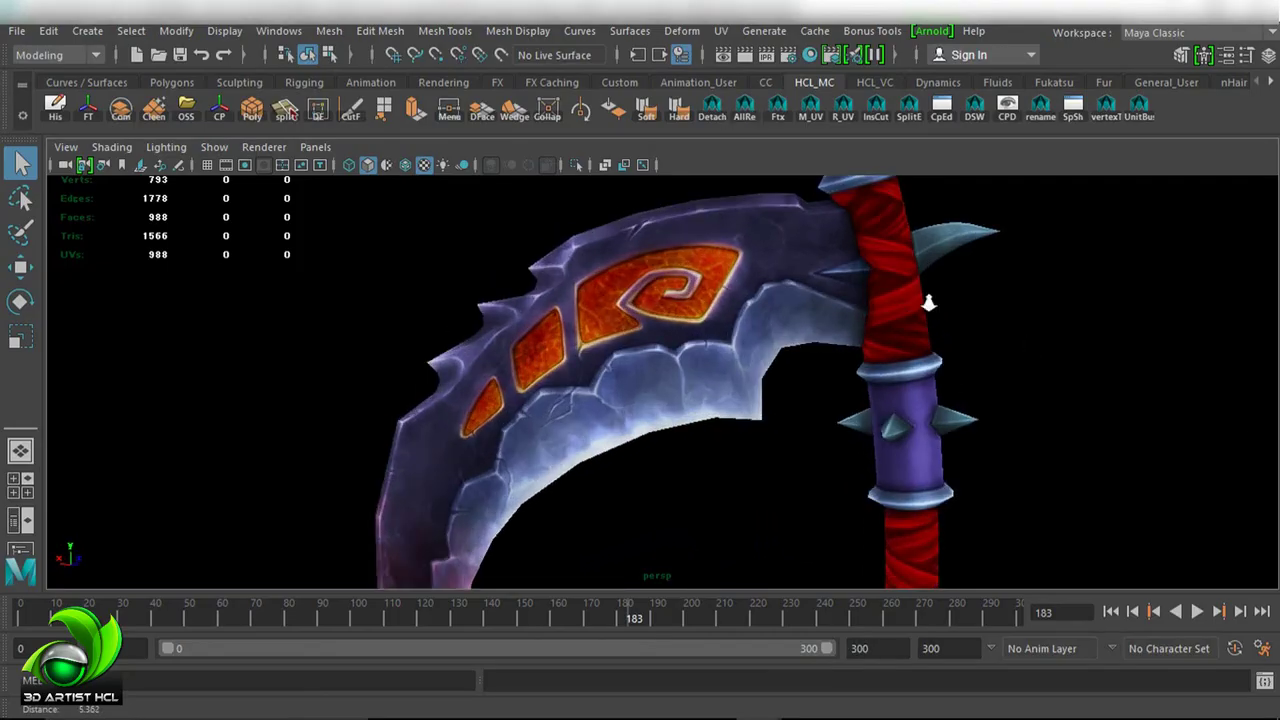
pyautogui.scroll(-3, 837, 251)
pyautogui.scroll(5, 985, 375)
pyautogui.scroll(-5, 985, 375)
pyautogui.moveTo(914, 323); pyautogui.dragTo(909, 298)
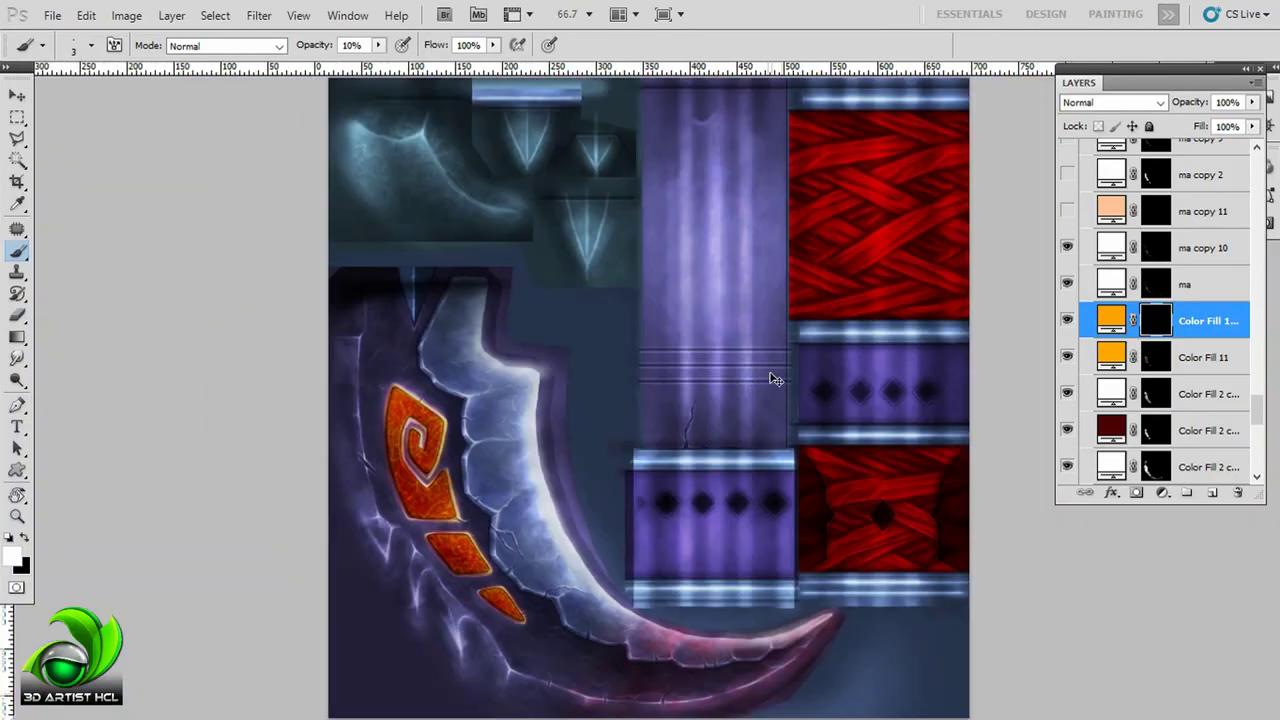
pyautogui.hotkey('ctrl', '-')
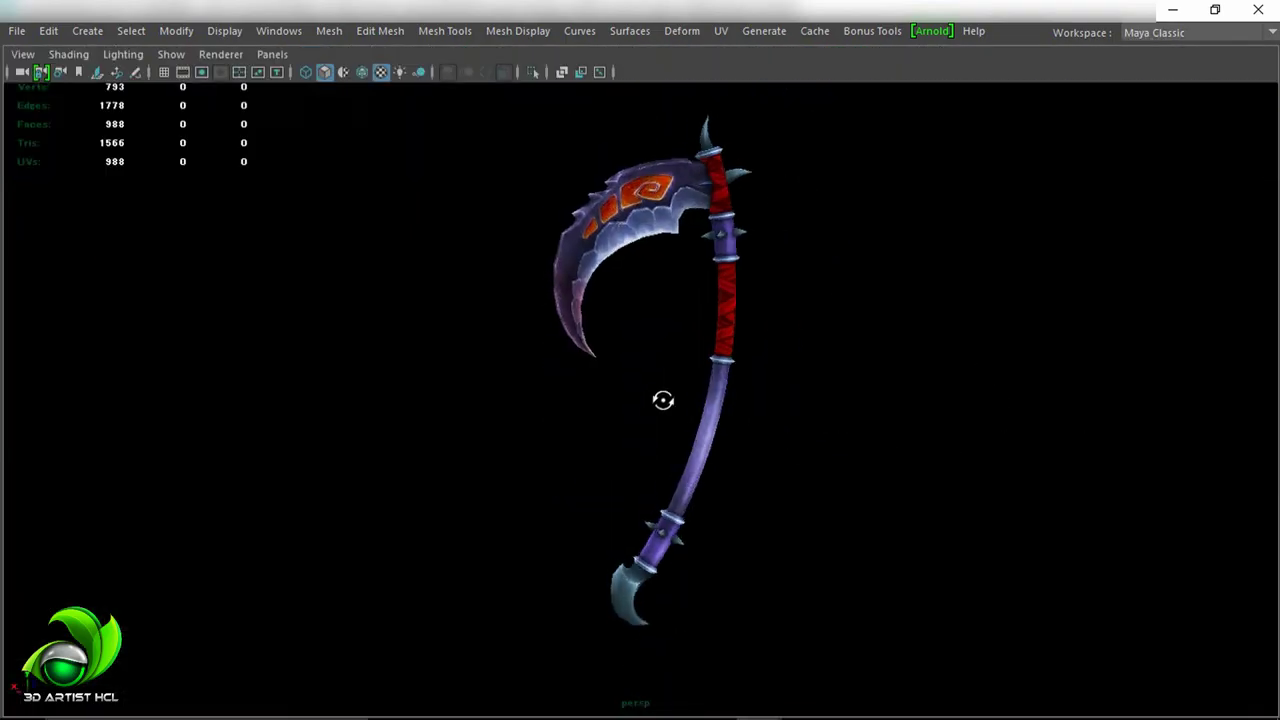
pyautogui.moveTo(663, 400); pyautogui.dragTo(873, 317)
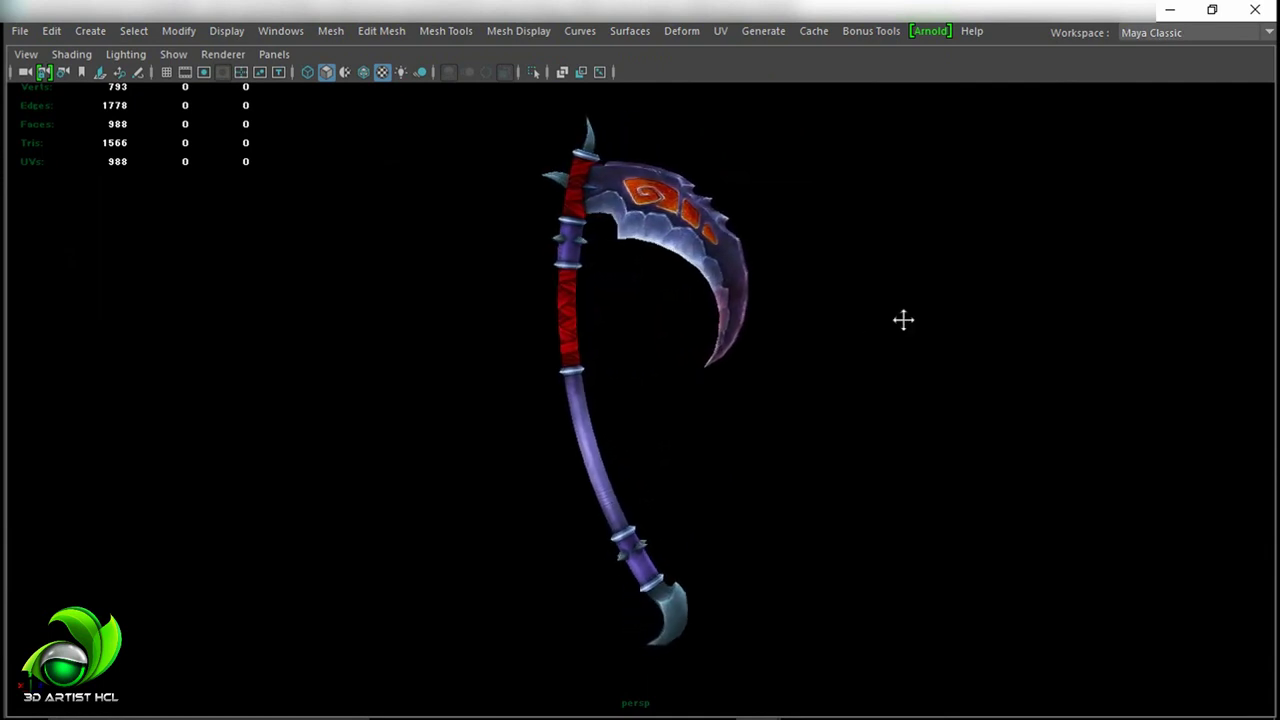
# Step: Marquee-select both scythes, then only the left one to read its 1566-triangle count
pyautogui.moveTo(903, 319); pyautogui.dragTo(952, 319)
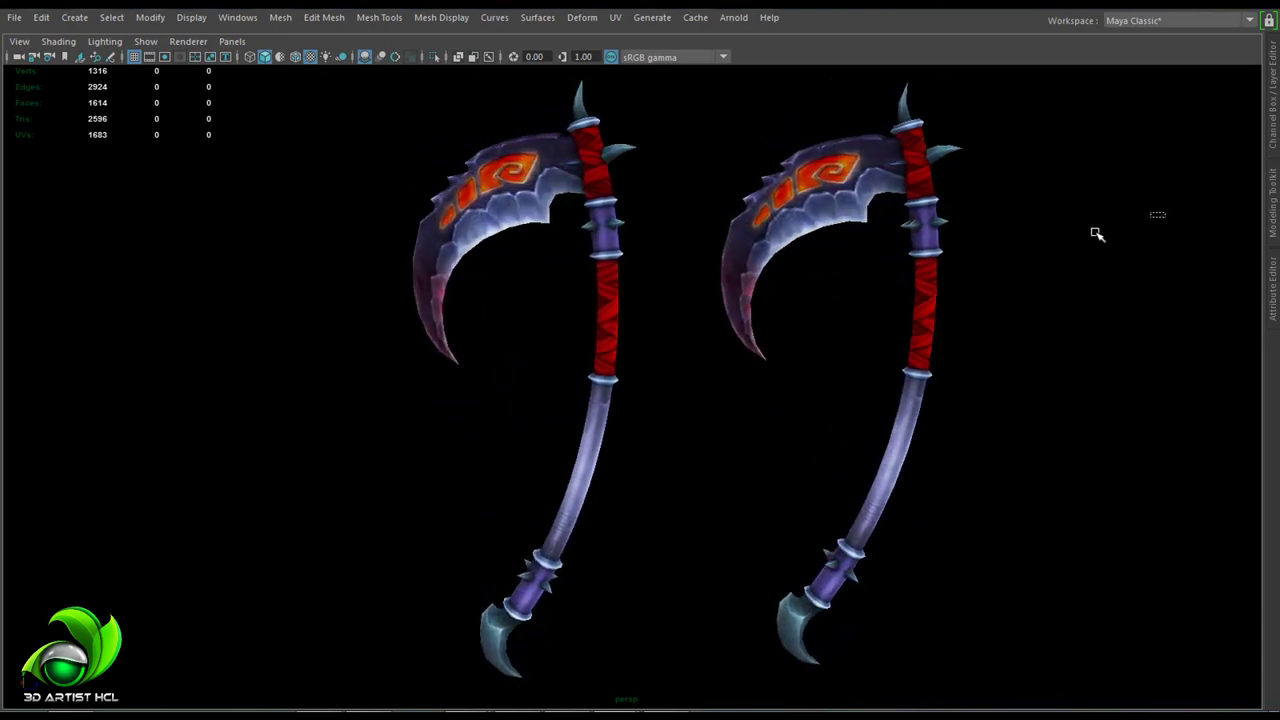
pyautogui.moveTo(409, 432); pyautogui.dragTo(400, 434)
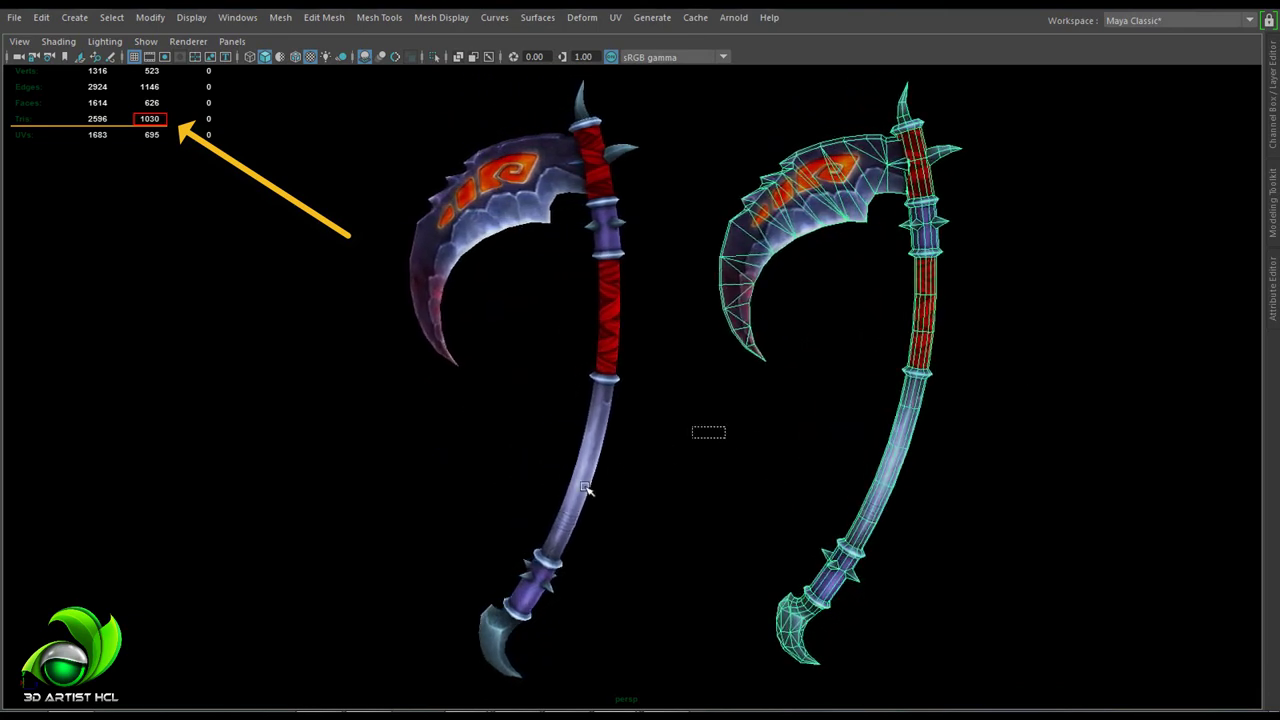
pyautogui.moveTo(726, 424); pyautogui.dragTo(468, 544)
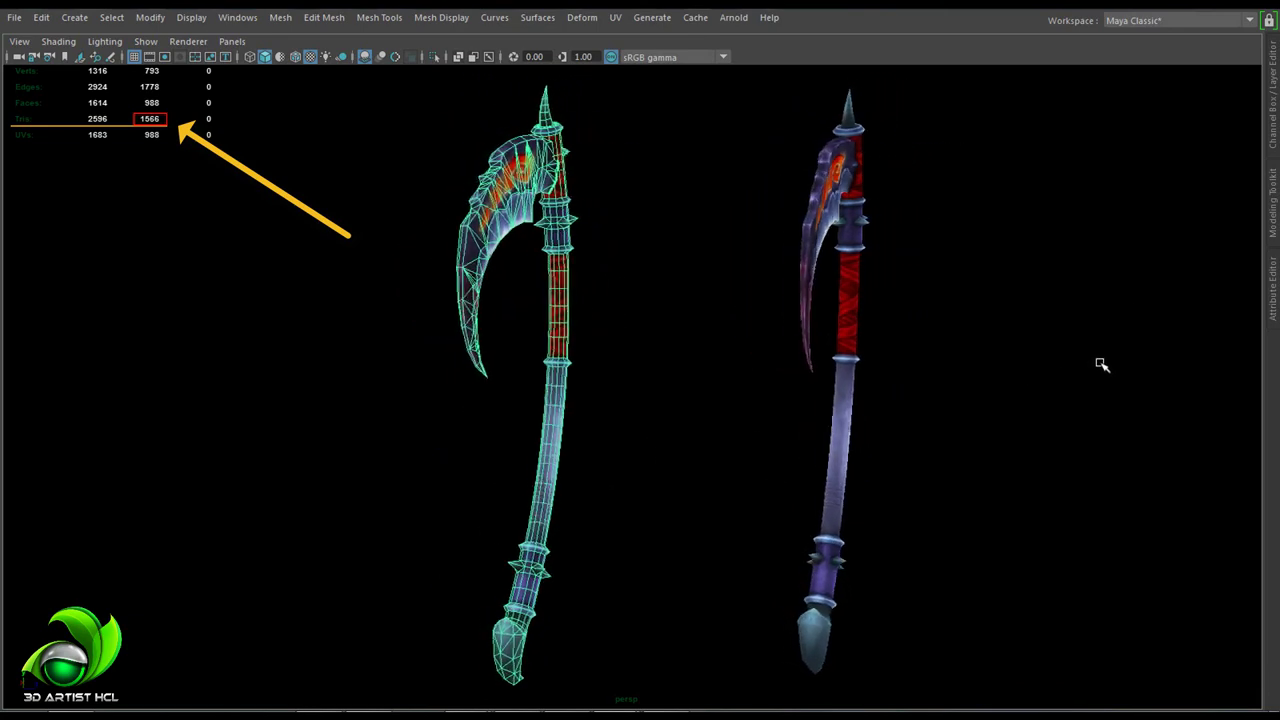